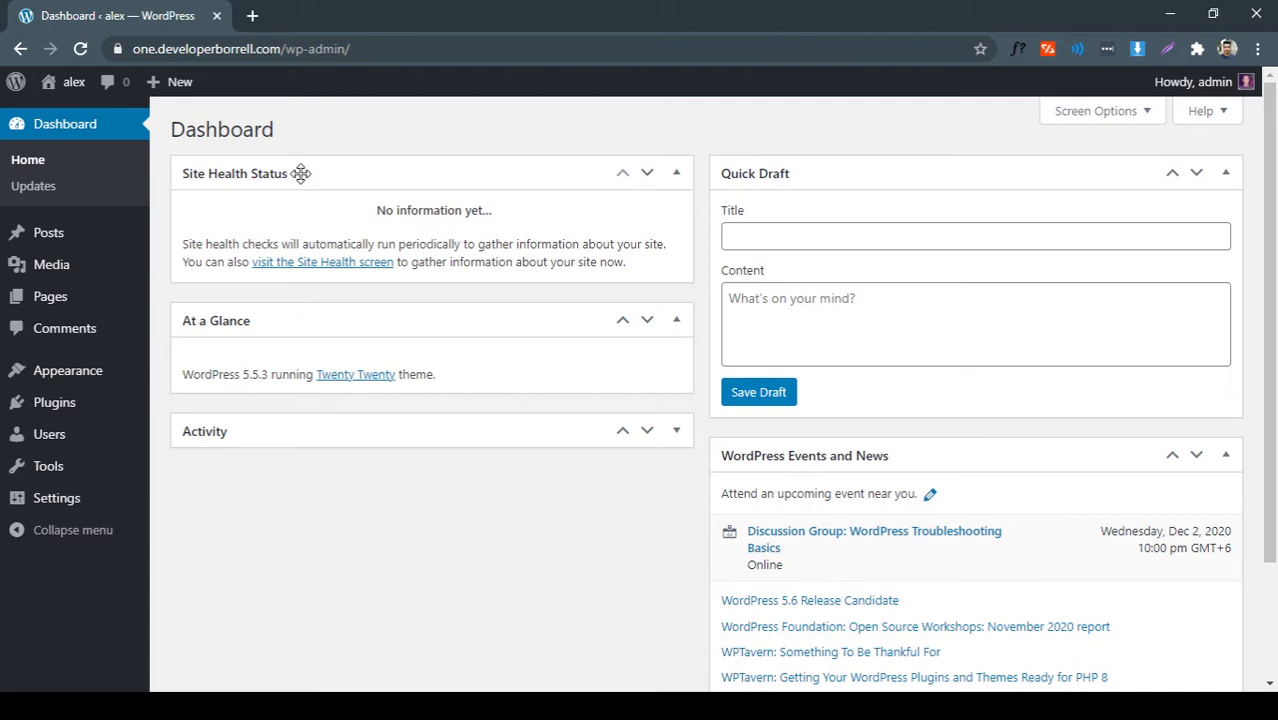
Search Google for chrome extensions in a new tab and open the Chrome Web Store's Extensions page
left_click(249, 19)
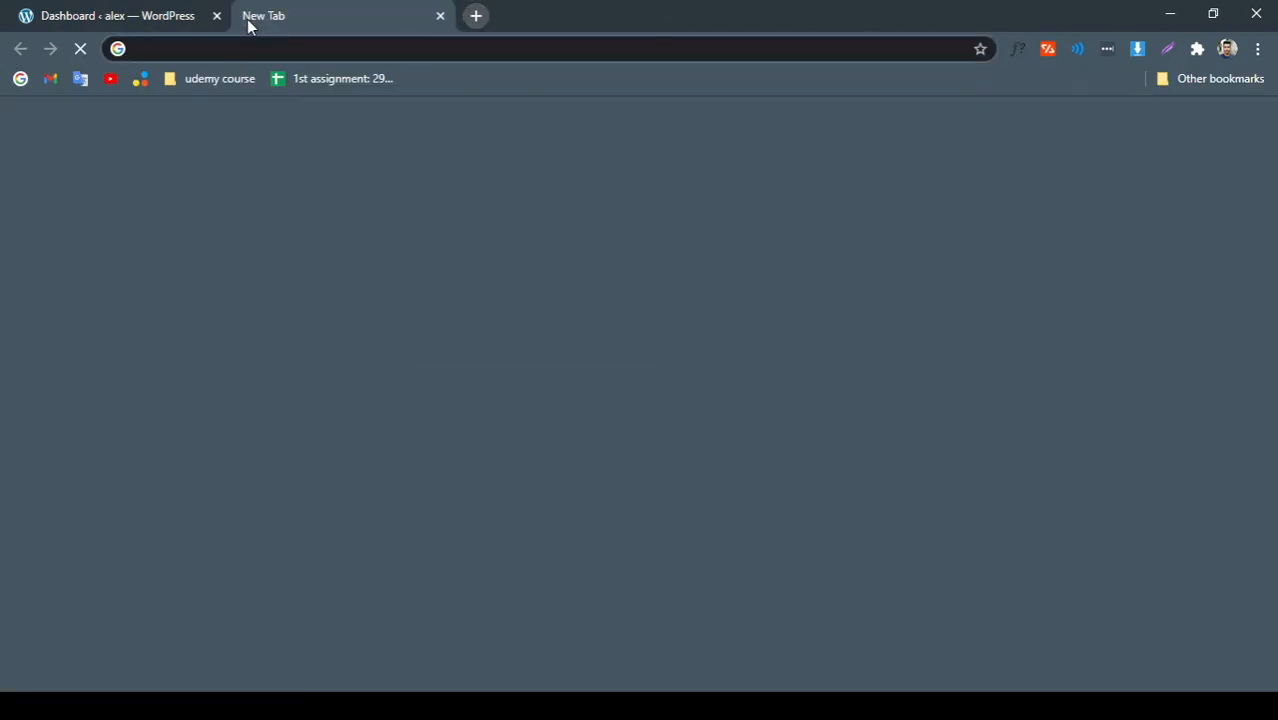
type("chrome")
key("Down")
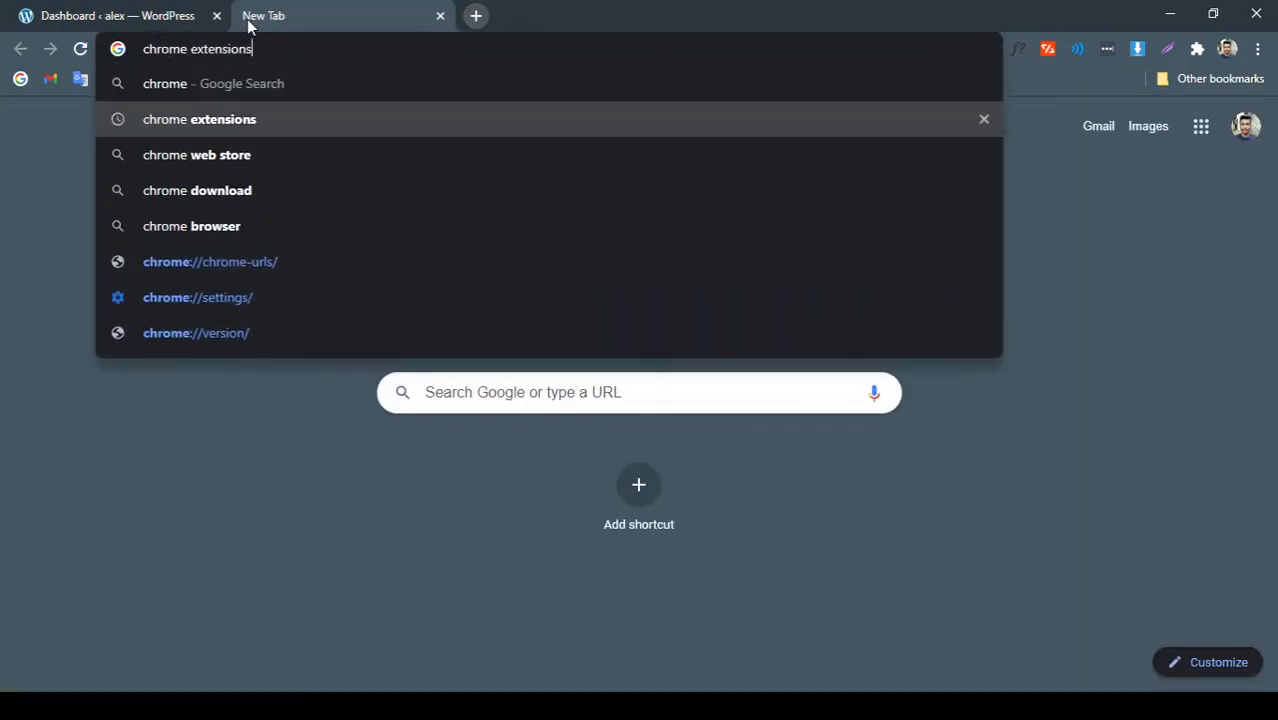
key("Return")
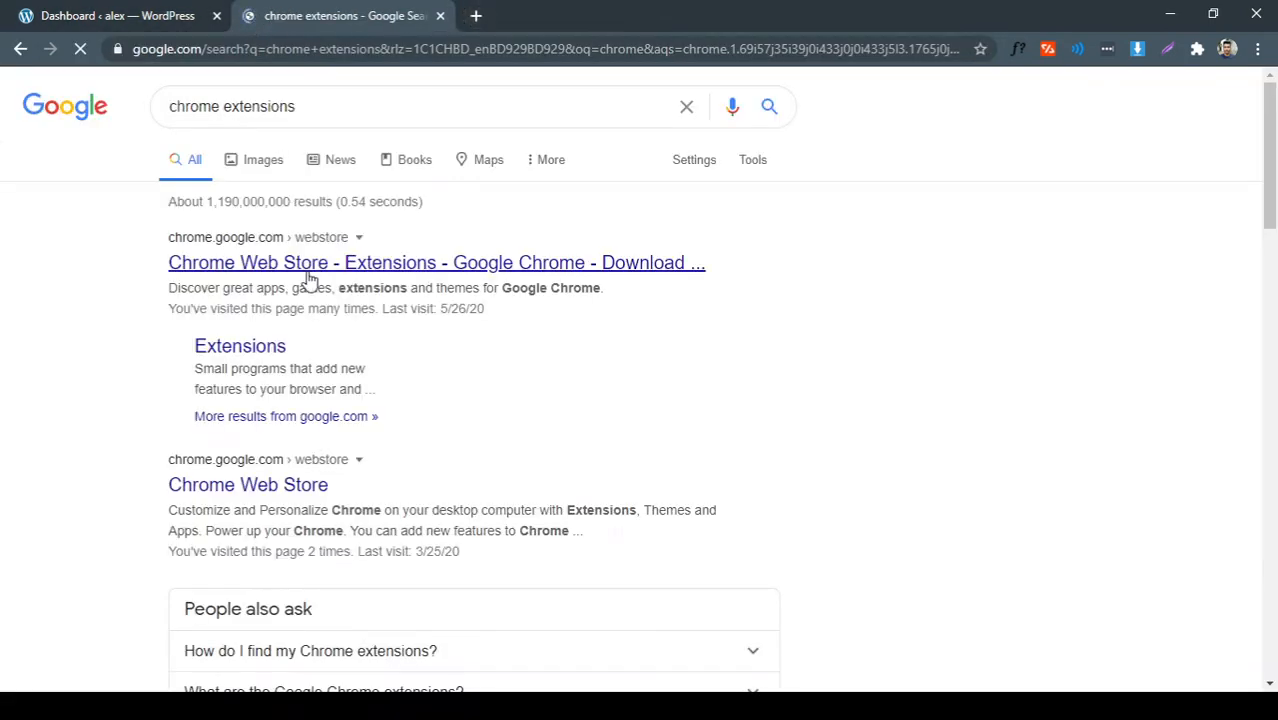
left_click(309, 268)
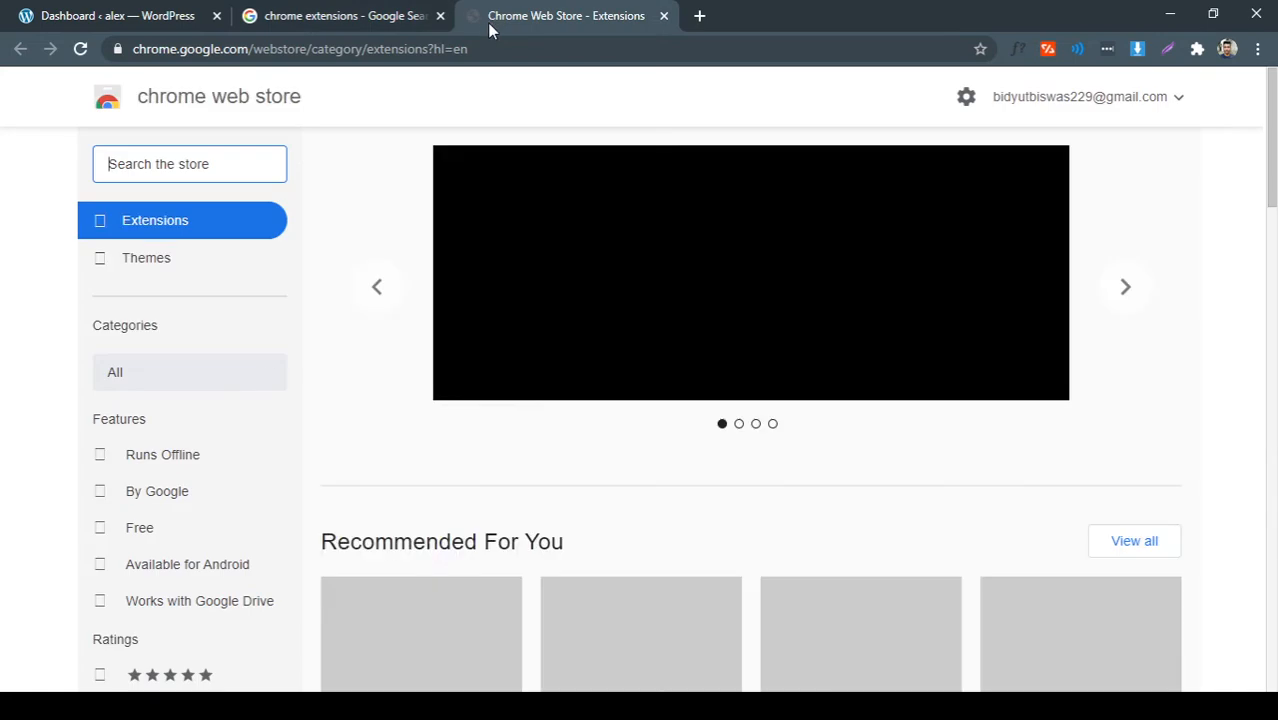
Search Google for pixie and view the Pixie color picker's Nattyware page, closing both tabs when done
left_click(370, 20)
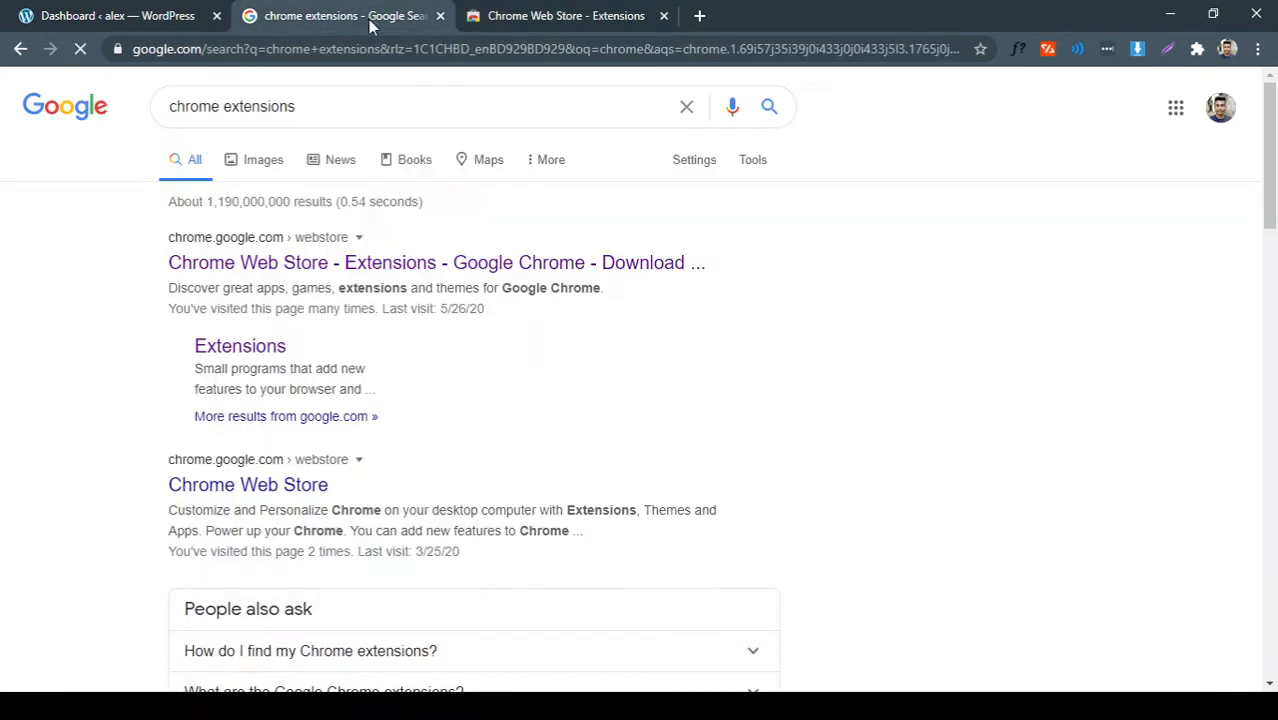
triple_click(328, 106)
type("pixie")
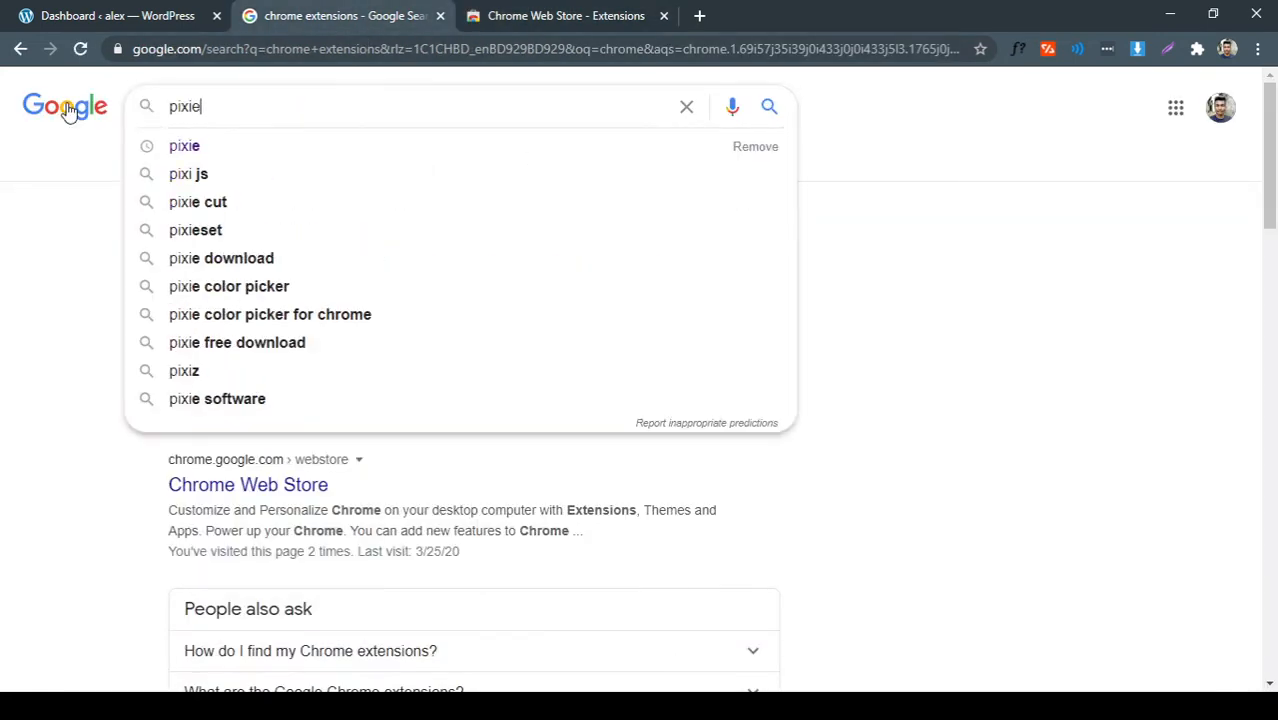
key("Return")
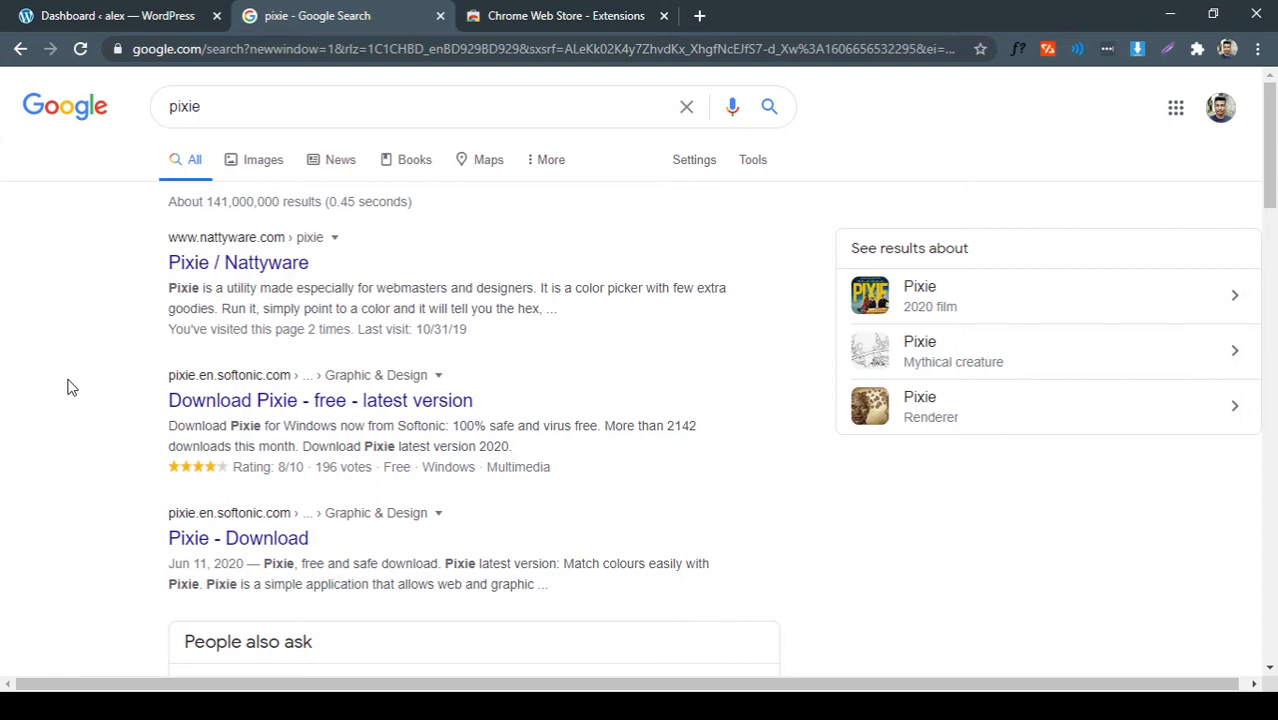
left_click(256, 265)
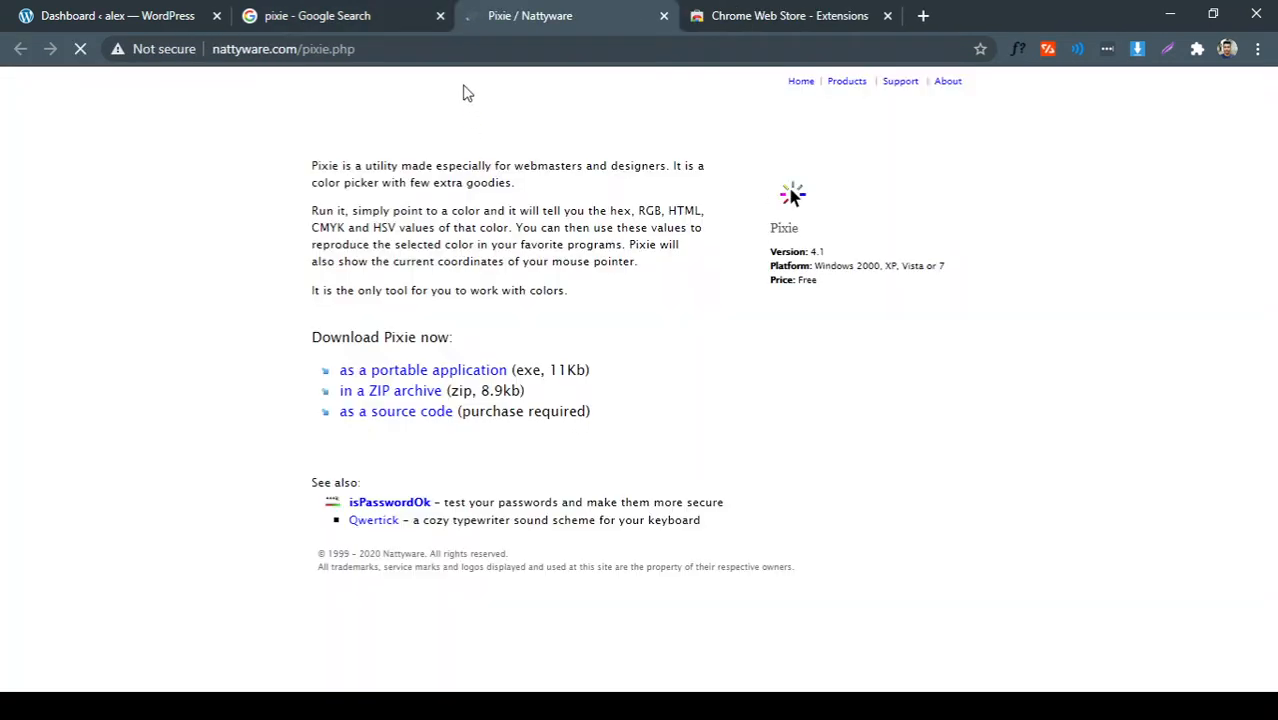
left_click(440, 16)
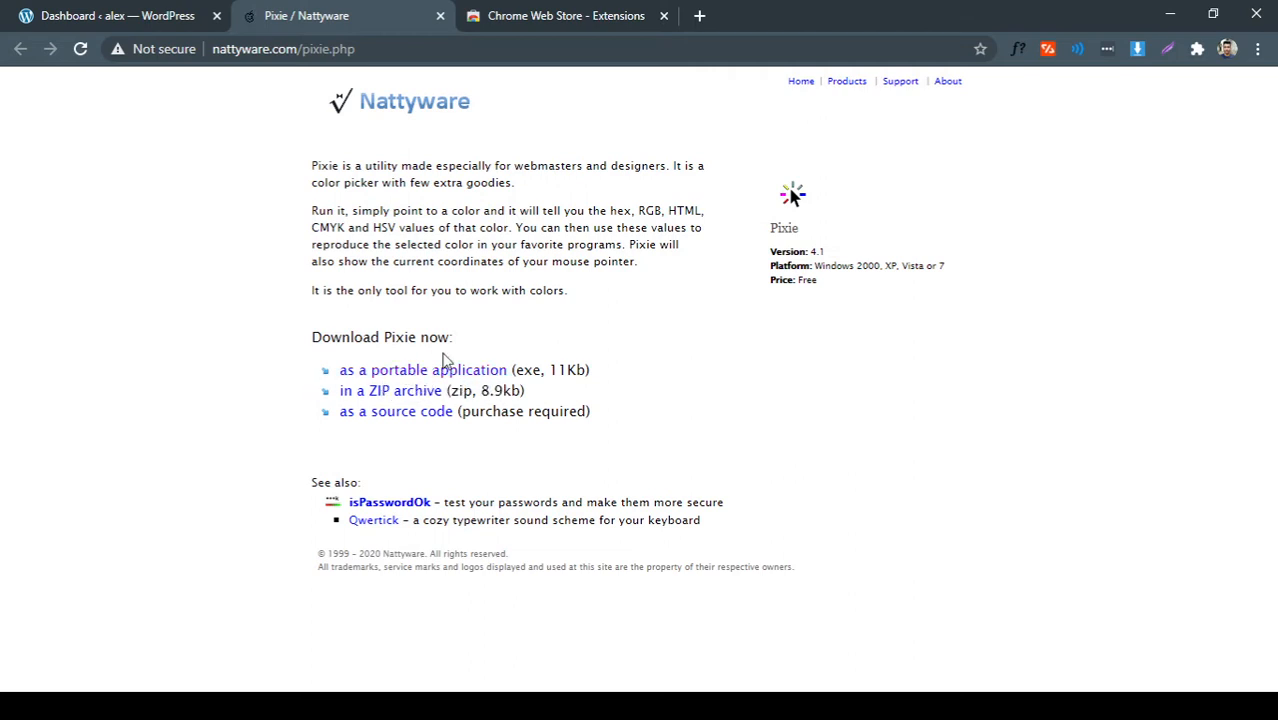
left_click(441, 16)
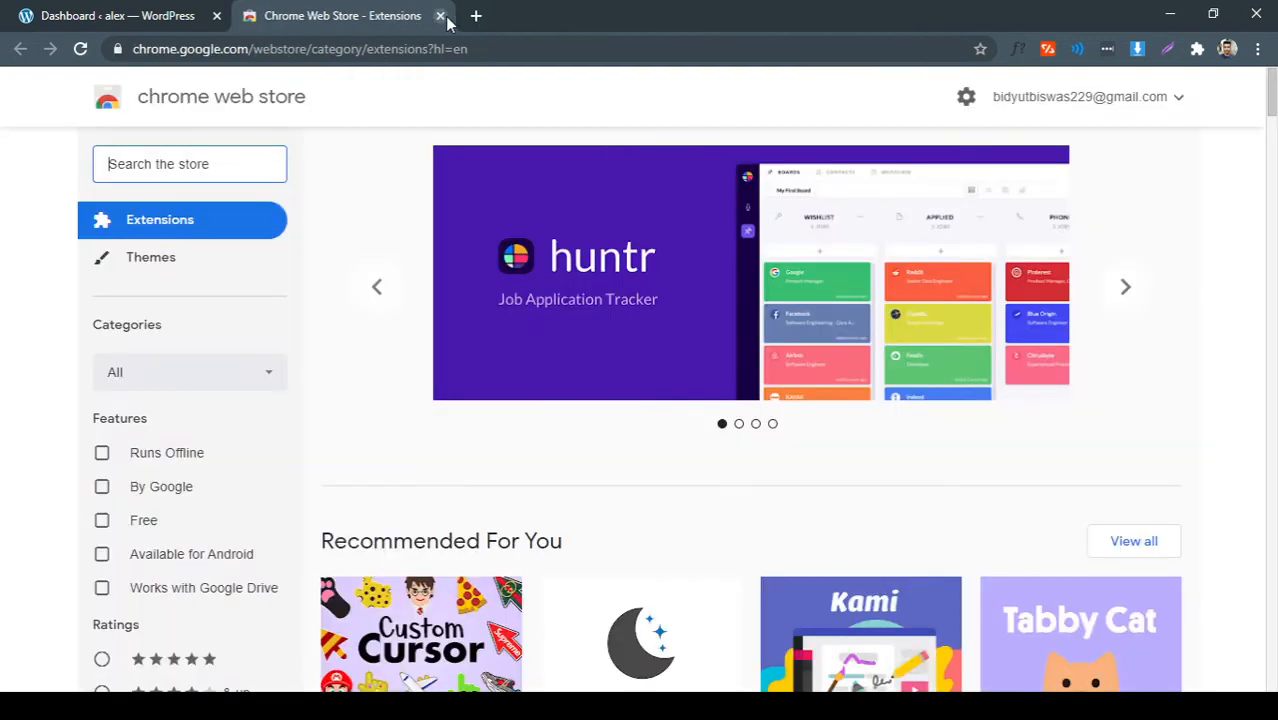
Search the Chrome Web Store for color picker and open the Just Color Picker extension's page
left_click(204, 163)
type("colo")
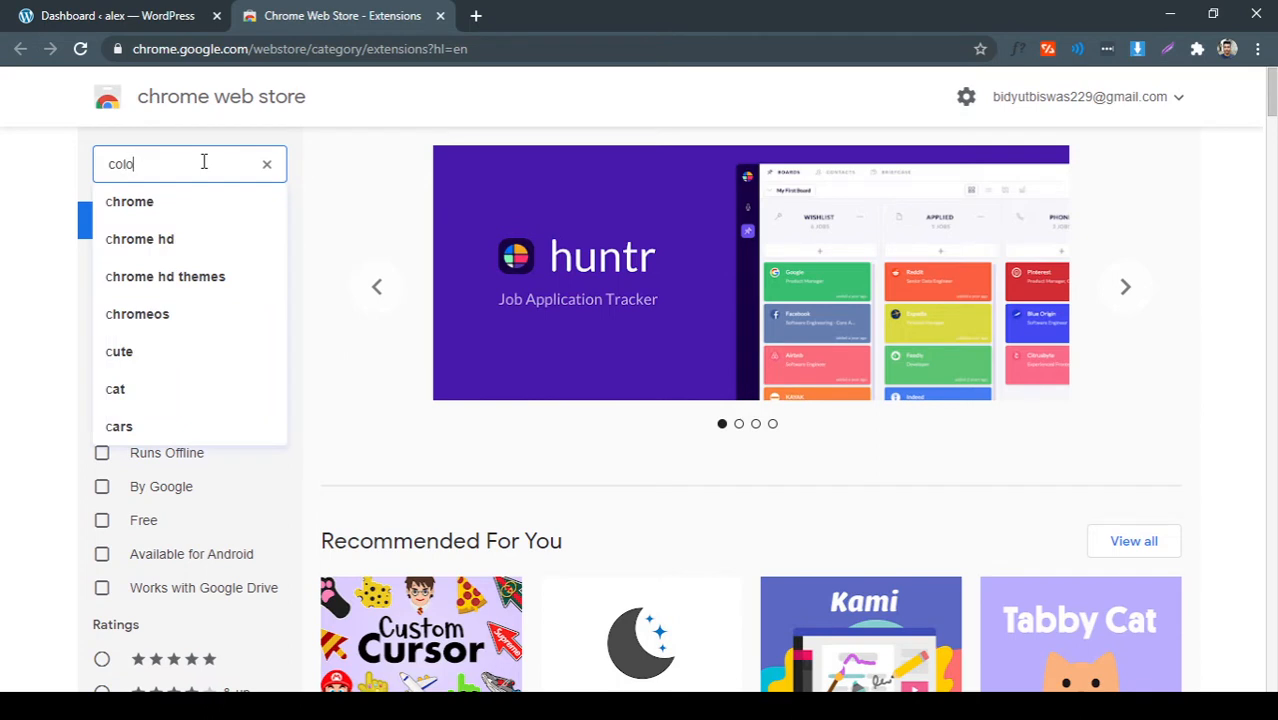
type("r picker")
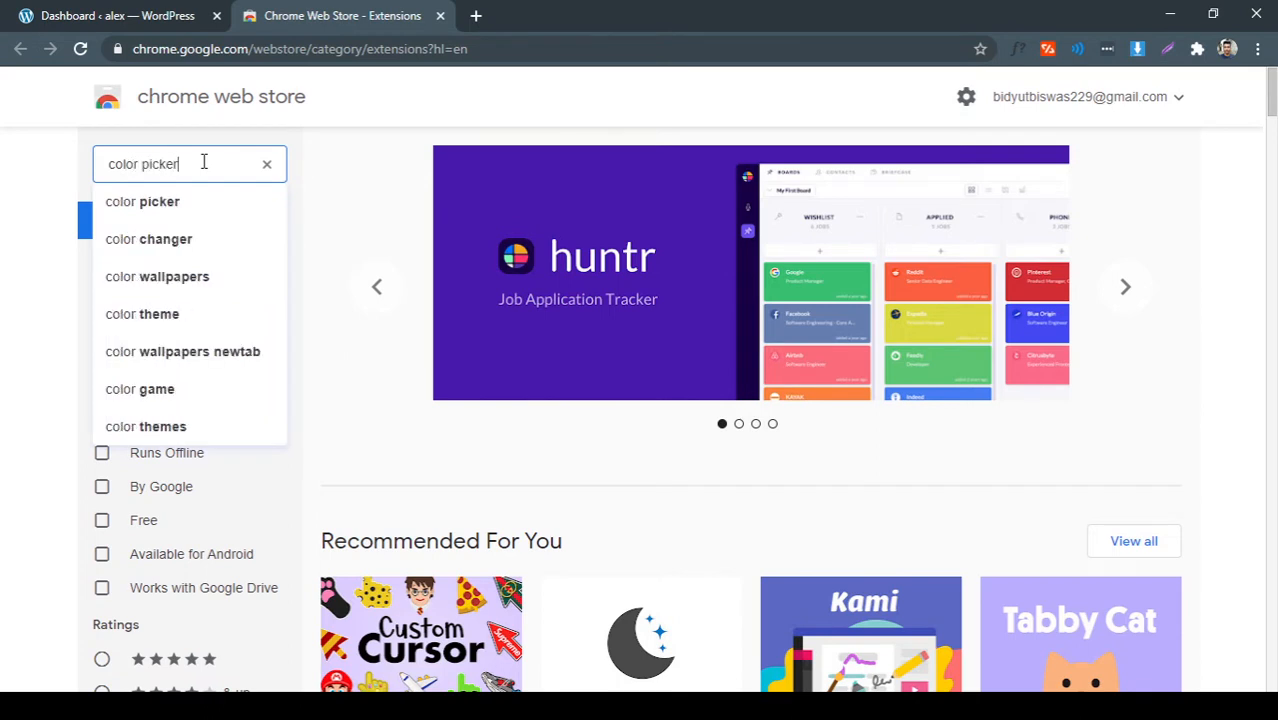
key("Return")
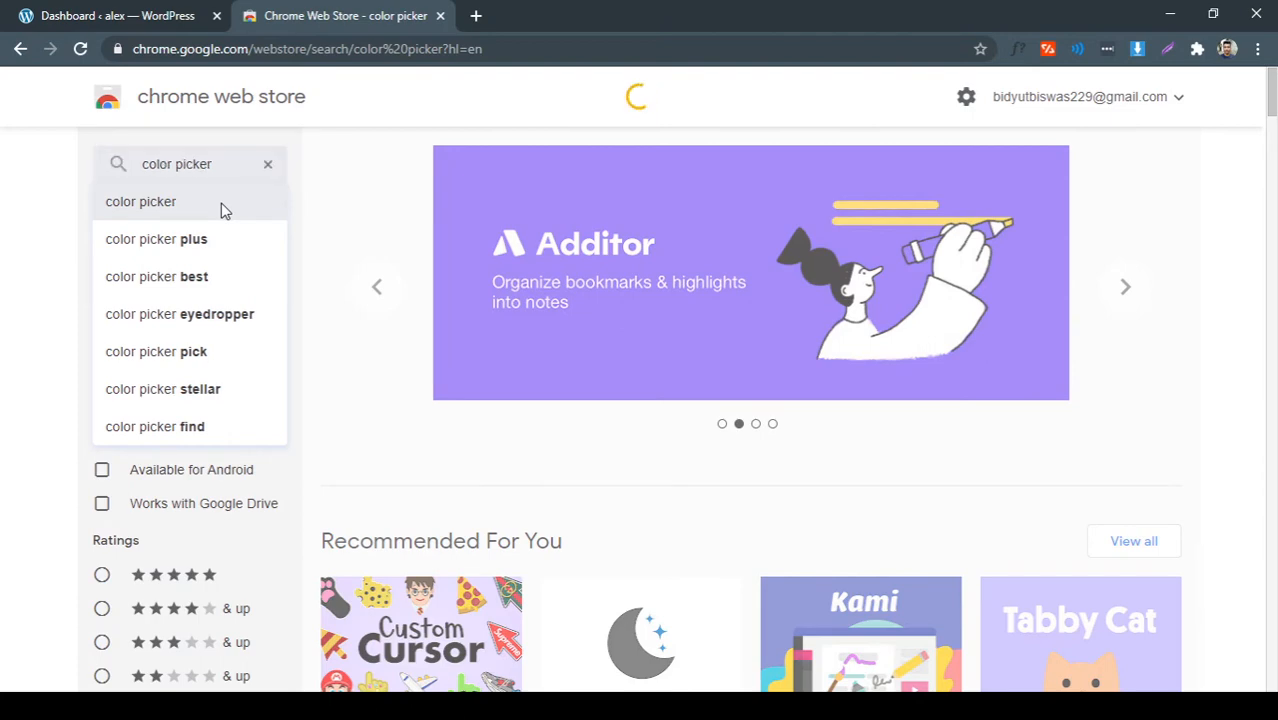
scroll(776, 357, "down", 5)
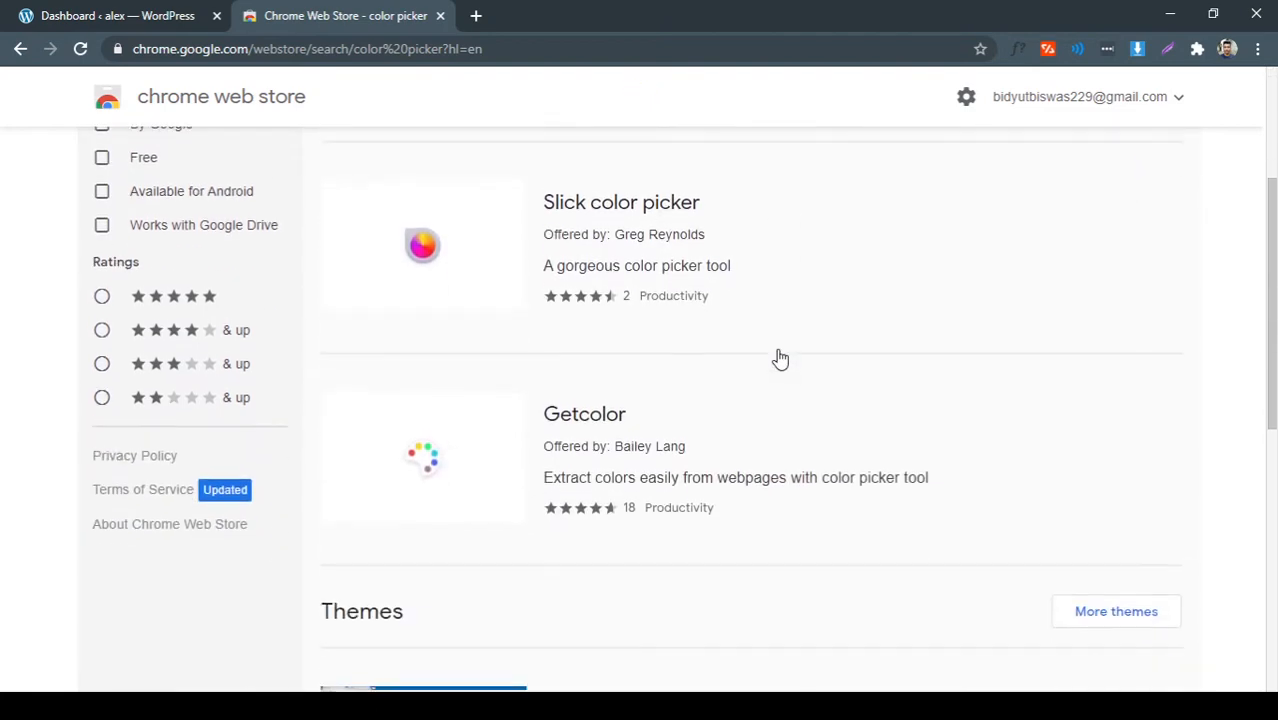
scroll(780, 358, "down", 4)
scroll(780, 358, "up", 8)
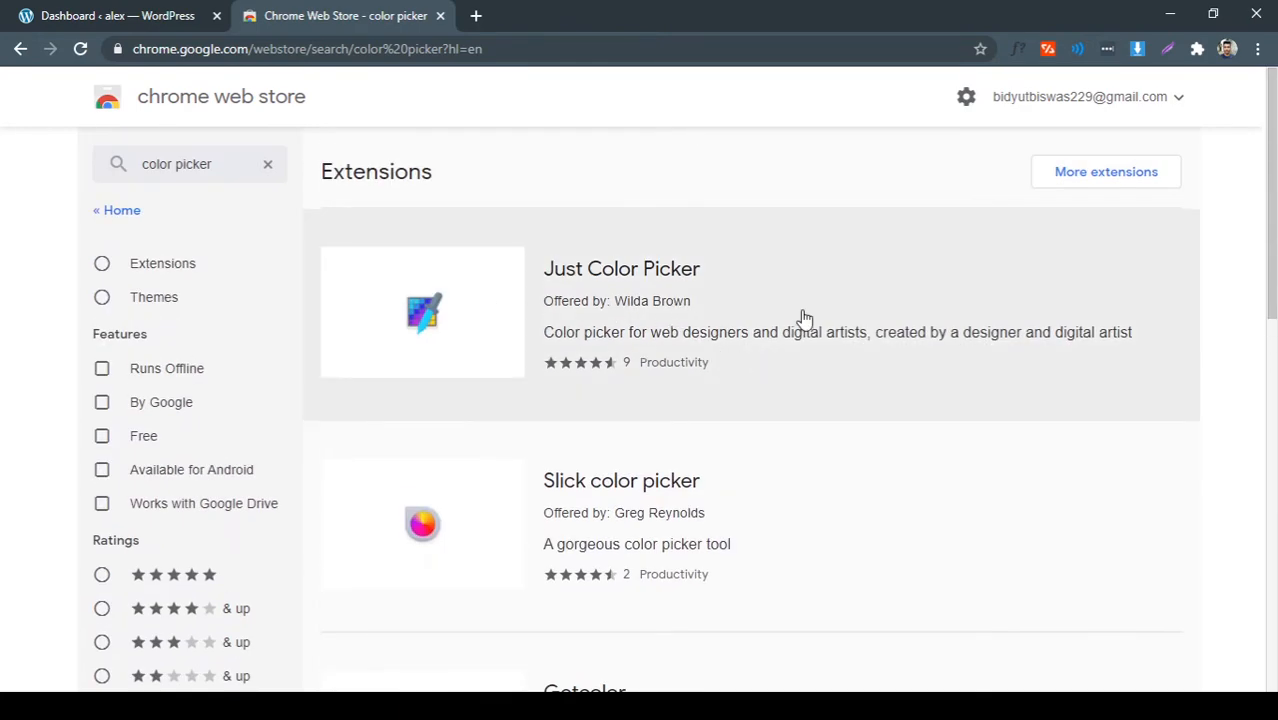
scroll(805, 320, "down", 2)
scroll(813, 331, "up", 3)
left_click(825, 283)
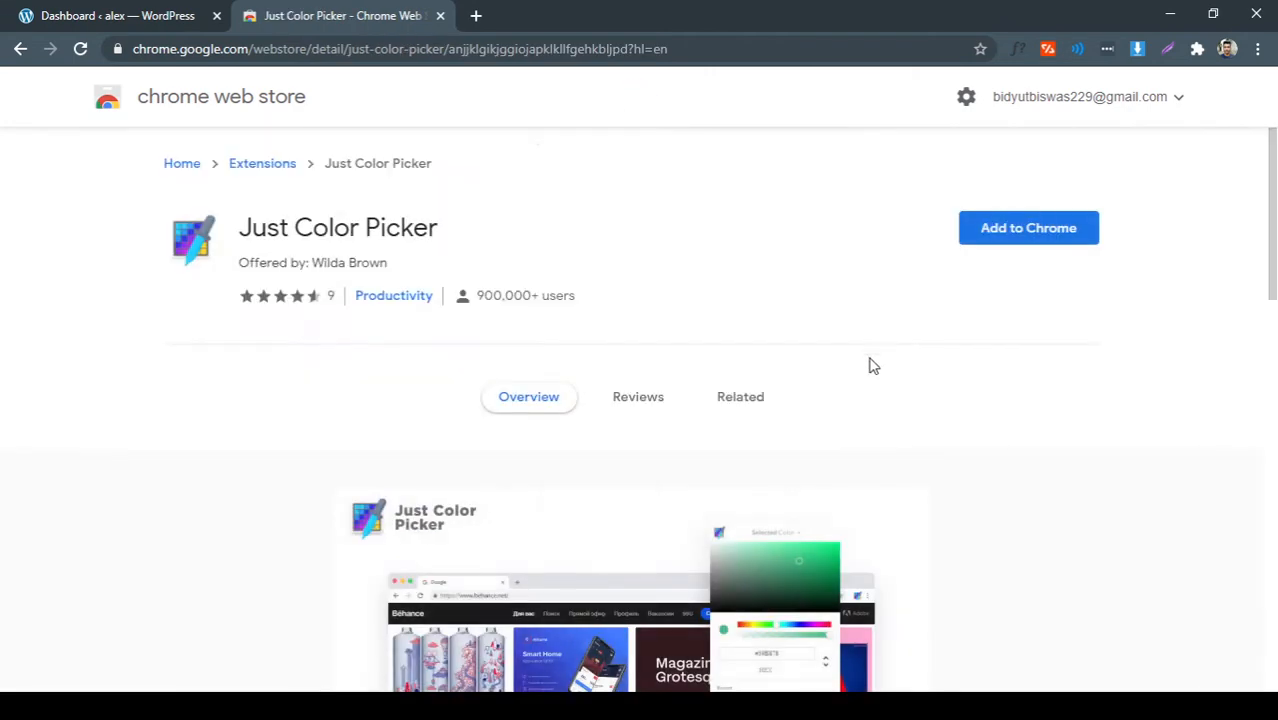
Add the Just Color Picker extension to Chrome and close the Web Store tab
scroll(885, 380, "down", 3)
scroll(910, 405, "up", 3)
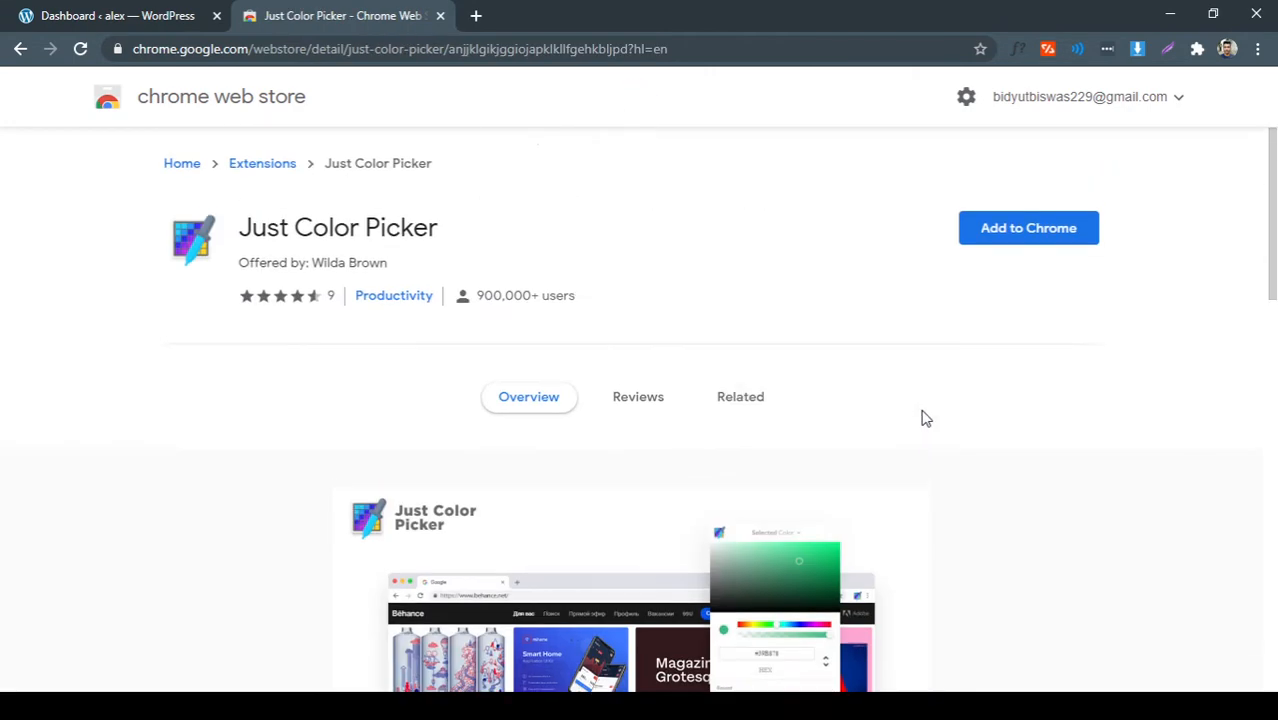
left_click(988, 240)
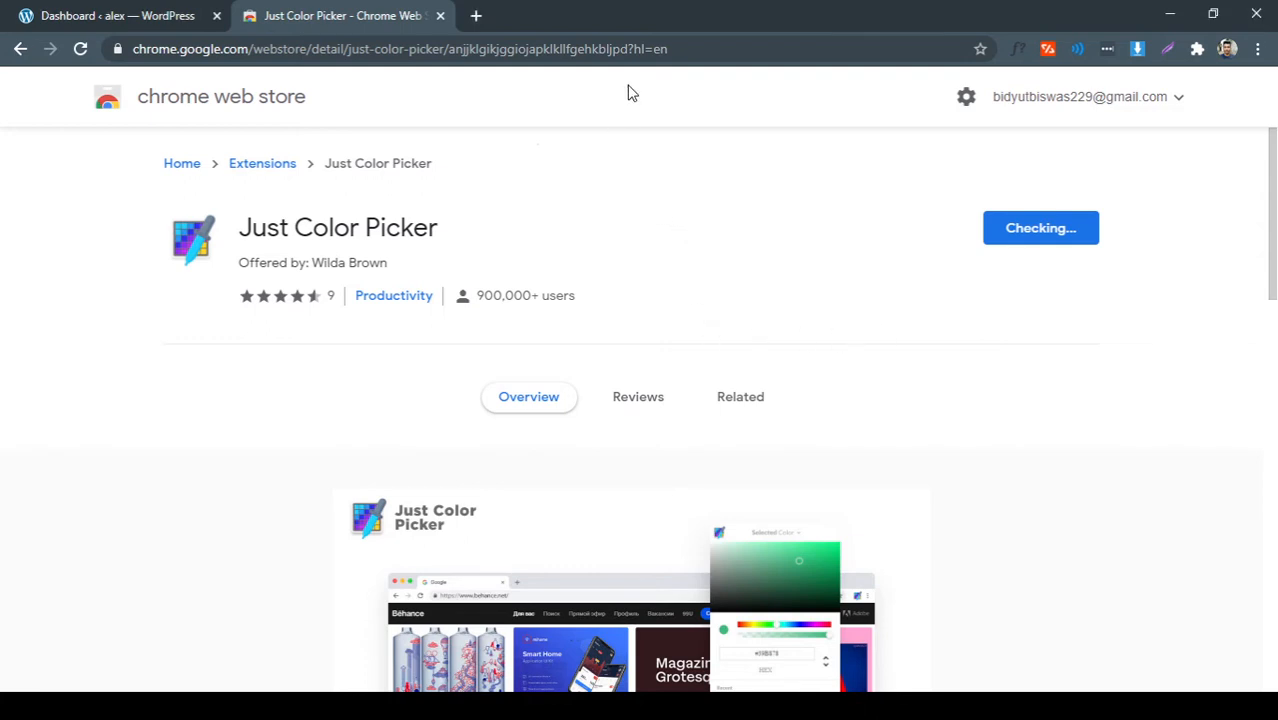
left_click(694, 48)
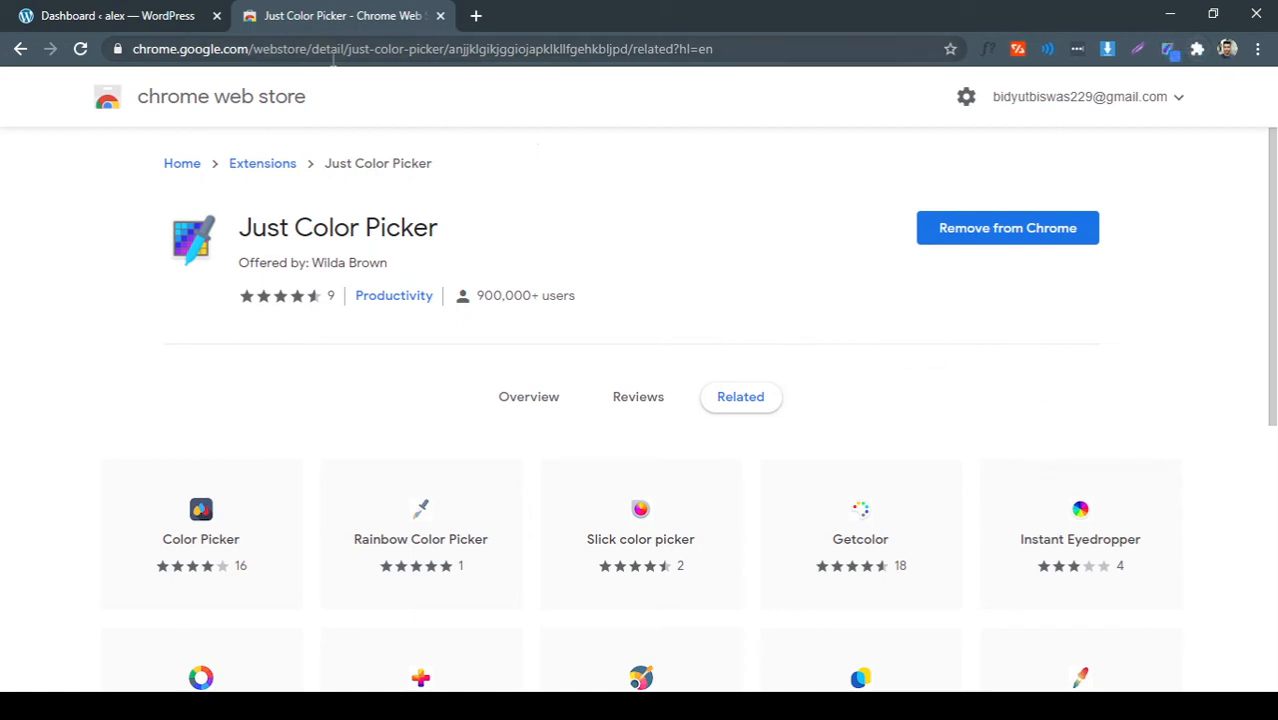
left_click(440, 16)
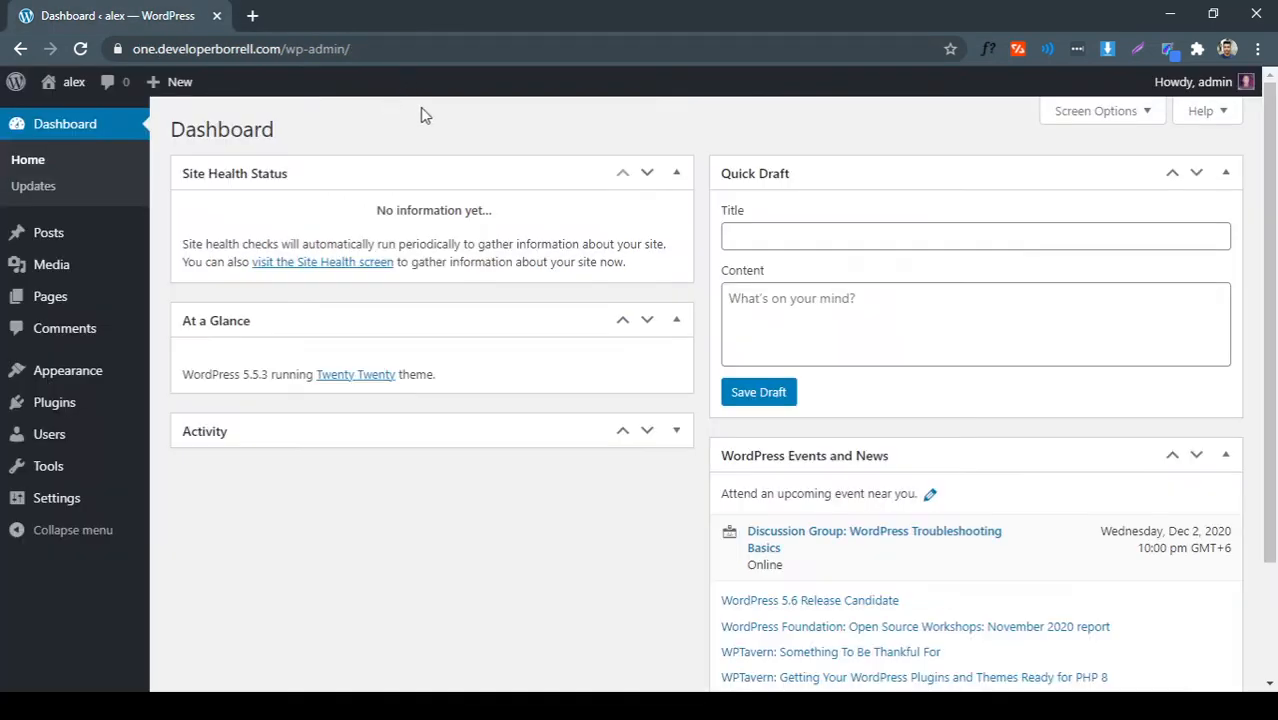
Open the WordPress site's list of installed plugins
mouse_move(96, 386)
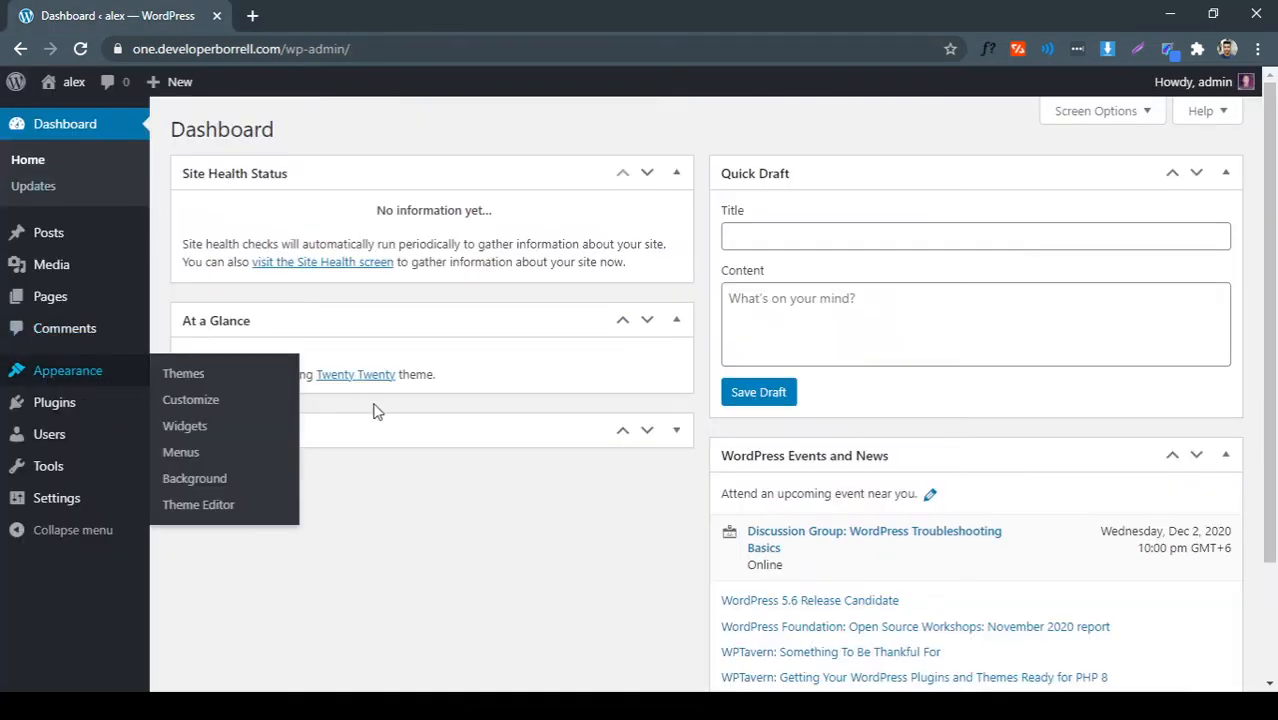
scroll(163, 397, "down", 2)
scroll(303, 432, "up", 1)
scroll(303, 432, "up", 1)
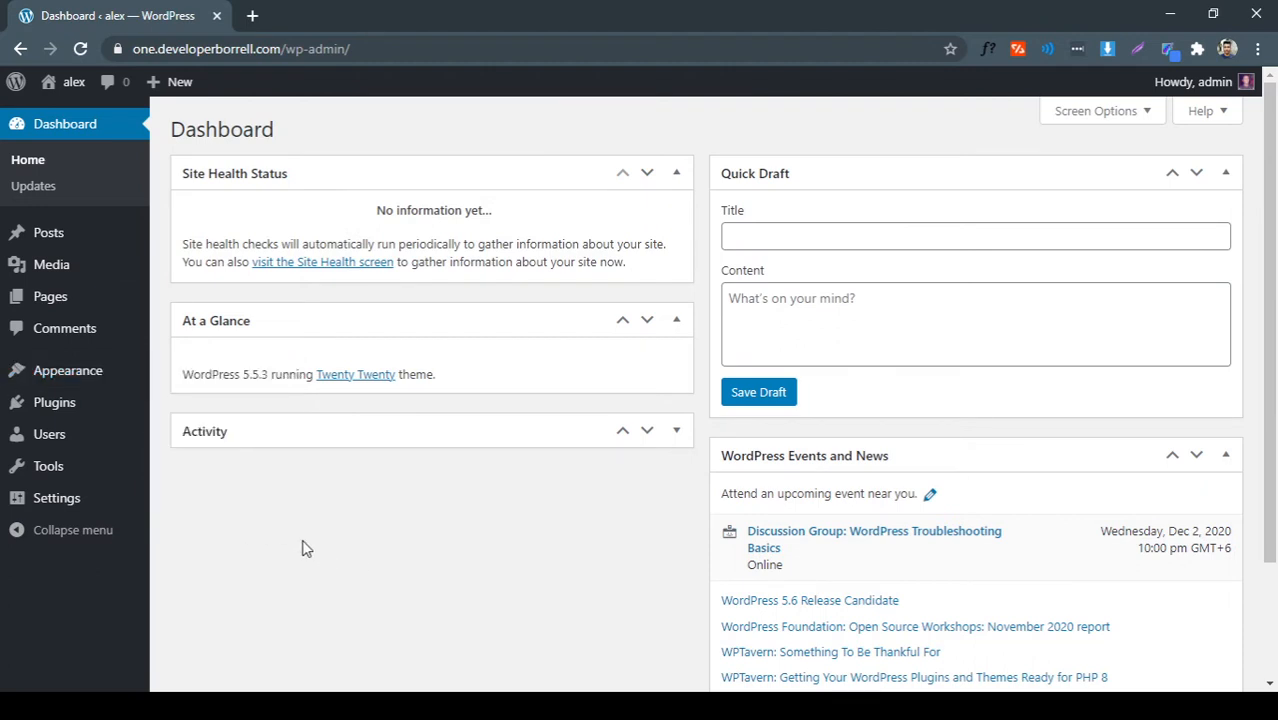
left_click(62, 410)
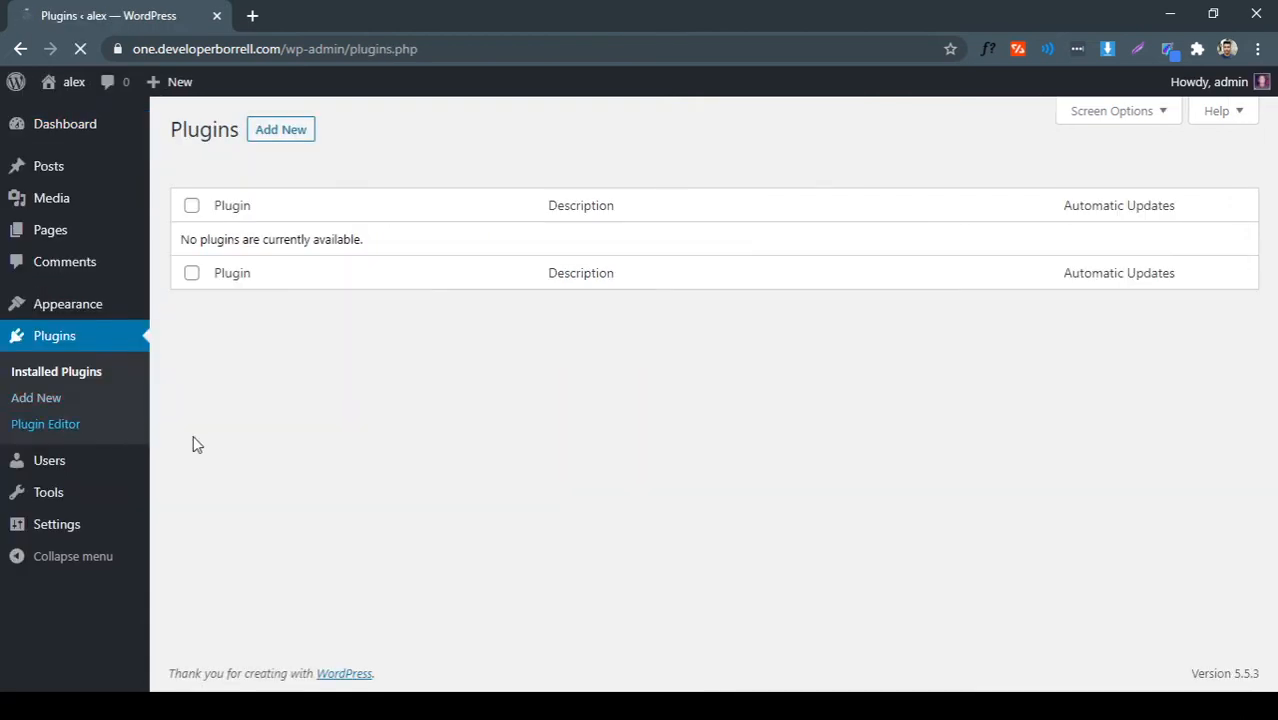
Activate the Astra theme on the WordPress site in place of Twenty Twenty
mouse_move(106, 304)
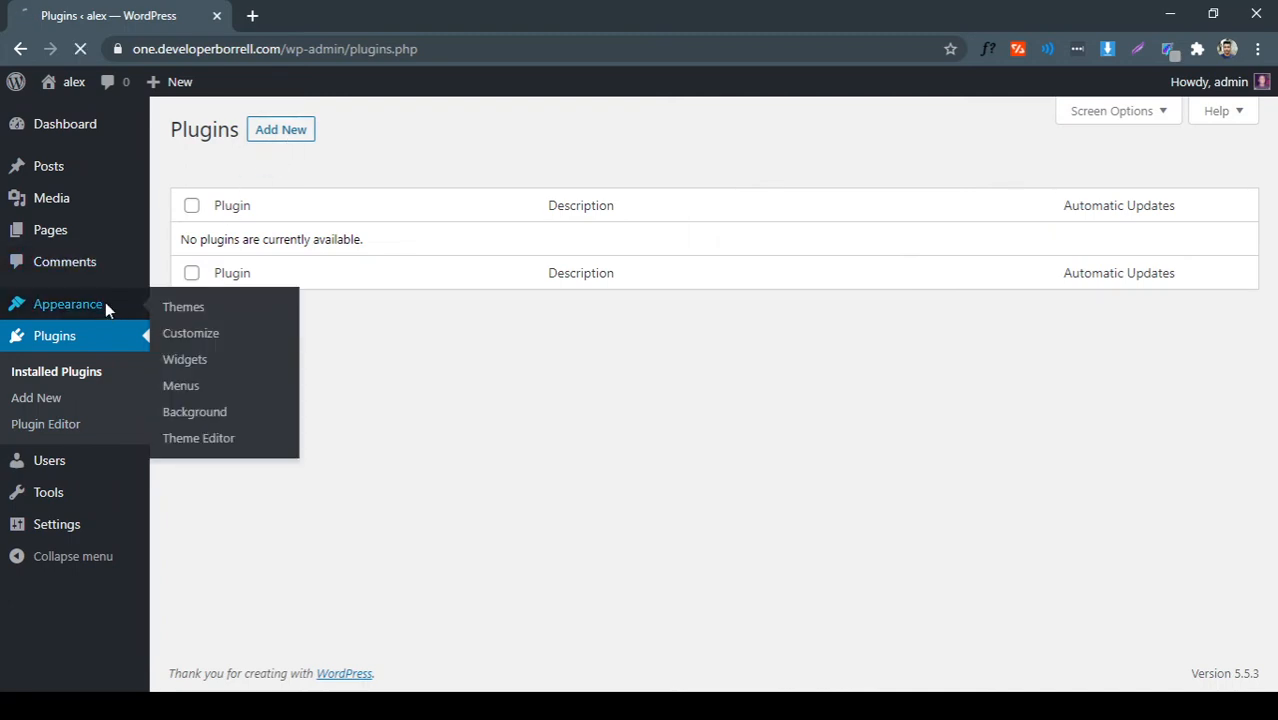
left_click(193, 314)
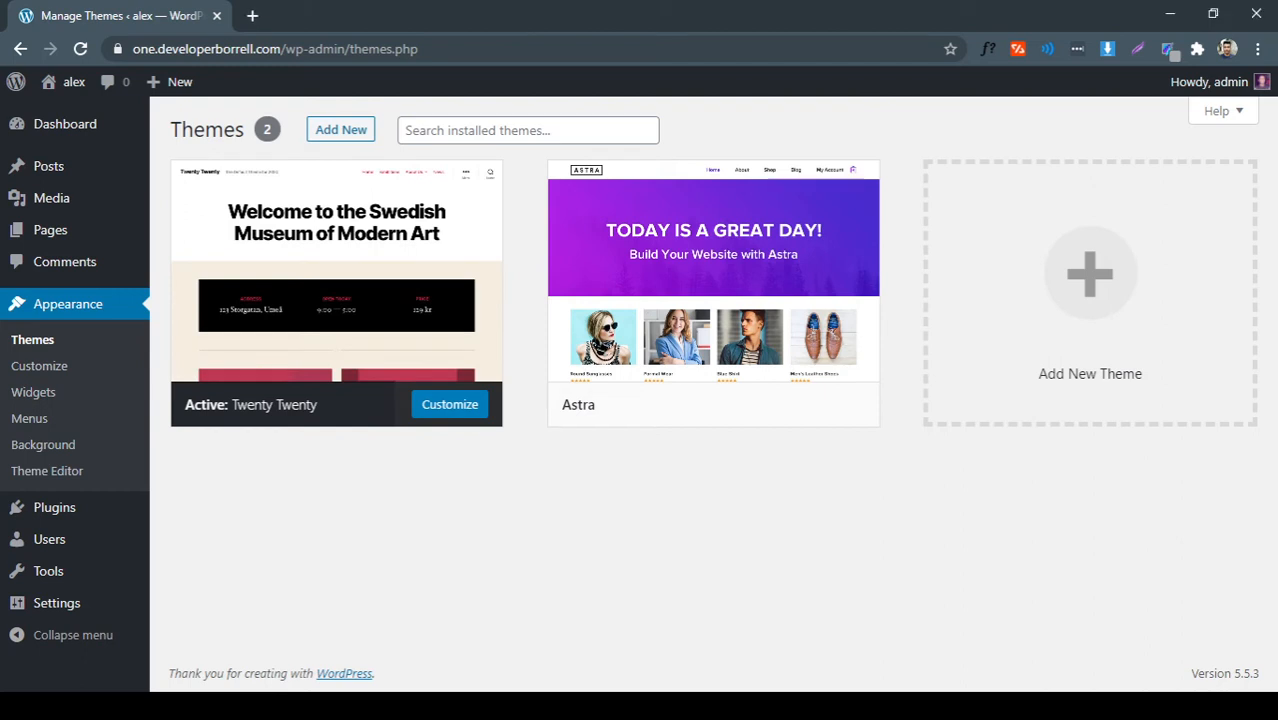
mouse_move(713, 277)
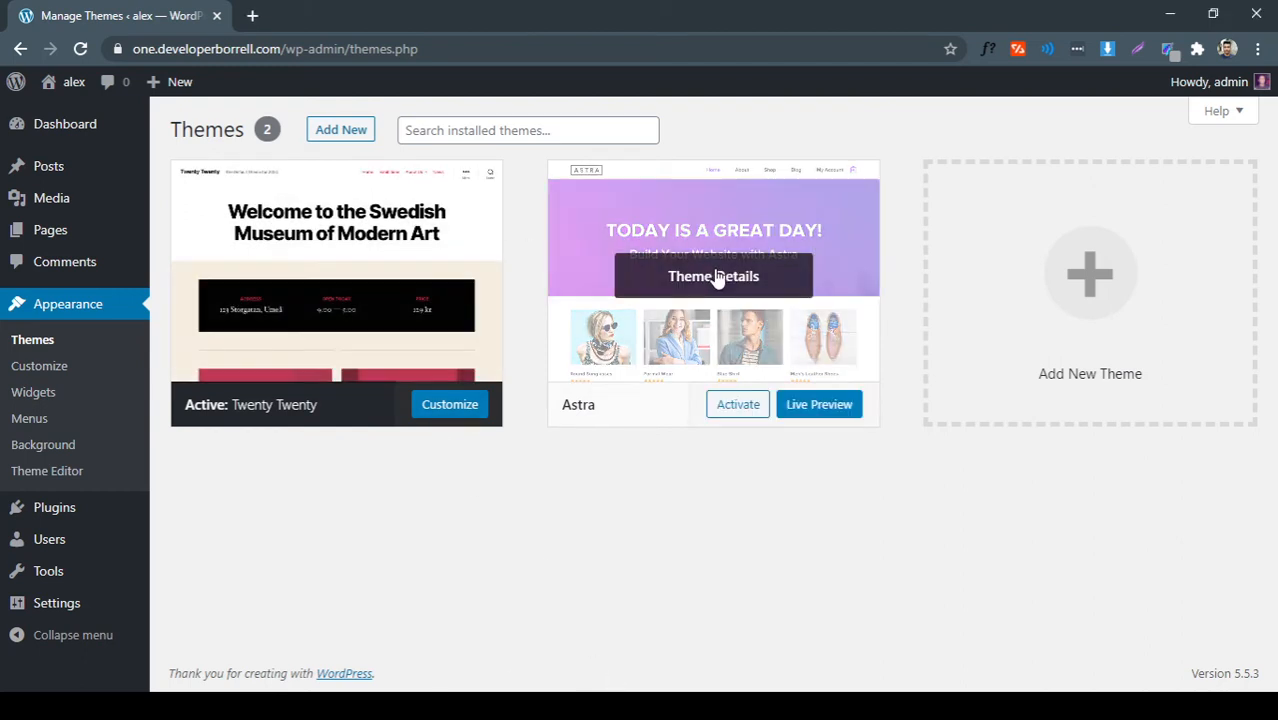
left_click(735, 405)
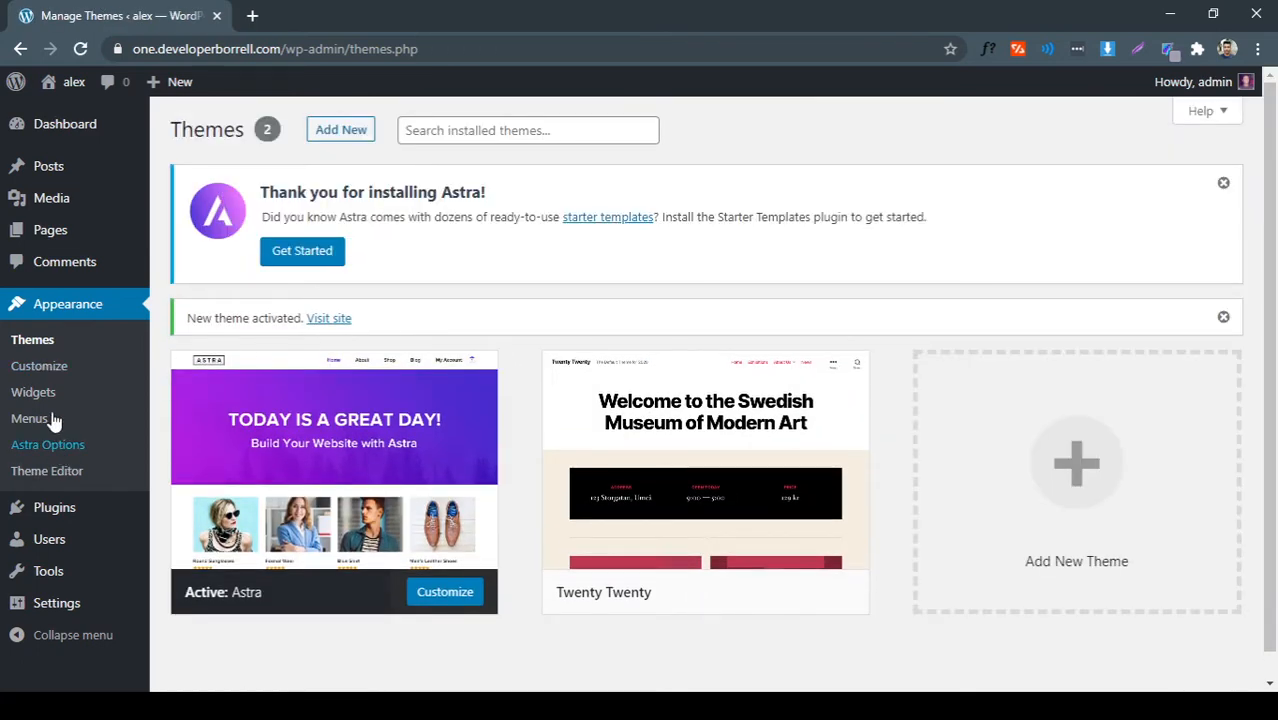
Install the starter template importer plugin from Astra Options and choose Elementor as the page builder
left_click(55, 449)
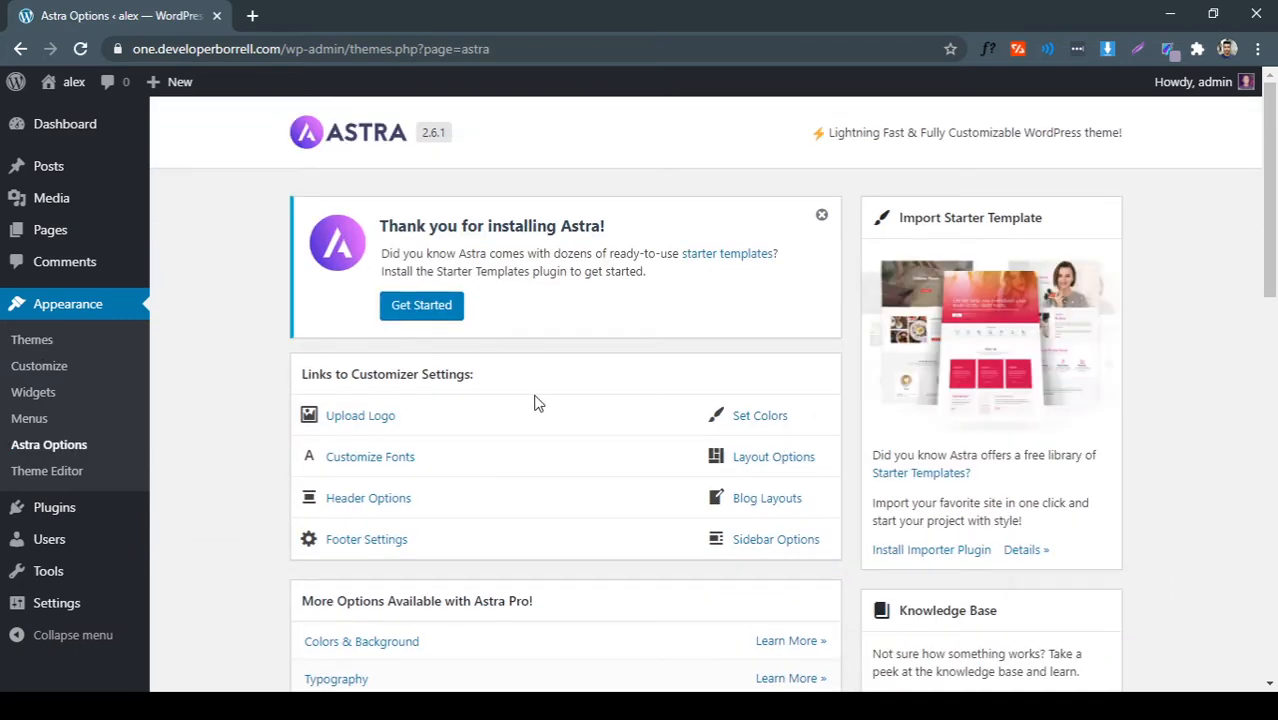
left_click(930, 550)
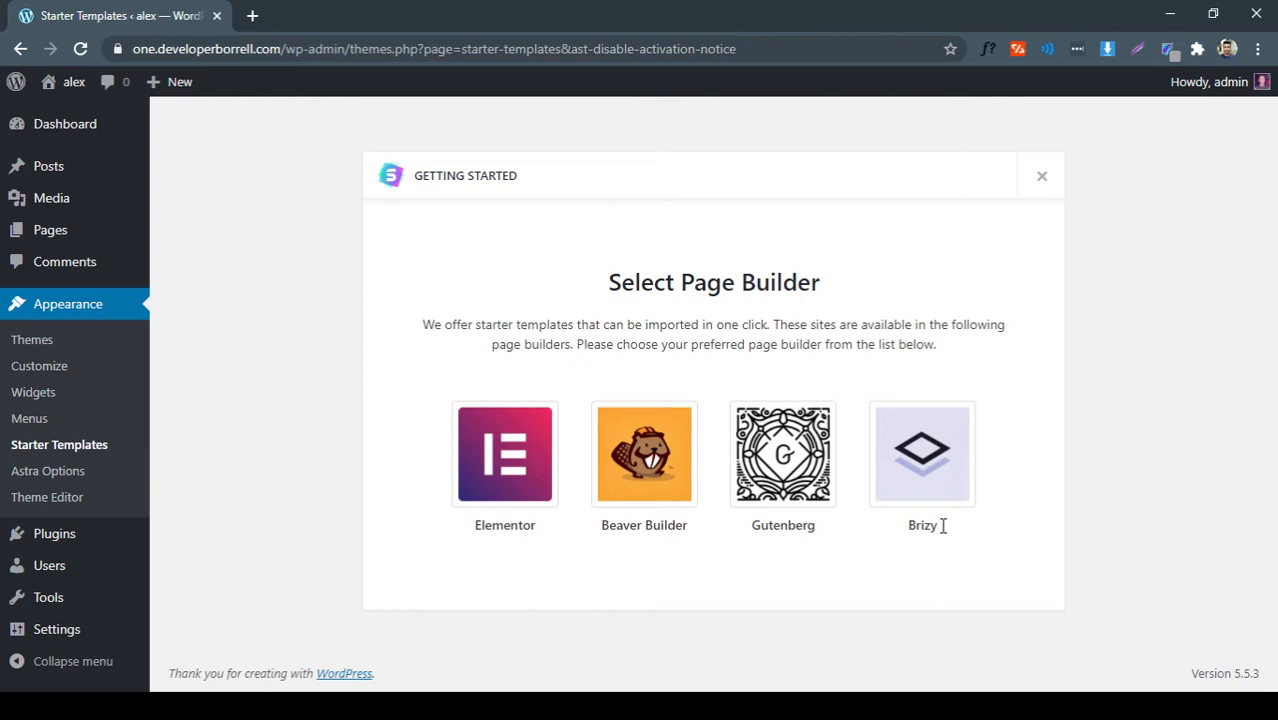
left_click(503, 462)
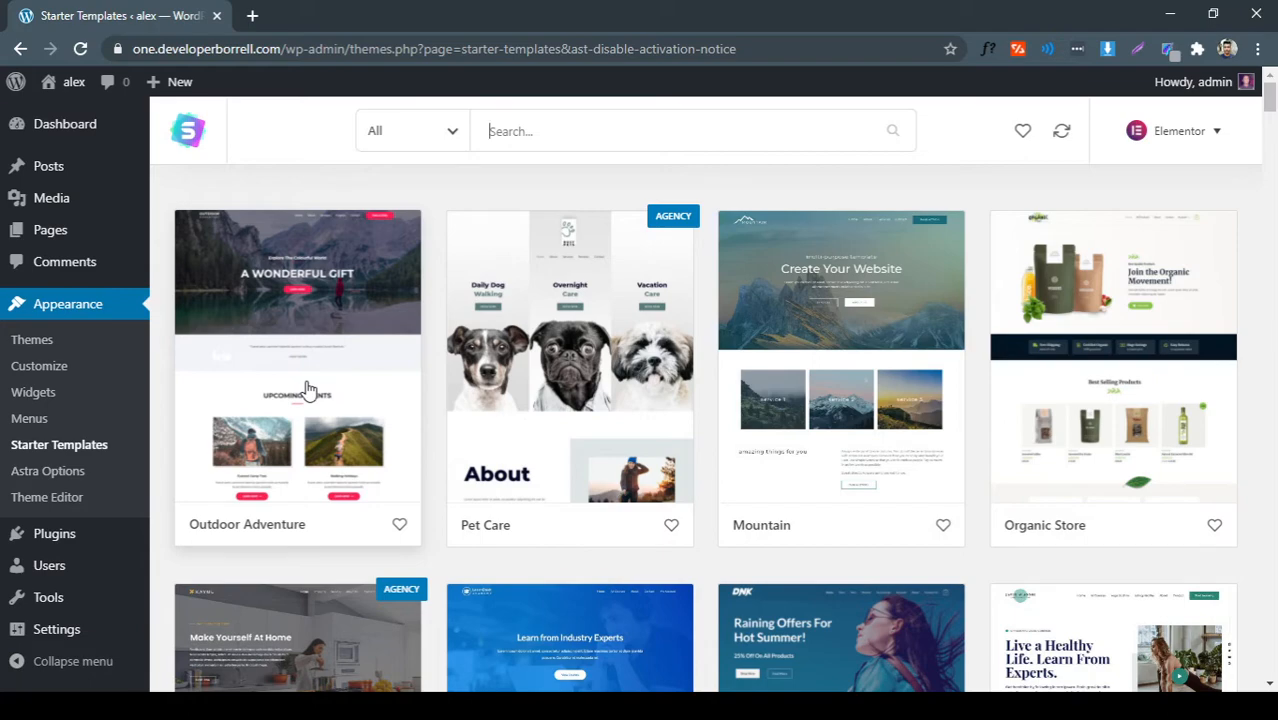
Browse the starter template gallery, look into the Online Programming Course template, and return to the gallery
scroll(520, 410, "down", 5)
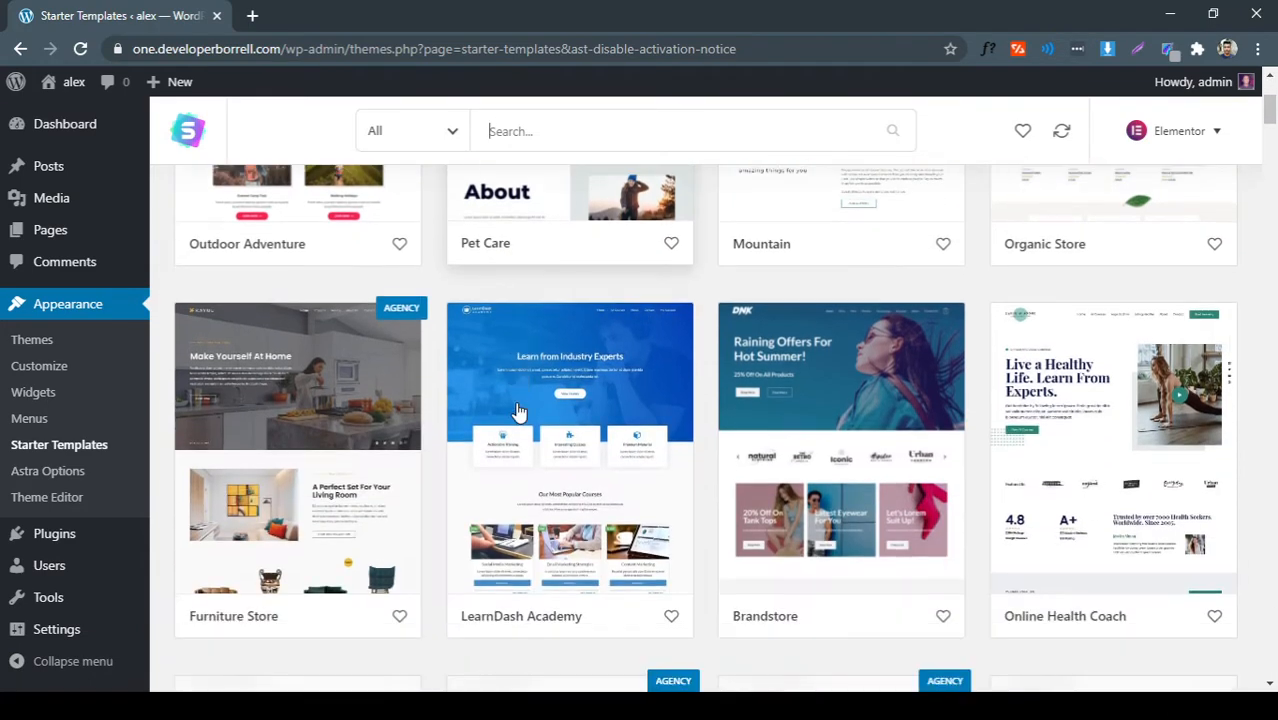
scroll(525, 413, "down", 10)
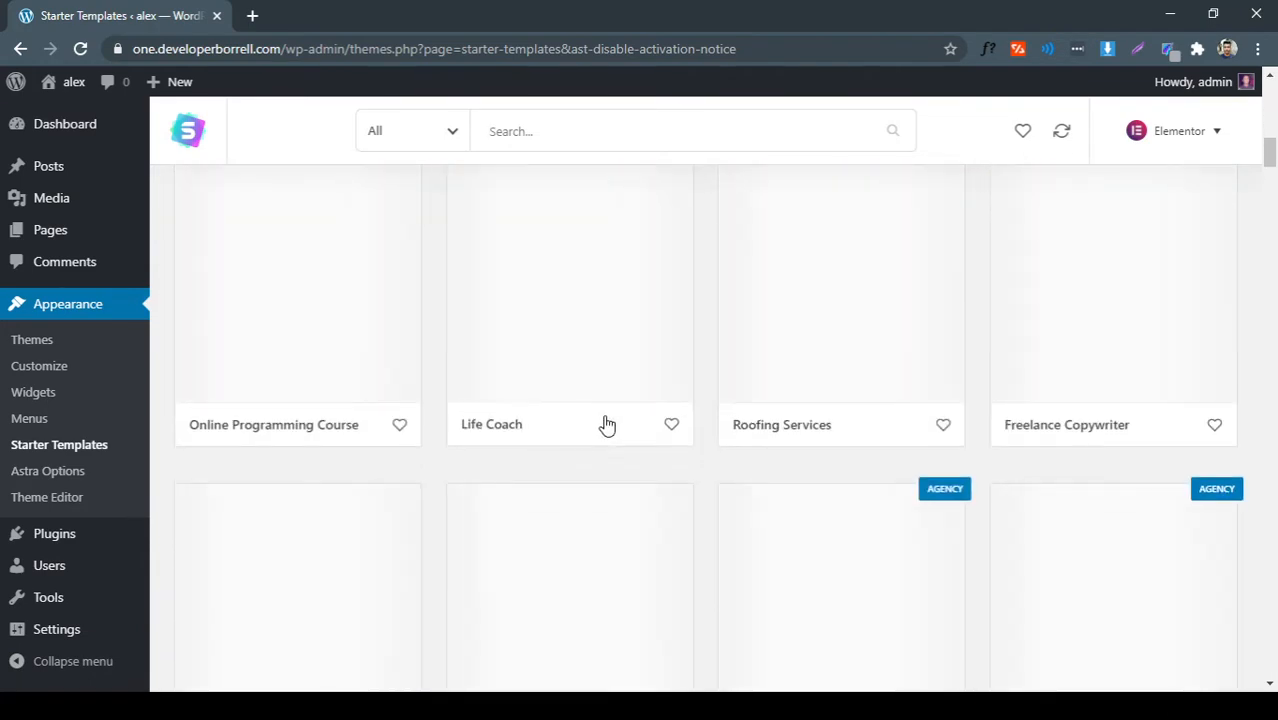
scroll(613, 440, "up", 15)
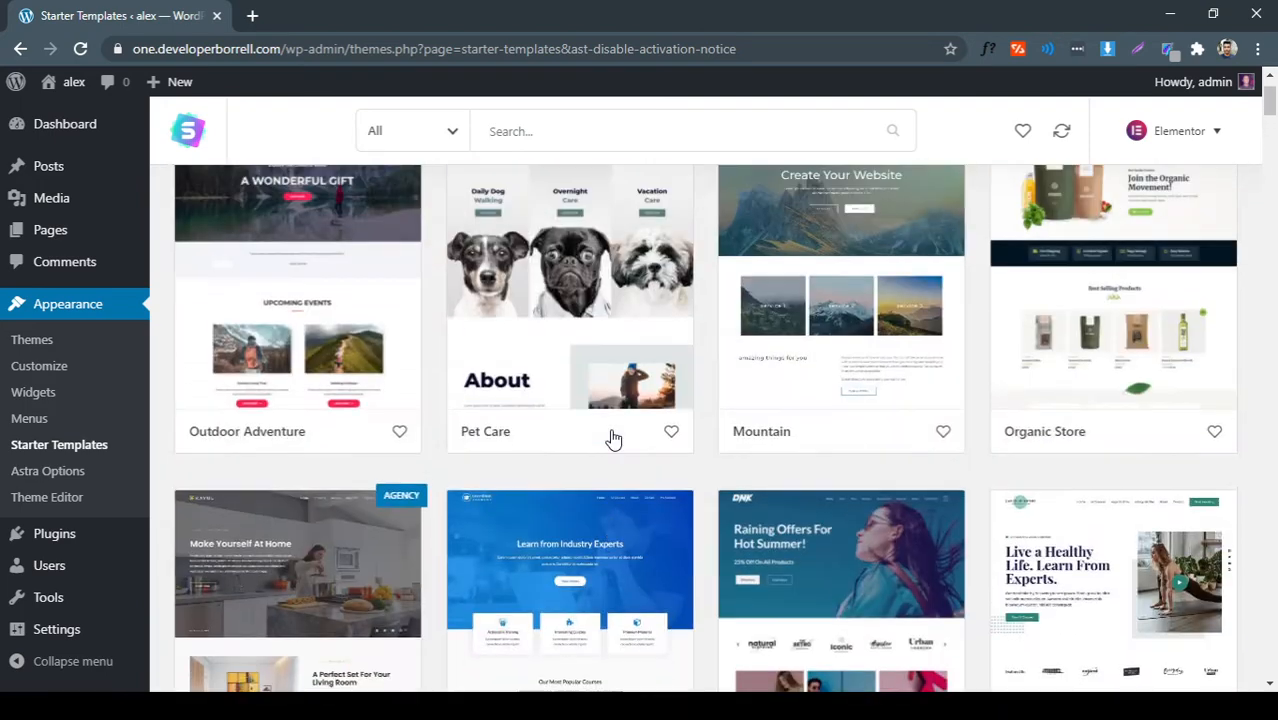
scroll(613, 440, "up", 1)
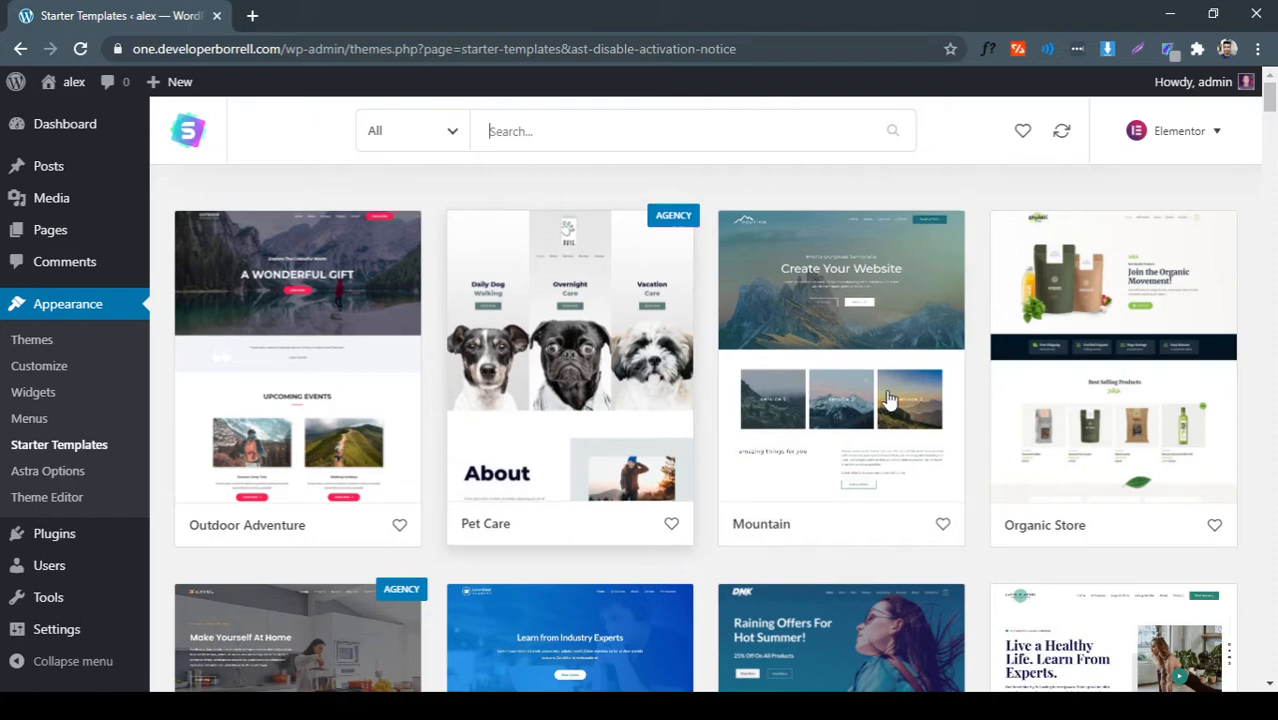
scroll(693, 397, "down", 2)
scroll(520, 405, "down", 5)
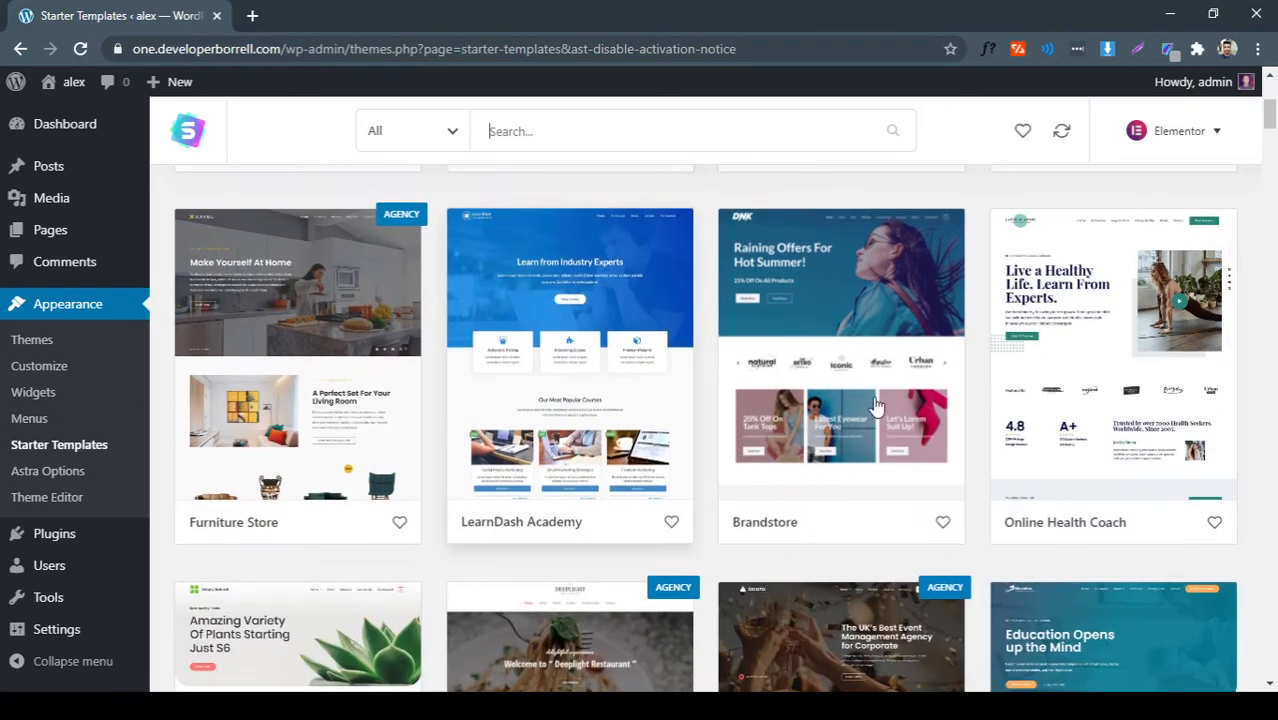
scroll(790, 398, "down", 3)
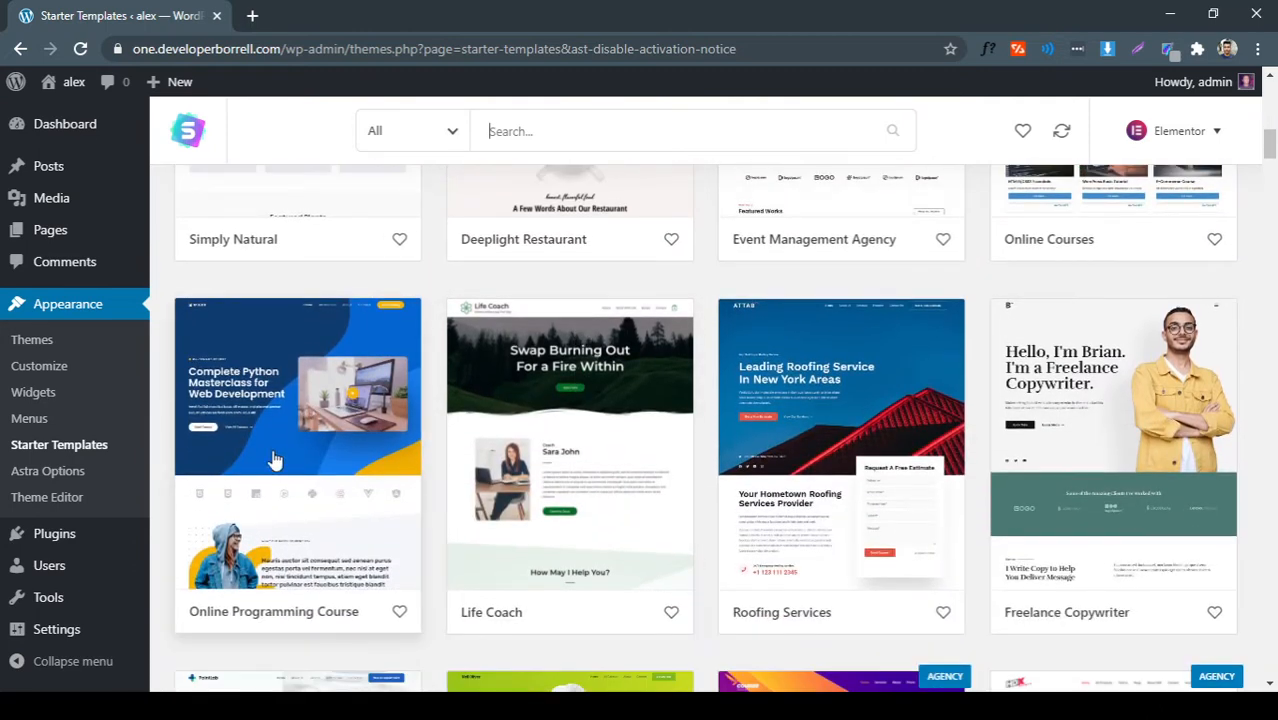
left_click(278, 449)
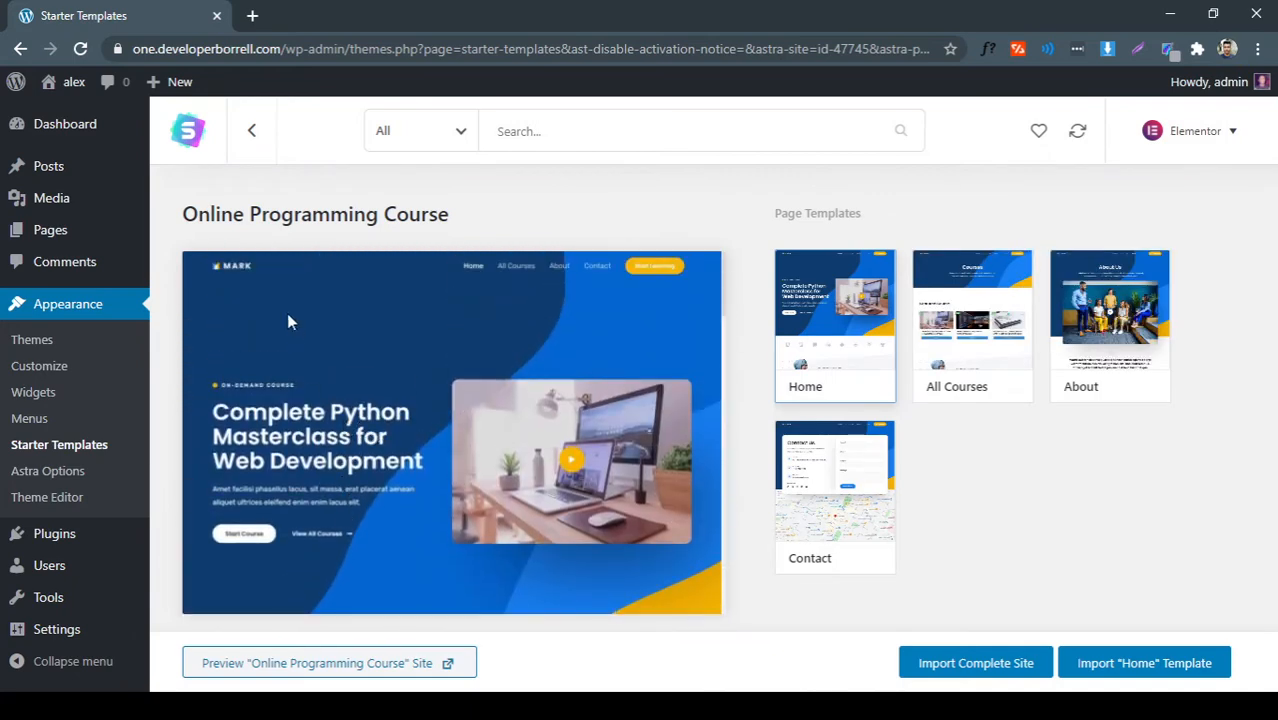
left_click(250, 134)
Open the Roofing Services template from the starter template gallery
scroll(780, 460, "down", 1)
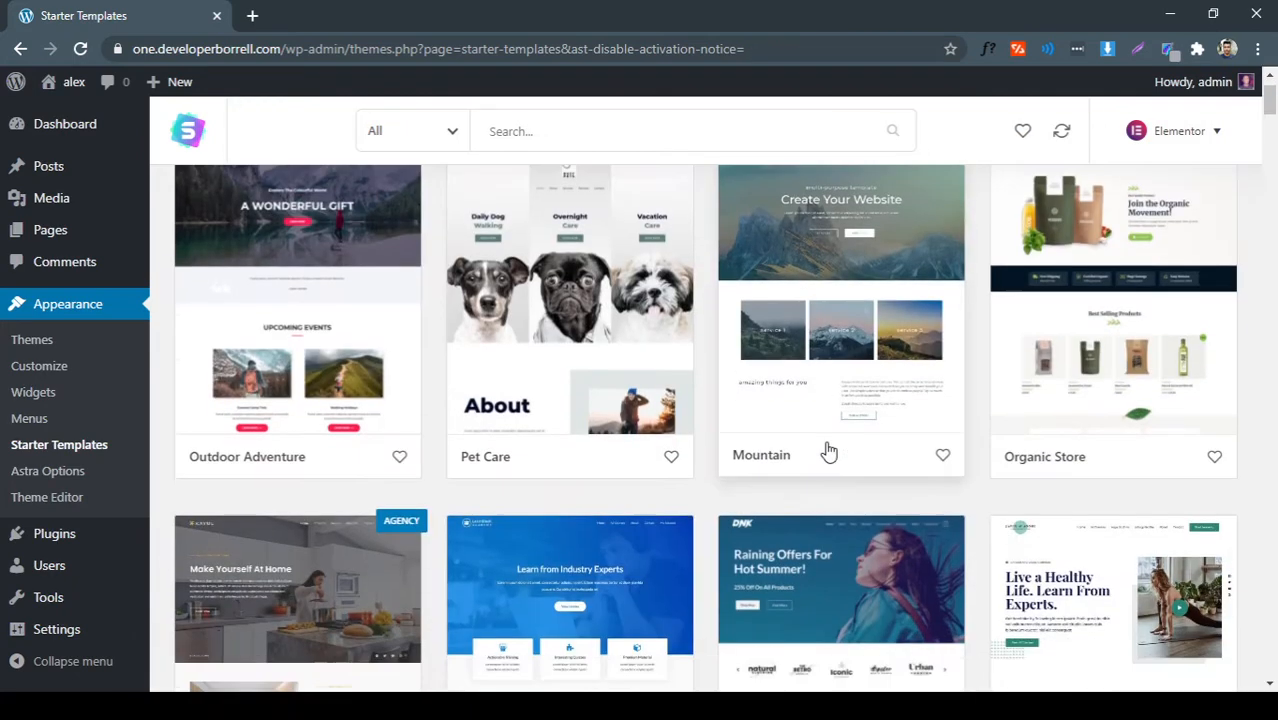
scroll(828, 451, "down", 3)
scroll(837, 471, "up", 4)
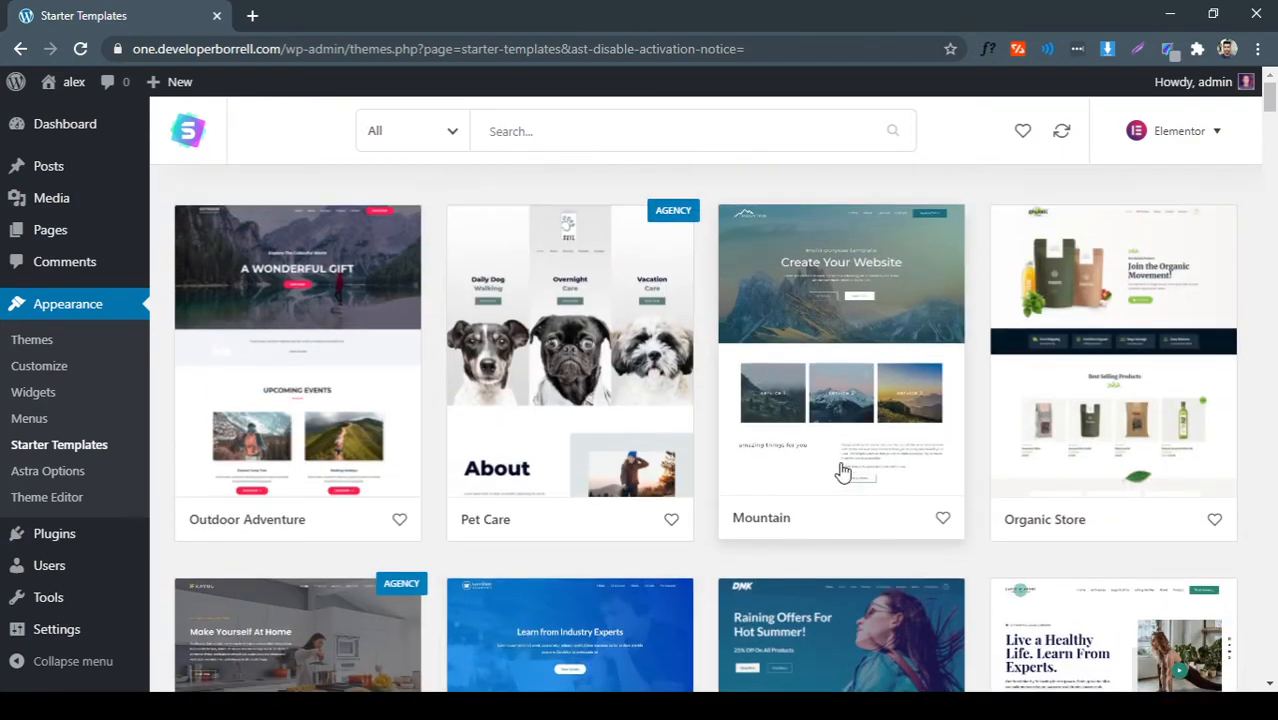
scroll(843, 472, "down", 15)
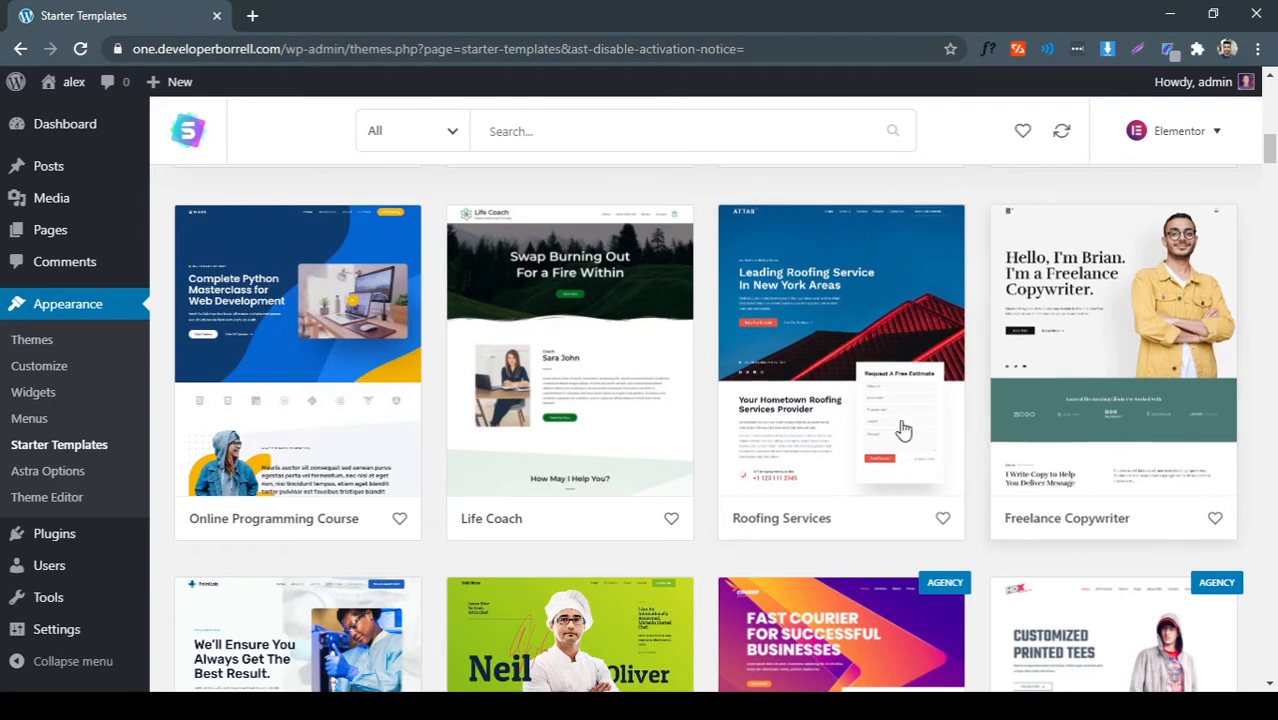
left_click(861, 428)
Examine the Roofing Services home page preview from its header area down to the footer
scroll(596, 432, "down", 3)
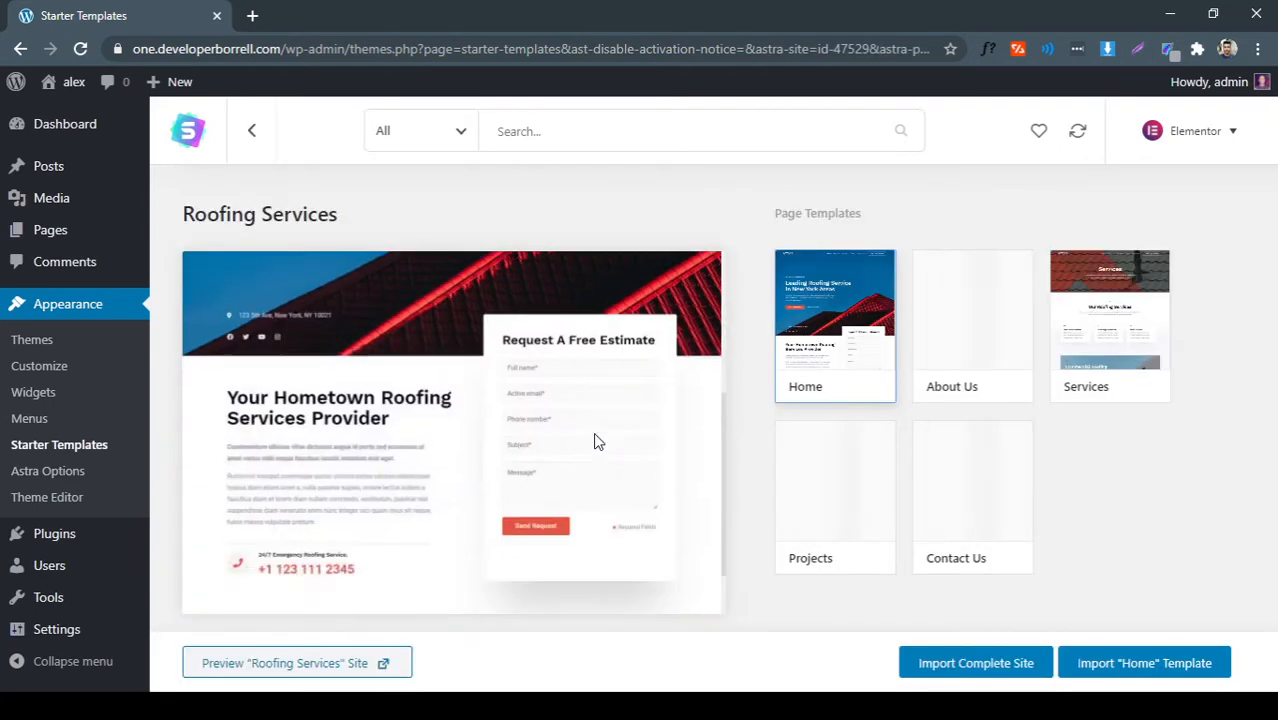
scroll(593, 440, "down", 1)
scroll(575, 450, "up", 4)
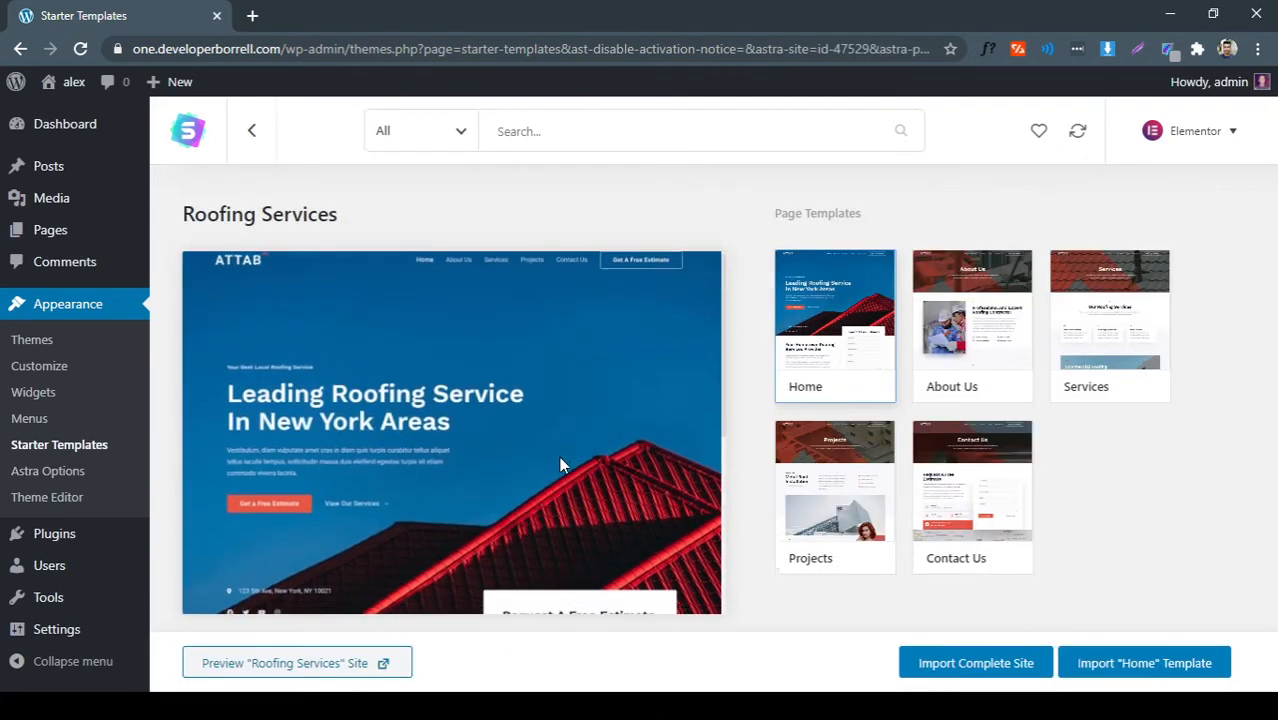
scroll(559, 456, "down", 3)
scroll(562, 462, "up", 1)
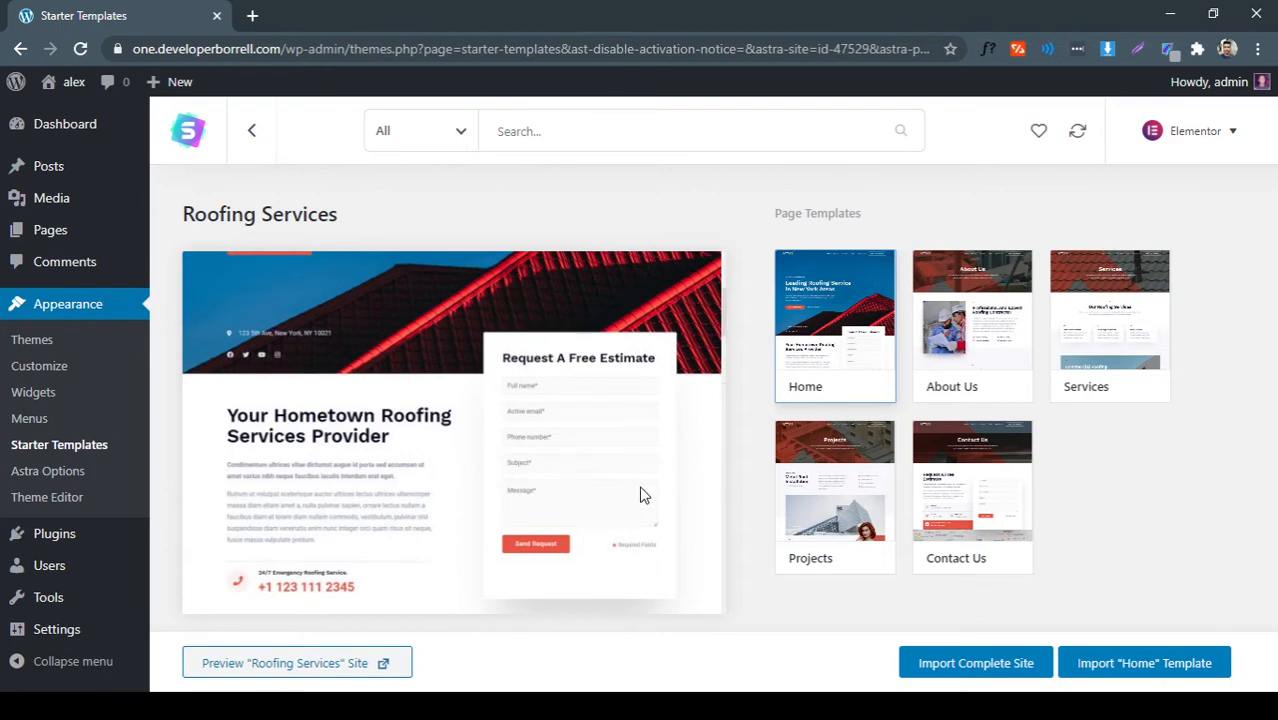
scroll(547, 544, "down", 10)
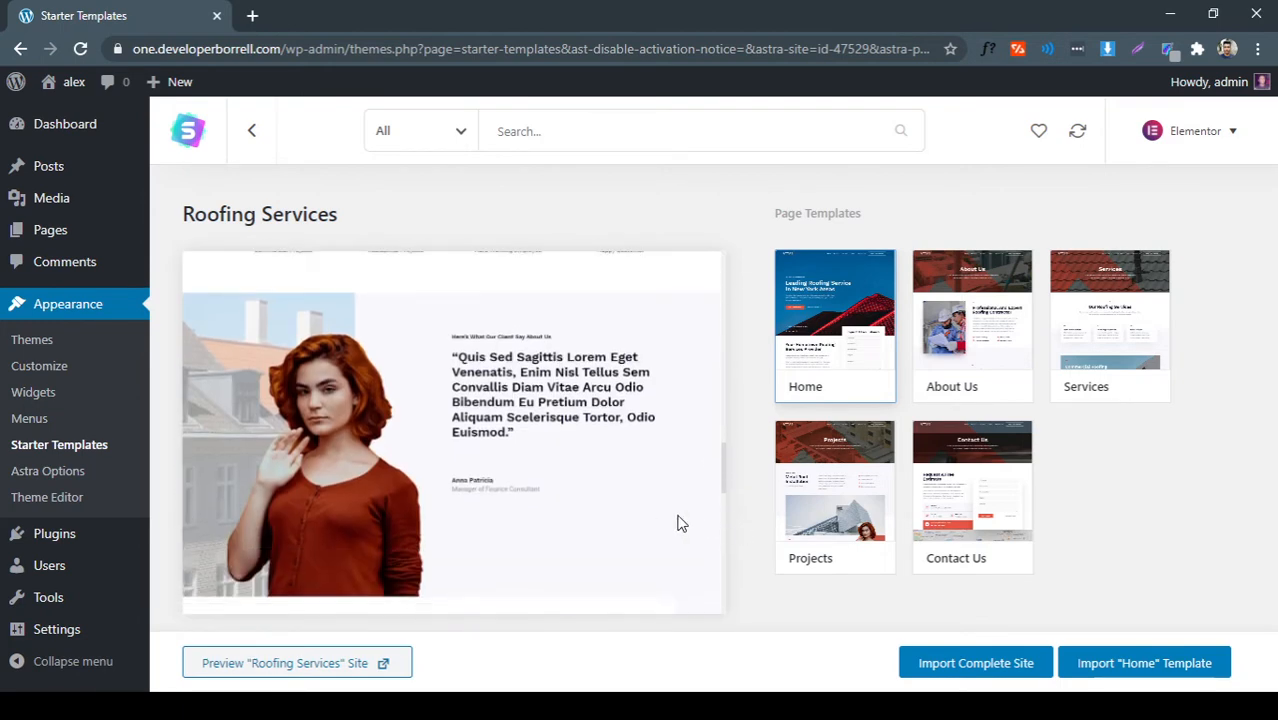
scroll(601, 505, "down", 3)
scroll(600, 500, "up", 6)
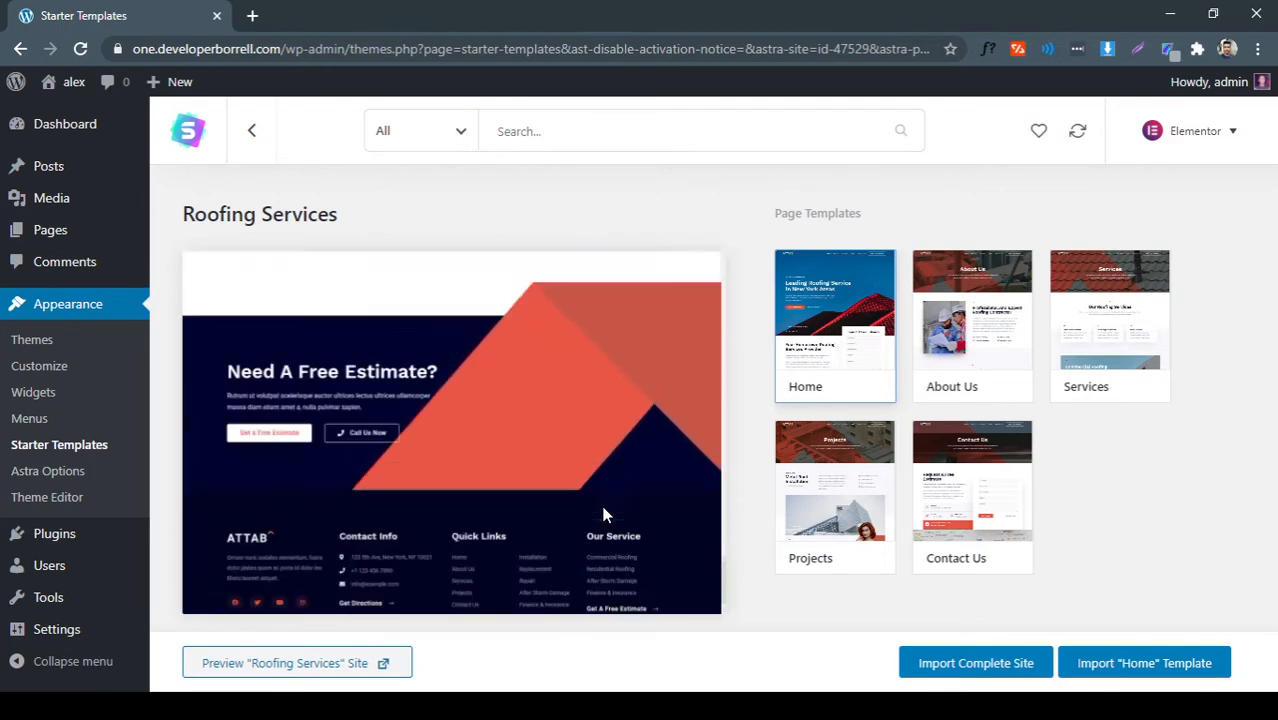
Import the complete Roofing Services site with customizer settings, widgets, required plugins and content, and open the imported site
left_click(987, 668)
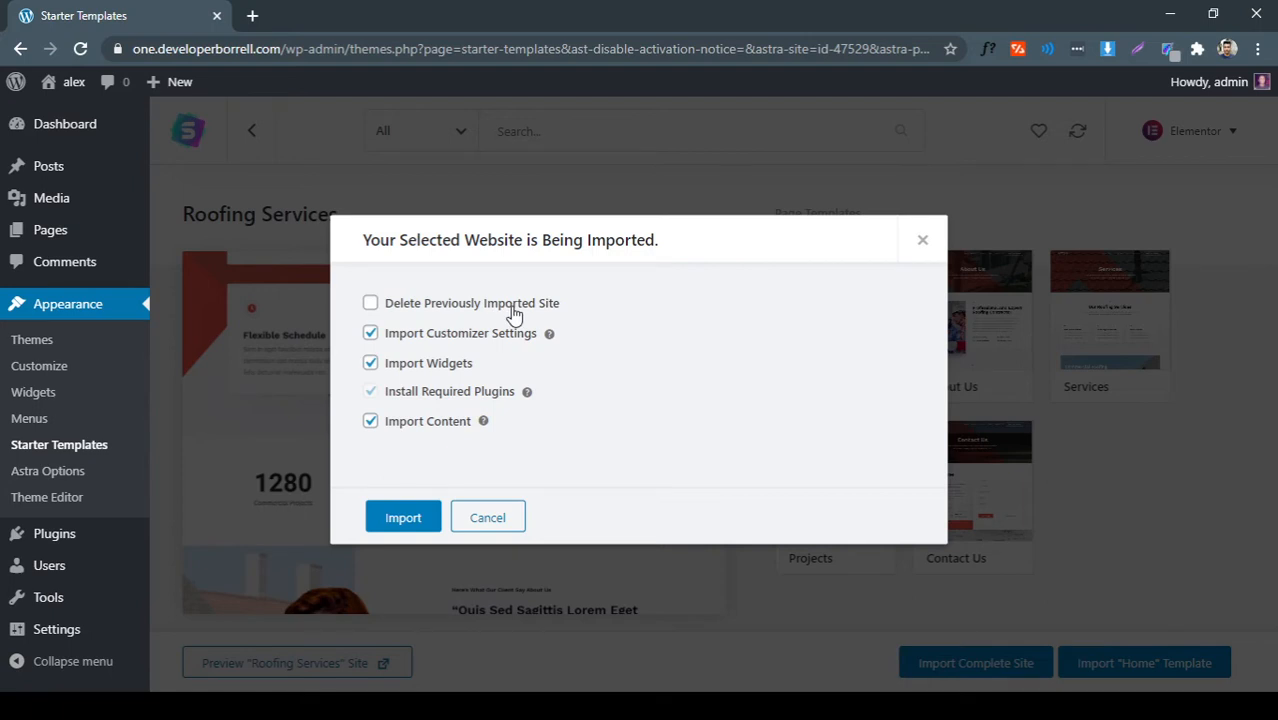
left_click(418, 522)
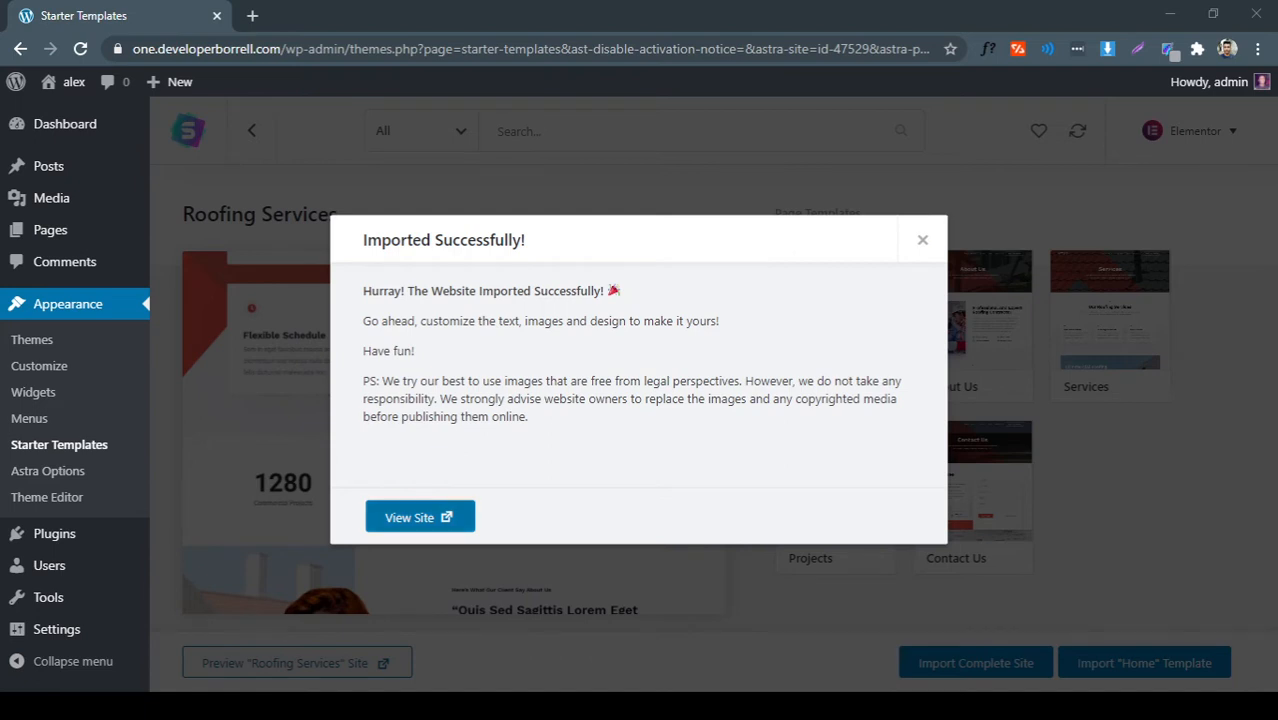
left_click(427, 520)
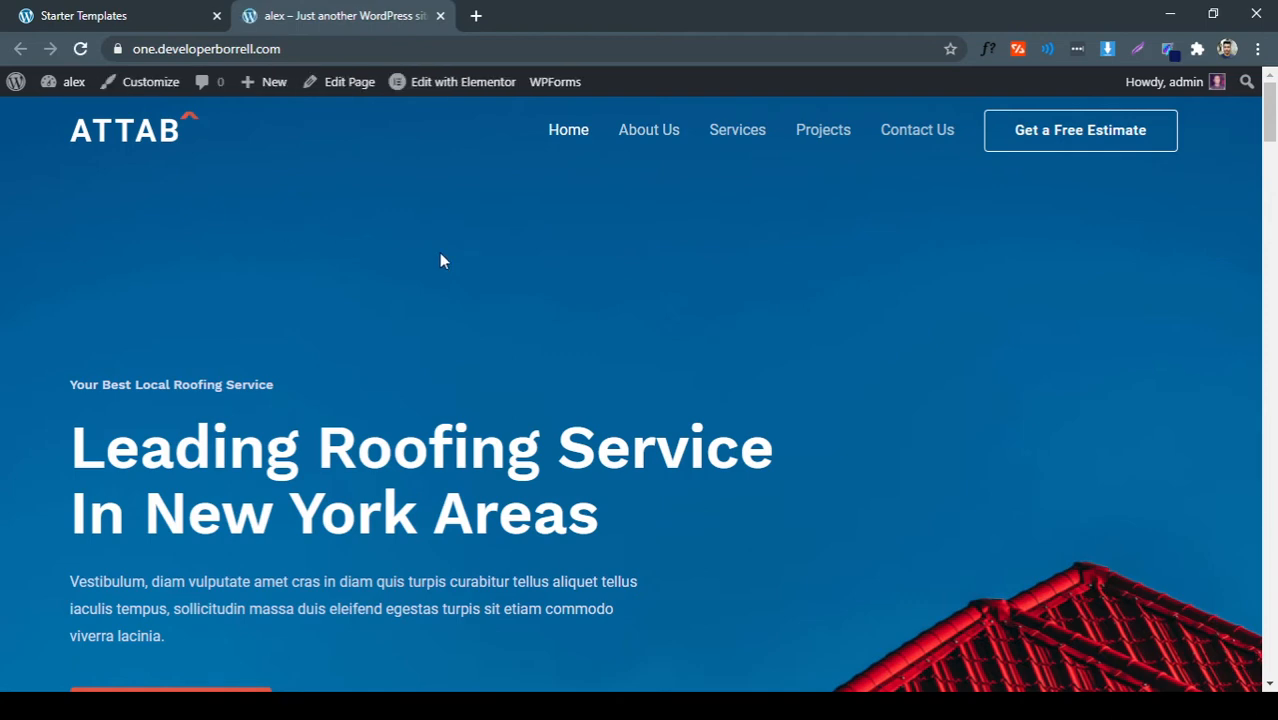
Examine the imported home page from the hero and estimate form through services, statistics and testimonials to the footer
scroll(511, 248, "down", 4)
scroll(495, 245, "up", 4)
scroll(462, 238, "down", 3)
scroll(462, 234, "down", 8)
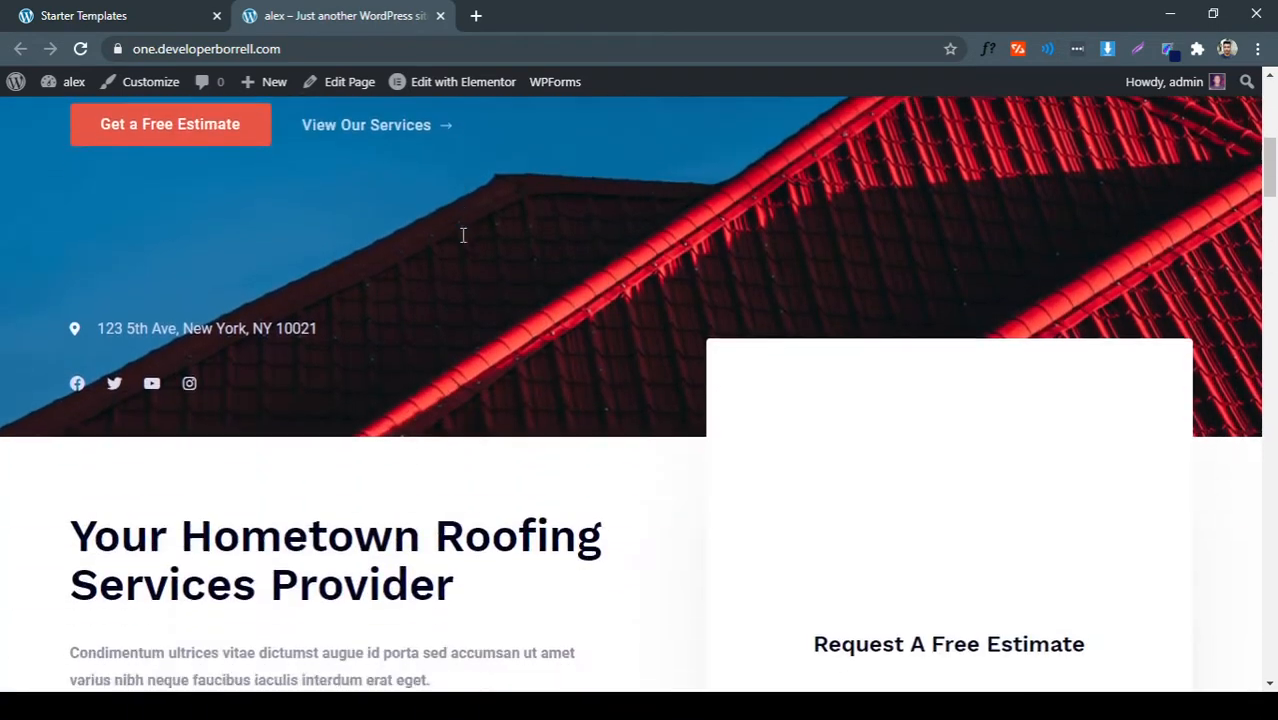
scroll(824, 297, "up", 2)
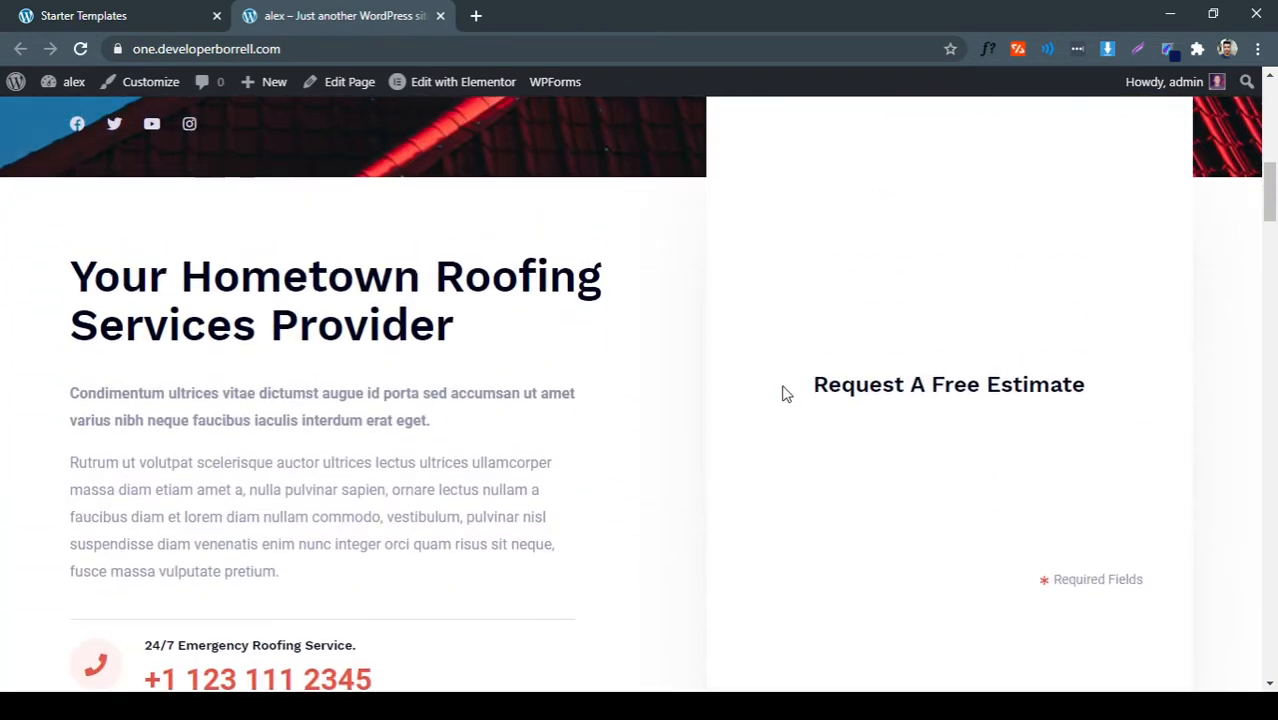
left_click_drag(810, 385, 1103, 405)
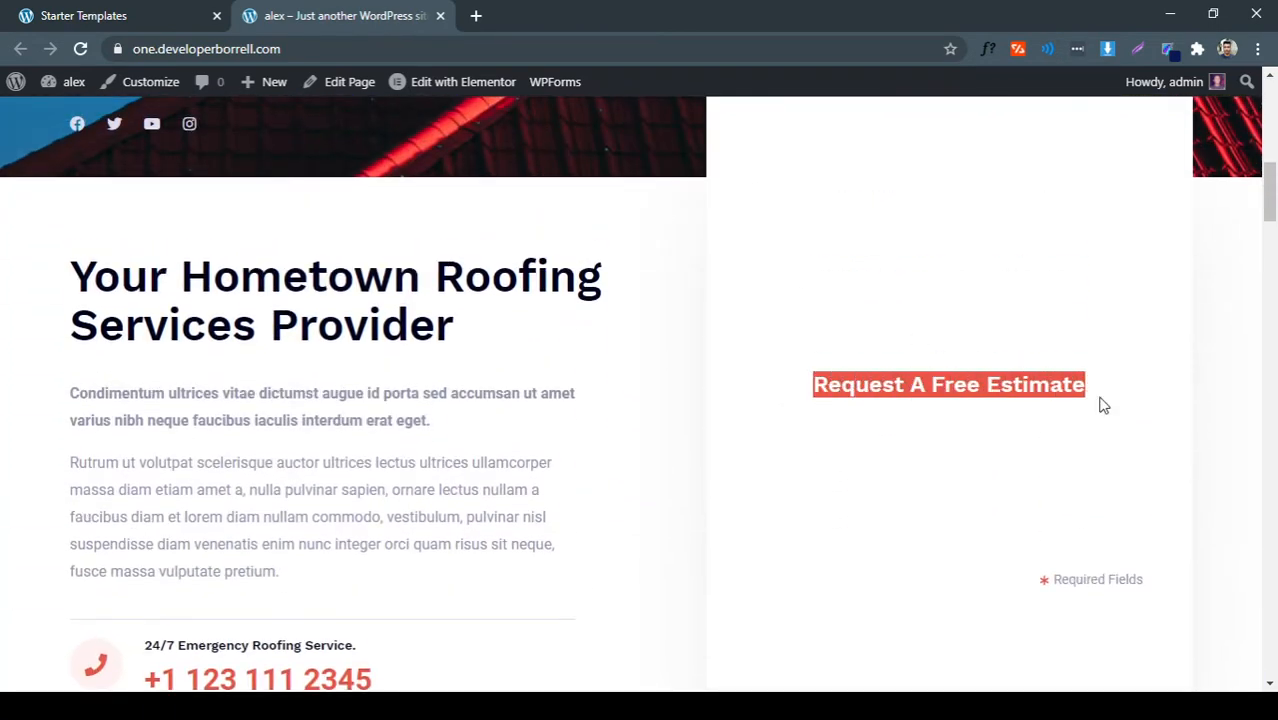
left_click(922, 395)
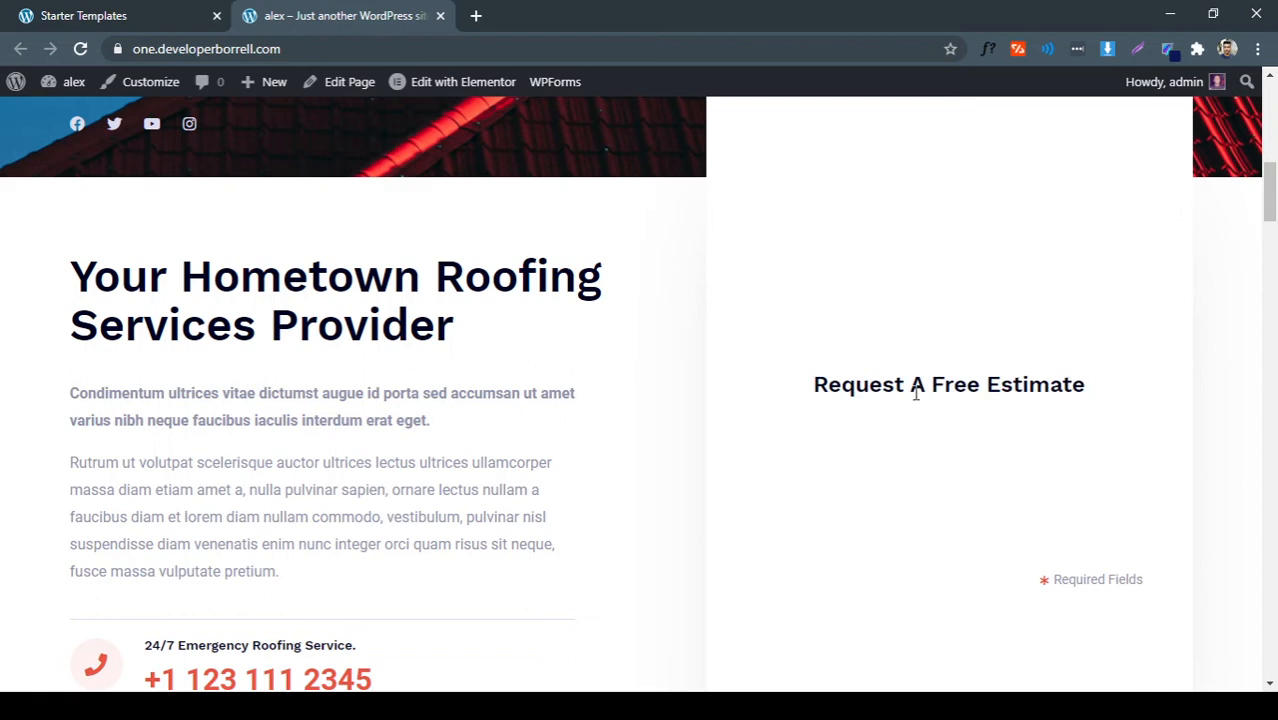
scroll(800, 370, "down", 6)
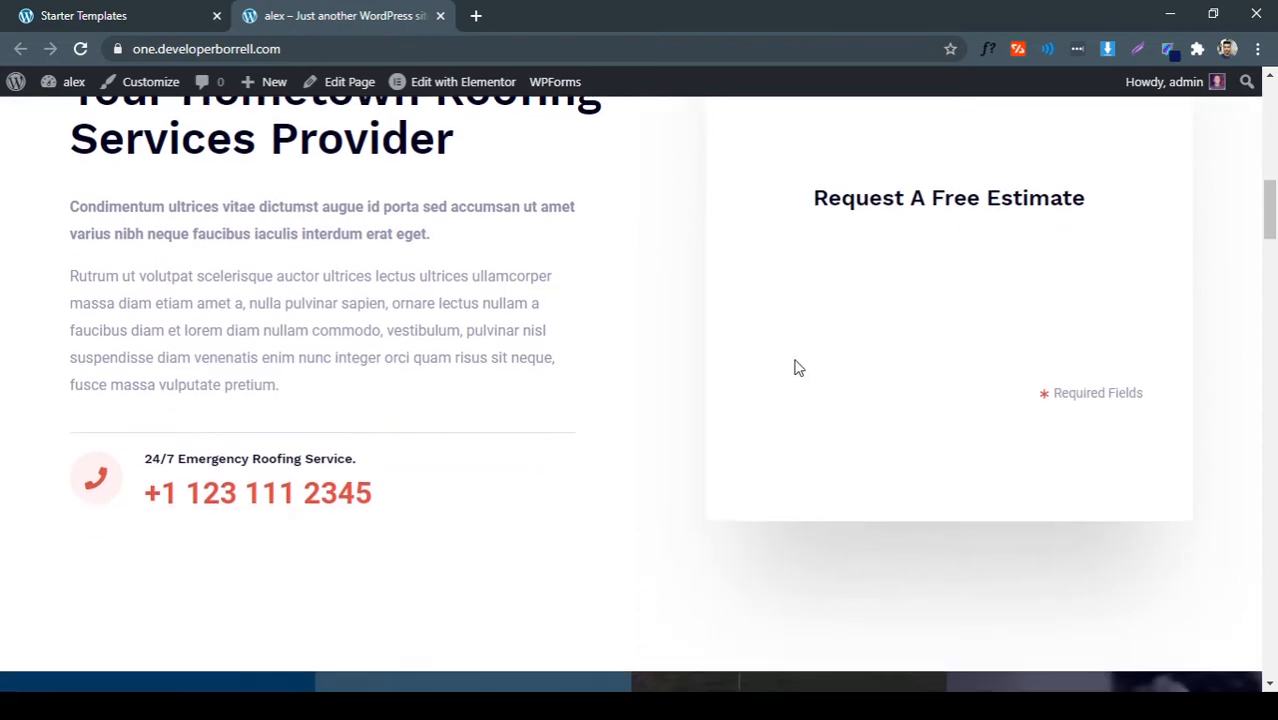
scroll(795, 368, "down", 10)
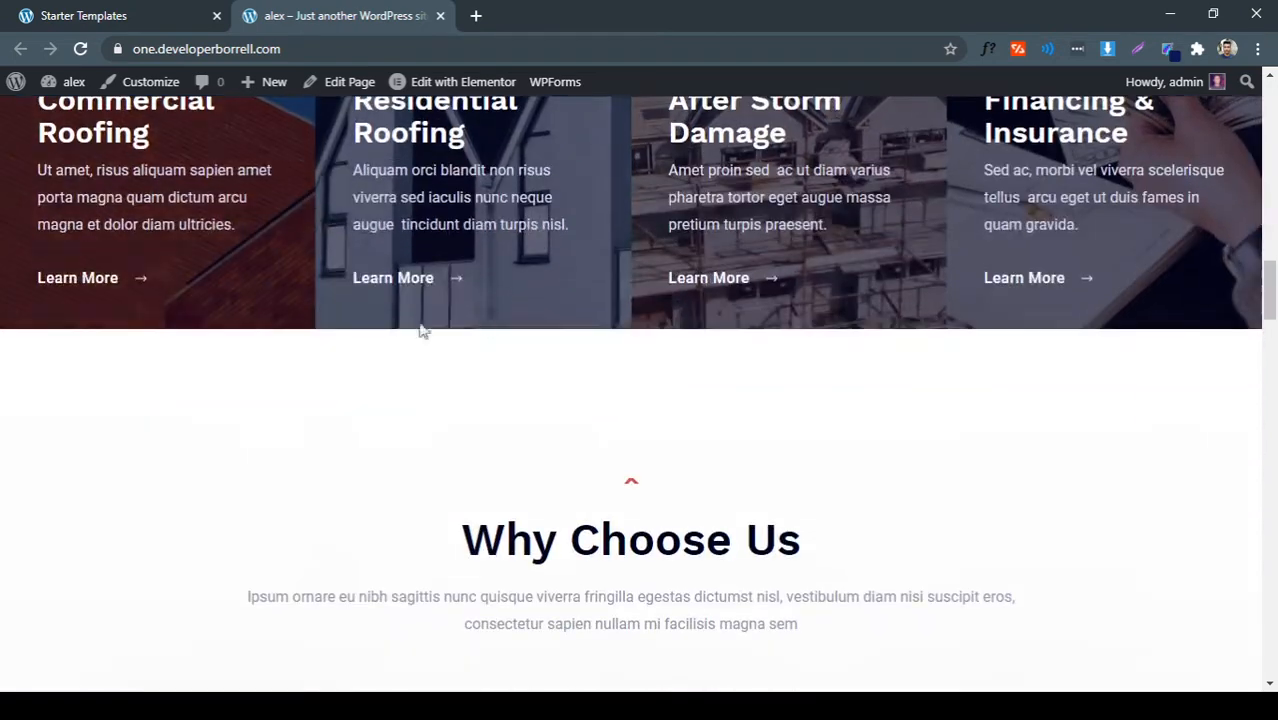
scroll(751, 324, "down", 7)
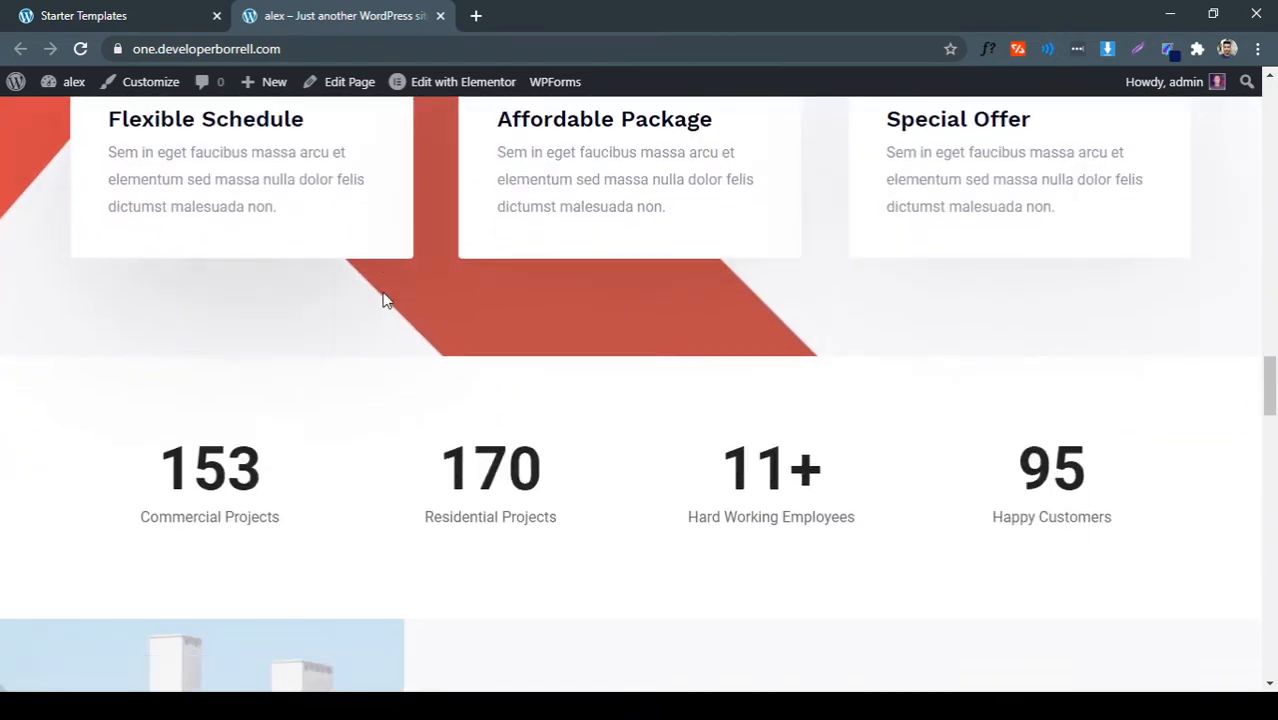
scroll(822, 287, "down", 10)
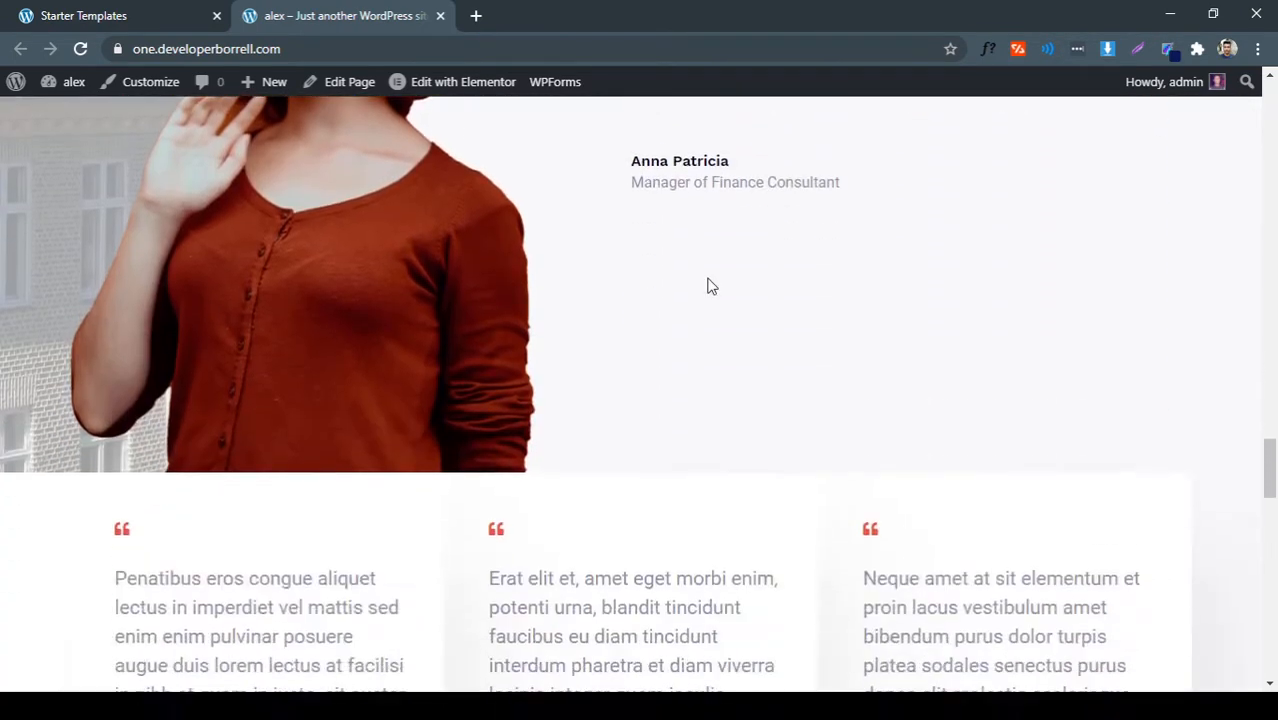
scroll(494, 291, "down", 12)
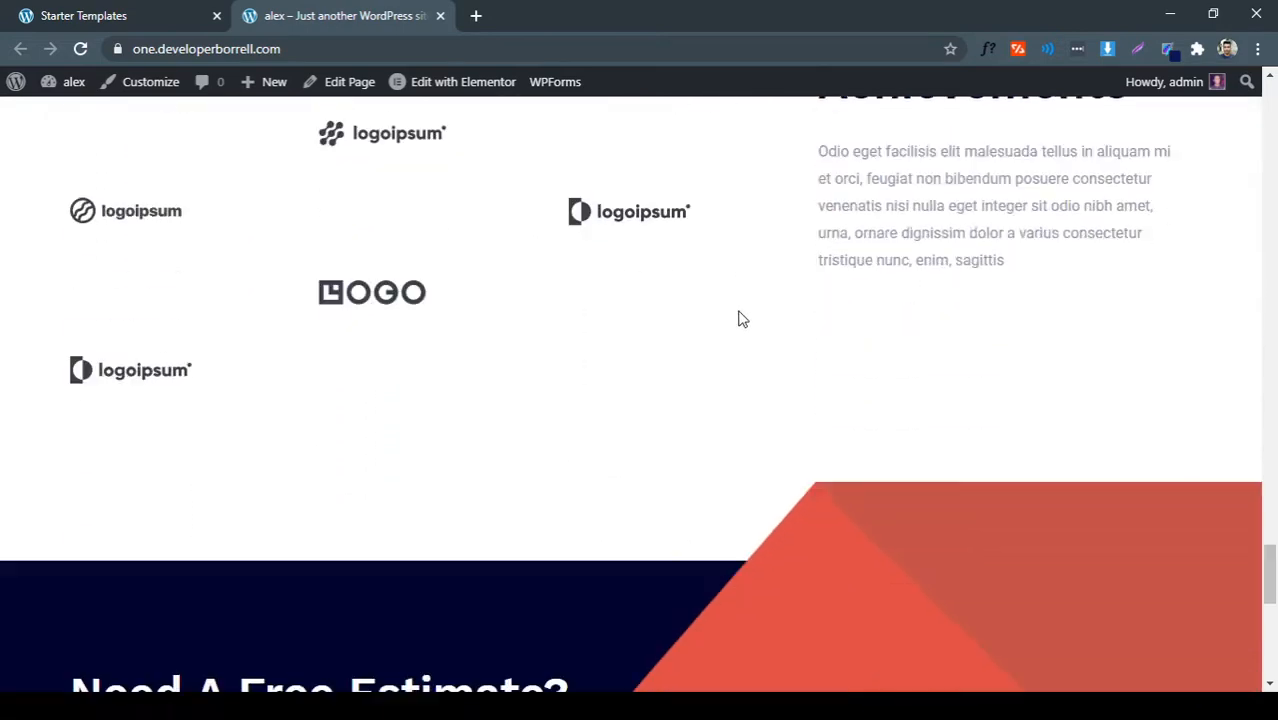
scroll(748, 327, "down", 2)
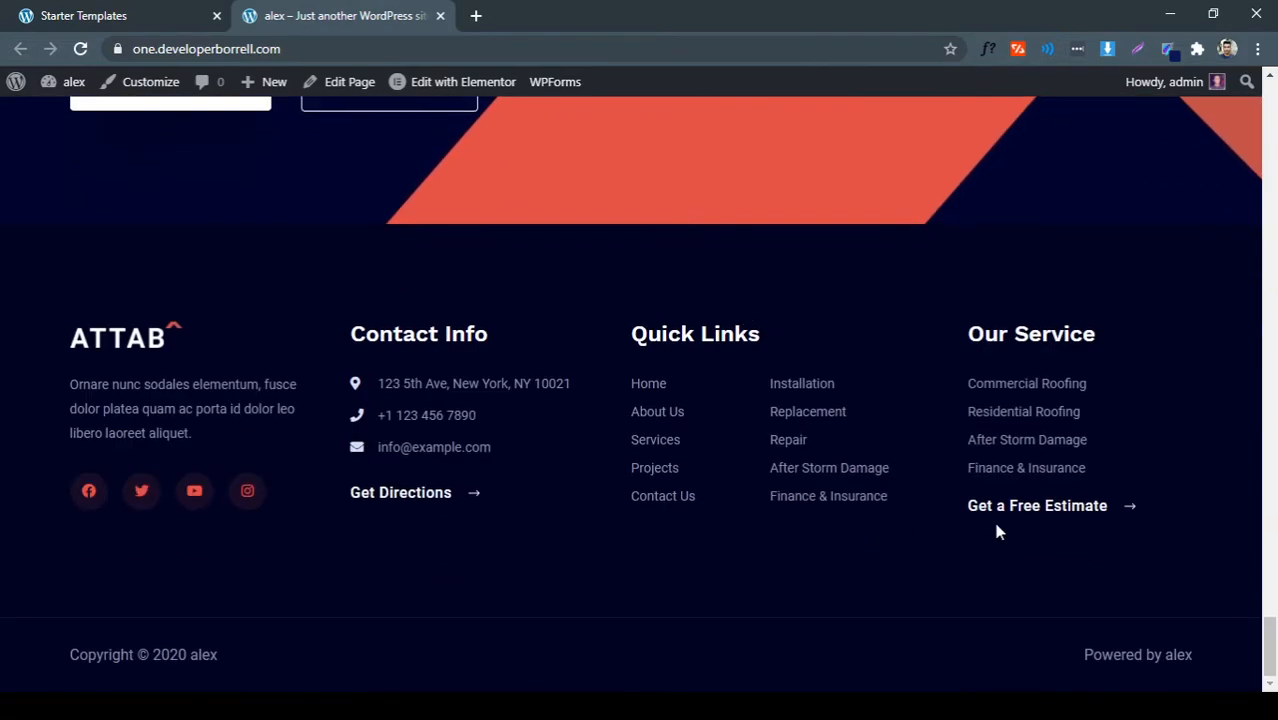
left_click_drag(1269, 645, 1201, 91)
scroll(682, 240, "down", 2)
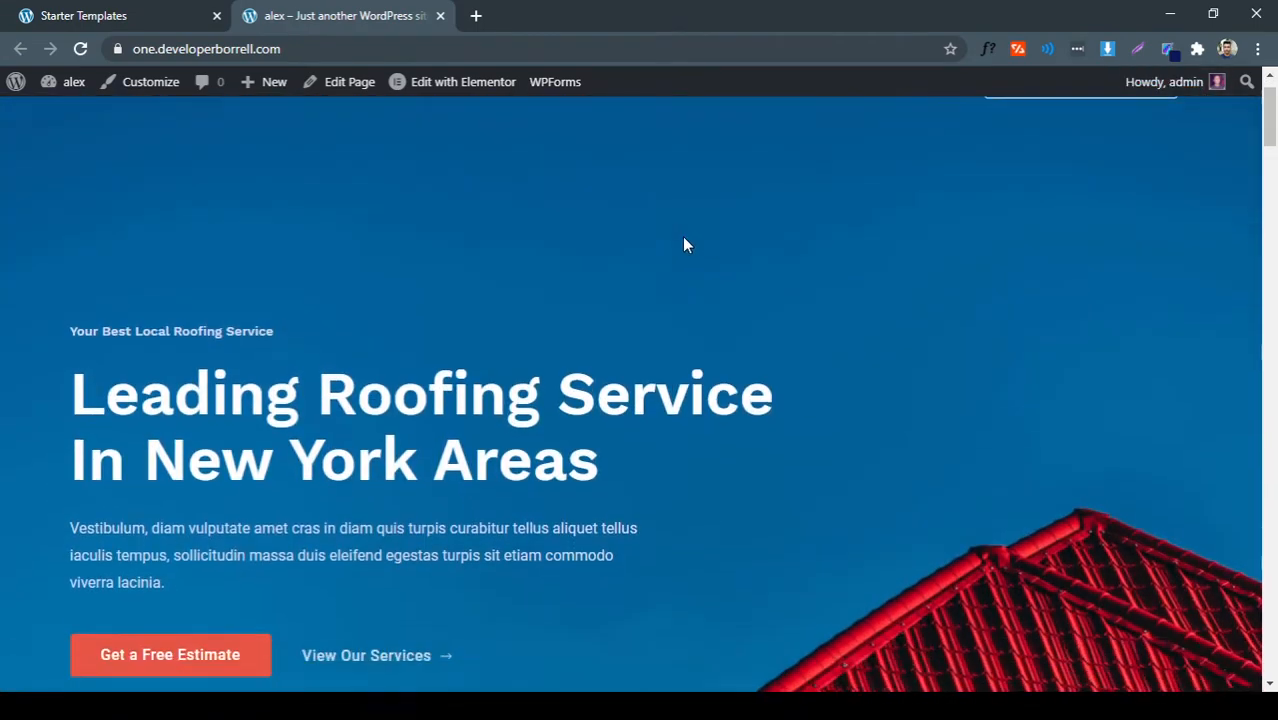
scroll(555, 250, "up", 2)
Return to the WordPress admin, dismiss the import message and open the list of all pages
left_click(140, 12)
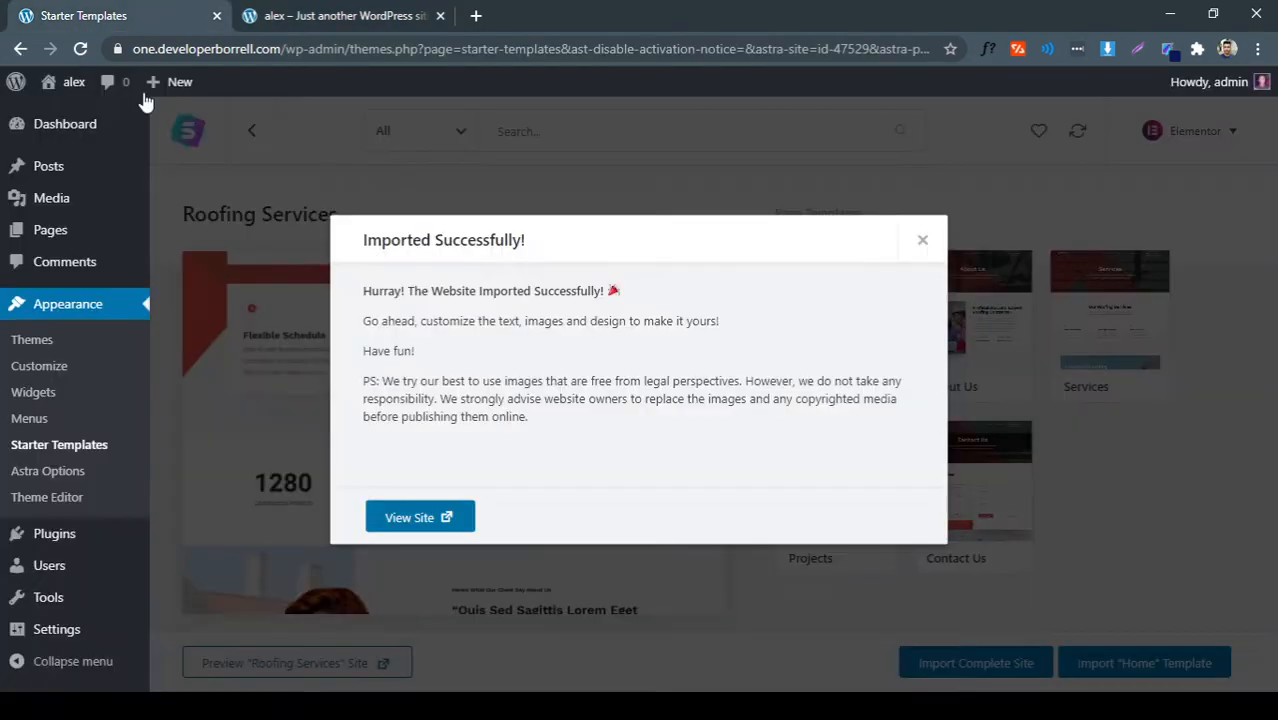
left_click(922, 240)
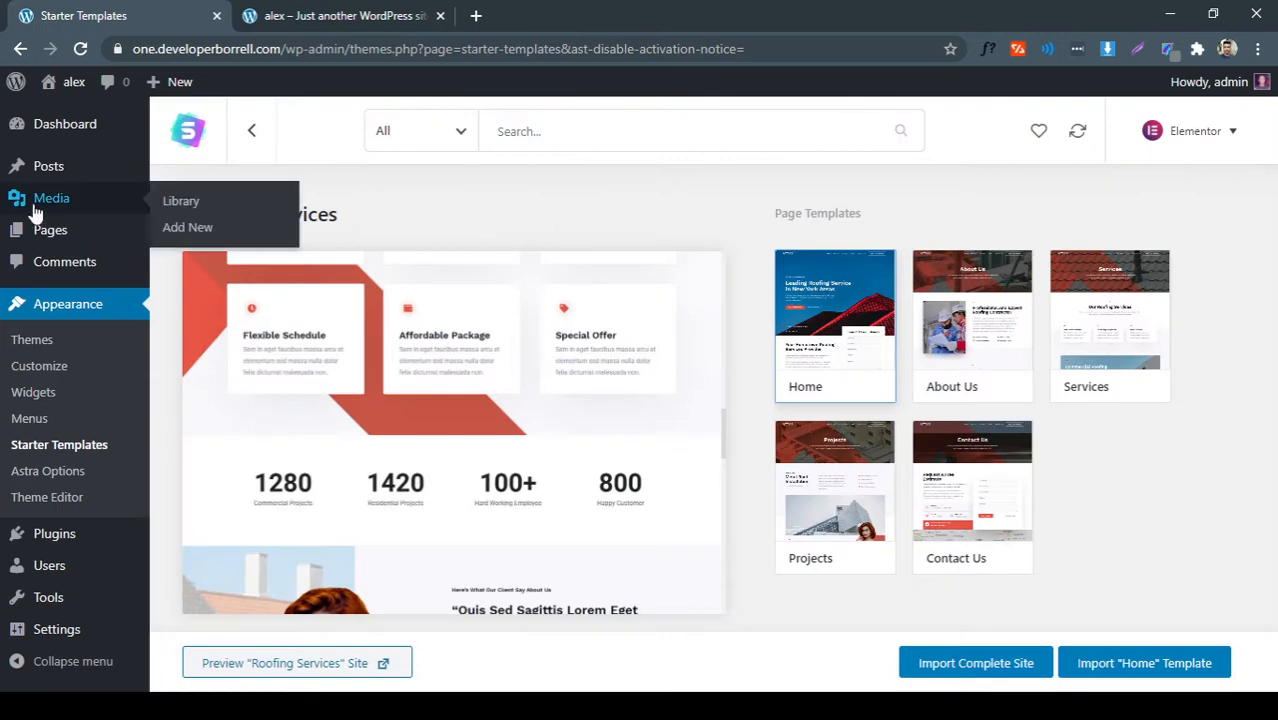
left_click(44, 230)
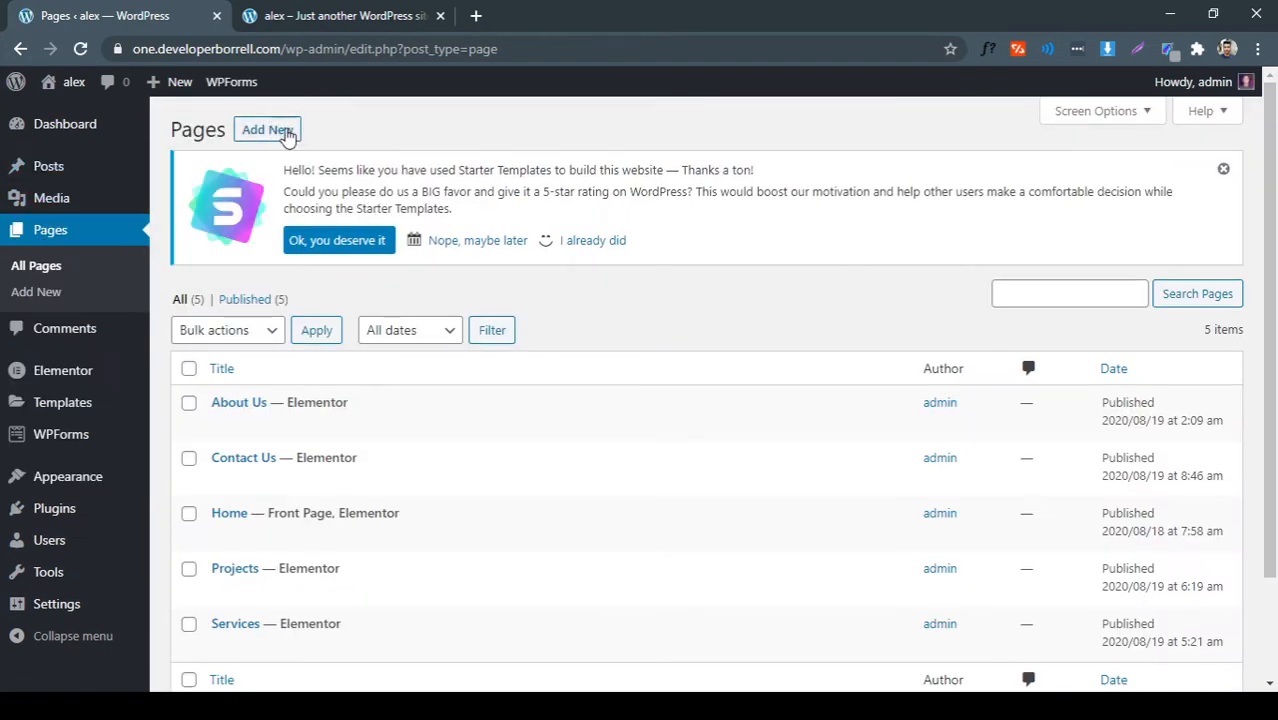
Start a new page and title it "Home page"
left_click(275, 130)
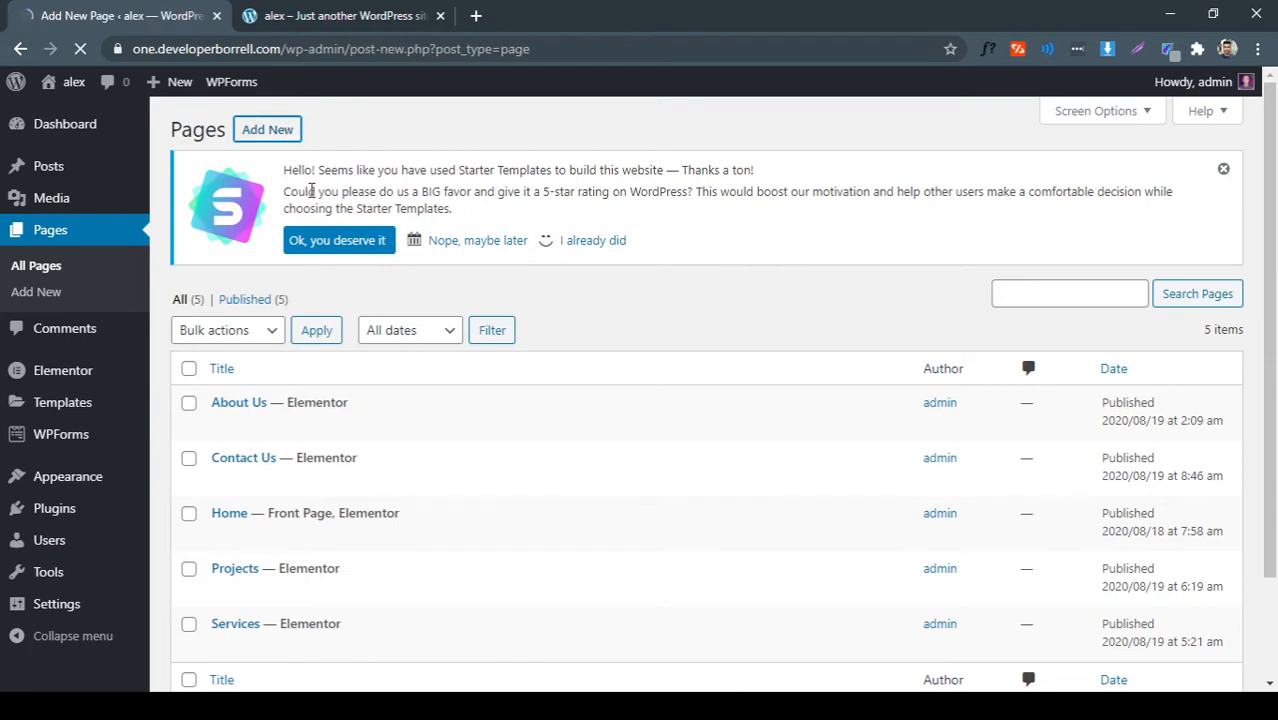
scroll(431, 374, "down", 2)
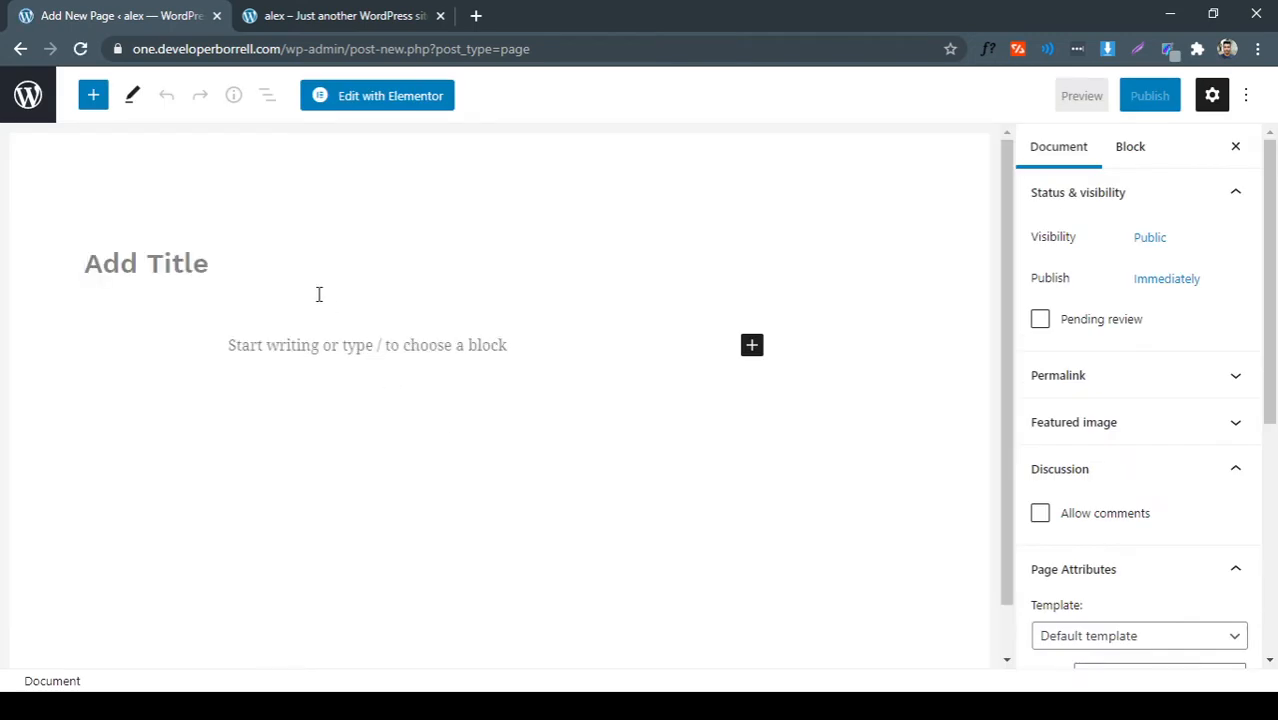
type("HOme")
key("BackSpace")
key("BackSpace")
key("BackSpace")
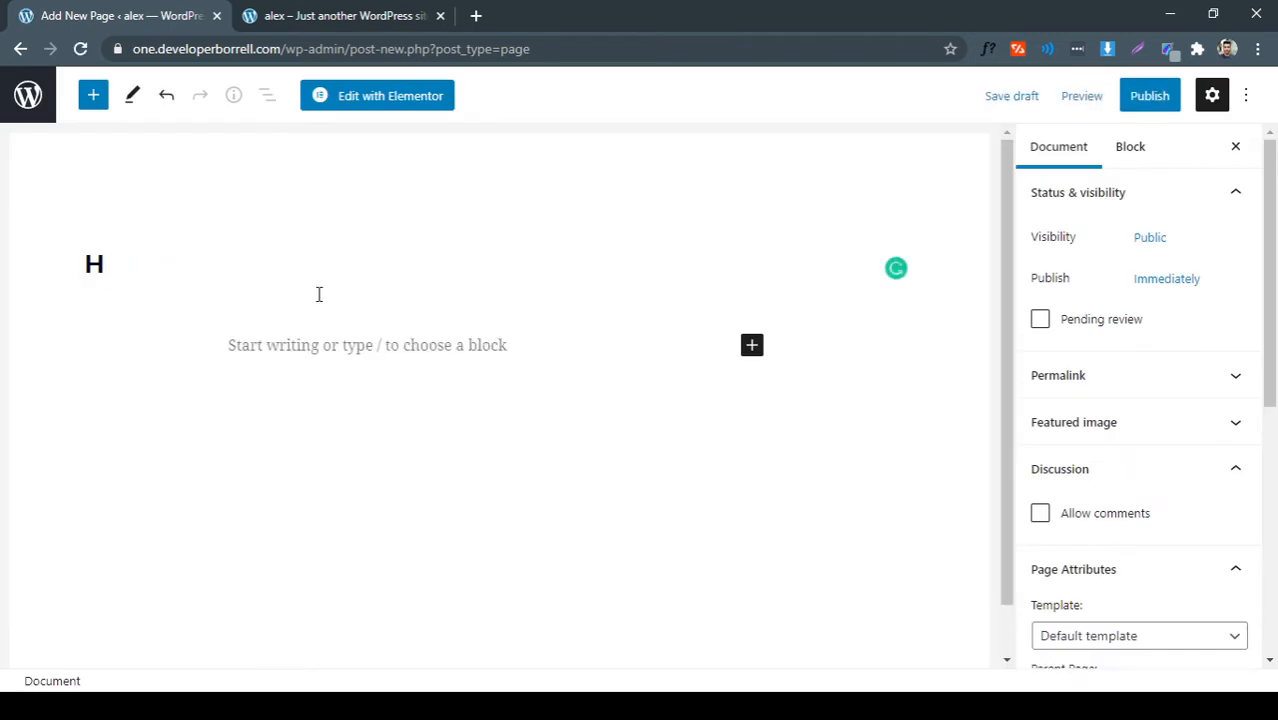
type("ome Pag")
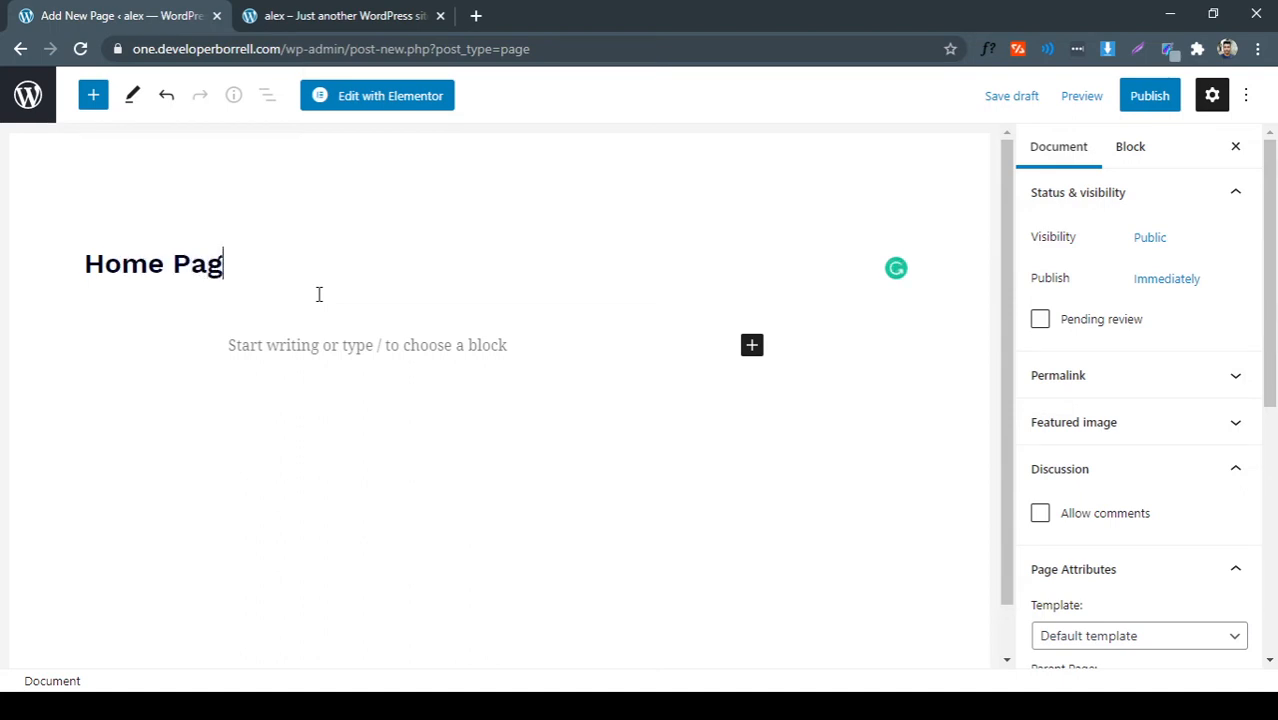
type("e")
Publish the new page and return to the list of all pages
left_click(1150, 97)
left_click(1088, 96)
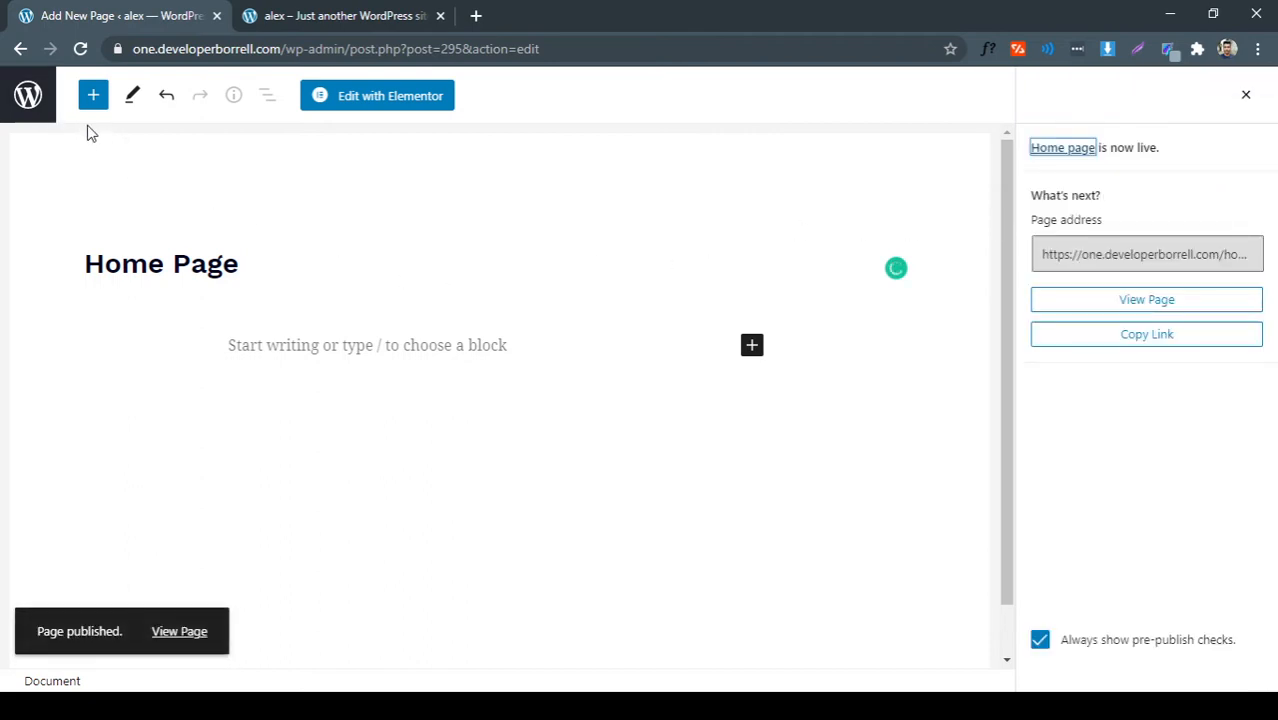
left_click(40, 112)
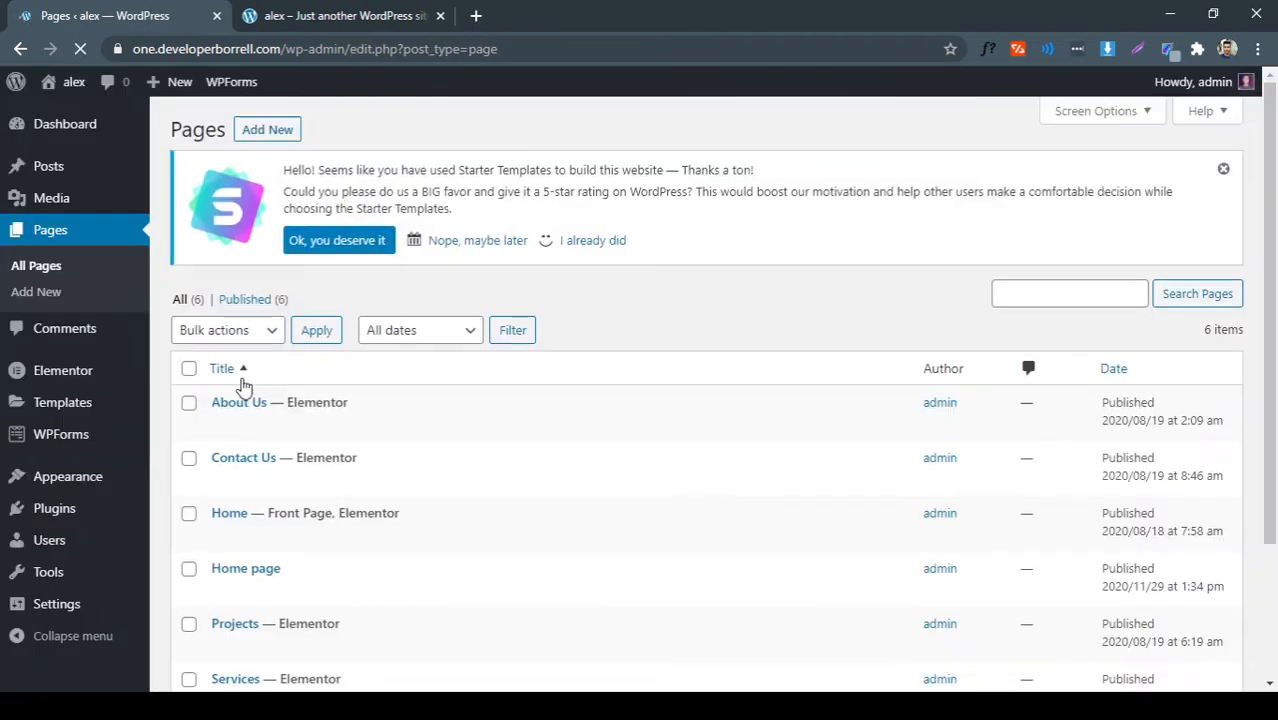
scroll(114, 585, "down", 3)
Change the site's permalink structure to Post name and save the permalink settings
mouse_move(74, 490)
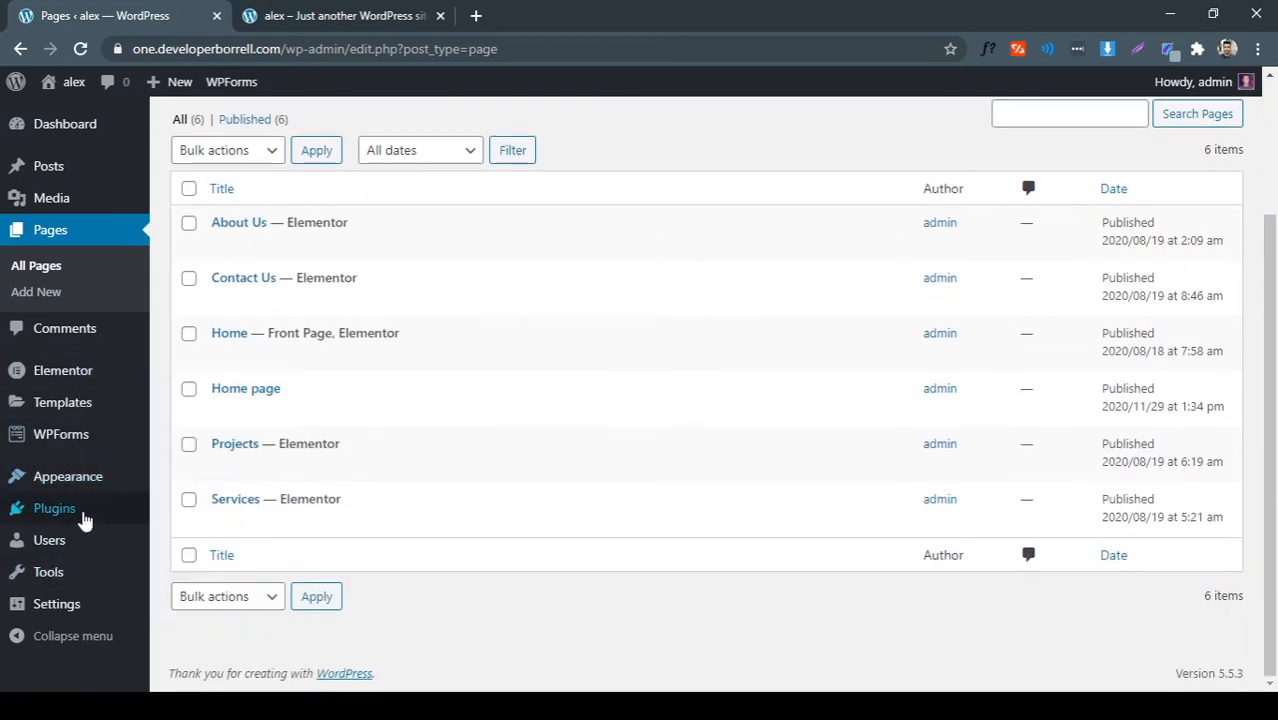
mouse_move(73, 612)
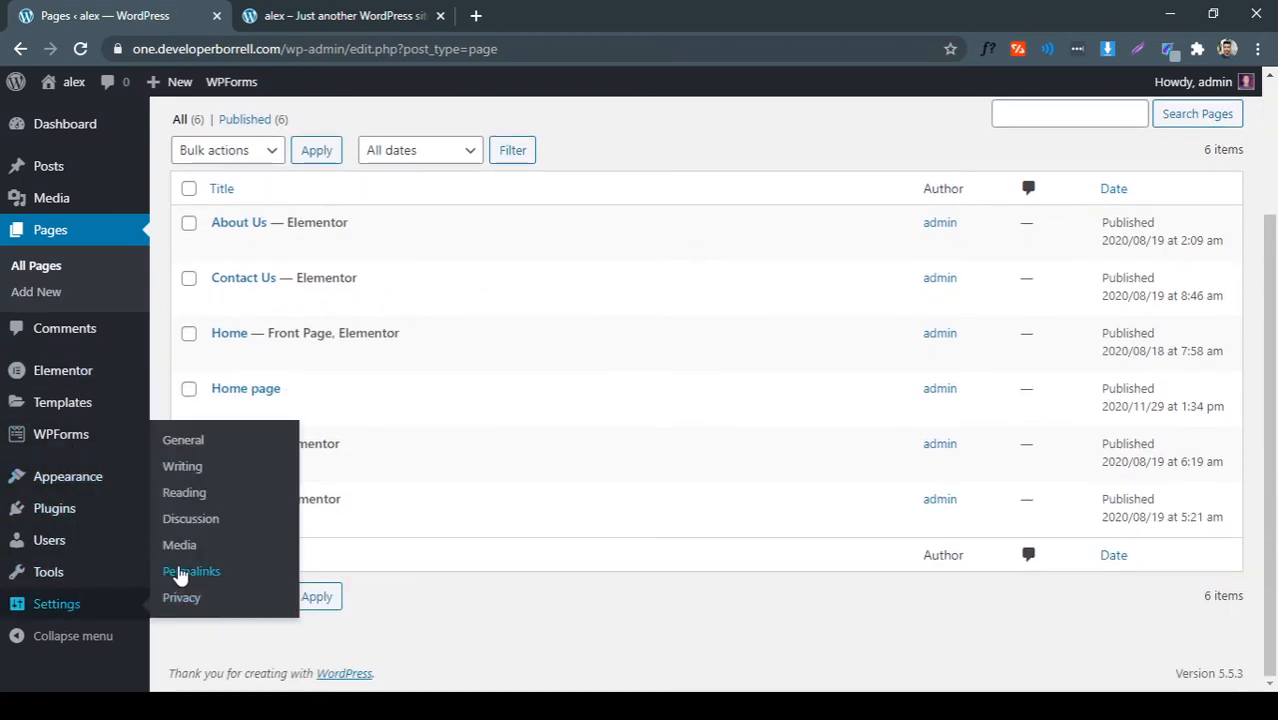
left_click(182, 573)
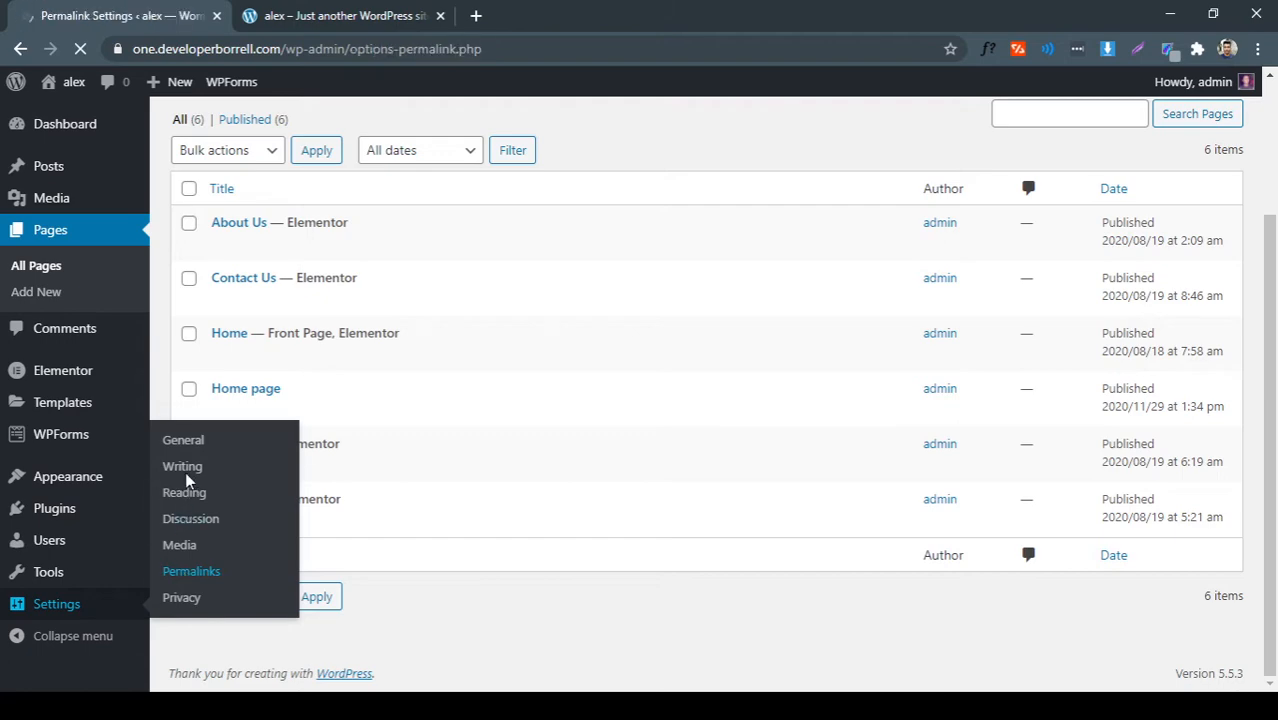
scroll(188, 510, "down", 3)
scroll(209, 310, "up", 3)
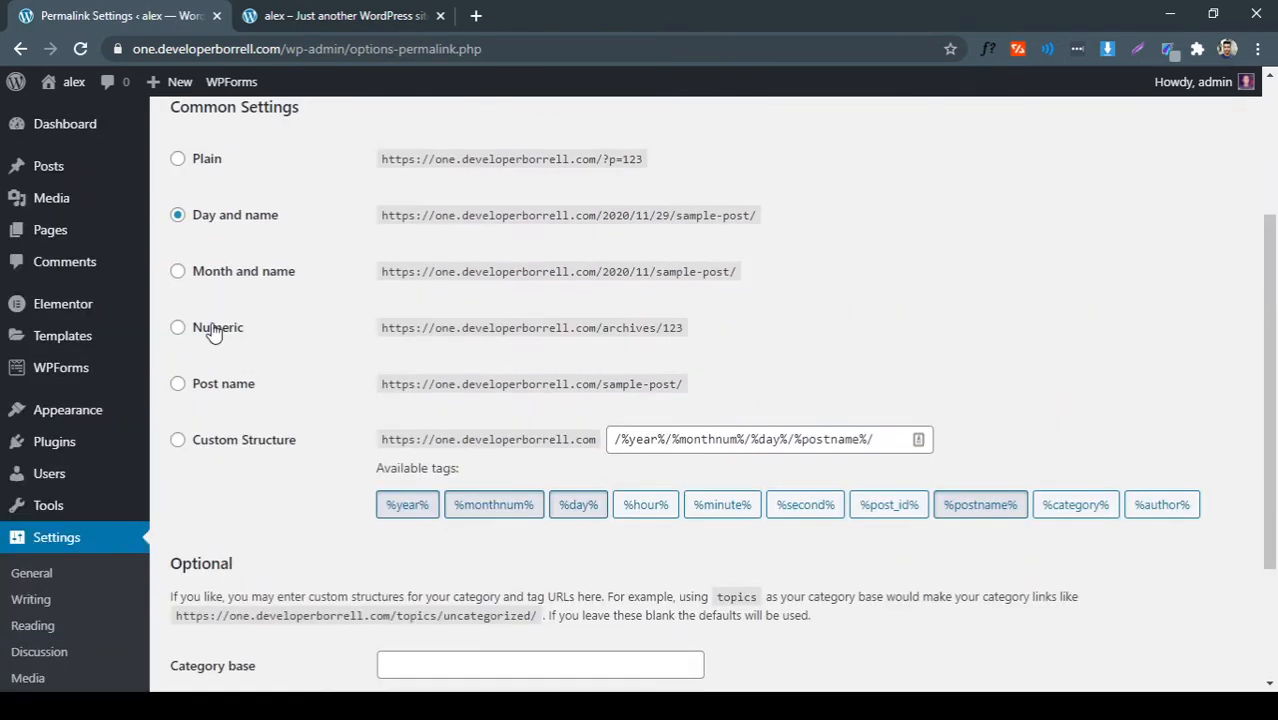
left_click(231, 408)
scroll(240, 470, "down", 3)
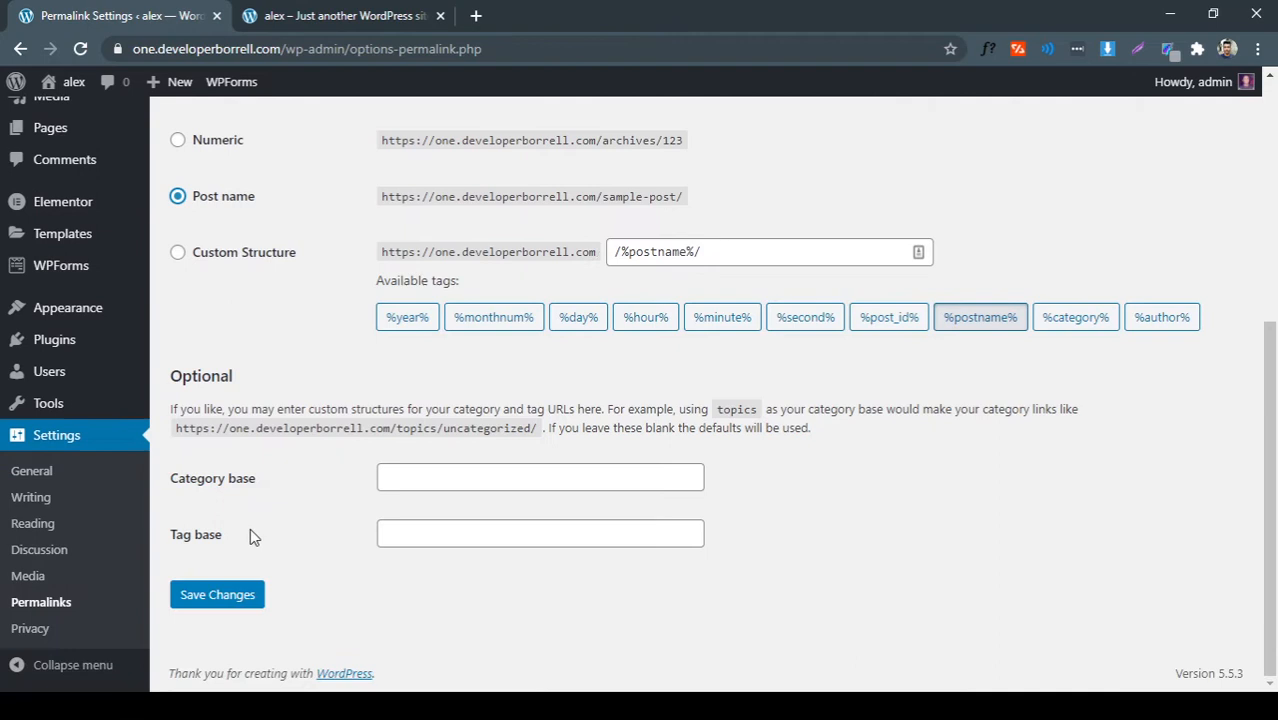
left_click(224, 600)
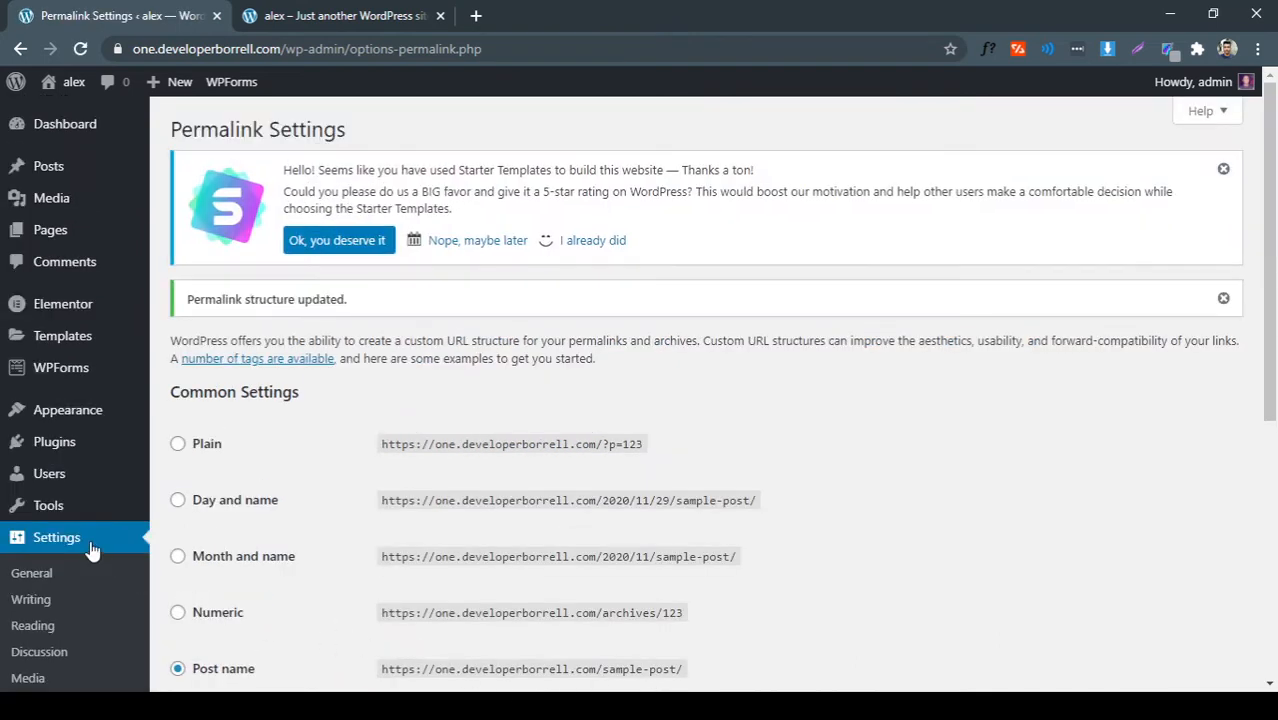
Set the static homepage to "Home page" in the Reading settings and save the changes
scroll(271, 502, "down", 4)
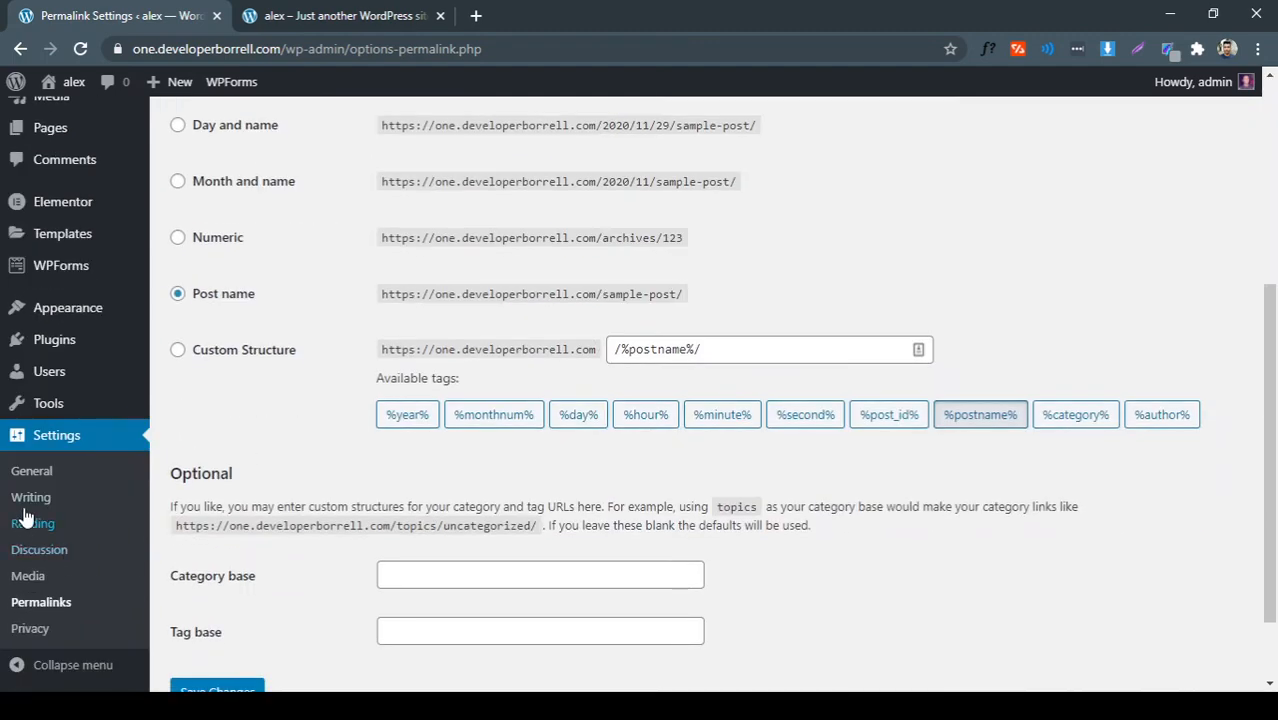
left_click(36, 524)
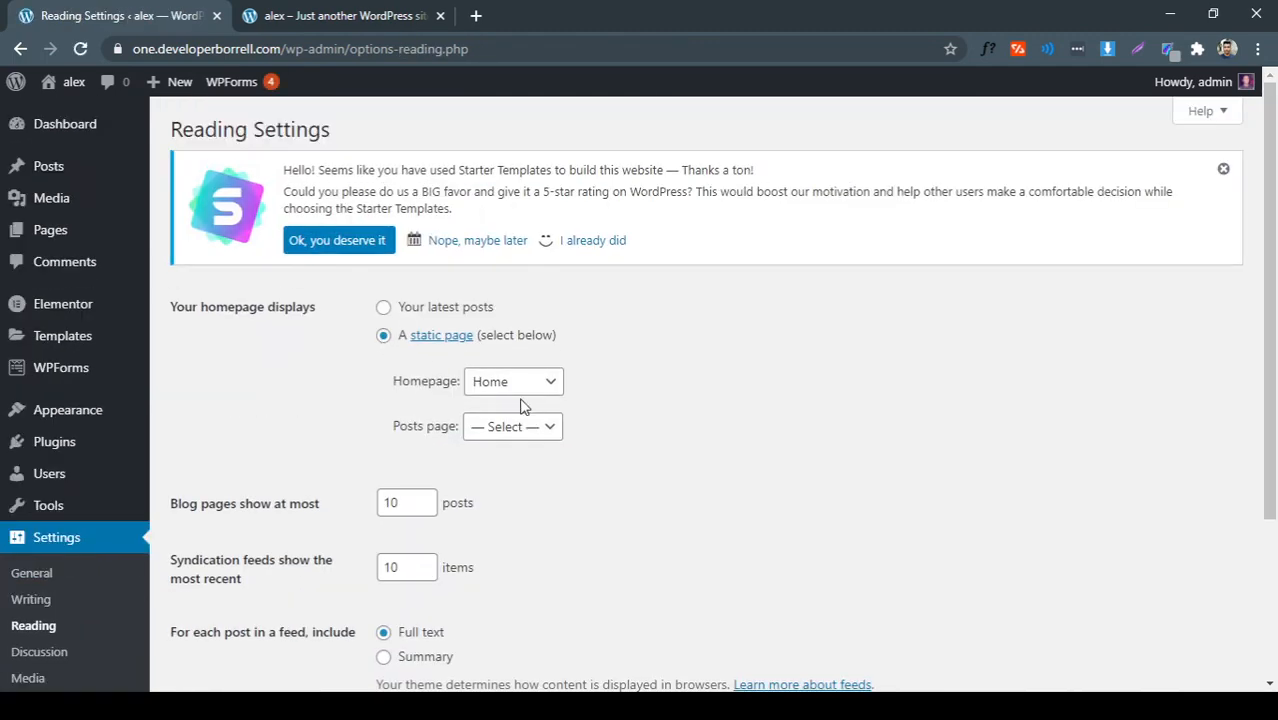
left_click(514, 382)
key("Down")
scroll(508, 500, "down", 2)
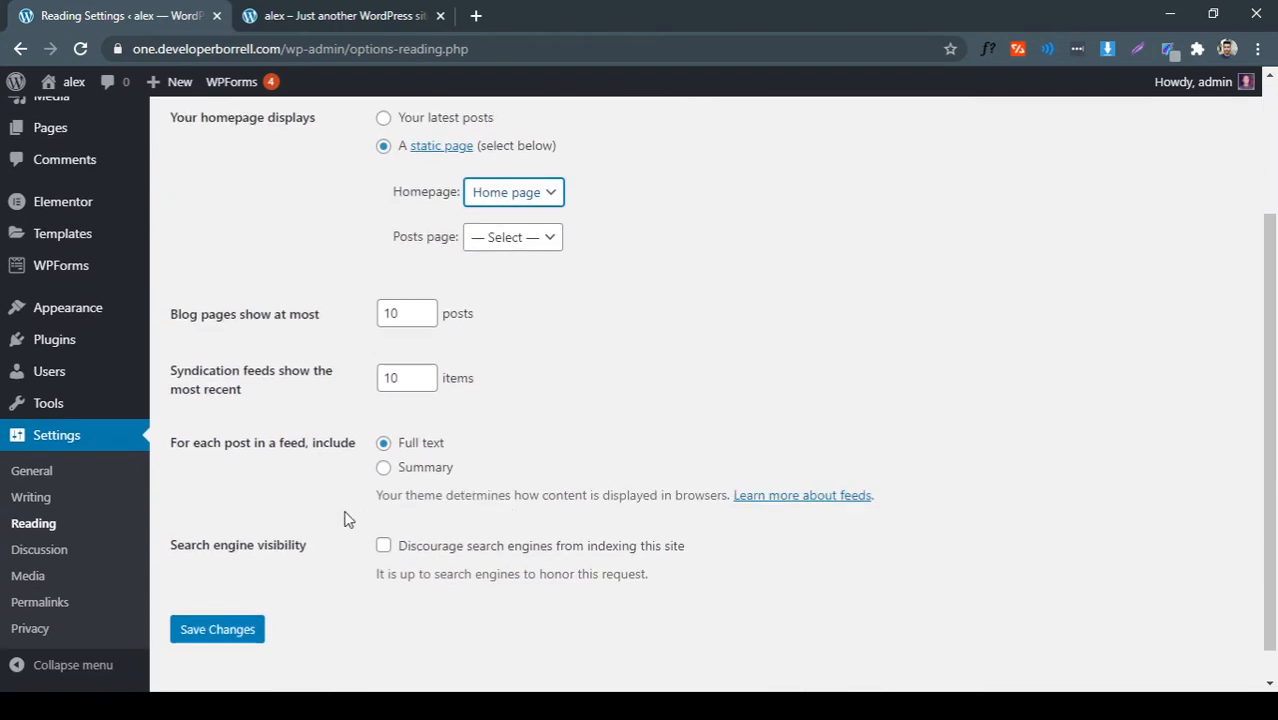
left_click(252, 596)
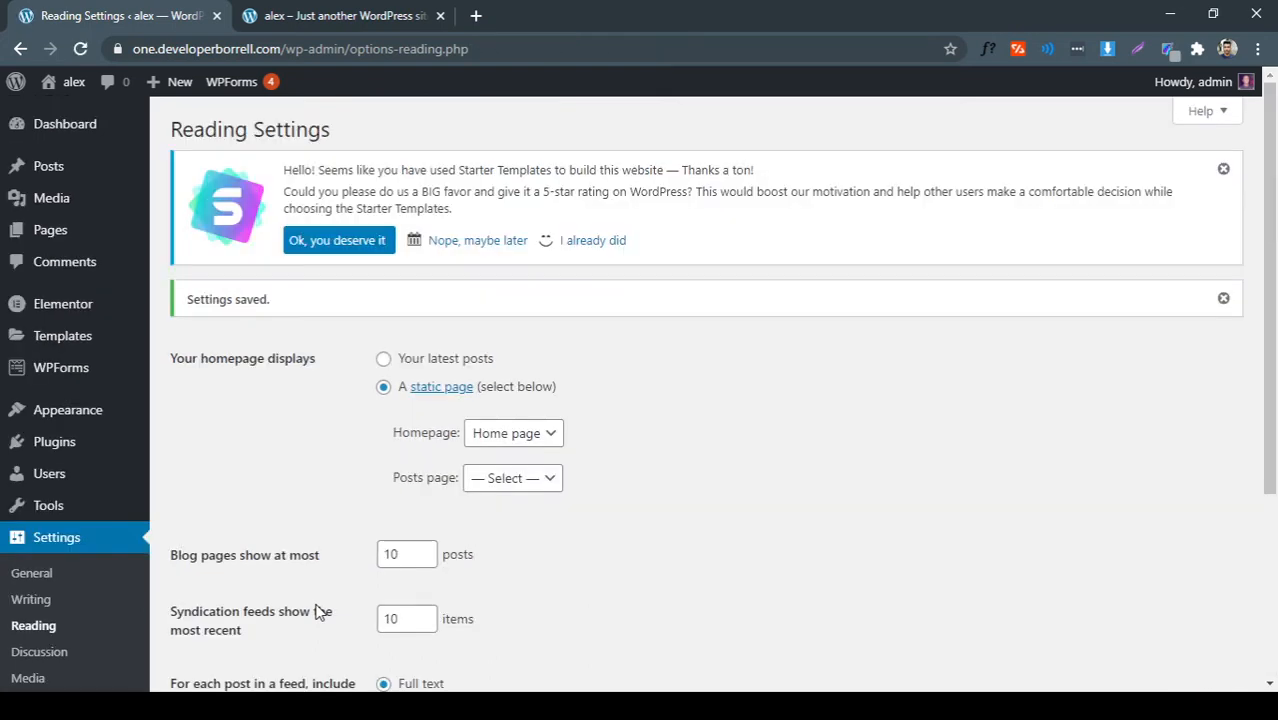
Open the live site and examine its new front page from the header down to the footer
left_click(66, 83)
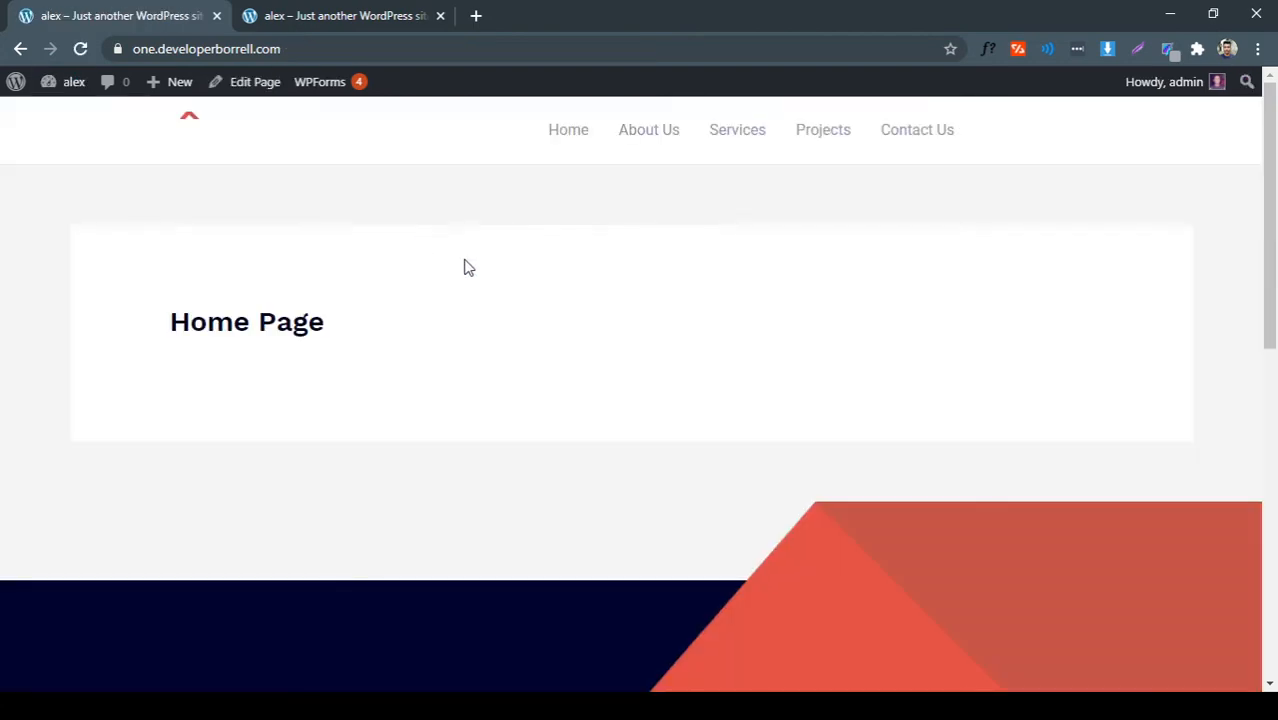
scroll(446, 290, "down", 10)
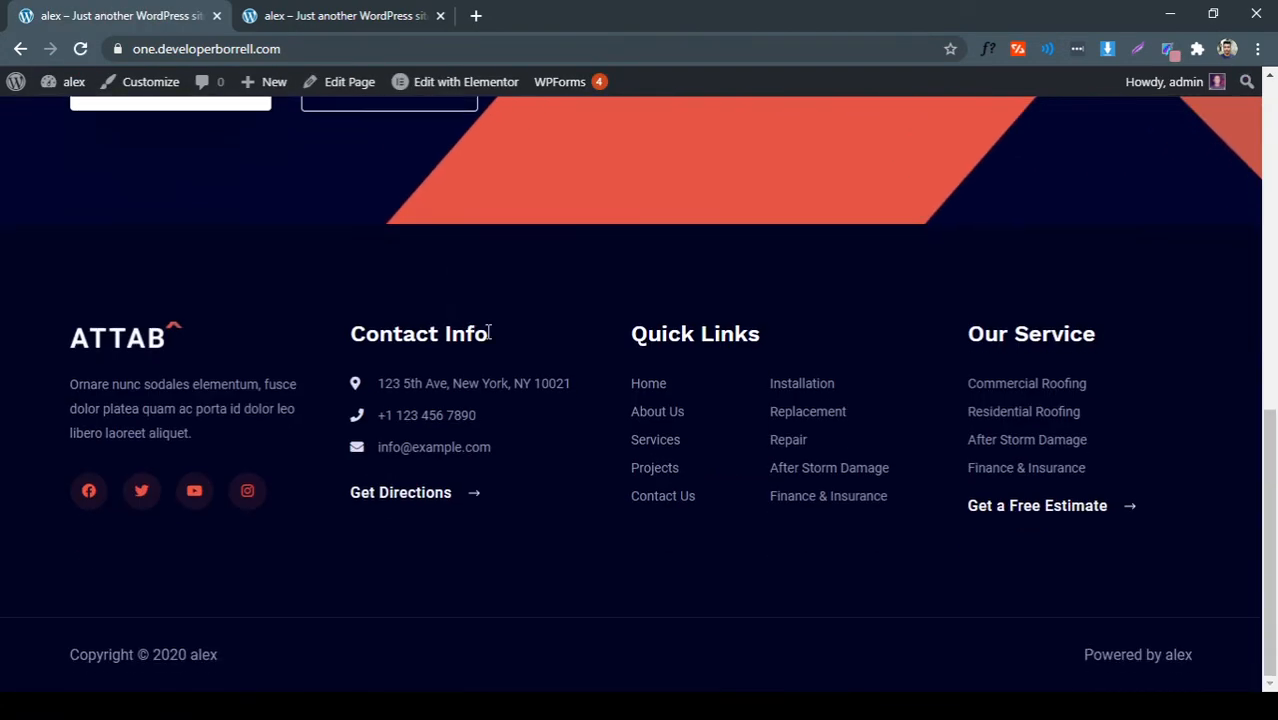
scroll(488, 330, "up", 10)
scroll(488, 331, "down", 10)
scroll(484, 336, "up", 10)
scroll(467, 318, "down", 4)
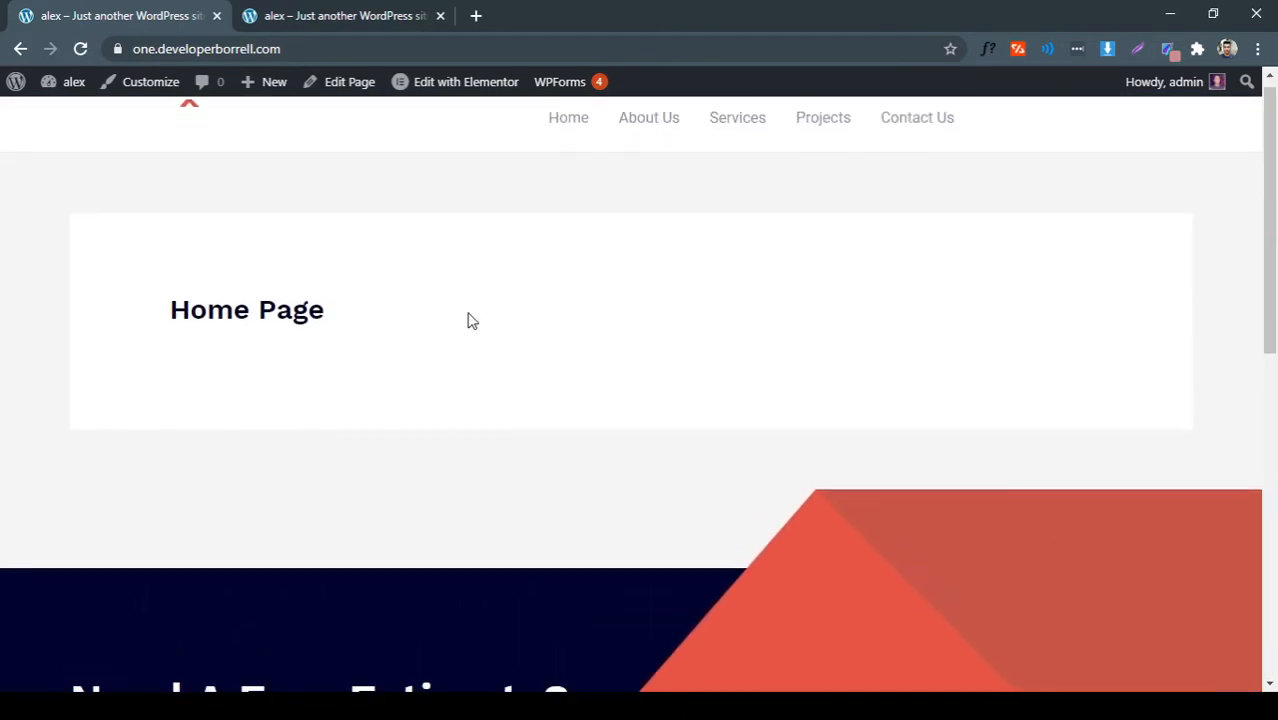
scroll(467, 318, "down", 4)
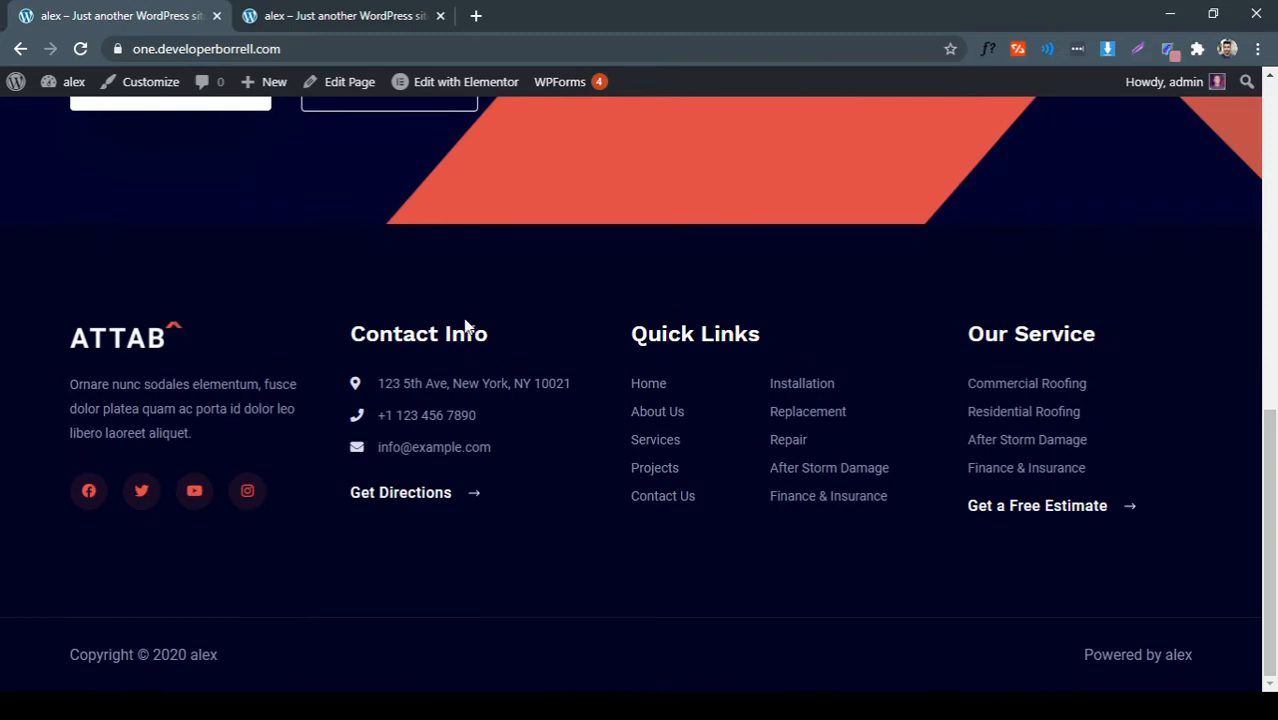
scroll(466, 325, "up", 10)
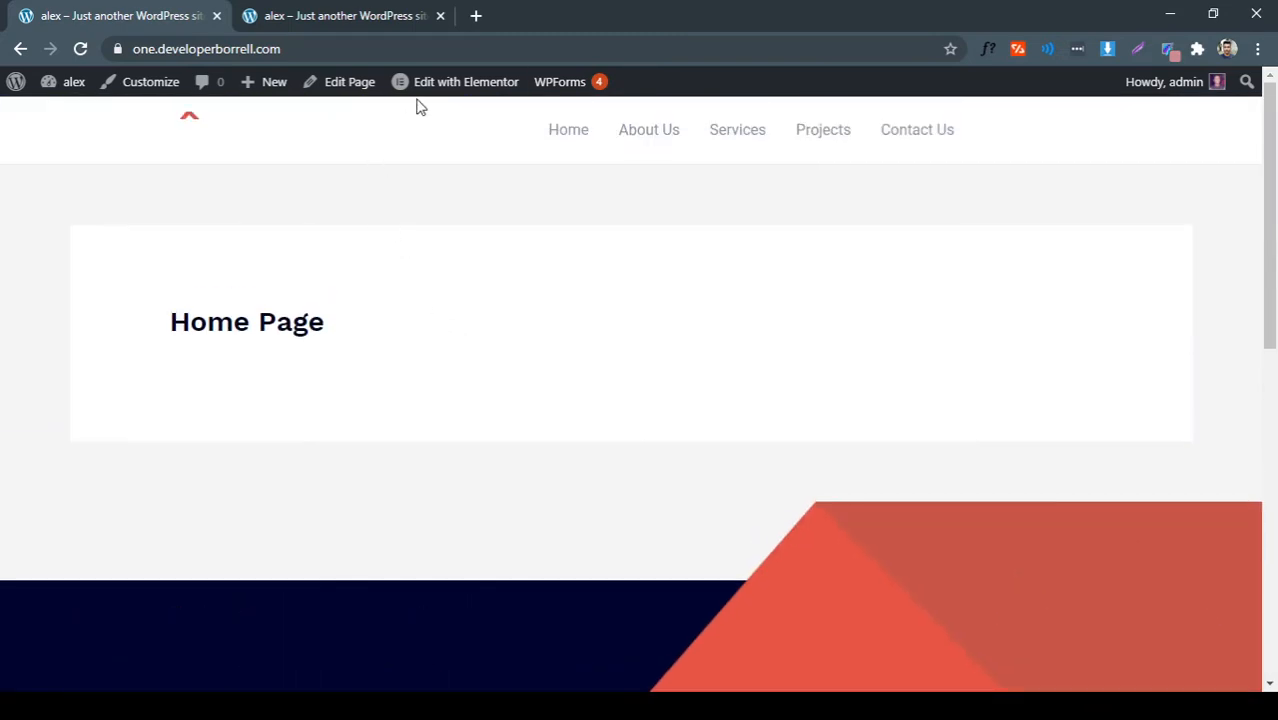
Return to the admin's page list and open the front page "Home page" for editing with Elementor
mouse_move(453, 87)
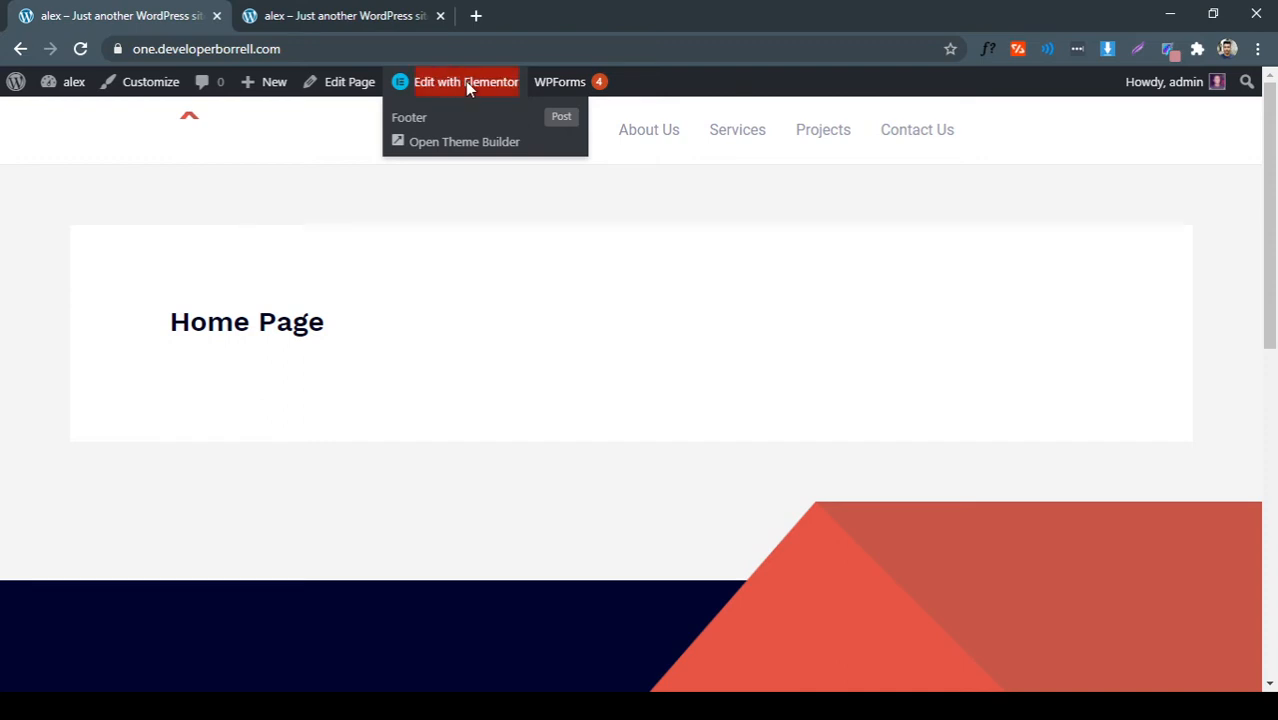
mouse_move(42, 91)
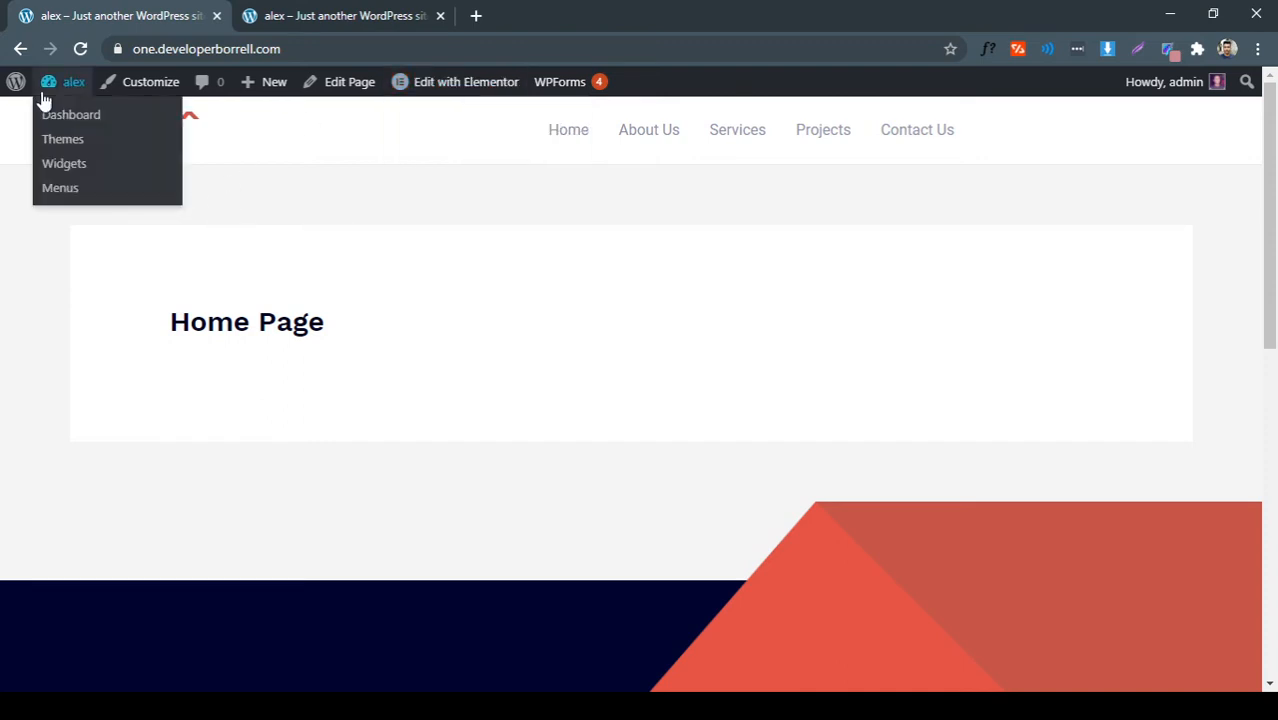
left_click(62, 118)
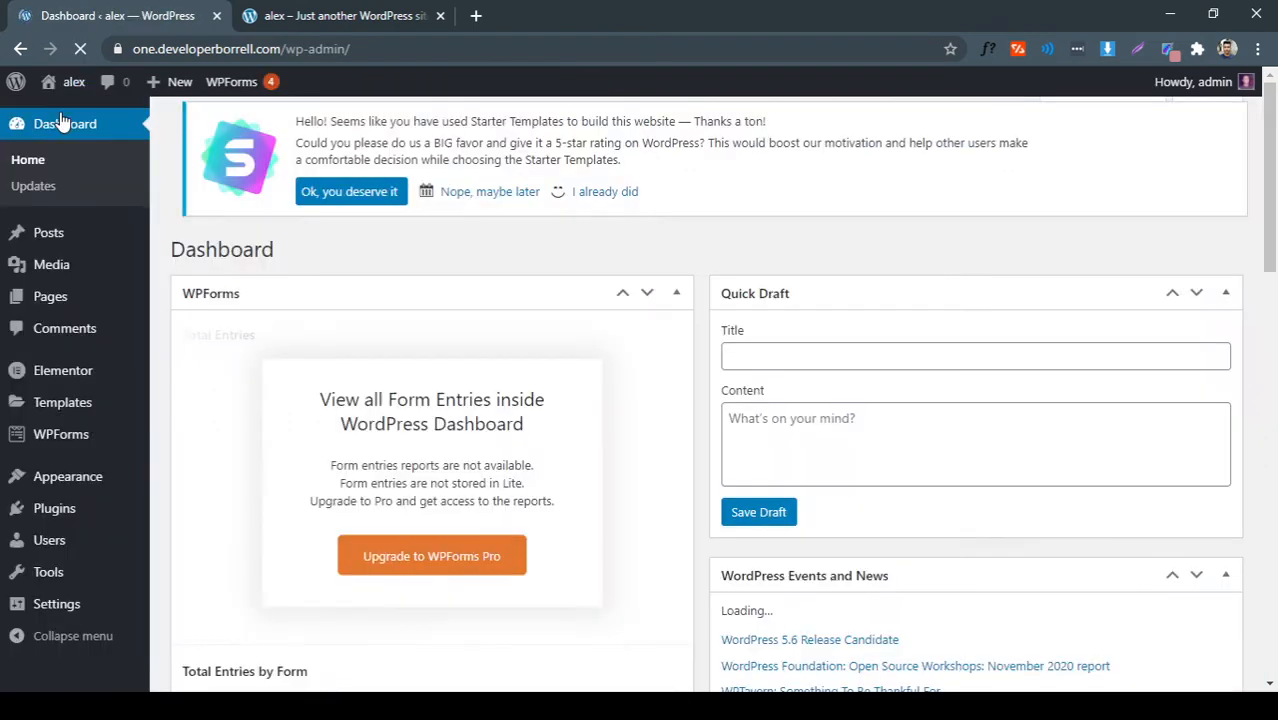
left_click(60, 298)
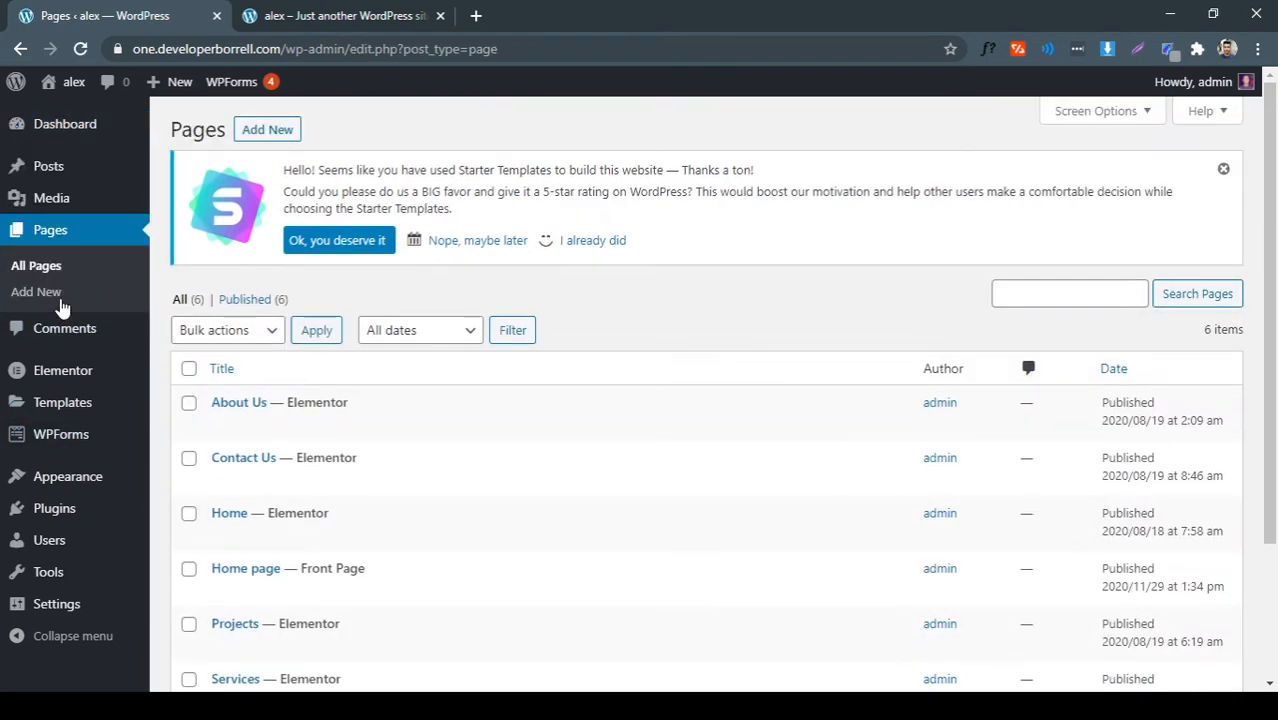
scroll(350, 440, "down", 2)
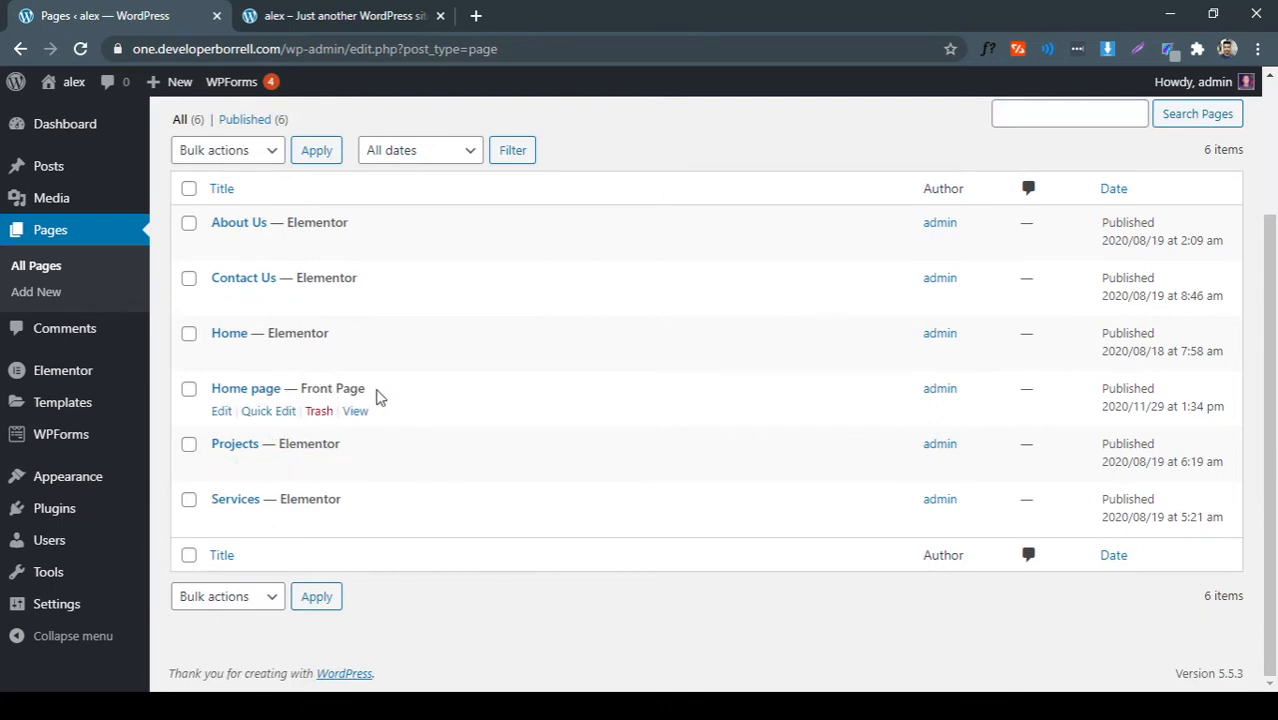
left_click(266, 393)
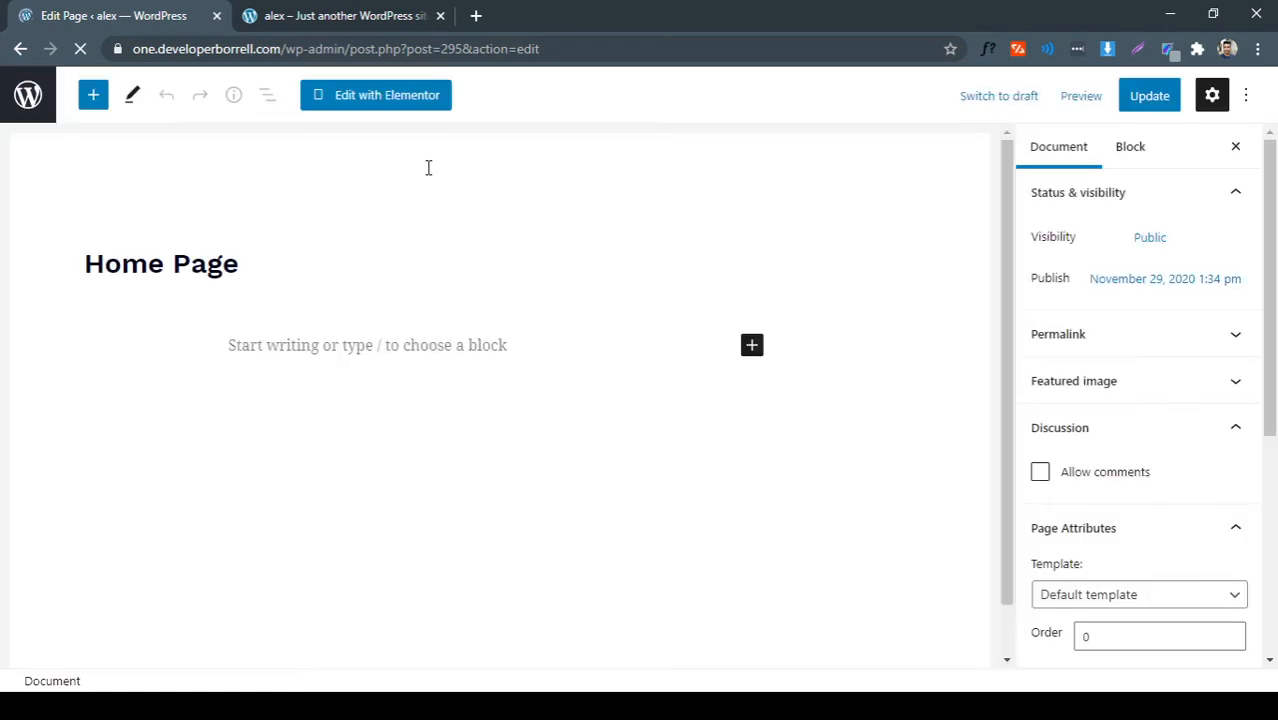
left_click(438, 106)
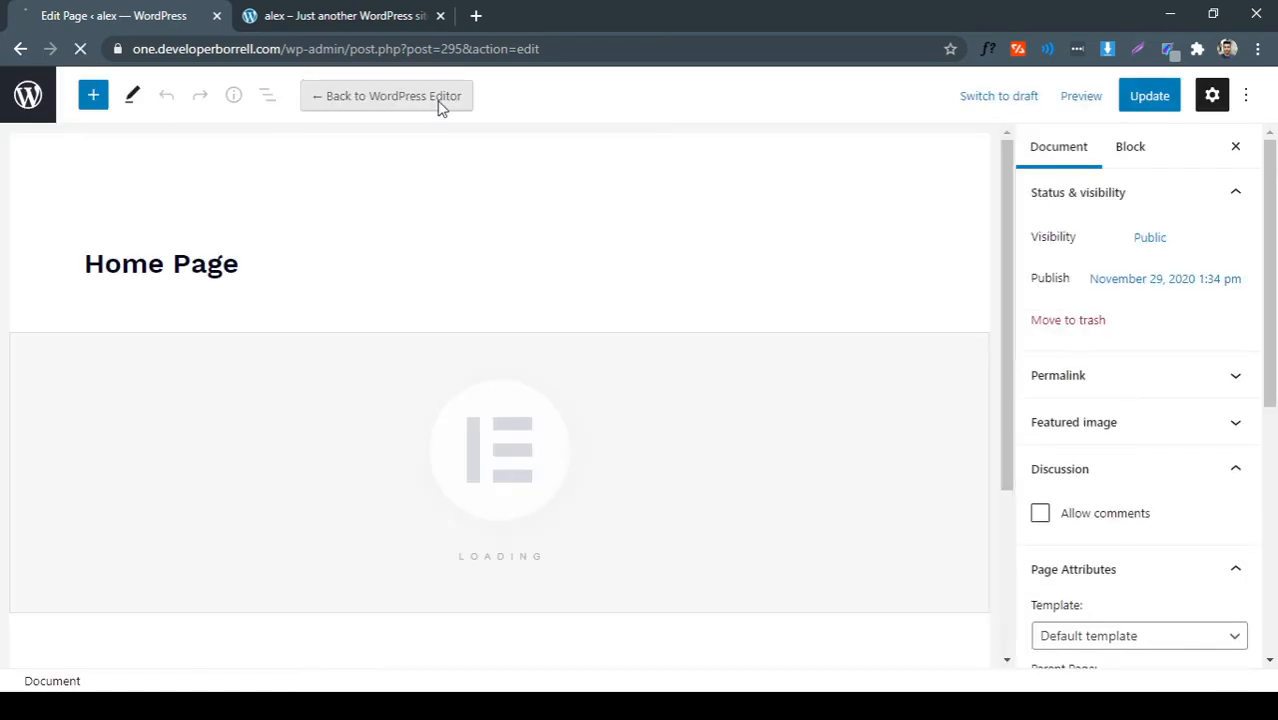
Review the imported roofing home page's hero and intro sections in the other browser tab, and return to the Elementor editor
left_click(365, 15)
scroll(550, 280, "down", 5)
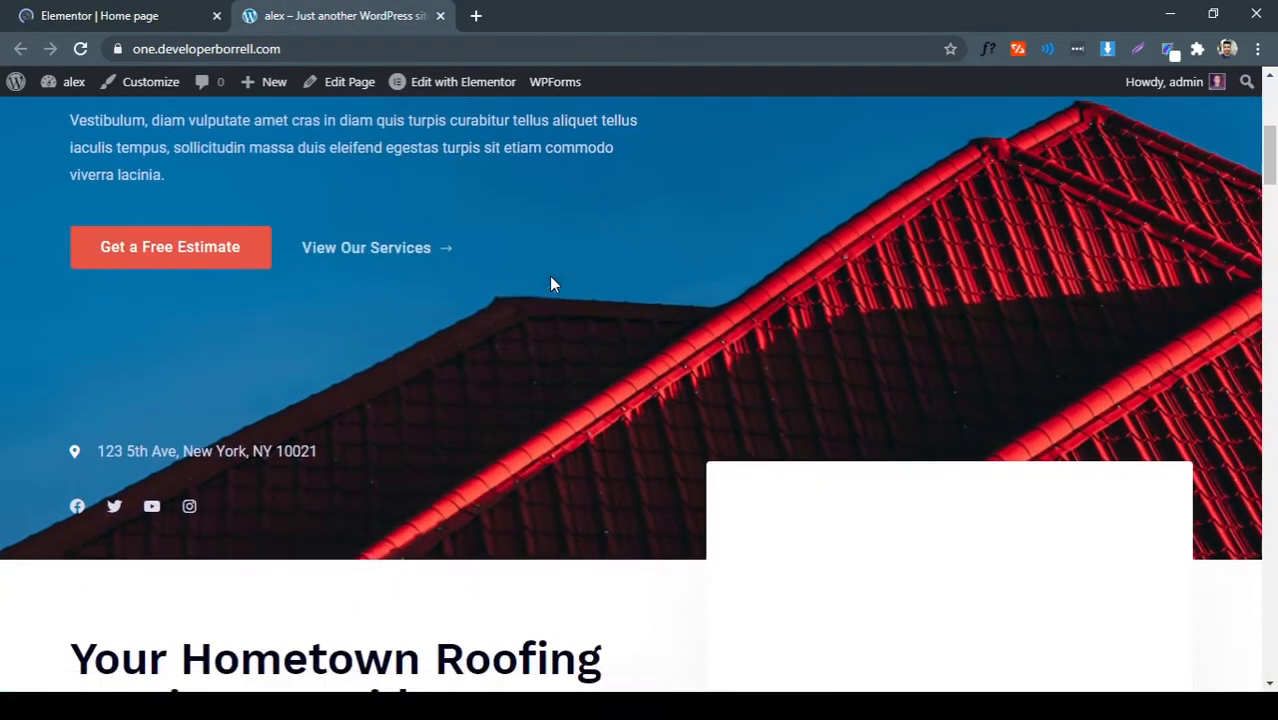
scroll(530, 280, "up", 5)
scroll(460, 282, "down", 5)
scroll(388, 282, "down", 3)
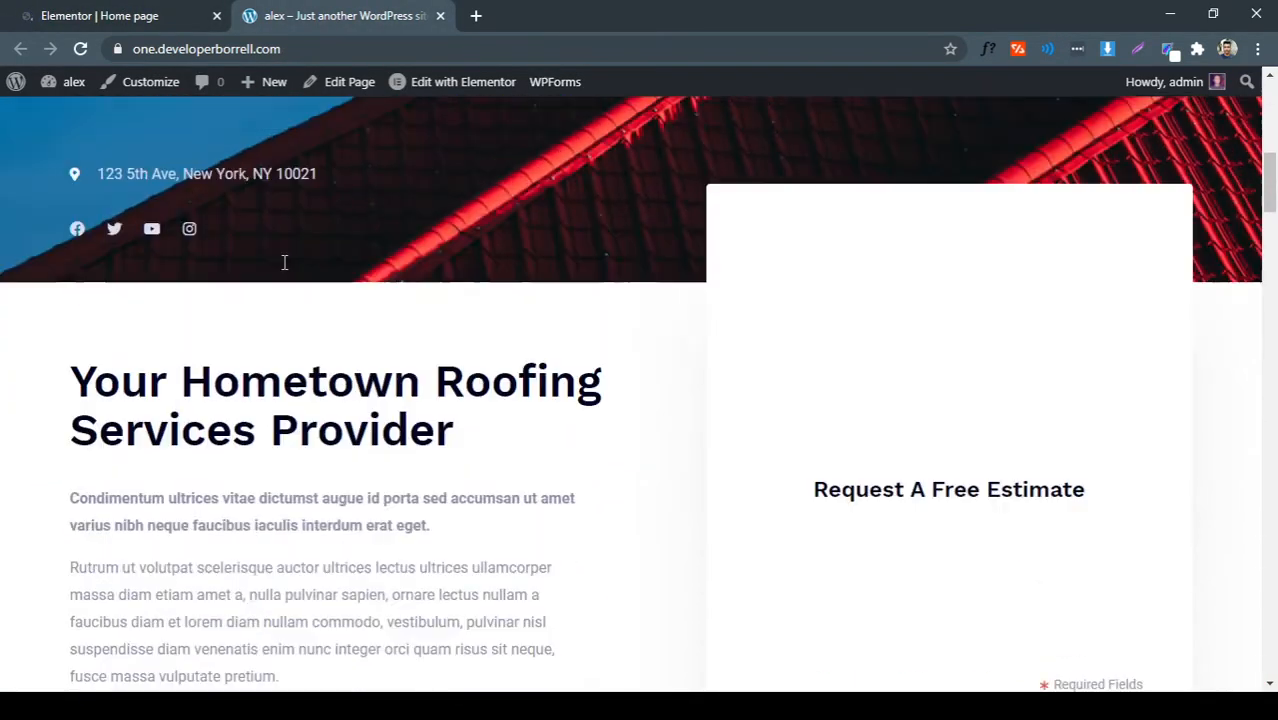
scroll(270, 253, "up", 7)
left_click(150, 12)
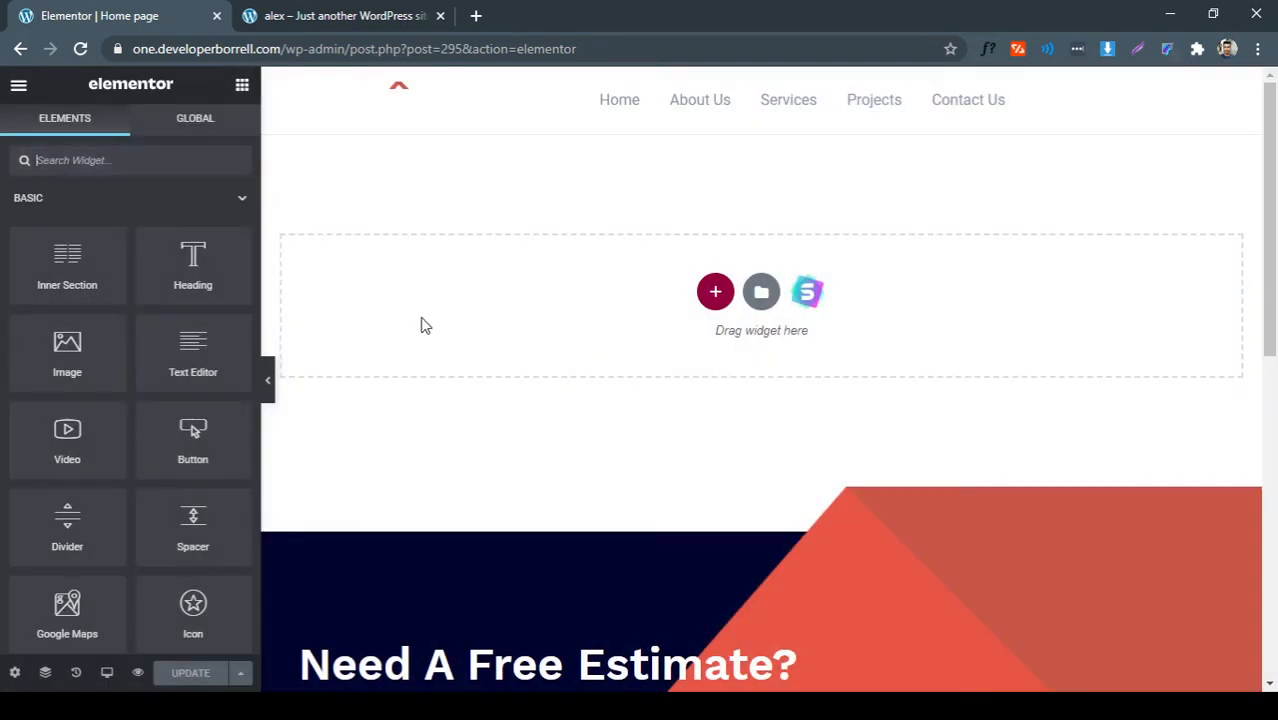
Examine the page in the Elementor editor, from the header and empty content area to the estimate section and footer
scroll(475, 390, "down", 5)
scroll(530, 455, "down", 3)
scroll(538, 465, "up", 8)
scroll(727, 128, "down", 7)
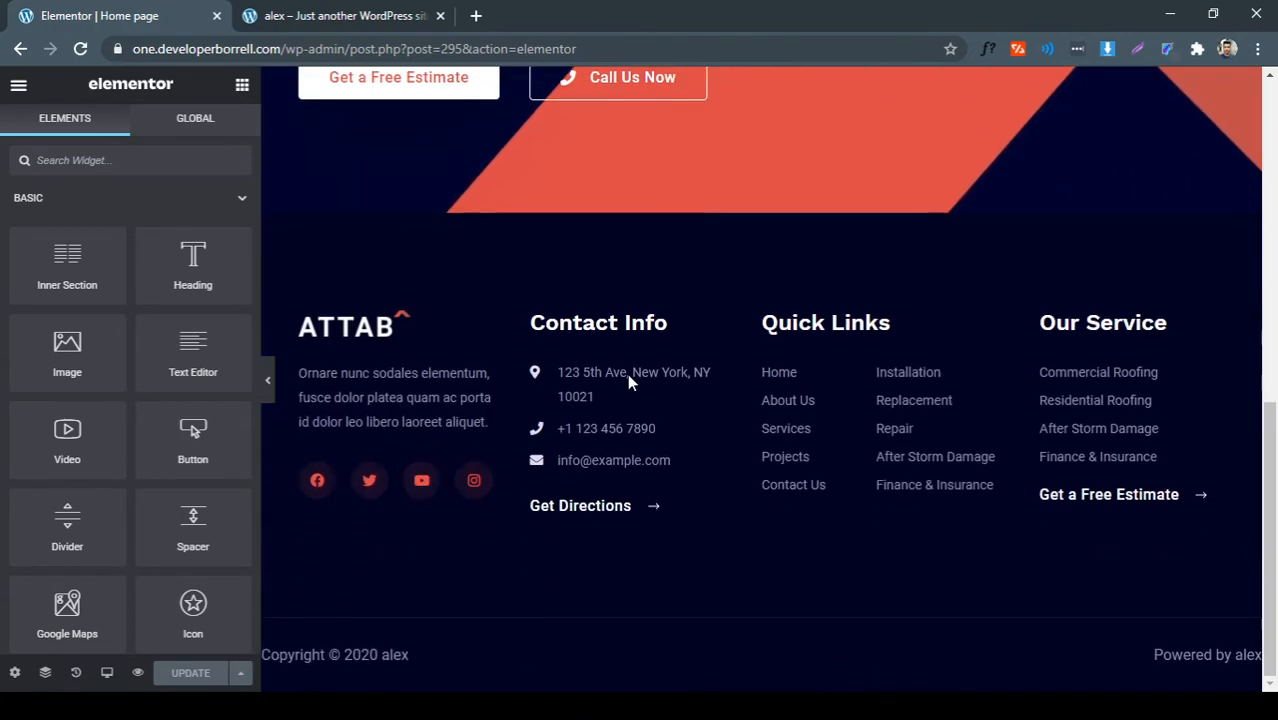
scroll(630, 379, "up", 3)
scroll(703, 505, "up", 3)
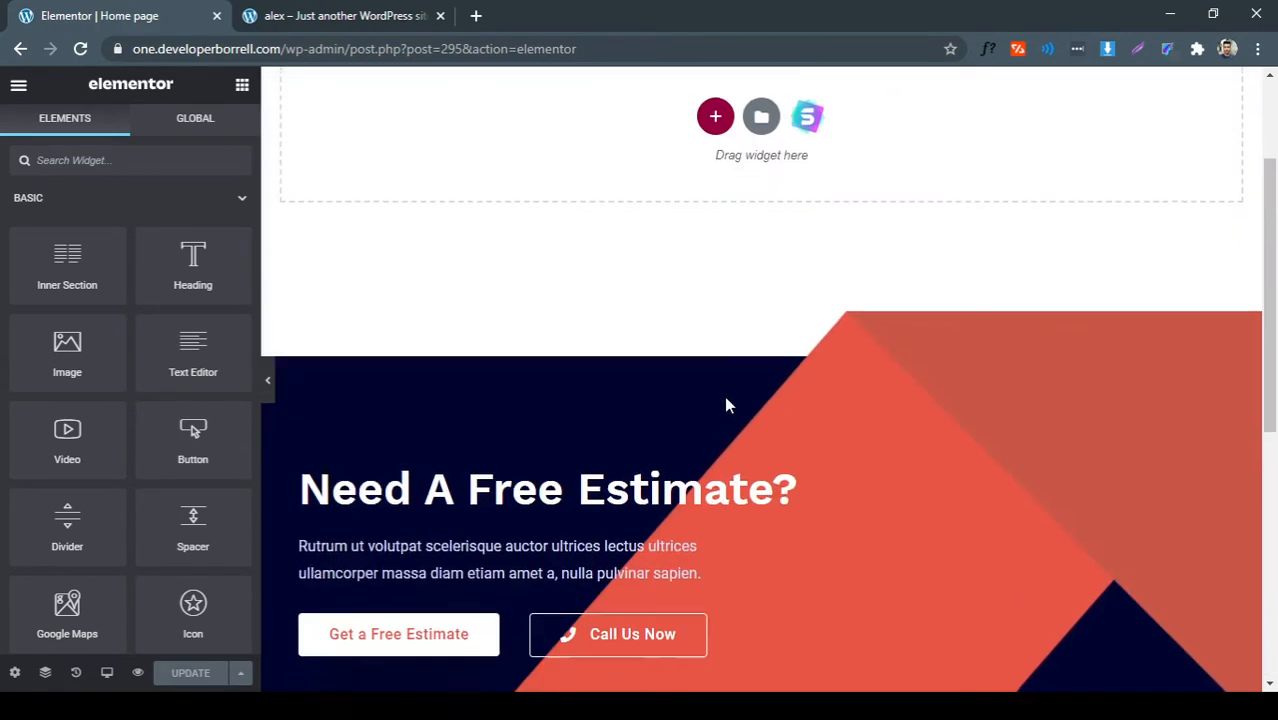
scroll(724, 400, "down", 6)
scroll(528, 440, "up", 8)
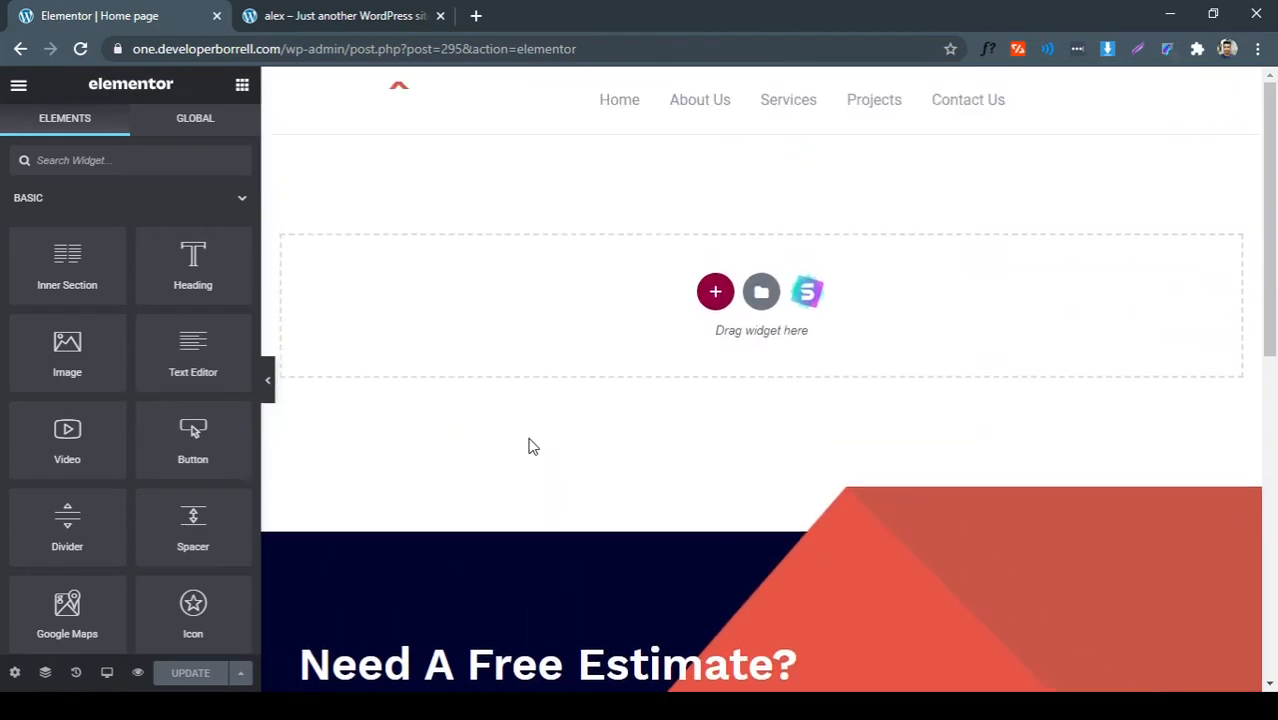
scroll(505, 392, "down", 6)
scroll(516, 429, "up", 7)
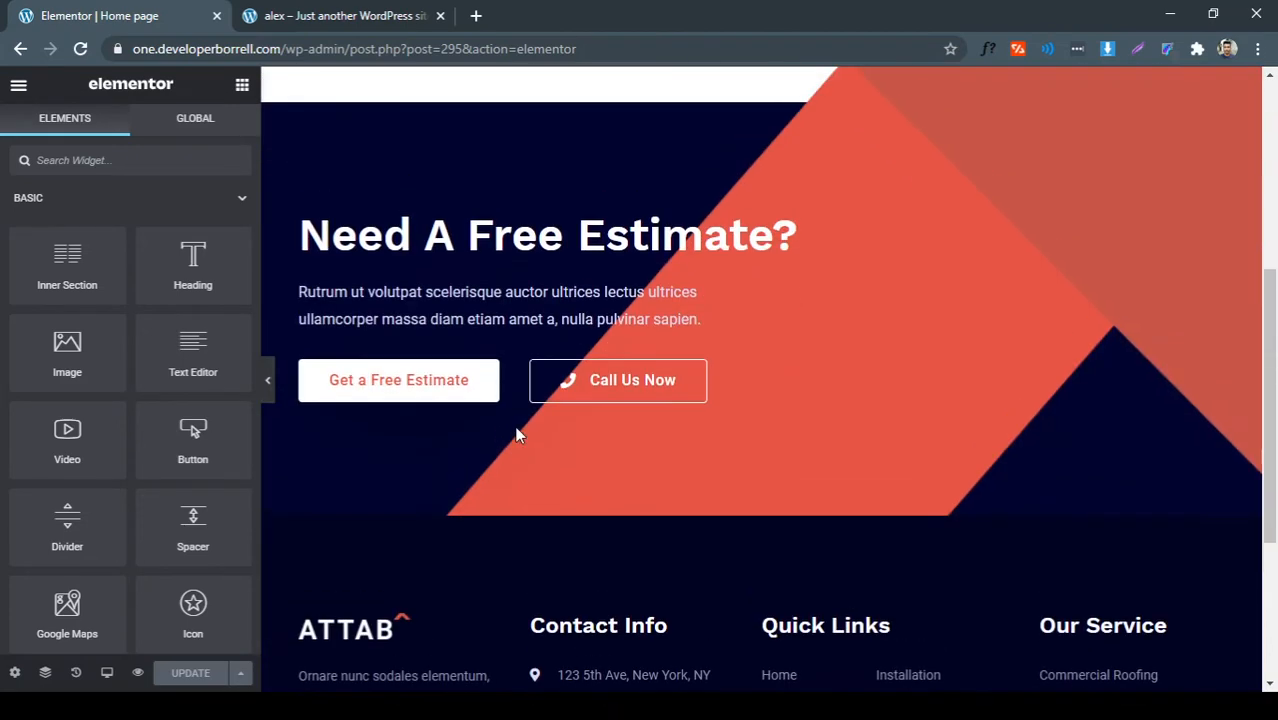
Set the page layout of "Home page" to Elementor Canvas and update the page
left_click(14, 672)
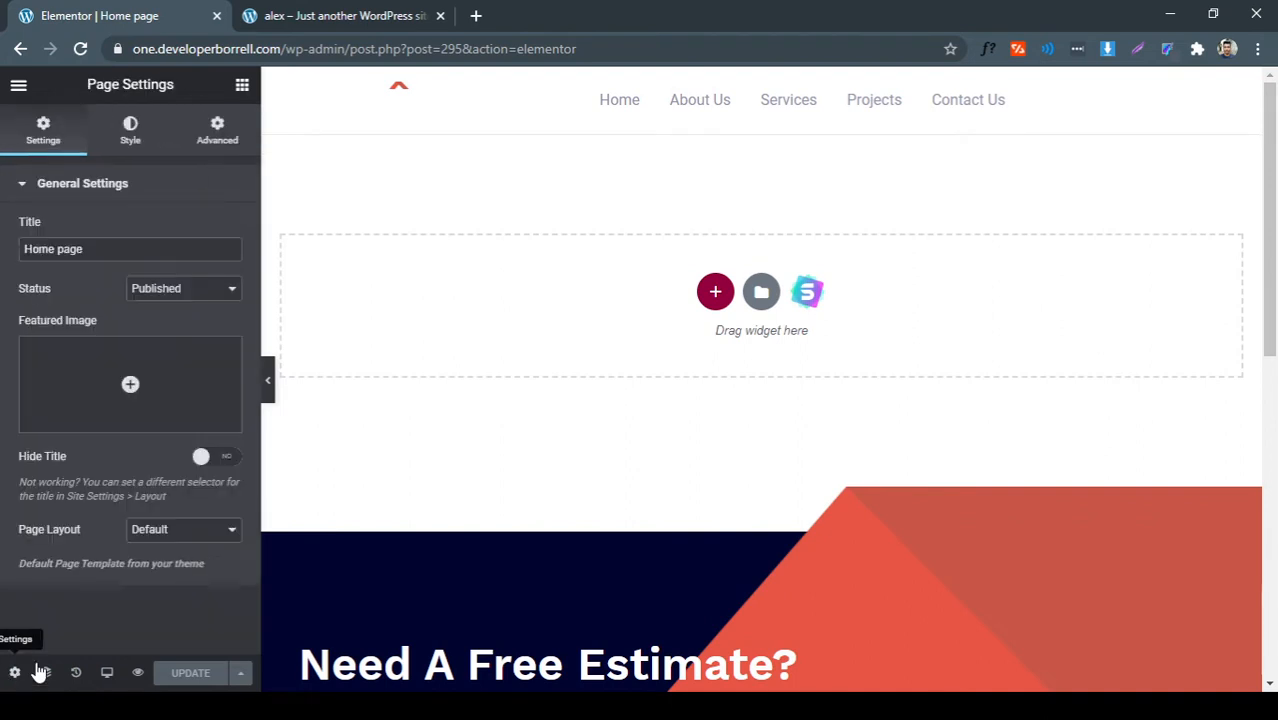
left_click(205, 568)
left_click(192, 672)
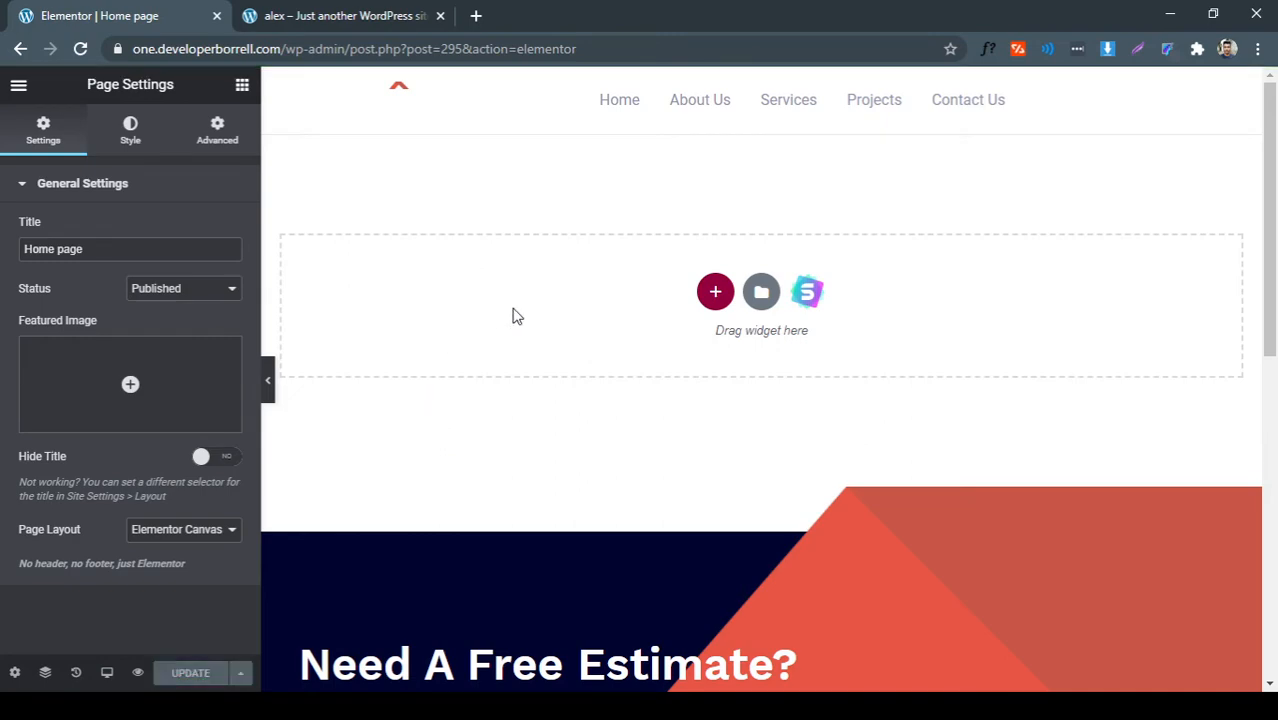
Examine the page in the editor from the header to the footer, checking the effect of the layout change, and check the site address
scroll(479, 334, "down", 6)
scroll(504, 402, "up", 8)
scroll(504, 402, "down", 8)
scroll(501, 411, "up", 10)
scroll(490, 410, "down", 1)
scroll(490, 410, "up", 1)
scroll(490, 410, "down", 6)
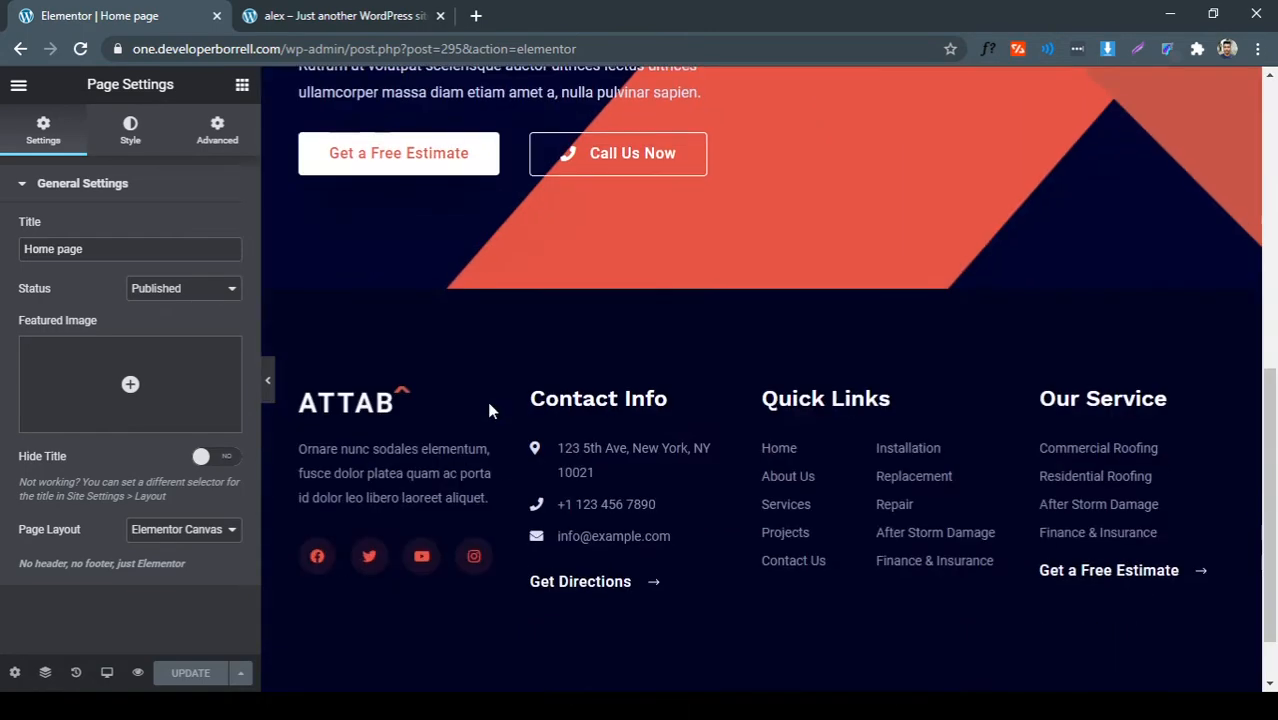
scroll(490, 410, "up", 6)
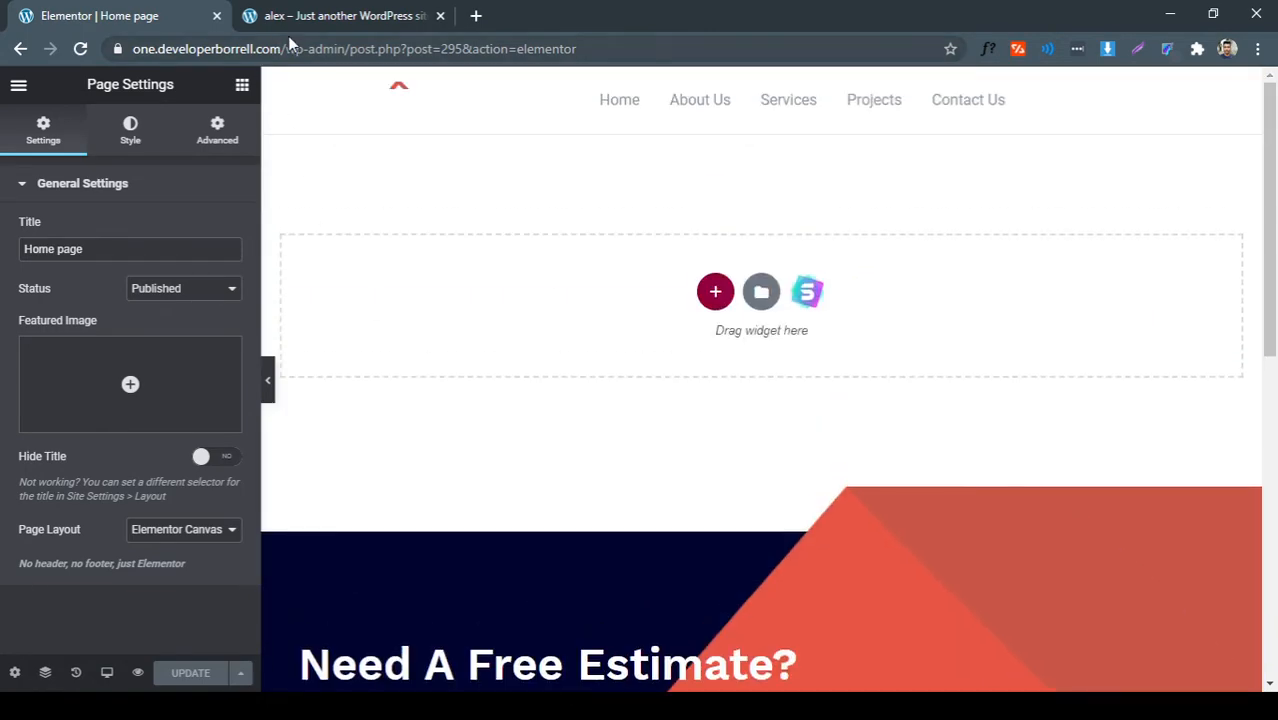
left_click_drag(287, 48, 45, 55)
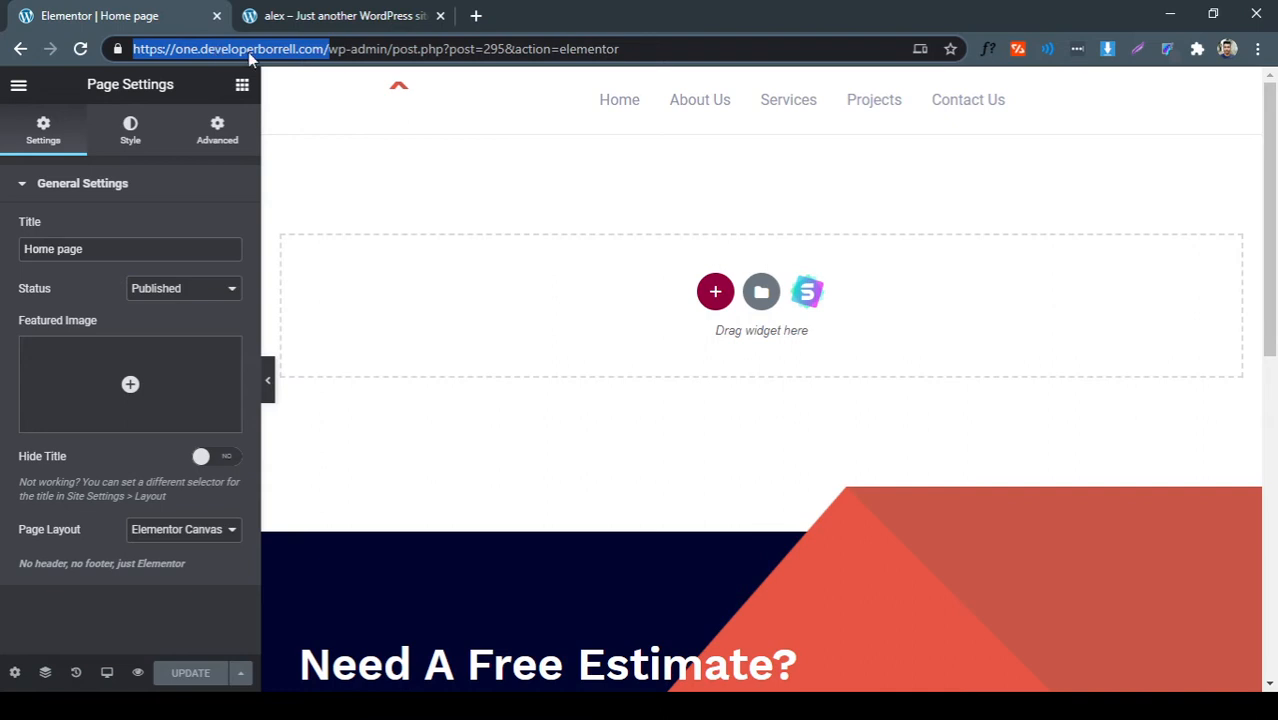
left_click(356, 164)
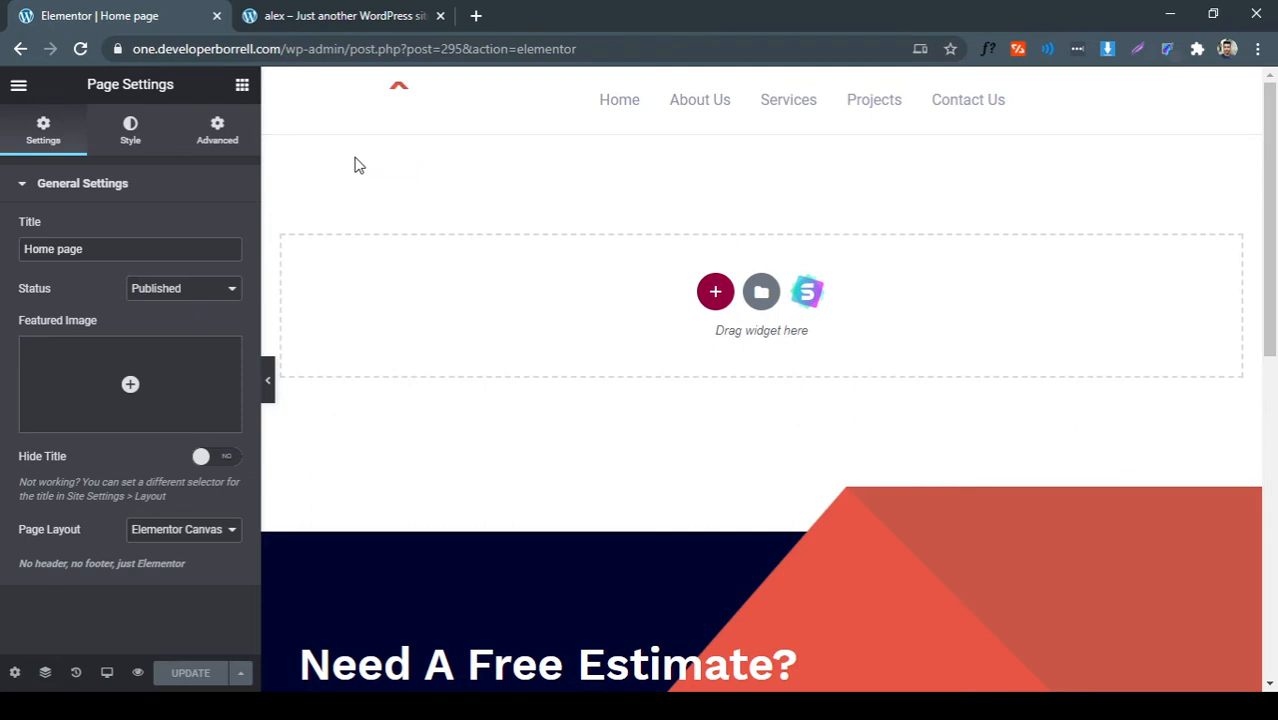
Clear the browser's all-time history, downloads, cached files, autofill, site settings and hosted app data, keeping cookies and passwords
key("ctrl+shift+Delete")
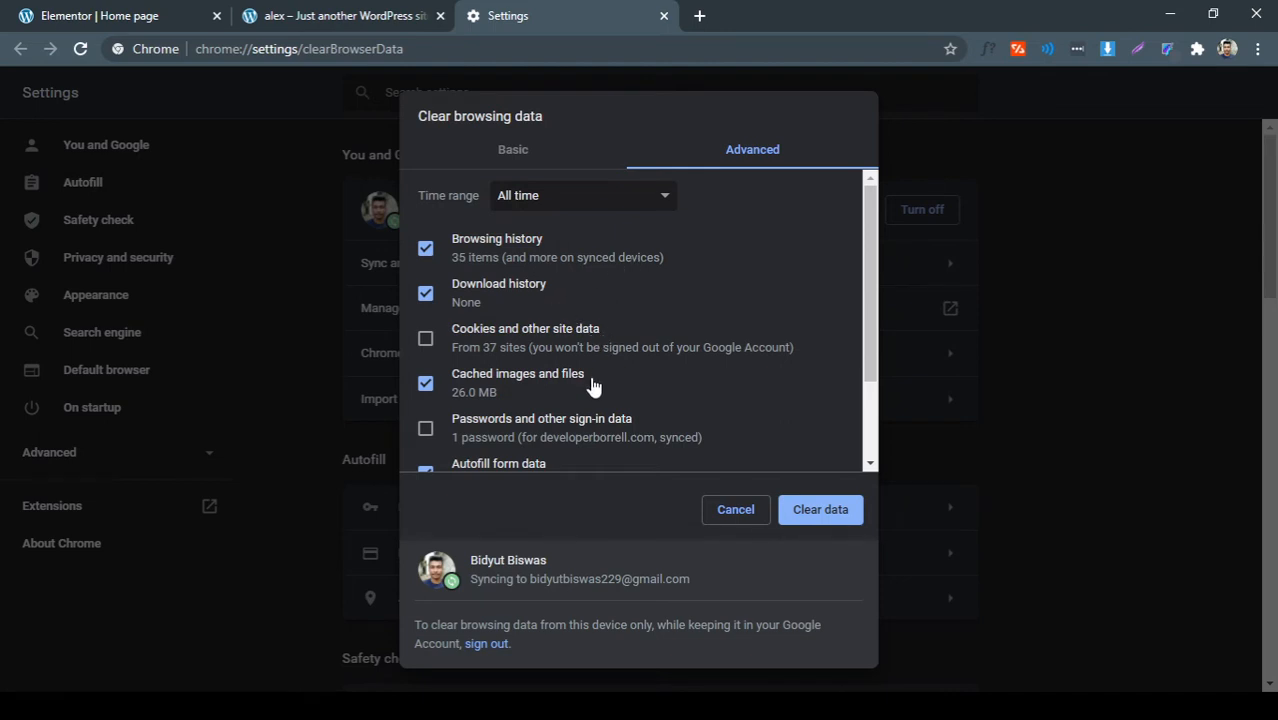
scroll(630, 386, "down", 2)
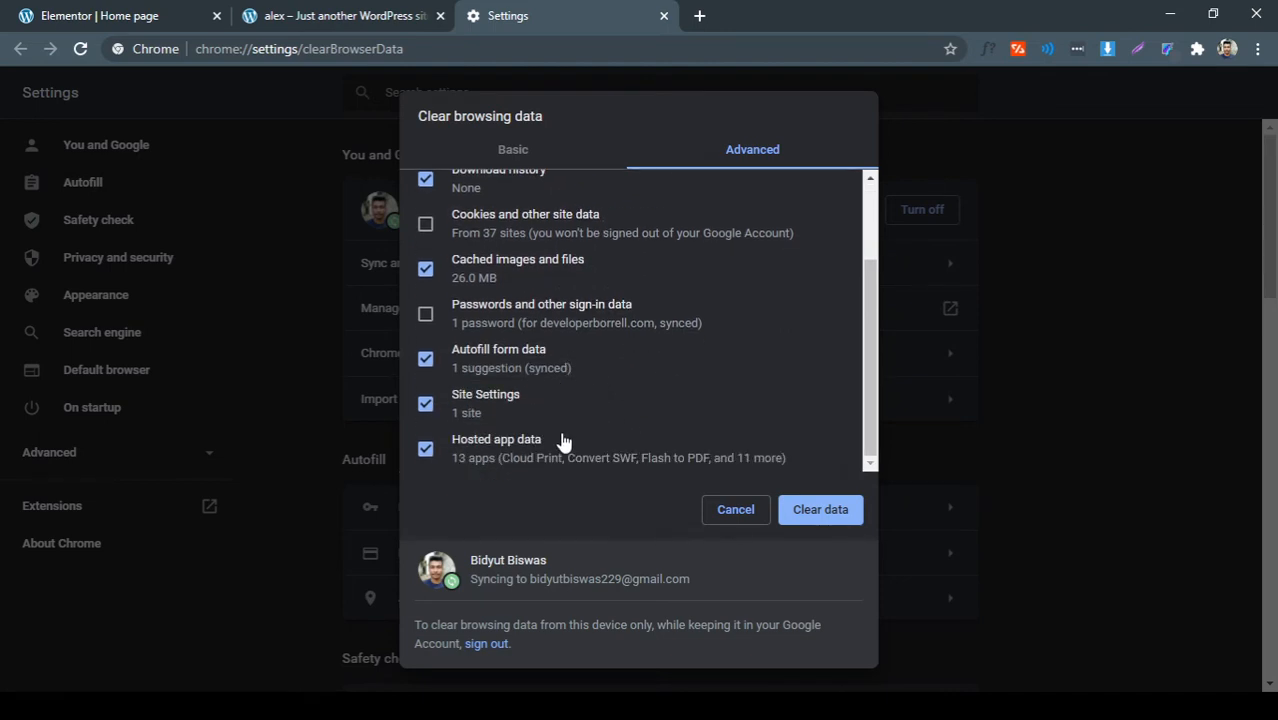
scroll(550, 380, "up", 1)
scroll(548, 370, "up", 2)
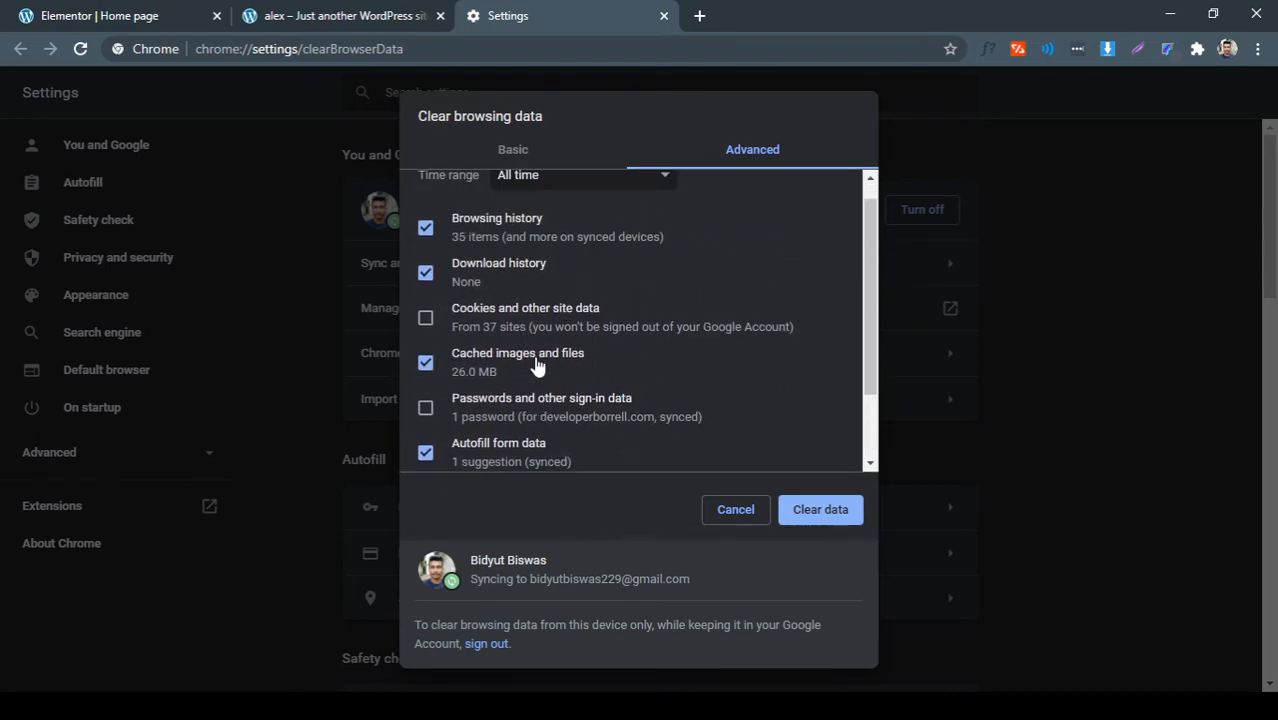
left_click(805, 510)
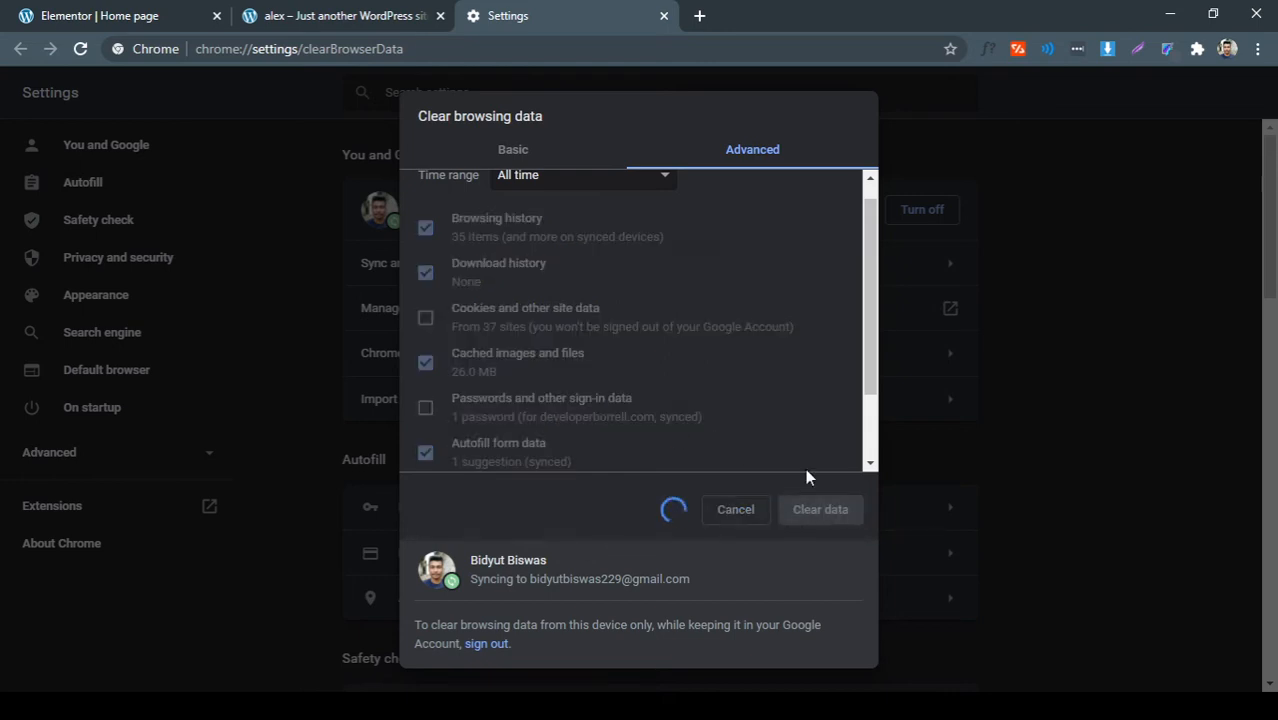
Close the old Elementor editor tab and load one.developerborrell.com in the browser settings tab
left_click(216, 16)
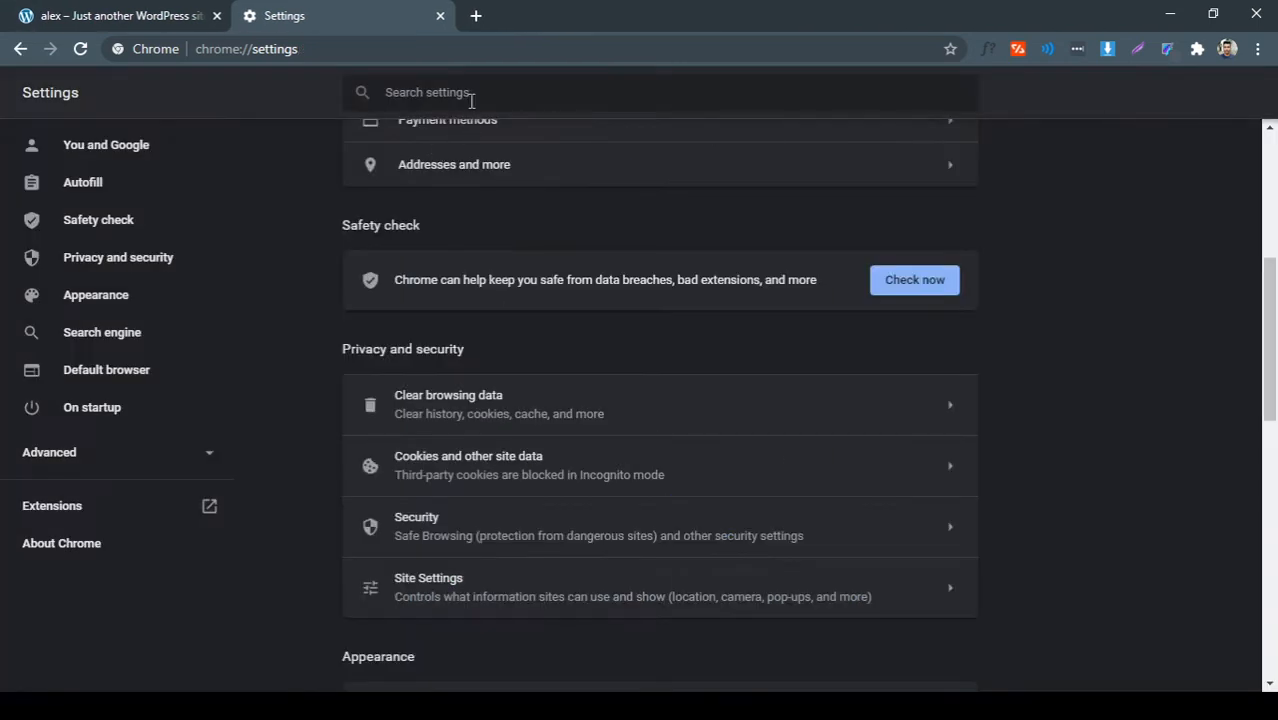
left_click(426, 50)
type("on")
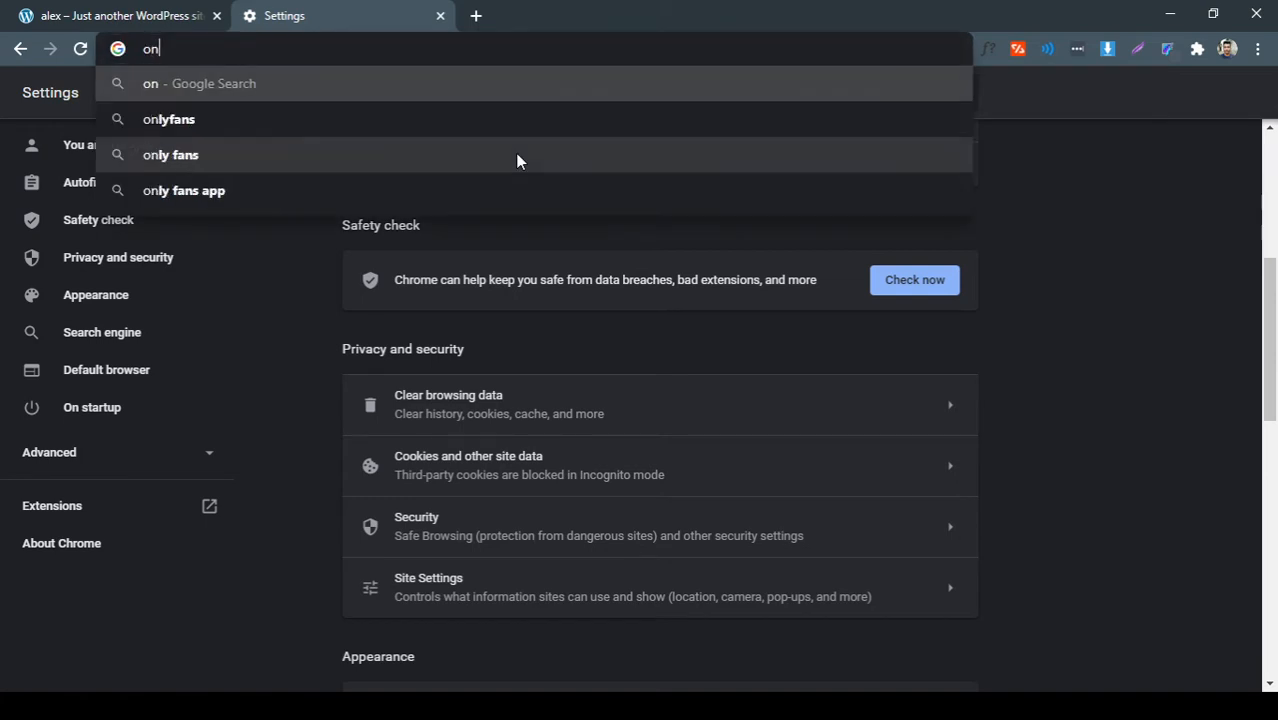
type("e.develo")
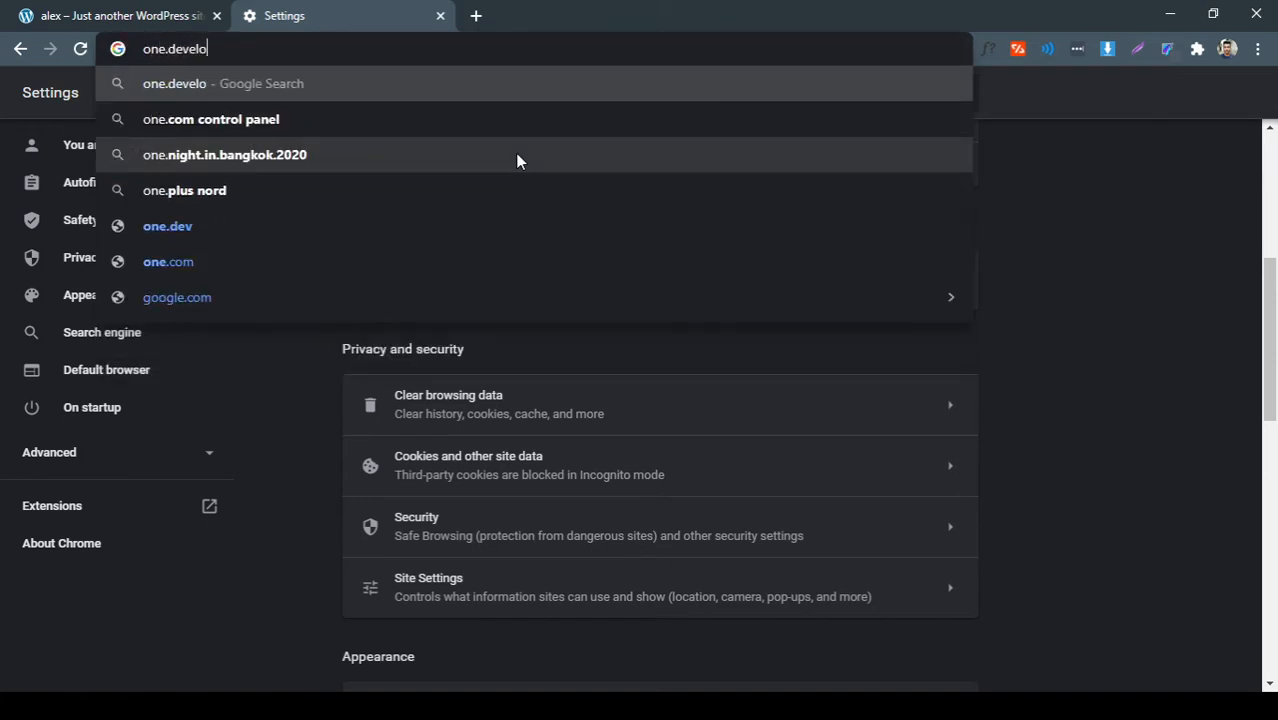
type("perborrell.com")
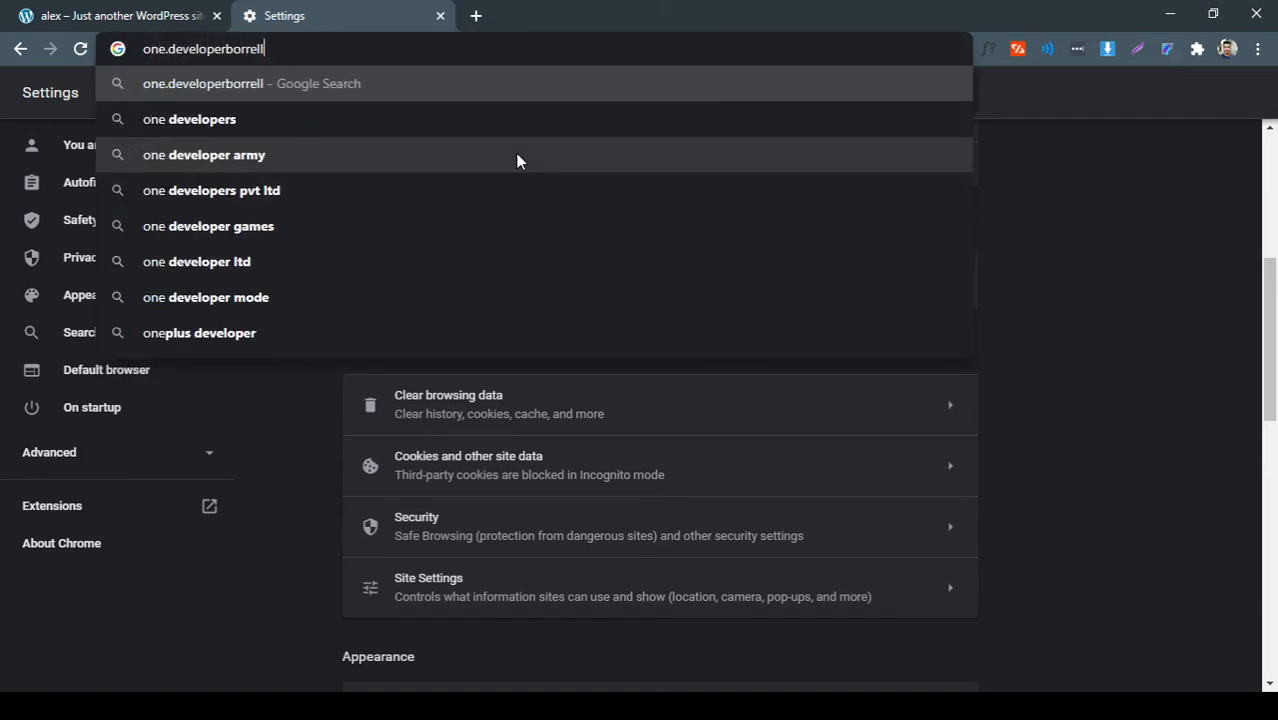
key("Return")
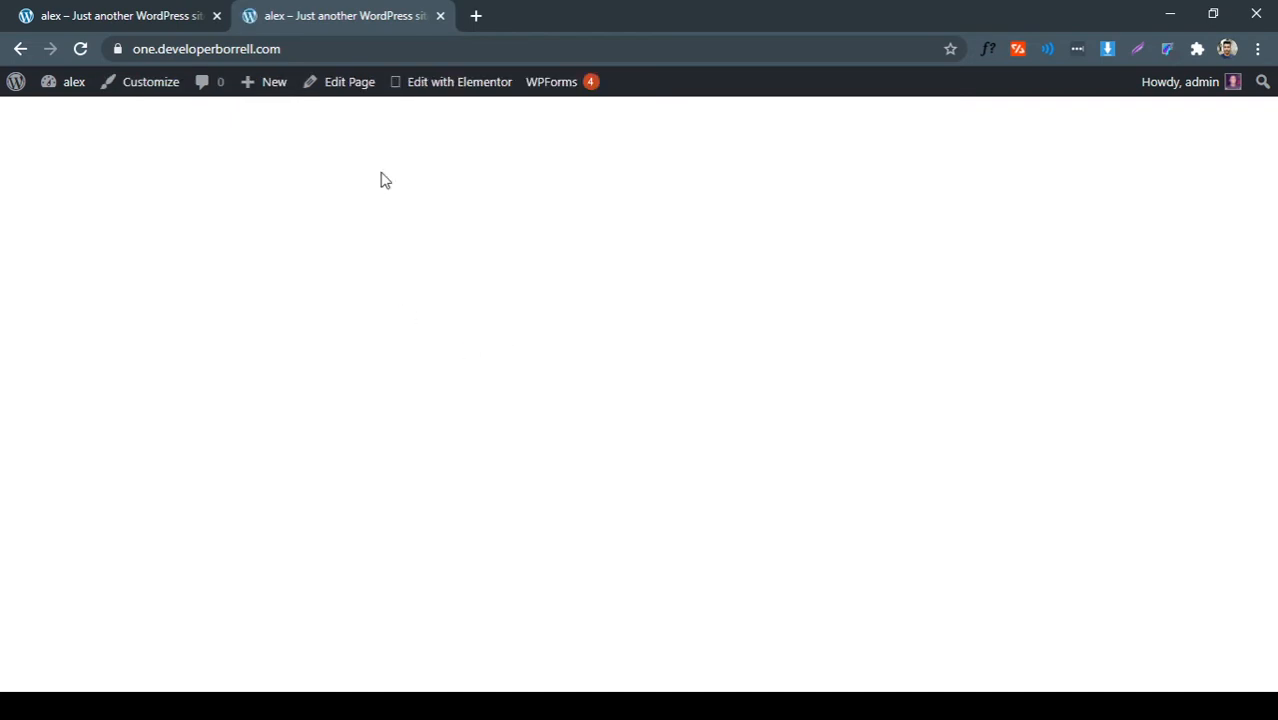
Open the front page for editing with Elementor and place its tab before the imported roofing home page's tab
mouse_move(456, 83)
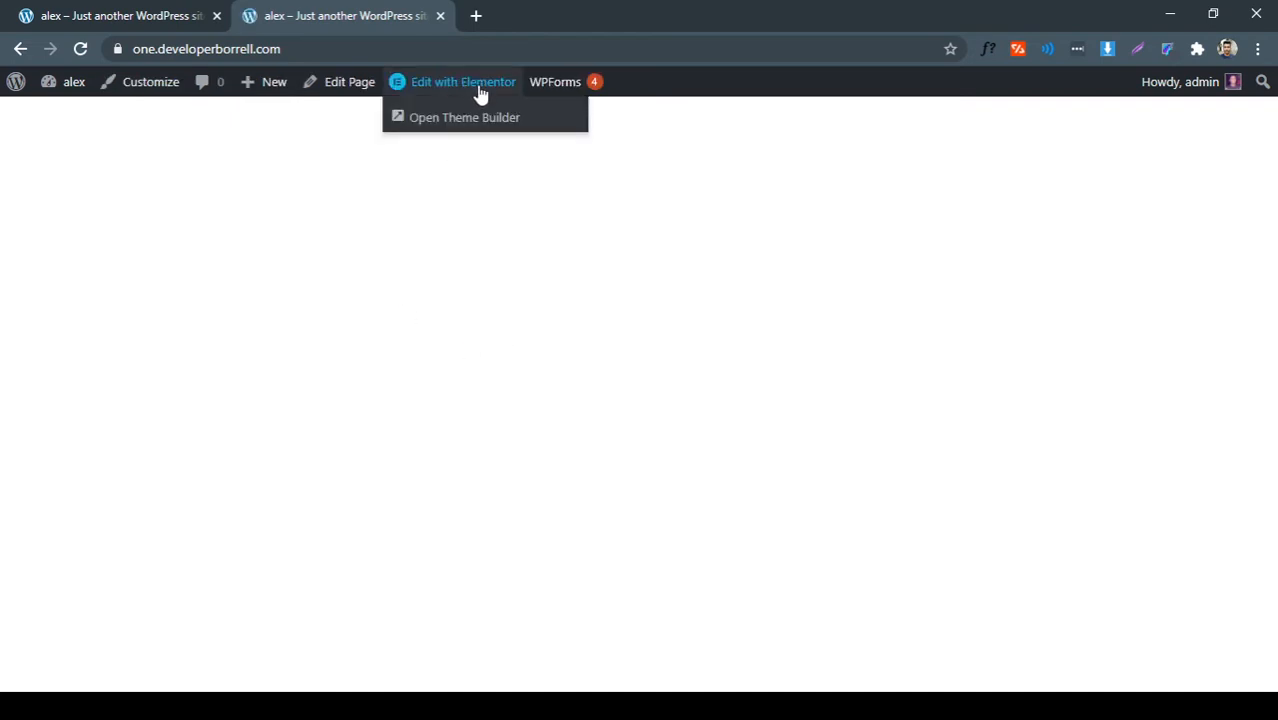
left_click(440, 88)
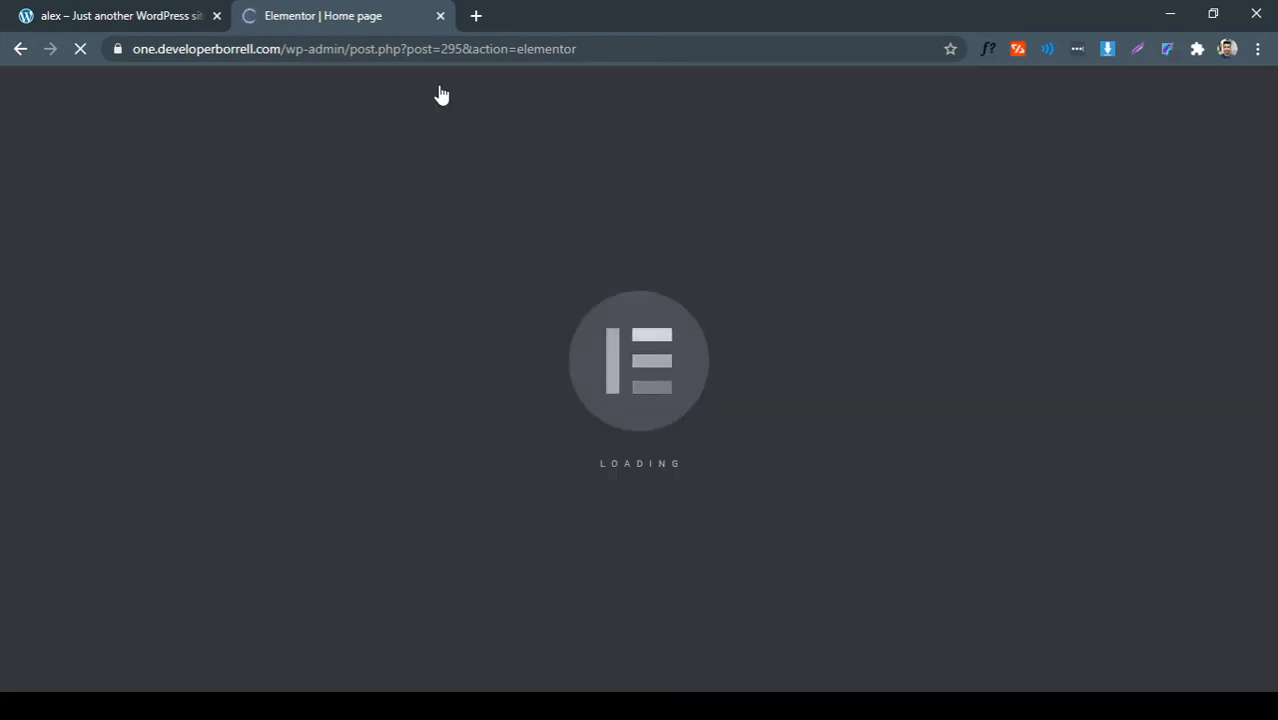
left_click_drag(399, 19, 123, 8)
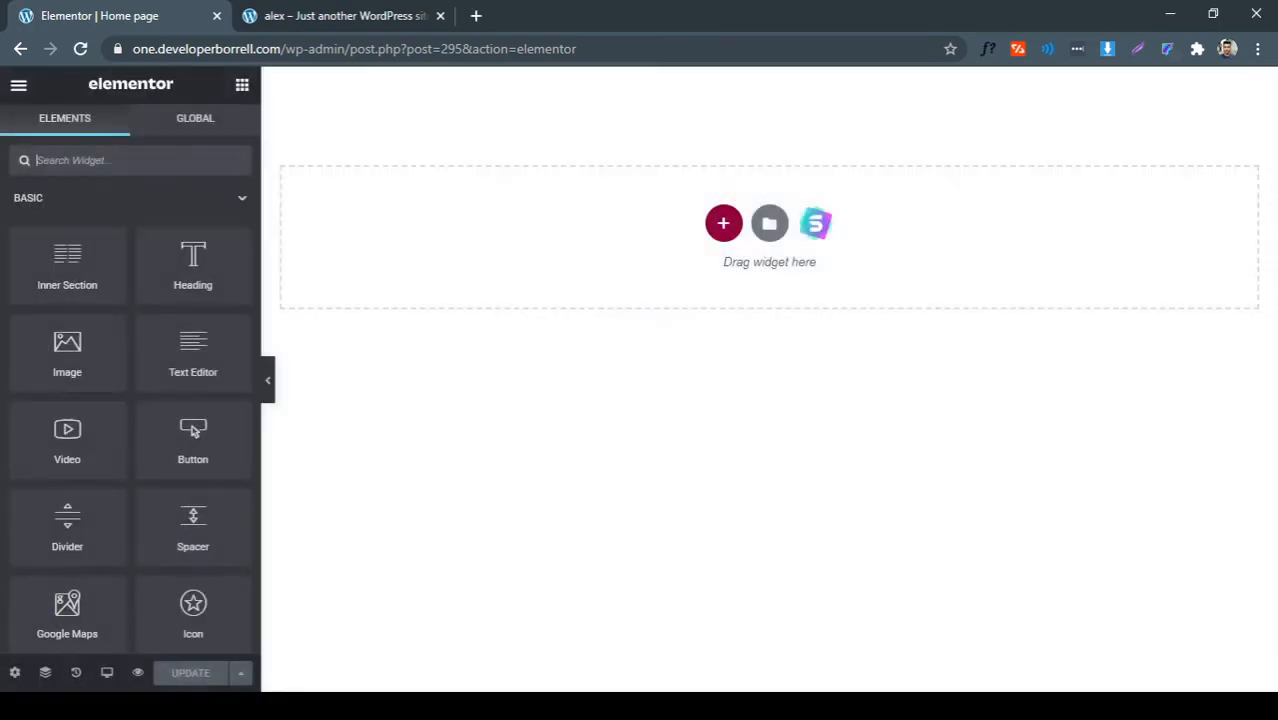
Review the header, background and overall layout of the hero section on the imported roofing home page in the other browser tab
left_click(311, 12)
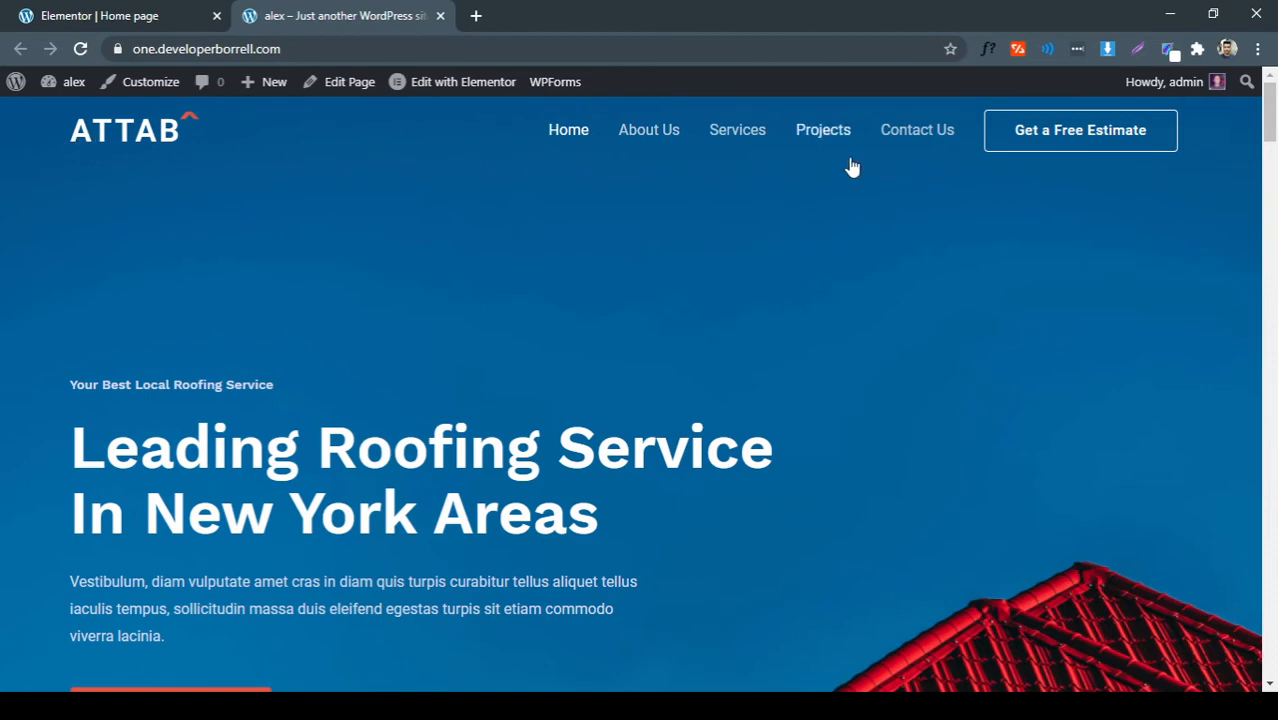
scroll(462, 311, "down", 5)
scroll(463, 322, "up", 4)
scroll(463, 323, "up", 1)
scroll(560, 240, "down", 1)
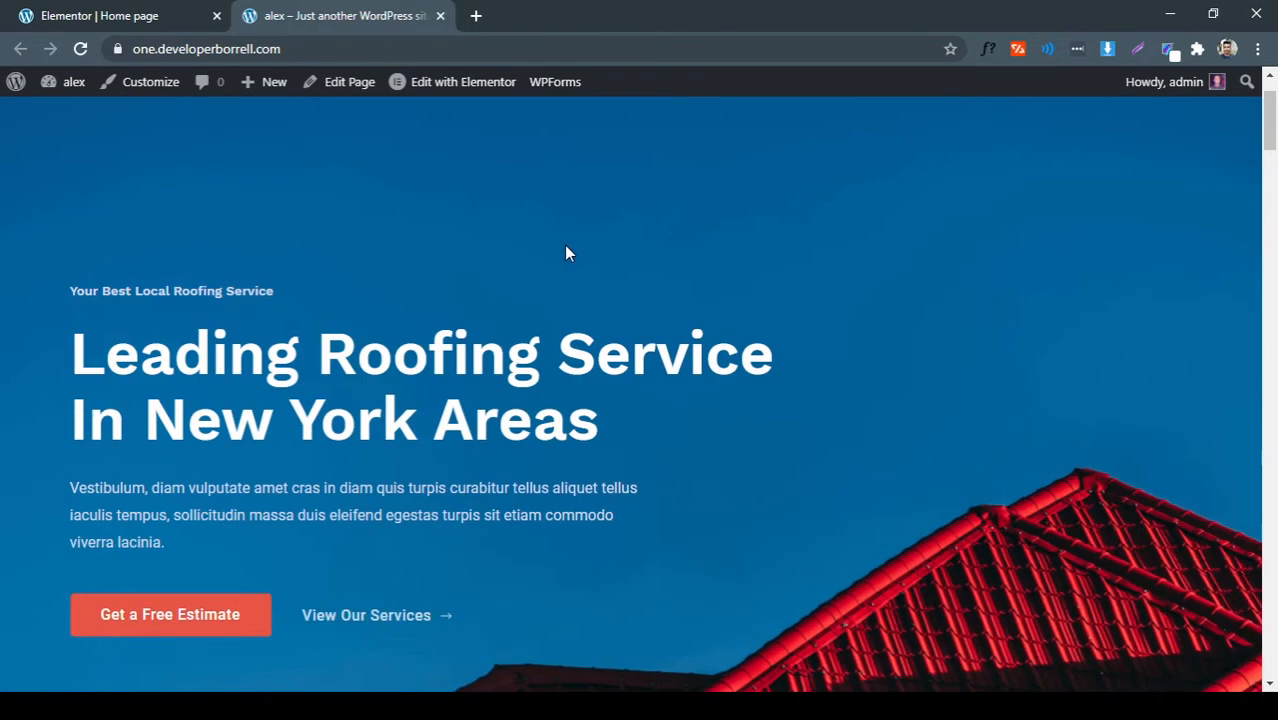
scroll(682, 300, "down", 1)
scroll(640, 337, "up", 2)
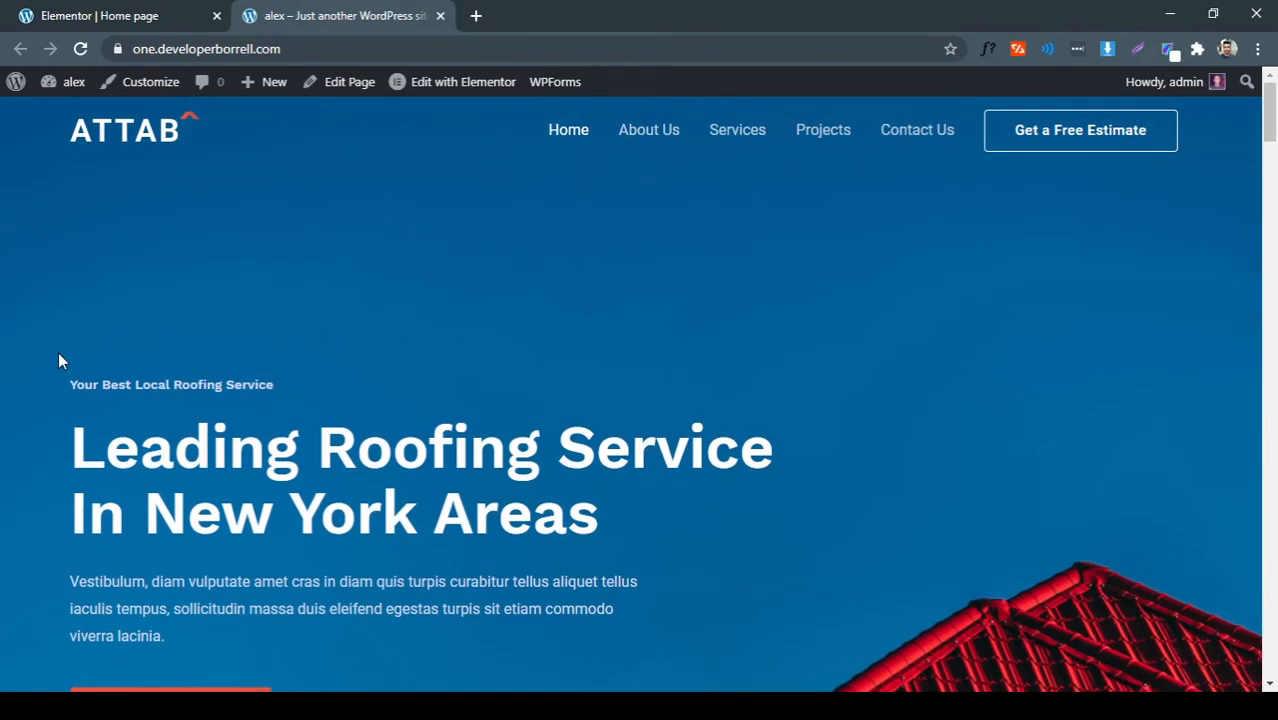
scroll(515, 340, "down", 2)
scroll(498, 338, "up", 1)
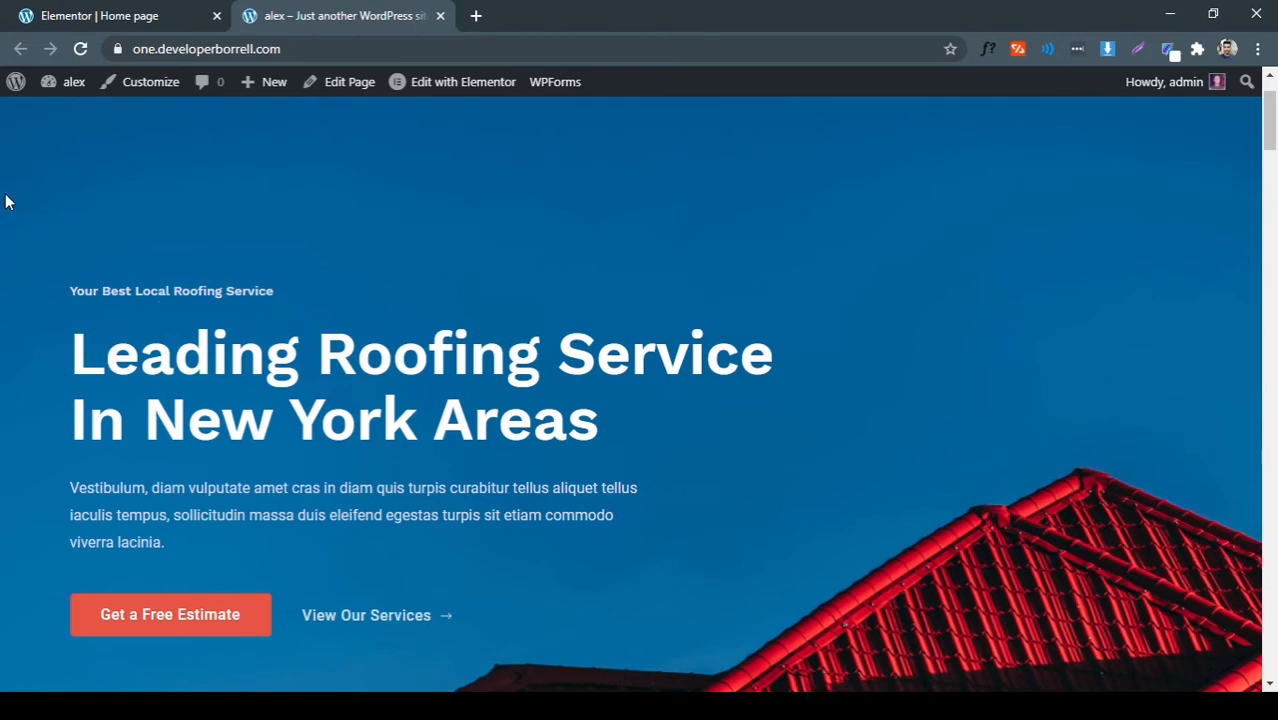
scroll(821, 287, "down", 2)
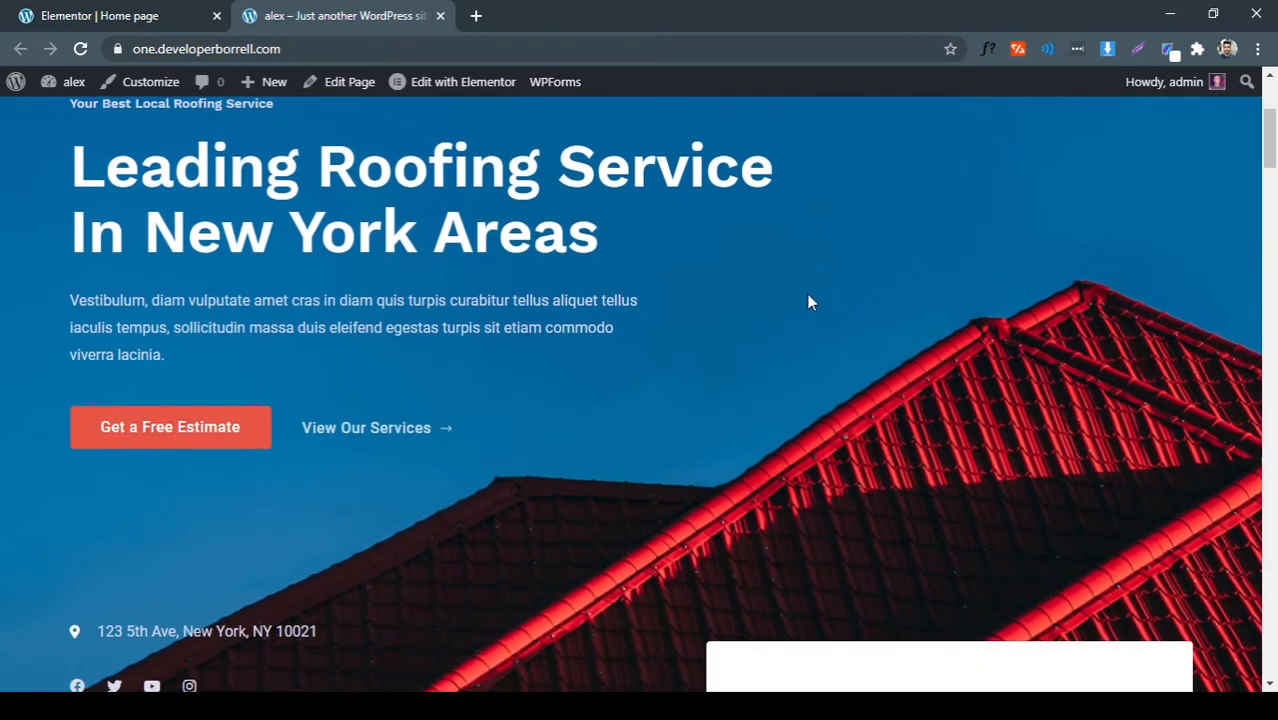
scroll(810, 300, "up", 2)
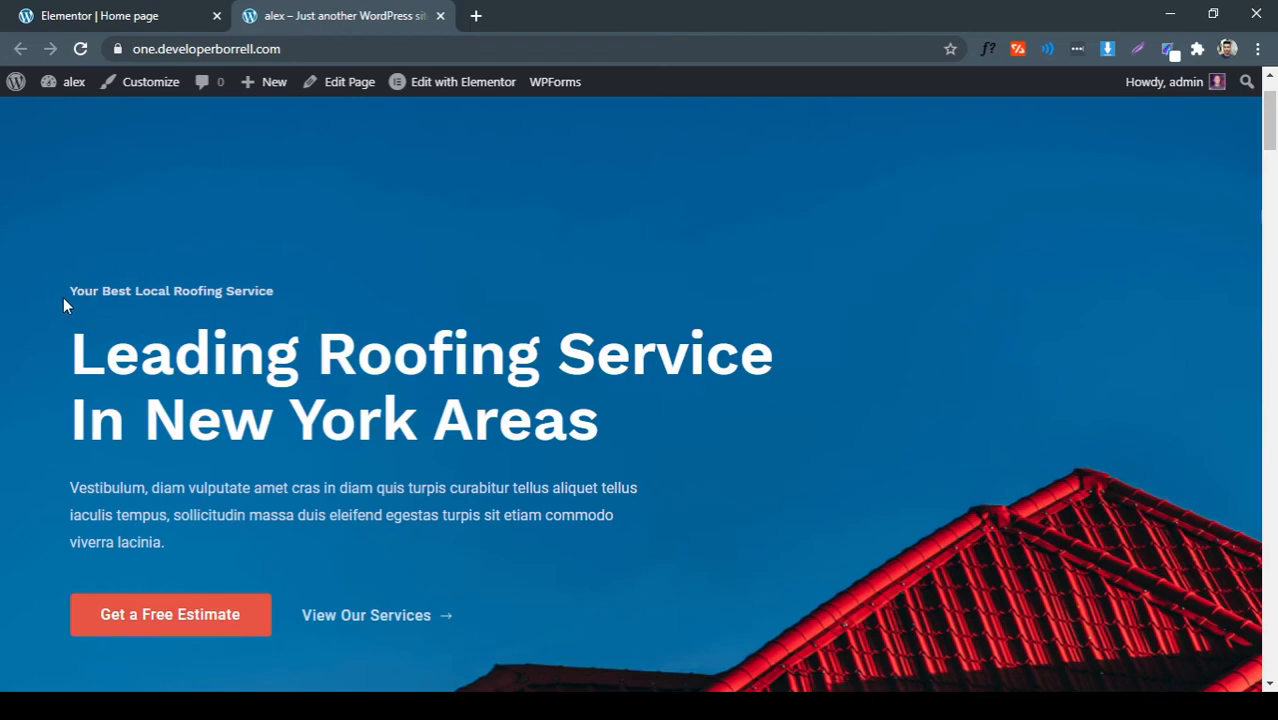
Examine the hero's tagline, main heading and paragraph one by one, comparing them with the Heading and Text Editor widgets in Elementor
mouse_move(64, 290)
left_mouse_down()
mouse_move(206, 306)
mouse_move(177, 291)
mouse_move(61, 288)
left_mouse_up()
left_click(276, 293)
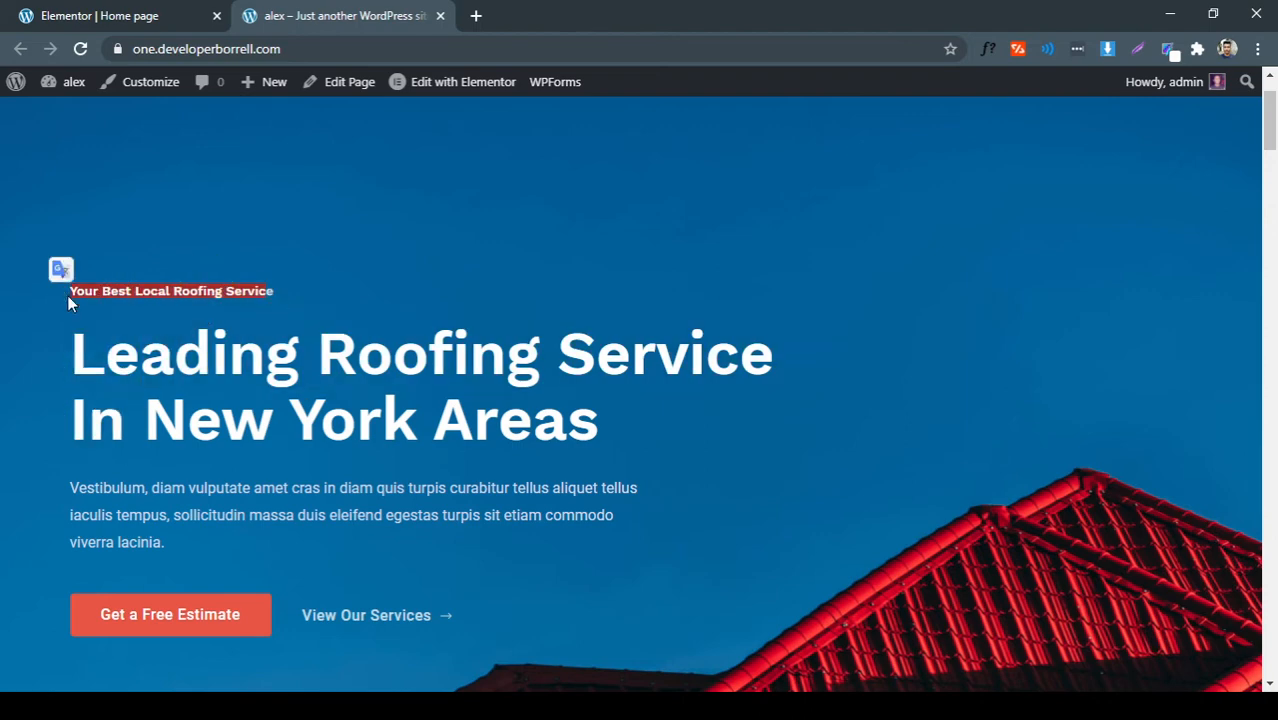
left_click(67, 295)
left_click(110, 15)
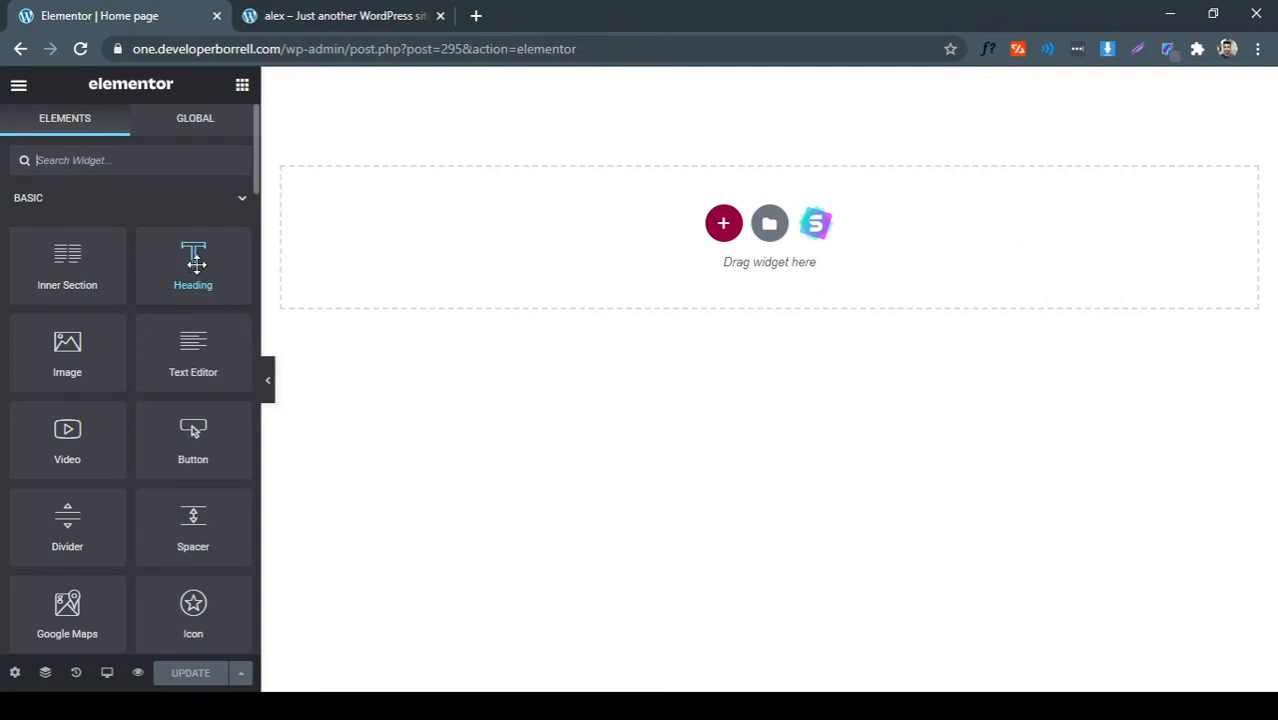
left_click(305, 17)
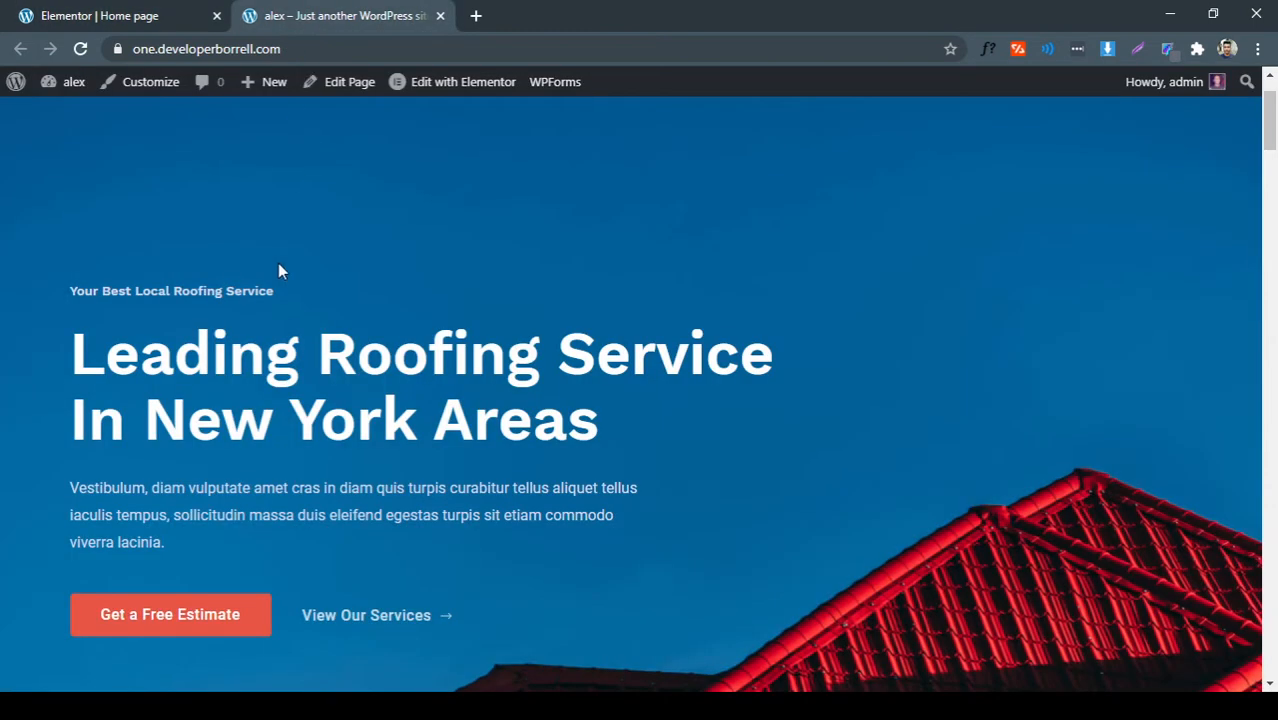
left_click_drag(275, 291, 68, 262)
left_click(85, 348)
left_click_drag(75, 341, 599, 427)
scroll(493, 340, "down", 1)
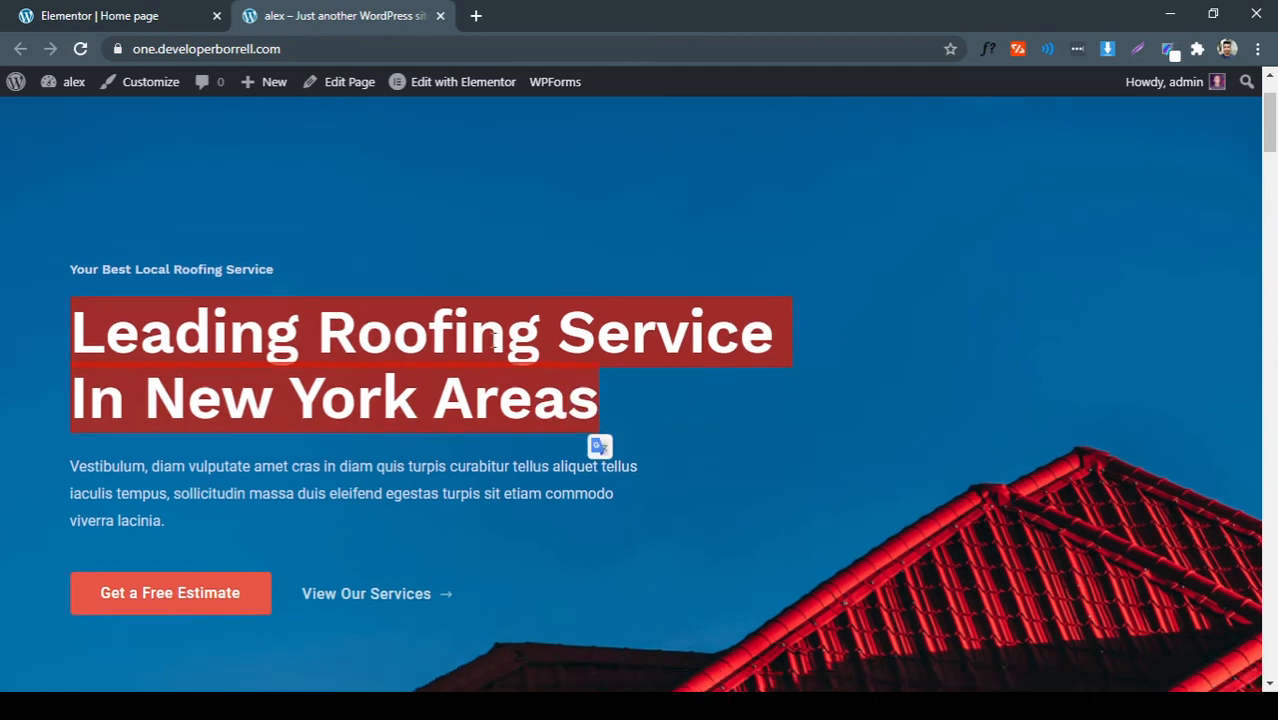
scroll(493, 340, "down", 2)
left_click_drag(165, 356, 59, 291)
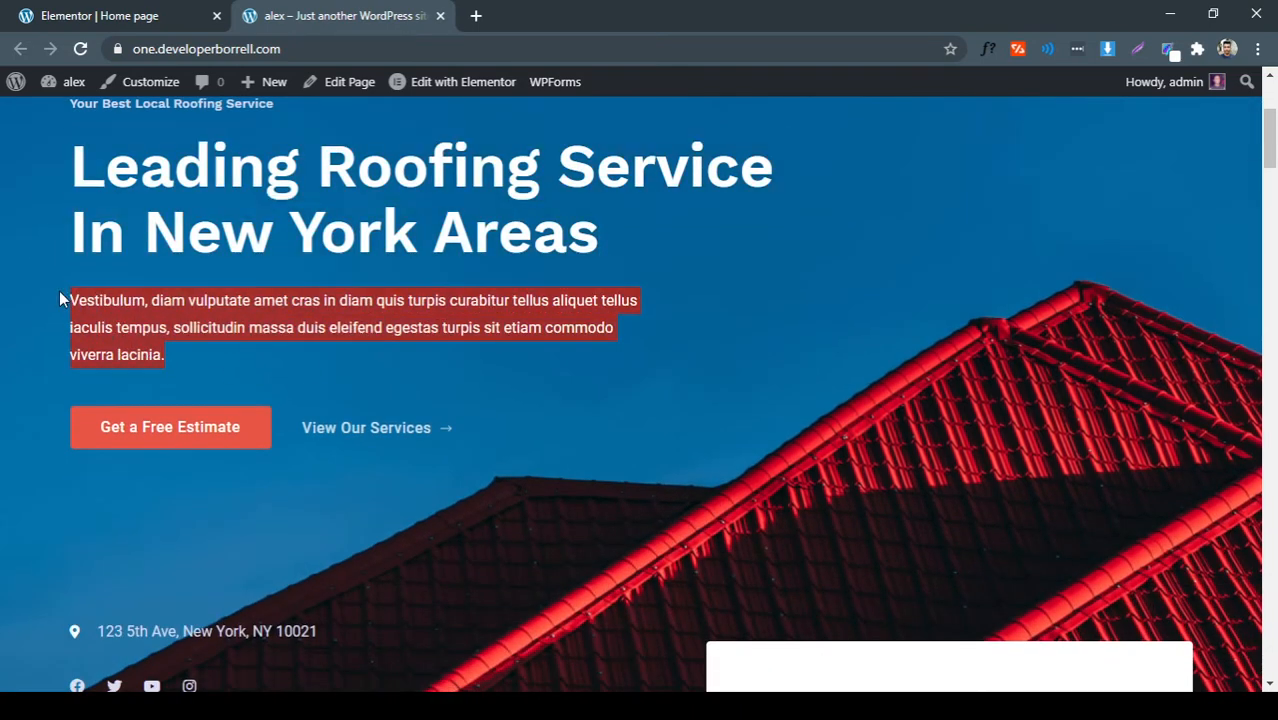
left_click(152, 326)
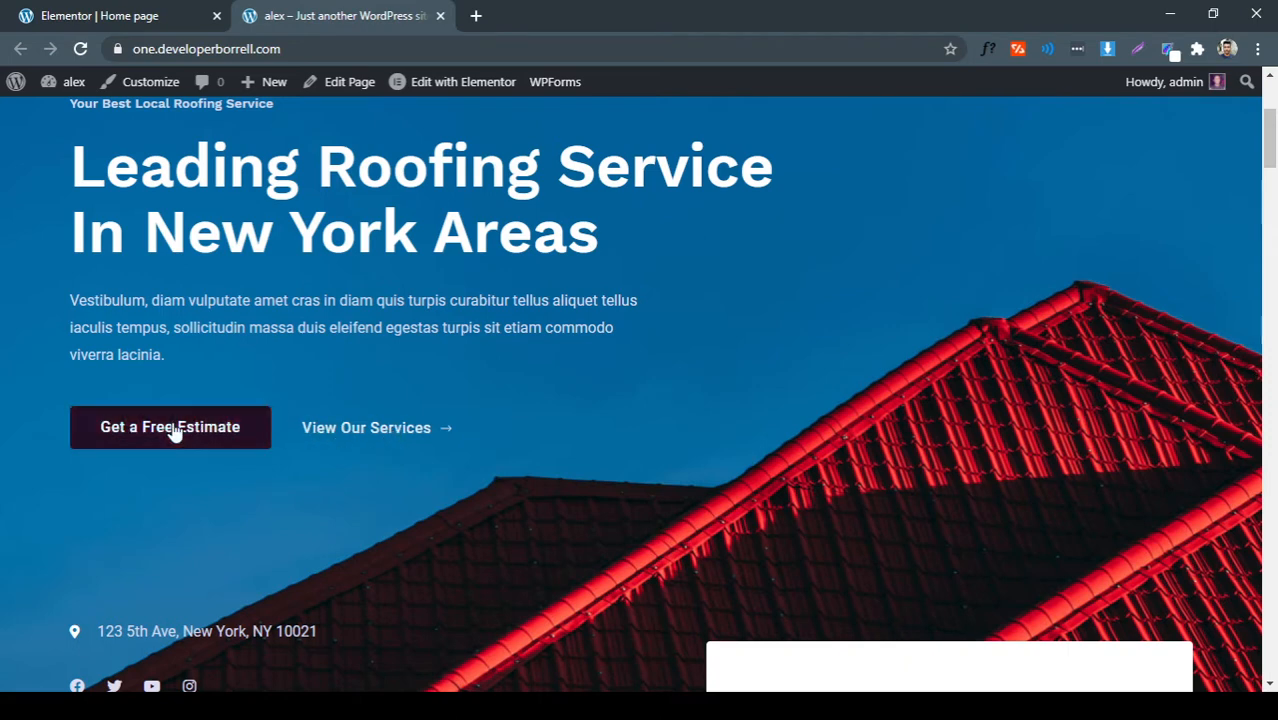
Examine the hero's address line and social icons, and return to the paragraph under the main heading
scroll(175, 430, "down", 3)
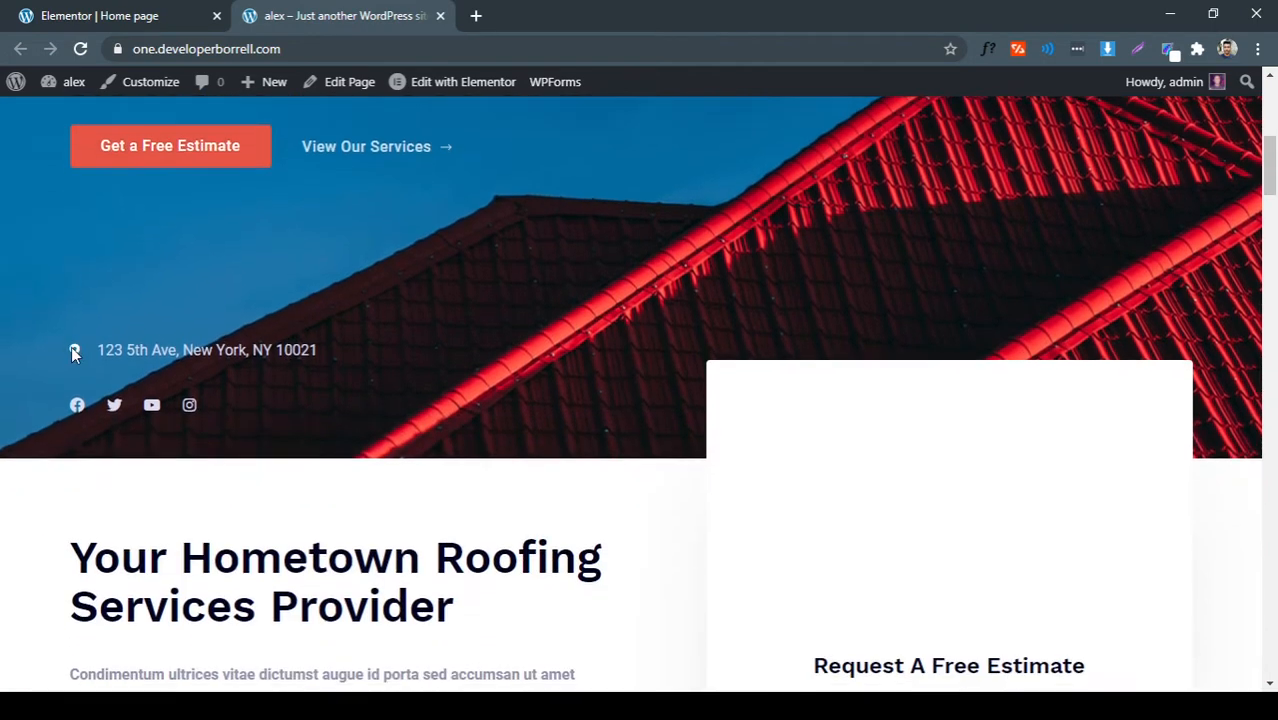
mouse_move(106, 350)
left_mouse_down()
mouse_move(322, 350)
mouse_move(97, 350)
left_mouse_up()
left_click(322, 350)
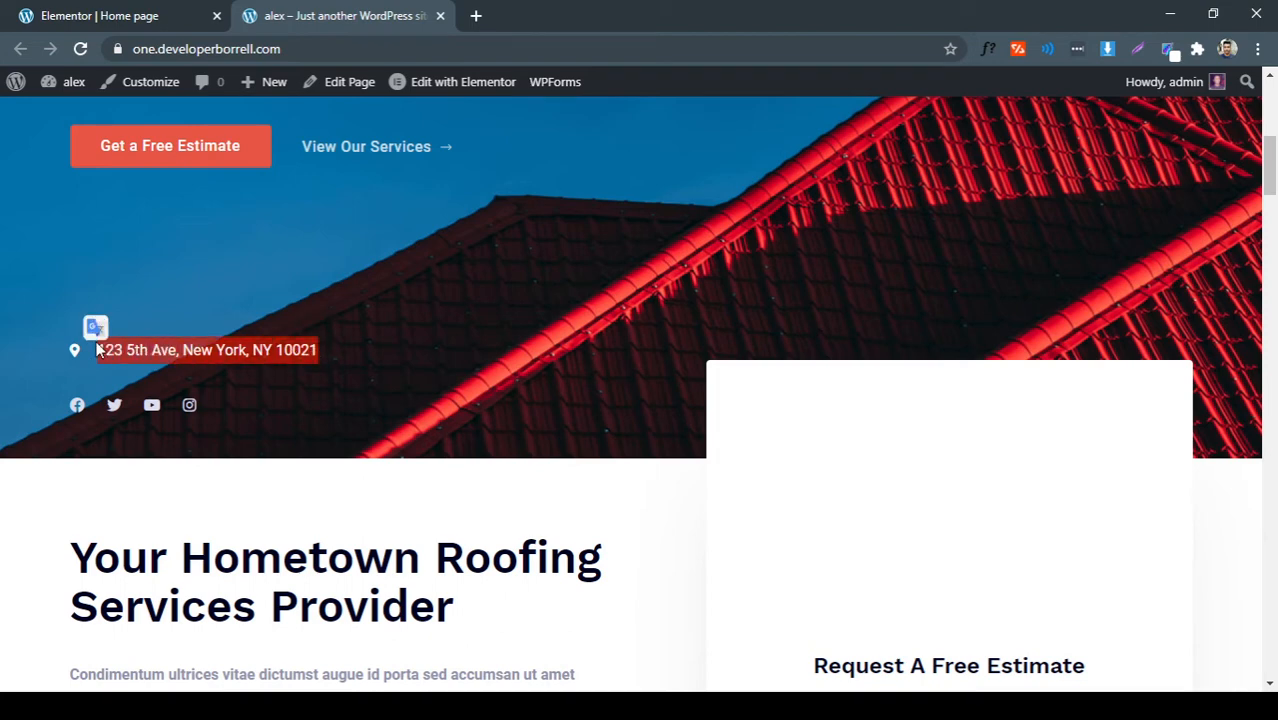
left_click(142, 357)
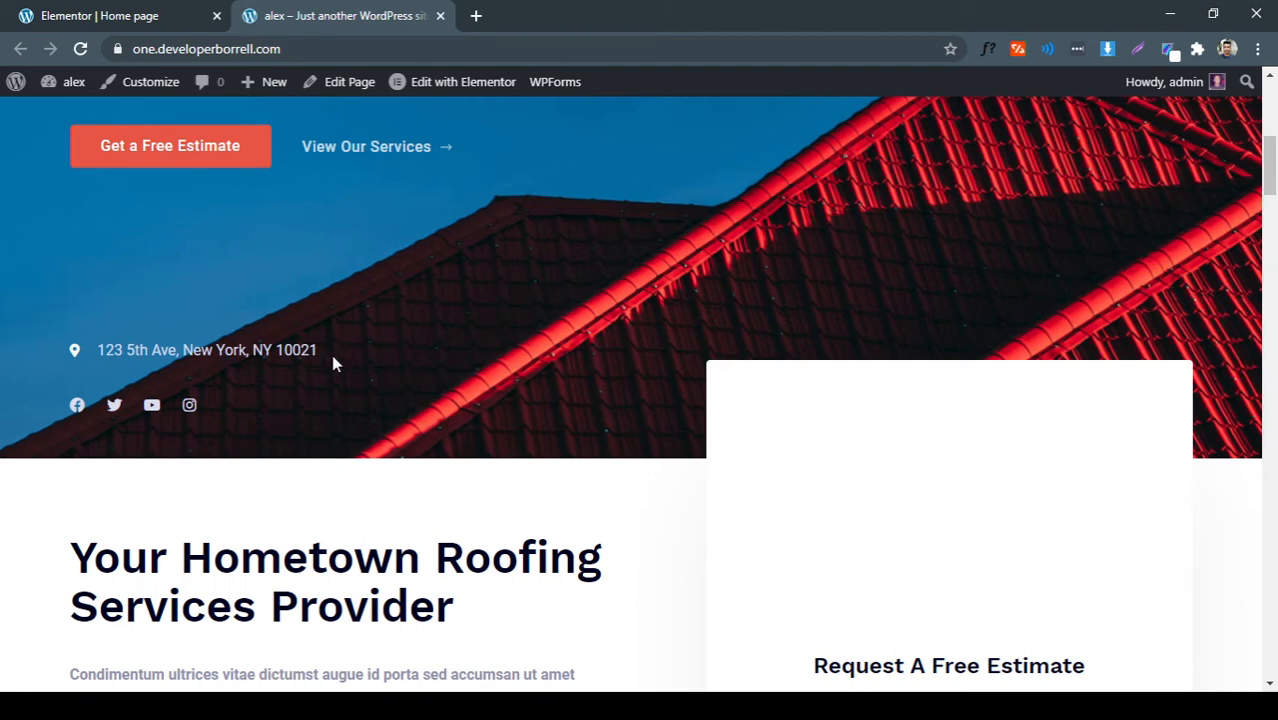
scroll(345, 370, "up", 3)
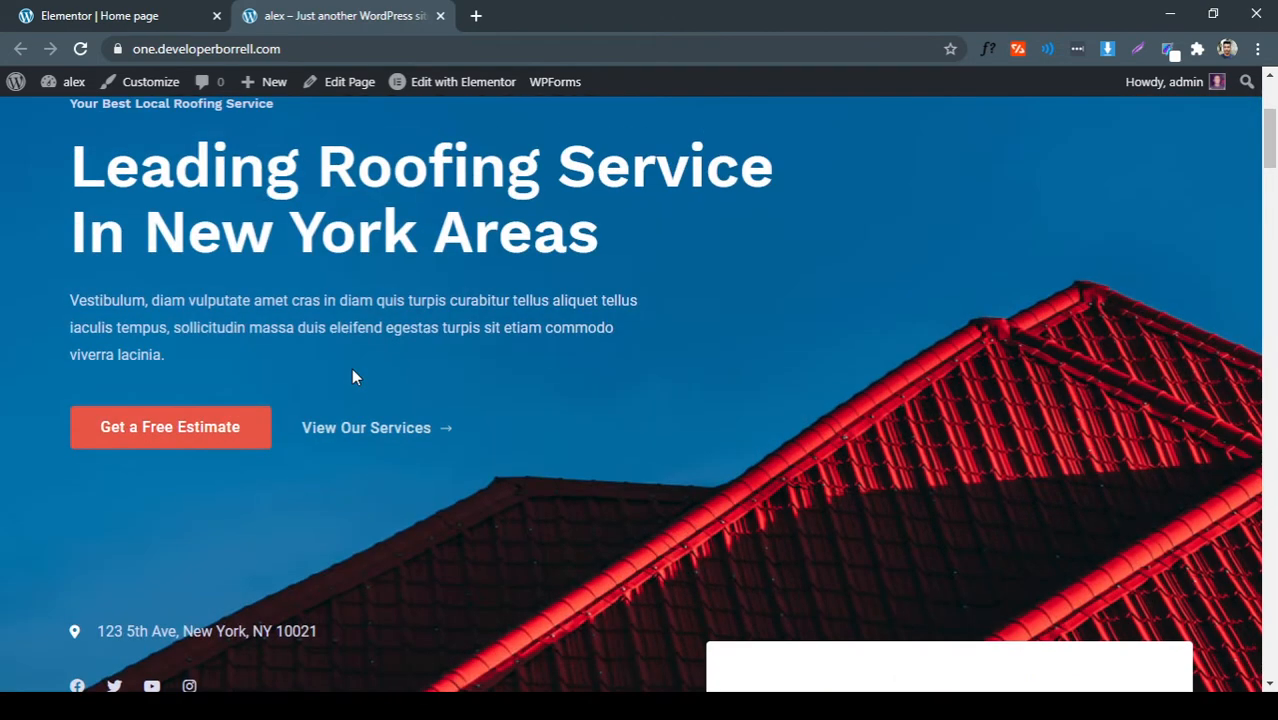
left_click_drag(142, 352, 68, 298)
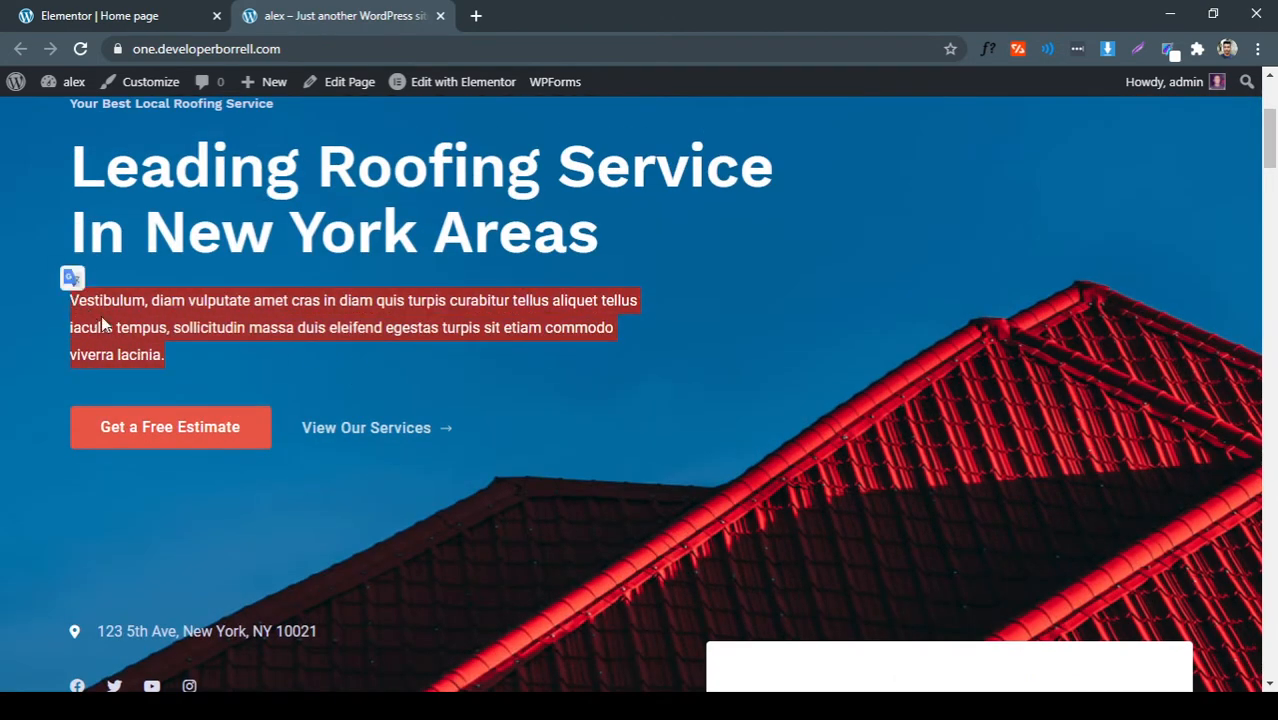
Look over the hero section's text, buttons, address, social icons and roof background image on the imported roofing home page
left_click(142, 332)
scroll(142, 333, "down", 3)
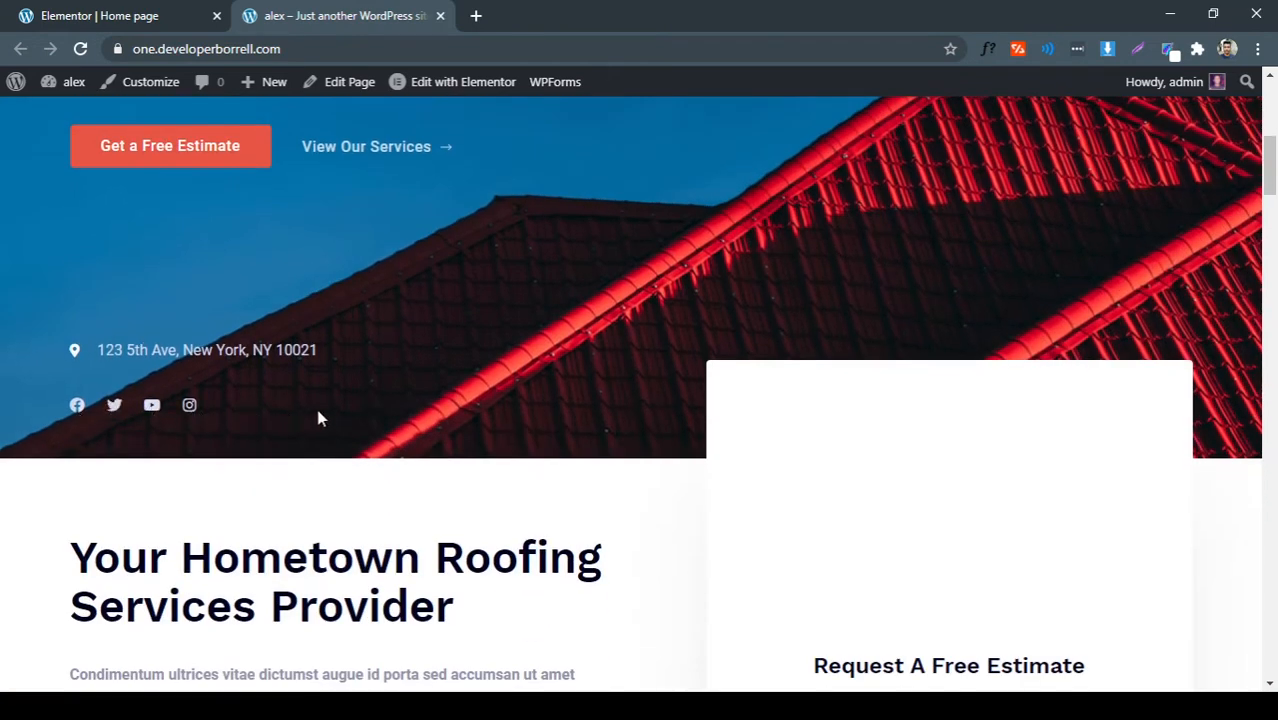
scroll(335, 415, "up", 5)
scroll(700, 435, "down", 2)
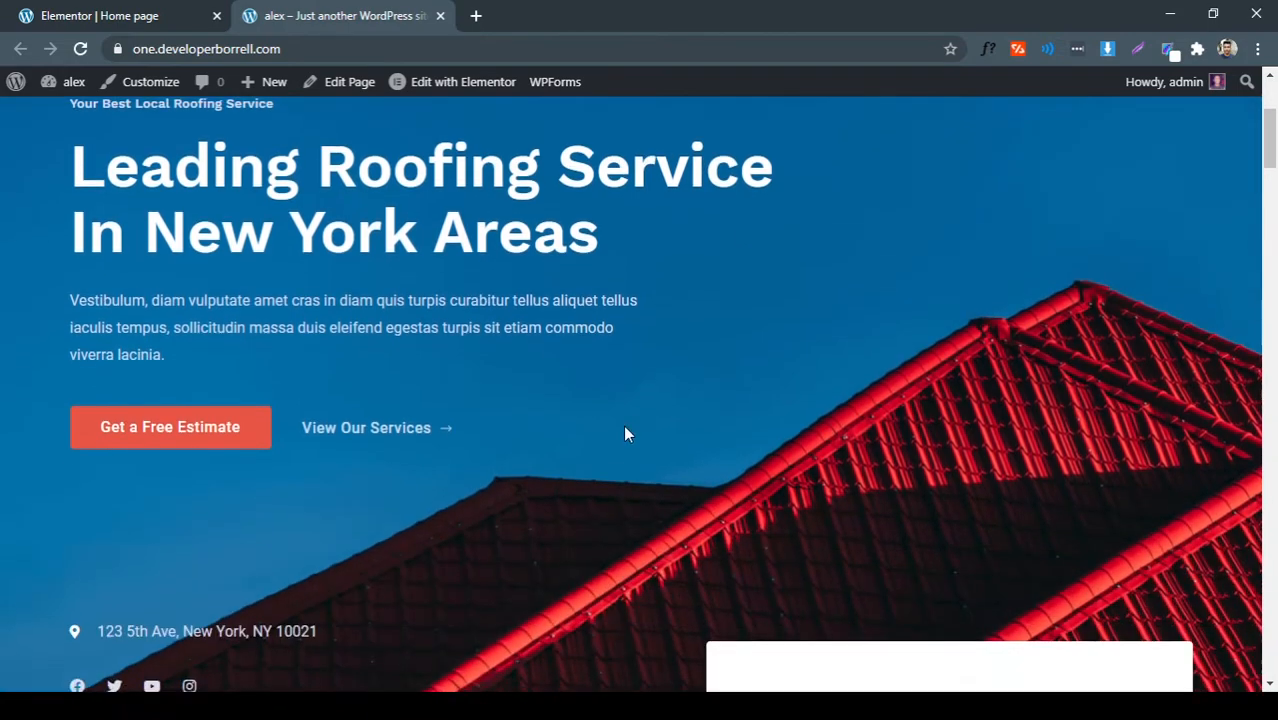
scroll(624, 434, "up", 3)
scroll(870, 434, "down", 5)
scroll(893, 437, "up", 3)
scroll(888, 495, "up", 3)
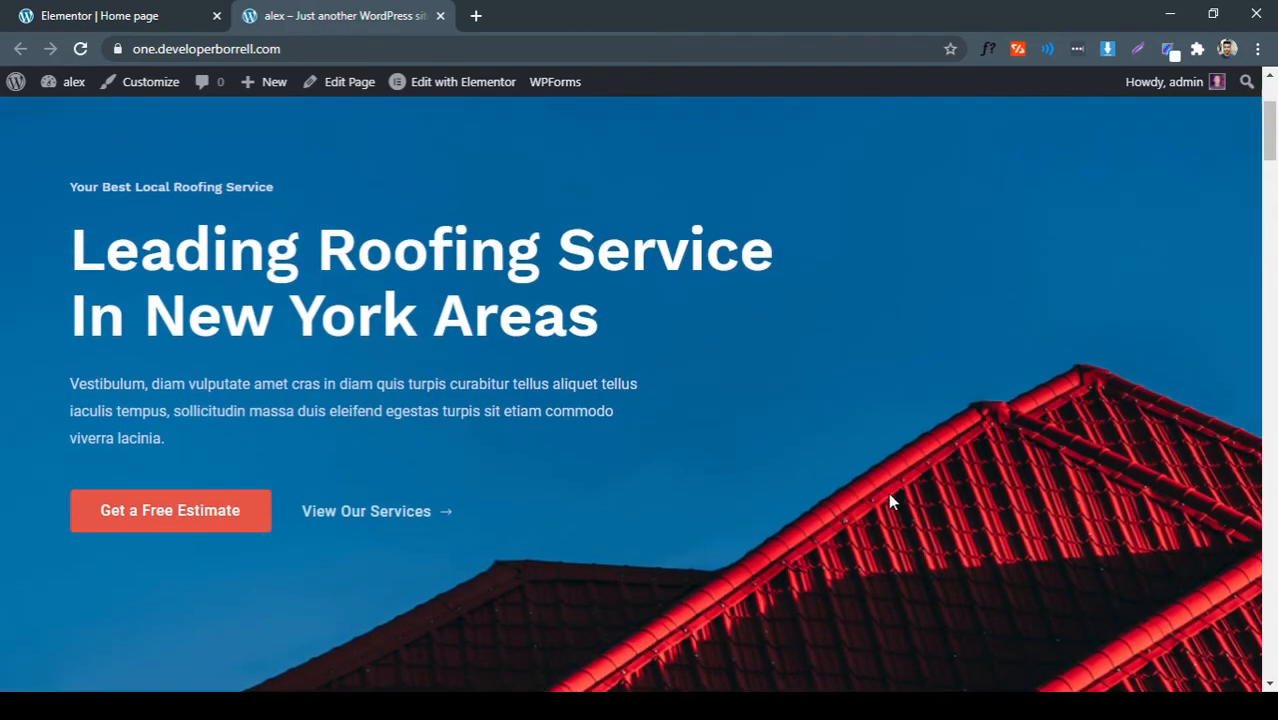
scroll(943, 485, "down", 2)
scroll(1040, 480, "up", 2)
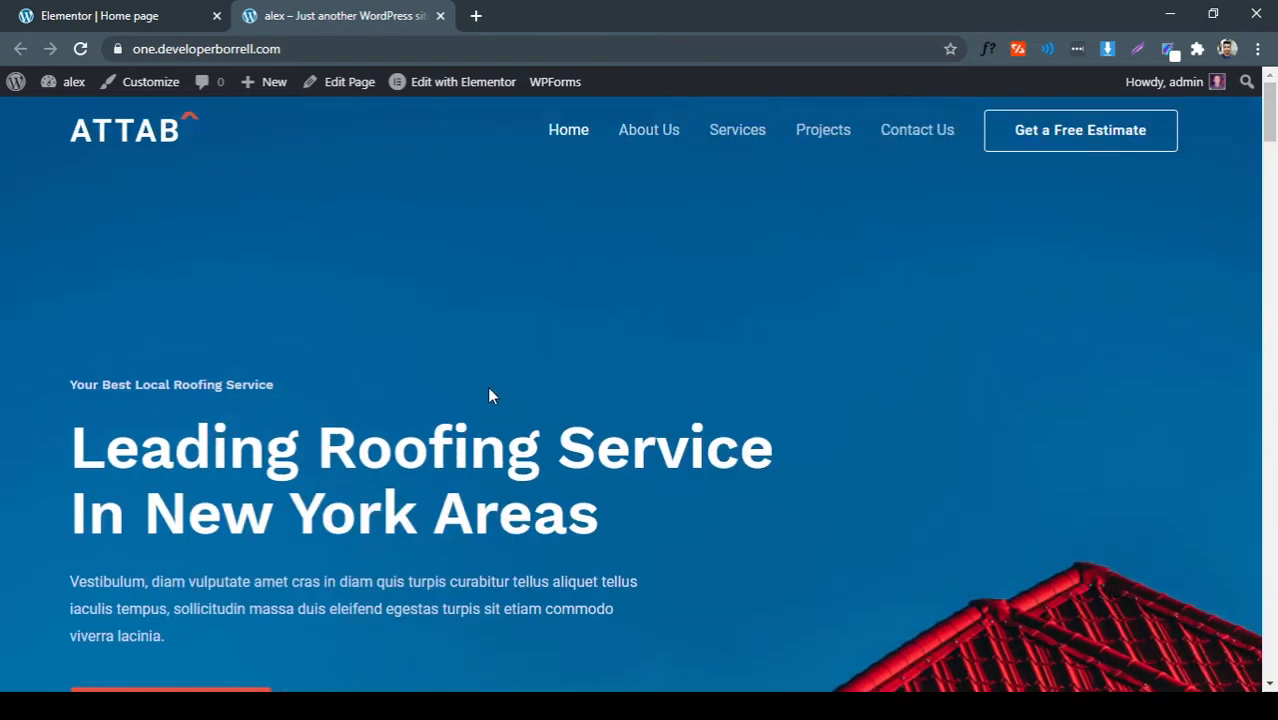
scroll(489, 396, "down", 2)
scroll(864, 411, "up", 2)
scroll(650, 314, "down", 3)
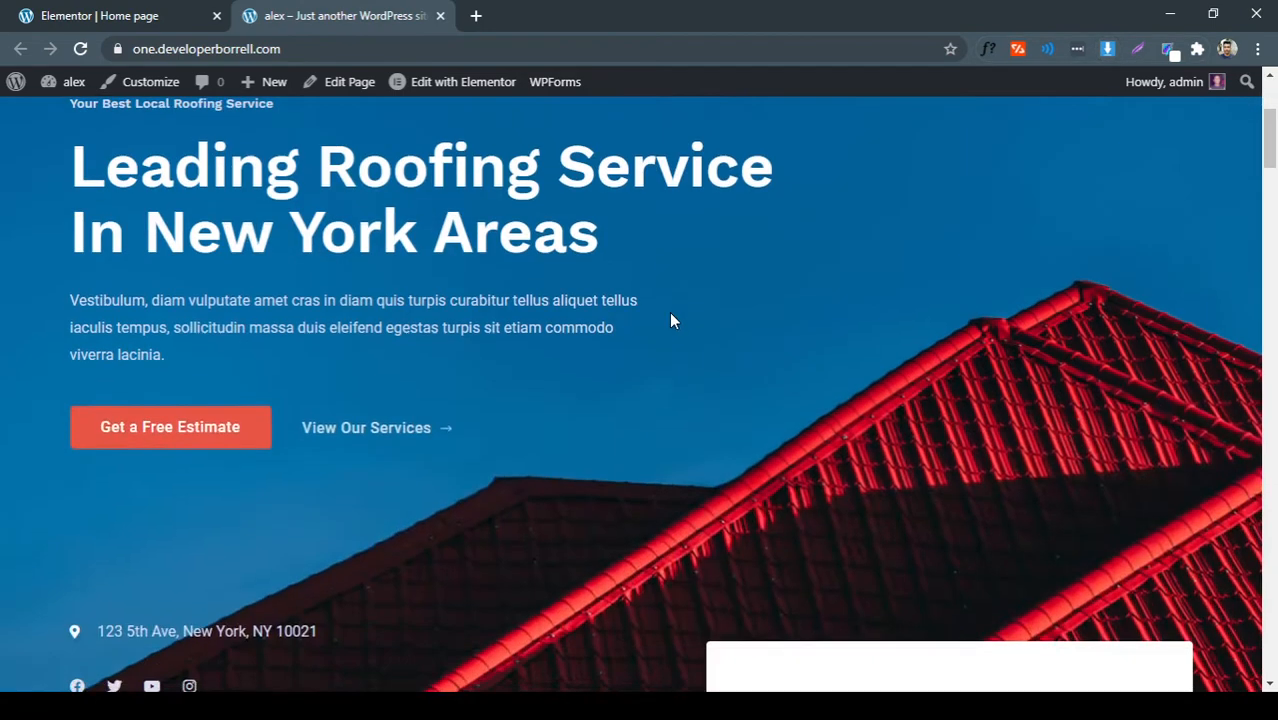
scroll(901, 297, "down", 2)
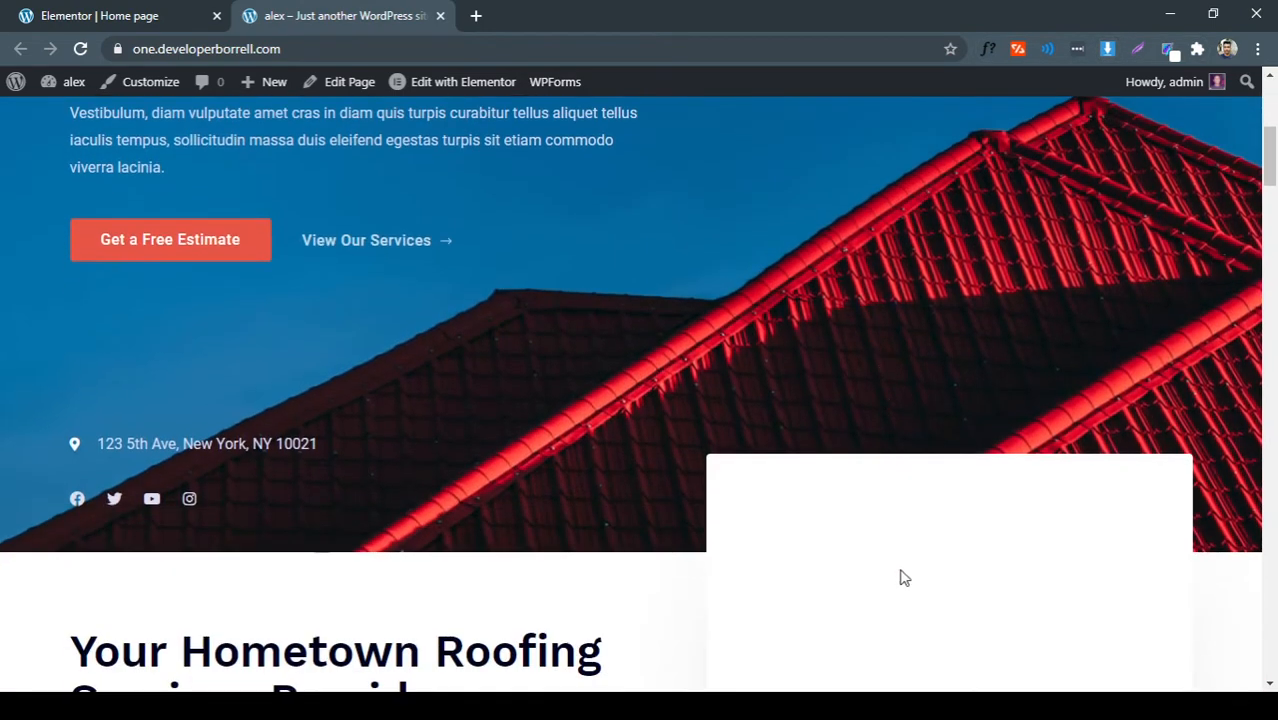
Open the browser's developer tools on the roofing home page and dock them below the page
key("ctrl+shift+i")
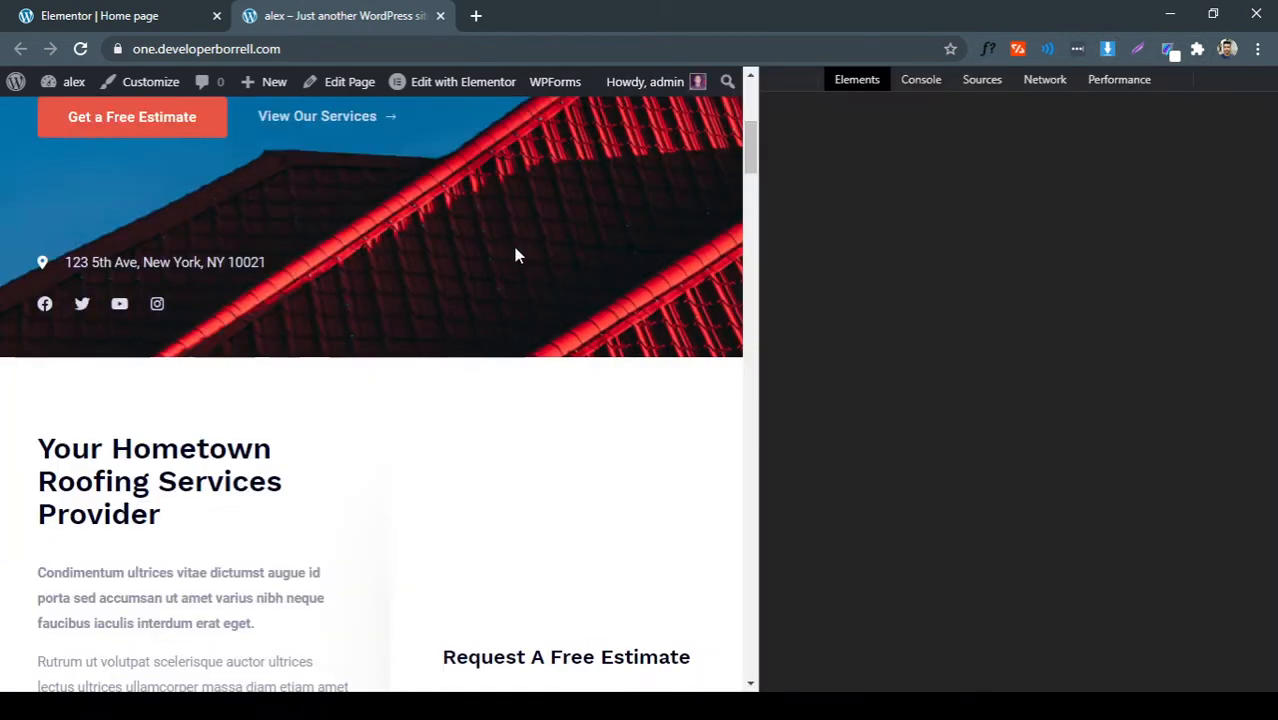
scroll(665, 263, "up", 2)
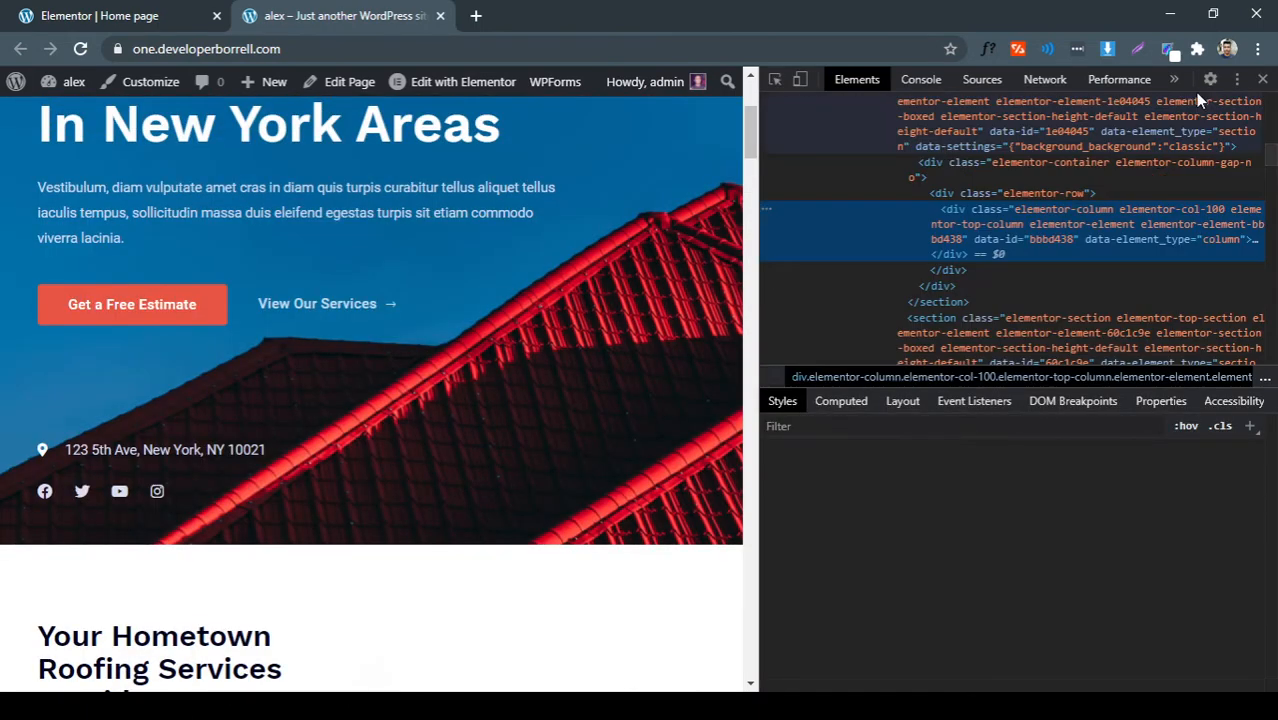
left_click(1236, 80)
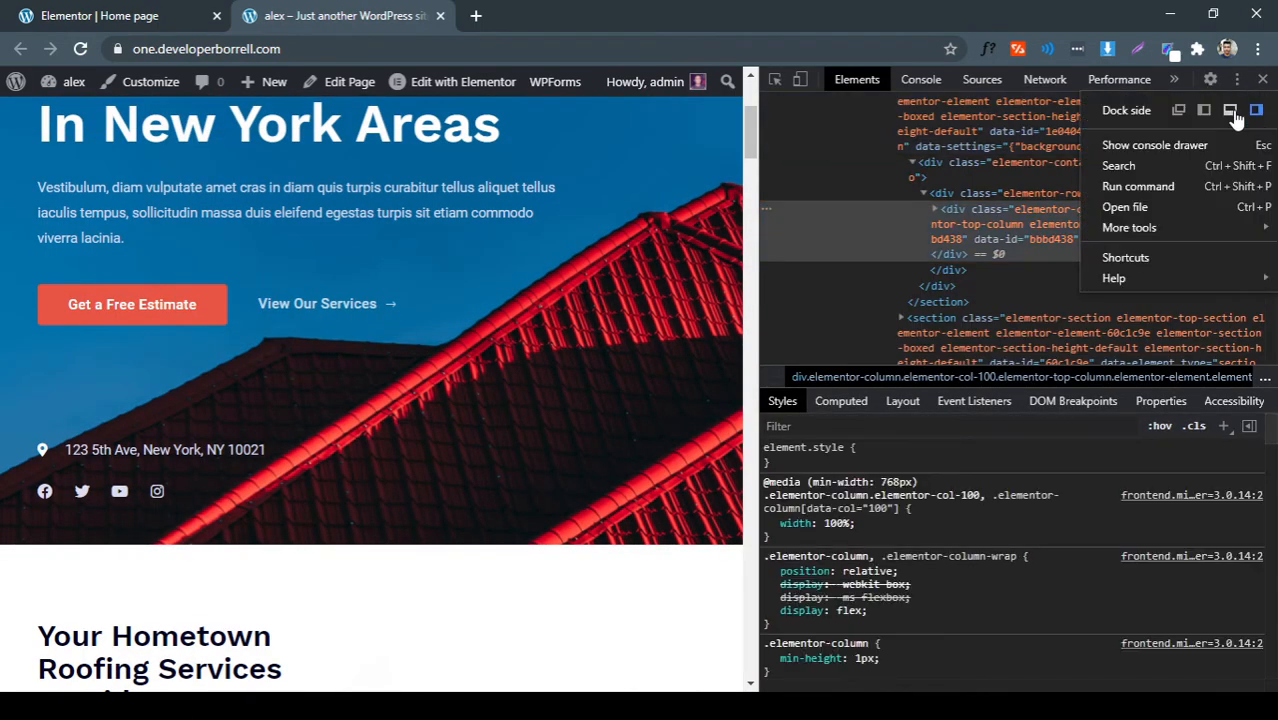
left_click(1232, 110)
Select the hero's outer section element in the page code and examine its background styles
scroll(980, 267, "down", 3)
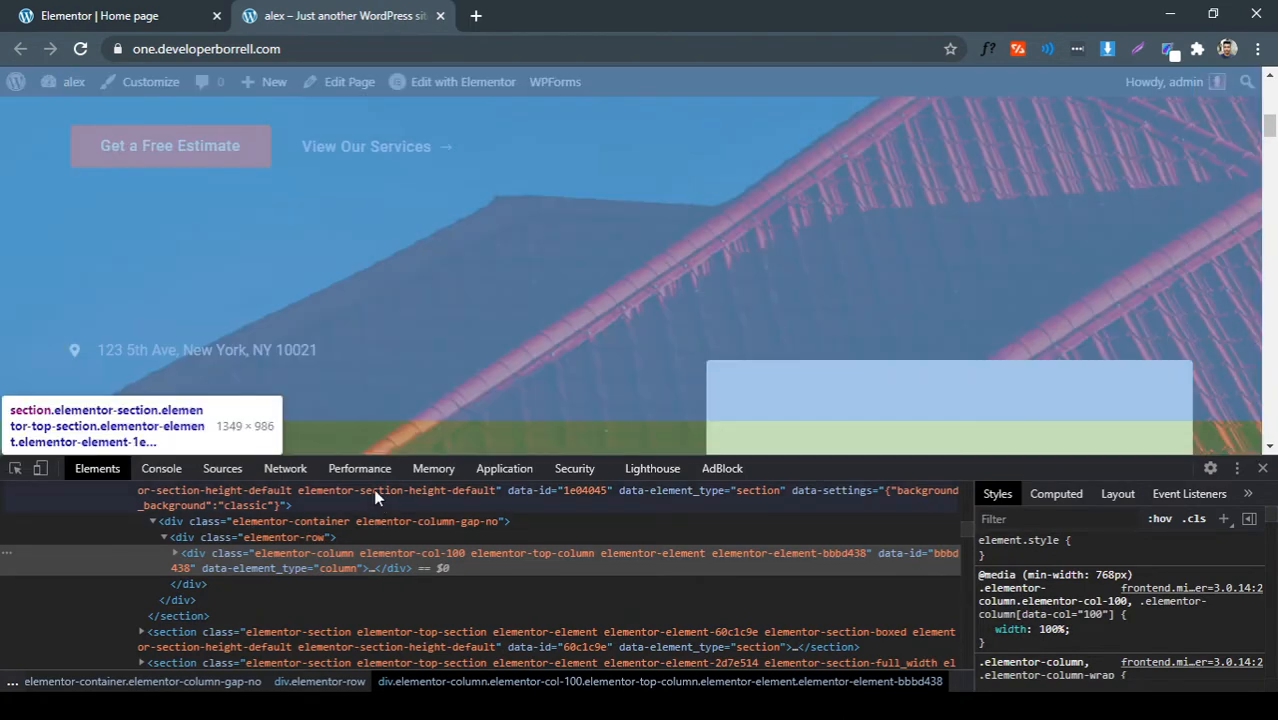
left_click(373, 490)
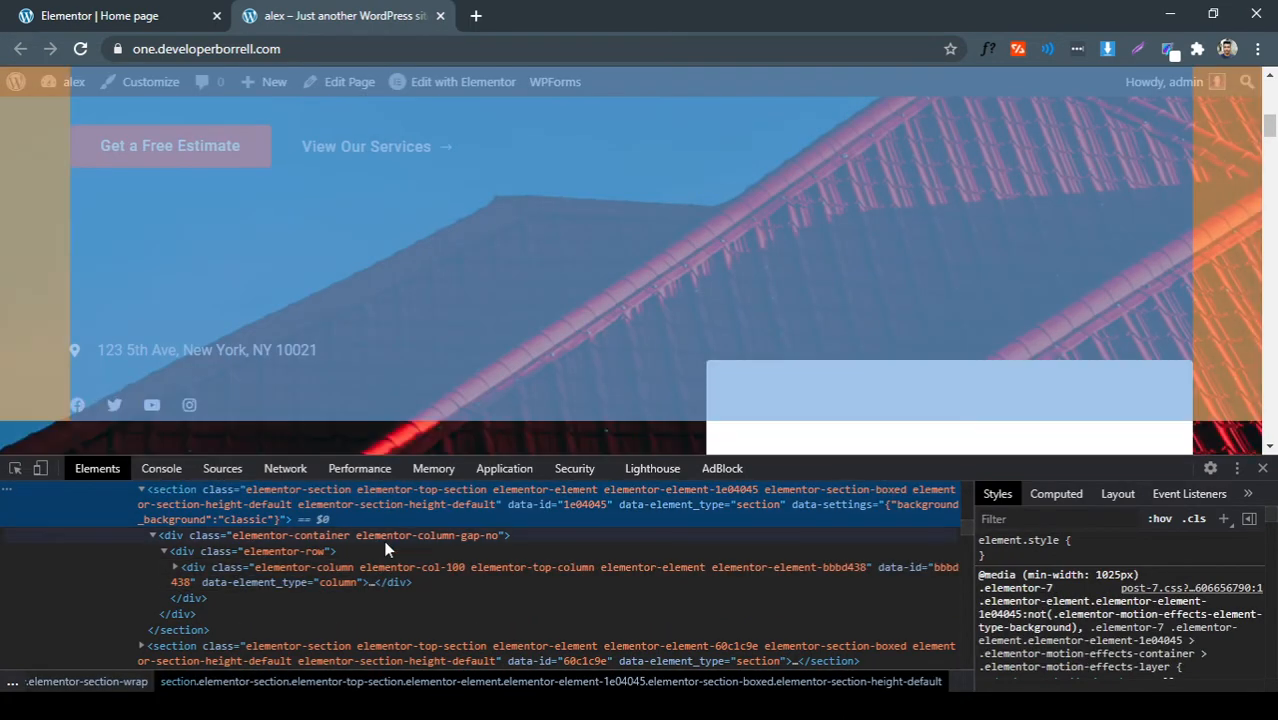
scroll(1115, 604, "down", 5)
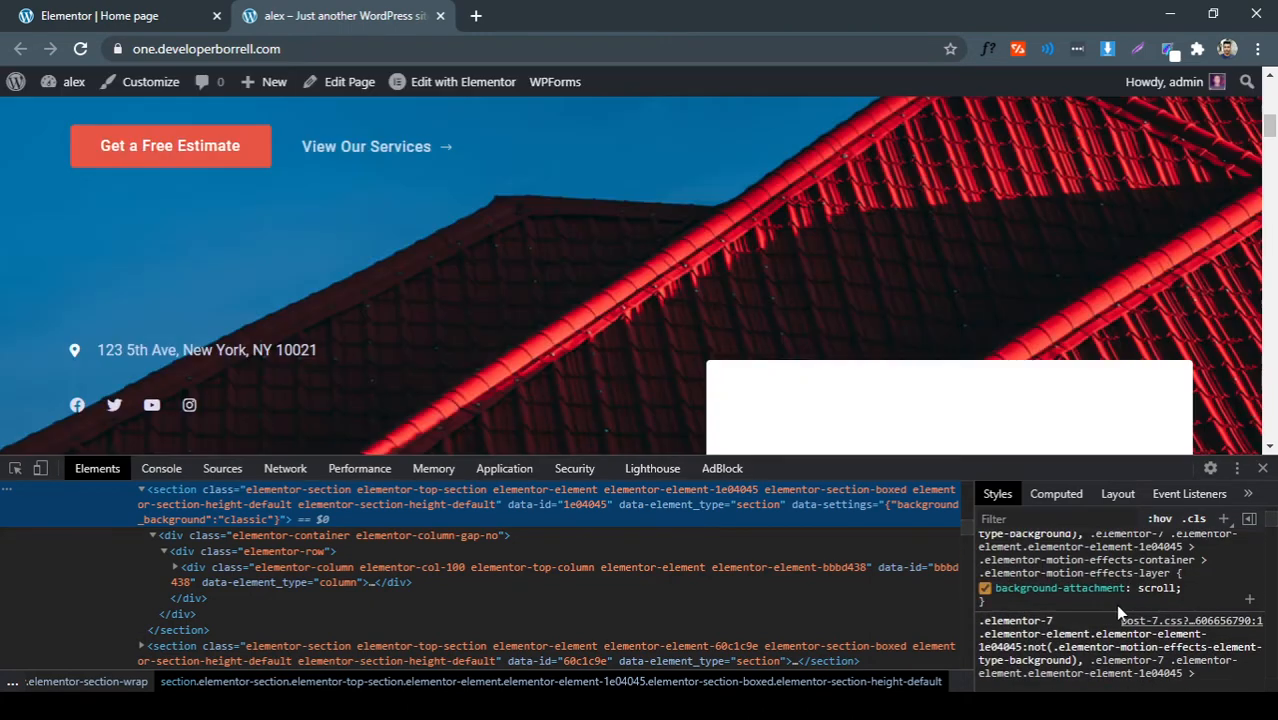
scroll(1127, 614, "up", 3)
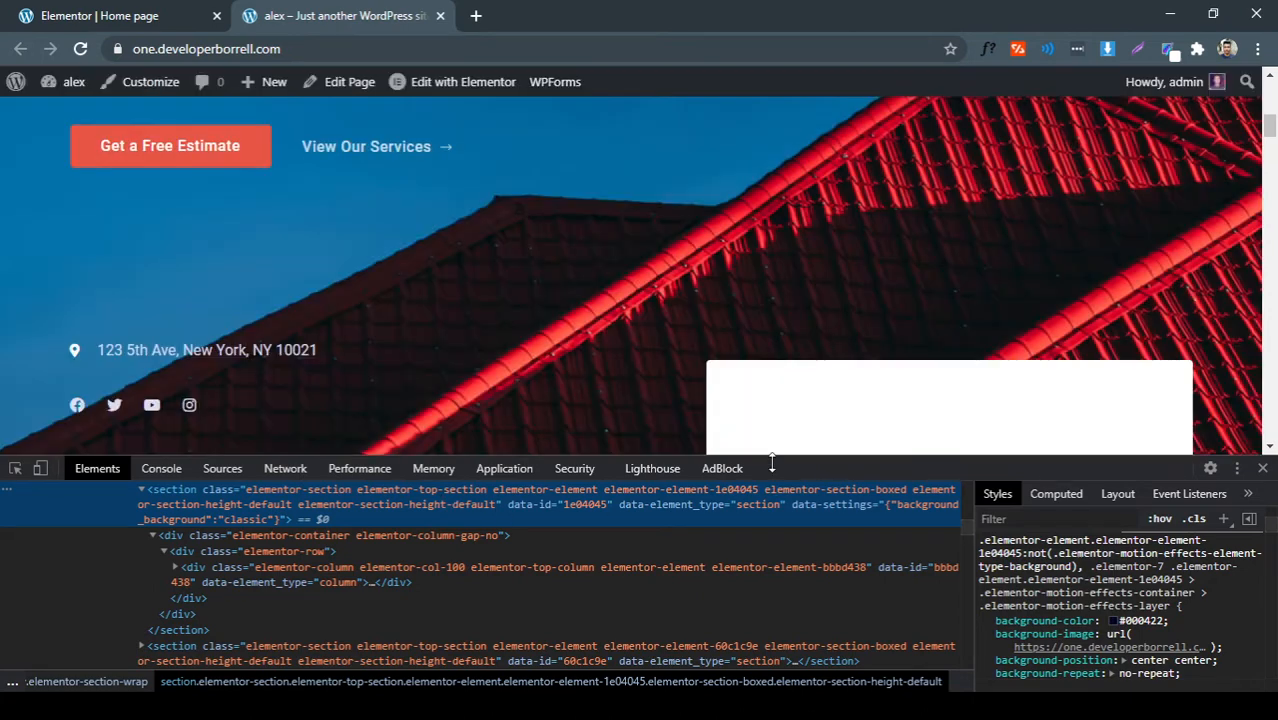
left_click_drag(773, 465, 788, 488)
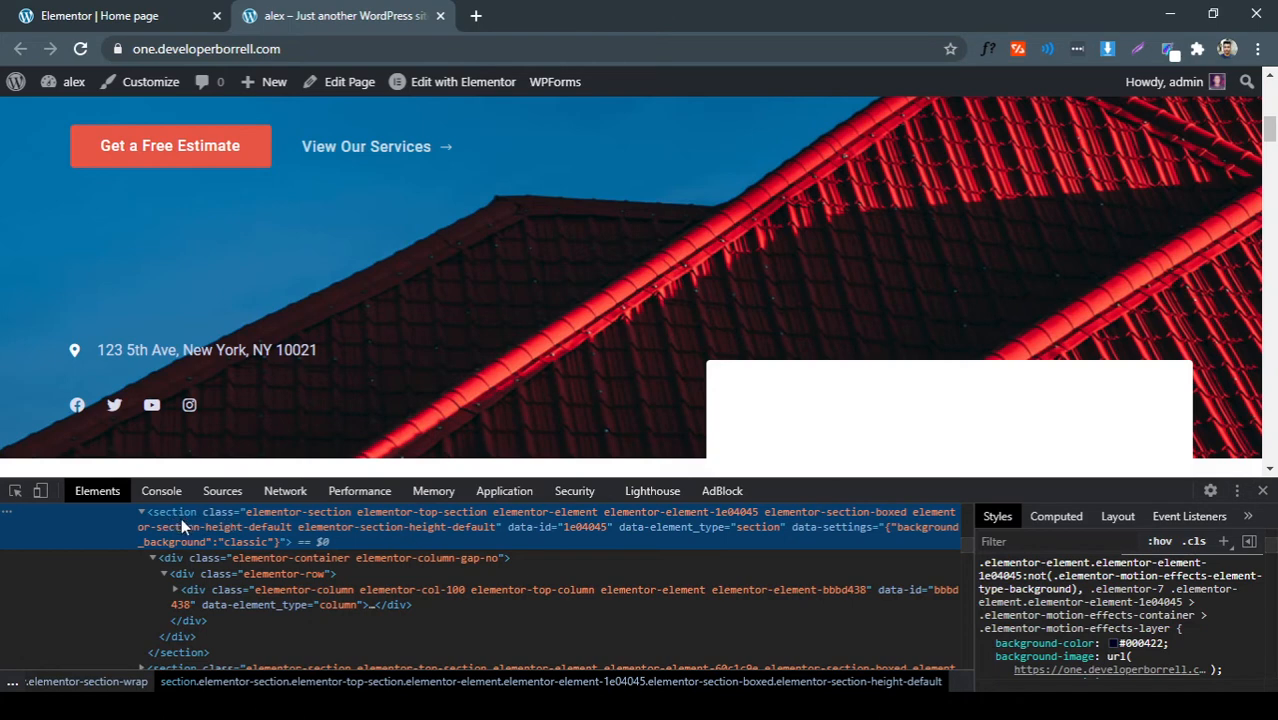
left_click(14, 494)
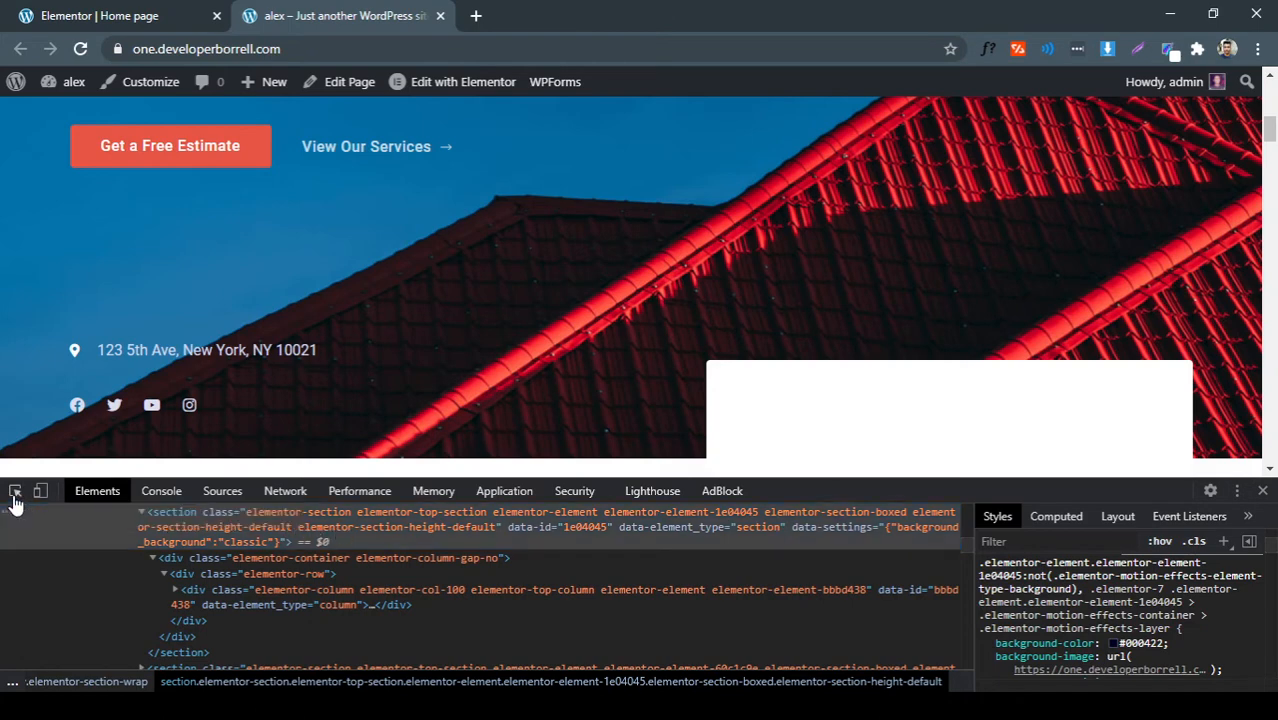
left_click(216, 523)
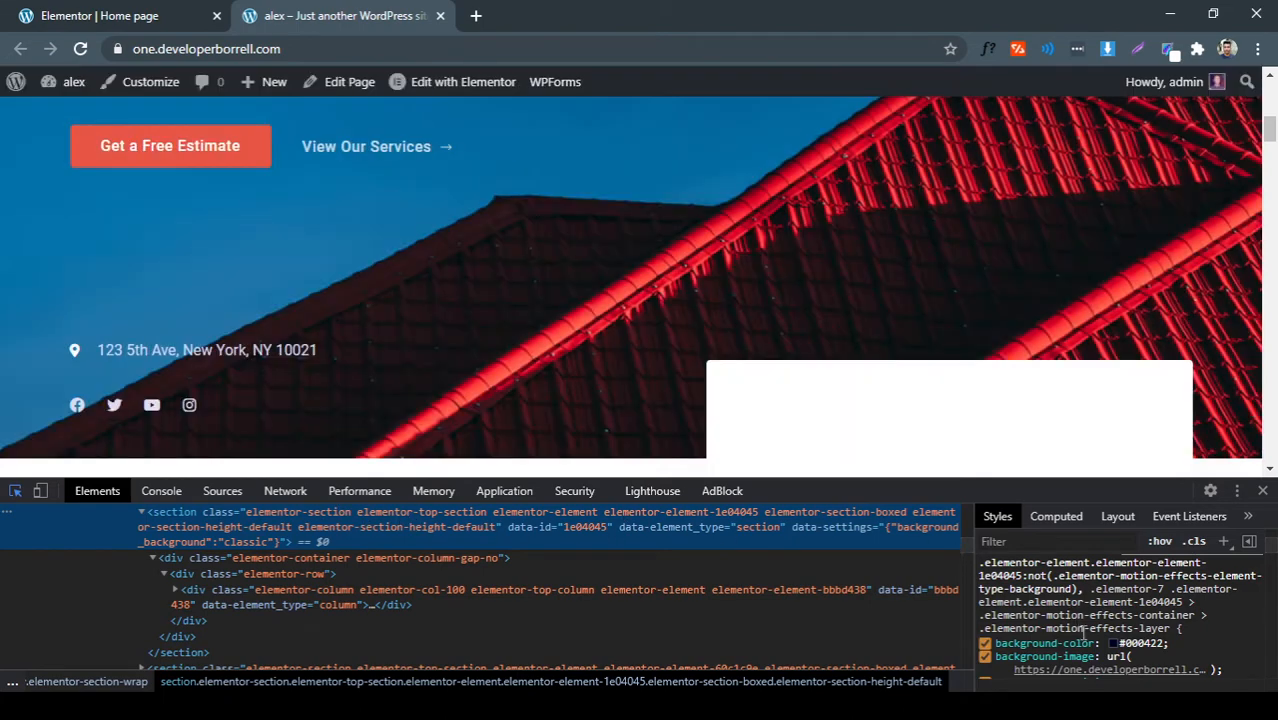
Open the hero's background image in its own tab, download roofing-service-hero-bg-1.jpg, and close the image and the developer tools
mouse_move(1082, 673)
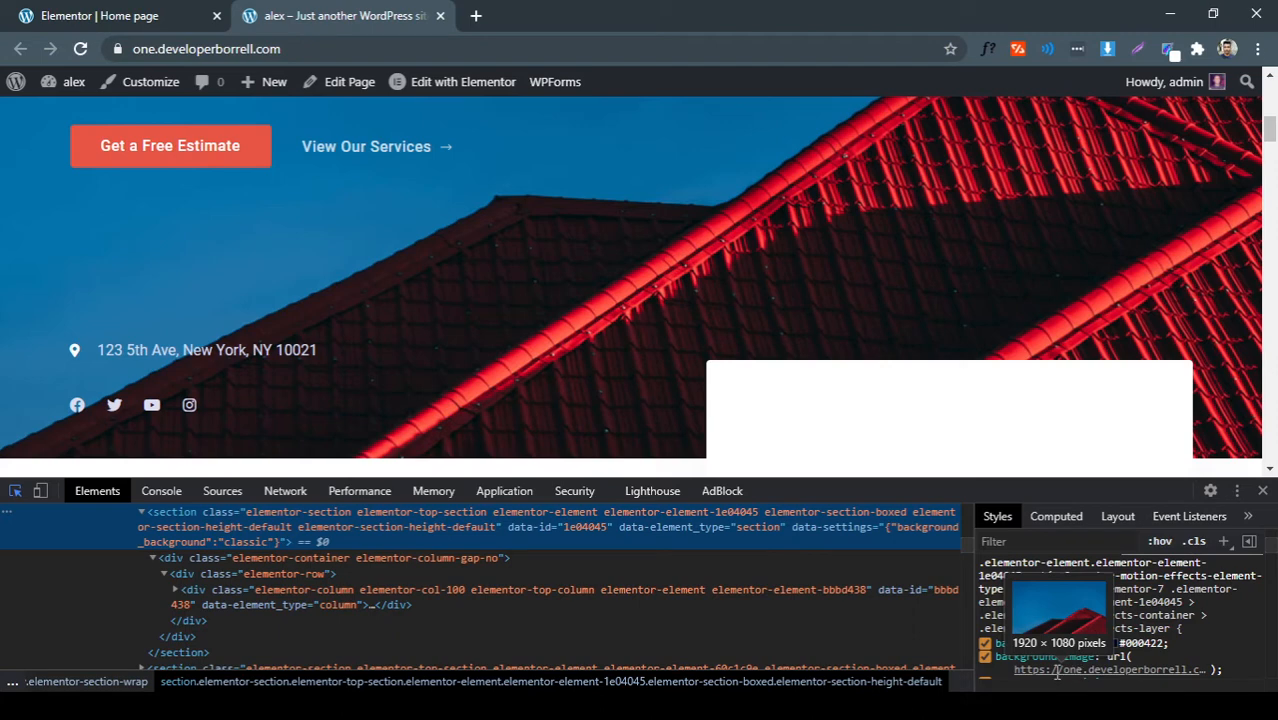
left_click(1057, 671)
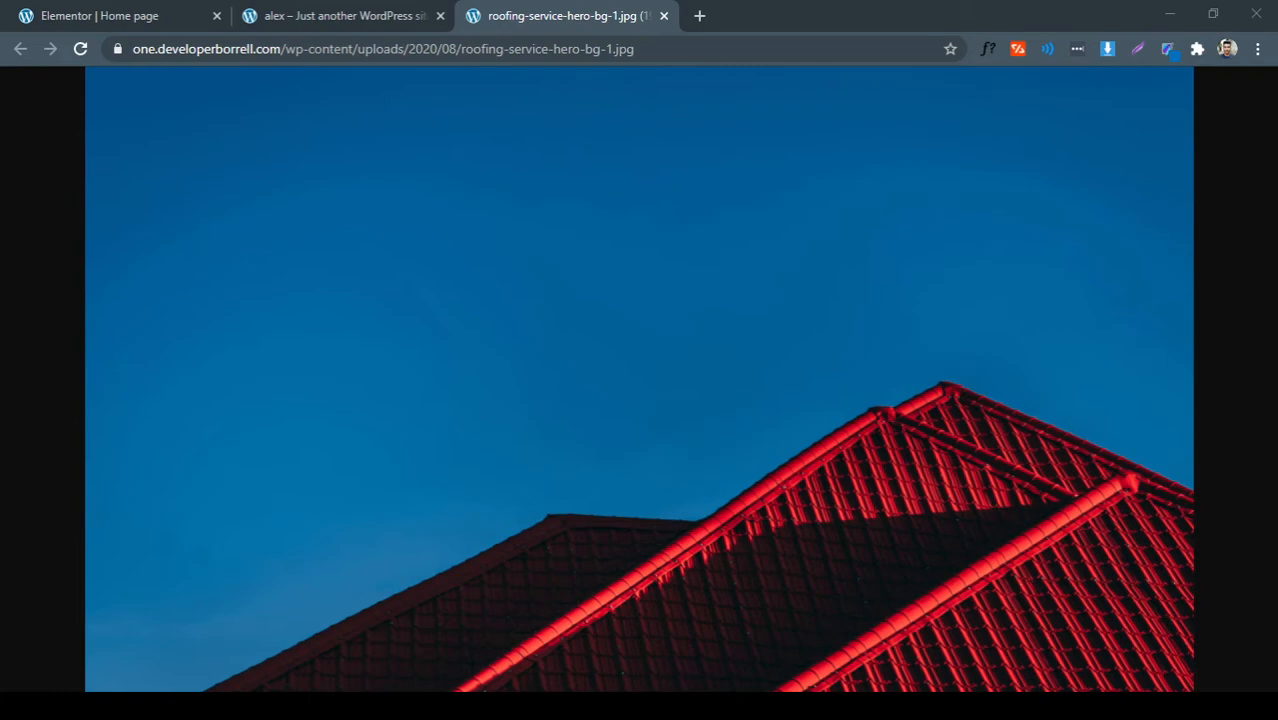
left_click(638, 420)
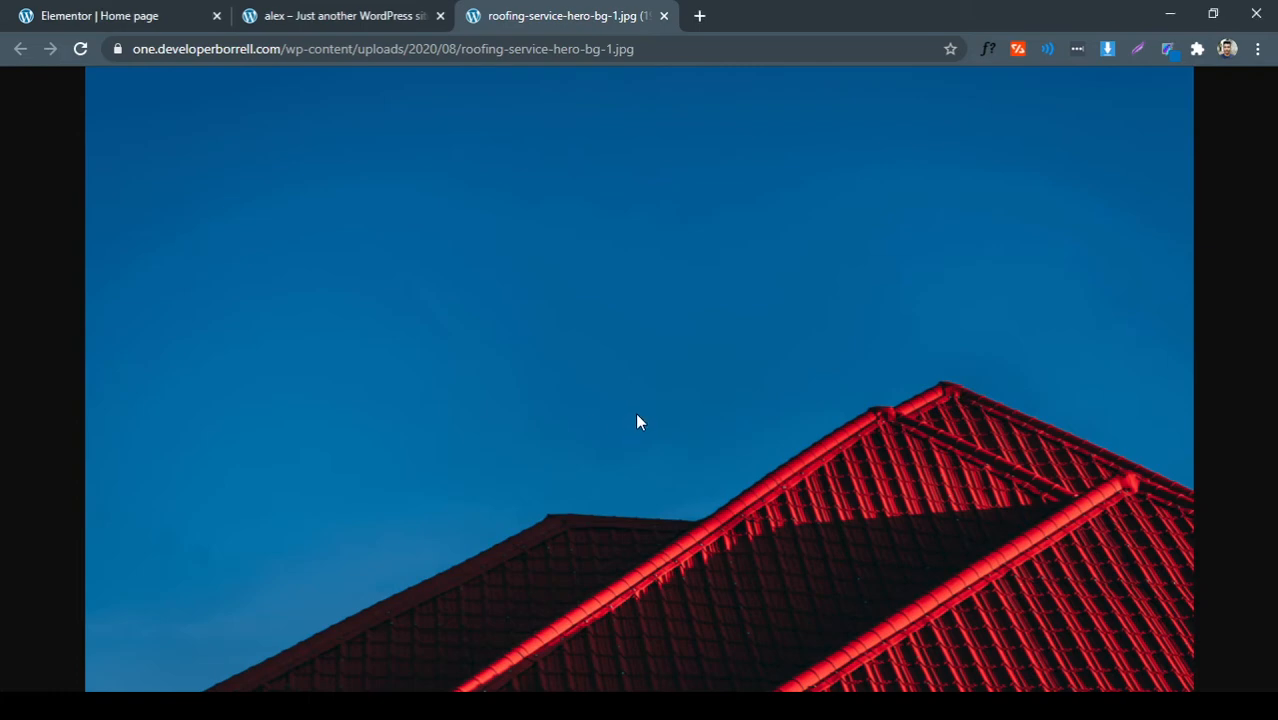
left_click(663, 16)
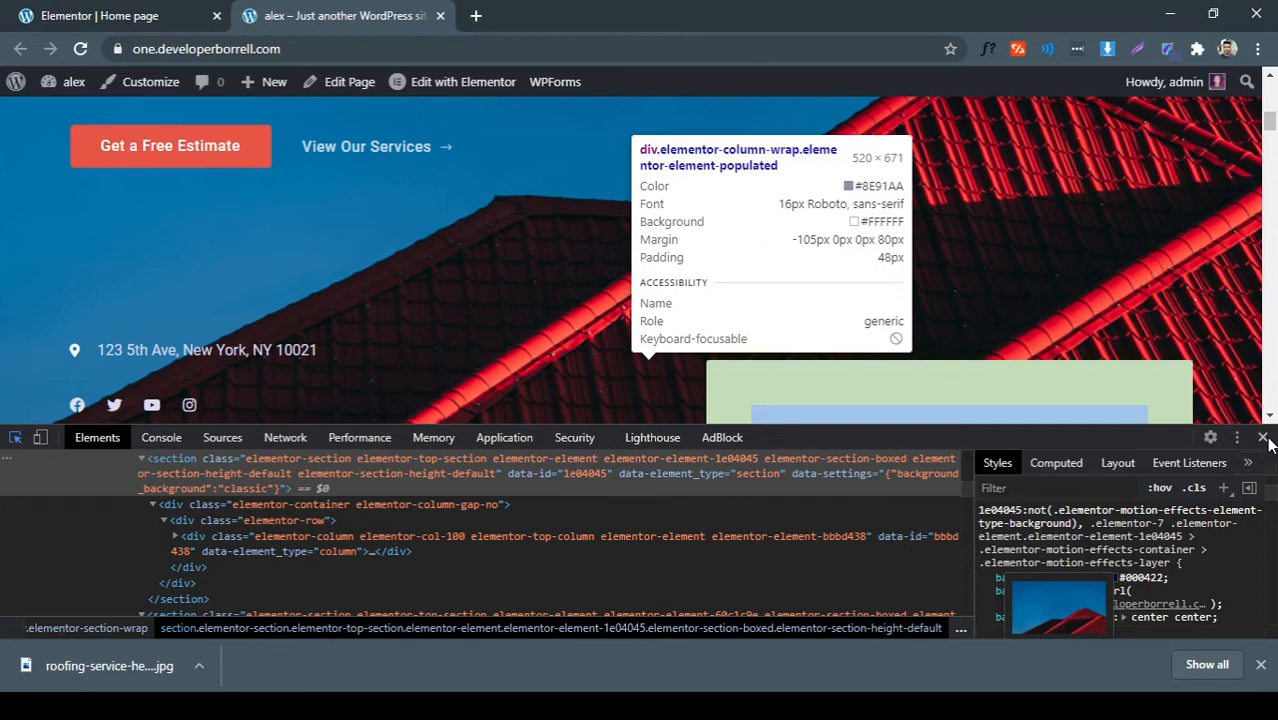
left_click(1264, 438)
Reopen the developer tools, pick the hero section on the page and find its background-image rule in the styles
scroll(560, 290, "down", 2)
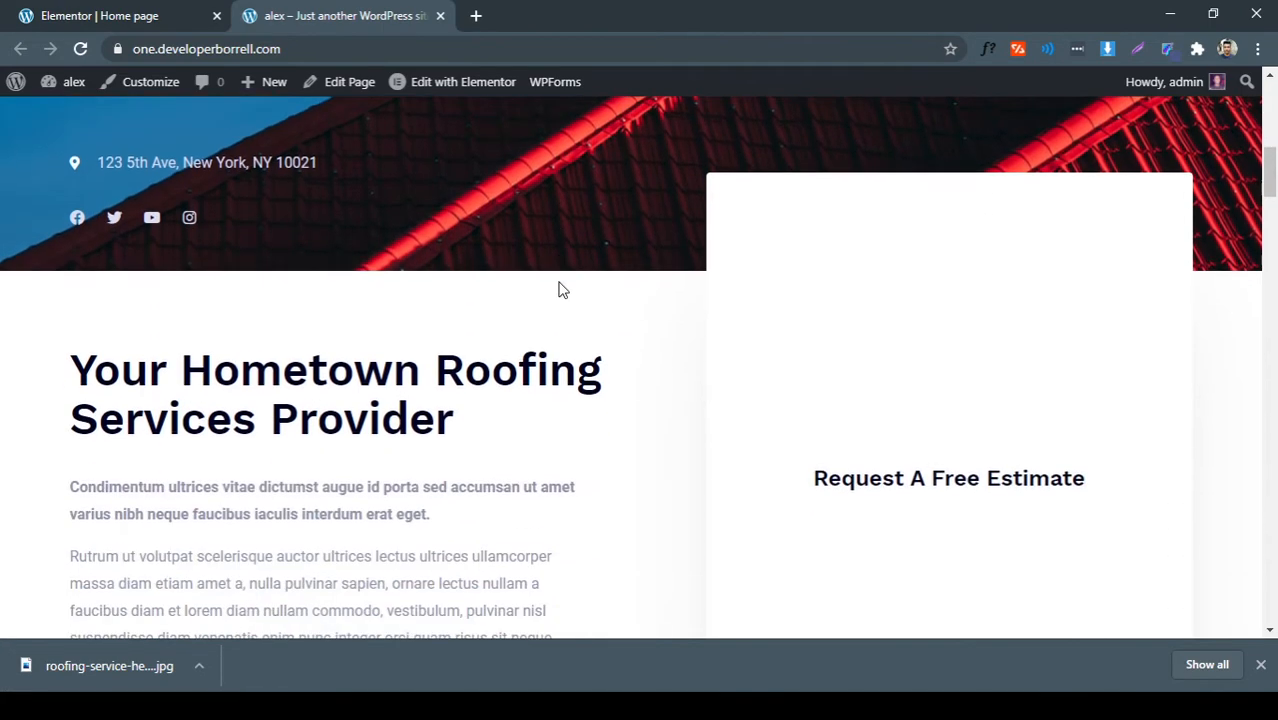
scroll(560, 290, "up", 4)
scroll(558, 285, "down", 3)
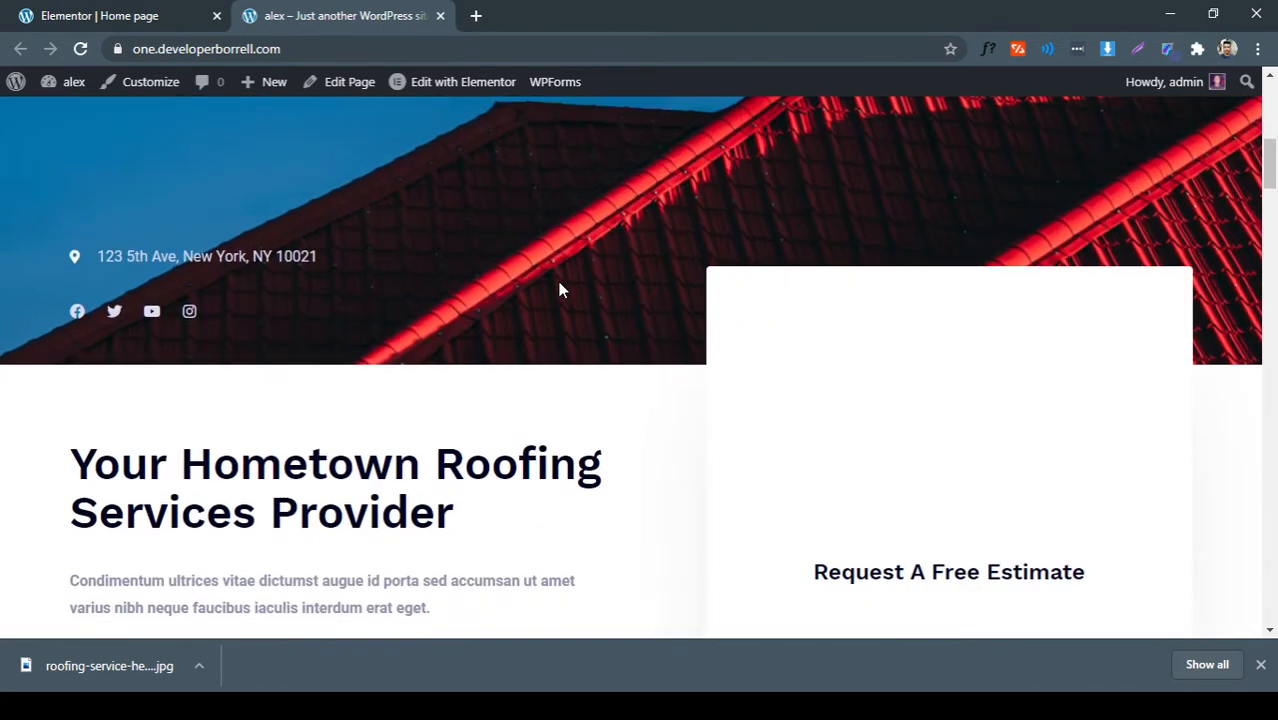
scroll(656, 290, "up", 2)
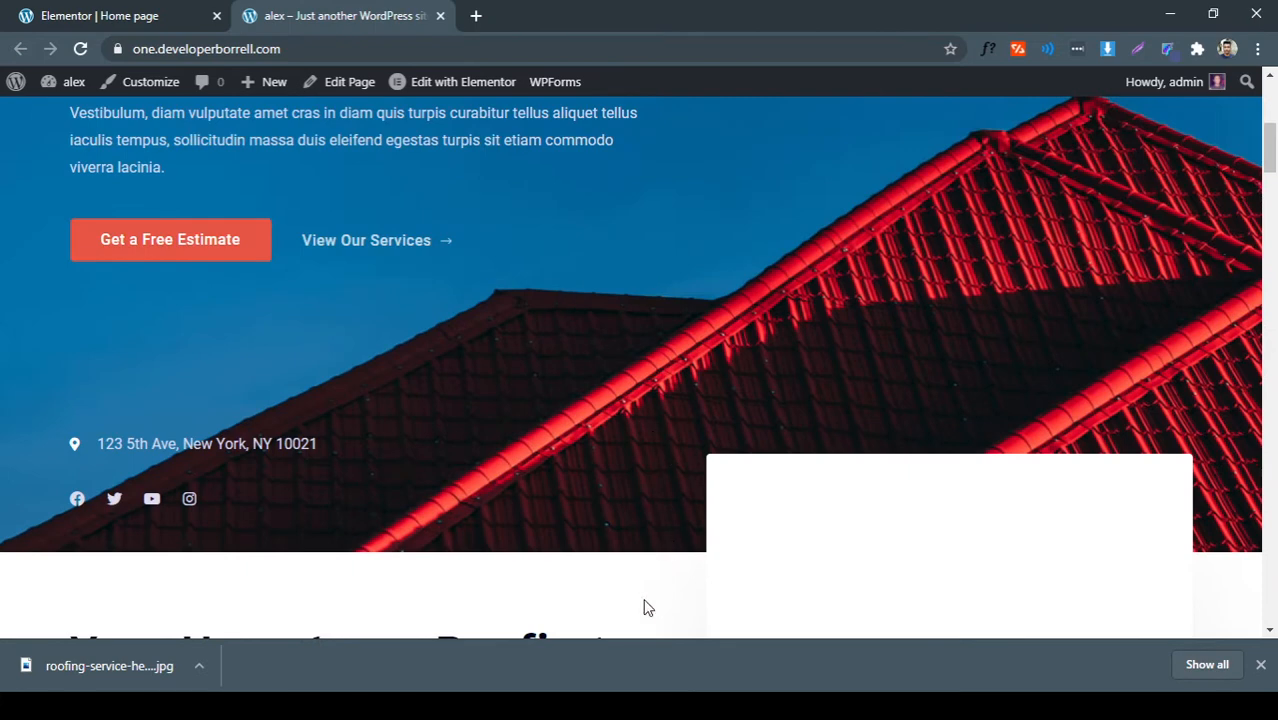
key("ctrl+shift+i")
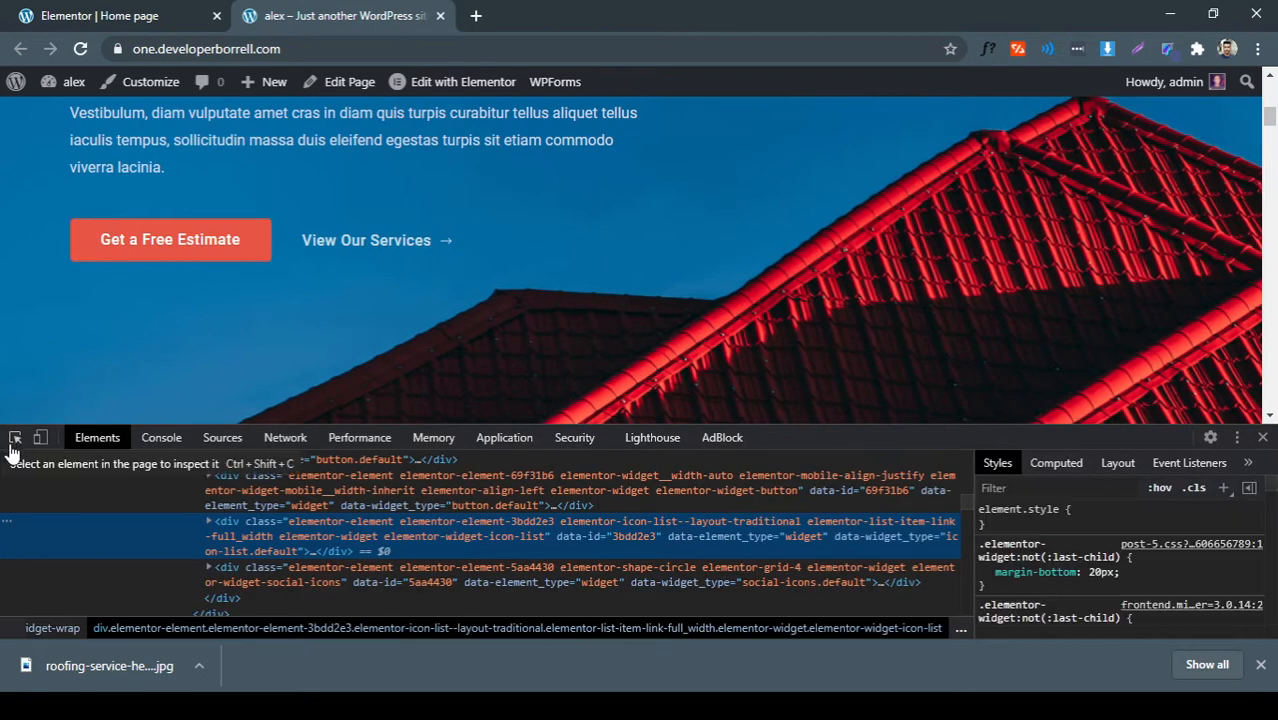
left_click(14, 439)
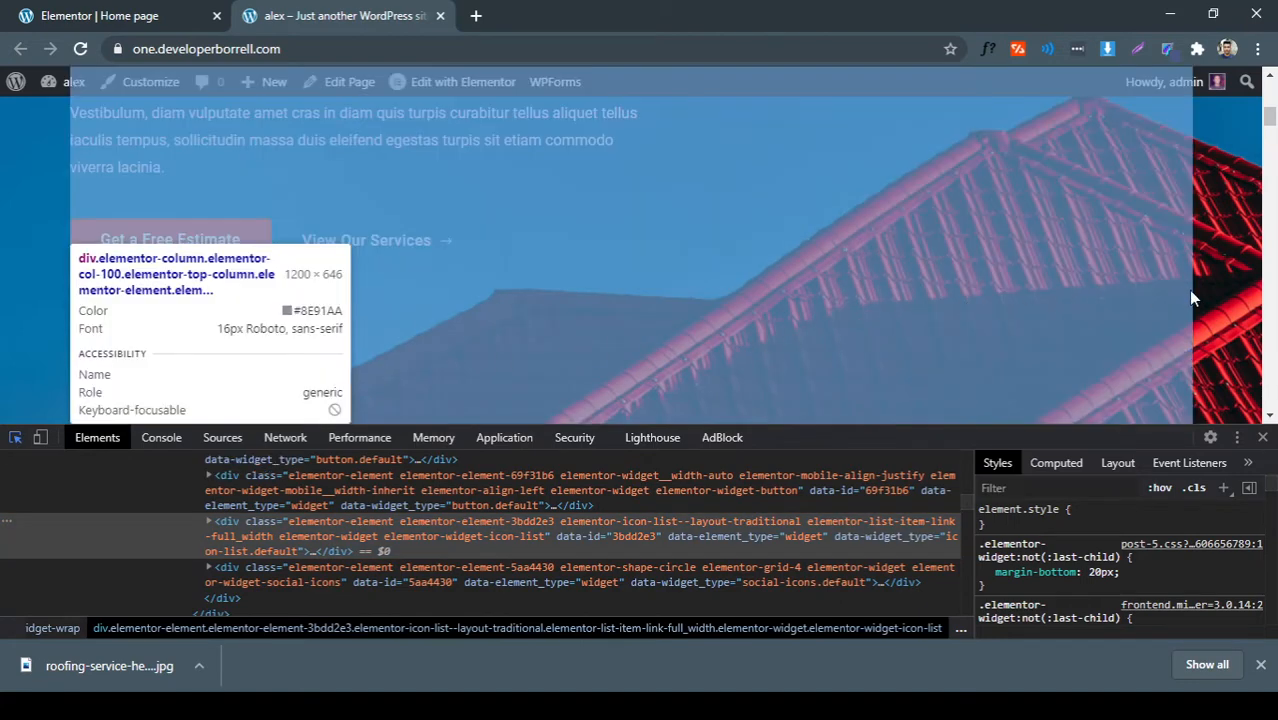
left_click(1215, 292)
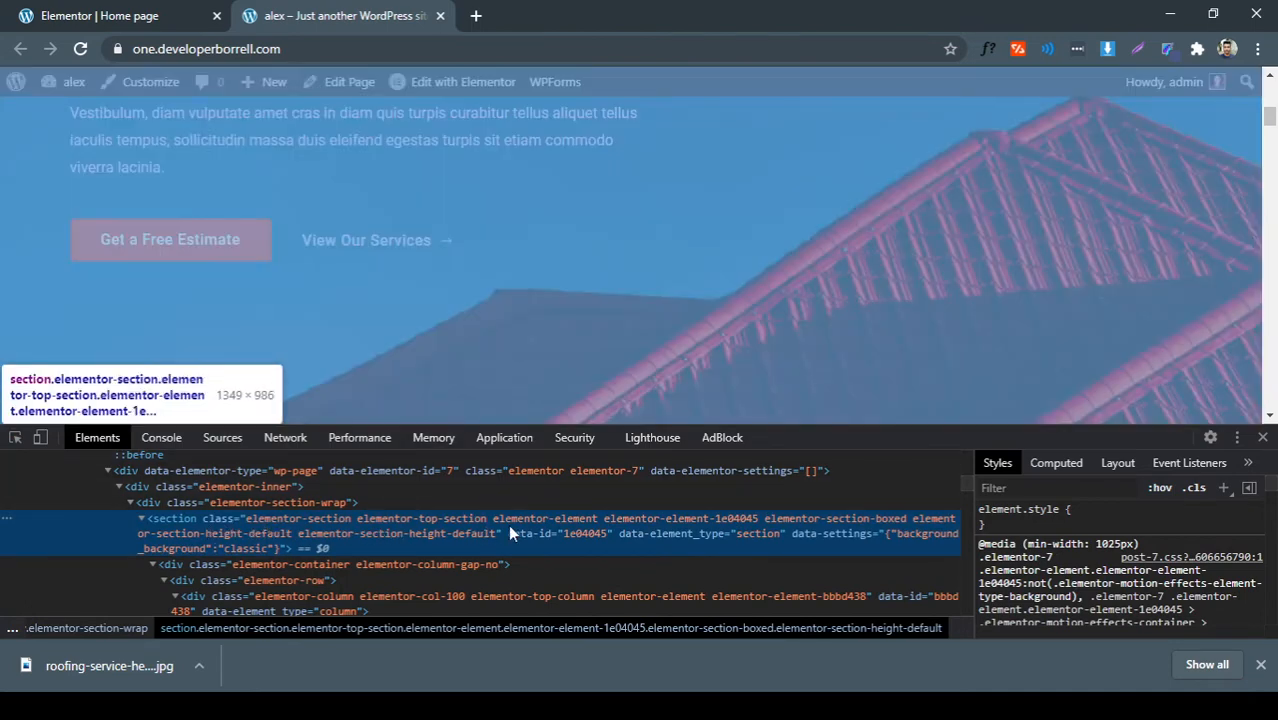
scroll(1137, 556, "down", 2)
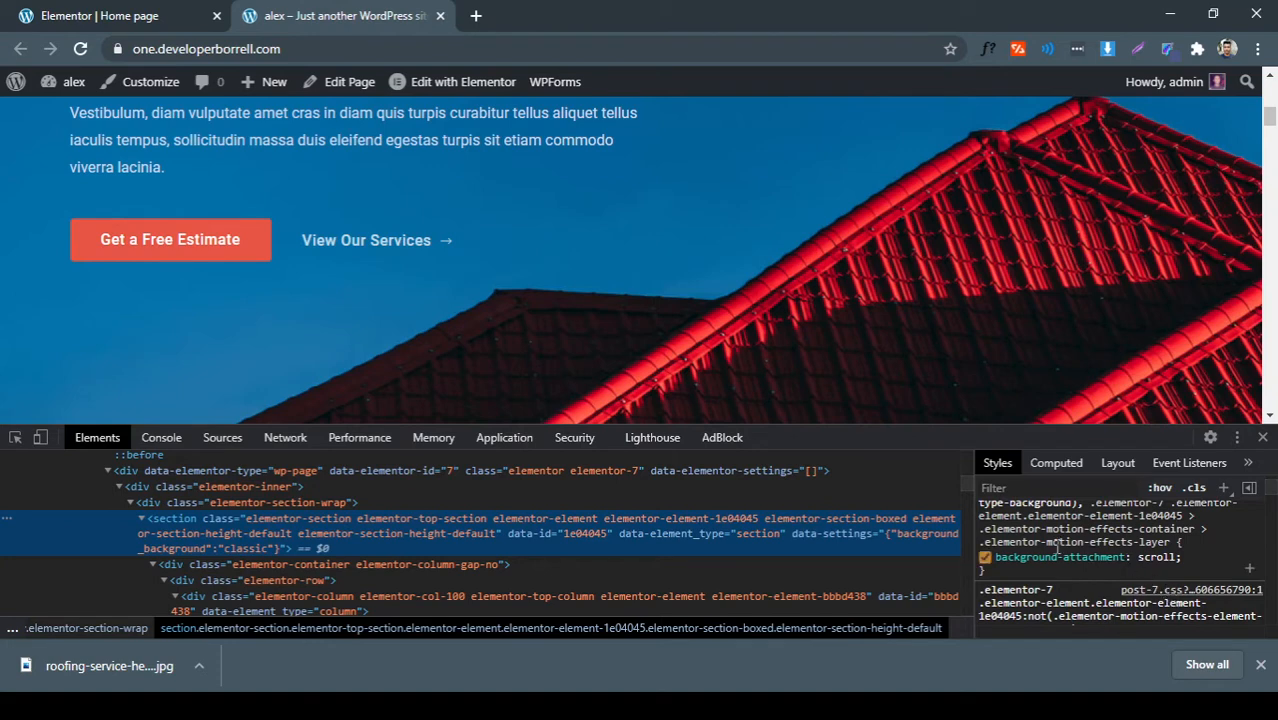
scroll(1125, 546, "down", 1)
scroll(1125, 546, "down", 2)
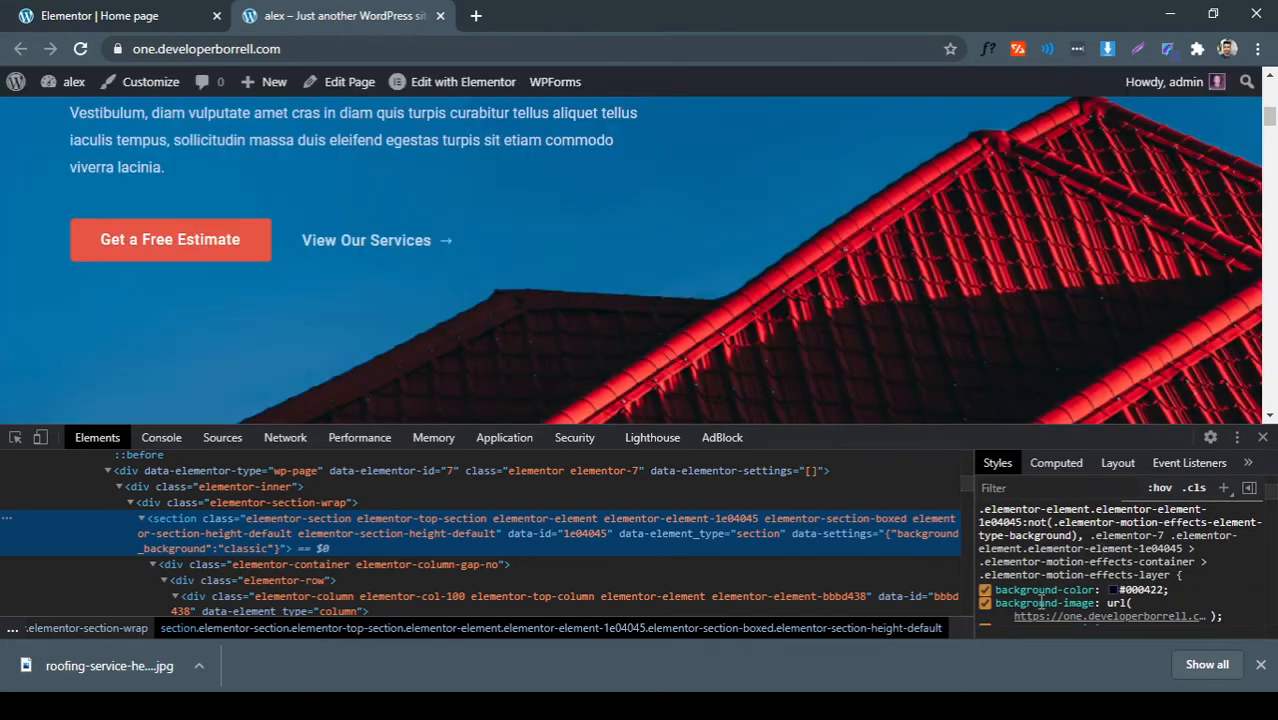
View the hero's background image from its style link once more, and close the image and the developer tools
mouse_move(1115, 615)
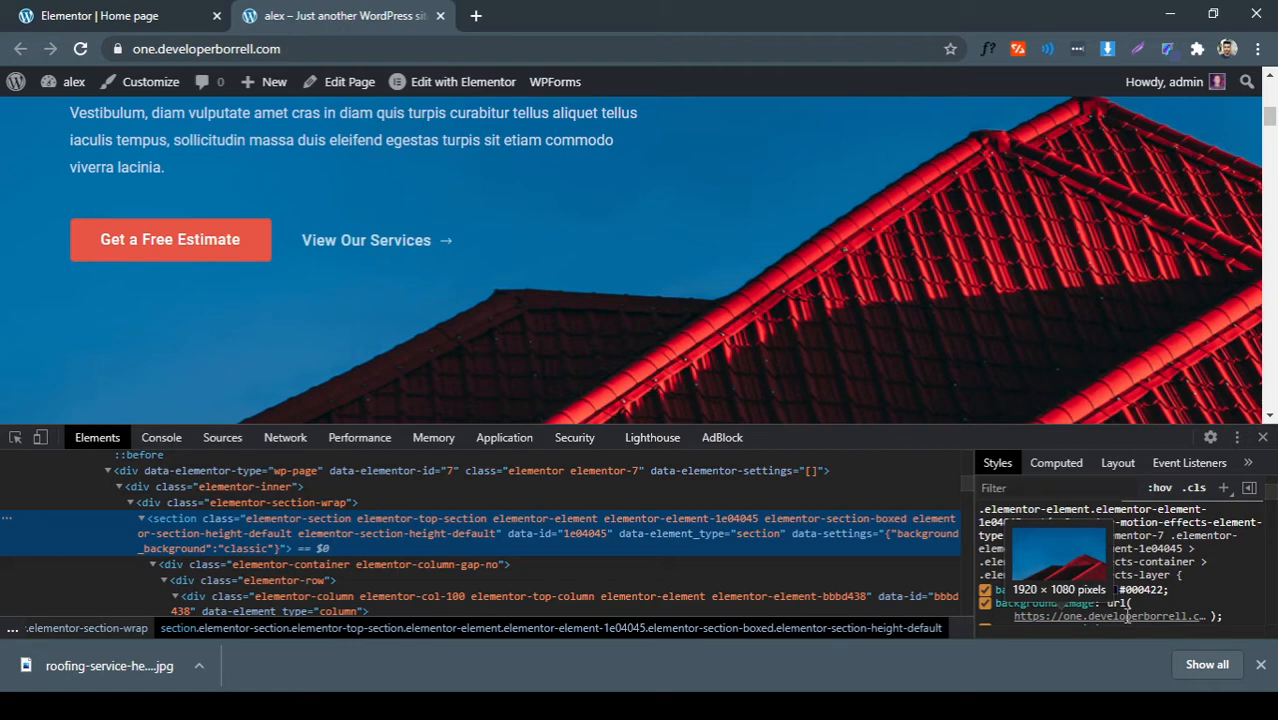
left_click(1128, 620)
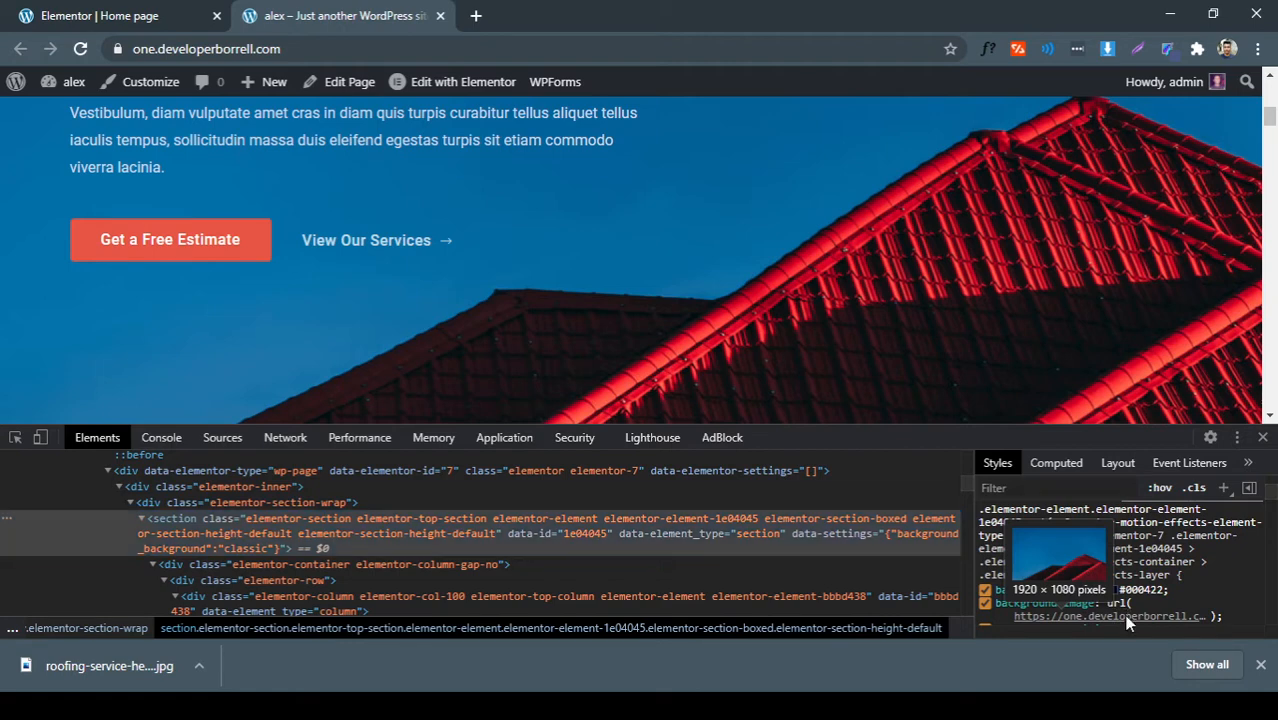
left_click(1155, 568)
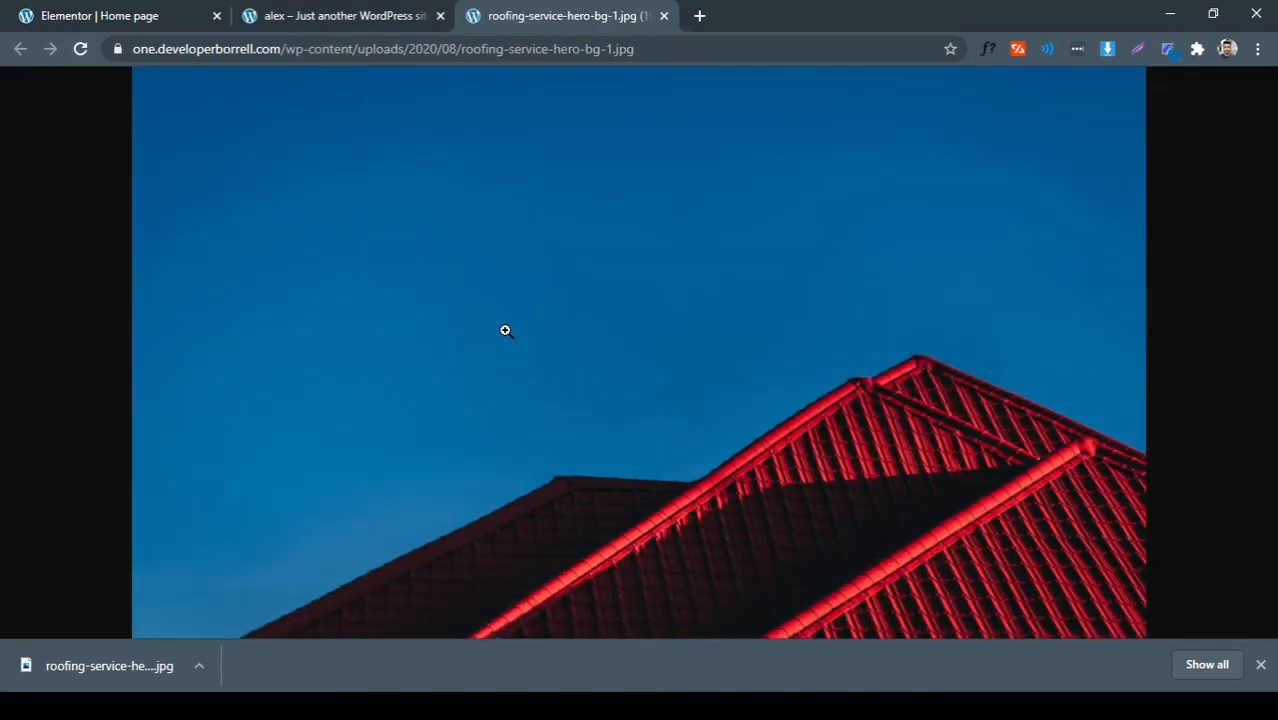
left_click(664, 16)
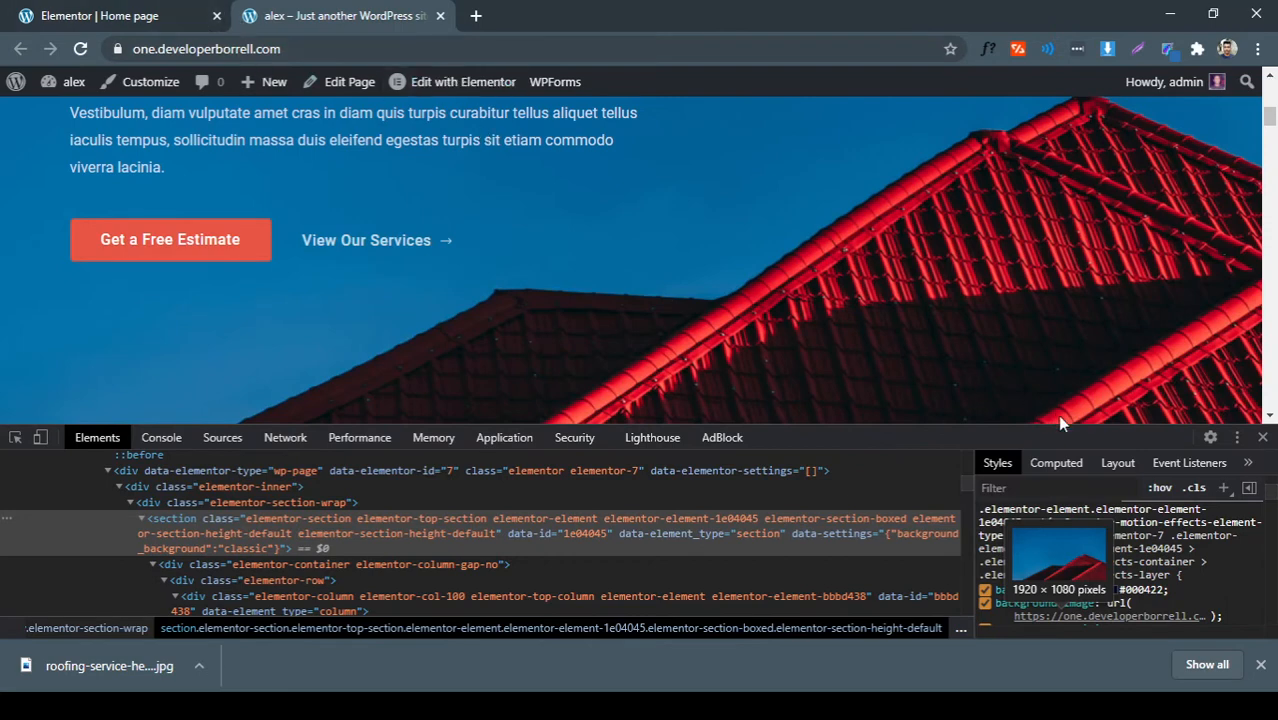
left_click(1262, 437)
Add a single-column section to the blank Home page in Elementor and set its height to Min Height
scroll(392, 432, "up", 5)
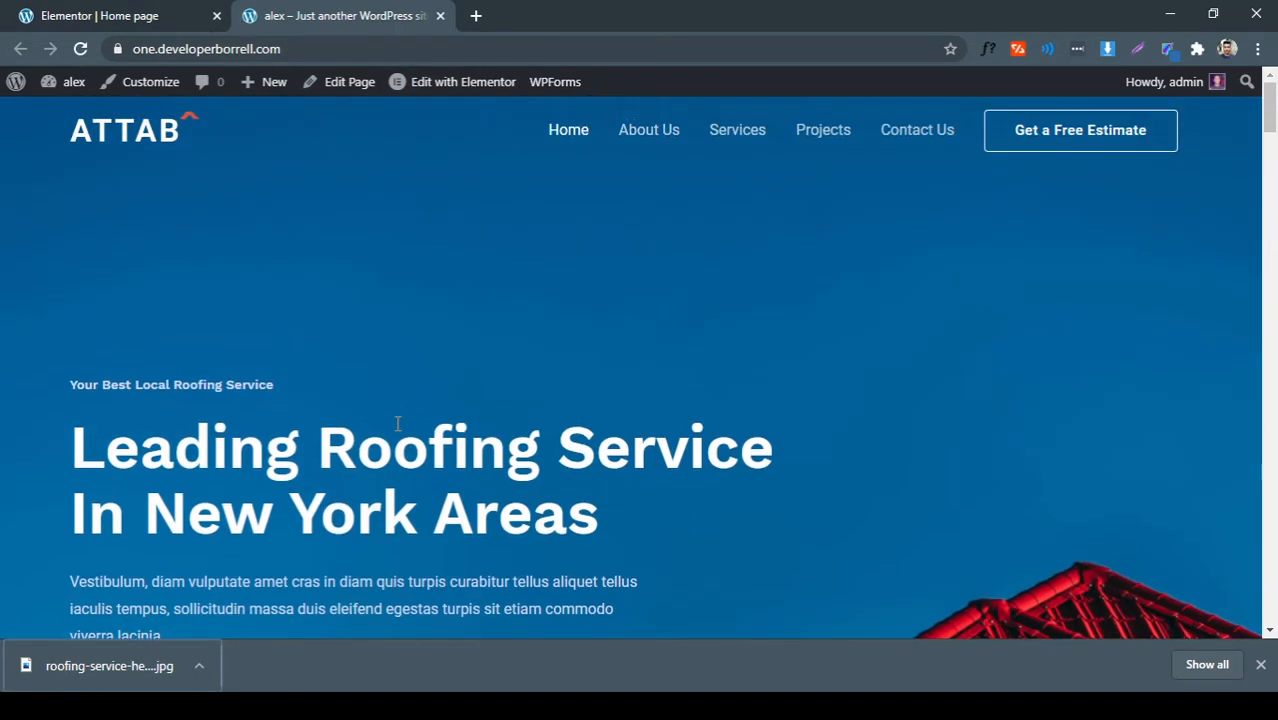
scroll(640, 370, "down", 1)
left_click(105, 15)
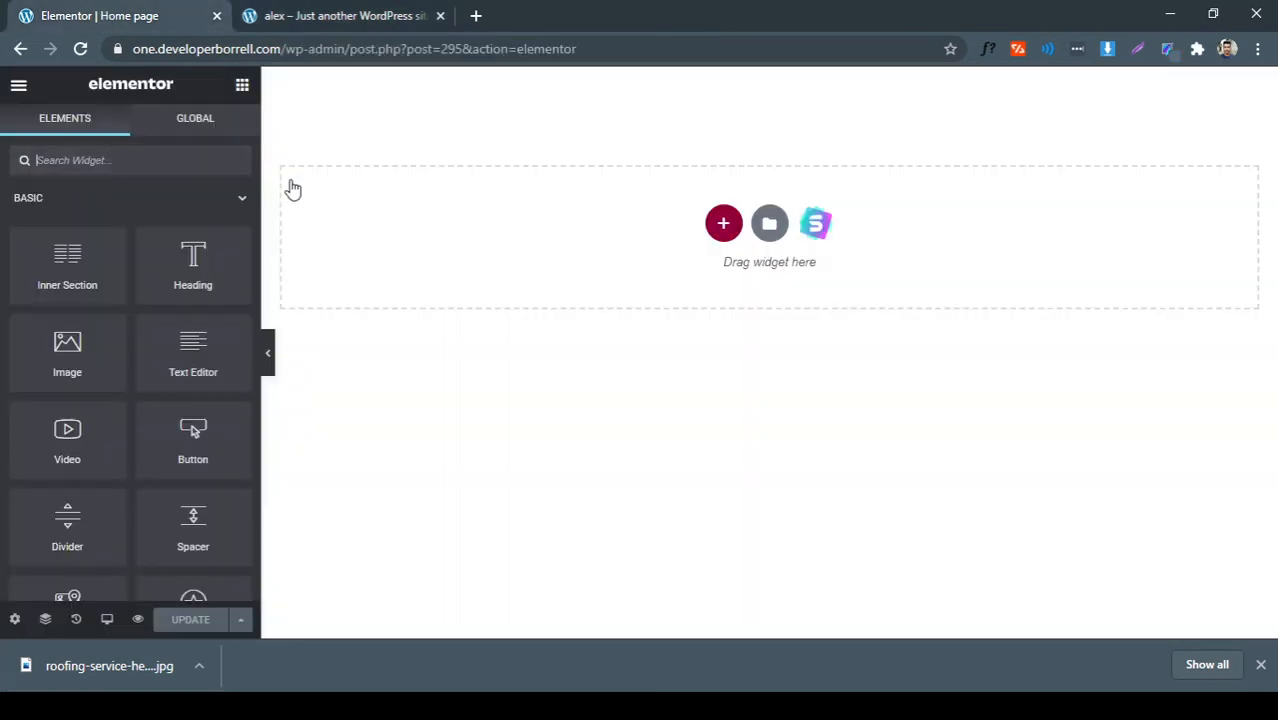
left_click(720, 225)
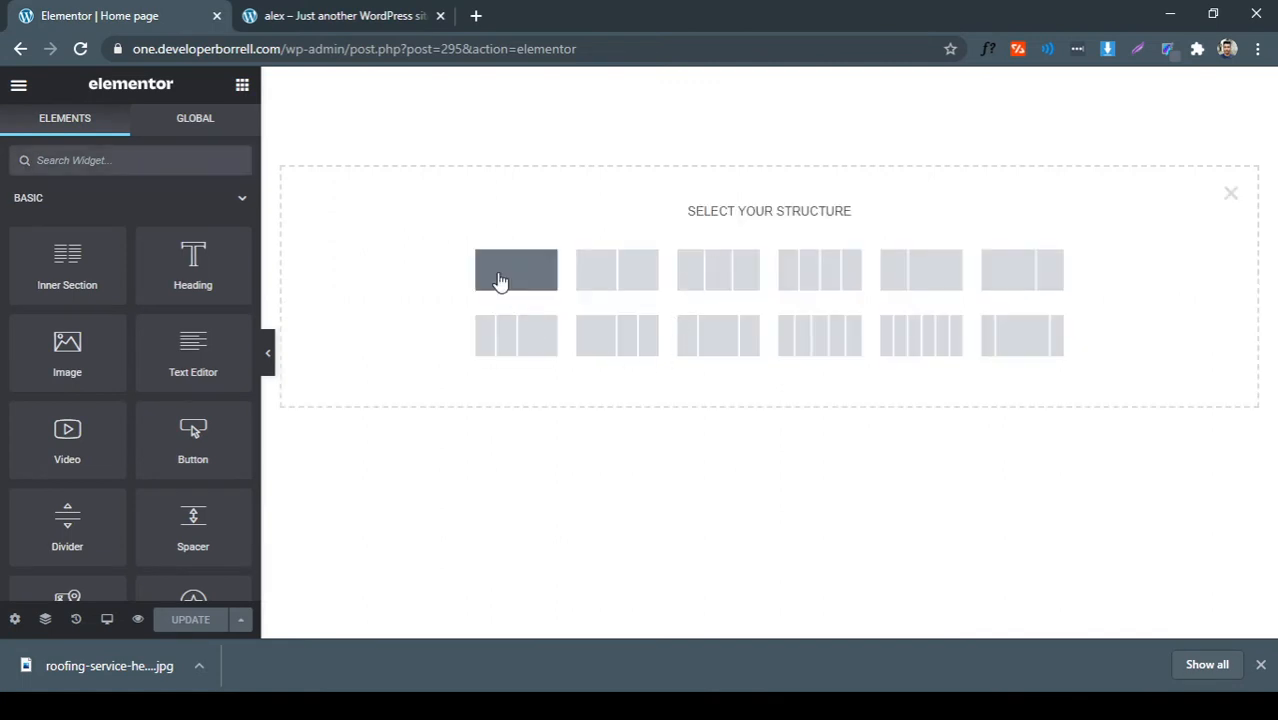
left_click(348, 15)
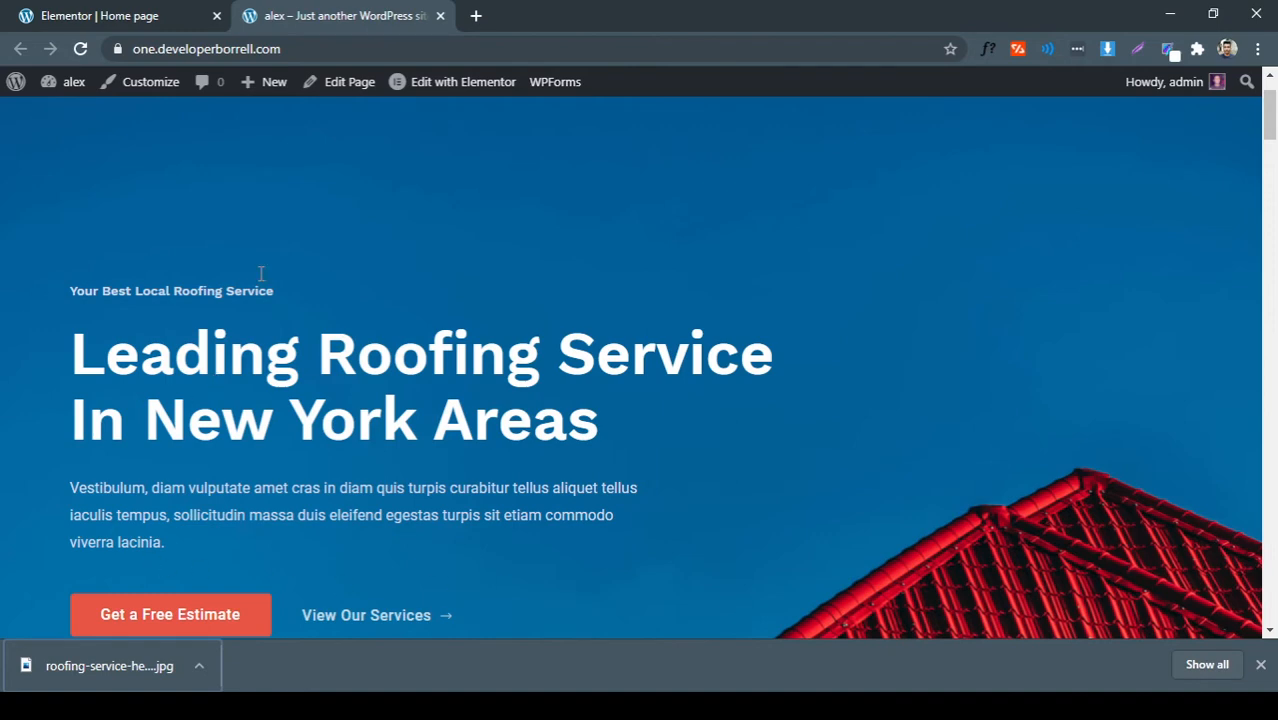
left_click(146, 17)
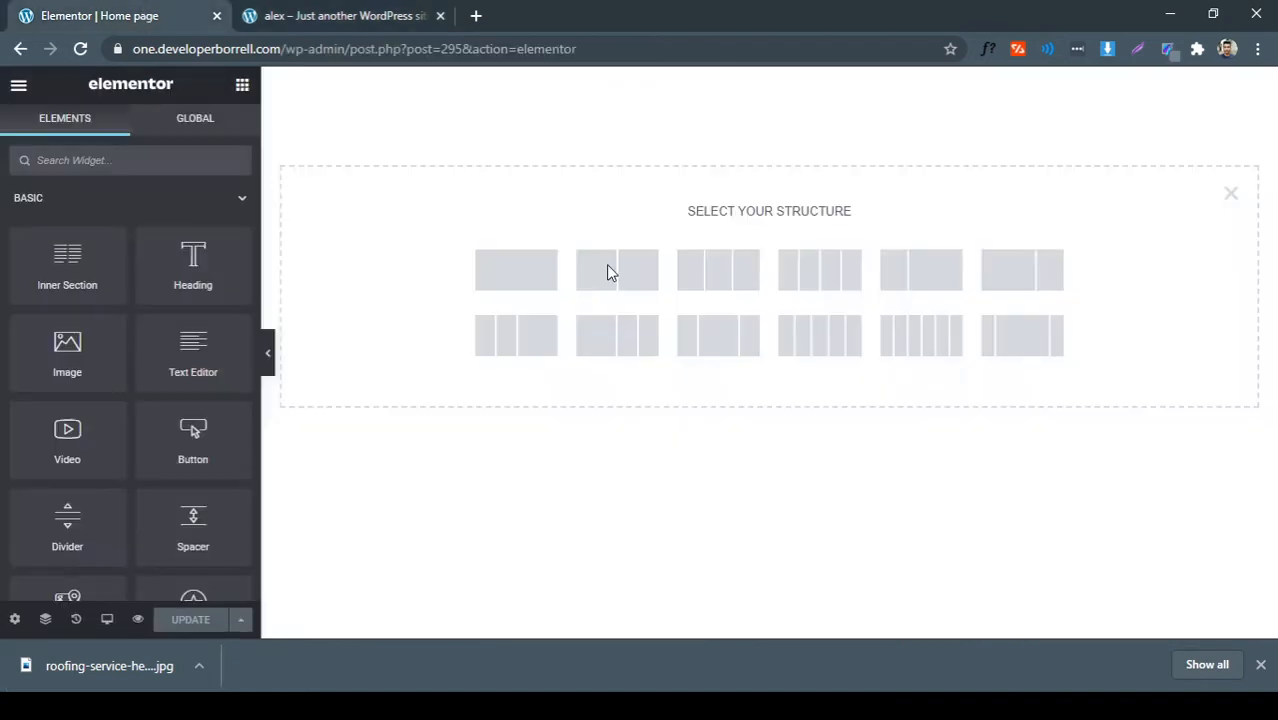
left_click(508, 280)
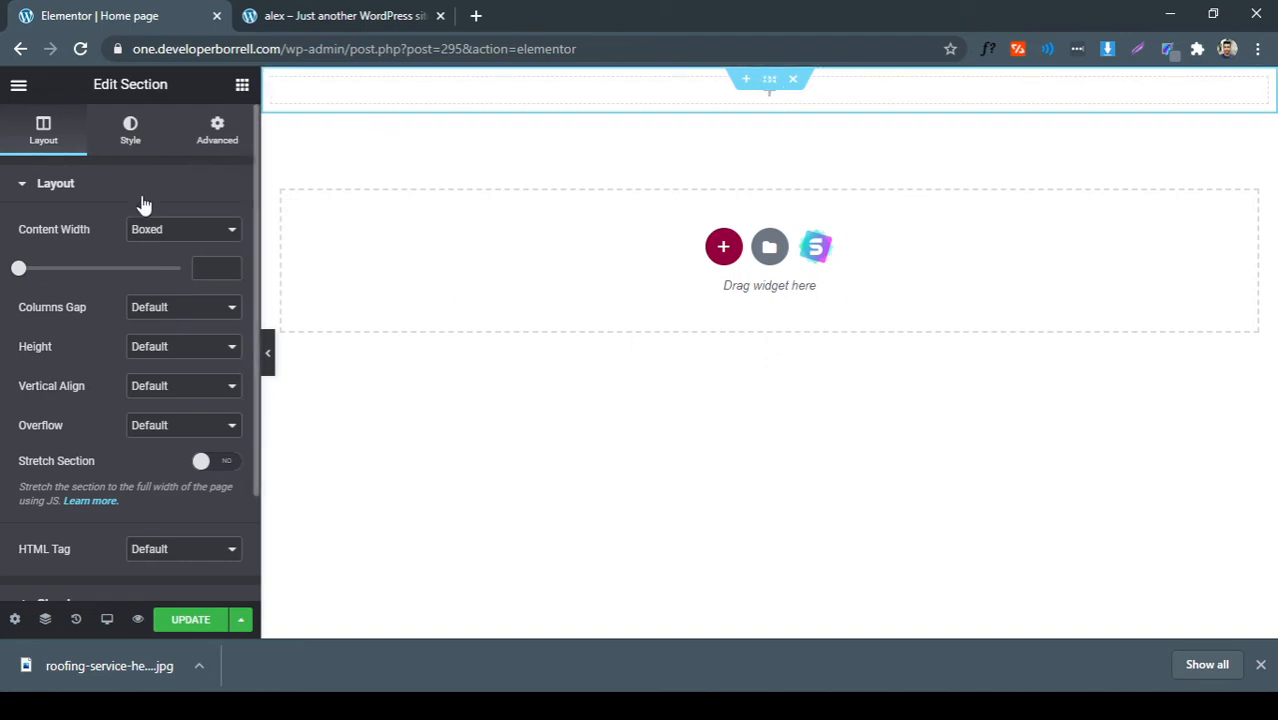
left_click(163, 348)
left_click(185, 393)
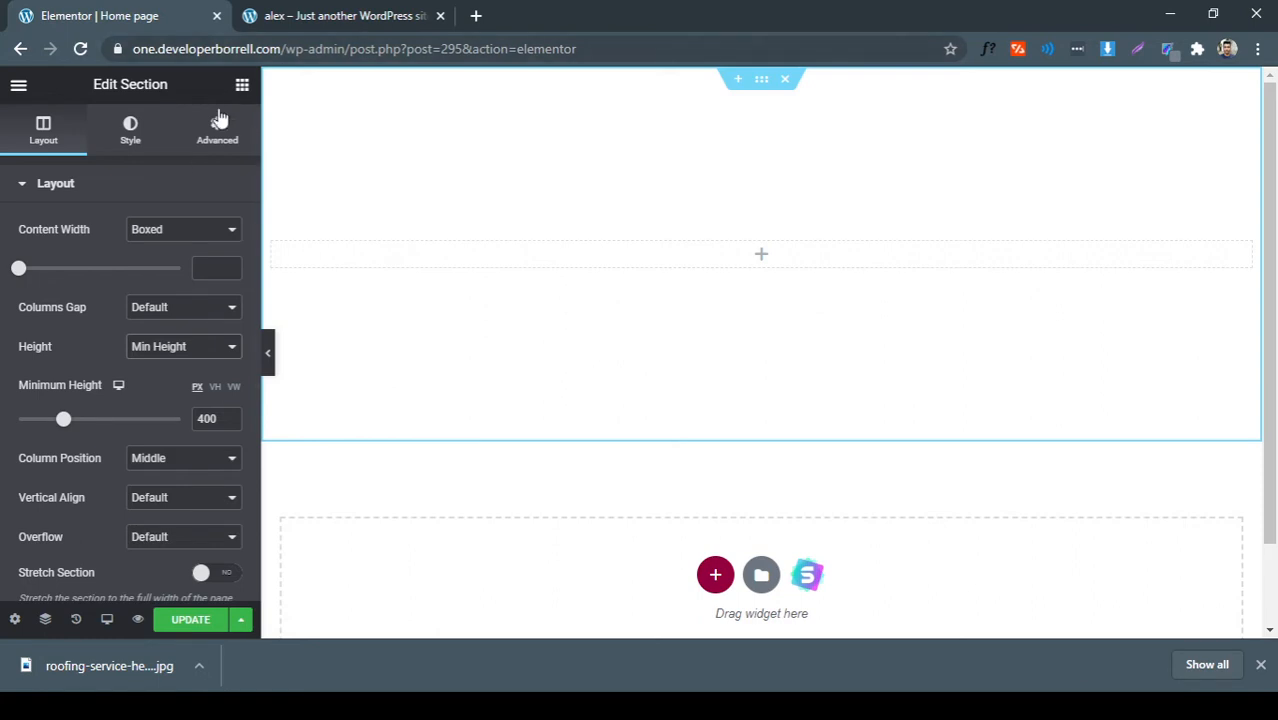
Give the section a classic background using the uploaded image roofing-service-hero-bg-1.jpg, and dismiss the browser's download bar
left_click(129, 138)
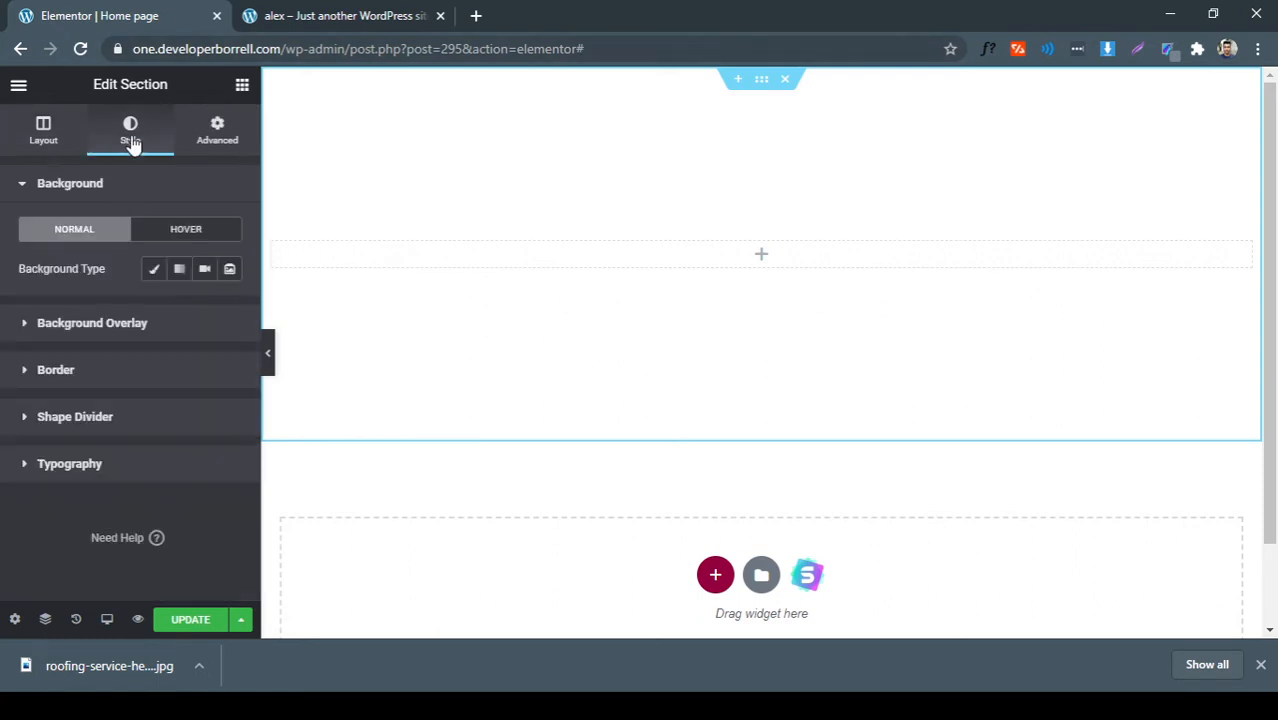
right_click(763, 84)
left_click(796, 108)
left_click(154, 269)
left_click(126, 412)
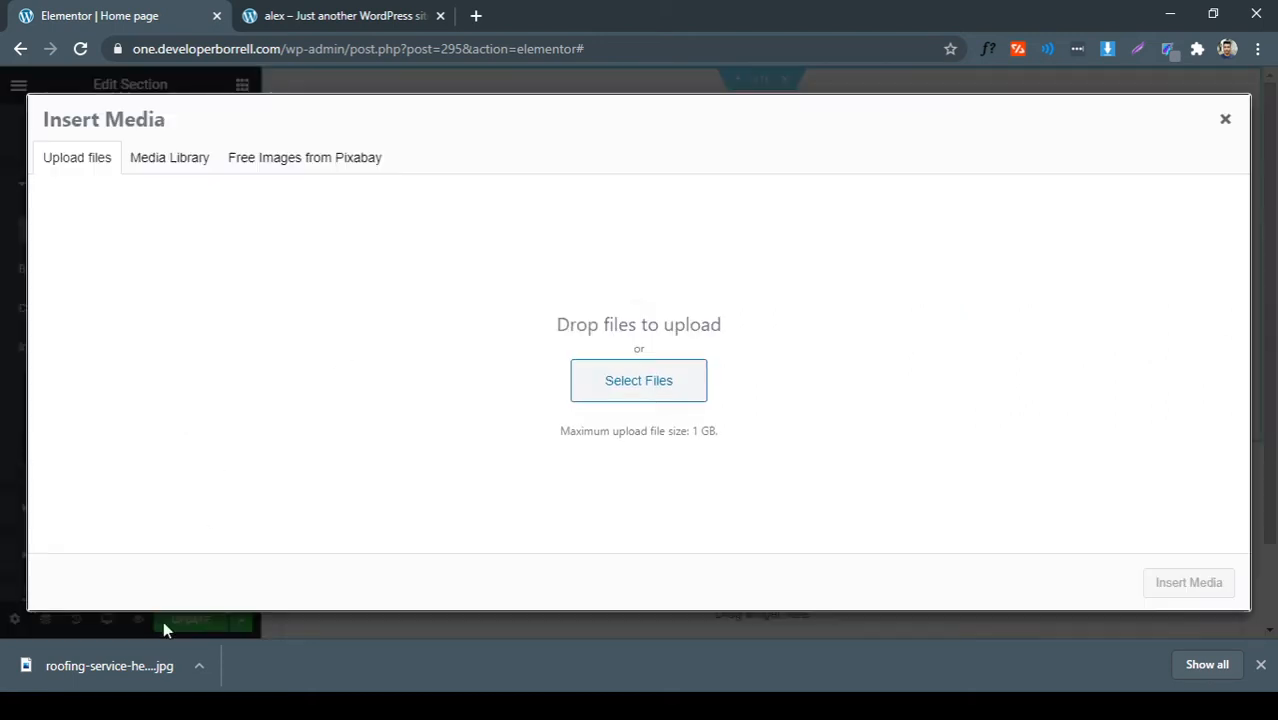
left_click_drag(164, 647, 446, 390)
left_click_drag(57, 670, 334, 325)
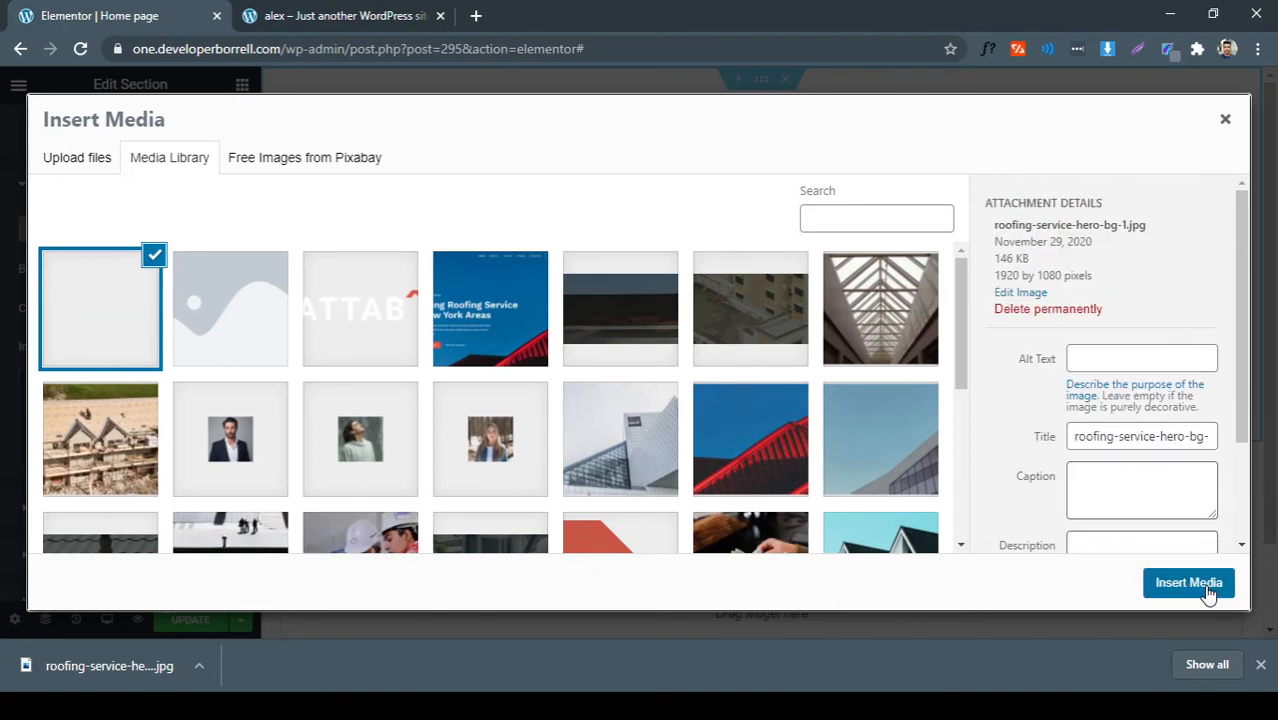
left_click(1204, 584)
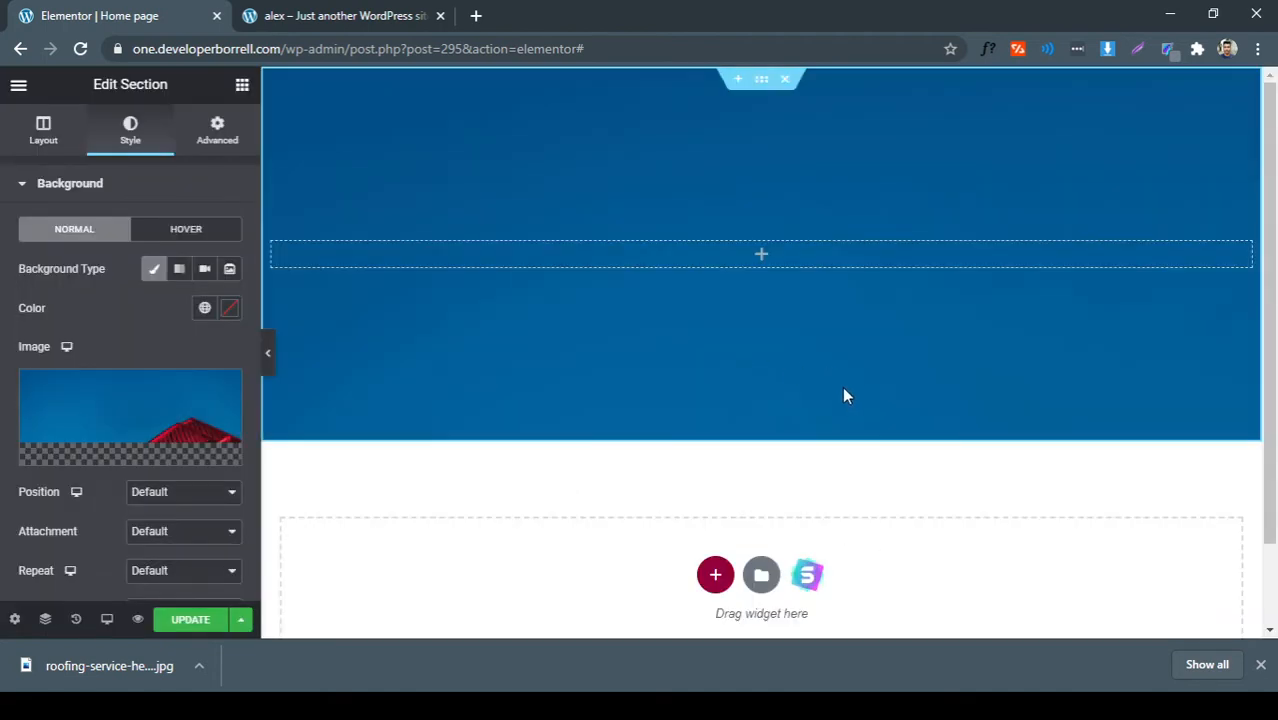
left_click(1260, 665)
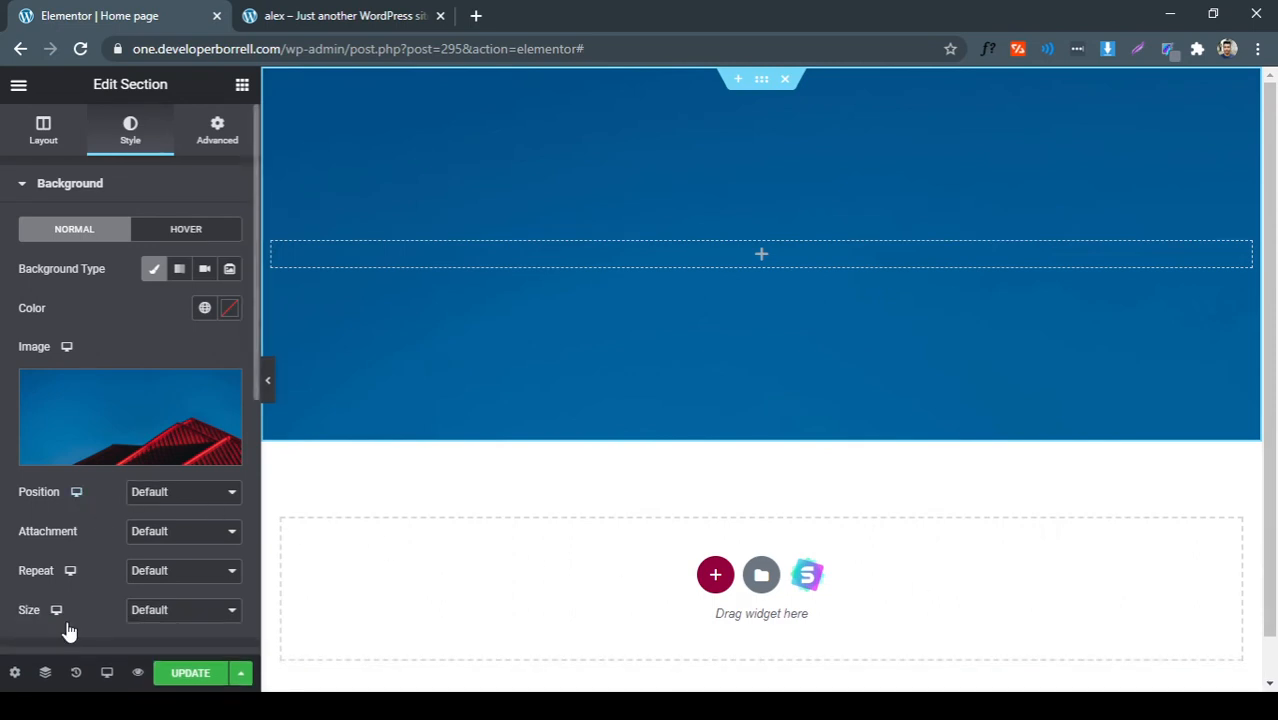
Set the background image's position to Center Center, repeat to No-repeat and size to Cover
left_click(182, 530)
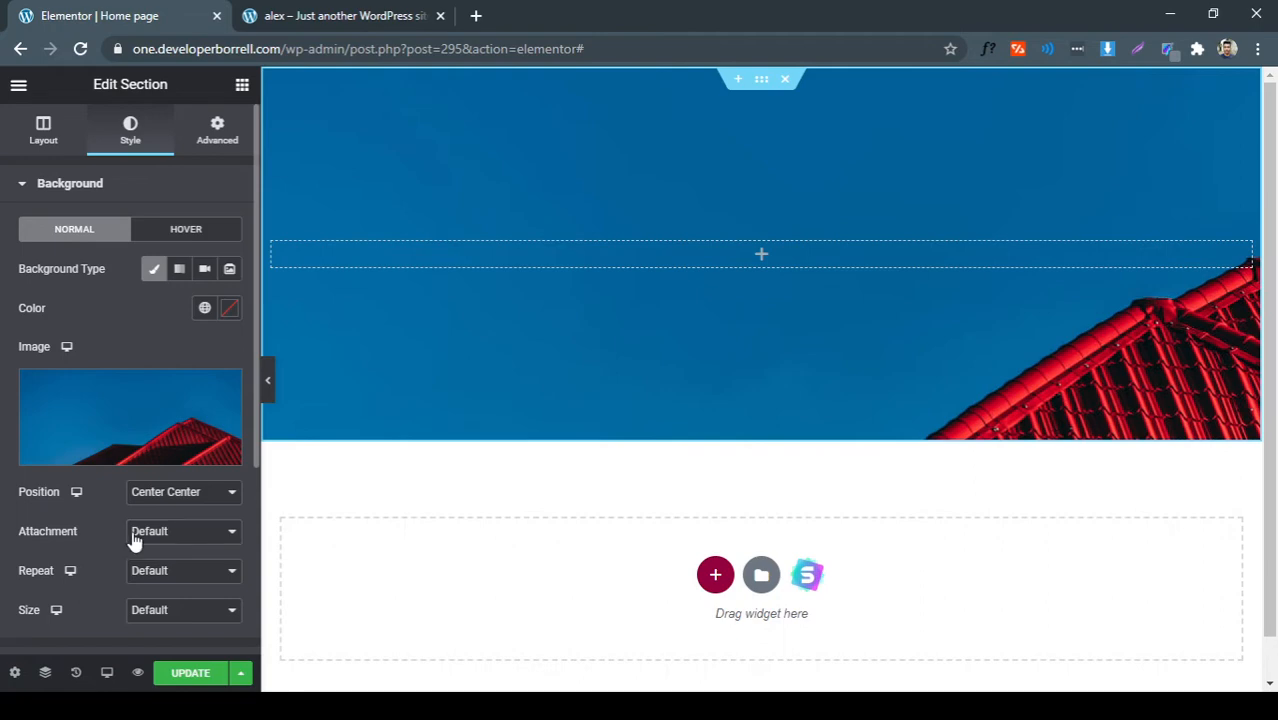
scroll(140, 535, "down", 1)
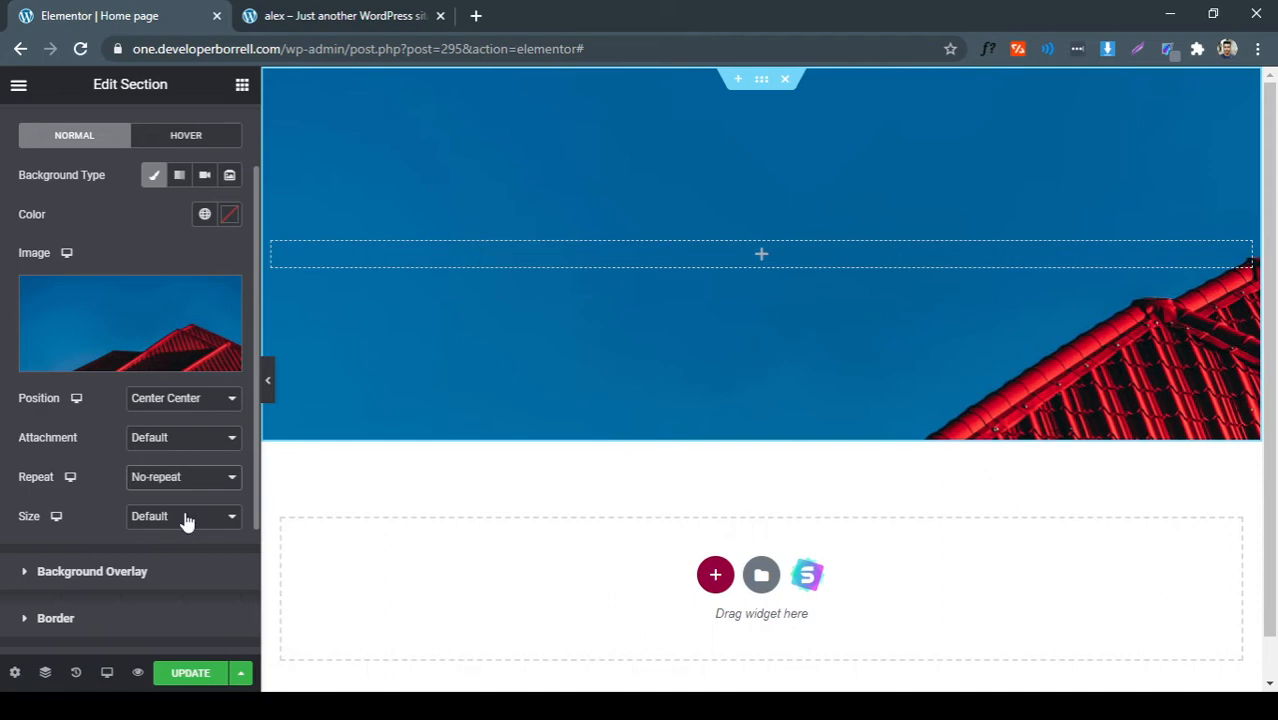
left_click(191, 559)
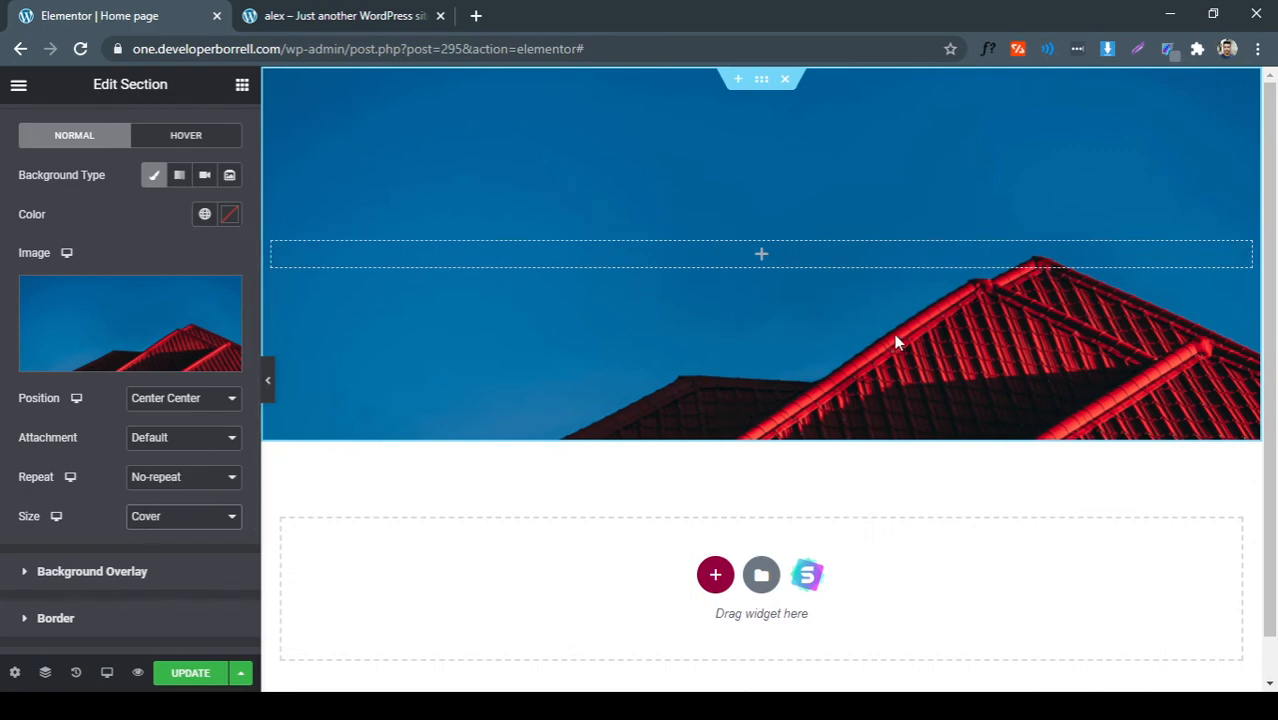
Compare the section with the original site's hero and set its minimum height to 500 px
left_click(330, 15)
scroll(800, 235, "down", 3)
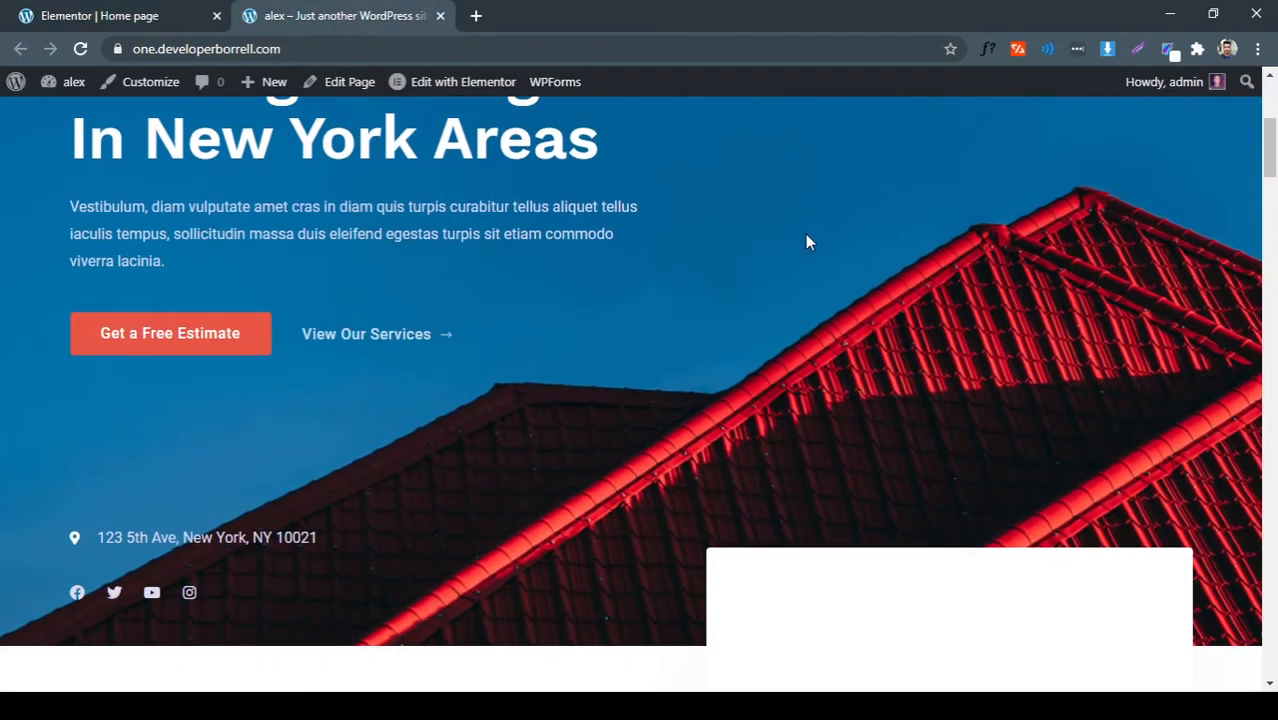
scroll(675, 233, "up", 4)
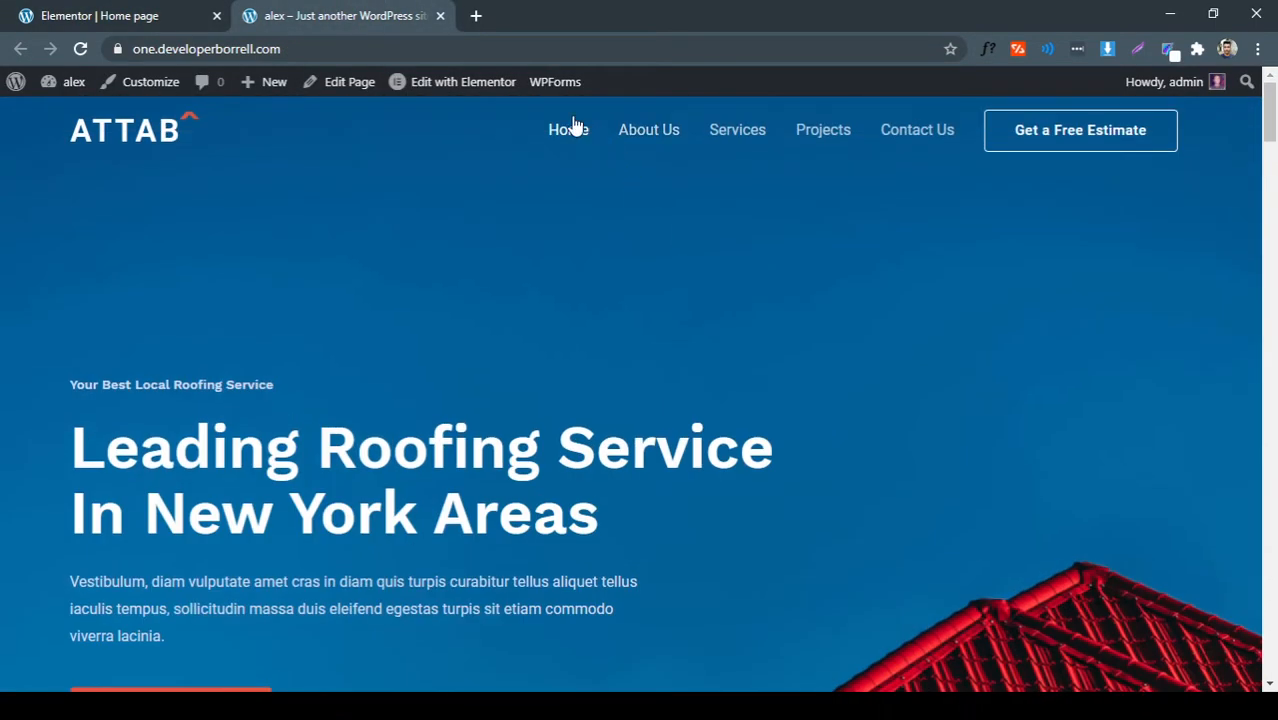
scroll(651, 247, "down", 1)
scroll(651, 247, "down", 3)
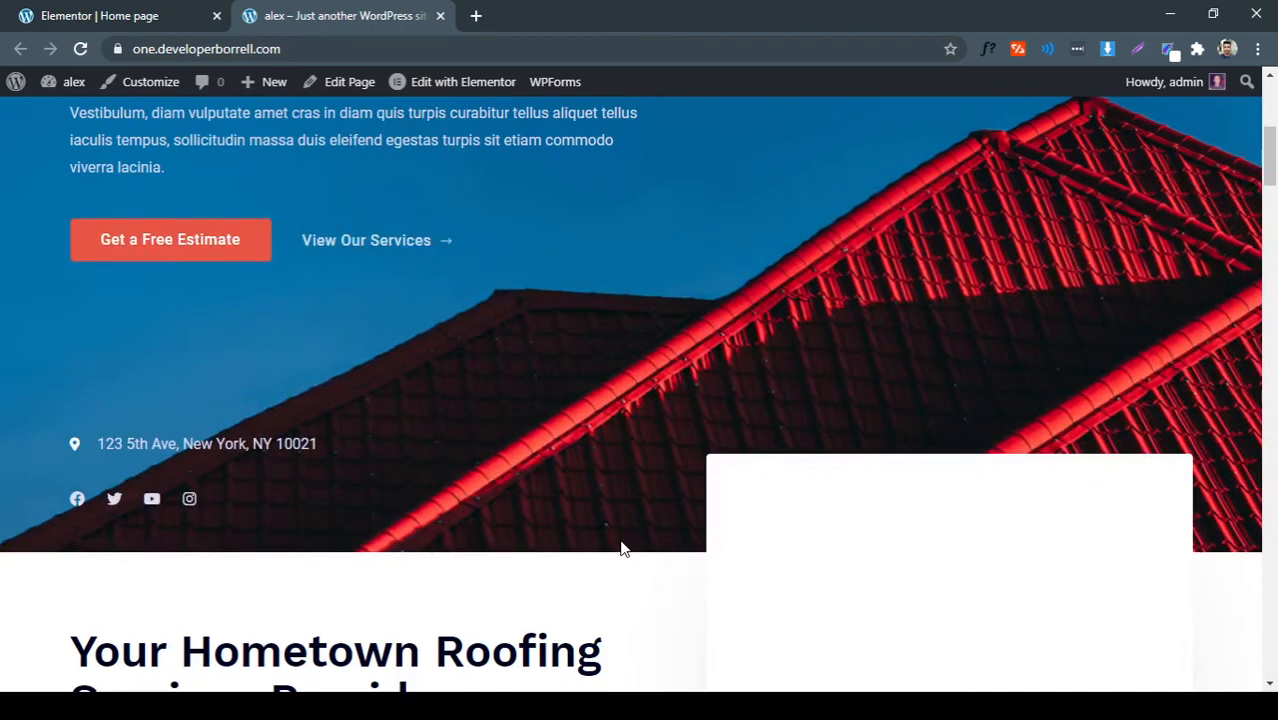
scroll(622, 550, "up", 5)
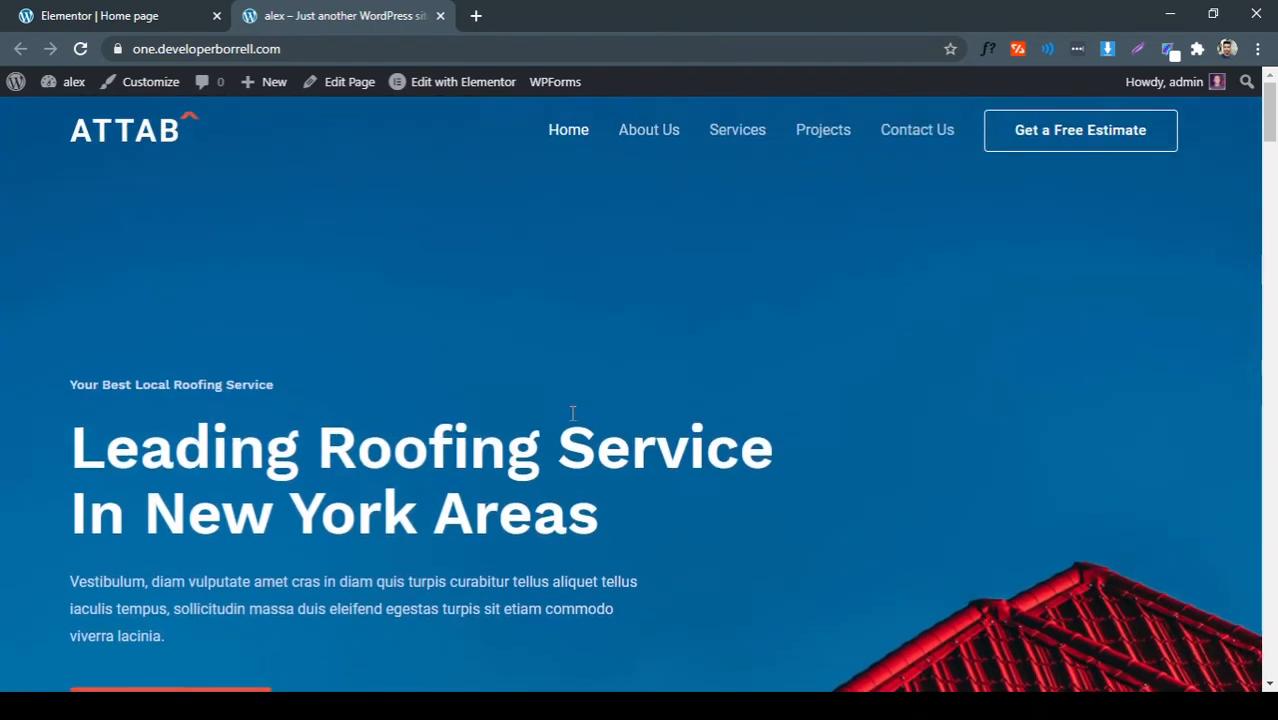
left_click(113, 15)
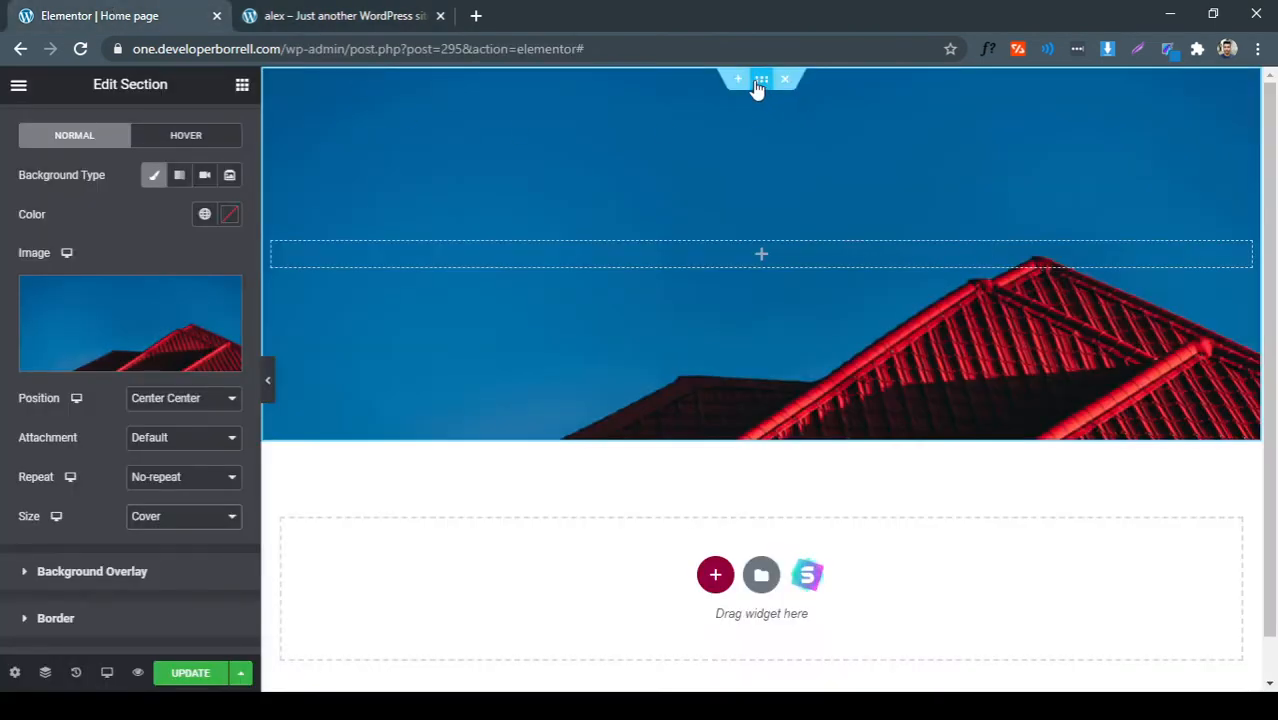
scroll(140, 305, "up", 2)
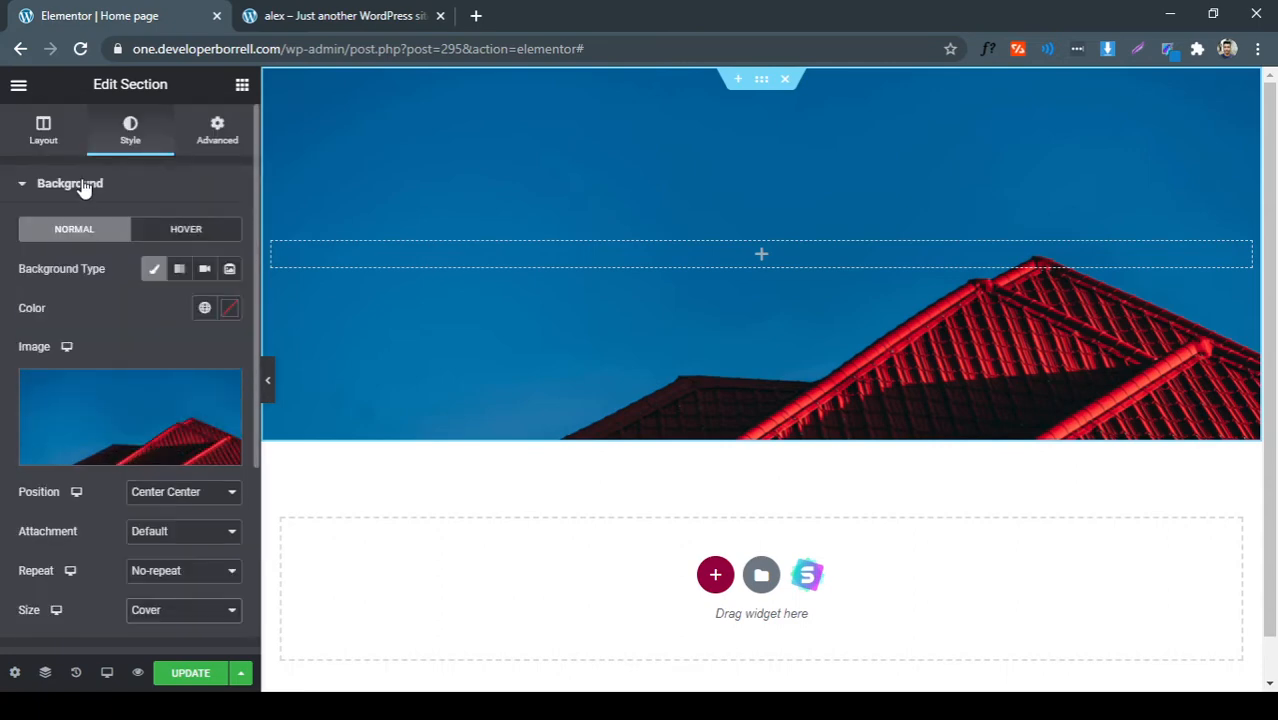
left_click(43, 128)
left_click_drag(205, 419, 139, 405)
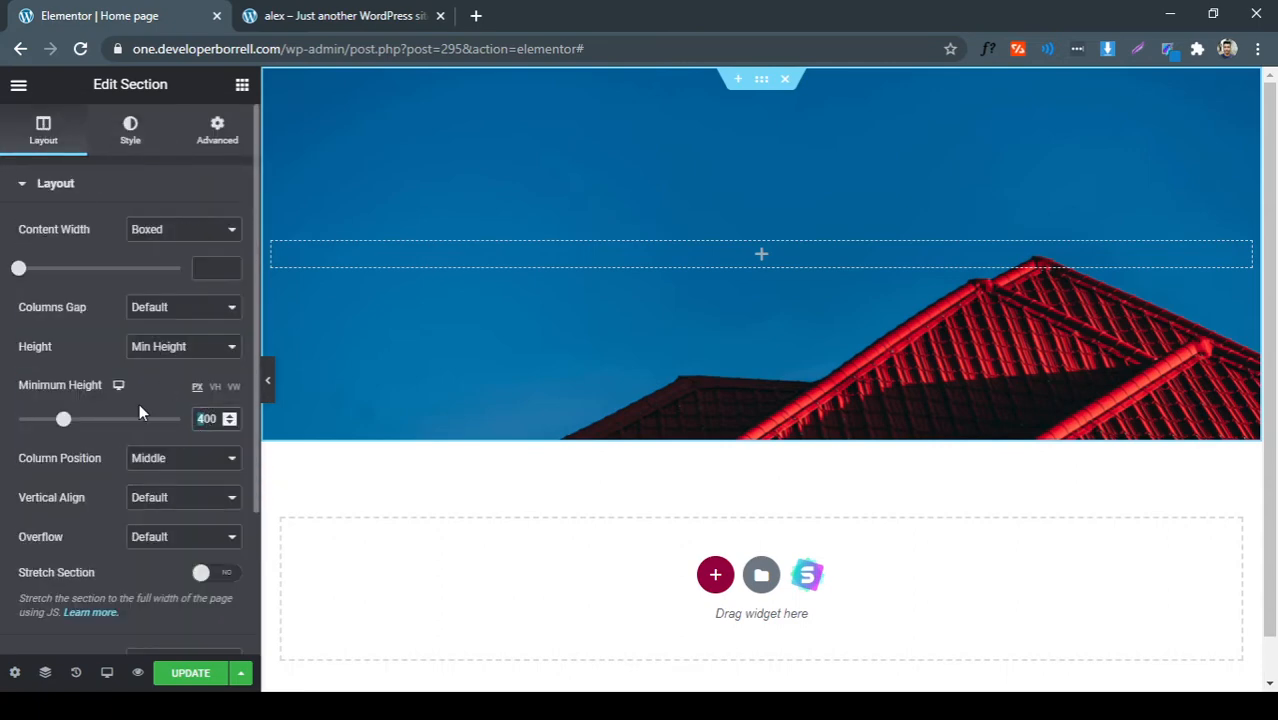
type("5")
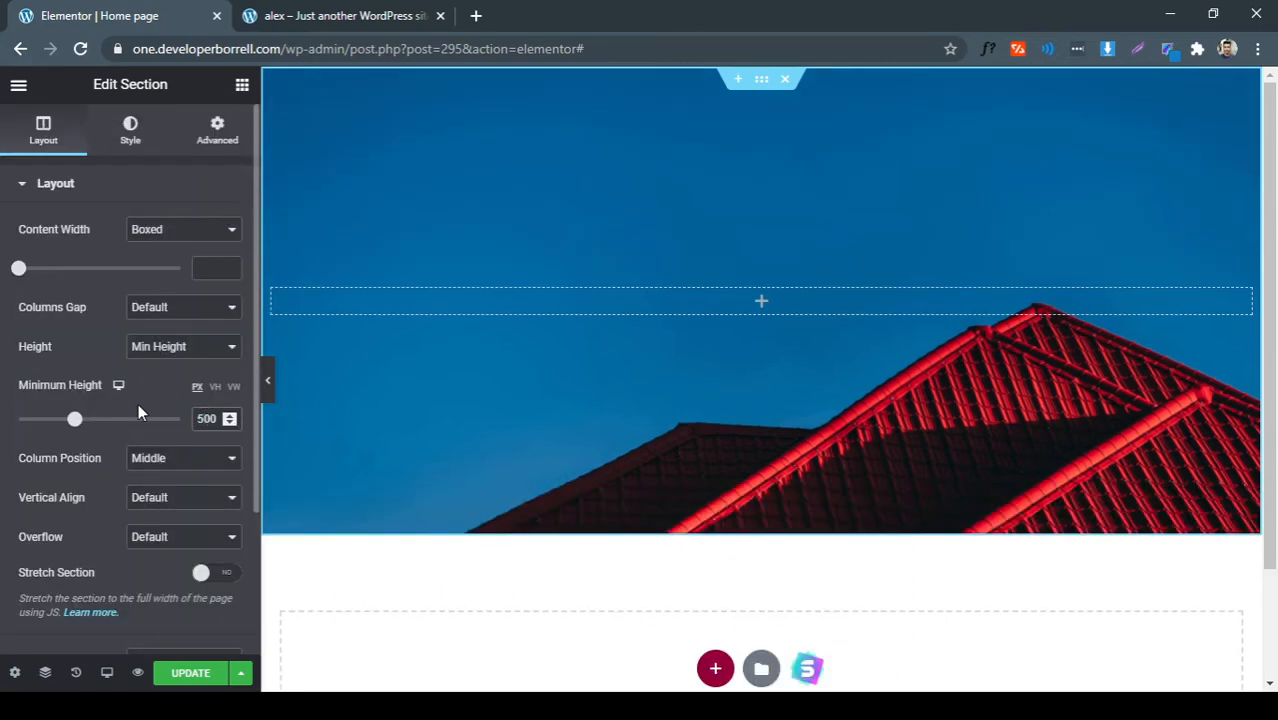
Copy the text "Your Best Local Roofing Service" above the main title in the original site's hero
left_click(340, 15)
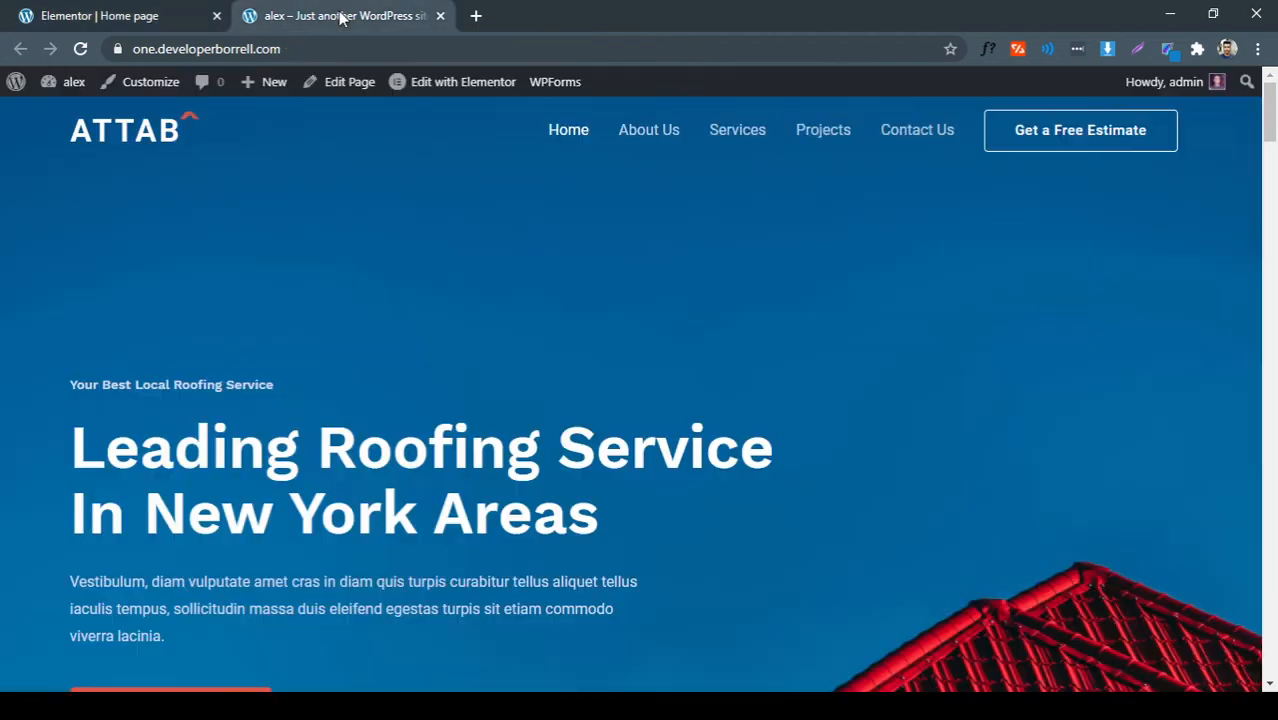
scroll(328, 291, "down", 1)
scroll(545, 284, "up", 1)
scroll(308, 183, "down", 3)
scroll(374, 252, "down", 1)
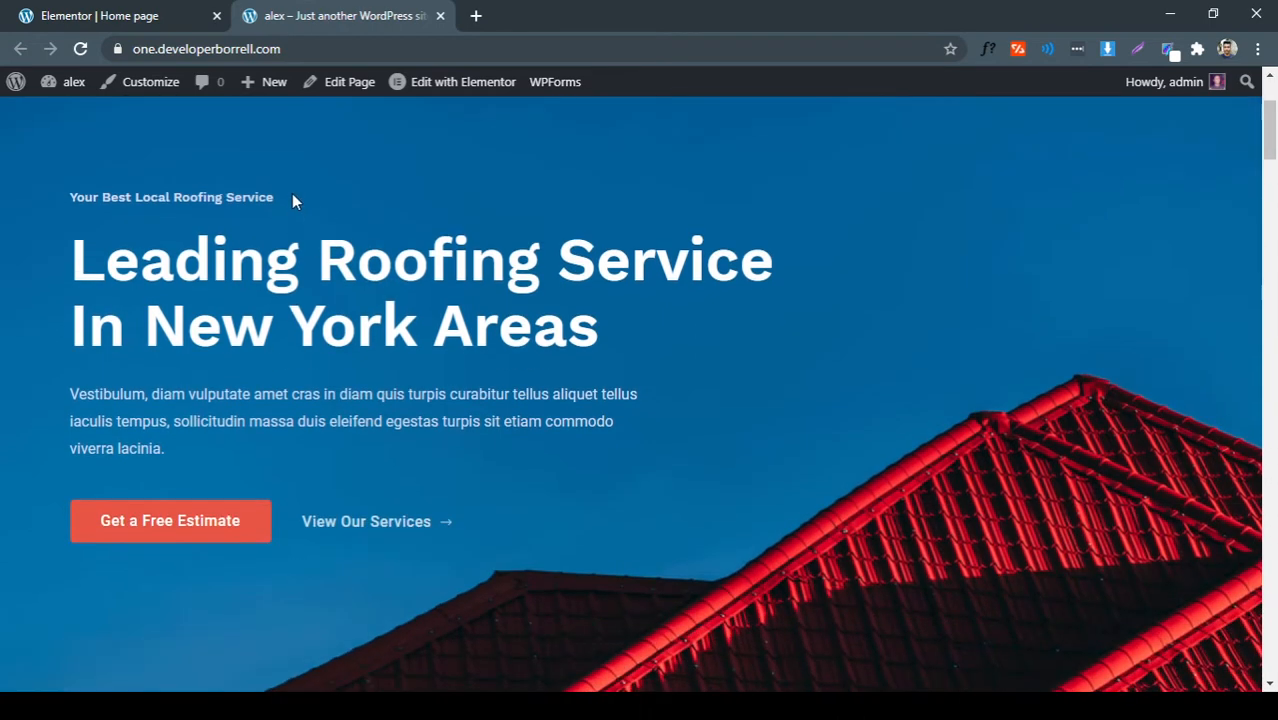
left_click_drag(285, 198, 66, 198)
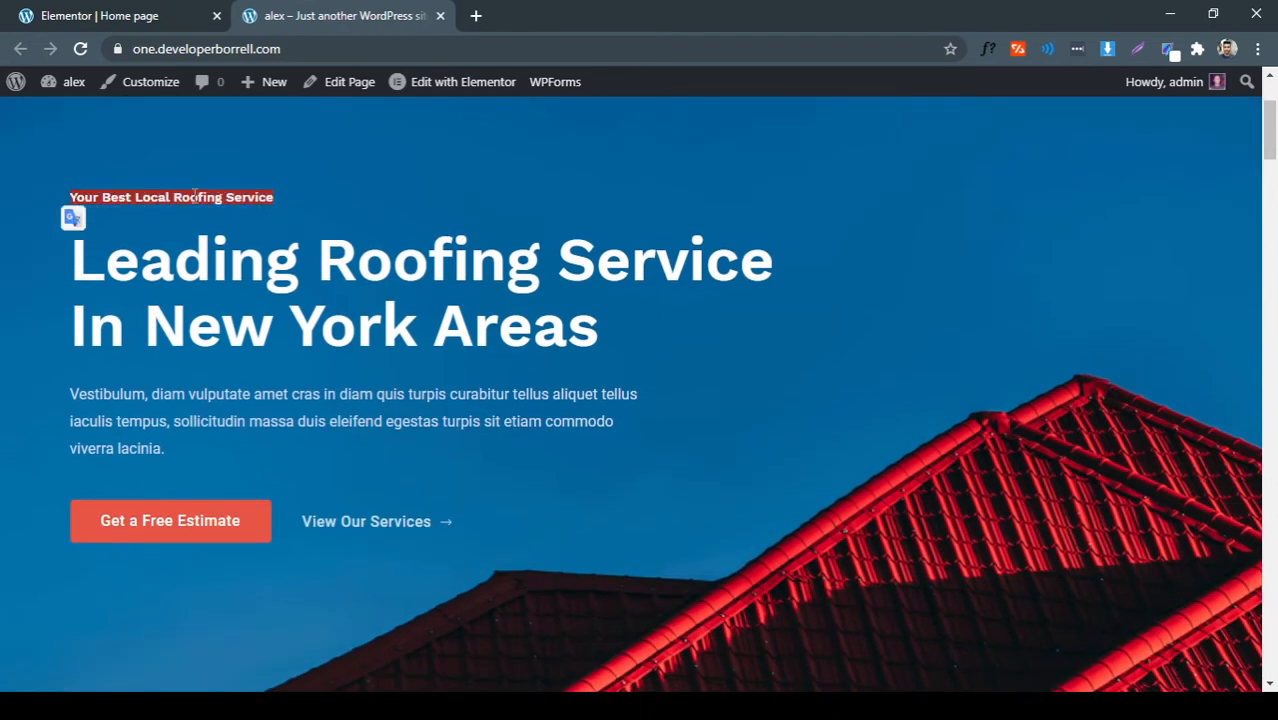
left_click(195, 196)
left_click_drag(282, 198, 62, 197)
key("ctrl+c")
Add a Heading widget to the hero section and replace its title with the copied "Your Best Local Roofing Service"
left_click(174, 23)
left_click(242, 88)
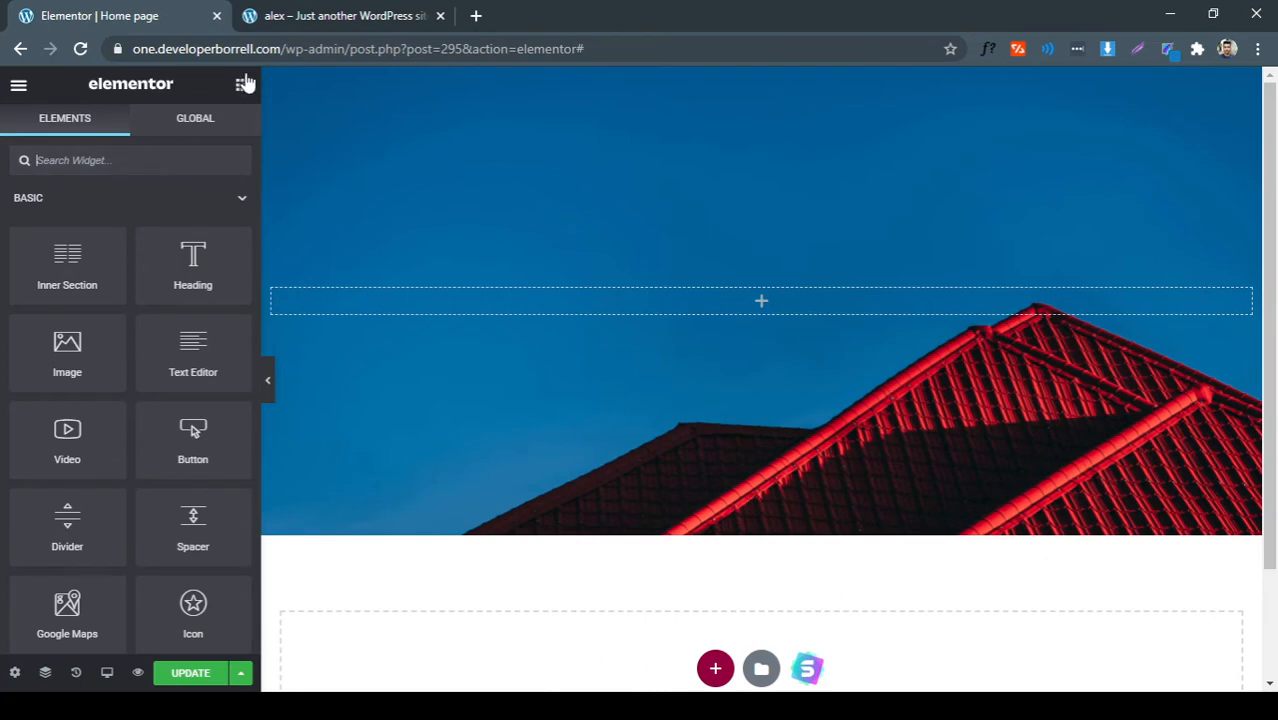
left_click_drag(195, 250, 408, 305)
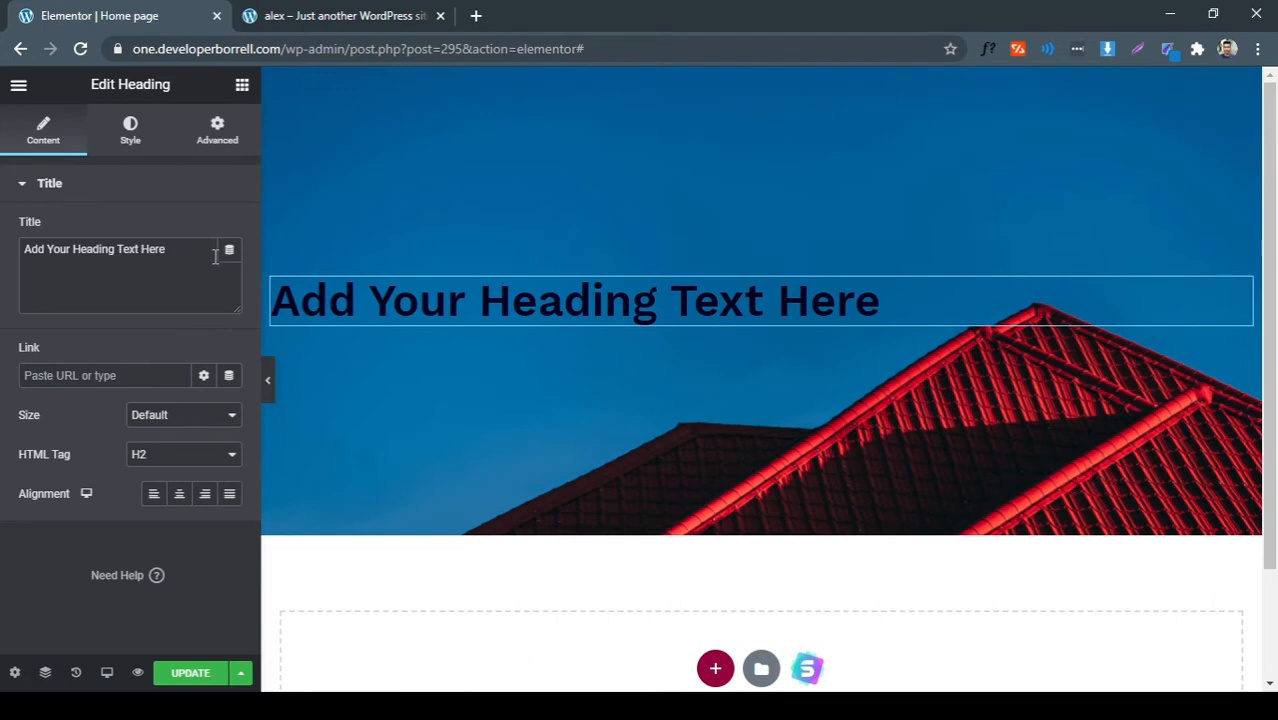
left_click_drag(215, 256, 5, 262)
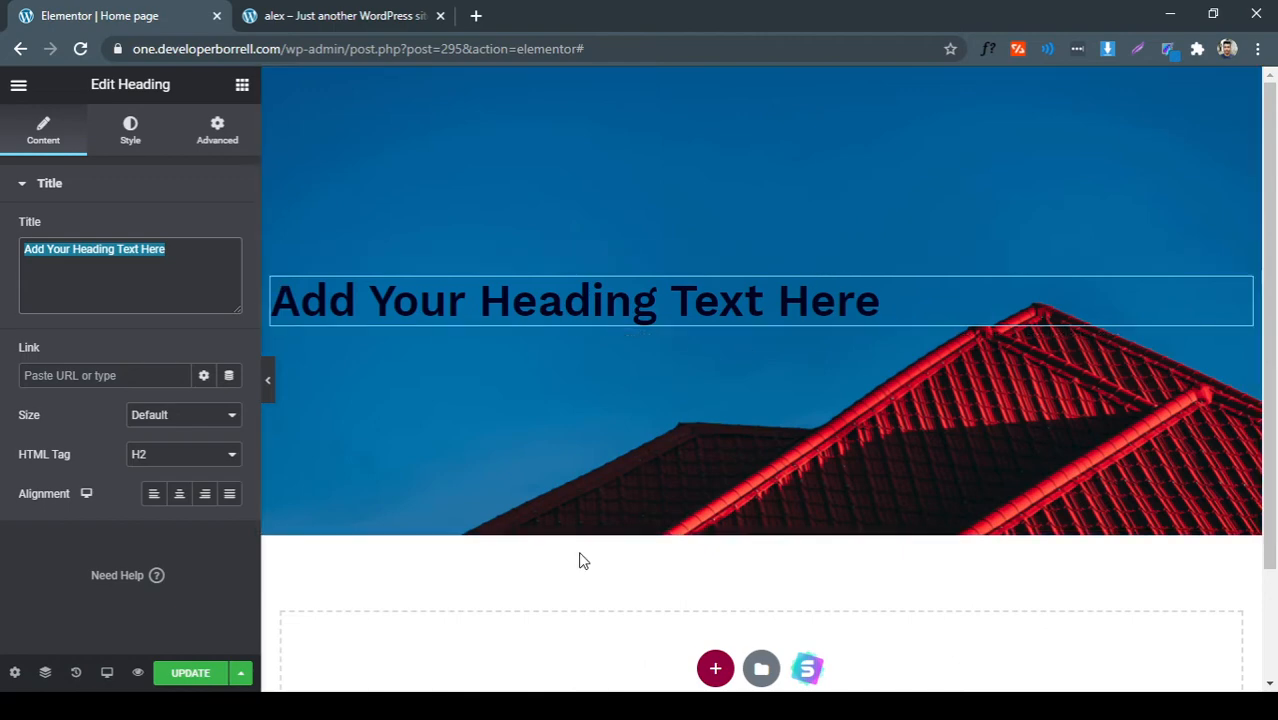
left_click(1080, 703)
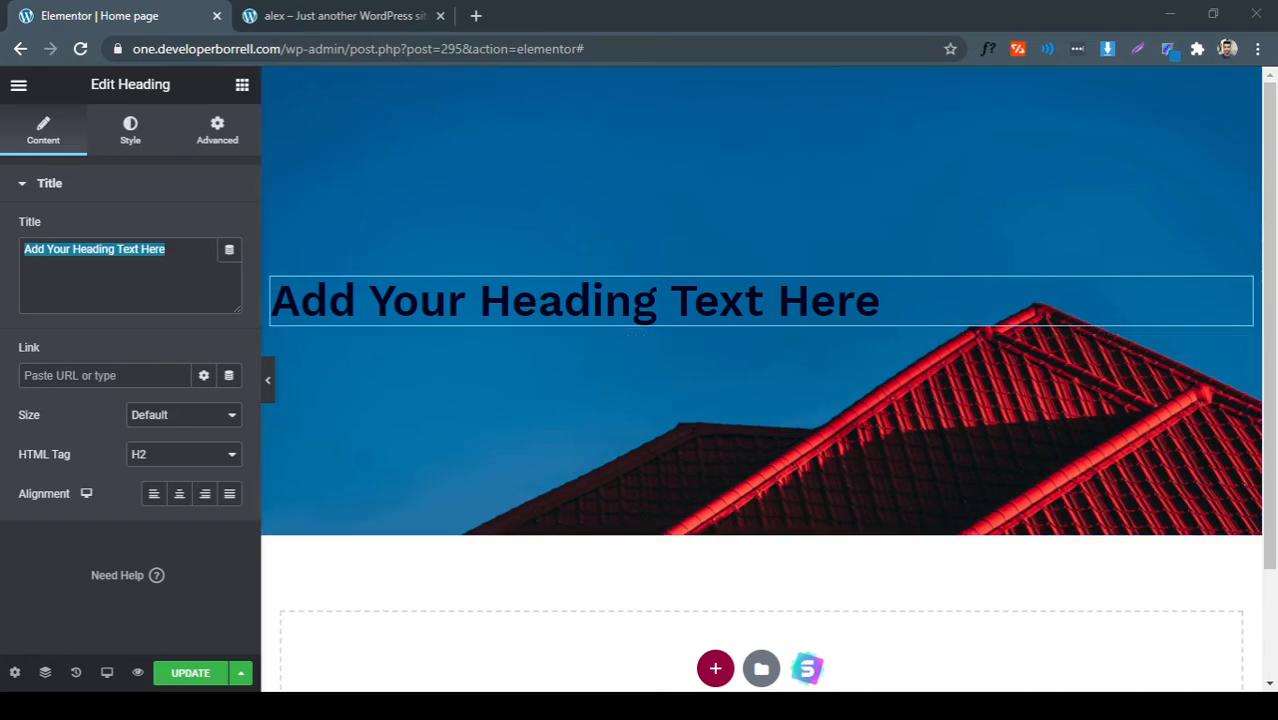
left_click(150, 256)
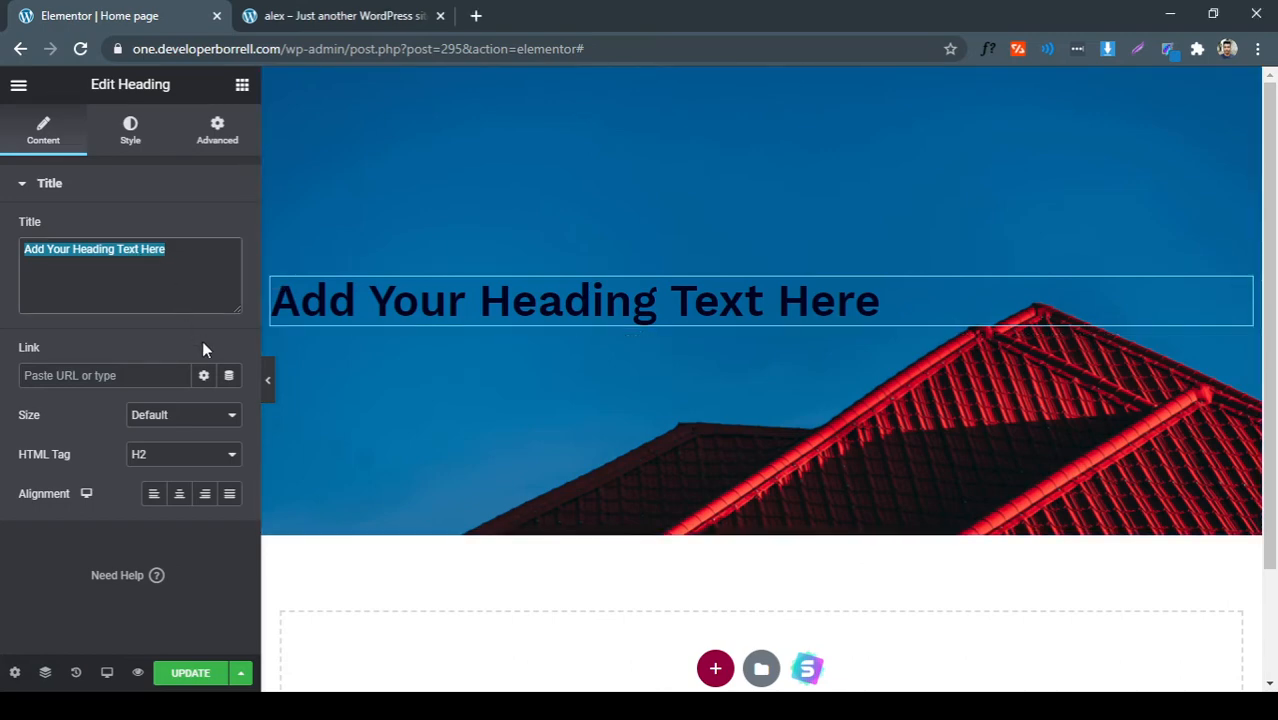
key("ctrl+v")
Compare the new heading in the editor with the small heading in the original site's hero
left_click(334, 14)
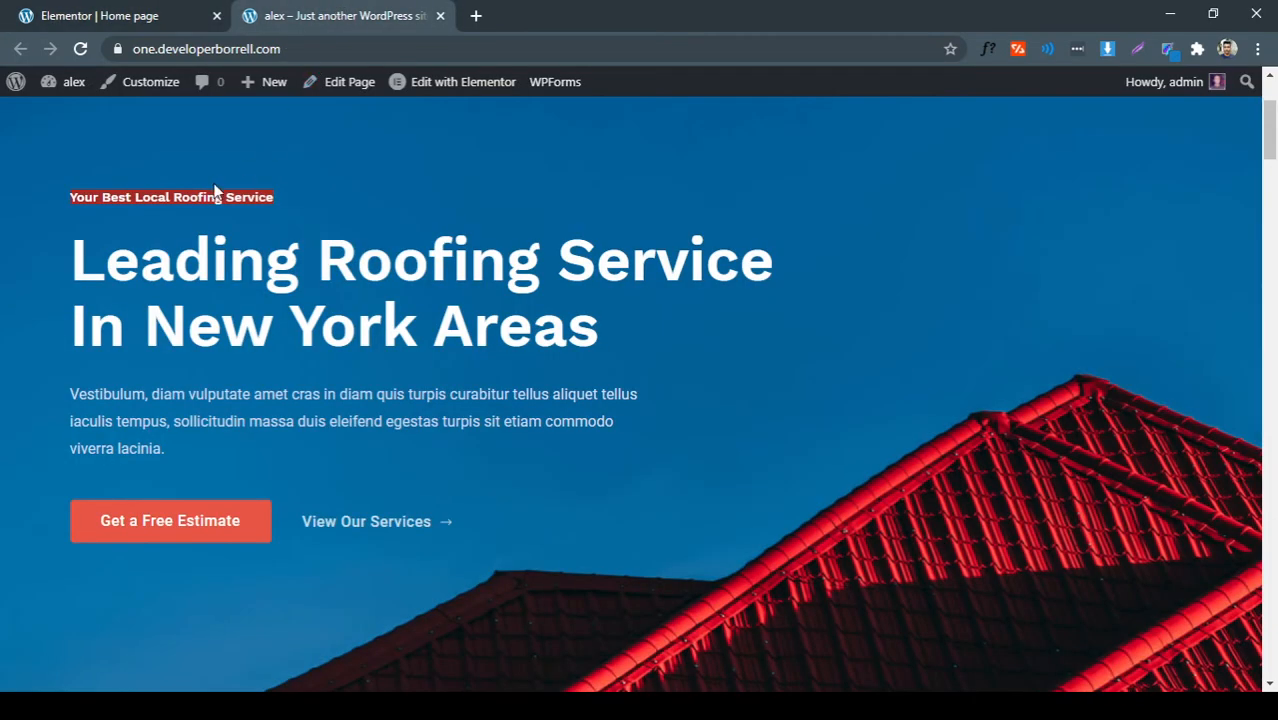
left_click(245, 204)
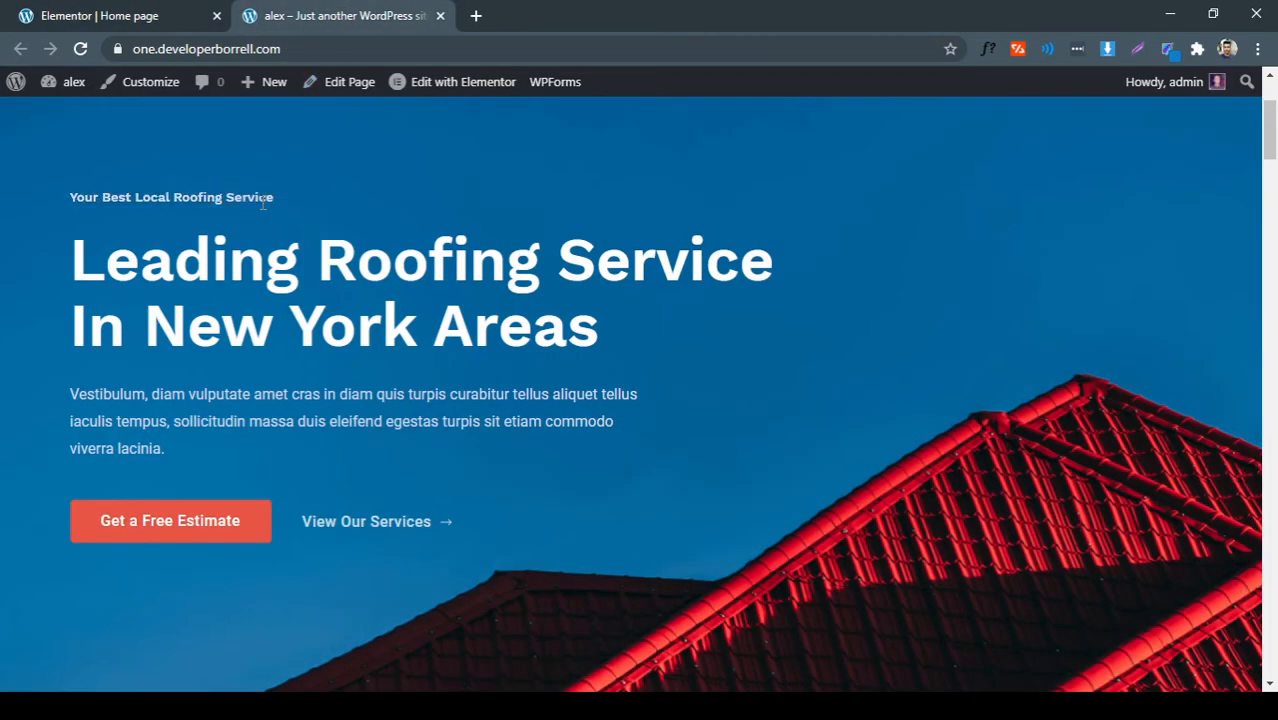
left_click(166, 18)
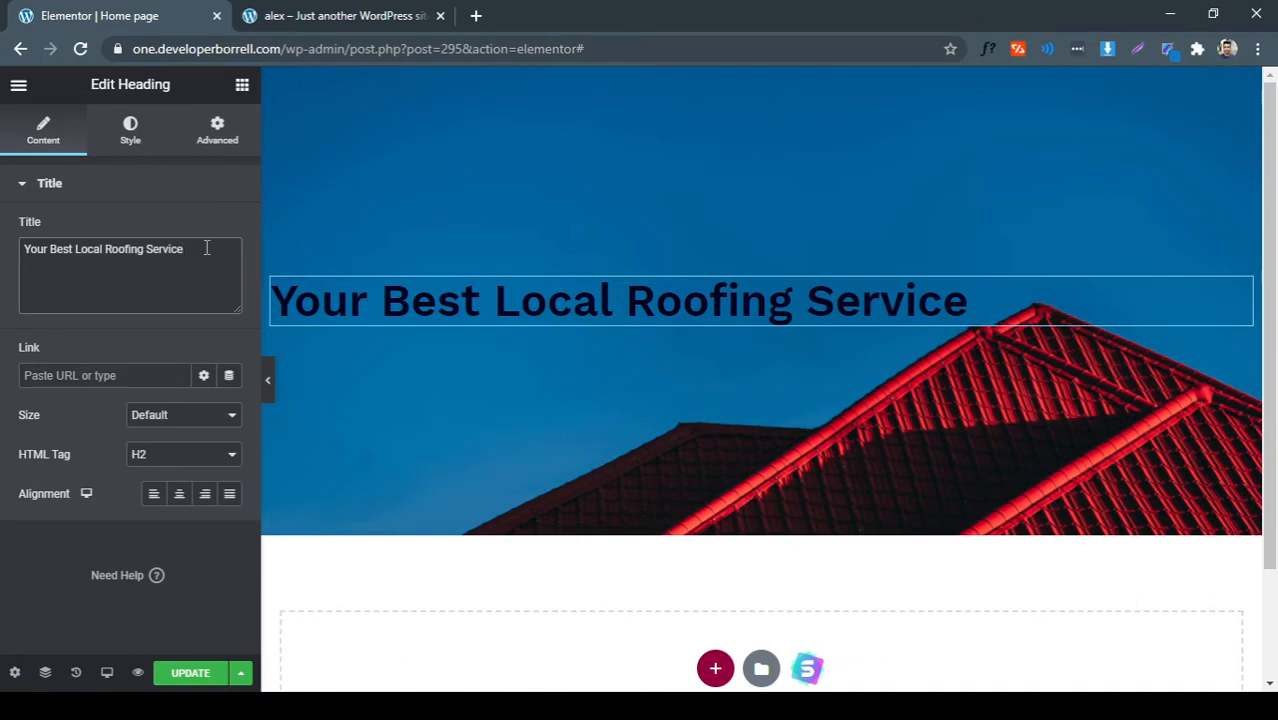
left_click_drag(206, 248, 5, 257)
left_click(3, 268)
left_click(292, 14)
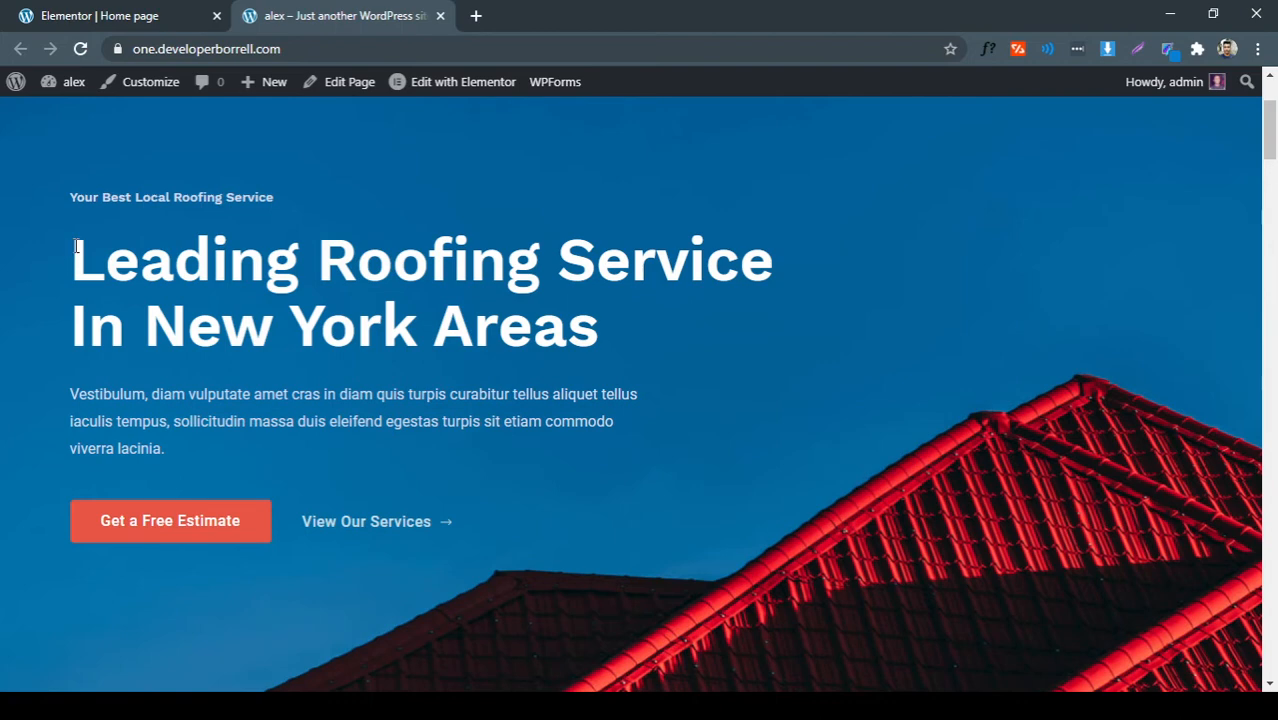
Inspect the small heading's font in the original site's hero with WhatFont and copy the font name "Work Sans"
left_click_drag(76, 246, 597, 372)
left_click(531, 289)
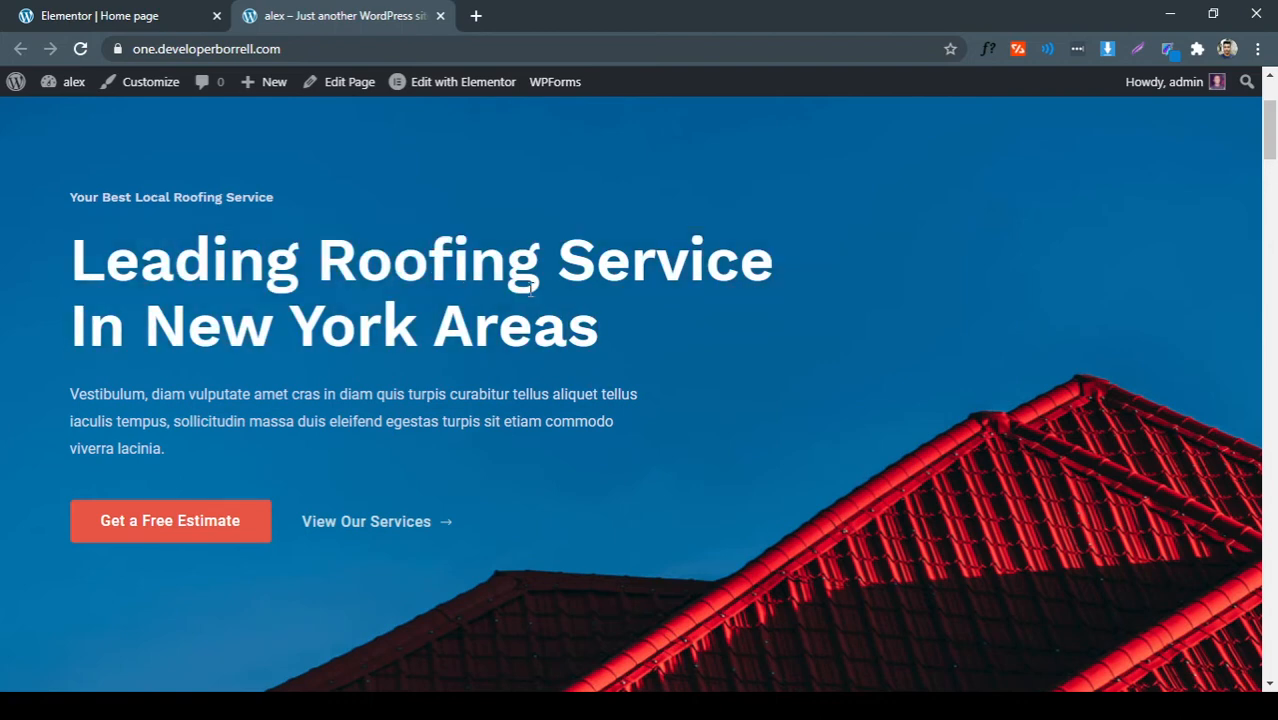
left_click(985, 53)
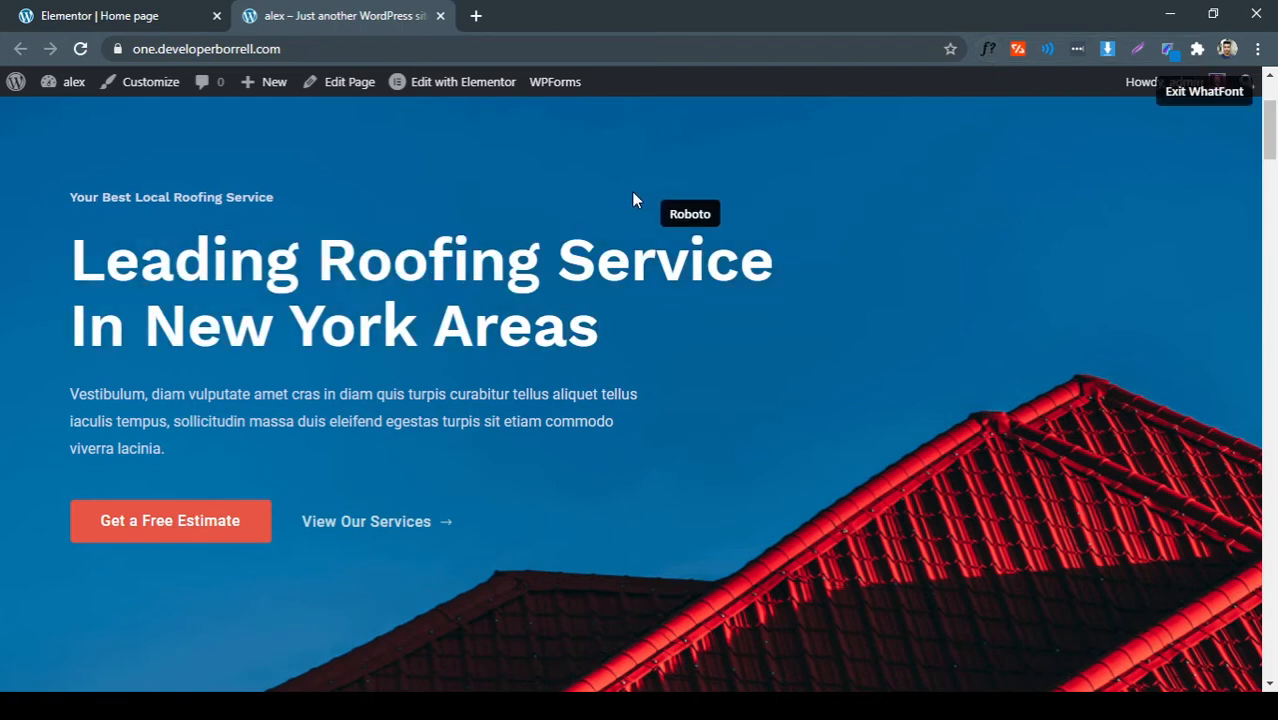
left_click(232, 196)
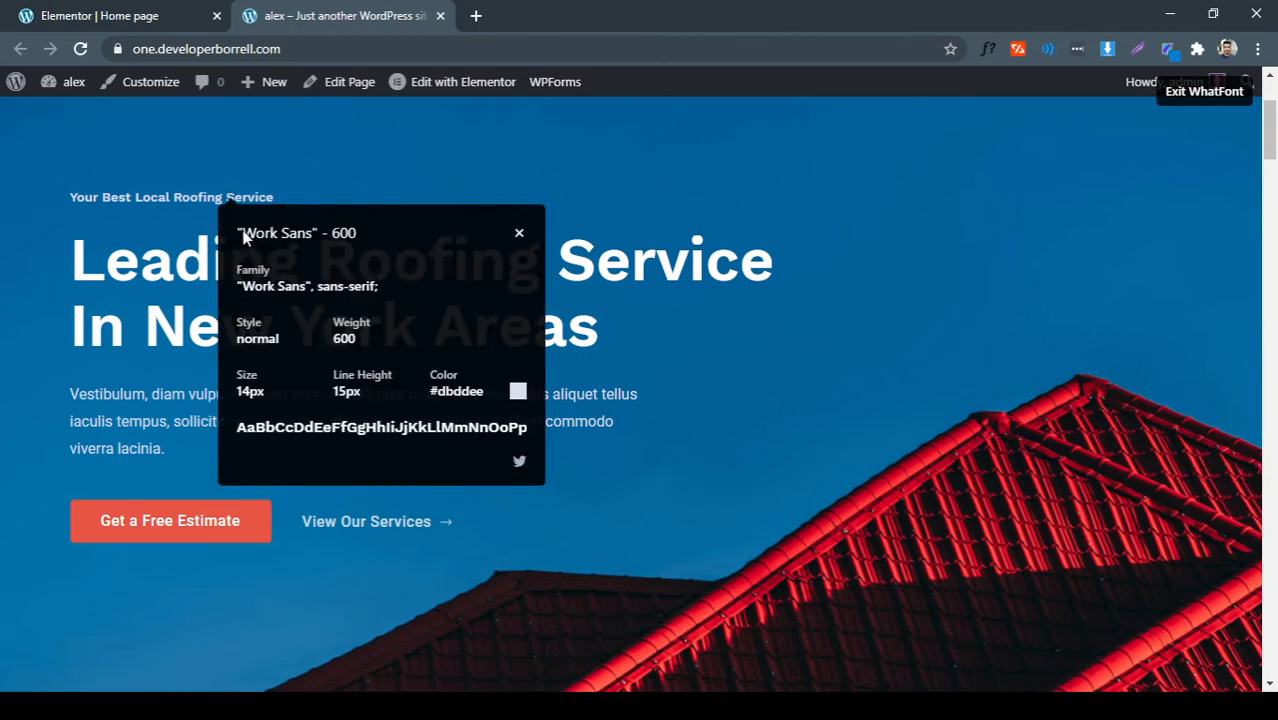
left_click_drag(243, 235, 314, 245)
key("ctrl+c")
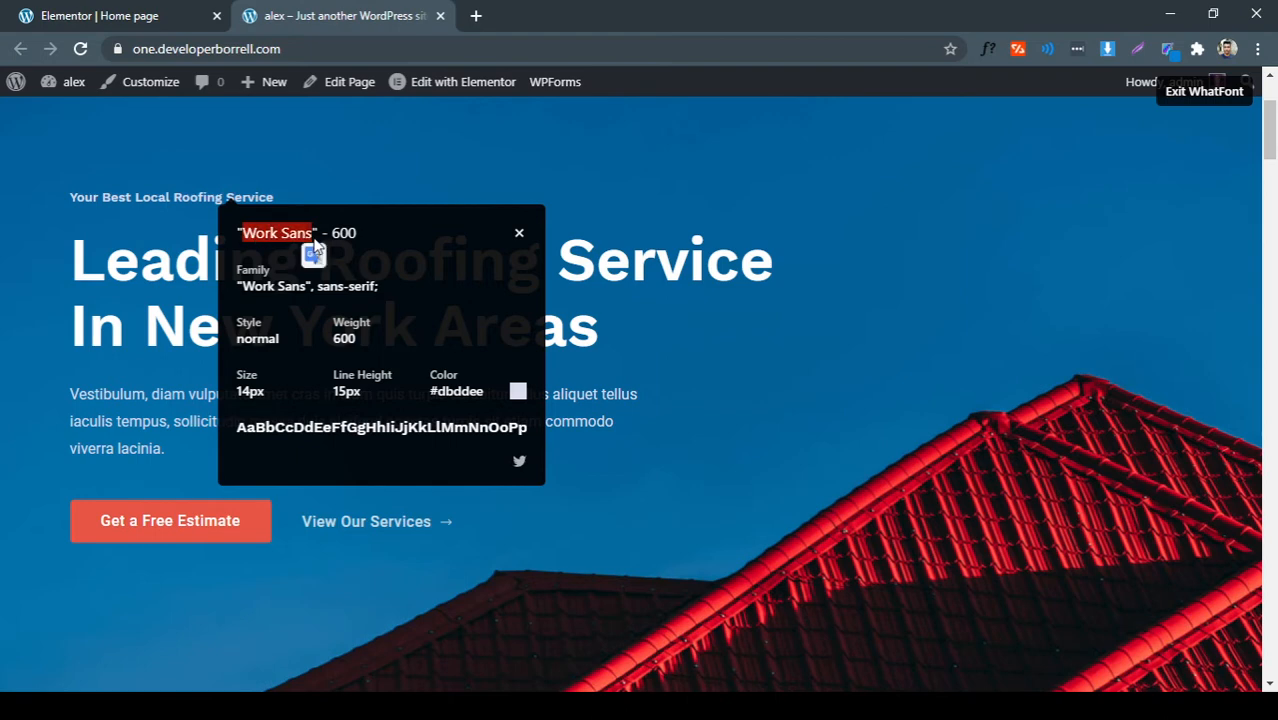
Set the font family of the "Your Best Local Roofing Service" heading in the Elementor editor to the copied Work Sans
left_click(188, 14)
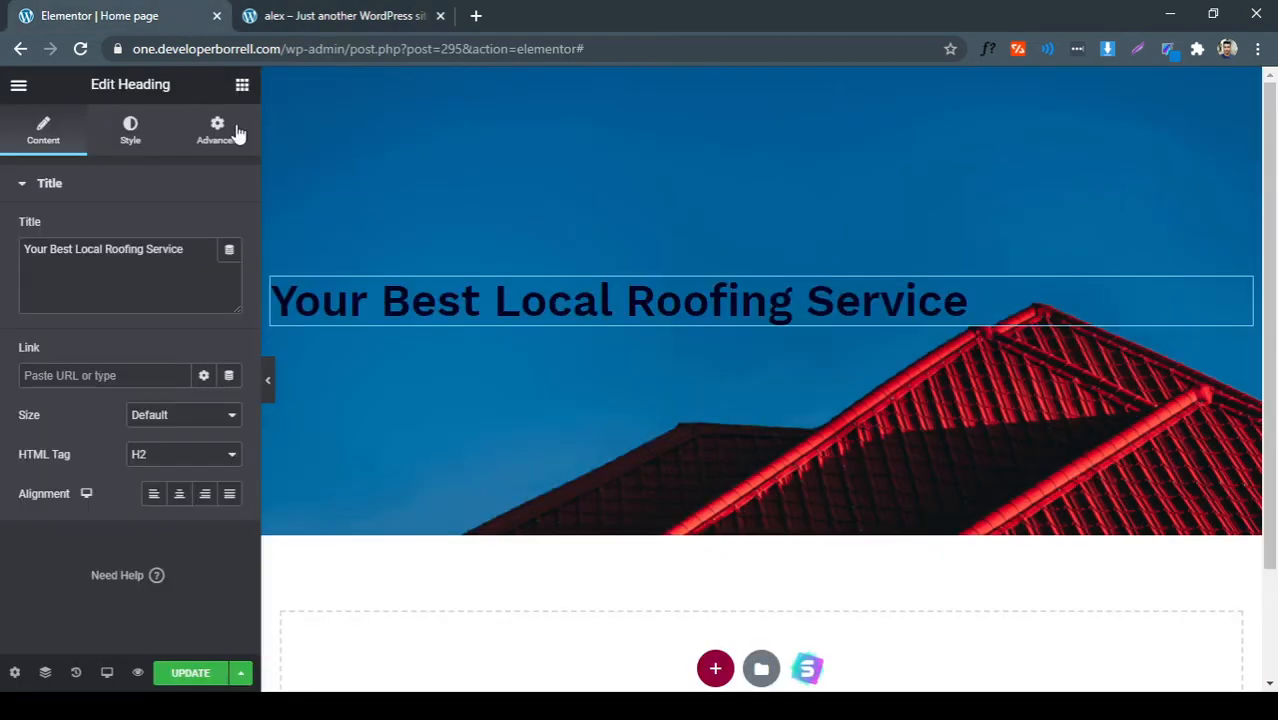
left_click(134, 136)
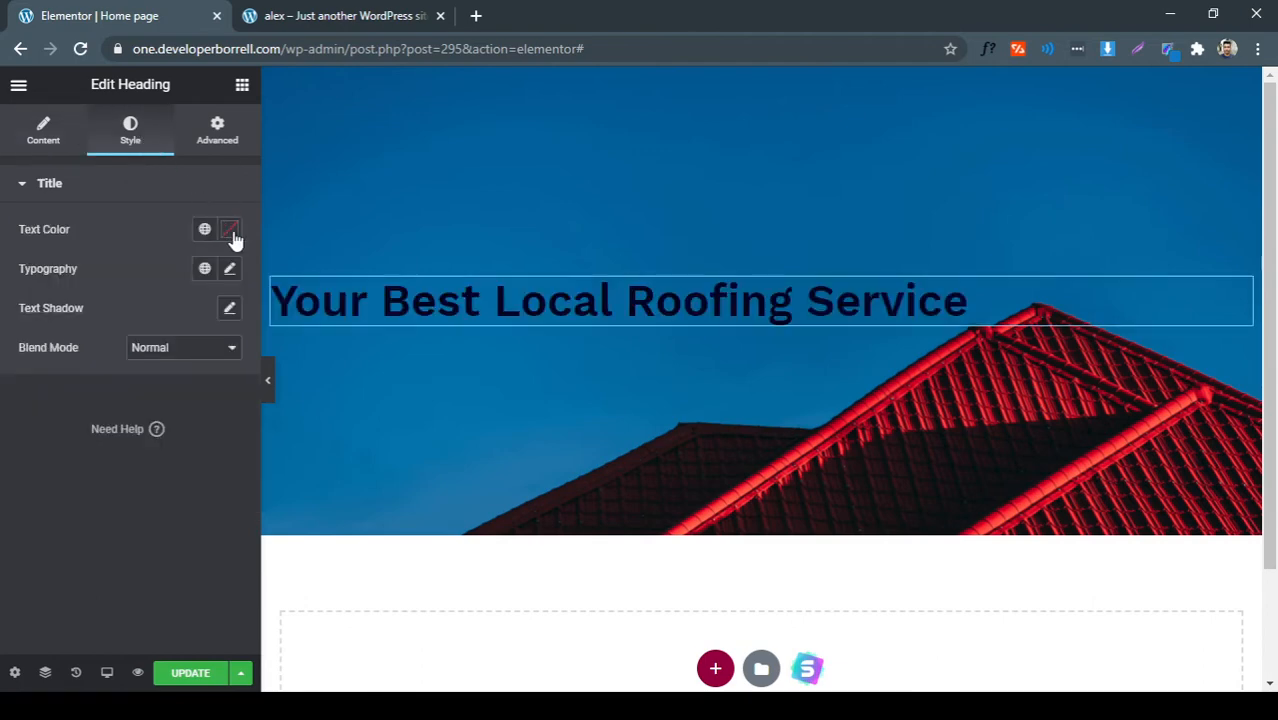
left_click(230, 270)
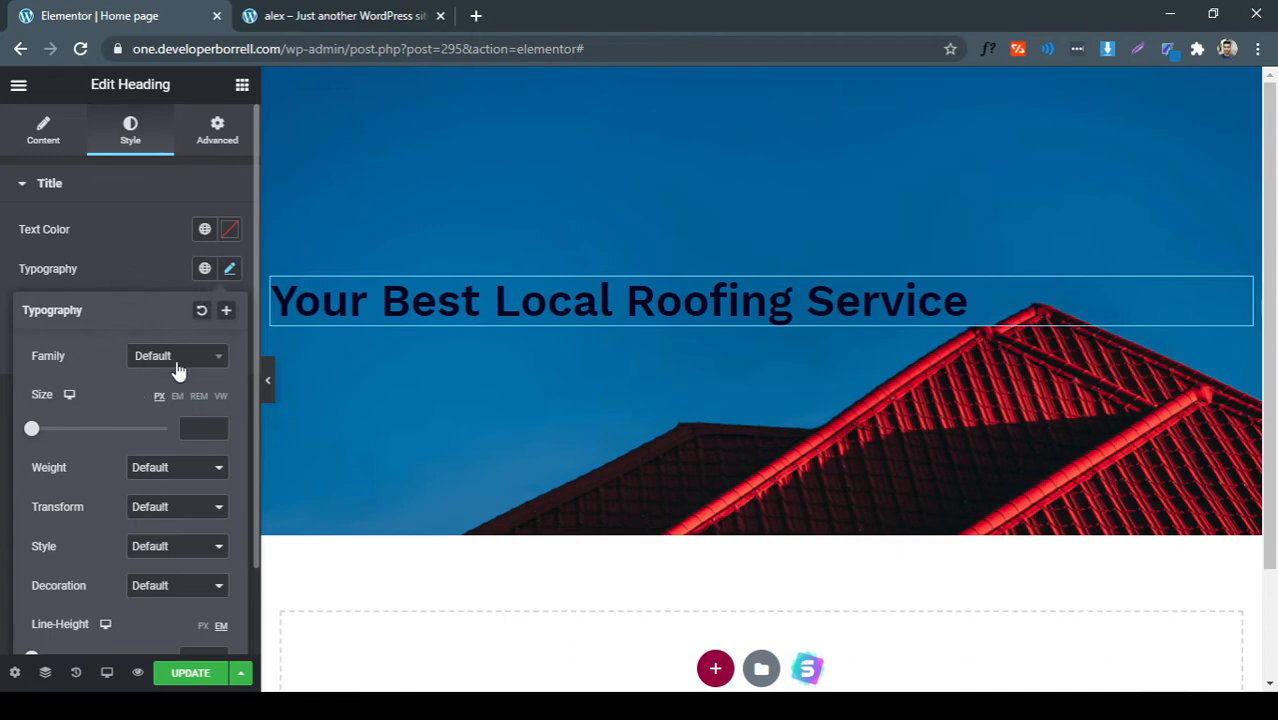
scroll(190, 420, "down", 1)
scroll(180, 420, "up", 1)
left_click(197, 350)
scroll(195, 342, "down", 1)
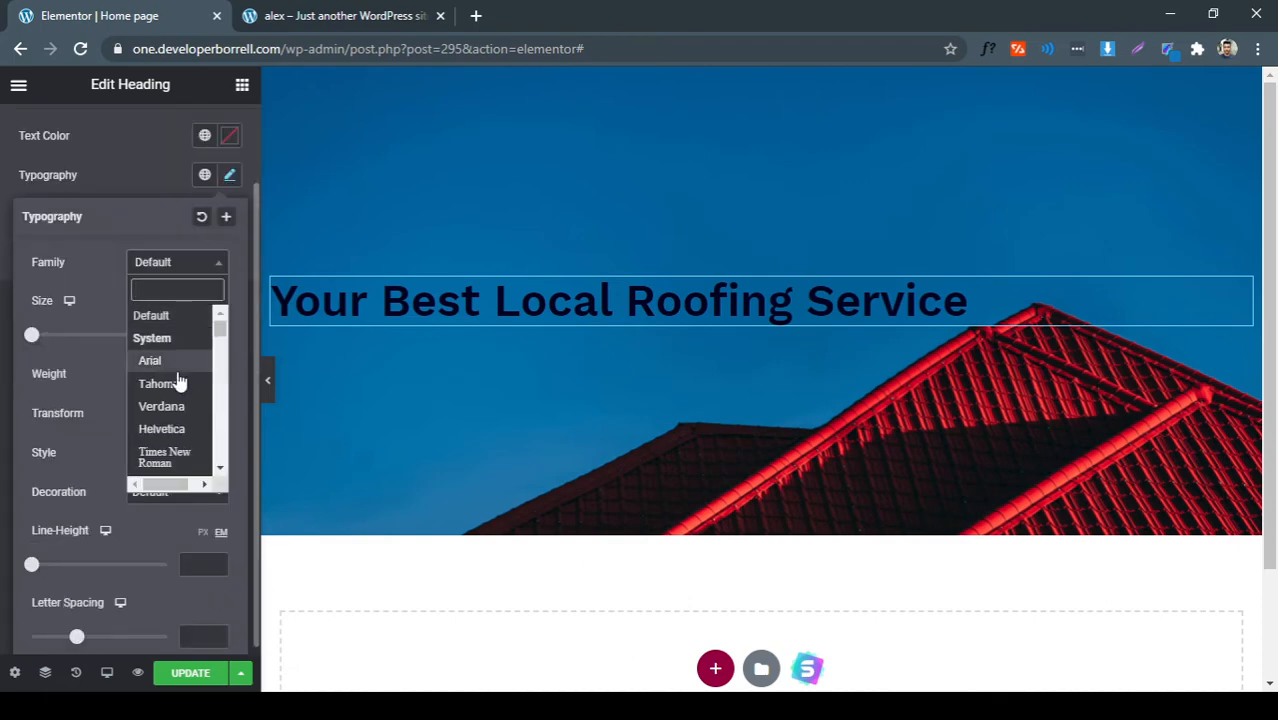
key("ctrl+v")
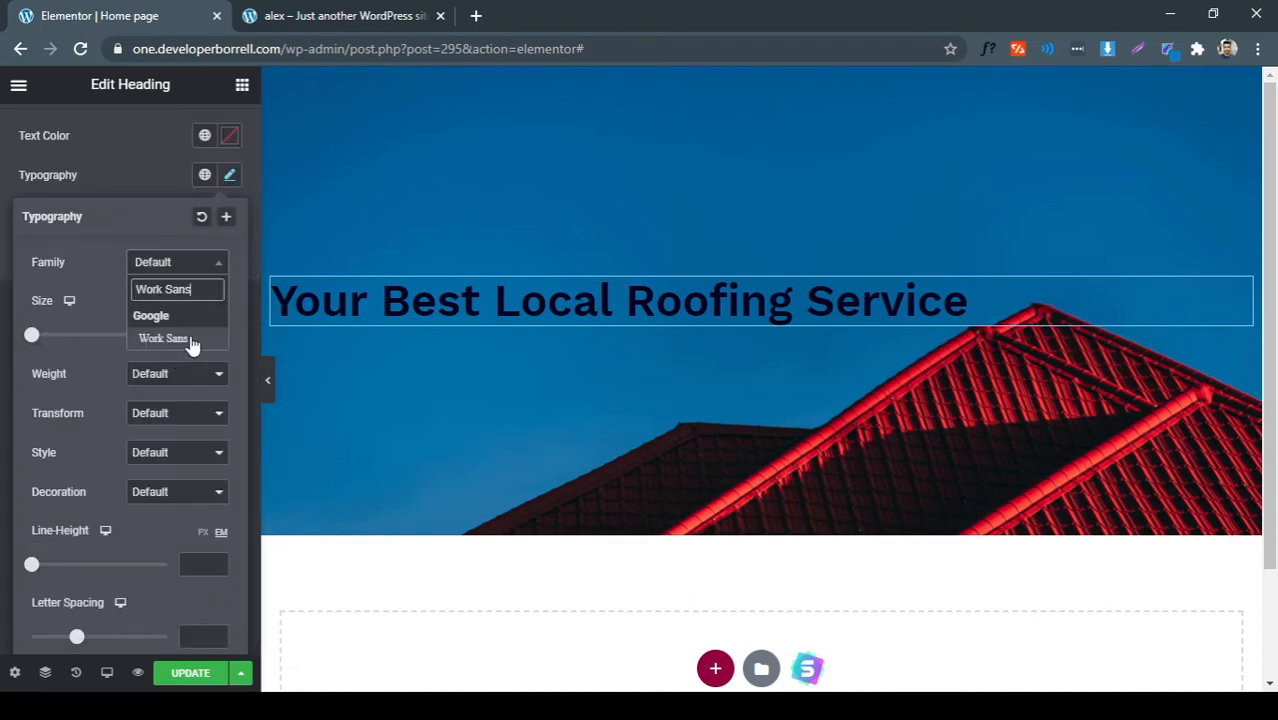
left_click(189, 338)
Check the original small heading's font details and set the new heading's size to 14 px and line height to 15 px
left_click(365, 12)
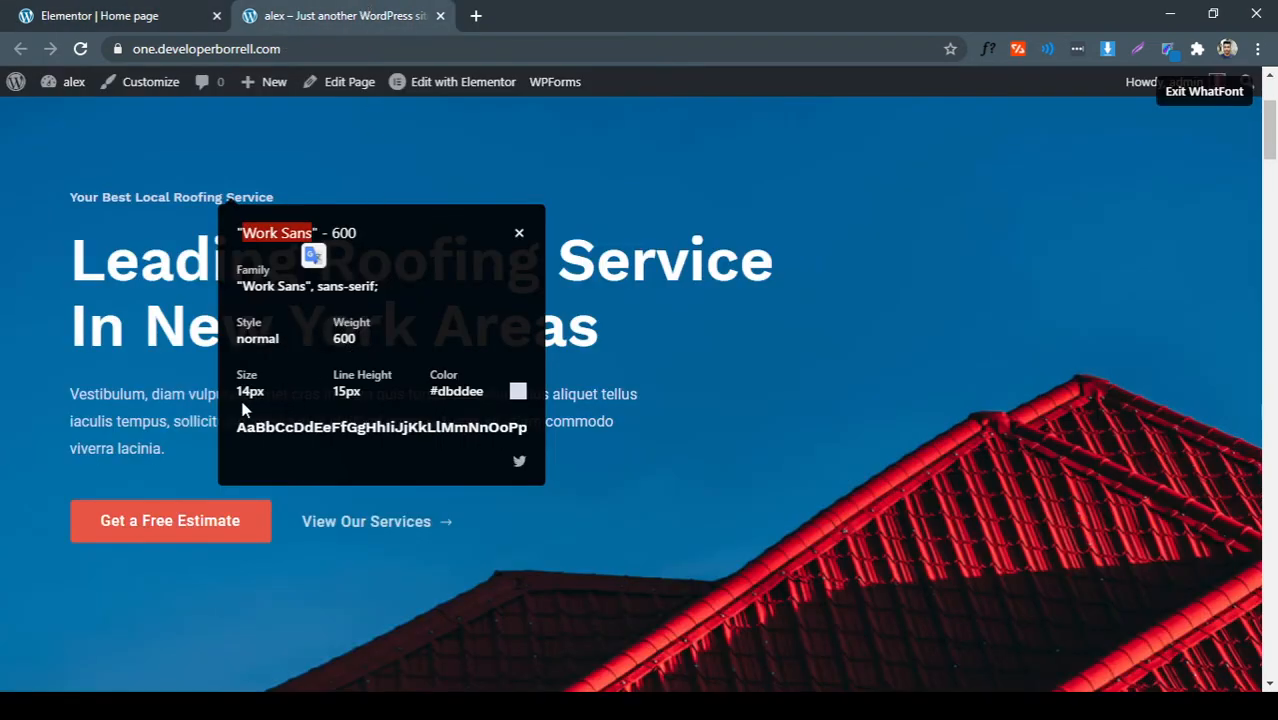
left_click(140, 16)
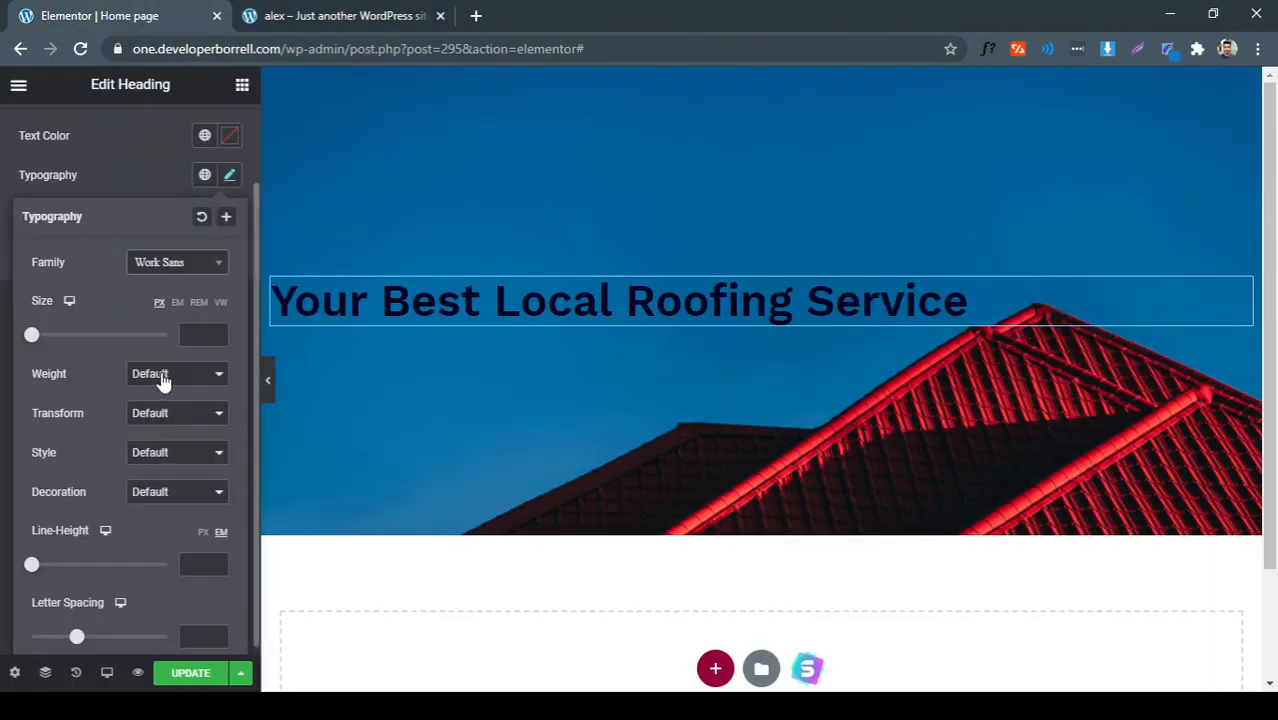
left_click(205, 332)
type("14")
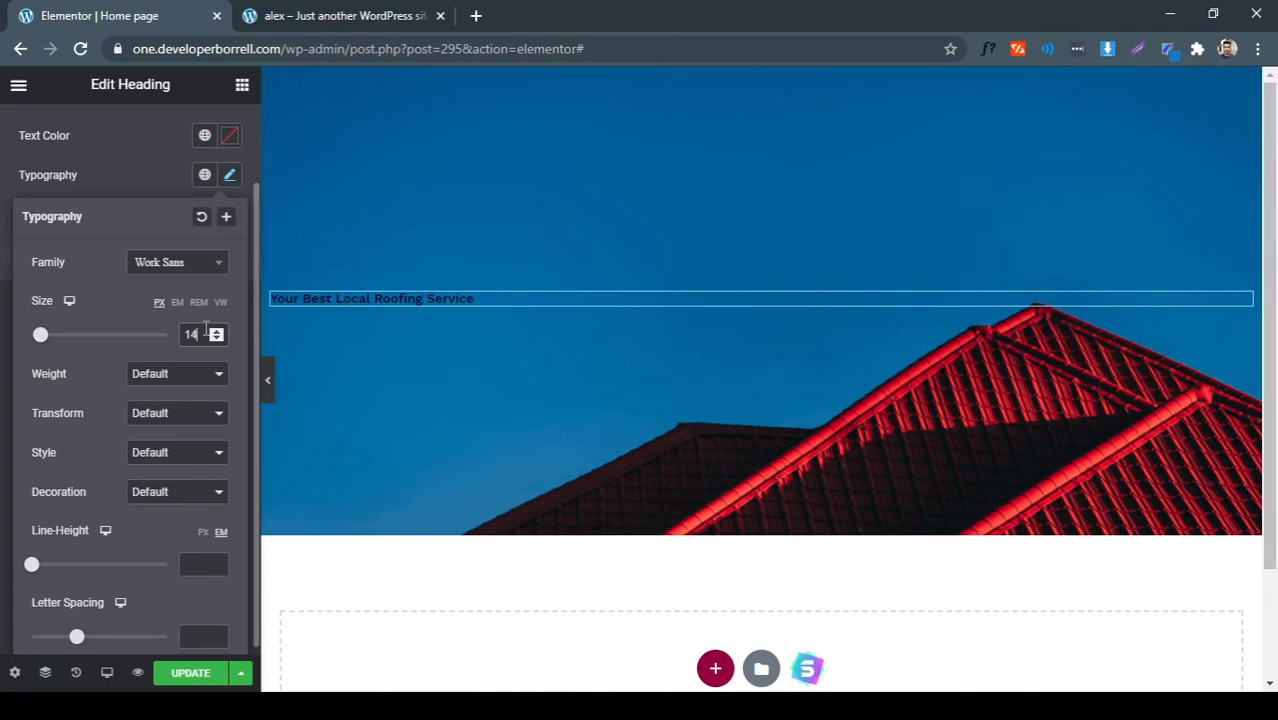
left_click(203, 532)
left_click(206, 566)
type("15")
left_click(151, 380)
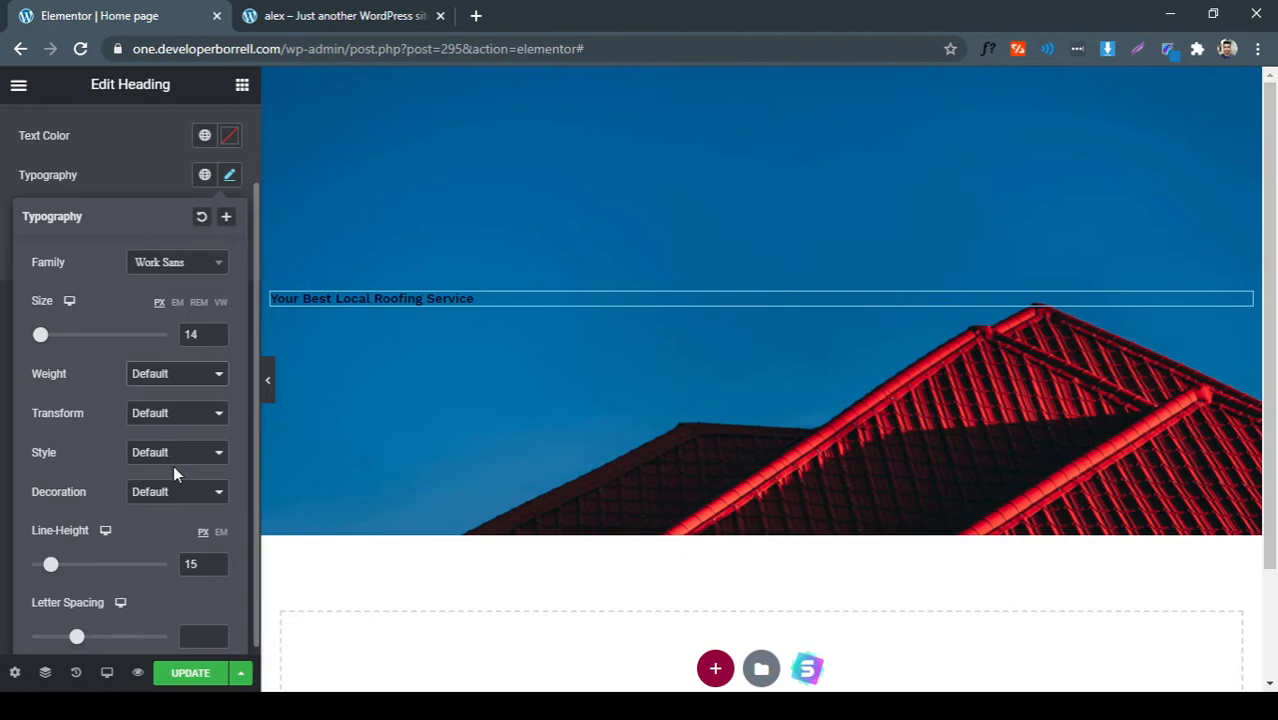
left_click(173, 465)
Copy the original small heading's colour code and set the new heading's text colour to #dbddee
left_click(372, 14)
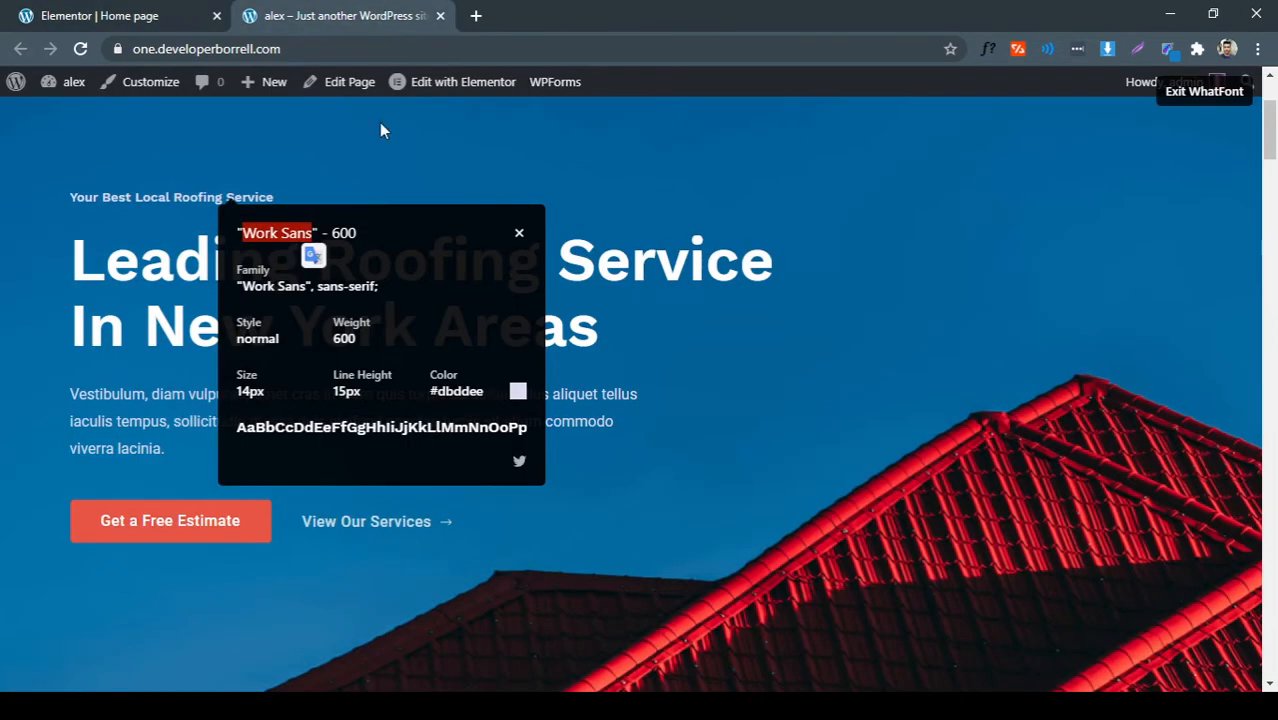
double_click(479, 393)
key("ctrl+c")
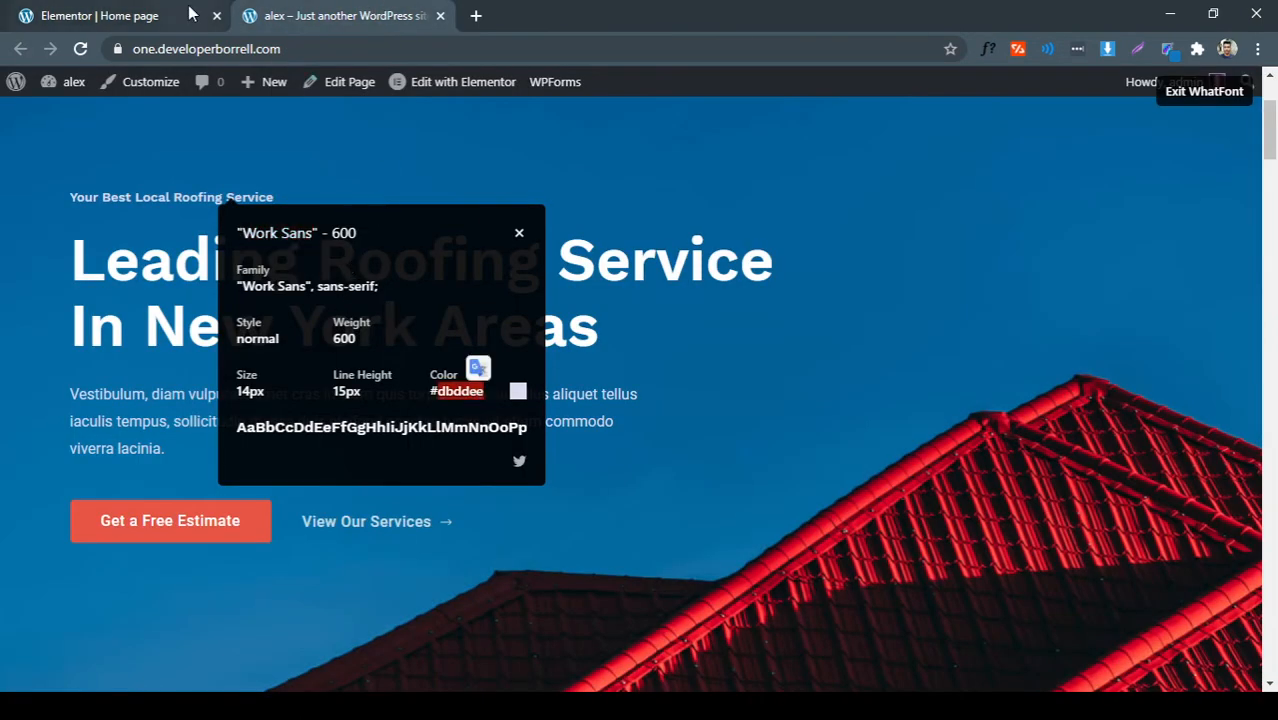
left_click(190, 12)
left_click(229, 174)
left_click(229, 137)
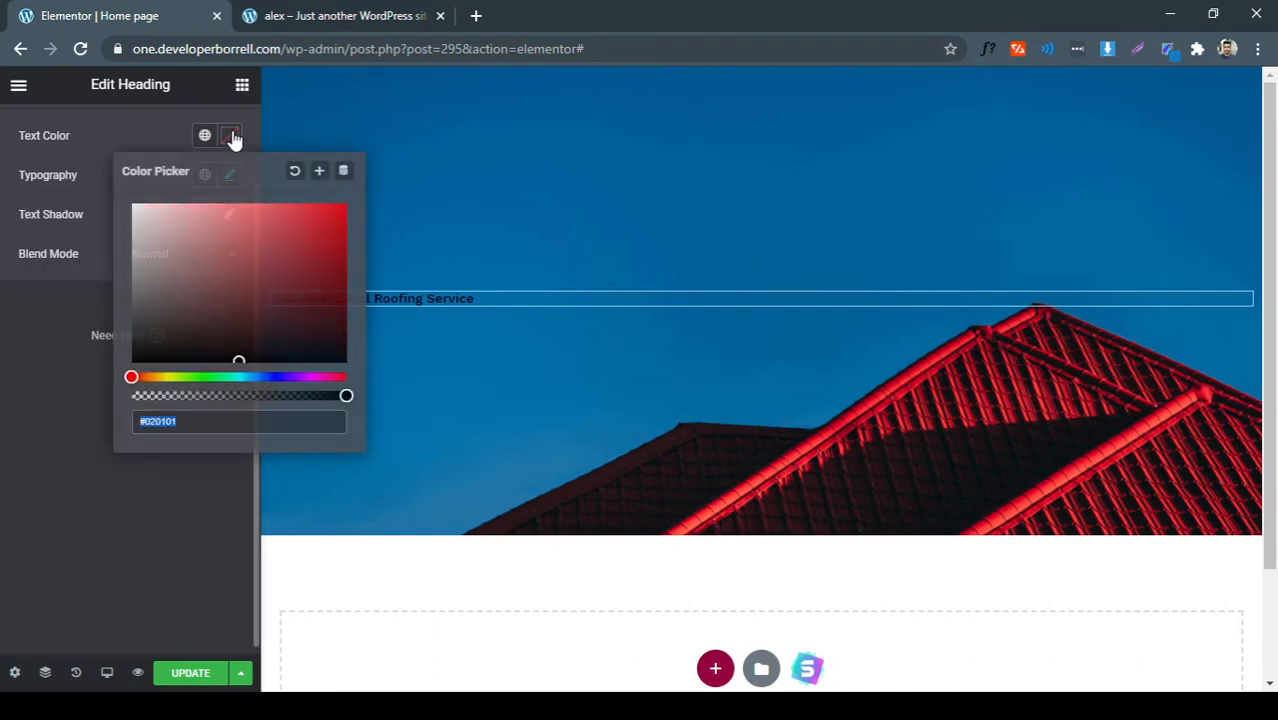
key("ctrl+v")
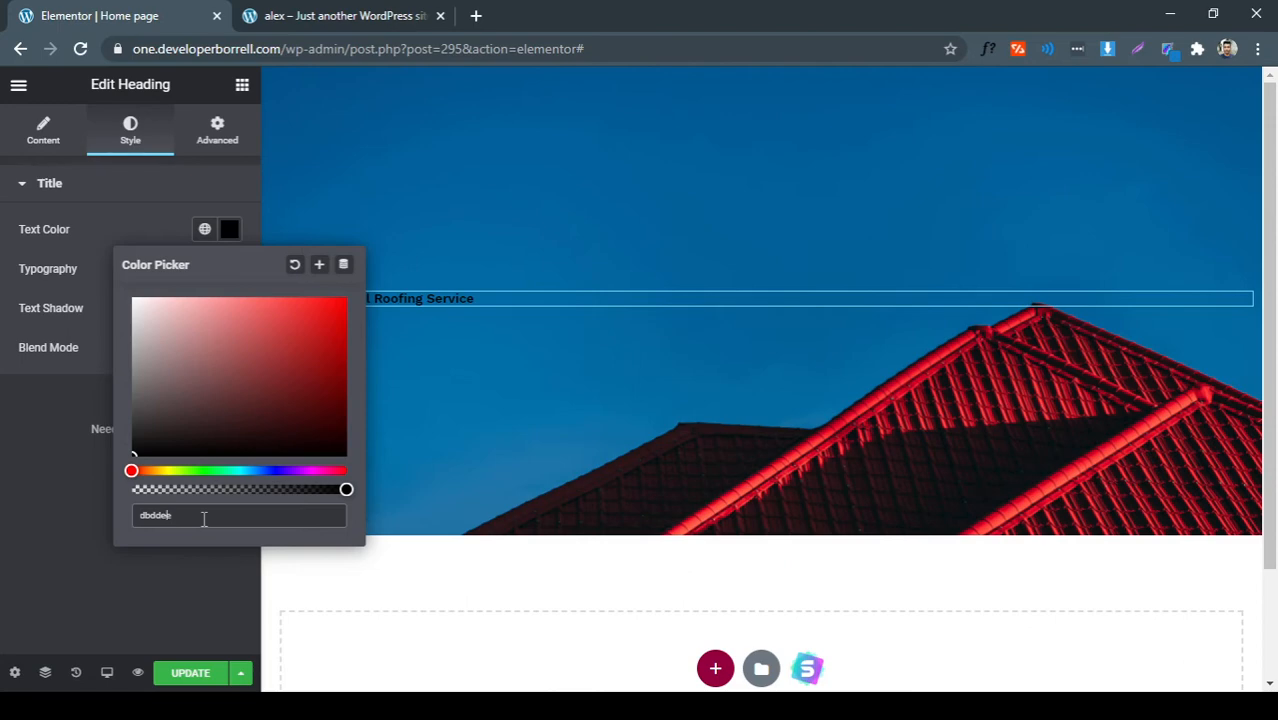
type("#")
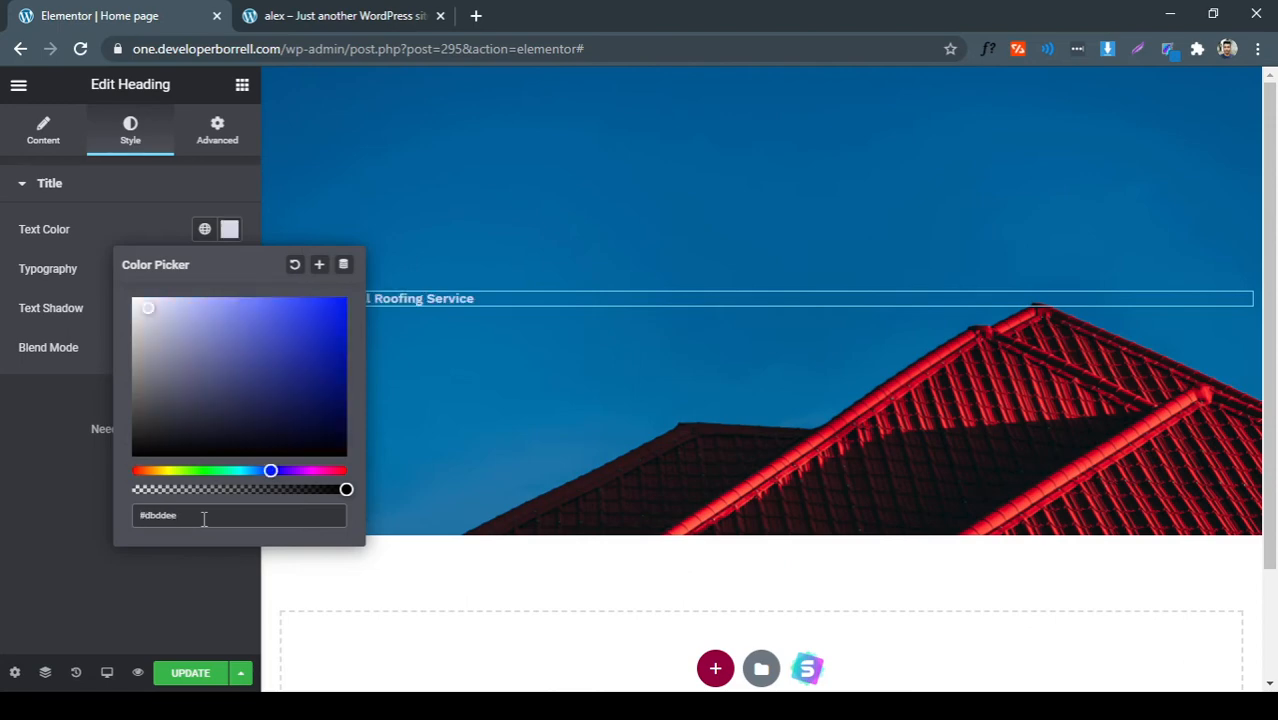
left_click(102, 480)
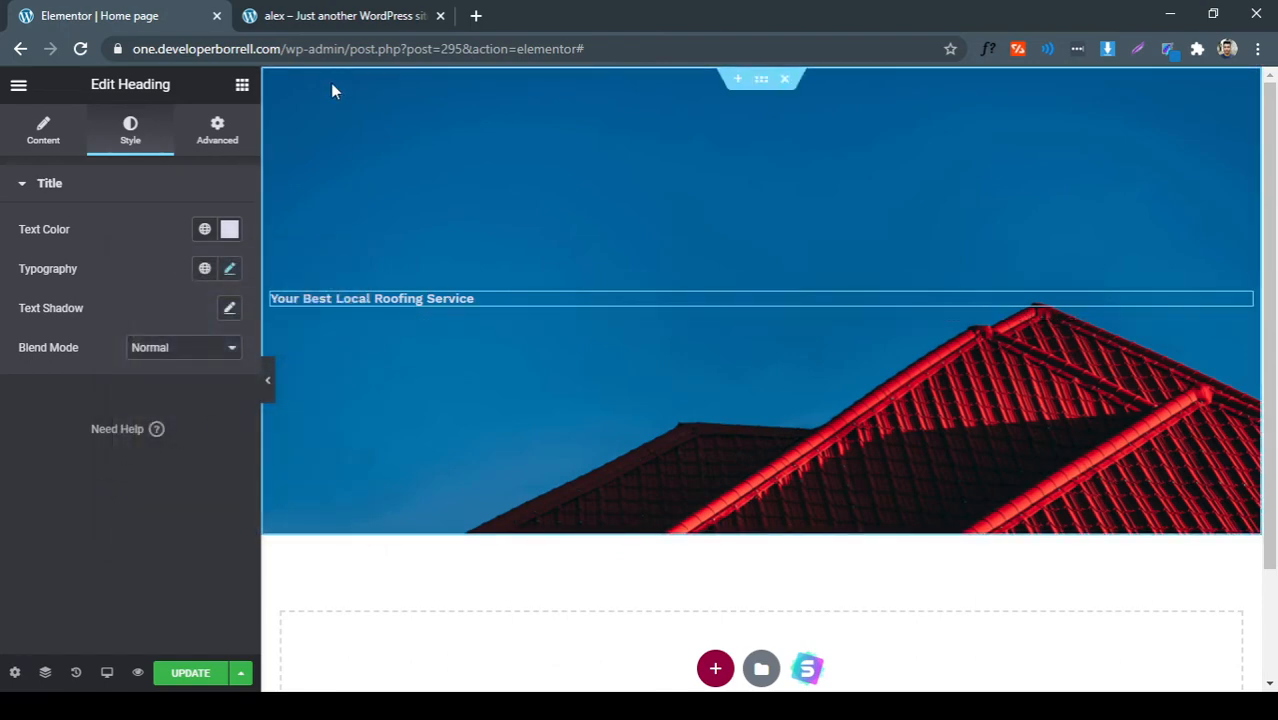
Exit the font inspector on the original site and copy the main title "Leading Roofing Service In New York Areas"
left_click(331, 15)
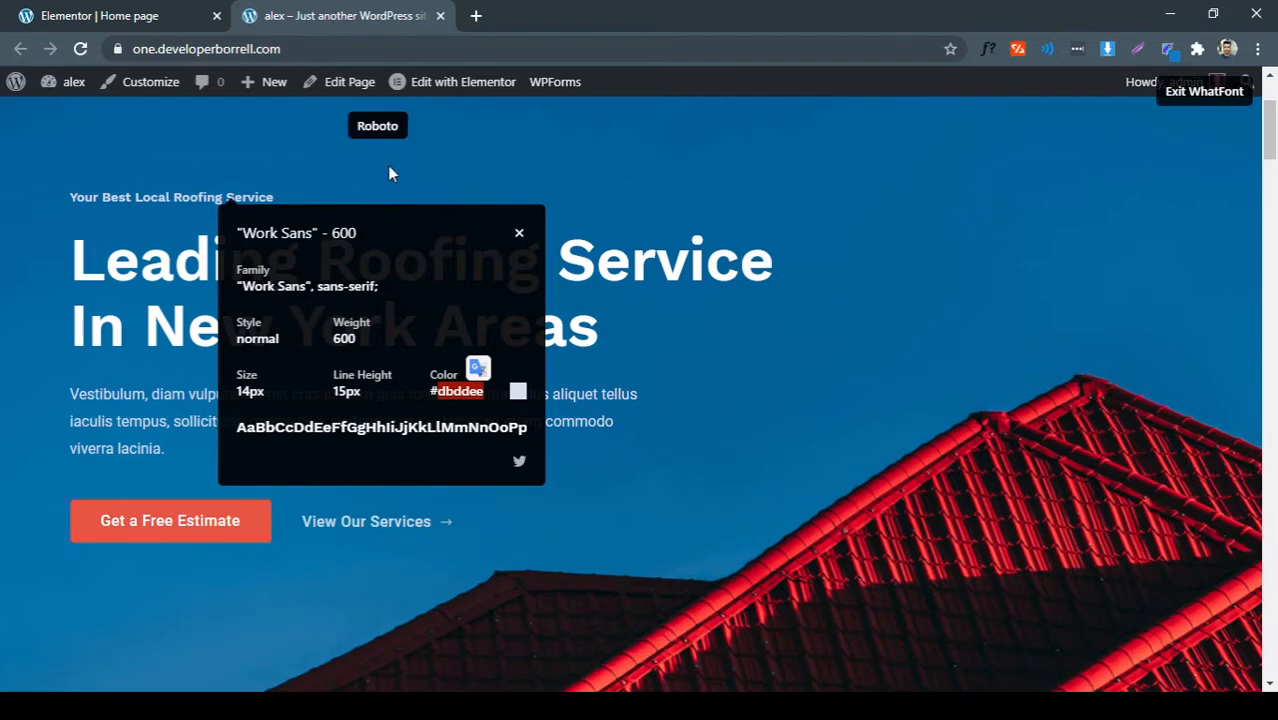
left_click(520, 233)
left_click(1205, 92)
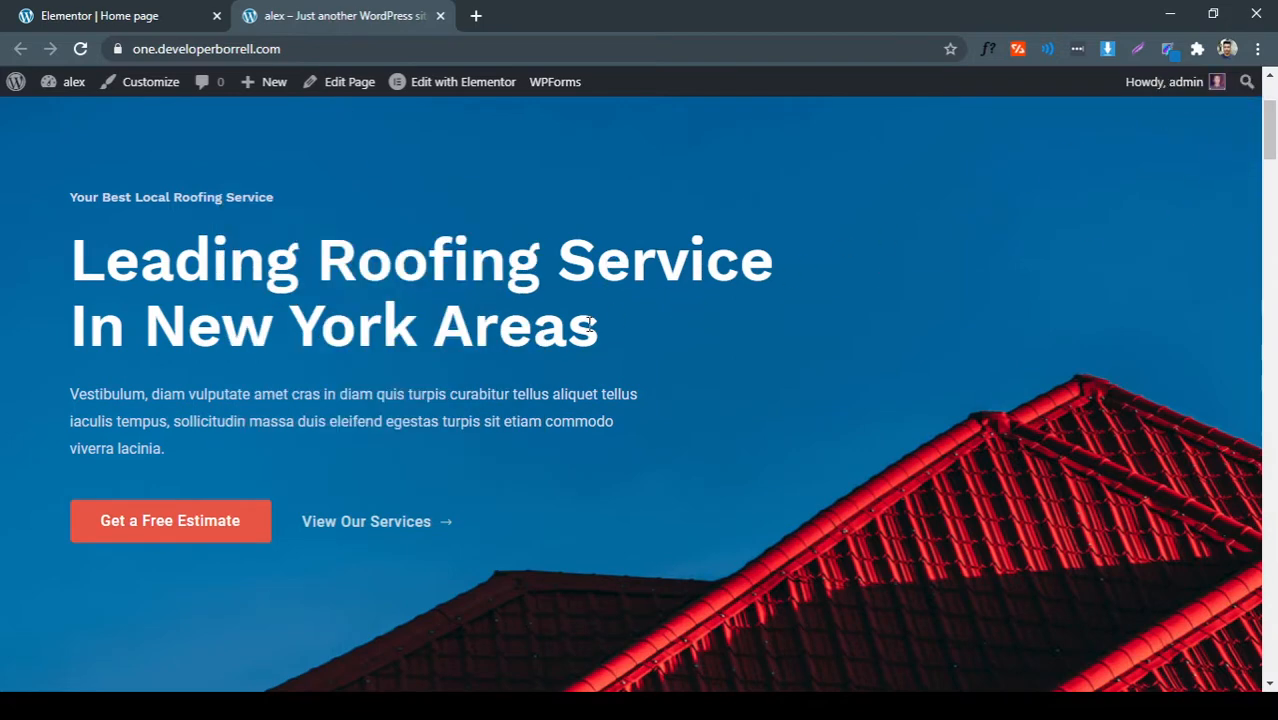
left_click_drag(600, 340, 80, 262)
key("ctrl+c")
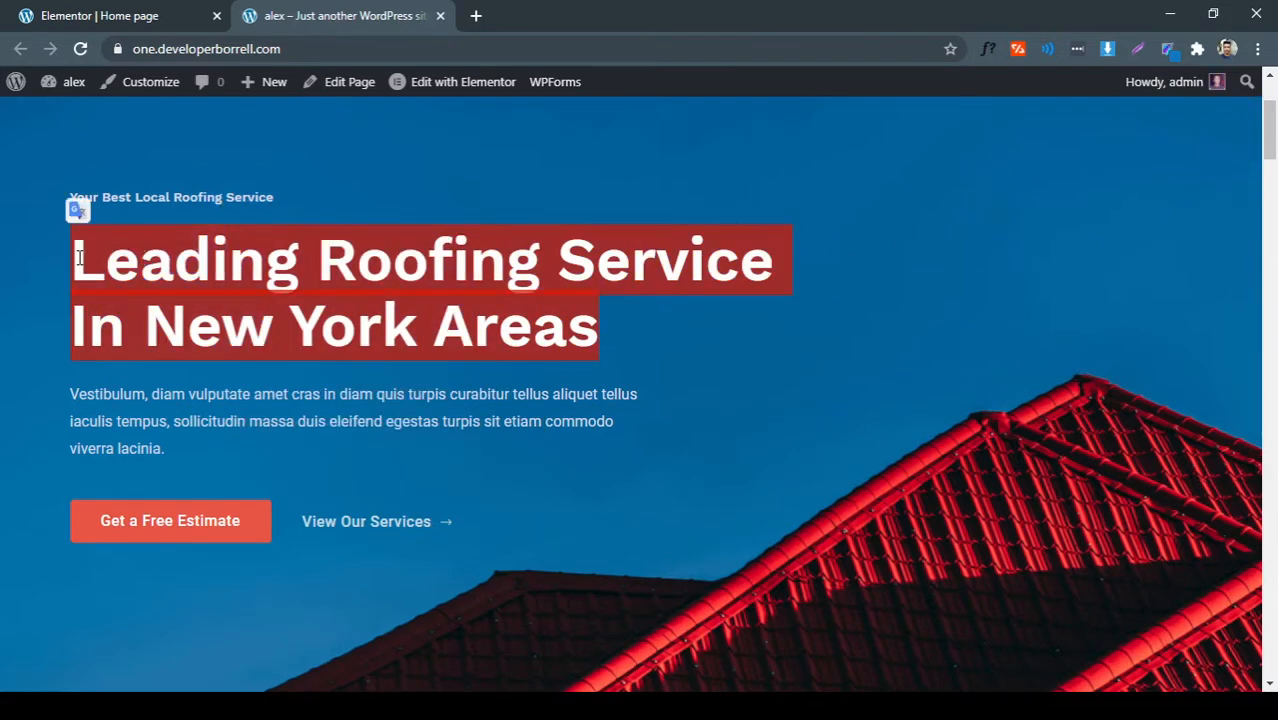
Add a second Heading widget below the small heading and replace its title with the copied "Leading Roofing Service In New York Areas"
left_click(180, 18)
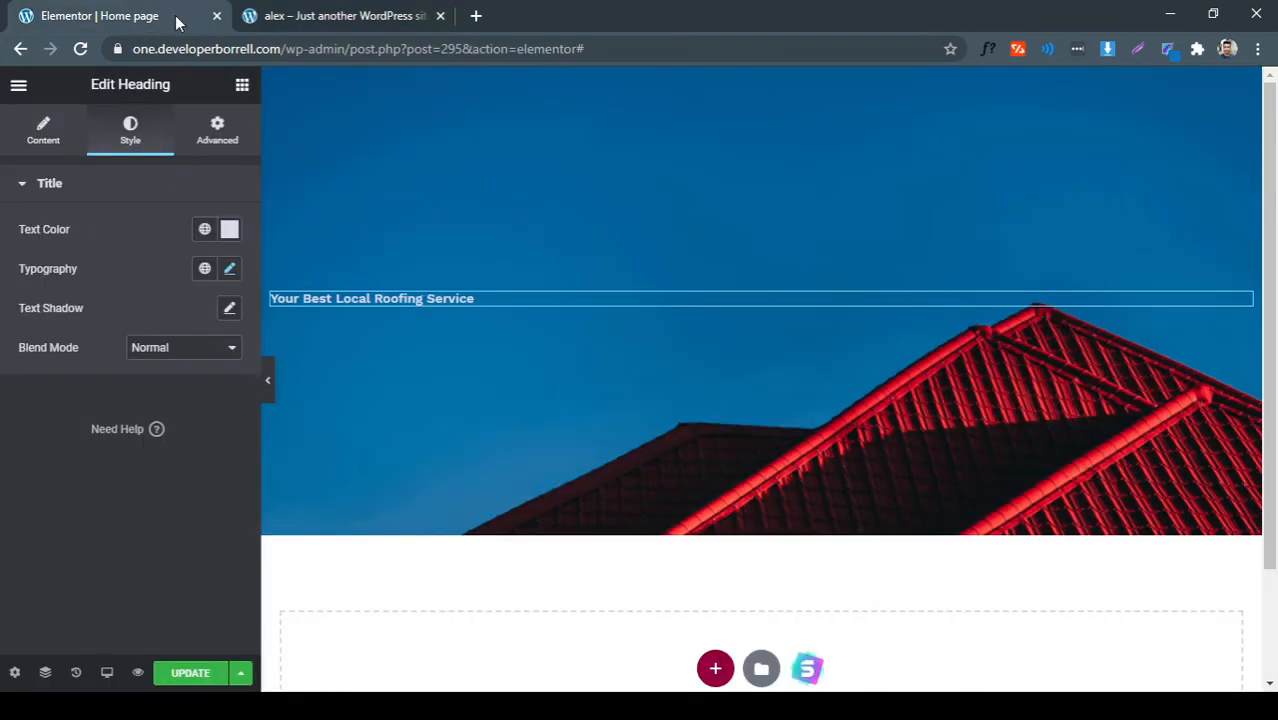
left_click(242, 84)
left_click_drag(188, 258, 367, 302)
triple_click(159, 260)
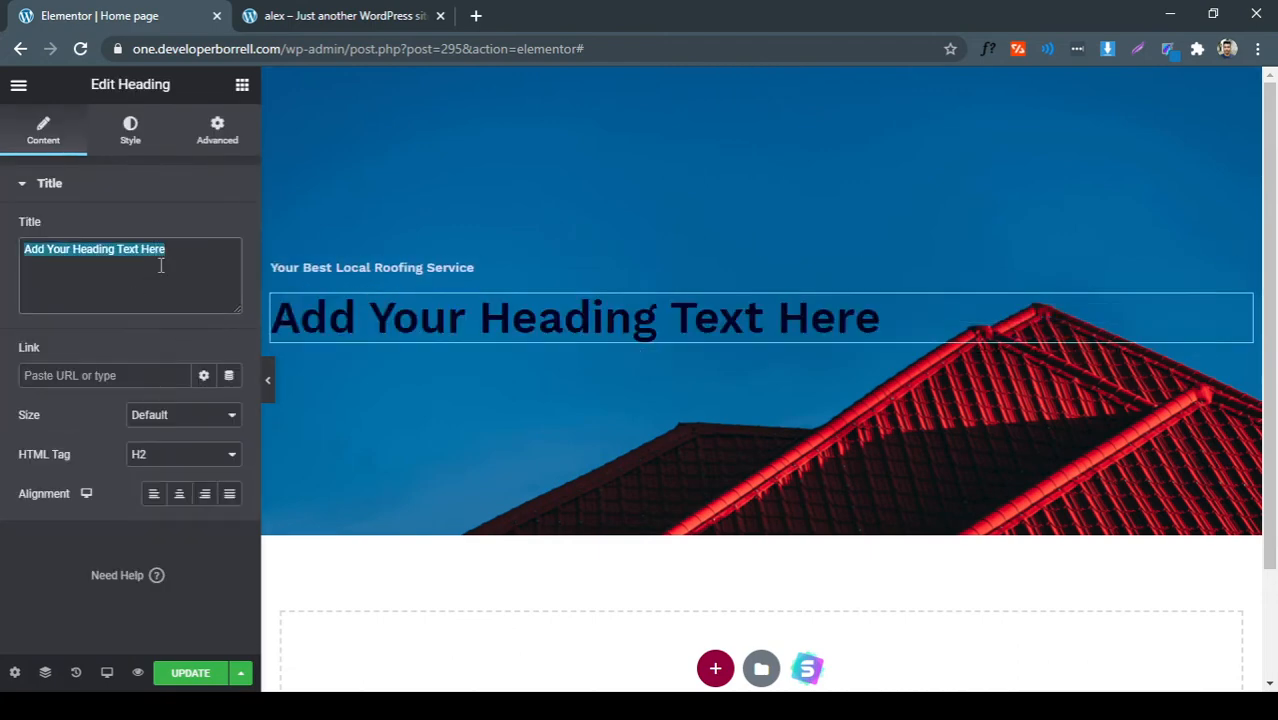
key("ctrl+v")
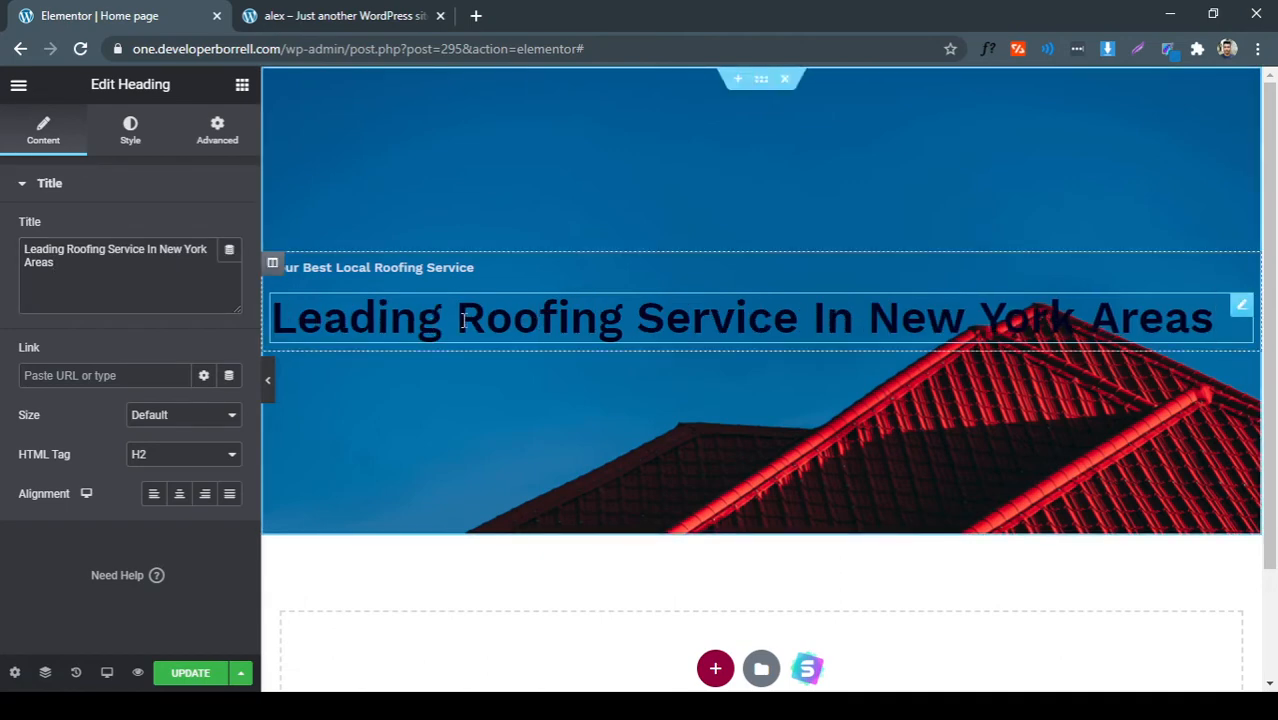
Try to paste the copied title over the main heading's text directly on the page canvas and undo the paste
key("ctrl+a")
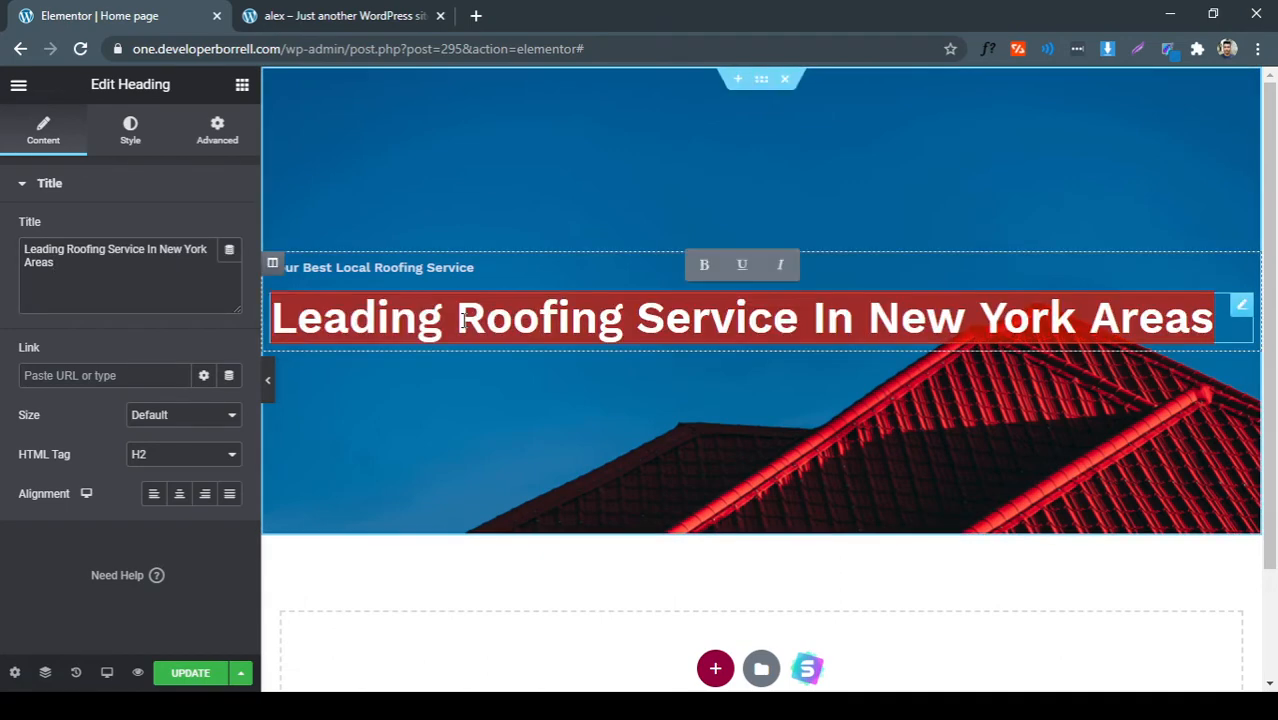
key("ctrl+v")
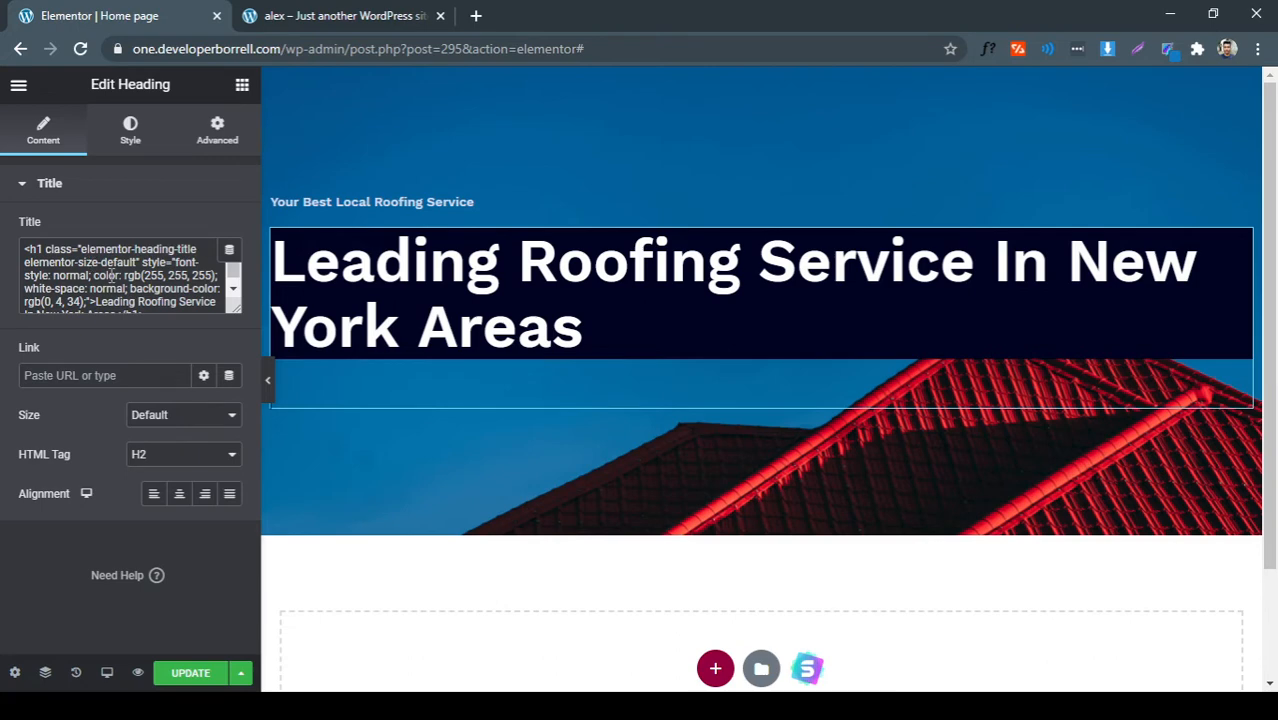
scroll(111, 275, "down", 1)
scroll(131, 285, "up", 1)
key("ctrl+z")
key("ctrl+c")
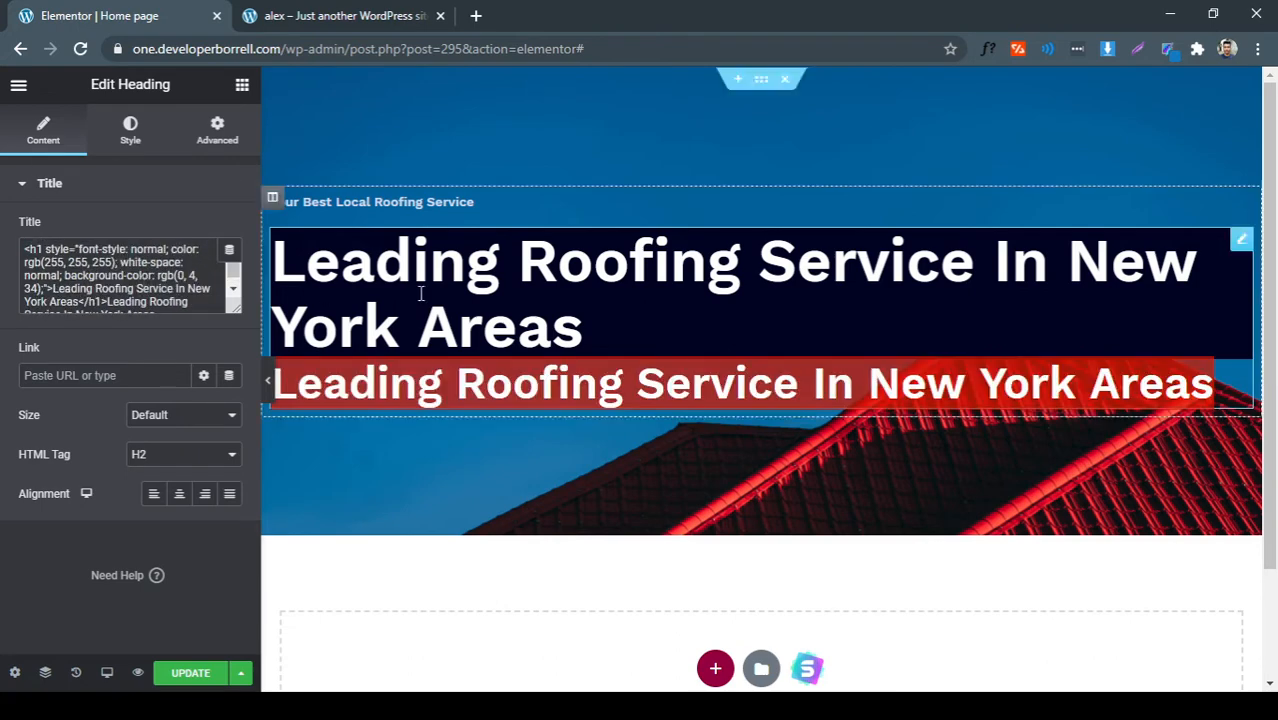
key("ctrl+z")
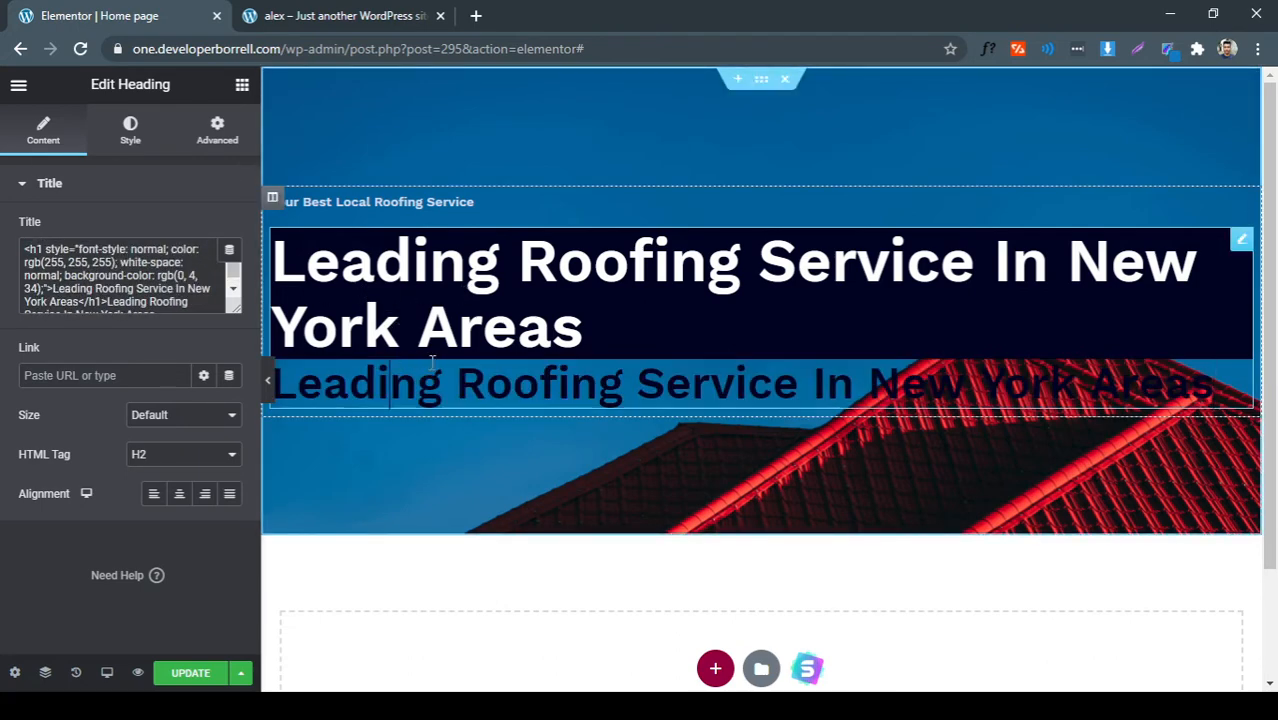
Clear the main heading's content and re-enter its title as plain text, "Leading Roofing Service In New York Areas"
key("ctrl+a")
key("BackSpace")
left_click(134, 268)
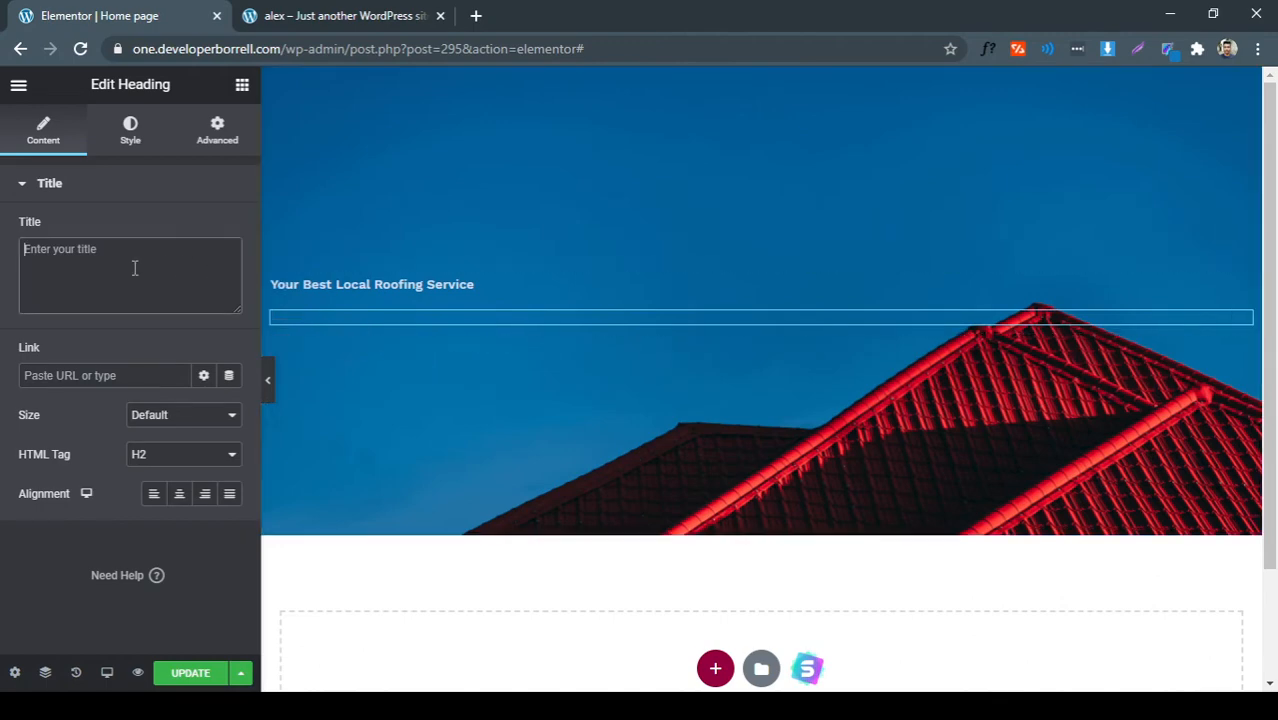
key("ctrl+v")
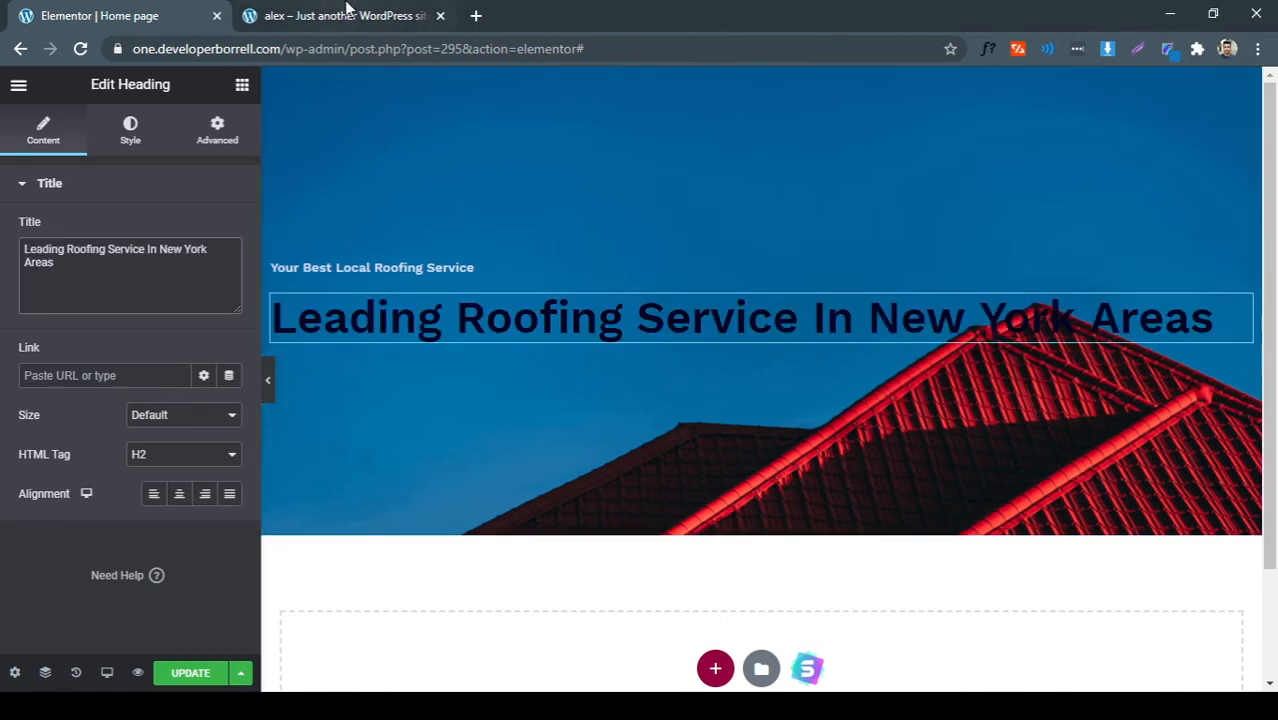
Inspect the font details of the main title in the original site's hero with WhatFont
left_click(345, 14)
left_click(392, 302)
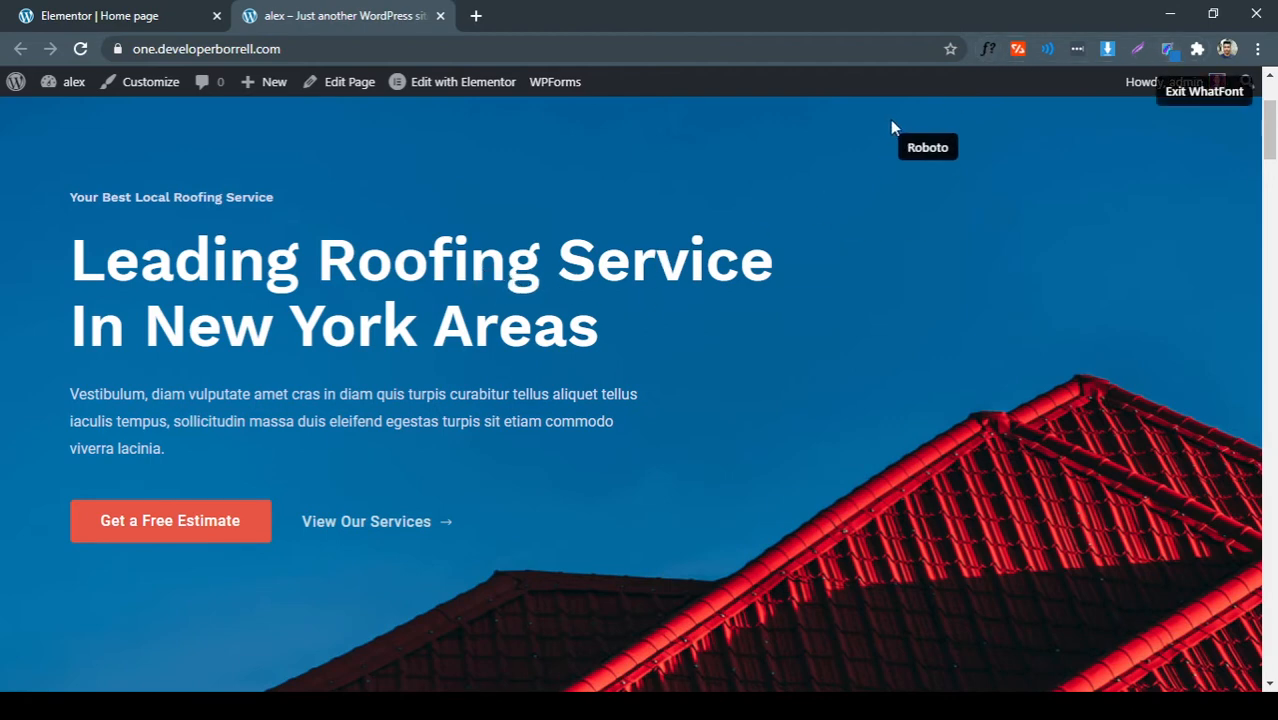
left_click(514, 277)
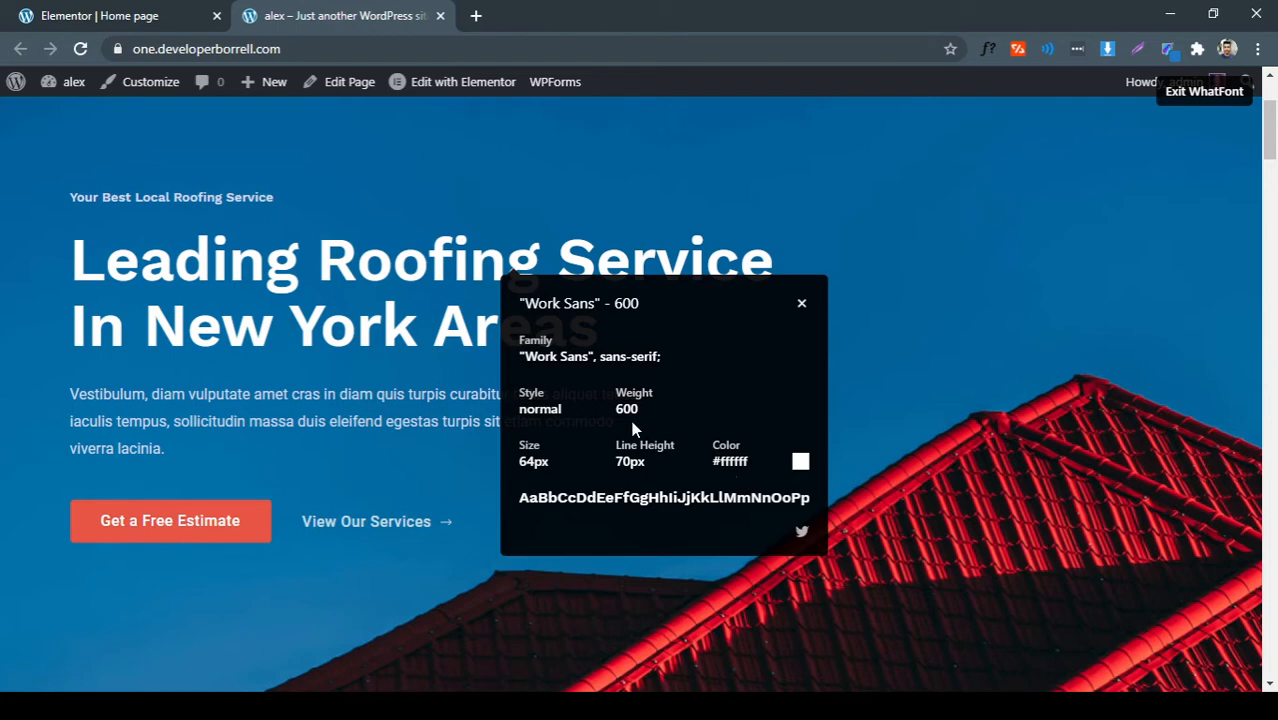
Back in the Elementor editor, set the main heading's text color to #fff
left_click(140, 16)
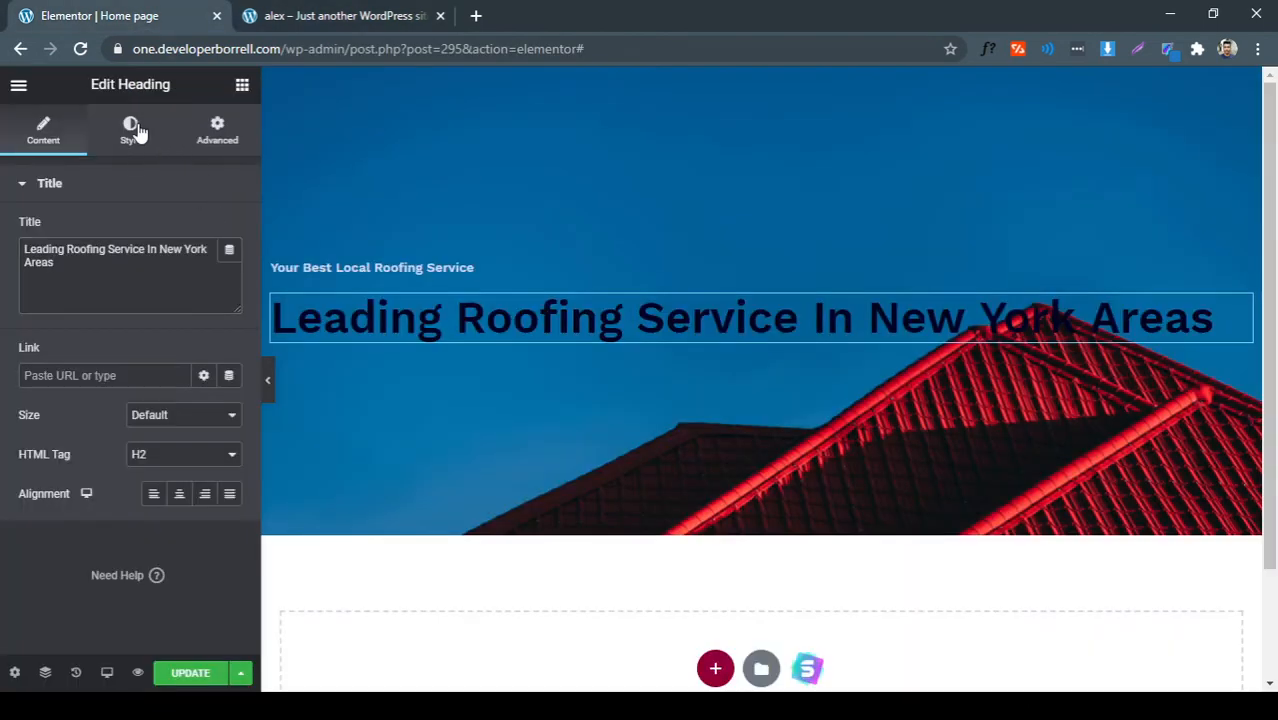
left_click(137, 131)
left_click(230, 230)
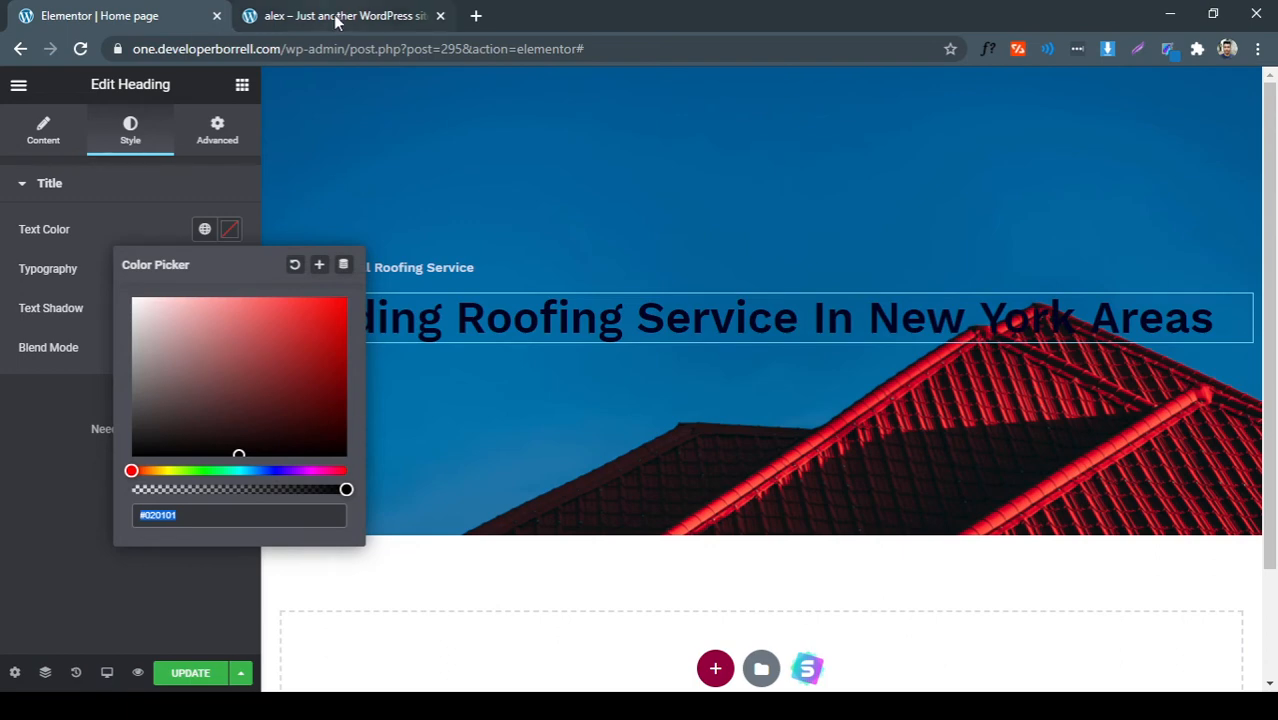
type("#")
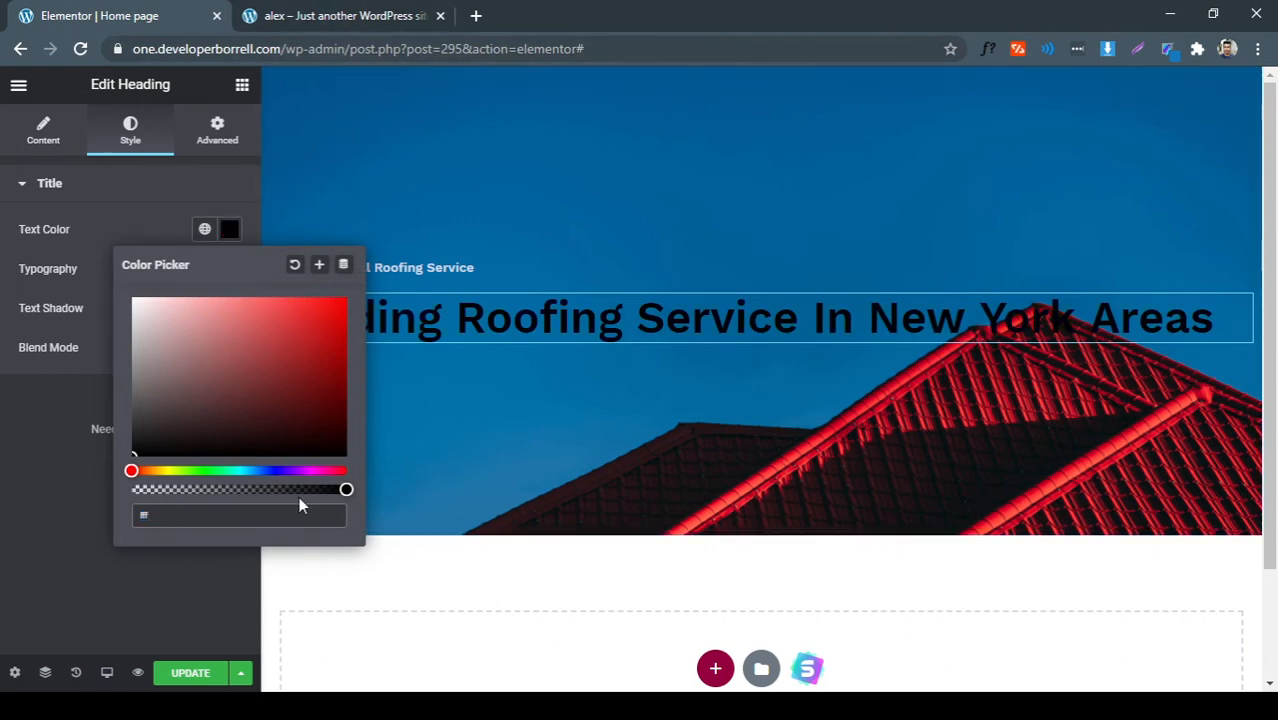
type("fff")
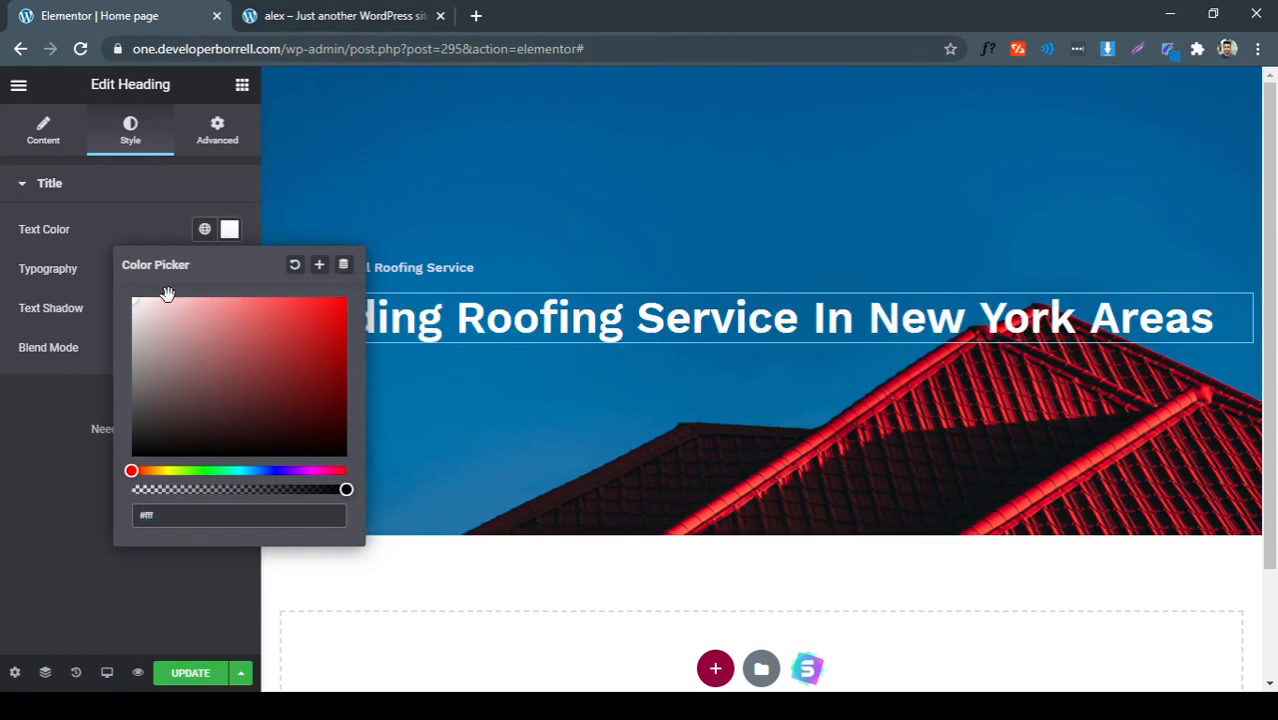
left_click(155, 241)
Set the main heading's typography to the Work Sans font family with a size of 64 px
left_click(229, 268)
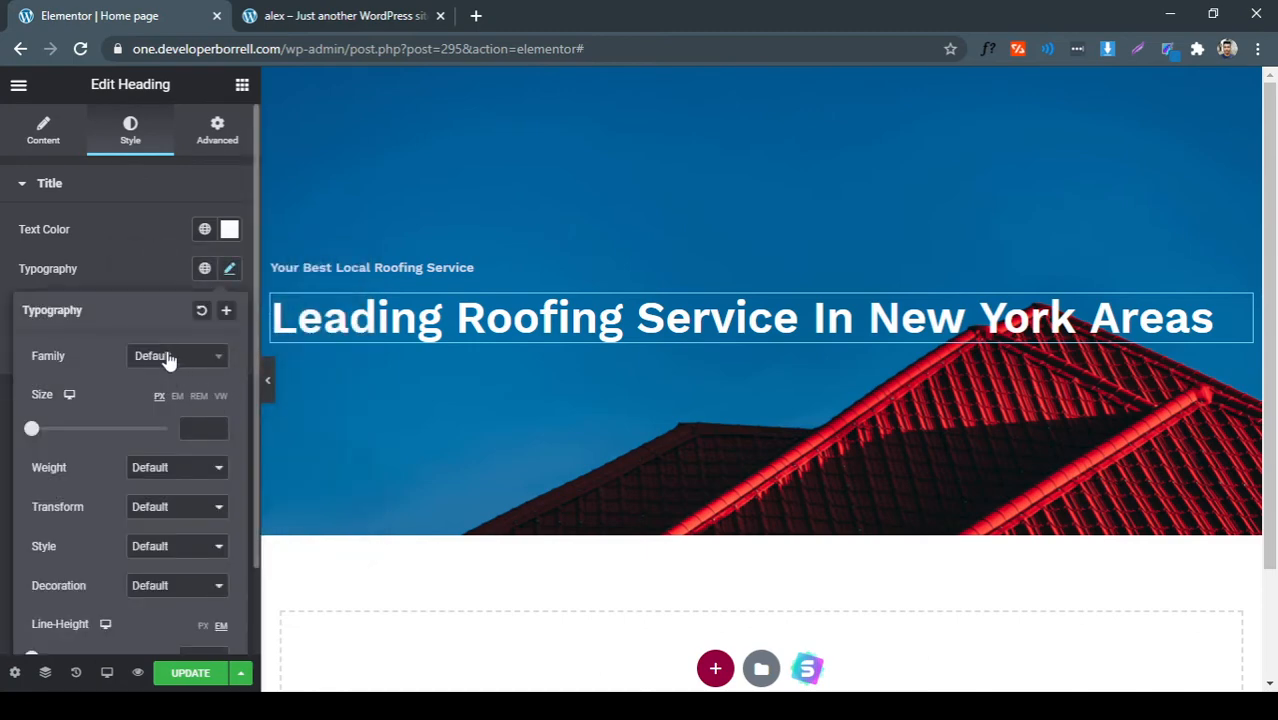
left_click(175, 358)
type("work")
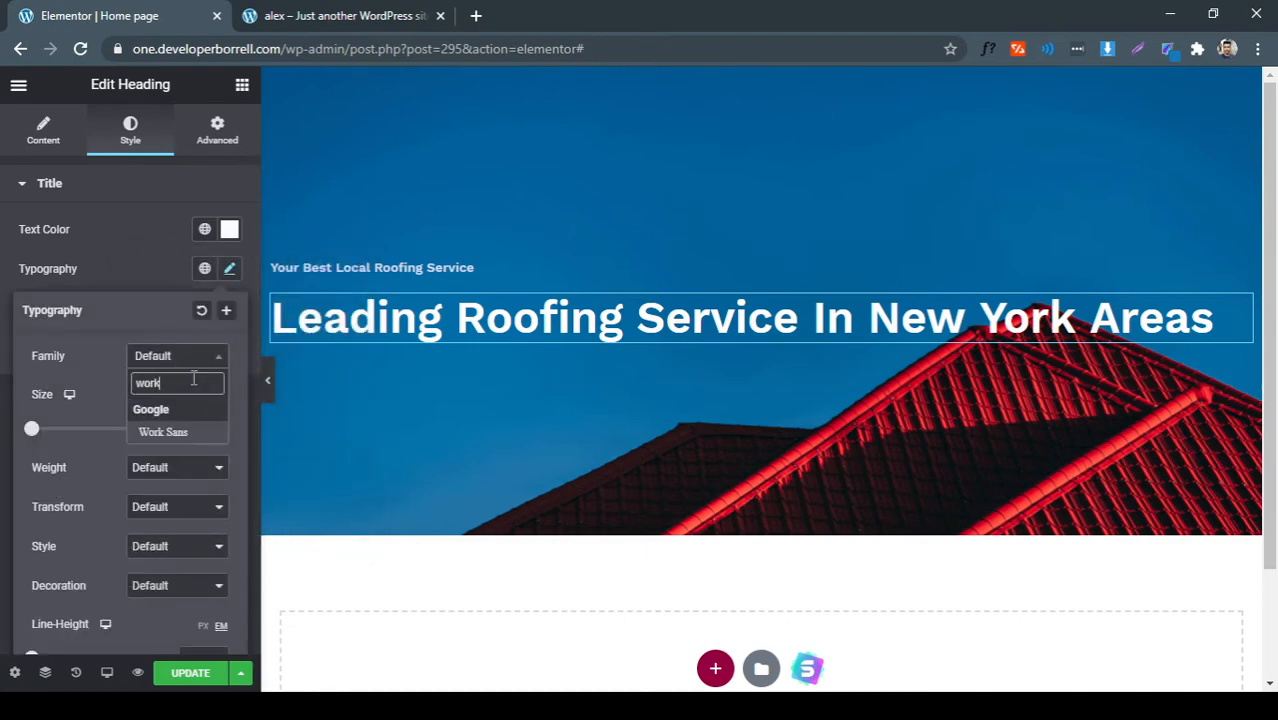
left_click(203, 432)
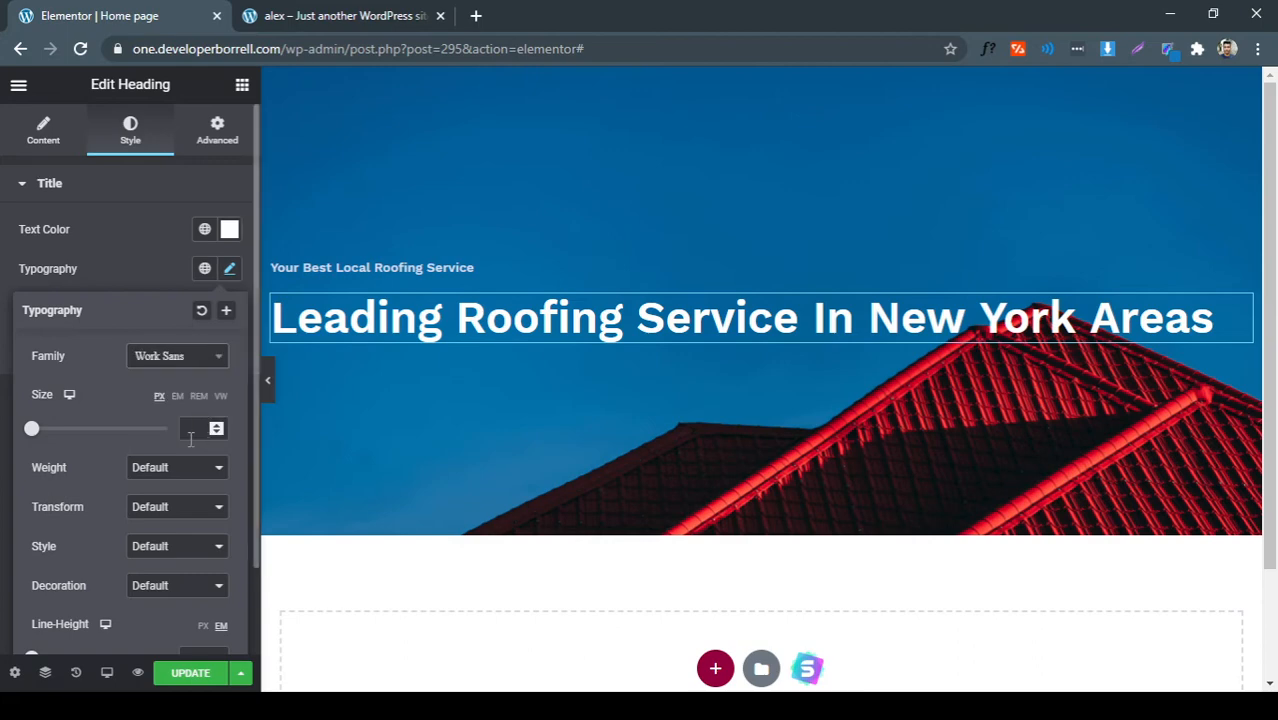
left_click(196, 430)
type("64")
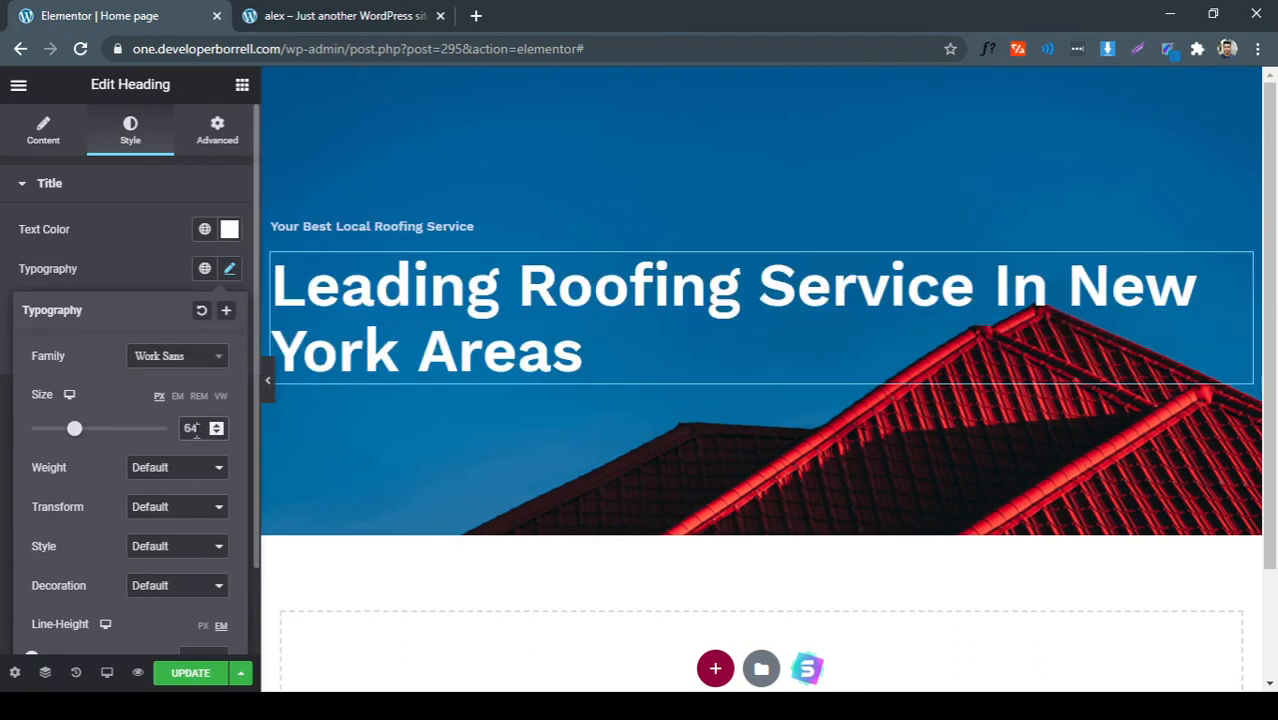
Set the main heading's font weight to 600 and its line height to 70 px
left_click(160, 554)
scroll(200, 622, "down", 1)
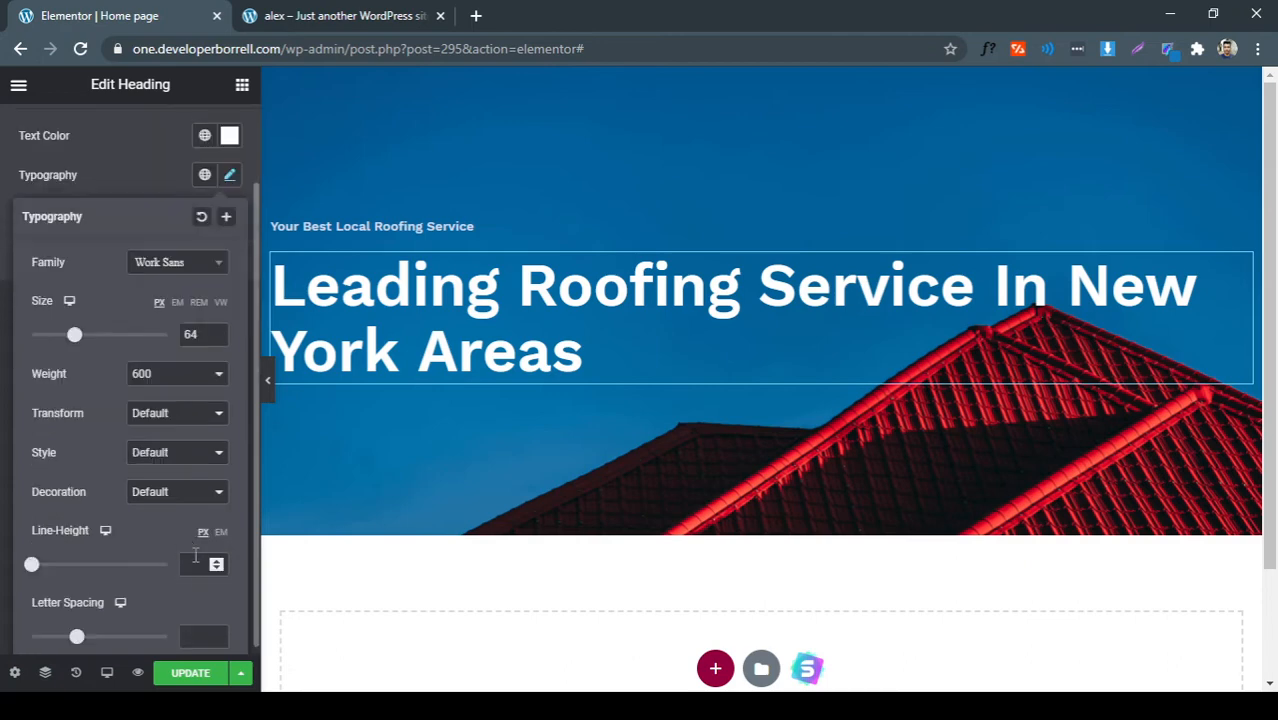
left_click(204, 563)
type("70")
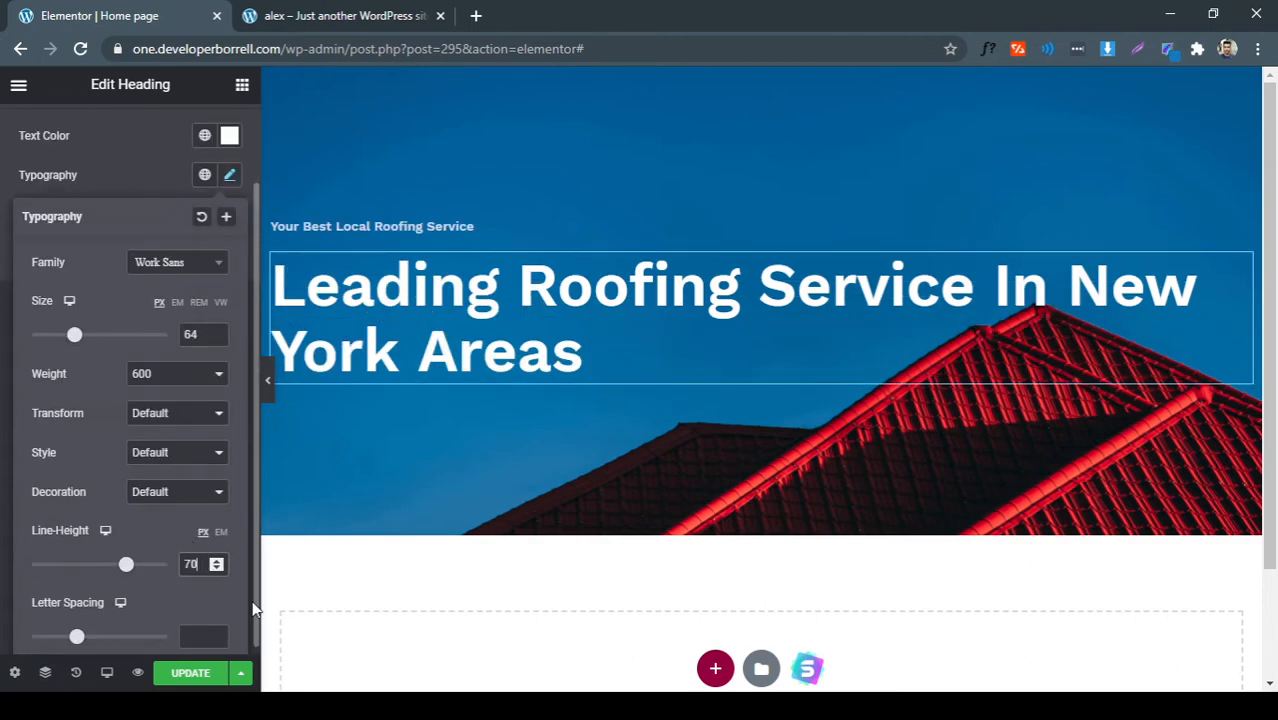
Recheck the font details of the original hero title, close the WhatFont inspection, and return to the Elementor editor
left_click(345, 15)
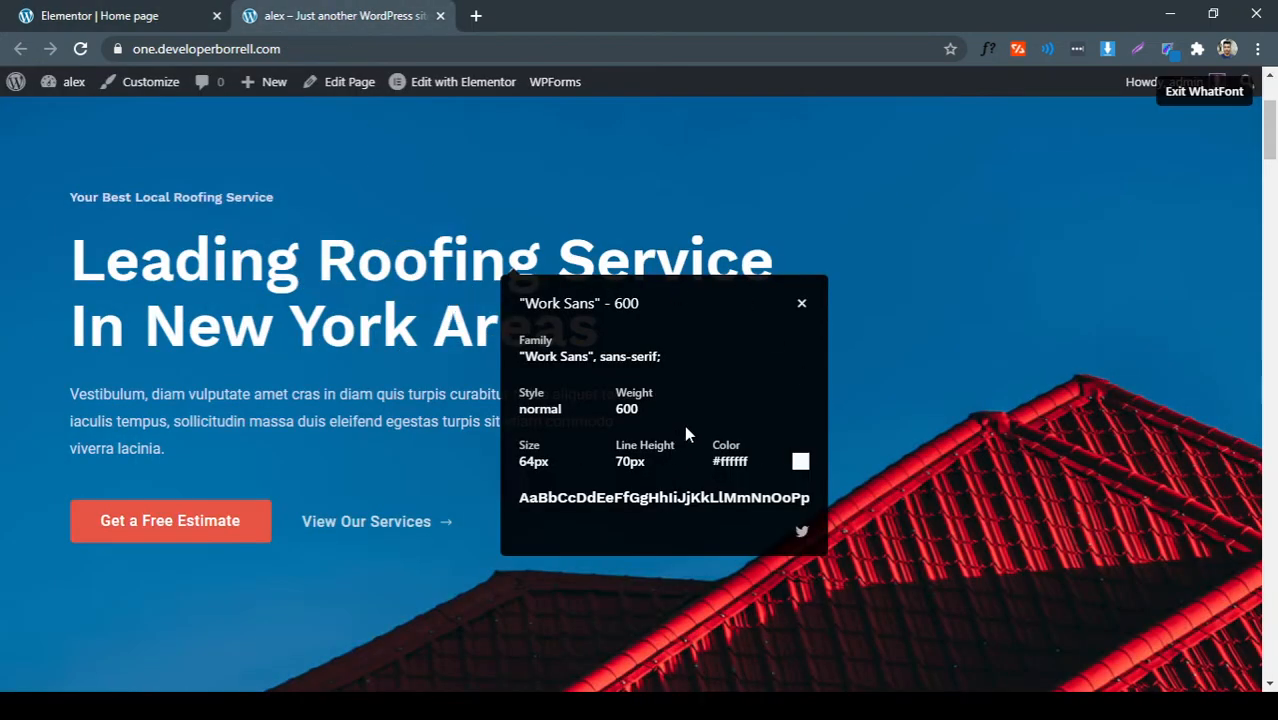
left_click(801, 304)
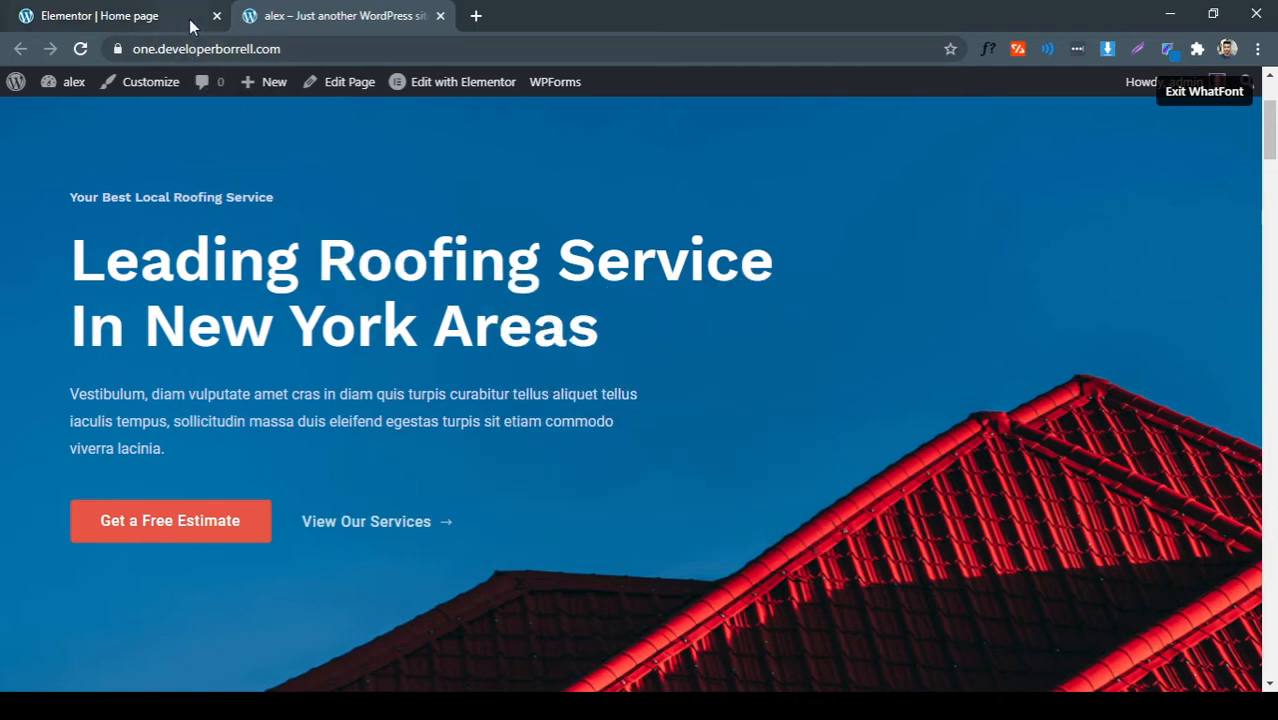
left_click(1195, 95)
left_click(108, 18)
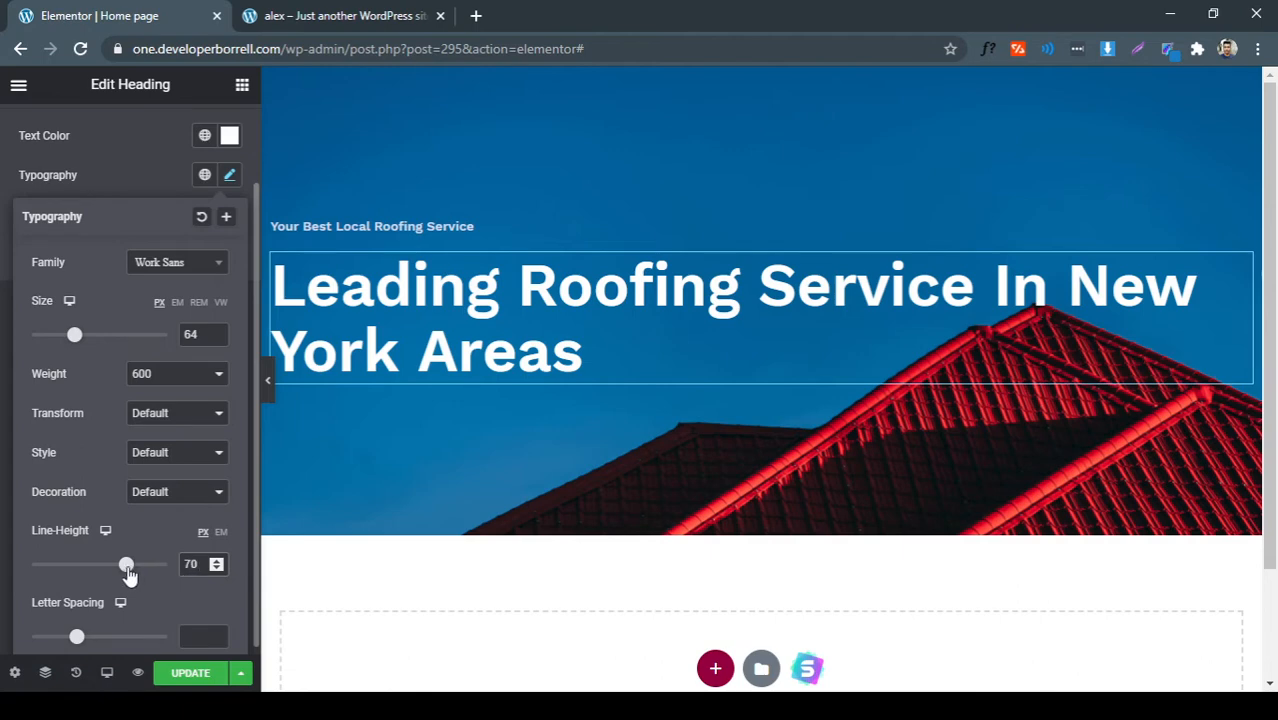
Try a line height of 61 px on the main heading and reinspect the original hero title with WhatFont
mouse_move(127, 568)
left_mouse_down()
mouse_move(172, 580)
mouse_move(48, 566)
mouse_move(115, 567)
left_mouse_up()
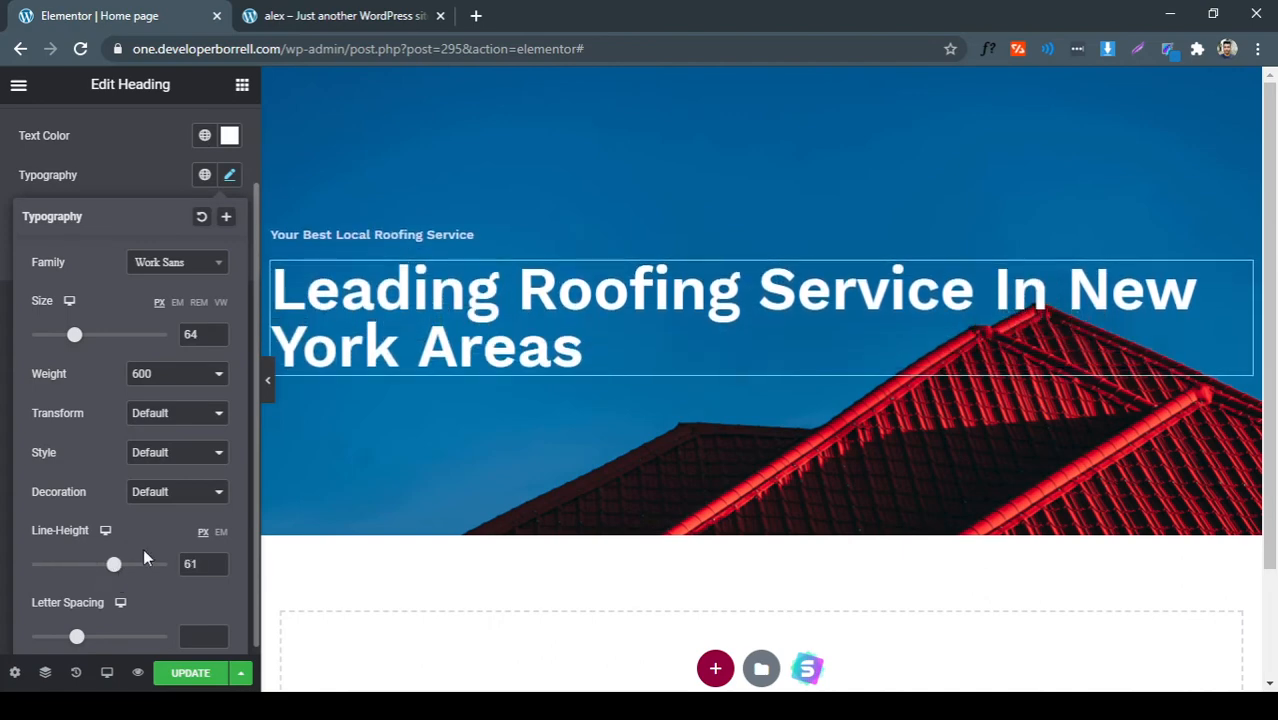
double_click(194, 564)
left_click(372, 12)
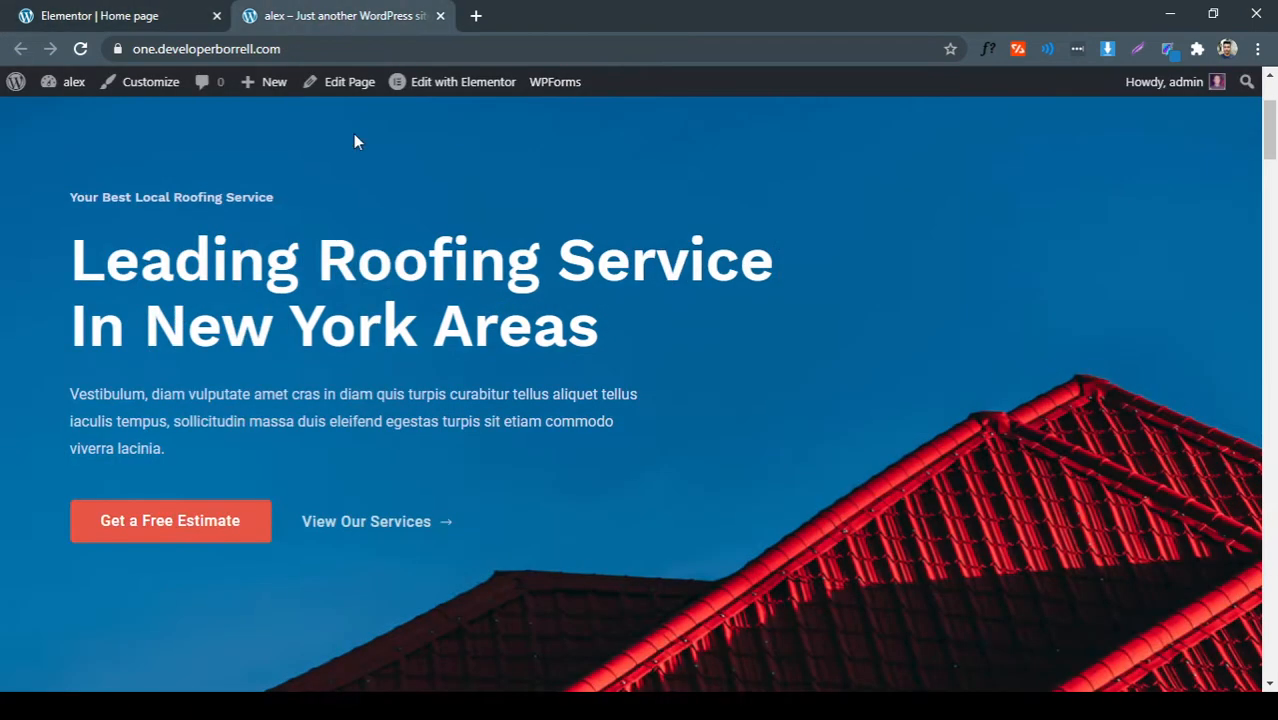
left_click(988, 48)
left_click(696, 256)
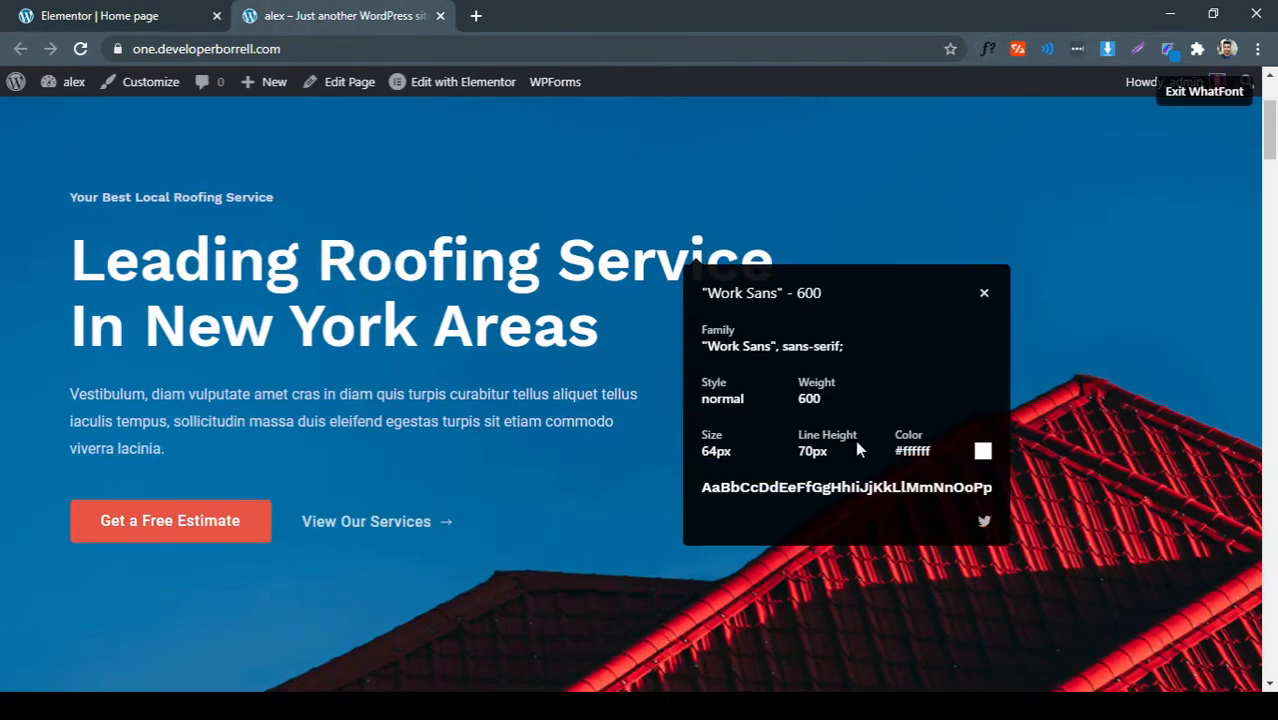
left_click(984, 293)
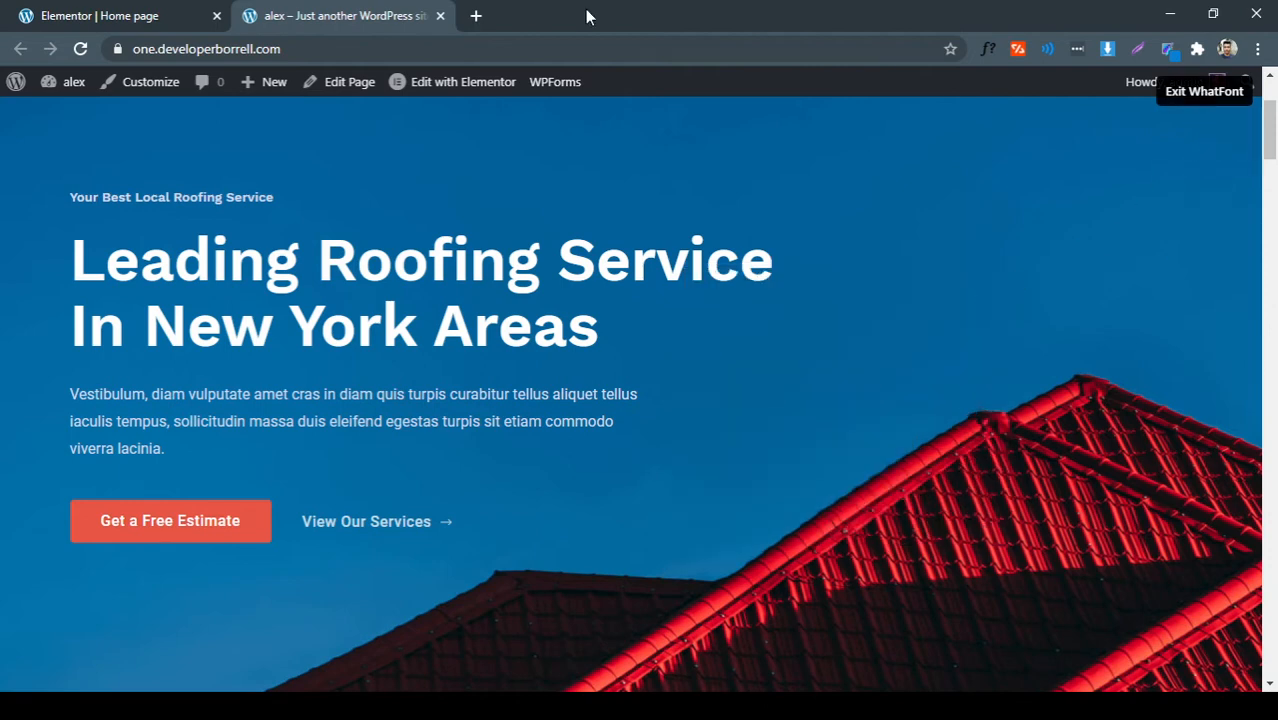
left_click(1200, 92)
Set the main heading's line height back to 70 px in the Elementor editor and close its typography settings
left_click(160, 17)
type("70")
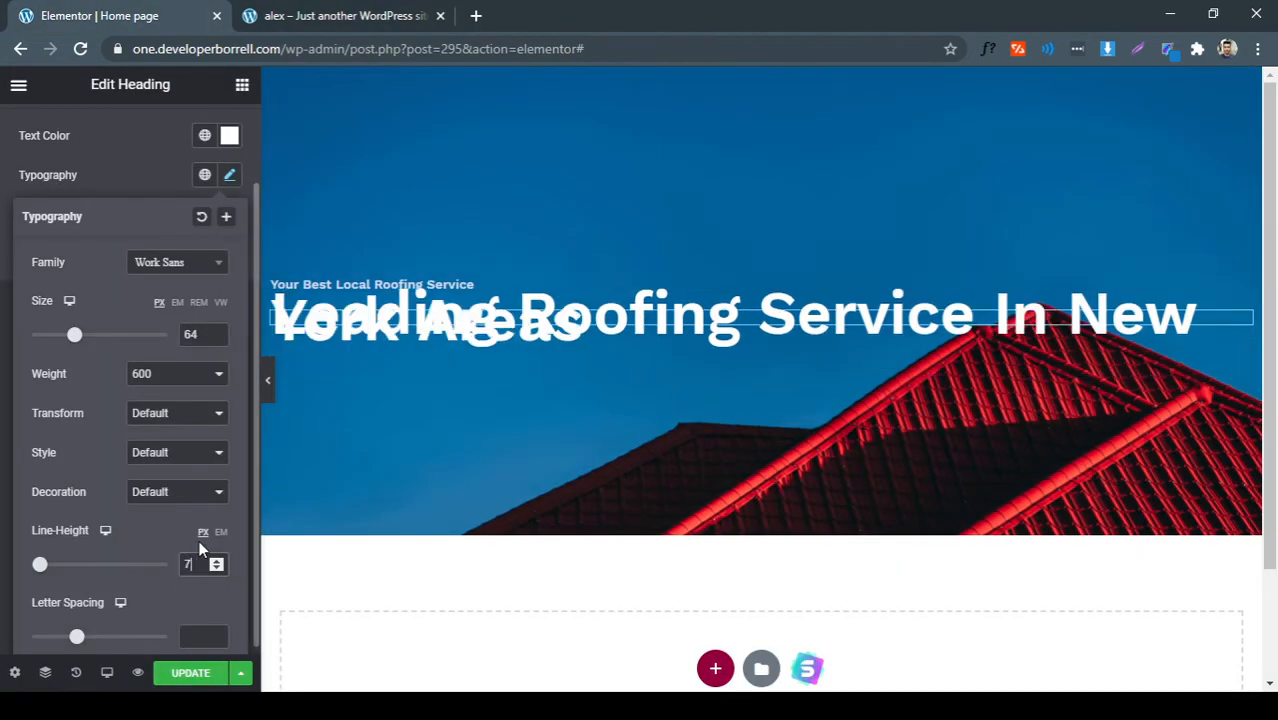
left_click(152, 190)
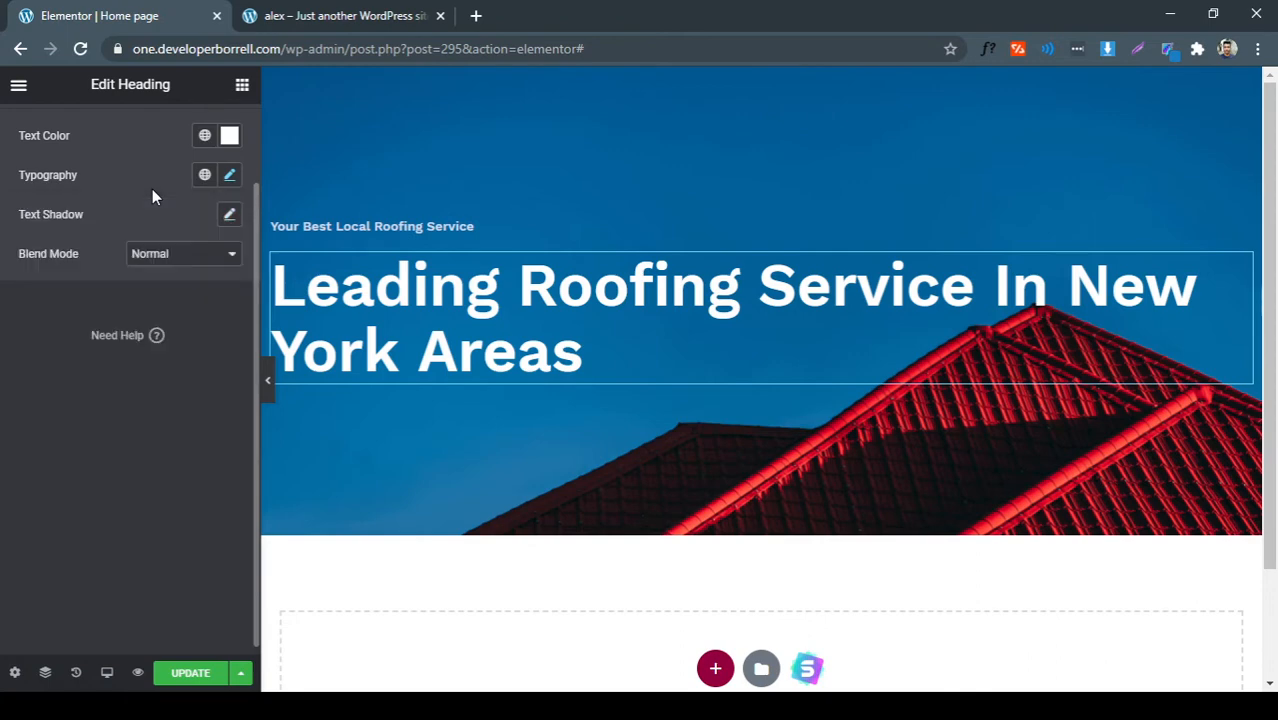
scroll(200, 425, "up", 2)
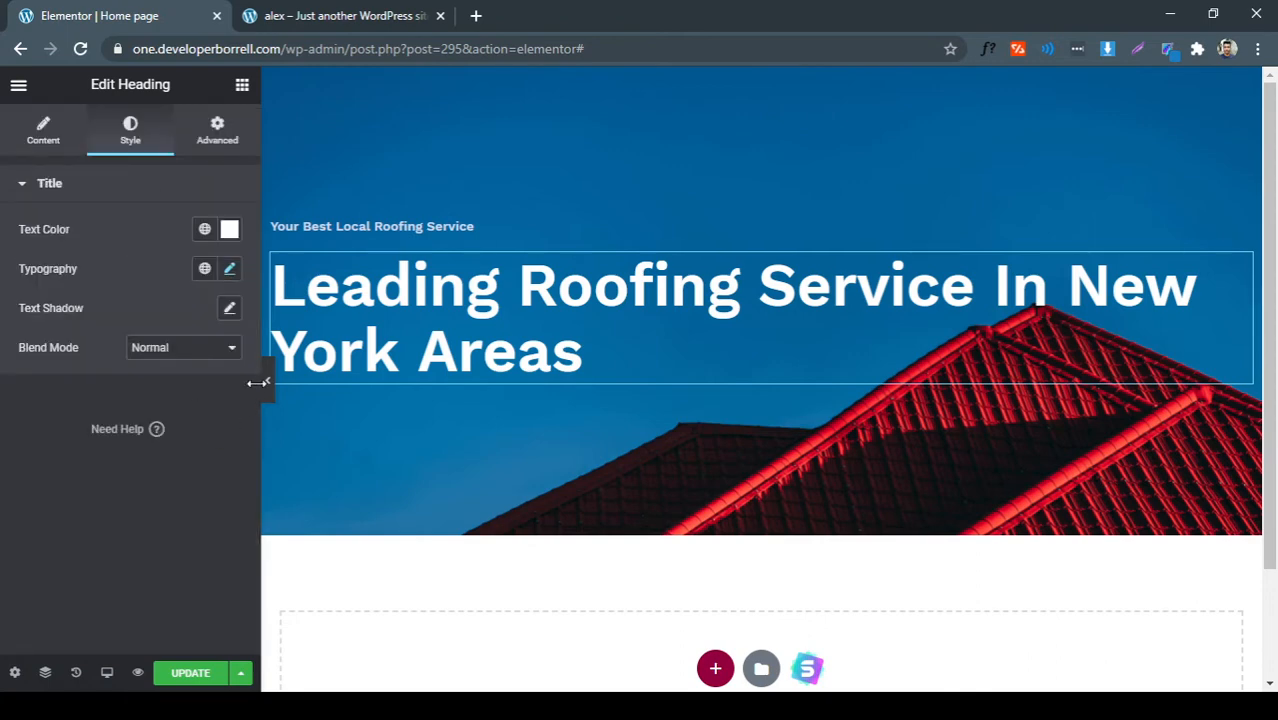
Copy the paragraph below the title, starting with "Vestibulum, diam vulputate", from the original site's hero
left_click(305, 8)
left_click_drag(165, 451, 64, 400)
key("ctrl+c")
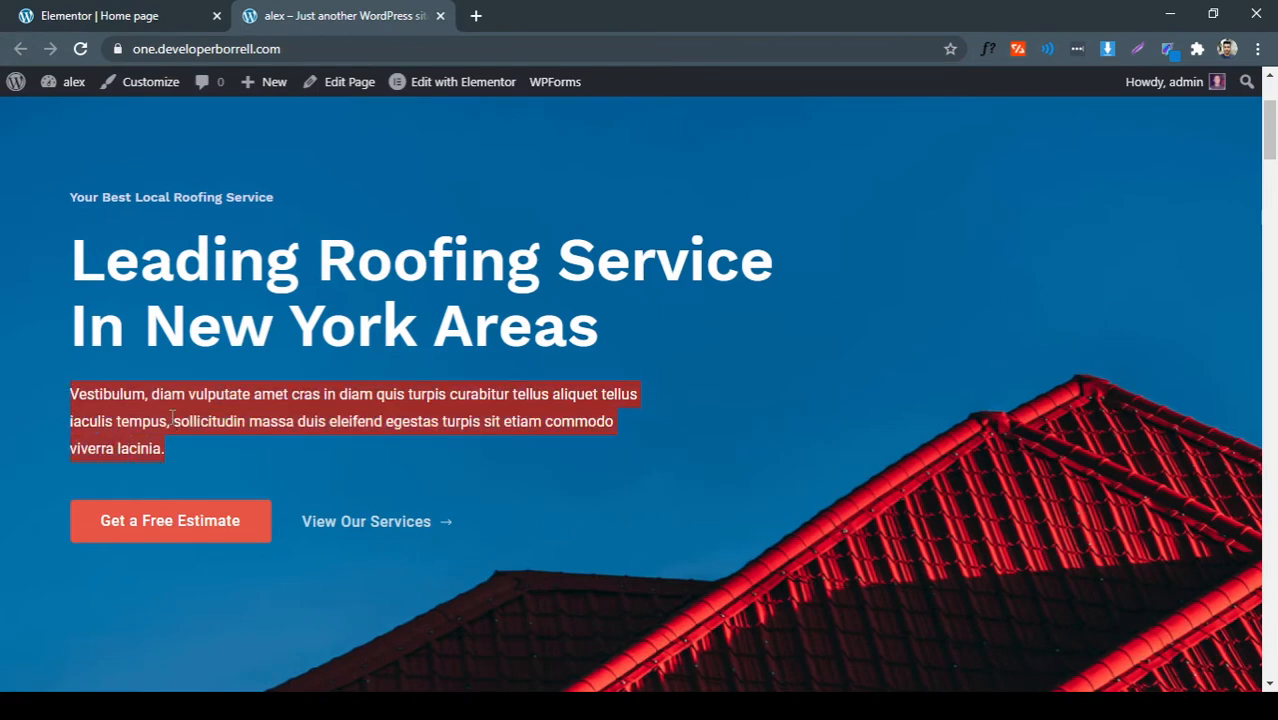
Add a Text Editor widget below the main heading and replace its placeholder text with the copied "Vestibulum, diam vulputate" paragraph
left_click(172, 11)
left_click(243, 86)
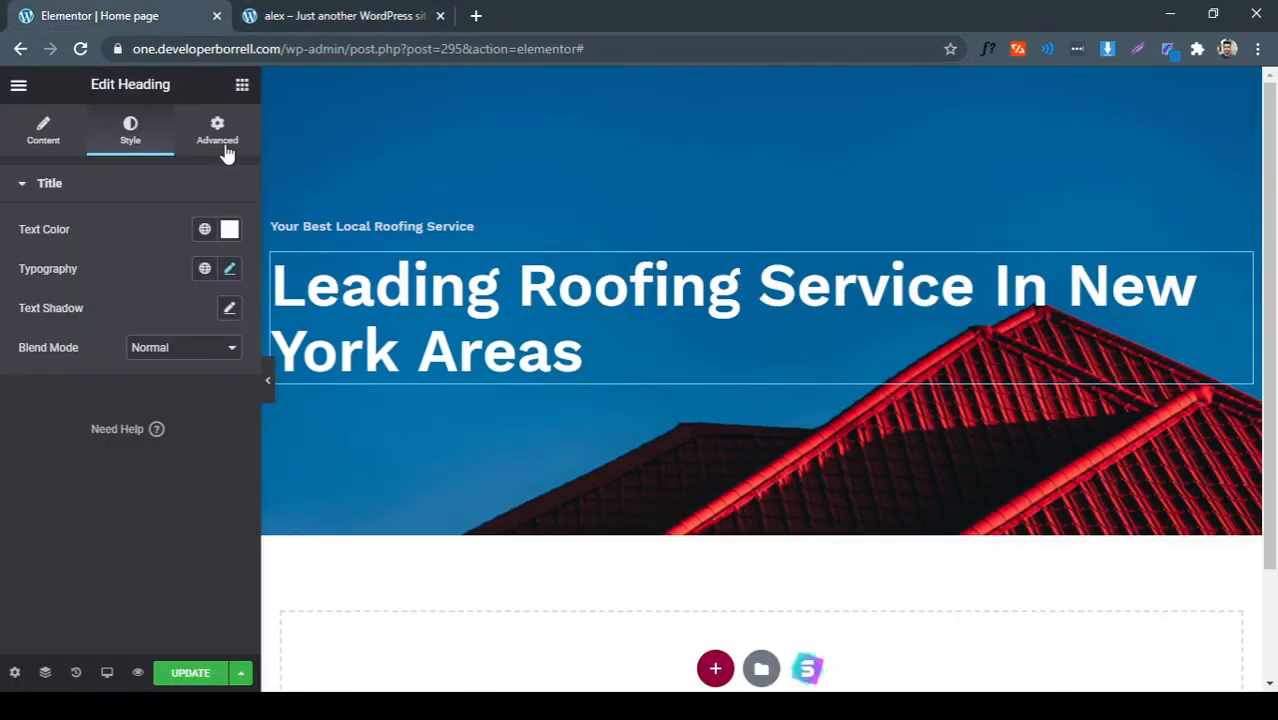
left_click_drag(323, 370, 330, 362)
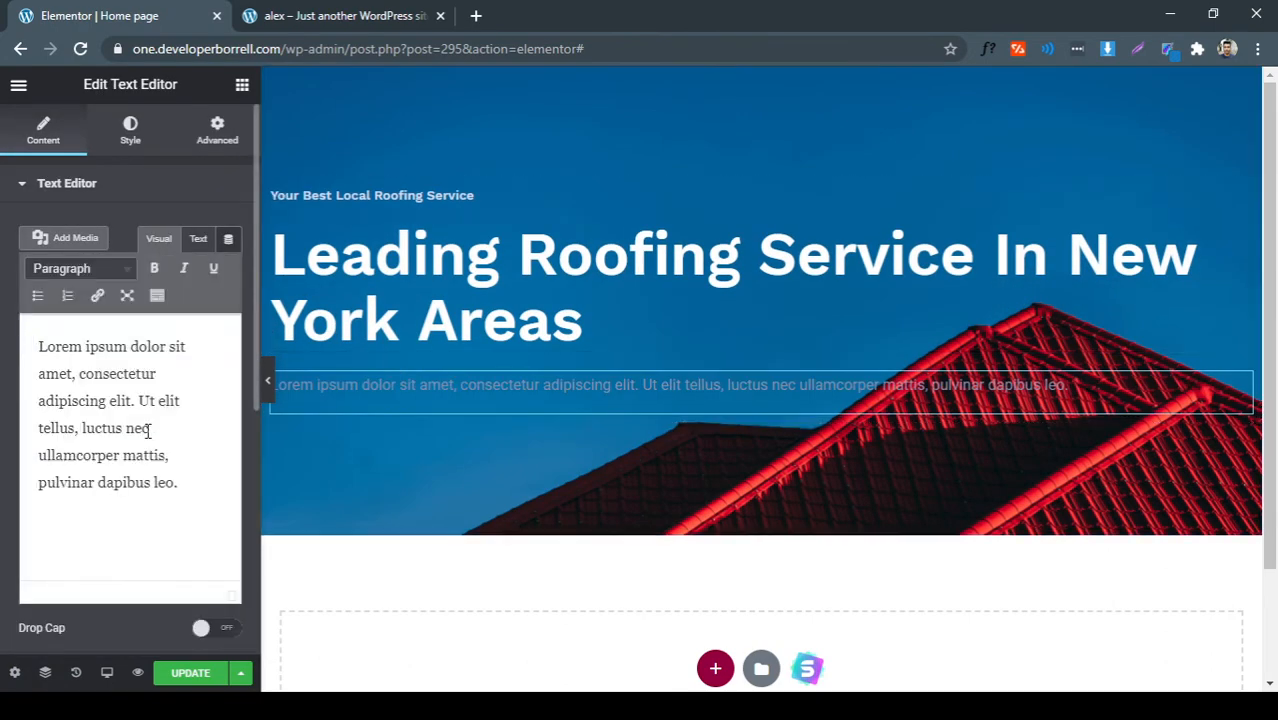
left_click(148, 490)
key("ctrl+a")
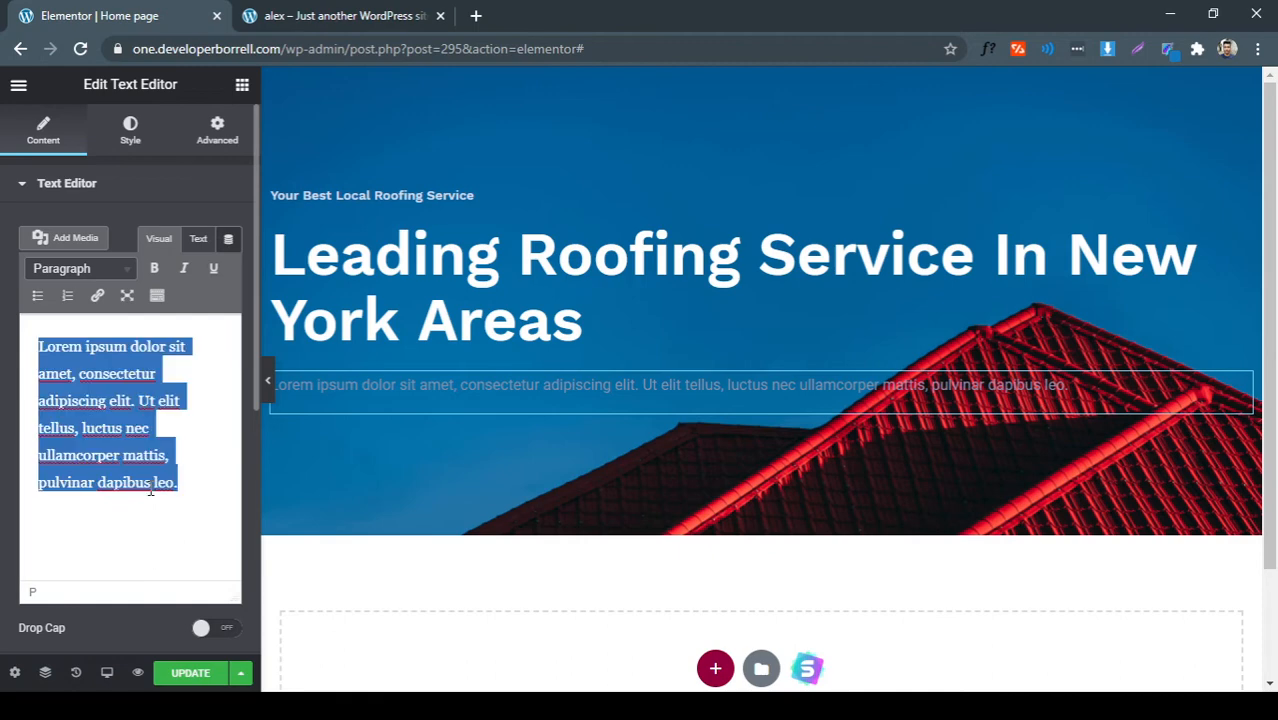
key("ctrl+v")
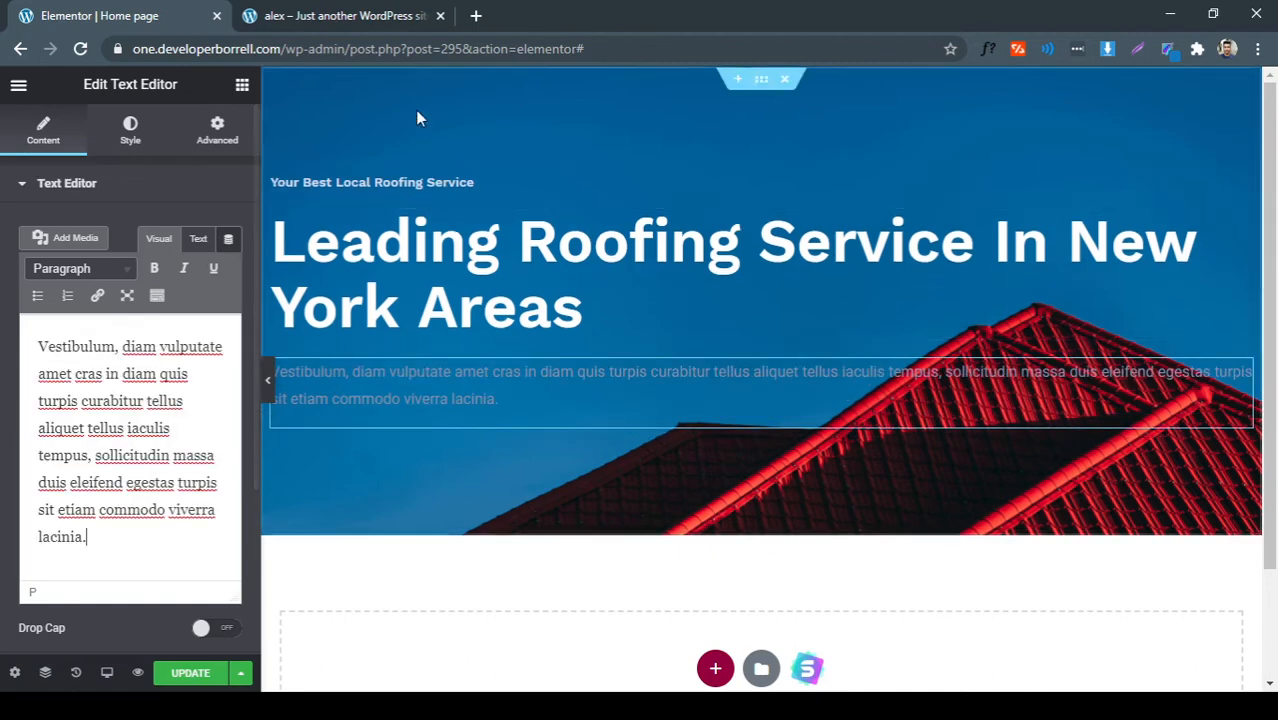
Compare the Text Editor's paragraph with the matching paragraph in the original site's hero, including its wording and line breaks
left_click(386, 10)
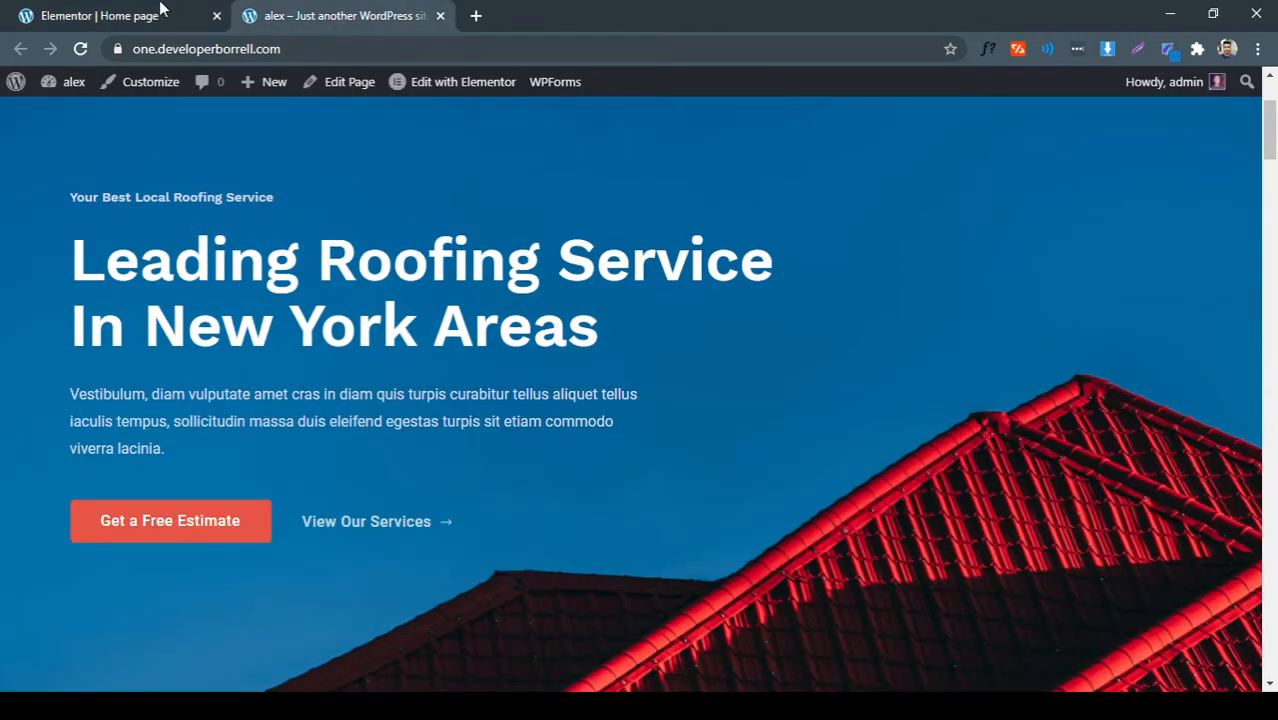
left_click(163, 10)
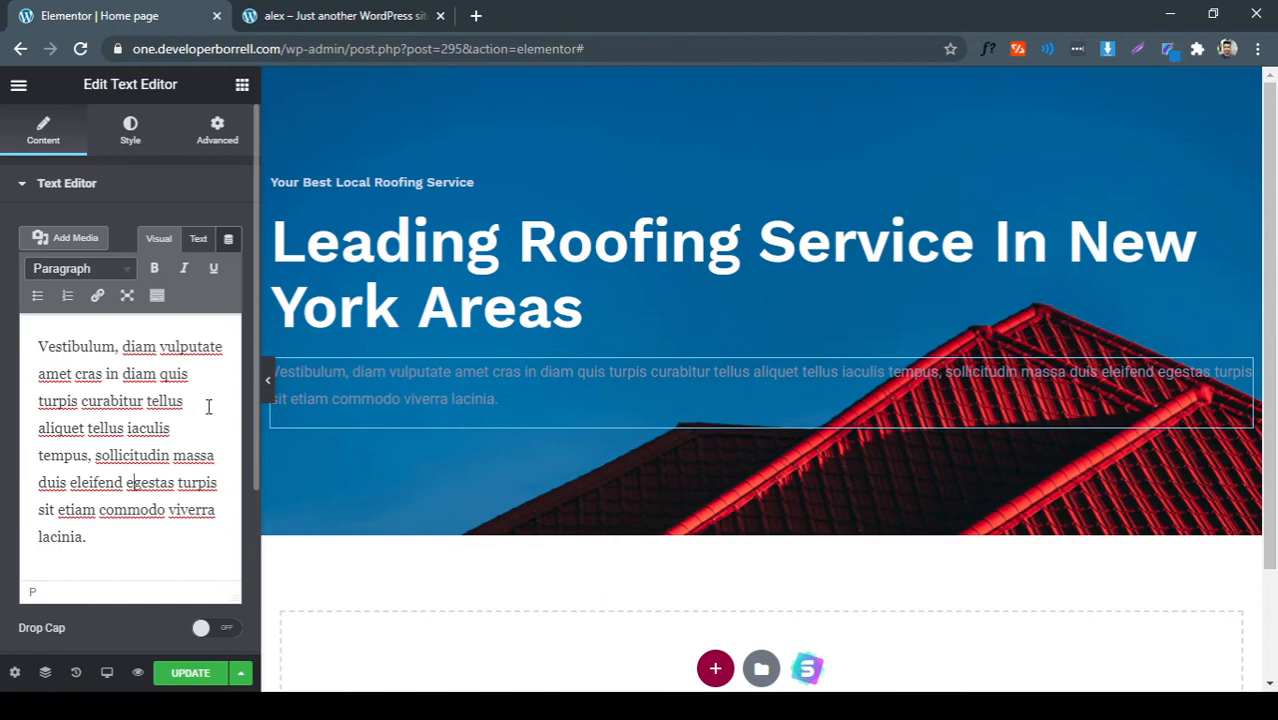
left_click(340, 15)
left_click_drag(564, 424, 77, 418)
left_click(233, 421)
left_click(130, 15)
left_click_drag(116, 543, 28, 333)
left_click(68, 482)
left_click(385, 15)
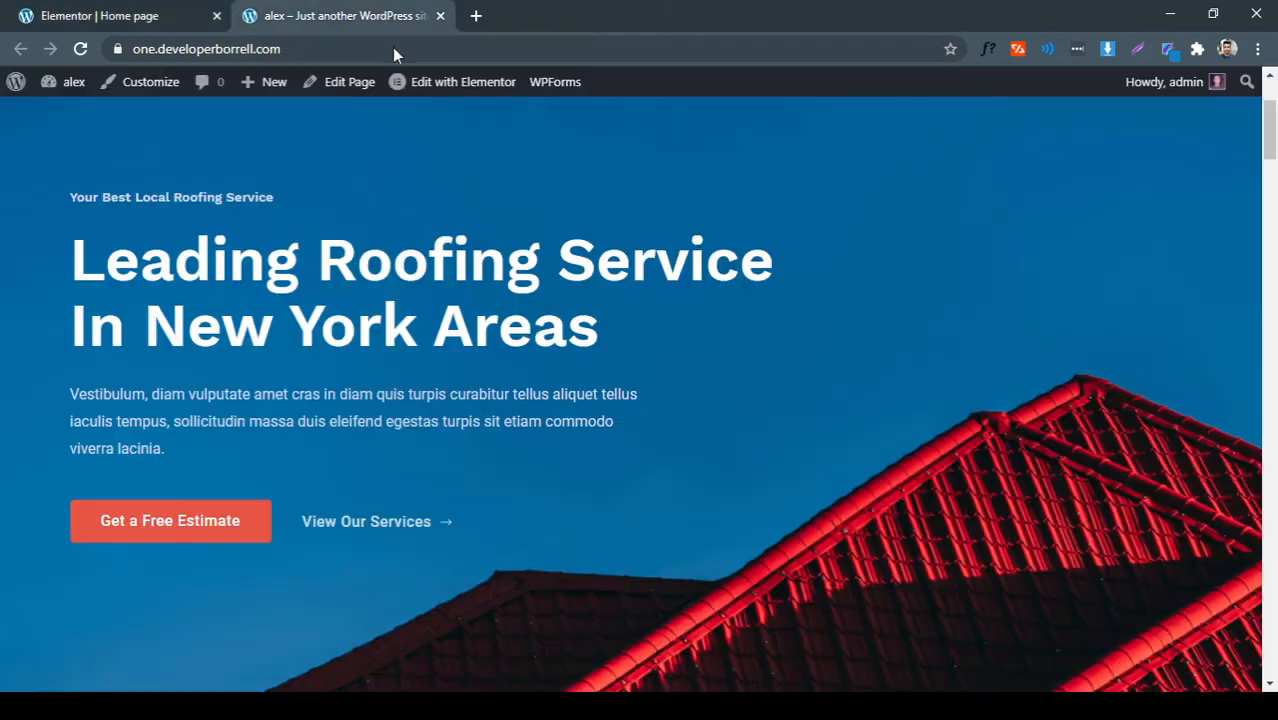
left_click(399, 49)
left_click(312, 296)
left_click_drag(498, 421, 113, 378)
left_click(113, 377)
left_click(150, 15)
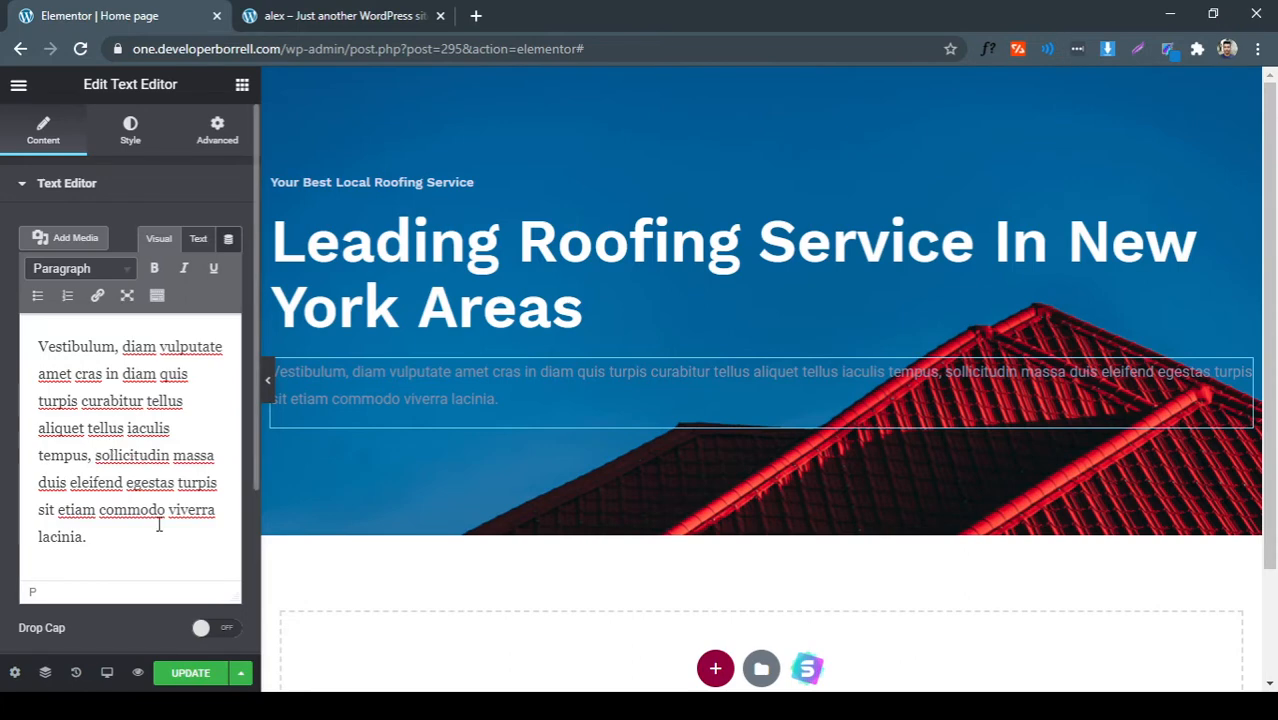
Inspect the original hero paragraph's font details with WhatFont and copy its color value dbddee
left_click(420, 14)
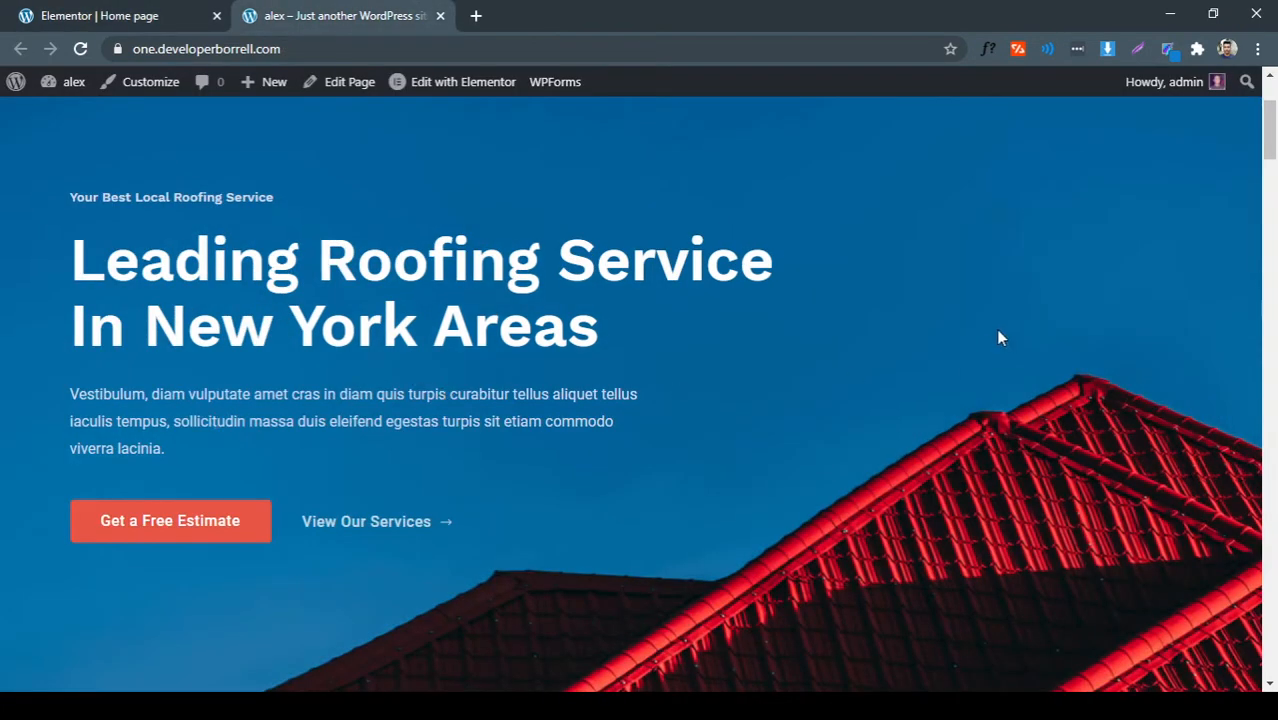
left_click(988, 54)
left_click(571, 403)
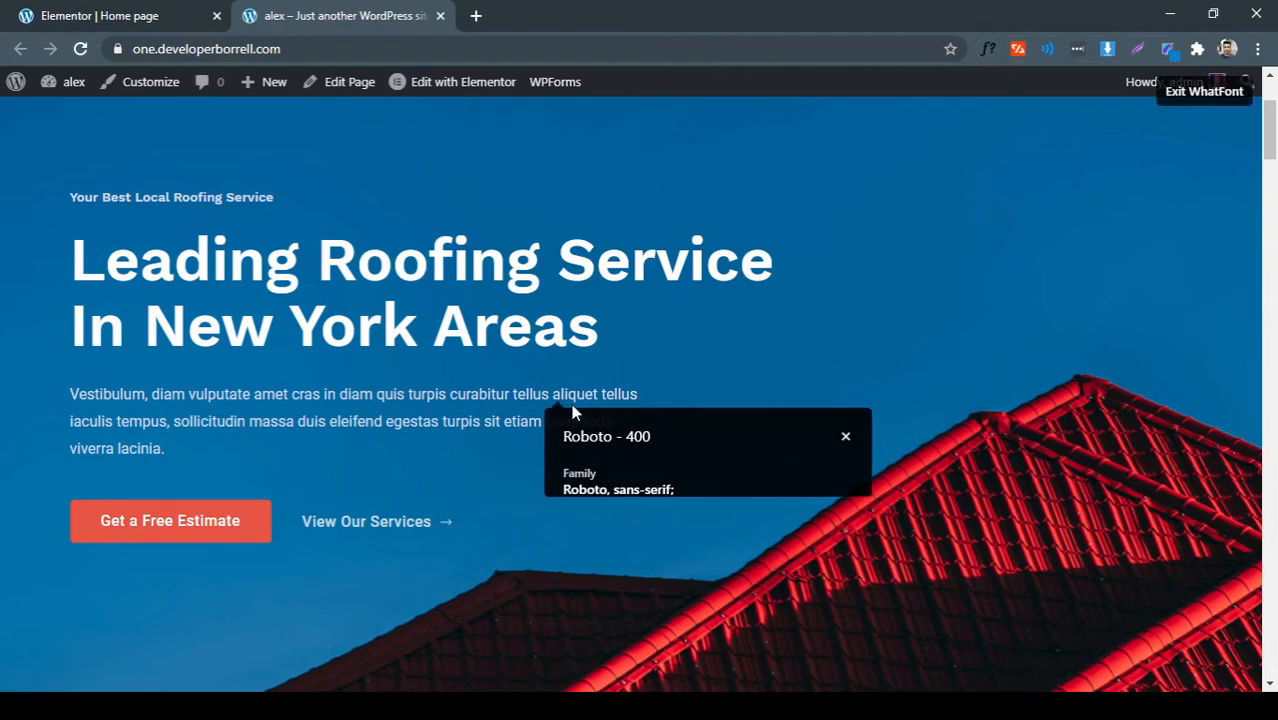
scroll(747, 393, "down", 1)
double_click(785, 505)
key("ctrl+c")
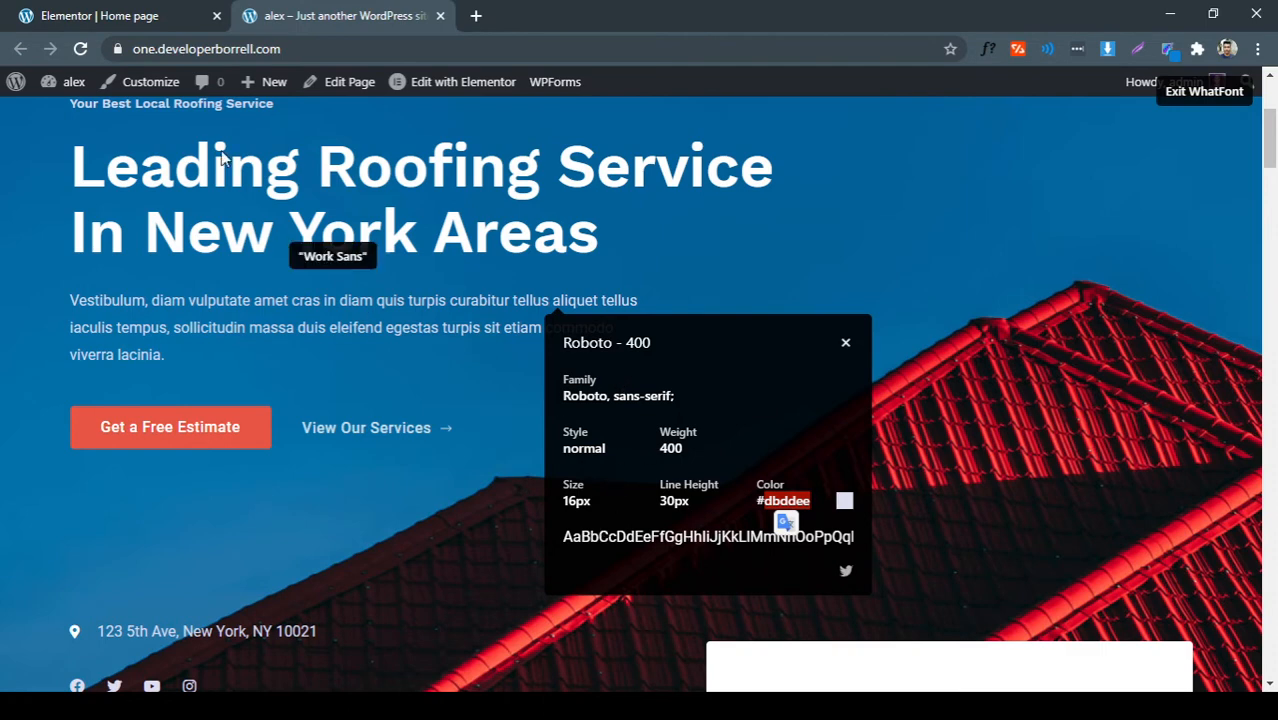
Set the hero paragraph's text color to #dbddee in the Elementor Text Editor widget
left_click(137, 15)
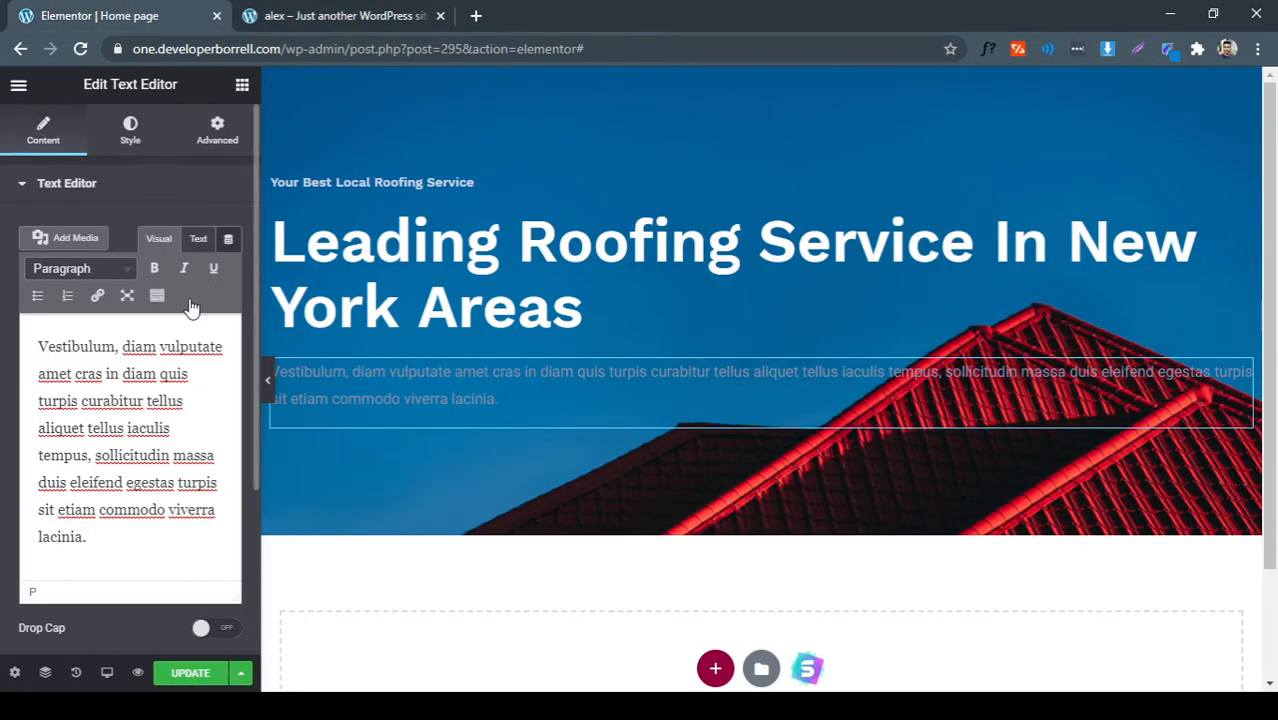
left_click(130, 130)
left_click(229, 268)
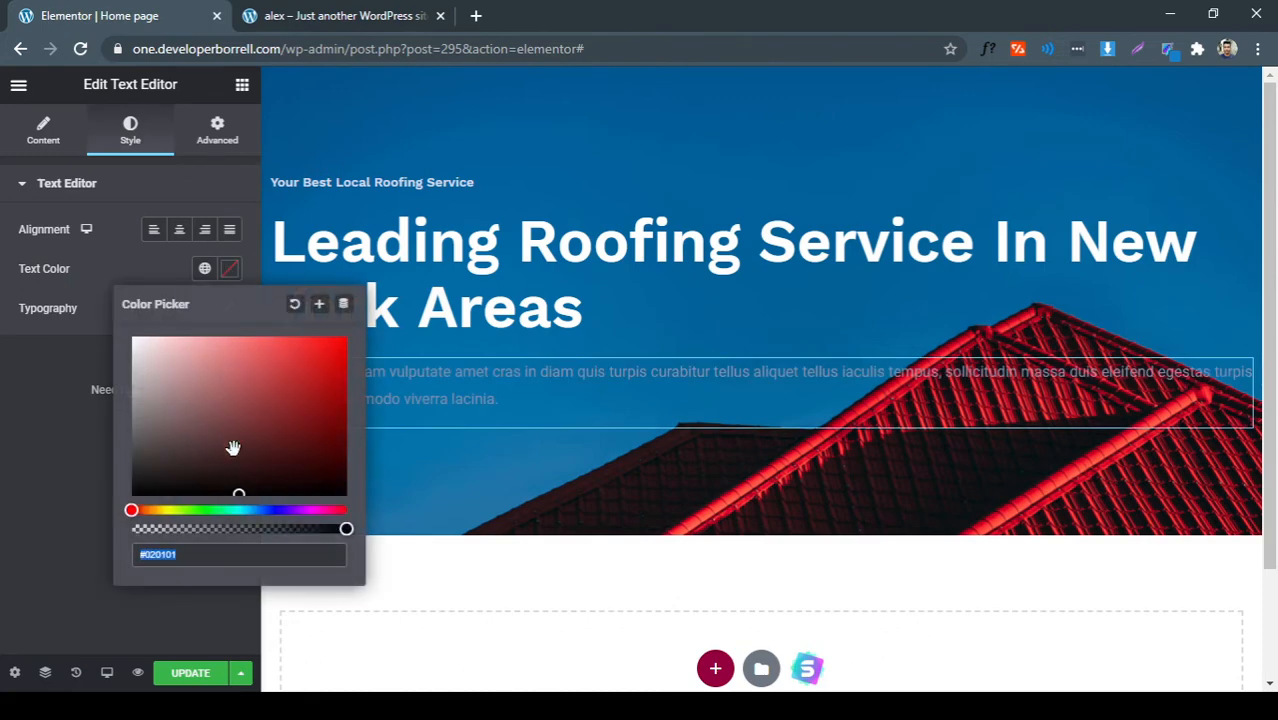
key("ctrl+v")
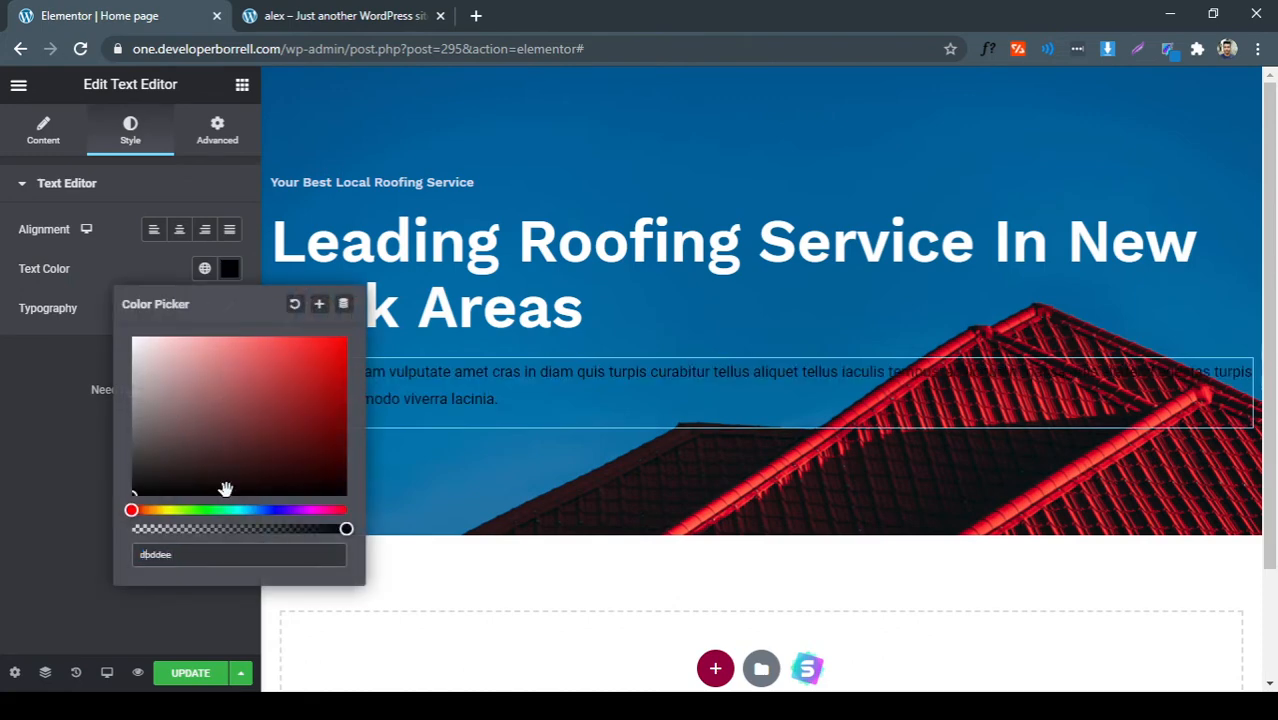
key("Home")
type("#")
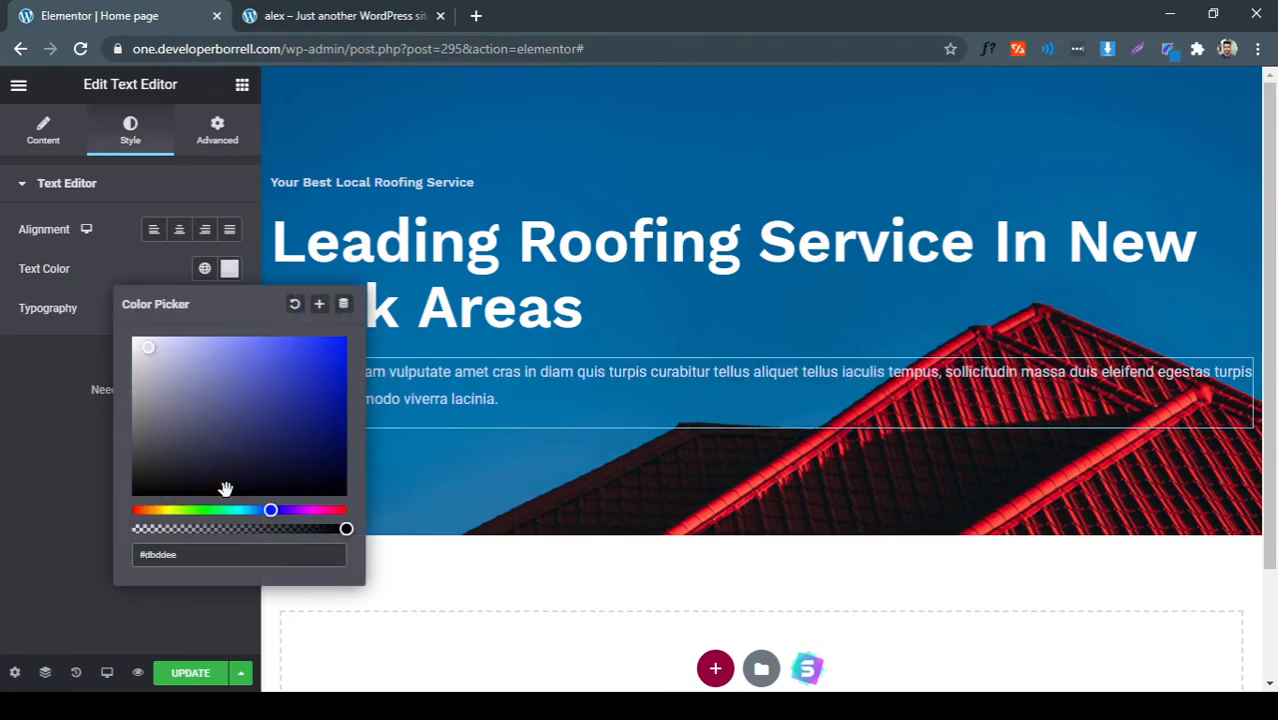
left_click(137, 282)
Set the hero paragraph's typography to Roboto, size 16 px and weight 400, checking against the original site's font details
left_click(230, 310)
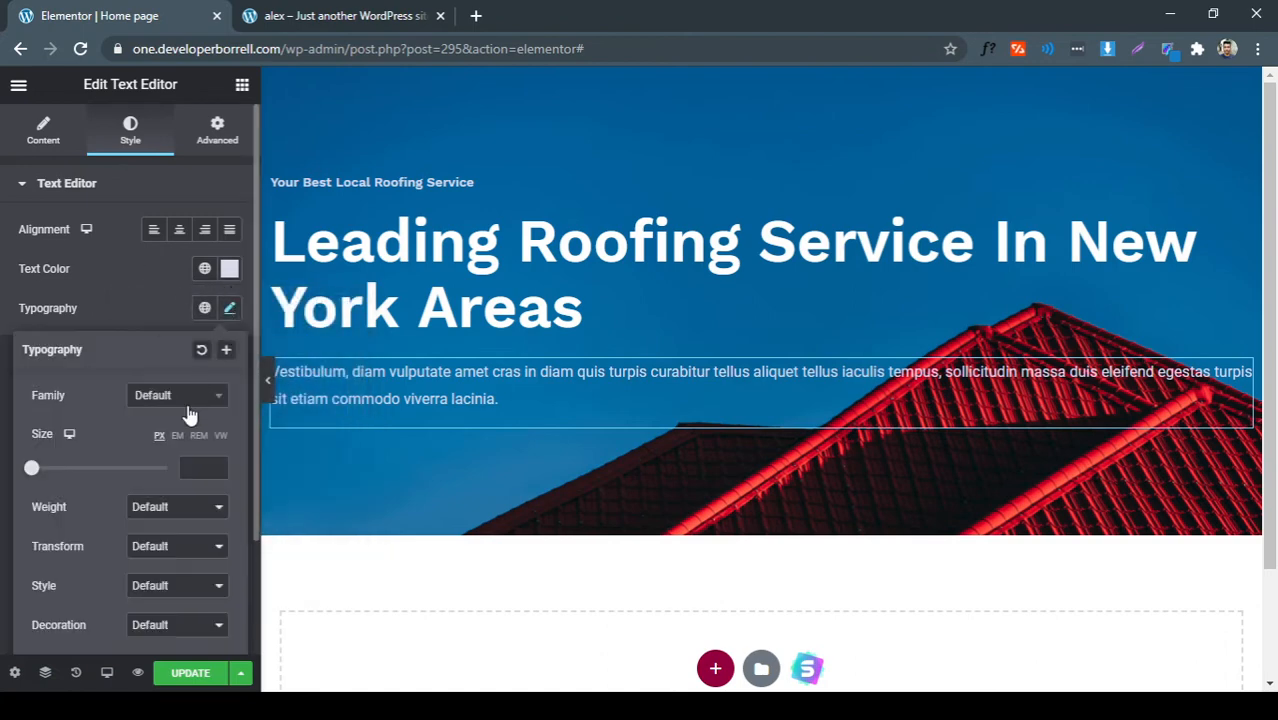
left_click(178, 400)
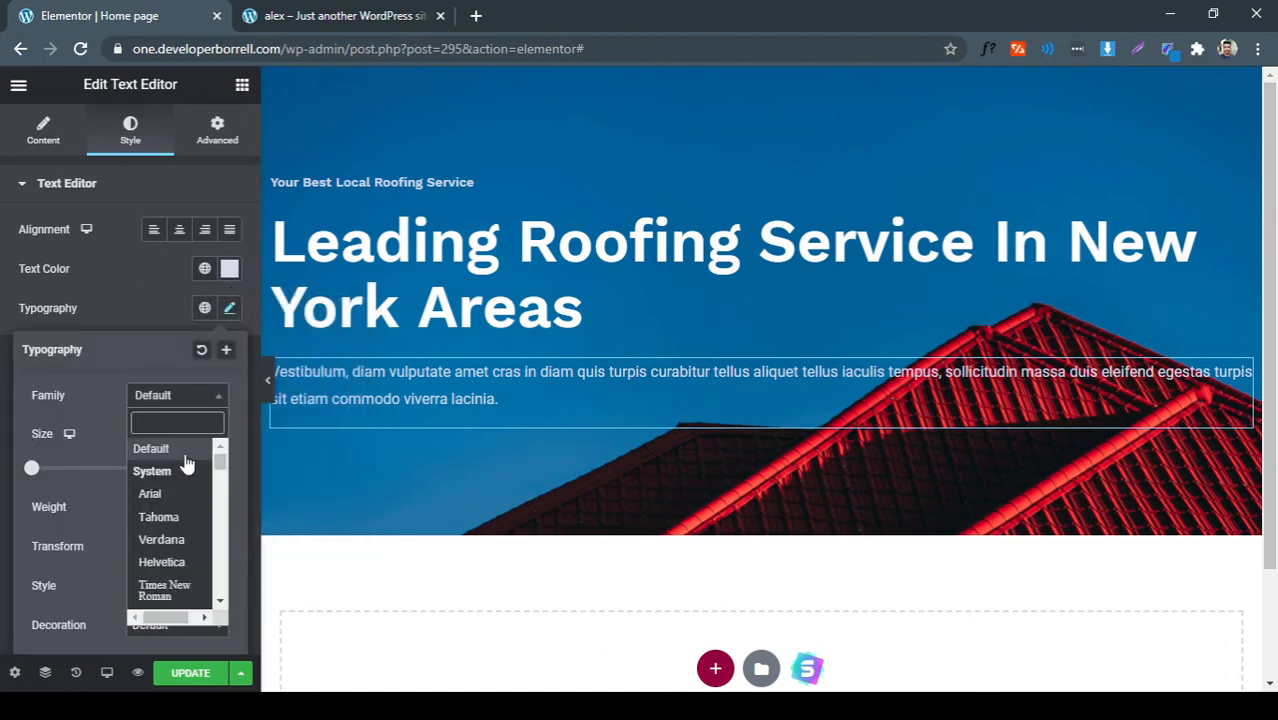
type("robo")
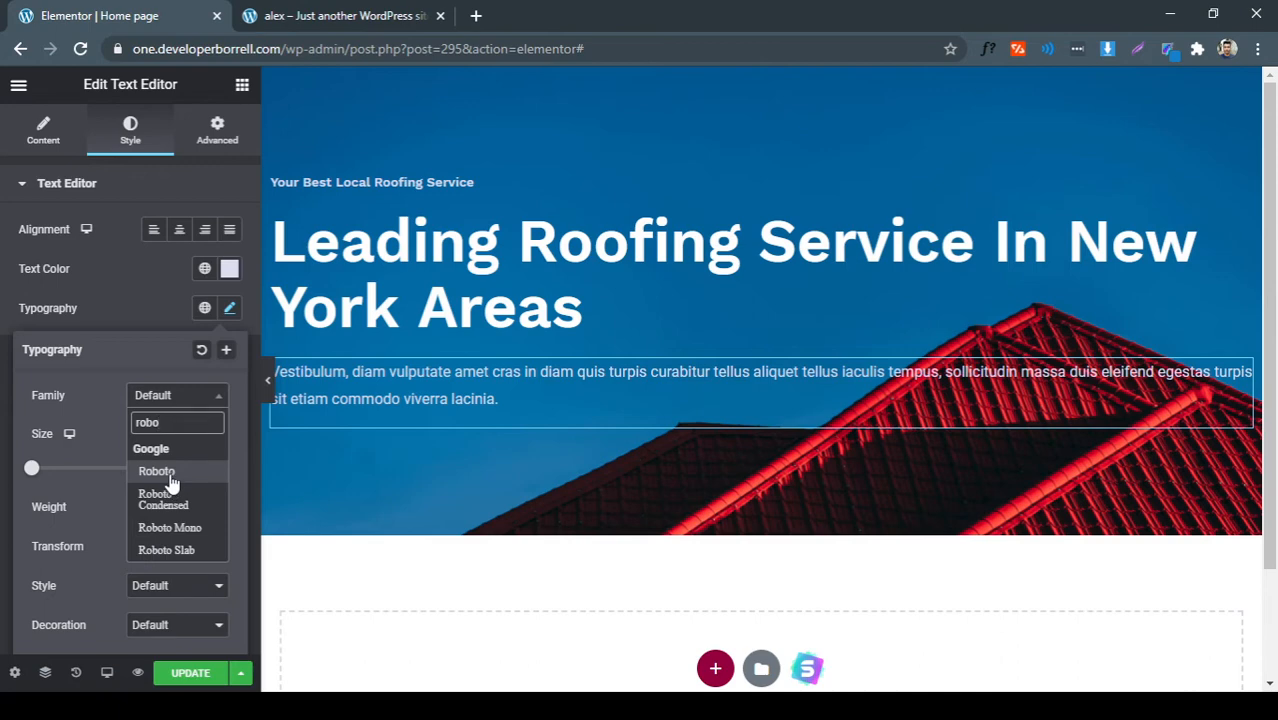
left_click(168, 471)
left_click(327, 12)
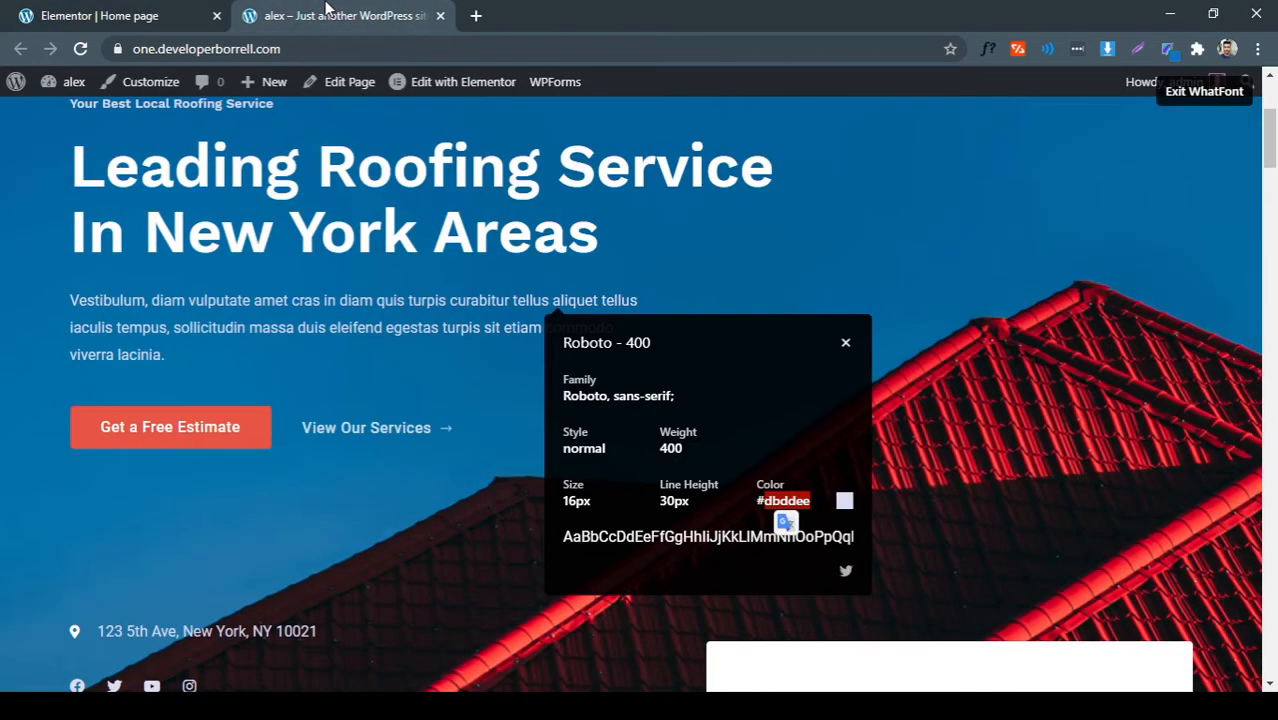
left_click(191, 12)
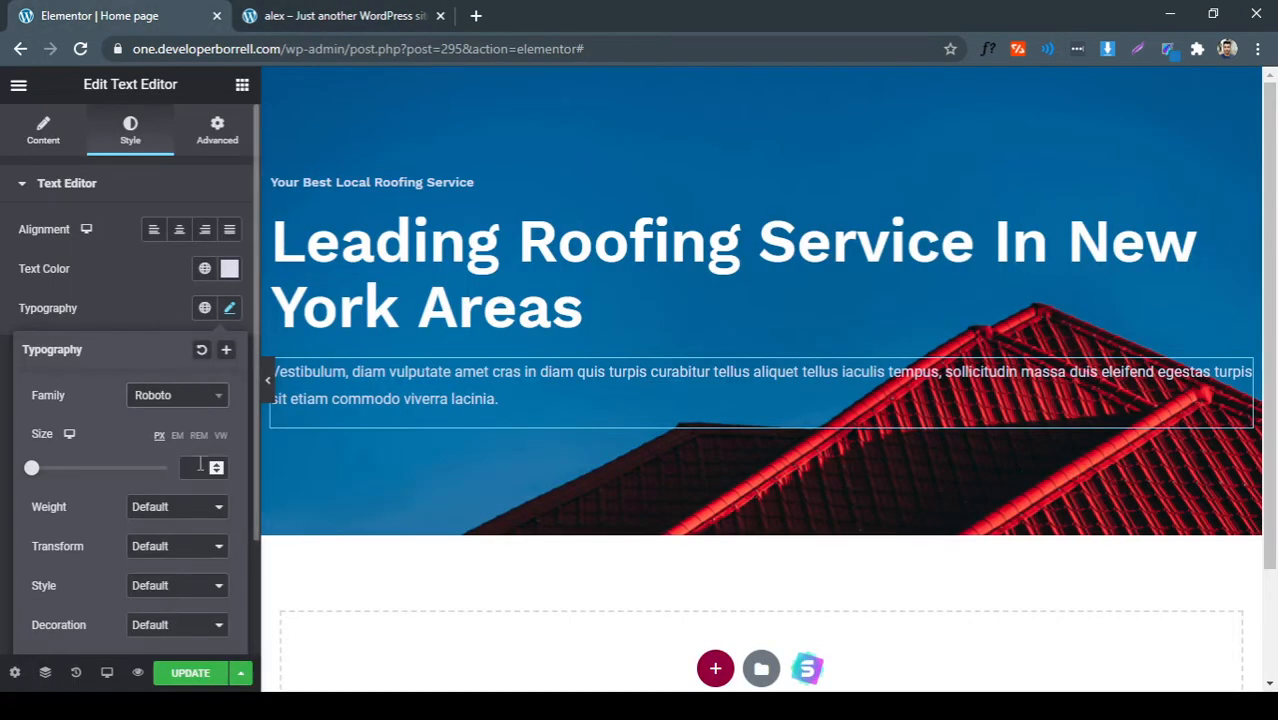
type("16")
left_click(191, 508)
left_click(139, 377)
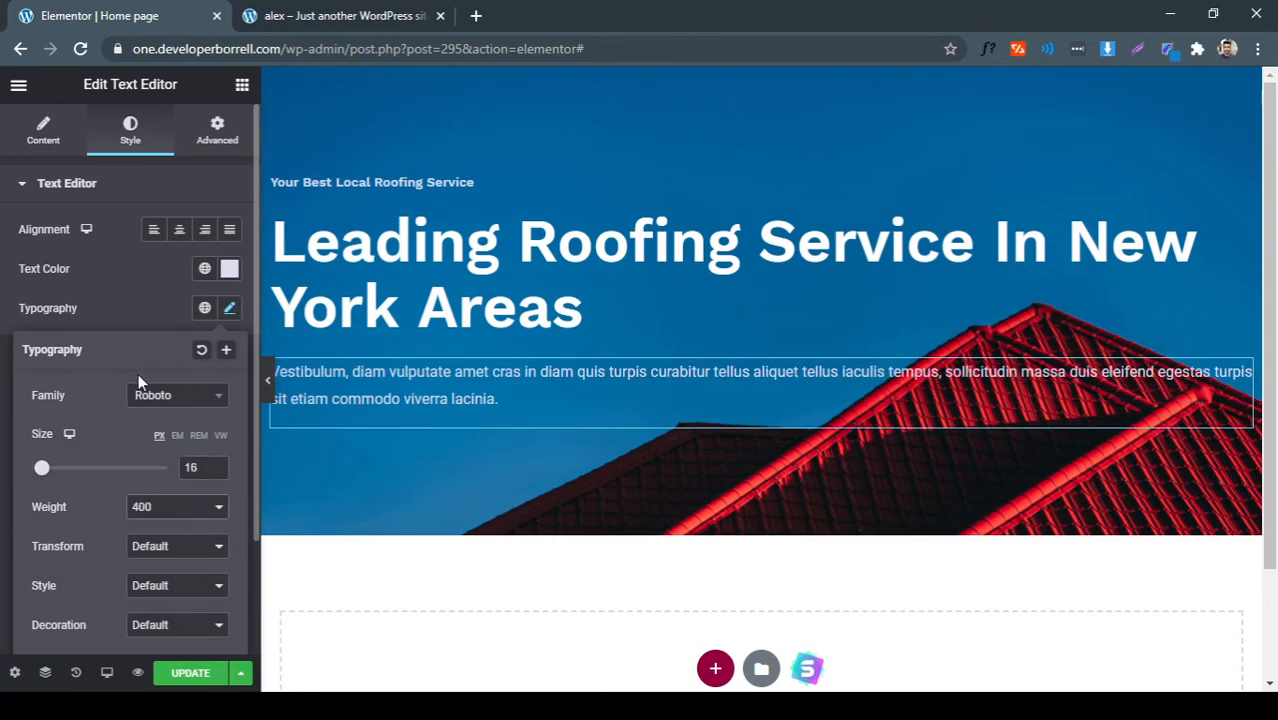
Set the hero paragraph's line height to 30 px
scroll(160, 549, "down", 1)
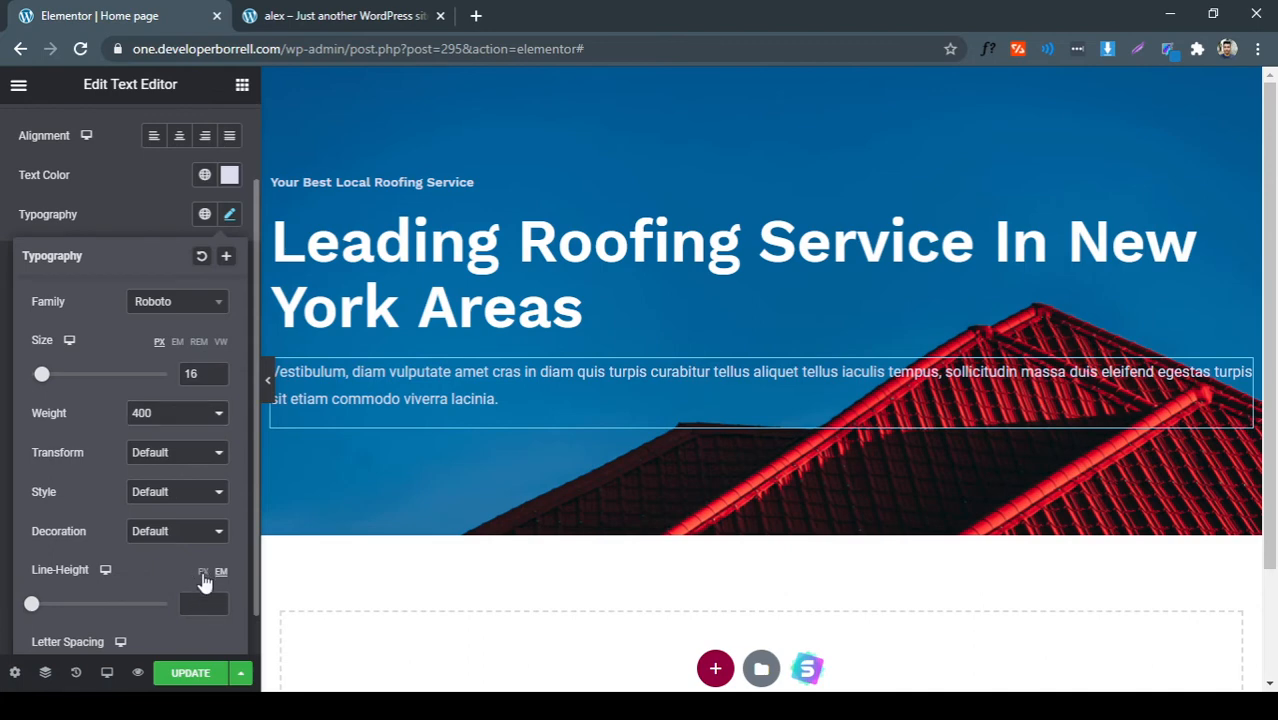
left_click(203, 572)
left_click(200, 602)
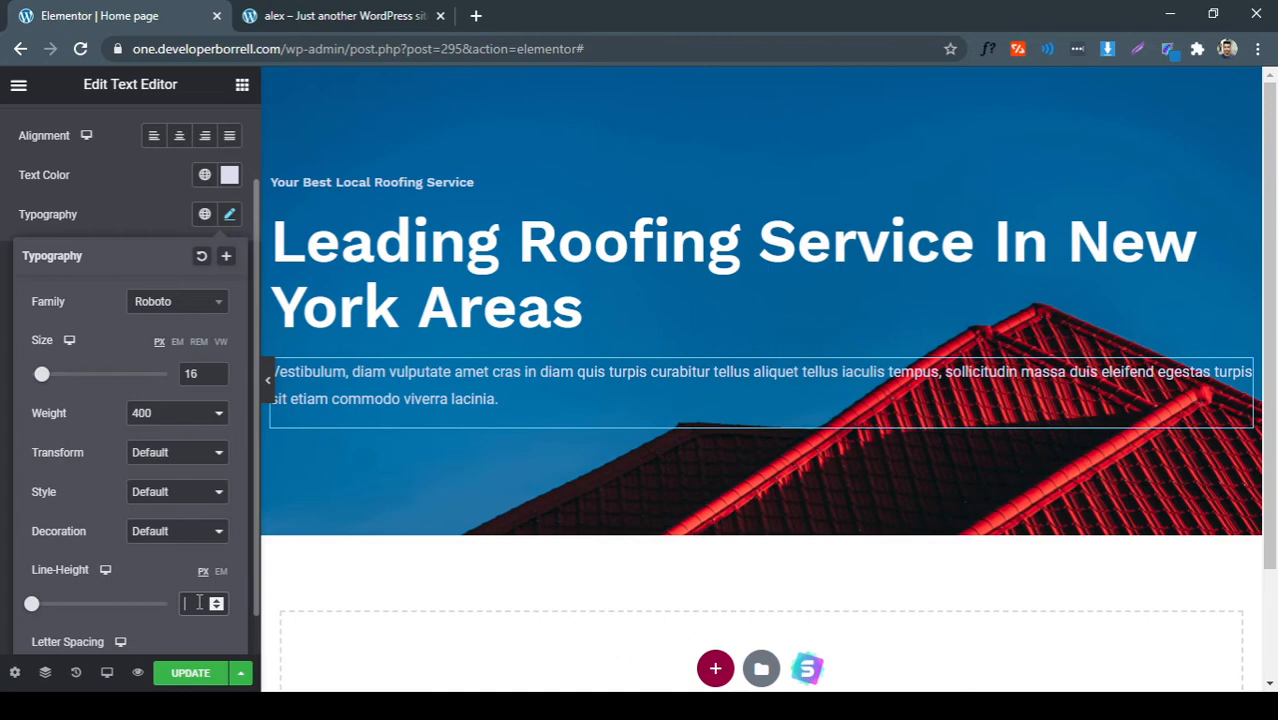
type("30")
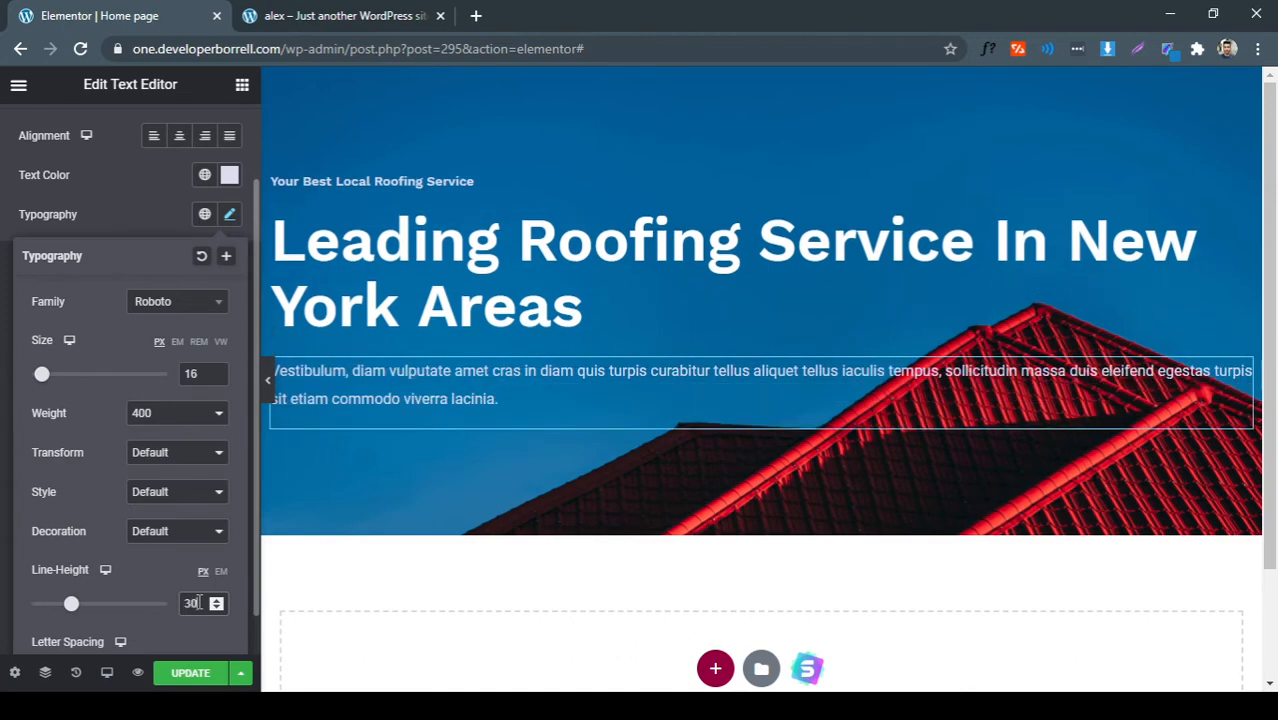
left_click(153, 228)
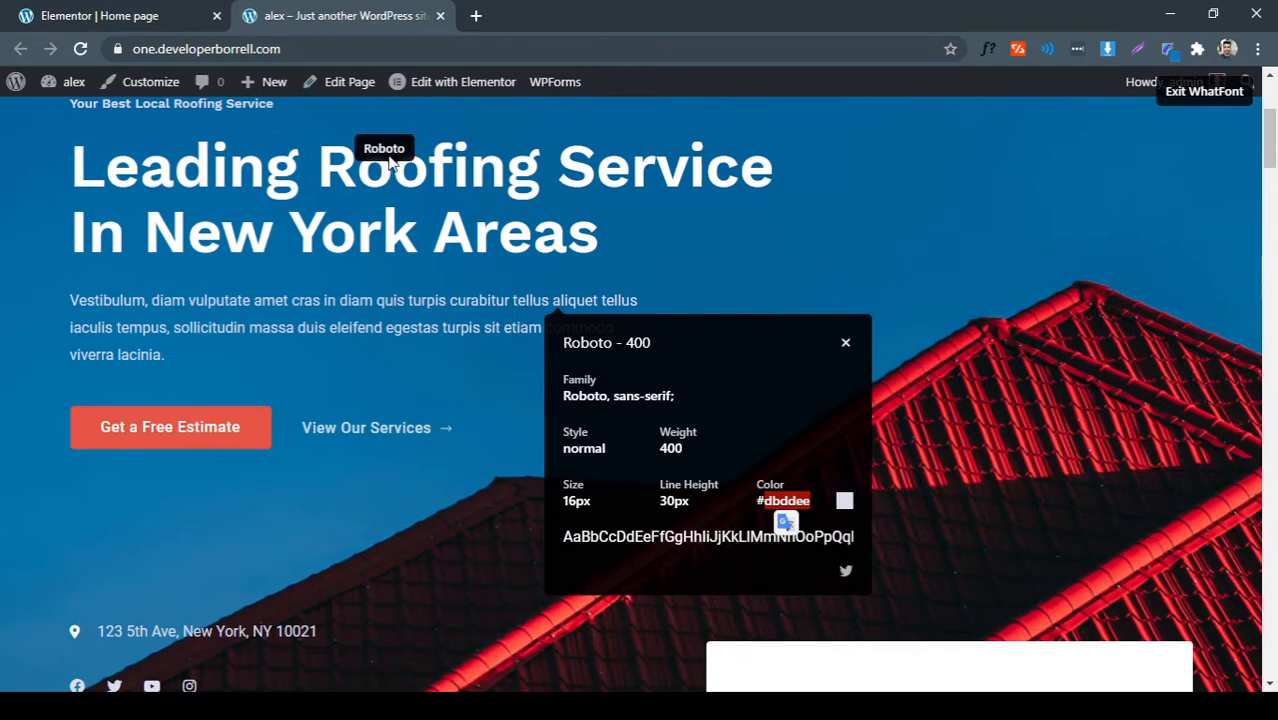
Exit WhatFont on the original site and examine the two buttons below its hero paragraph
left_click(845, 342)
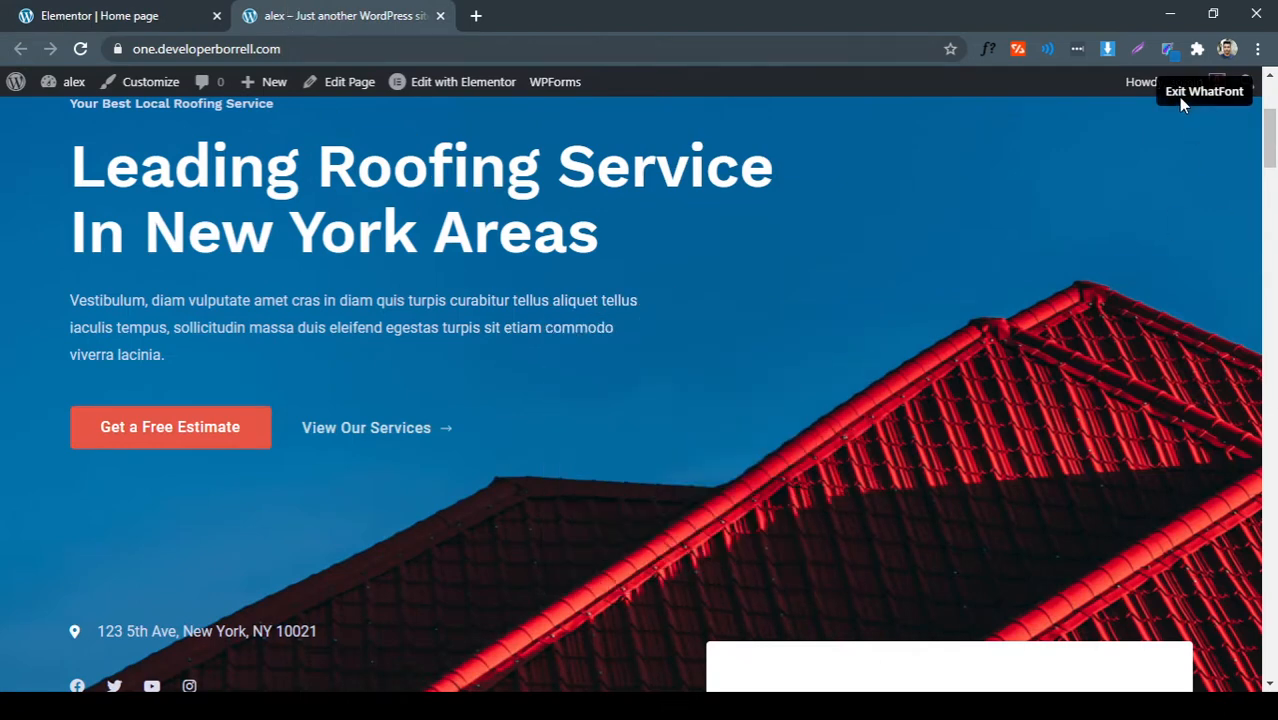
left_click(1180, 95)
left_click(205, 18)
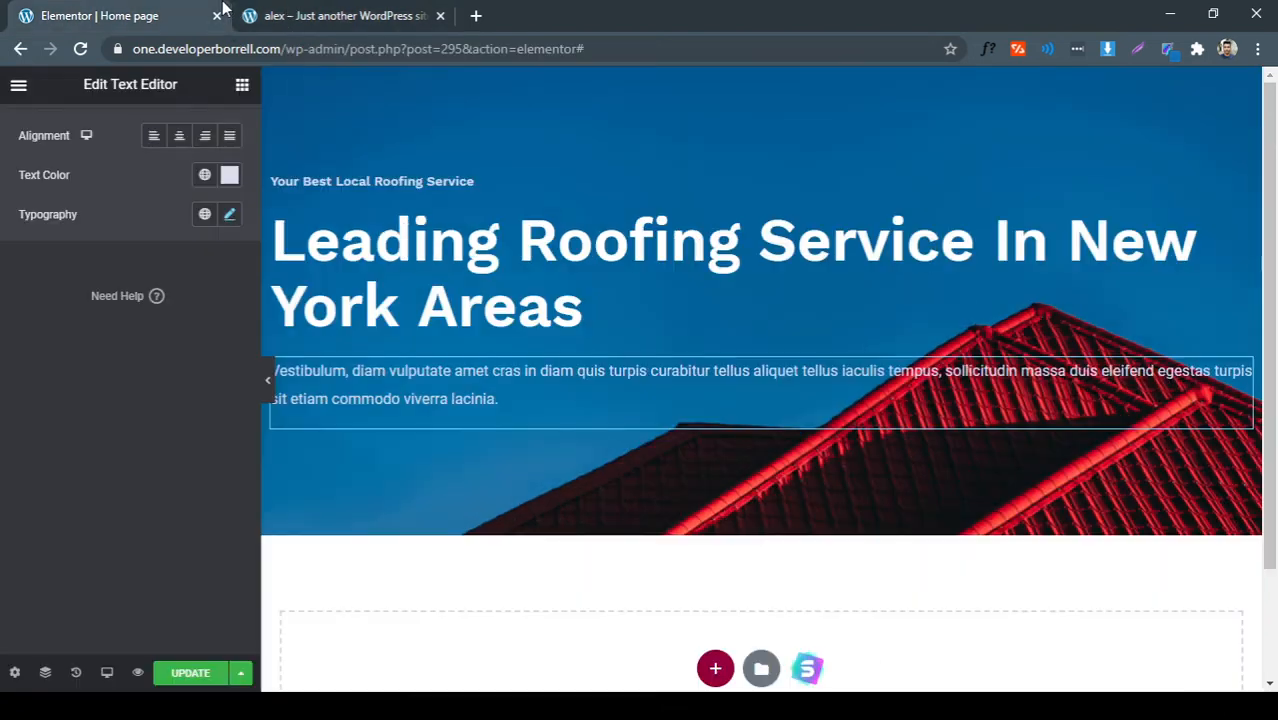
left_click(292, 10)
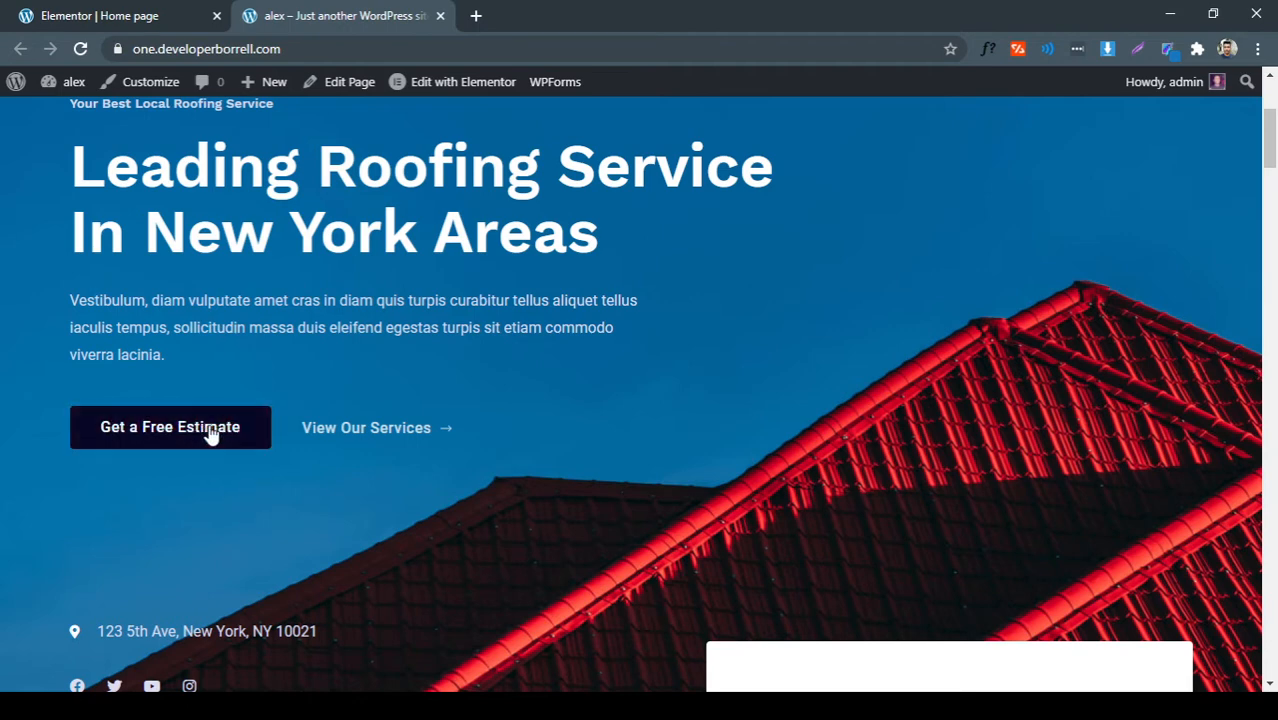
left_click(135, 14)
Search the widgets for "but" and add a Button widget below the hero paragraph
left_click(242, 87)
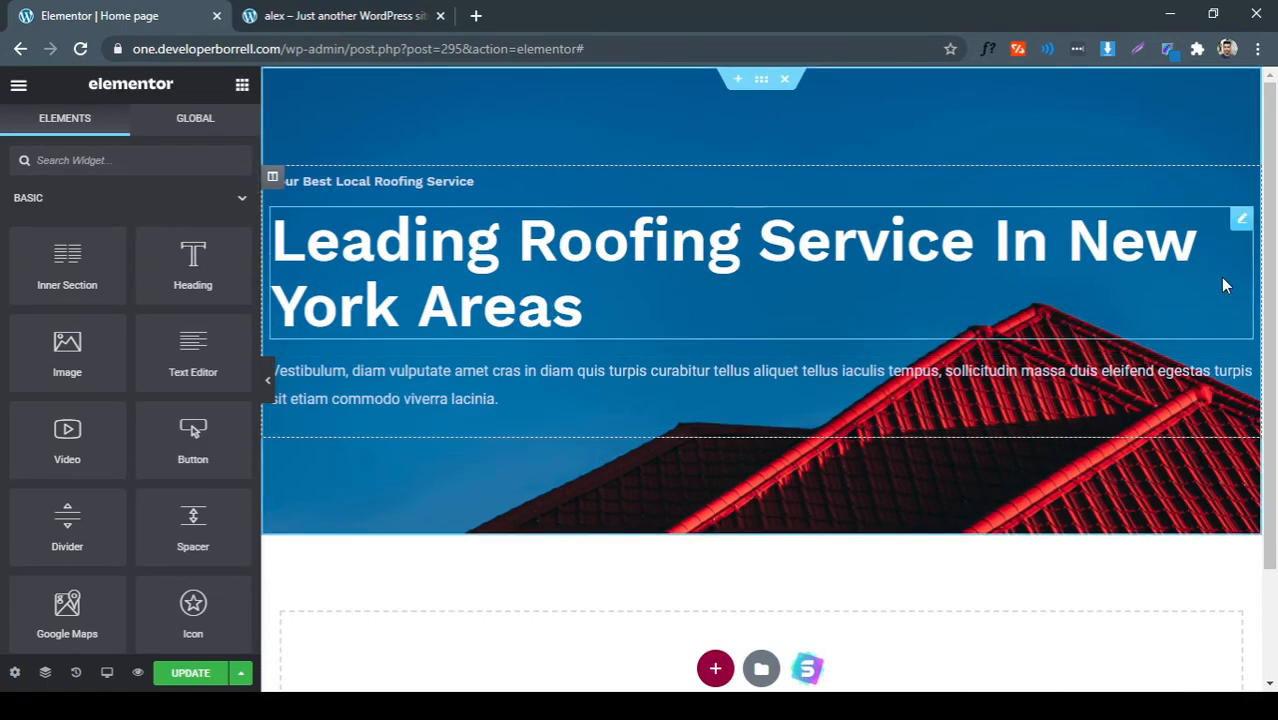
left_click(338, 14)
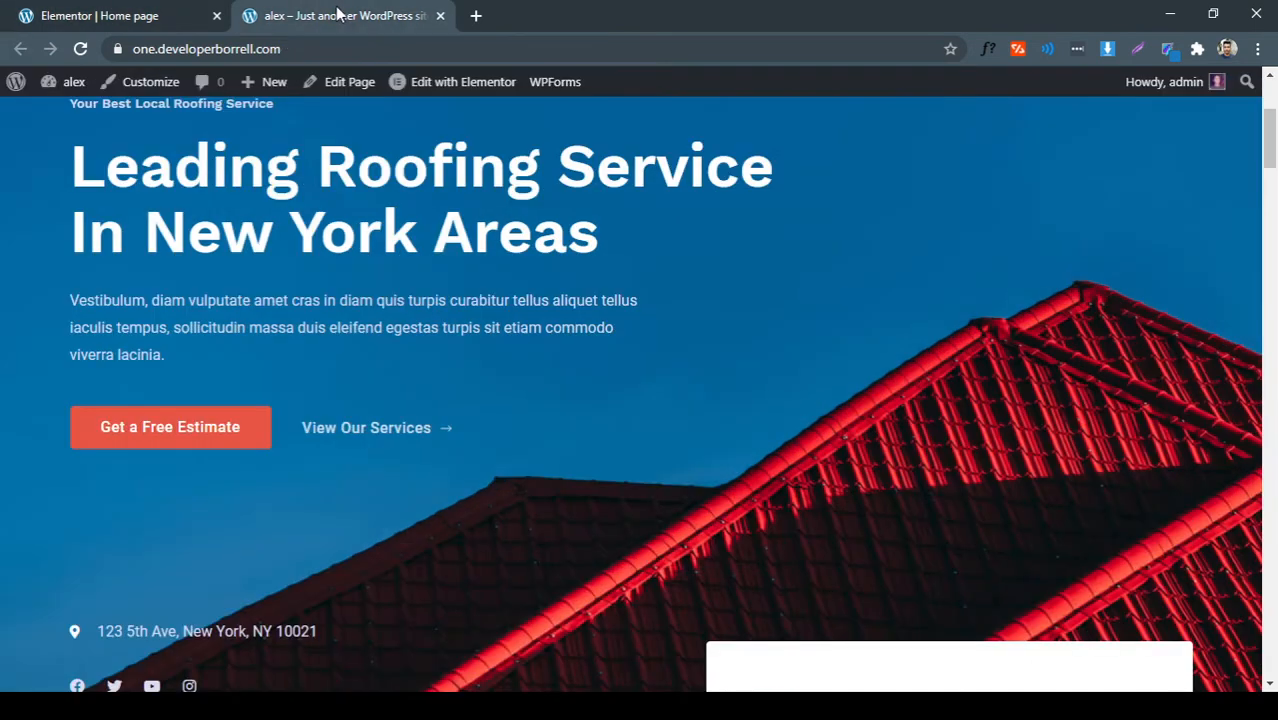
left_click(210, 12)
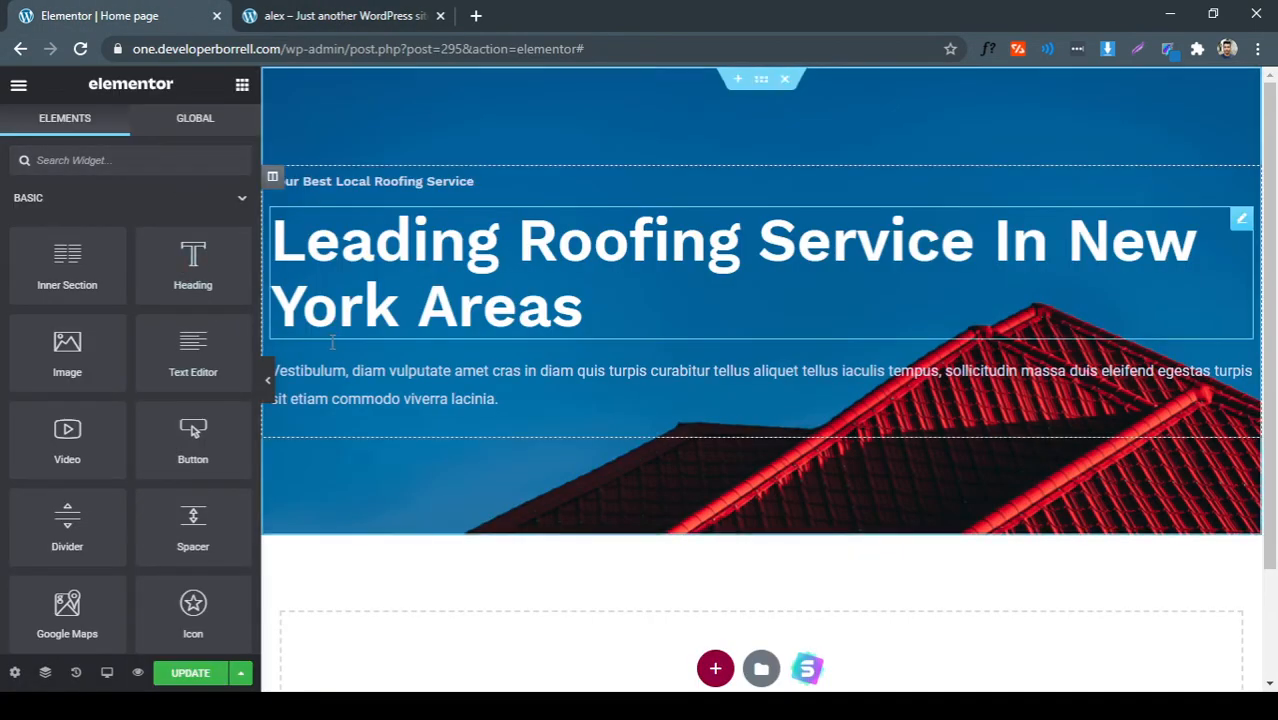
left_click(108, 163)
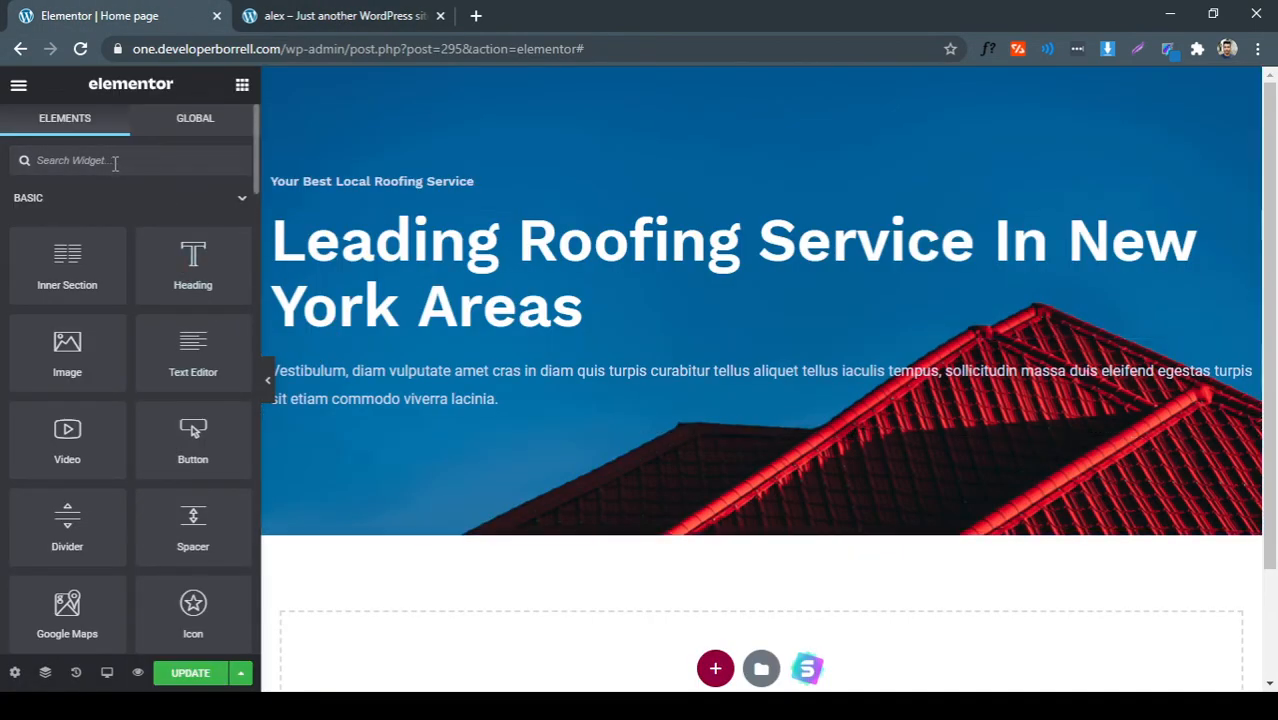
type("but")
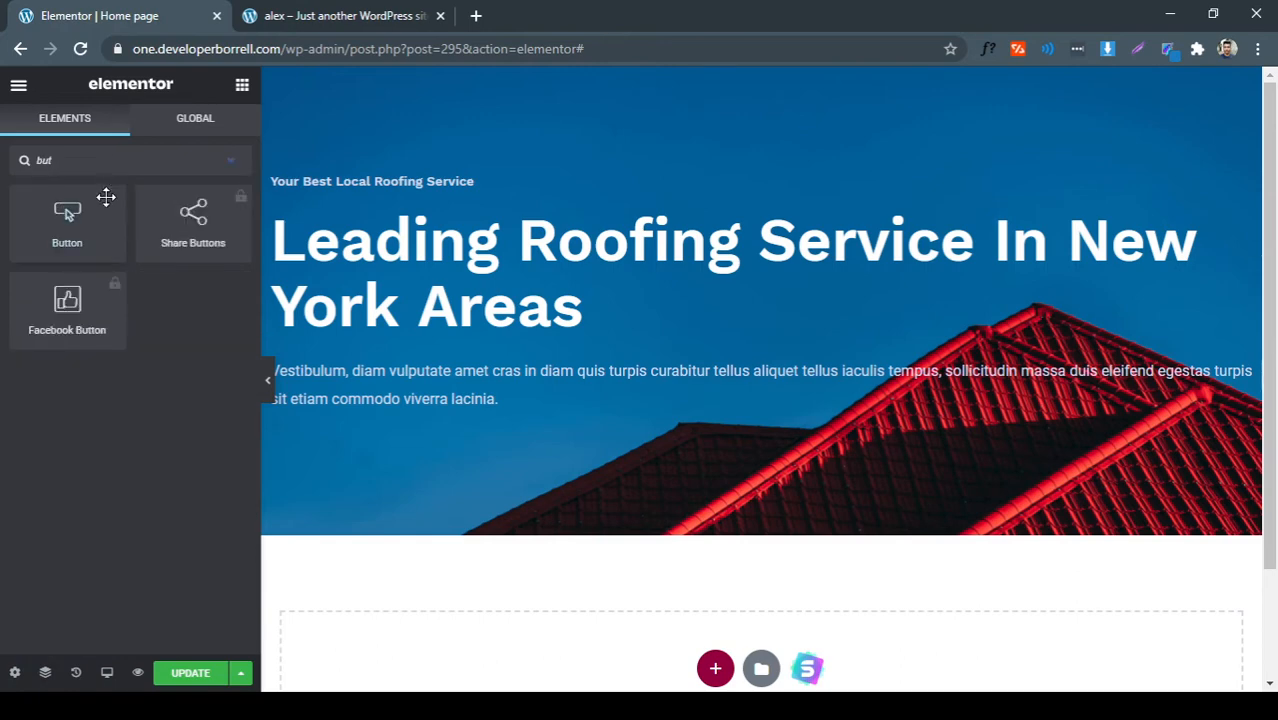
left_click_drag(70, 232, 335, 420)
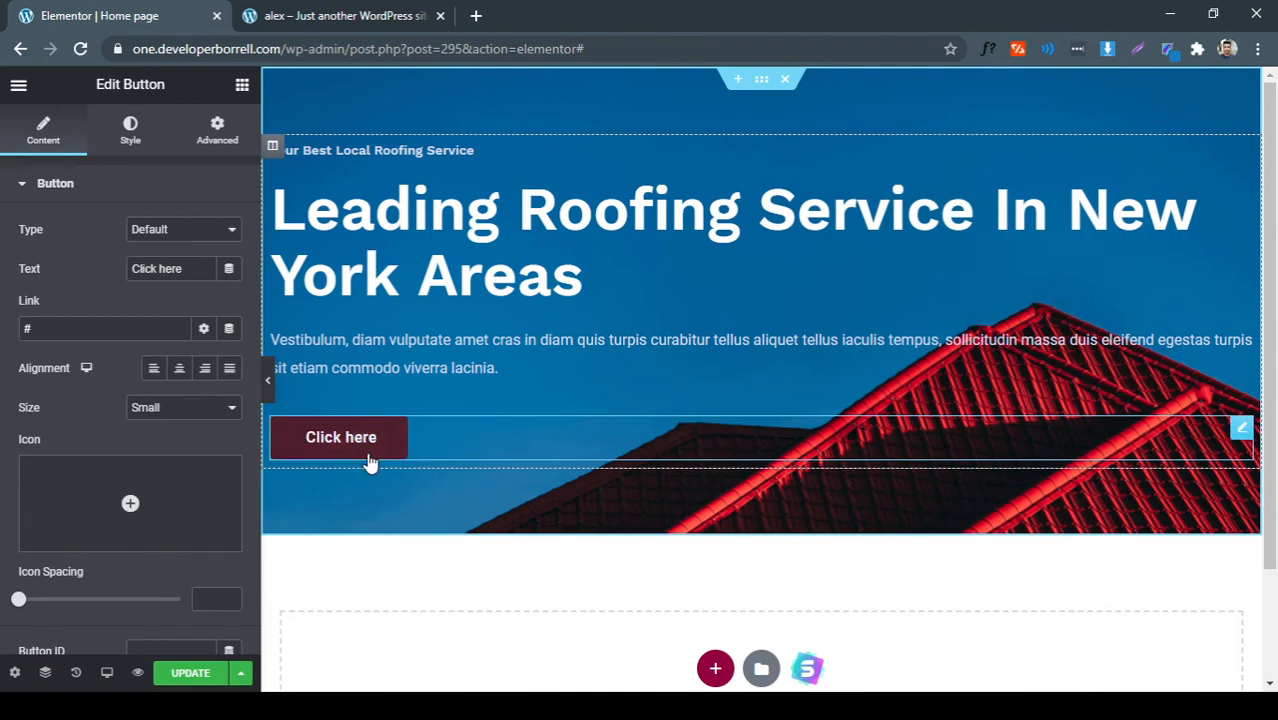
Preview the new button at full width and compare it with the "Get a Free Estimate" and "View Our Services" buttons on the original site
left_click(271, 377)
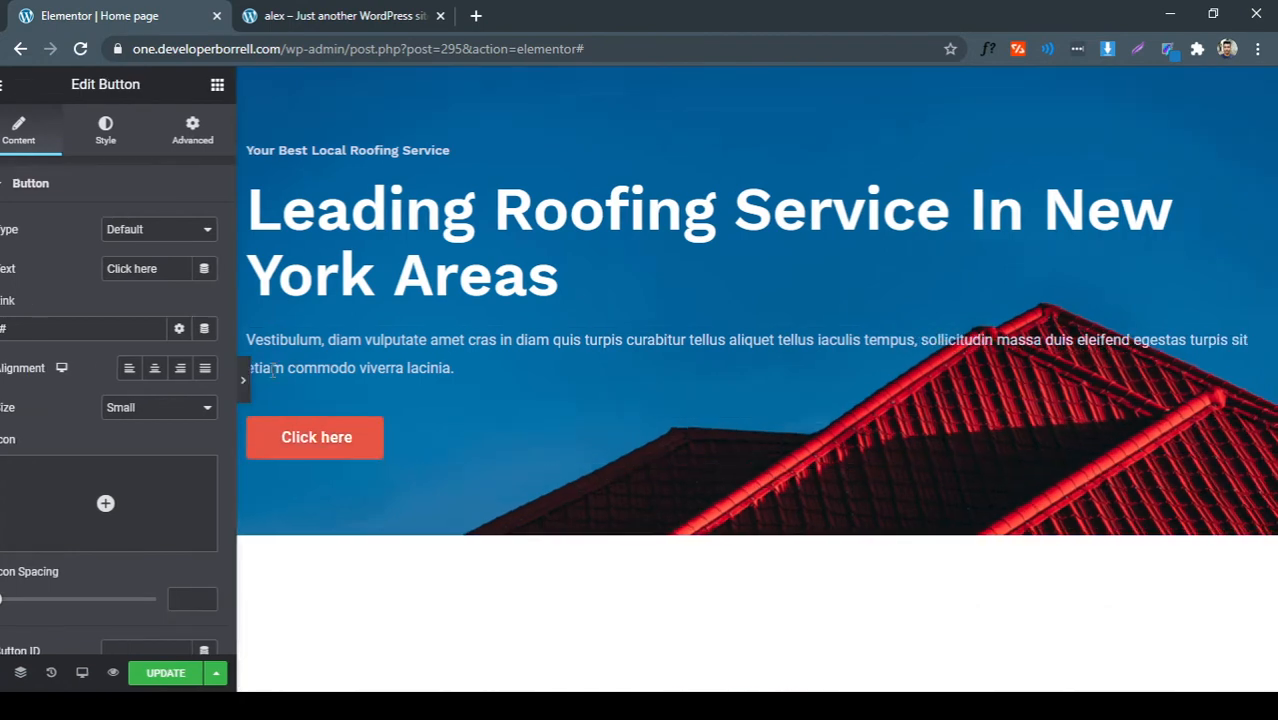
left_click(6, 378)
left_click(345, 15)
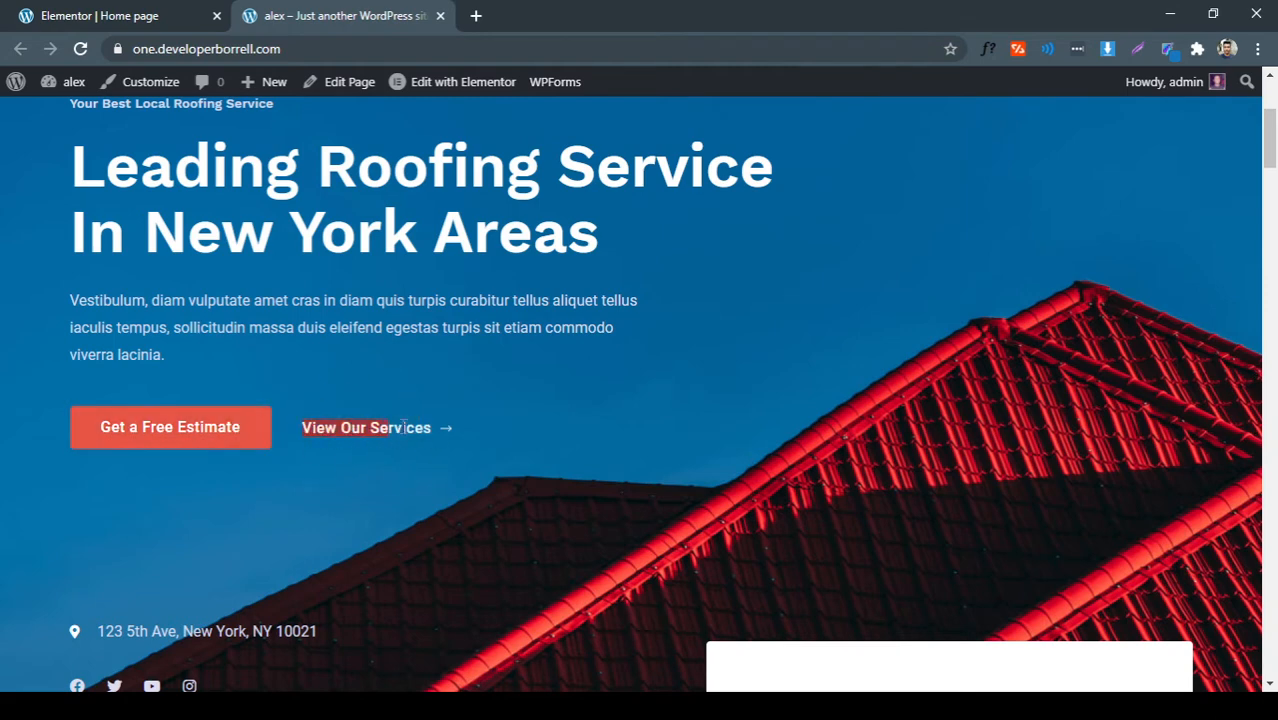
triple_click(445, 427)
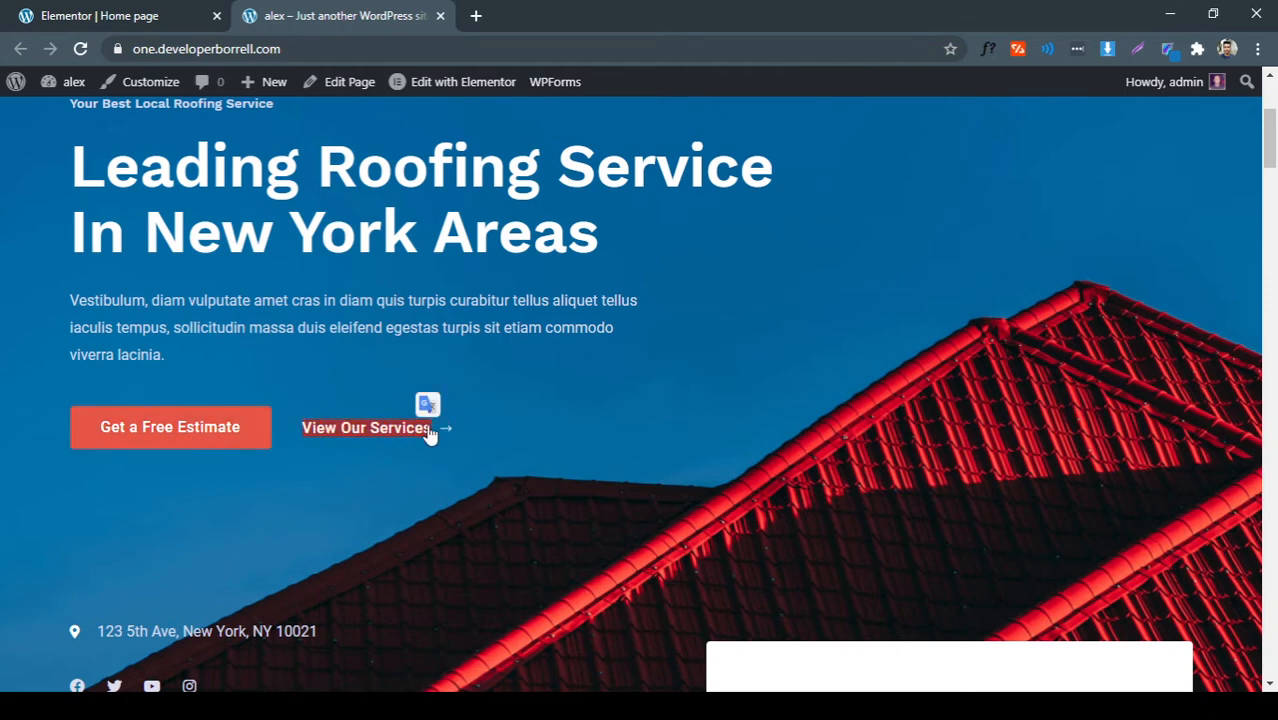
left_click(384, 505)
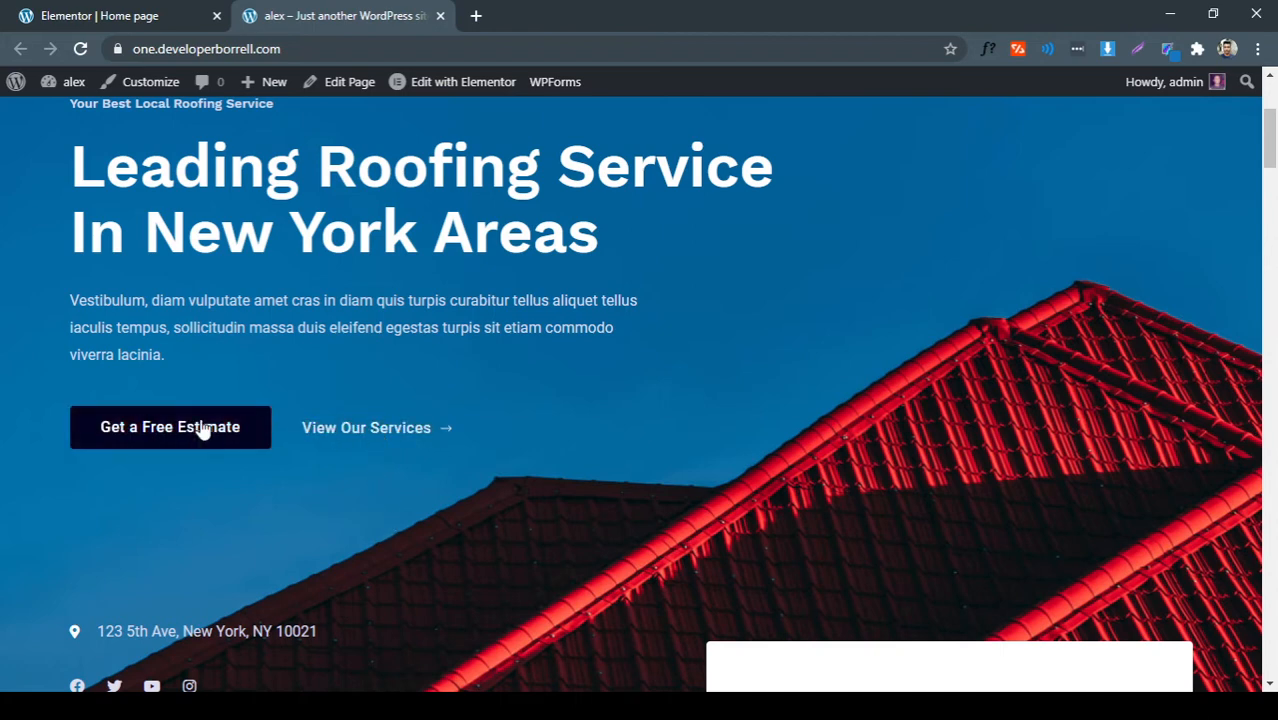
Add a second Button widget directly below the first button in the hero
left_click(147, 17)
left_click(242, 86)
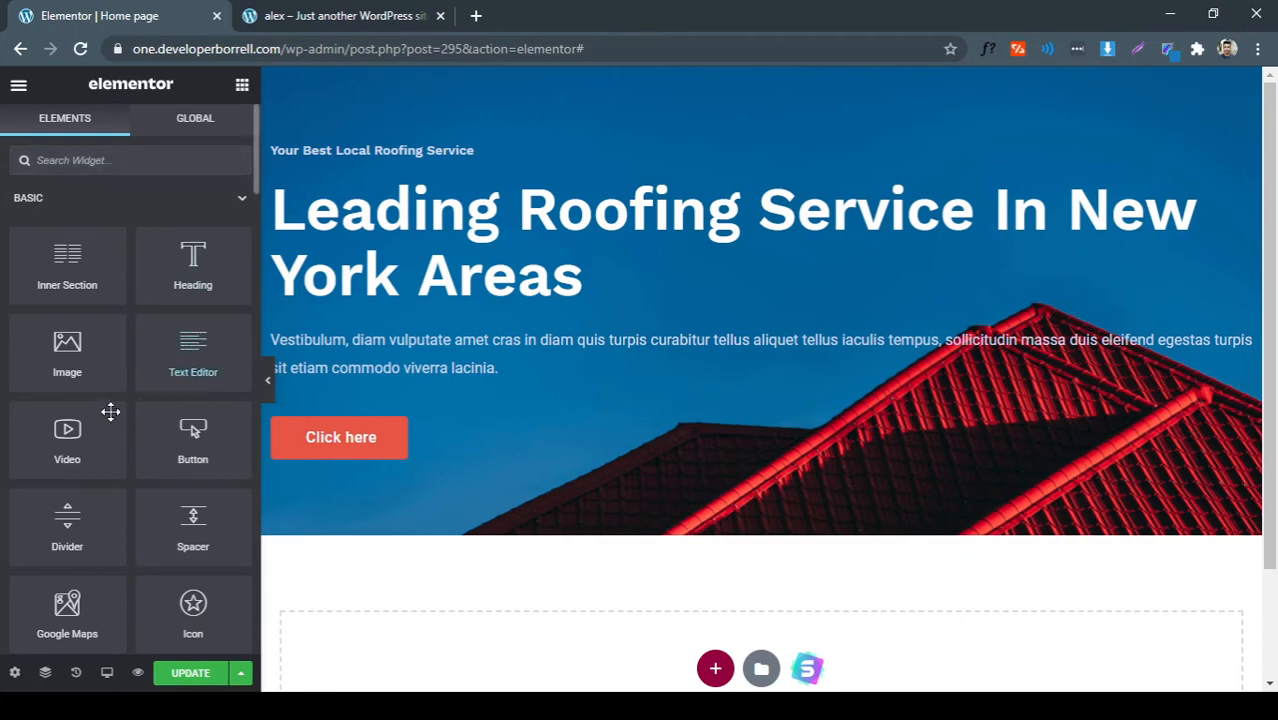
left_click_drag(193, 438, 417, 451)
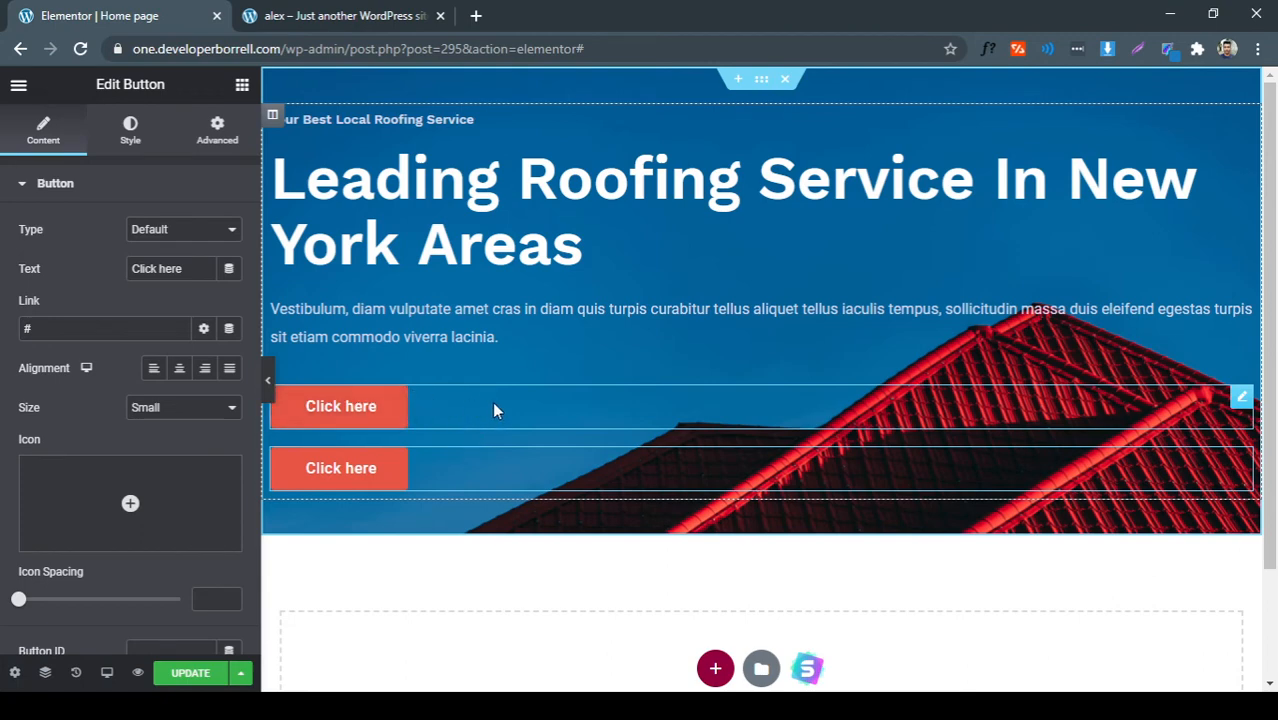
Set the upper button's positioning width to Inline (auto)
right_click(428, 397)
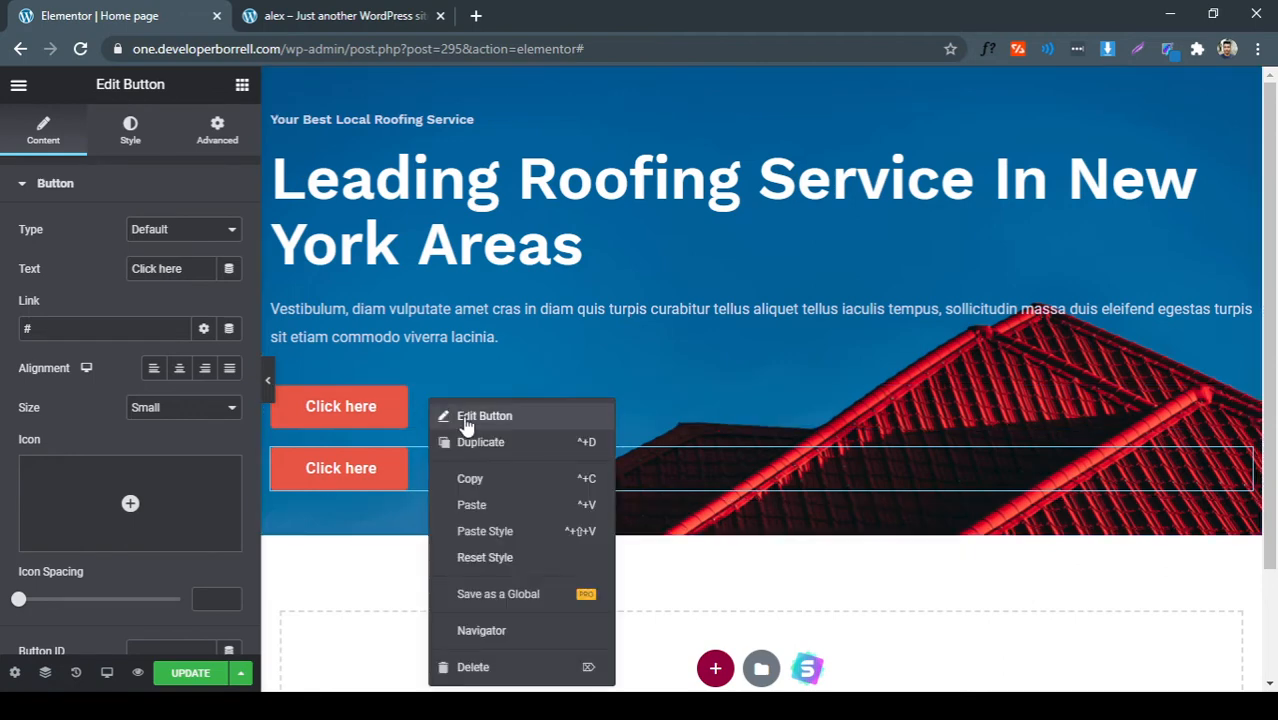
left_click(463, 415)
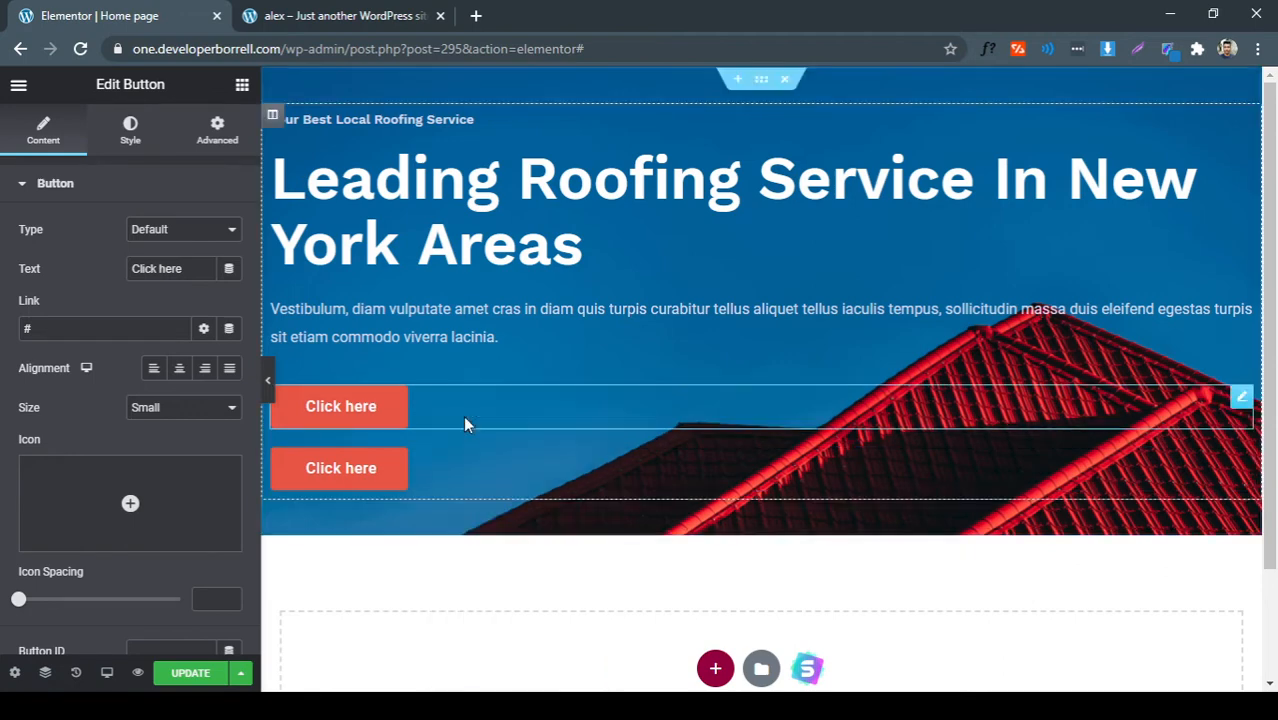
left_click(120, 126)
left_click(203, 145)
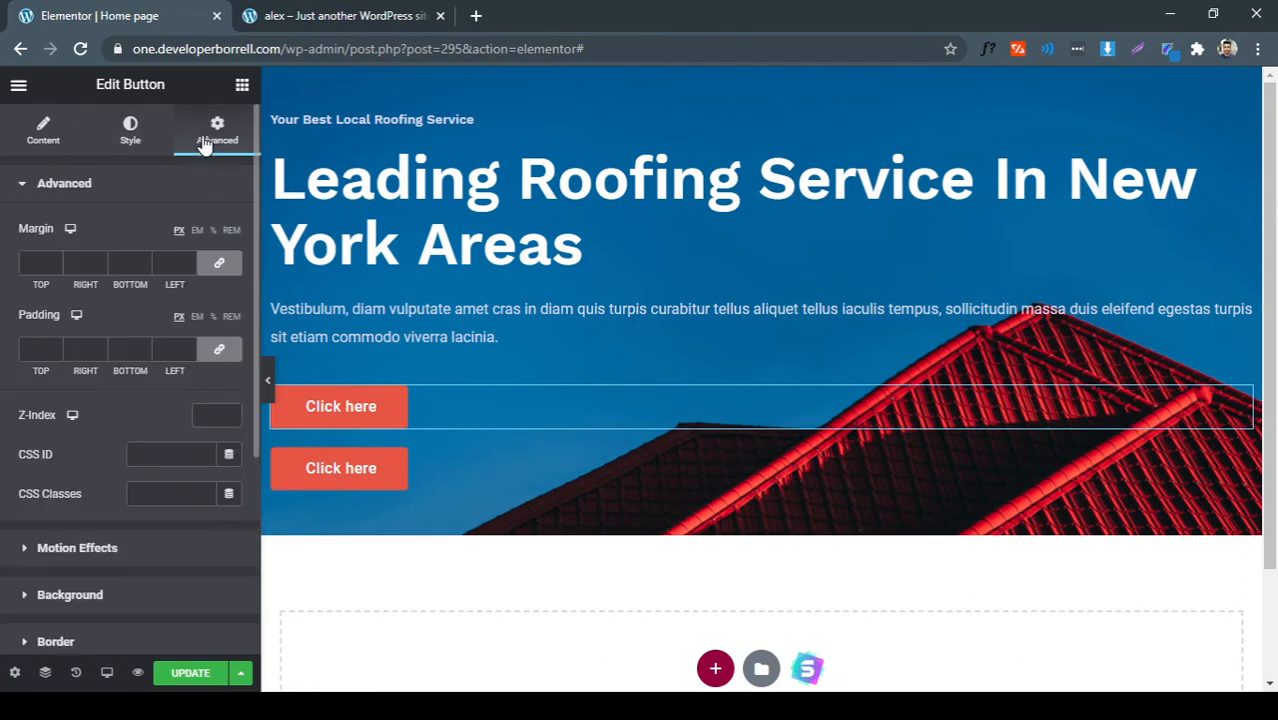
scroll(157, 471, "down", 3)
left_click(94, 404)
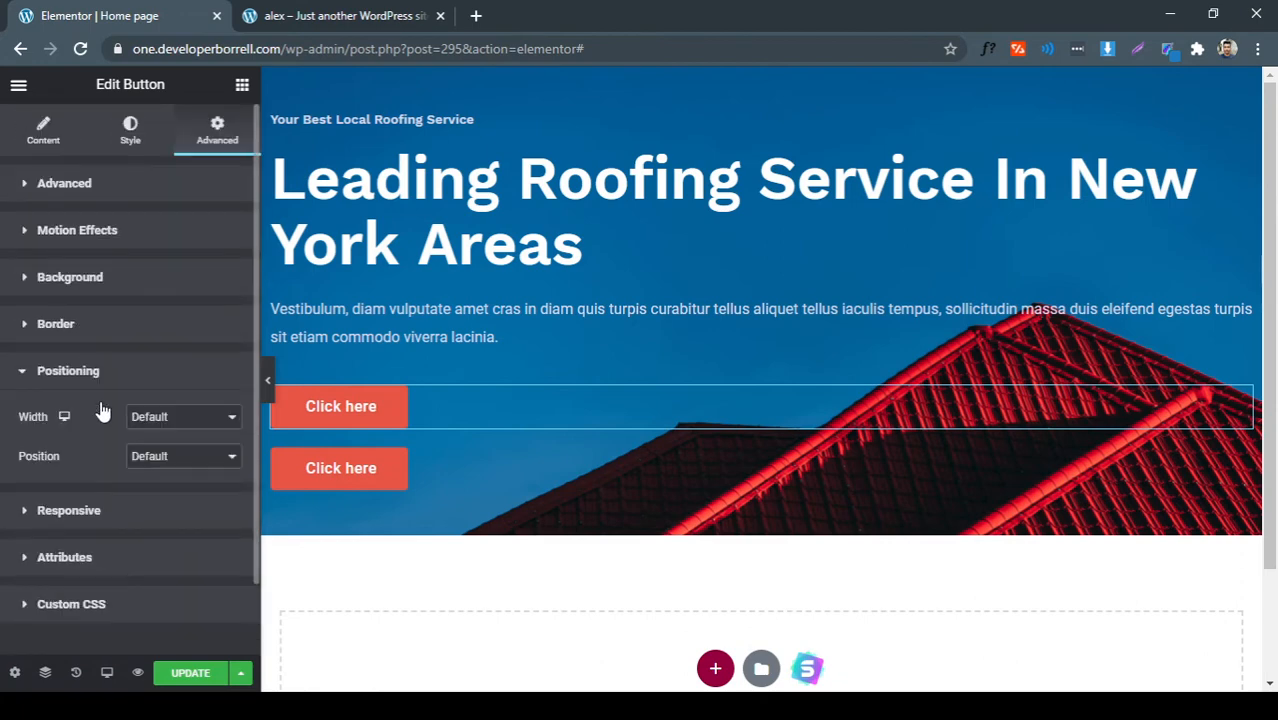
left_click(172, 420)
left_click(186, 459)
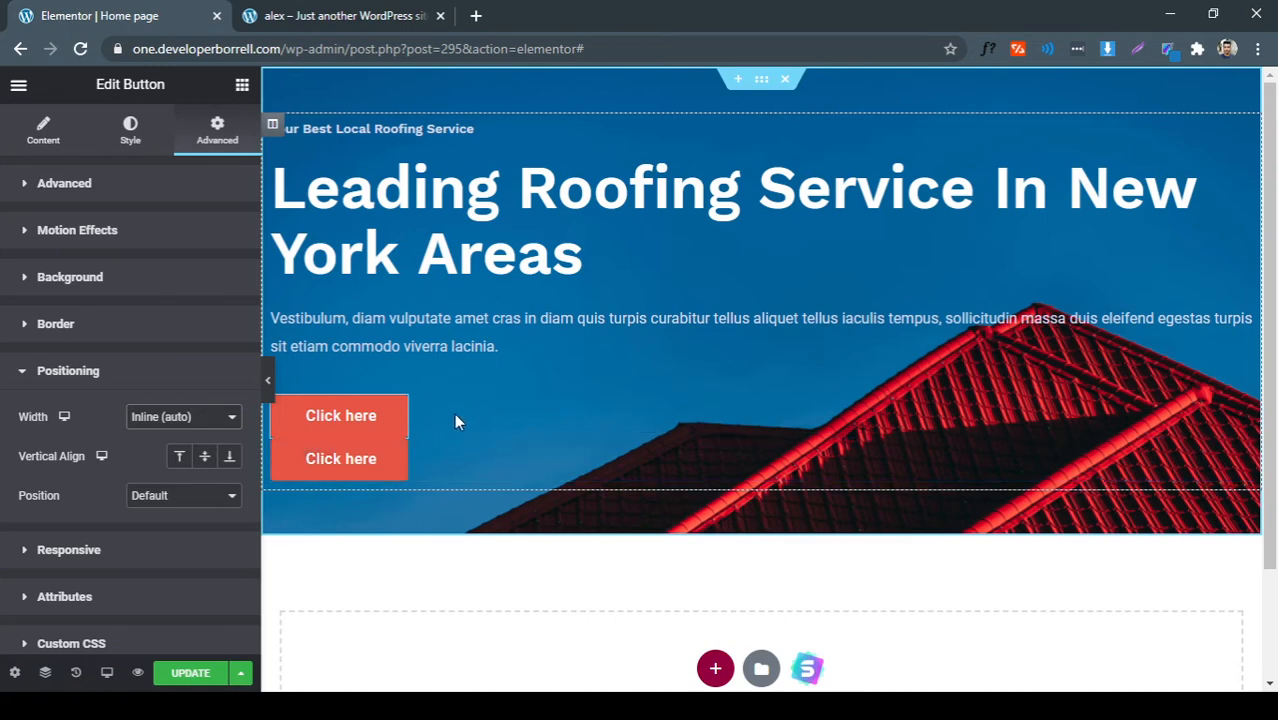
Set the lower hero button's positioning width to Inline (auto) so it sits beside the first button
right_click(402, 458)
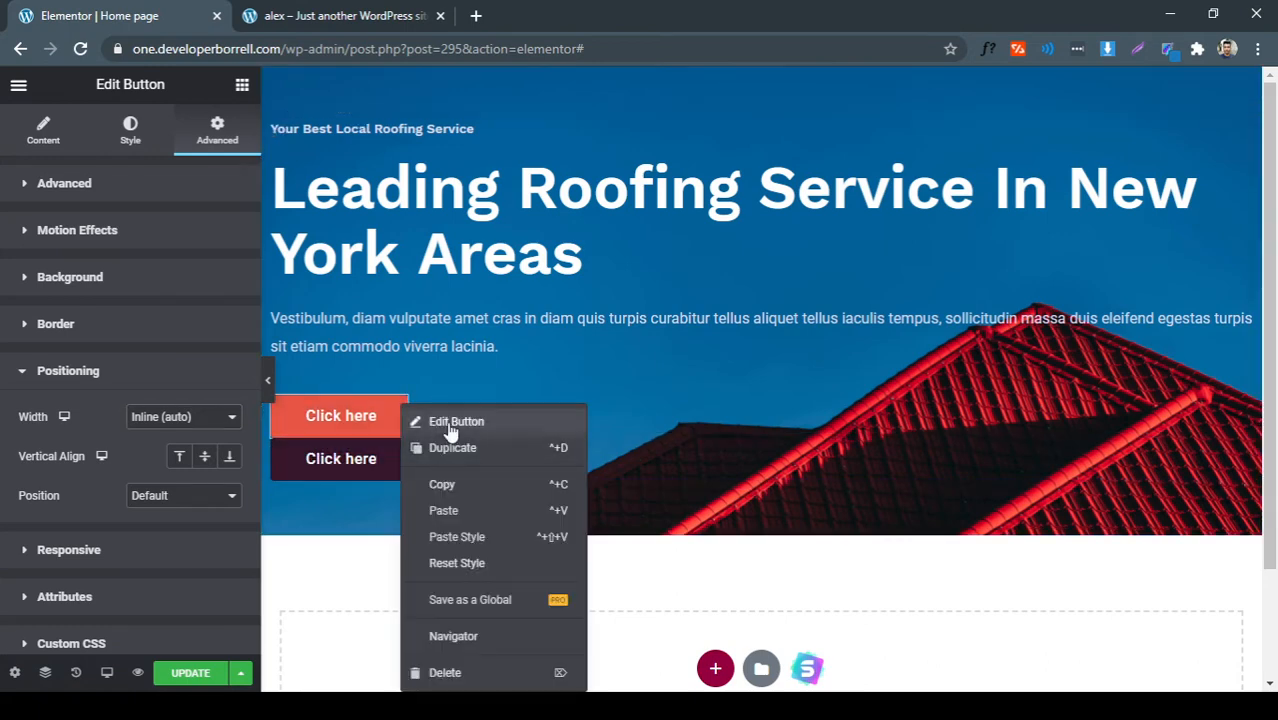
left_click(445, 424)
left_click(210, 130)
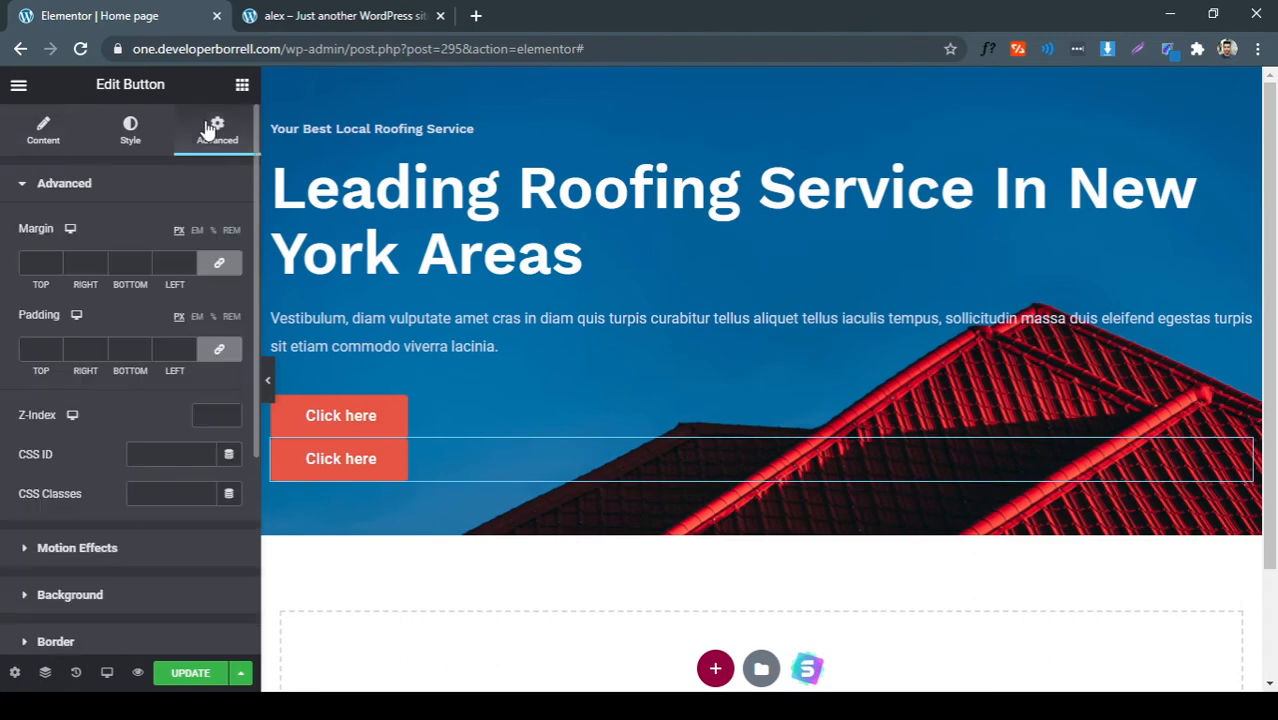
scroll(140, 615, "down", 3)
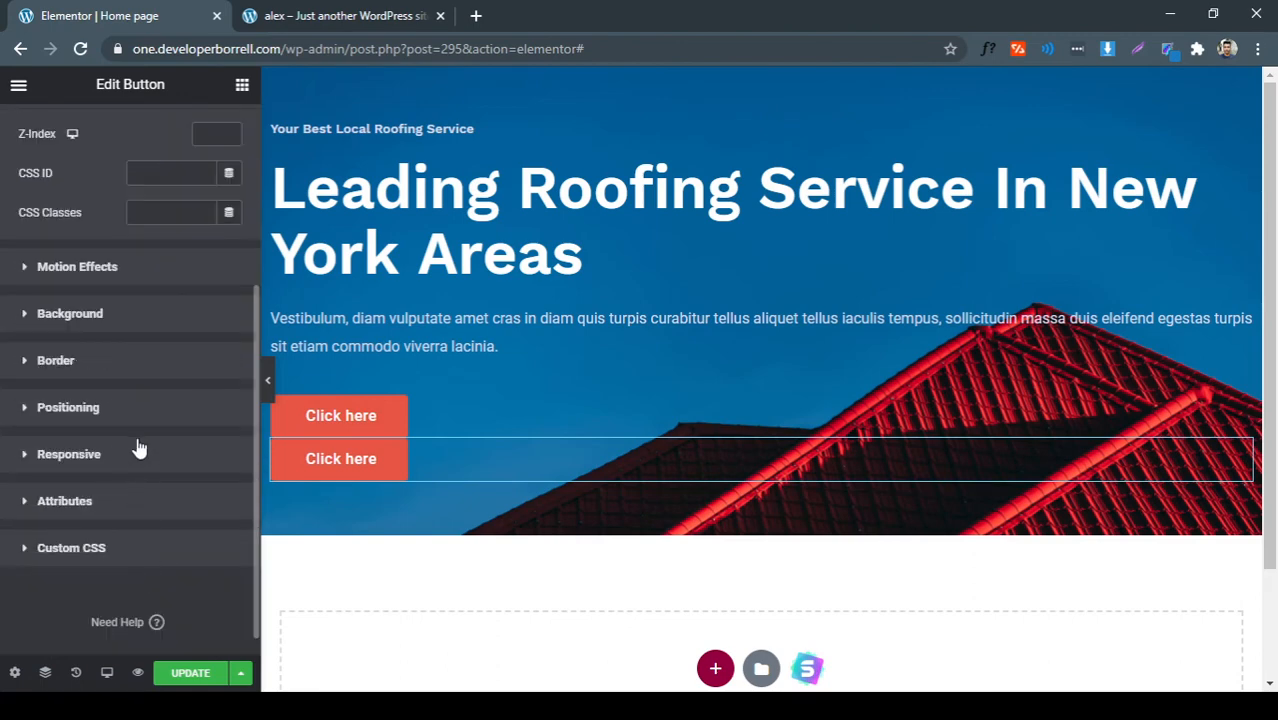
left_click(132, 410)
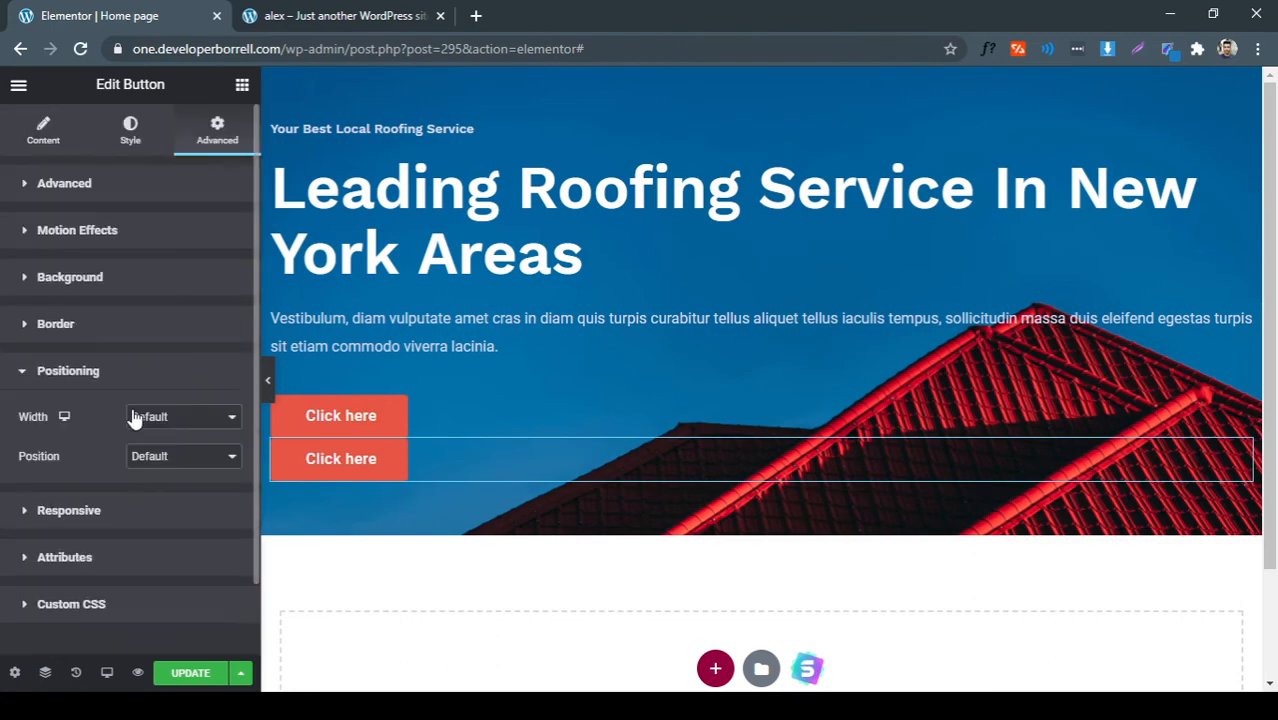
left_click(183, 471)
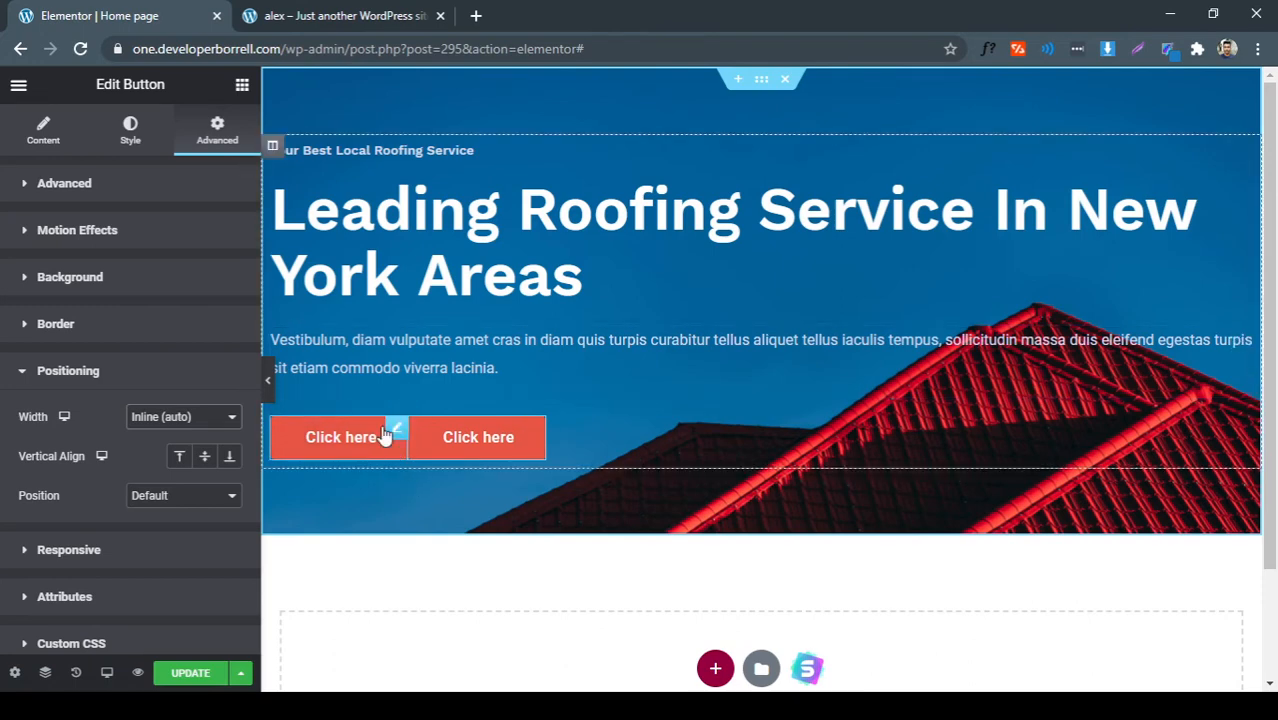
Unlink the first hero button's margin values and set its right margin to 30 px, using the original site's button gap as reference
right_click(289, 420)
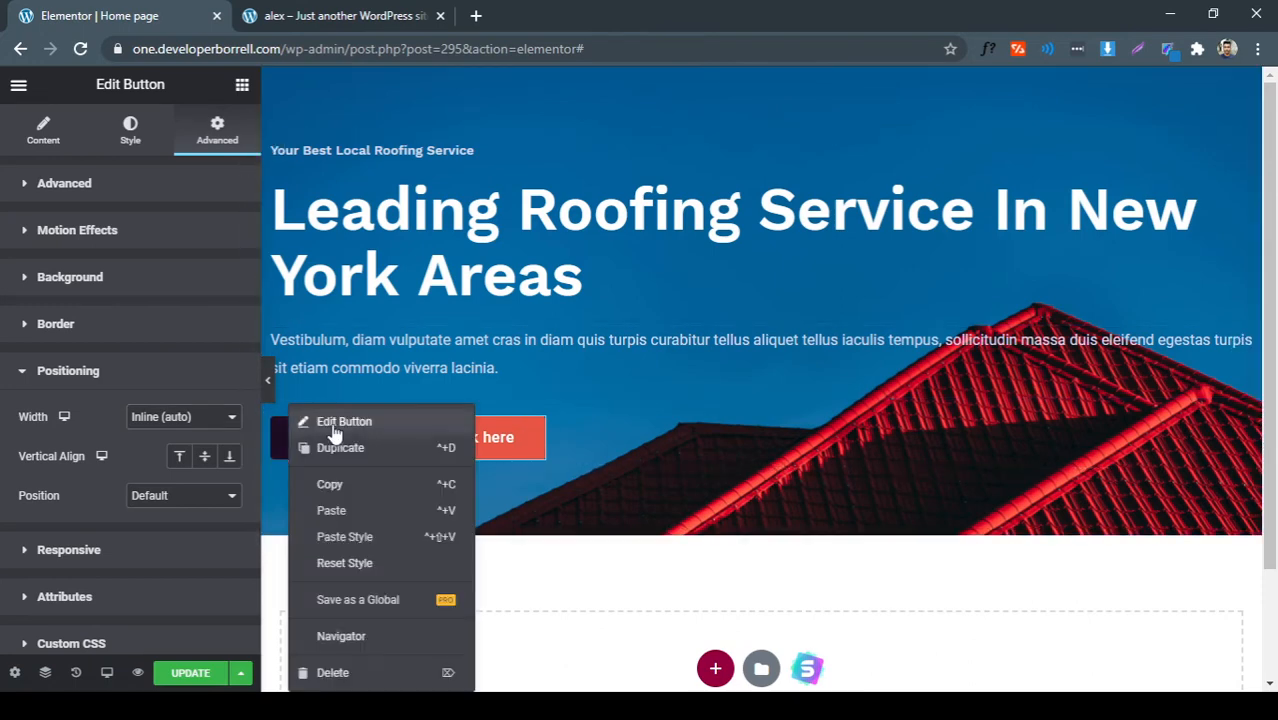
left_click(334, 424)
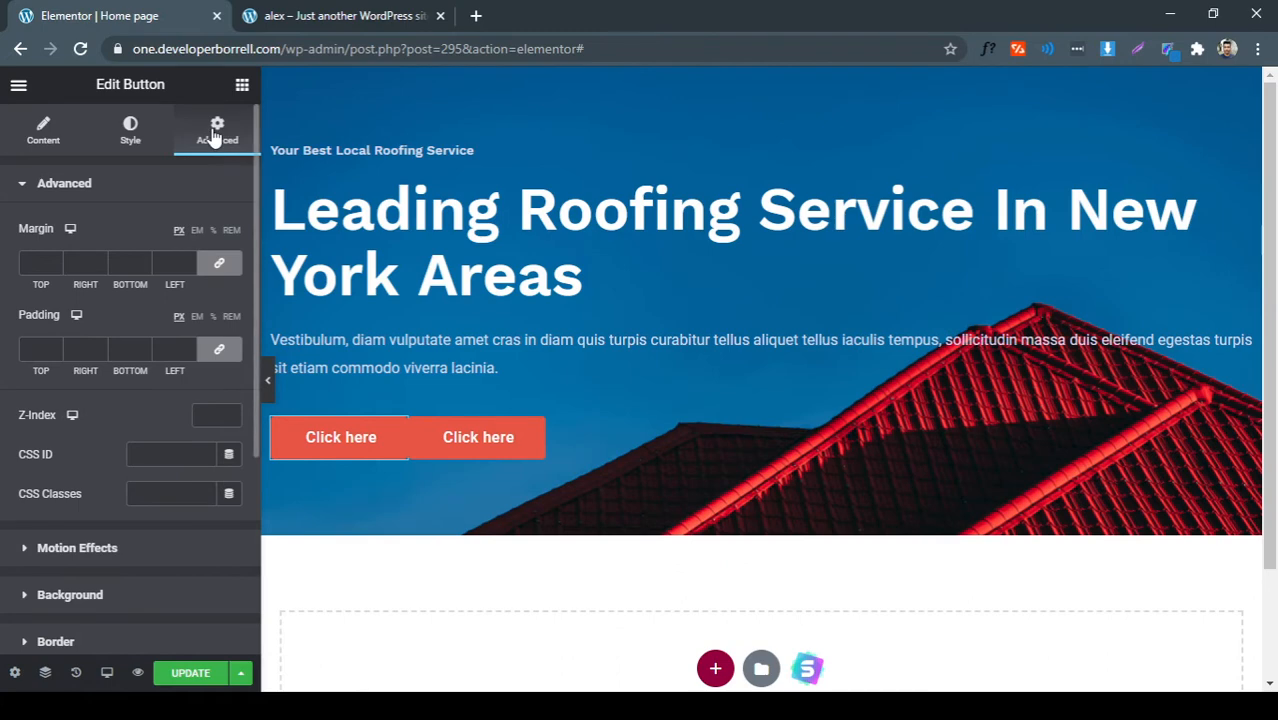
left_click(219, 264)
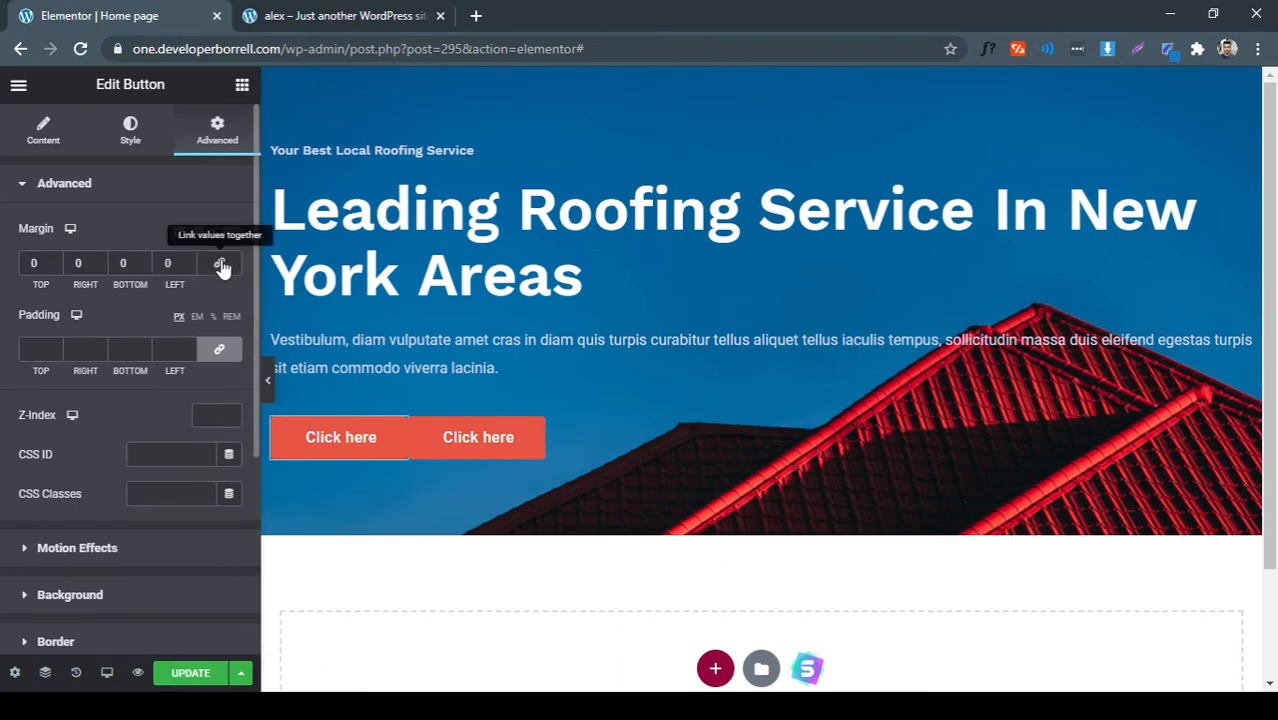
left_click(220, 265)
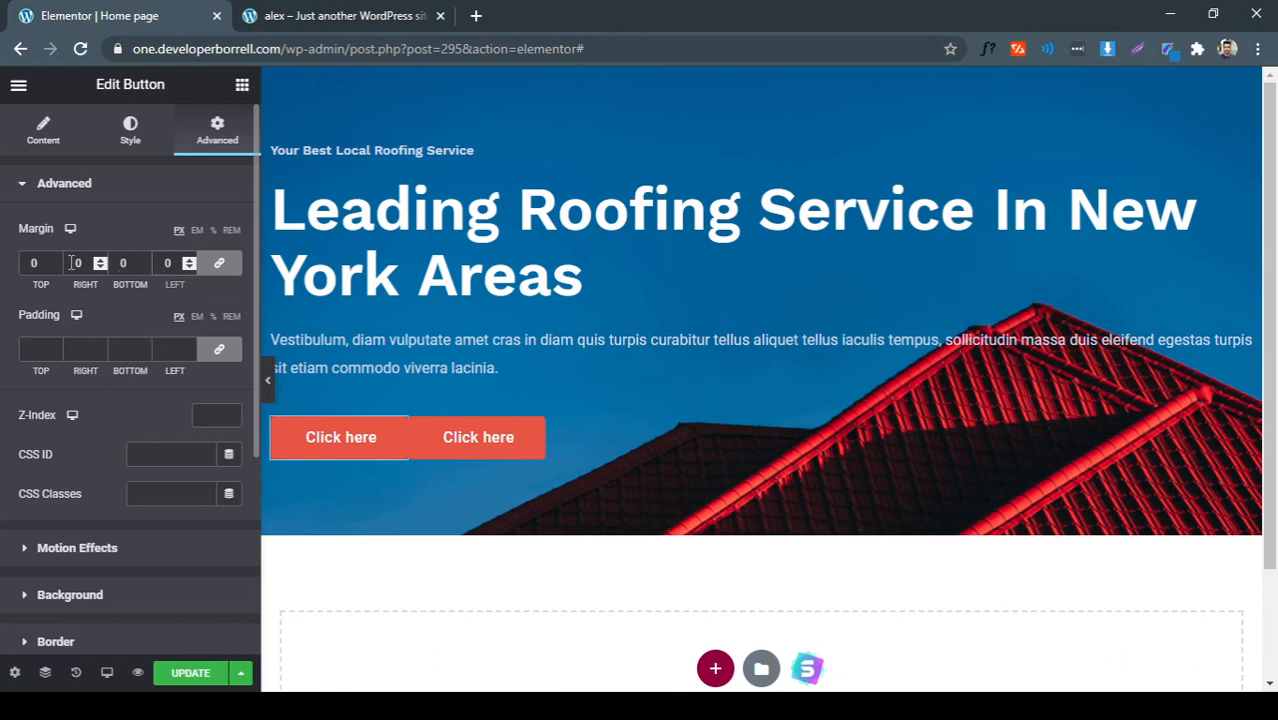
left_click(220, 264)
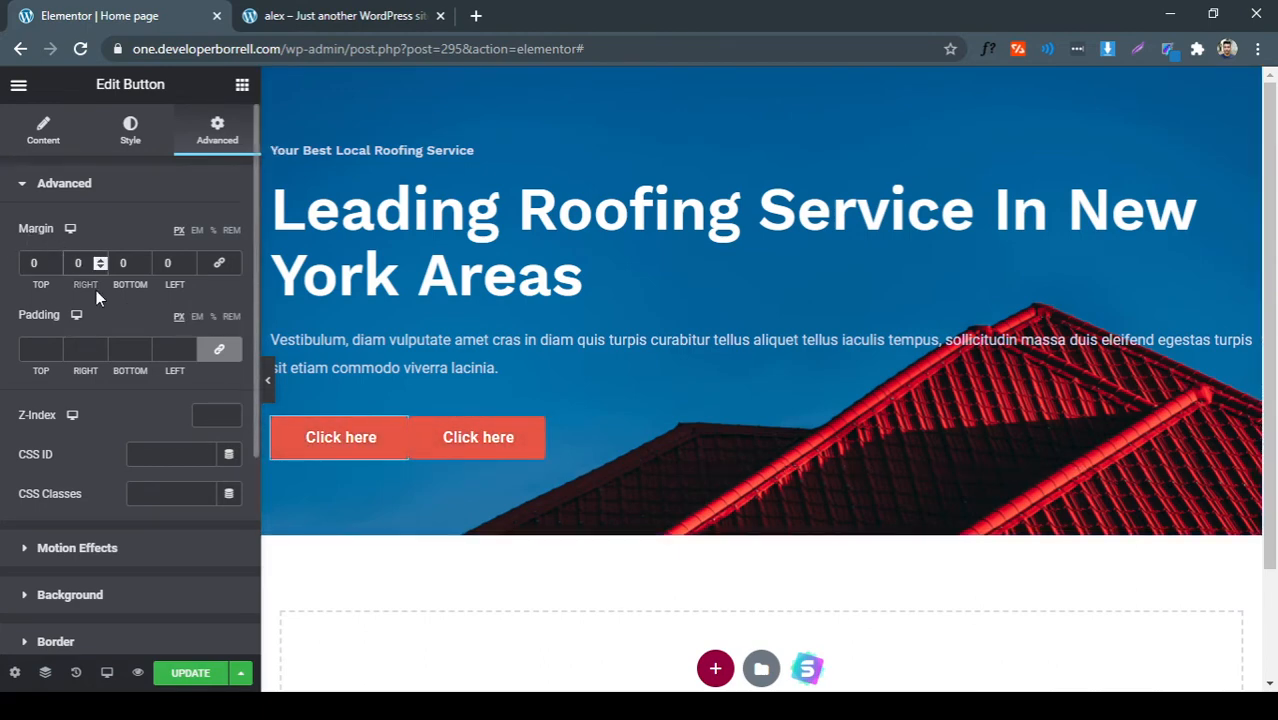
type("2")
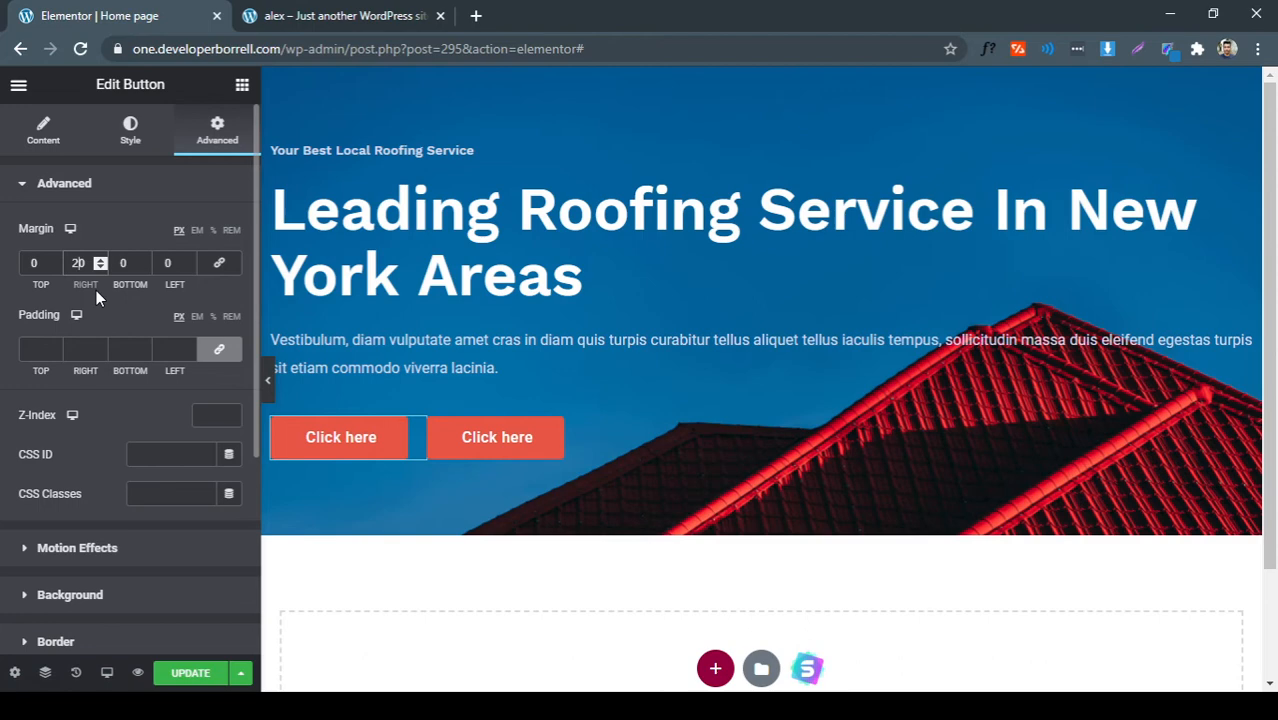
left_click(300, 15)
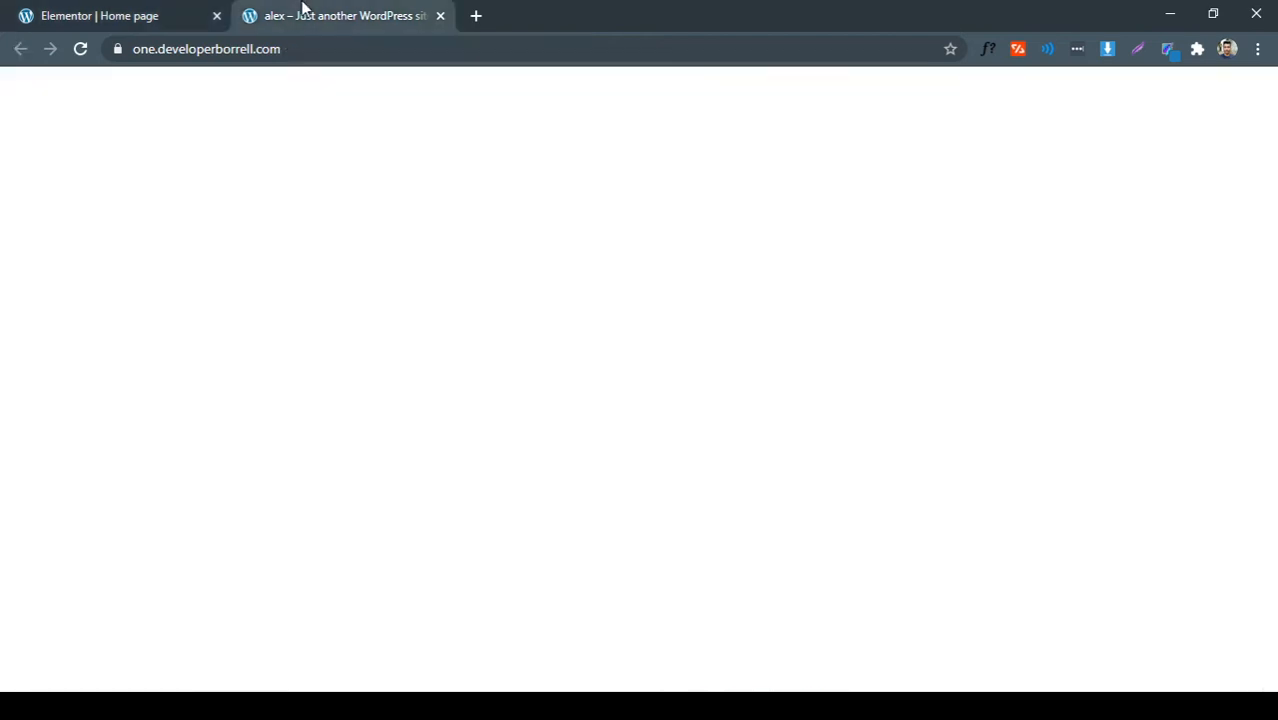
left_click(160, 12)
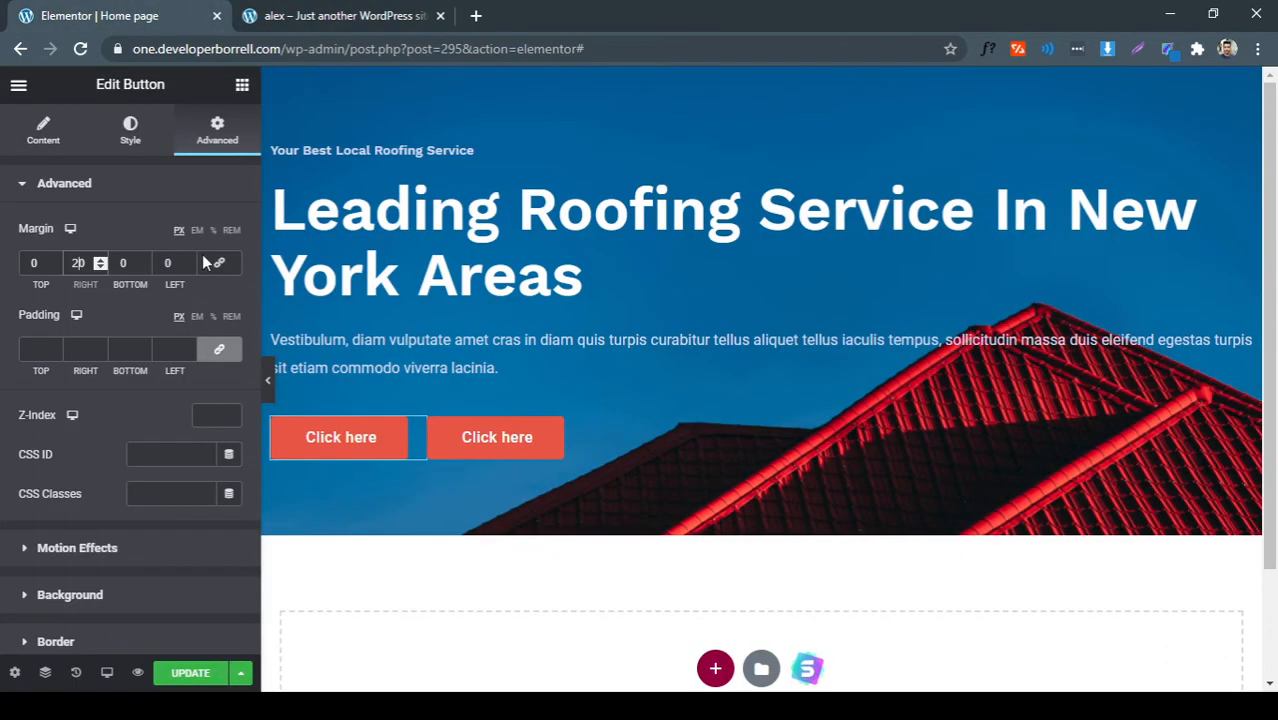
key("BackSpace")
type("4")
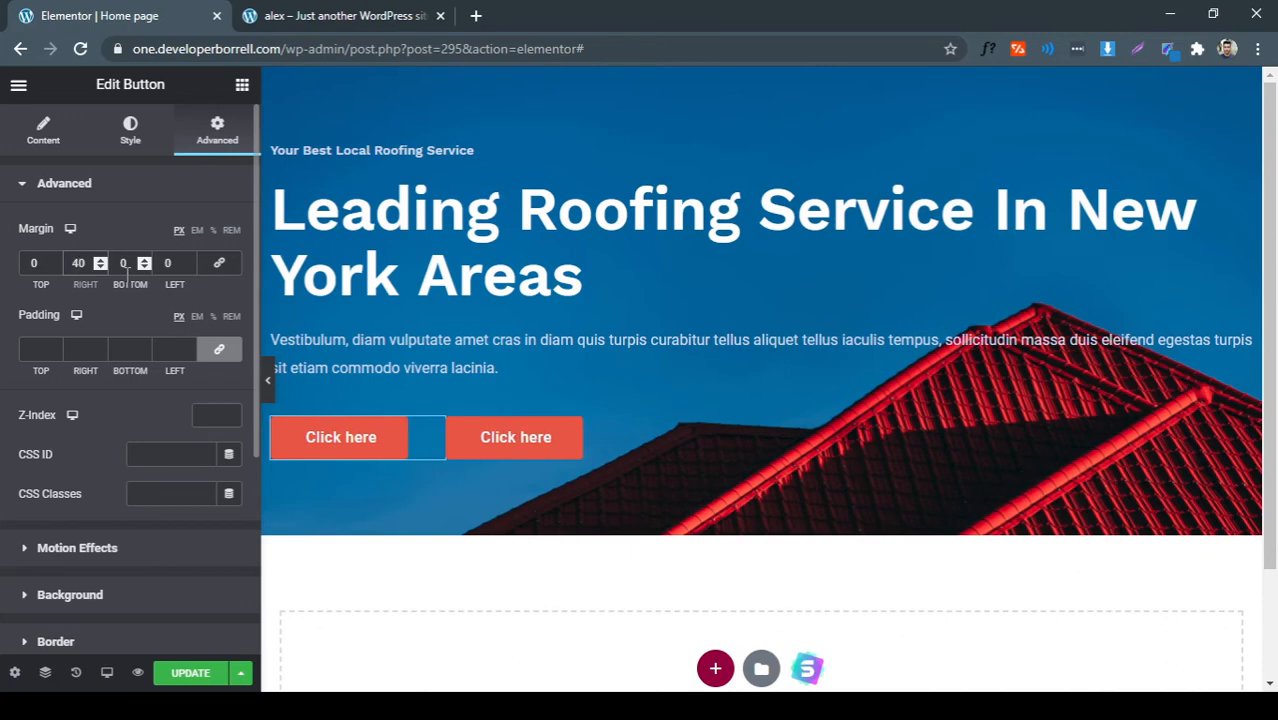
key("BackSpace")
type("3")
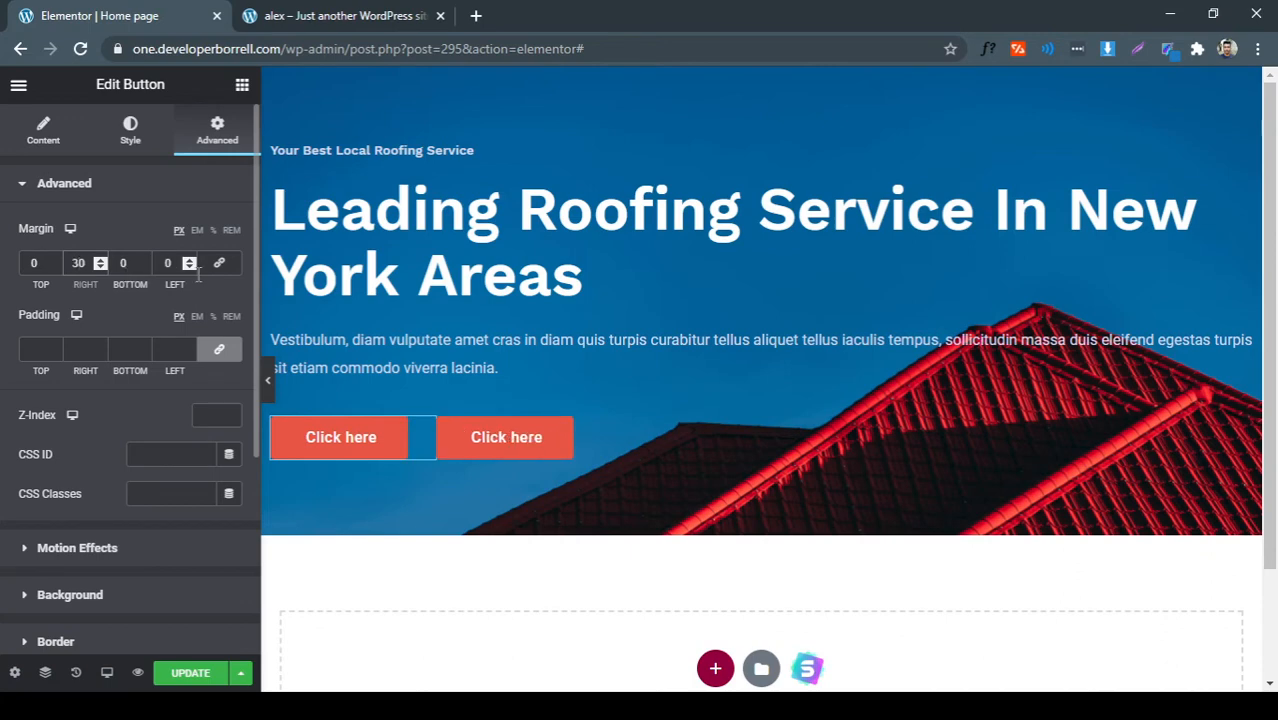
left_click(137, 228)
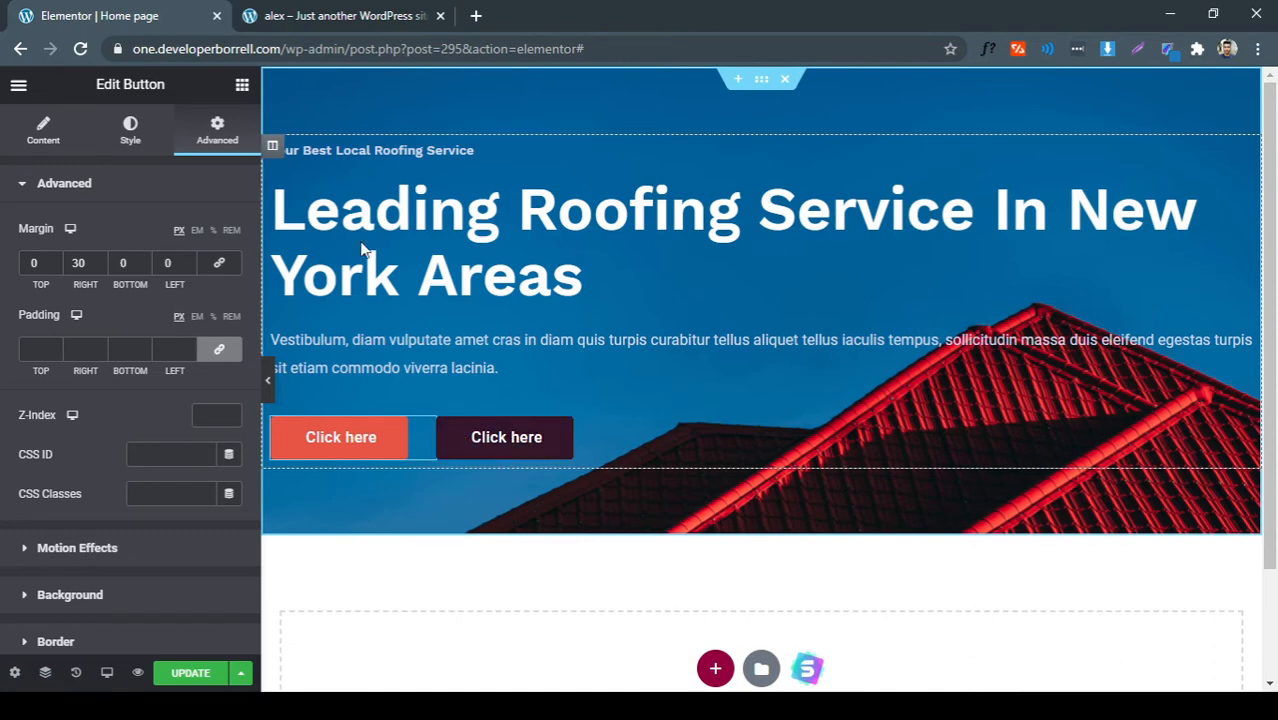
Copy "Get a Free Estimate" from the original site and use it as the first hero button's text
left_click(340, 15)
left_click_drag(60, 423, 242, 428)
key("ctrl+c")
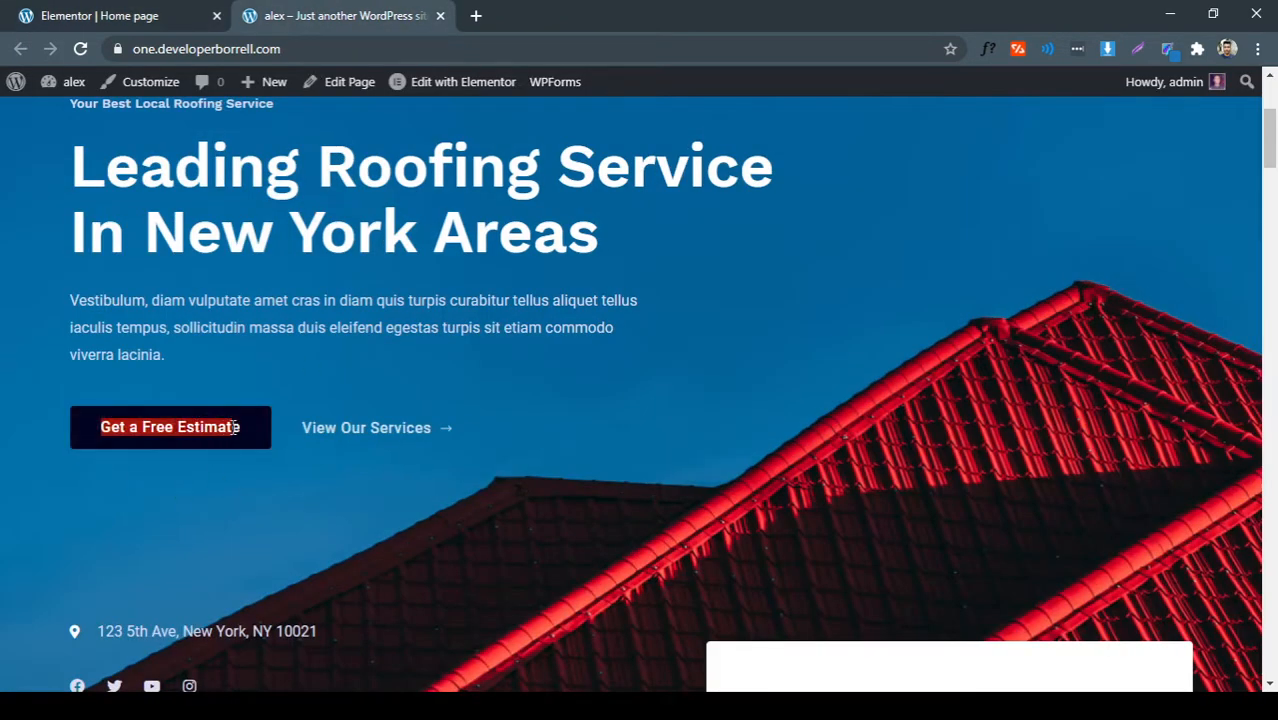
left_click(168, 12)
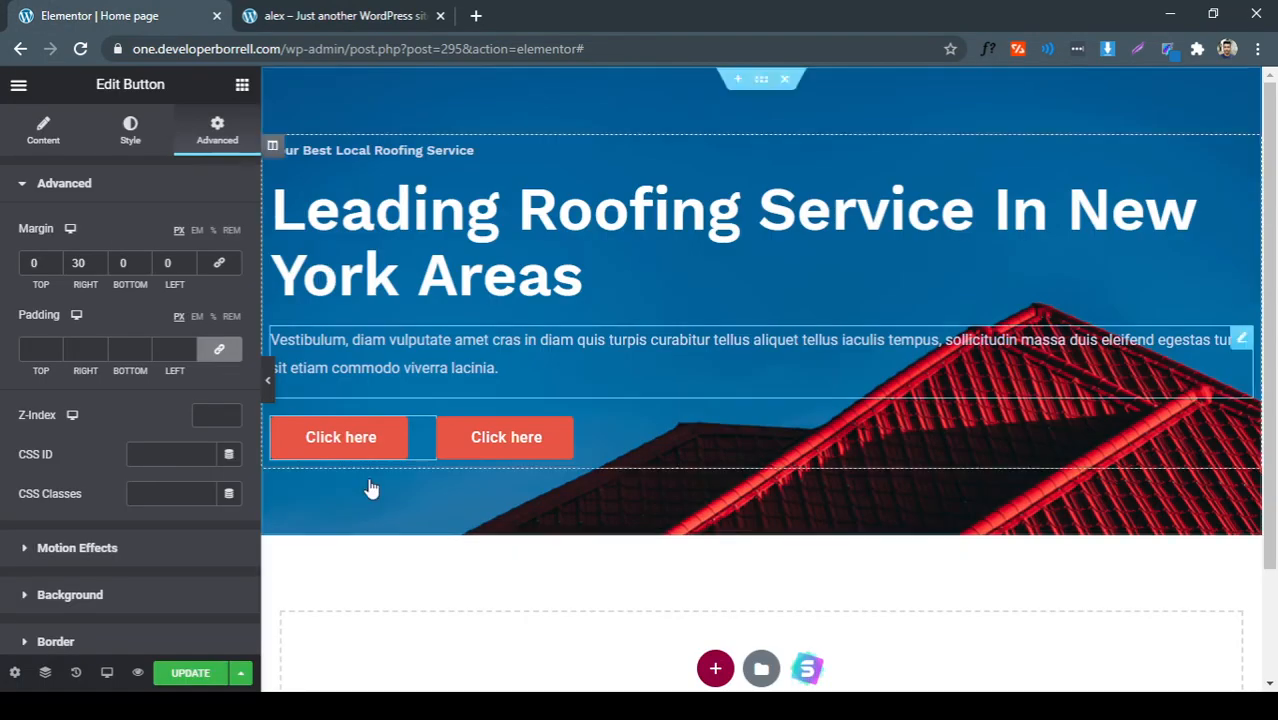
right_click(358, 443)
left_click(427, 430)
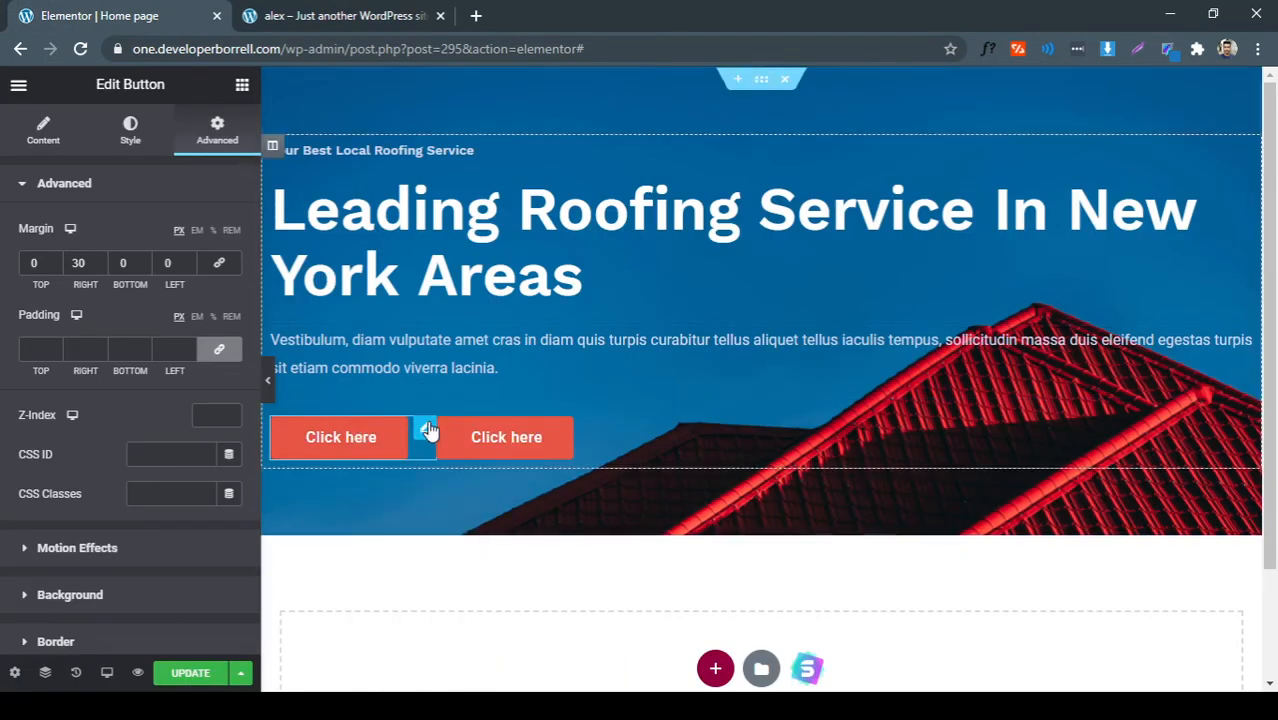
left_click(45, 130)
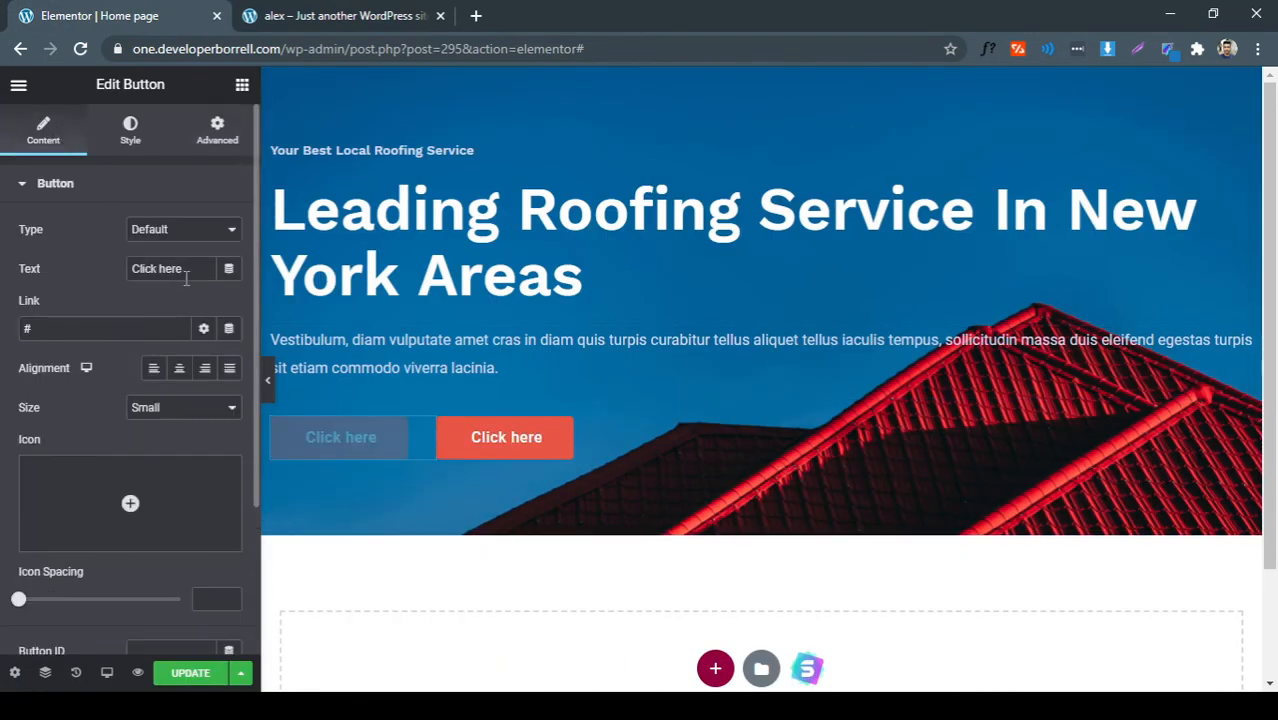
left_click_drag(185, 279, 126, 272)
key("ctrl+v")
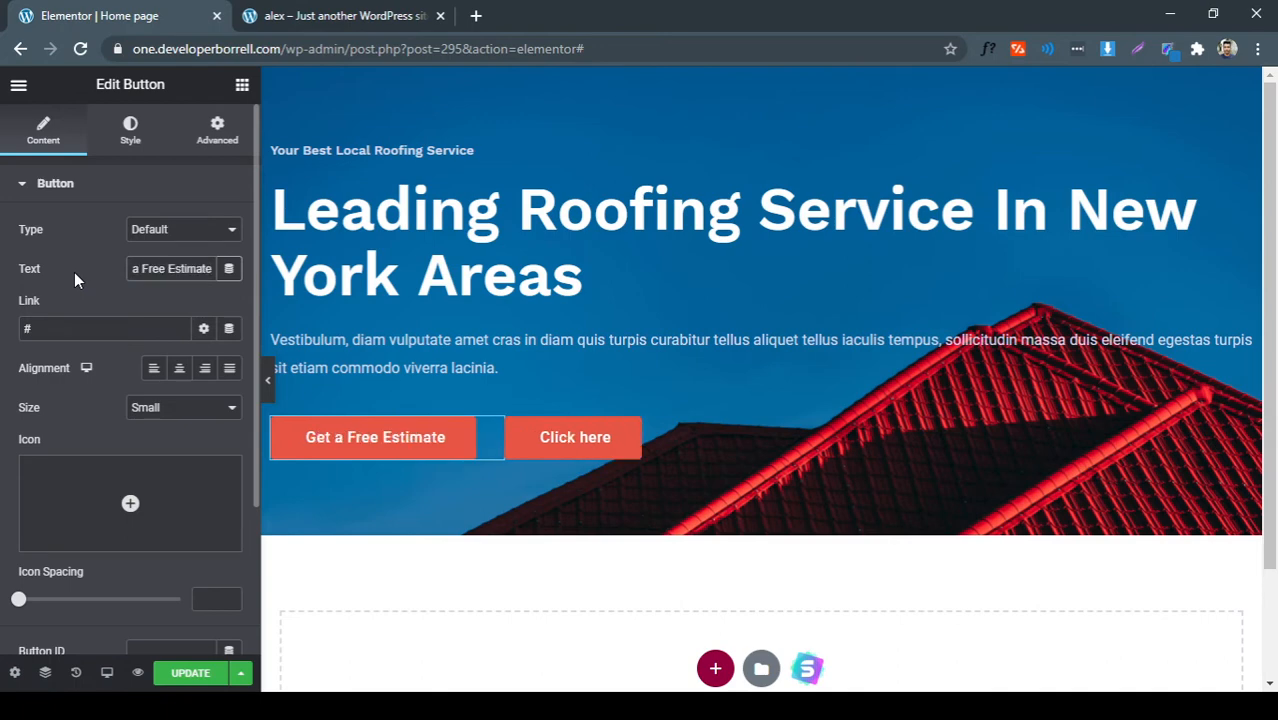
left_click(85, 252)
Set the second hero button's normal text color to white, #FFFFFF
right_click(552, 432)
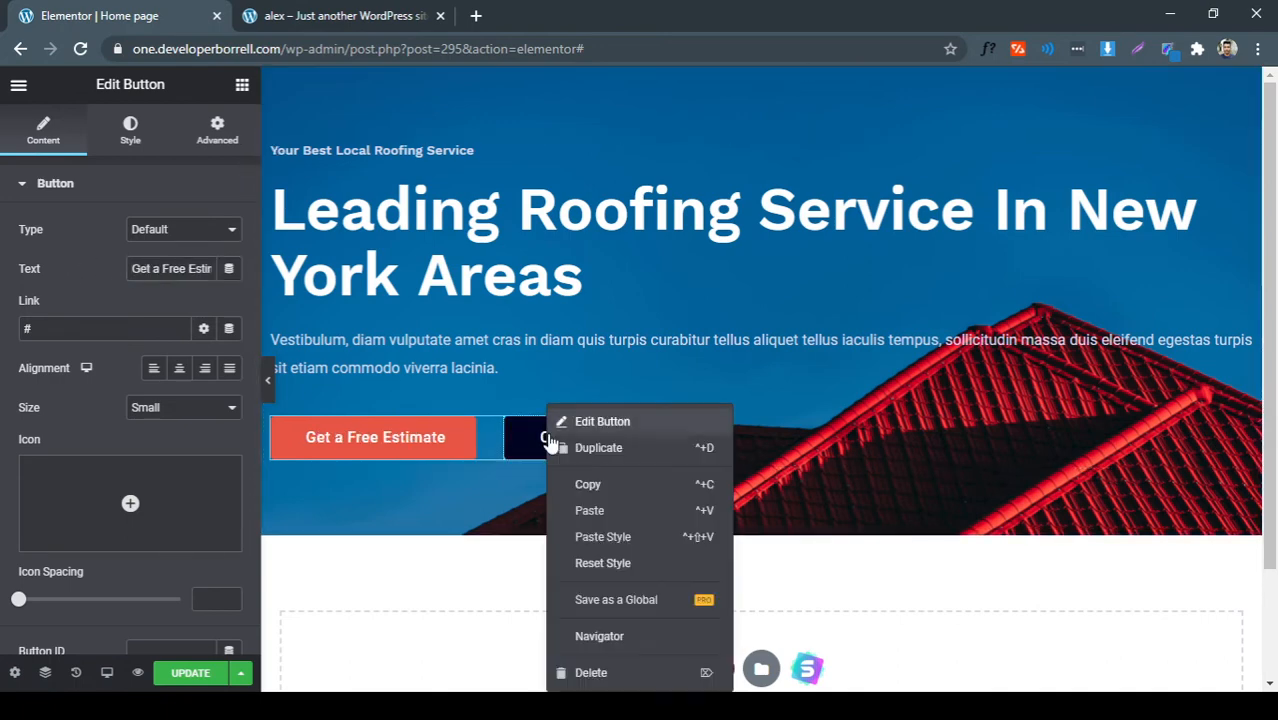
left_click(622, 422)
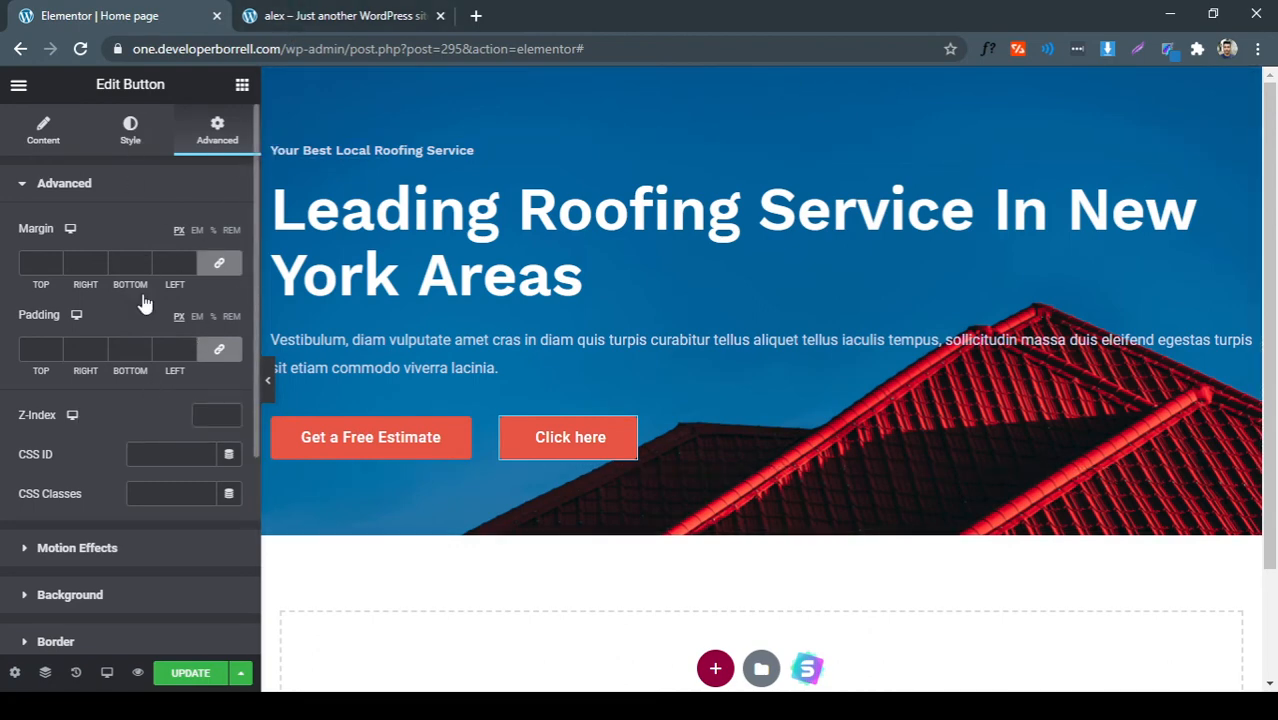
left_click(134, 145)
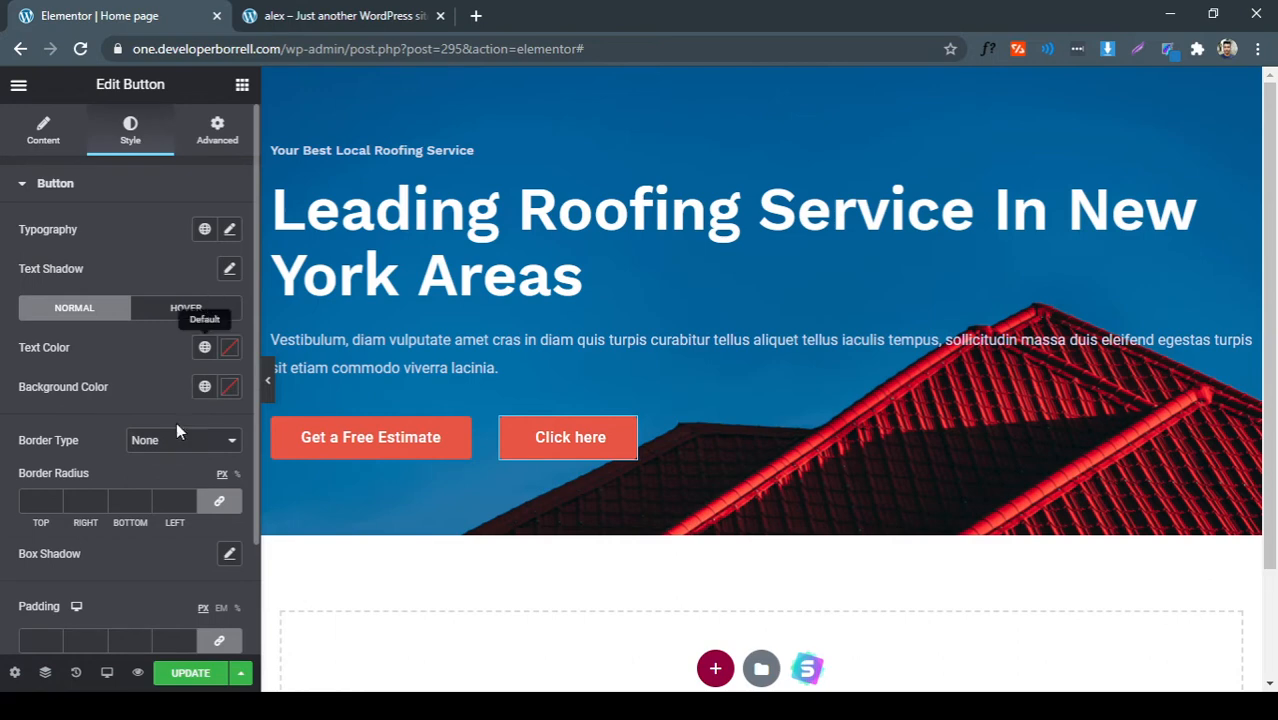
scroll(172, 430, "down", 2)
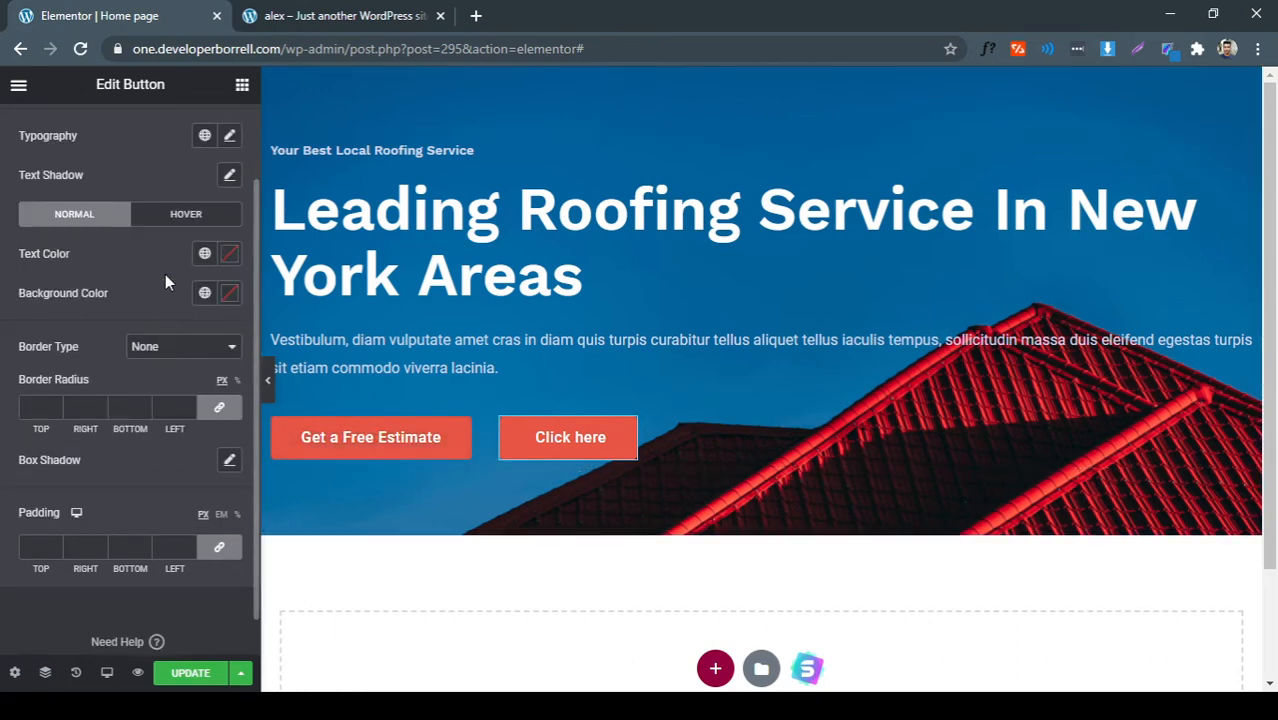
left_click(235, 260)
left_click_drag(175, 396, 99, 282)
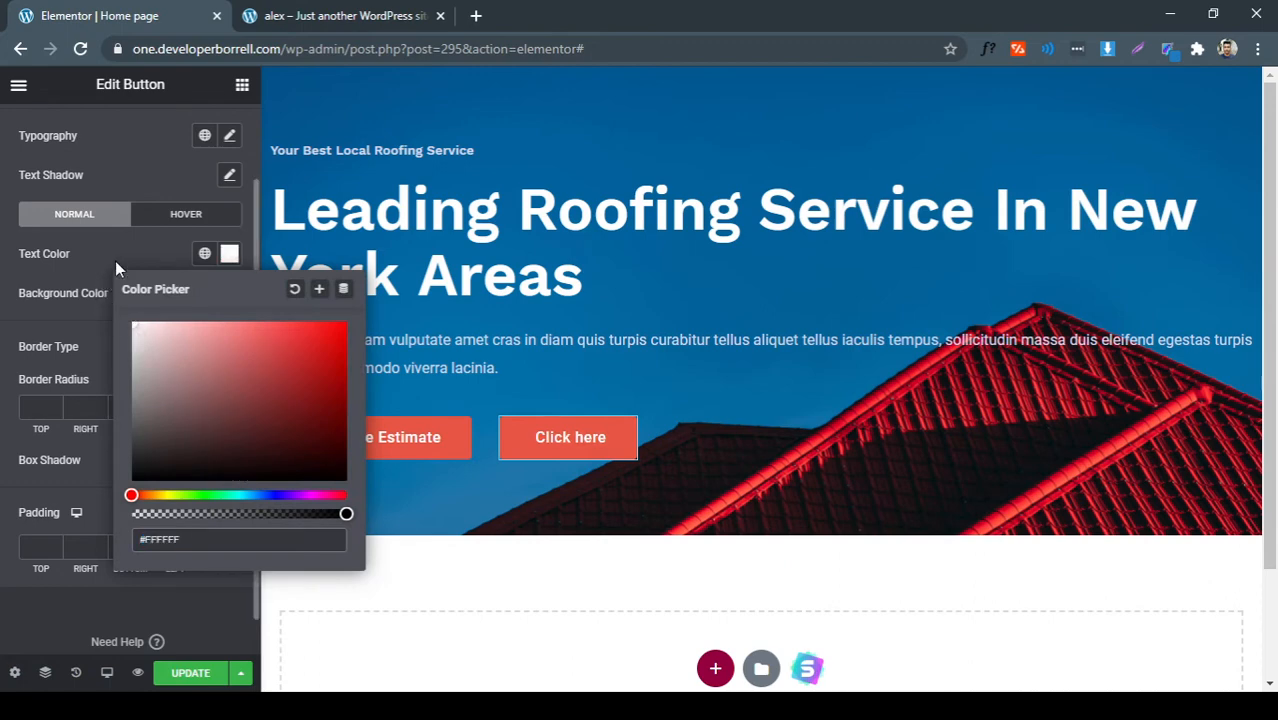
left_click(121, 252)
Make the second button's background color fully transparent with #02010100
left_click(229, 295)
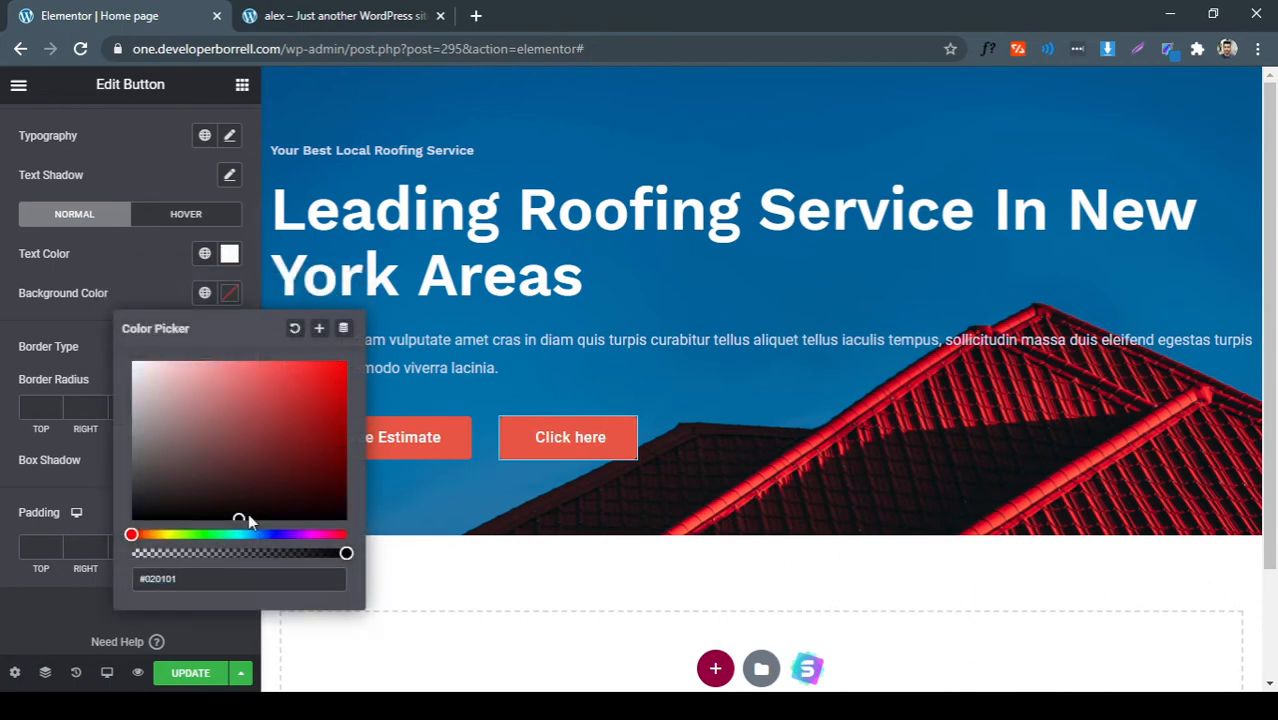
left_click_drag(347, 552, 89, 532)
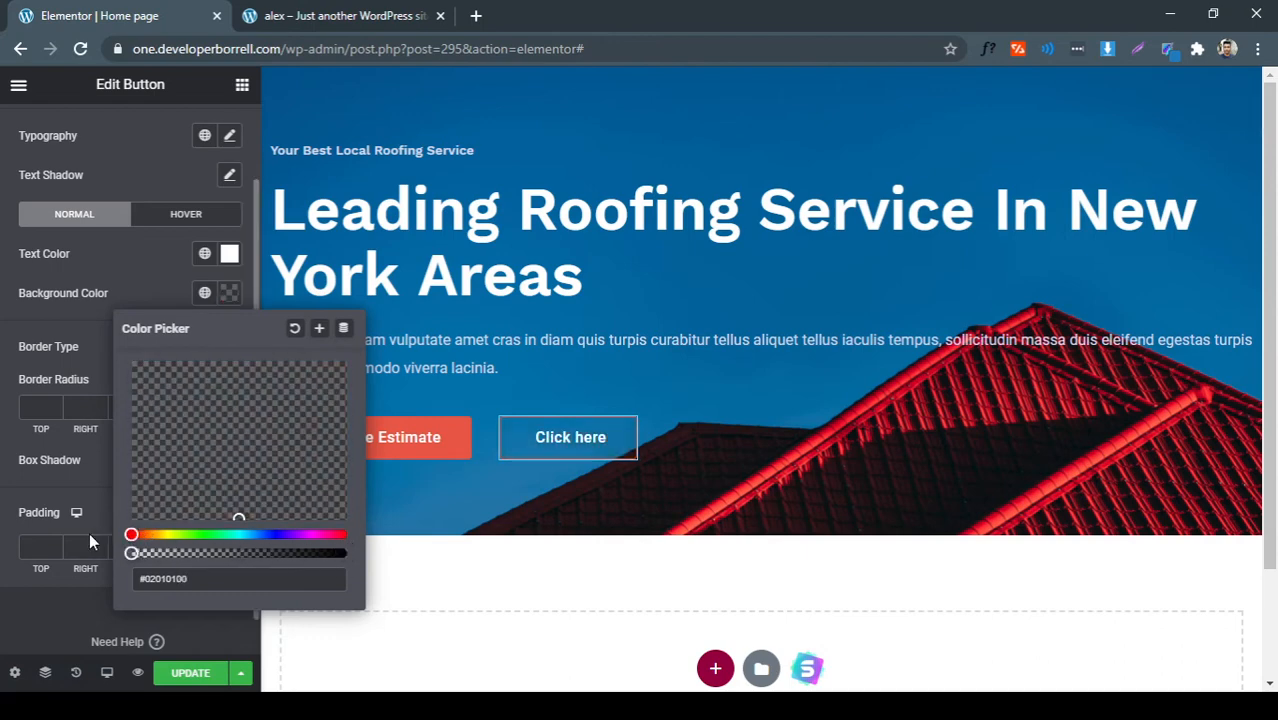
left_click(151, 284)
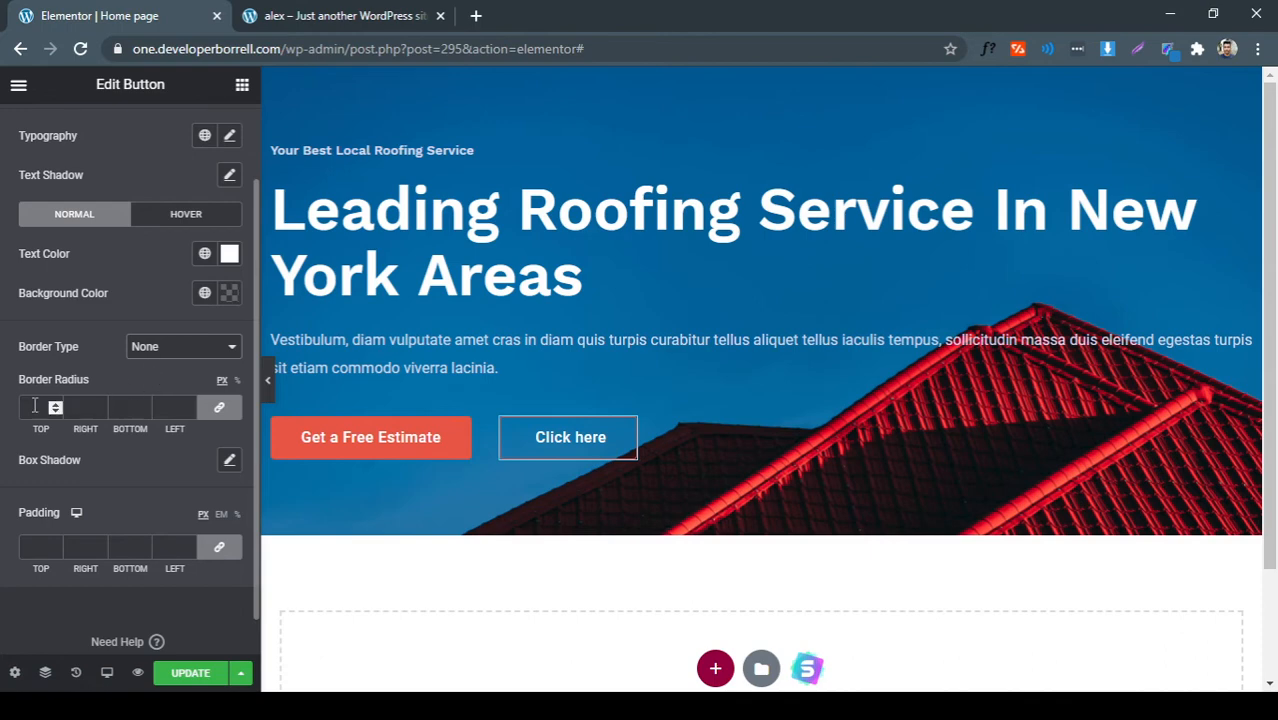
Give the second button a Solid border type with a width of 0 on all sides
left_click(151, 374)
left_click(55, 420)
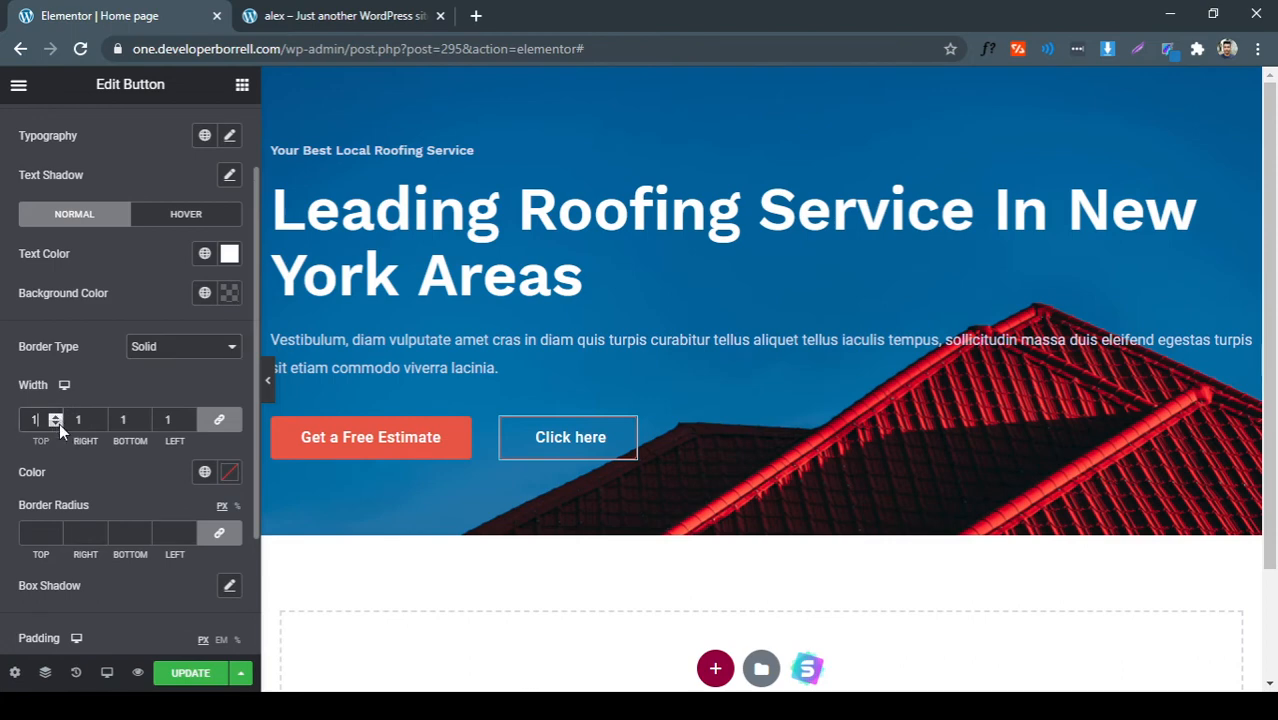
left_click(59, 423)
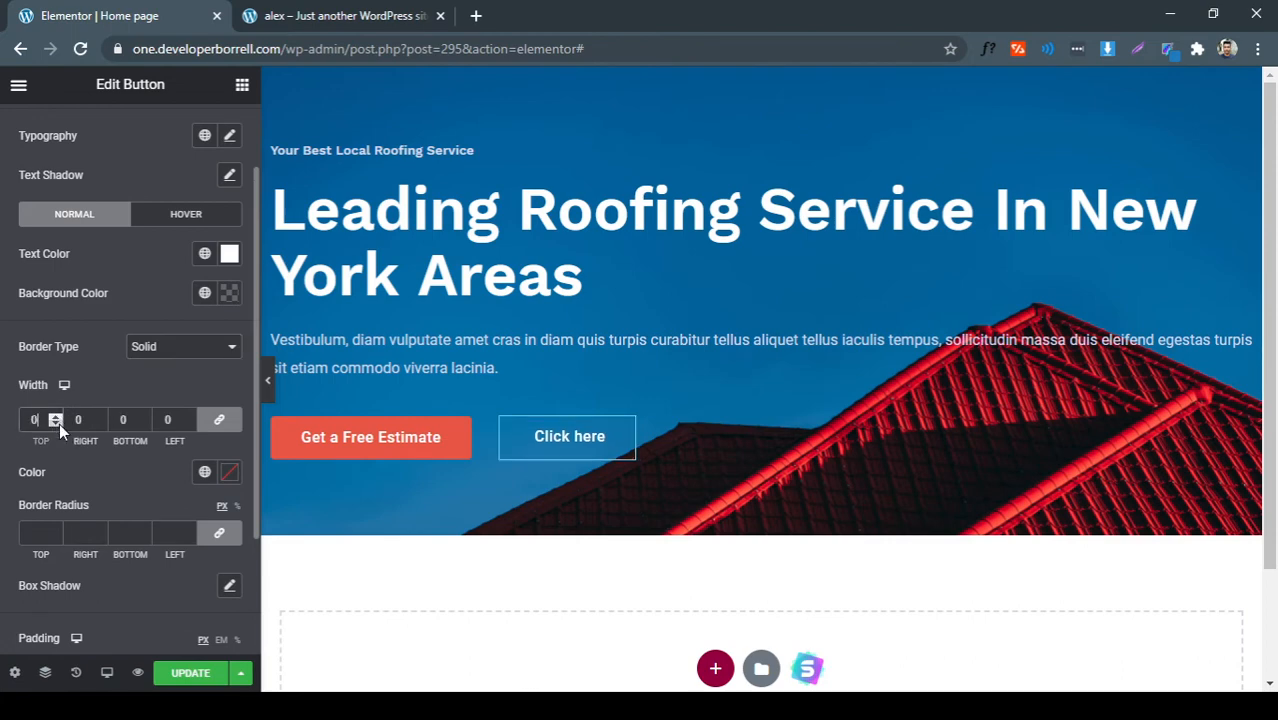
Preview the hero at full width and compare the second button with "View Our Services" on the original site
left_click(269, 381)
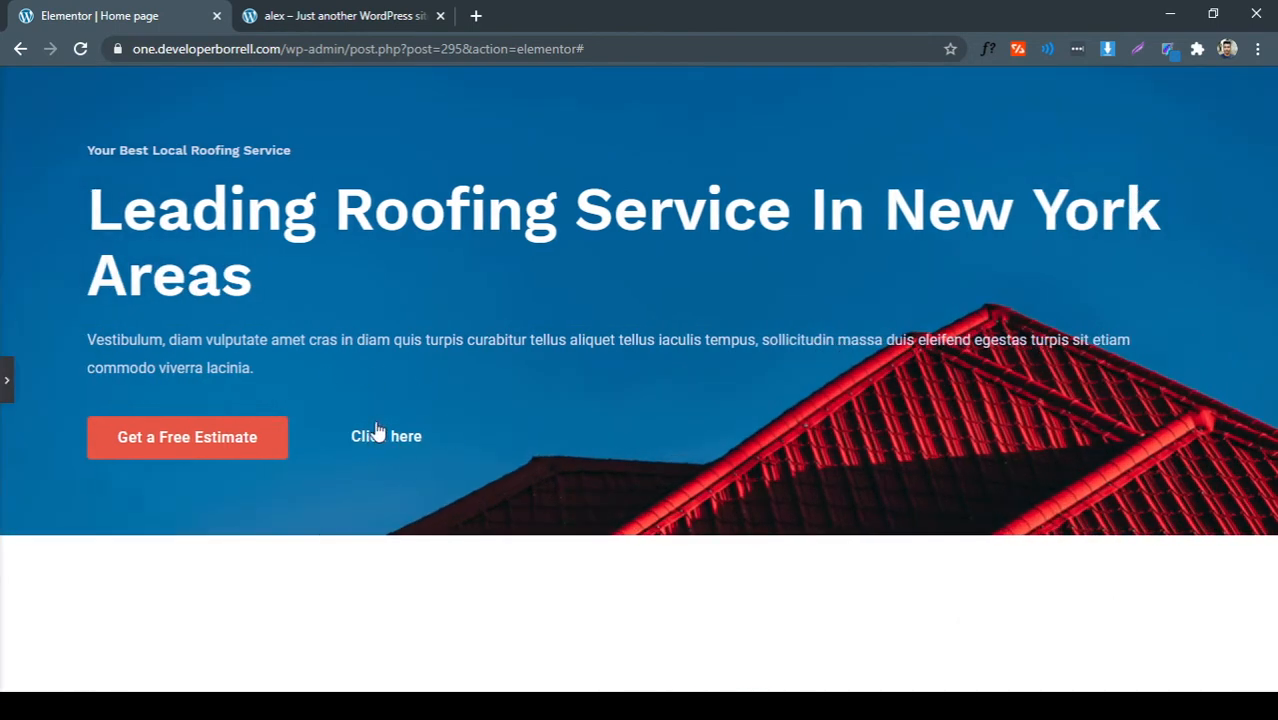
left_click(345, 12)
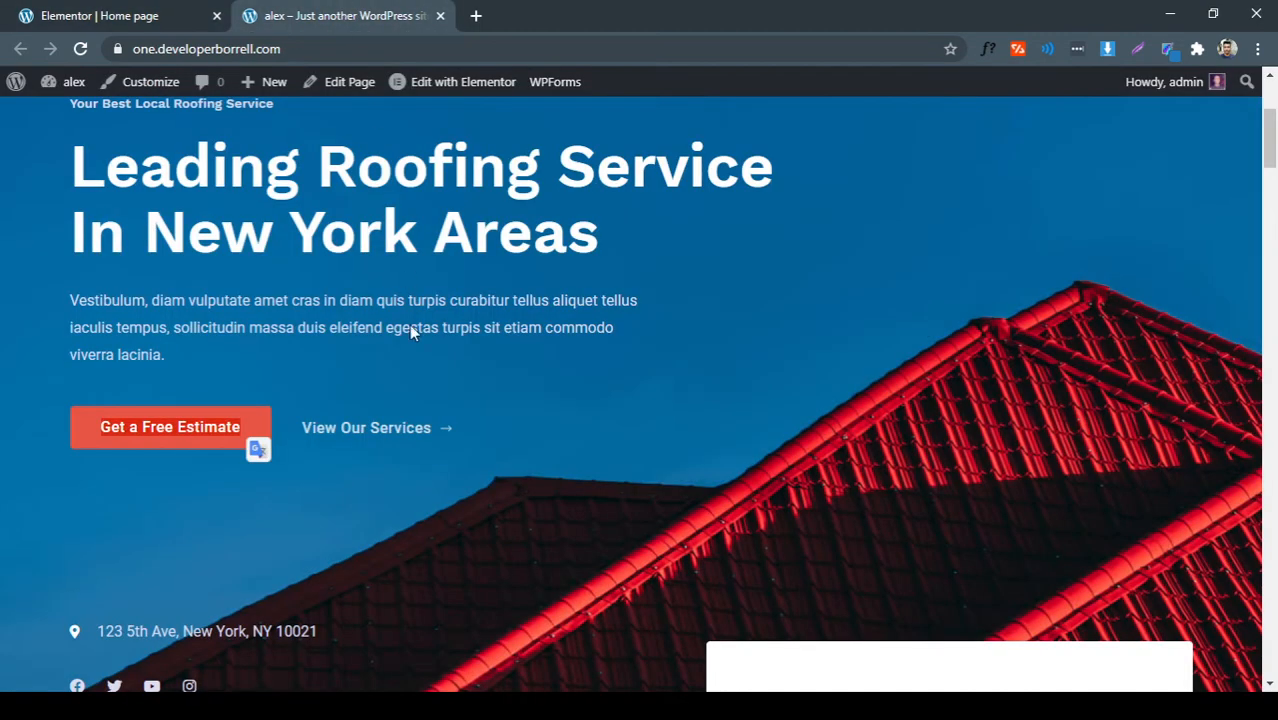
left_click(378, 492)
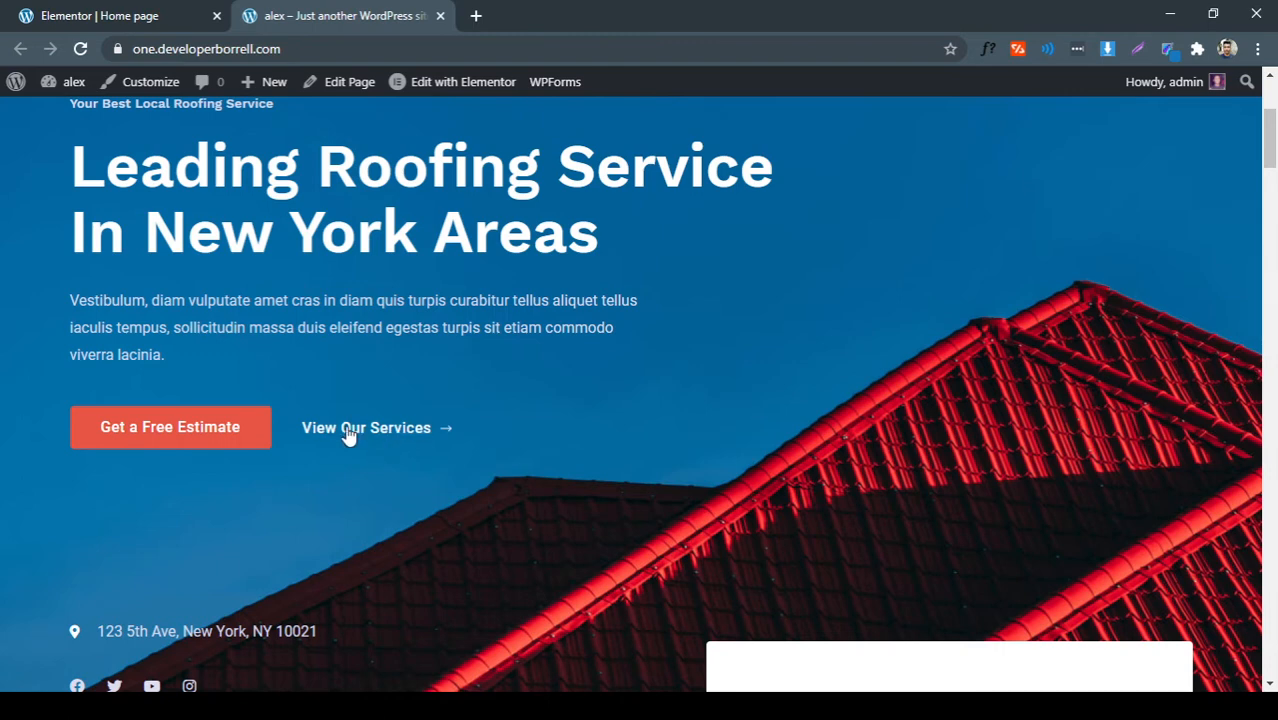
left_click(152, 20)
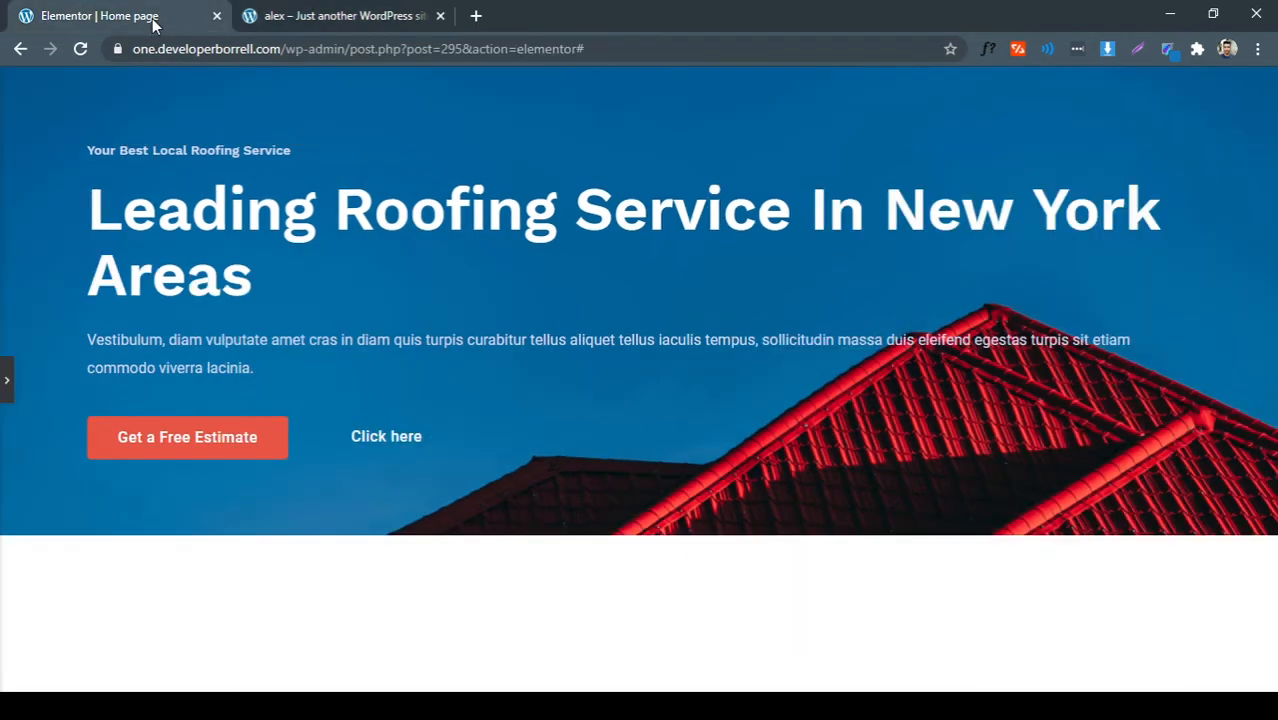
Inspect the hero paragraph's text color on the original site with WhatFont
left_click(7, 380)
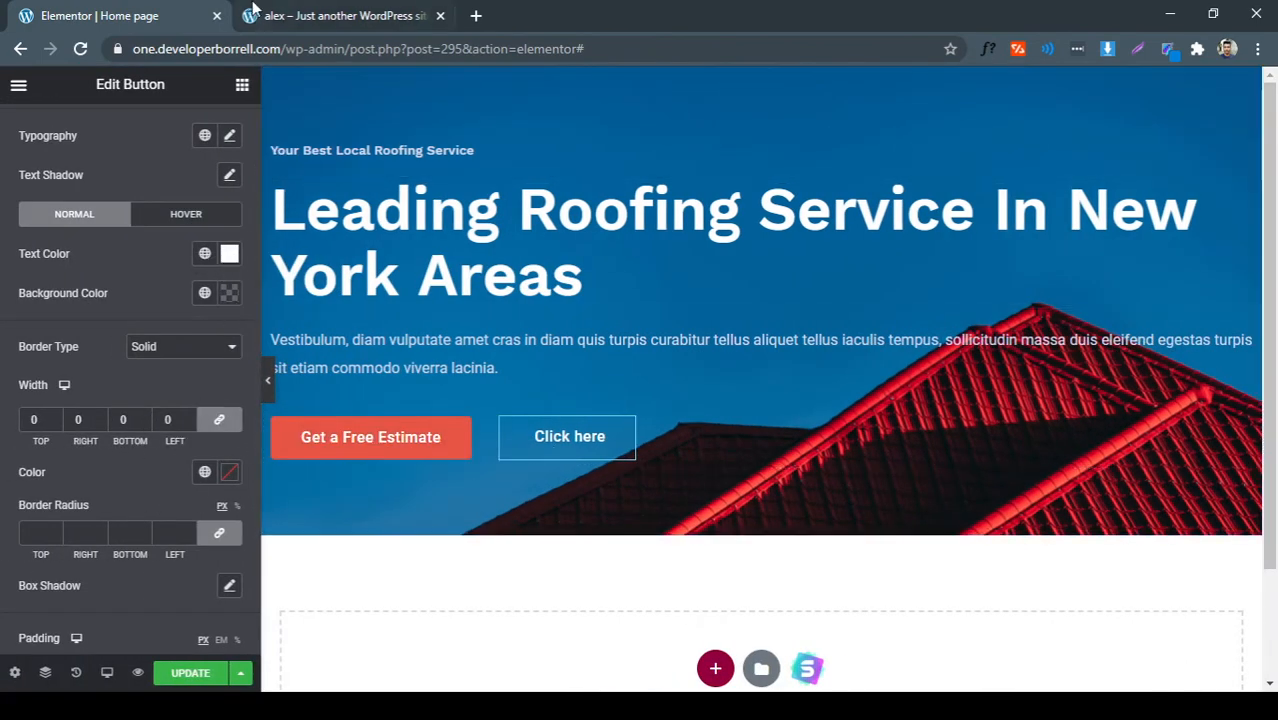
left_click(288, 22)
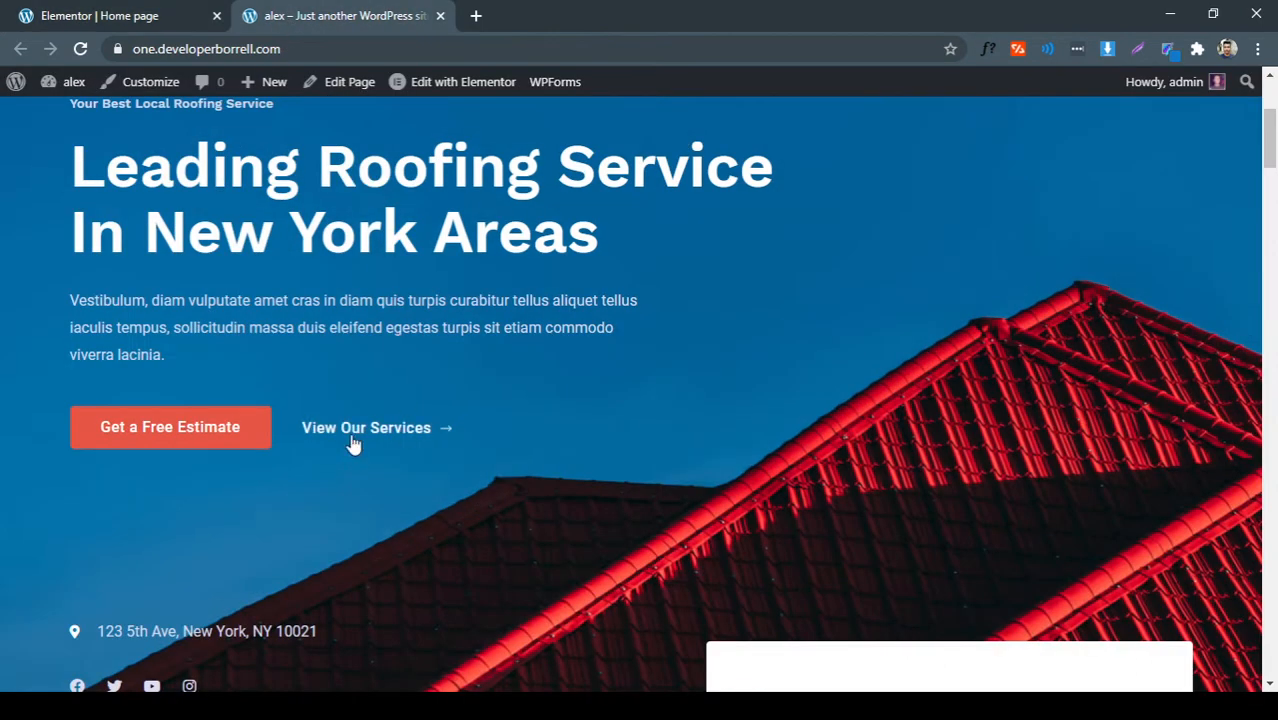
left_click_drag(410, 327, 446, 328)
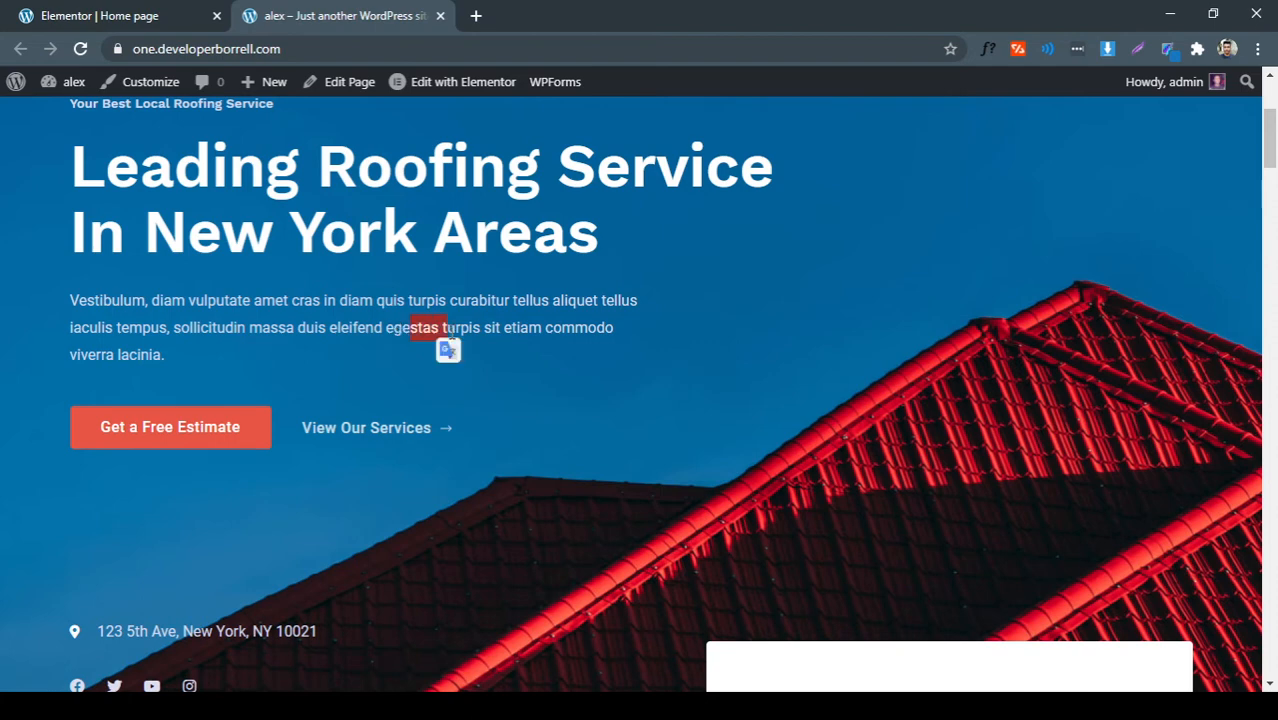
left_click(473, 405)
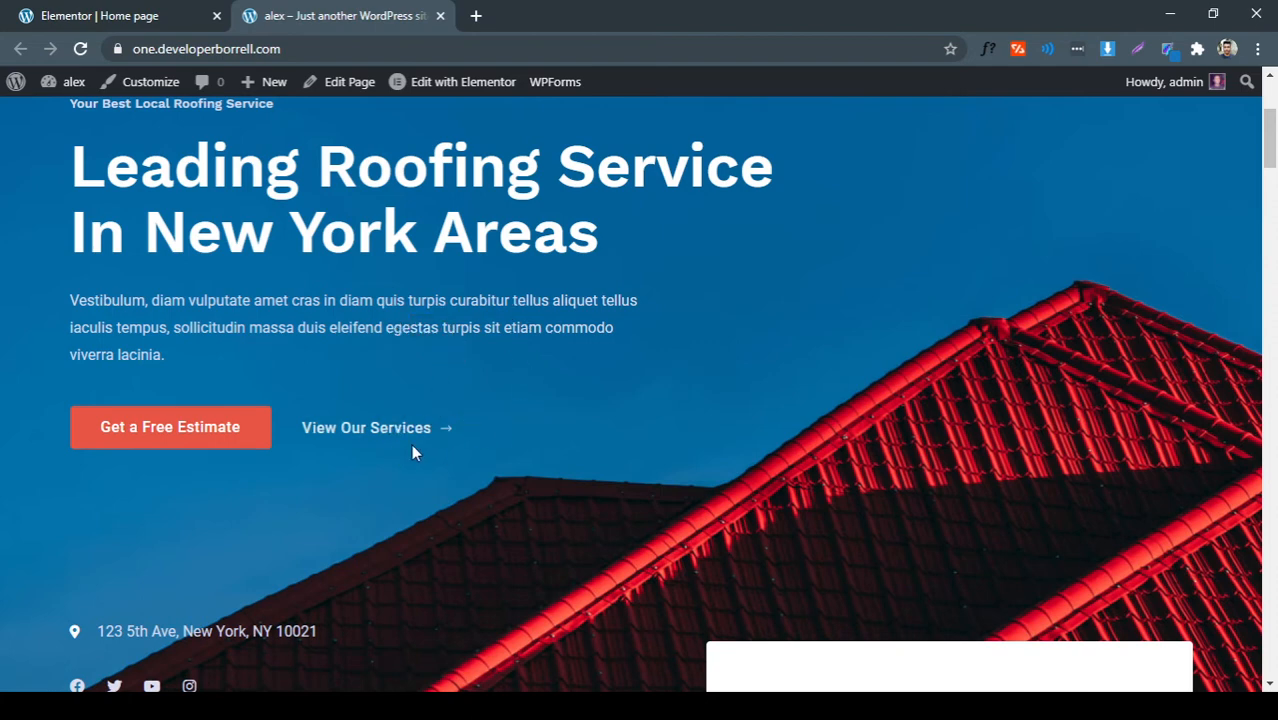
left_click(989, 49)
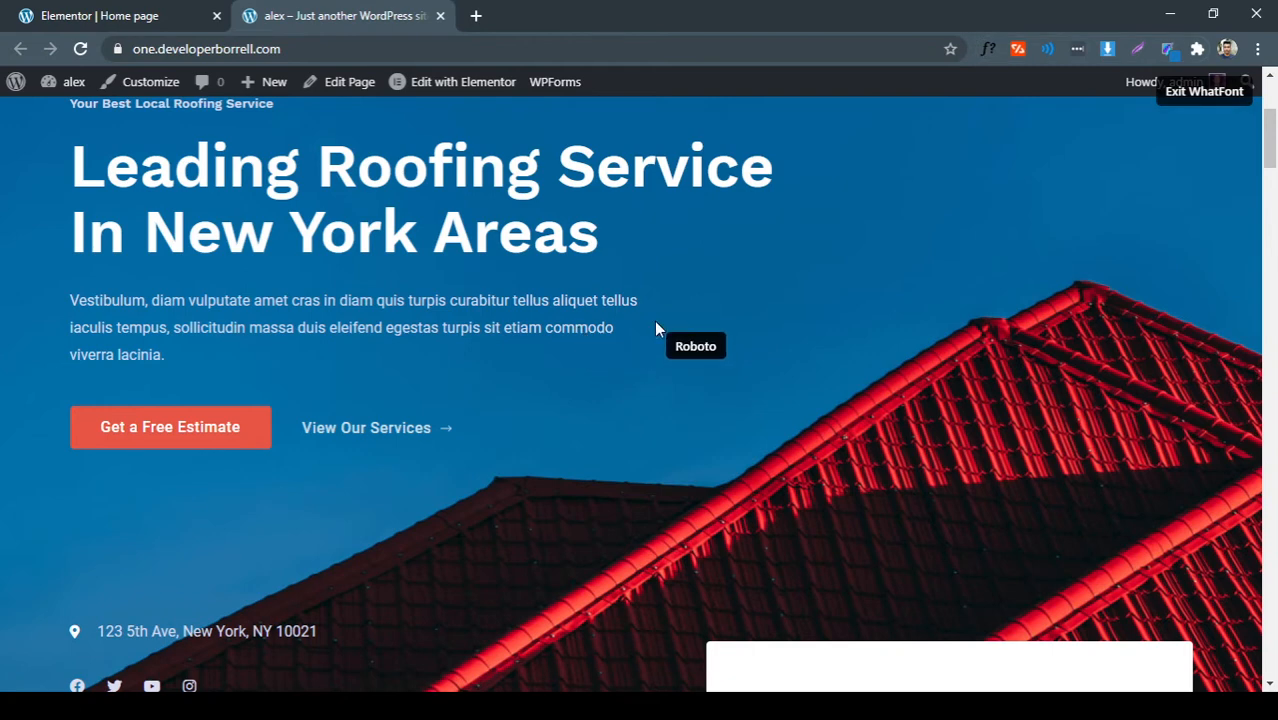
left_click(461, 306)
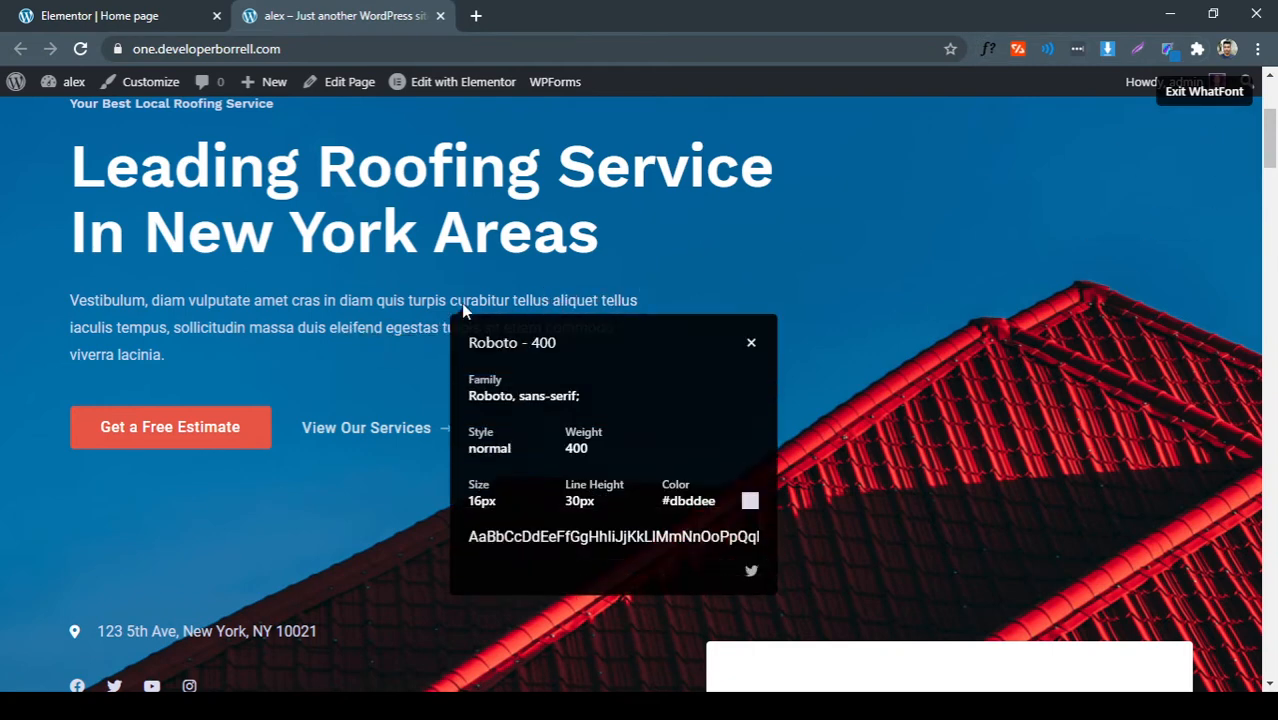
double_click(689, 511)
left_click(754, 344)
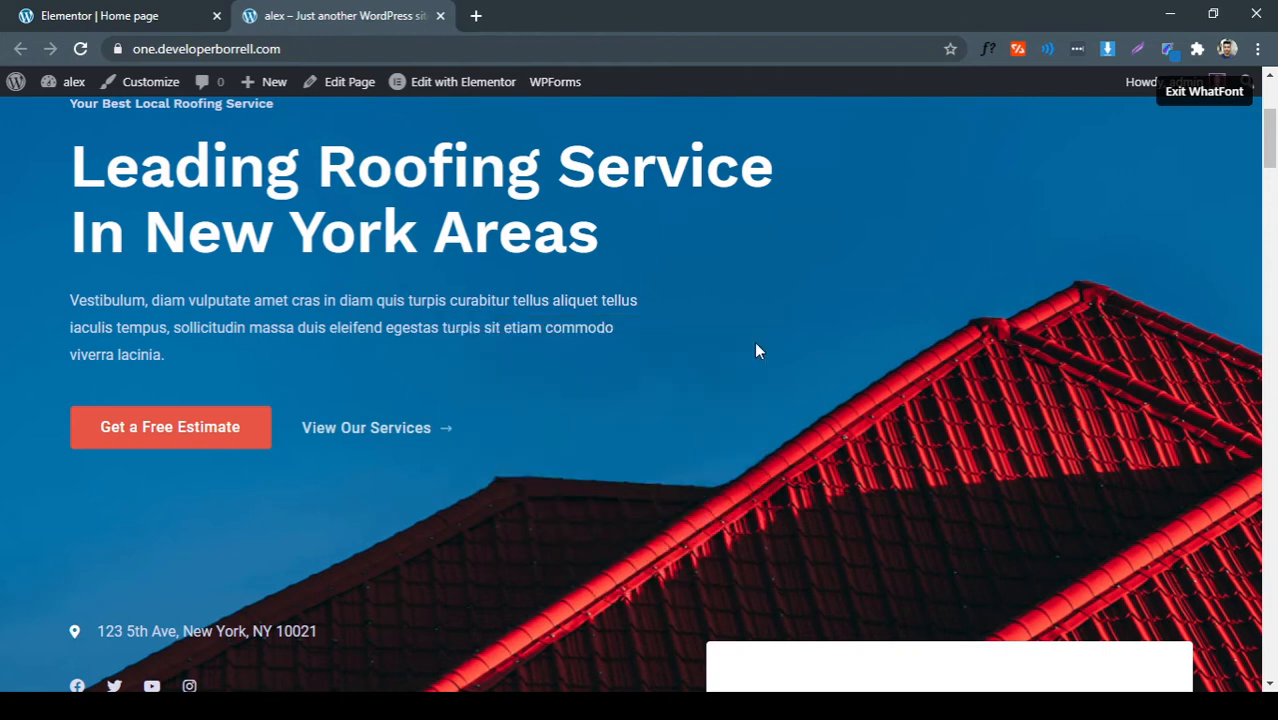
left_click(1174, 96)
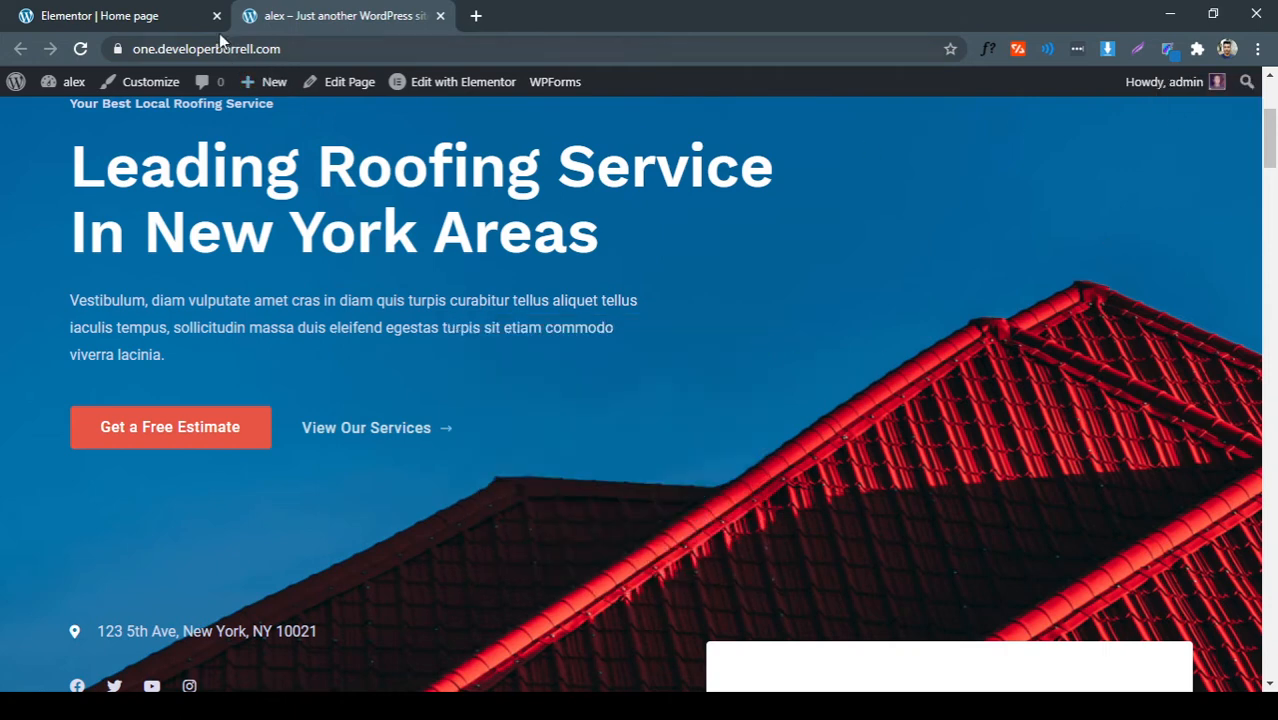
Set the second hero button's normal text color to #dbddee
left_click(165, 17)
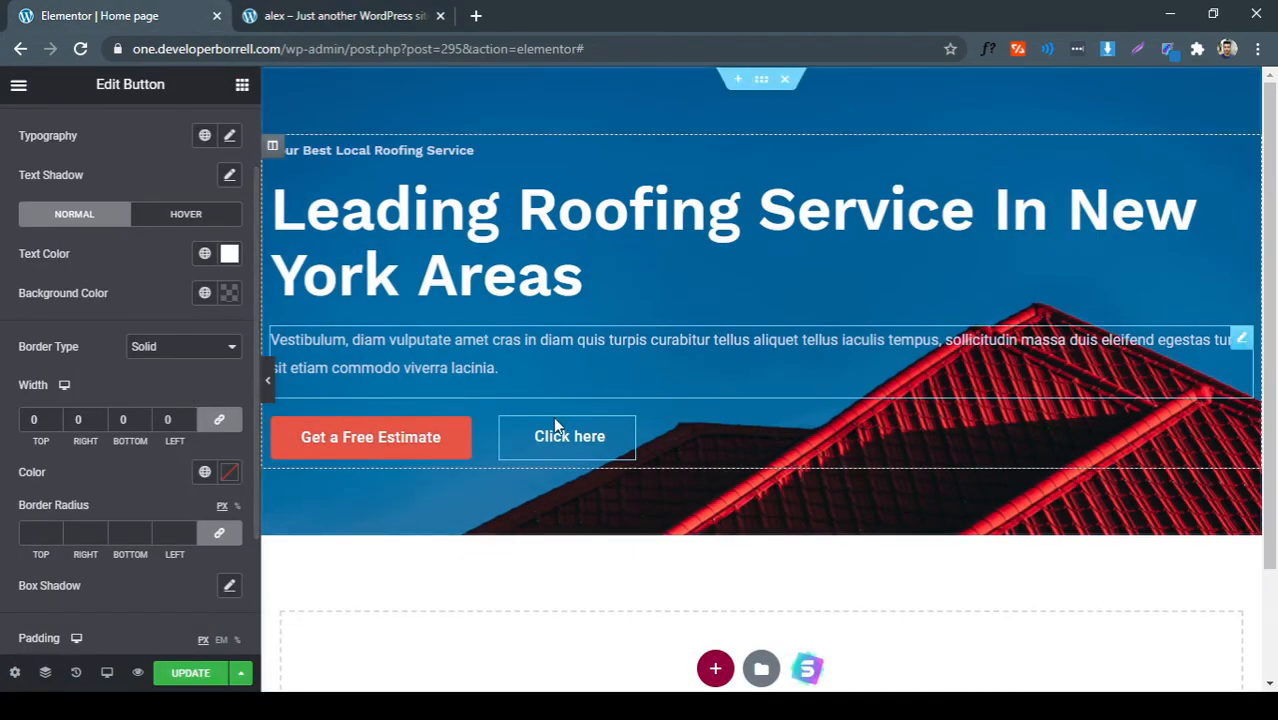
left_click(231, 256)
type("dbddee")
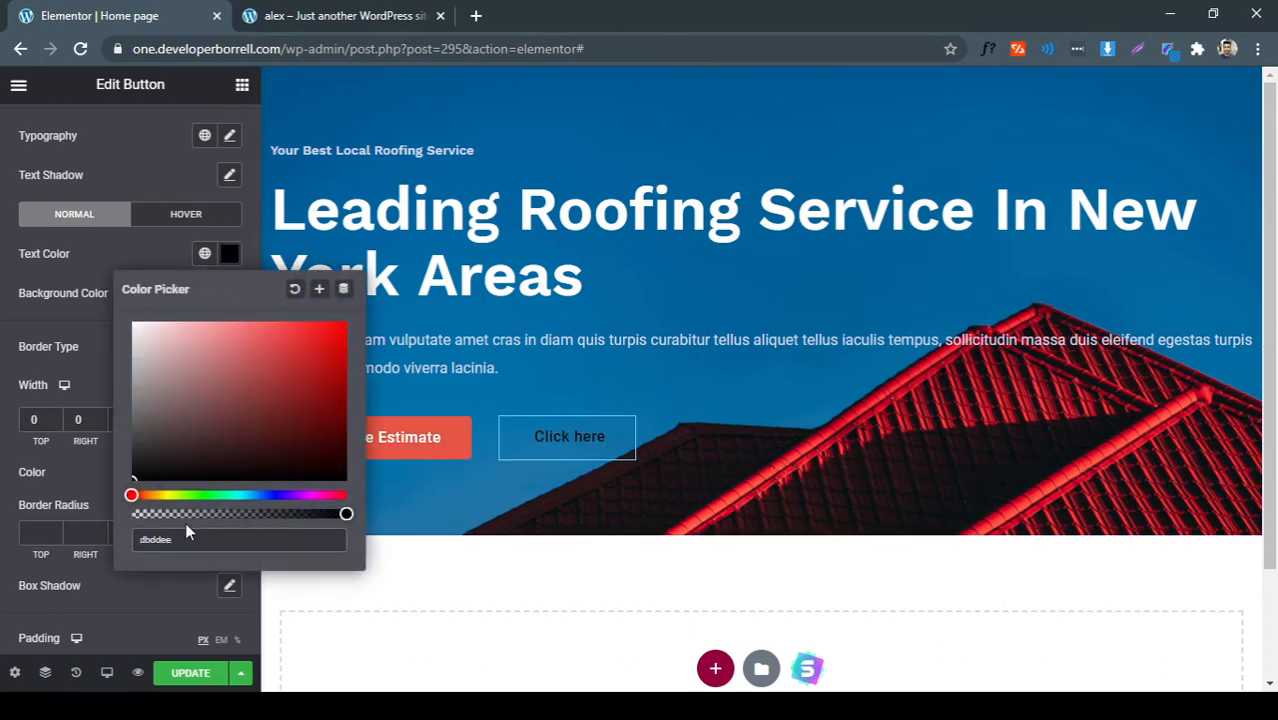
type("#")
left_click(100, 327)
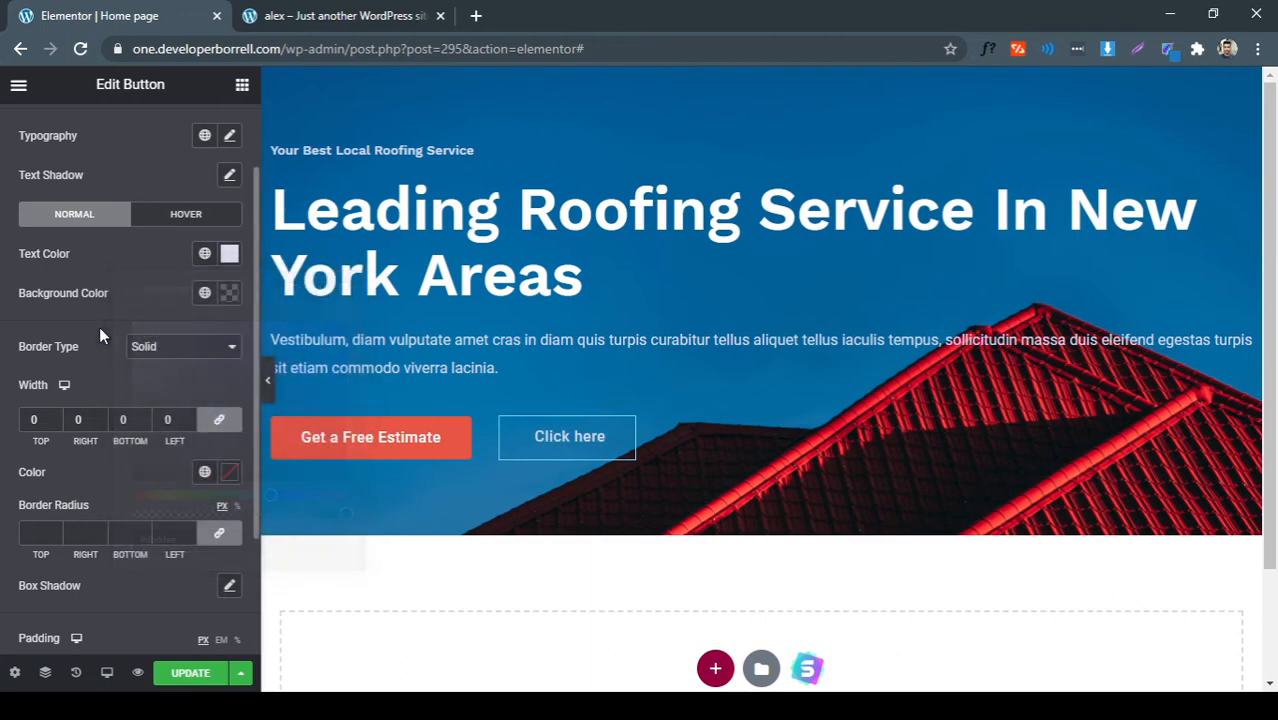
Set the second hero button's hover text color to white
left_click(178, 216)
left_click(227, 258)
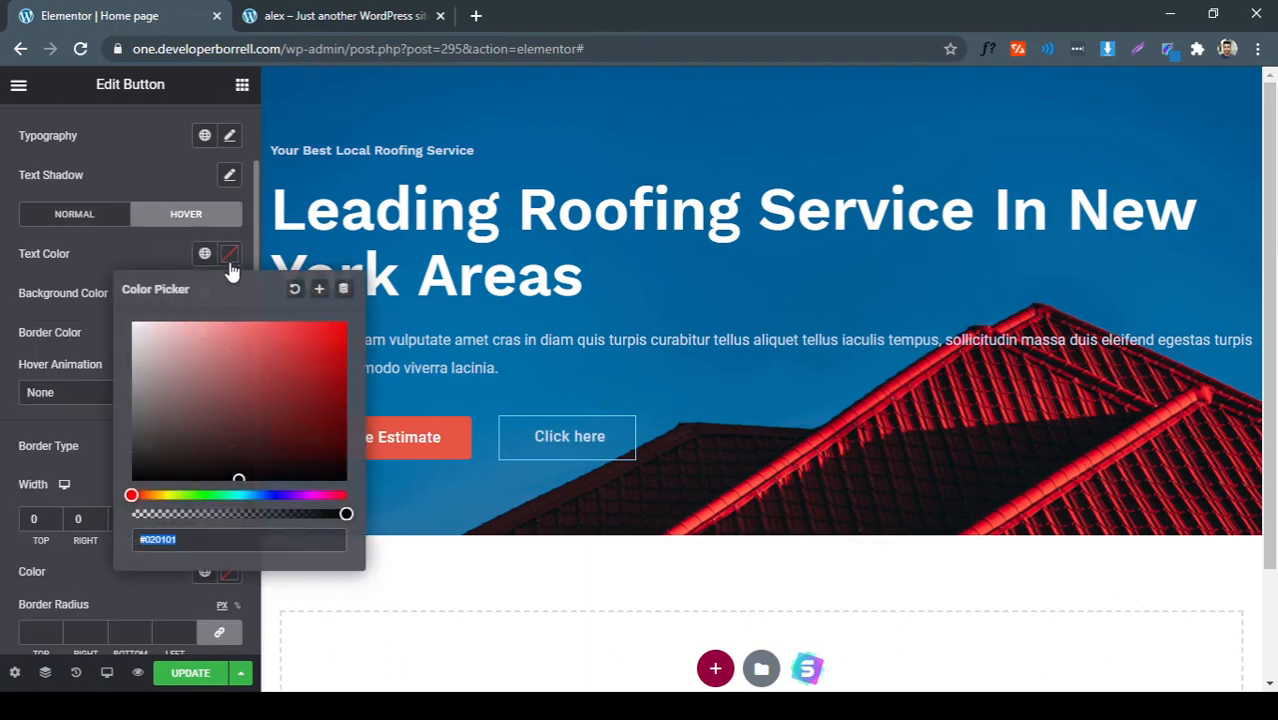
left_click_drag(153, 336, 57, 279)
left_click(109, 260)
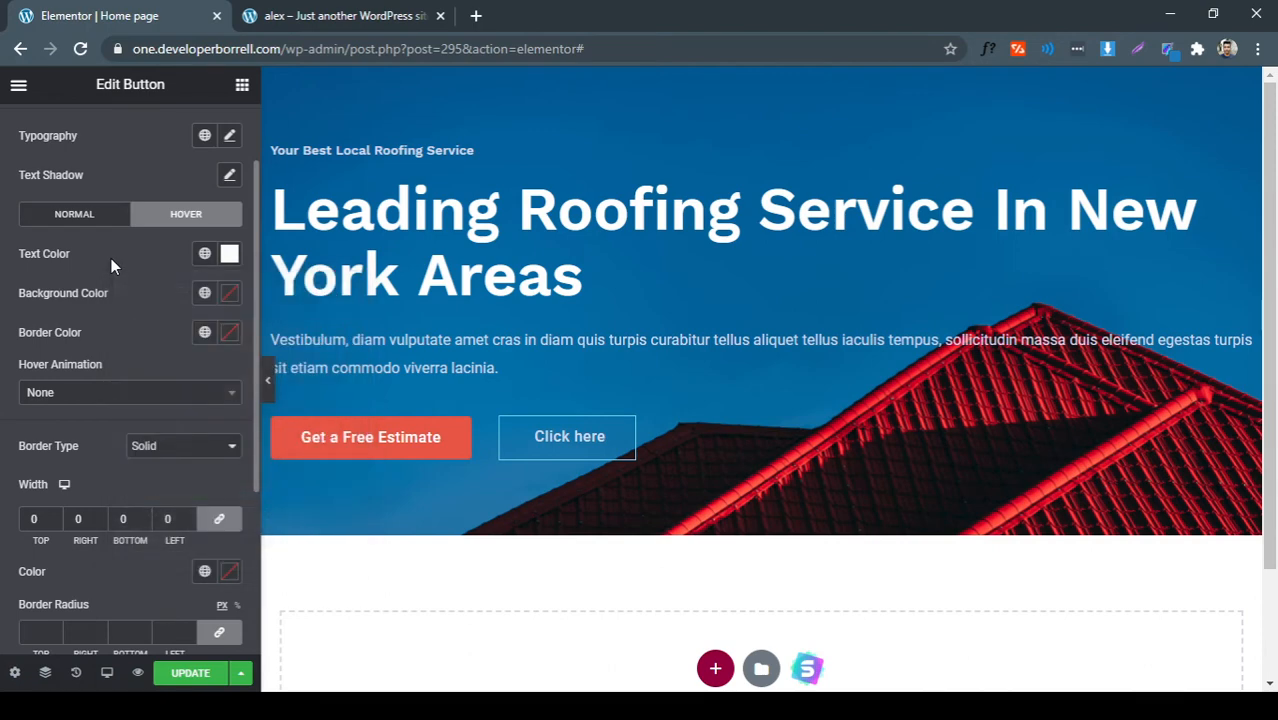
scroll(88, 220, "up", 2)
left_click(18, 85)
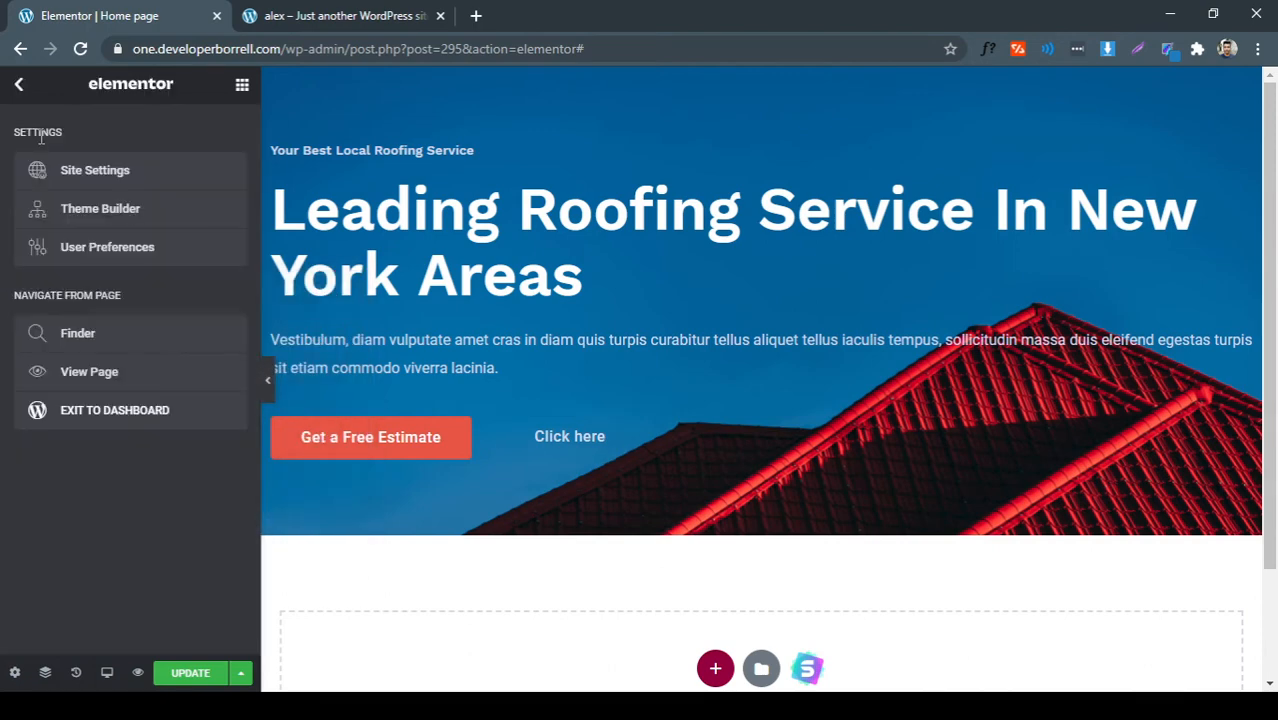
left_click(16, 84)
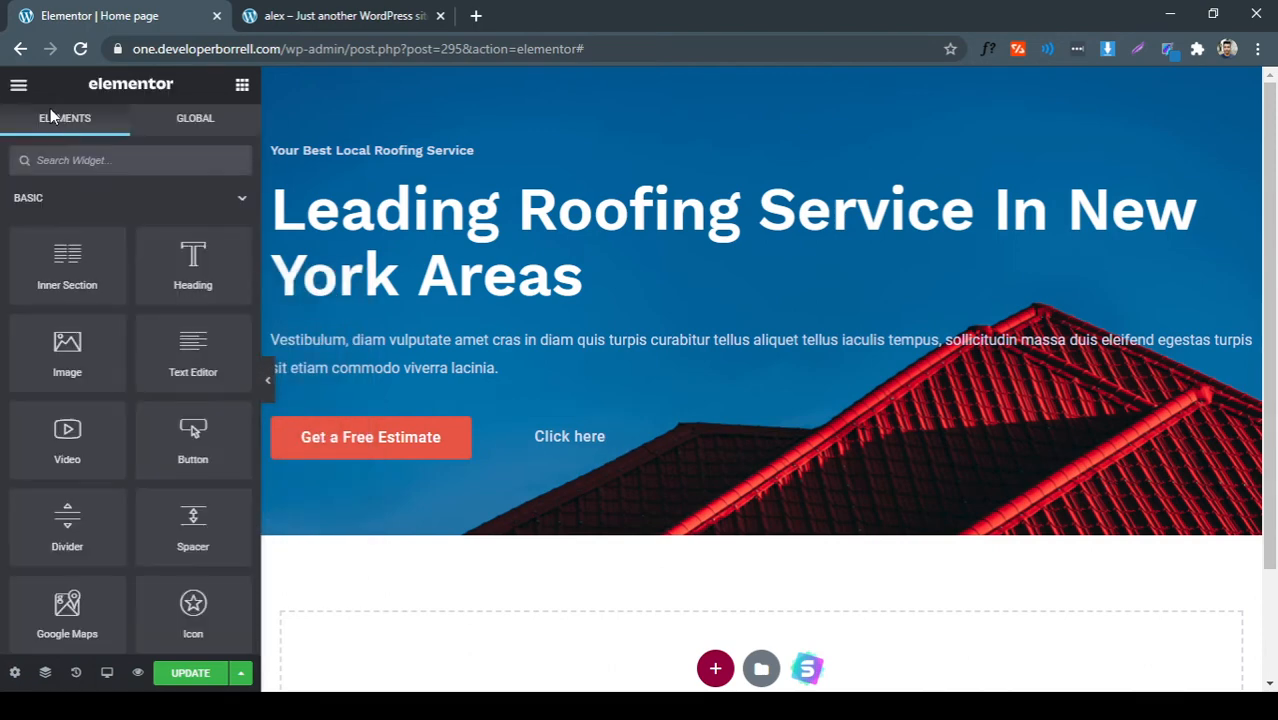
Copy the "View Our Services" label from the original site and use it as the second button's text
right_click(559, 437)
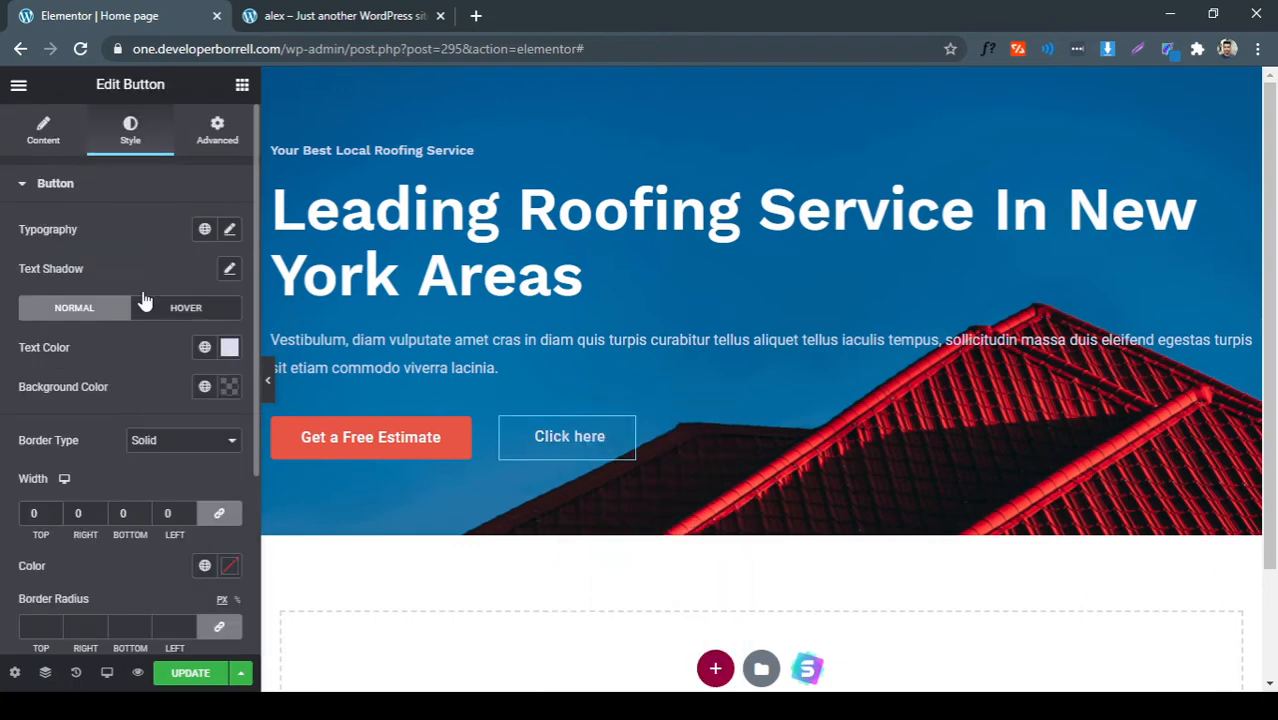
left_click(55, 147)
left_click(421, 18)
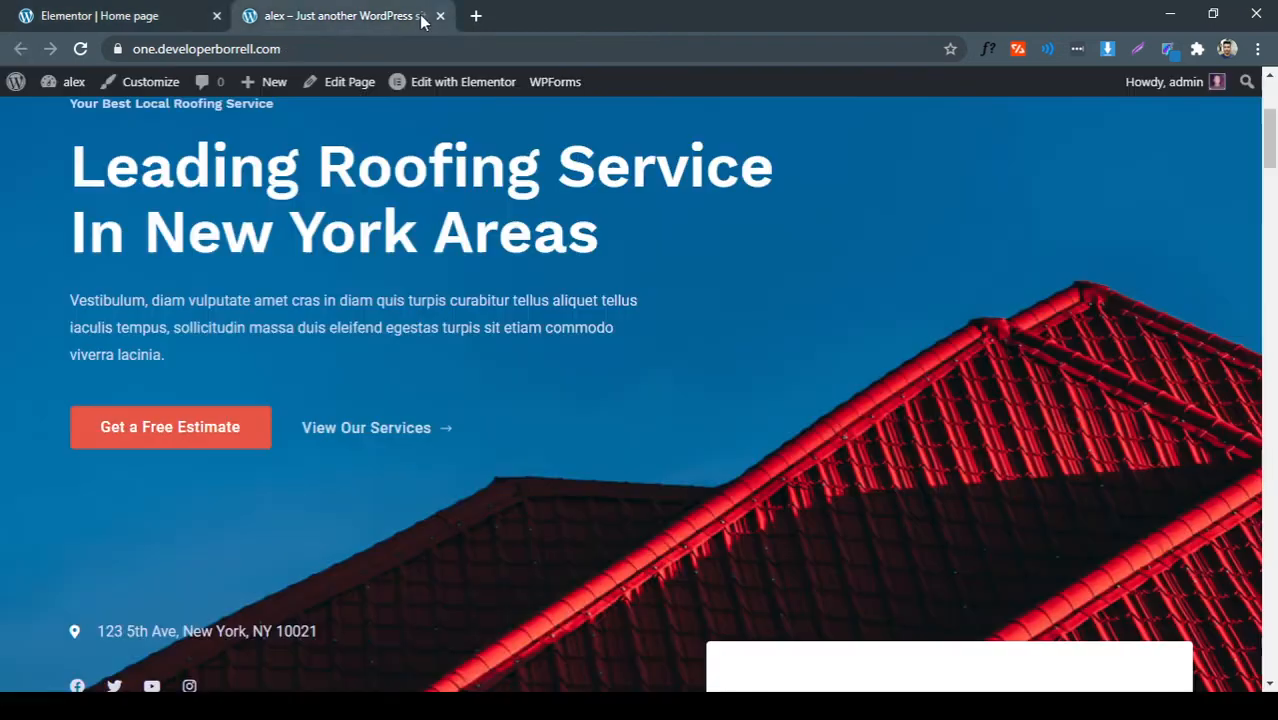
scroll(489, 460, "up", 1)
scroll(440, 461, "down", 1)
left_click_drag(278, 423, 433, 438)
key("ctrl+c")
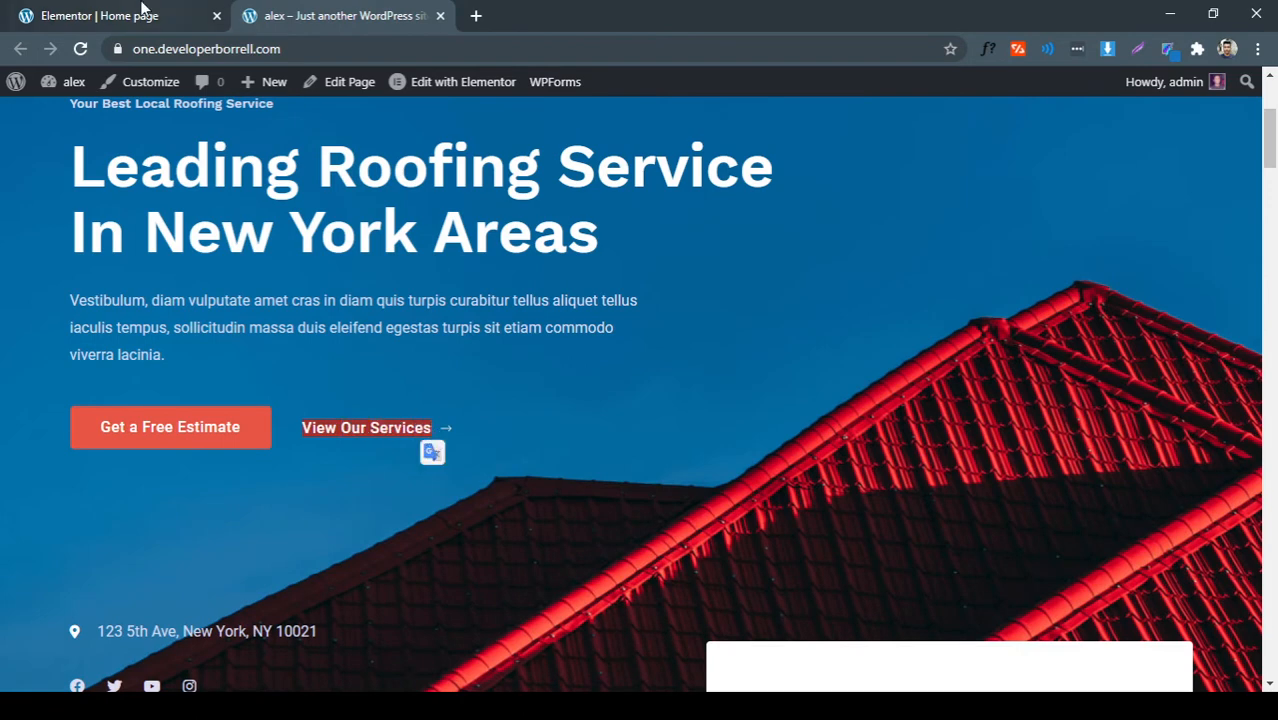
left_click(100, 15)
left_click_drag(200, 268, 58, 270)
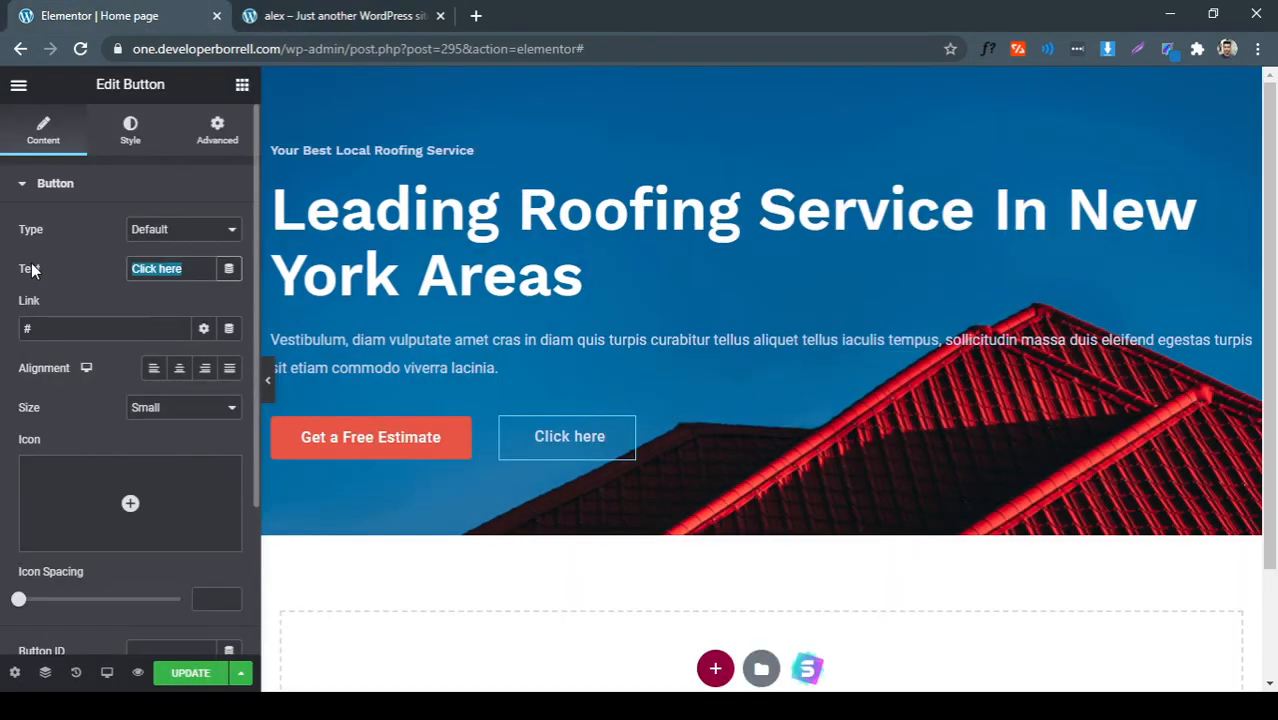
key("ctrl+v")
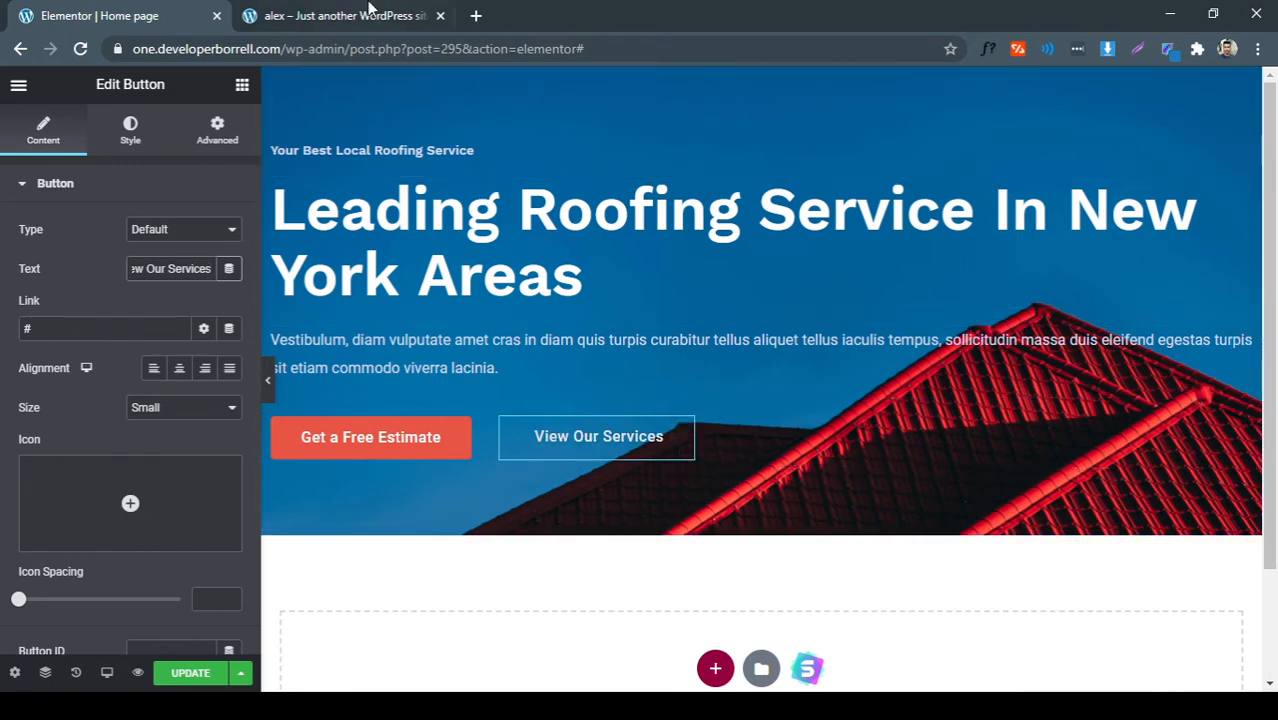
Add the long right-pointing arrow icon to the "View Our Services" button and set its icon position to After
key("ctrl+Tab")
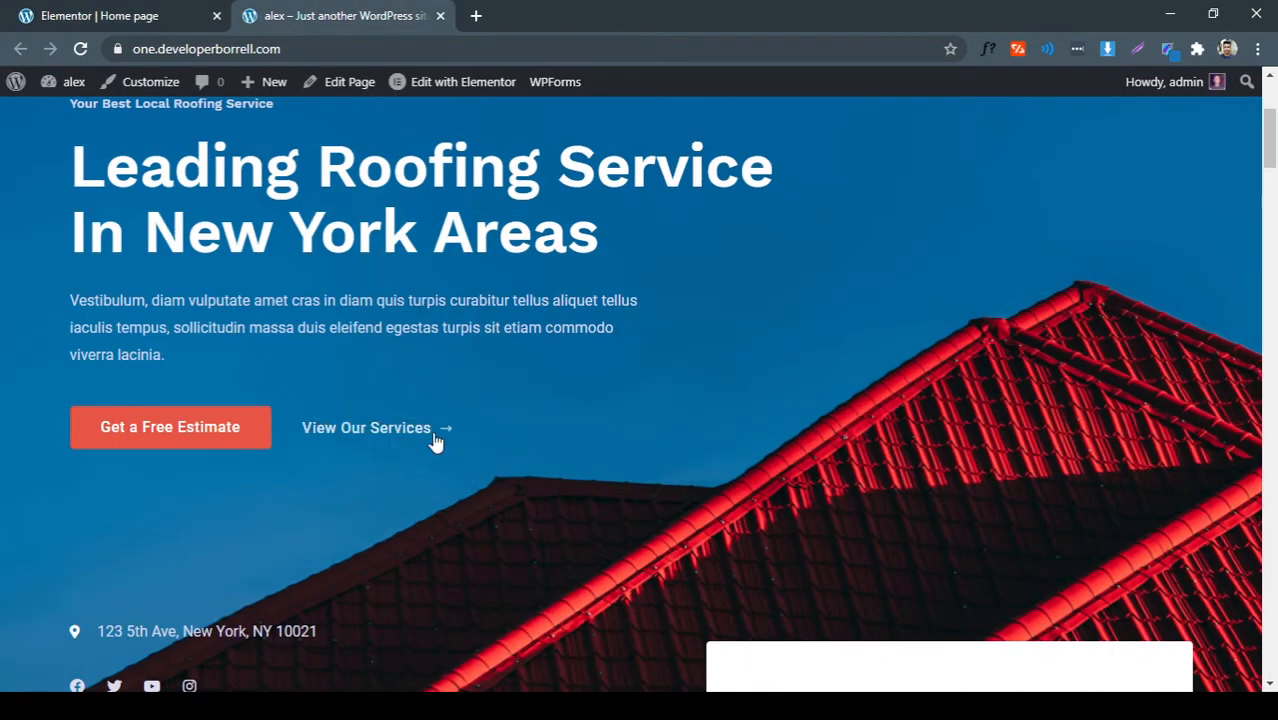
left_click(100, 15)
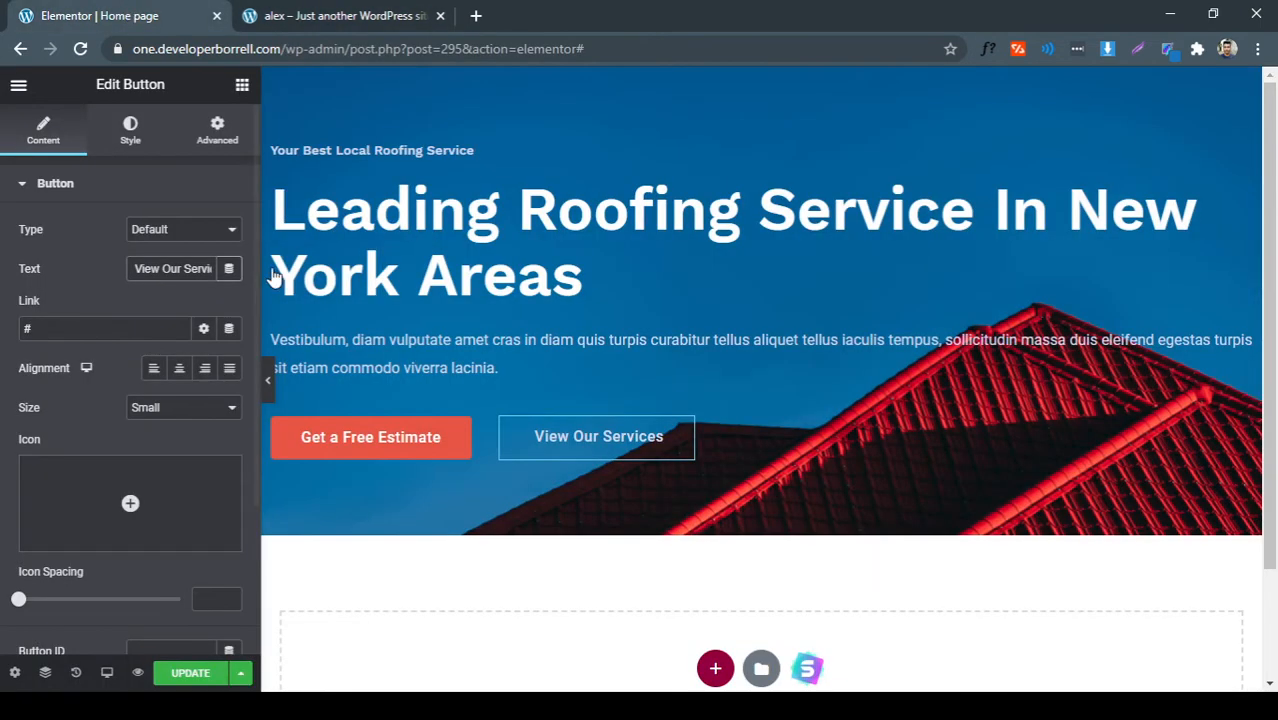
scroll(162, 408, "down", 2)
scroll(118, 336, "up", 1)
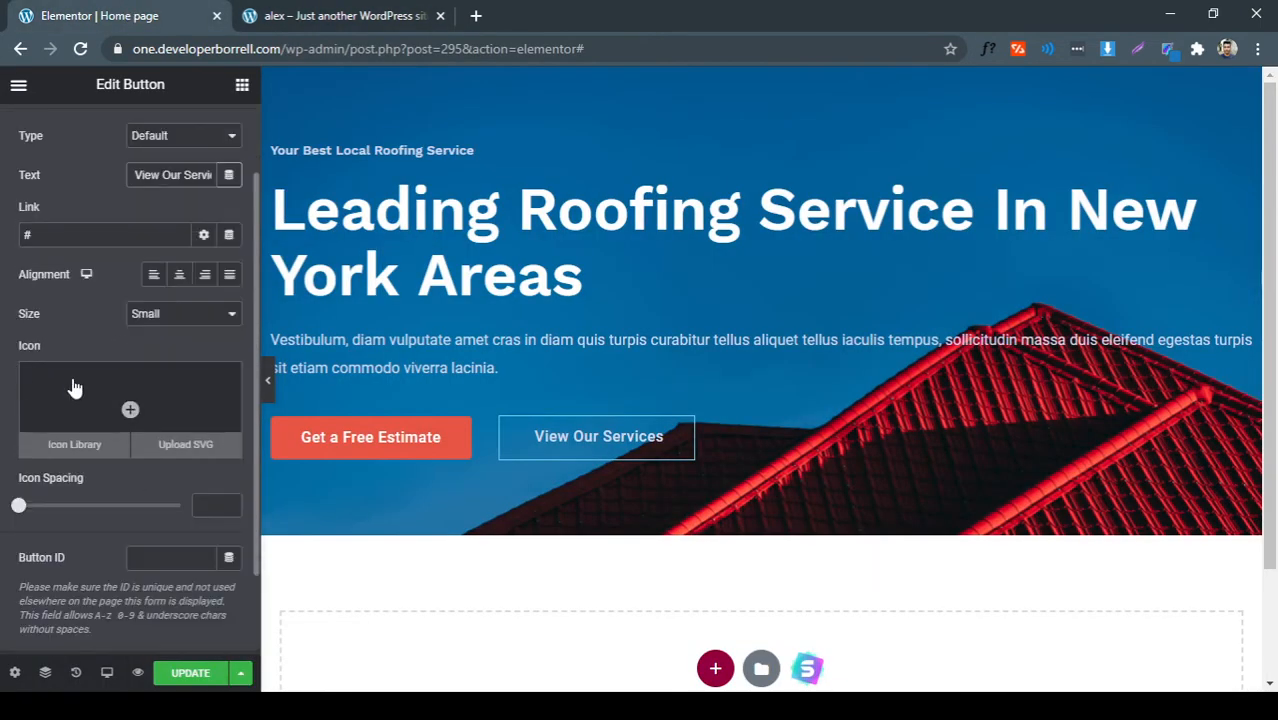
left_click(127, 405)
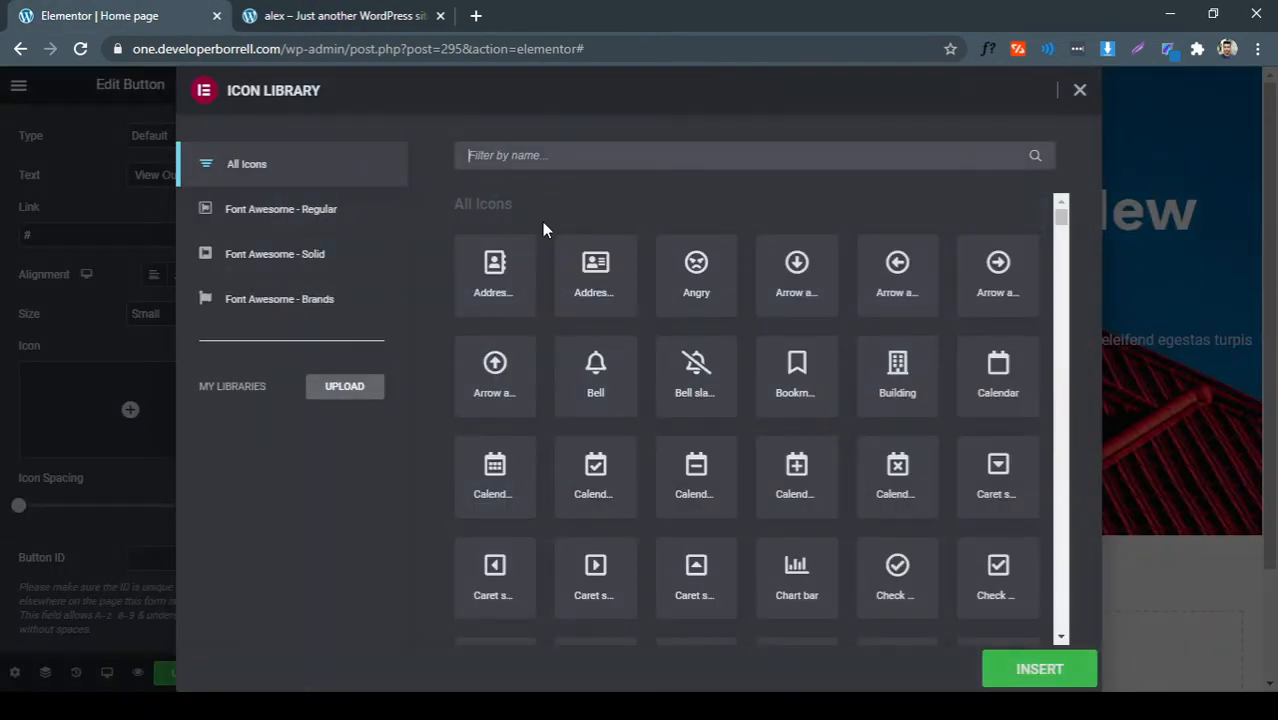
type("arro")
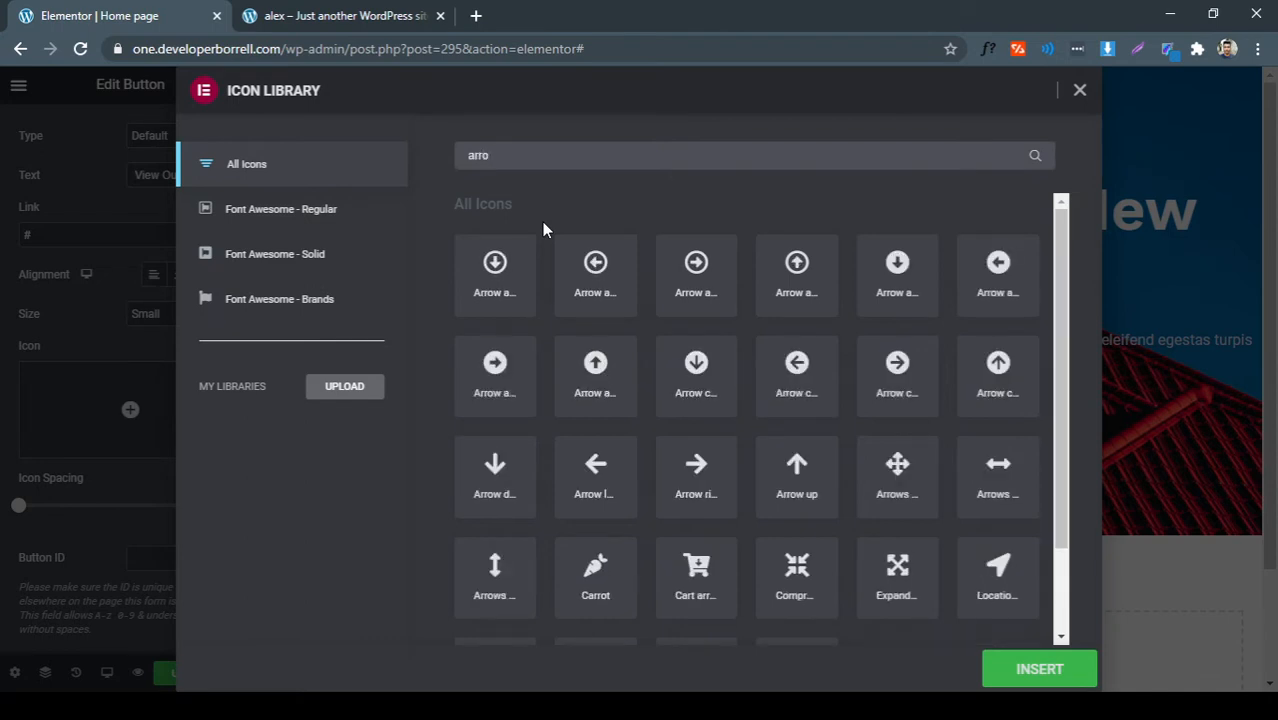
left_click(706, 483)
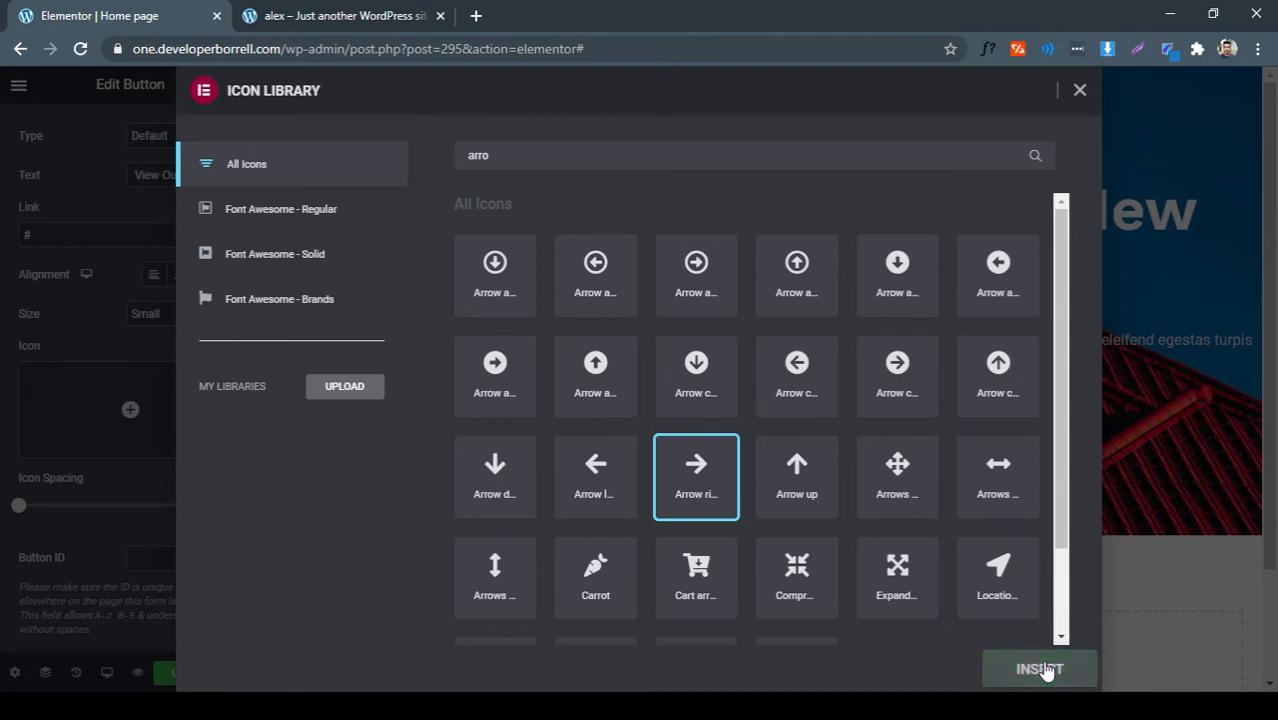
scroll(976, 632, "down", 2)
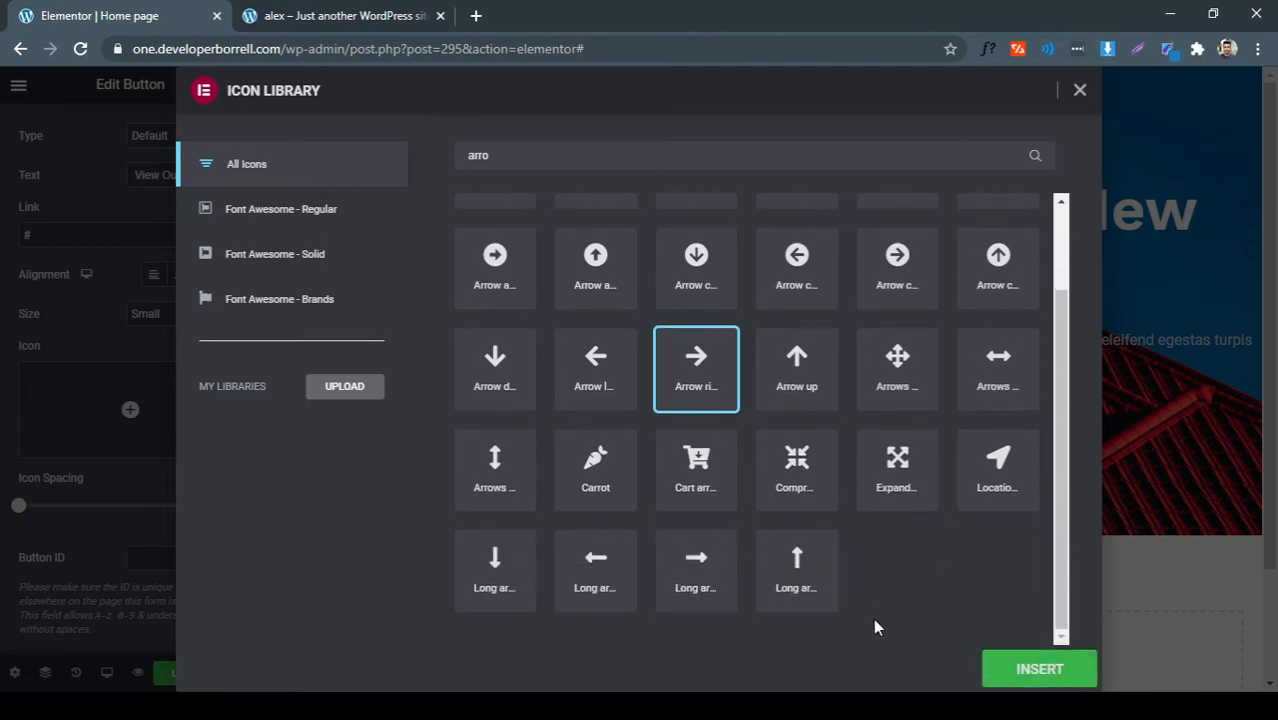
left_click(696, 565)
left_click(1027, 674)
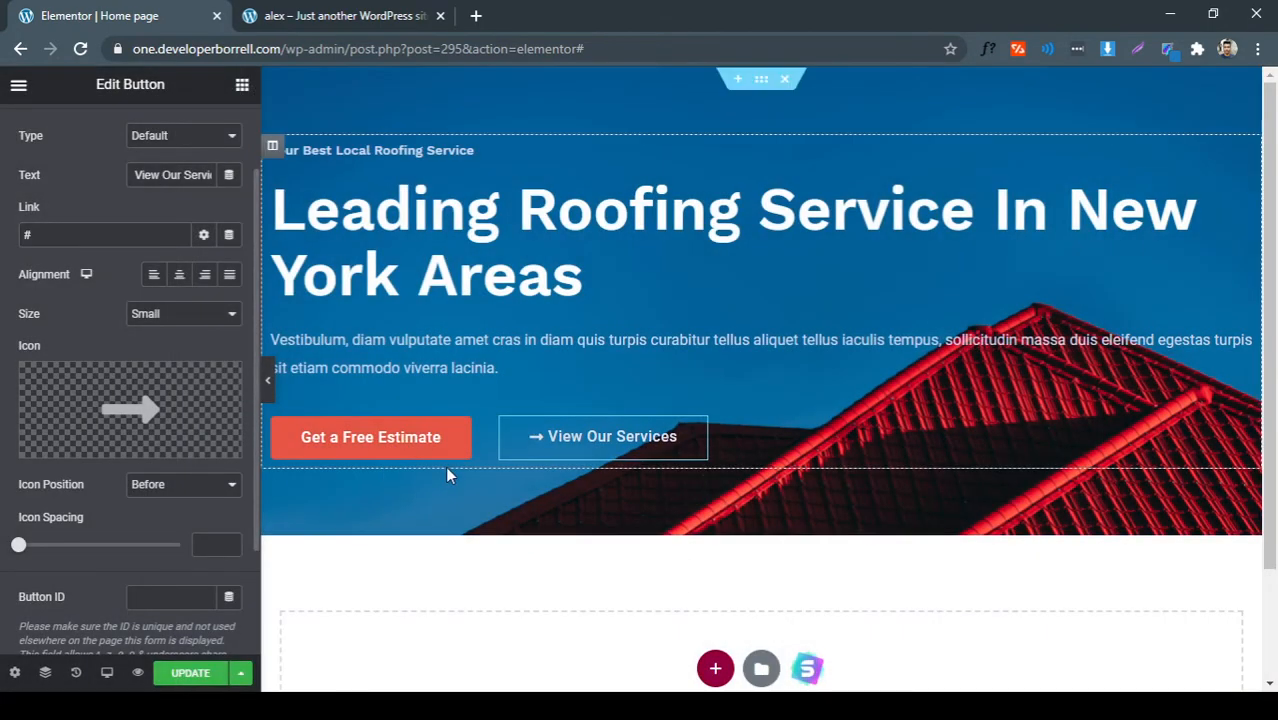
left_click(190, 487)
left_click(190, 516)
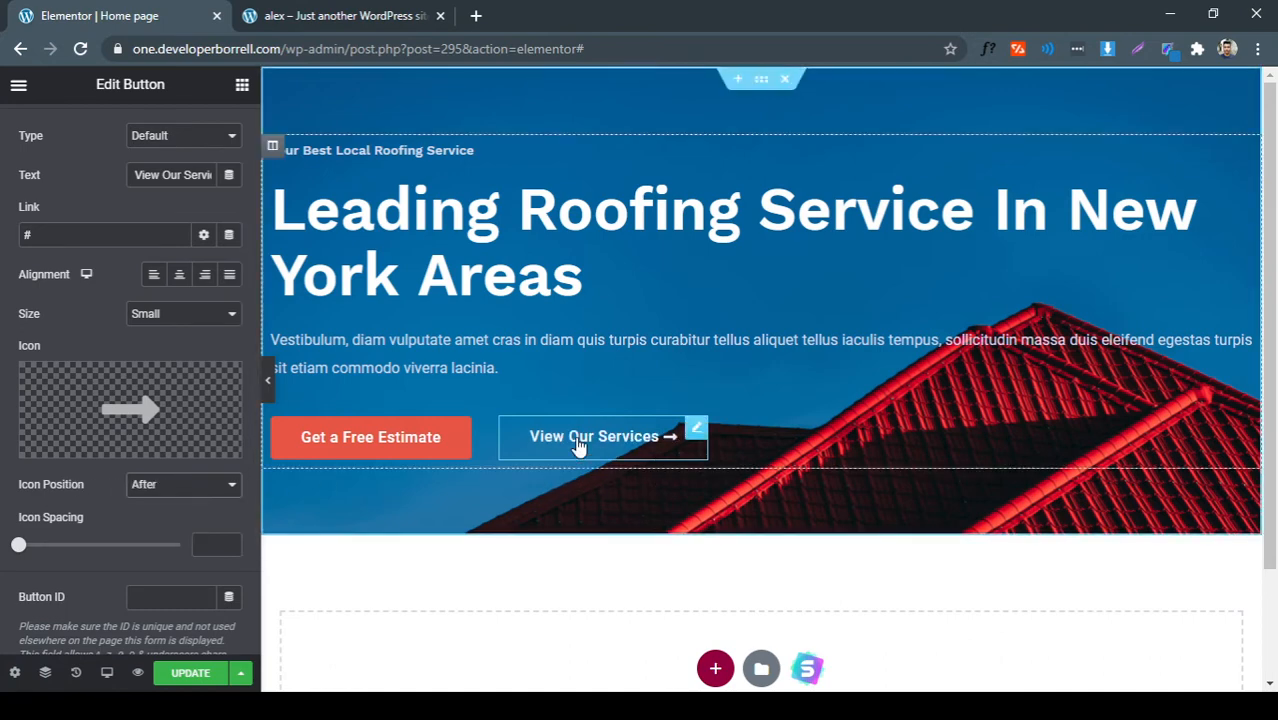
Inspect the font properties of "View Our Services" on the original site with WhatFont
left_click(408, 12)
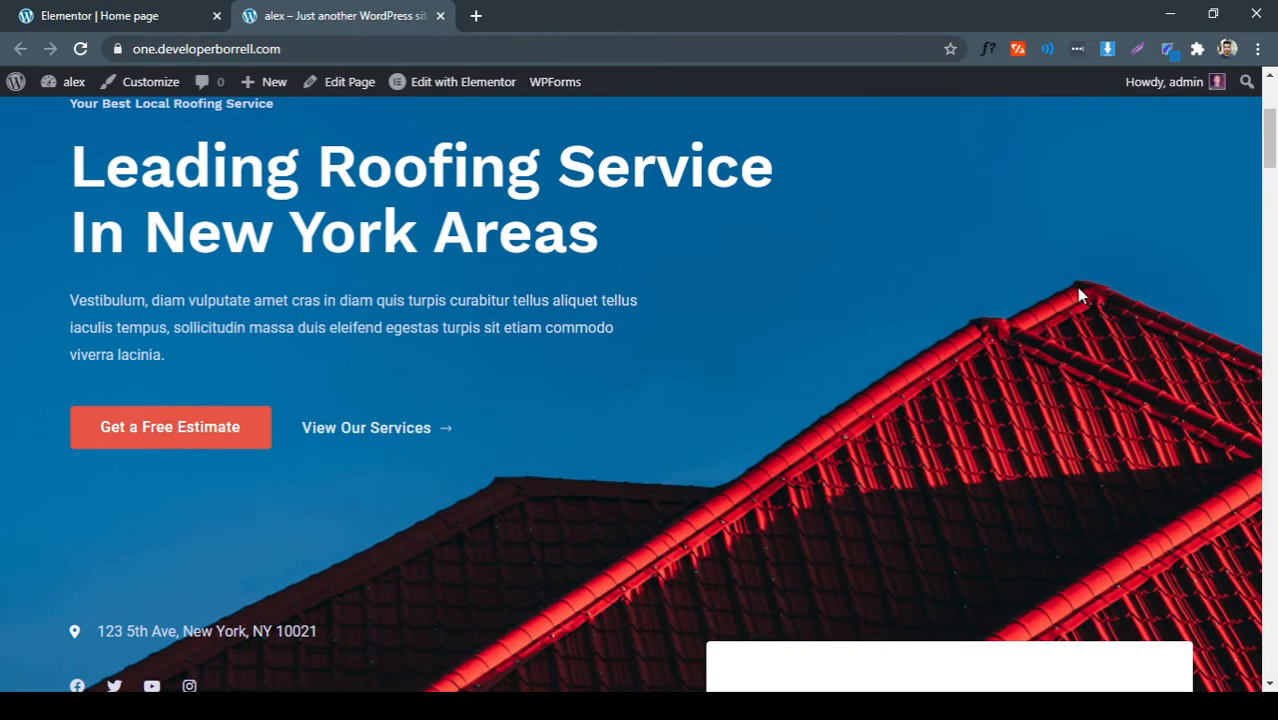
left_click(994, 47)
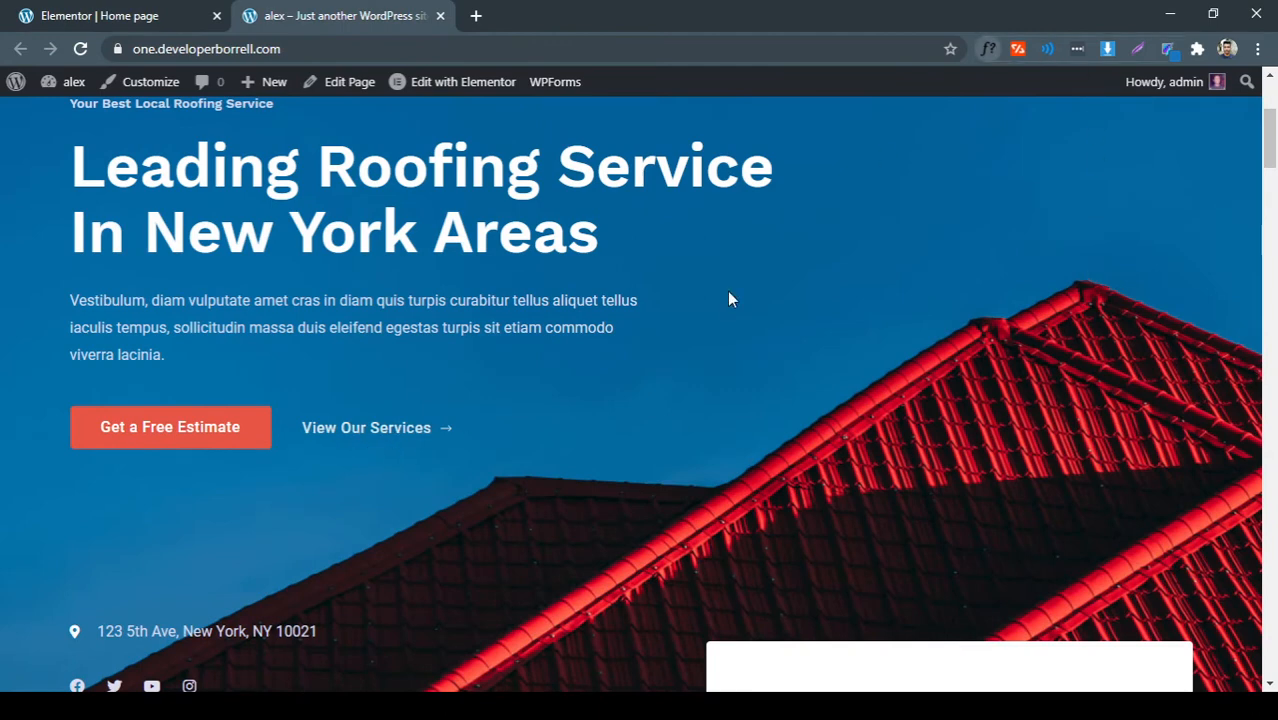
left_click(388, 435)
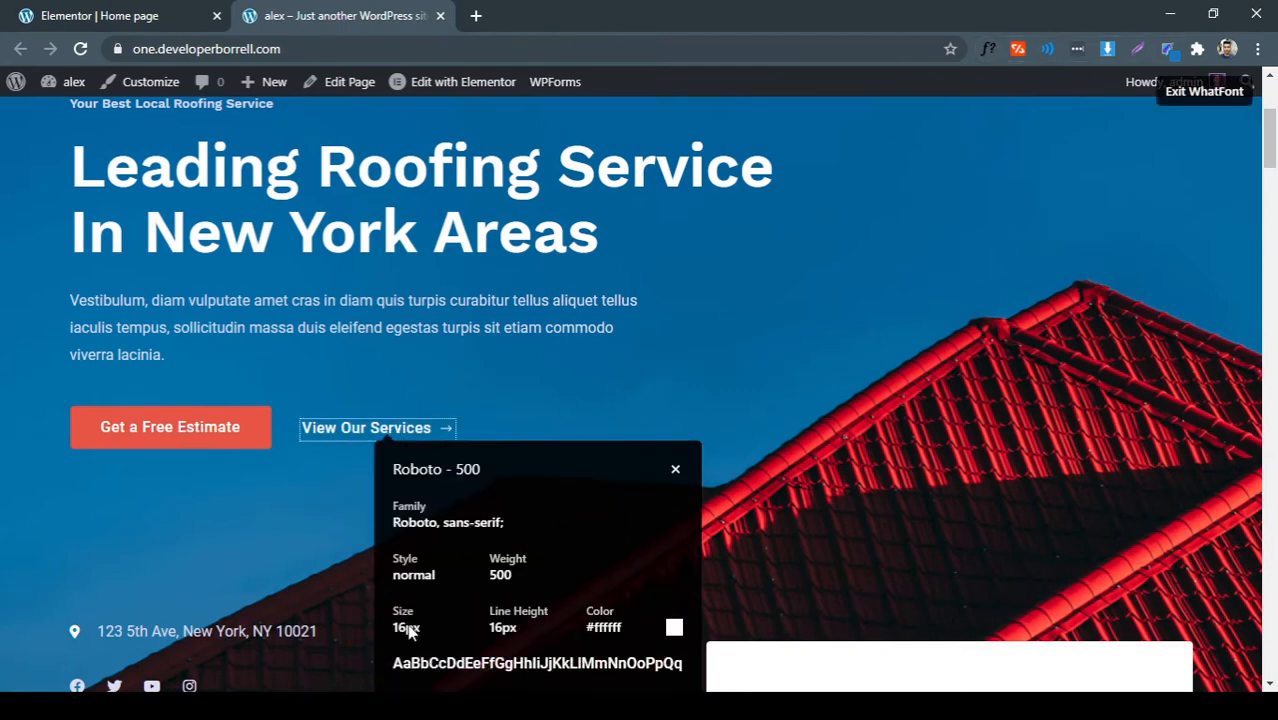
left_click(675, 470)
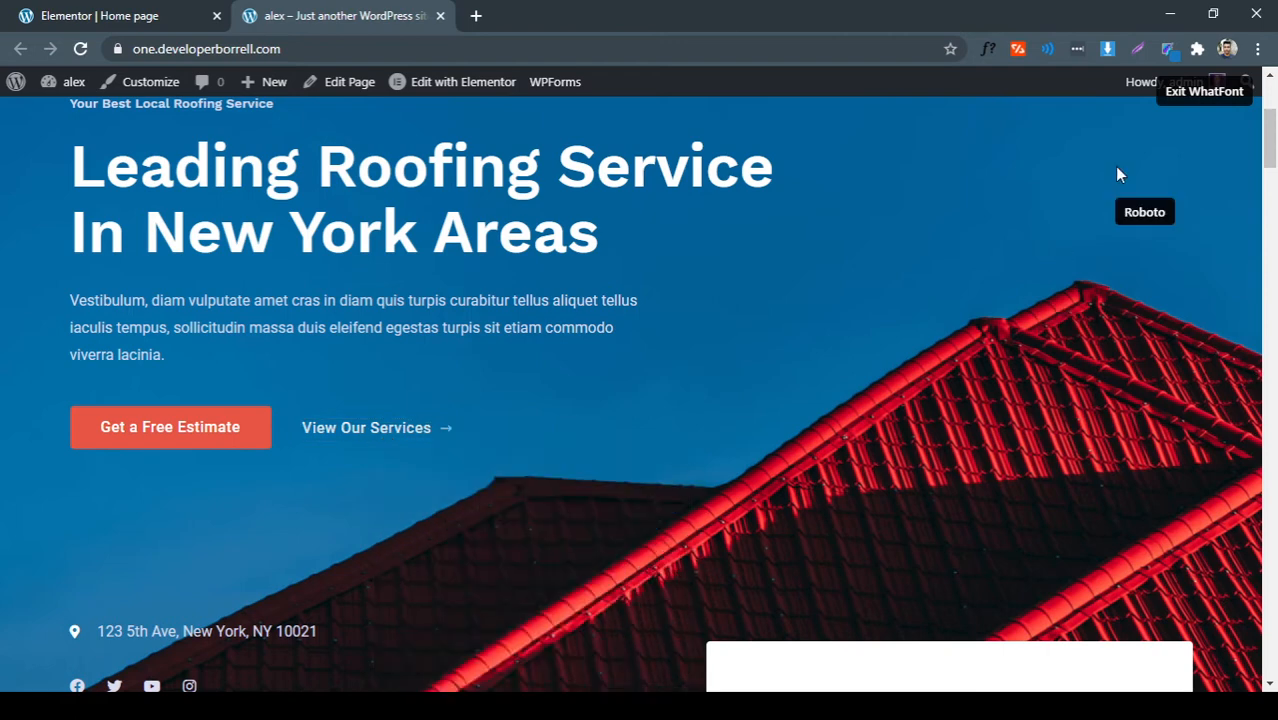
Return to the Elementor page editor and set the View Our Services button's typography family to Roboto
left_click(1186, 86)
left_click(200, 14)
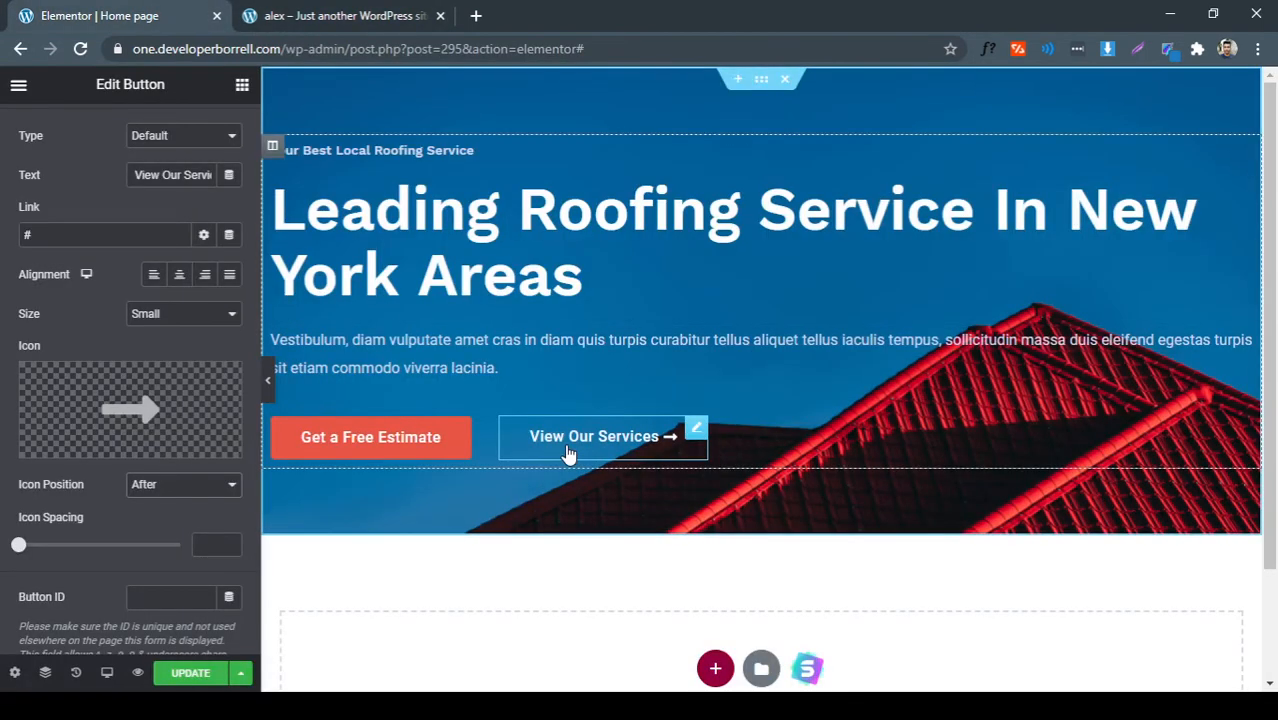
scroll(168, 220, "up", 1)
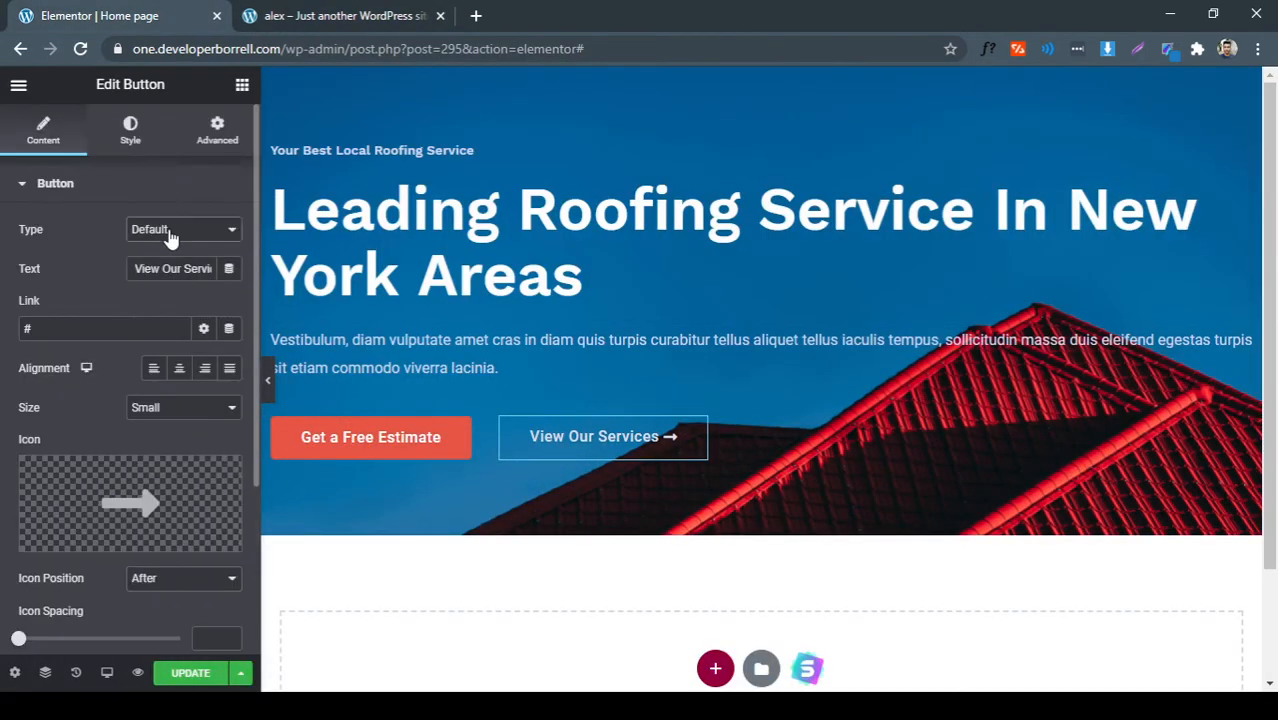
left_click(131, 136)
left_click(229, 231)
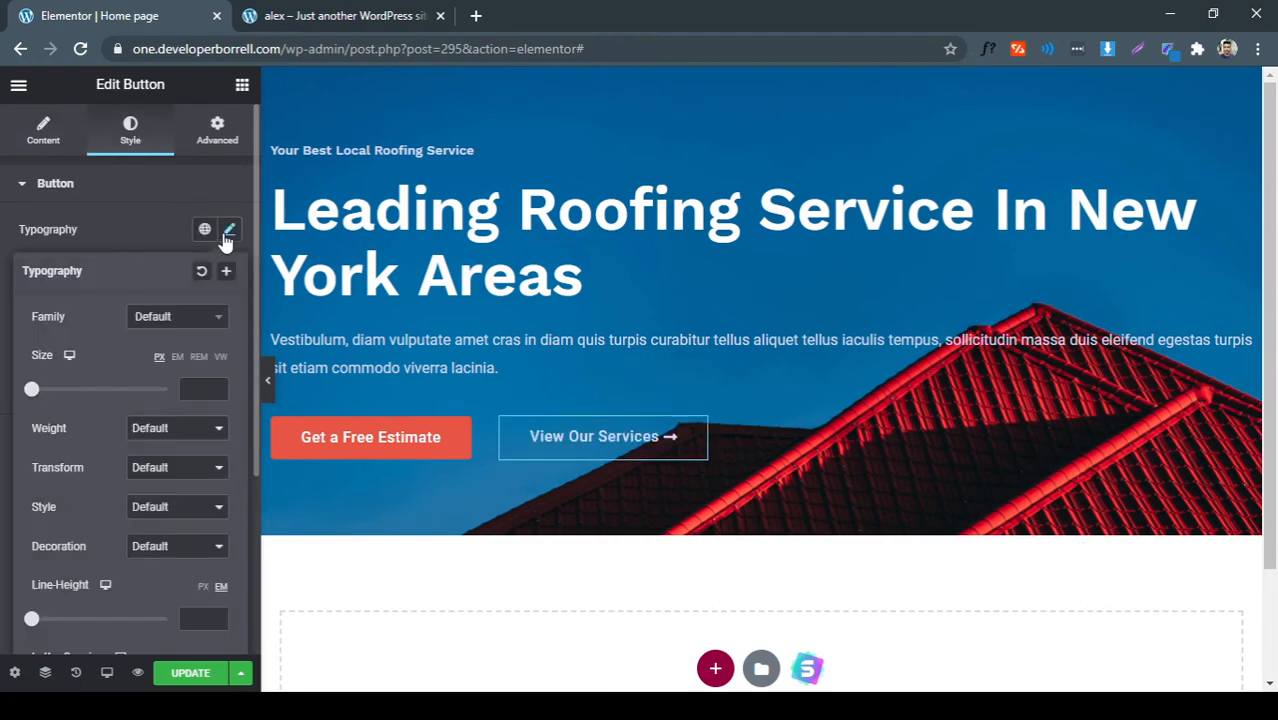
left_click(203, 320)
type("robo")
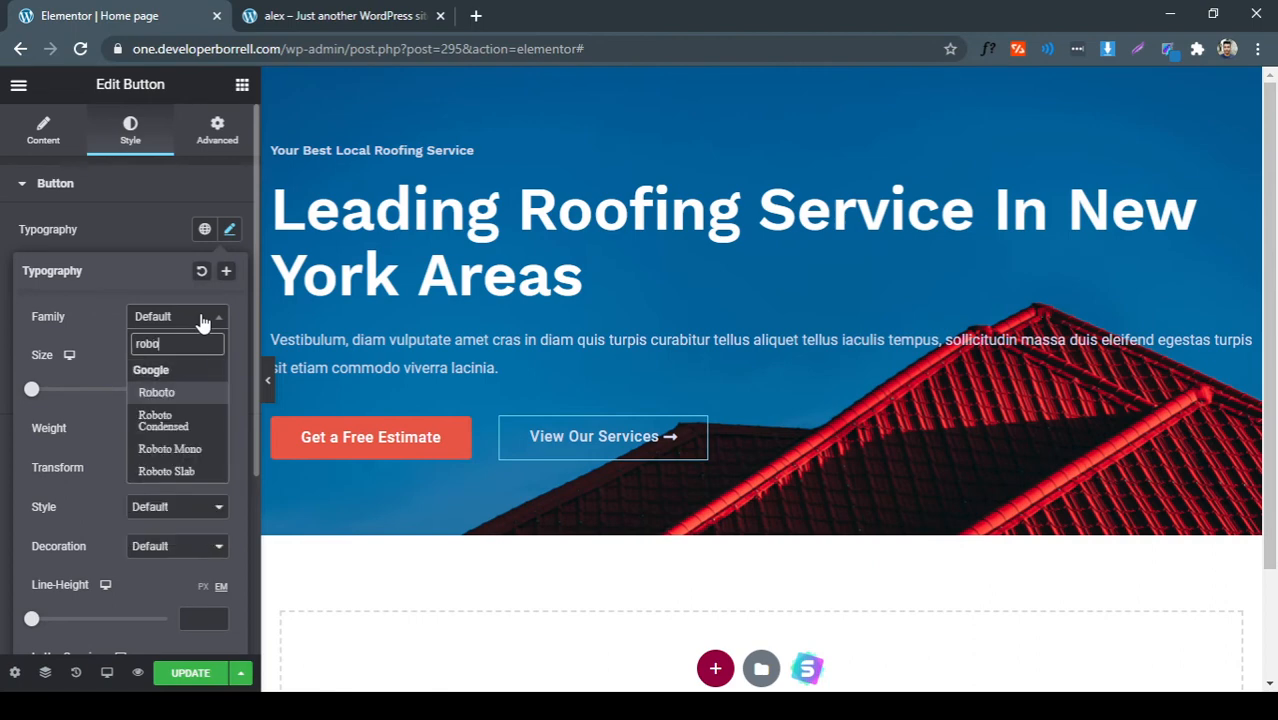
left_click(201, 392)
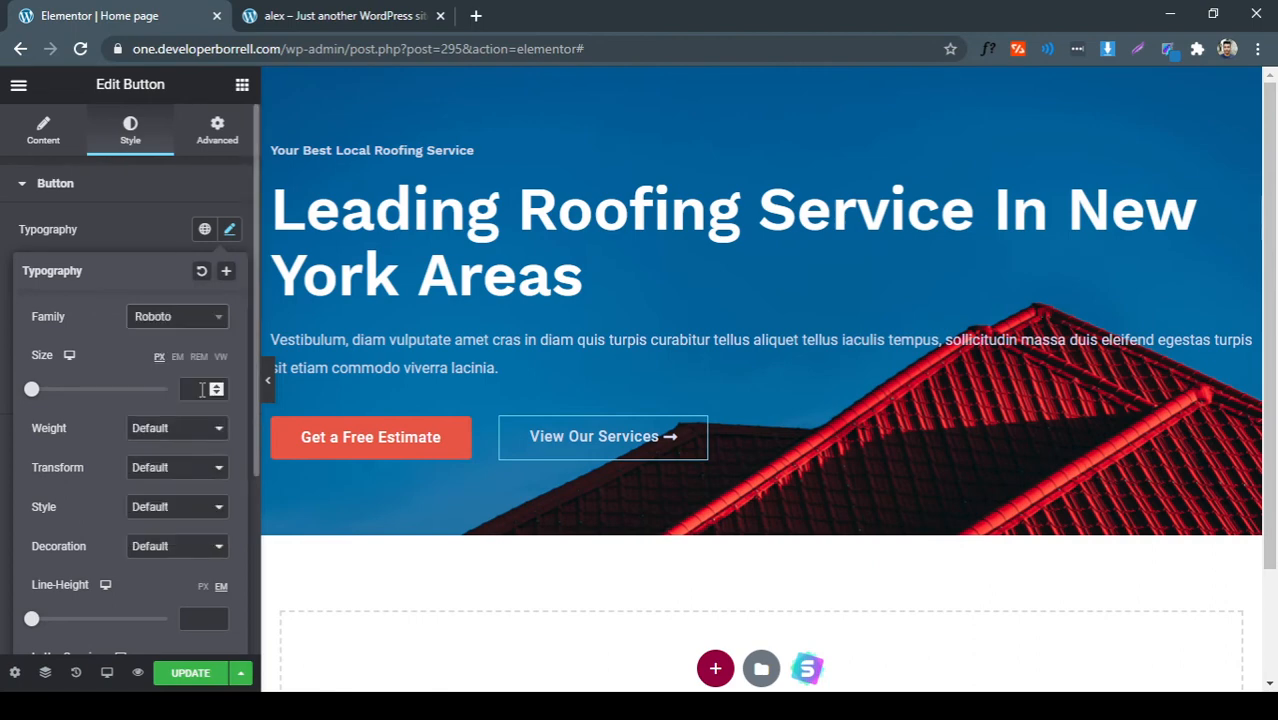
left_click(161, 234)
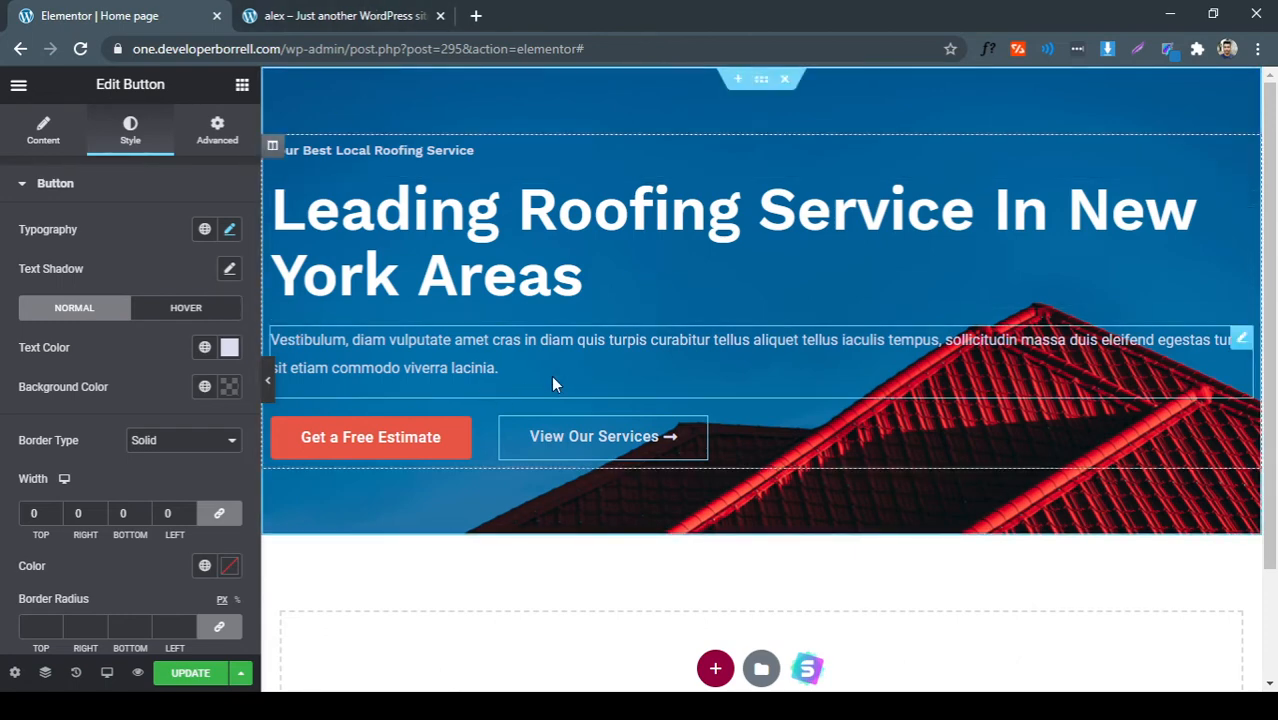
Set the hero section's minimum height to 600 px and preview it at full width
left_click(762, 80)
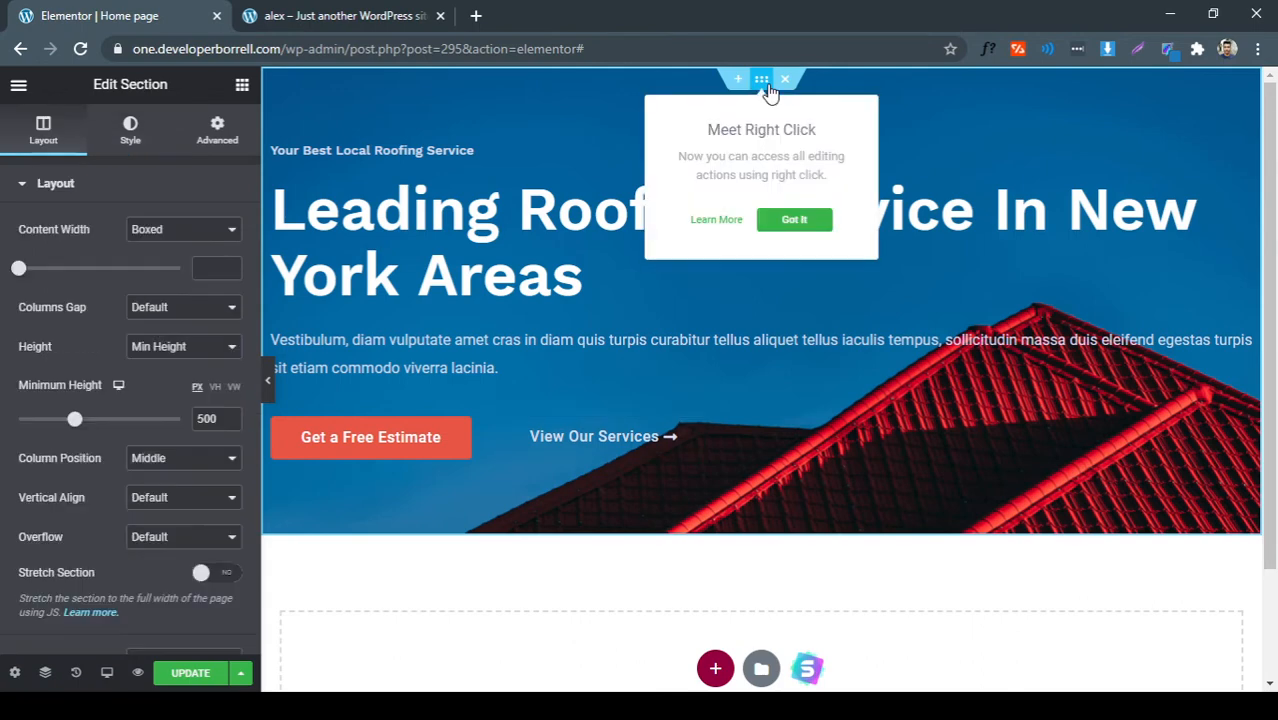
left_click(794, 220)
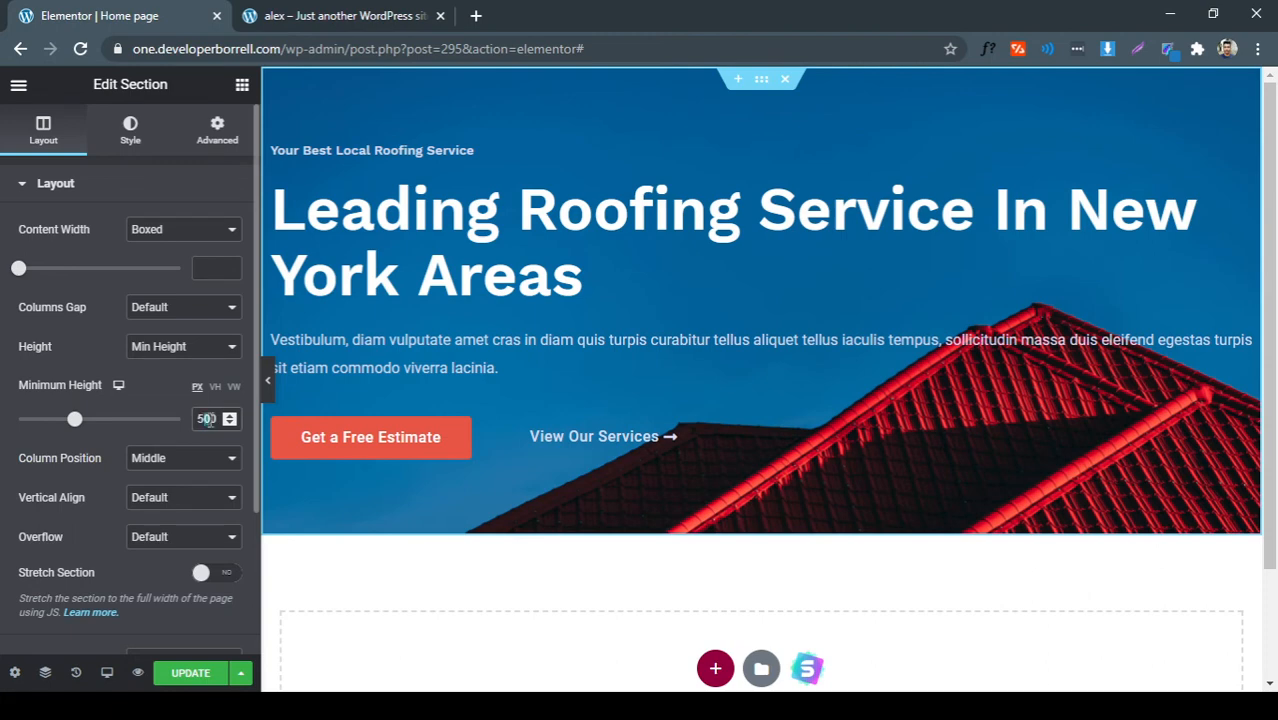
type("5")
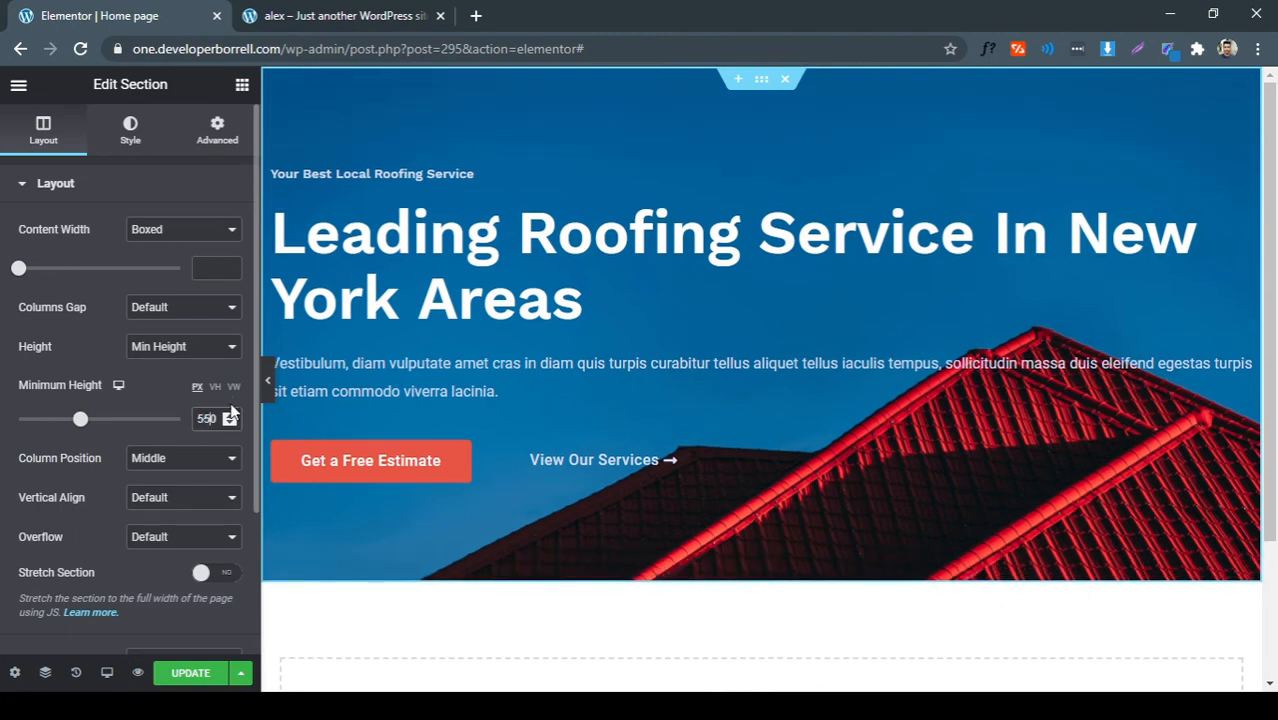
key("BackSpace")
key("BackSpace")
type("6")
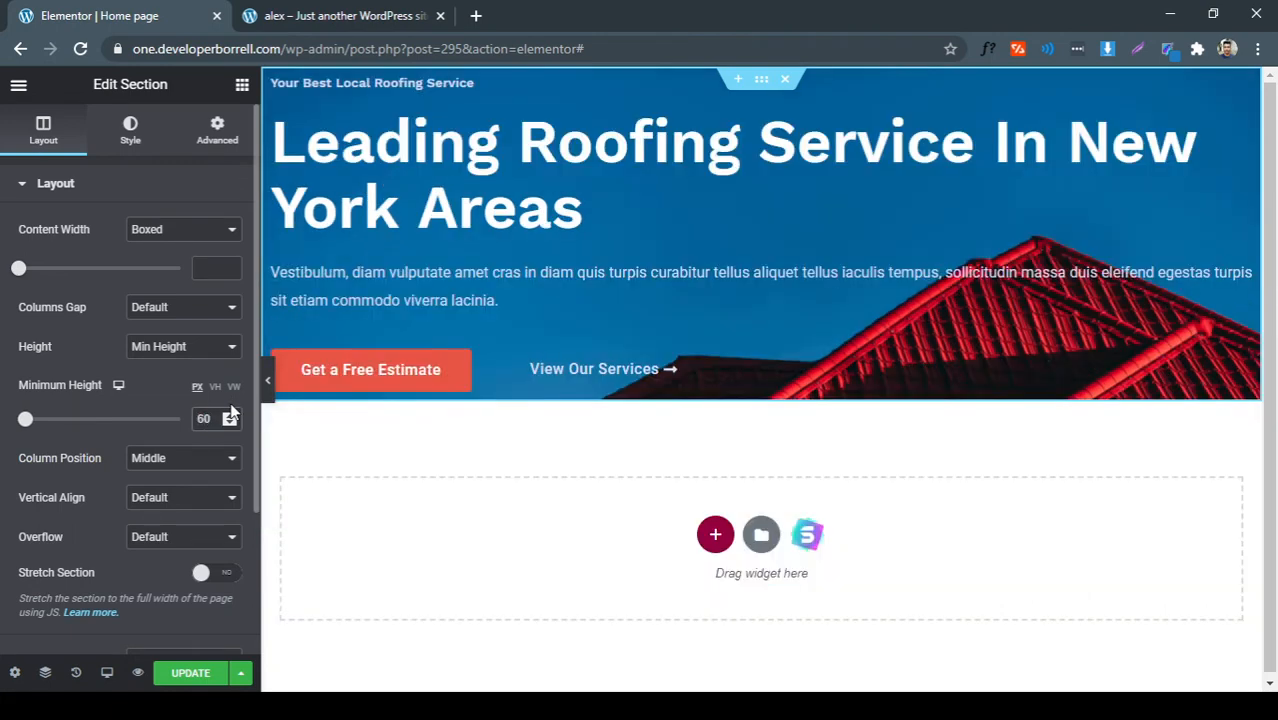
type("0")
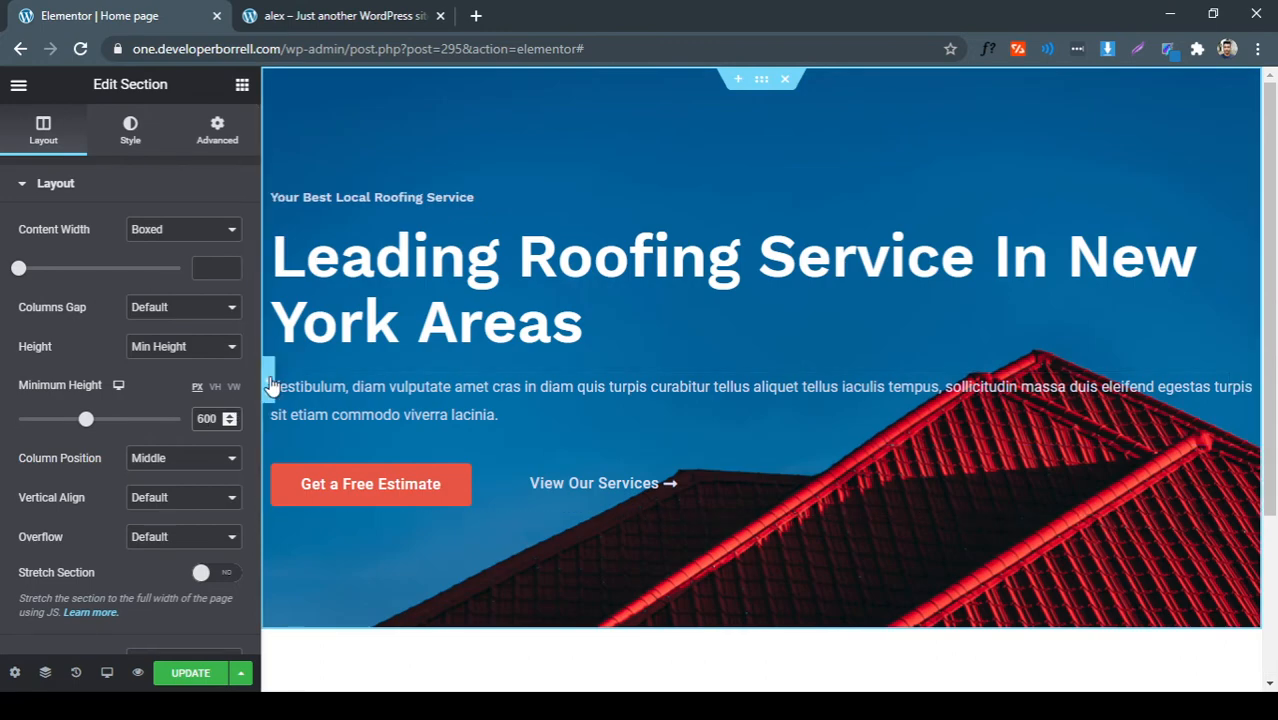
left_click(268, 381)
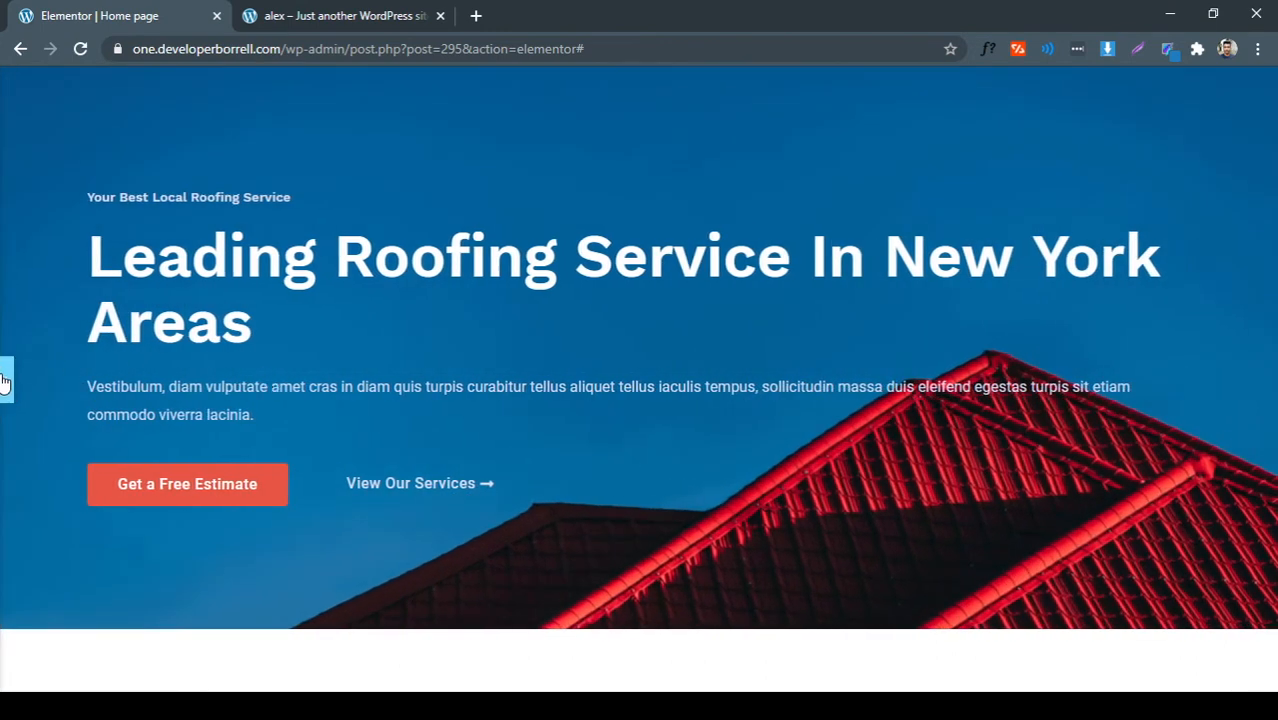
left_click(5, 381)
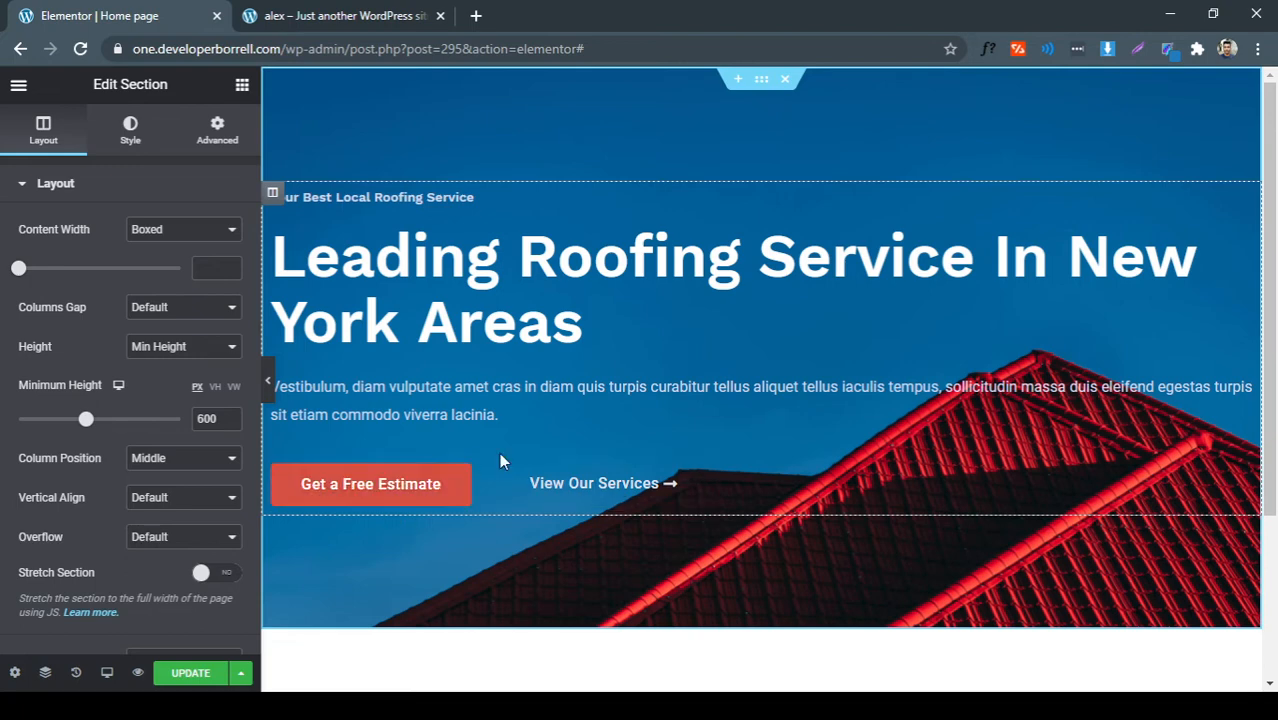
Set the right margin of the Get a Free Estimate button to 10 px
right_click(442, 492)
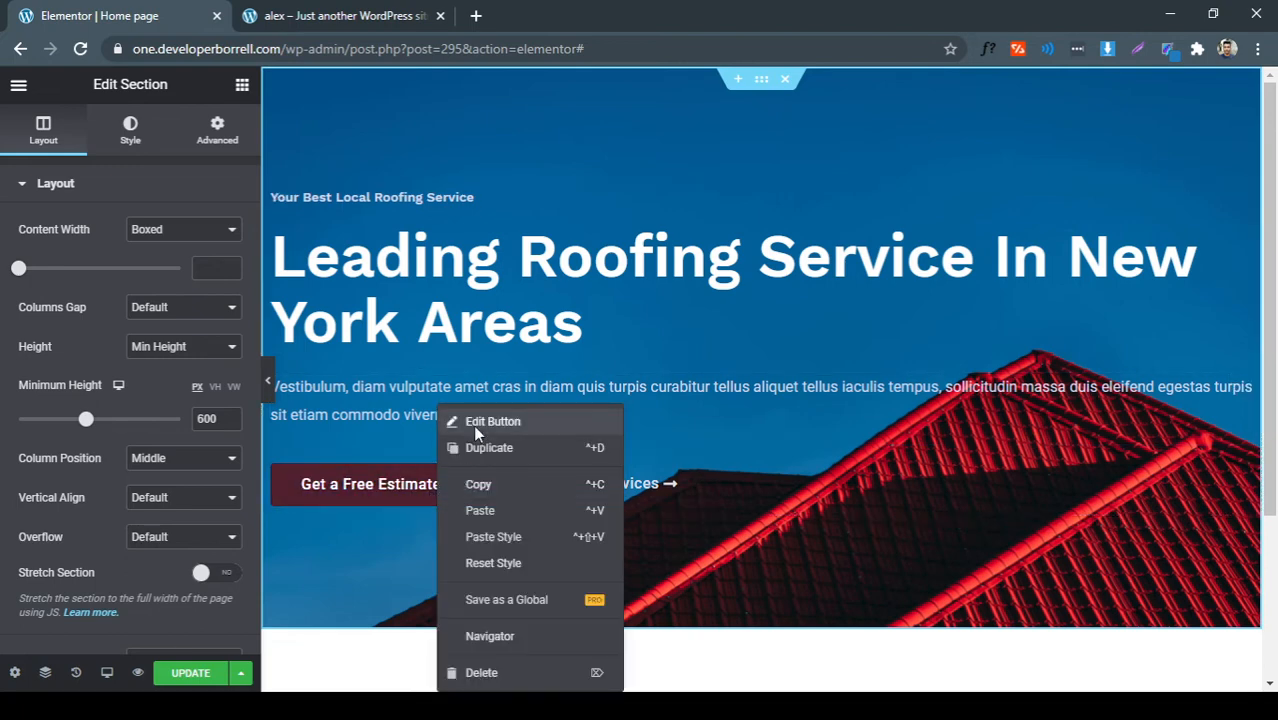
left_click(473, 425)
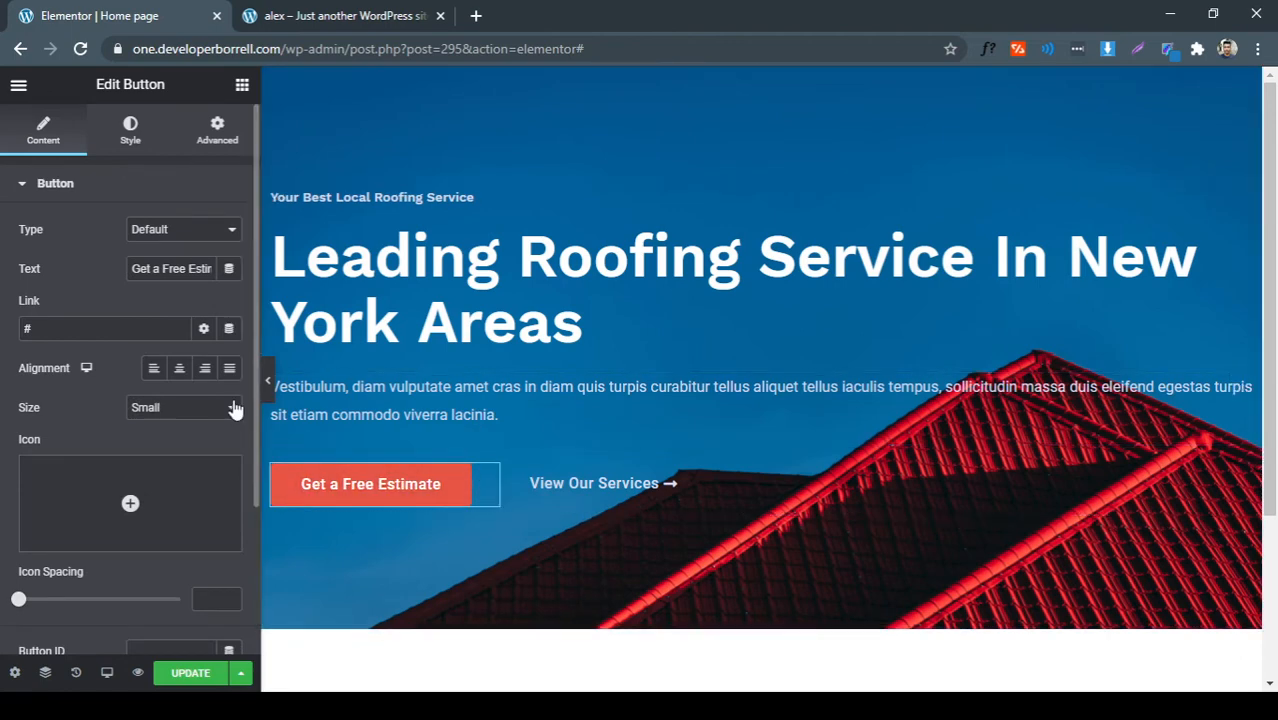
left_click(424, 422)
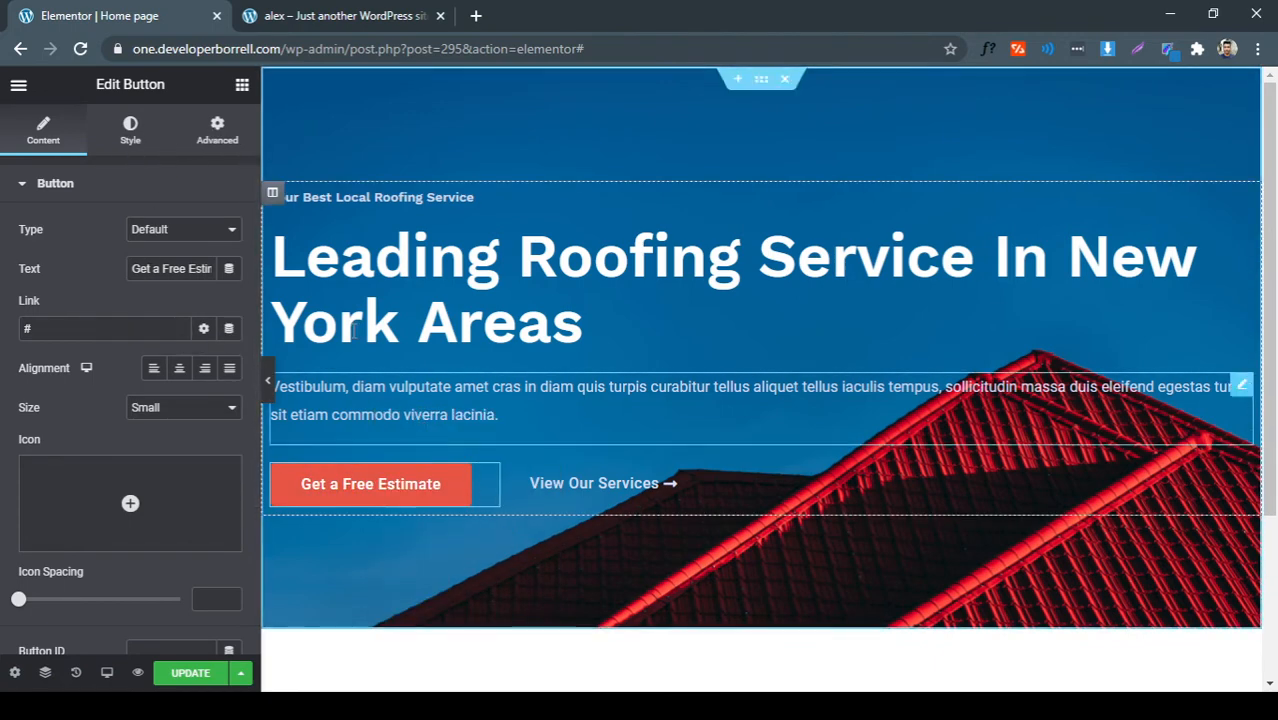
left_click(203, 126)
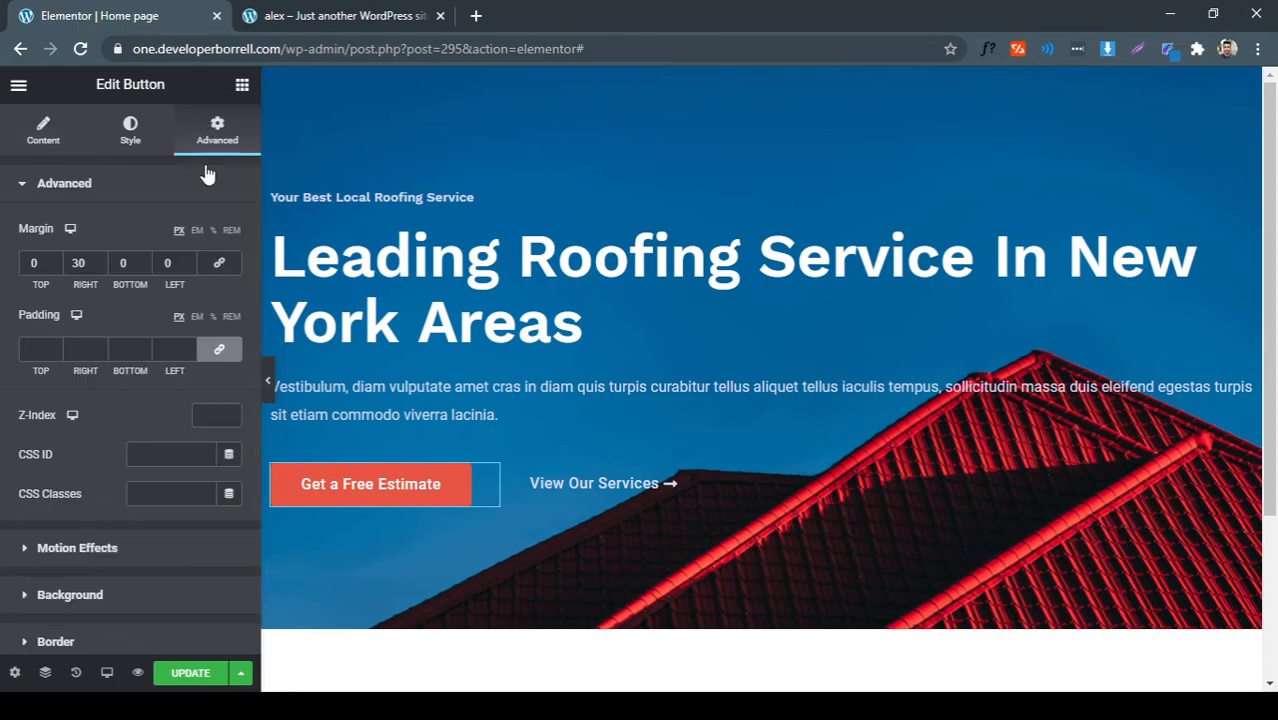
double_click(78, 263)
type("10")
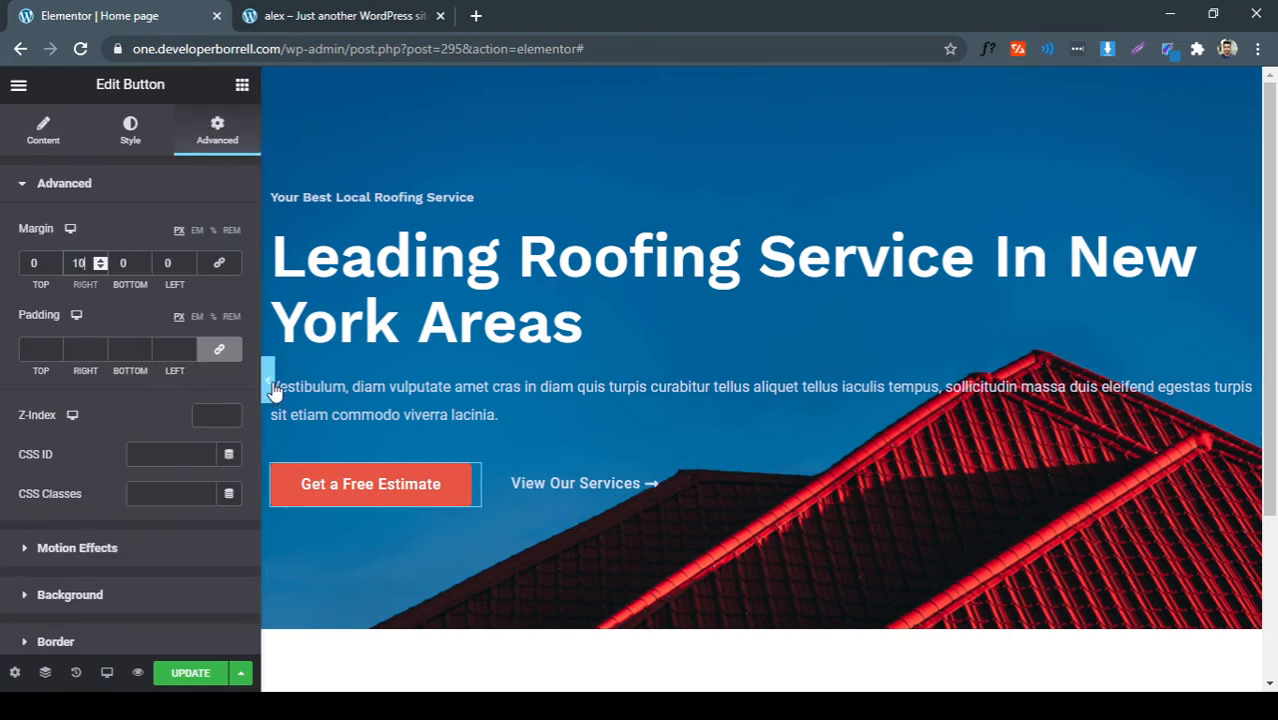
right_click(403, 493)
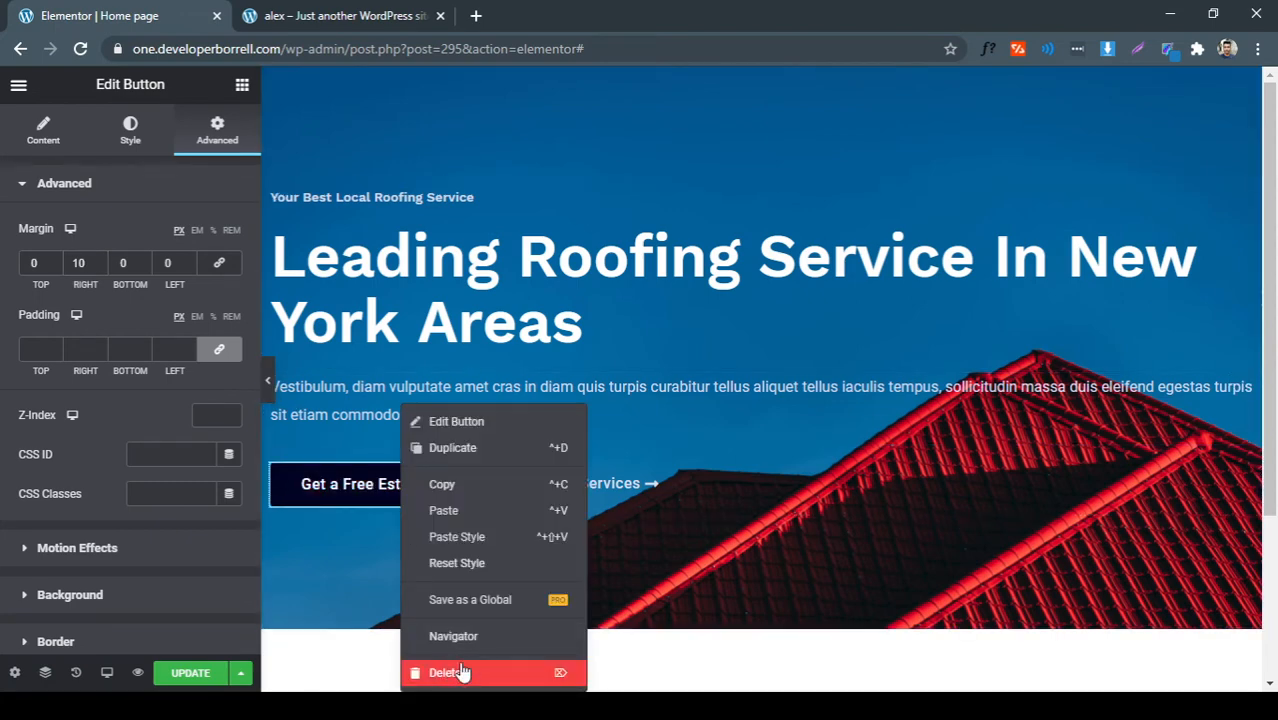
left_click(311, 544)
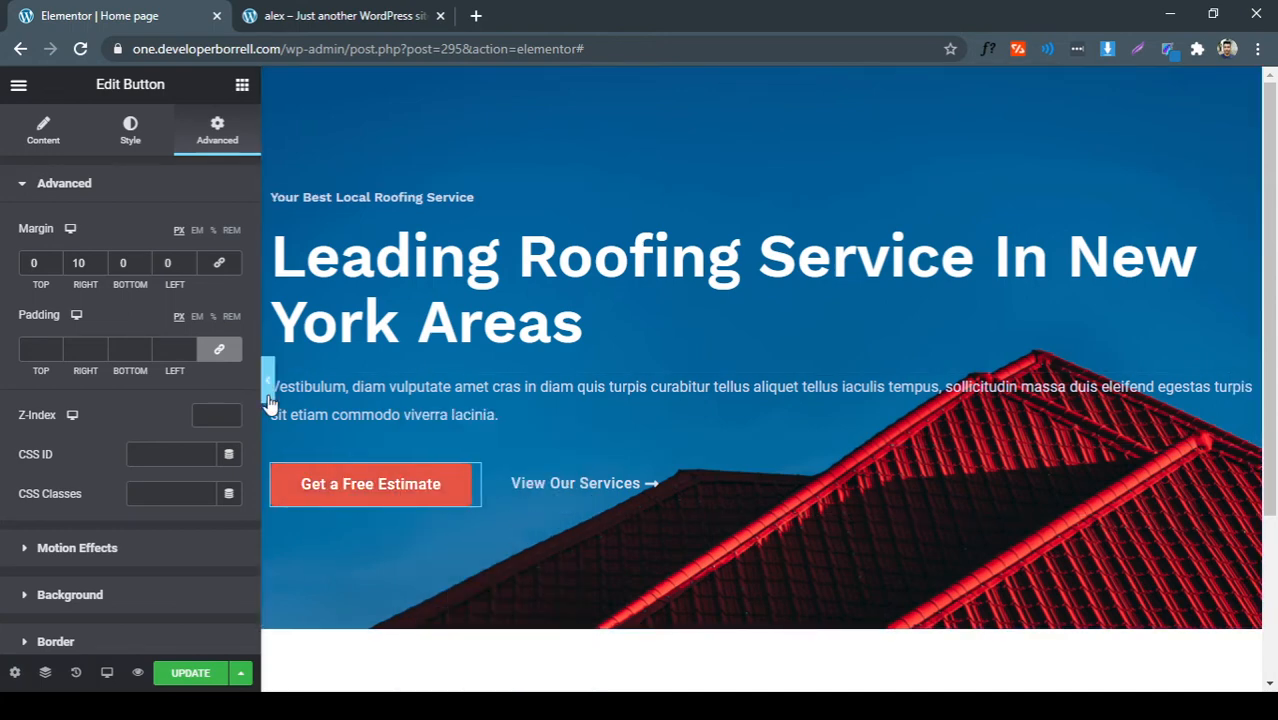
Compare the full-width hero preview with the live reference page, checking heading line breaks, text width and button spacing
left_click(268, 392)
left_click(348, 20)
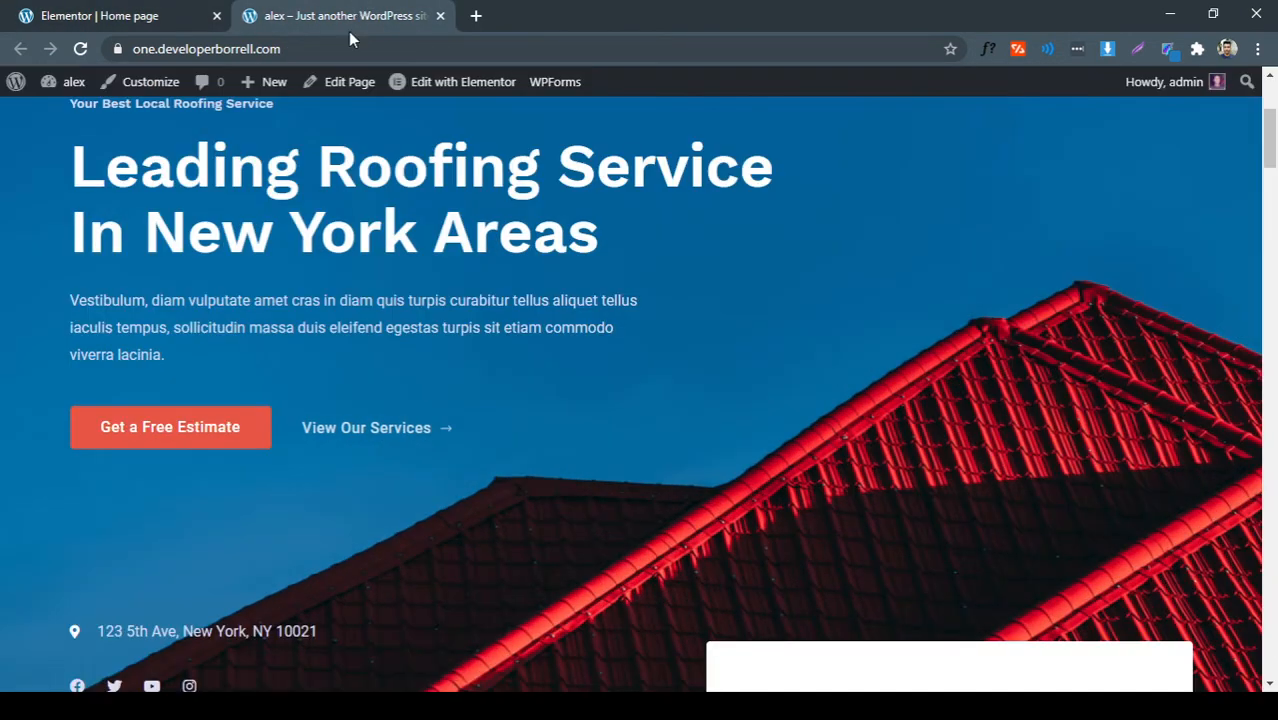
scroll(414, 339, "up", 3)
scroll(415, 341, "down", 1)
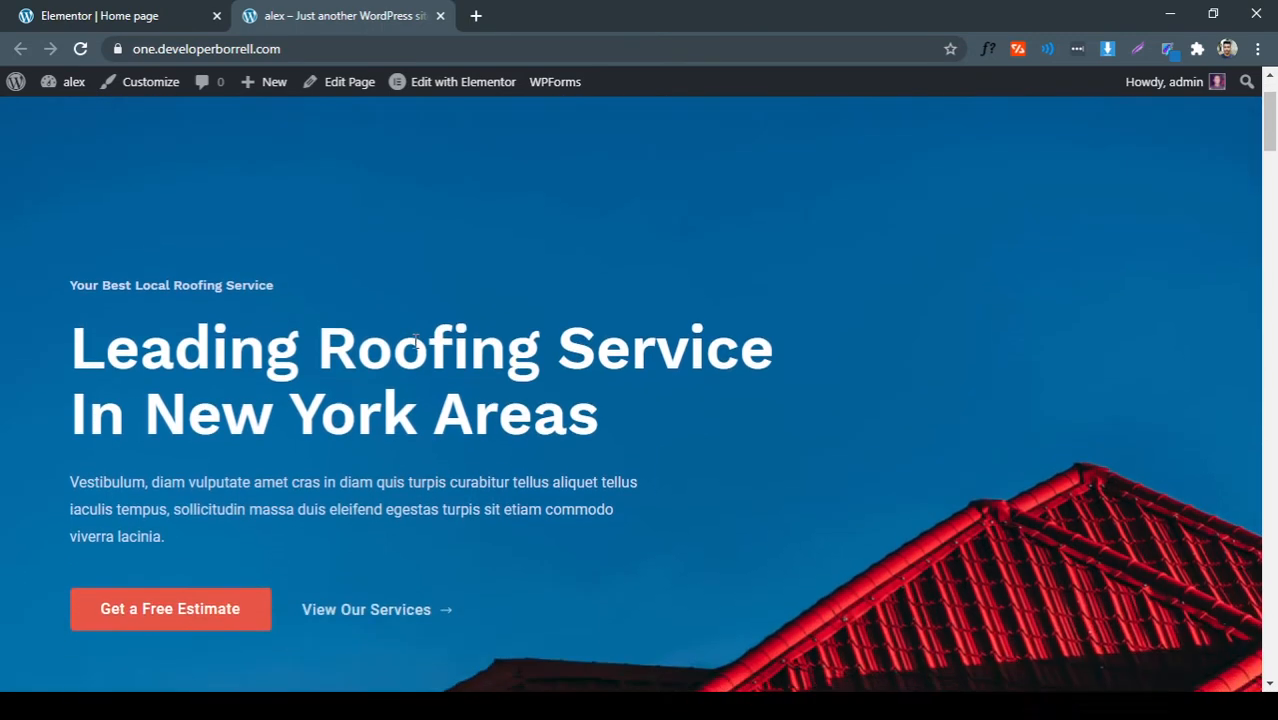
left_click(180, 18)
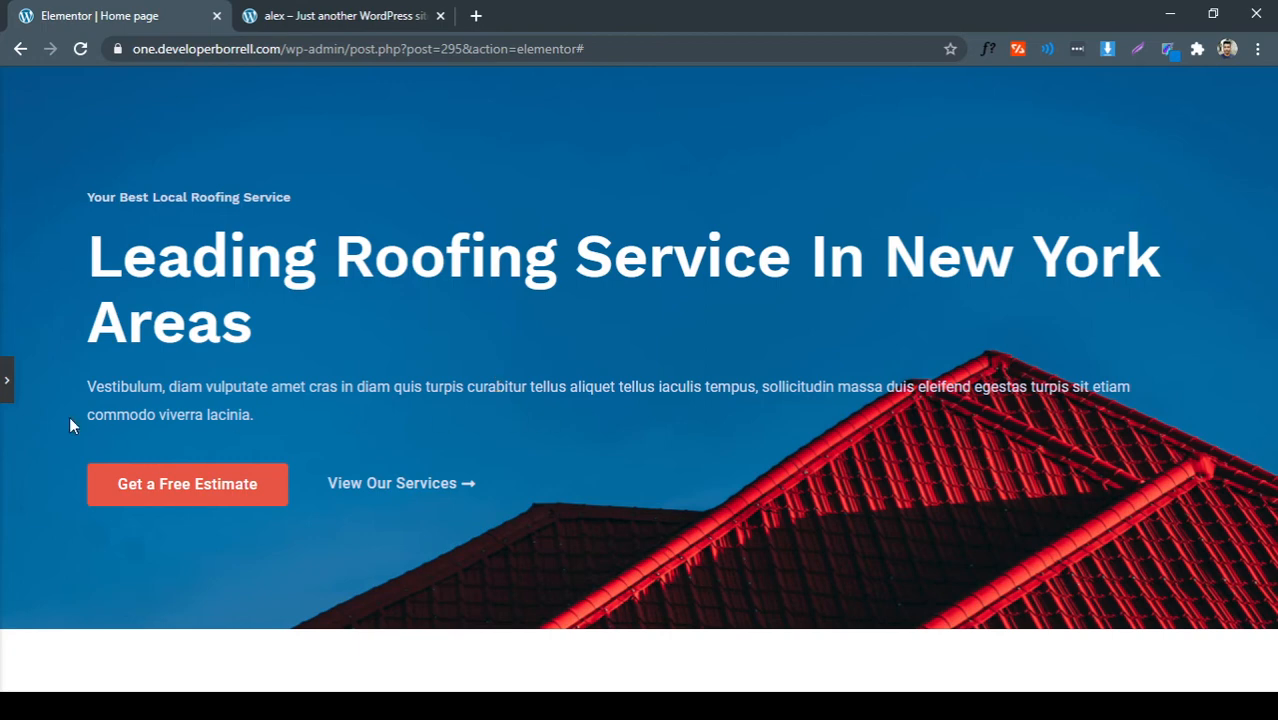
left_click(5, 392)
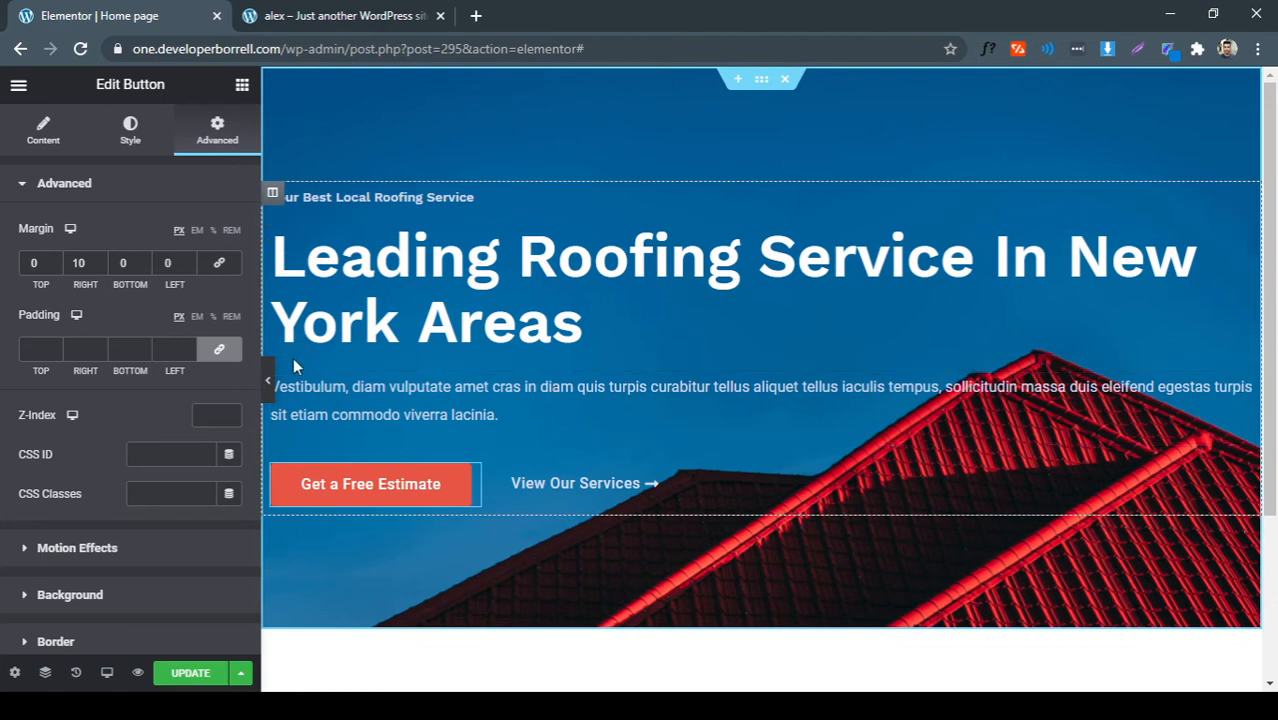
left_click(269, 378)
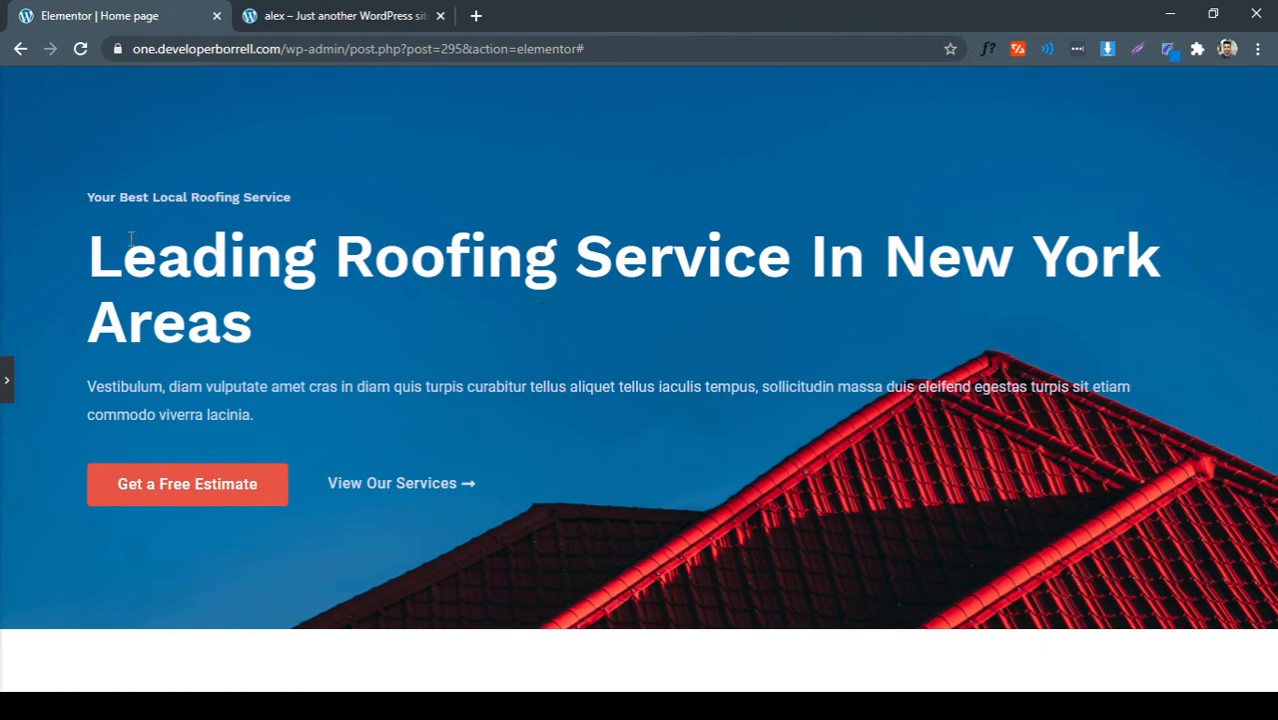
left_click(345, 15)
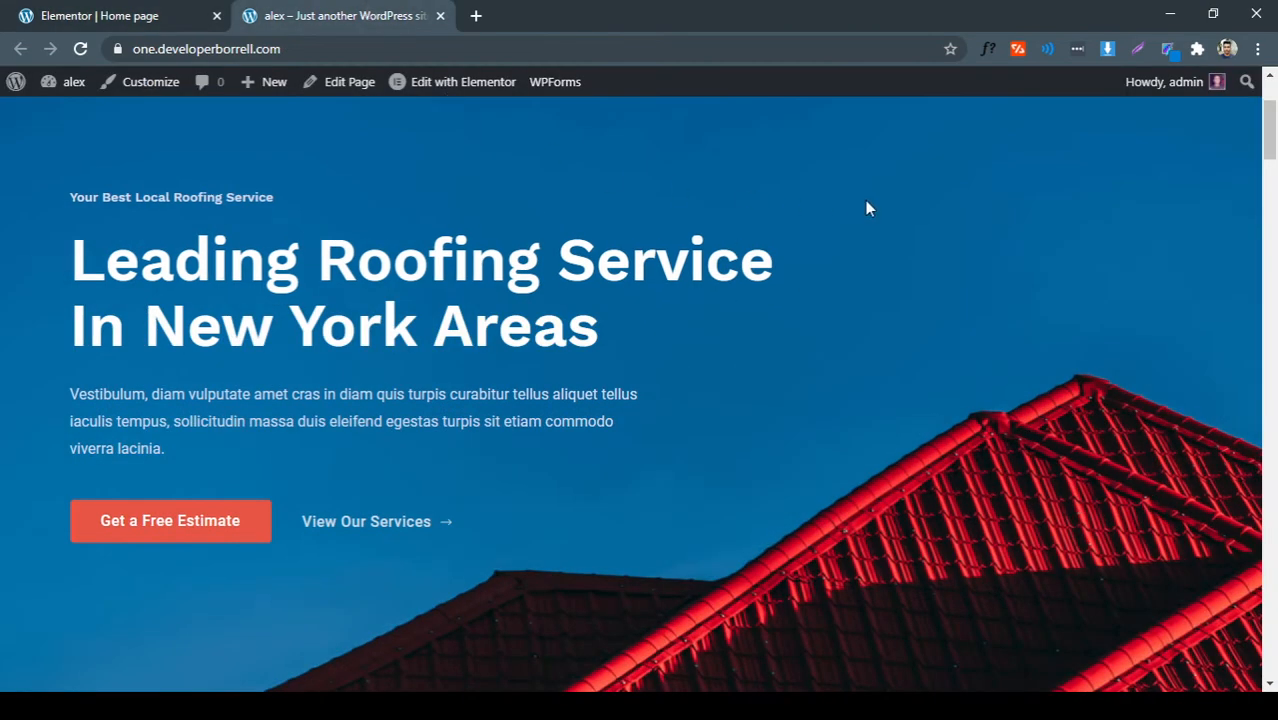
left_click_drag(867, 207, 950, 411)
left_click(1052, 268)
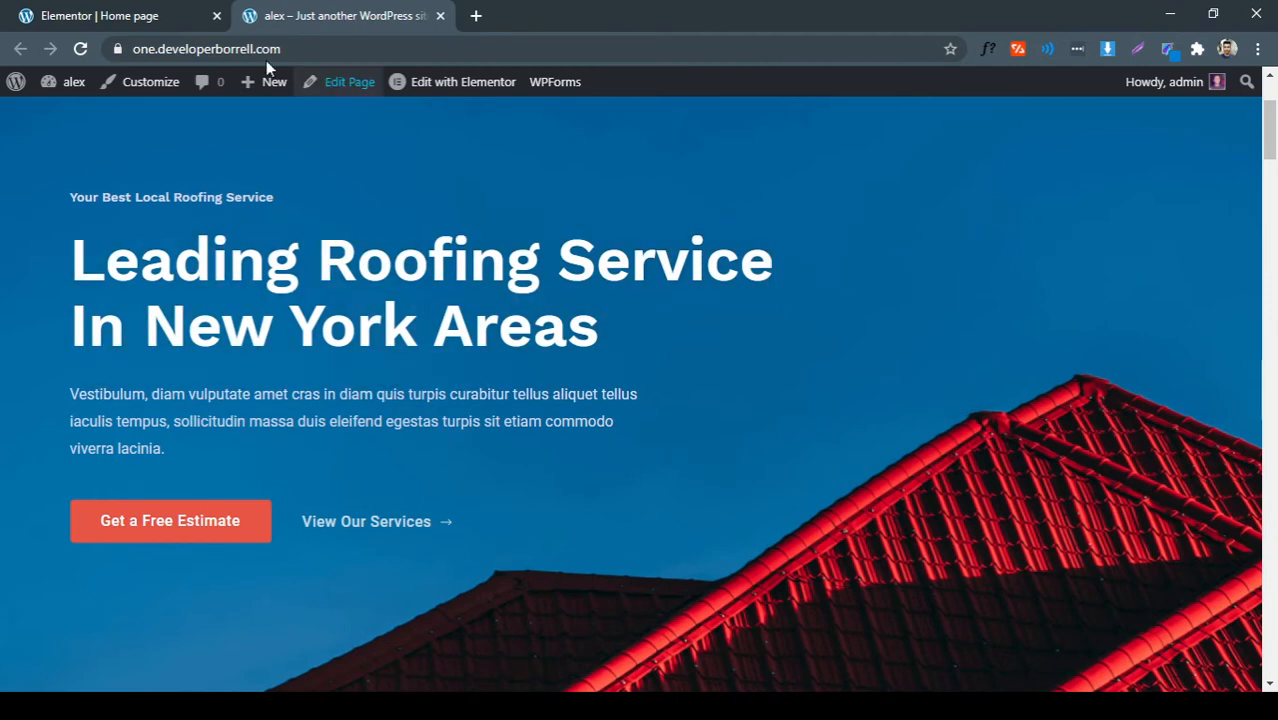
Add a new empty column beside the hero text column in the edited page
left_click(72, 14)
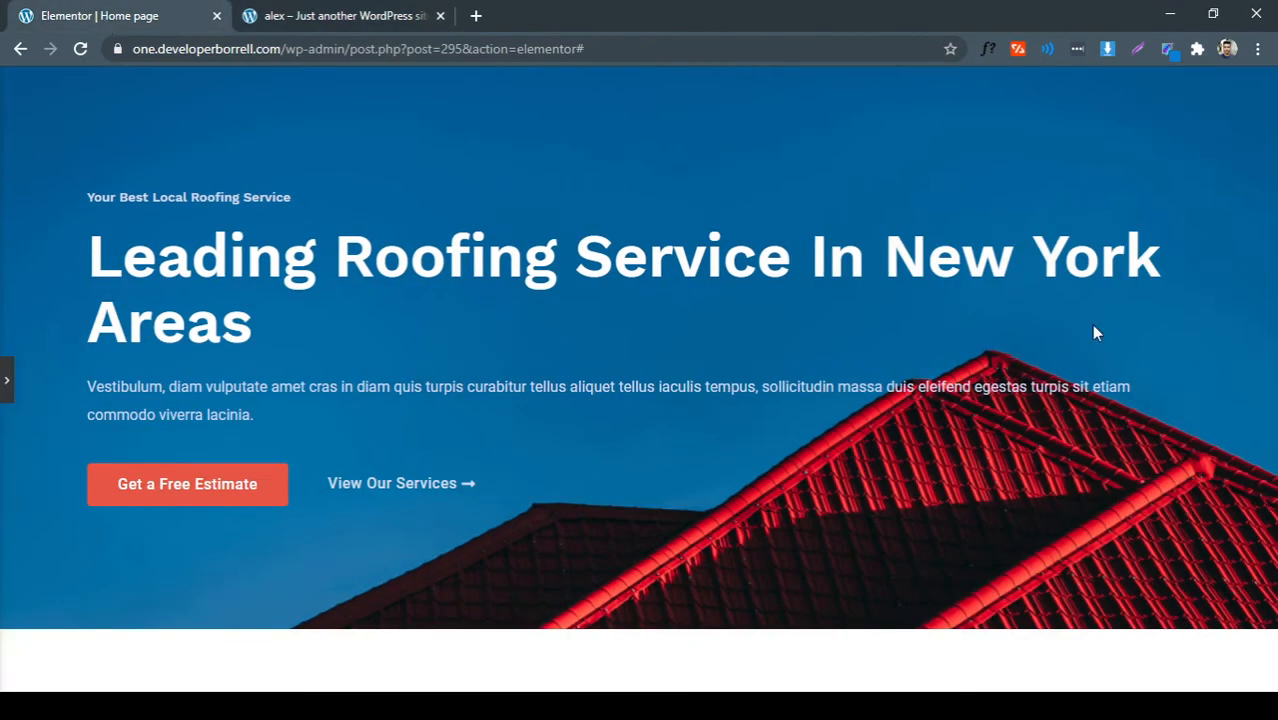
left_click(6, 370)
left_click(6, 370)
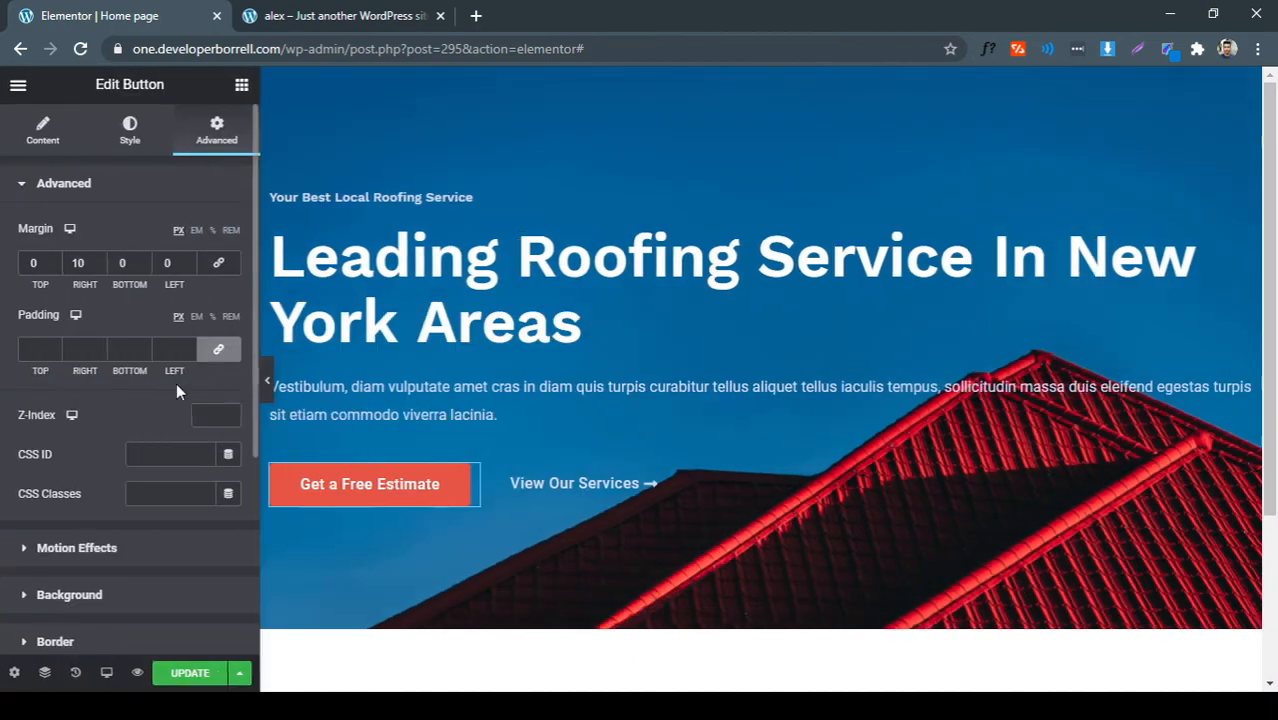
right_click(277, 200)
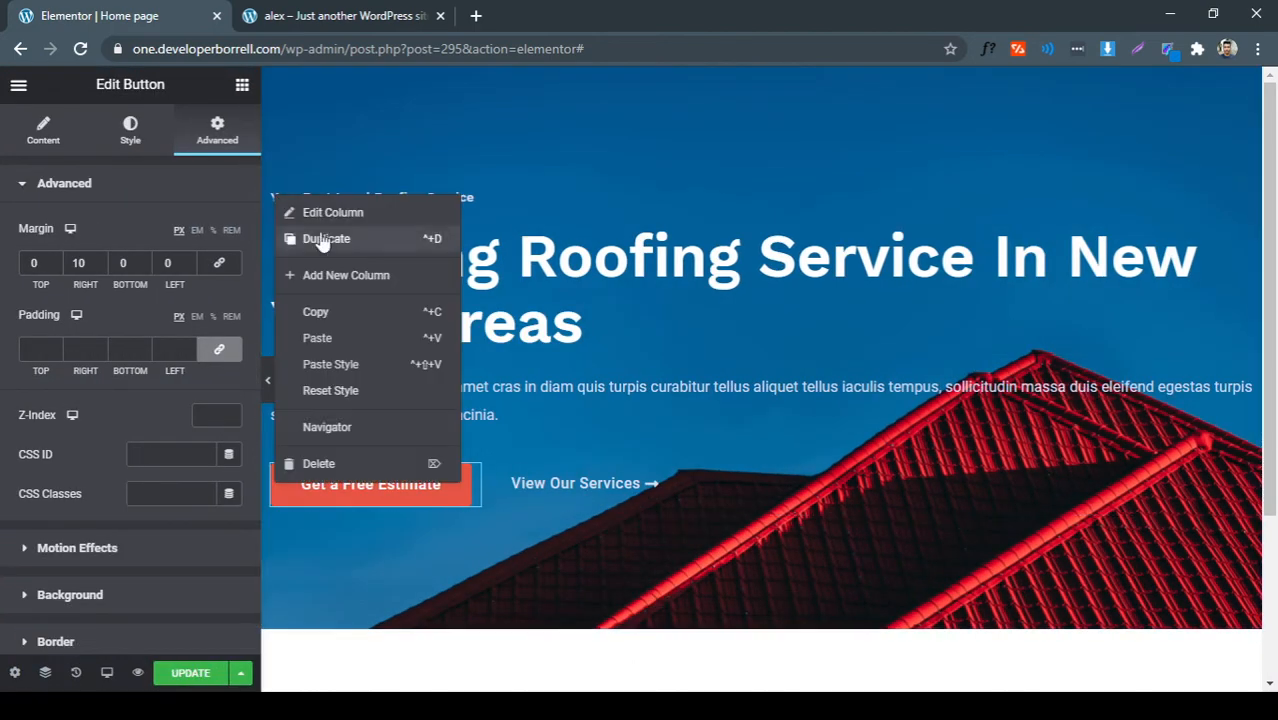
left_click(351, 274)
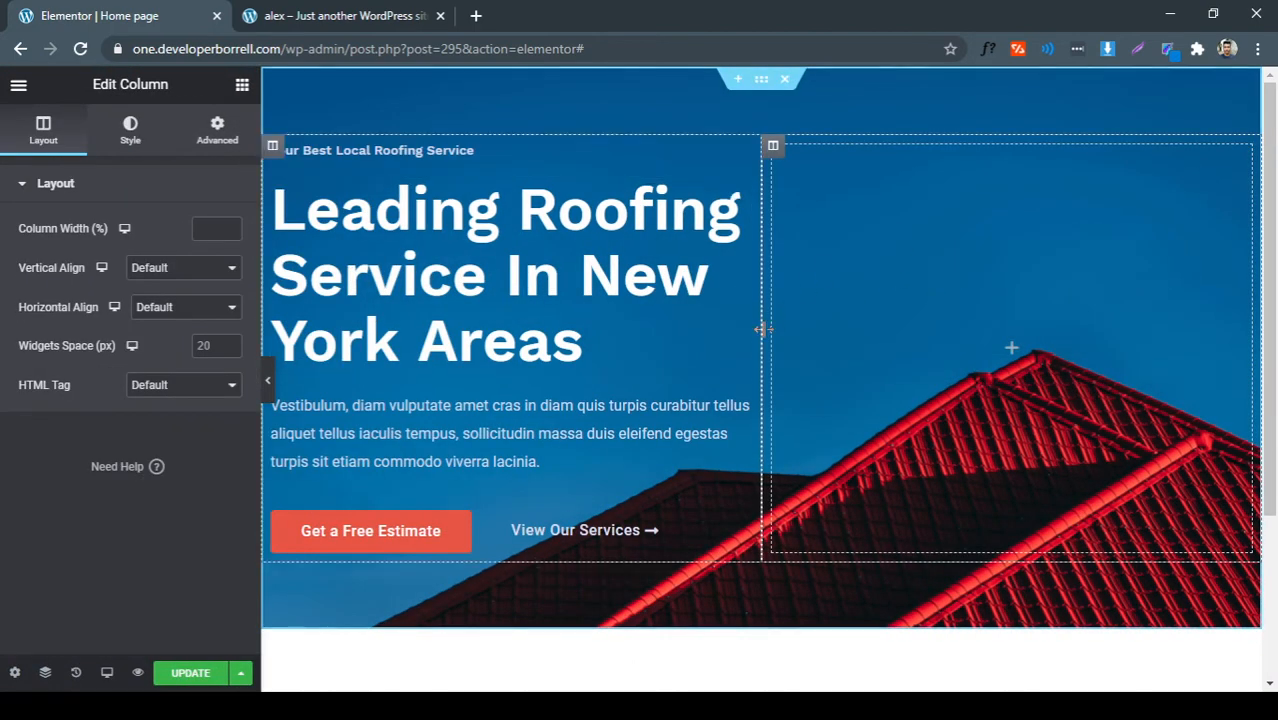
Narrow the empty column to about 25.2% width, giving the hero text column about 73.2%, using the reference page as a guide
left_click_drag(763, 329, 877, 347)
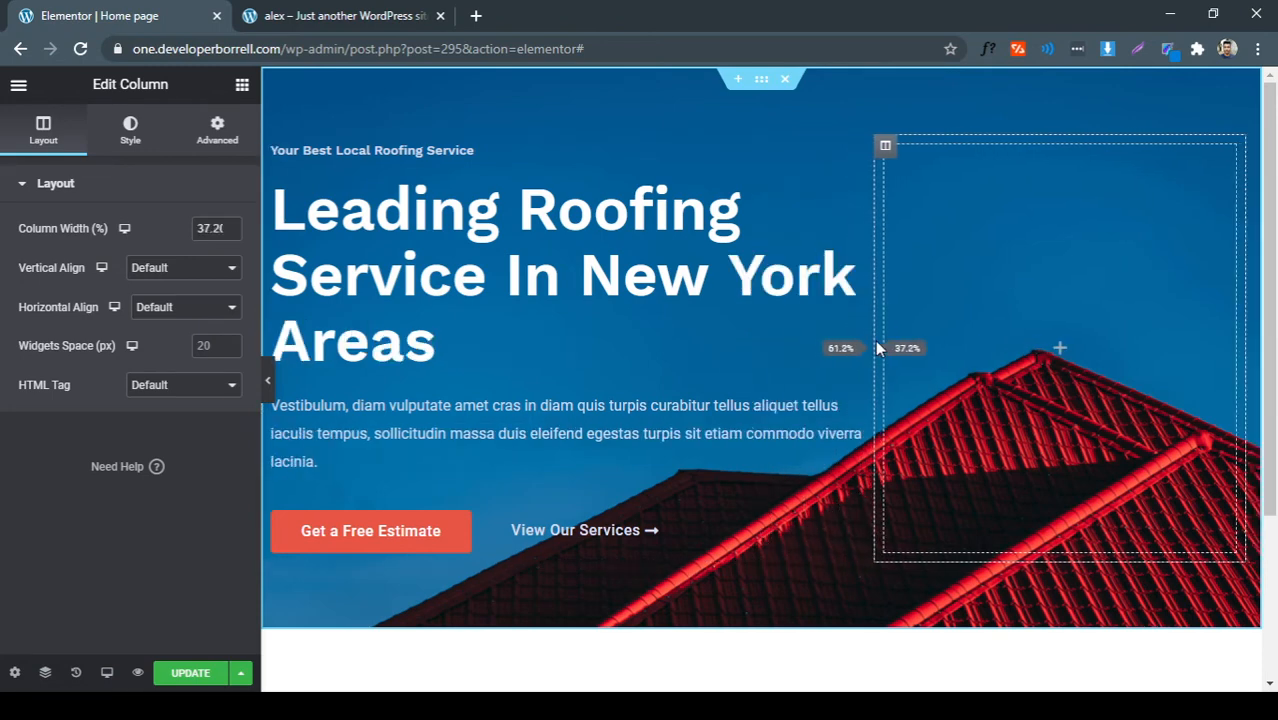
left_click(267, 380)
left_click(372, 12)
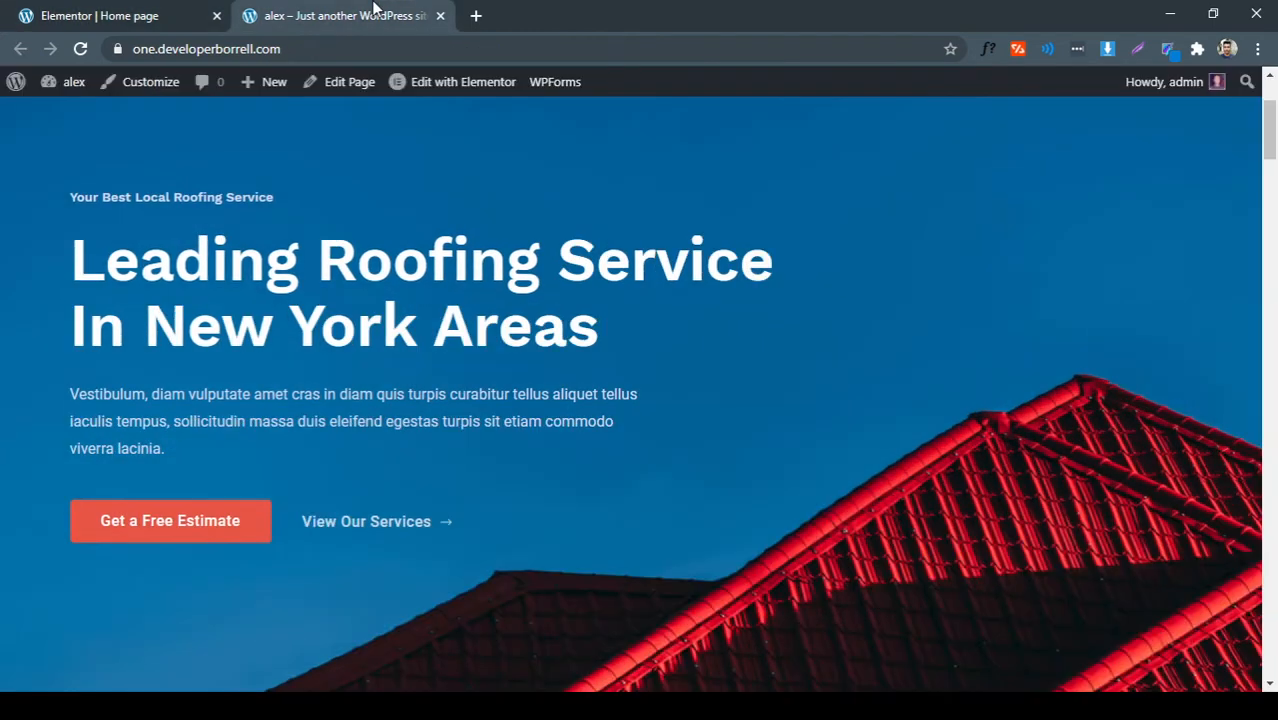
left_click(135, 18)
left_click(6, 380)
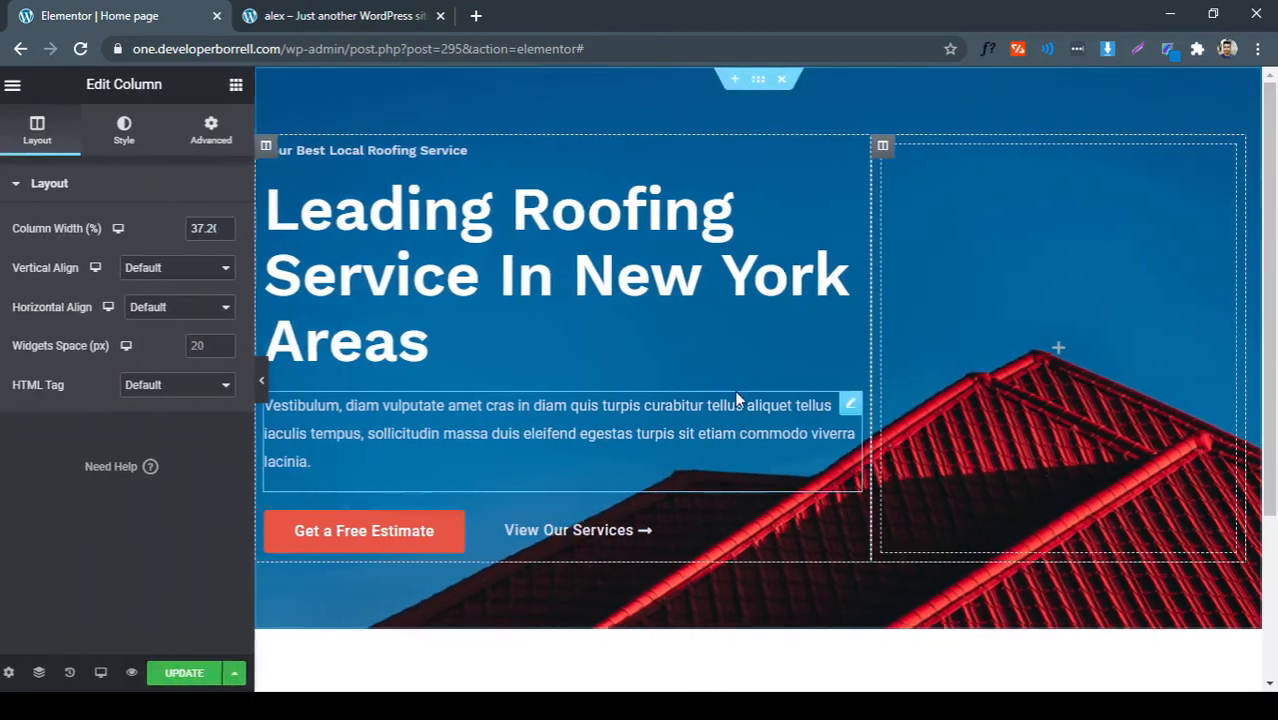
left_click_drag(881, 336, 994, 350)
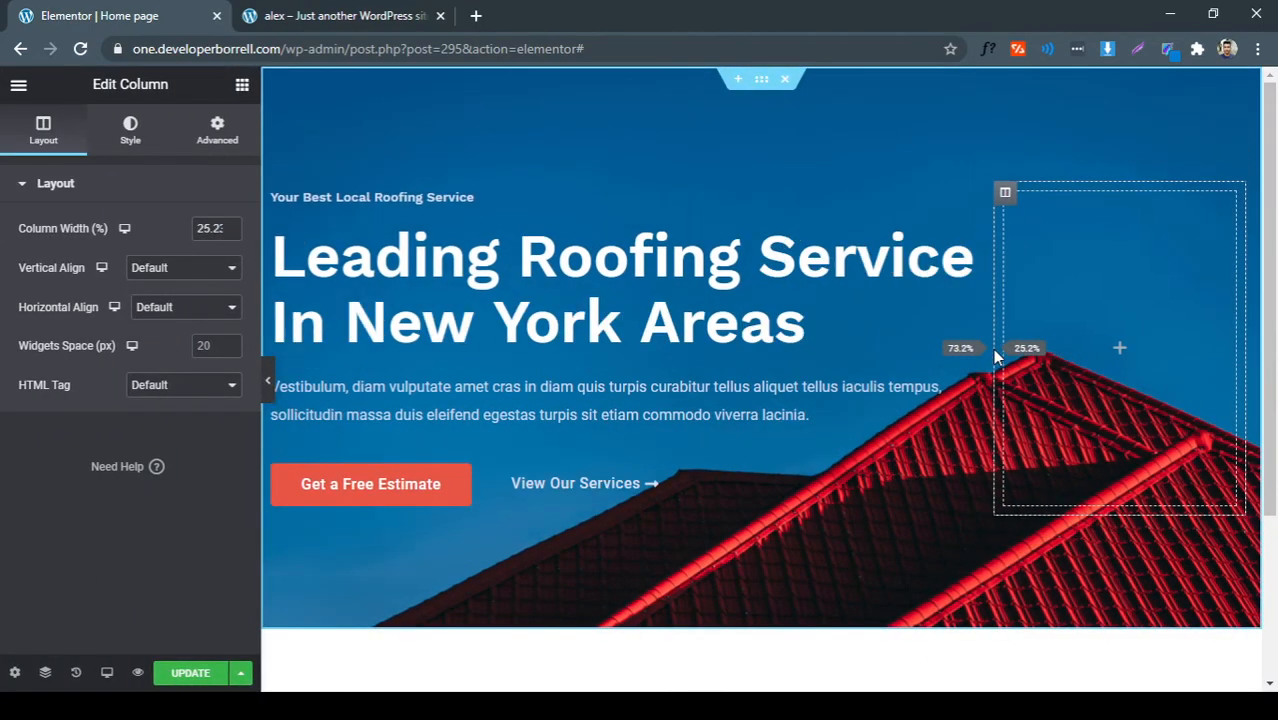
Widen the empty column beside the hero text to about 28.2% width
left_click(267, 380)
left_click(6, 380)
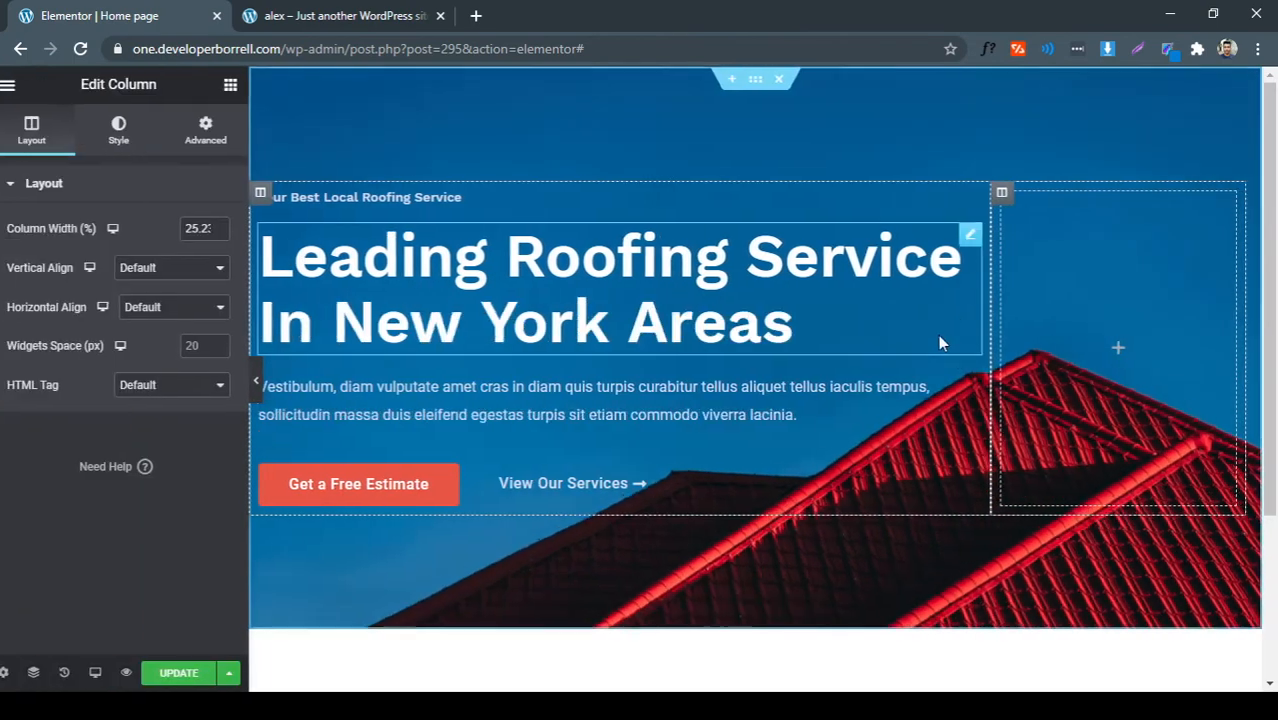
left_click_drag(1002, 340, 962, 332)
Compare the full-width hero preview with the live reference page, checking the heading's line break, paragraph wrapping and button positions
left_click(267, 378)
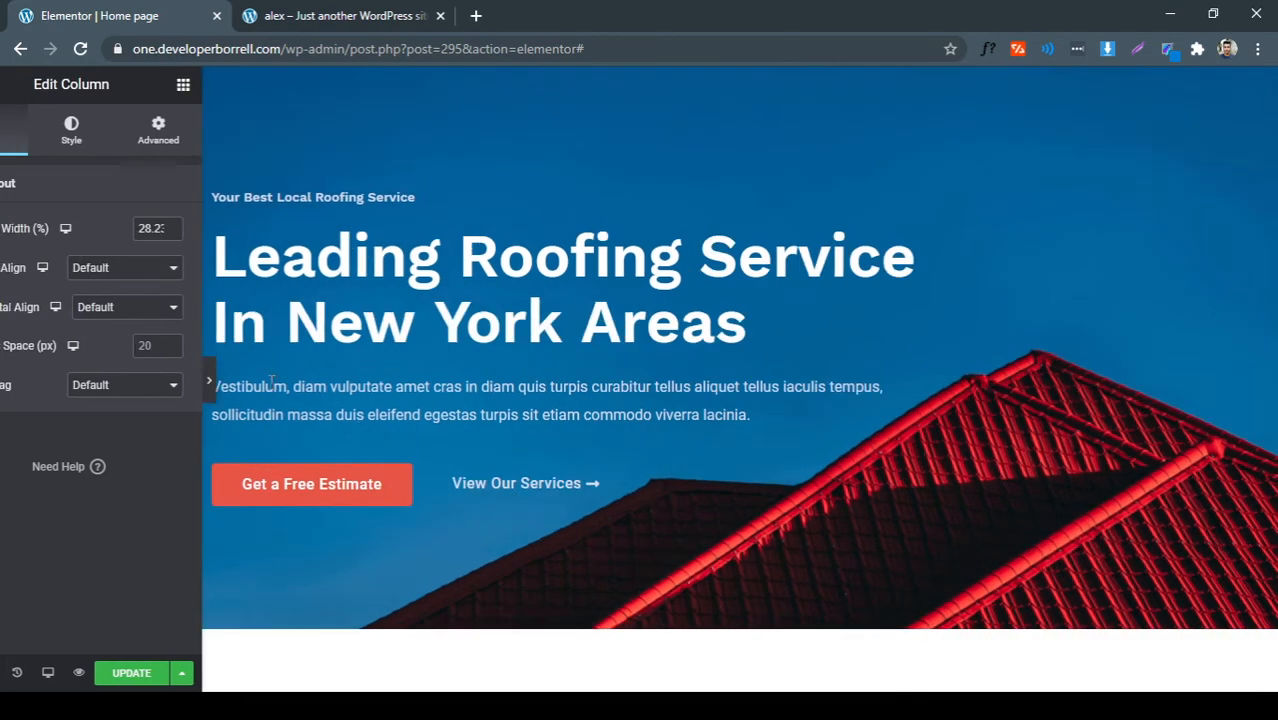
left_click(475, 15)
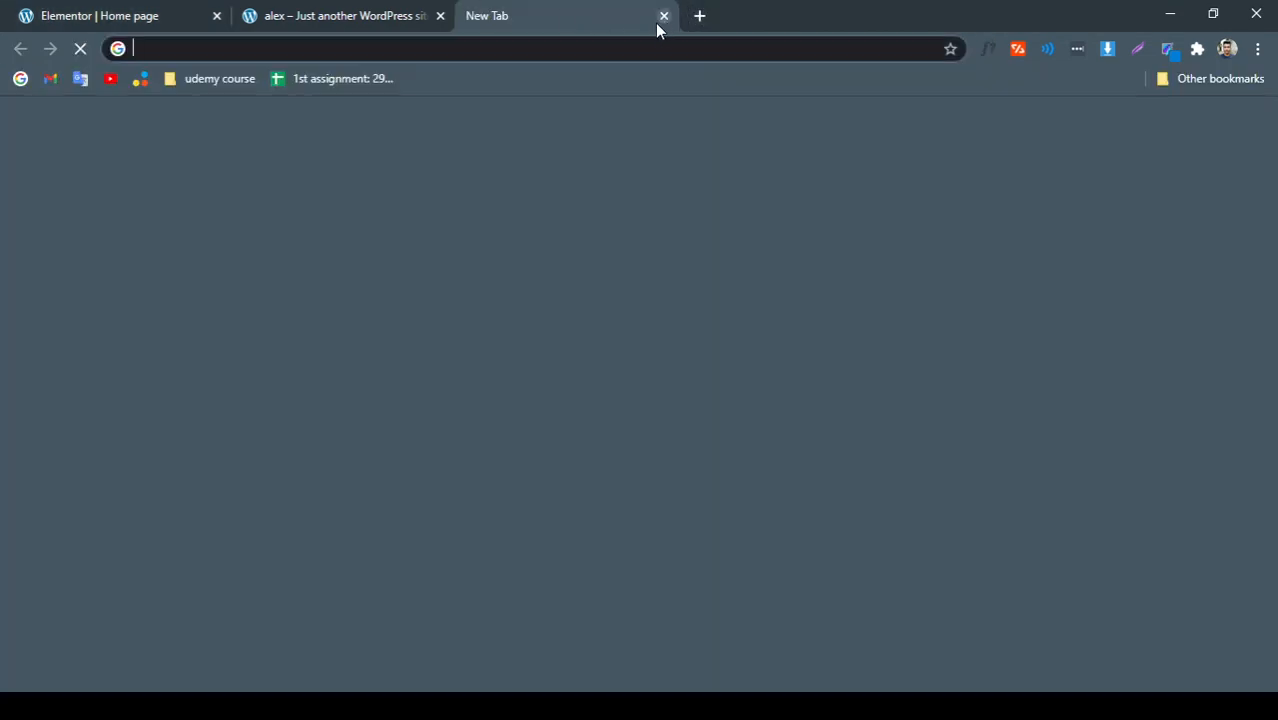
left_click(662, 15)
left_click(373, 20)
left_click(143, 18)
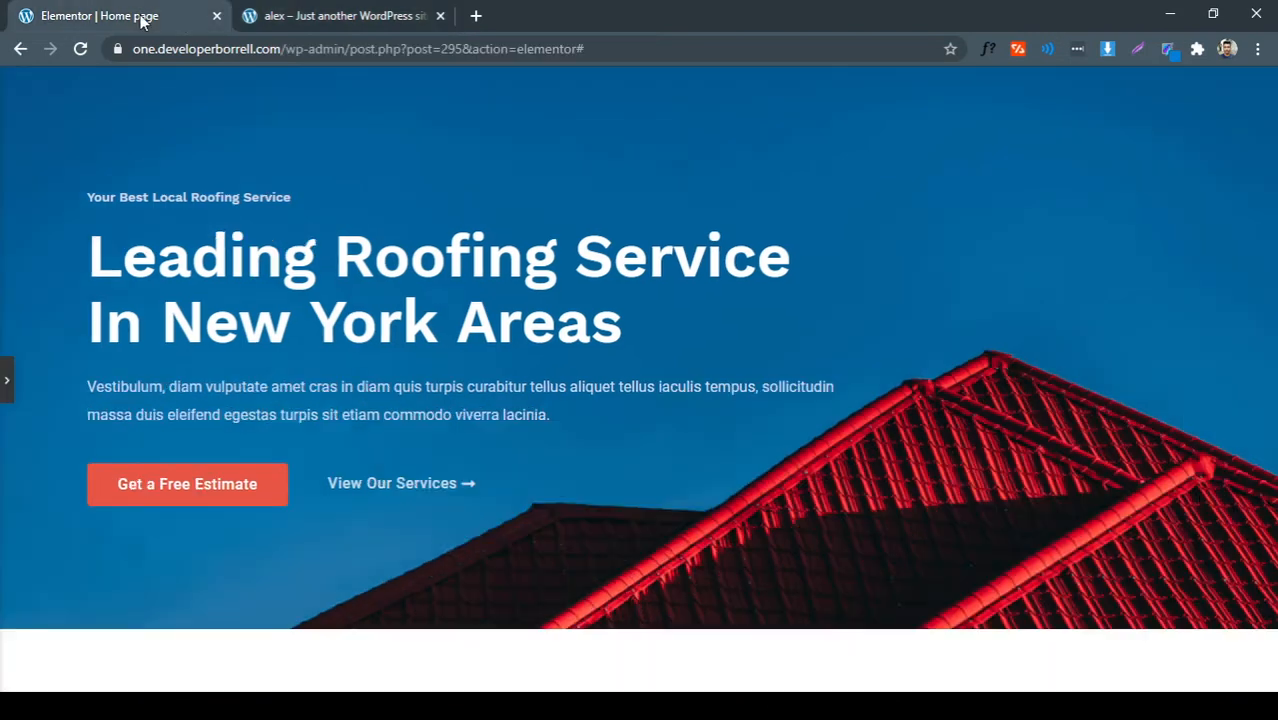
left_click(296, 25)
left_click(178, 18)
left_click(336, 18)
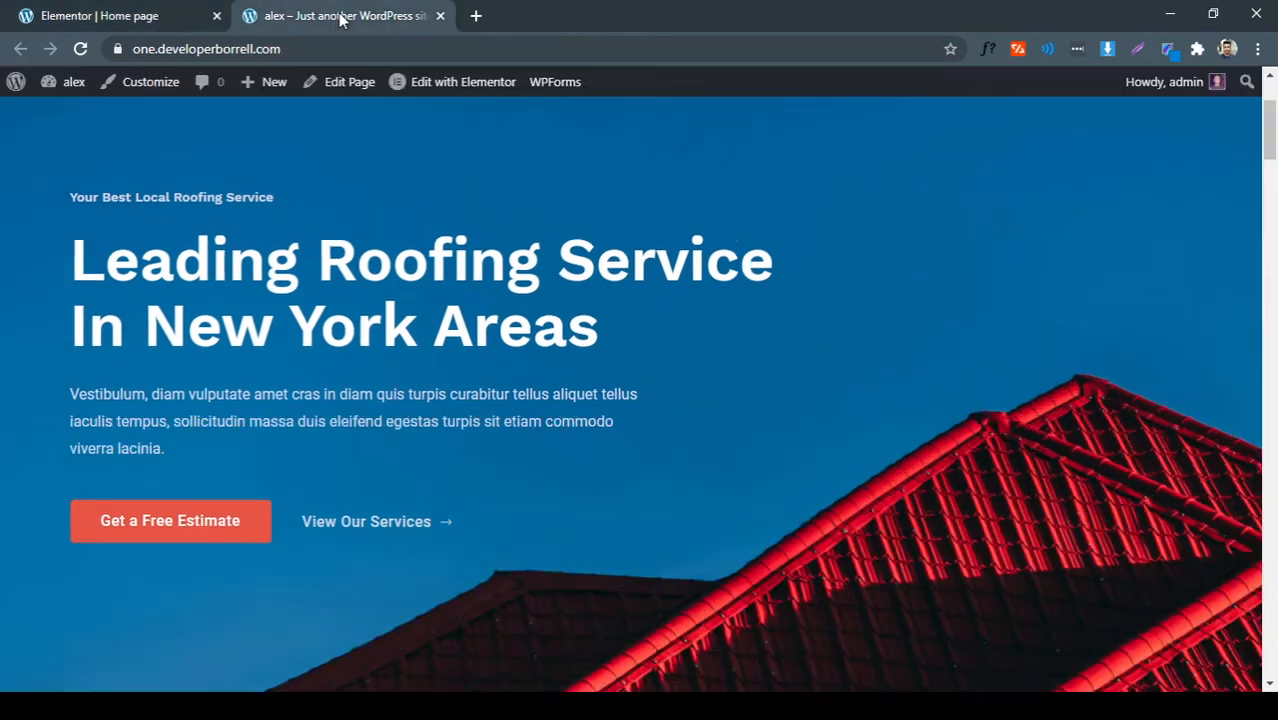
left_click(188, 18)
left_click(292, 20)
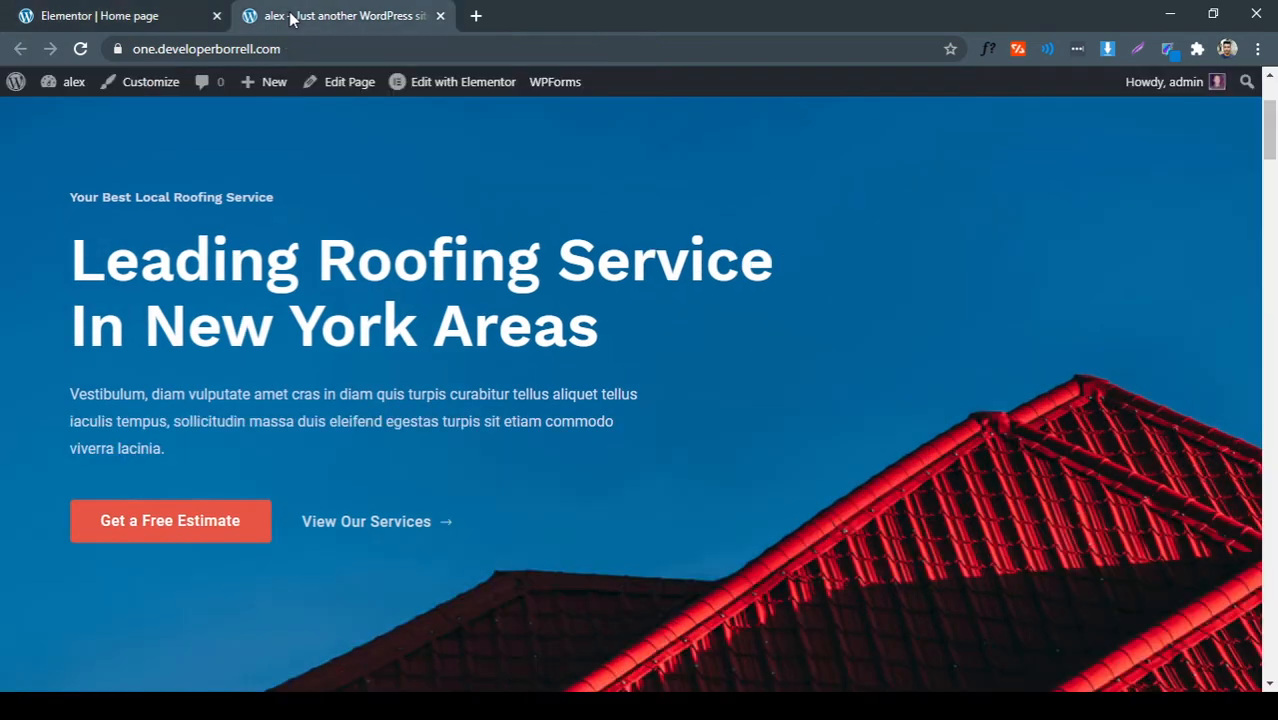
left_click(175, 16)
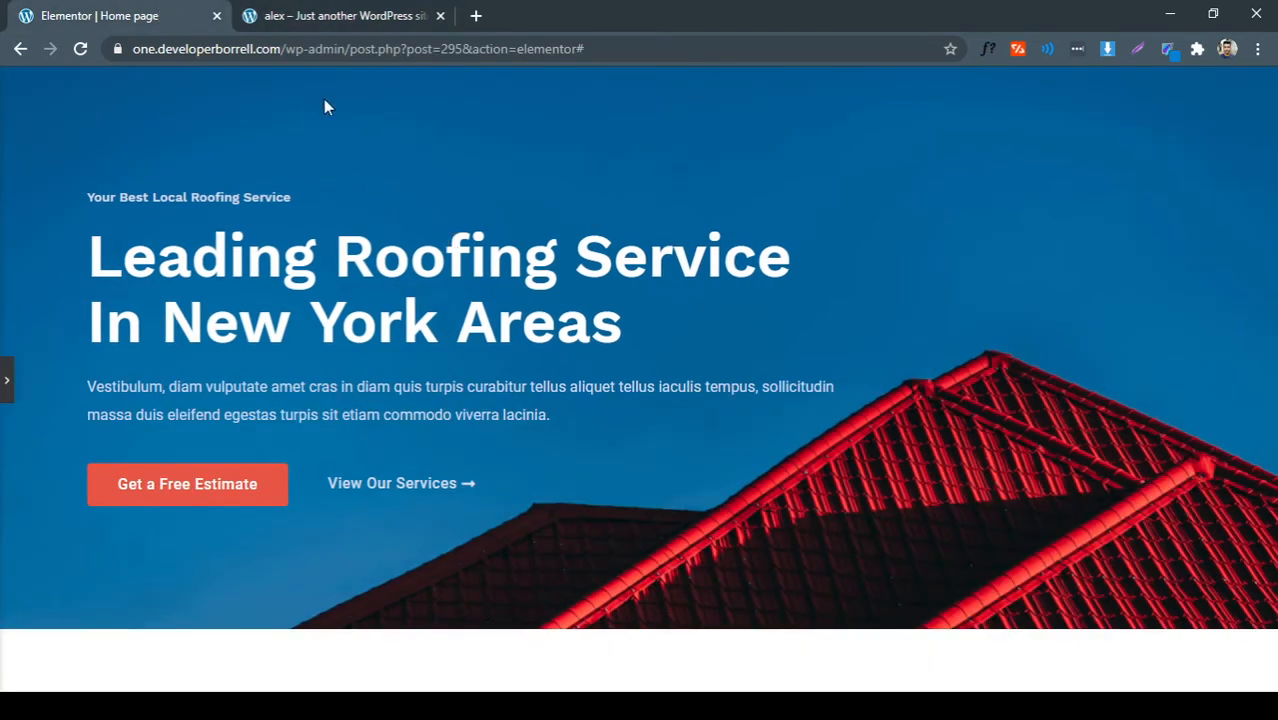
Save the changes made to the home page's hero columns
left_click(5, 390)
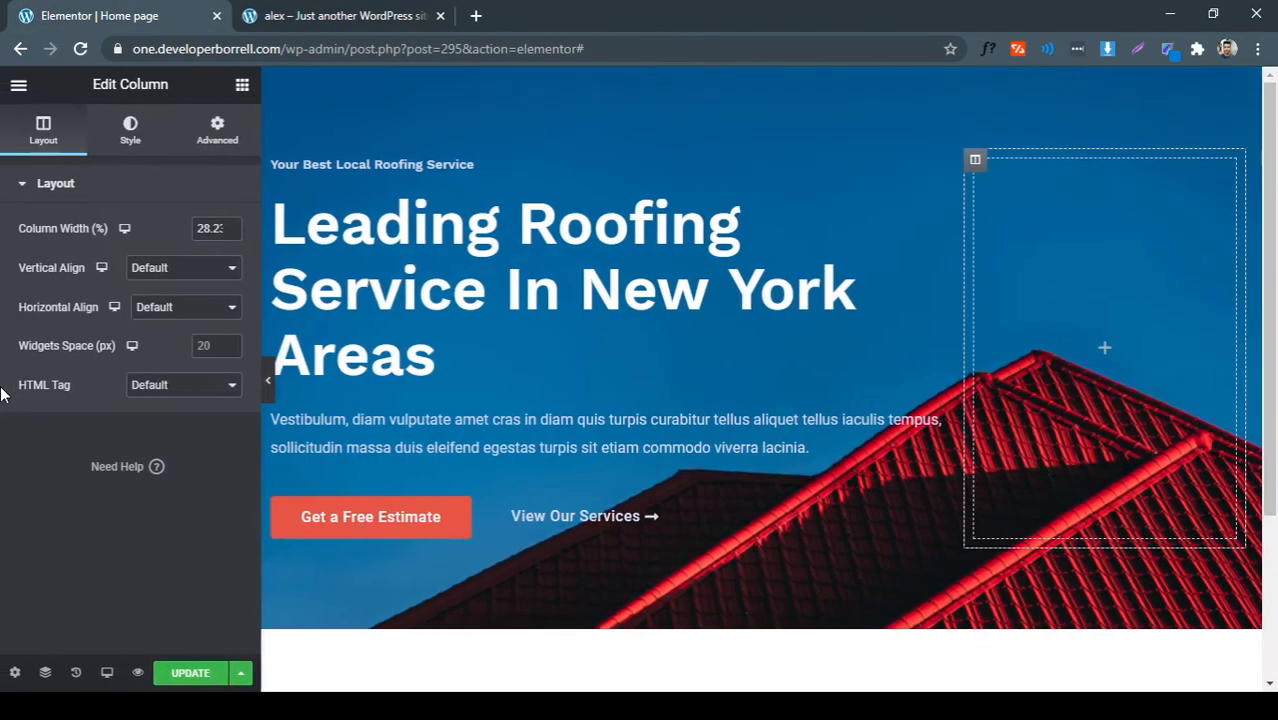
left_click(188, 684)
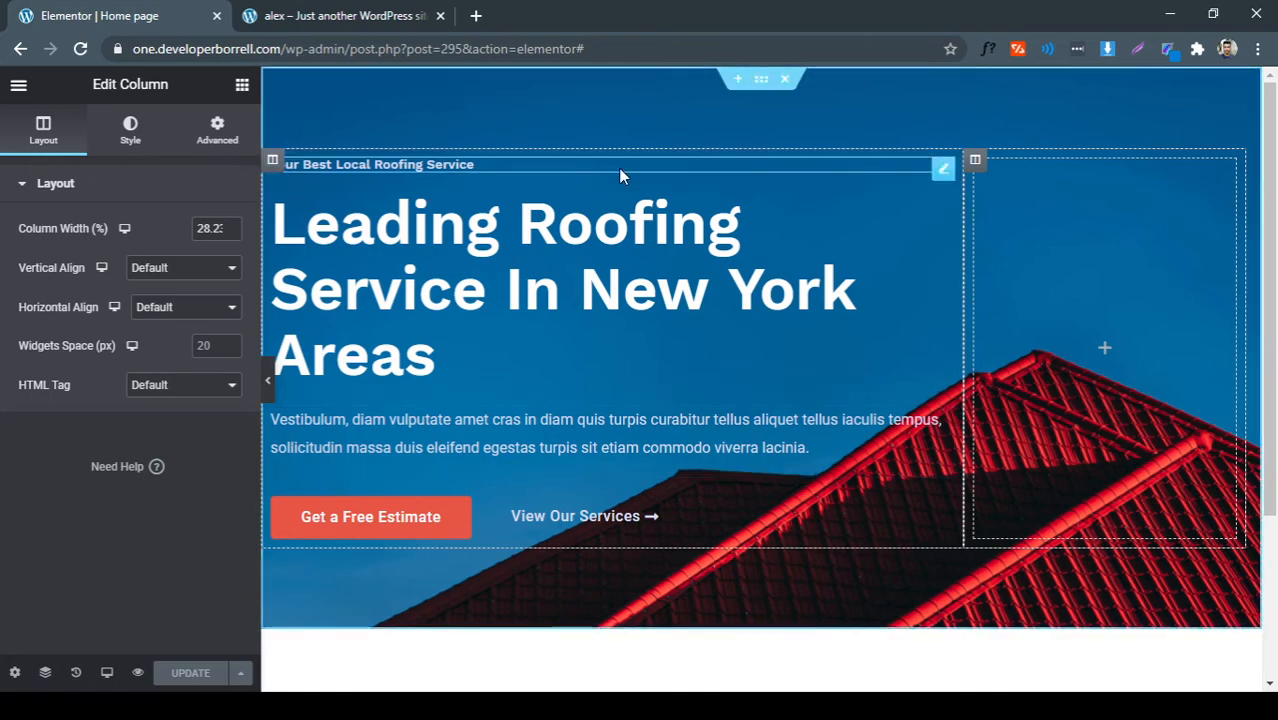
Examine the address line and social icons below the hero buttons on the reference page
left_click(351, 18)
scroll(787, 280, "down", 5)
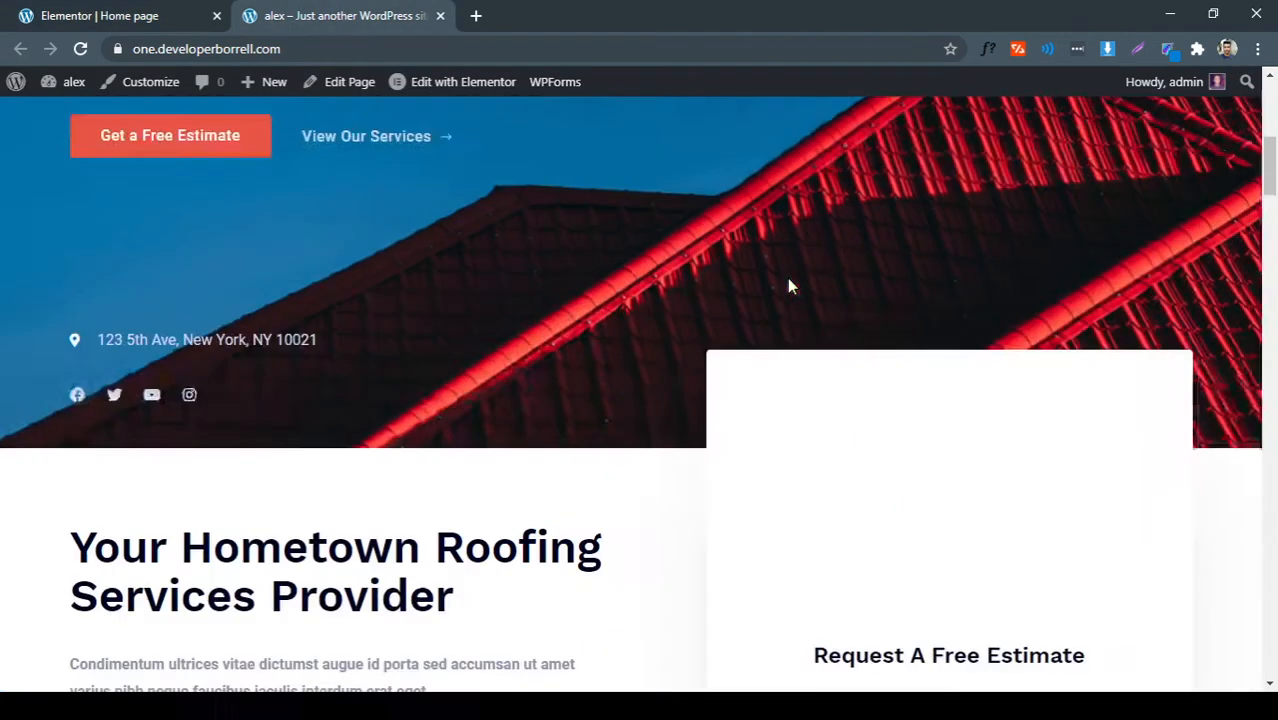
scroll(514, 320, "up", 2)
scroll(93, 467, "up", 1)
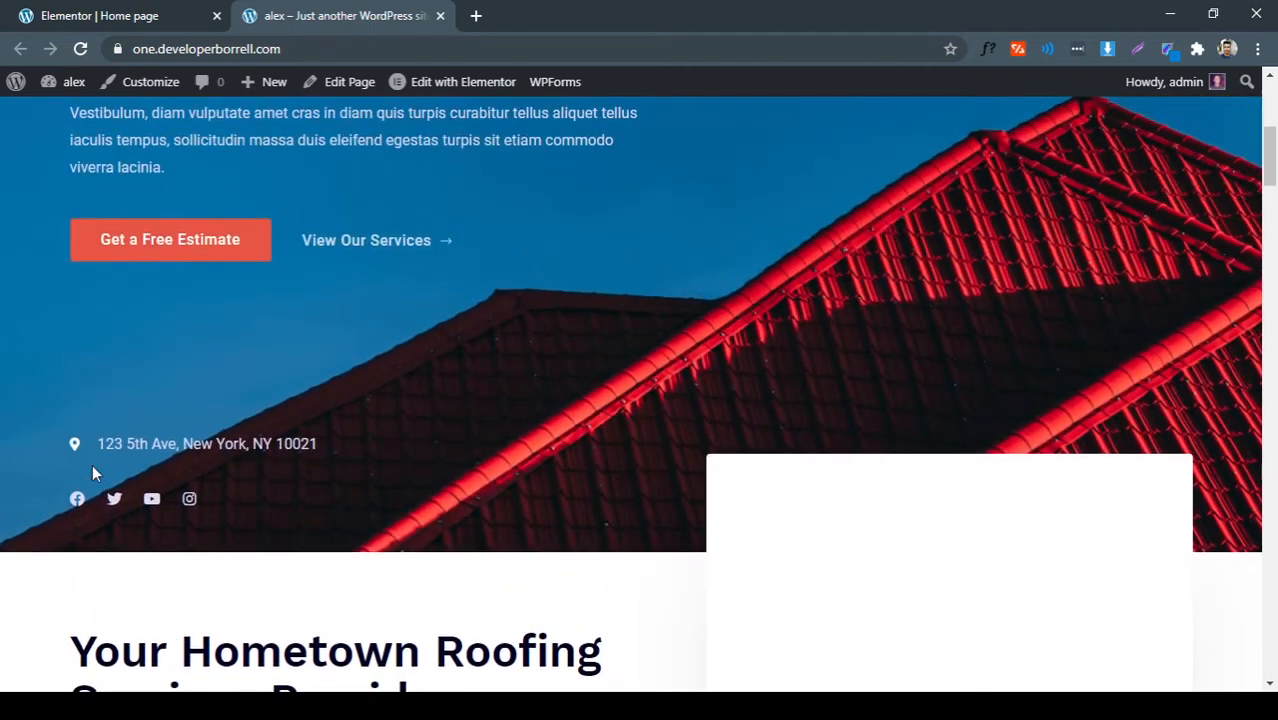
left_click_drag(50, 445, 322, 445)
left_click(366, 438)
left_click_drag(92, 430, 235, 513)
left_click(403, 436)
left_click(641, 704)
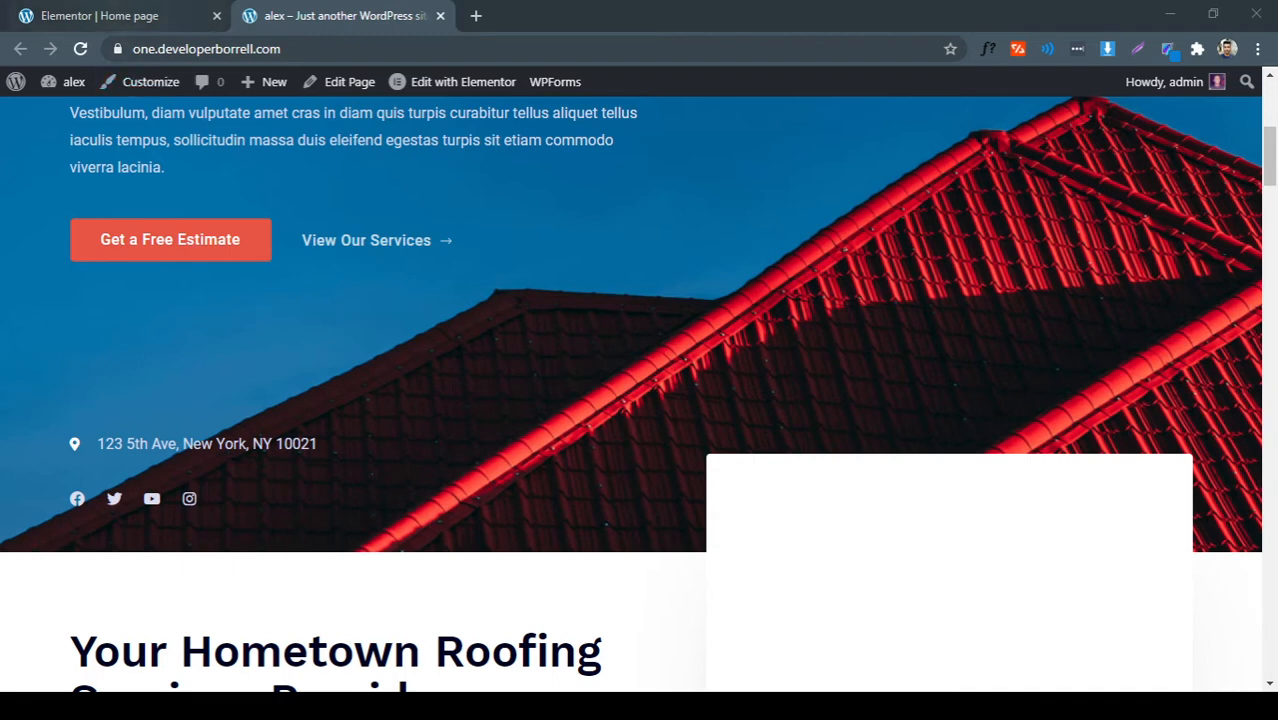
left_click_drag(96, 443, 247, 478)
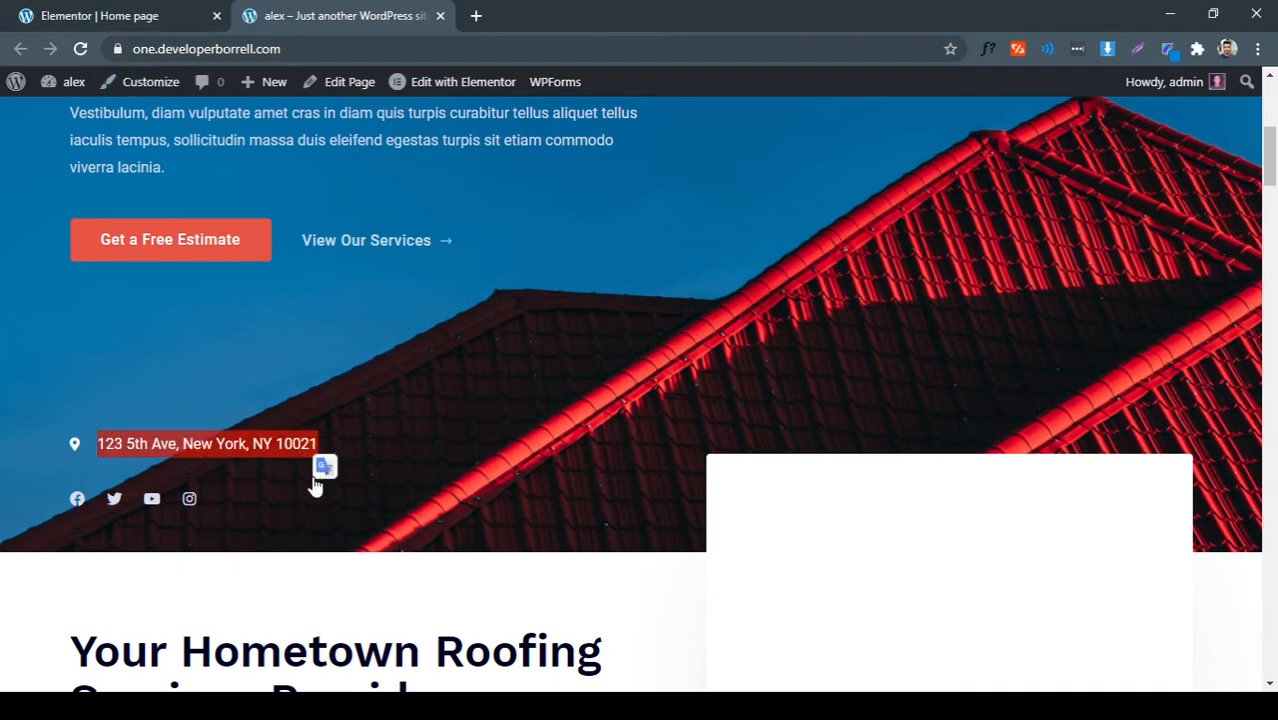
left_click(208, 510)
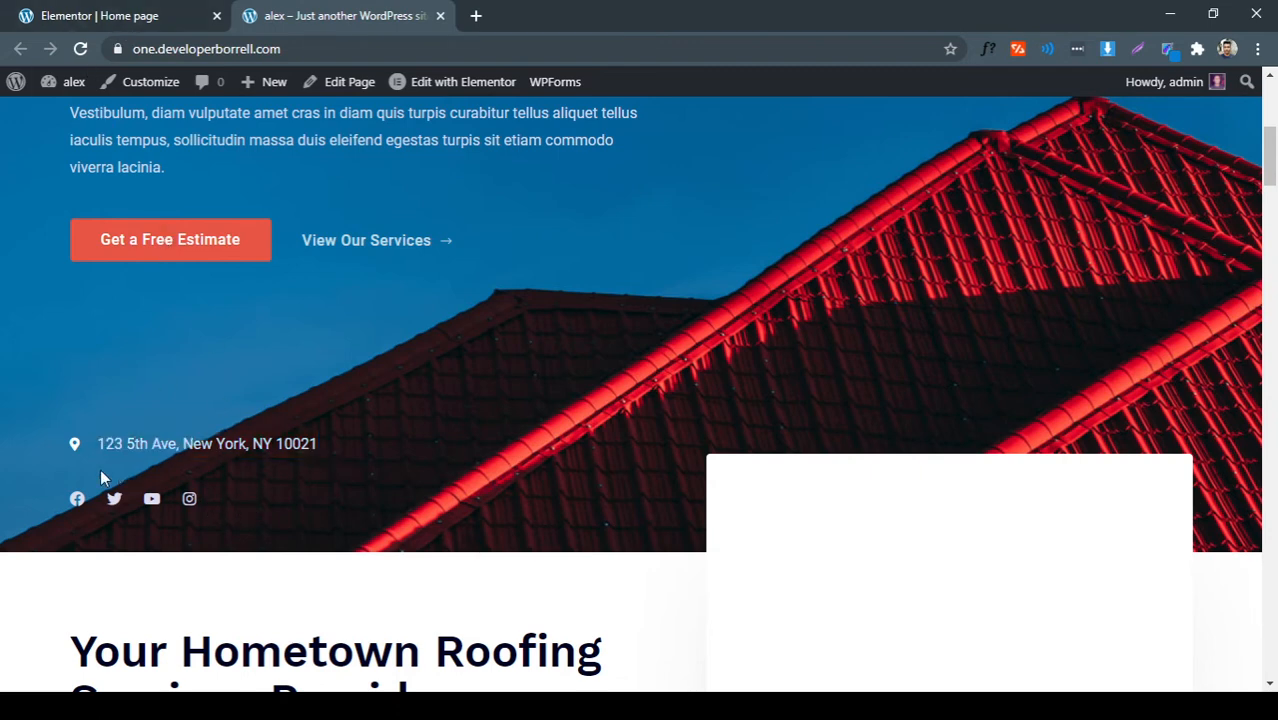
scroll(220, 362, "down", 1)
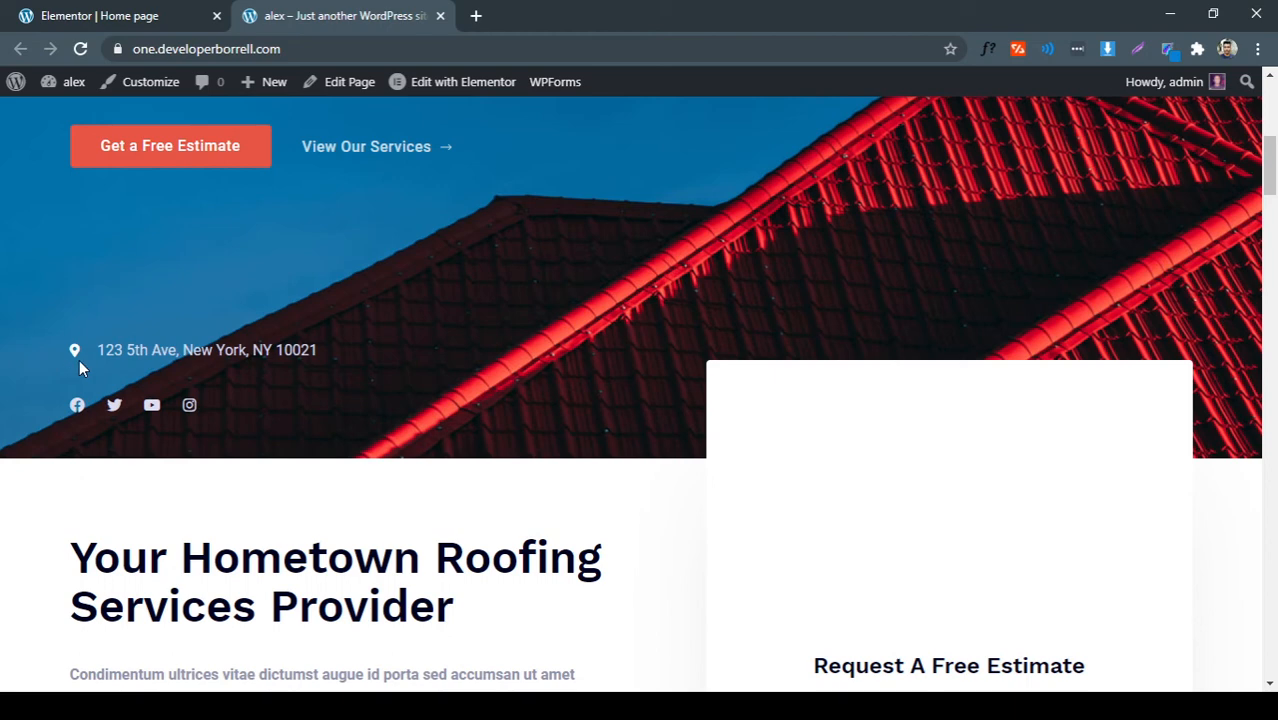
Try to add an Icon List widget by the hero buttons for the address line, using the reference page as a guide
left_click(117, 13)
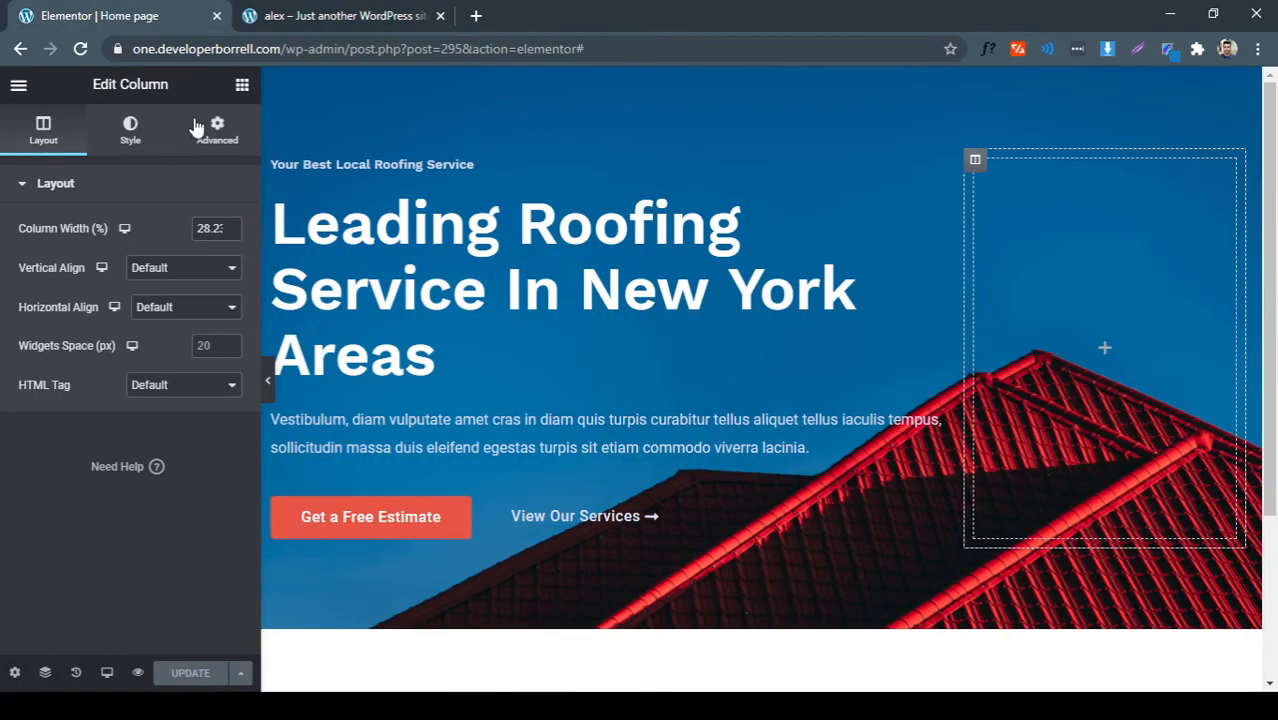
left_click(246, 87)
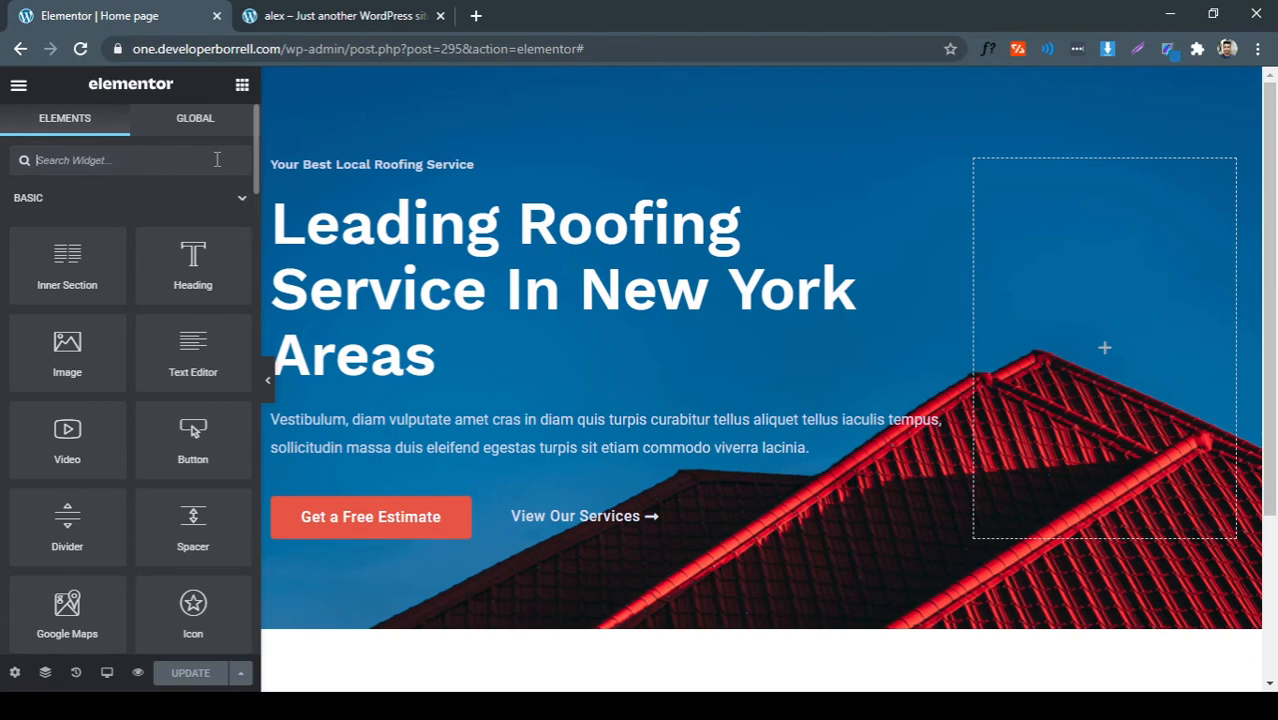
type("icon")
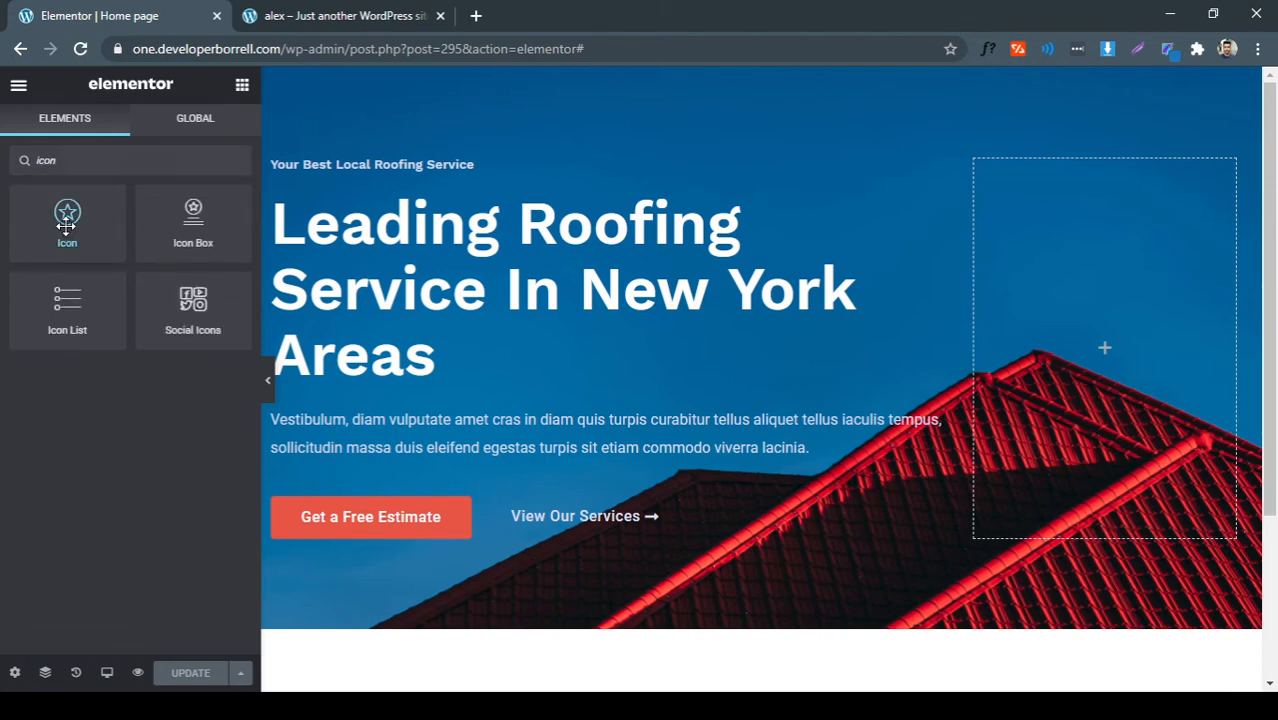
left_click(300, 16)
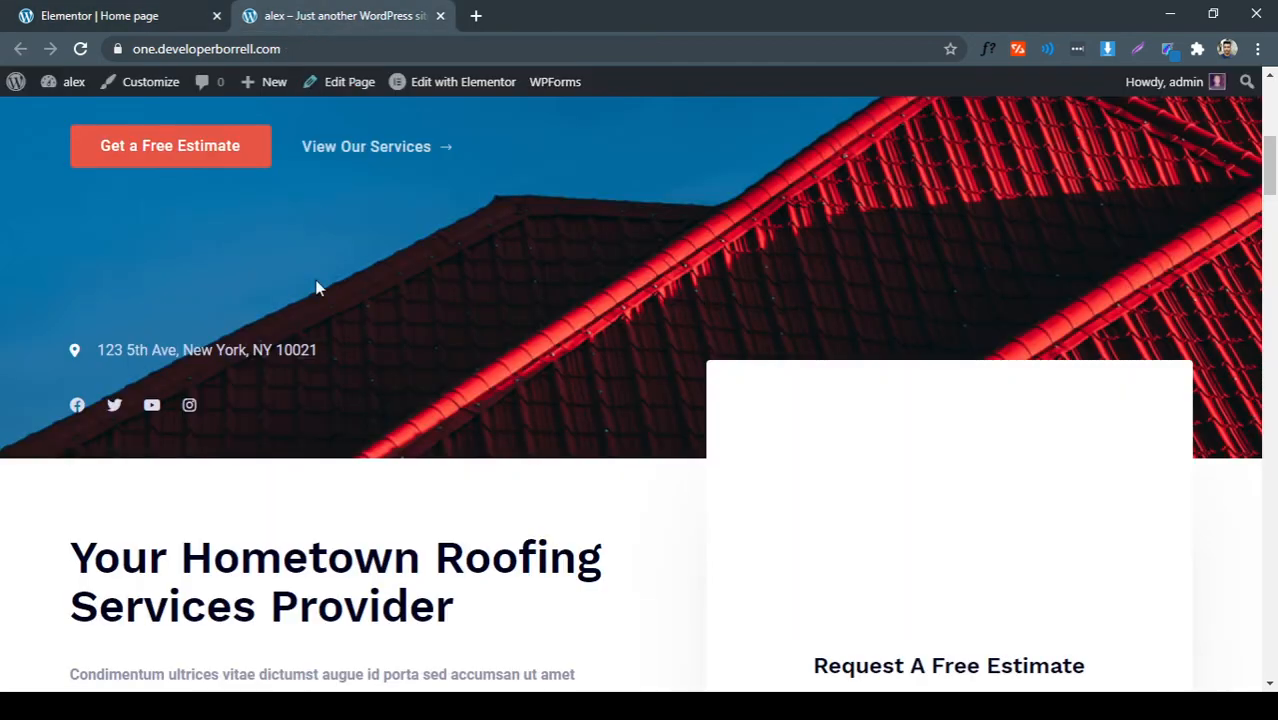
left_click_drag(85, 351, 338, 350)
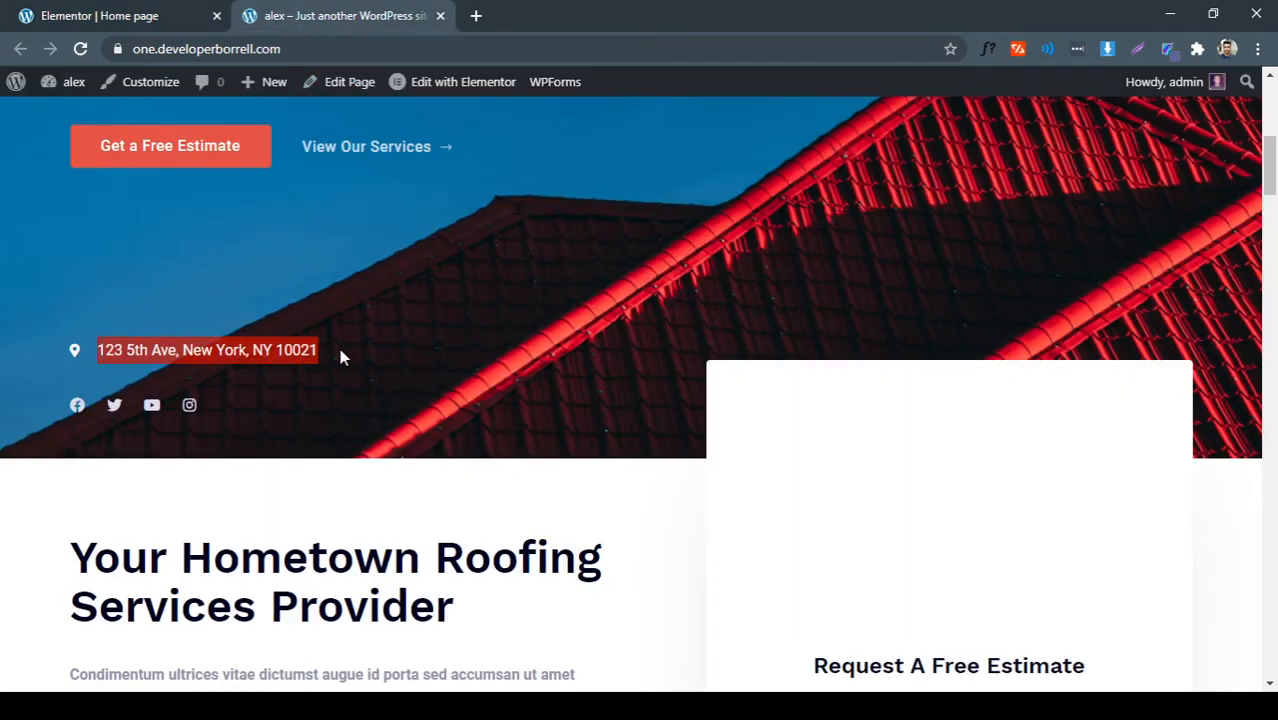
left_click(338, 345)
left_click(152, 18)
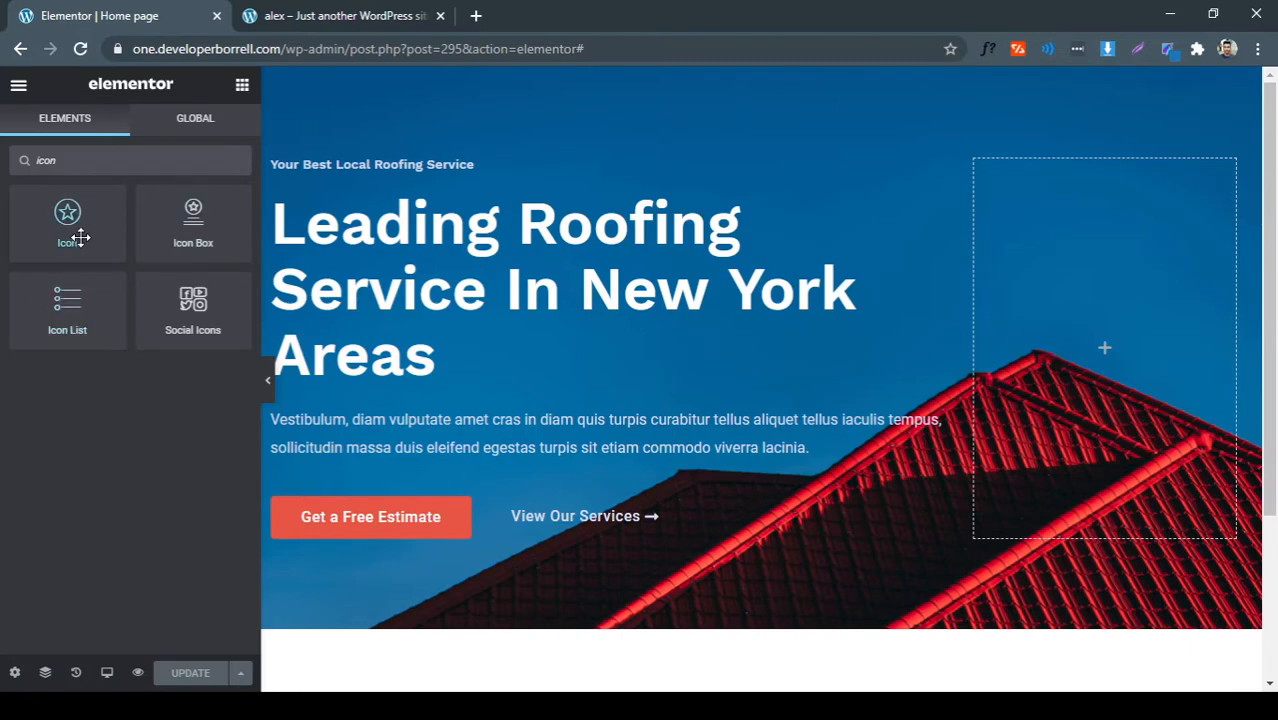
scroll(400, 280, "down", 1)
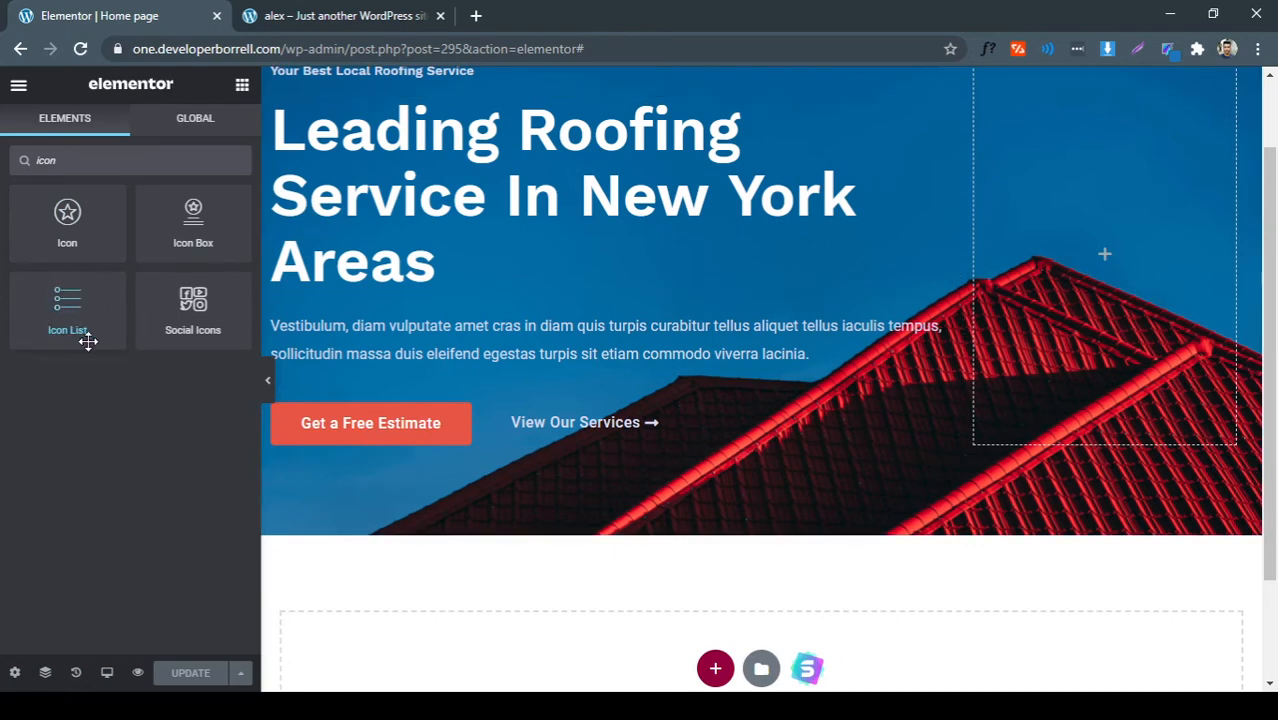
left_click_drag(53, 305, 341, 438)
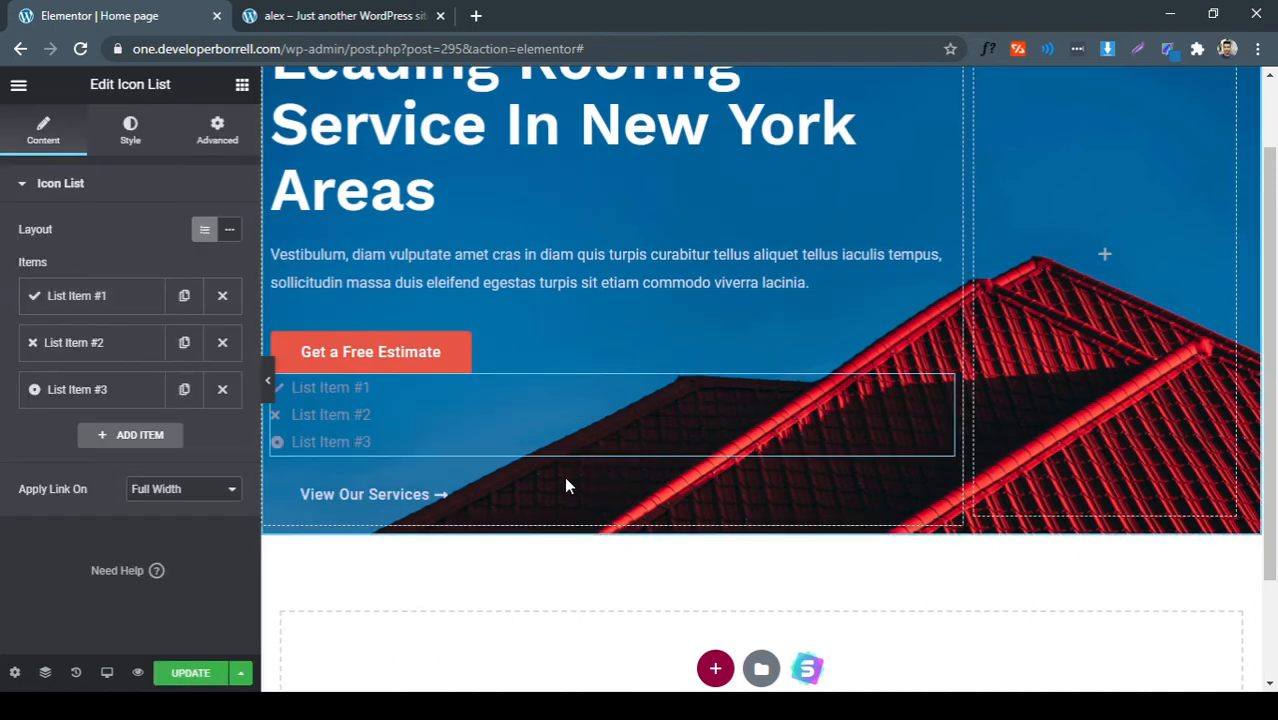
key("ctrl+z")
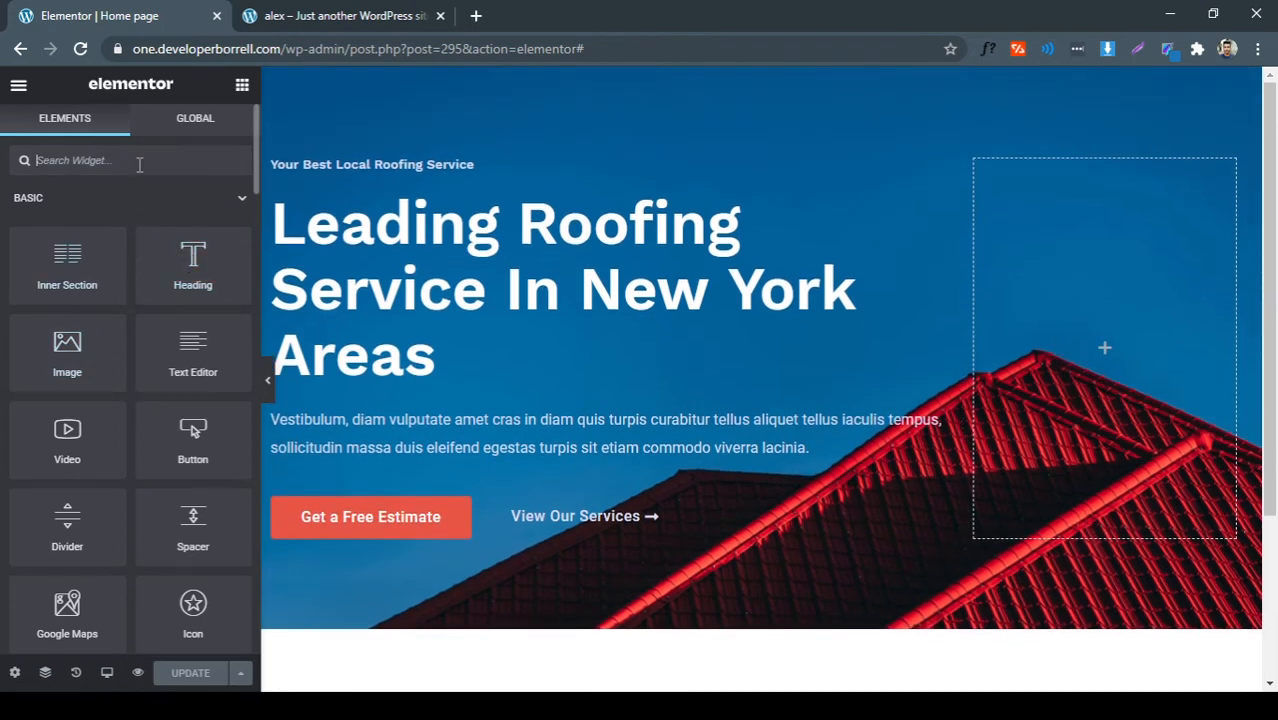
Add a Spacer widget below the hero buttons, checking the reference page's gap between the buttons and the address line
type("spa")
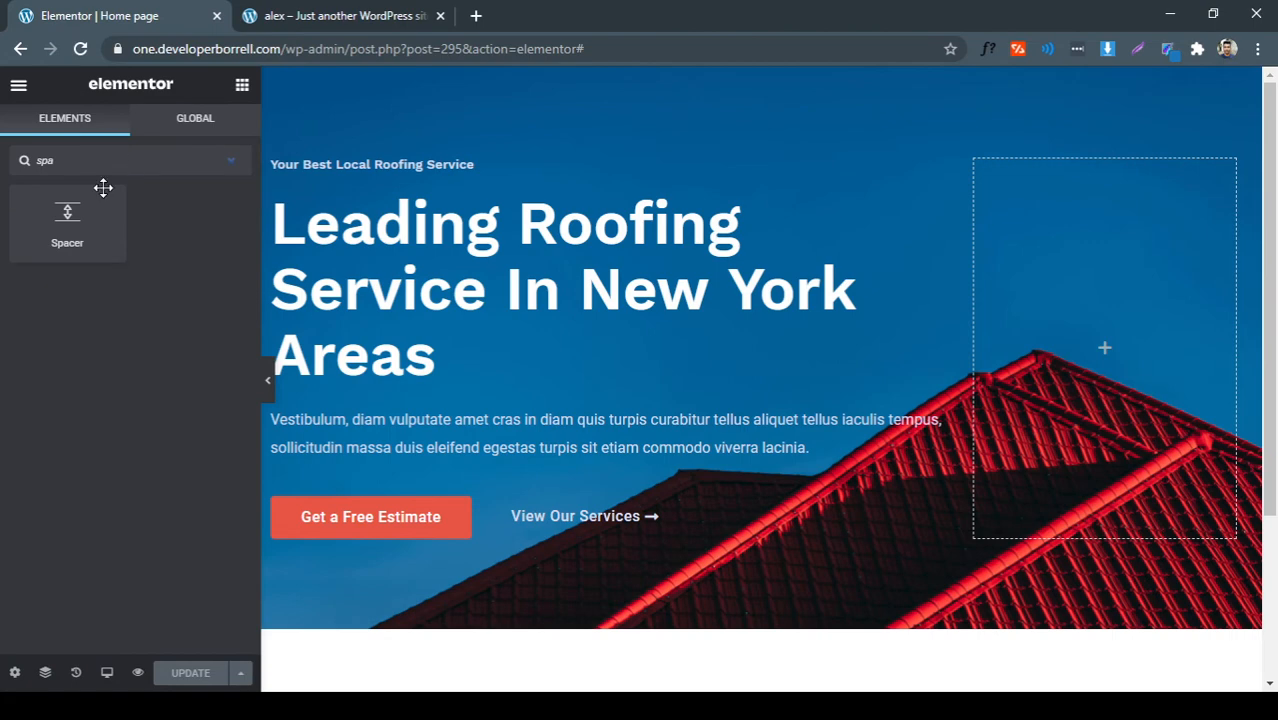
left_click_drag(103, 187, 571, 536)
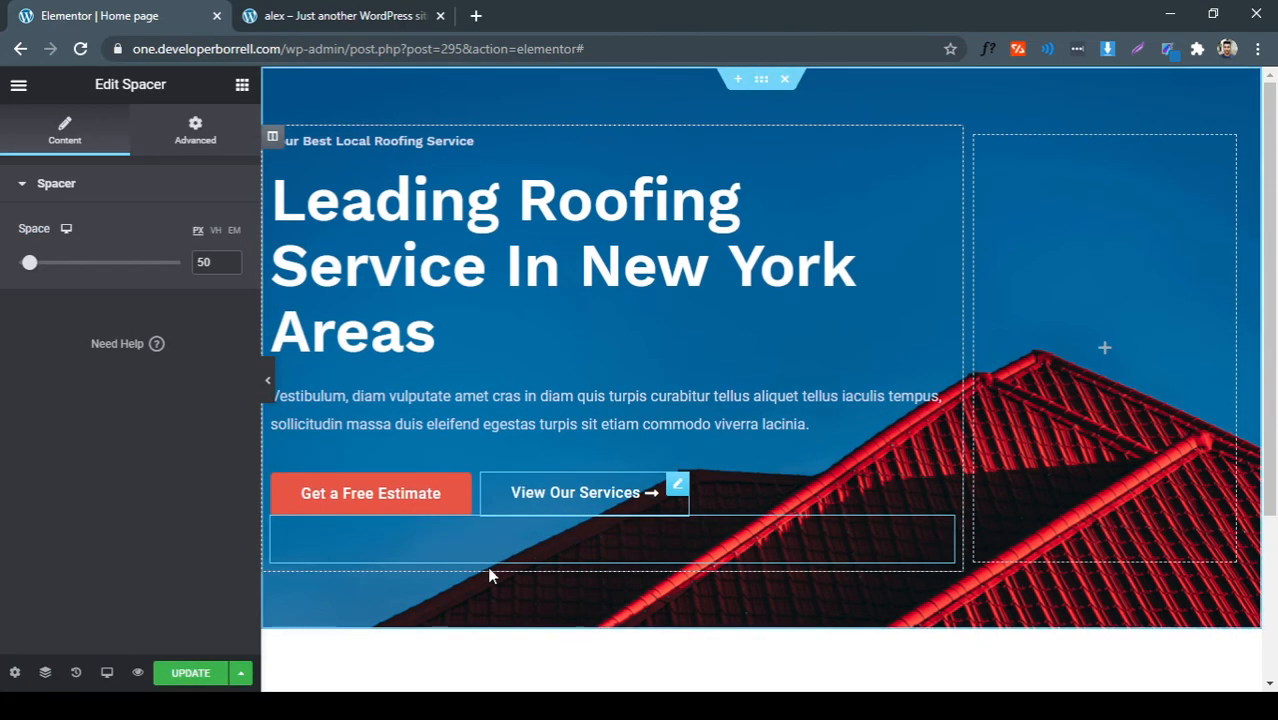
left_click(350, 16)
scroll(322, 310, "up", 1)
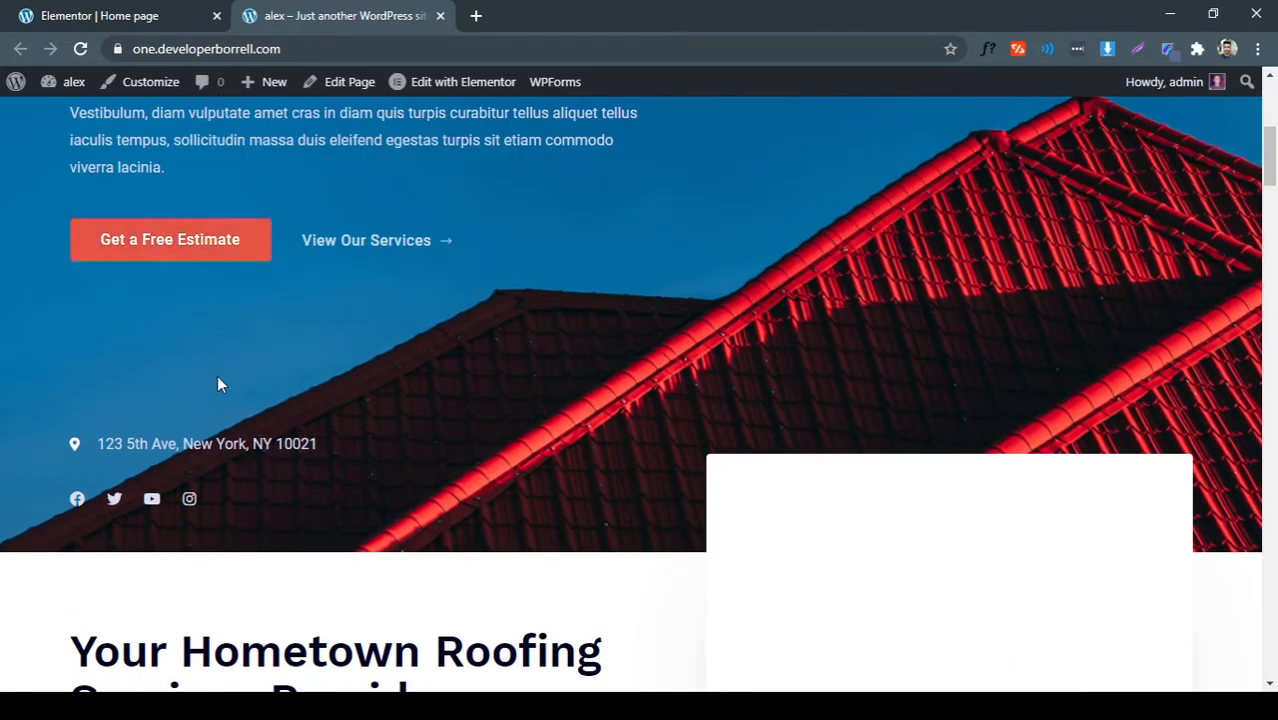
left_click(171, 18)
scroll(517, 371, "down", 2)
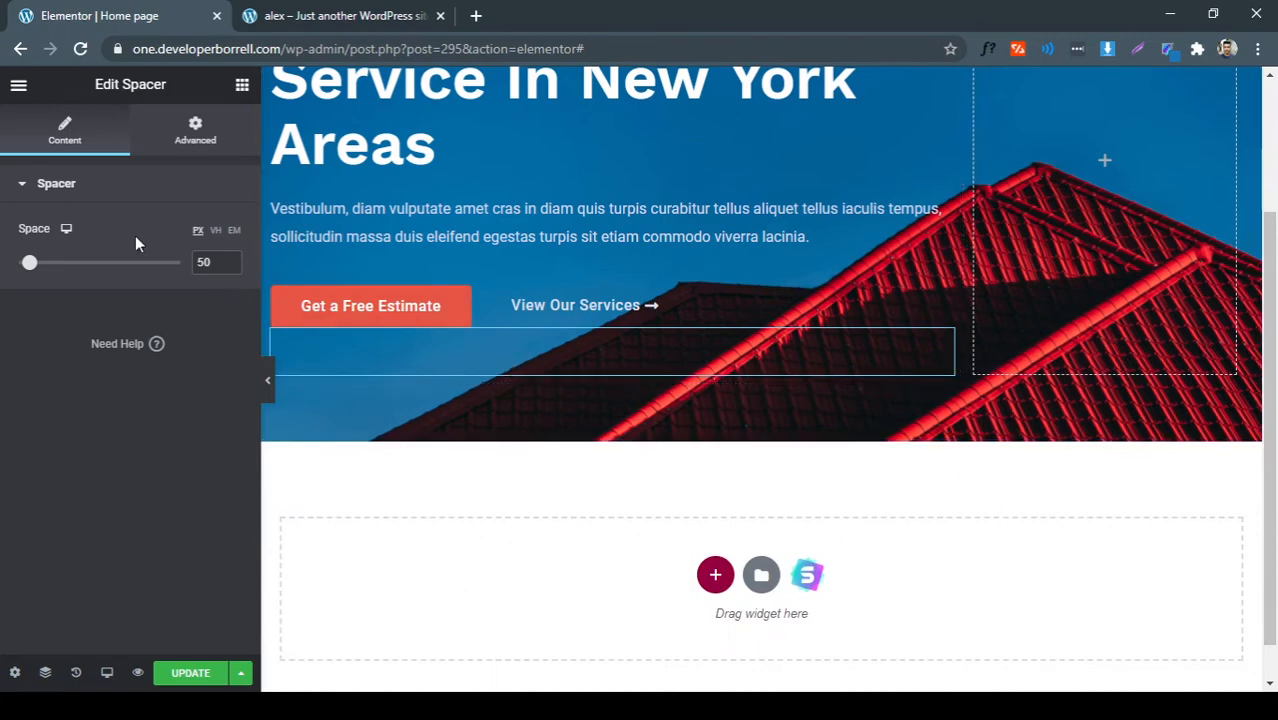
Set the spacer's height to 150 px
left_click_drag(30, 263, 57, 265)
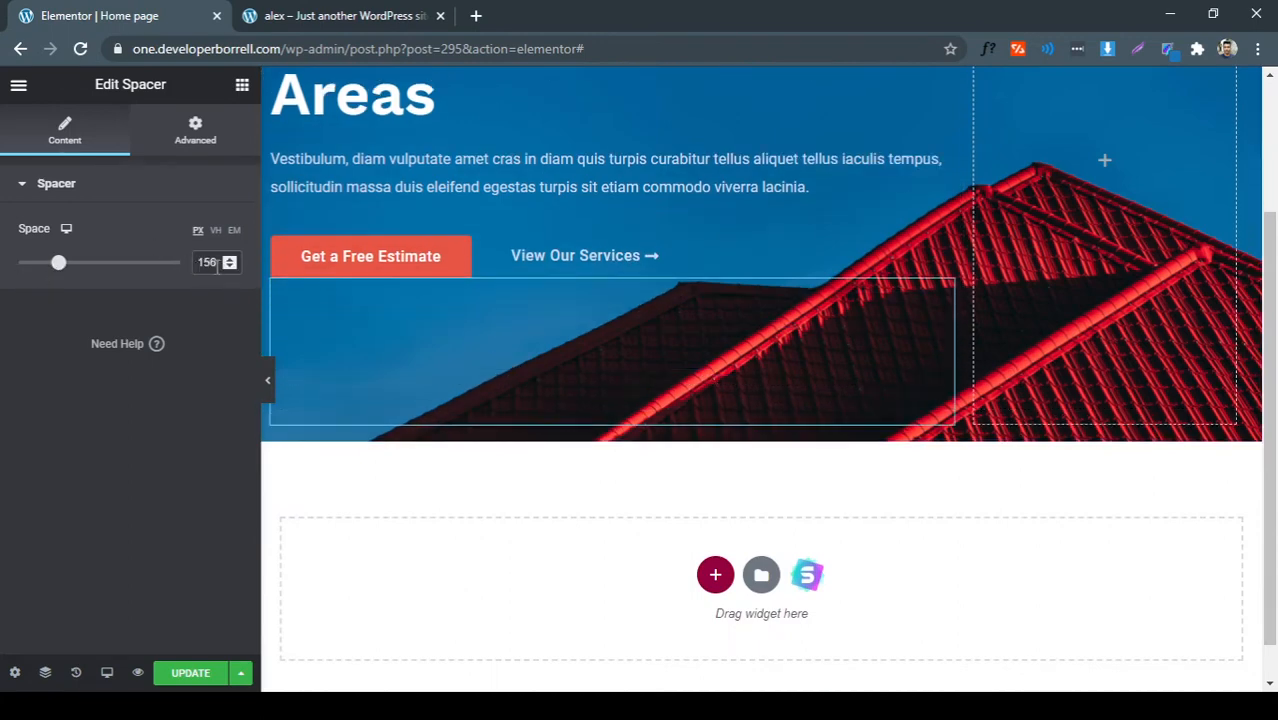
left_click_drag(222, 262, 143, 271)
type("150")
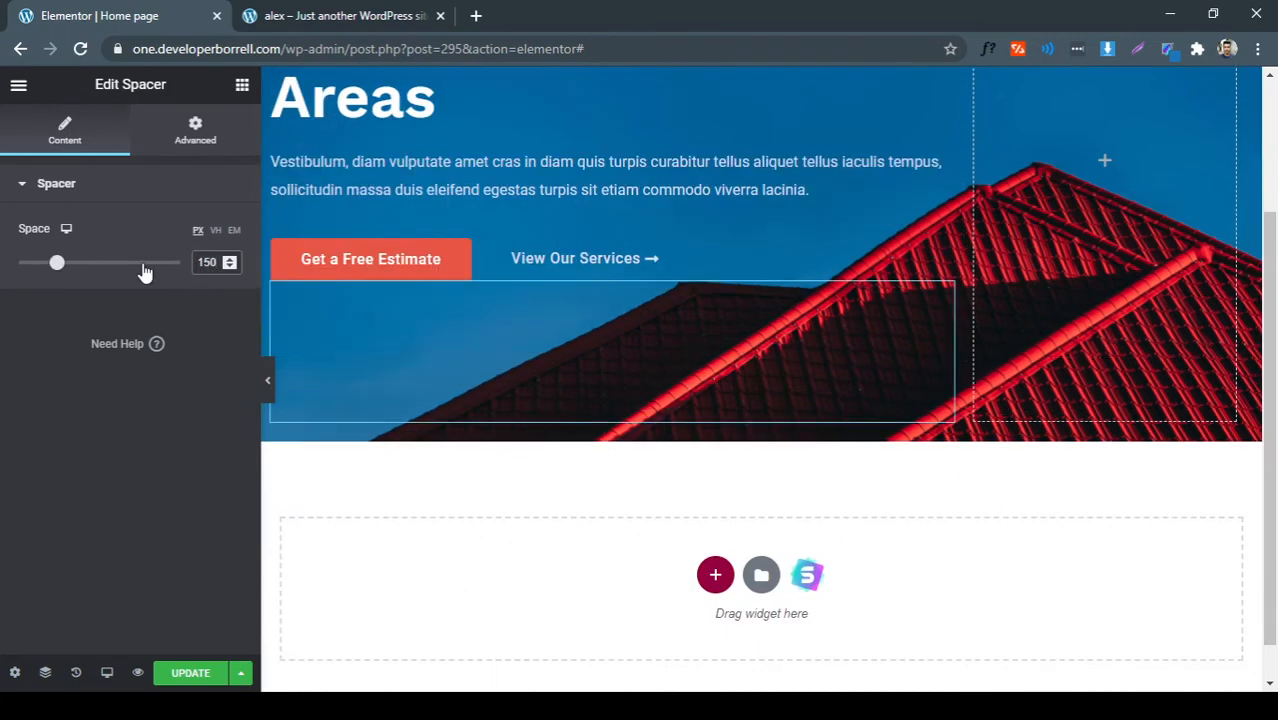
Set the spacer's height below the hero buttons to 100 px
scroll(673, 378, "up", 3)
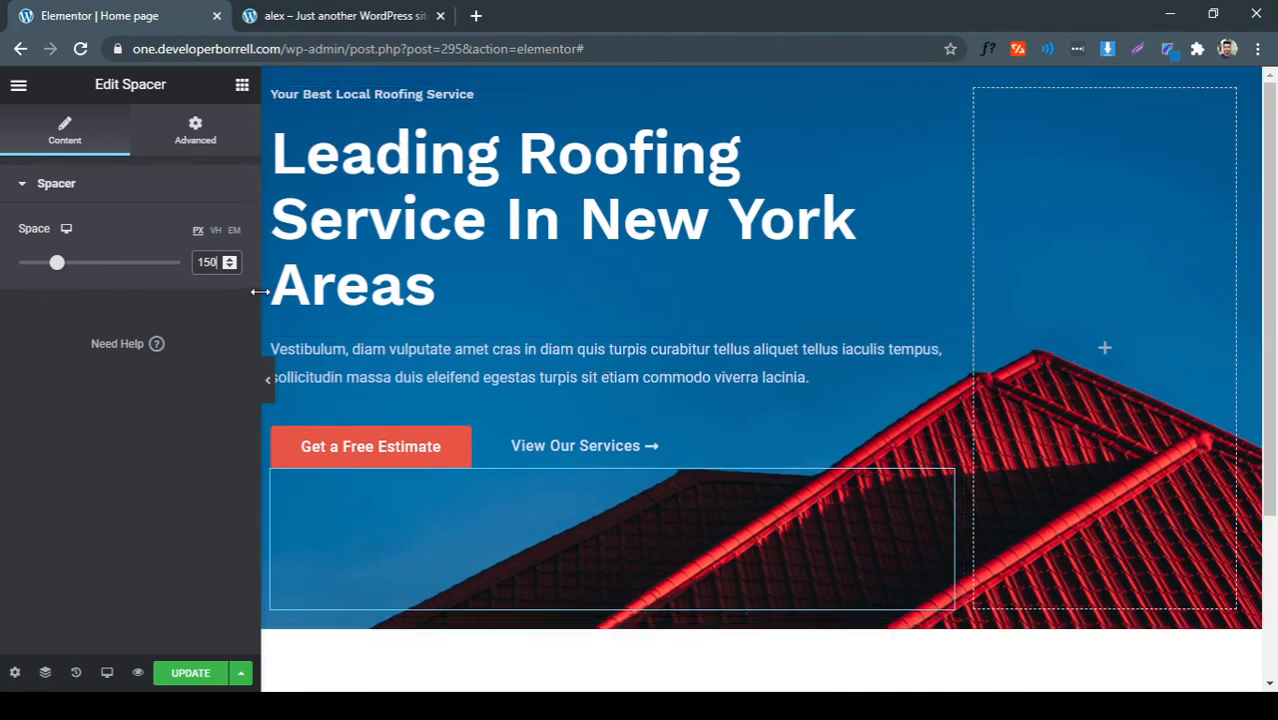
key("BackSpace")
key("BackSpace")
key("BackSpace")
type("100")
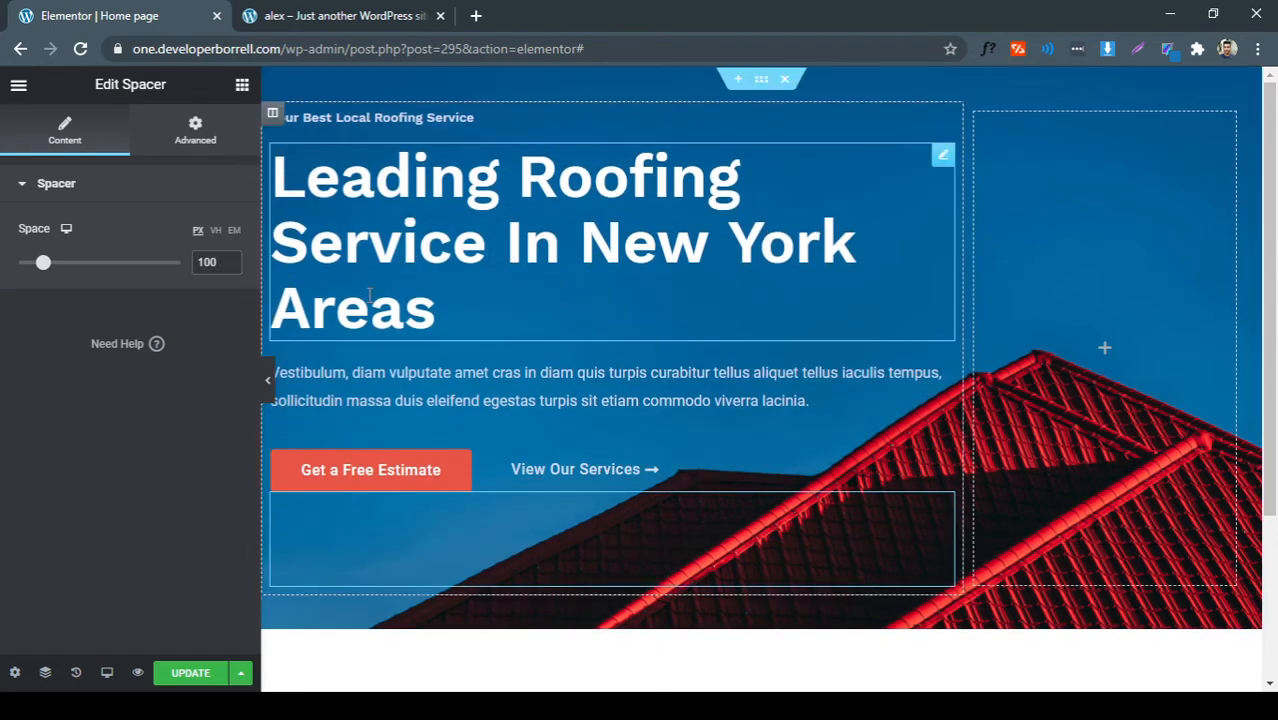
Add an Icon List widget below the spacer under the hero buttons and remove its second and third items
left_click(241, 88)
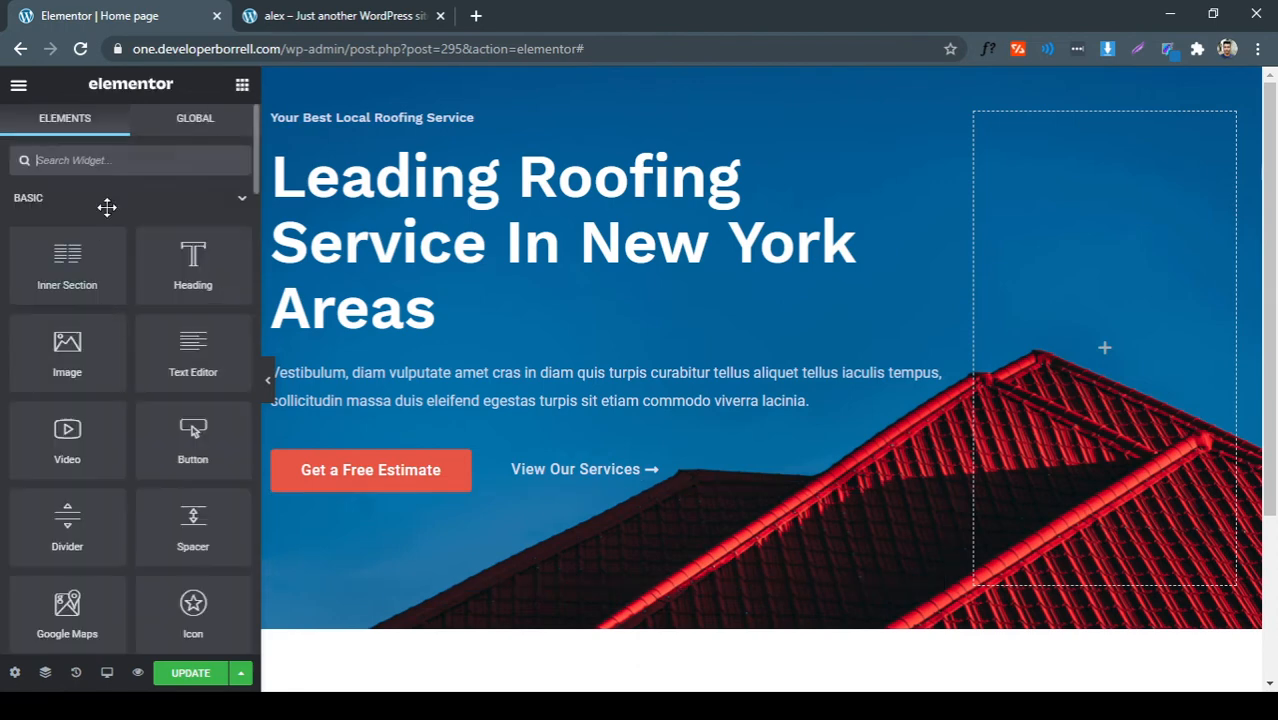
left_click(131, 161)
type("list")
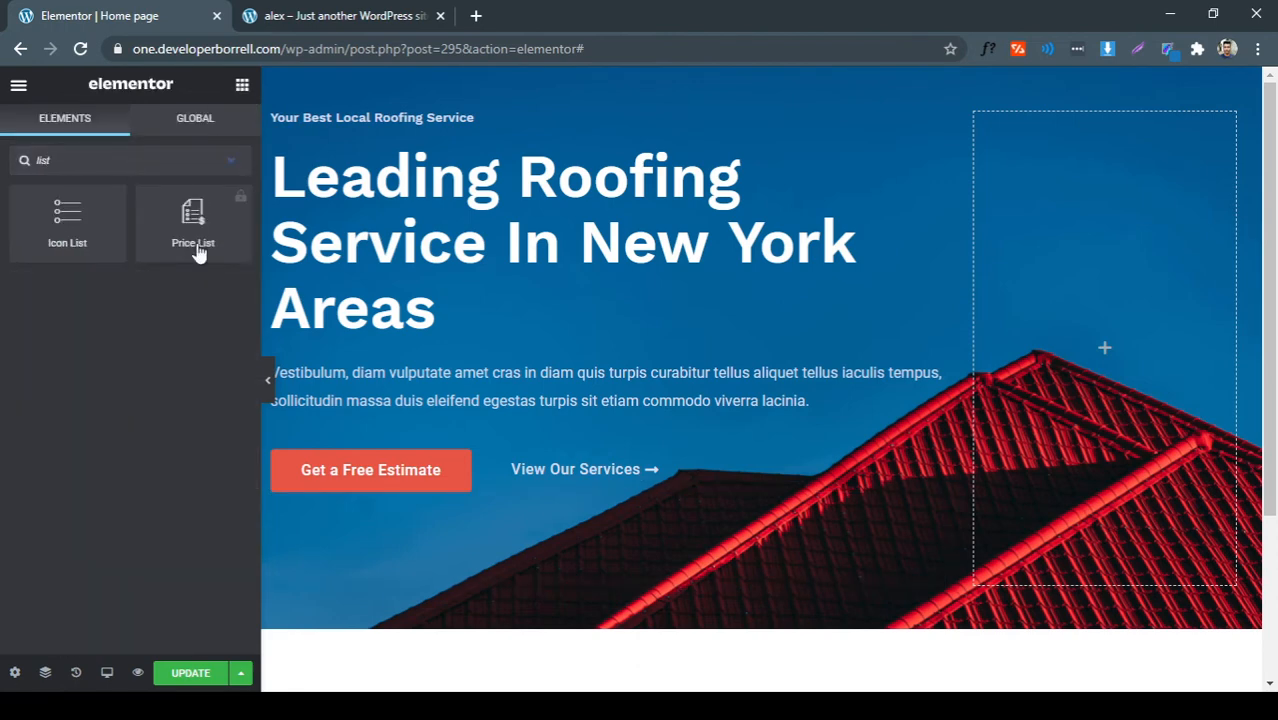
scroll(760, 350, "down", 1)
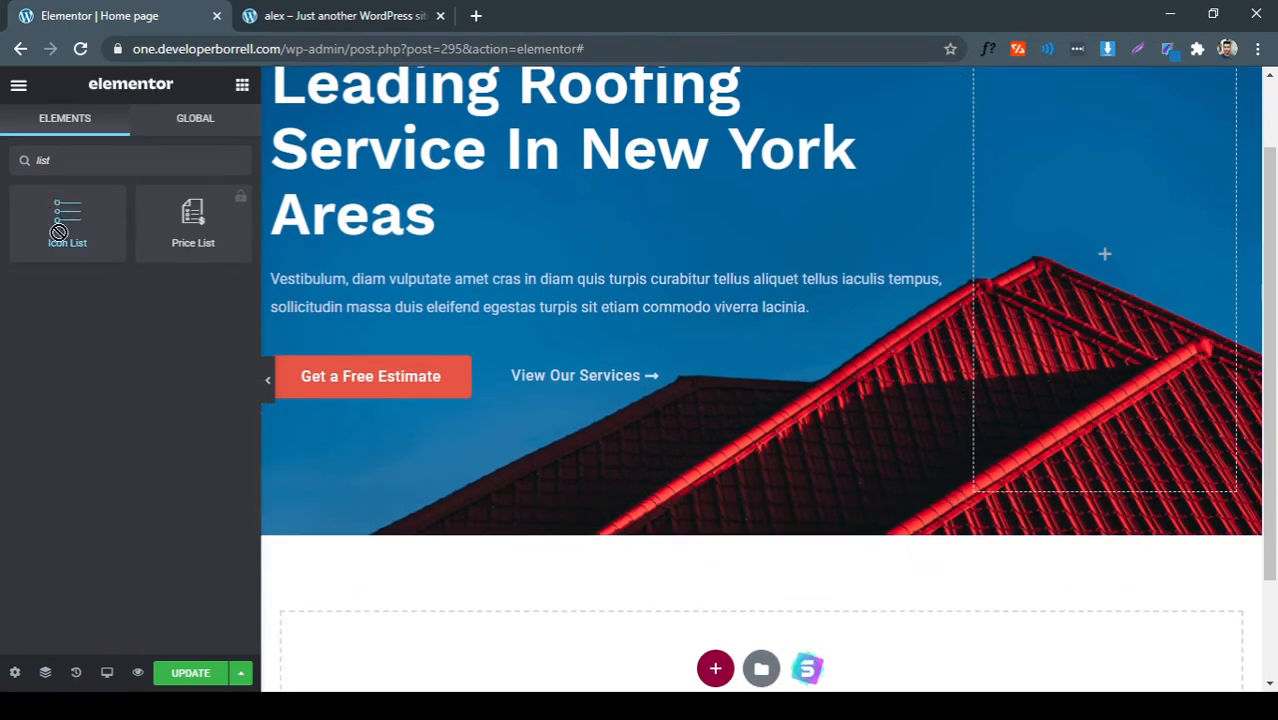
left_click_drag(67, 220, 360, 458)
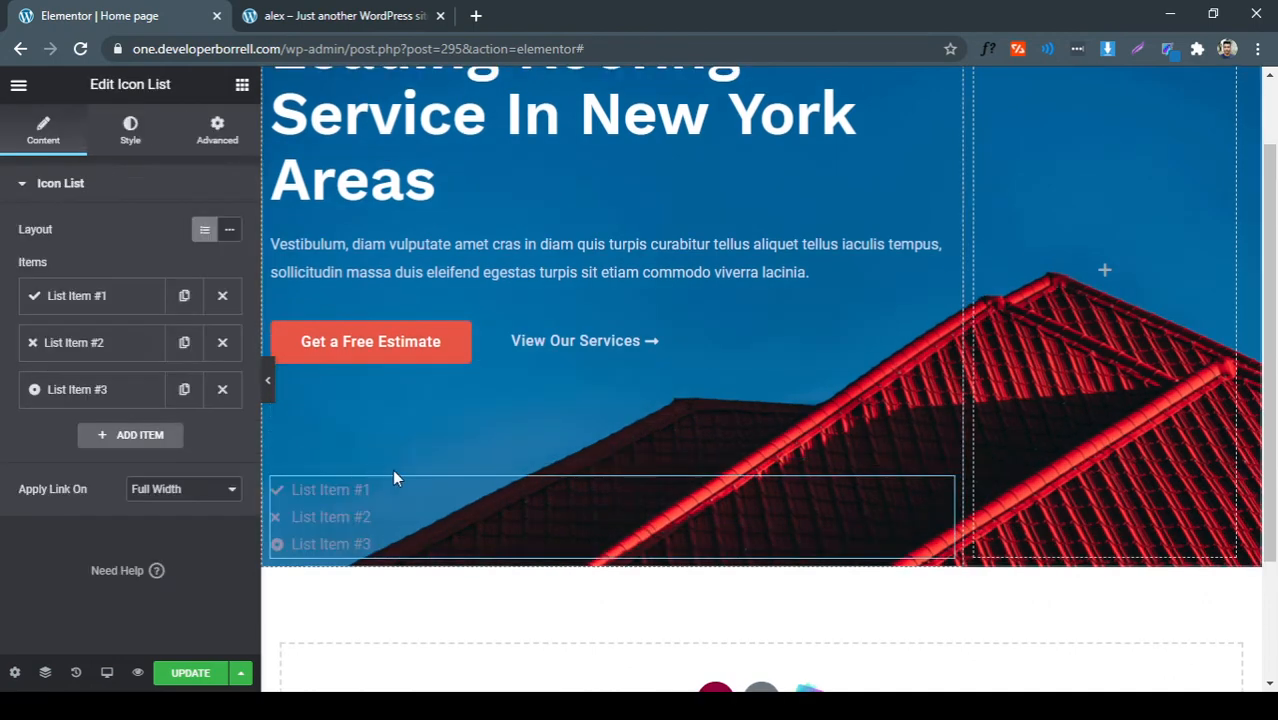
left_click(221, 388)
left_click(222, 342)
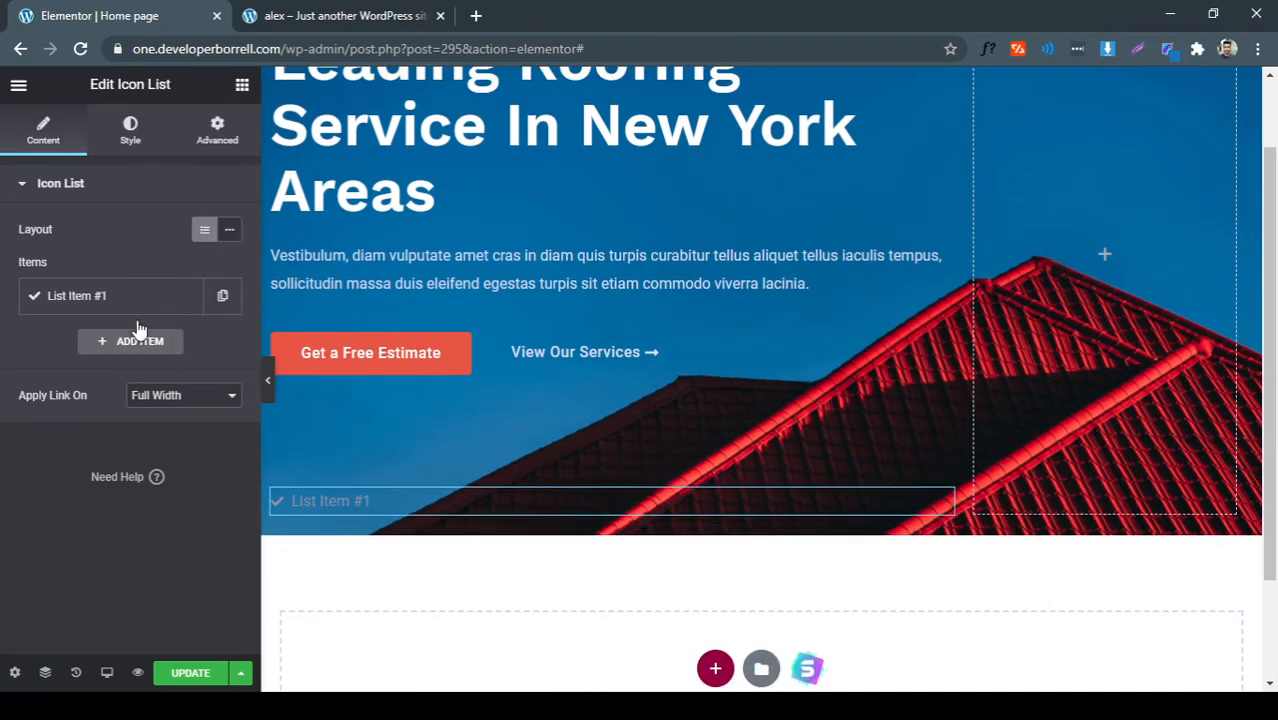
Replace the remaining list item's text with the street address copied from the reference page
left_click(97, 295)
left_click(295, 15)
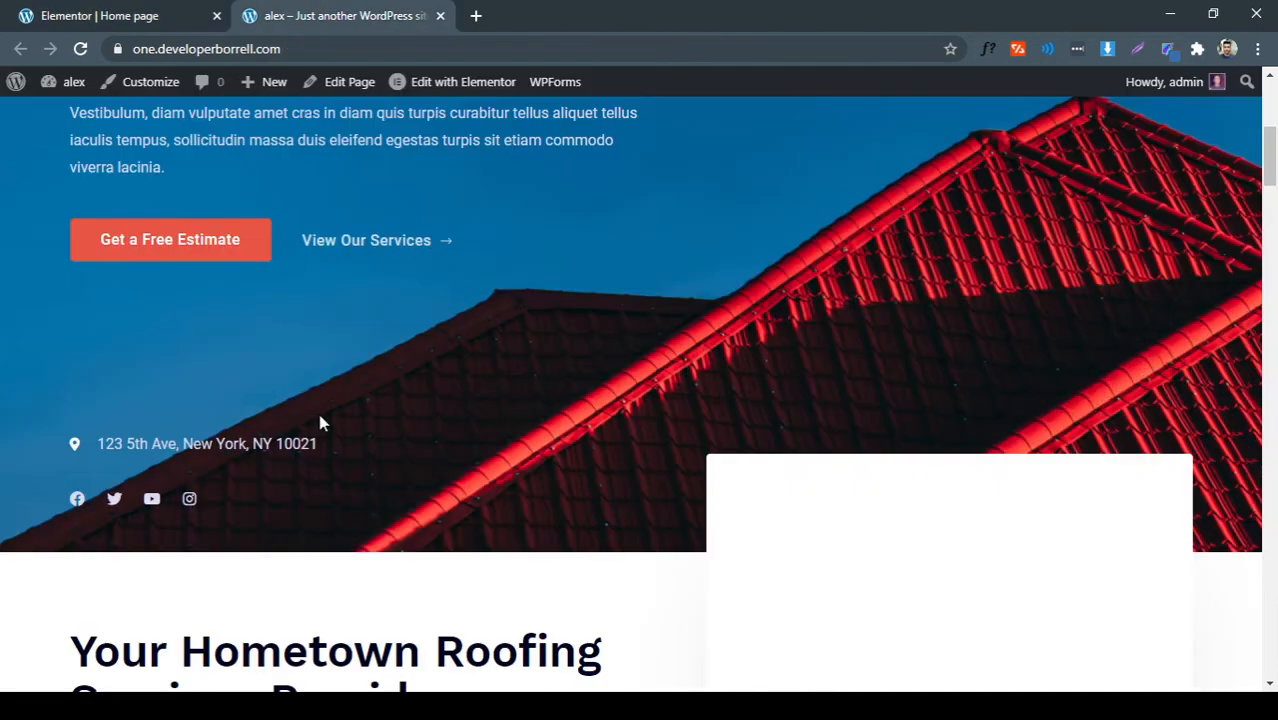
left_click_drag(320, 423, 94, 440)
key("ctrl+c")
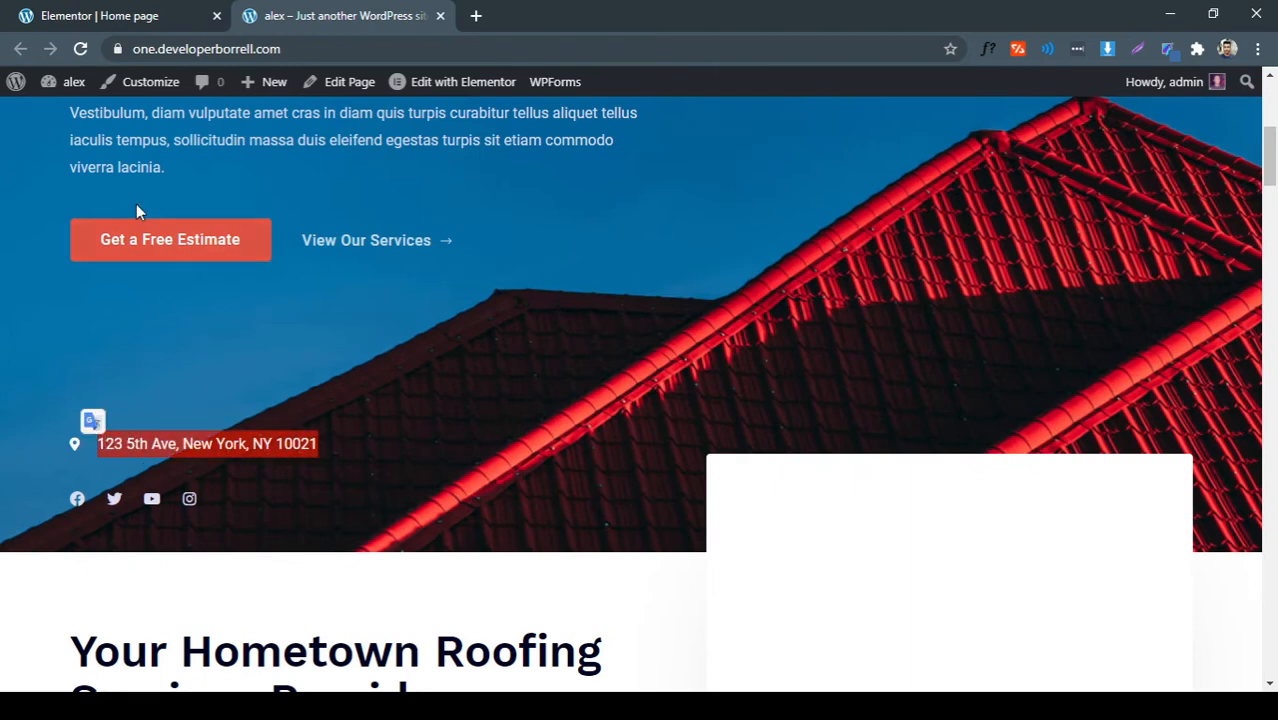
left_click(105, 12)
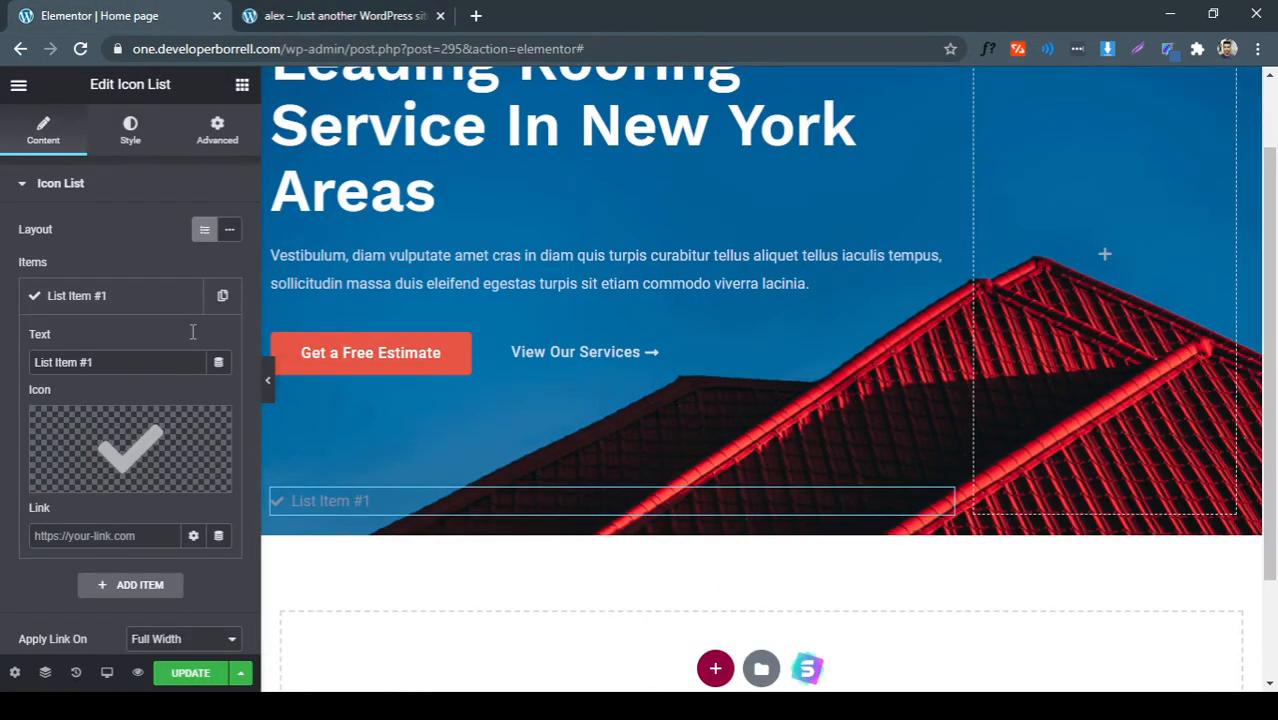
triple_click(133, 361)
key("ctrl+v")
Search the icon library for "loca" and select the location arrow for the address item
left_click(135, 440)
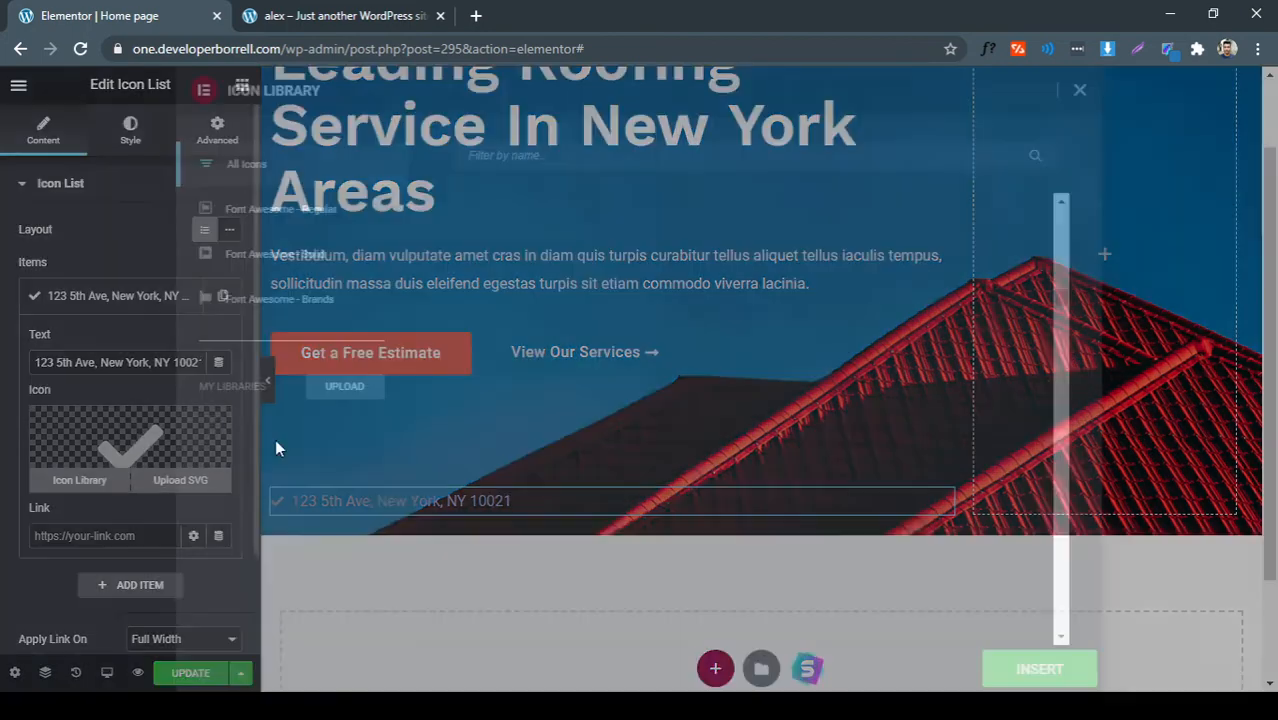
left_click(361, 27)
left_click(177, 22)
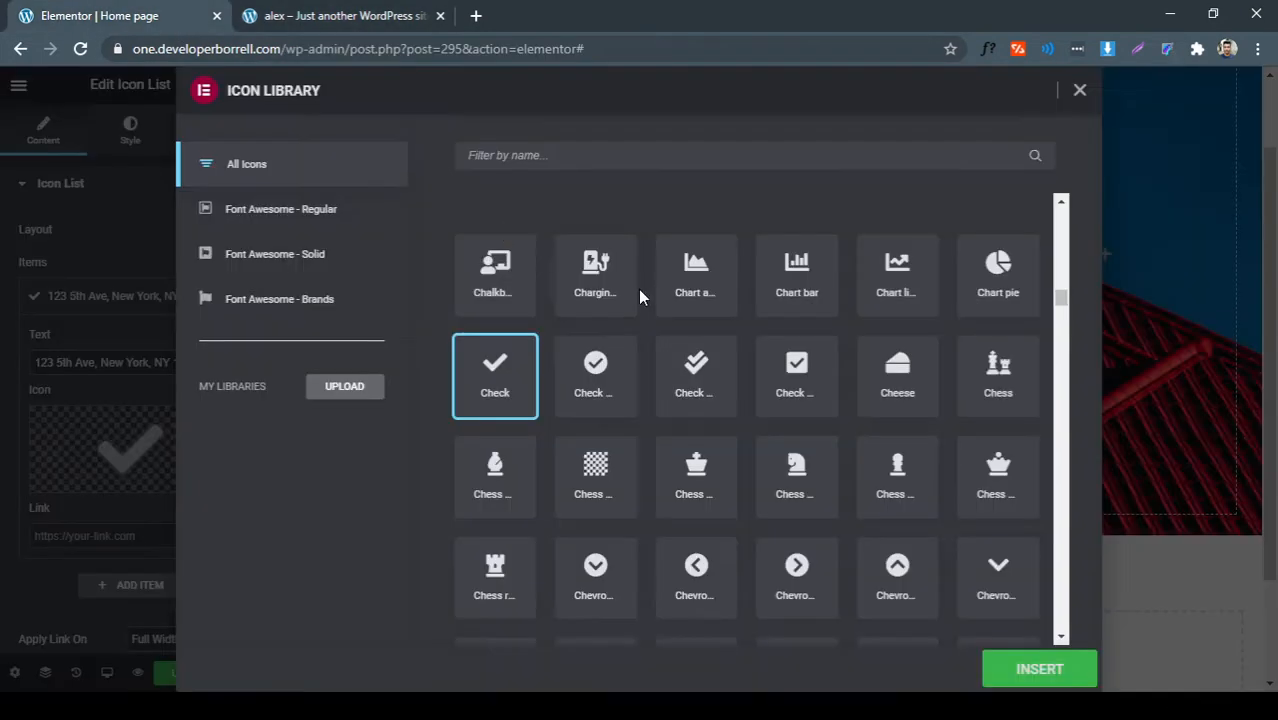
left_click(601, 147)
type("loca")
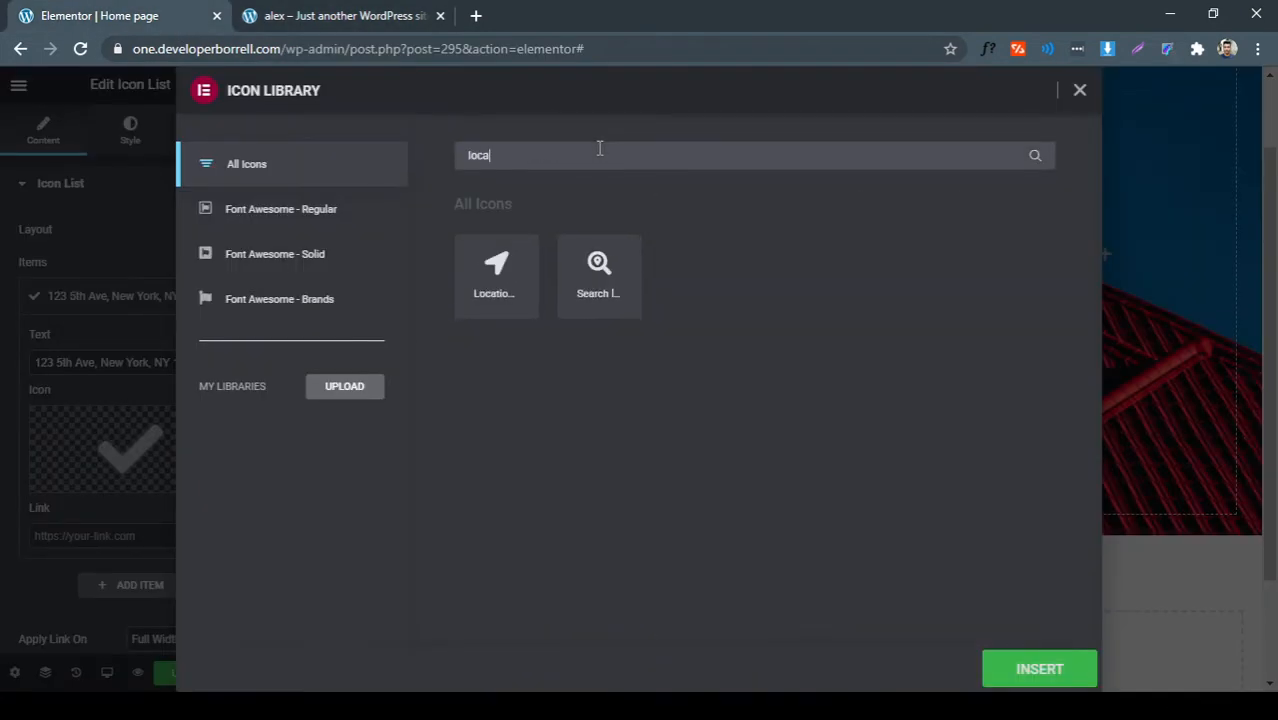
left_click(502, 302)
Try searching the icon library for "gps" to find another location icon
key("ctrl+a")
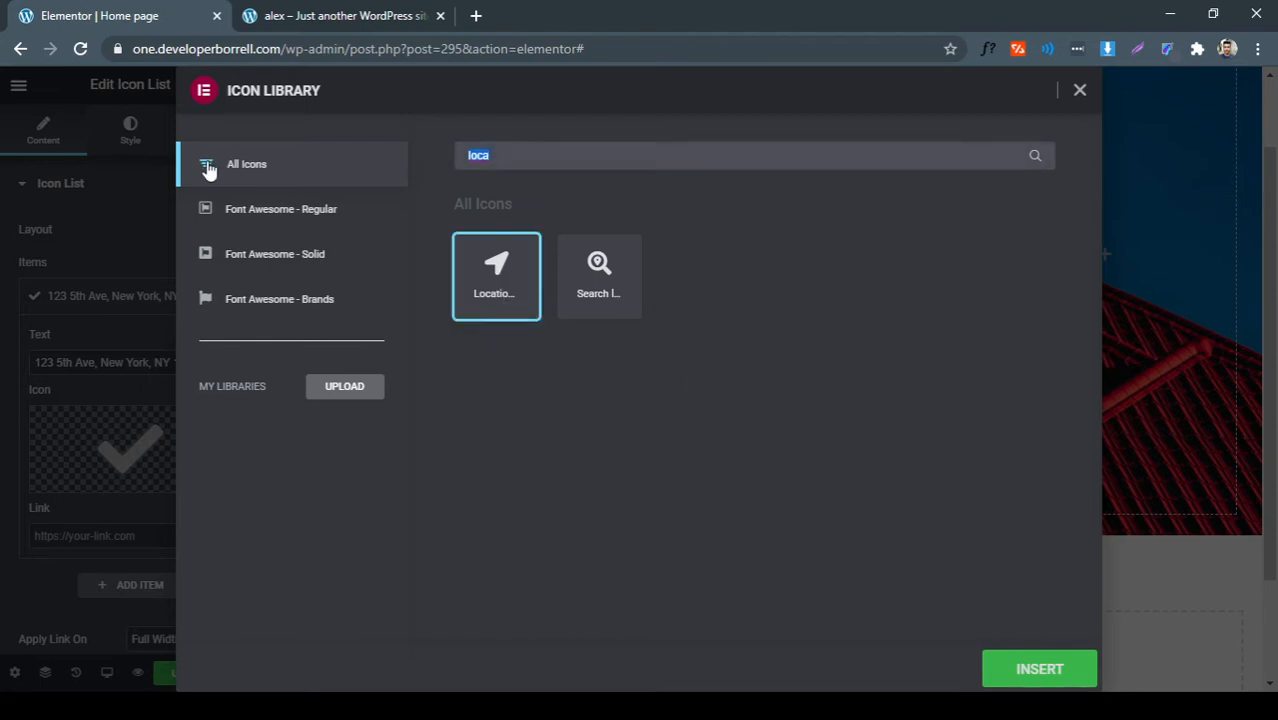
type("gps")
key("BackSpace")
key("BackSpace")
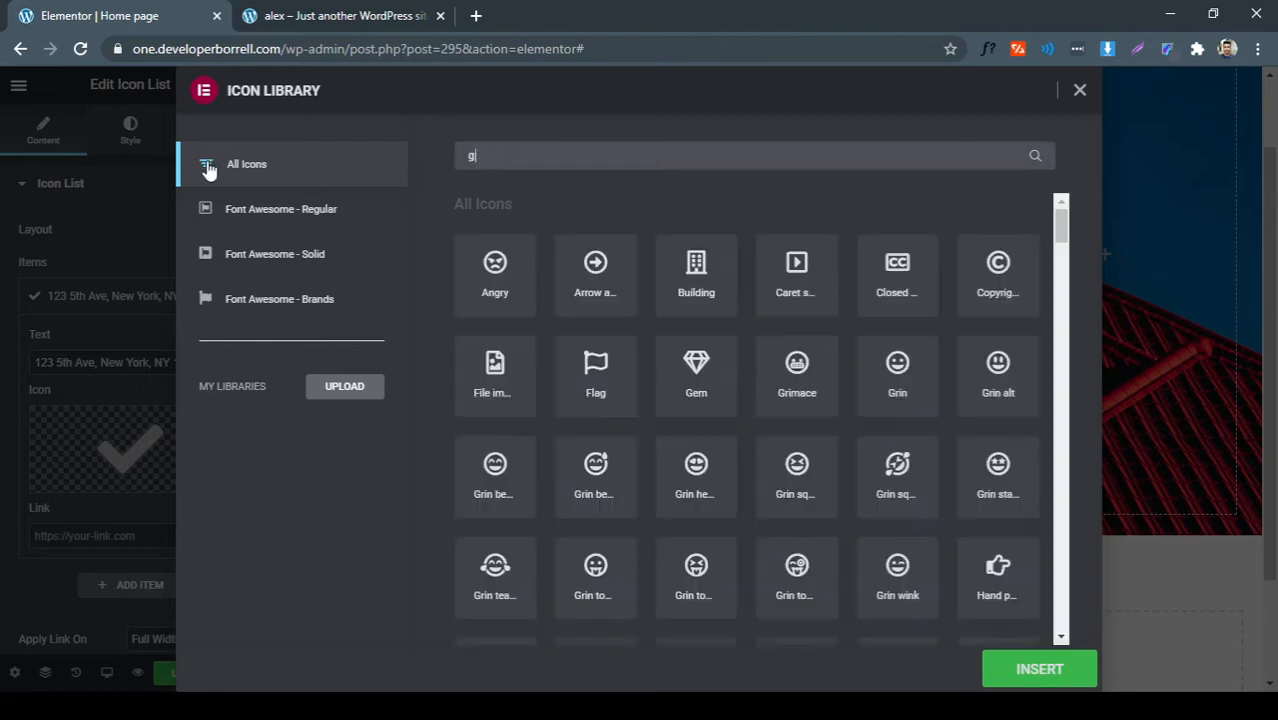
type("s")
key("BackSpace")
key("BackSpace")
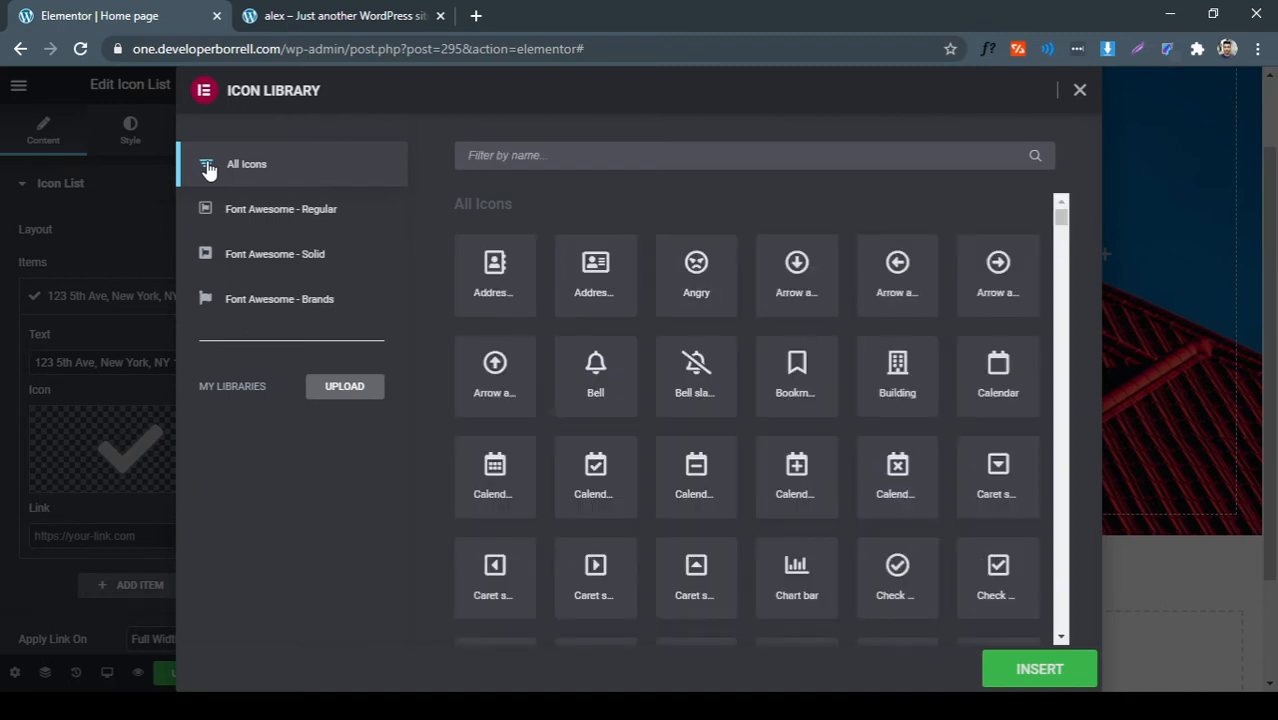
Filter the icons by "loca" again, insert the location arrow, and compare it with the reference page's address icon
type("loca")
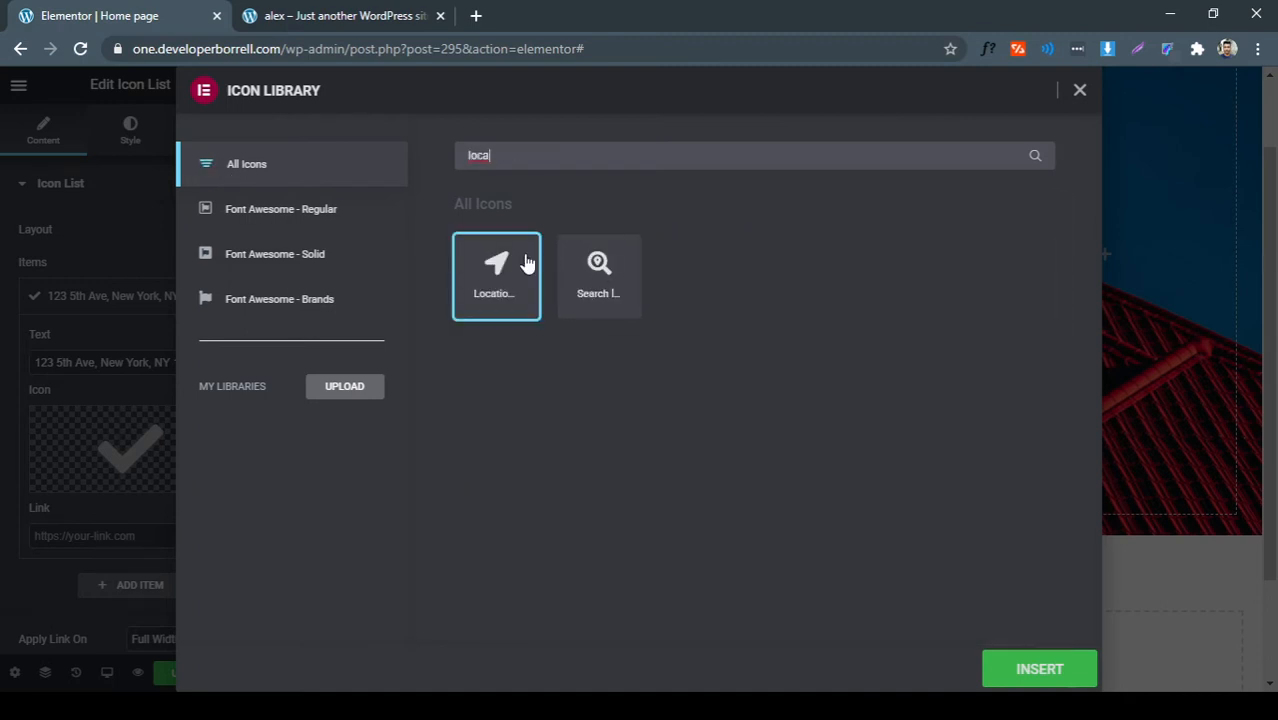
left_click(1035, 670)
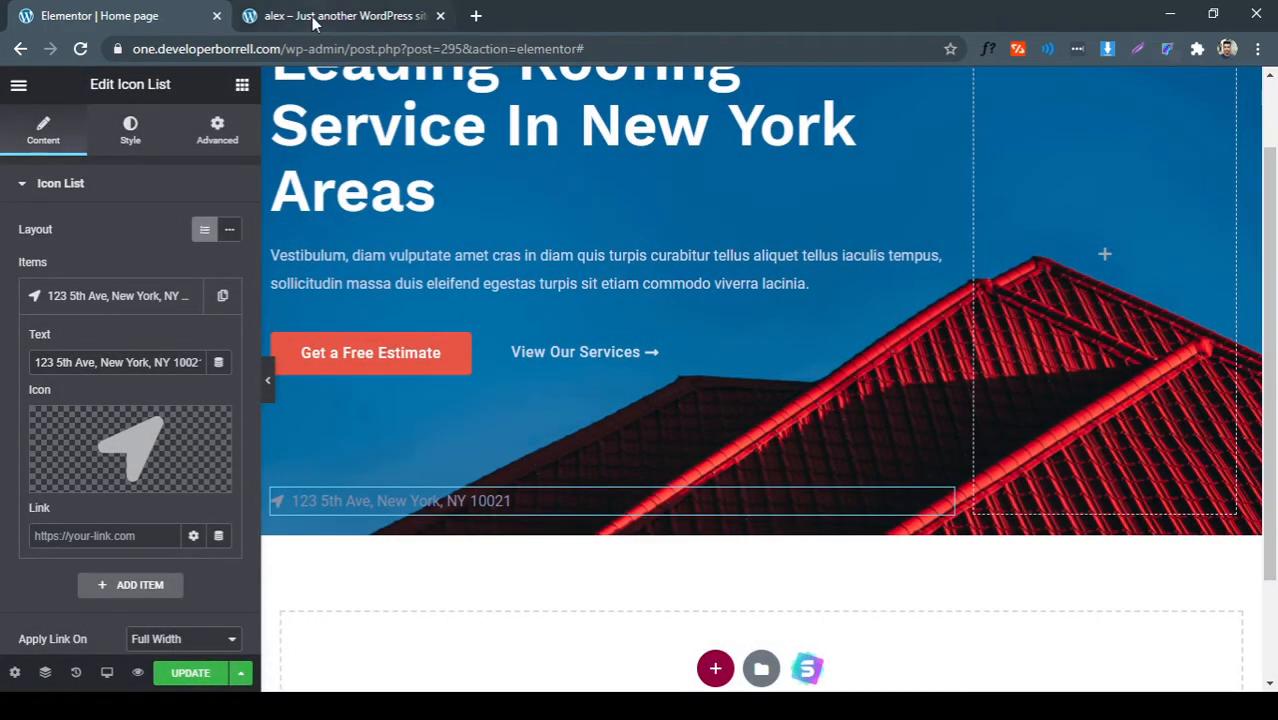
left_click(312, 16)
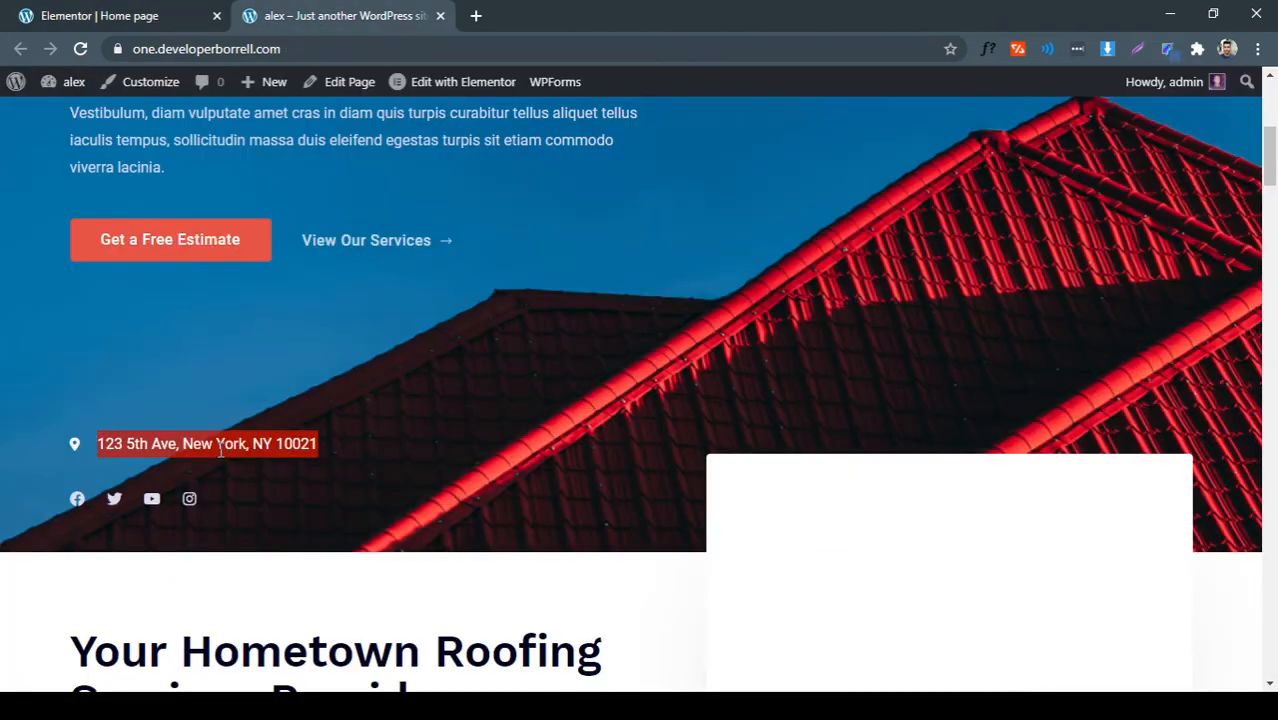
left_click(159, 19)
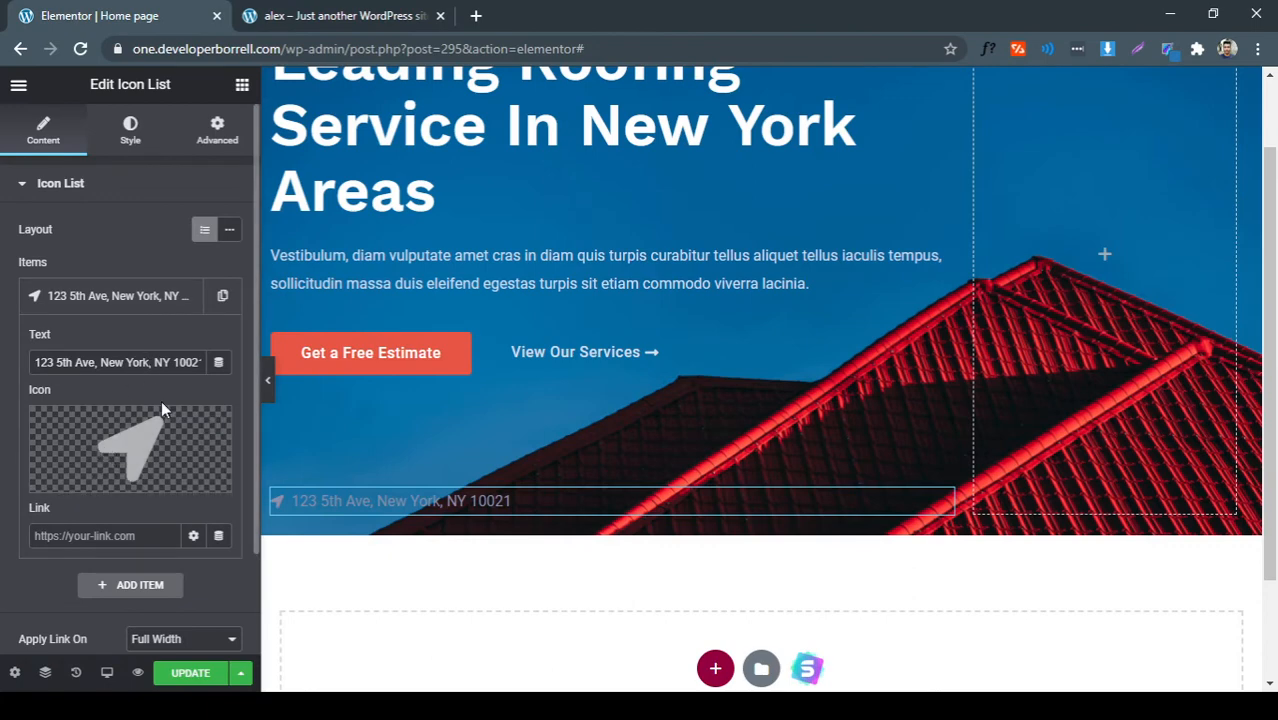
Set the address list's icon color to #FFFFFF
scroll(161, 400, "down", 2)
scroll(166, 532, "up", 2)
left_click(140, 130)
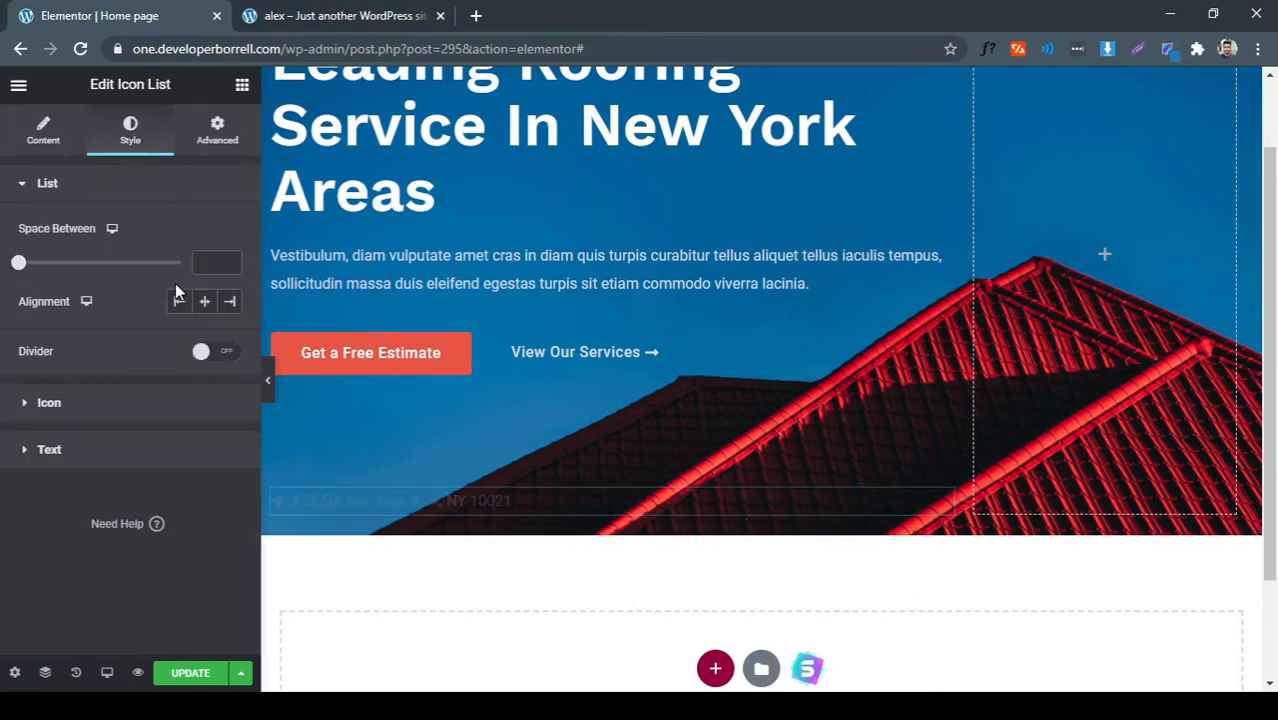
left_click(90, 418)
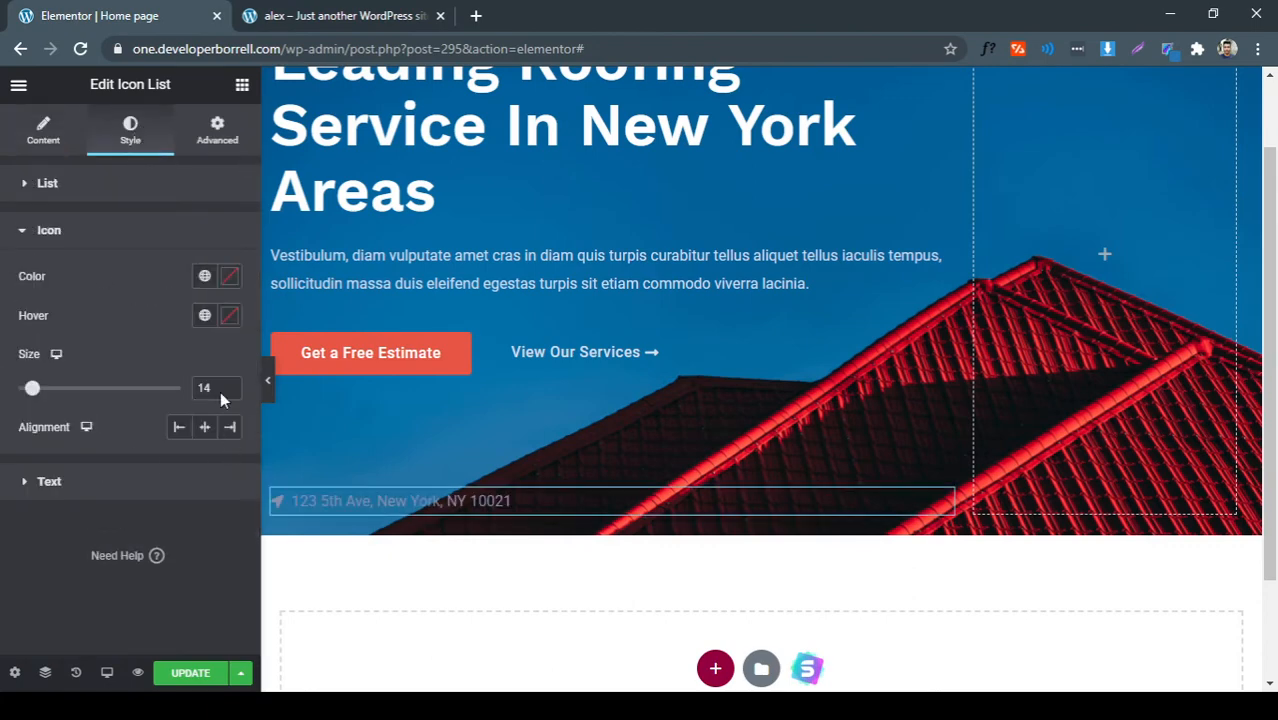
left_click(229, 277)
type("#FFFFFF")
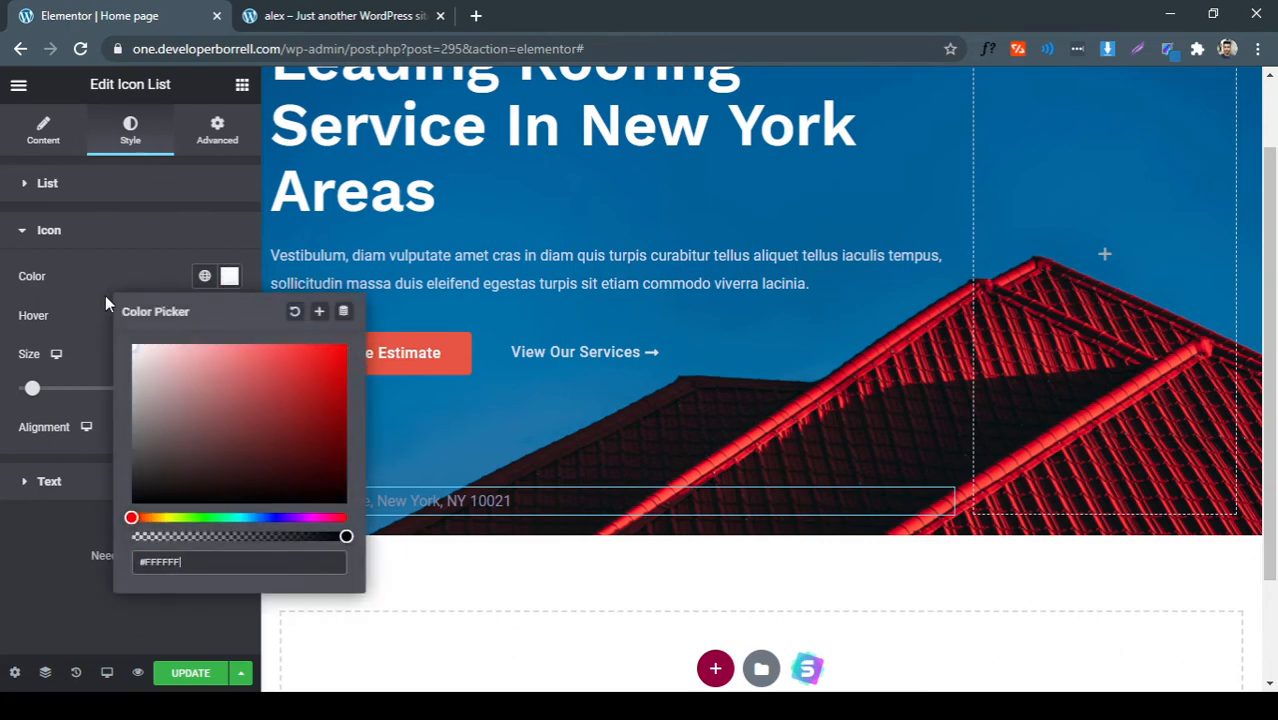
left_click(113, 235)
Copy the hero paragraph's color from the reference page and set the address list's text color to dbddee
left_click(334, 19)
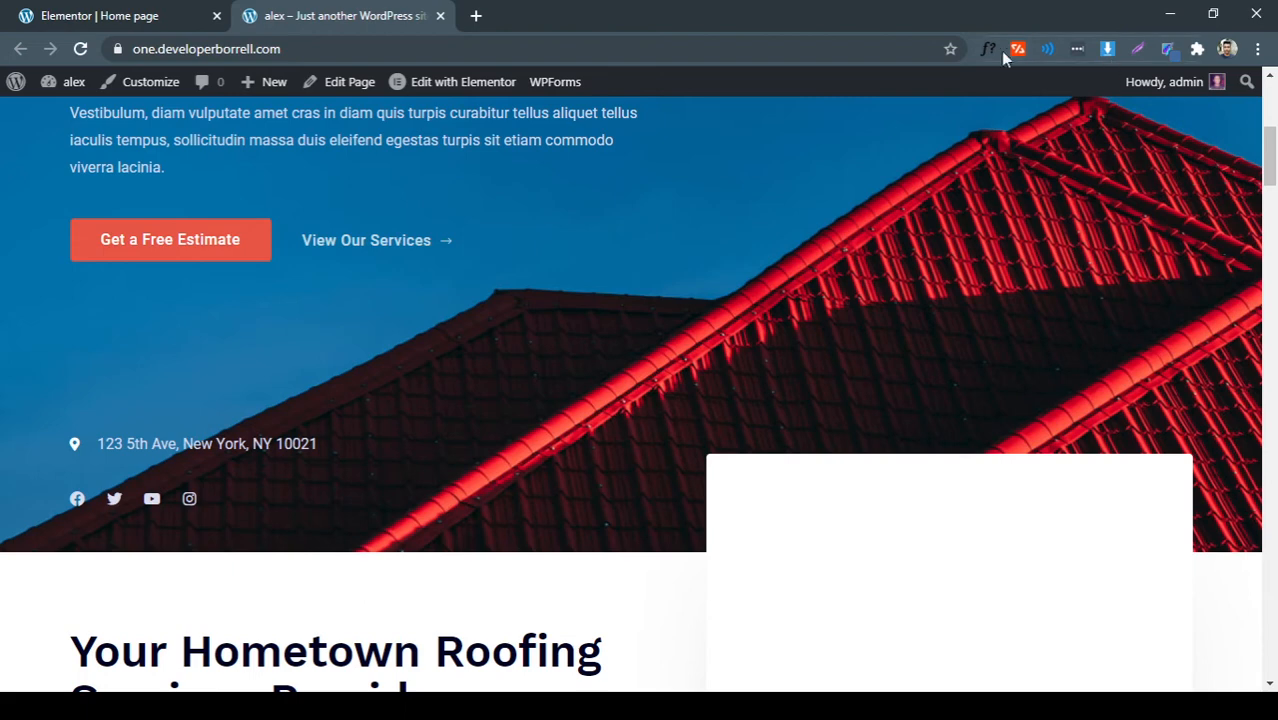
left_click(512, 144)
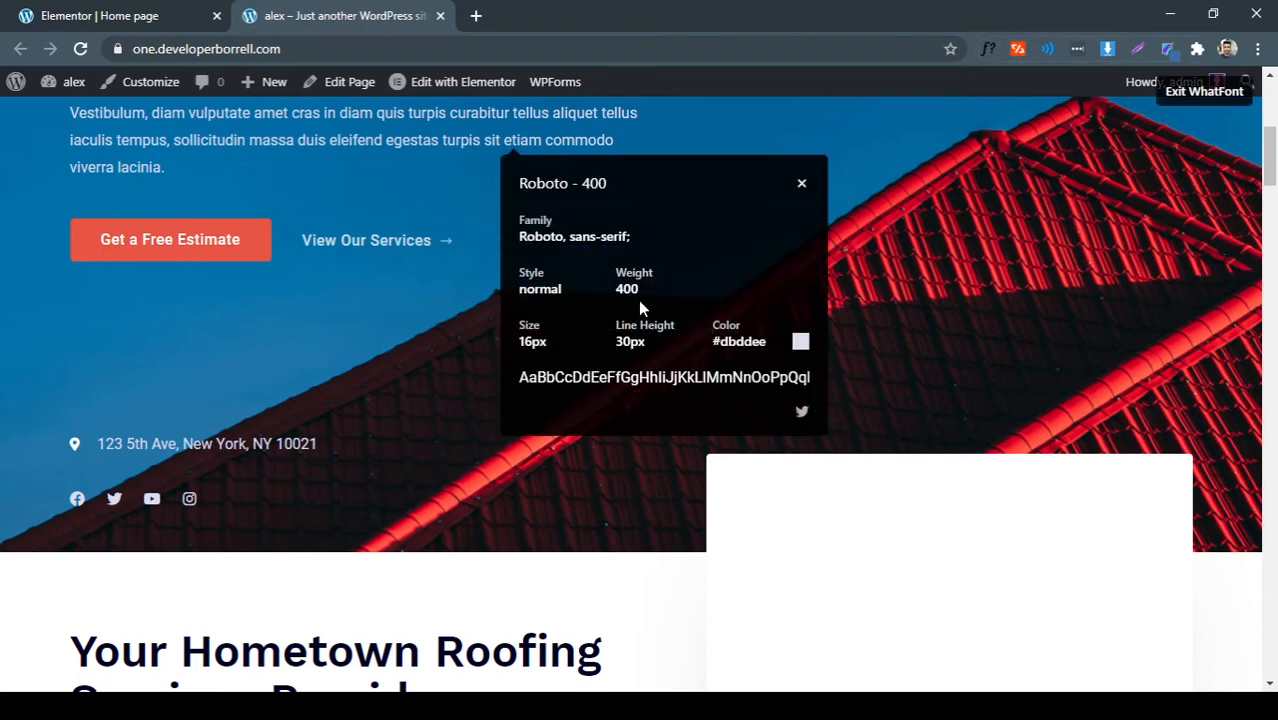
double_click(737, 343)
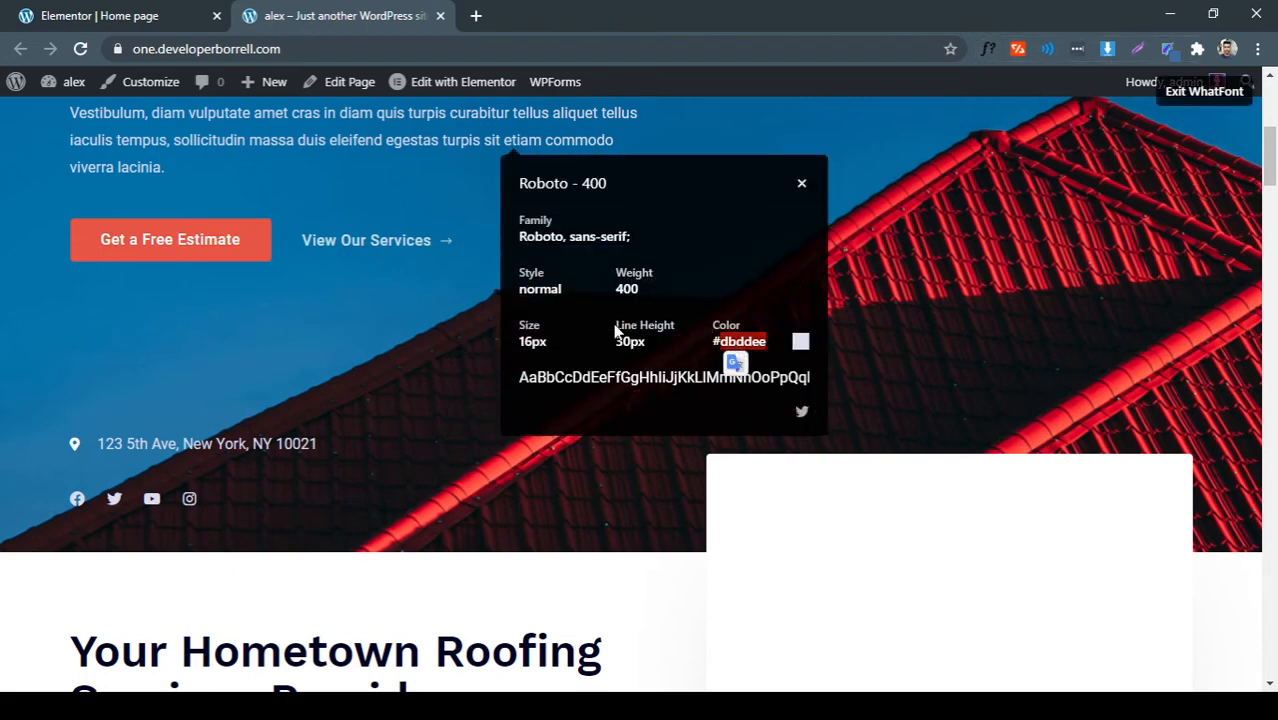
left_click(143, 18)
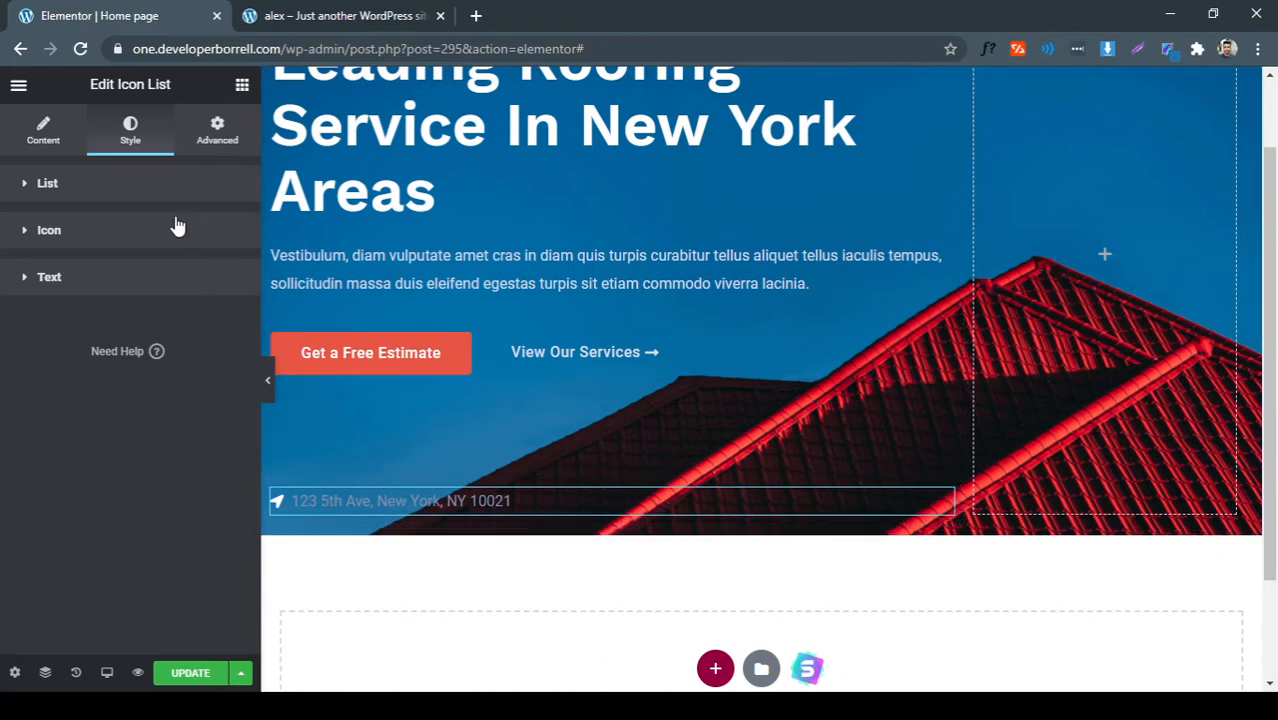
left_click(166, 282)
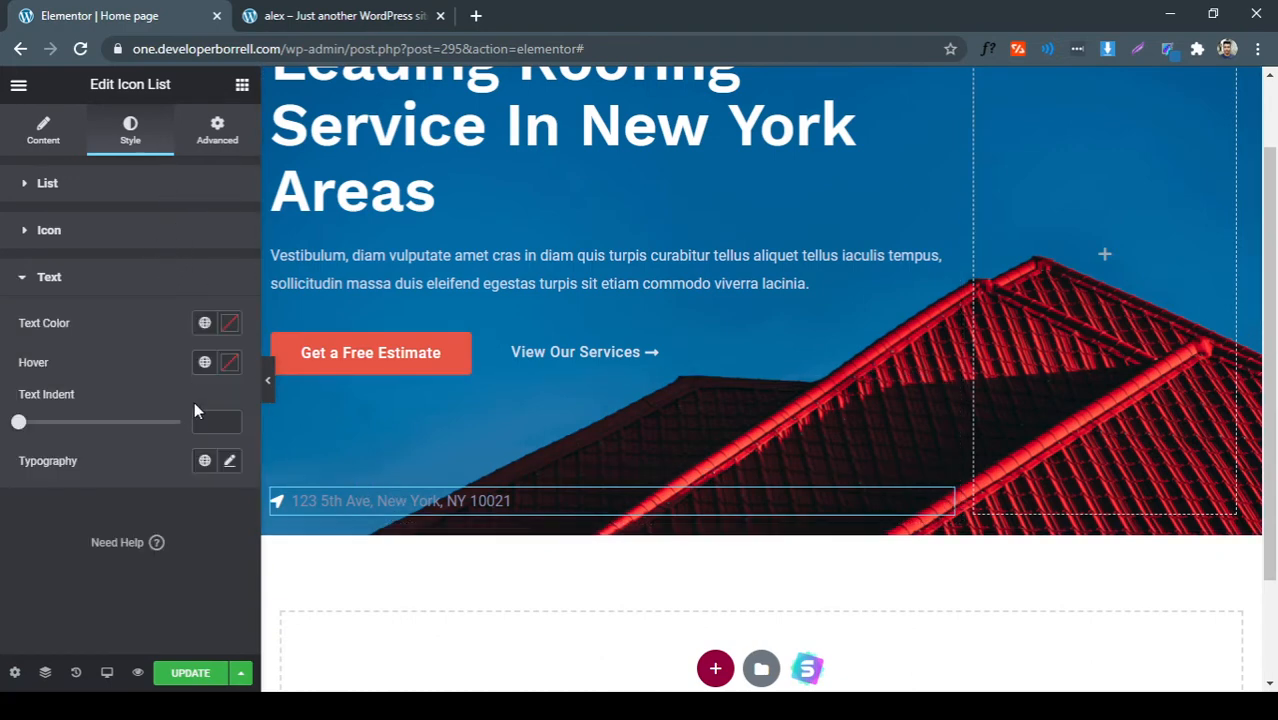
left_click(229, 326)
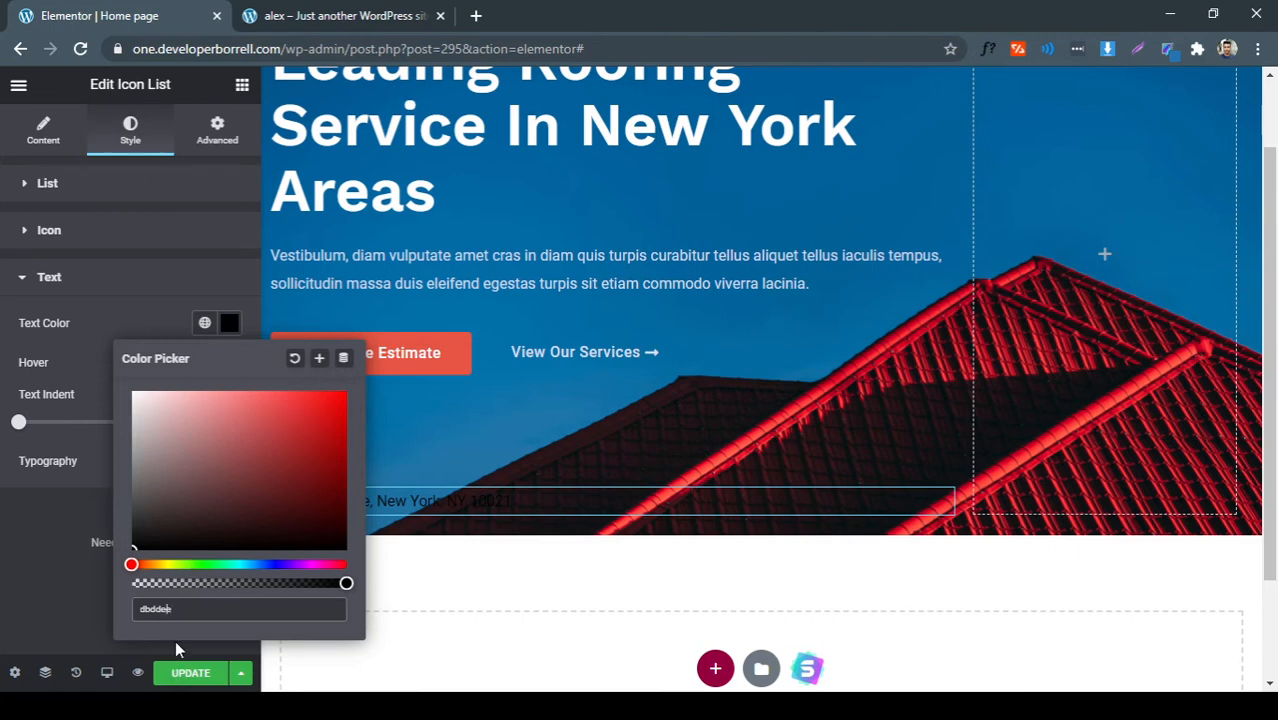
left_click(55, 528)
Compare the address line with the reference page, closing the font details there, and preview the edited hero at full width
left_click(337, 12)
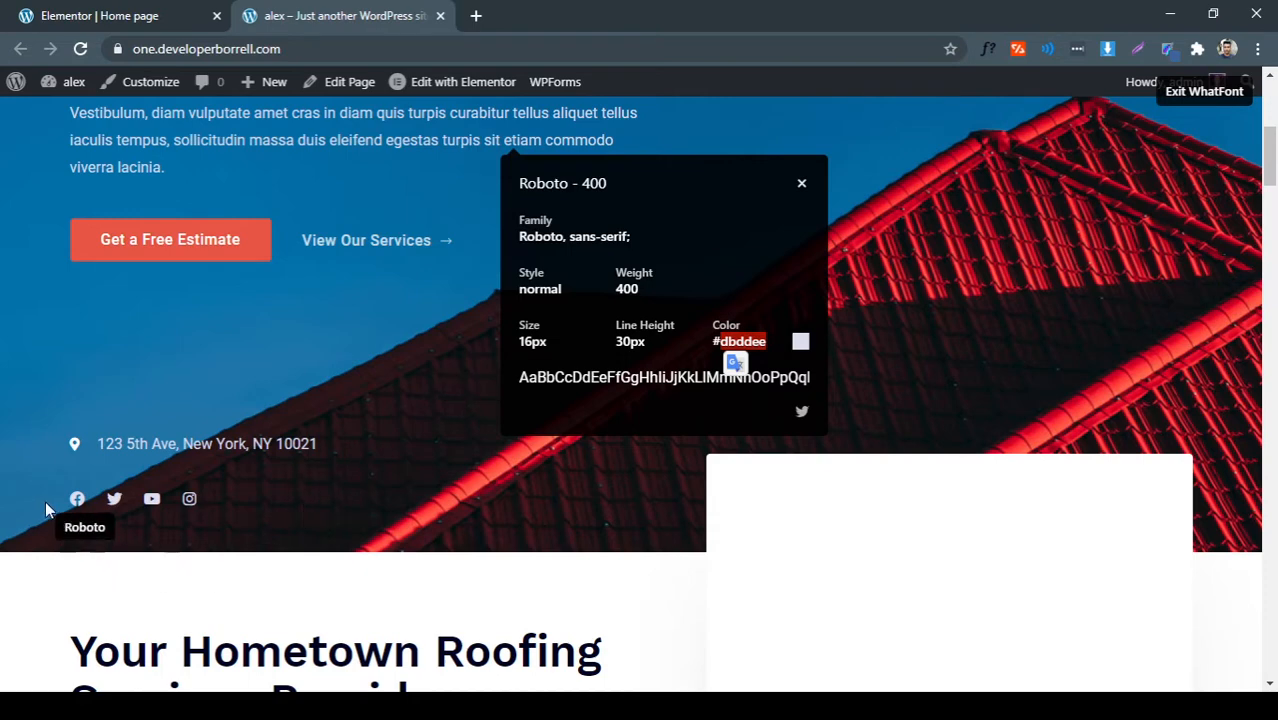
left_click(801, 184)
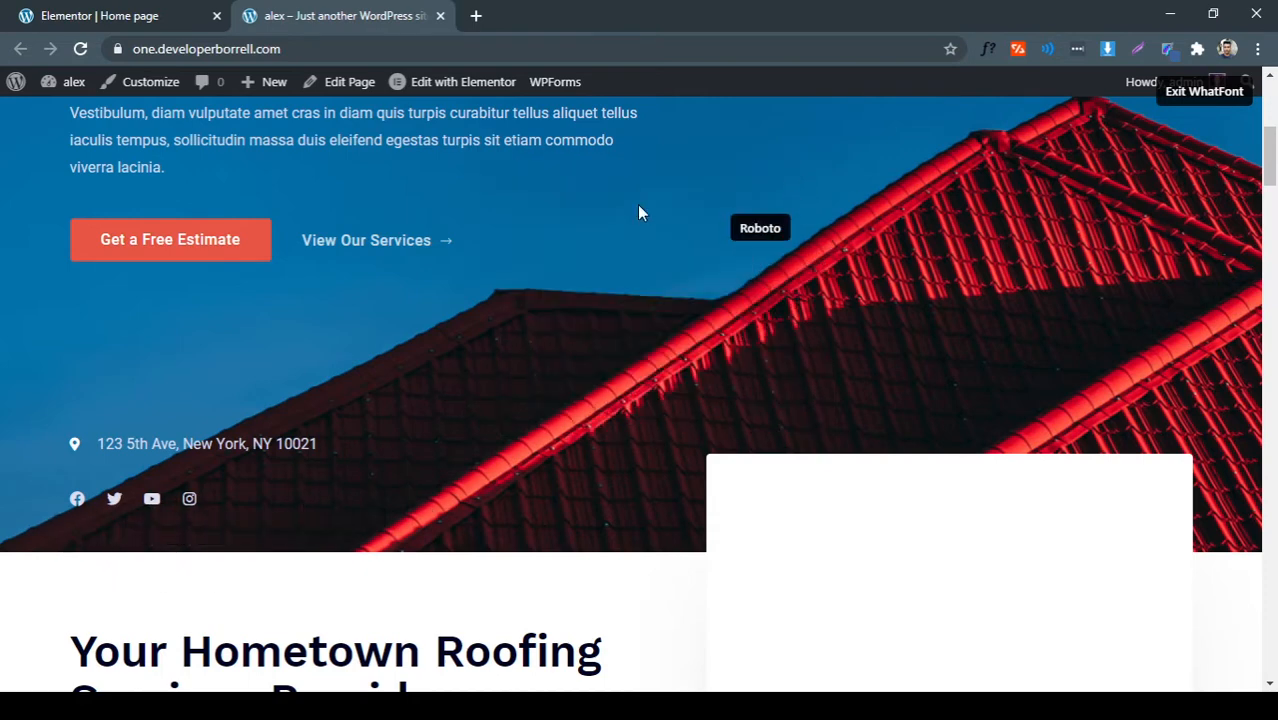
left_click(110, 15)
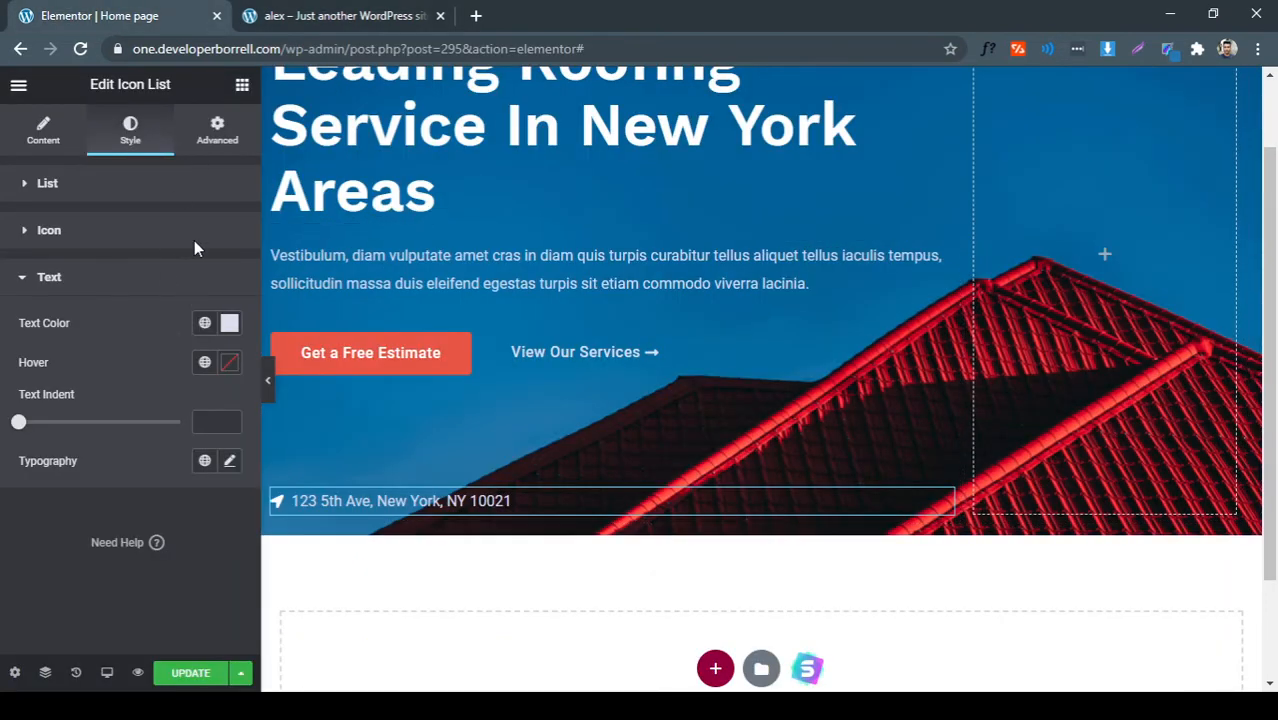
left_click(267, 380)
left_click(6, 380)
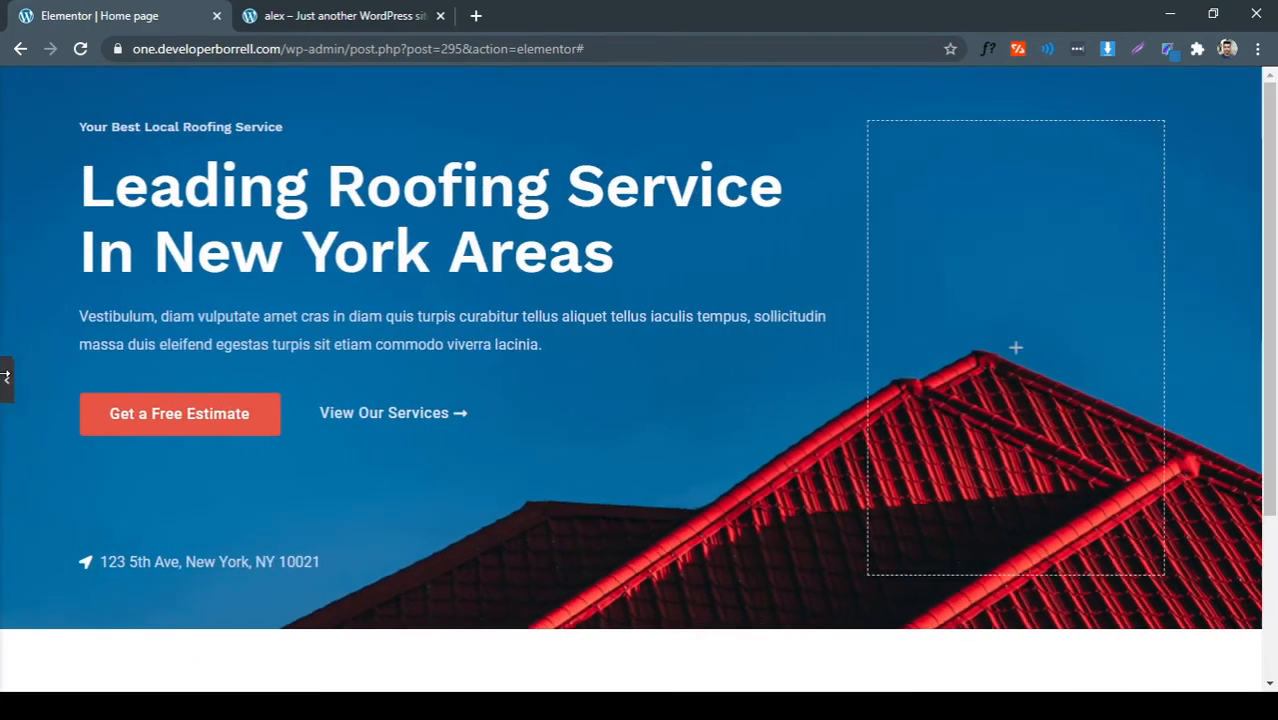
Add a Social Icons widget below the address line and align it left to match the reference page
type("socia")
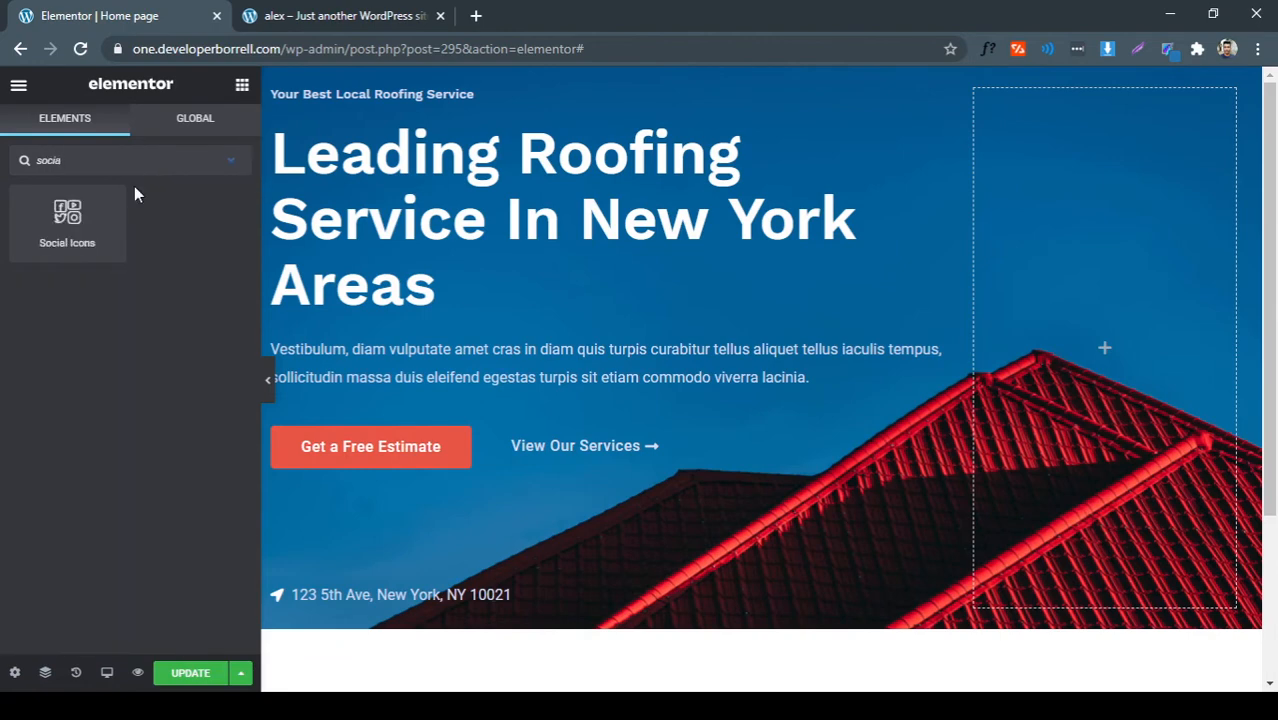
left_click_drag(110, 205, 332, 607)
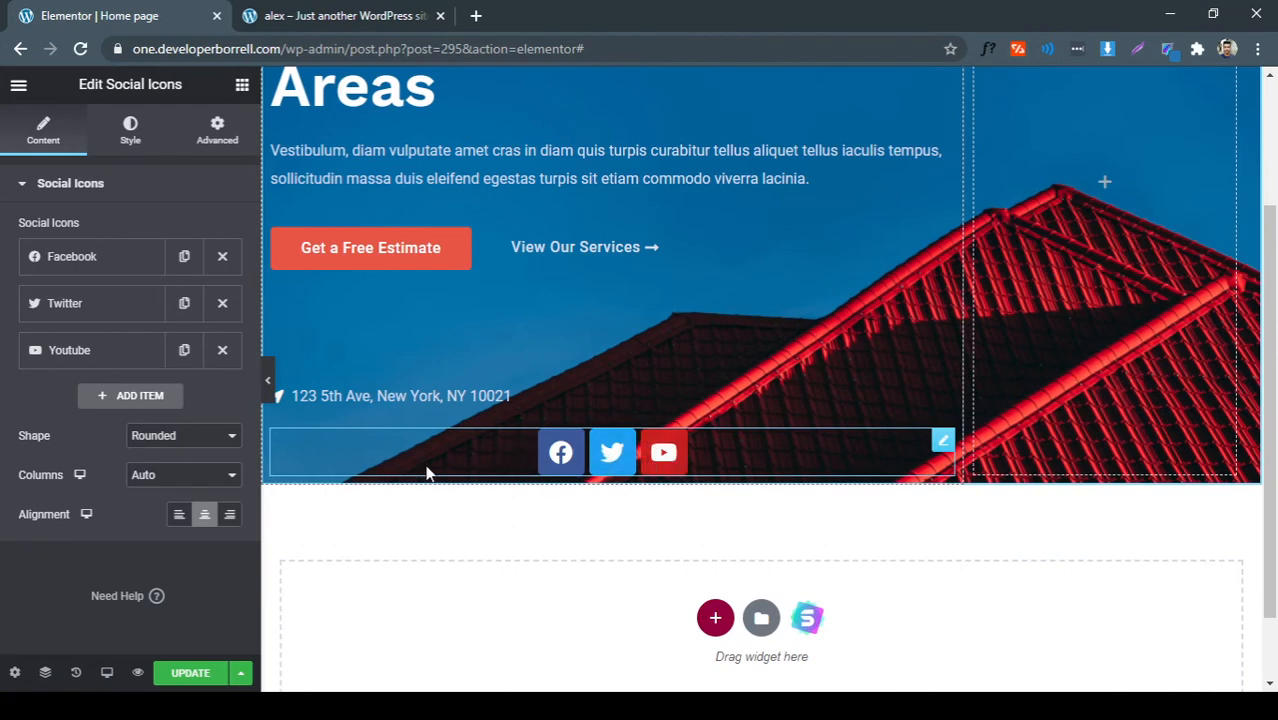
left_click(368, 15)
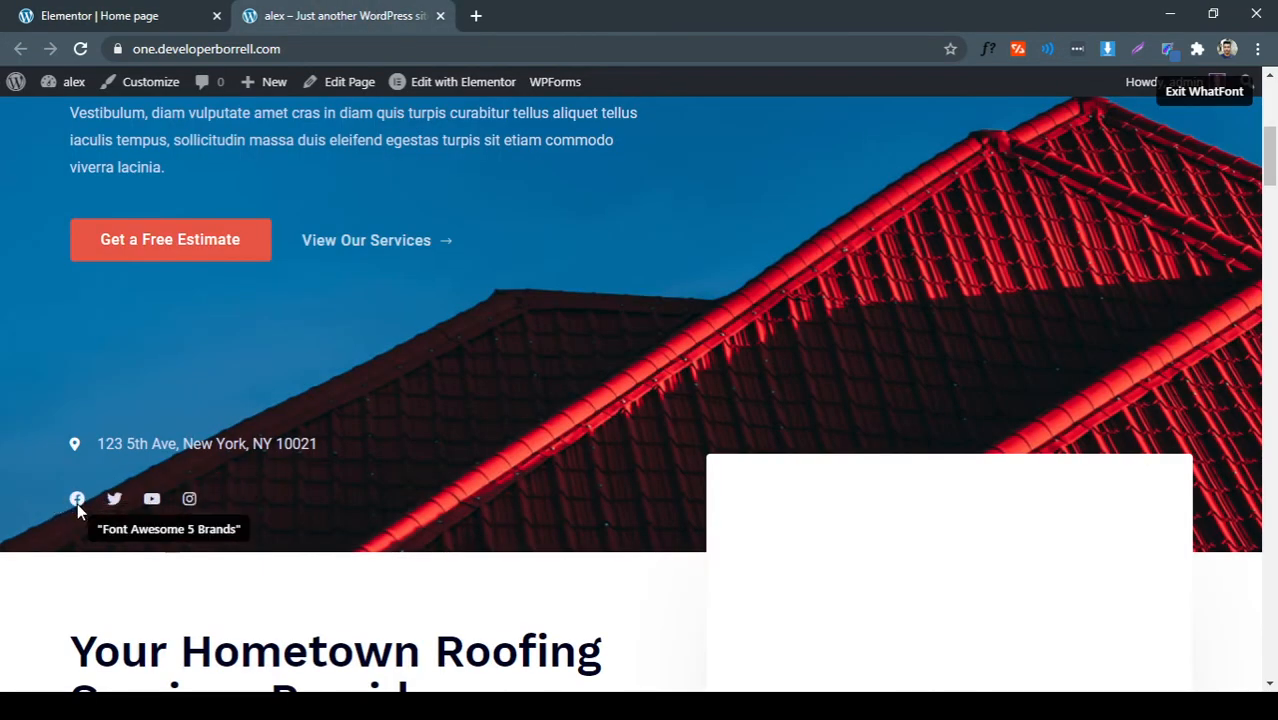
left_click(165, 16)
left_click(179, 516)
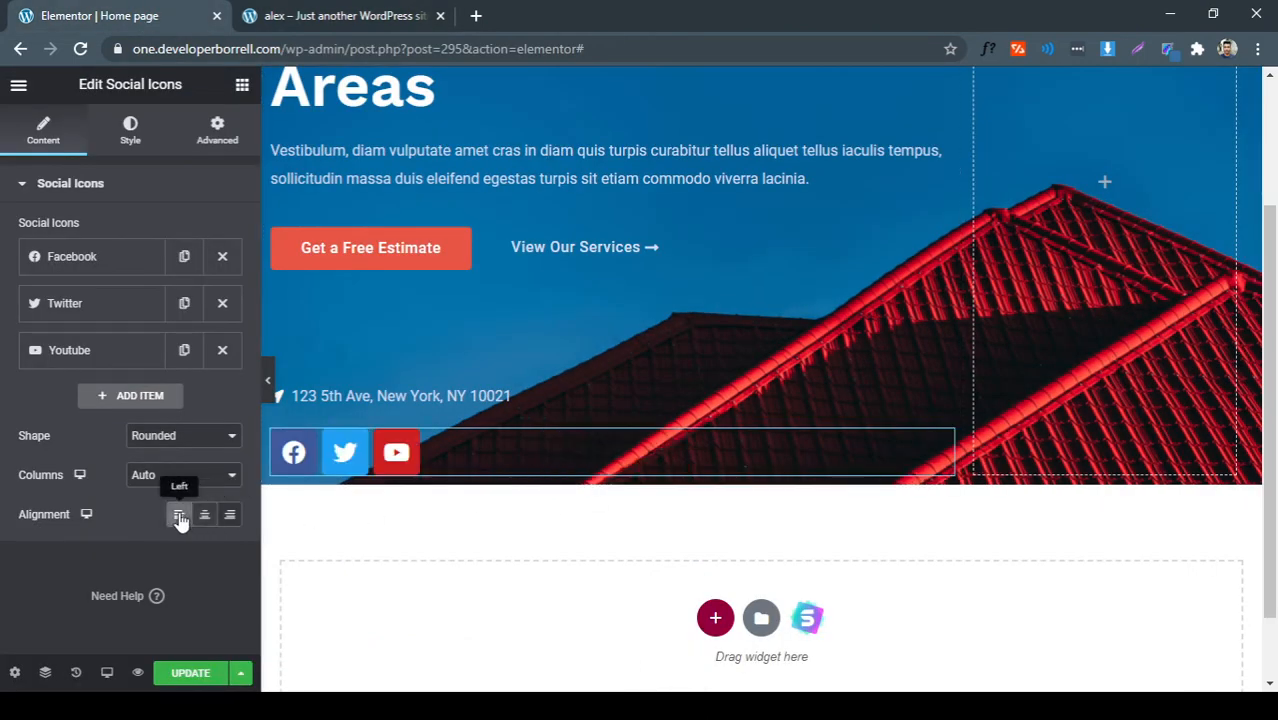
Add an Instagram item to the social icons to match the reference page by duplicating the Youtube item and replacing its icon
left_click(367, 21)
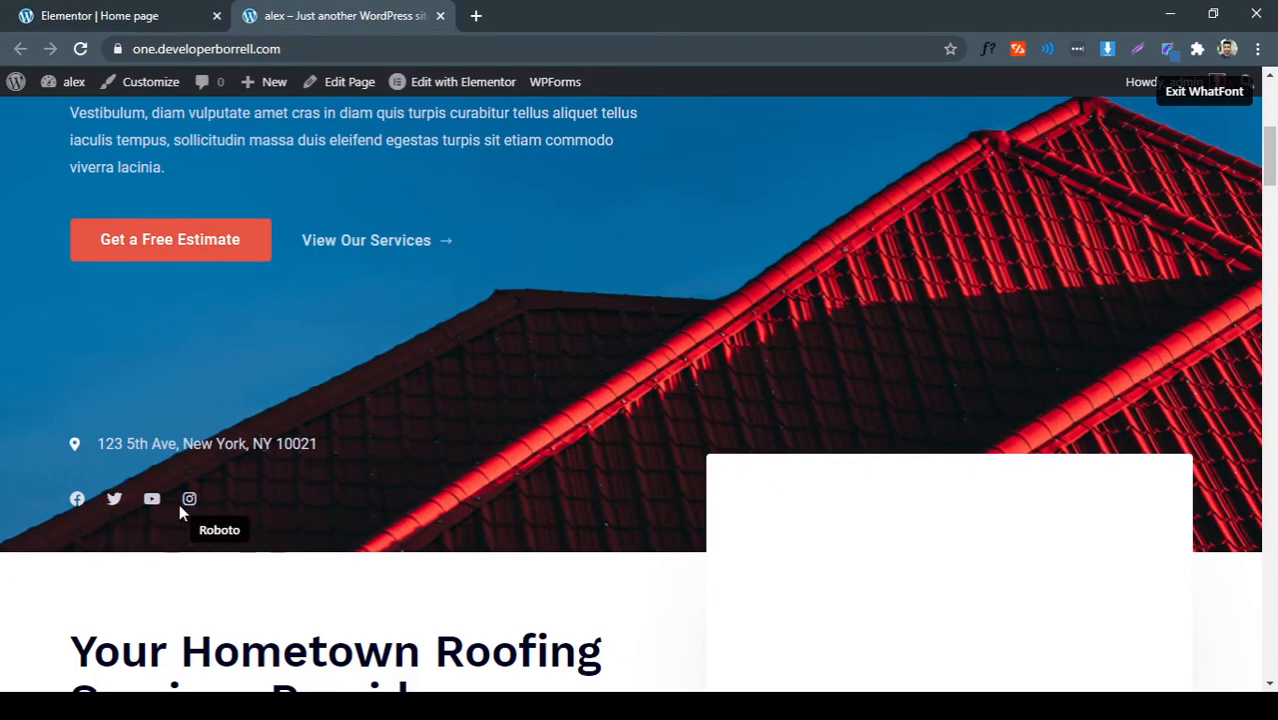
left_click(185, 18)
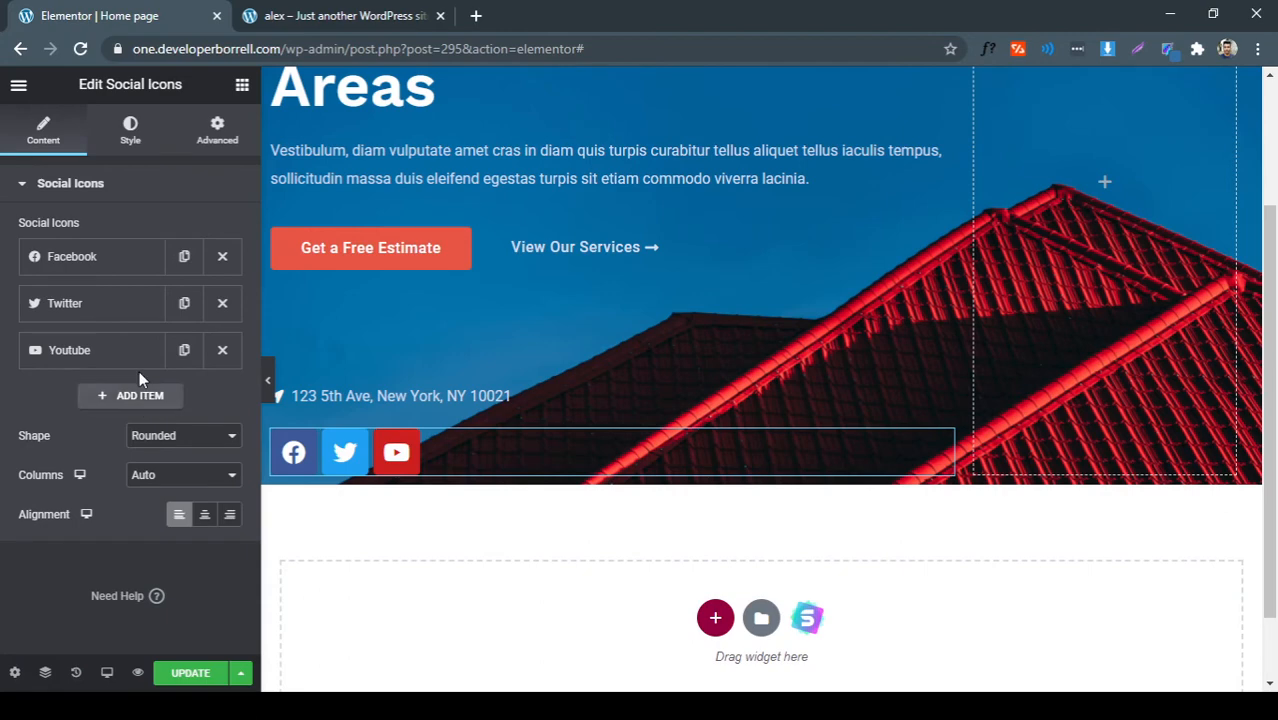
left_click(184, 349)
left_click(70, 400)
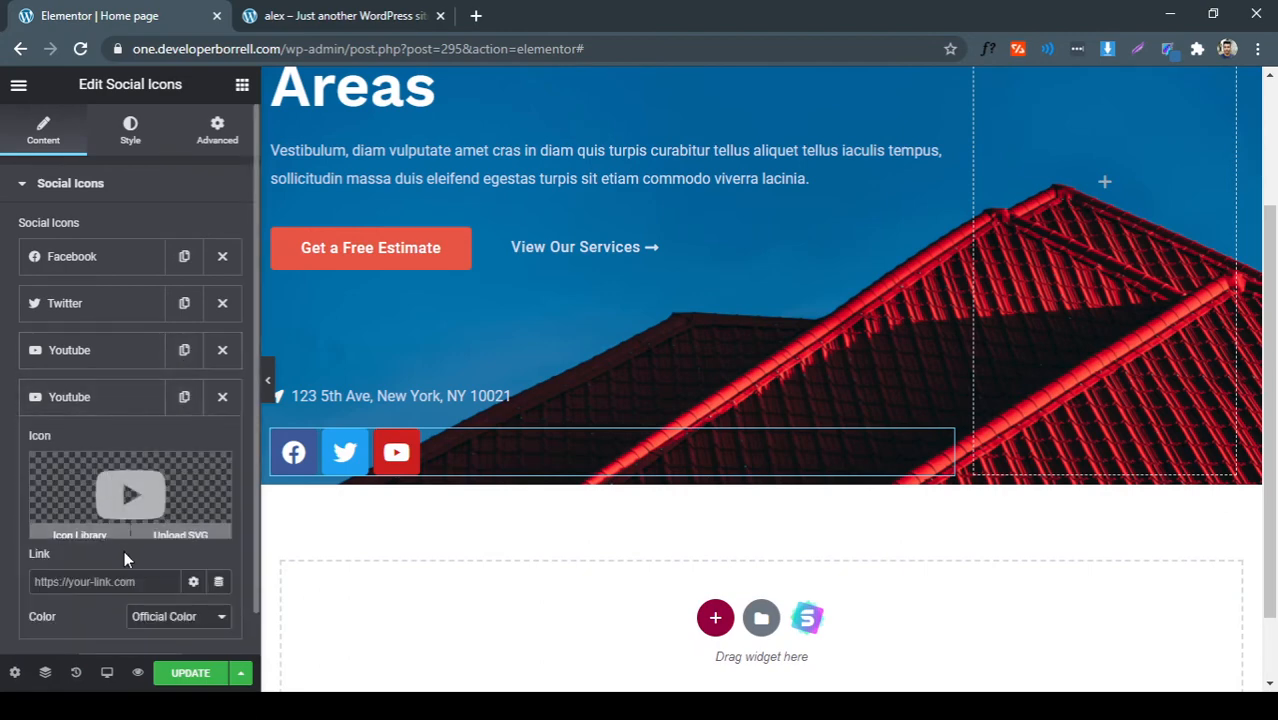
left_click(85, 527)
left_click(557, 155)
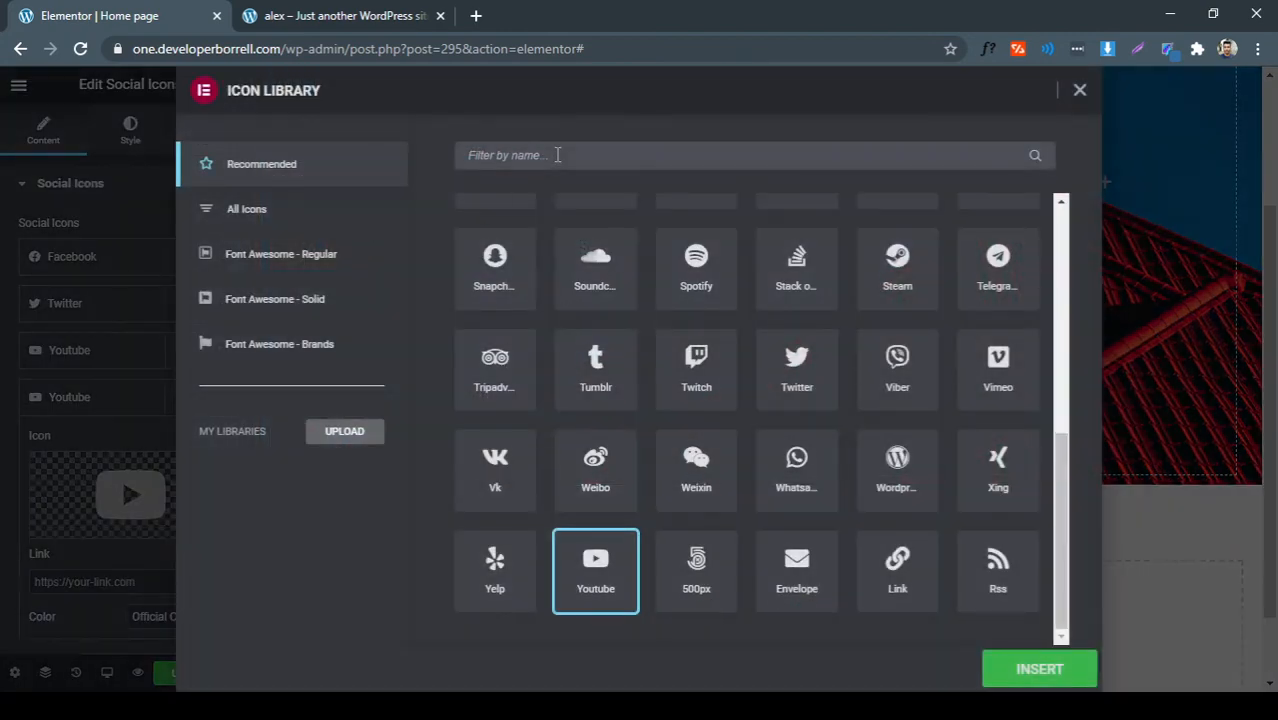
type("insta")
left_click(526, 279)
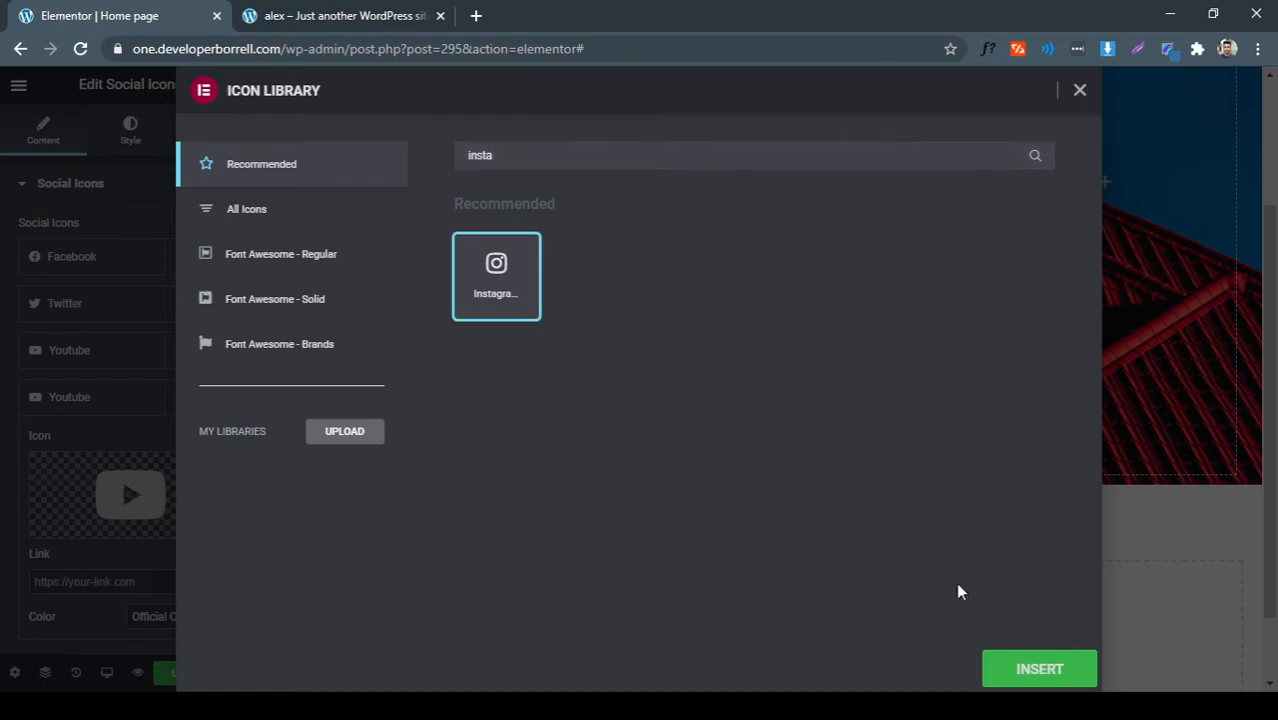
left_click(1040, 668)
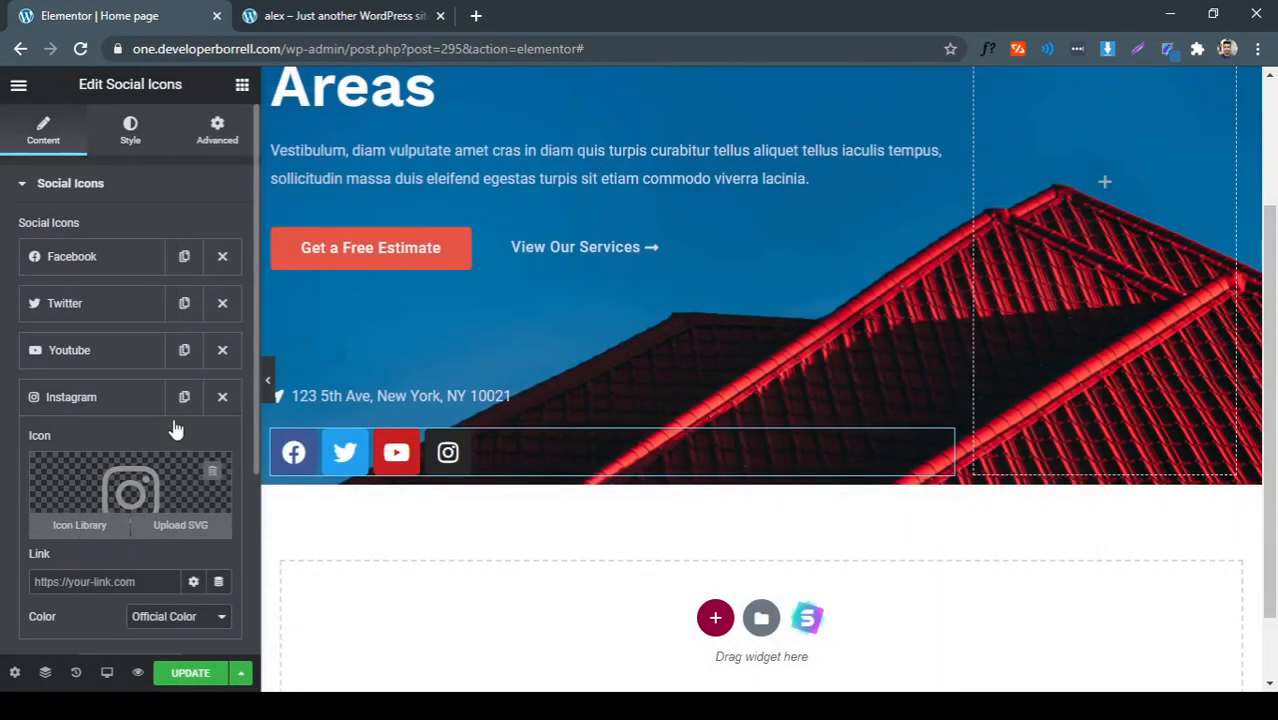
left_click(129, 412)
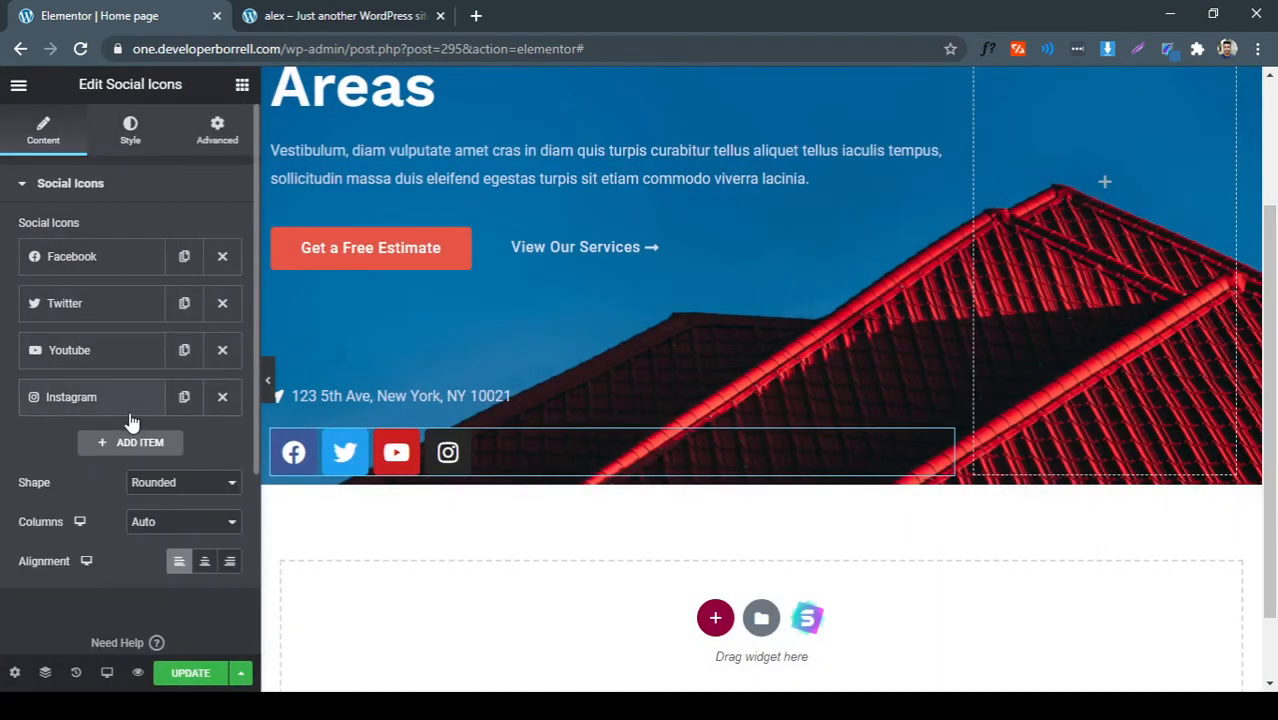
Compare the social icons with the reference page and set their shape to Circle
left_click(338, 15)
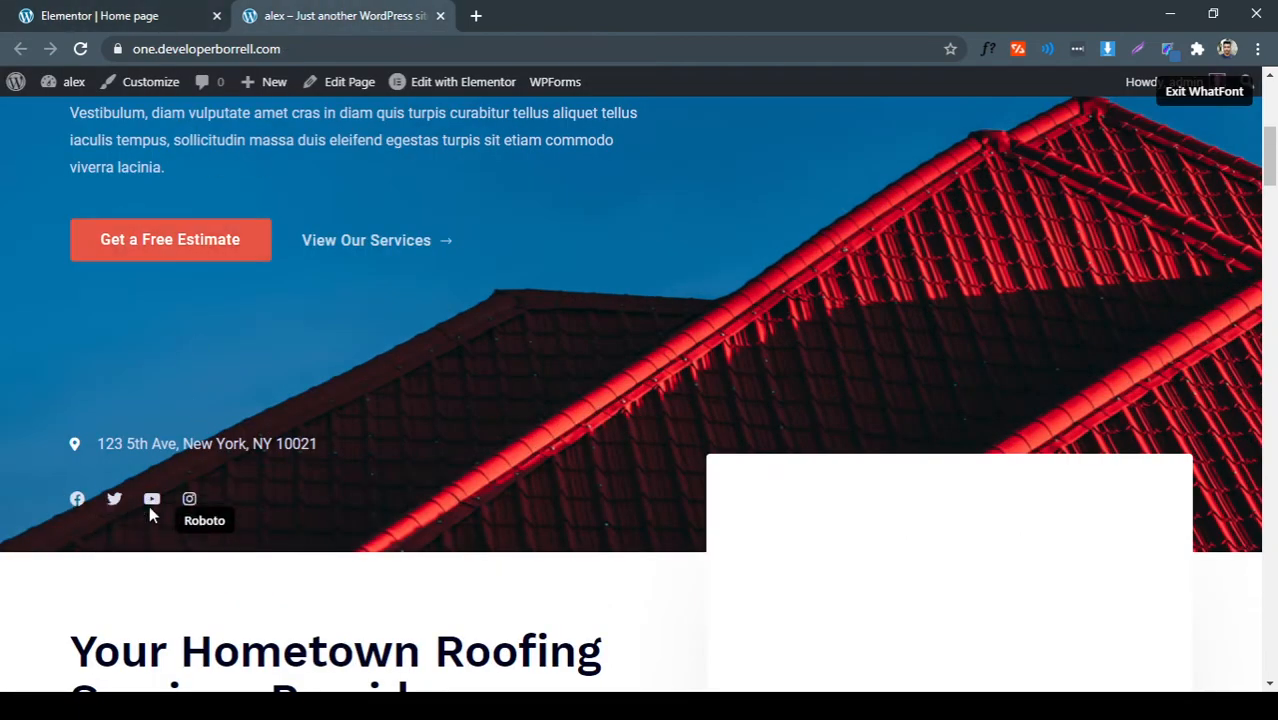
left_click(160, 13)
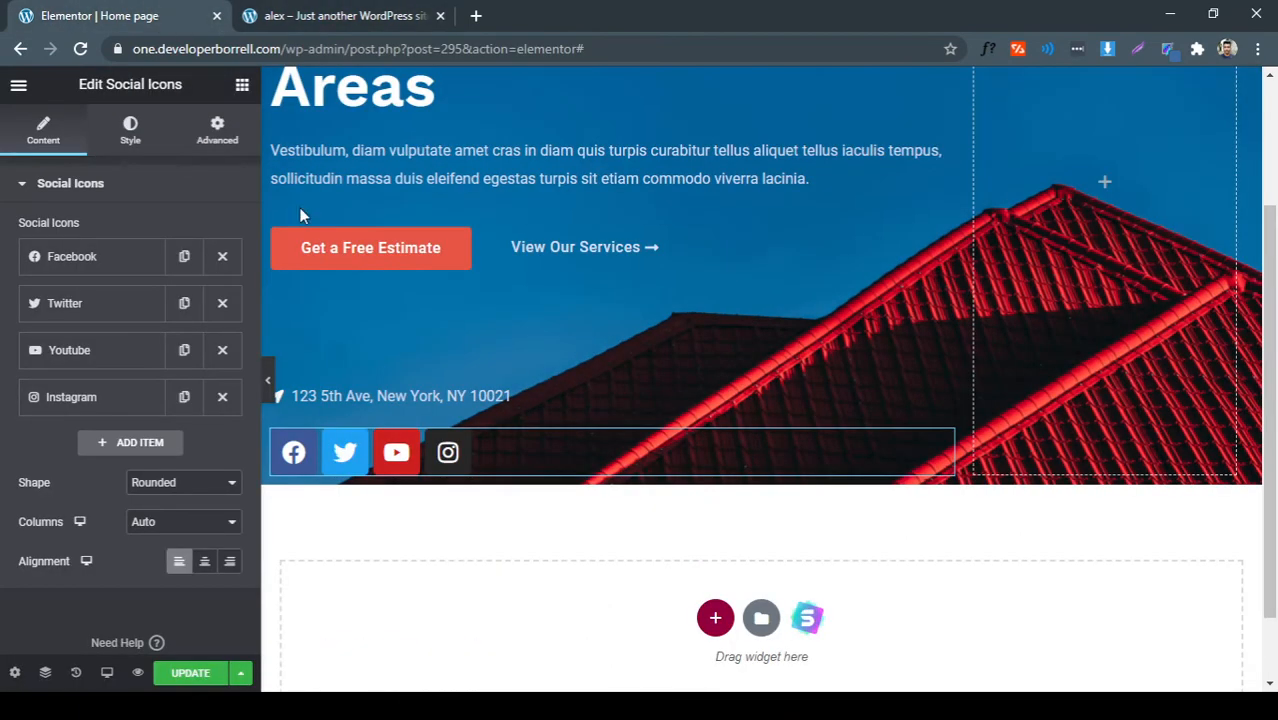
left_click(194, 513)
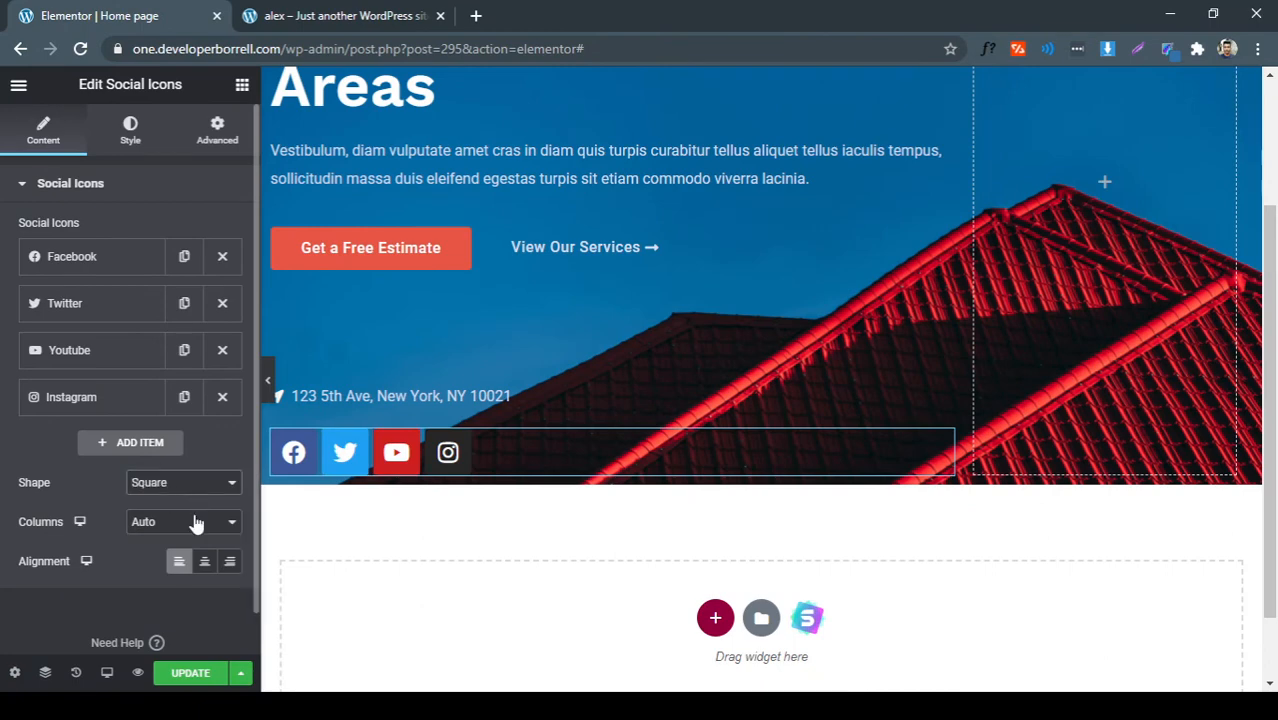
left_click(196, 486)
left_click(166, 528)
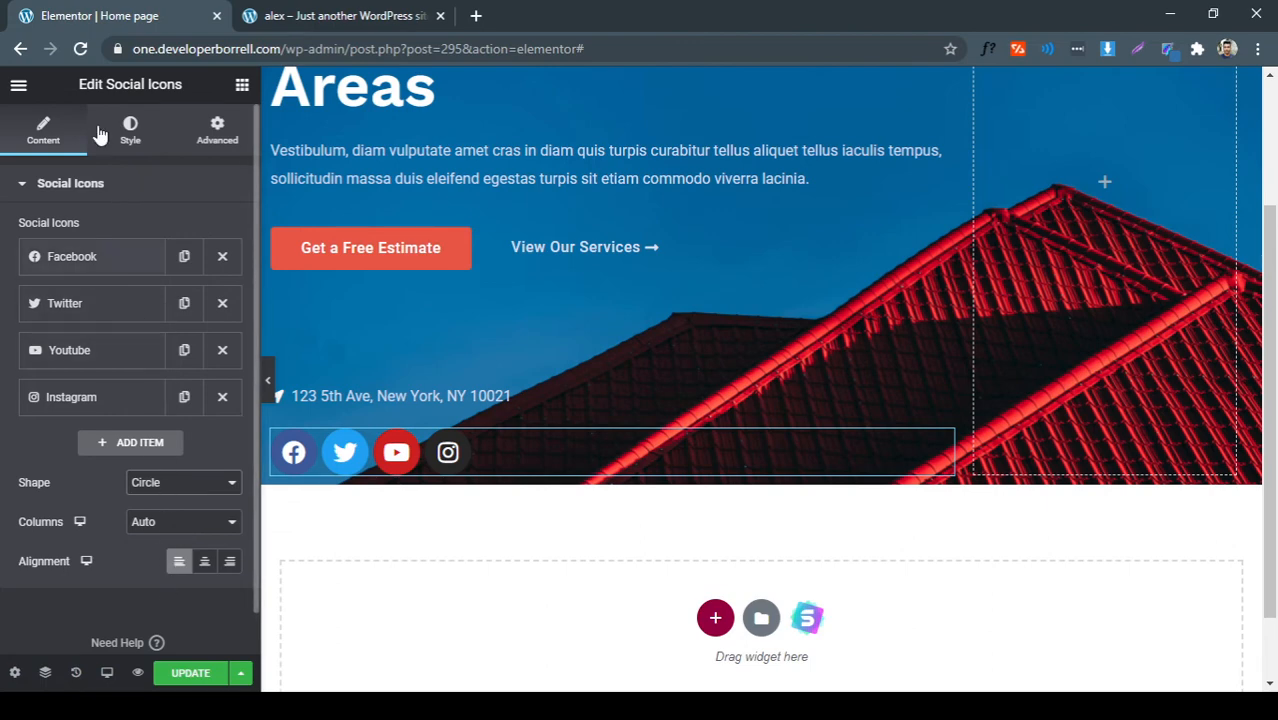
Switch the social icons to custom colors and set the primary color to #FFFFFF, checking against the reference page
left_click(141, 144)
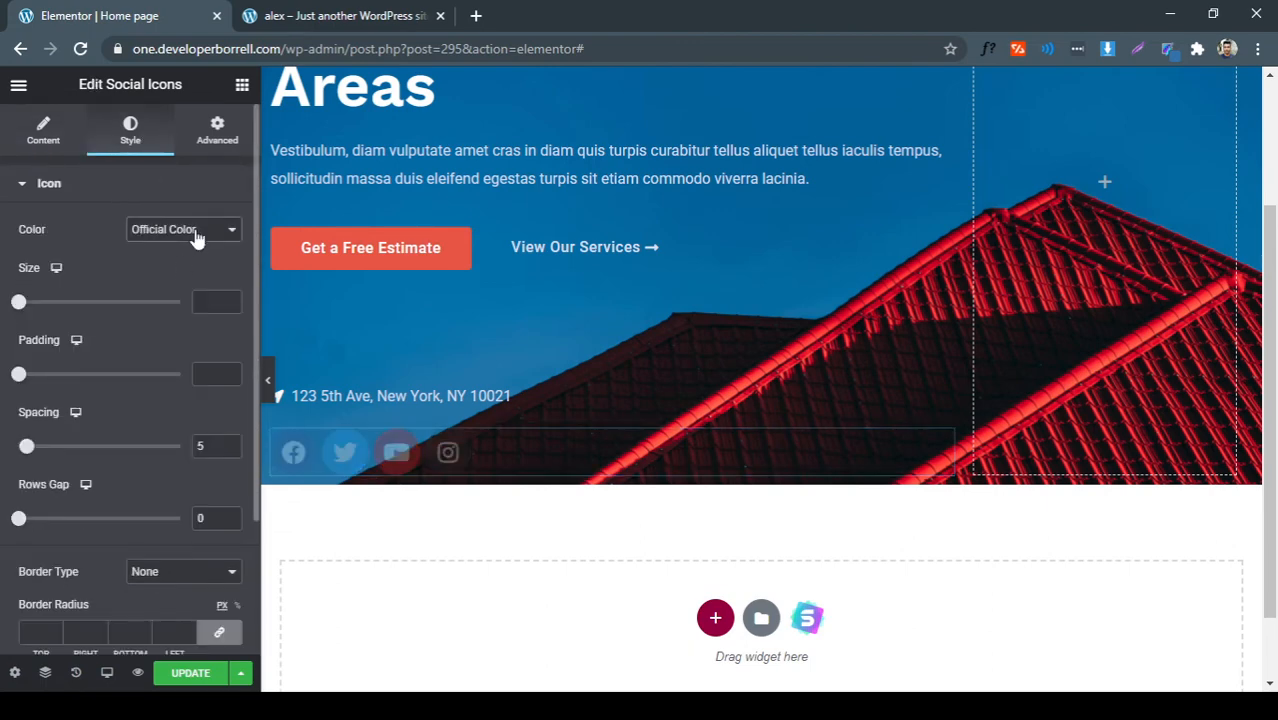
left_click(178, 263)
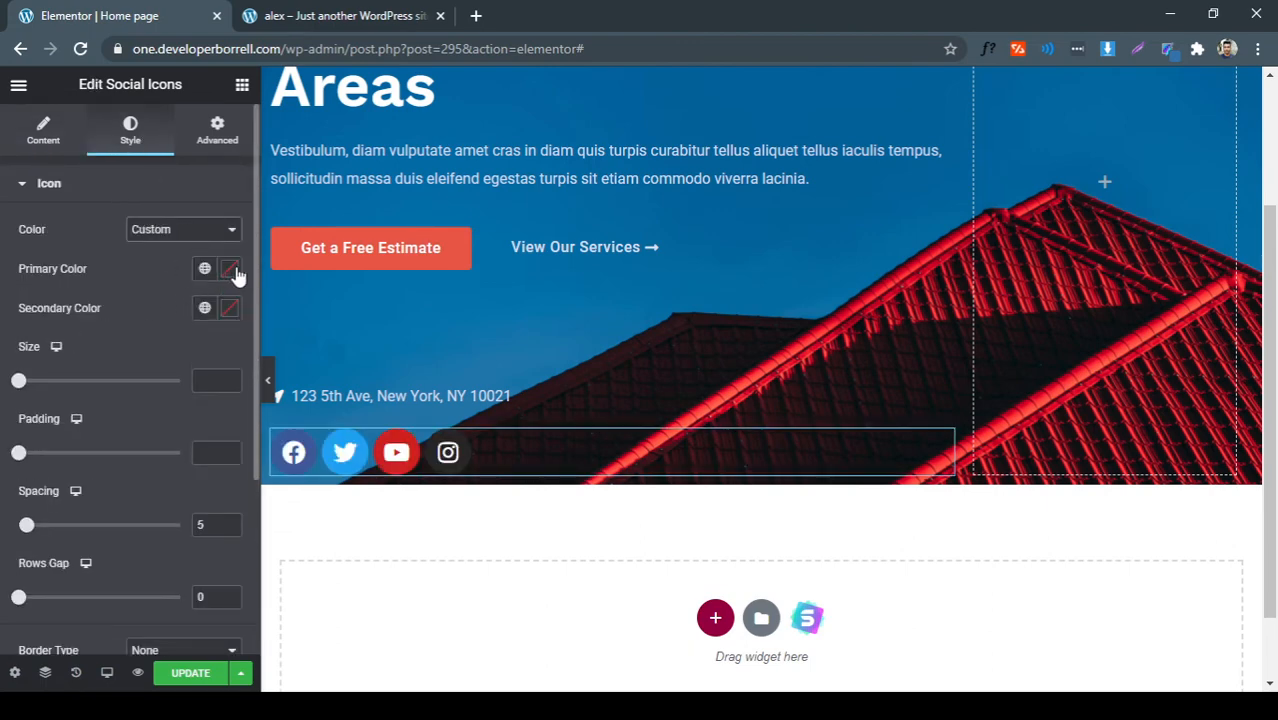
left_click(318, 16)
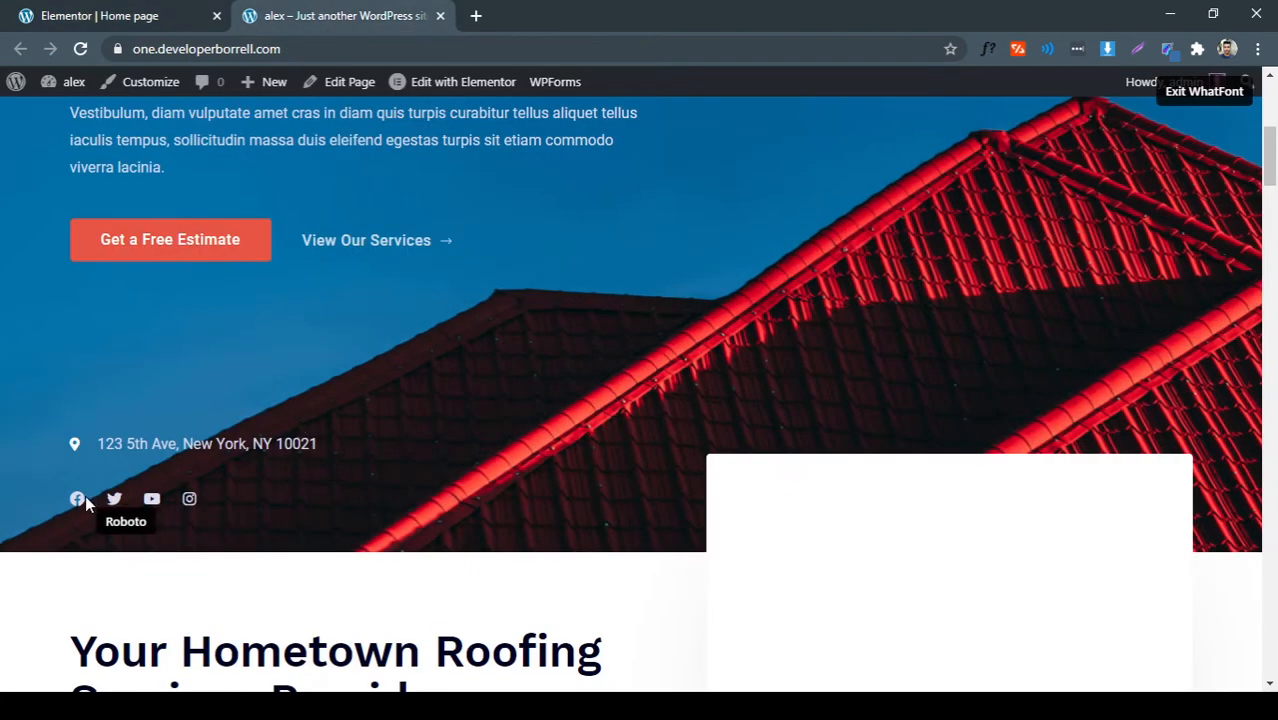
left_click(200, 16)
left_click(230, 269)
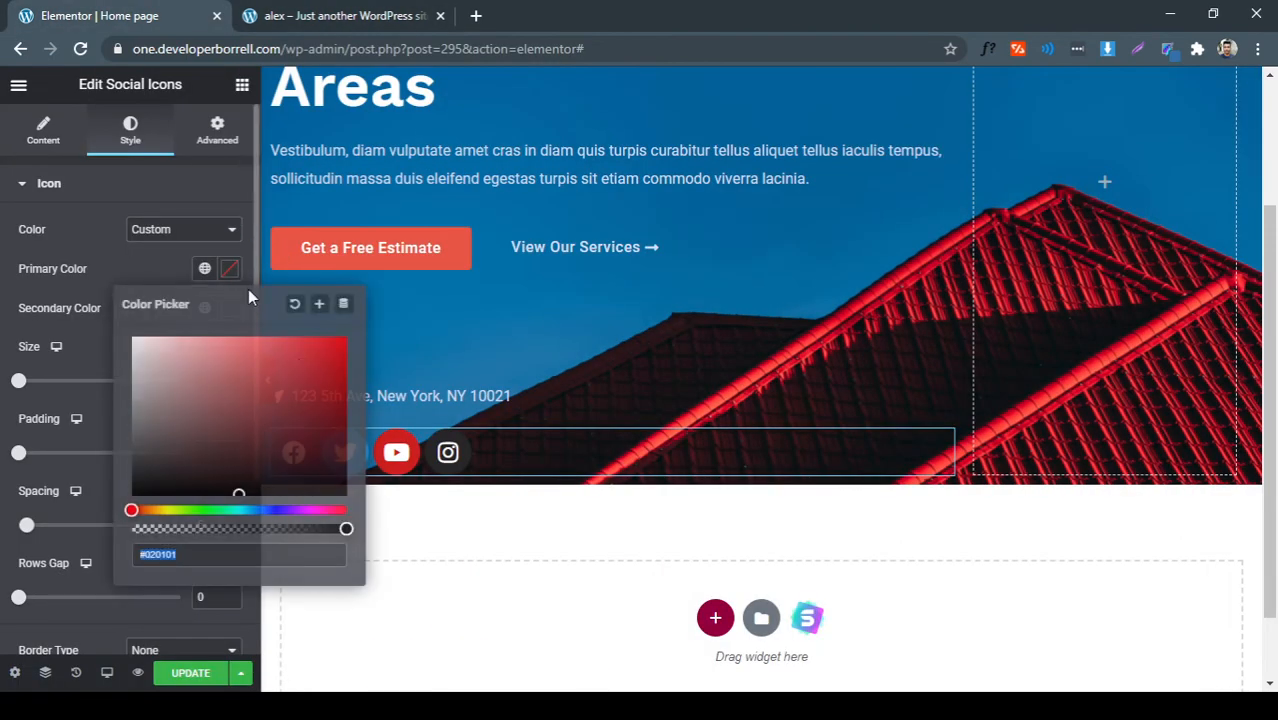
type("#FFFFFF")
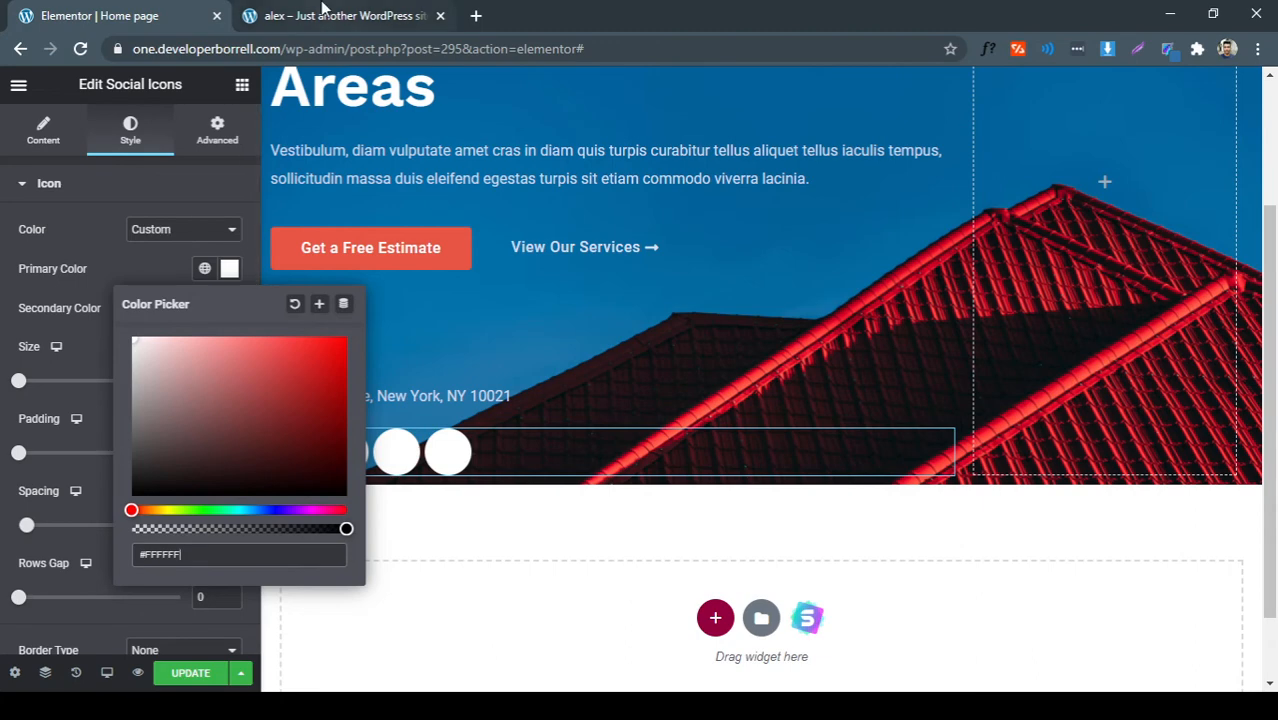
left_click(322, 8)
left_click(194, 9)
left_click(196, 267)
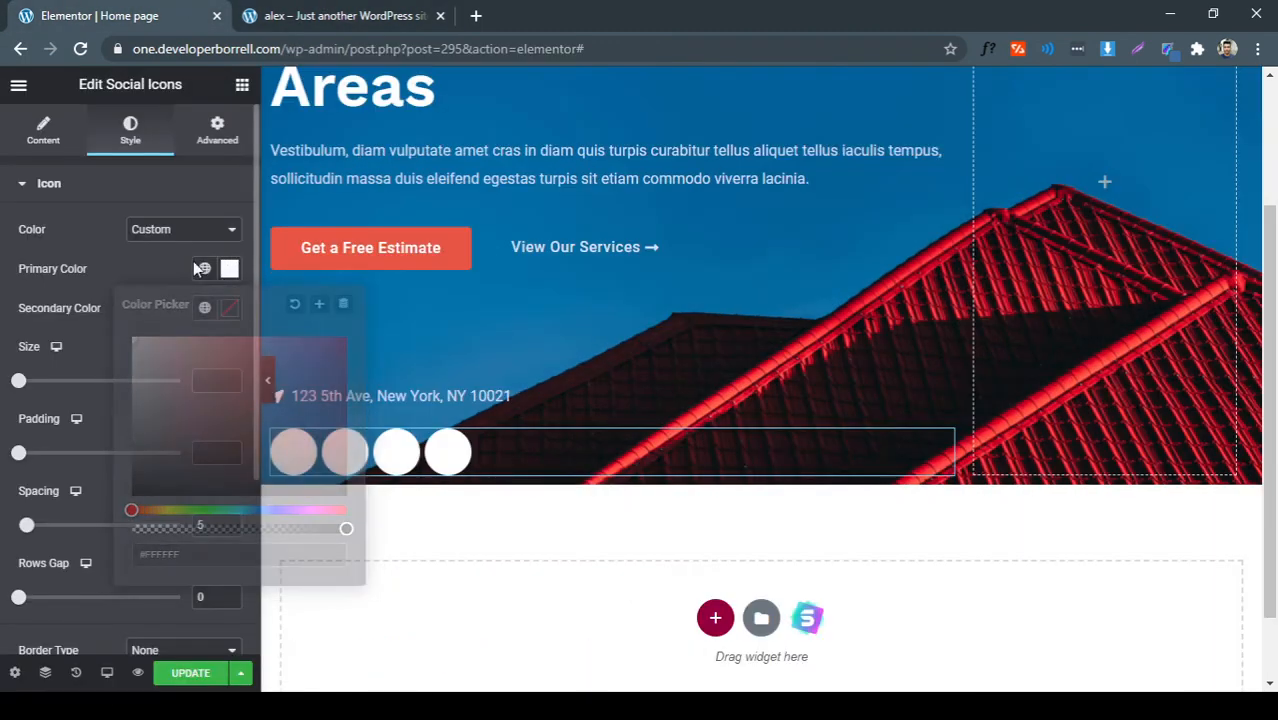
Try a fully transparent secondary color for the social icons, and settle on #020101 at full opacity
left_click(231, 308)
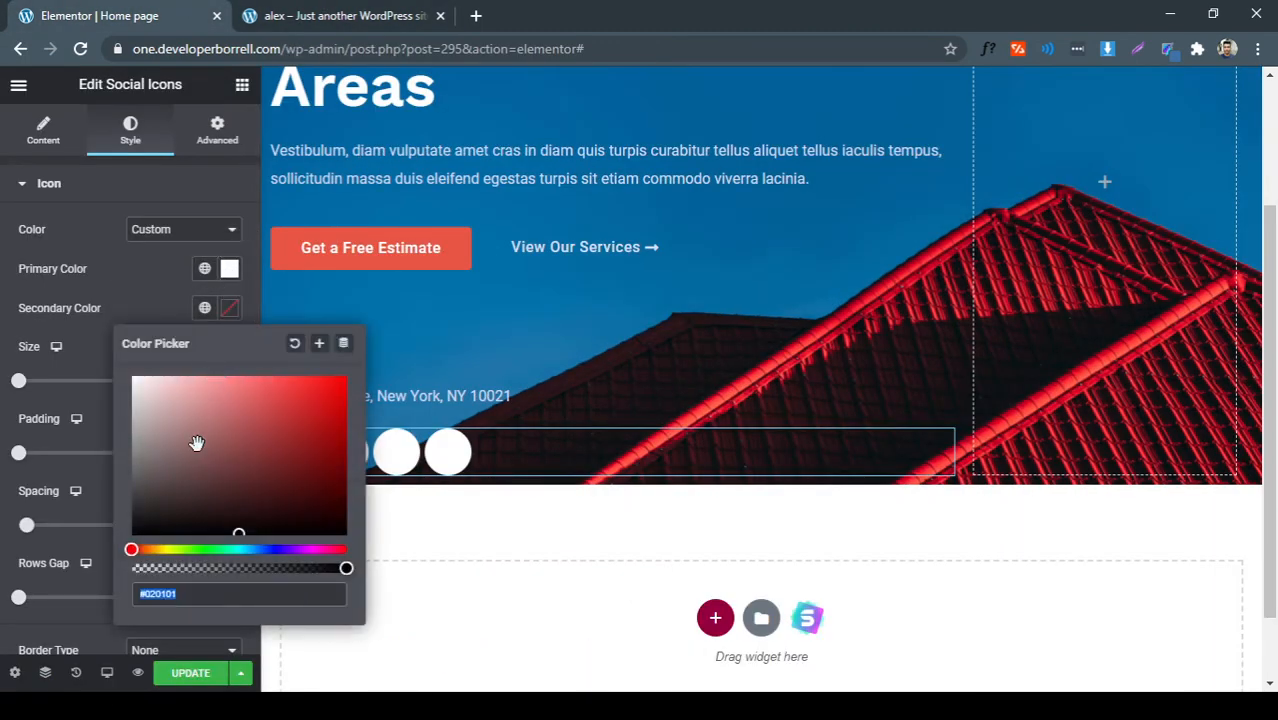
left_click_drag(267, 568, 68, 572)
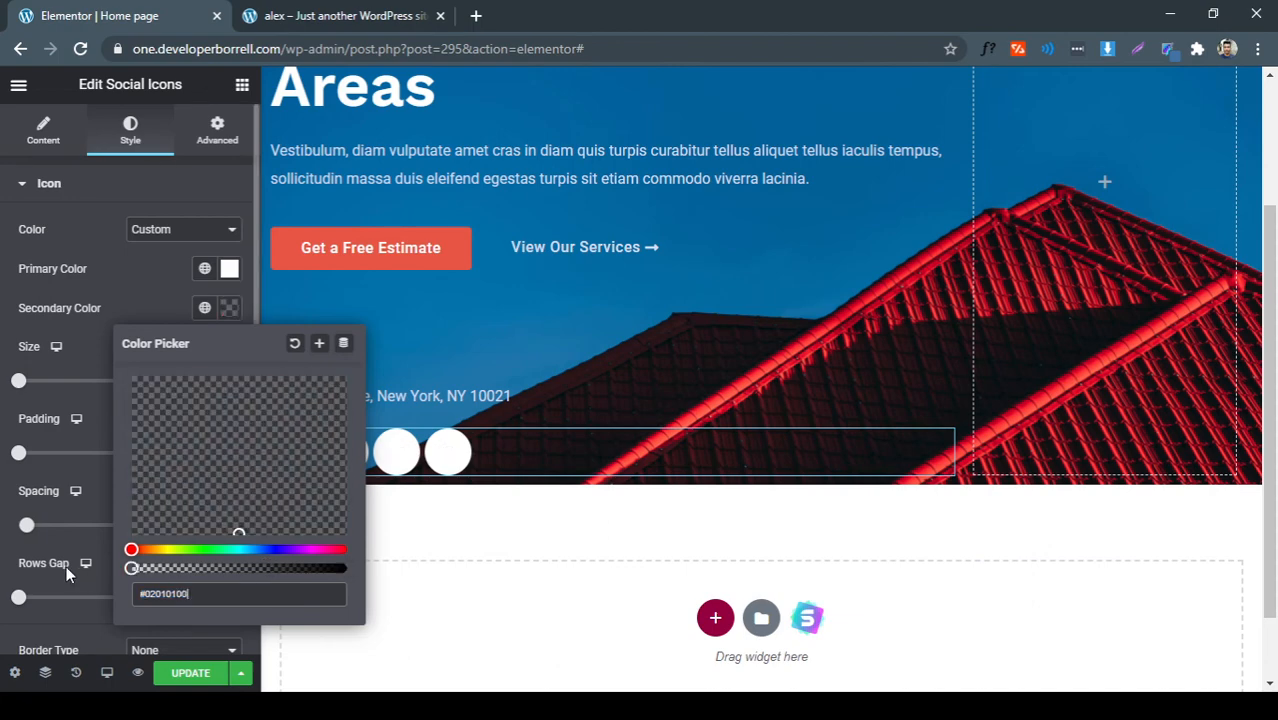
left_click(223, 568)
left_click_drag(223, 568, 349, 574)
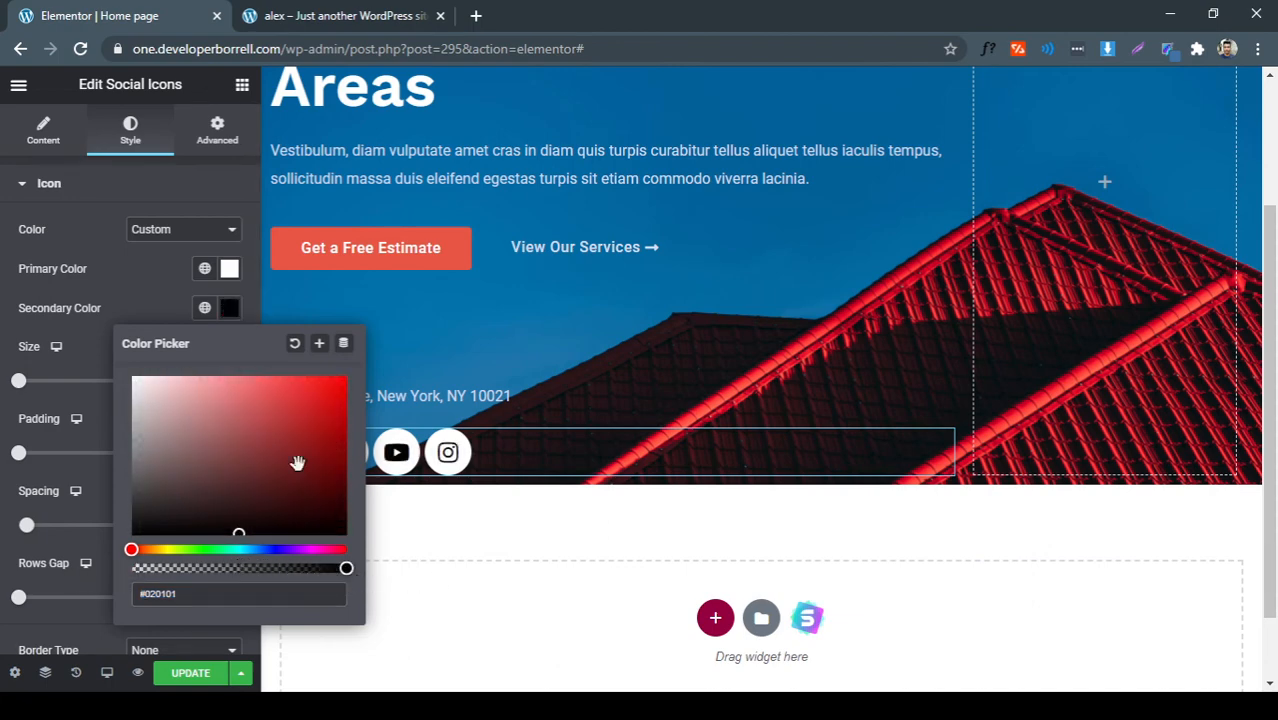
left_click(170, 278)
scroll(166, 375, "down", 1)
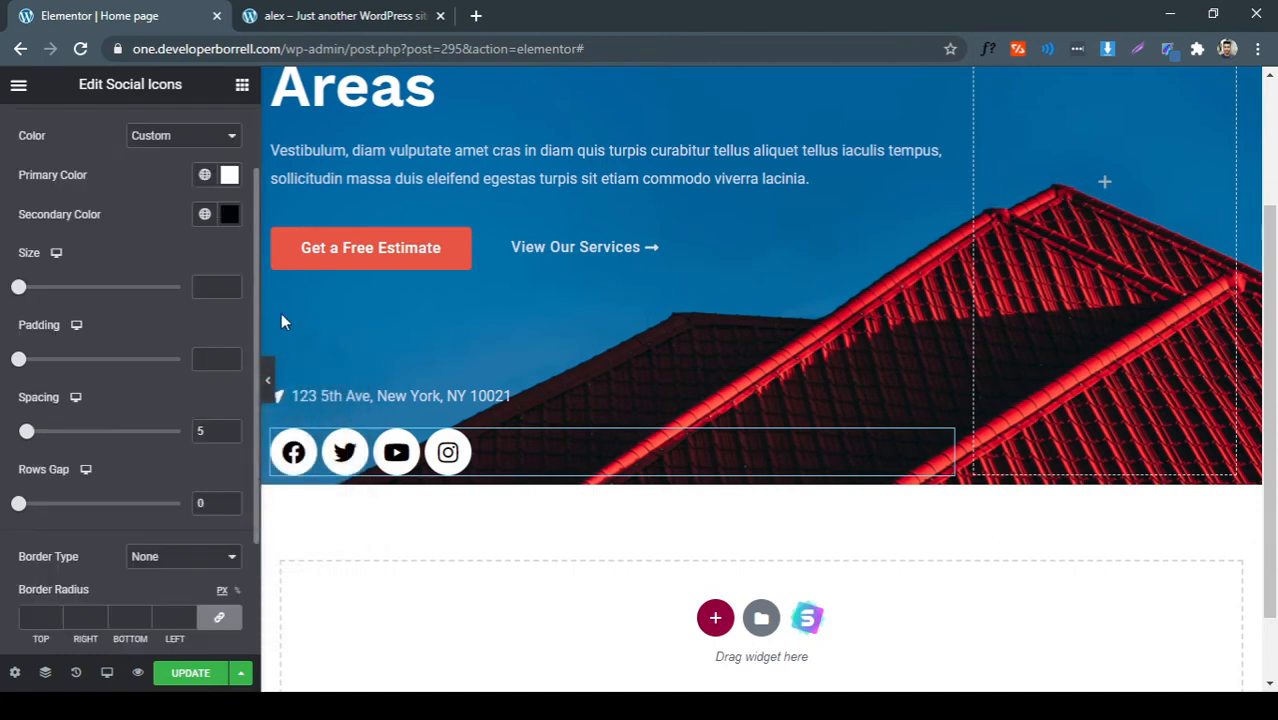
Check the reference page's icons again and try the secondary color at zero opacity, #02010100
left_click(380, 12)
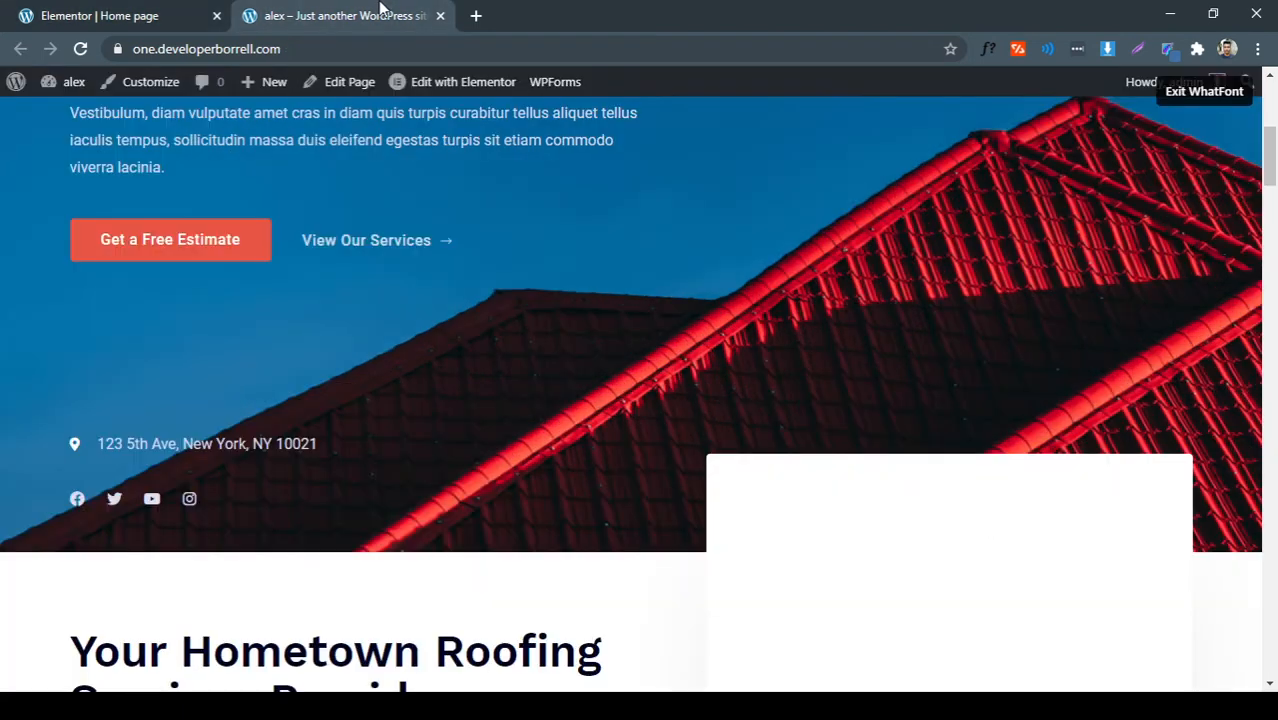
left_click(177, 10)
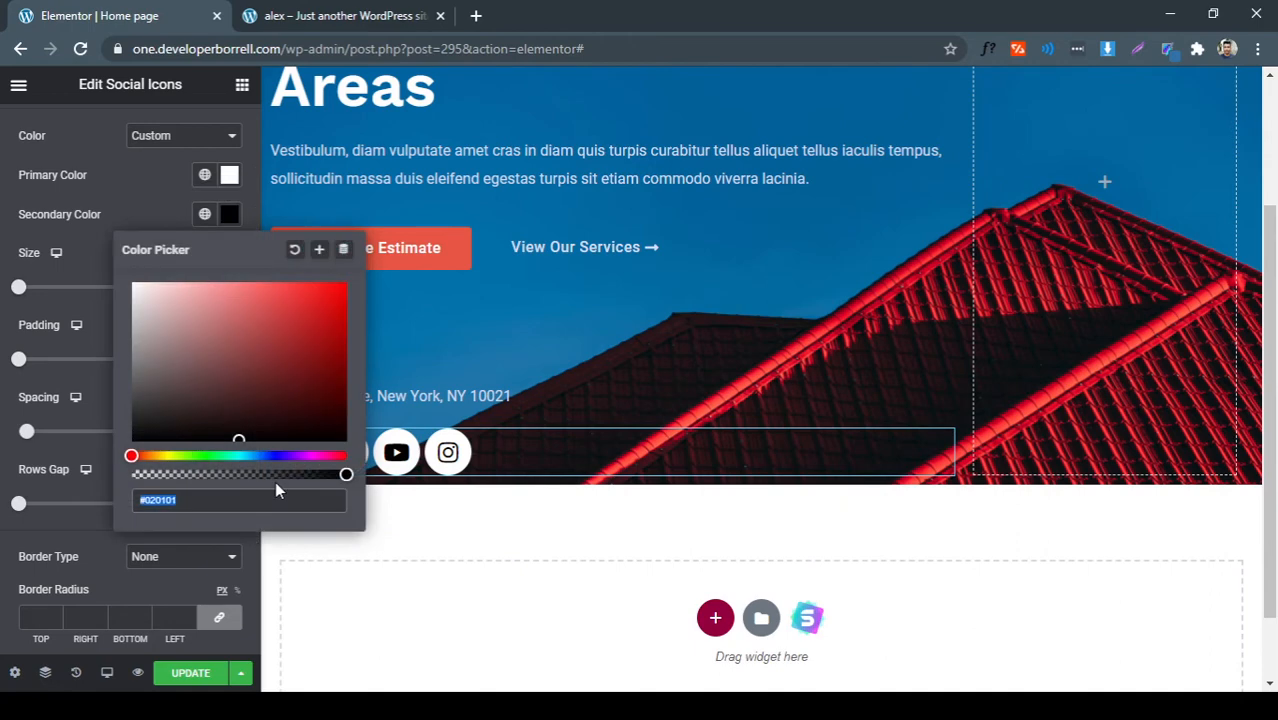
left_click_drag(290, 473, 60, 468)
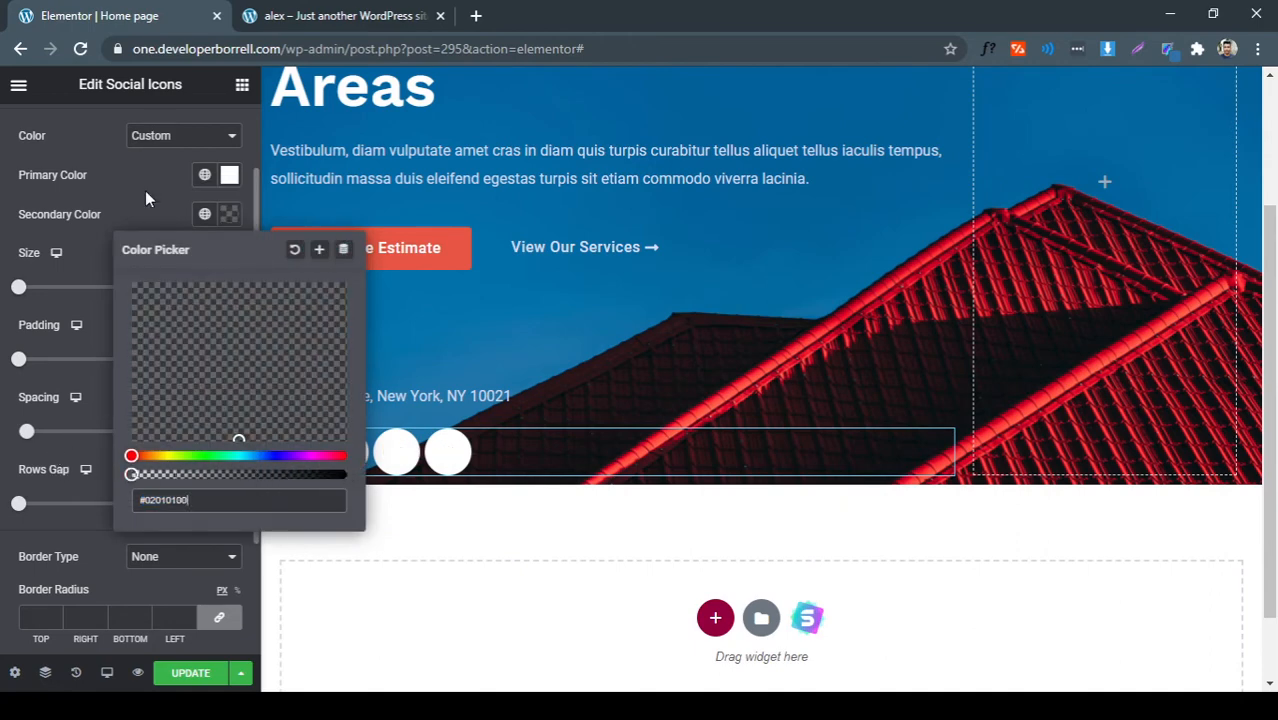
left_click(146, 192)
Try #000000 as the social icons' primary color and restore it to #FFFFFF
left_click(229, 175)
left_click(216, 401)
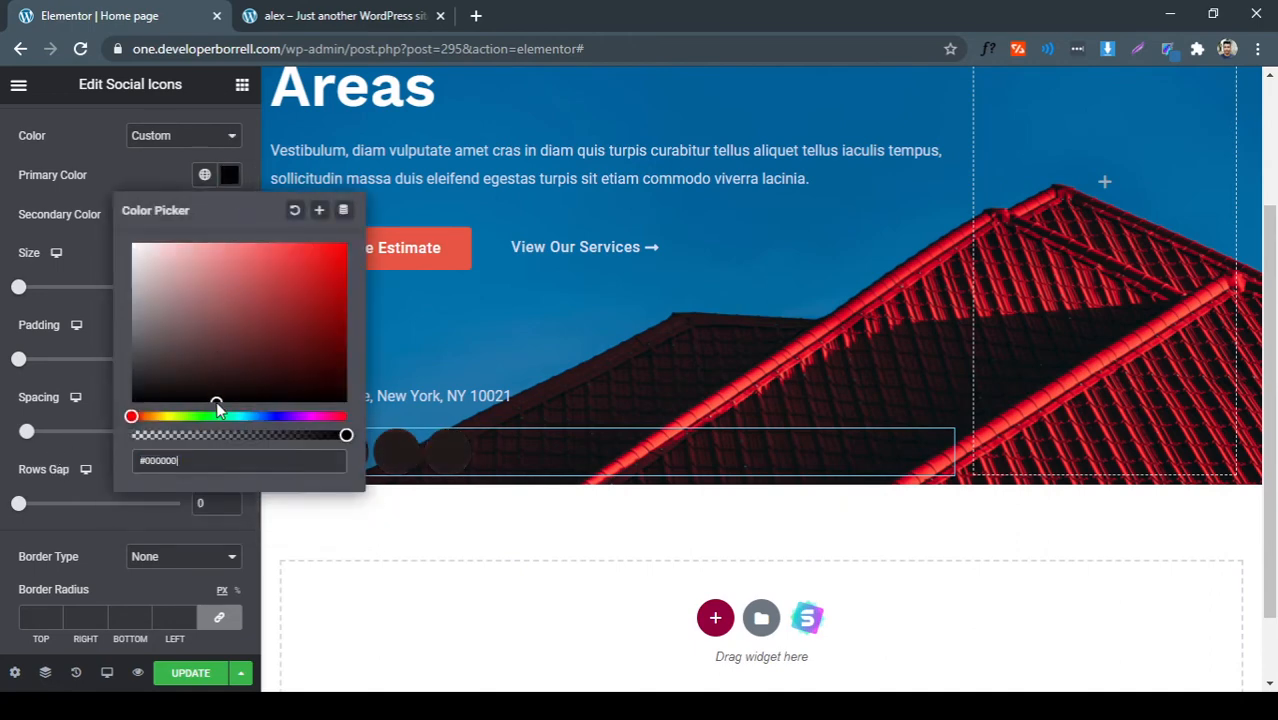
left_click_drag(216, 401, 125, 149)
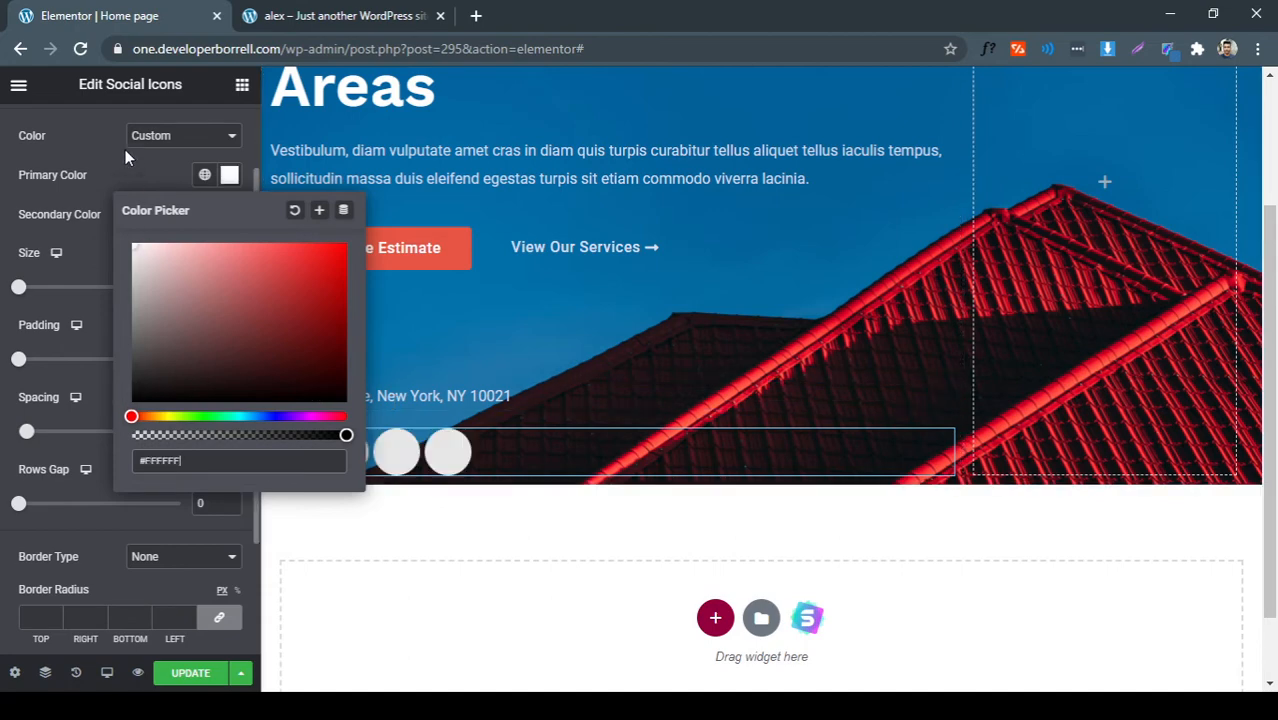
left_click(155, 182)
Restore the social icons' secondary color to full opacity, #020101
left_click(229, 214)
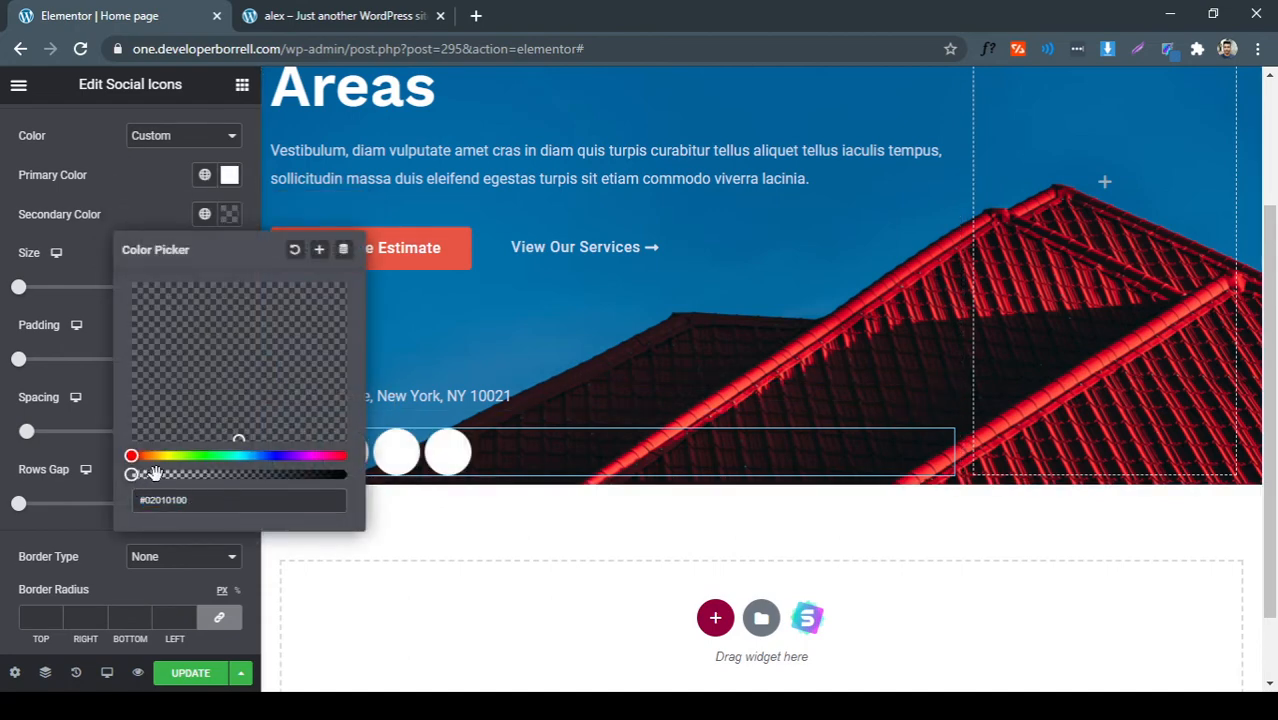
left_click_drag(131, 474, 352, 486)
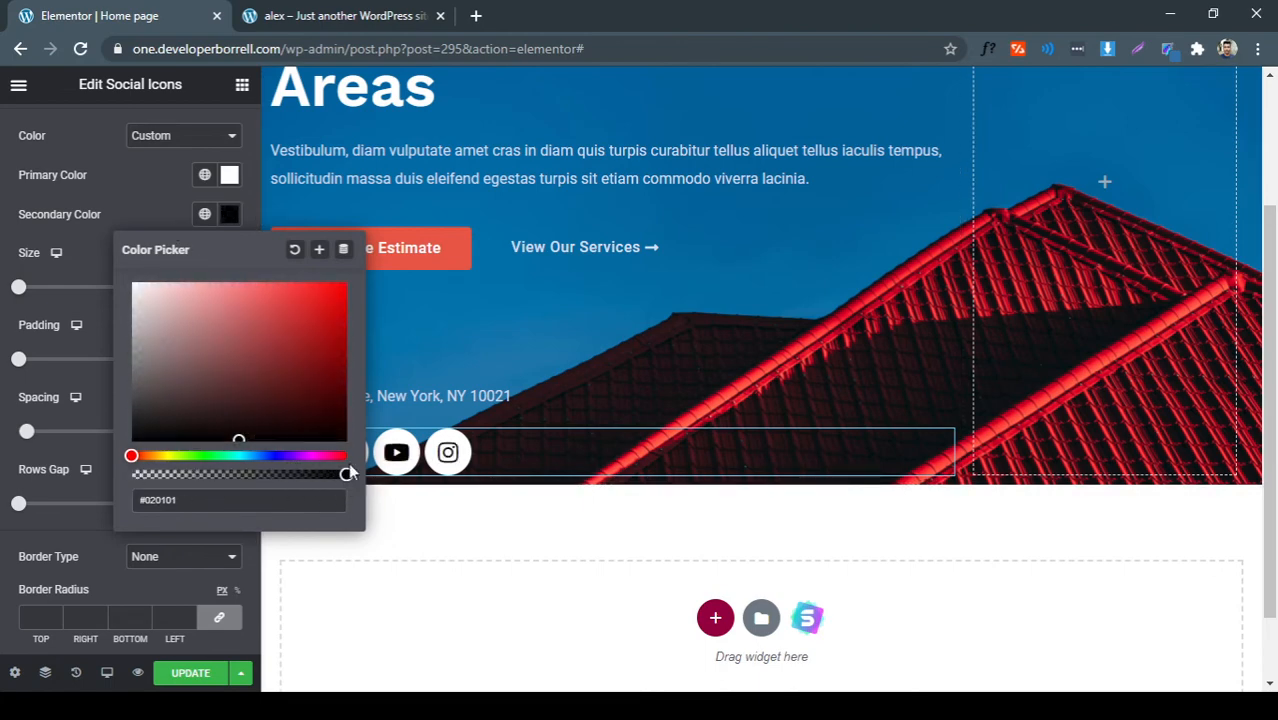
left_click(180, 200)
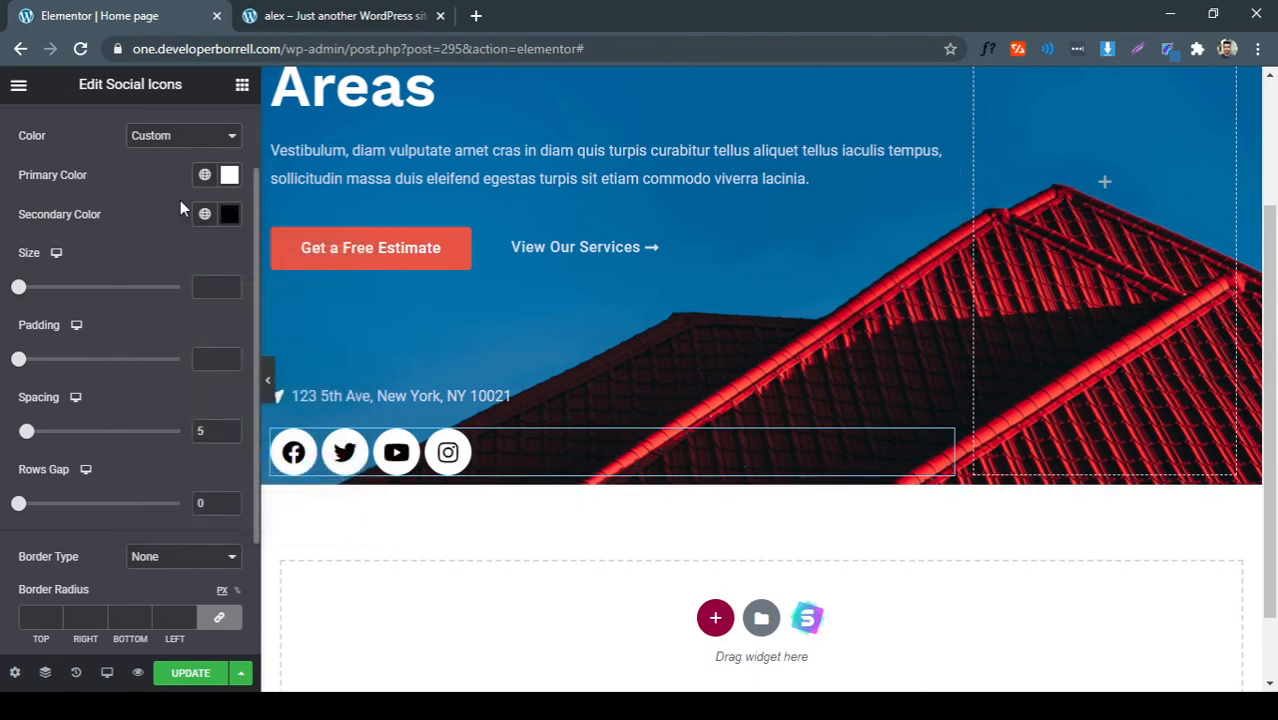
Set the size of the social icons to 16
left_click(228, 291)
left_click(228, 291)
left_click(228, 291)
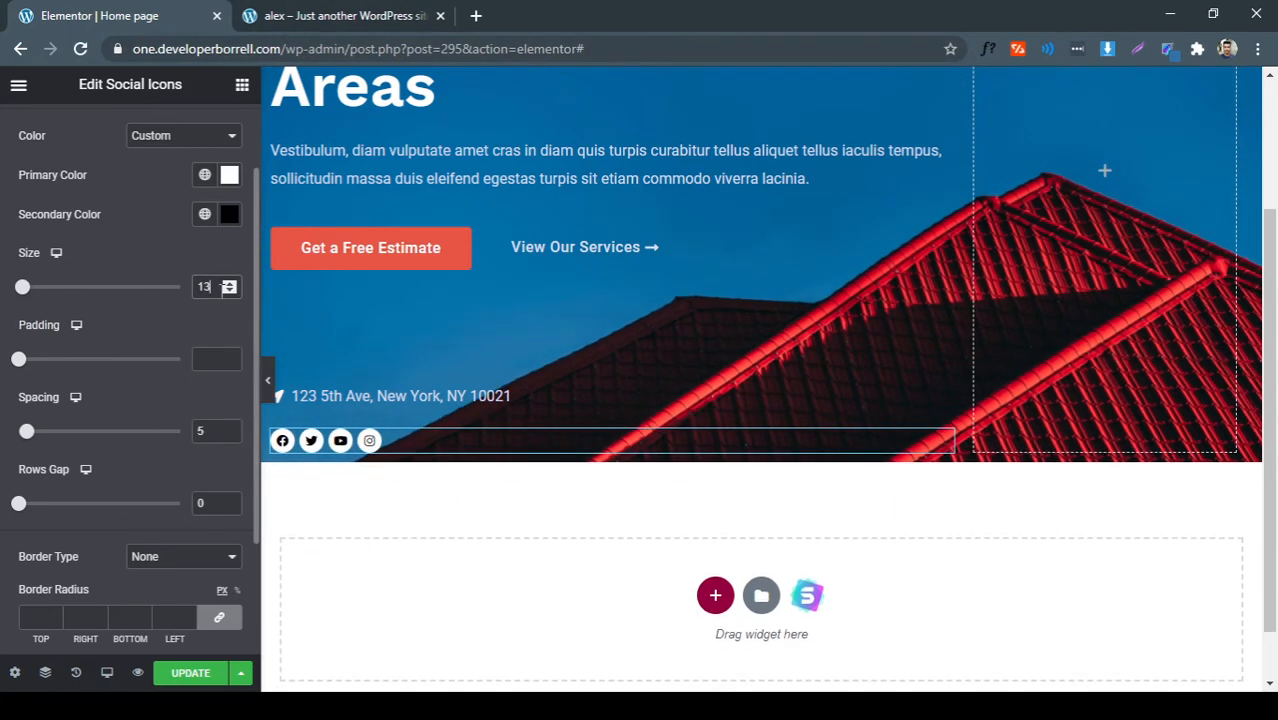
left_click(228, 283)
left_click(228, 283)
left_click(228, 283)
scroll(204, 322, "up", 2)
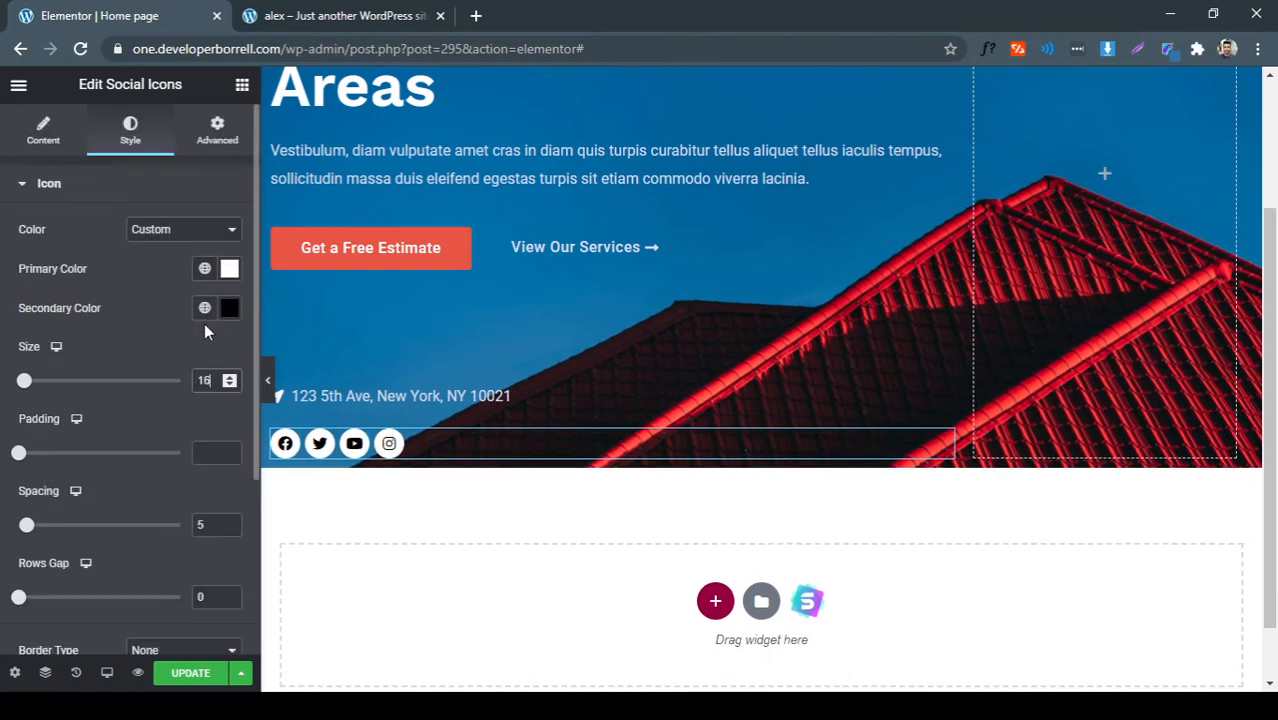
Try a margin of 0 and a padding of 1 px on all sides of the social icons widget, and return to its icon styling
left_click(222, 138)
left_click(39, 346)
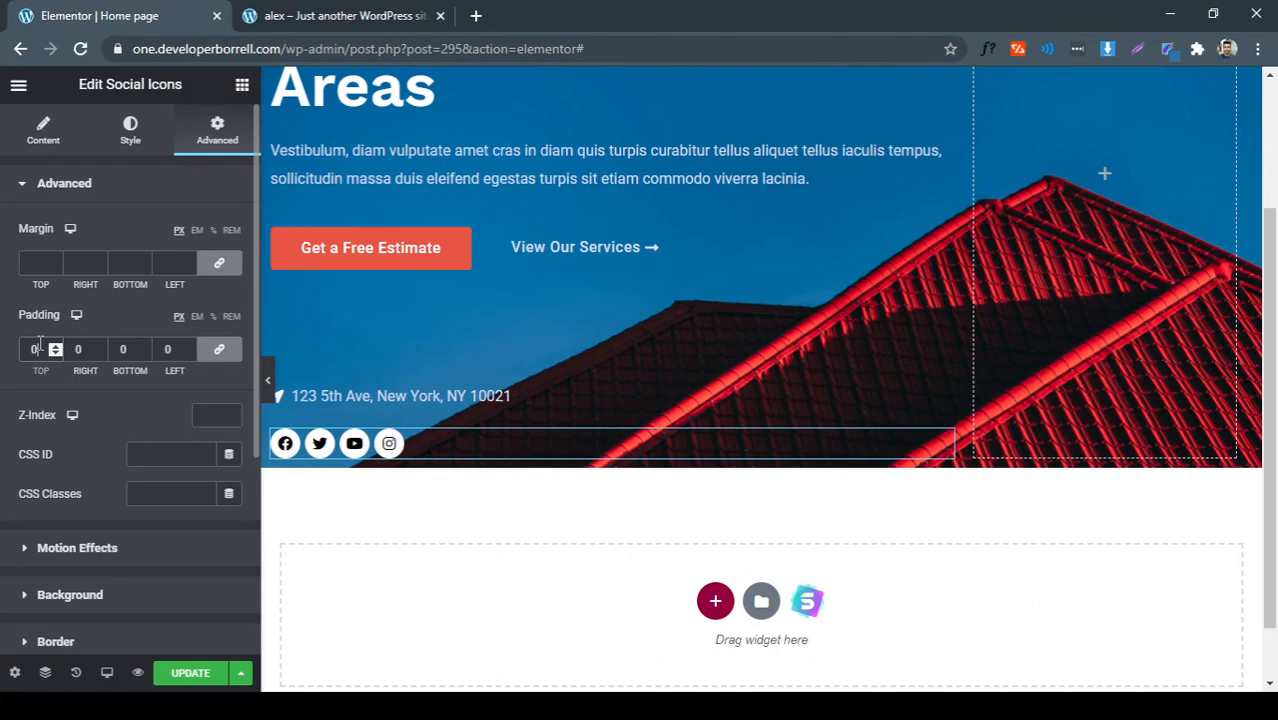
key("Down")
left_click(38, 262)
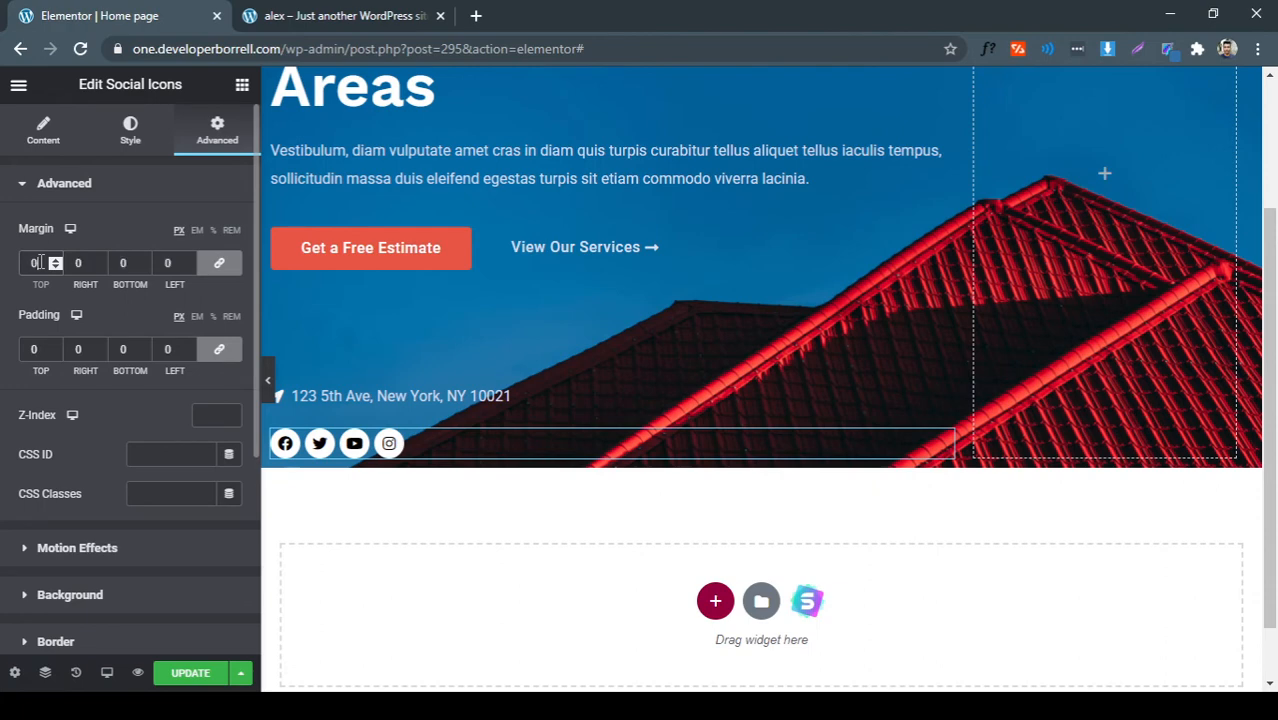
left_click(55, 346)
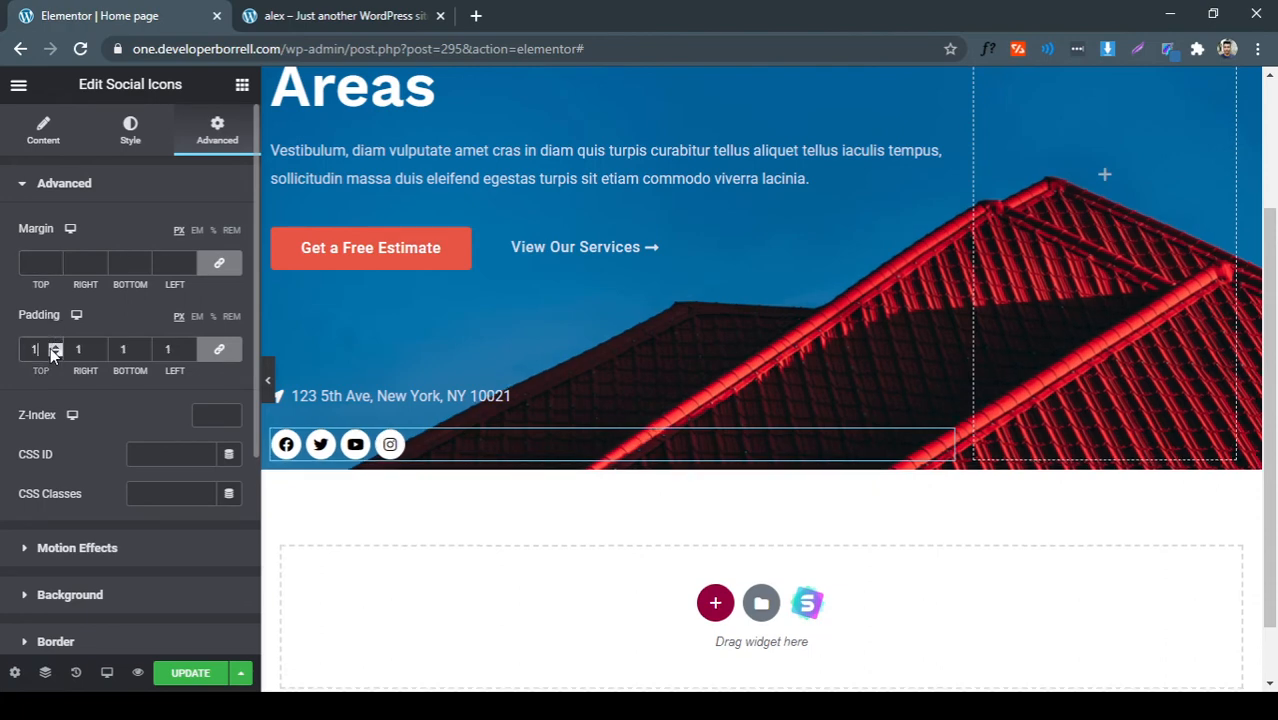
left_click(130, 132)
left_click(665, 705)
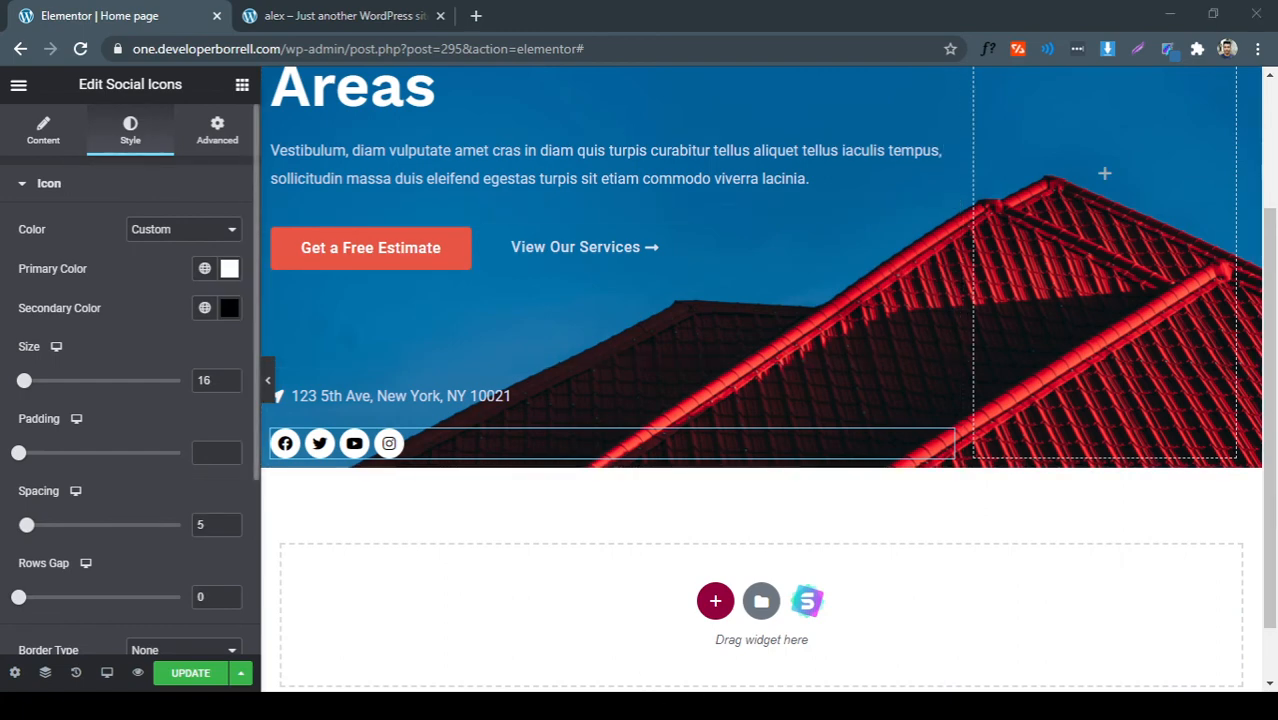
Set the spacing of the social icons to 10 and compare the icons with the reference page
scroll(130, 400, "down", 1)
left_click_drag(211, 431, 118, 416)
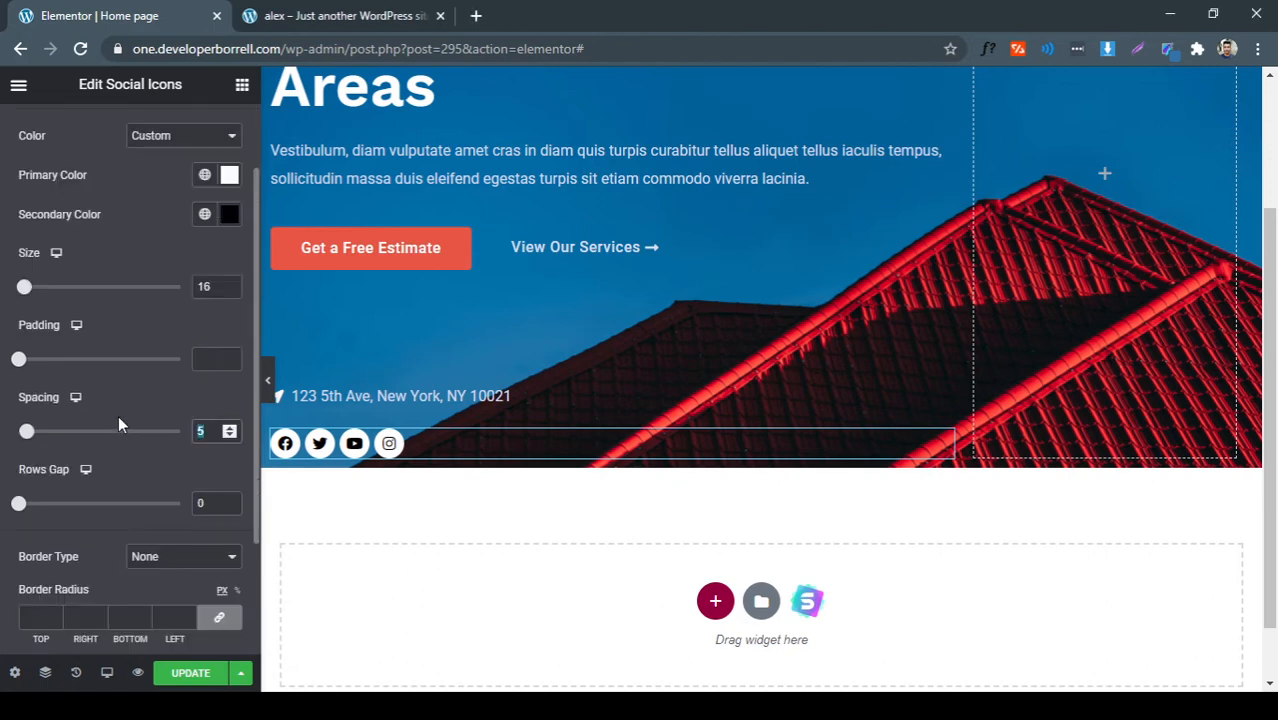
type("0")
key("Up")
key("Up")
key("Up")
key("Up")
key("Up")
key("Up")
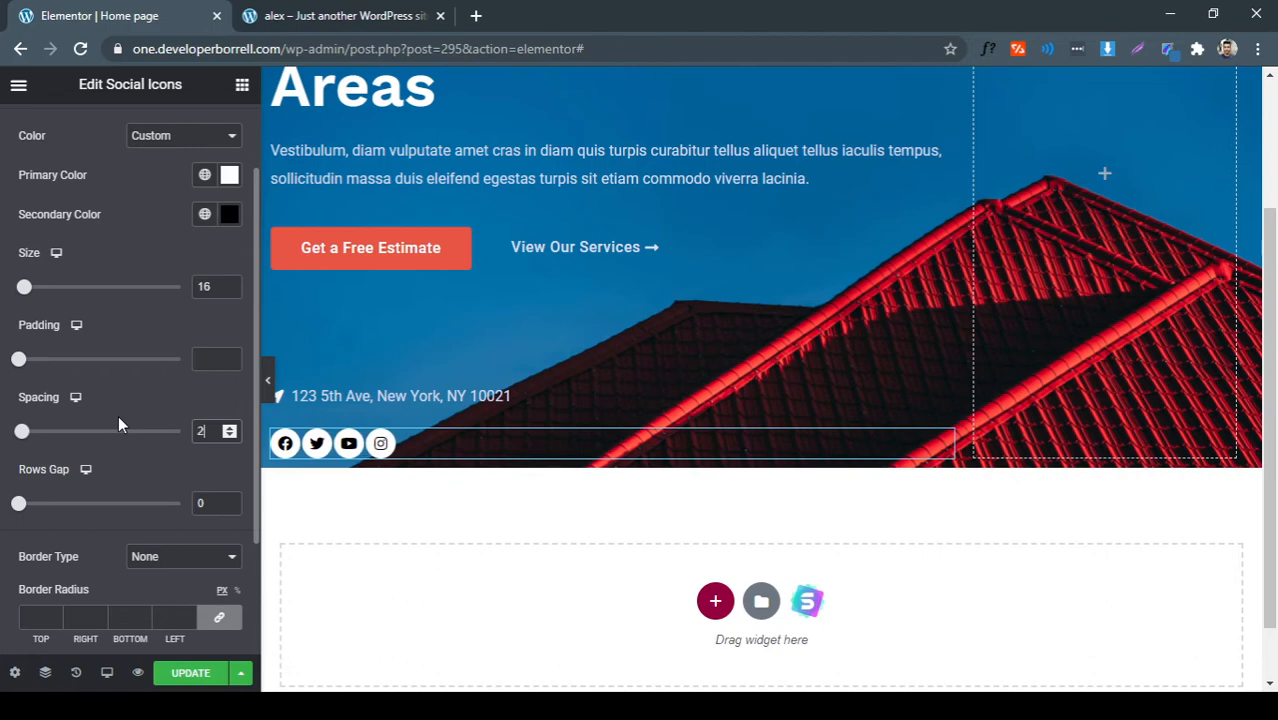
key("Up")
key("Up")
key("Up")
key("Up")
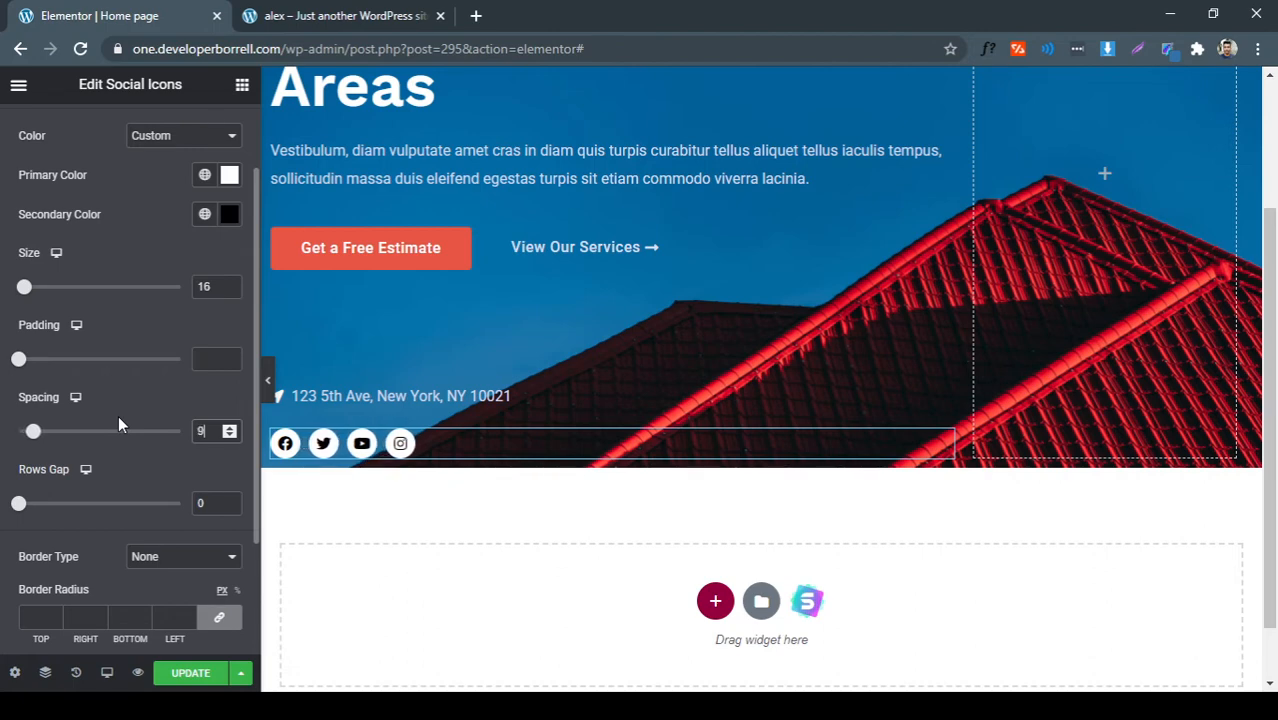
scroll(135, 470, "down", 1)
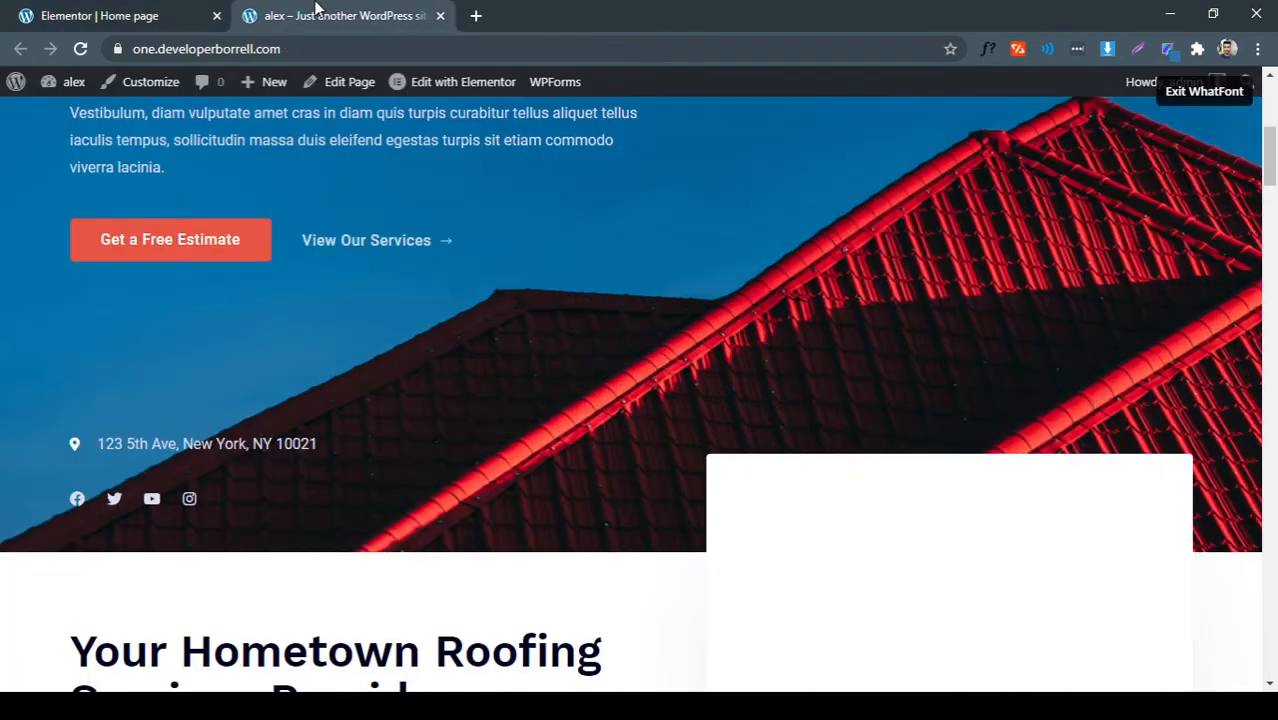
left_click(320, 15)
left_click(201, 27)
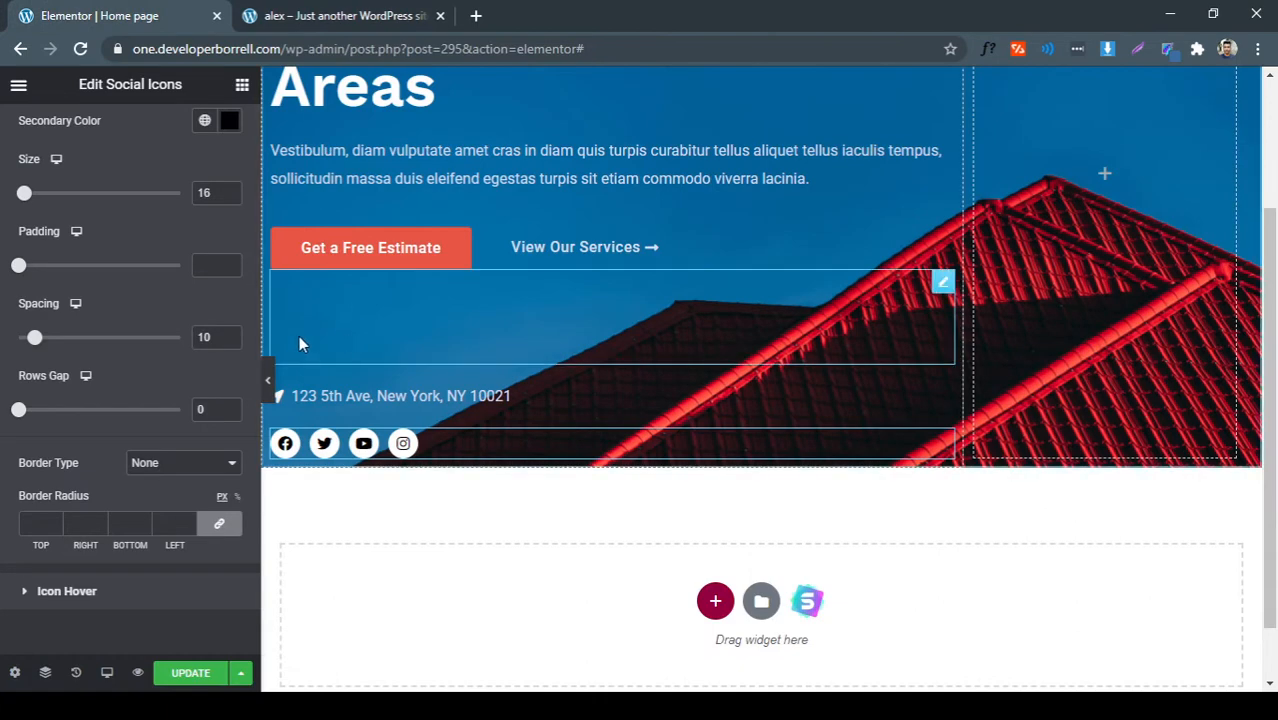
Copy the social icons' primary color value and make that color fully transparent, #FFFFFF00
scroll(16, 337, "up", 2)
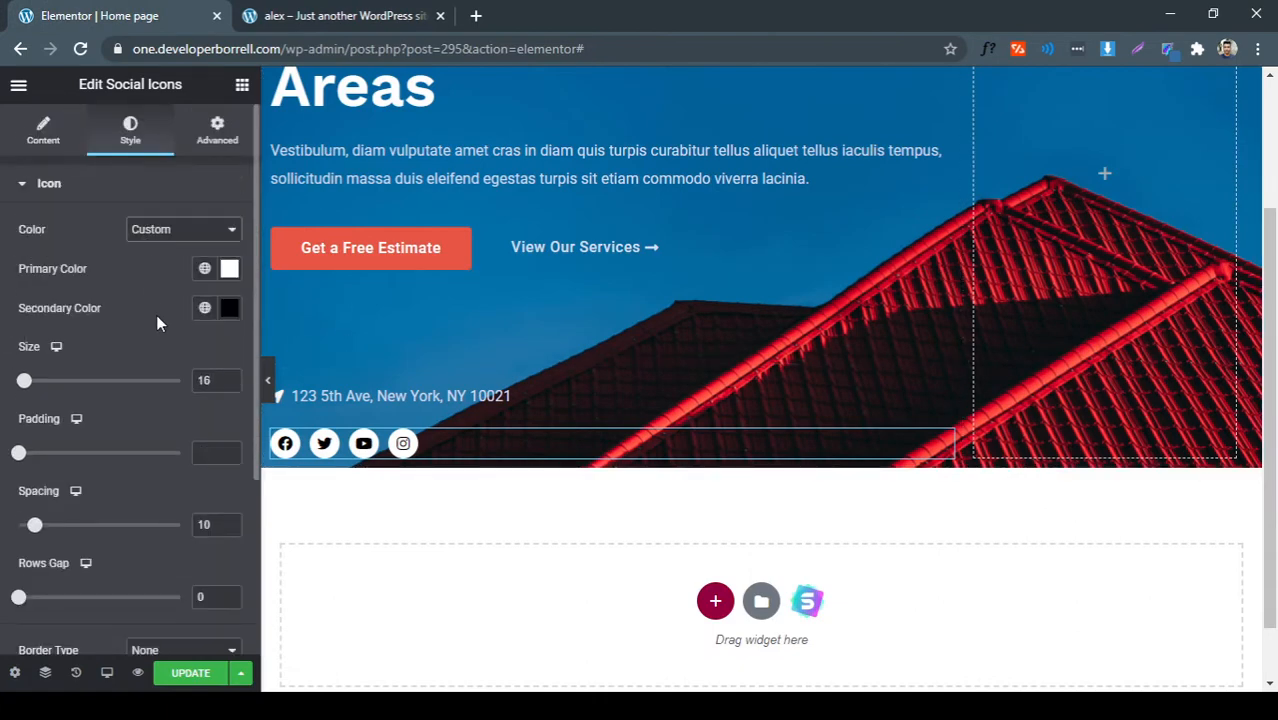
left_click(300, 18)
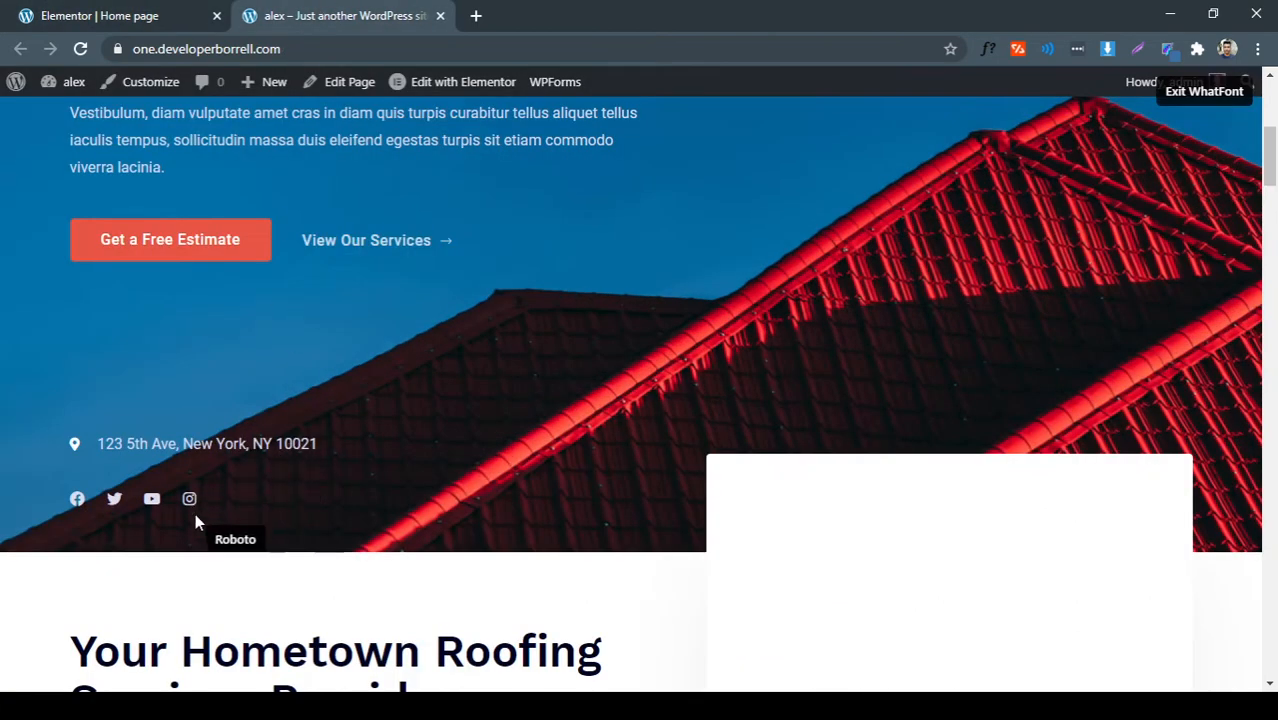
left_click(160, 17)
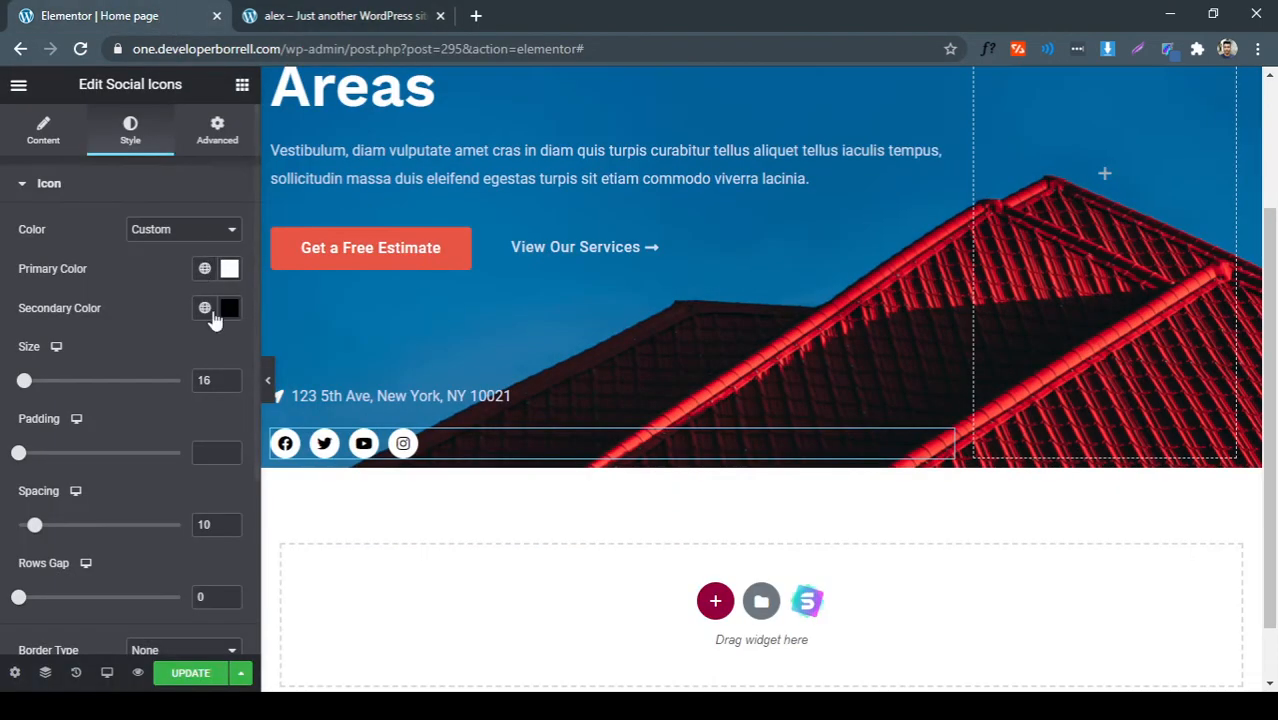
left_click(229, 270)
key("ctrl+c")
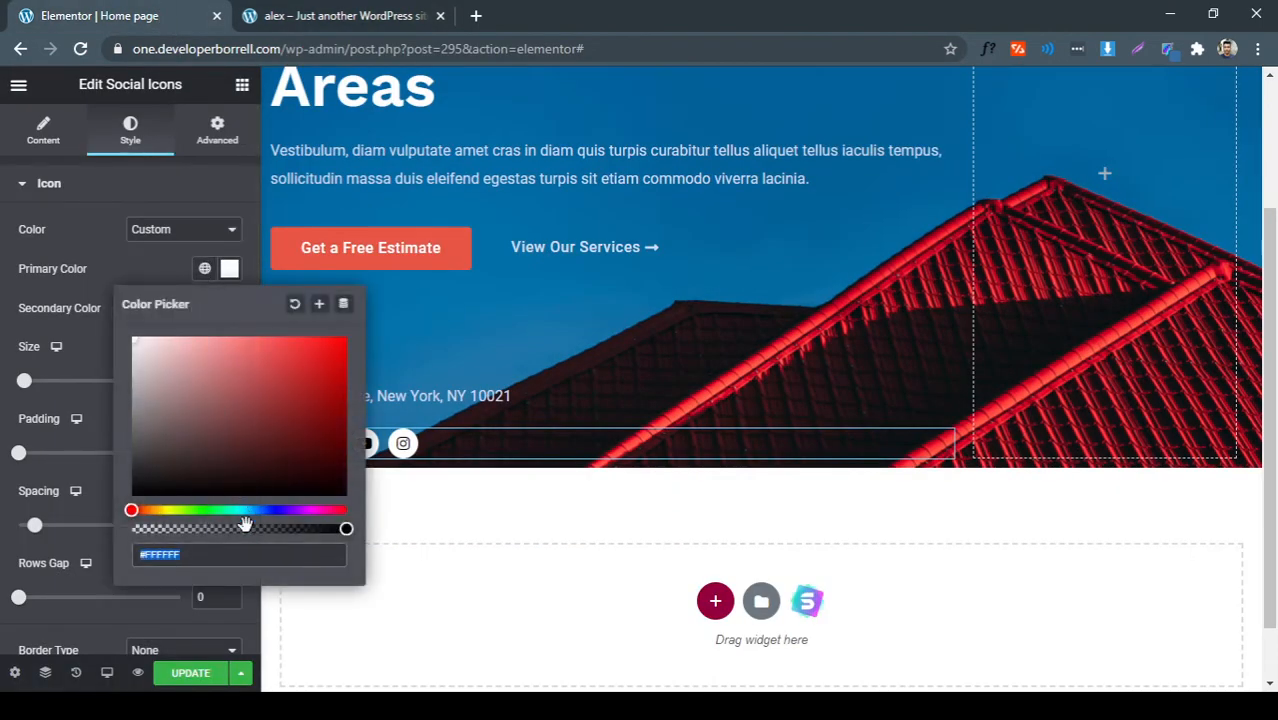
left_click_drag(245, 530, 131, 528)
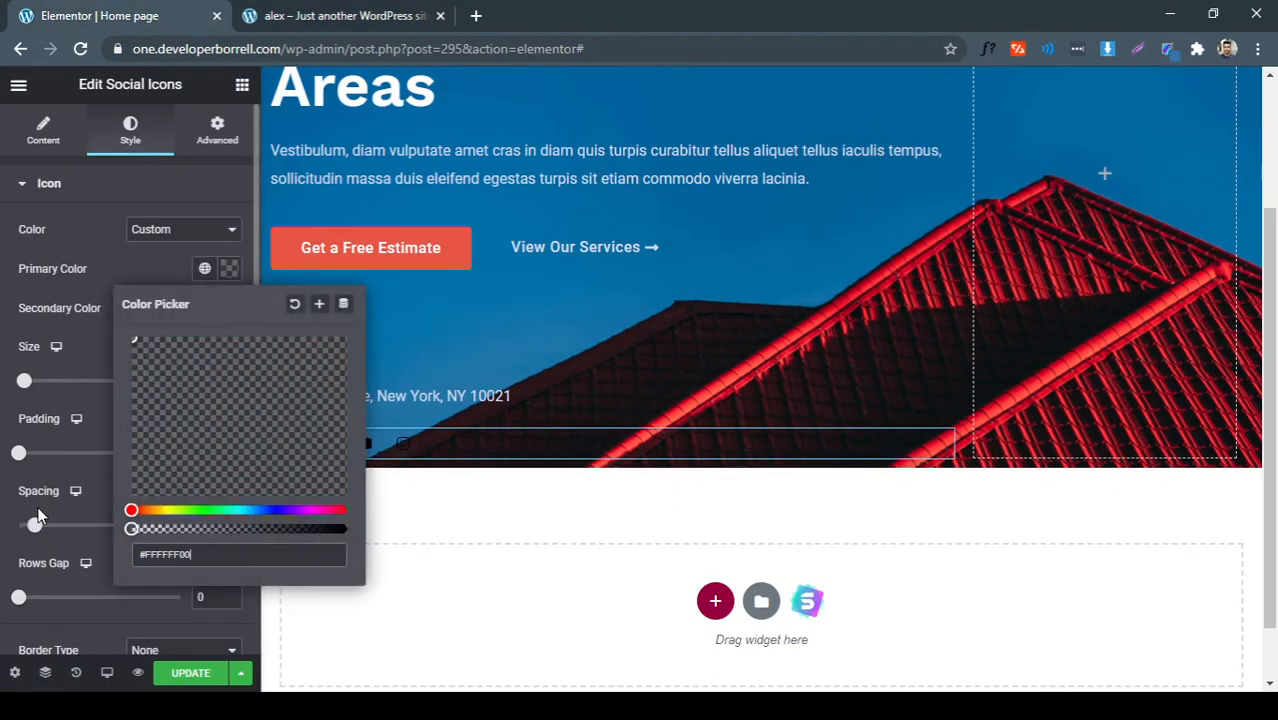
left_click(149, 259)
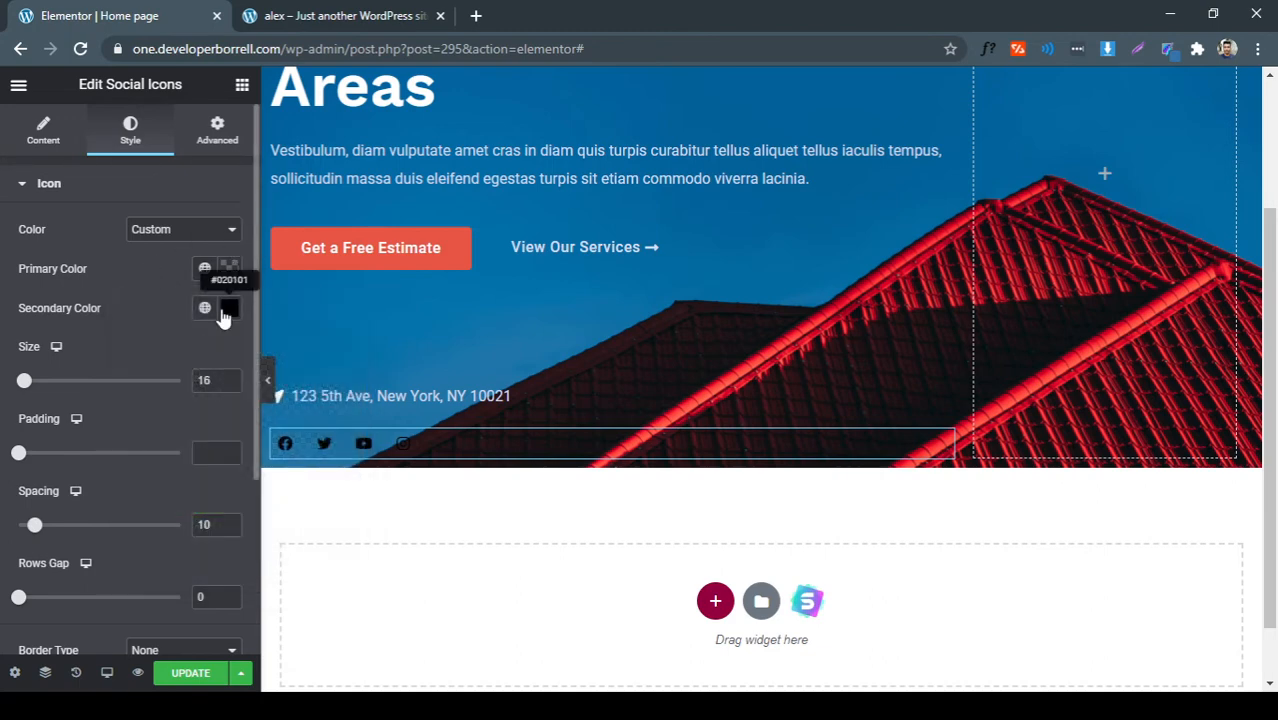
Set the social icons' secondary color to #FFFFFF and check the hero section against the reference page
left_click(229, 308)
key("ctrl+v")
left_click(138, 294)
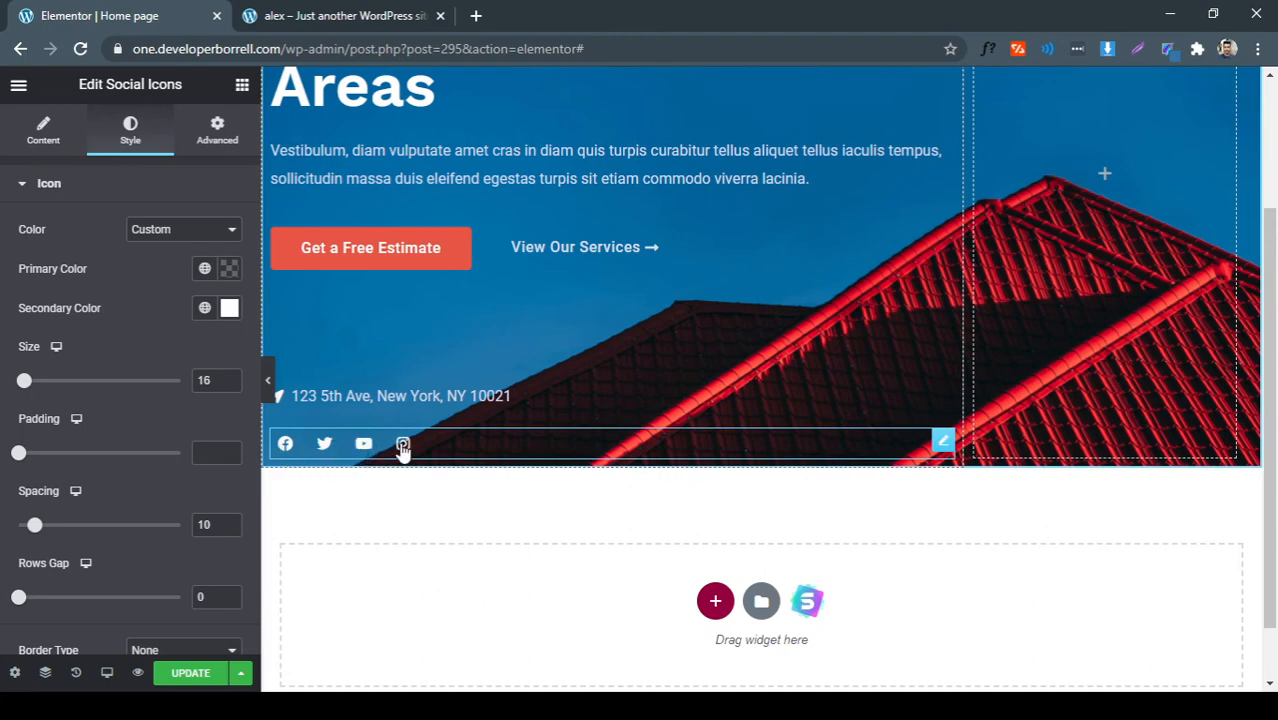
scroll(382, 477, "down", 1)
scroll(142, 490, "down", 1)
scroll(142, 482, "down", 1)
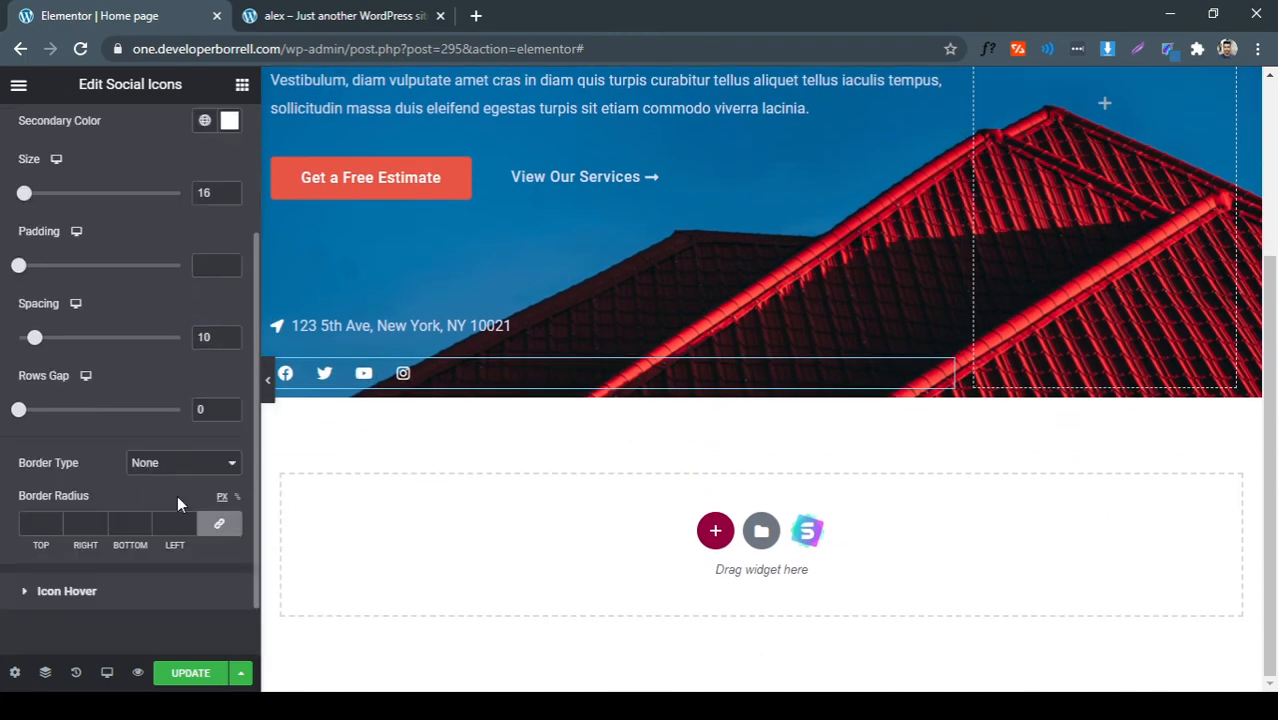
scroll(399, 473, "up", 2)
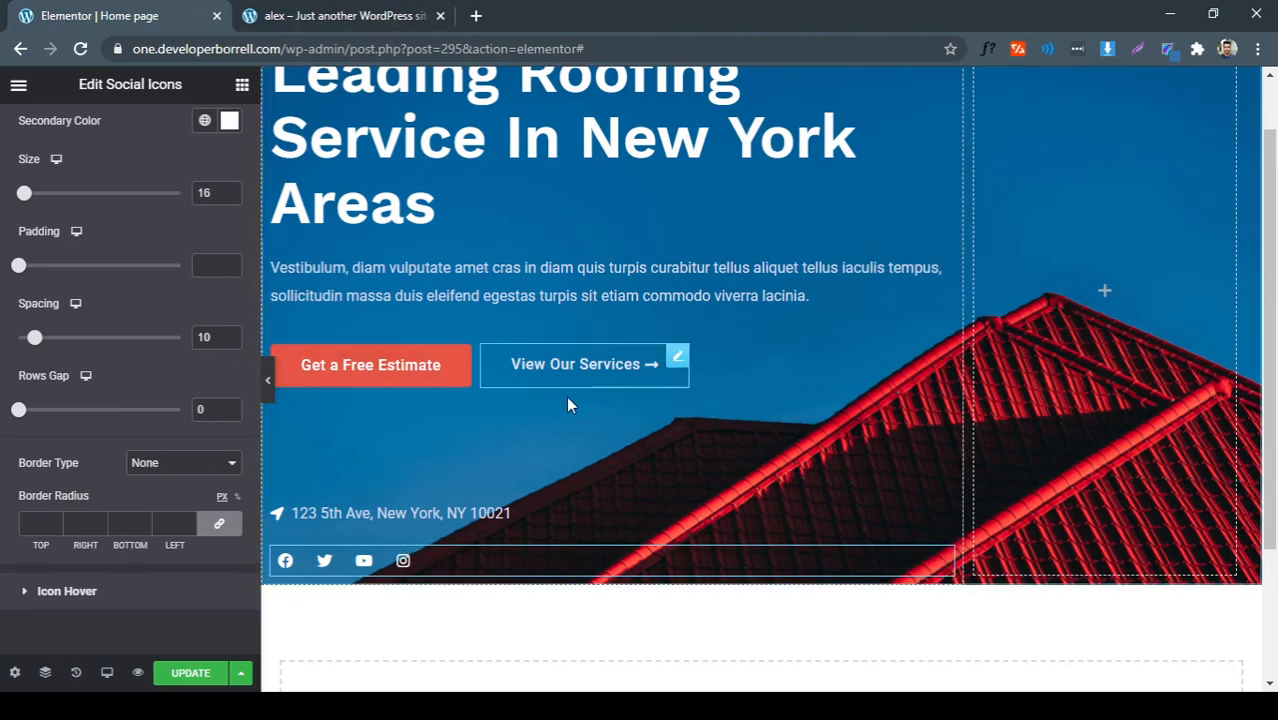
scroll(568, 402, "up", 1)
left_click(340, 15)
left_click(147, 12)
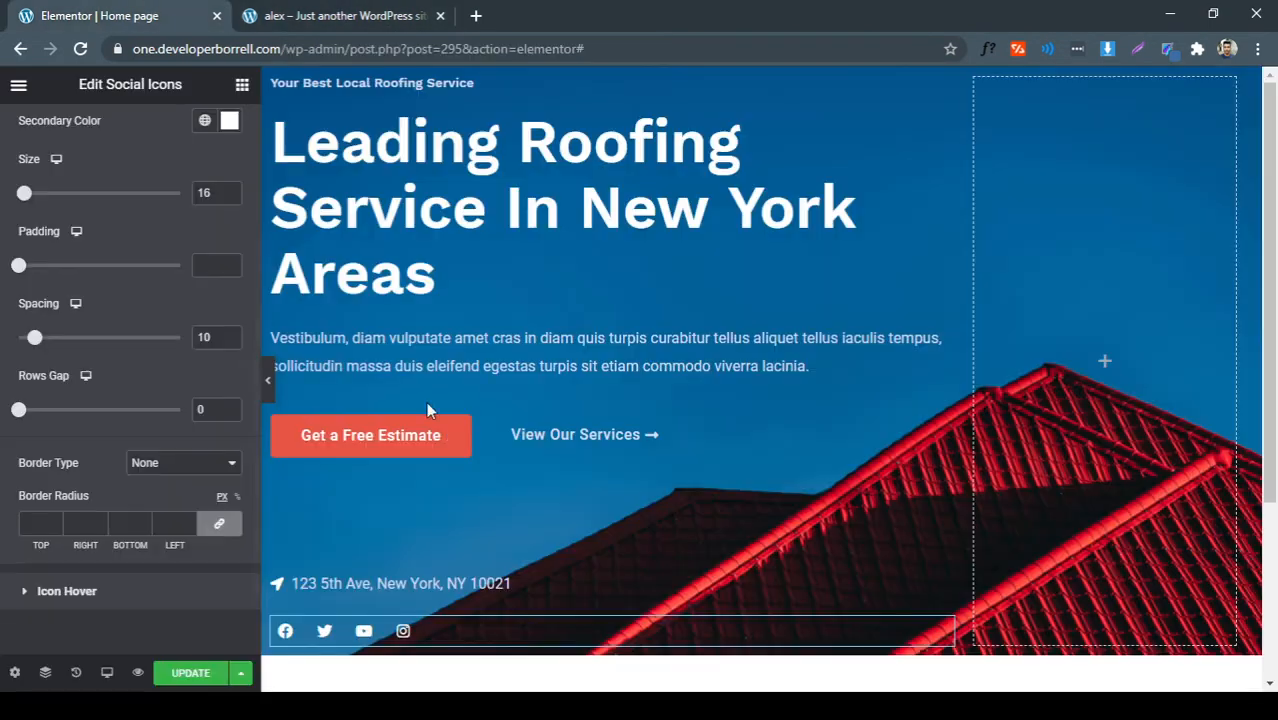
Unlink the hero section's padding values and set its top and bottom padding to 200 px
right_click(762, 84)
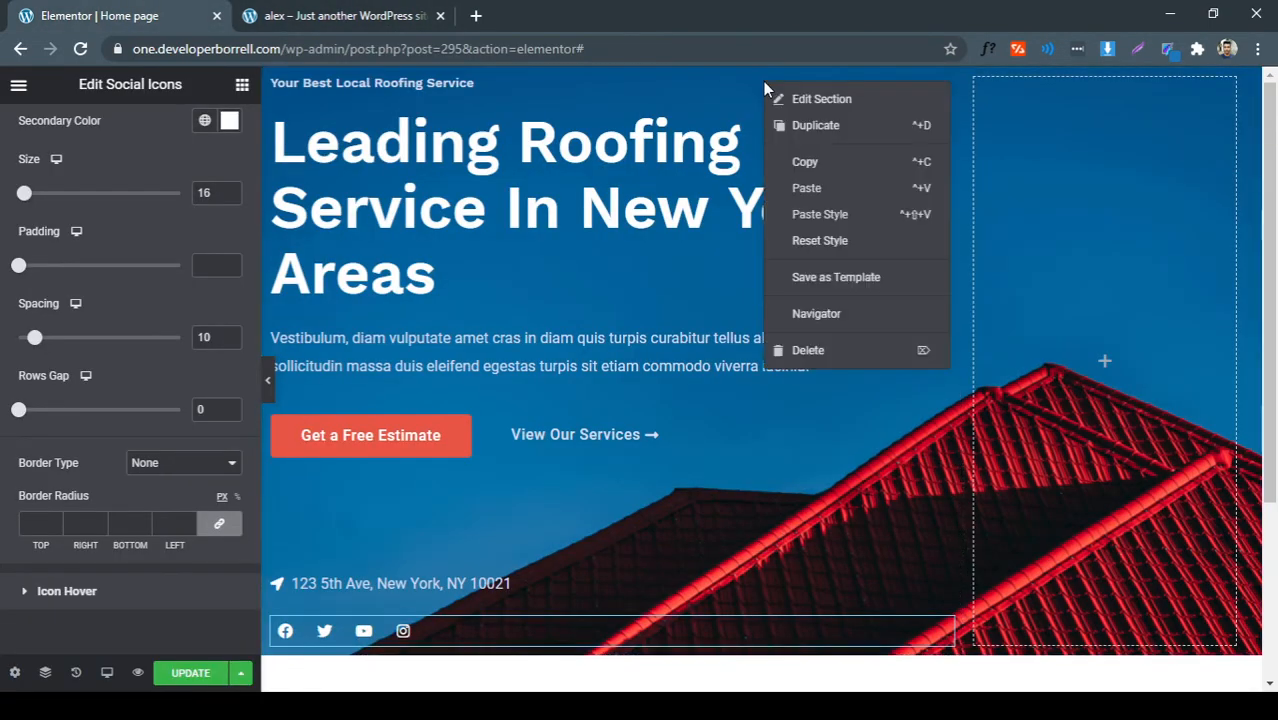
left_click(798, 97)
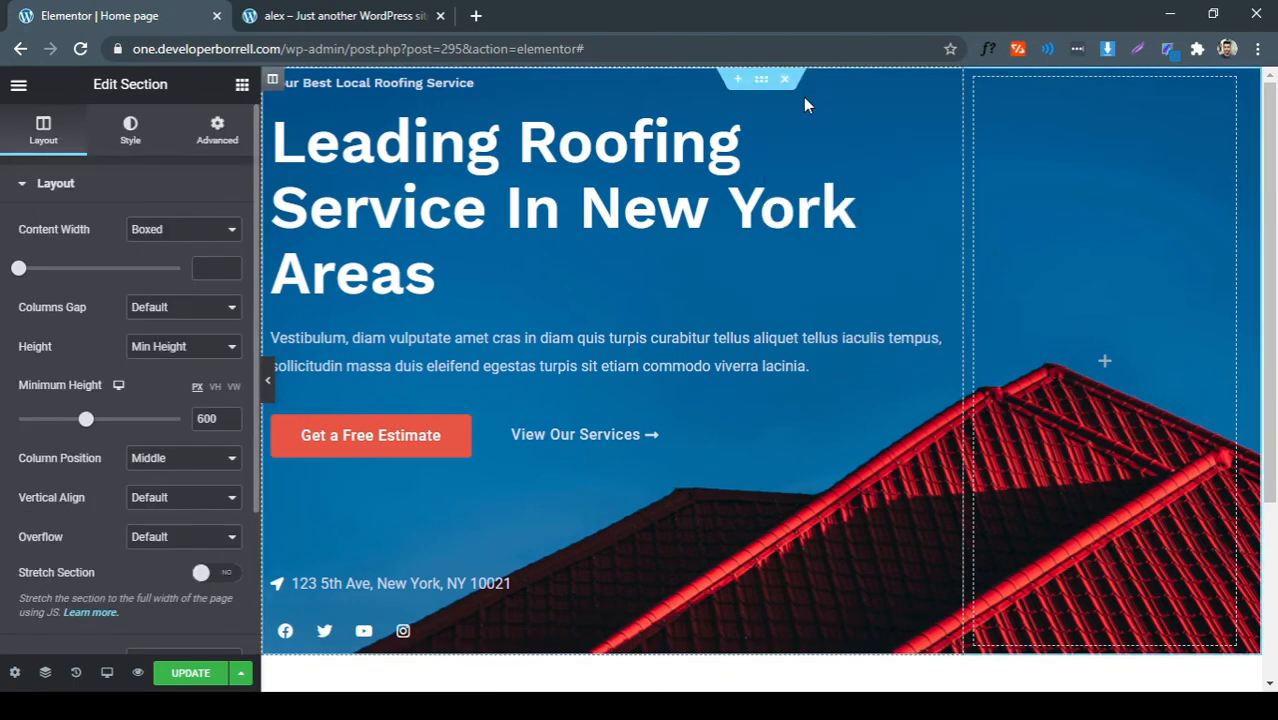
left_click(218, 130)
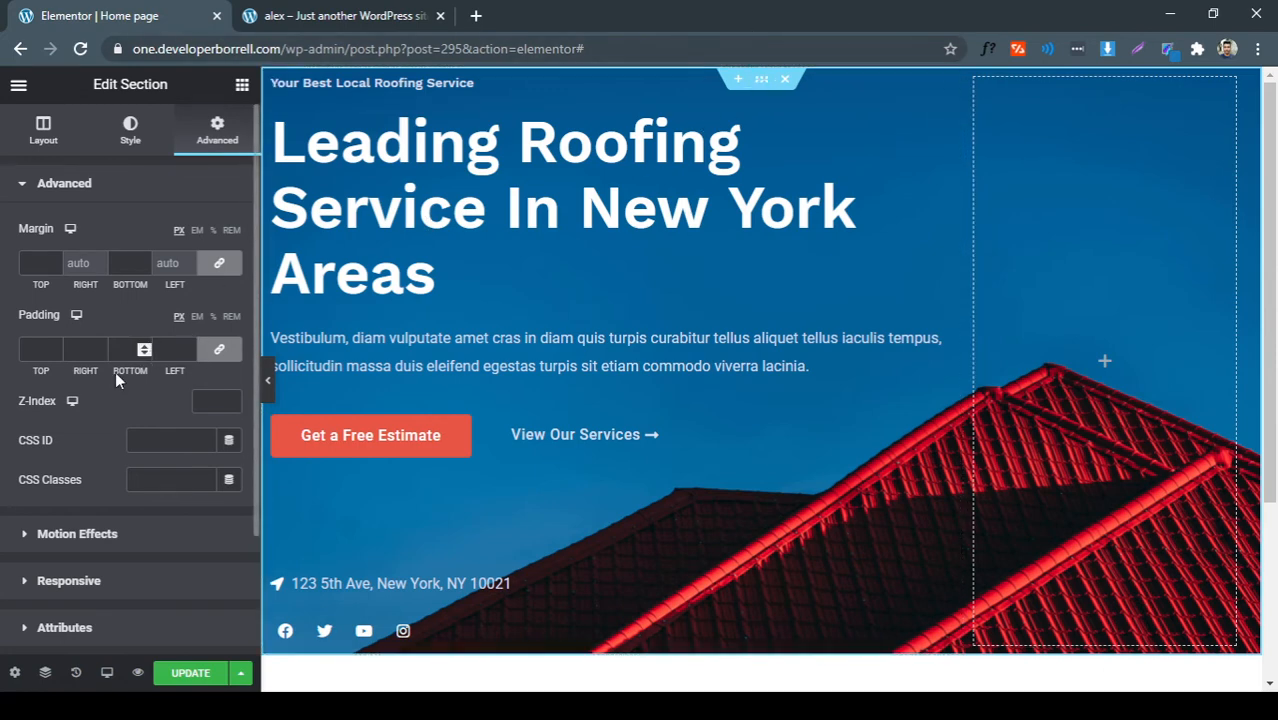
left_click(216, 355)
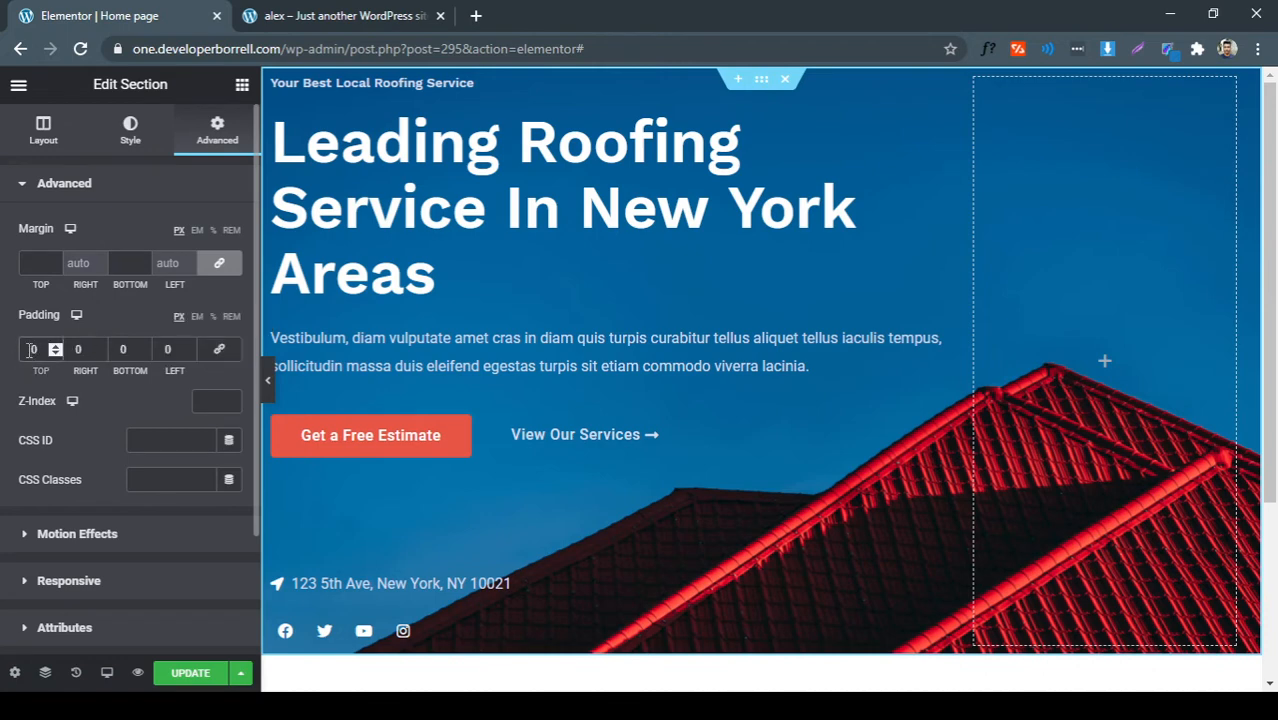
type("2000")
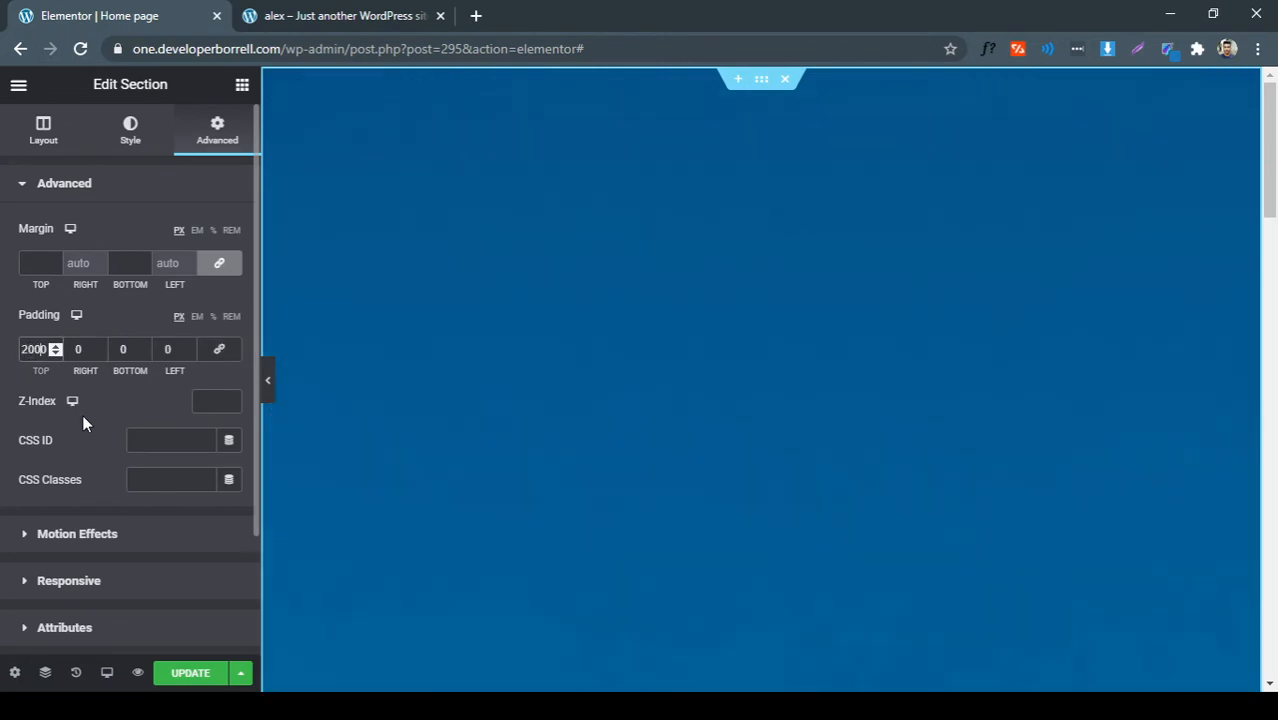
key("Delete")
left_click(118, 343)
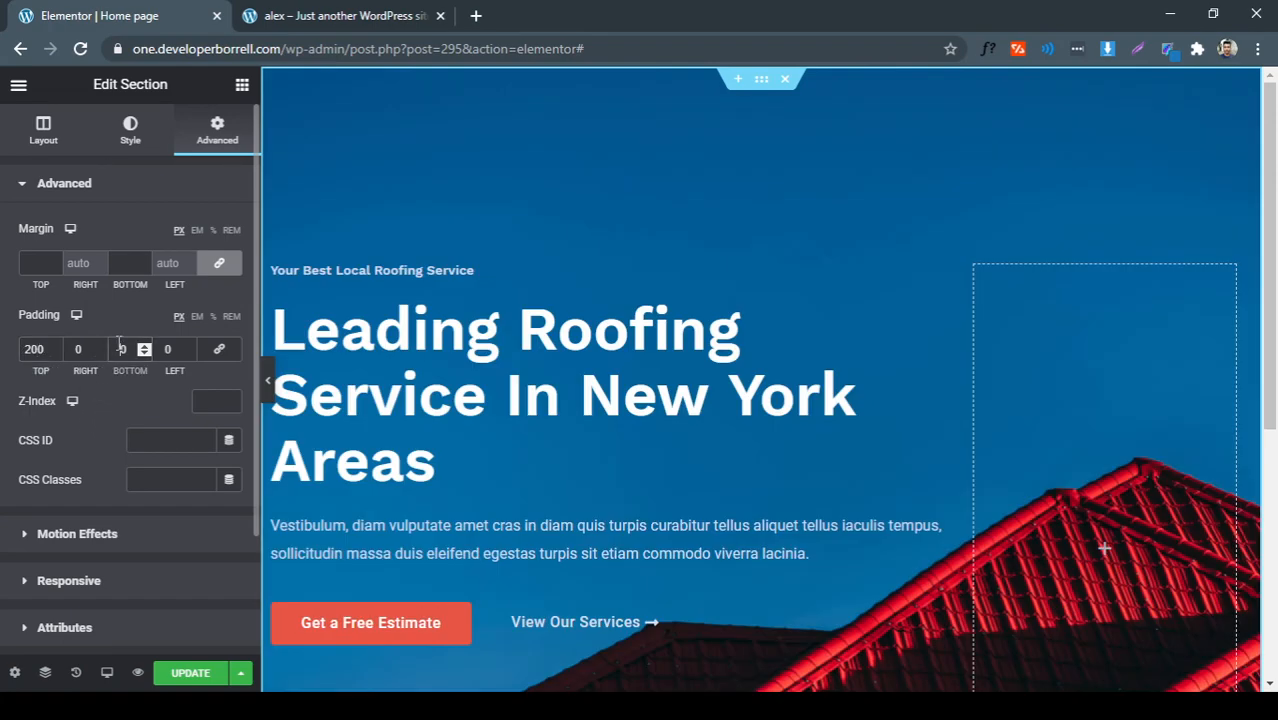
type("200")
scroll(558, 349, "down", 5)
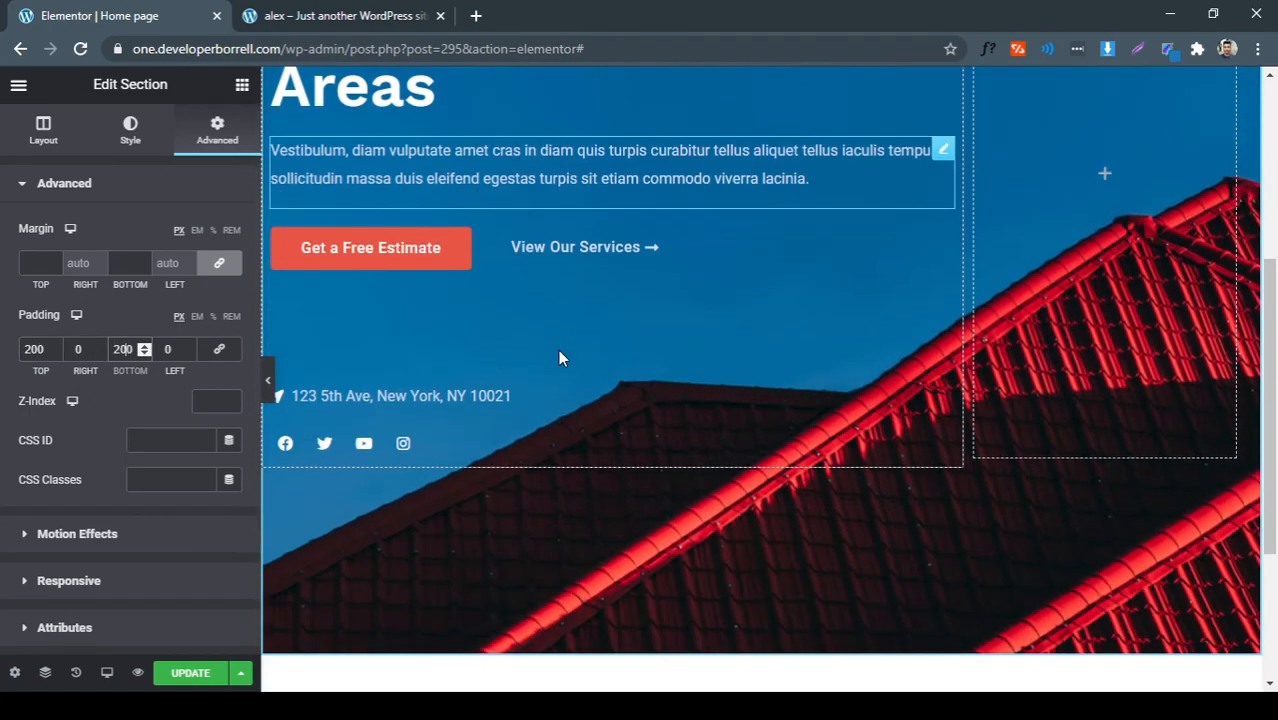
Reduce the hero section's bottom and top padding to 100 px each
key("BackSpace")
key("BackSpace")
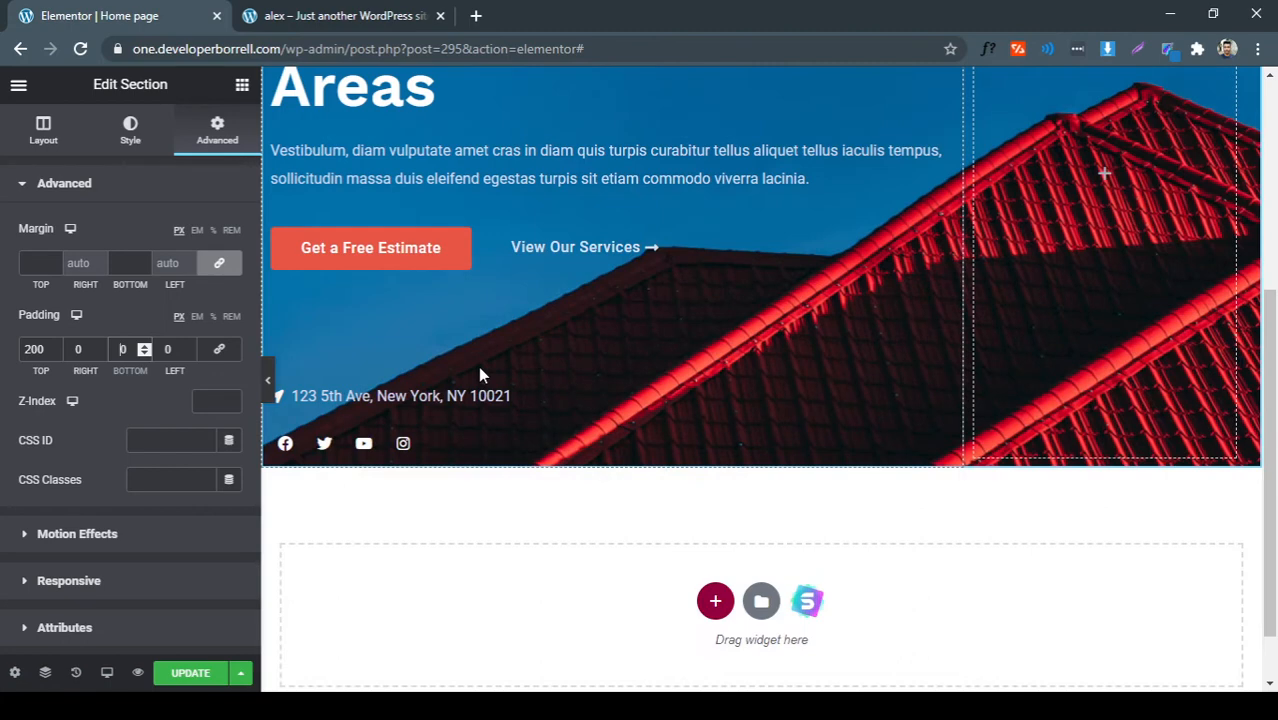
type("100")
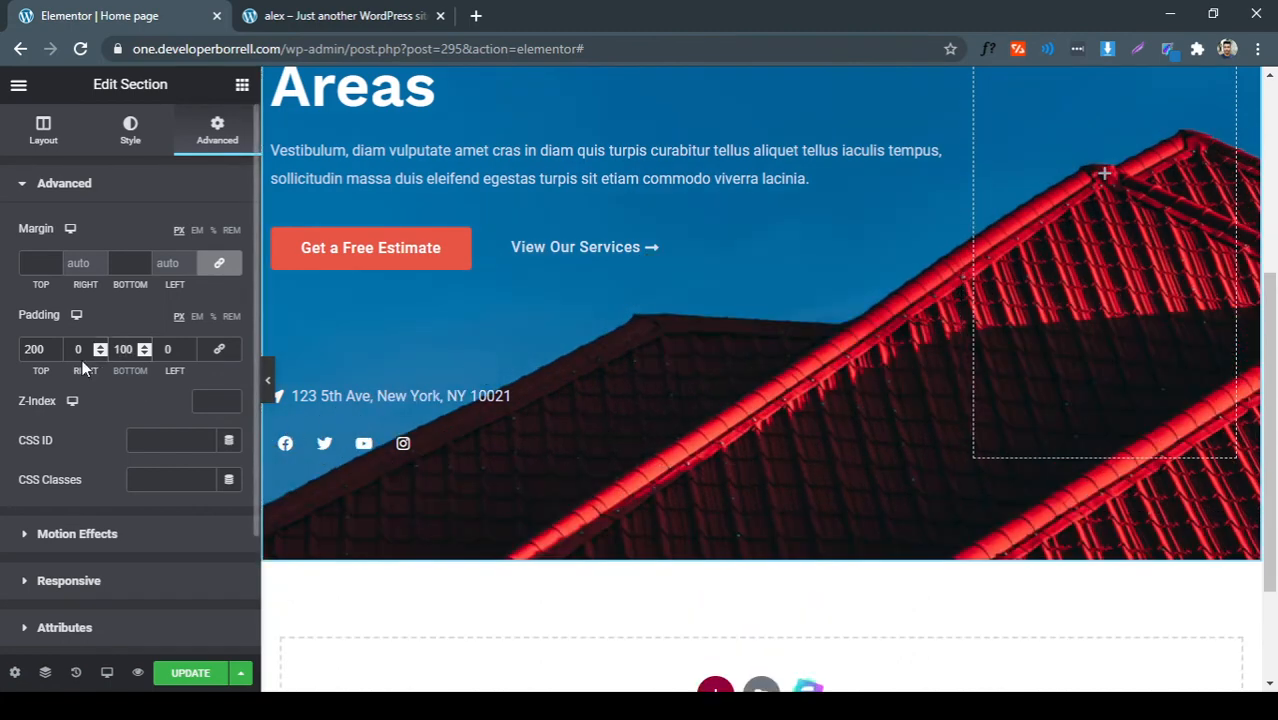
left_click_drag(44, 349, 3, 350)
type("100")
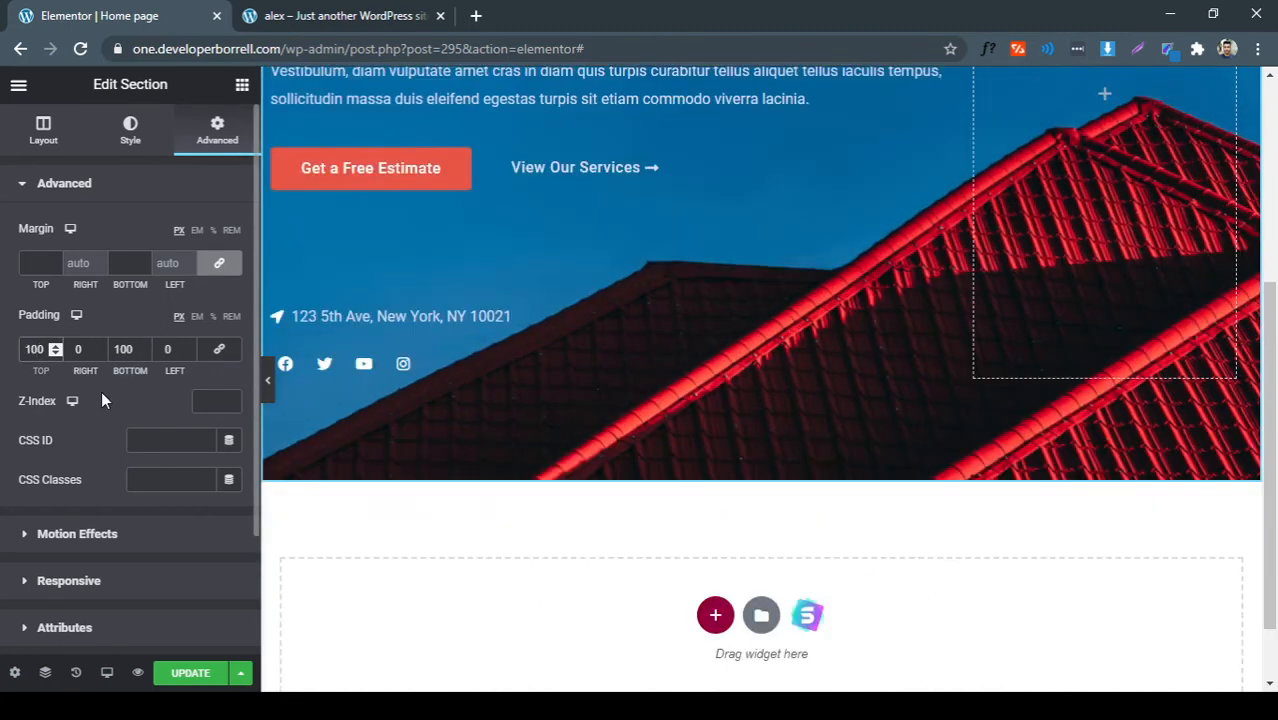
Preview the hero section at full width without the editing panel and update the page
left_click(267, 381)
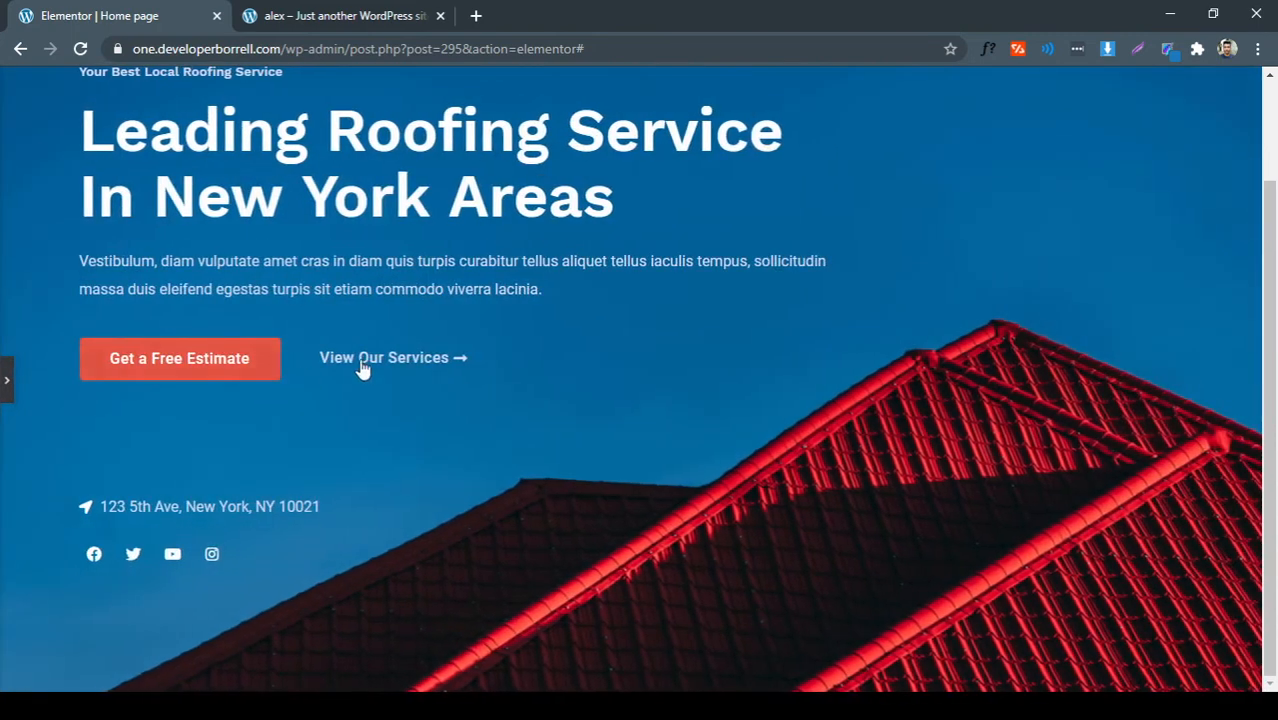
scroll(680, 357, "up", 2)
scroll(684, 357, "down", 2)
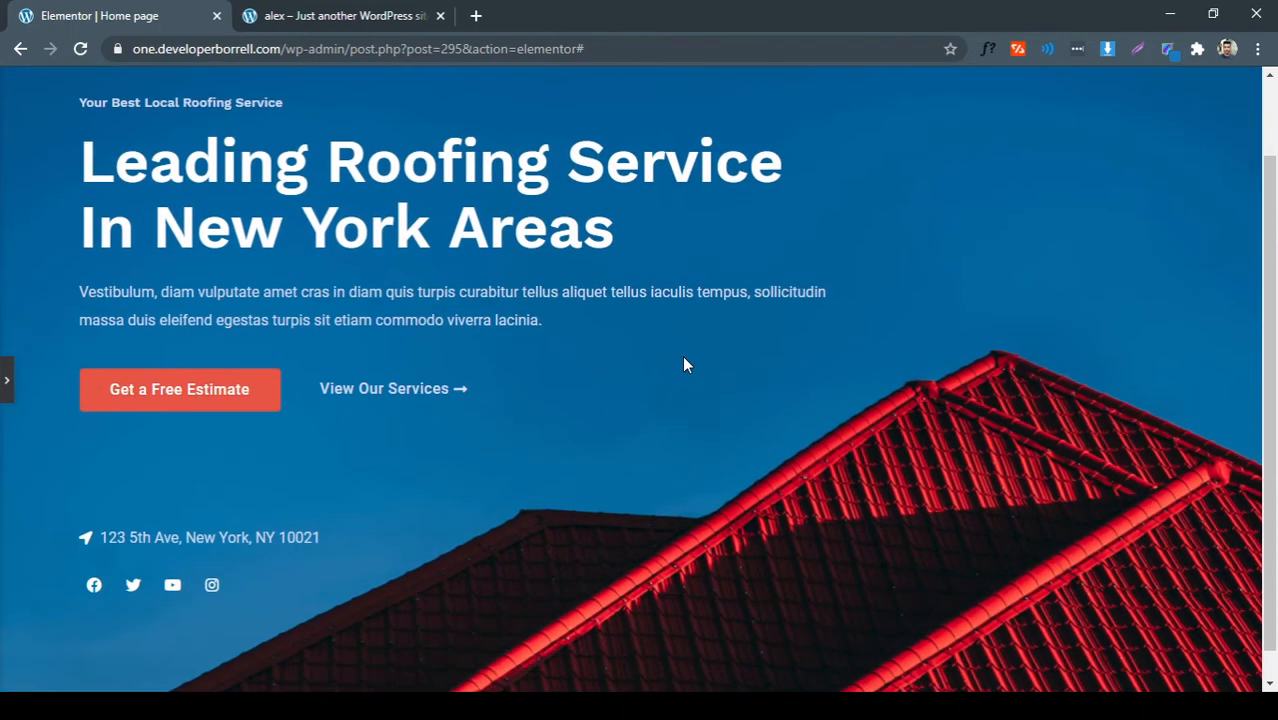
scroll(700, 413, "up", 2)
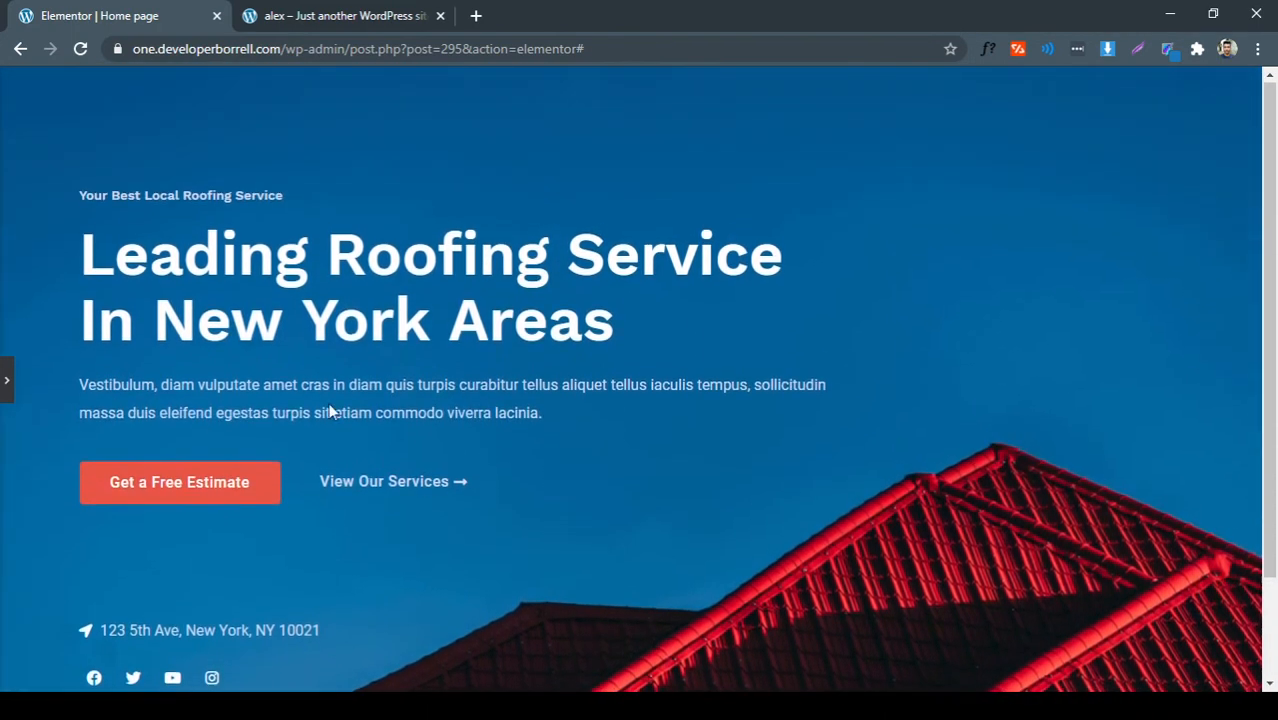
left_click(6, 380)
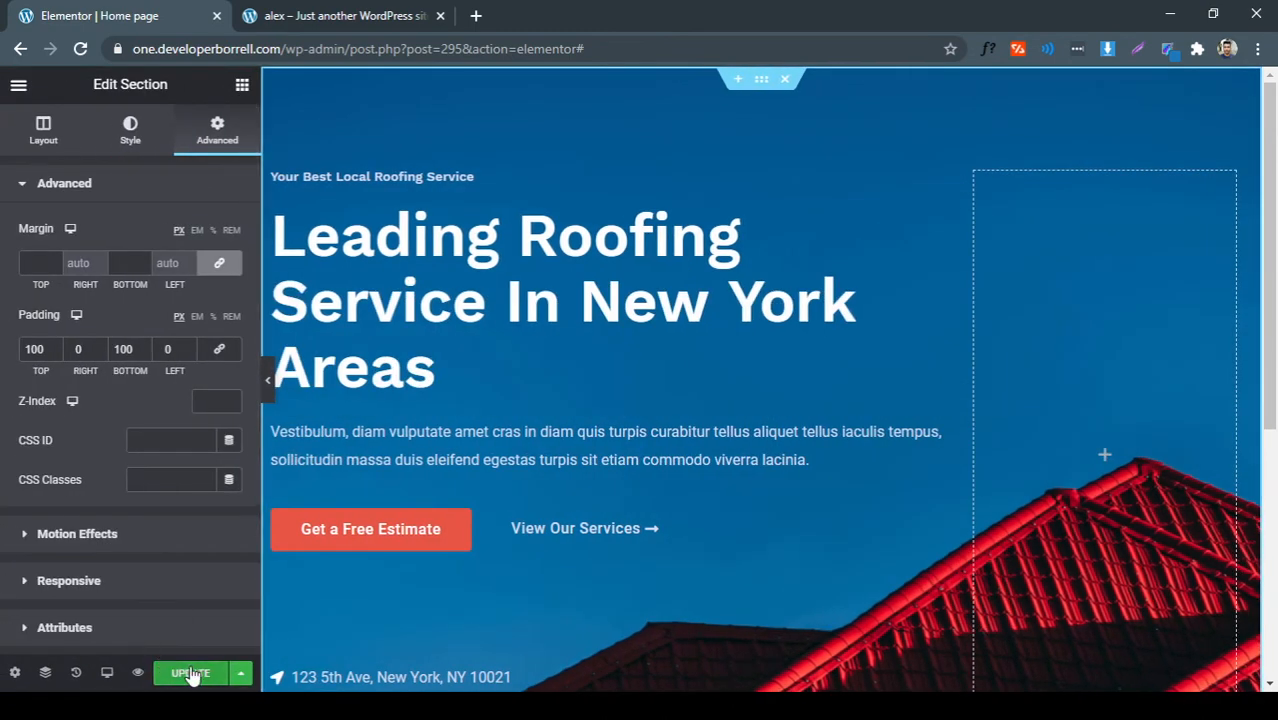
left_click(192, 676)
Reduce the browser zoom and review the hero section's layout with and without the editing panel
key("ctrl+minus")
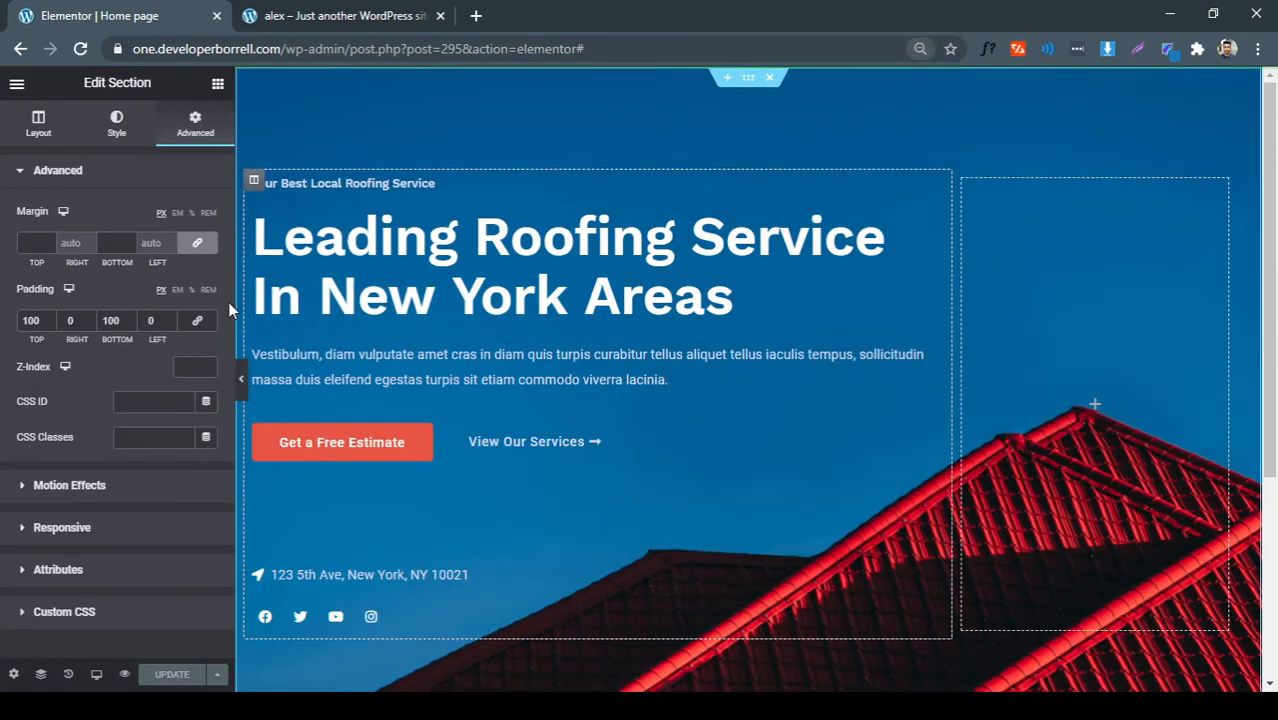
left_click(241, 378)
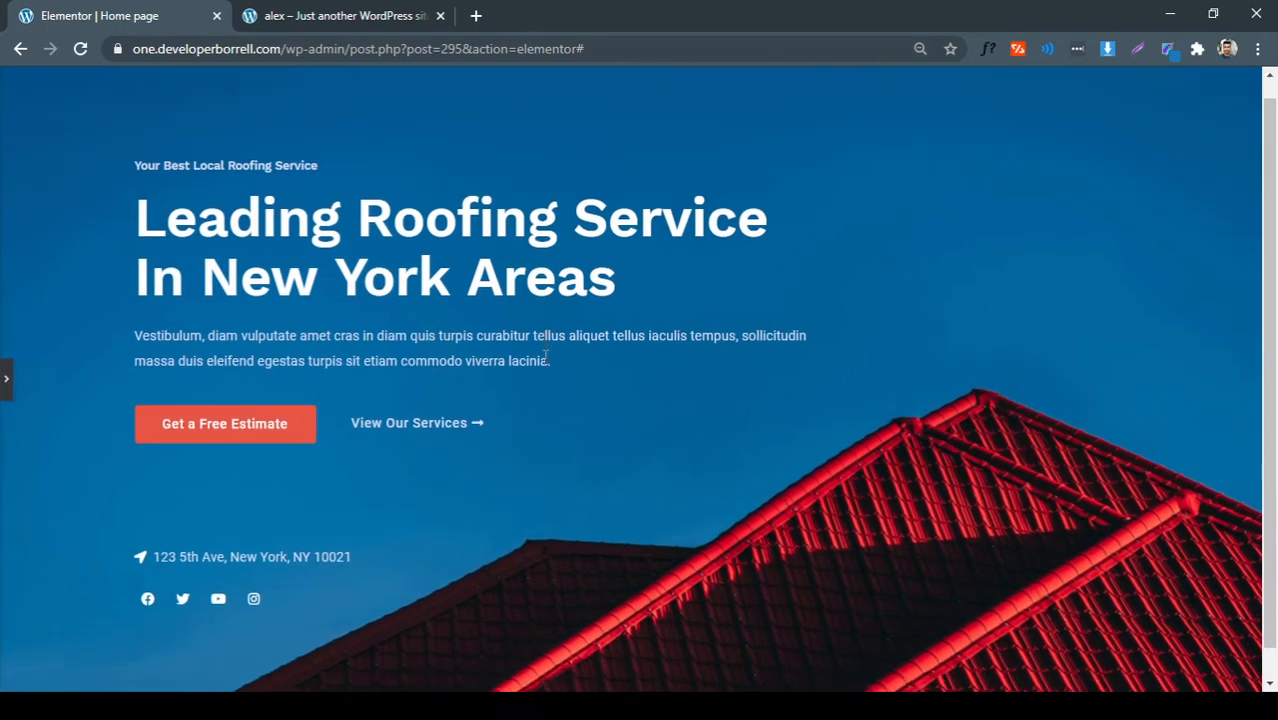
scroll(604, 424, "down", 1)
scroll(604, 426, "up", 1)
scroll(604, 426, "down", 1)
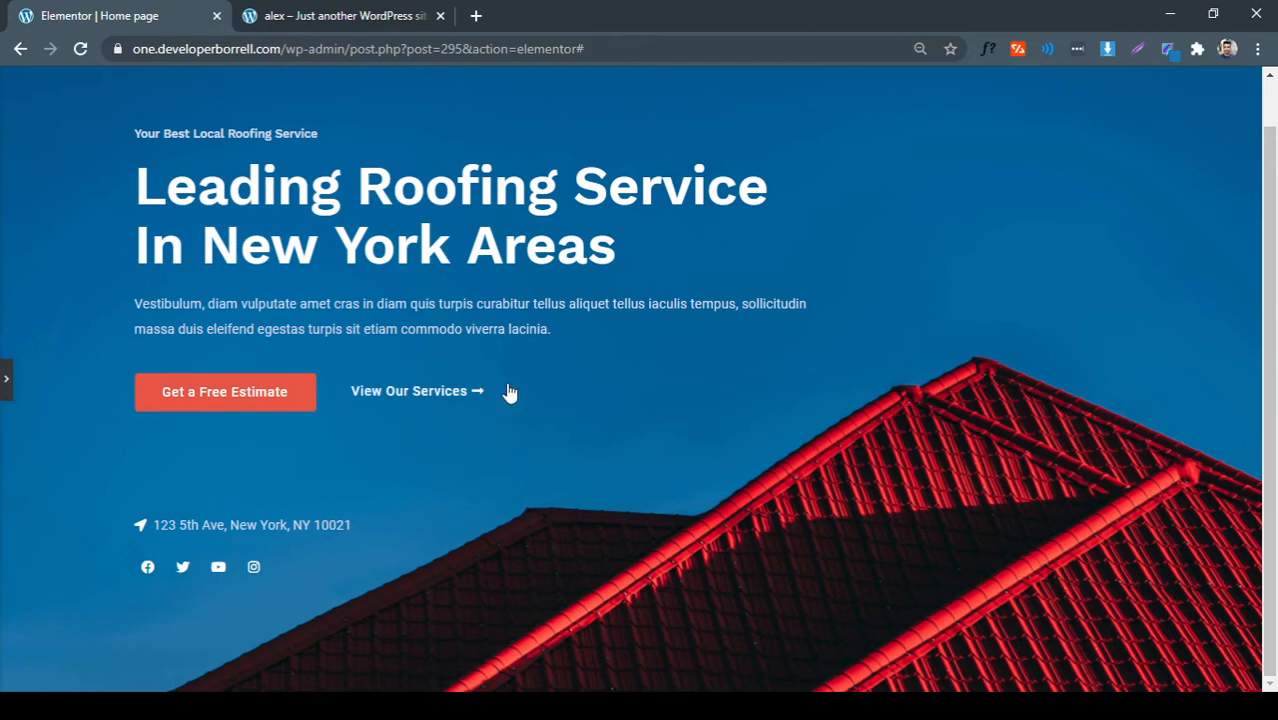
left_click(4, 380)
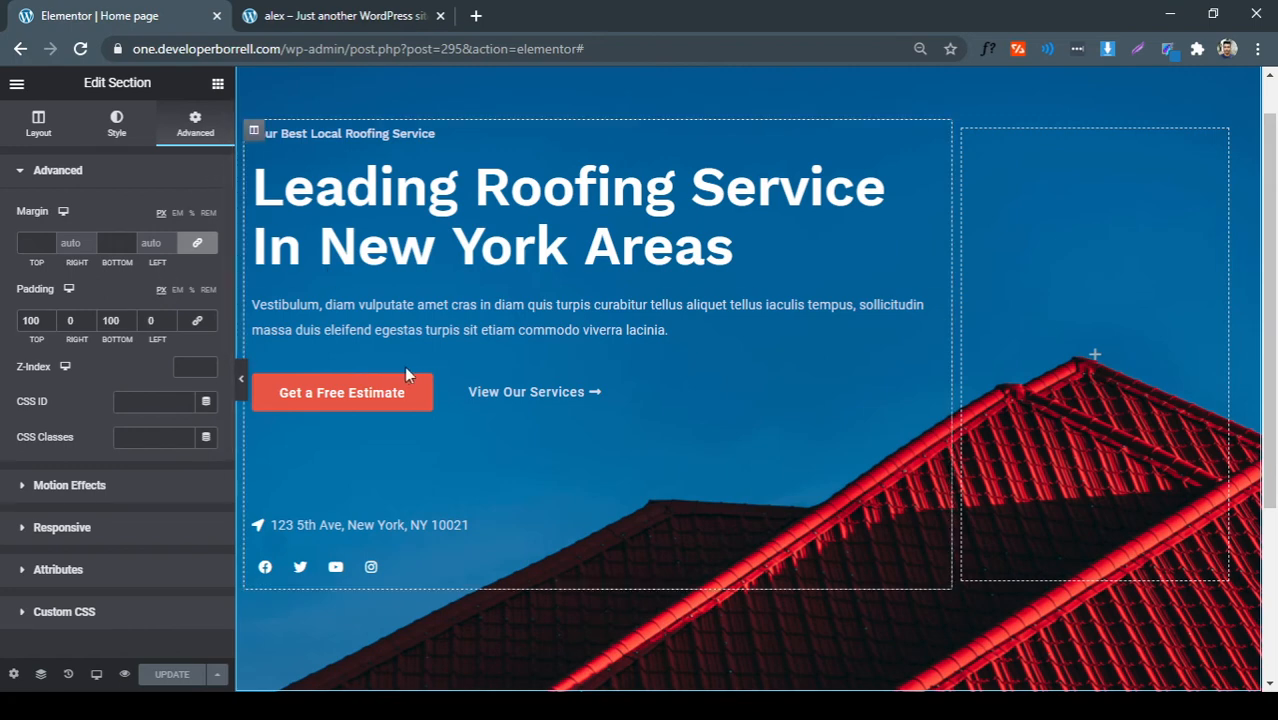
scroll(562, 420, "down", 2)
scroll(562, 420, "up", 2)
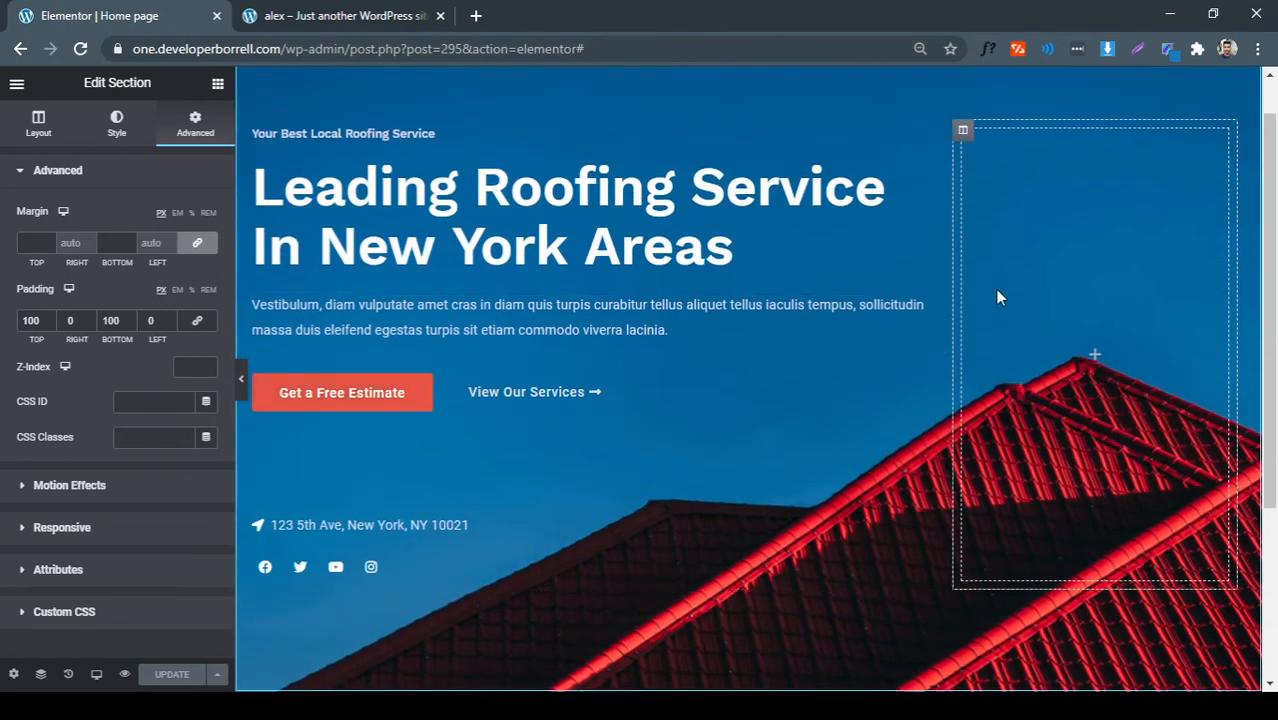
left_click(241, 386)
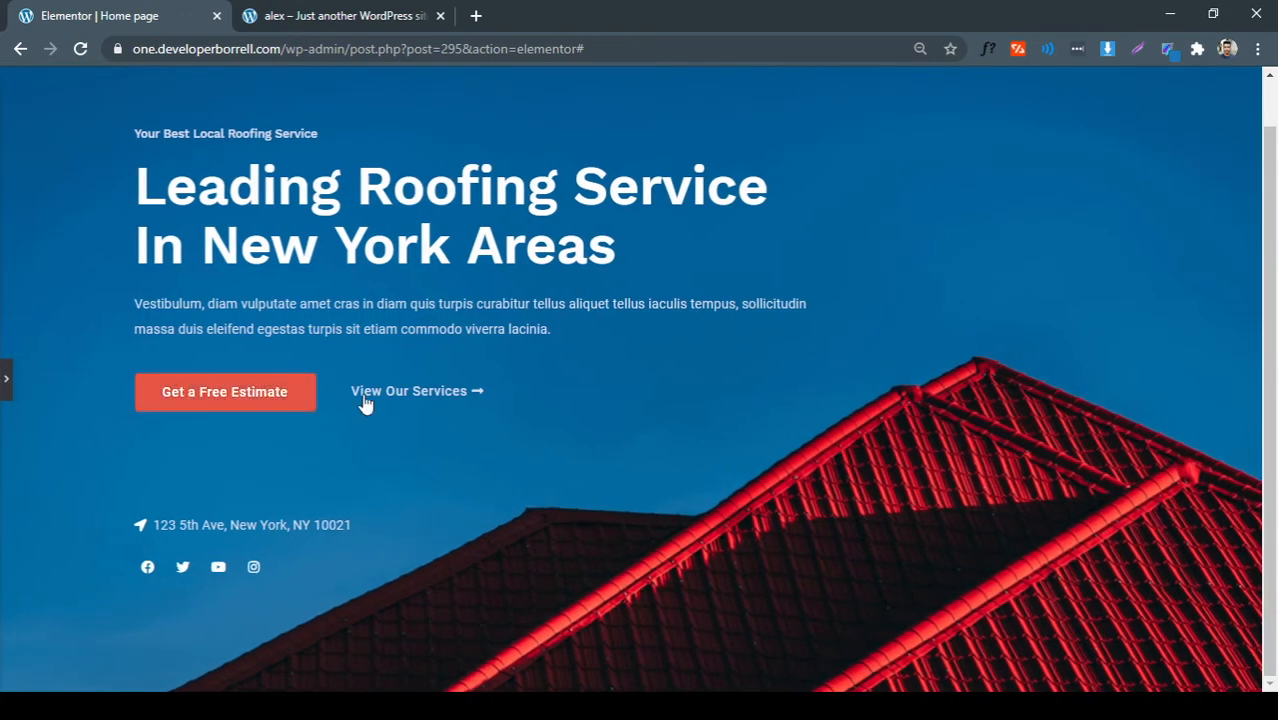
Review the hero section's content at full width, and bring back the editing panel
scroll(502, 399, "up", 1)
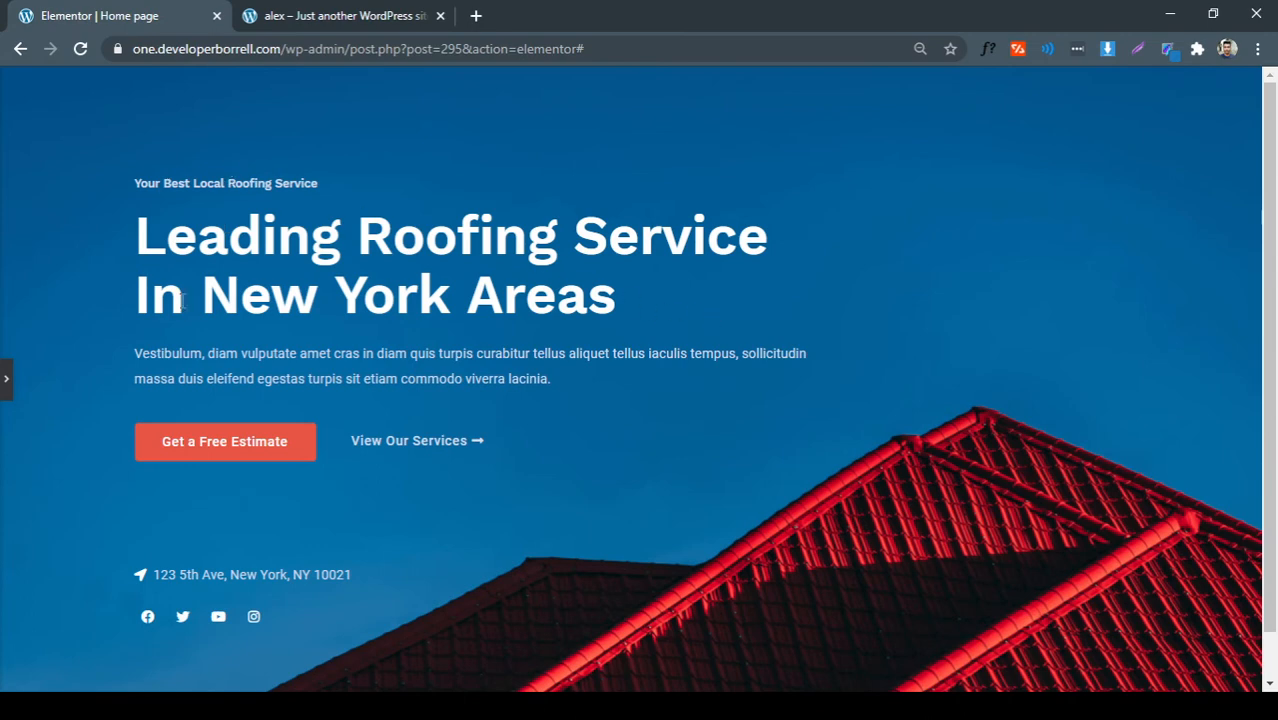
left_click_drag(119, 166, 334, 607)
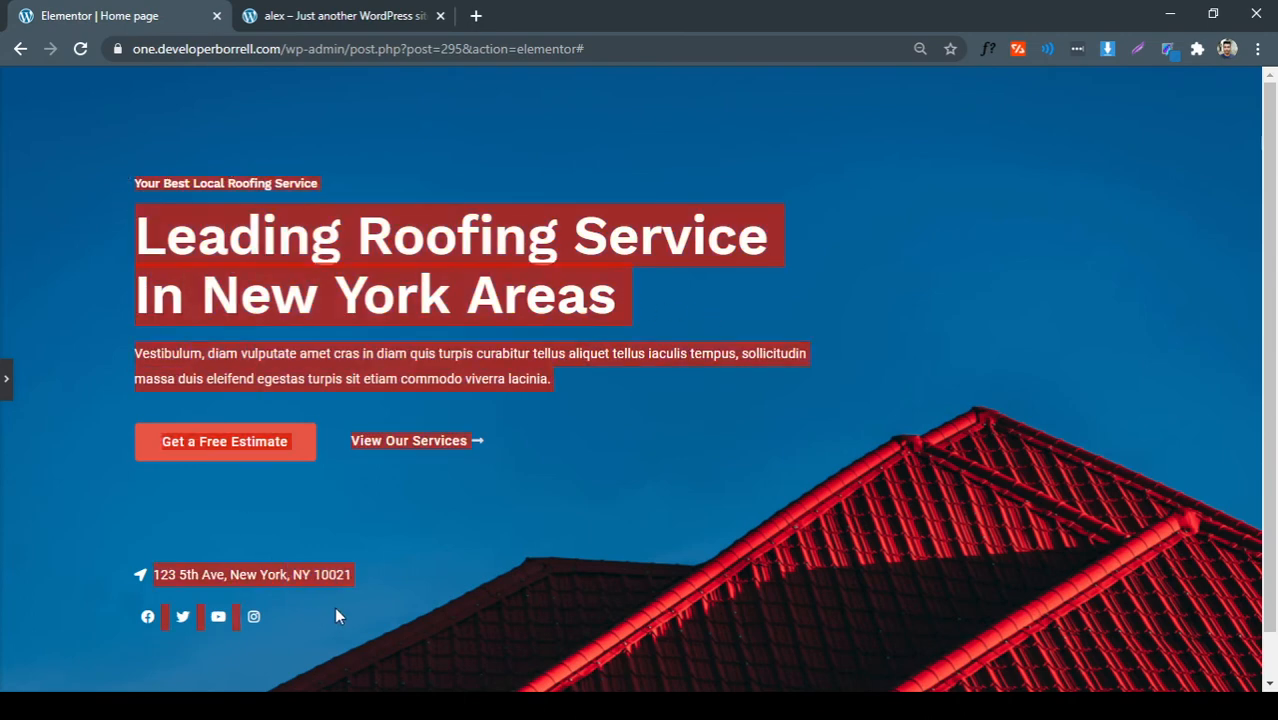
left_click(474, 532)
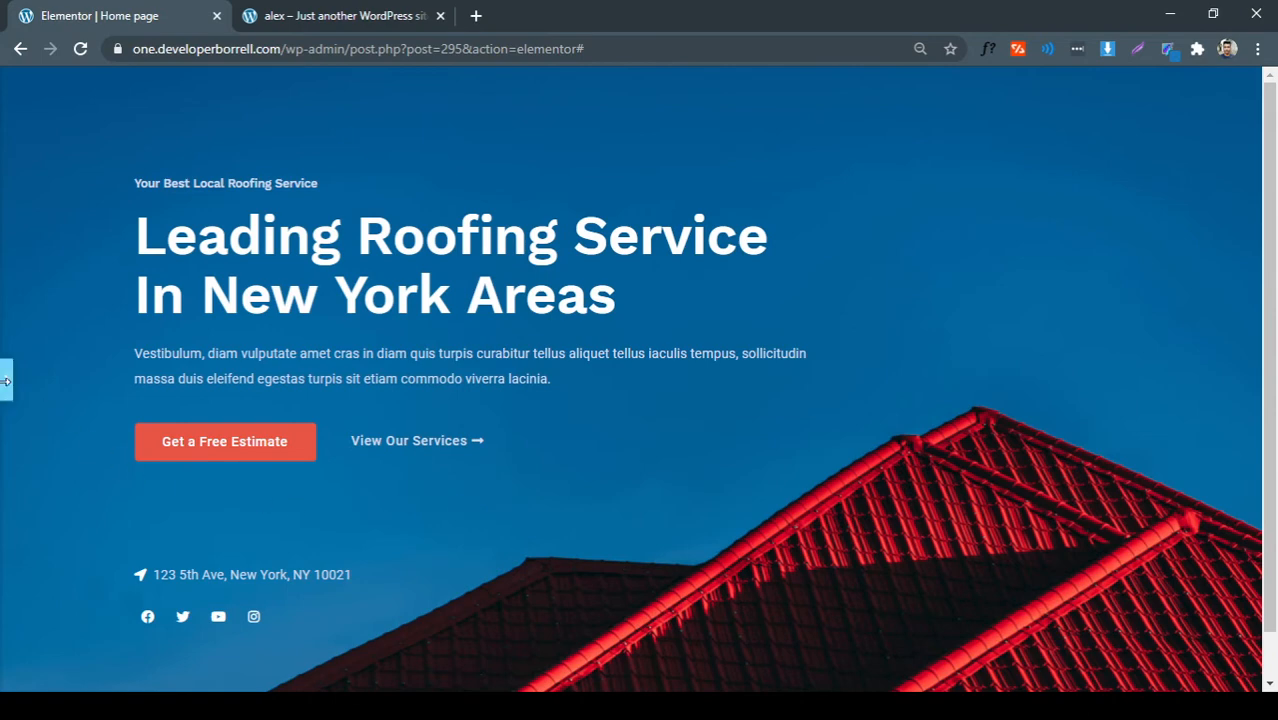
left_click(6, 378)
scroll(602, 403, "down", 3)
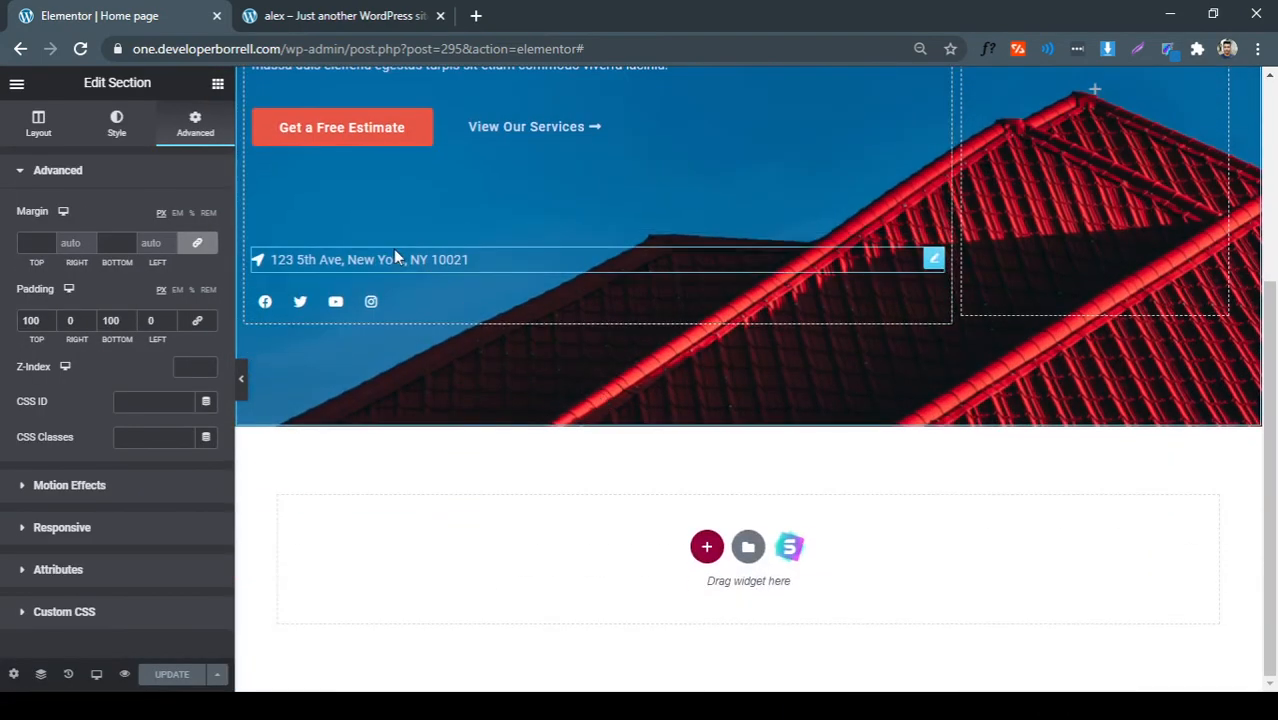
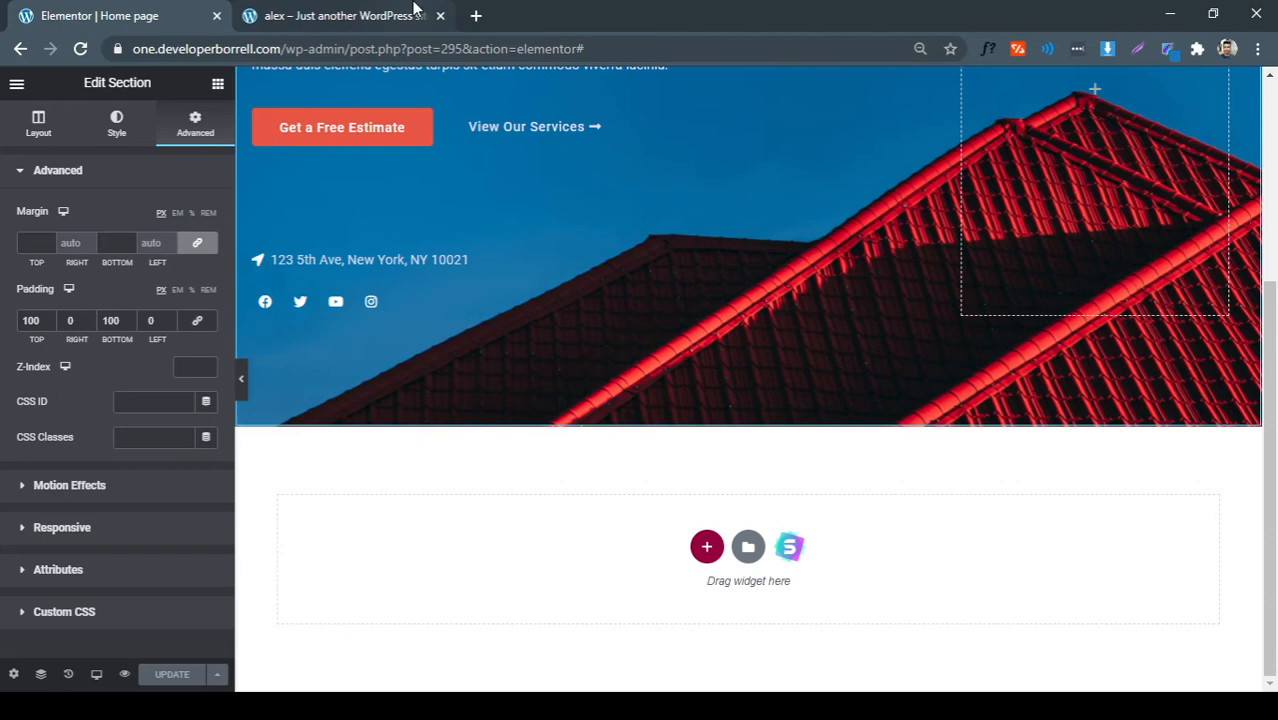
Switch to the live reference page, exit WhatFont, and examine the layout of the section below the hero
left_click(415, 8)
scroll(531, 262, "down", 3)
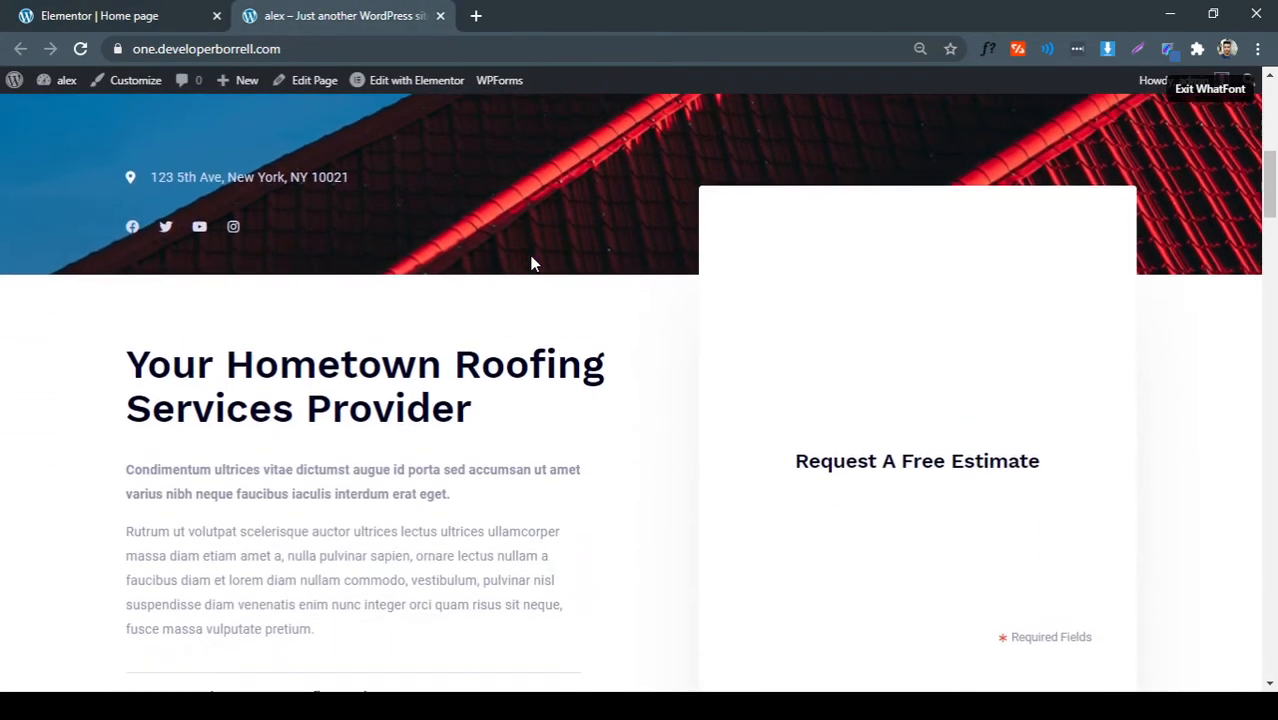
left_click(1195, 89)
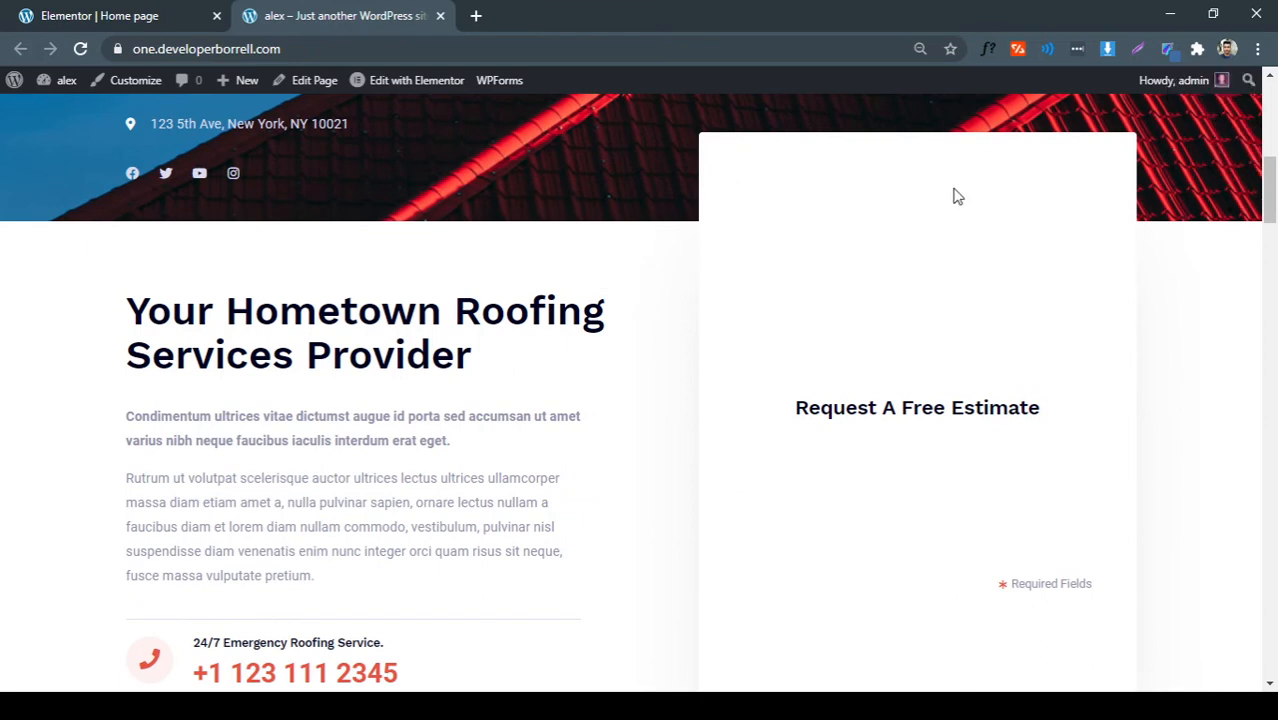
scroll(434, 312, "down", 1)
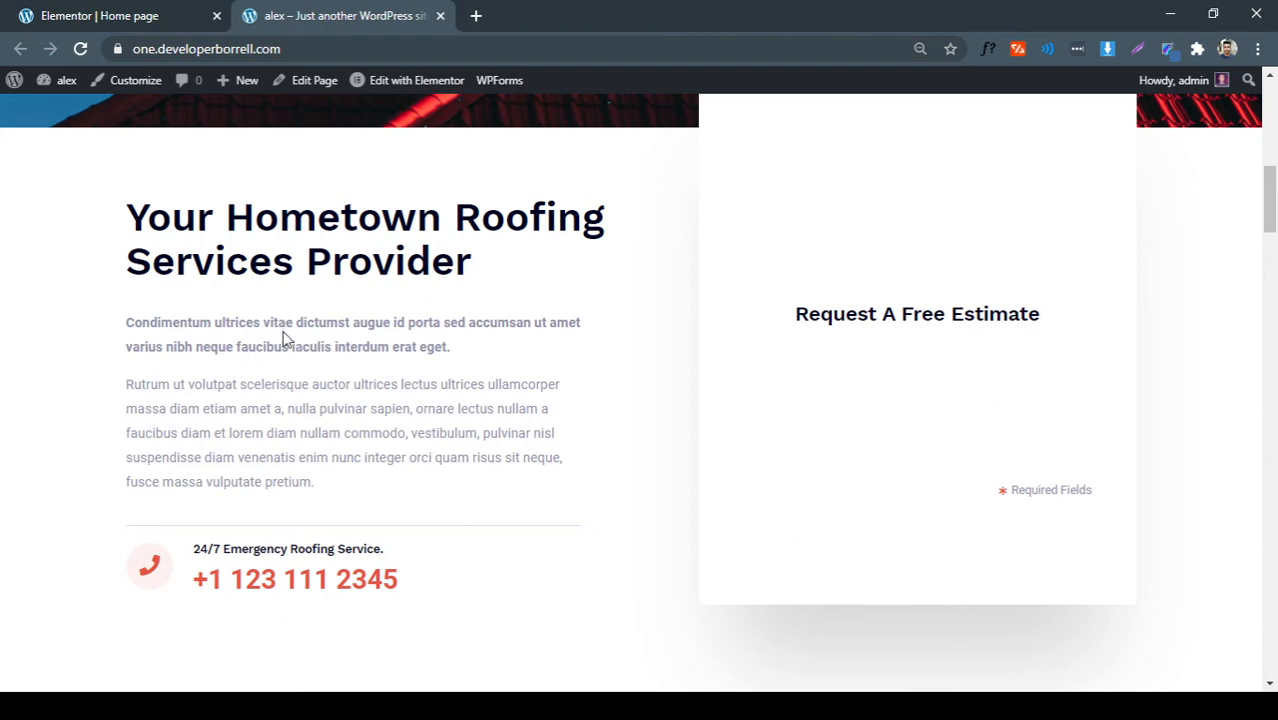
scroll(660, 276, "down", 1)
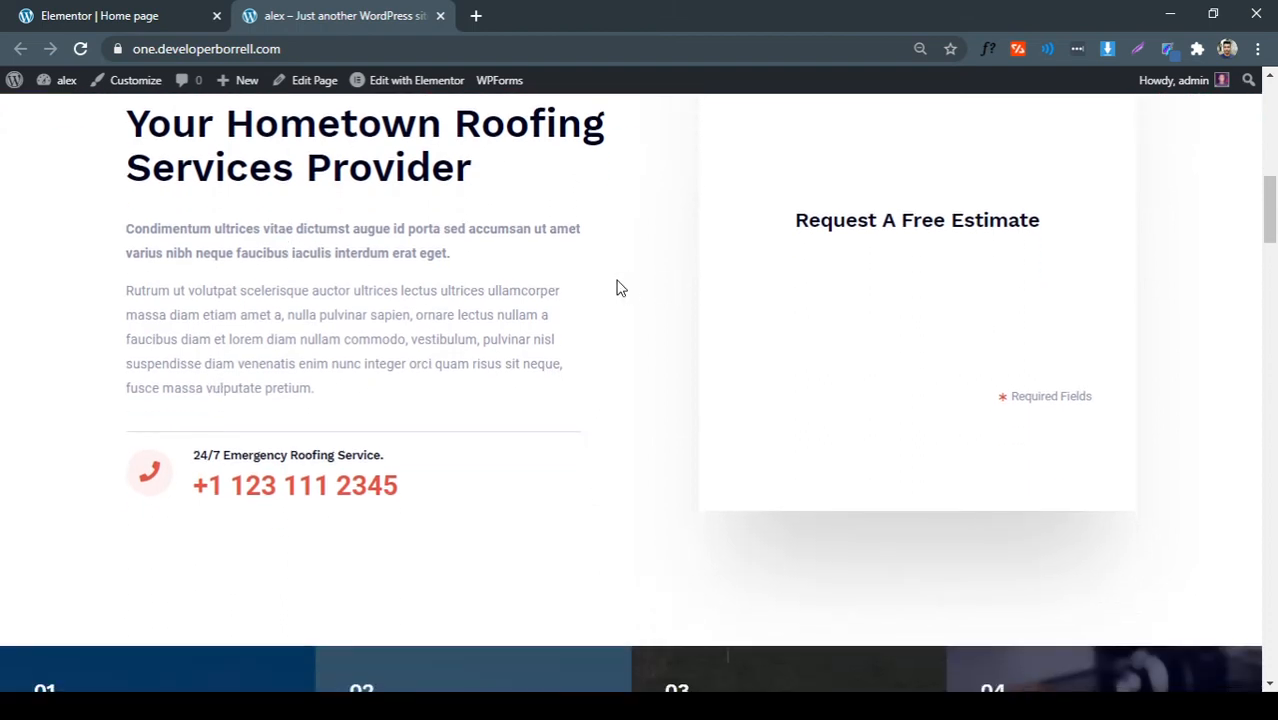
scroll(340, 270, "up", 2)
scroll(490, 261, "down", 1)
scroll(450, 478, "down", 2)
scroll(835, 313, "up", 1)
Add a new section with two equal columns below the hero section, matching the reference page's text-and-form layout
left_click(111, 26)
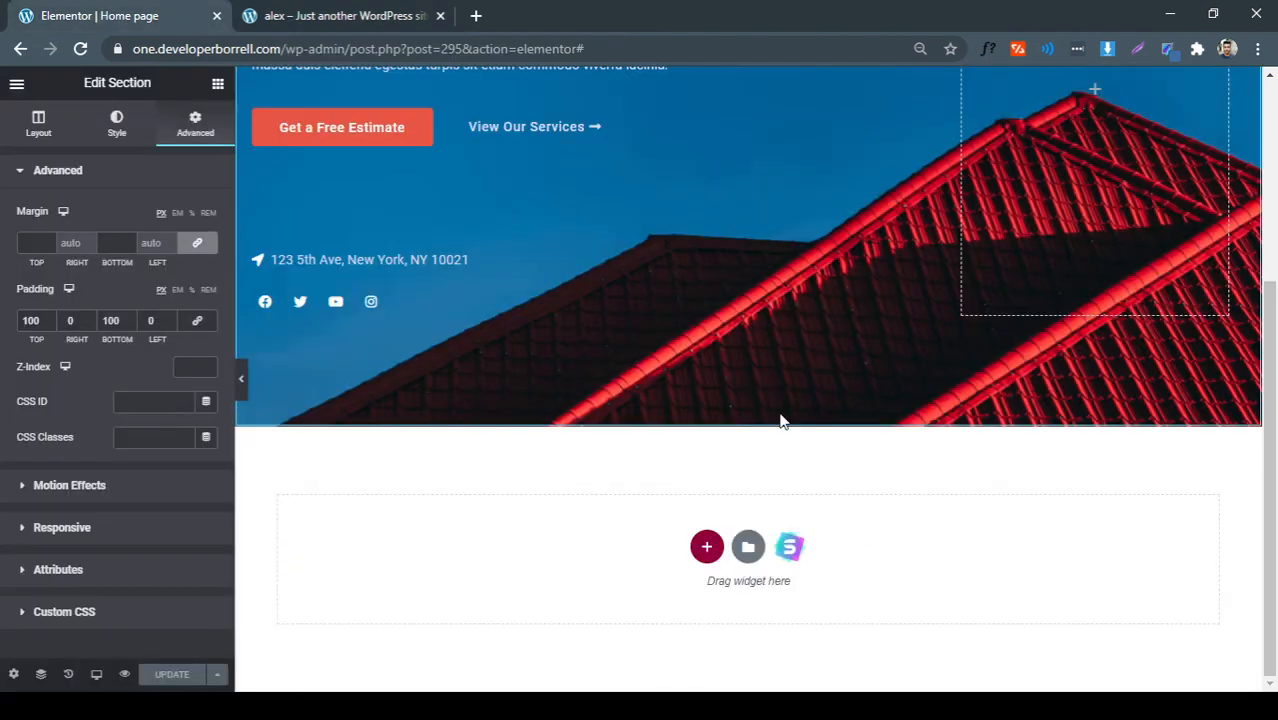
left_click(704, 552)
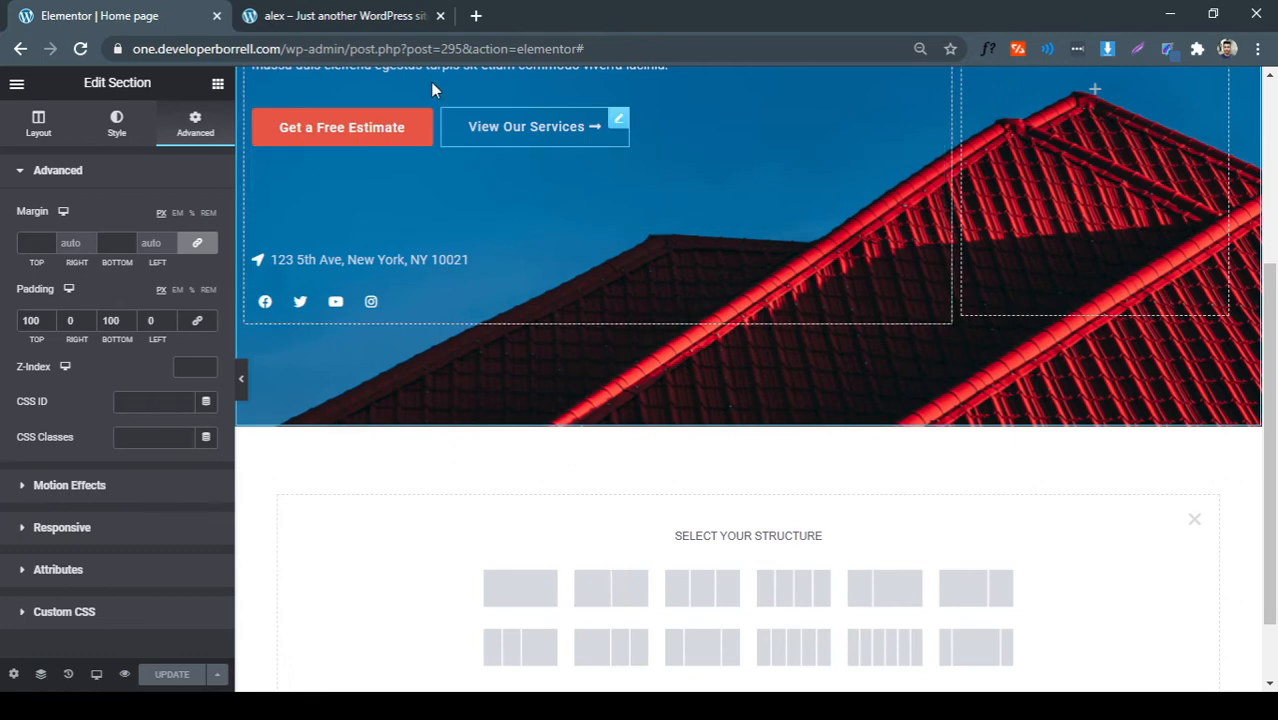
left_click(335, 16)
left_click_drag(165, 297, 130, 200)
left_click(563, 357)
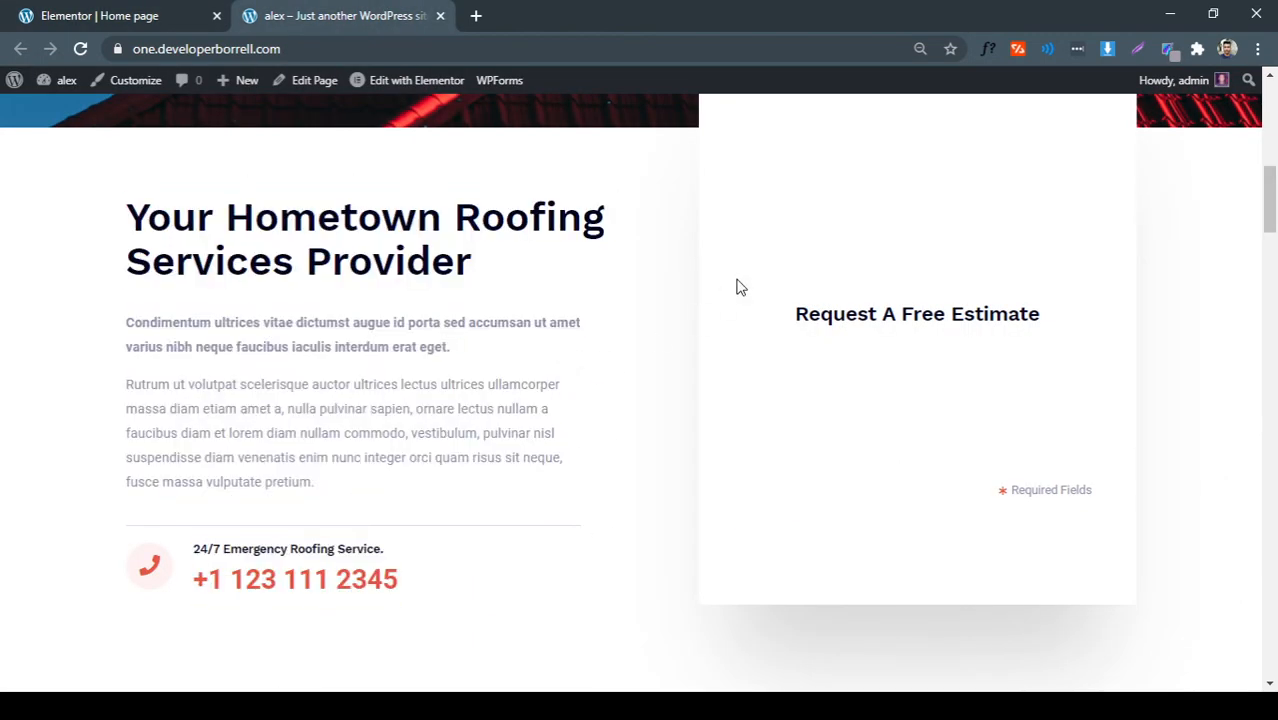
left_click_drag(750, 262, 1143, 501)
left_click(779, 344)
left_click(171, 18)
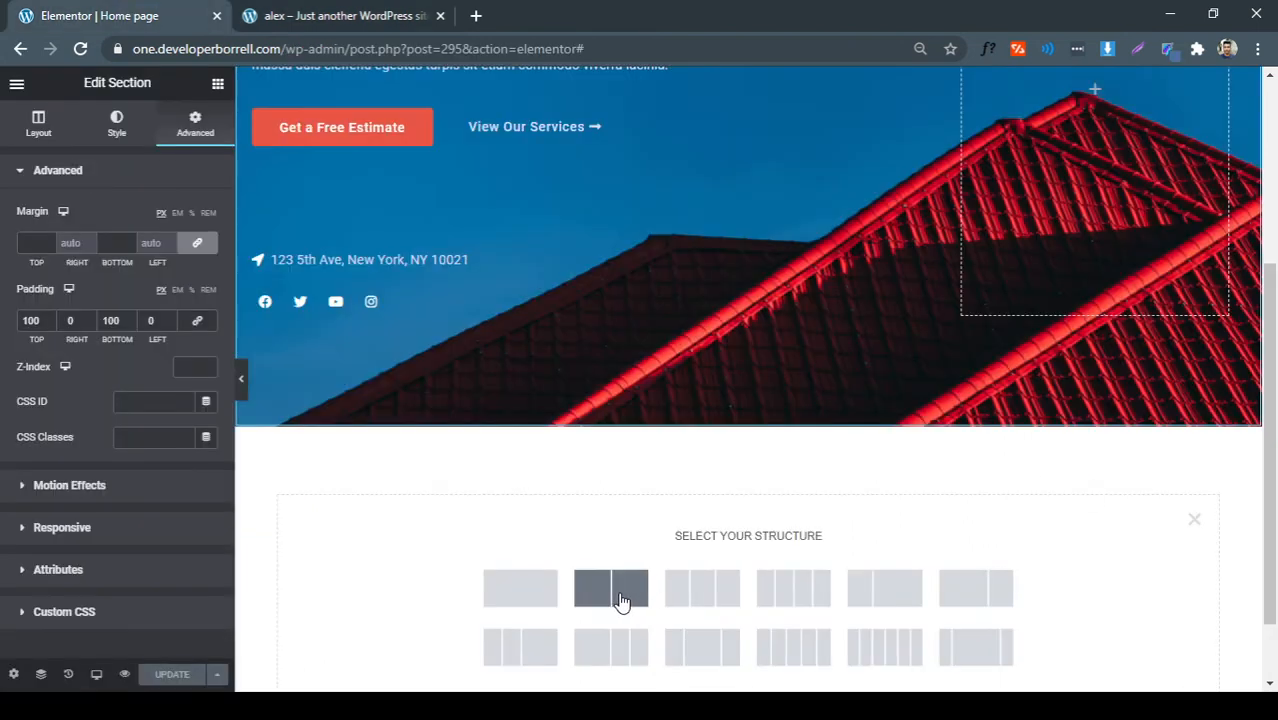
left_click(622, 601)
Copy the heading text "Your Hometown Roofing Services Provider" from the live reference page
left_click(345, 15)
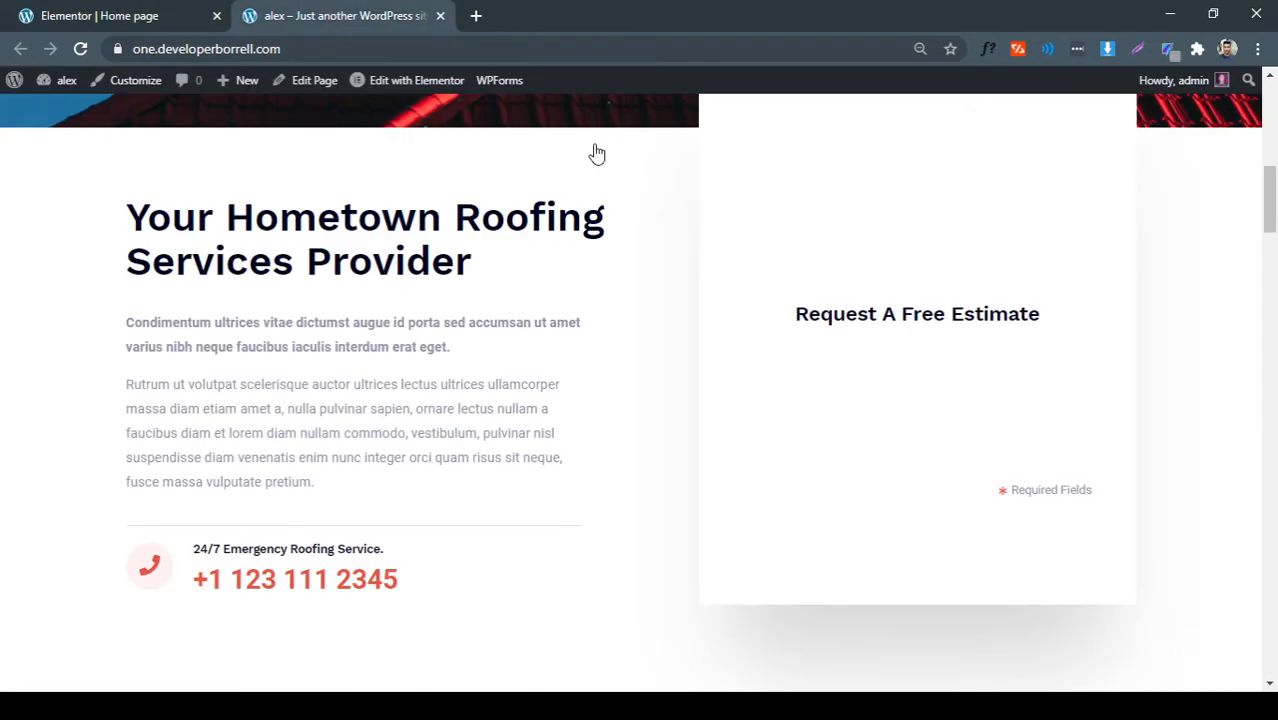
left_click_drag(473, 270, 128, 208)
key("ctrl+c")
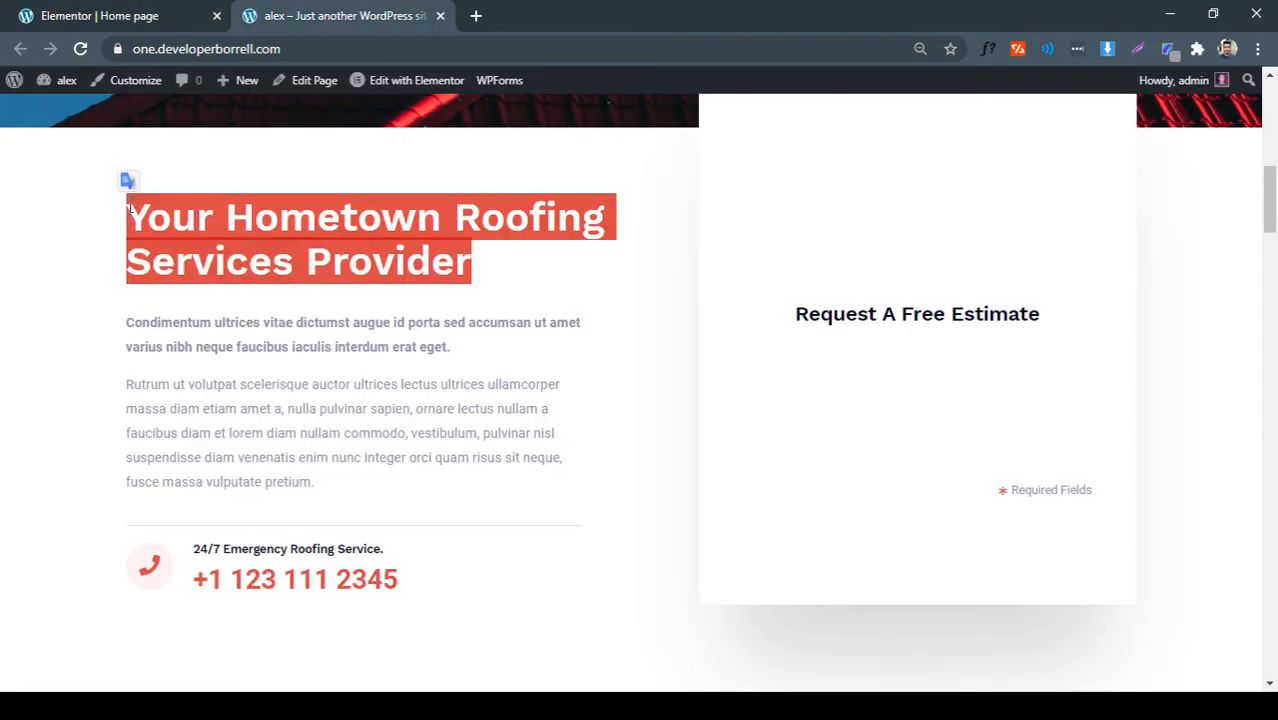
Add a Heading widget to the new section's left column with the copied title "Your Hometown Roofing Services Provider"
left_click(150, 18)
left_click(218, 86)
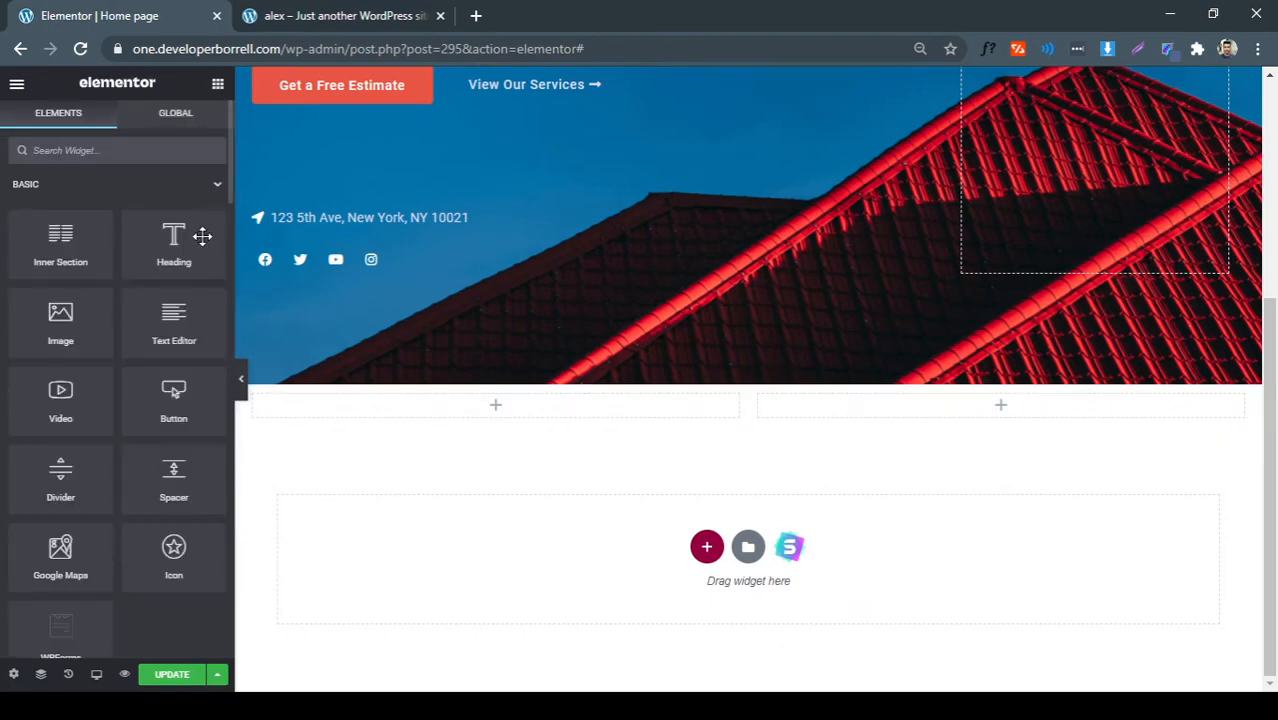
left_click_drag(174, 240, 428, 413)
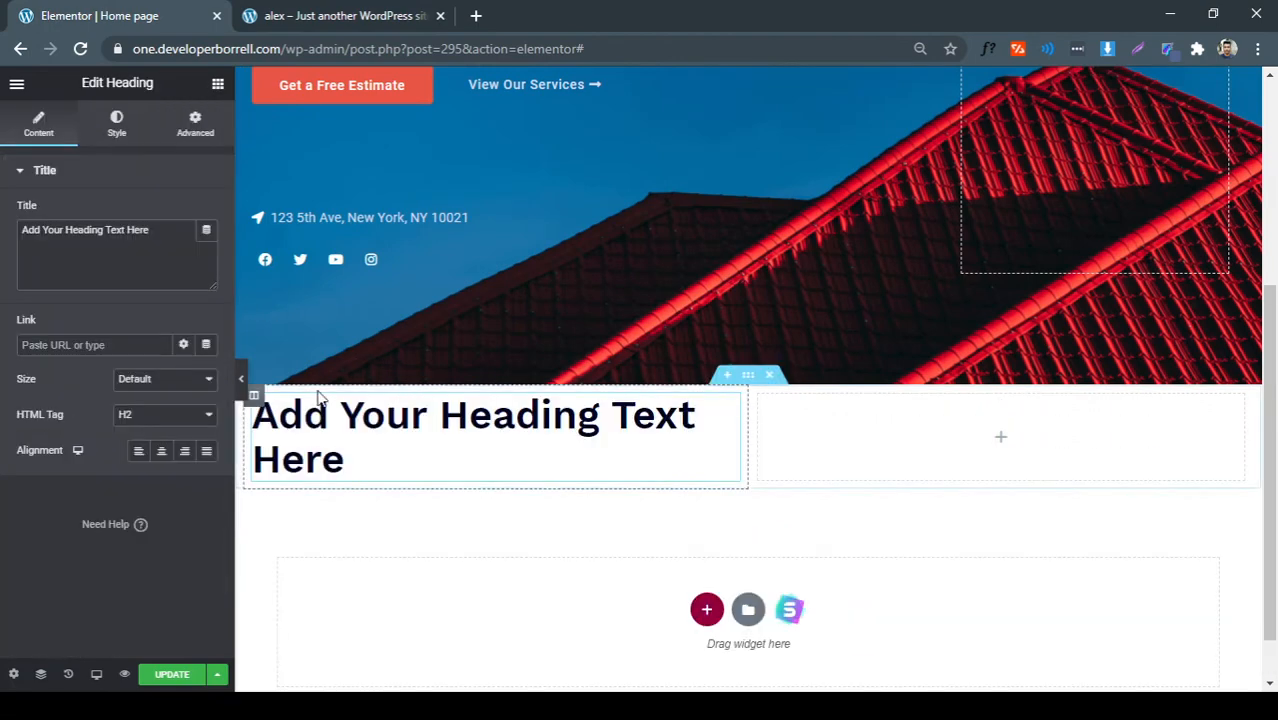
left_click(148, 264)
key("ctrl+a")
key("ctrl+v")
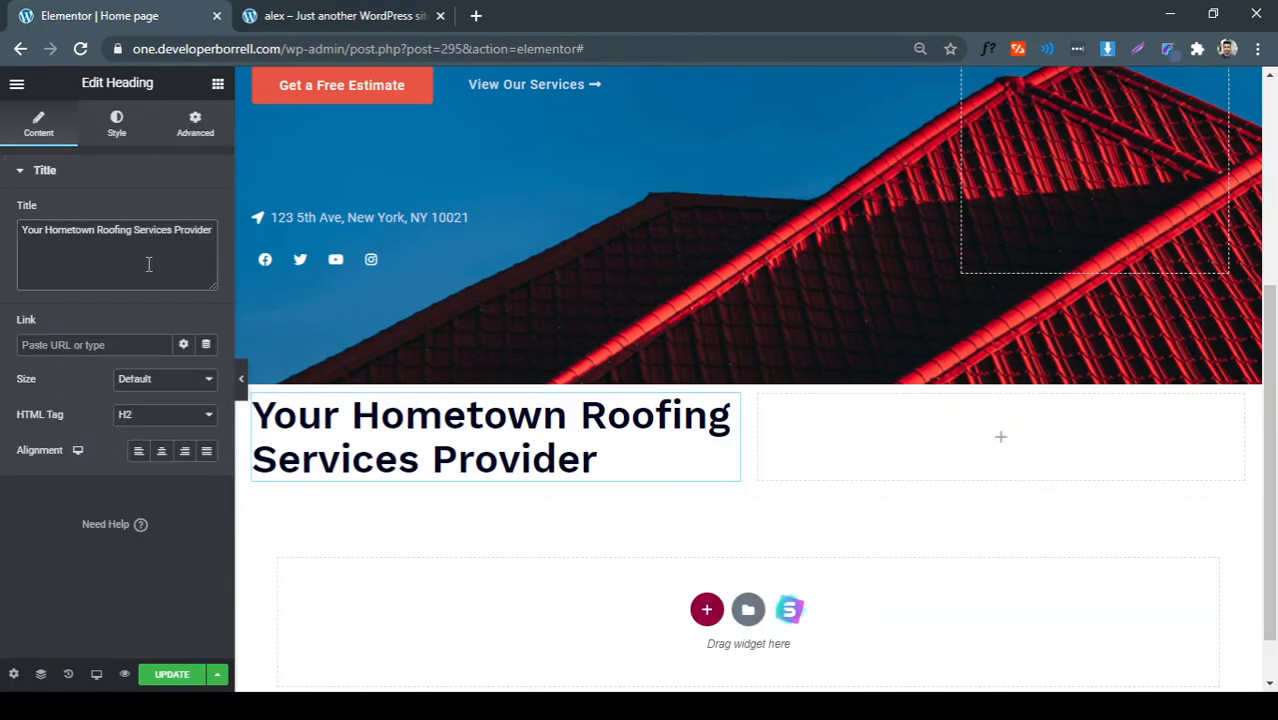
Inspect the section heading's font on the live reference page with WhatFont and copy its color code
left_click(372, 22)
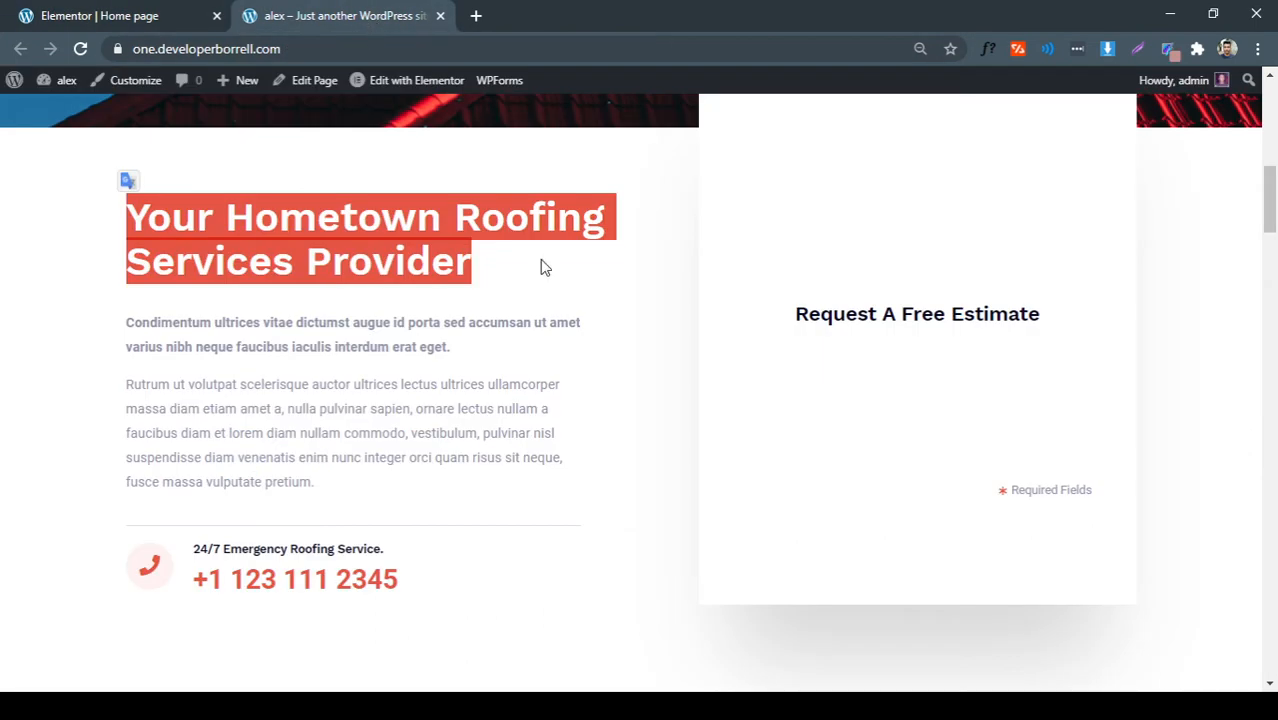
left_click(347, 227)
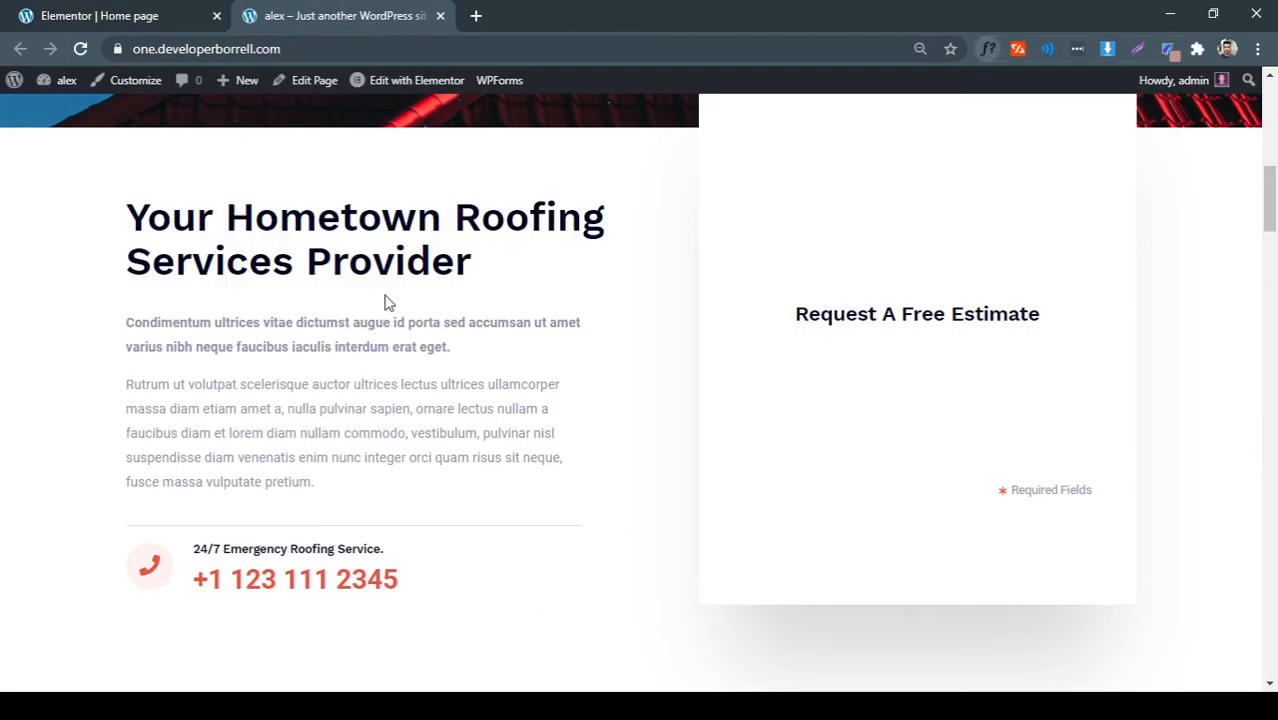
left_click(452, 232)
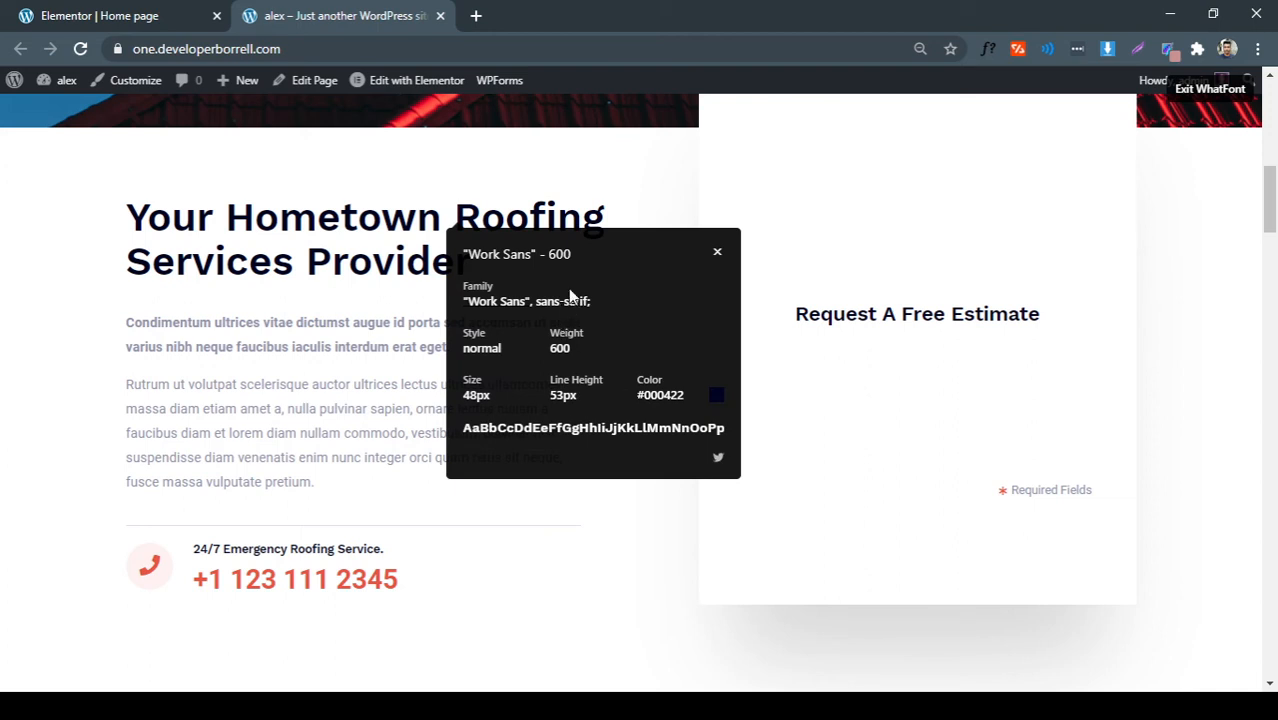
left_click(717, 252)
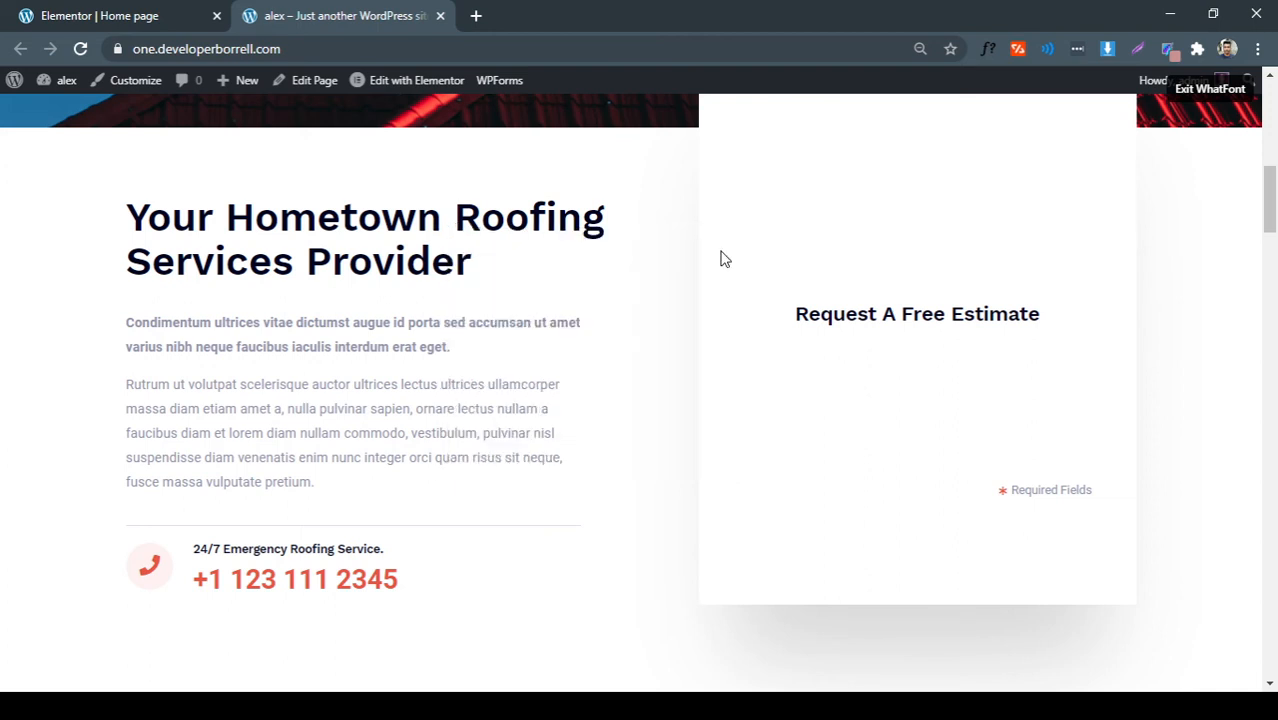
left_click(474, 229)
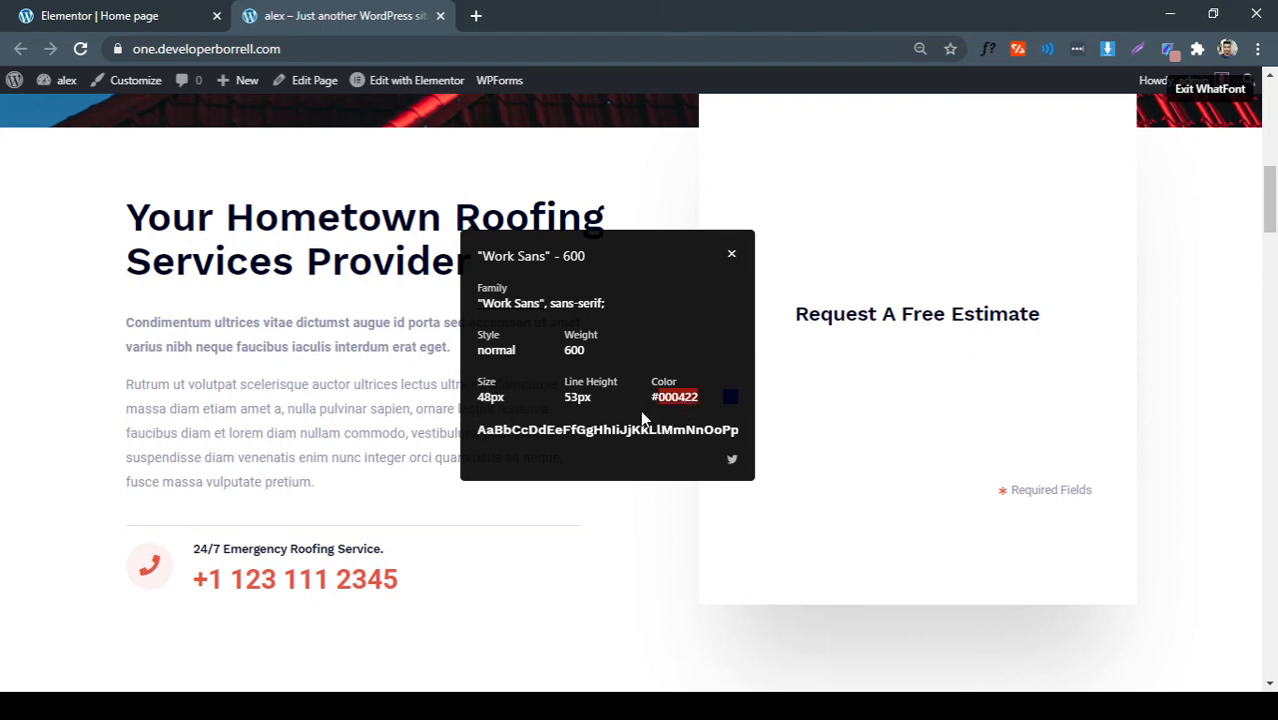
Set the new heading's text color to 000422 in Elementor
left_click(152, 15)
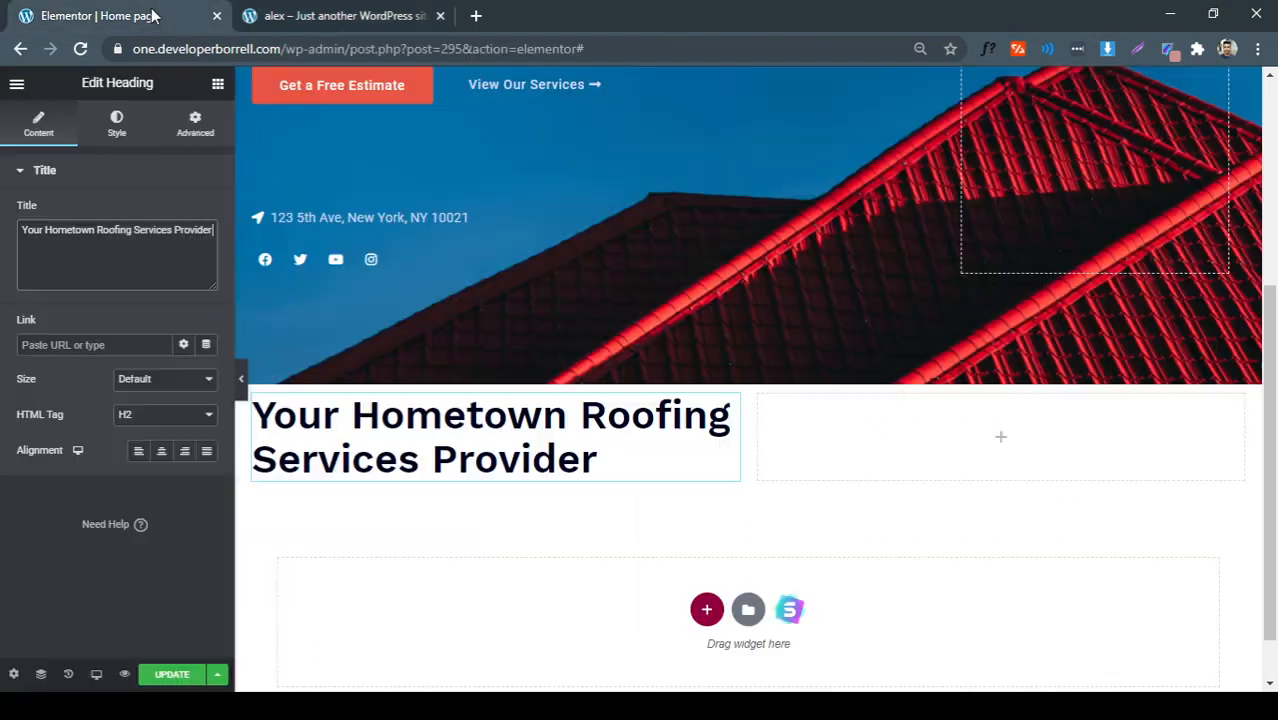
left_click(118, 127)
left_click(205, 214)
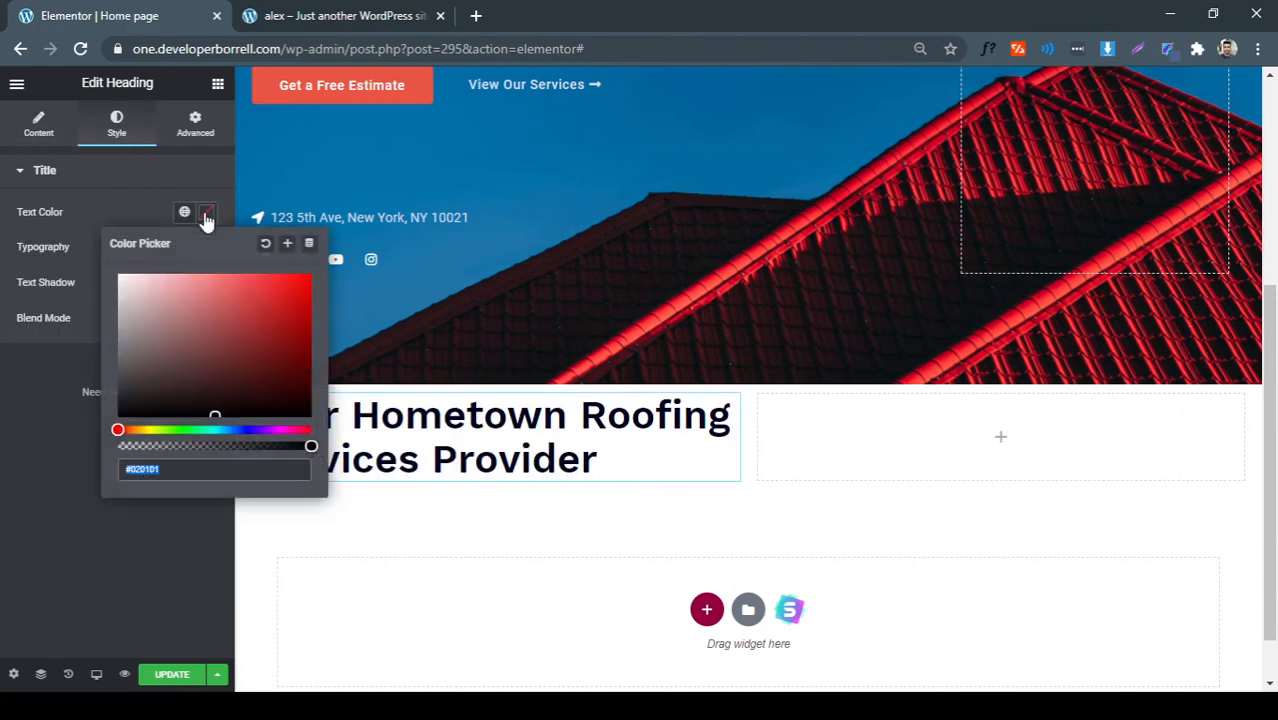
type("000422")
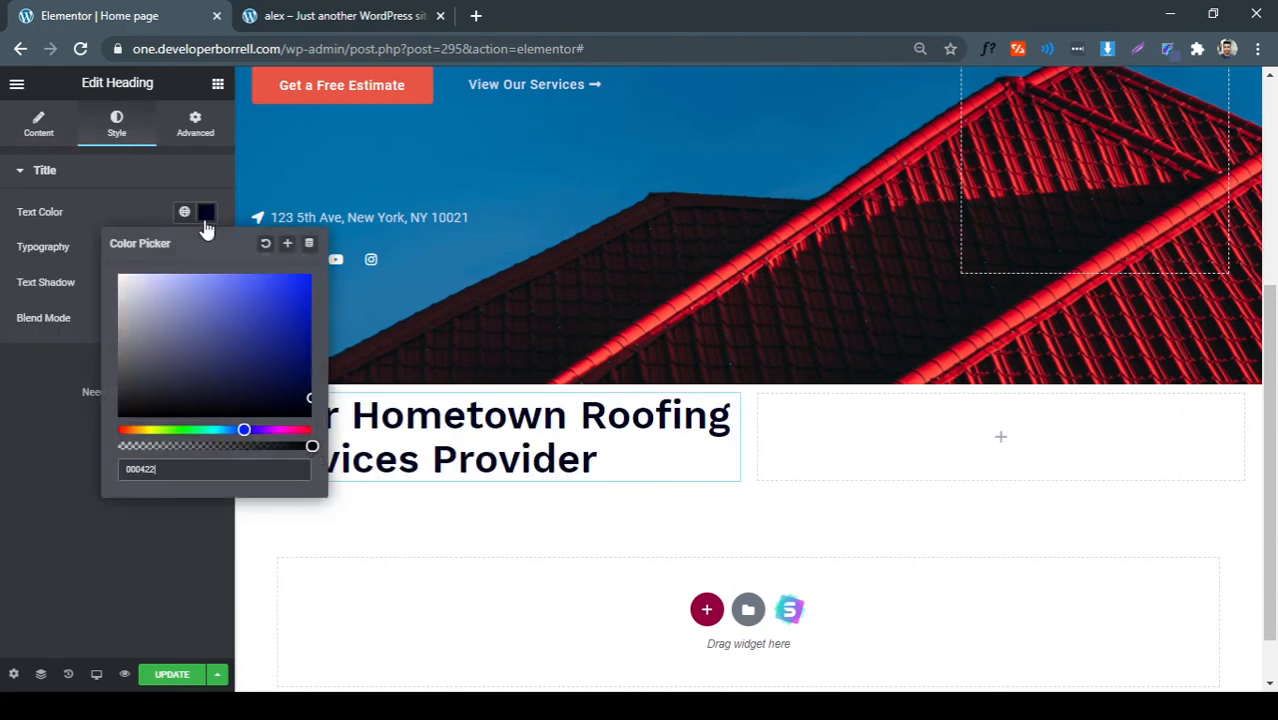
key("ctrl+a")
left_click(162, 222)
Set the heading's typography family to Work Sans
left_click(206, 249)
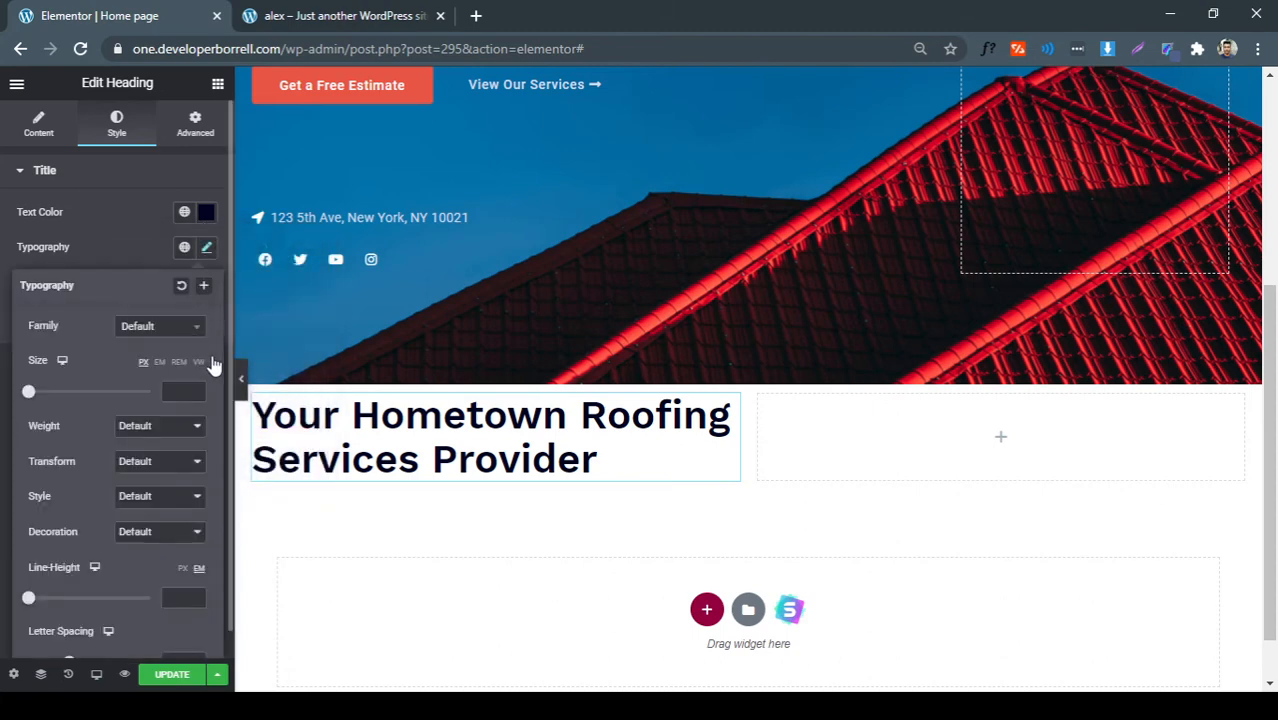
left_click(180, 328)
type("wo")
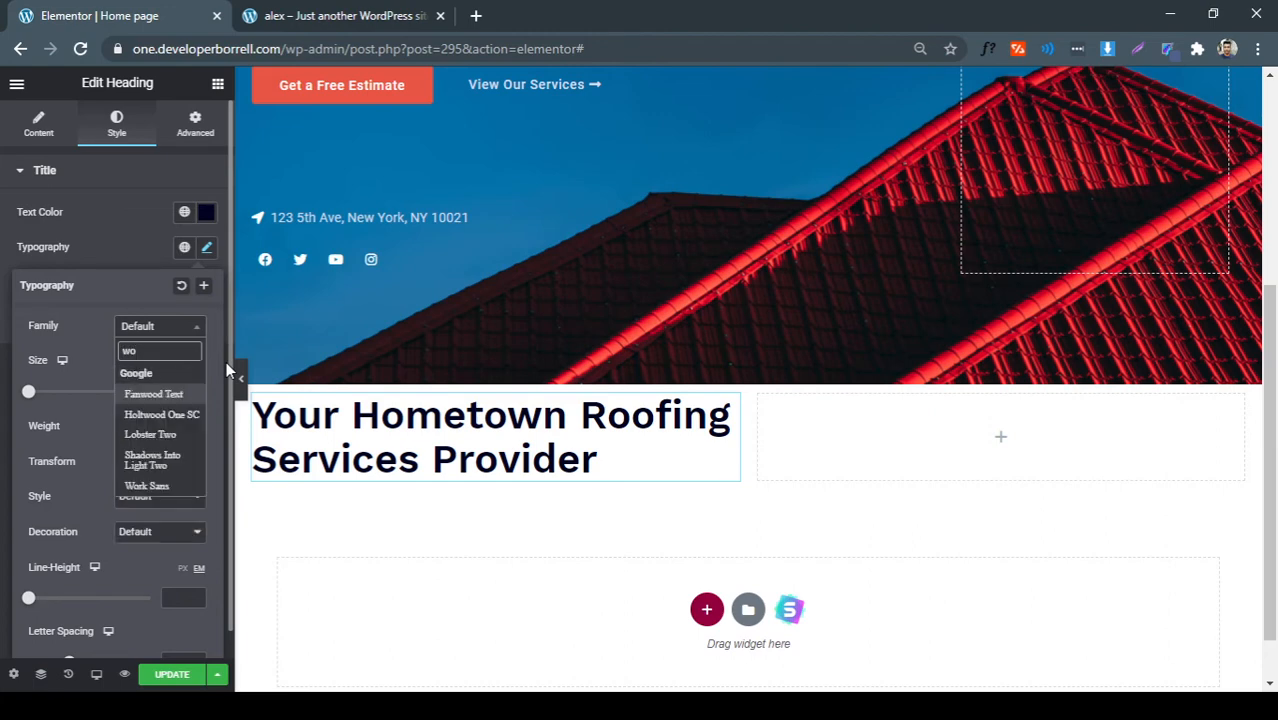
type("rk")
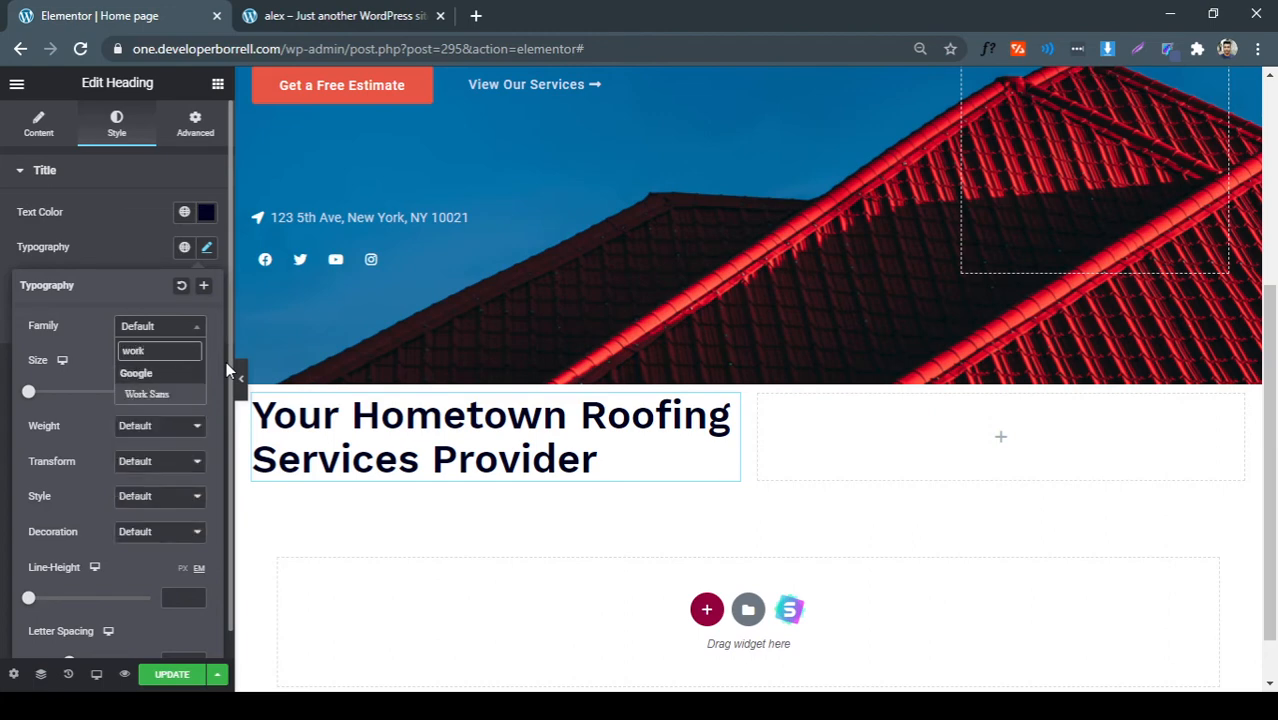
key("Return")
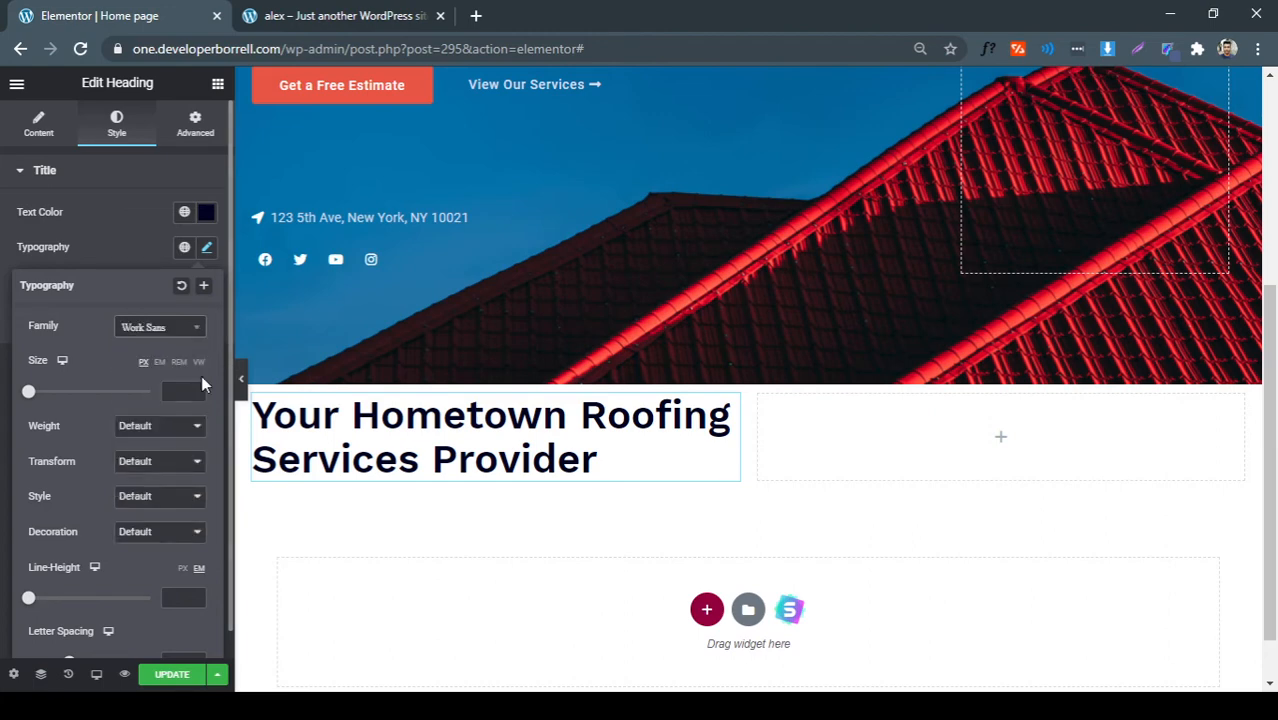
Match the heading's typography to the reference with size 48 px, weight 600 and line height 53 px
left_click(289, 20)
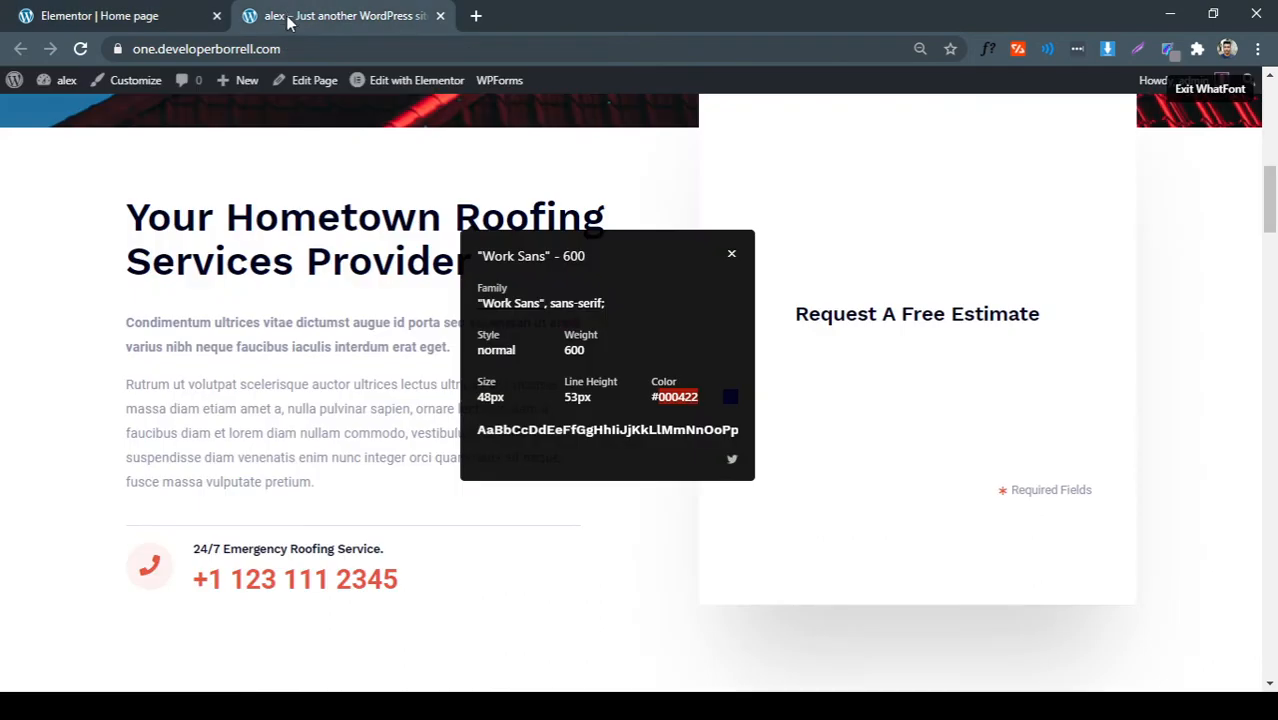
left_click(170, 12)
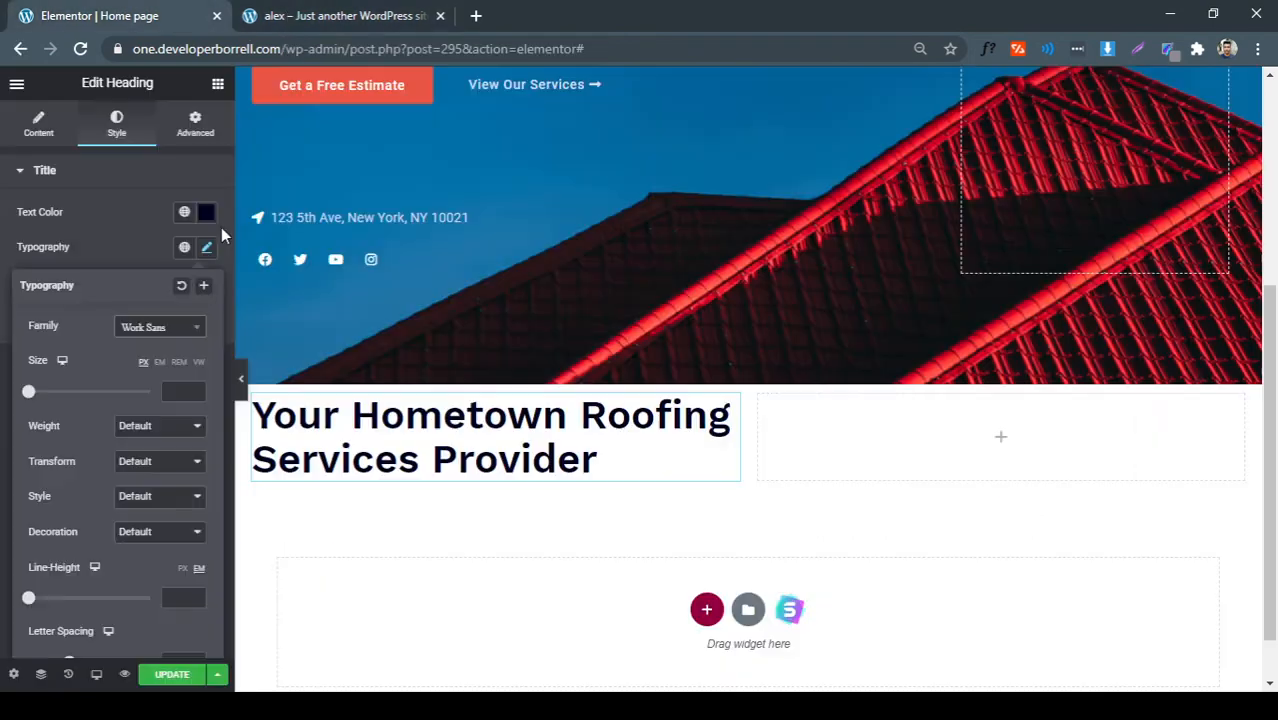
left_click(182, 391)
type("48")
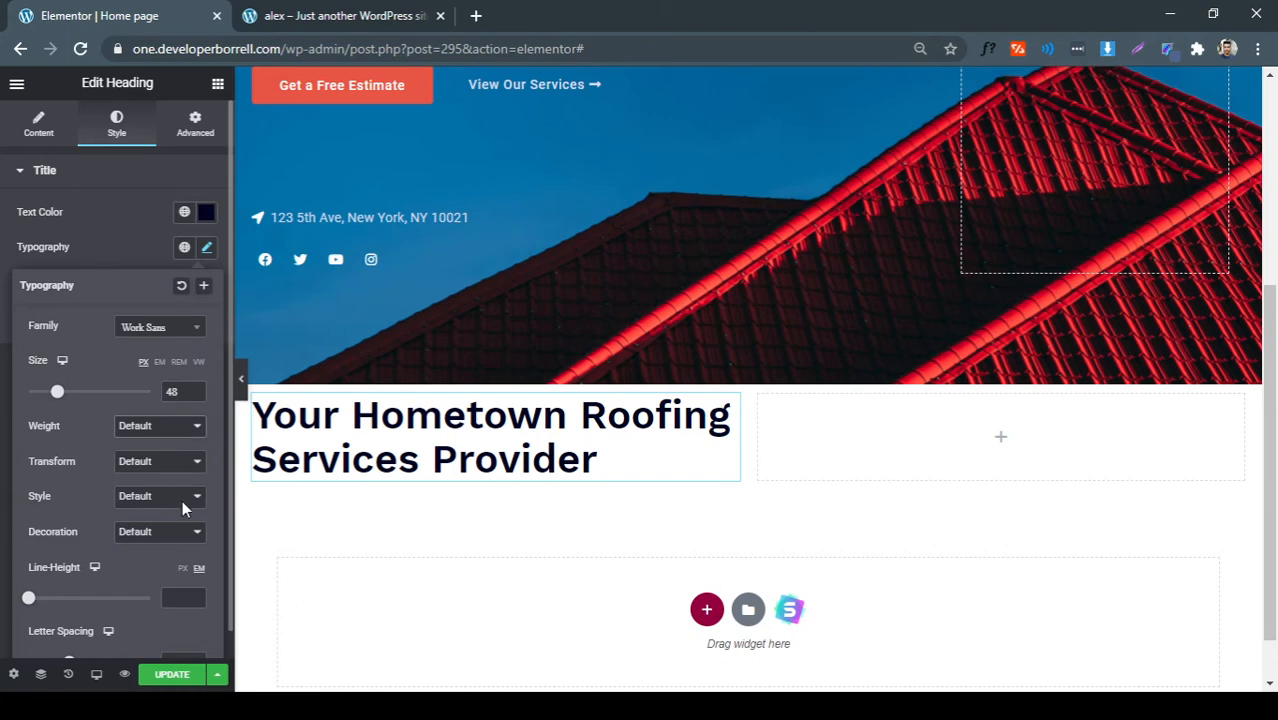
left_click(186, 597)
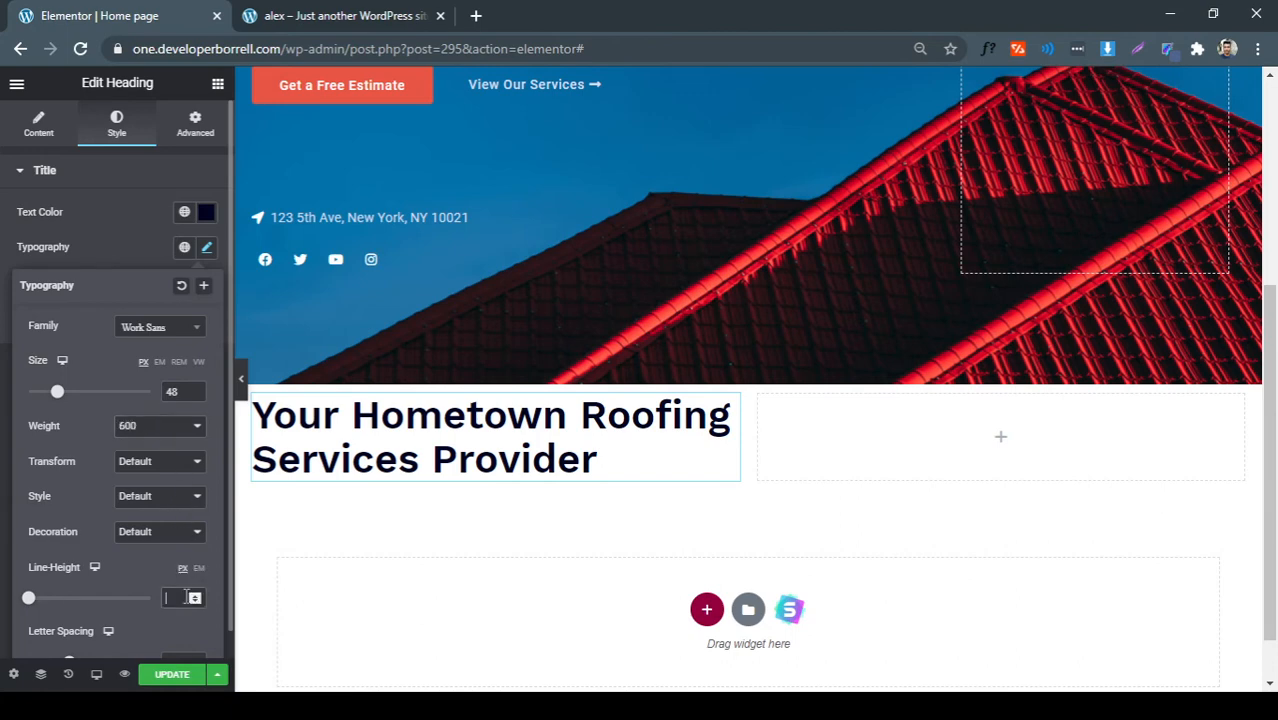
type("53")
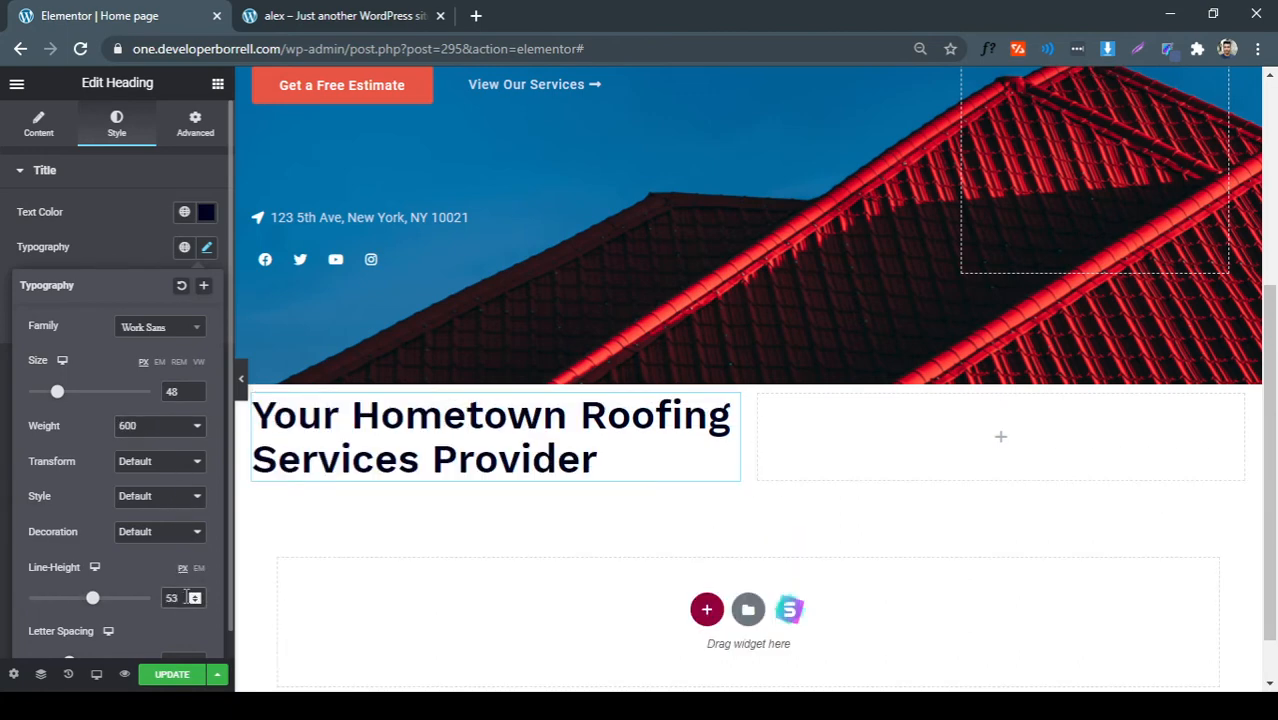
On the live reference page, copy the bold paragraph beginning "Condimentum ultrices" below the section heading
left_click(370, 13)
left_click(731, 254)
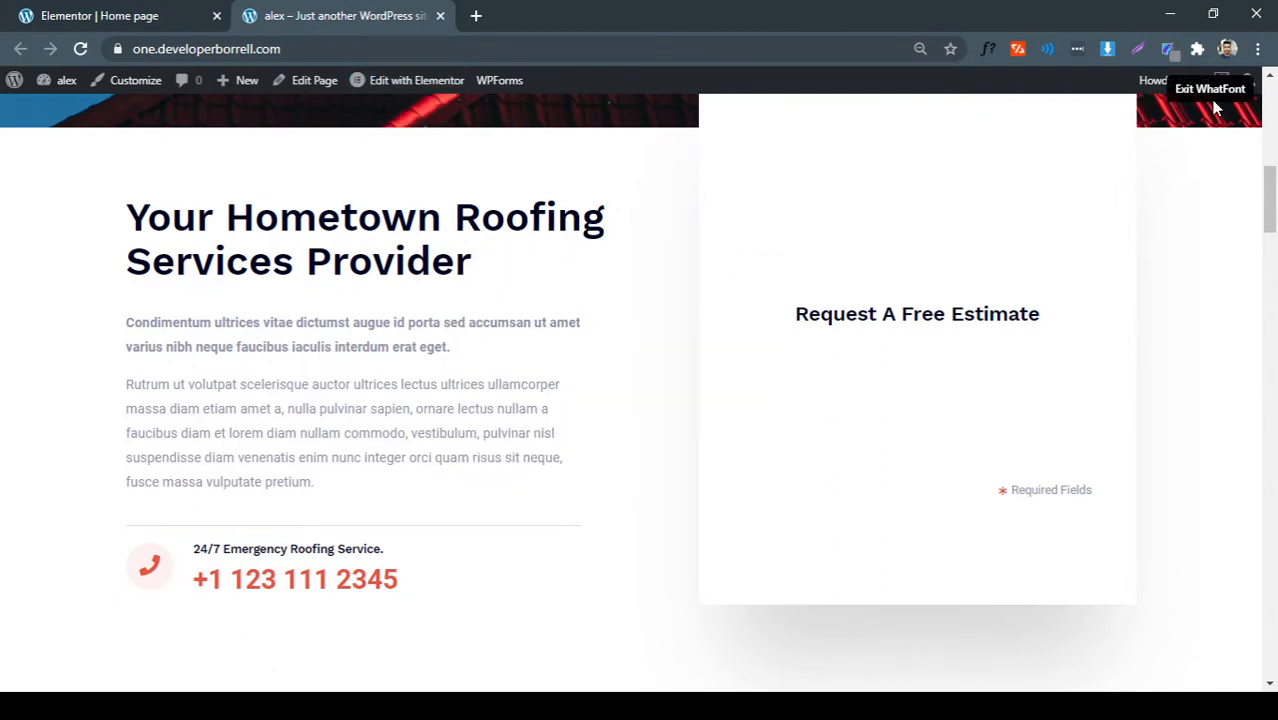
left_click_drag(450, 347, 128, 320)
key("ctrl+c")
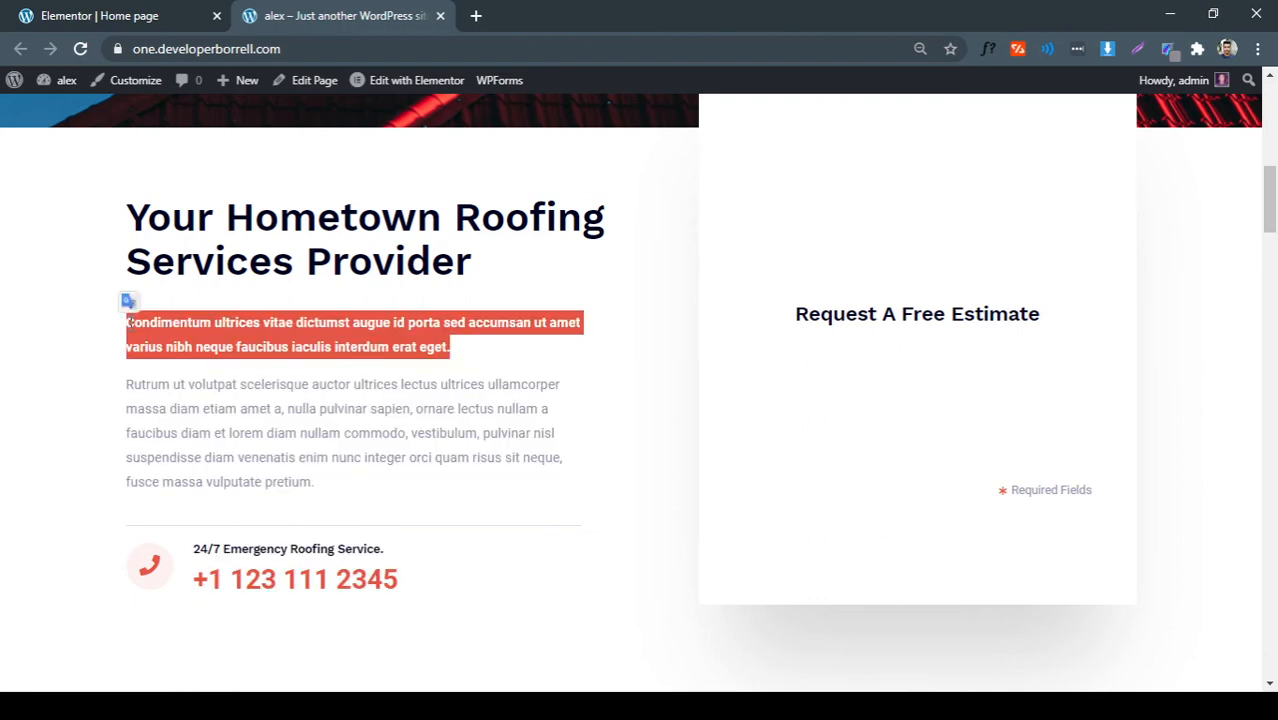
In the Elementor editor, add a Text Editor widget below the heading and replace its placeholder text with the copied paragraph
left_click(155, 18)
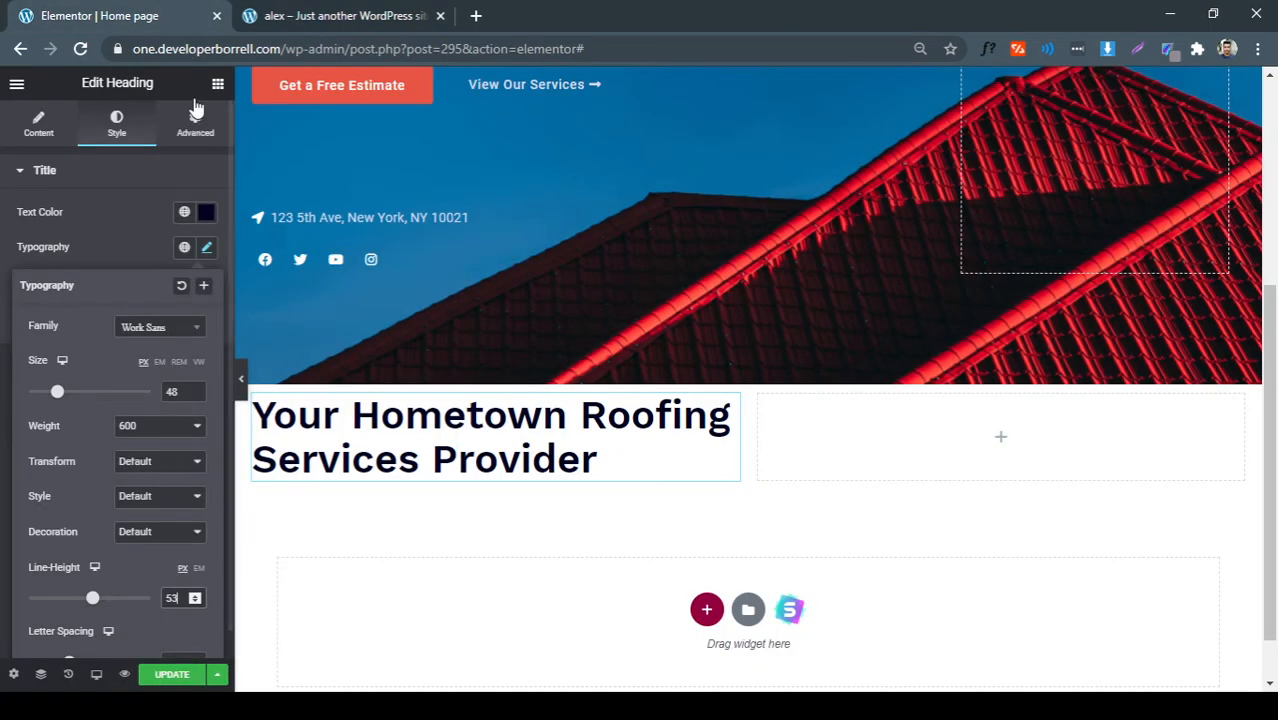
left_click(217, 83)
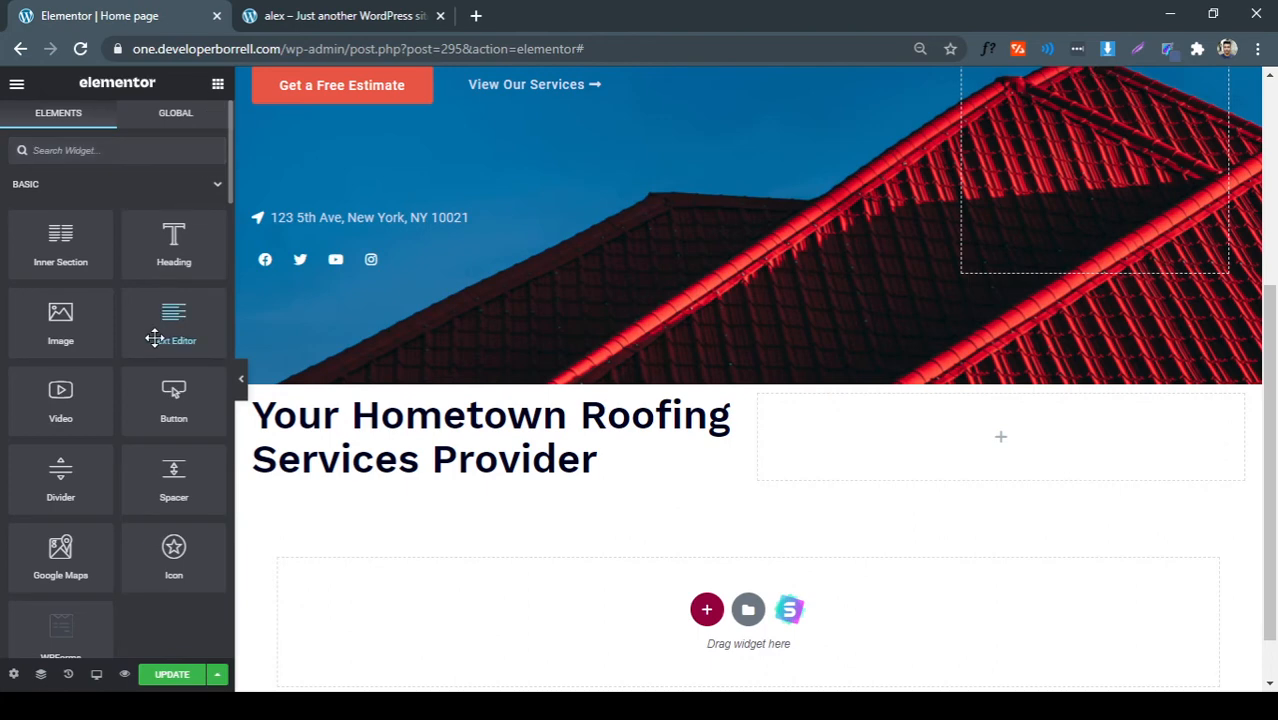
left_click_drag(163, 333, 345, 488)
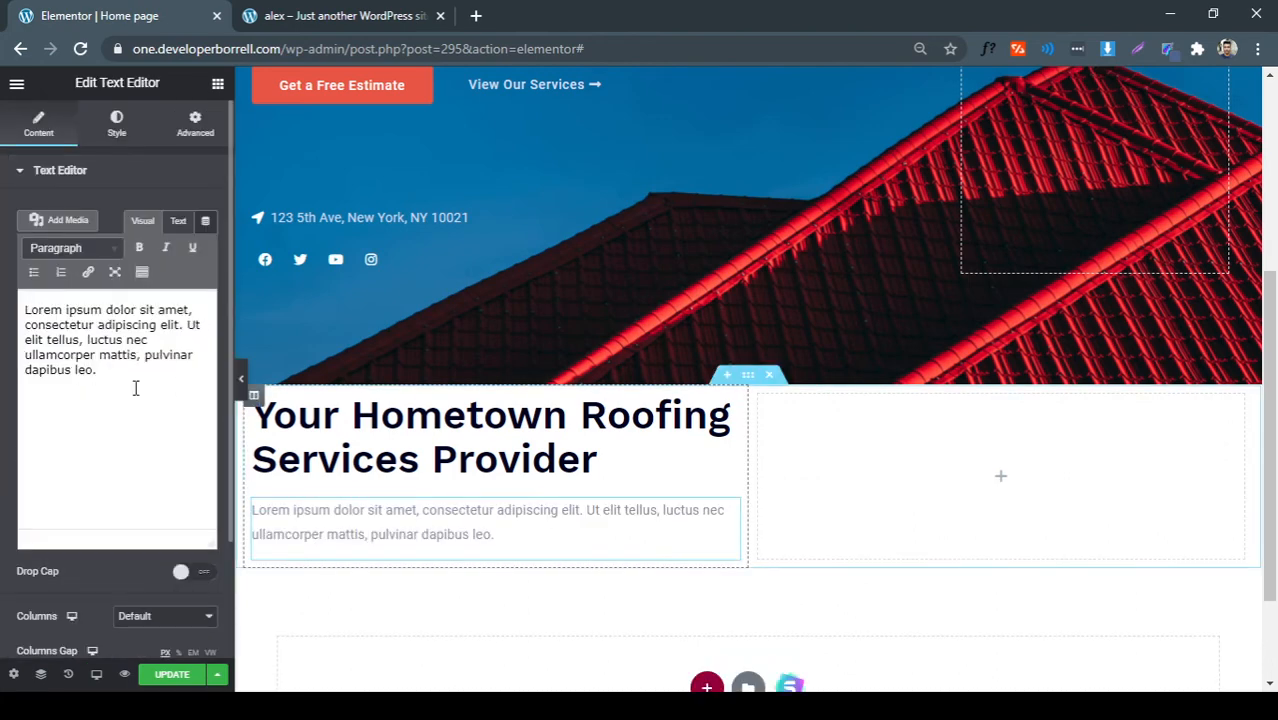
left_click_drag(134, 385, 141, 400)
key("ctrl+a")
left_click(121, 388)
key("ctrl+a")
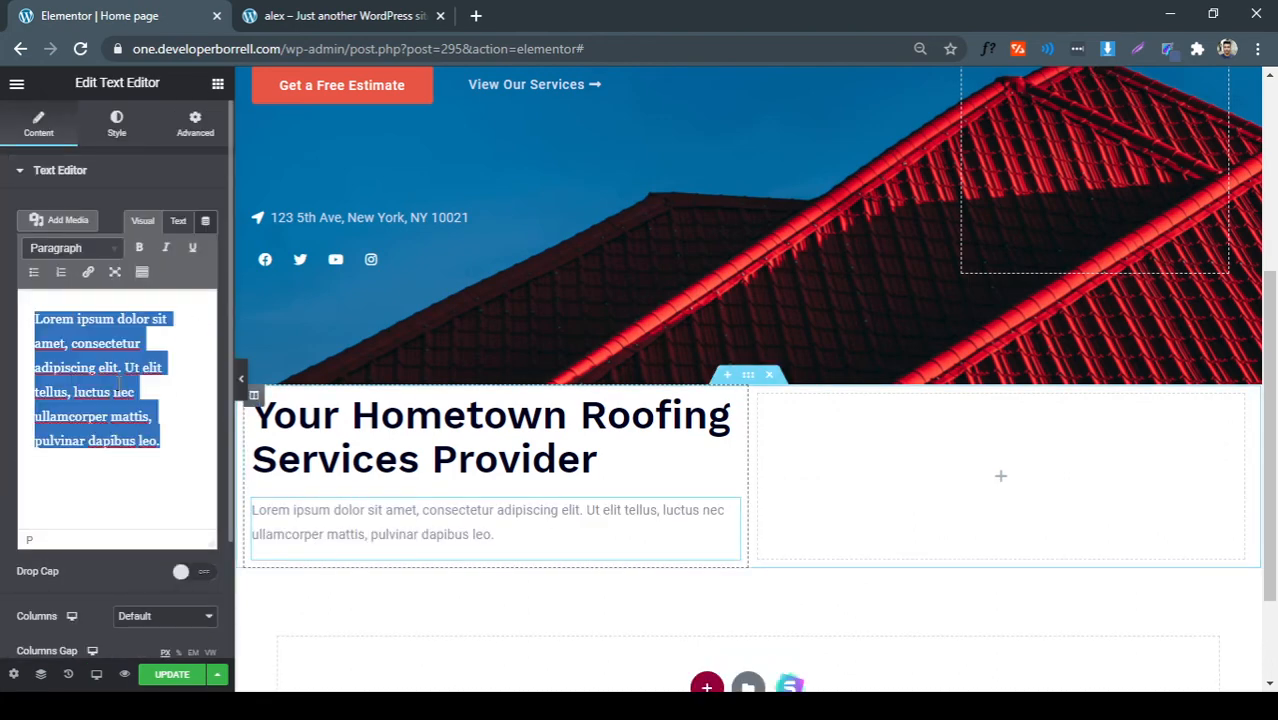
key("ctrl+v")
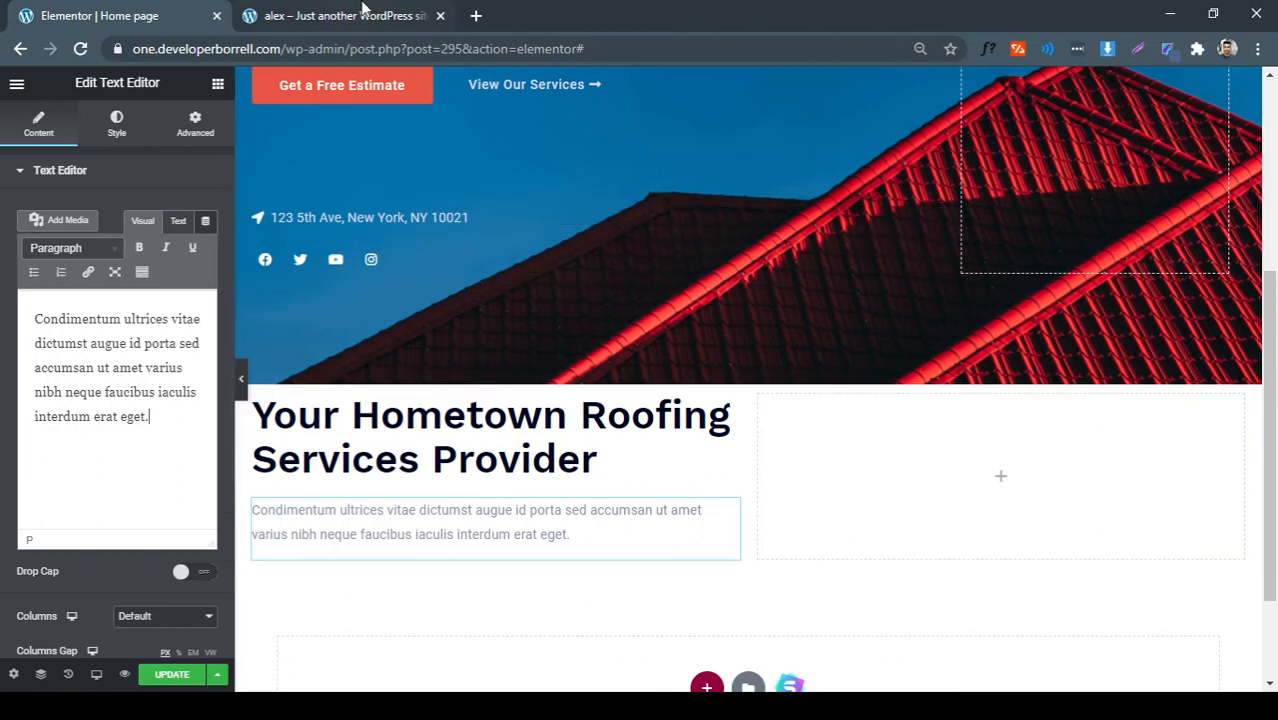
Inspect the bold paragraph's font on the live reference page with WhatFont and copy its color code
key("ctrl+Tab")
left_click(965, 322)
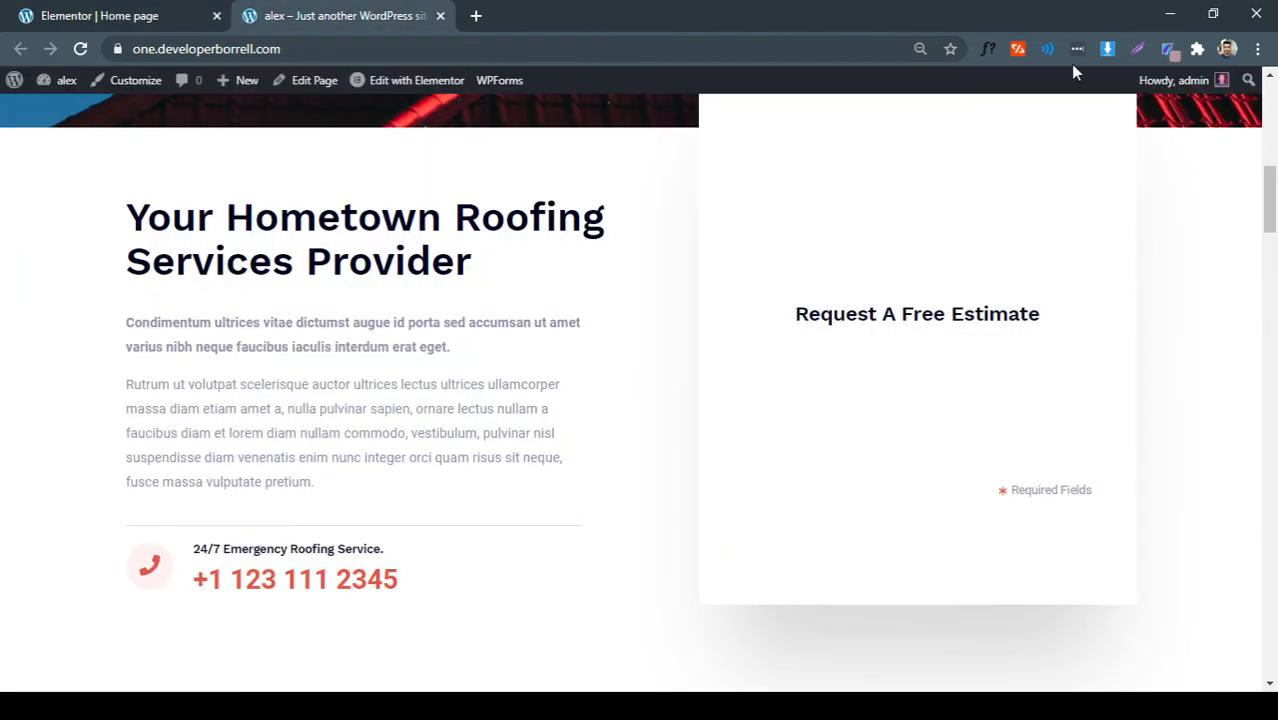
left_click(465, 325)
double_click(664, 499)
key("ctrl+c")
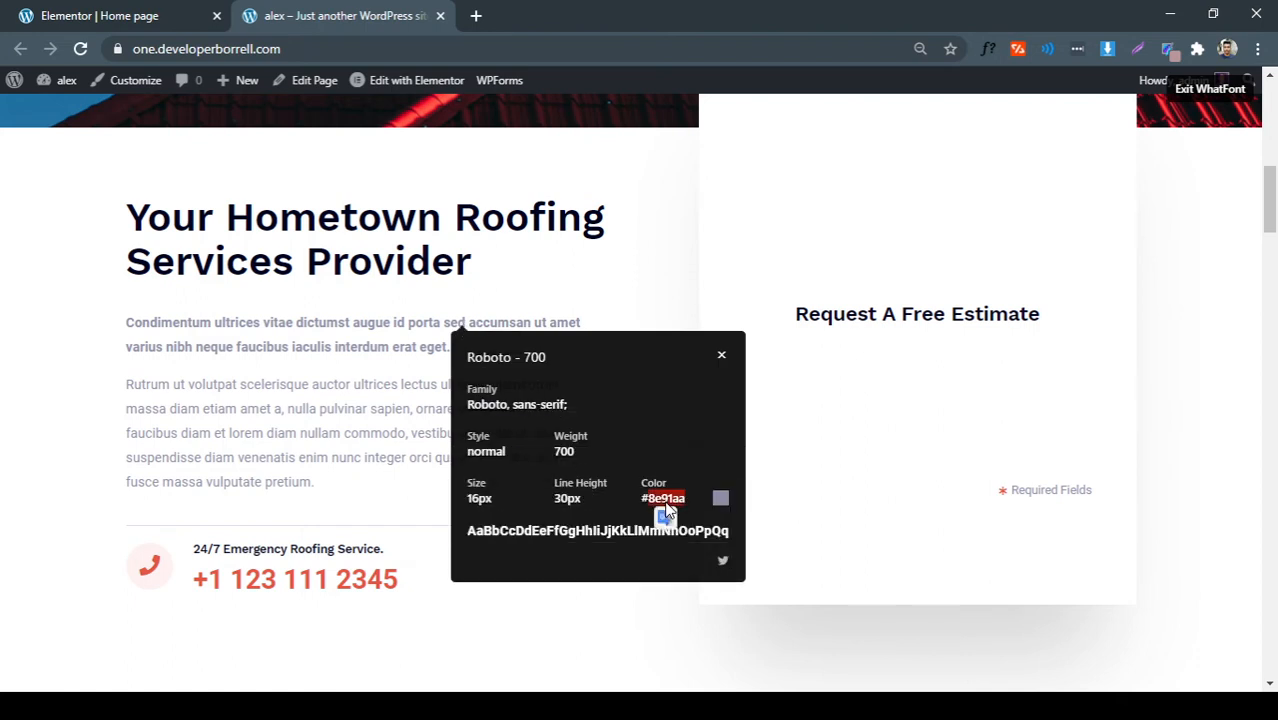
left_click_drag(637, 502, 672, 497)
Set the first paragraph's text color to #8e91aa in Elementor
left_click(78, 14)
left_click(116, 126)
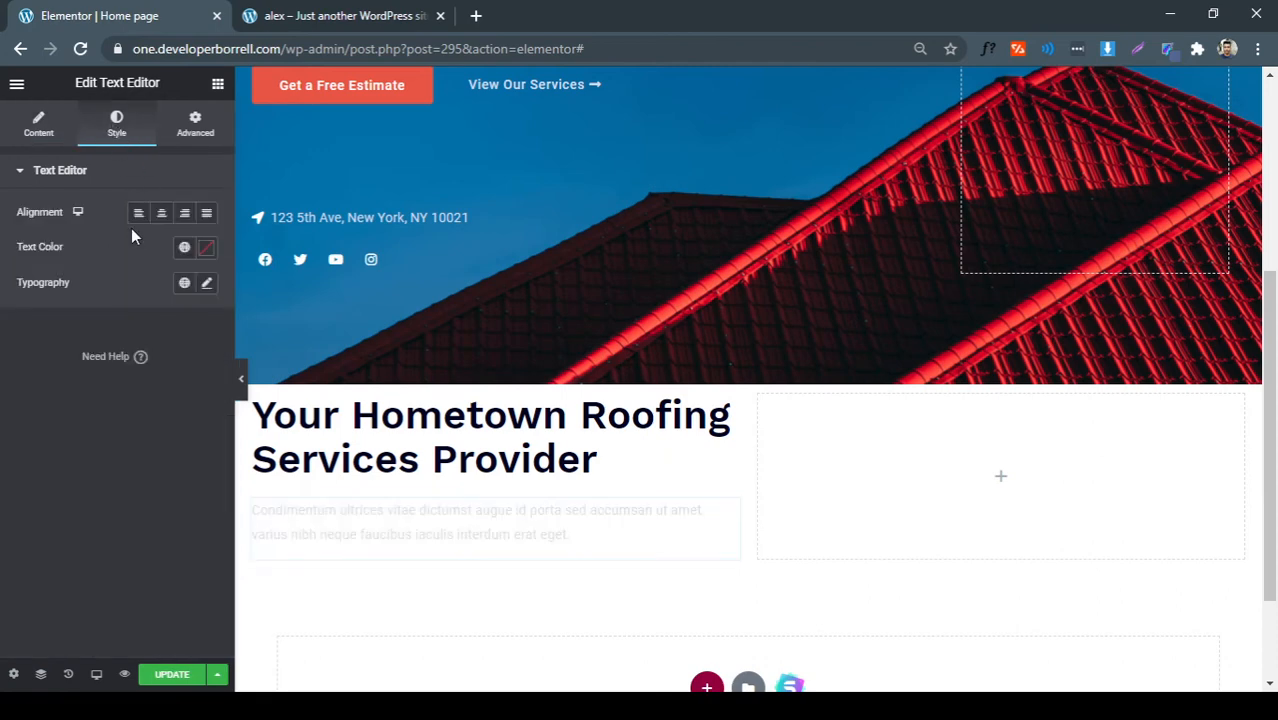
left_click(200, 250)
key("ctrl+v")
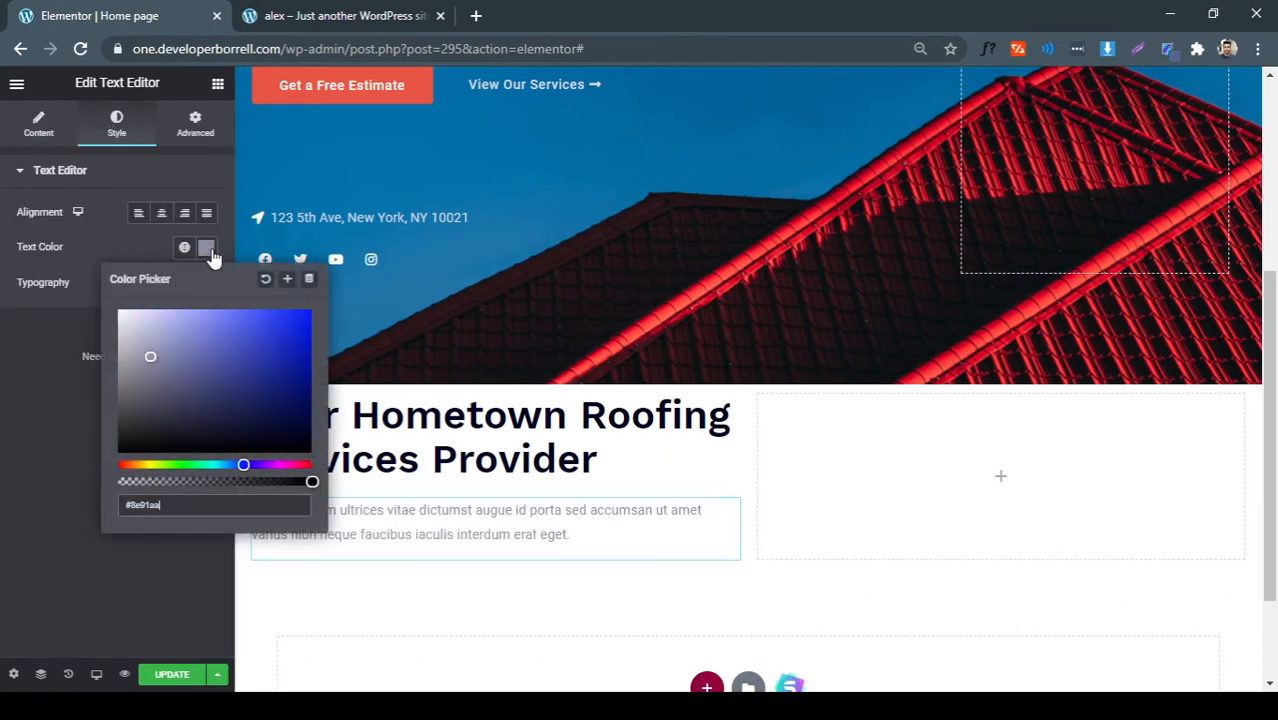
left_click(149, 247)
Set the first paragraph's typography family to Roboto and its size to 16 px
left_click(206, 283)
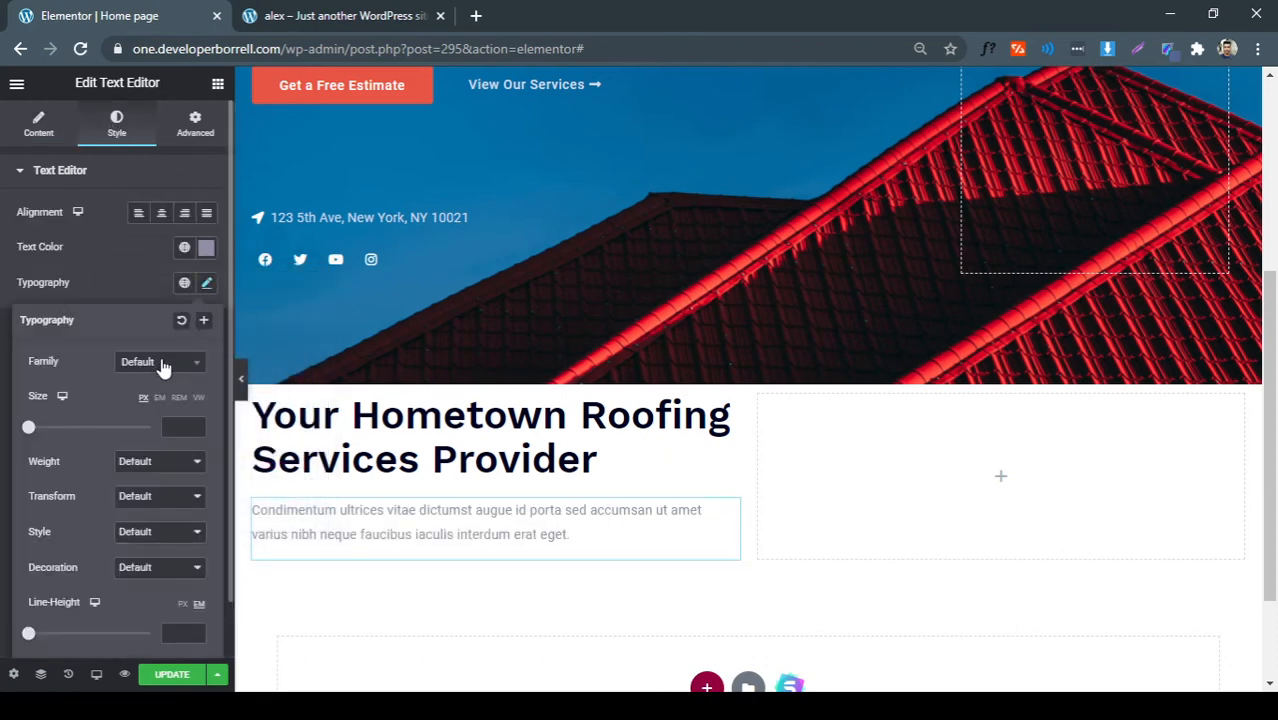
left_click(190, 363)
type("robo")
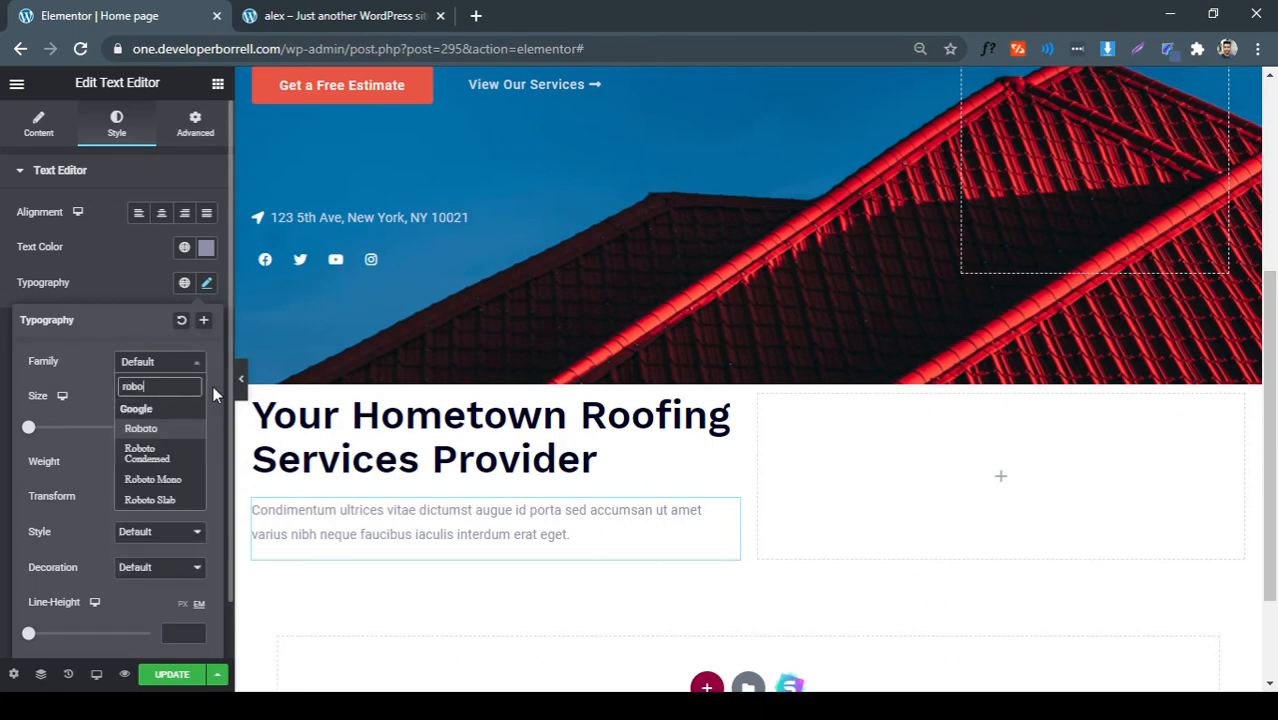
key("Return")
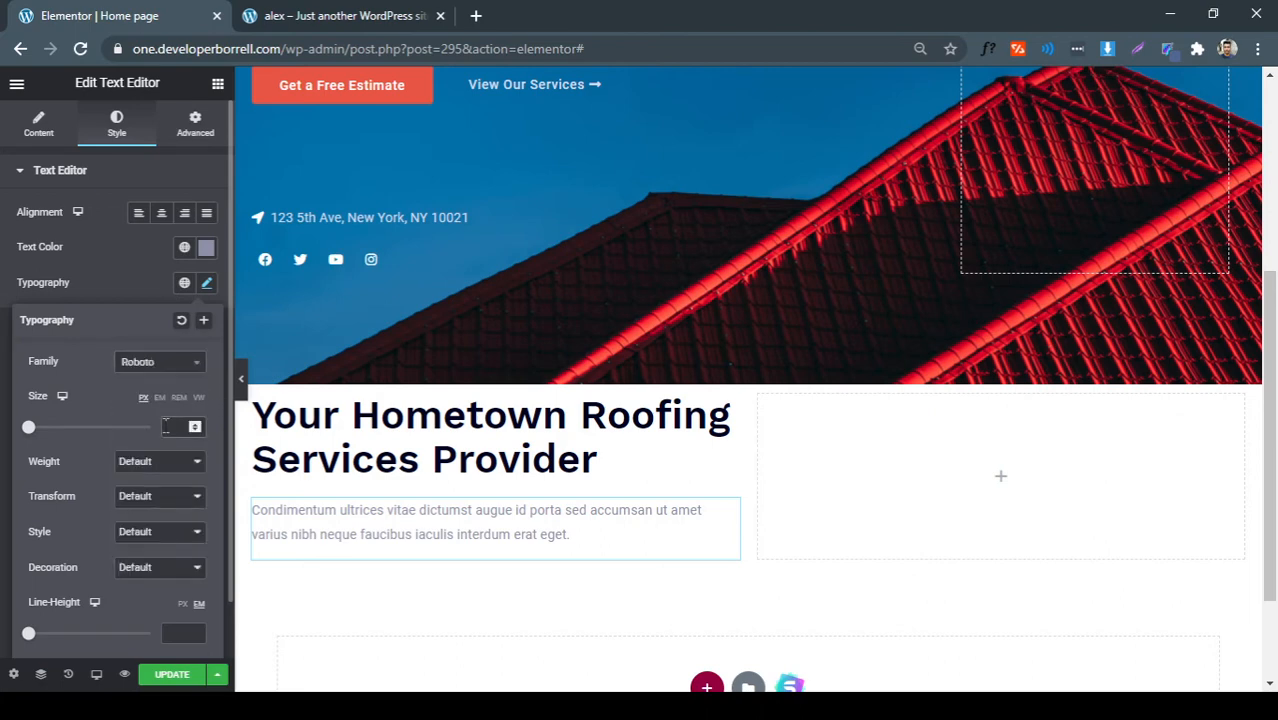
left_click(170, 426)
type("16")
Set the first paragraph's font weight to 700 and its line height to 30 px
left_click(174, 462)
left_click(140, 571)
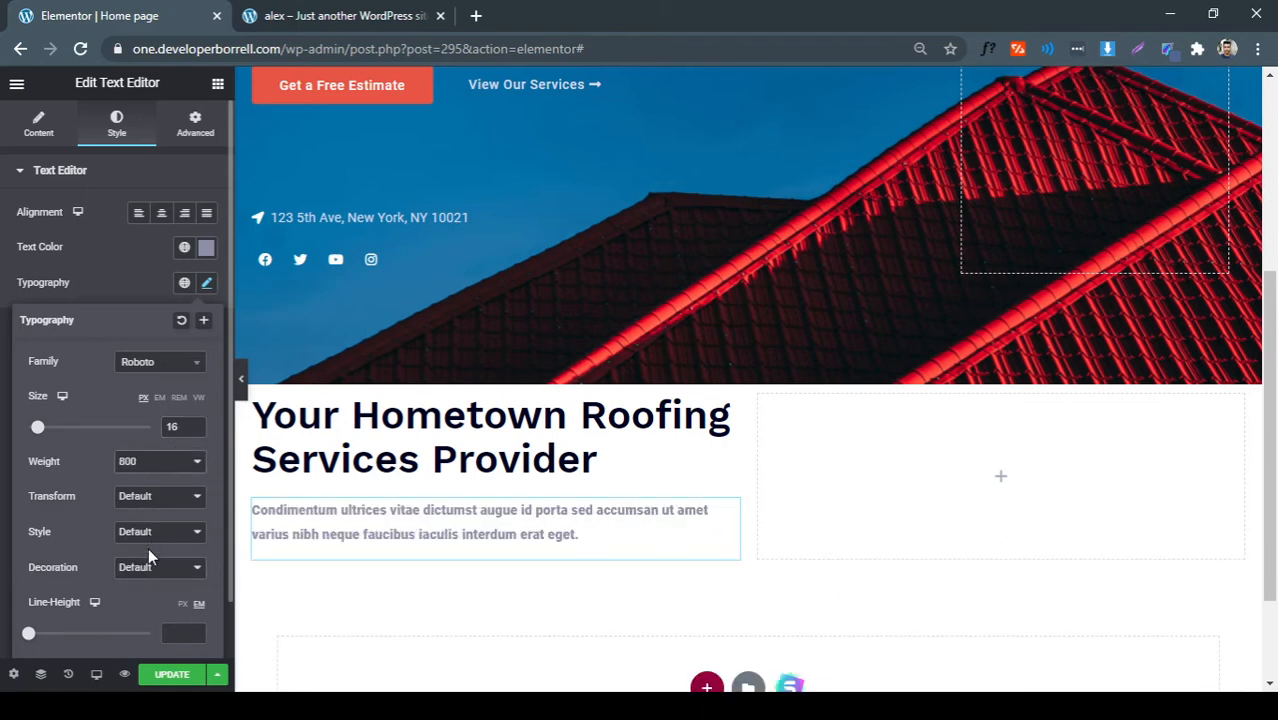
key("Up")
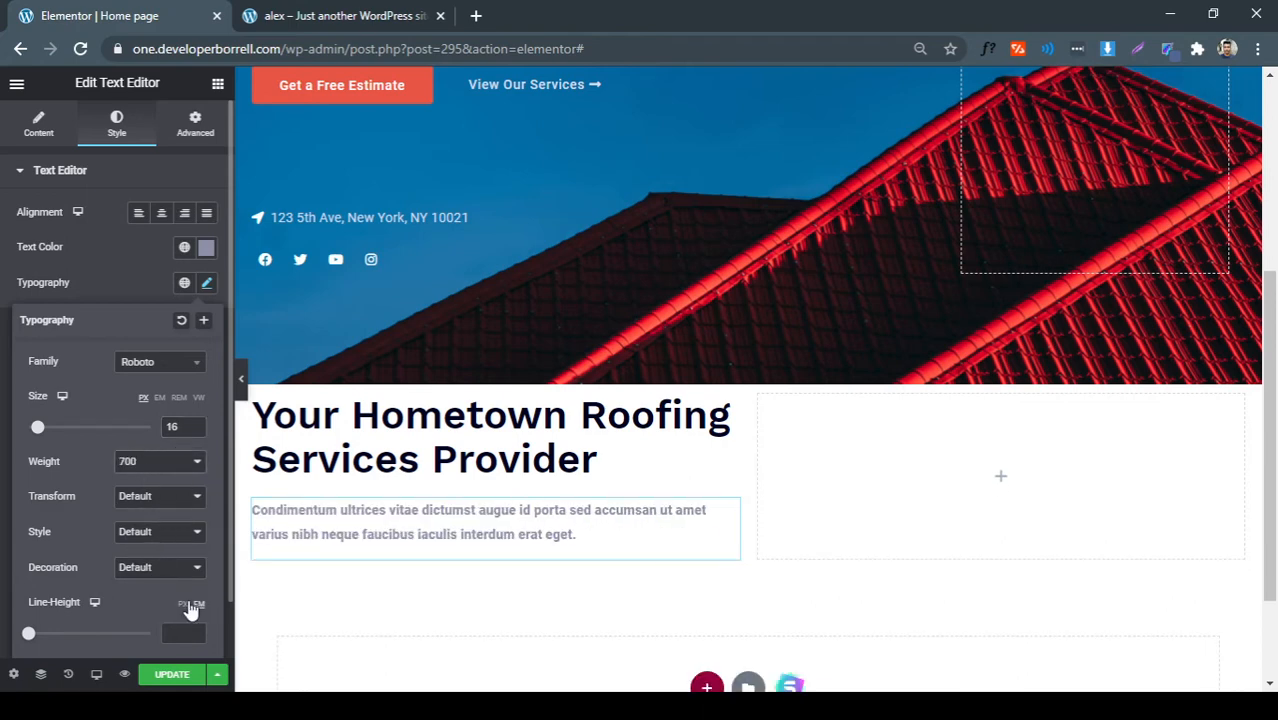
scroll(124, 410, "down", 1)
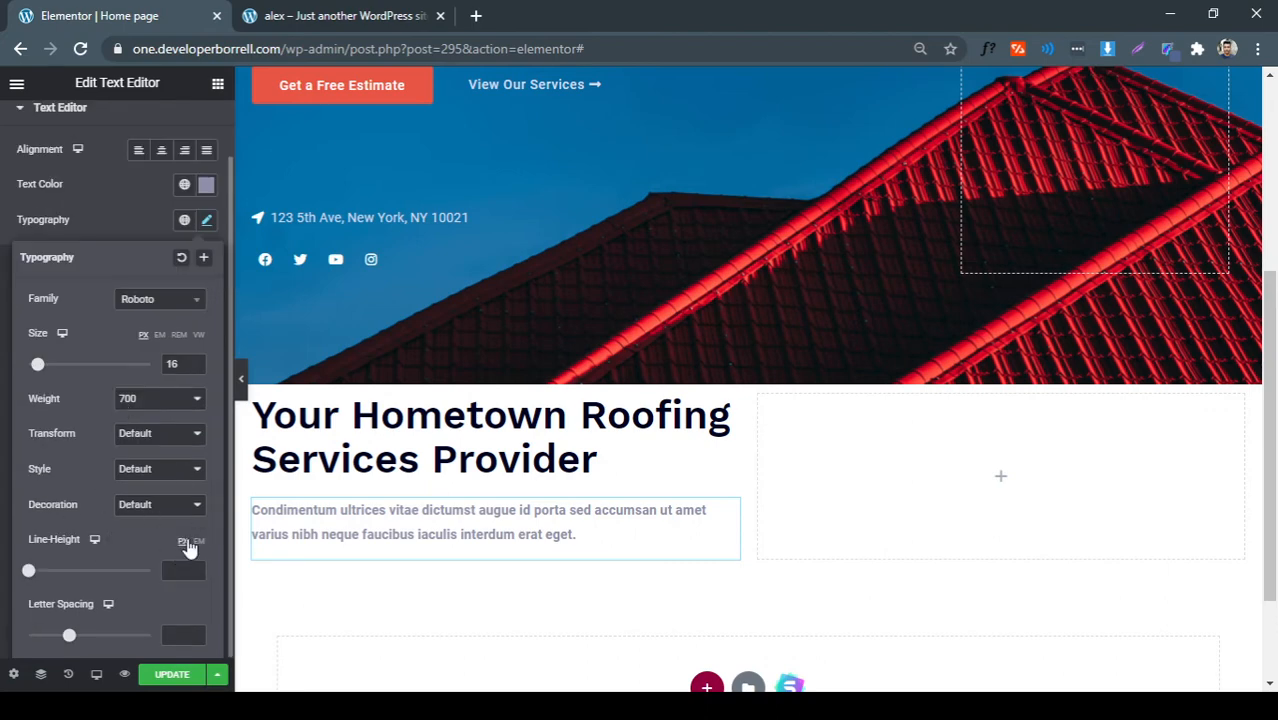
left_click(176, 578)
type("30")
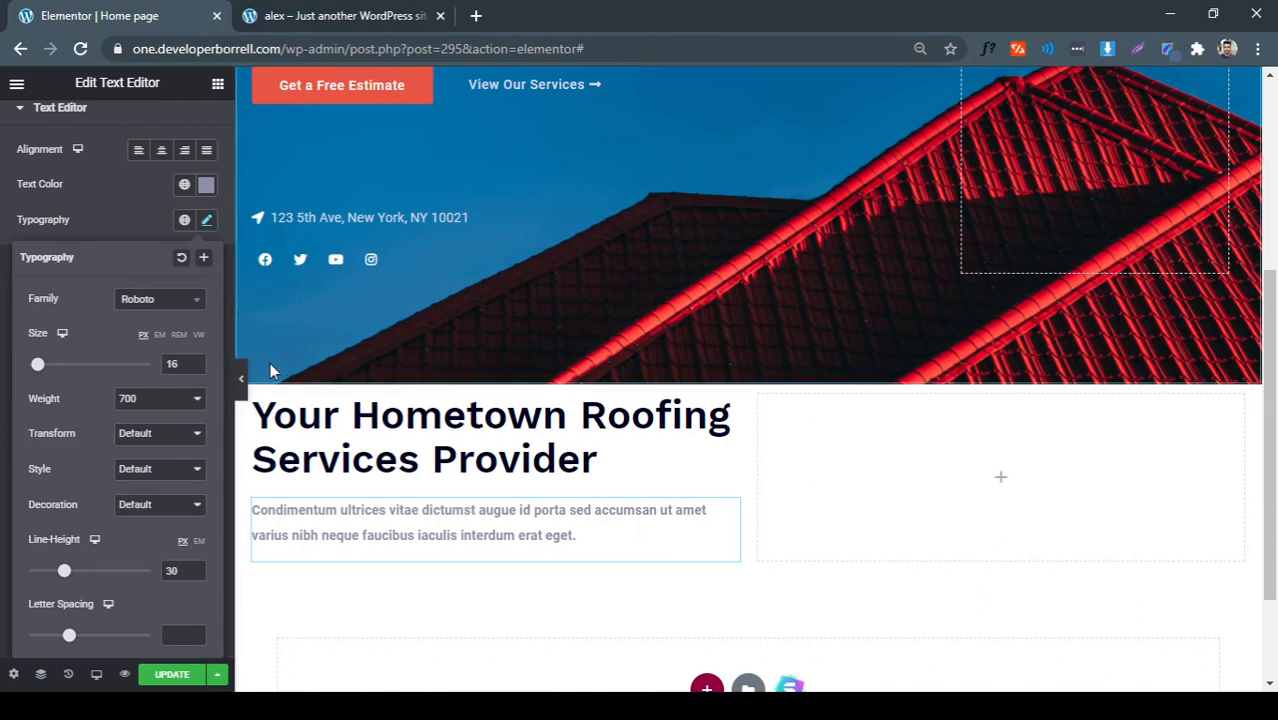
Close the font details on the live reference page and copy the second paragraph beginning "Rutrum ut volutpat"
left_click(340, 14)
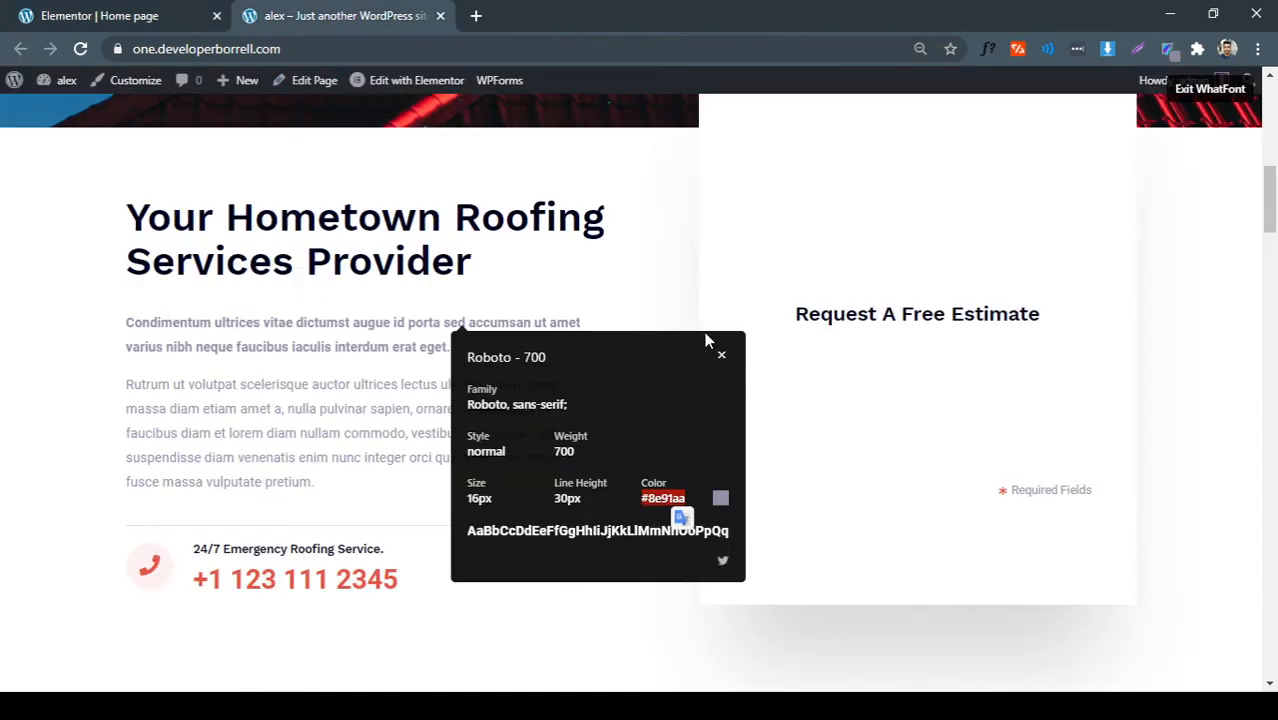
left_click(720, 355)
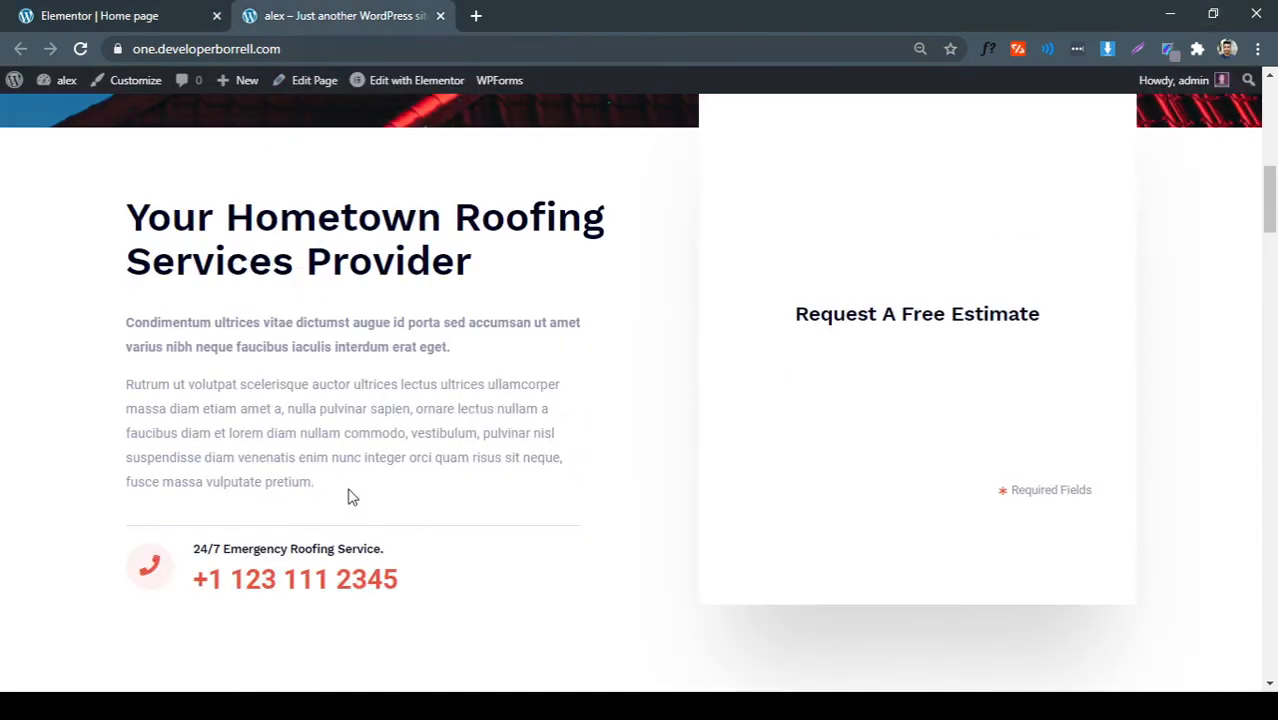
left_click_drag(348, 488, 127, 390)
key("ctrl+c")
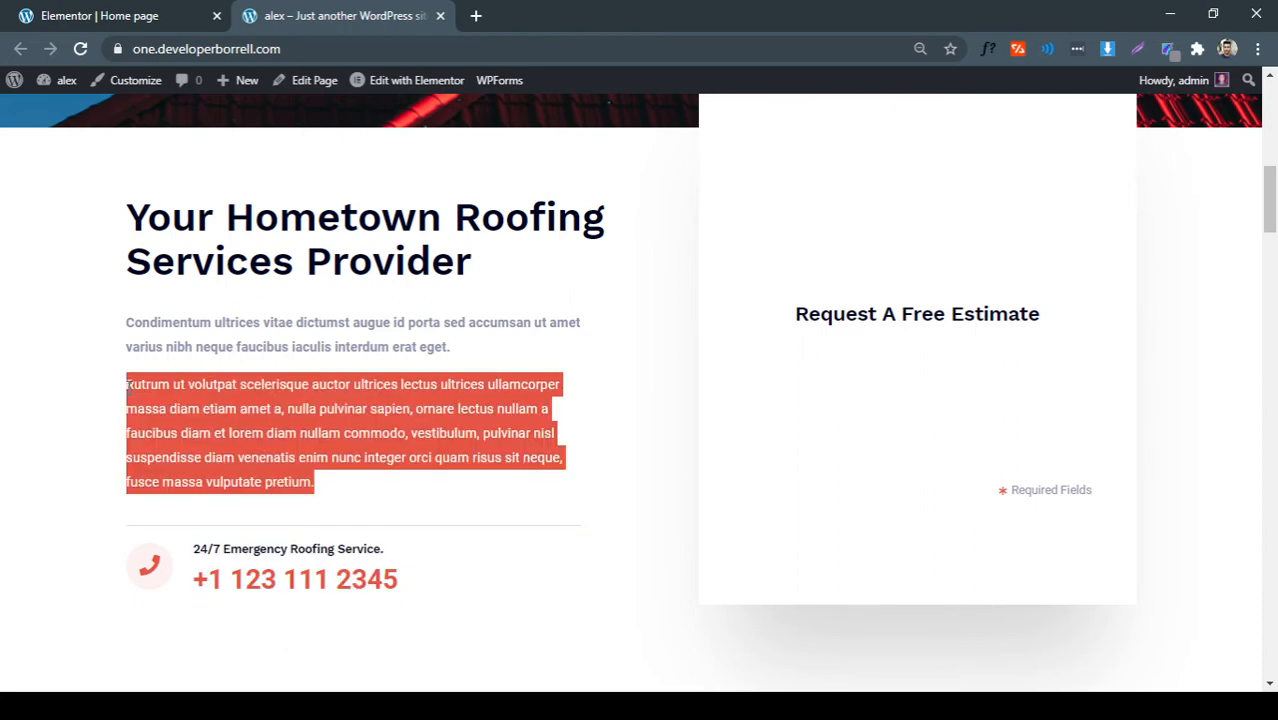
Add another Text Editor widget below the first paragraph in Elementor and replace its placeholder text with the copied paragraph
left_click(141, 16)
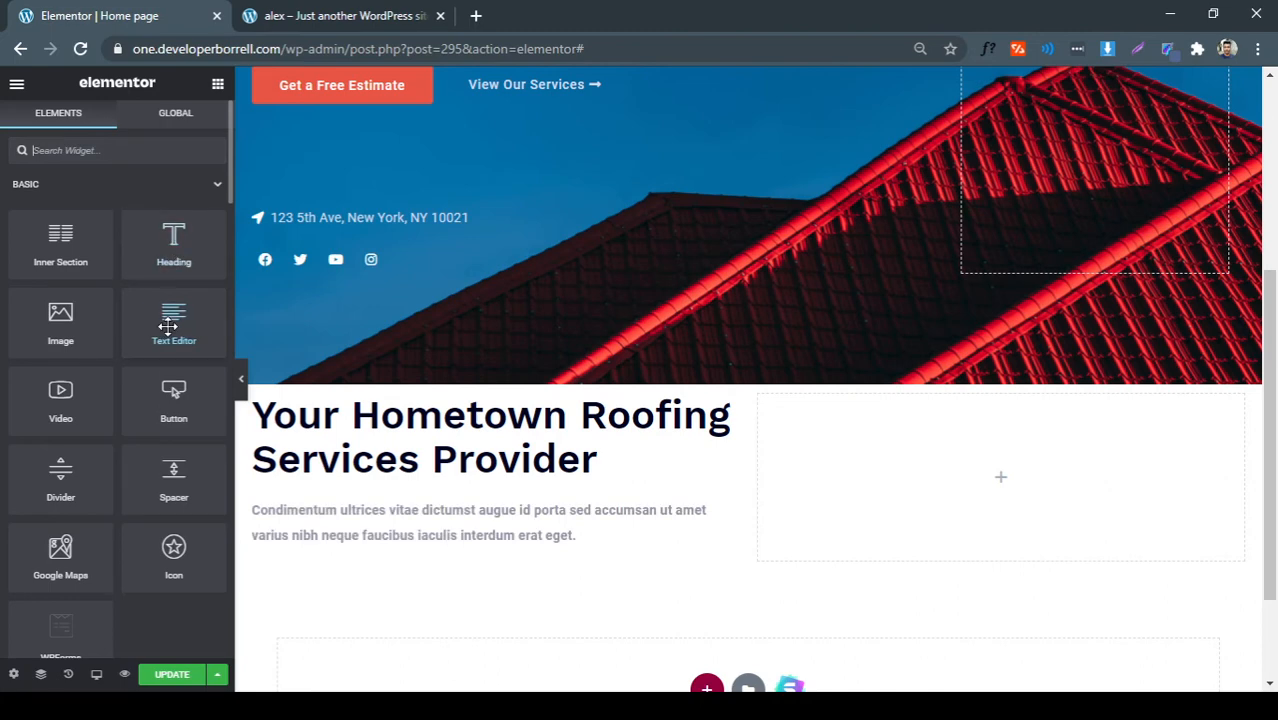
left_click_drag(168, 327, 322, 560)
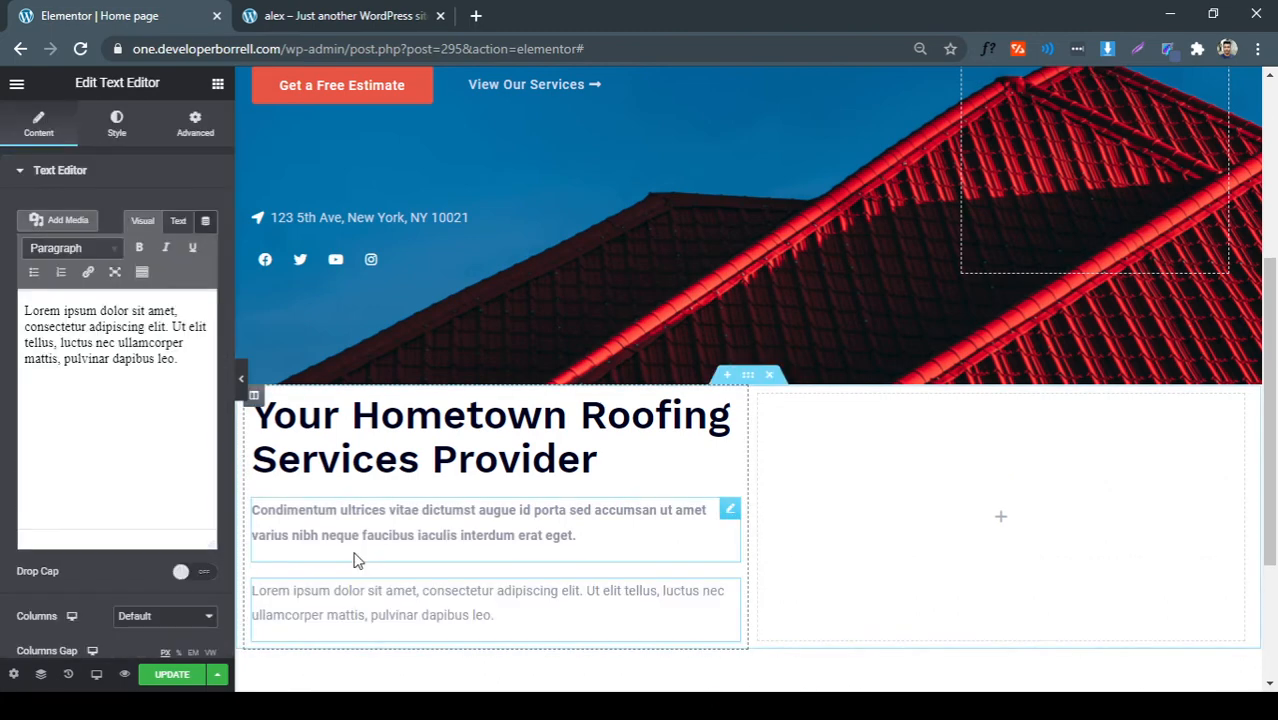
left_click(66, 433)
key("ctrl+a")
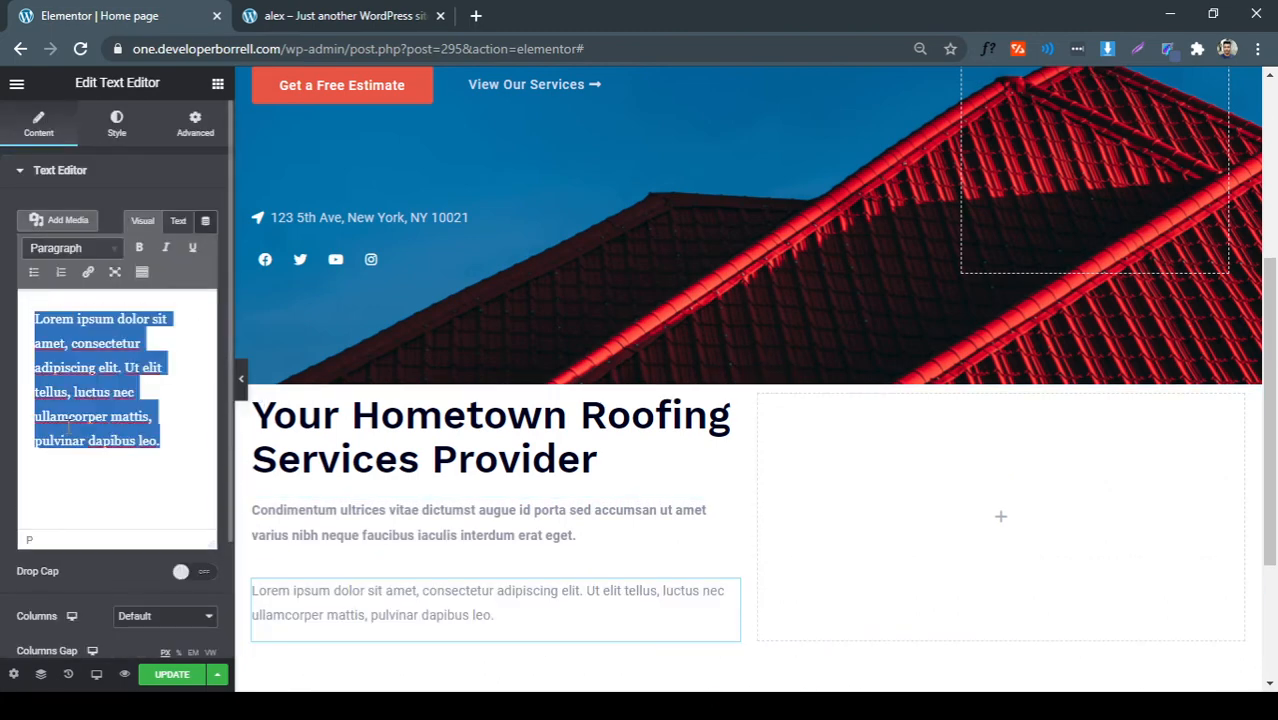
key("ctrl+v")
scroll(460, 440, "down", 2)
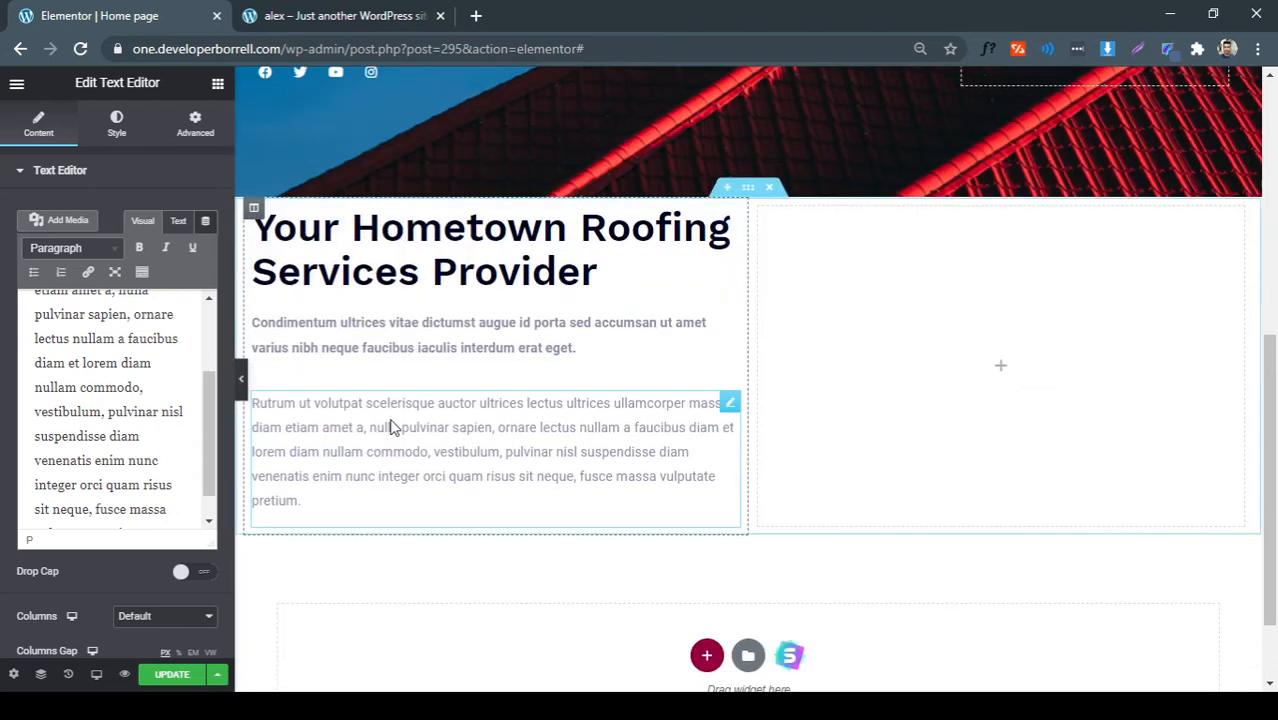
Inspect the "Rutrum ut volutpat" paragraph's font on the live reference page with WhatFont and copy its color code
key("ctrl+Tab")
left_click(610, 426)
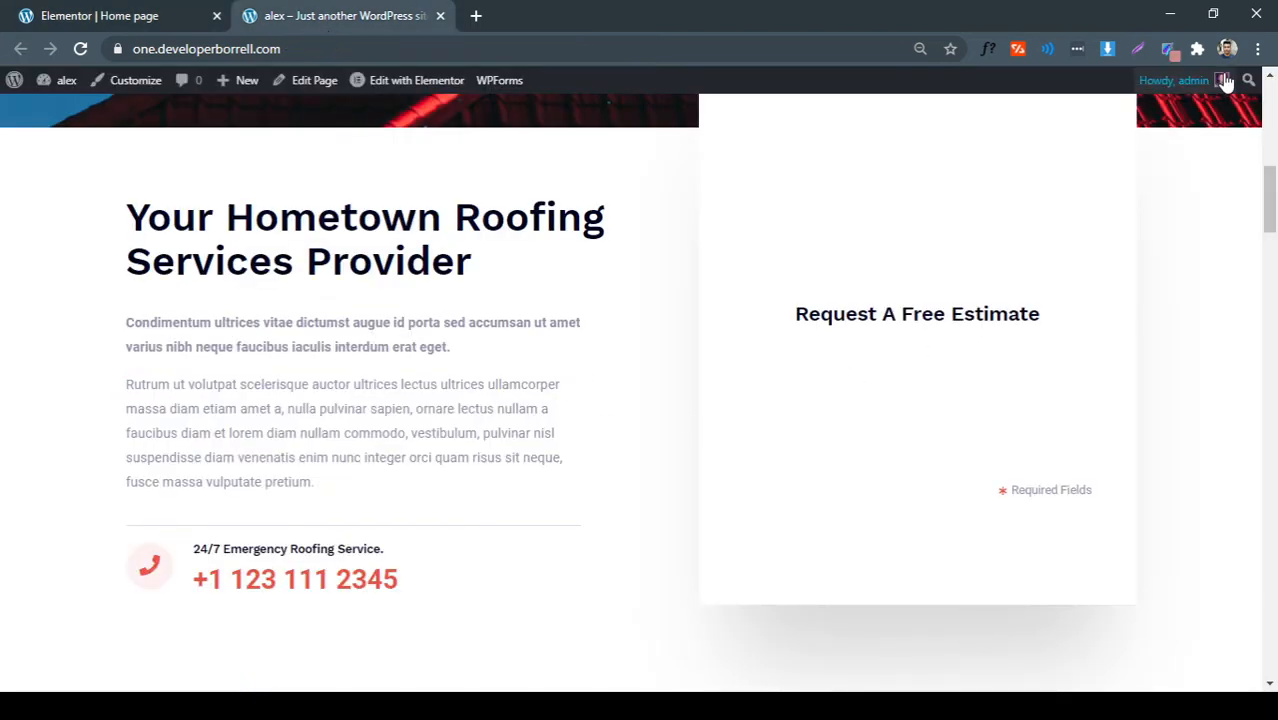
left_click(991, 47)
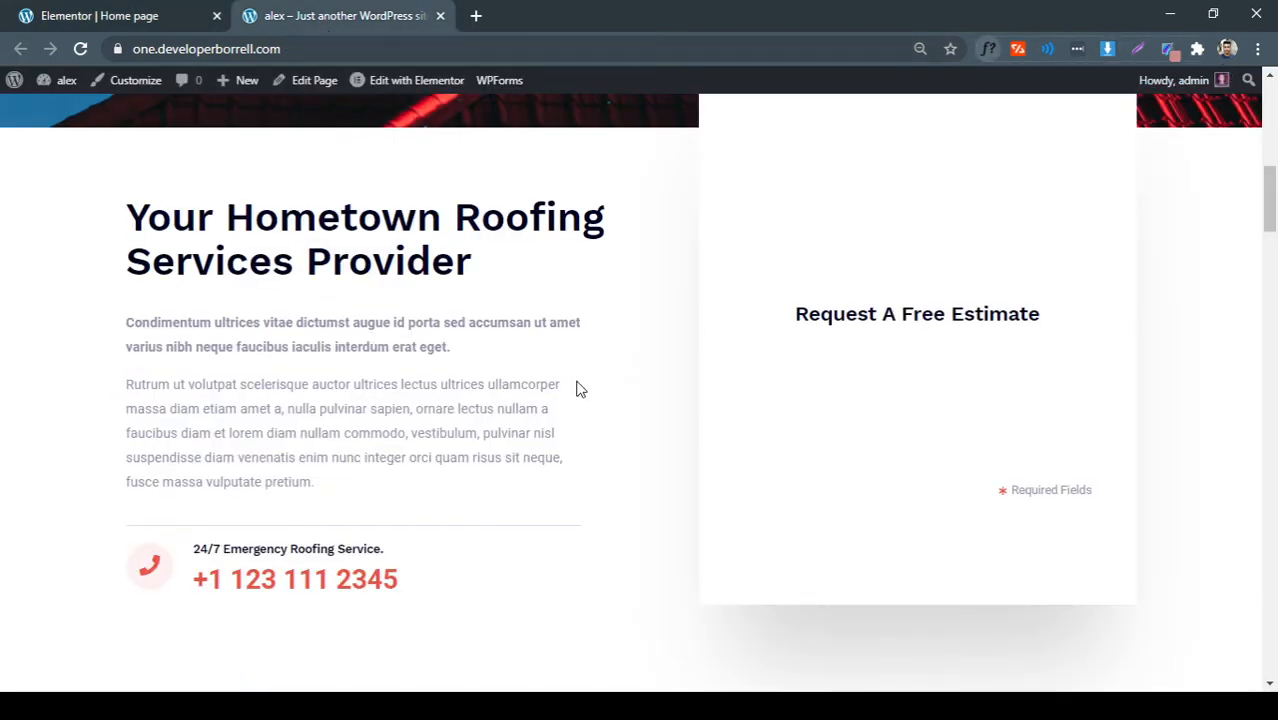
left_click(510, 408)
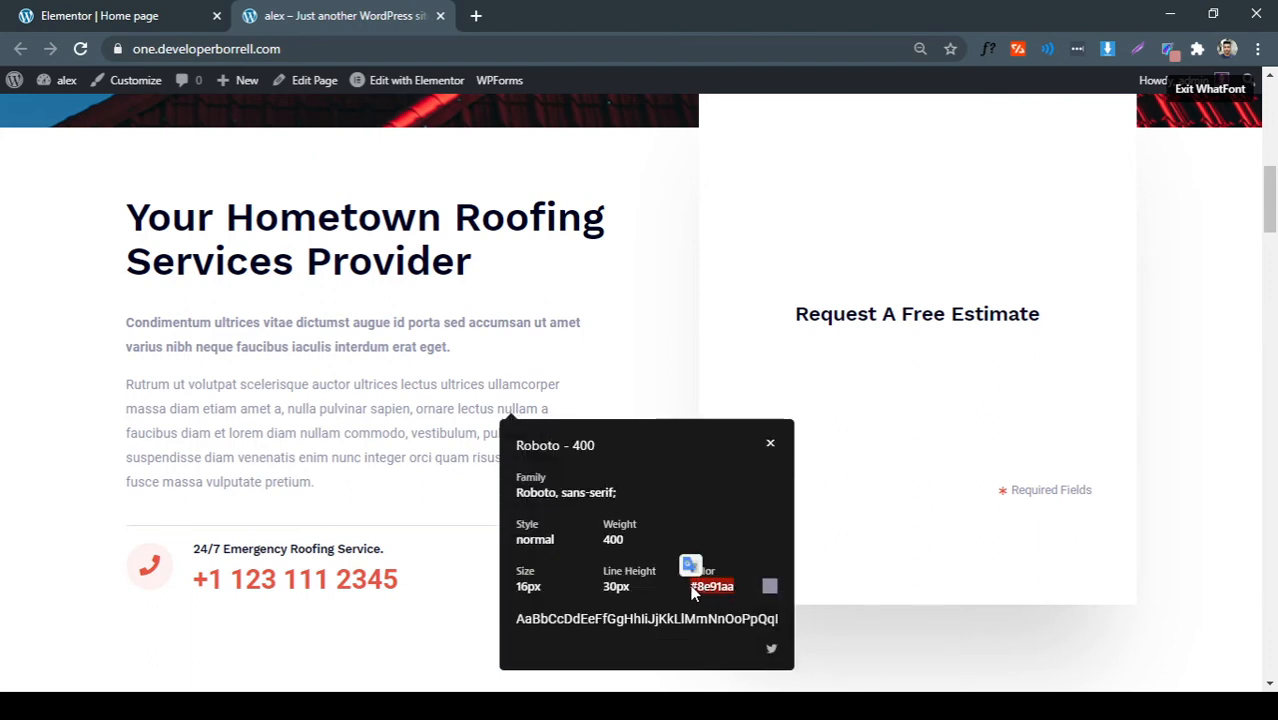
Set the second paragraph's text color to #8e91aa in Elementor
left_click(155, 16)
left_click(120, 127)
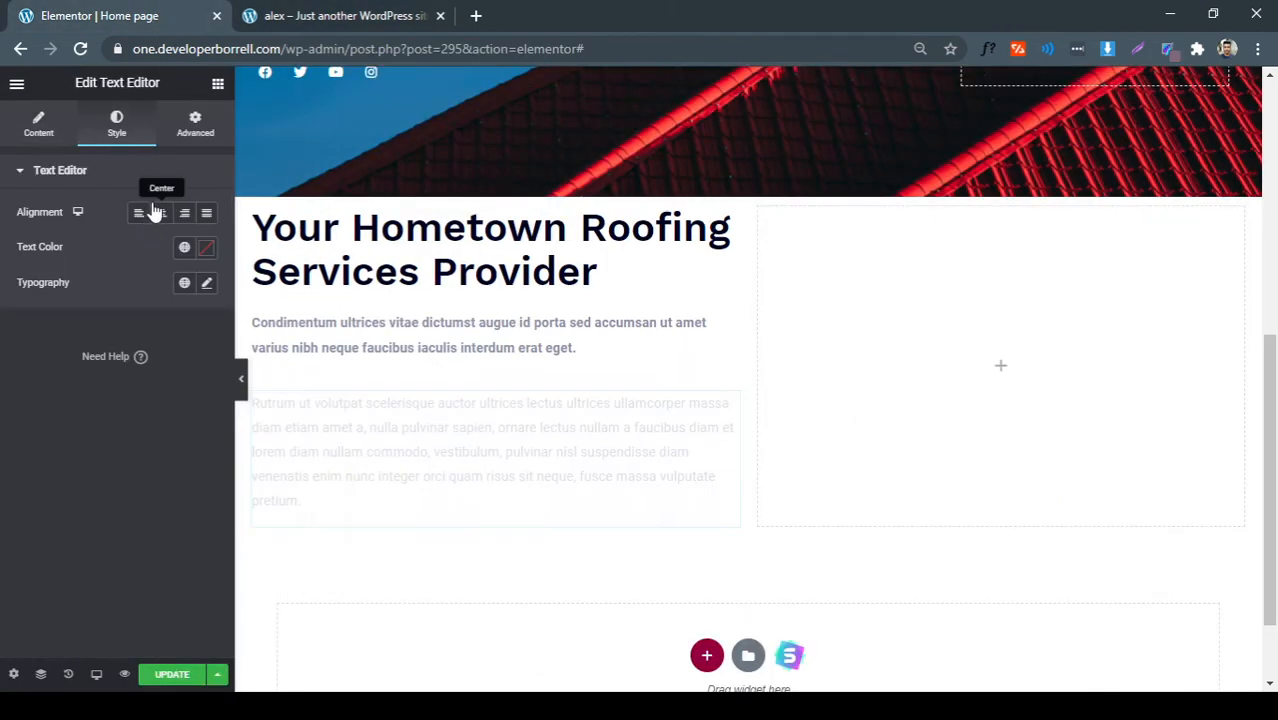
left_click(203, 250)
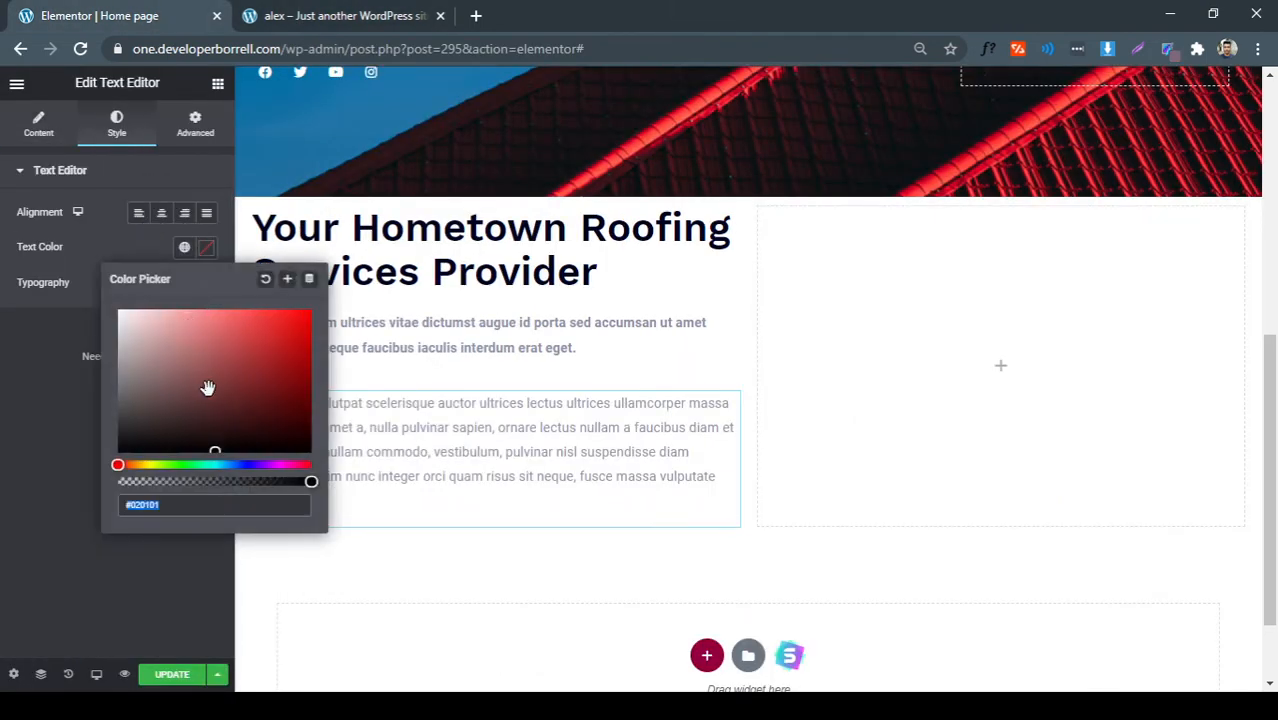
key("ctrl+v")
left_click(140, 250)
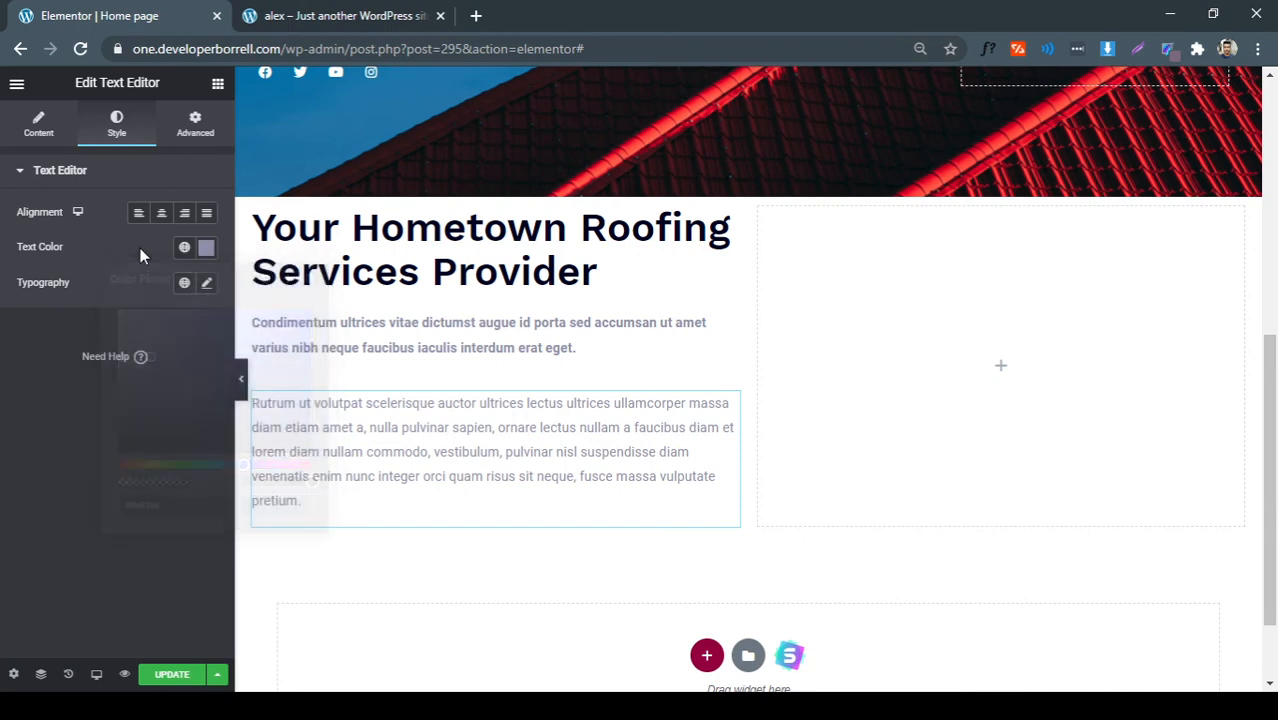
Set the second paragraph's typography to Roboto, size 16 px, weight 400 and line height 30 px
left_click(207, 284)
left_click(181, 371)
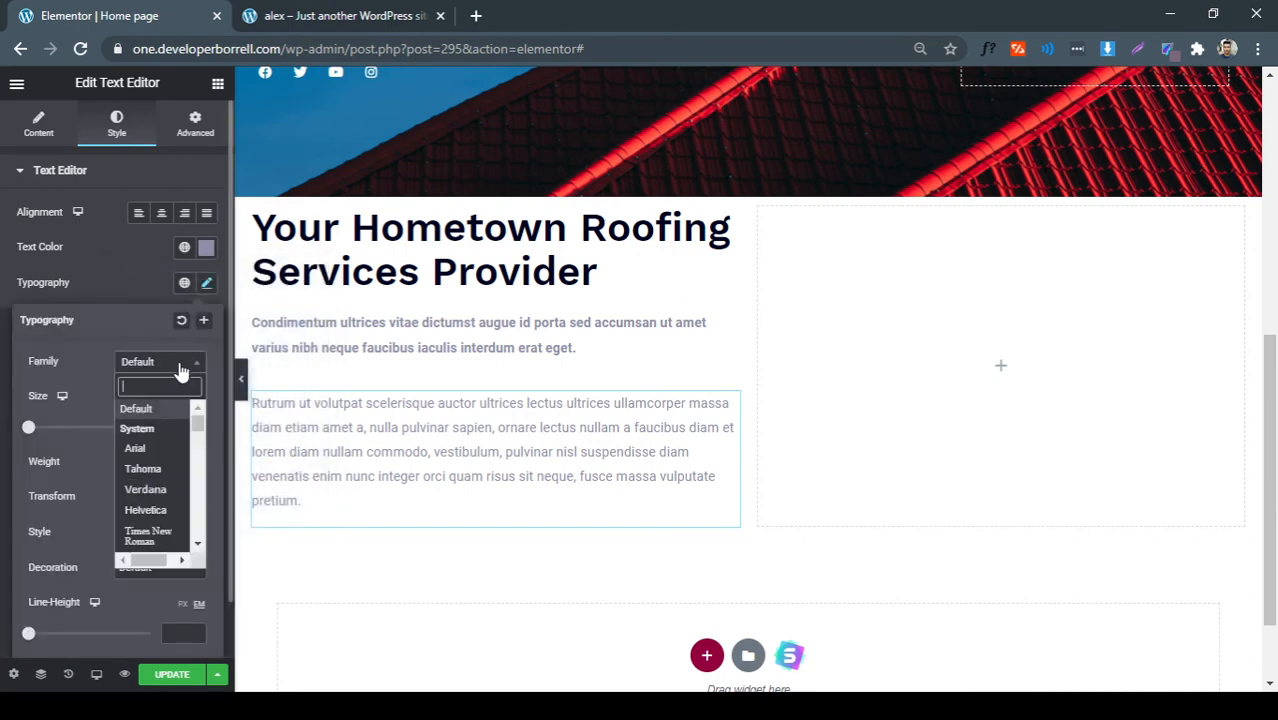
type("robo")
key("Return")
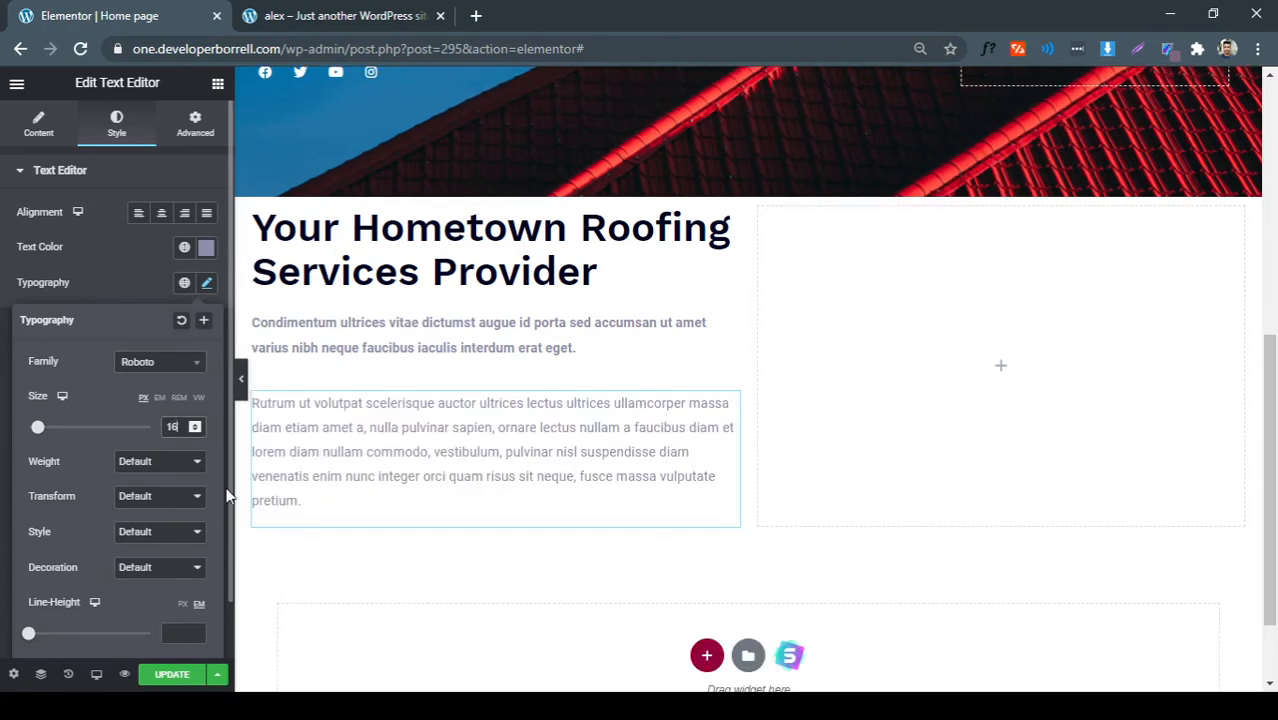
left_click(300, 14)
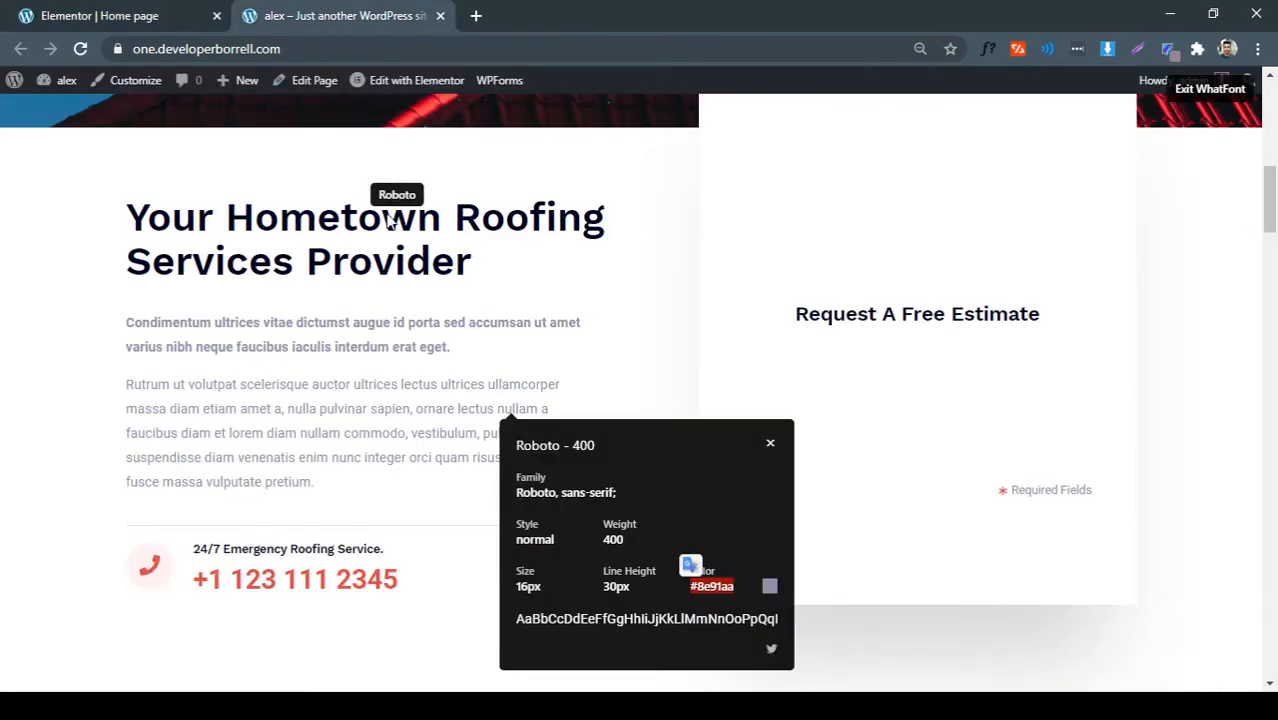
left_click(160, 14)
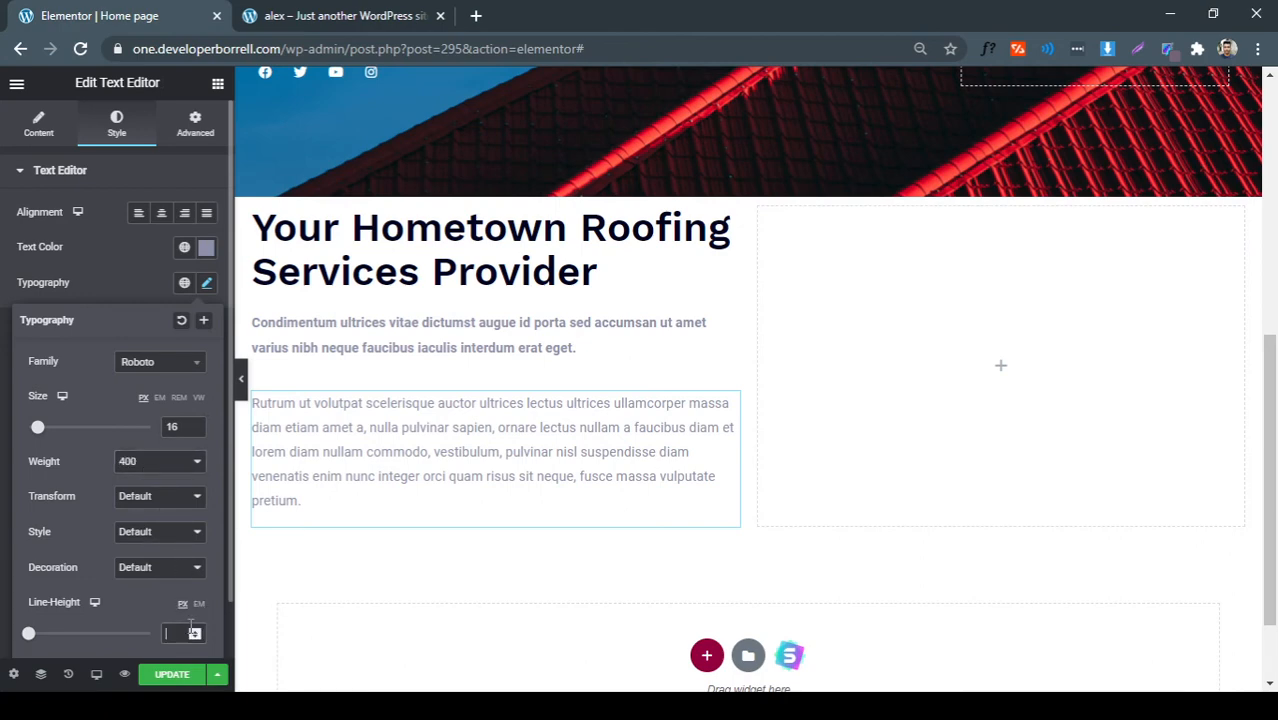
type("30")
Close the paragraph's font details on the live reference page and exit WhatFont
left_click(338, 10)
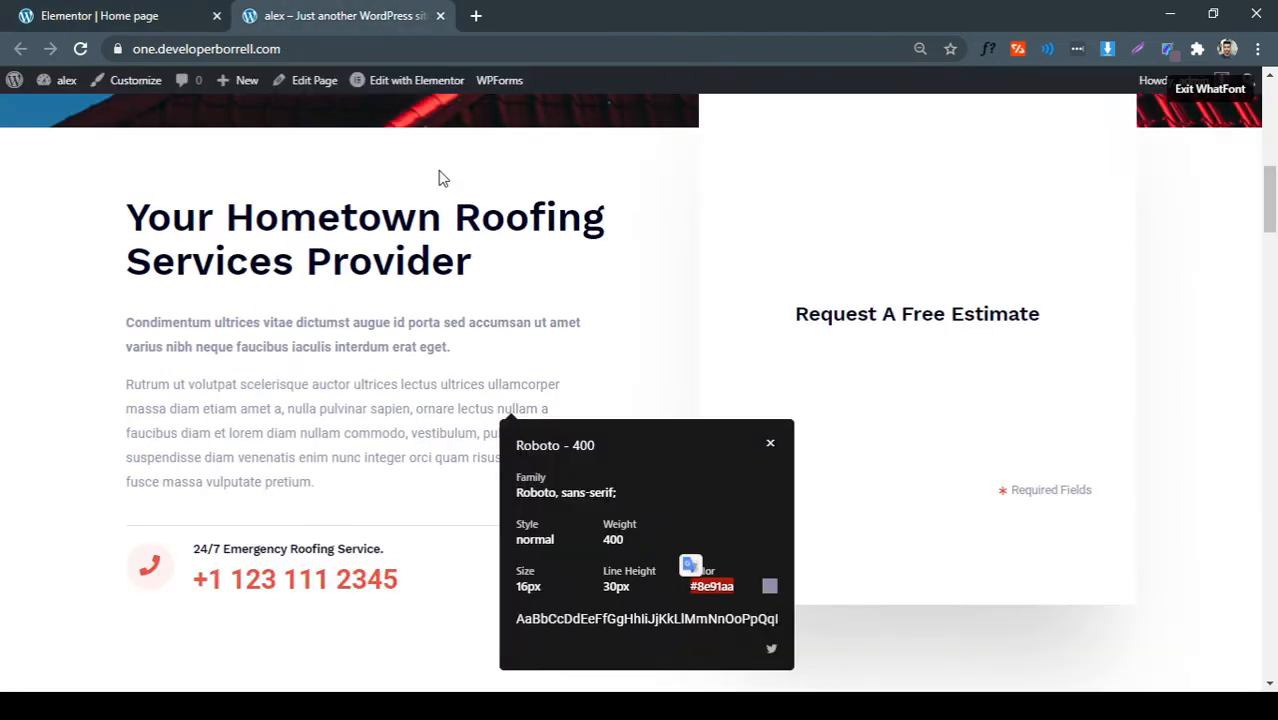
left_click(769, 445)
scroll(779, 455, "down", 1)
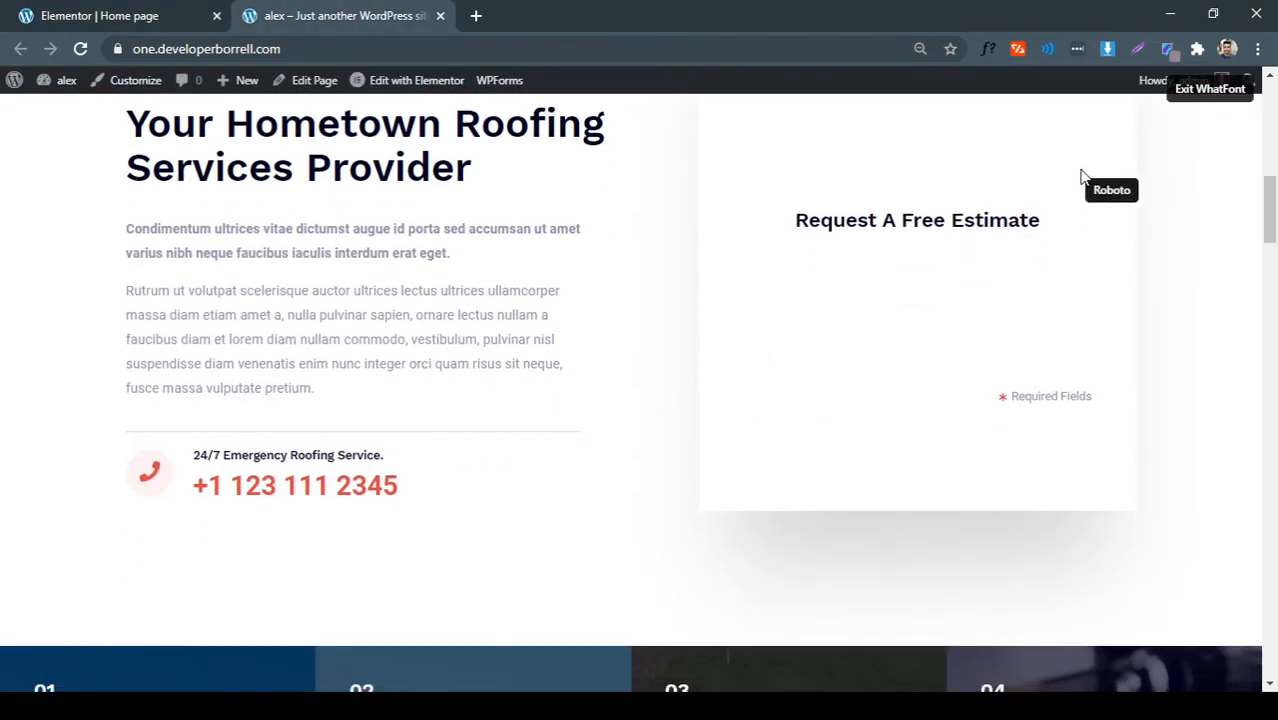
left_click(1200, 88)
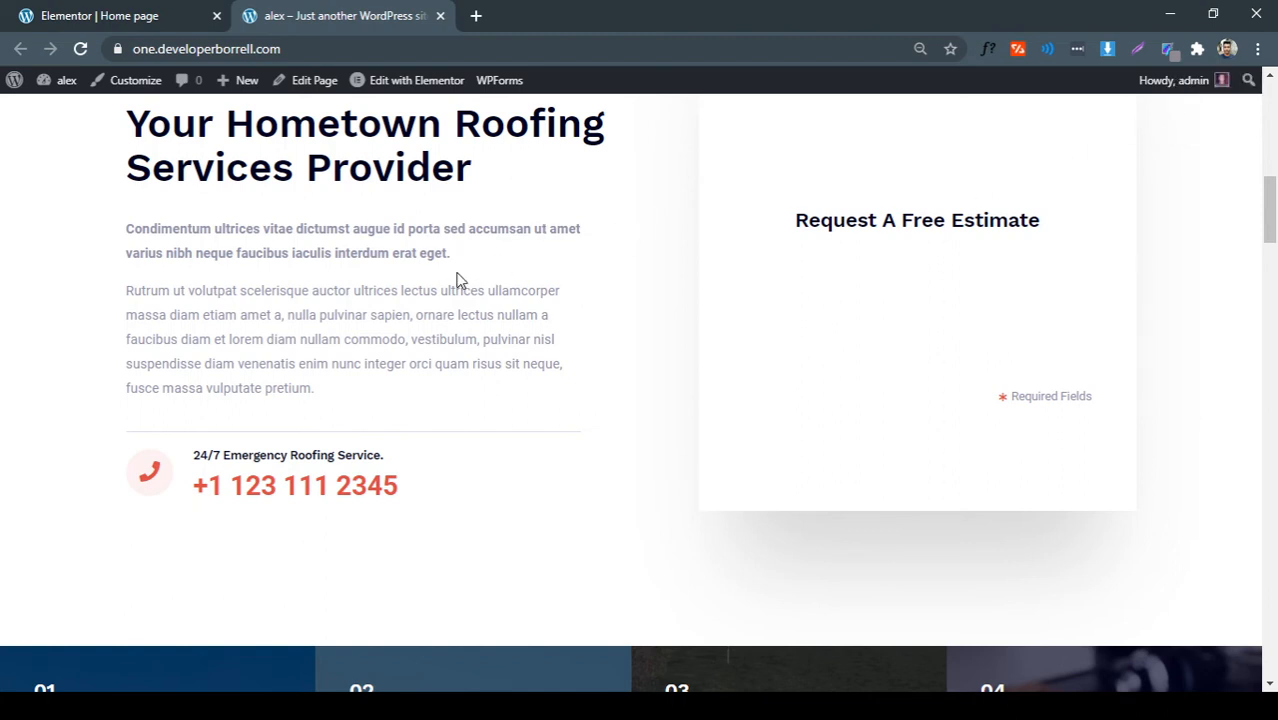
Search Google for "hr tag" in a new browser tab and open the W3Schools HTML hr tag page
left_click(475, 18)
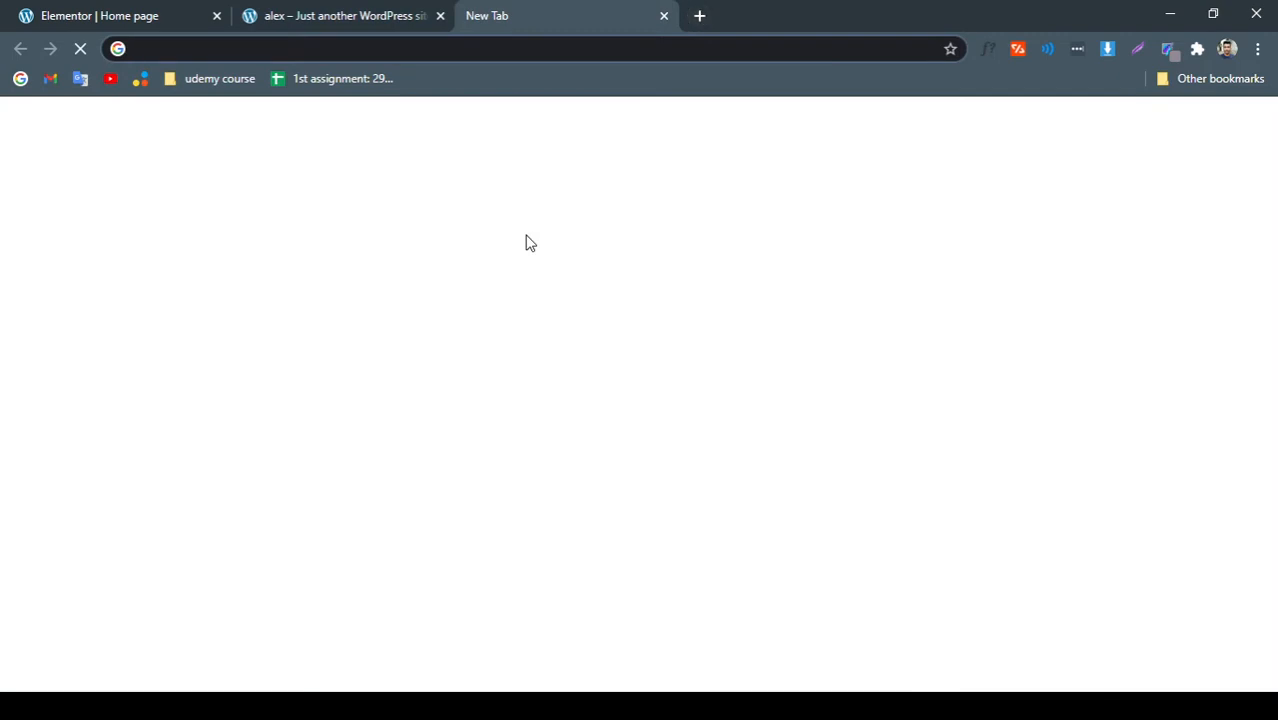
type("go")
key("Return")
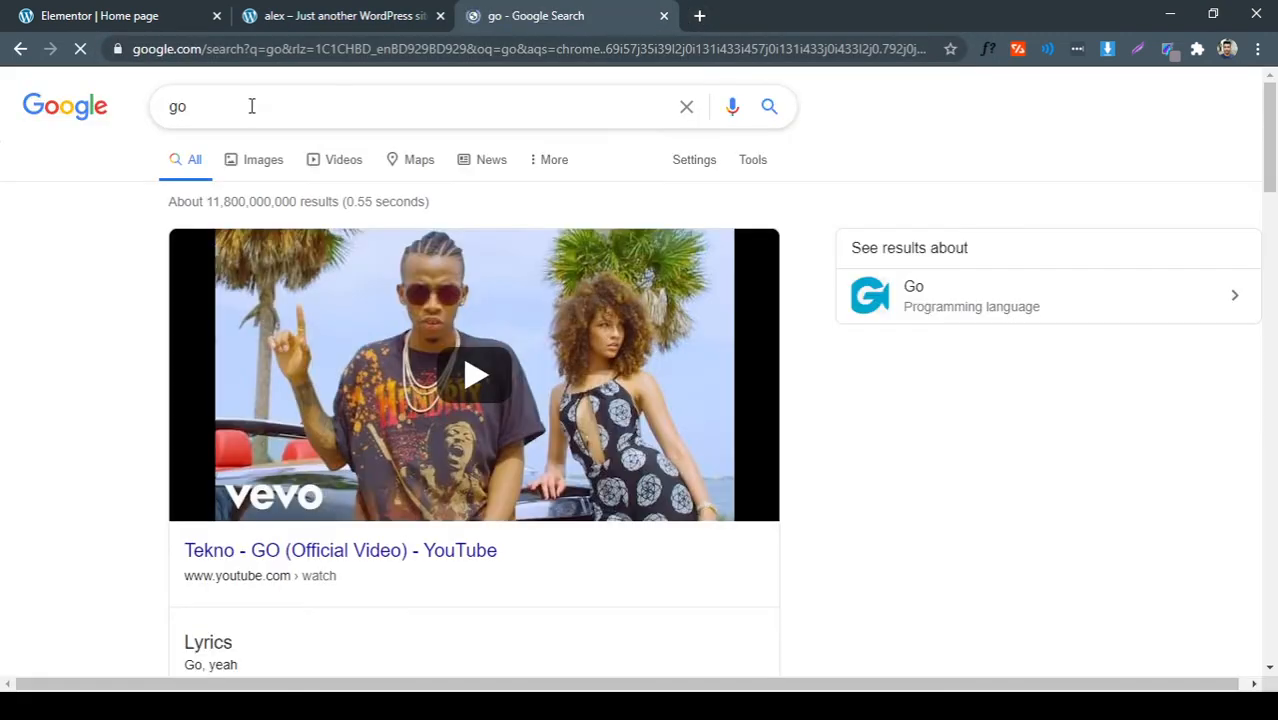
left_click_drag(207, 107, 113, 115)
type("hr ")
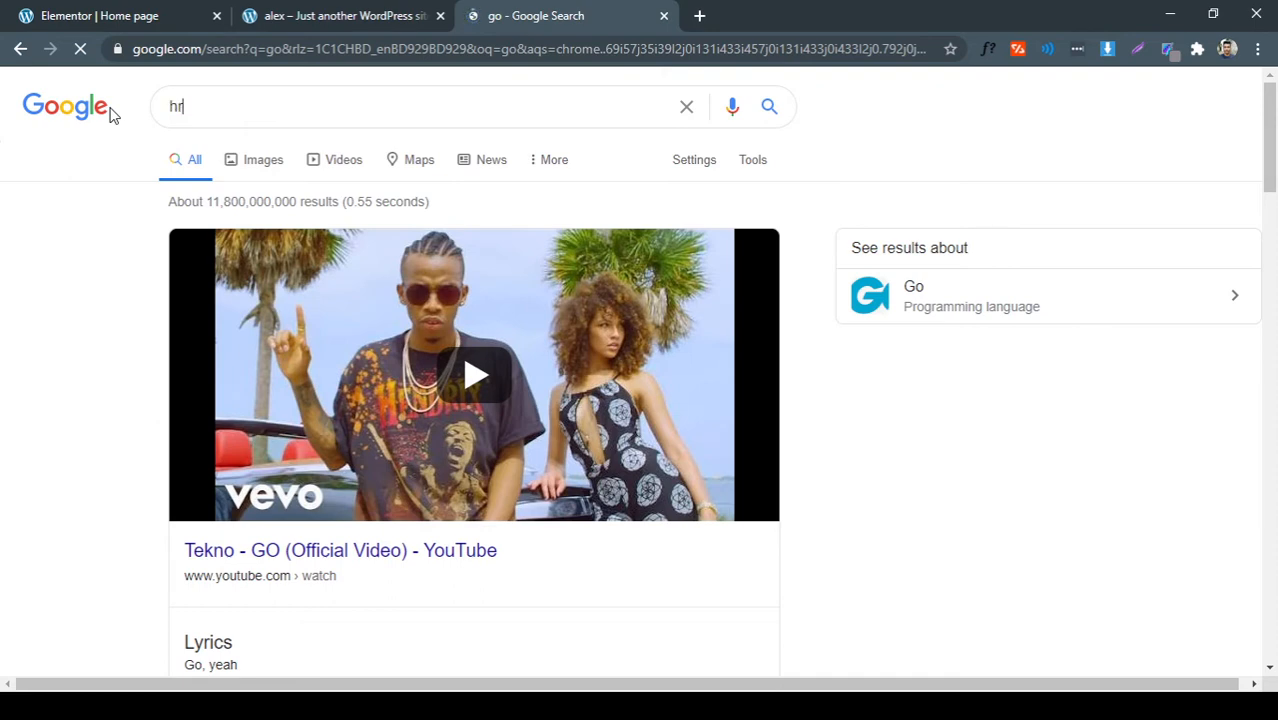
type("tag")
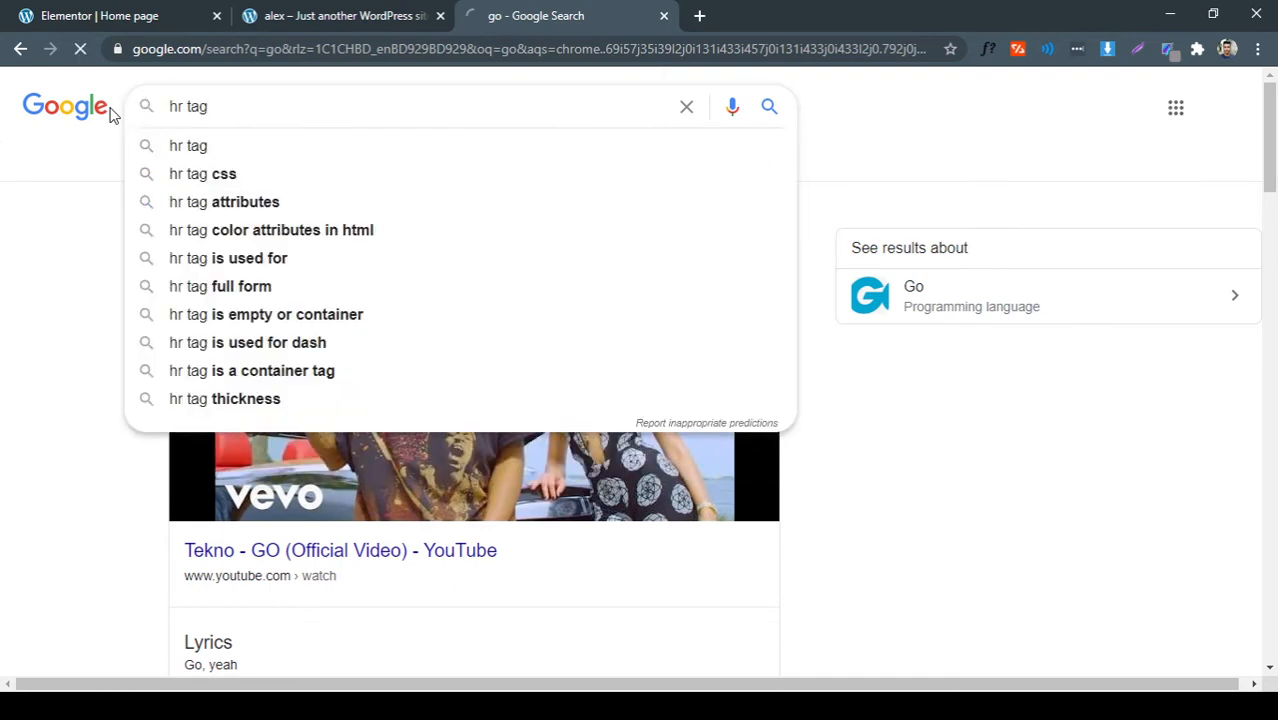
key("Return")
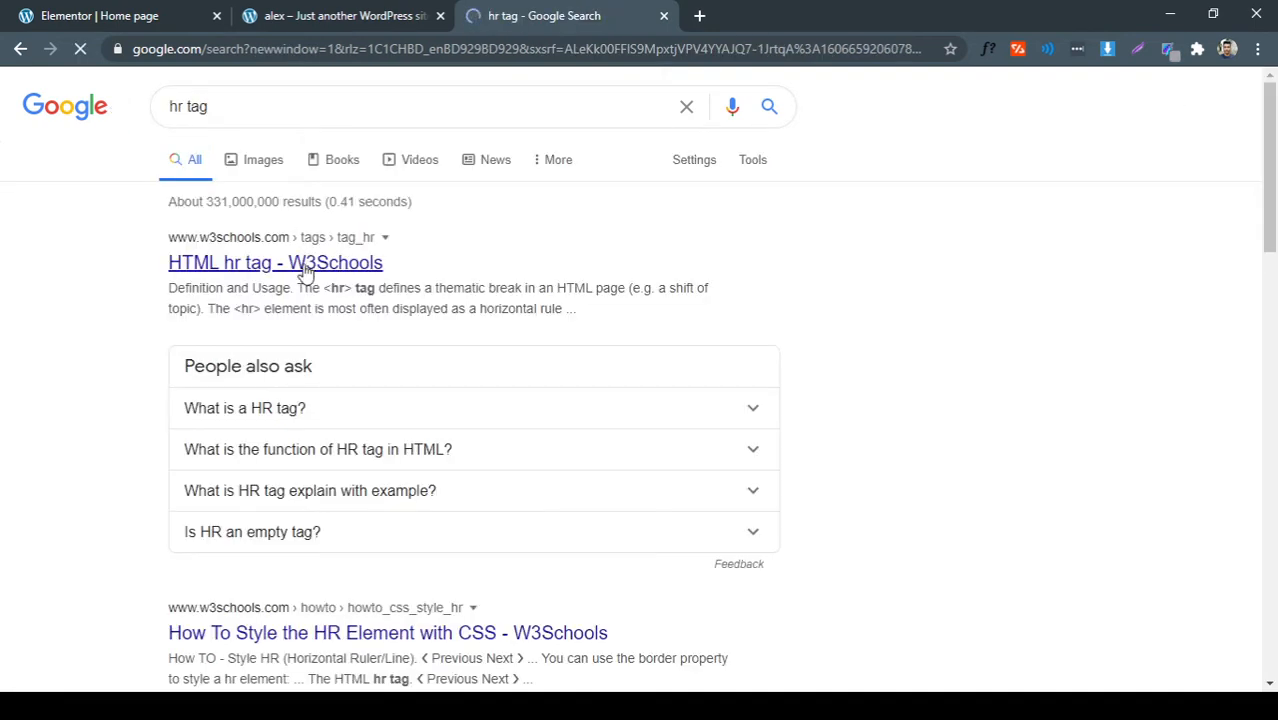
left_click(305, 262)
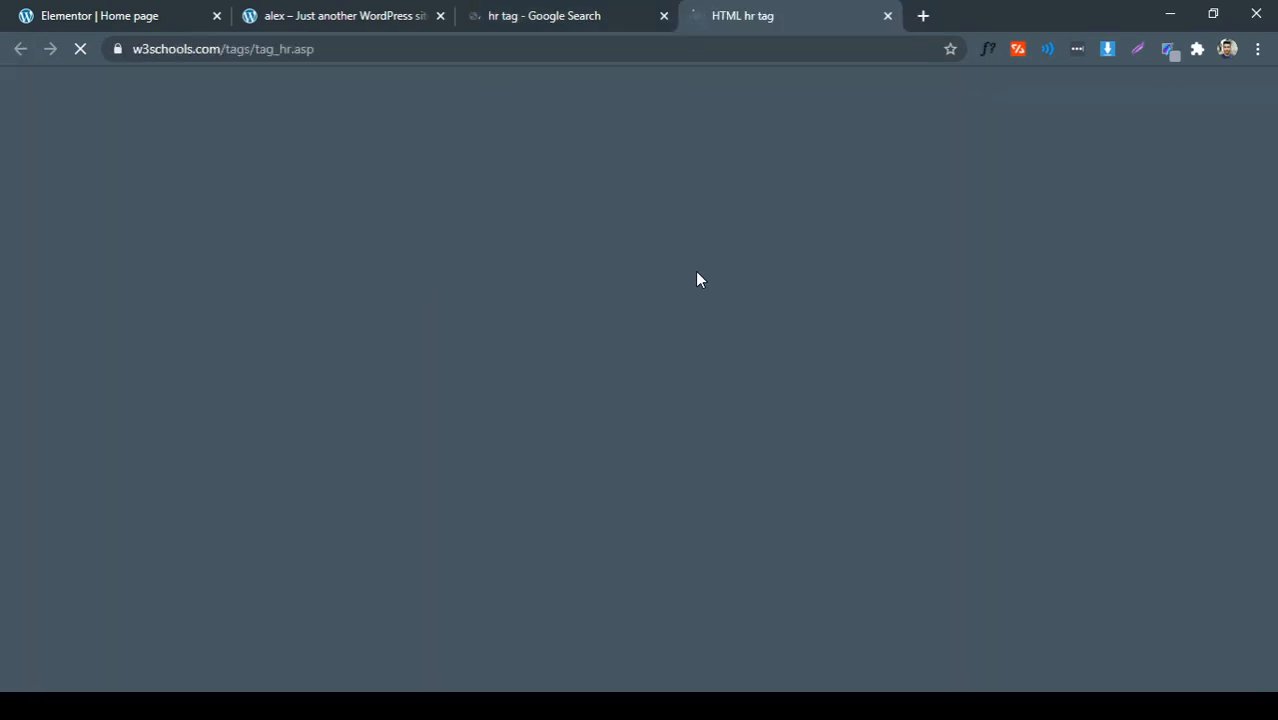
Examine the W3Schools <hr> example code and compare it with its rendered output in the Tryit Editor
scroll(618, 313, "down", 8)
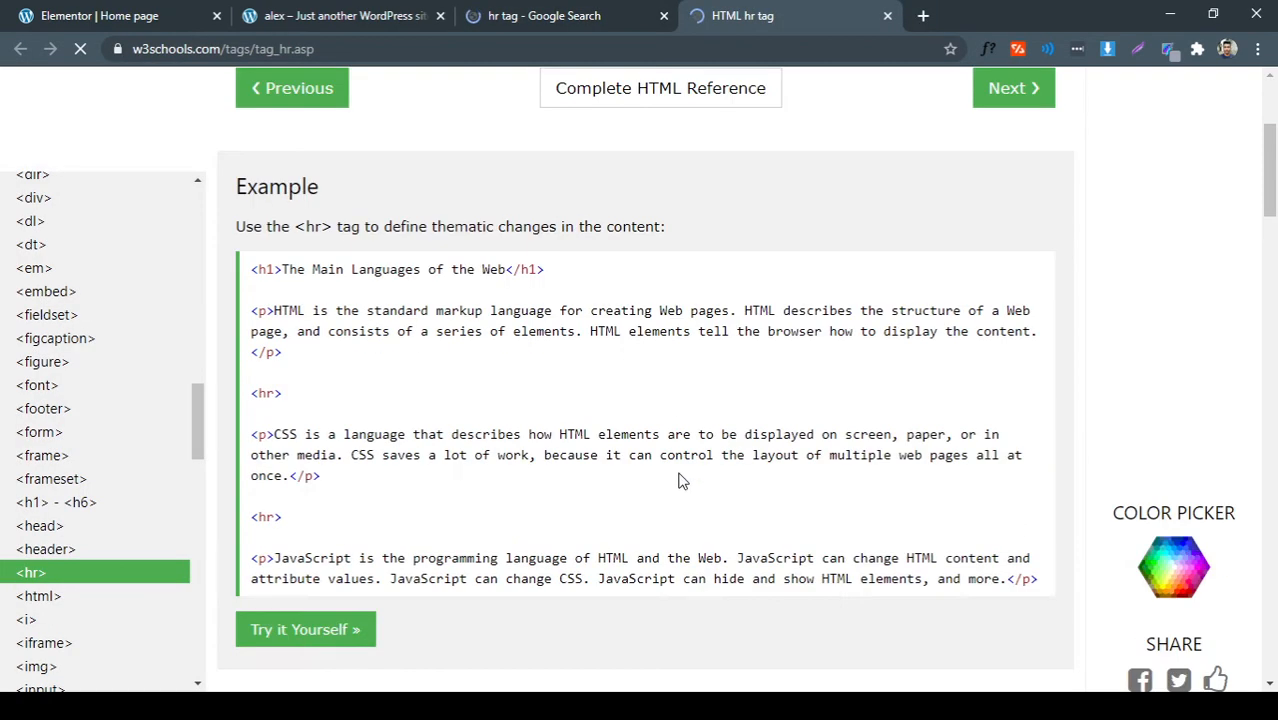
scroll(600, 433, "up", 8)
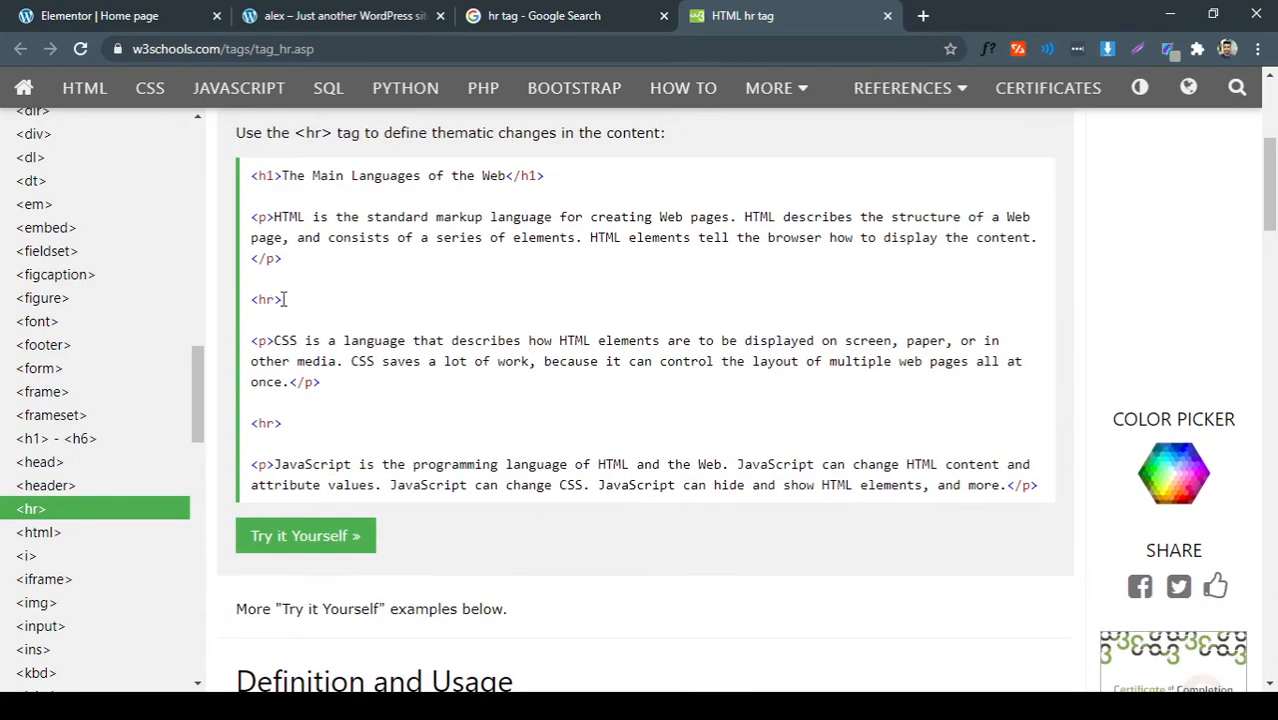
left_click_drag(298, 302, 247, 301)
left_click(314, 313)
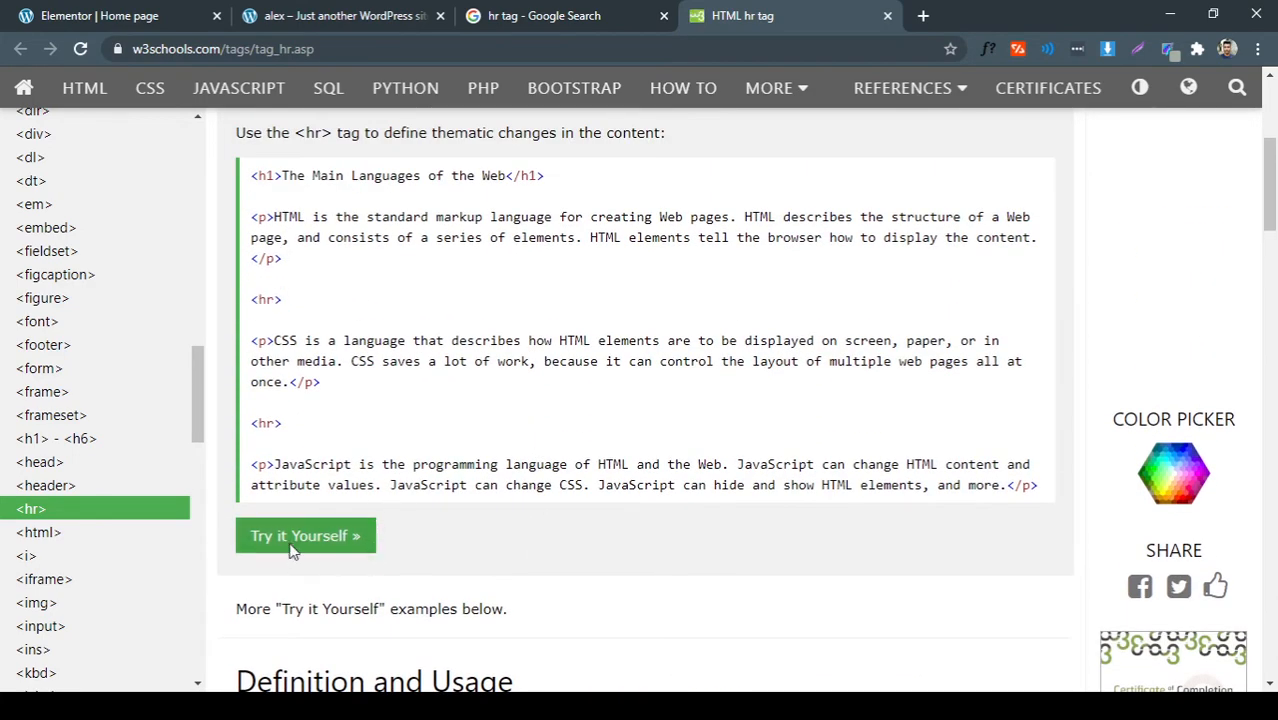
left_click(292, 540)
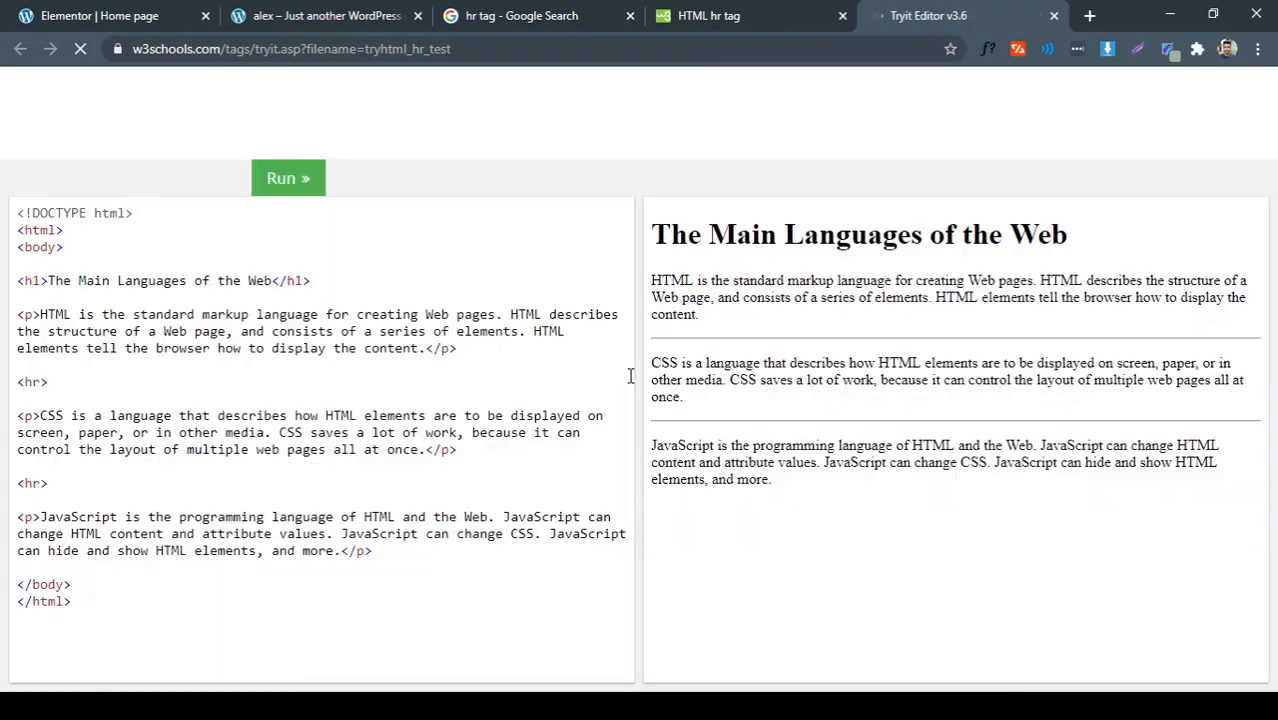
left_click(84, 382)
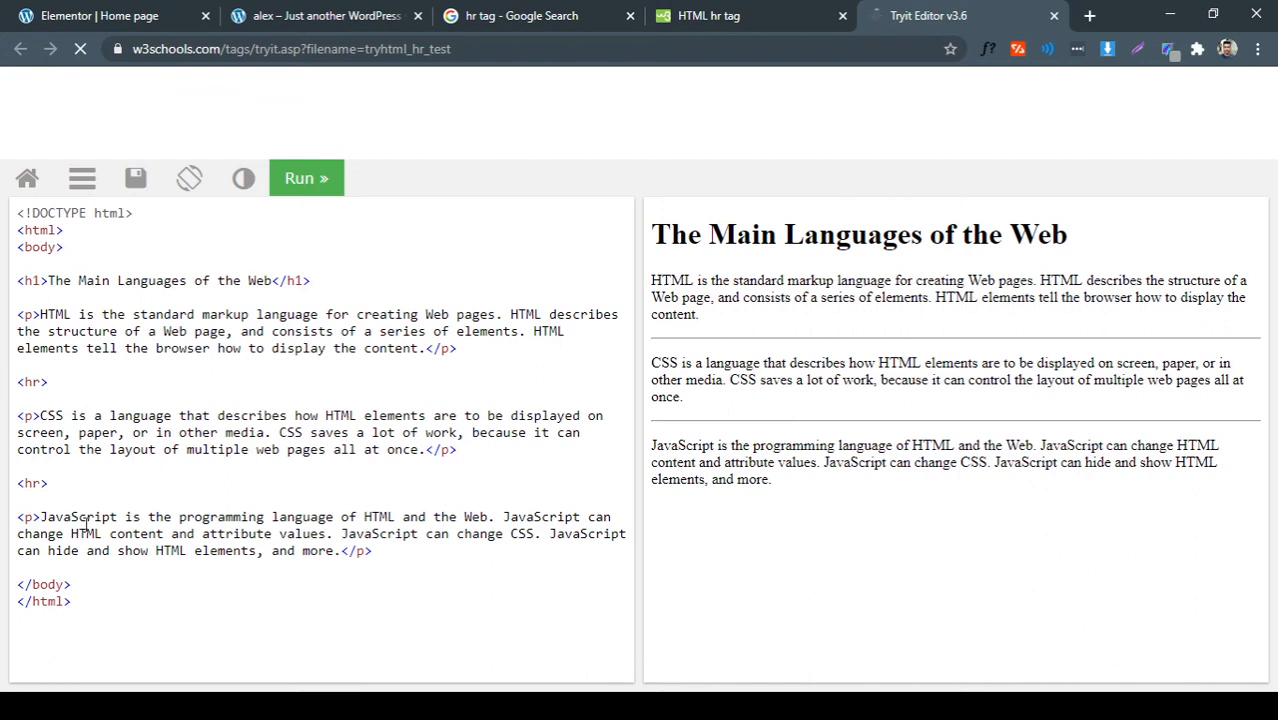
left_click_drag(80, 485, 1, 486)
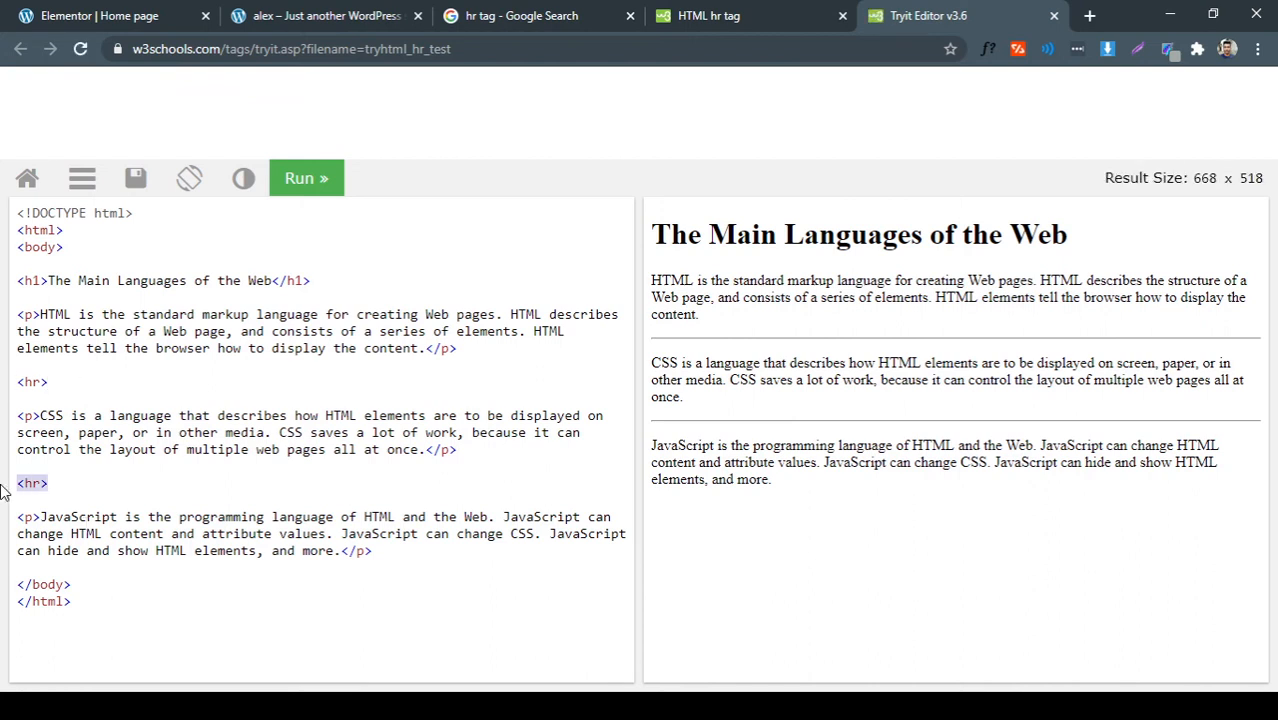
left_click_drag(777, 344, 785, 346)
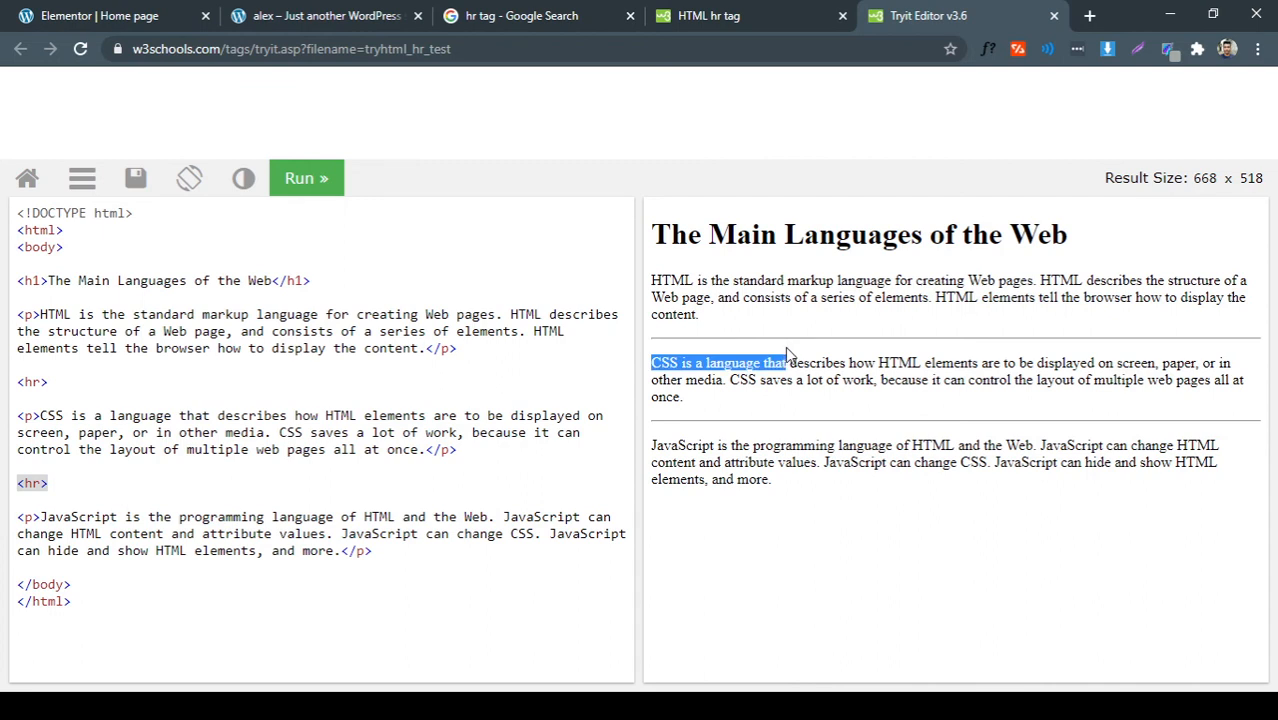
left_click(851, 426)
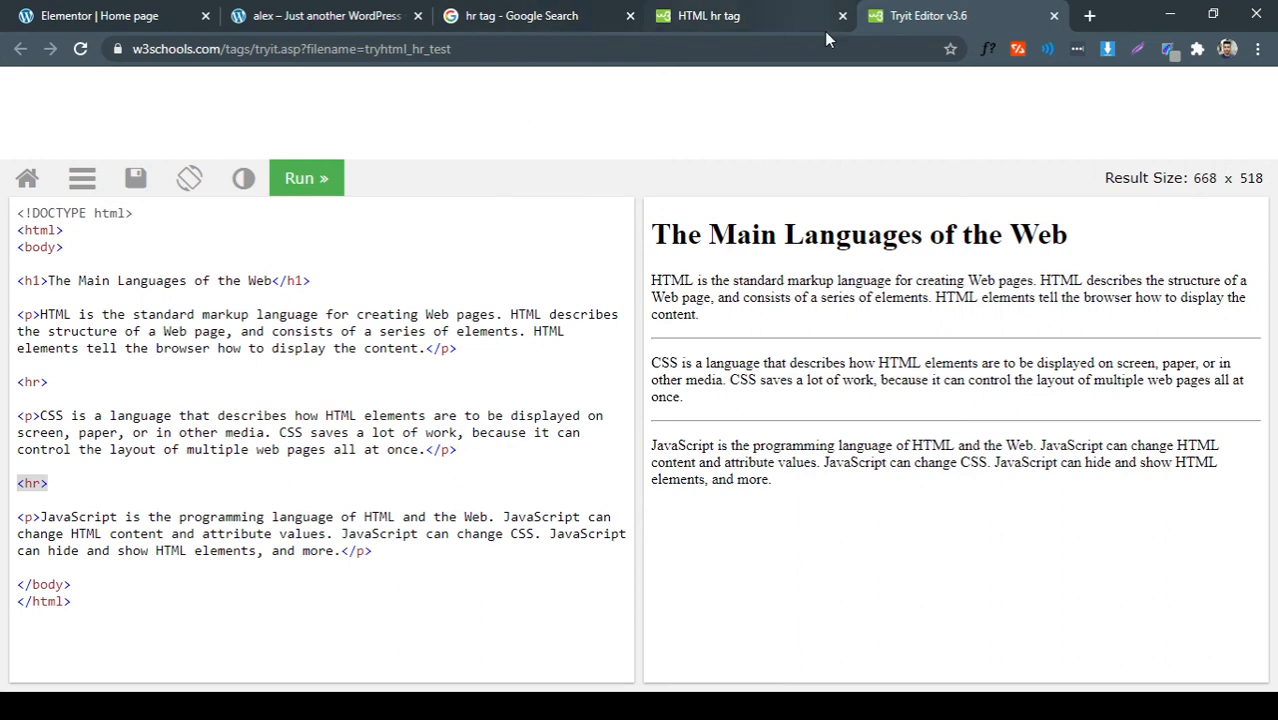
Close the Tryit Editor, the HTML hr tag page and the Google search results
left_click(1054, 16)
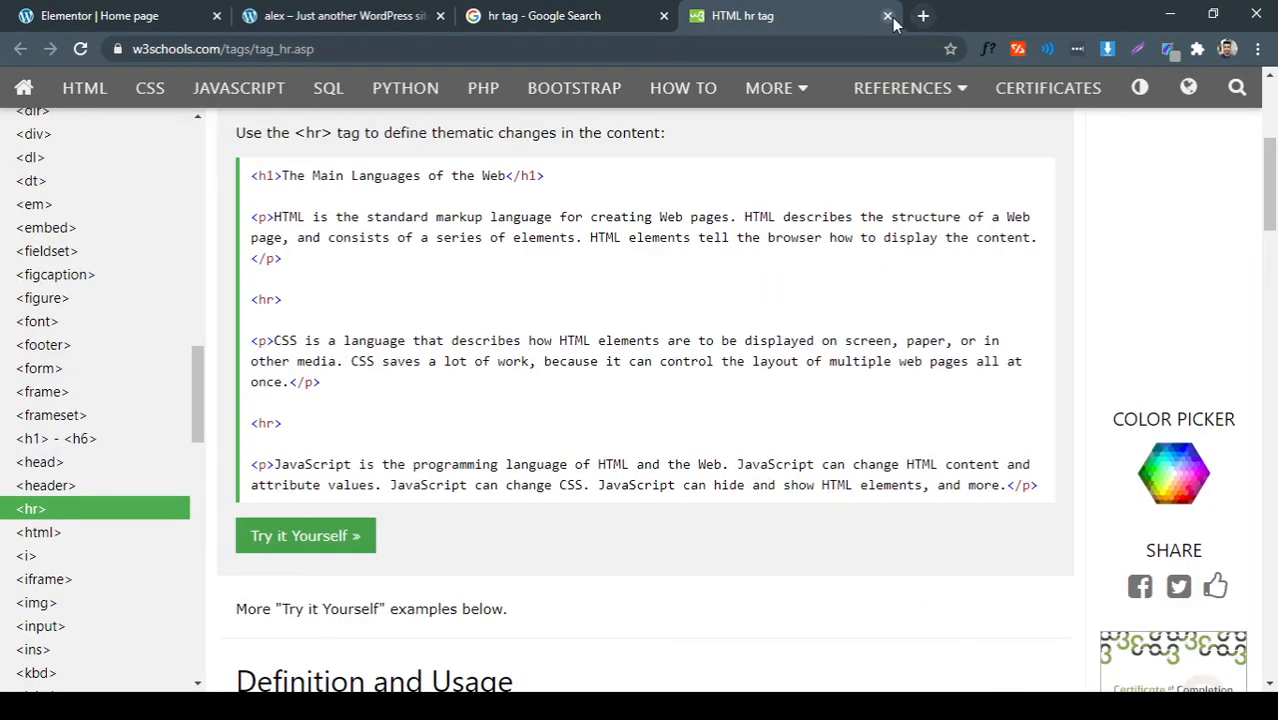
left_click(888, 16)
left_click(663, 16)
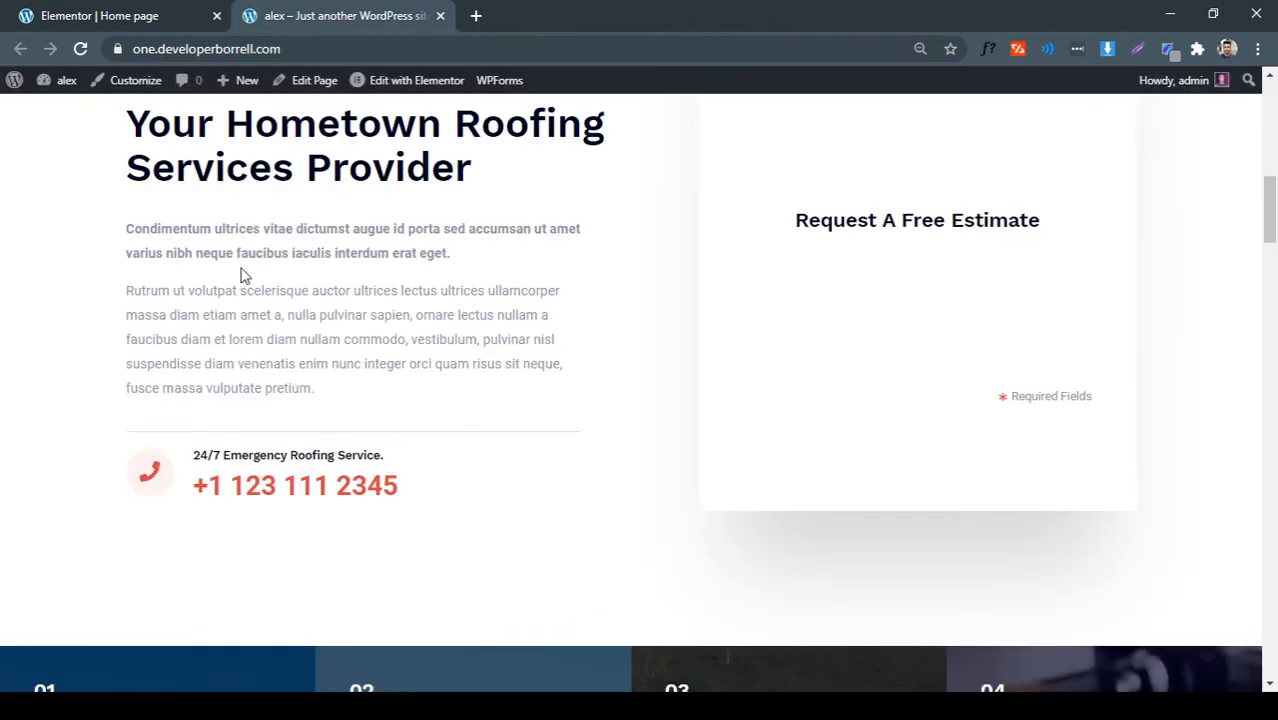
Add a Divider widget below the second paragraph in Elementor and align it to the center
scroll(493, 299, "up", 1)
left_click(130, 12)
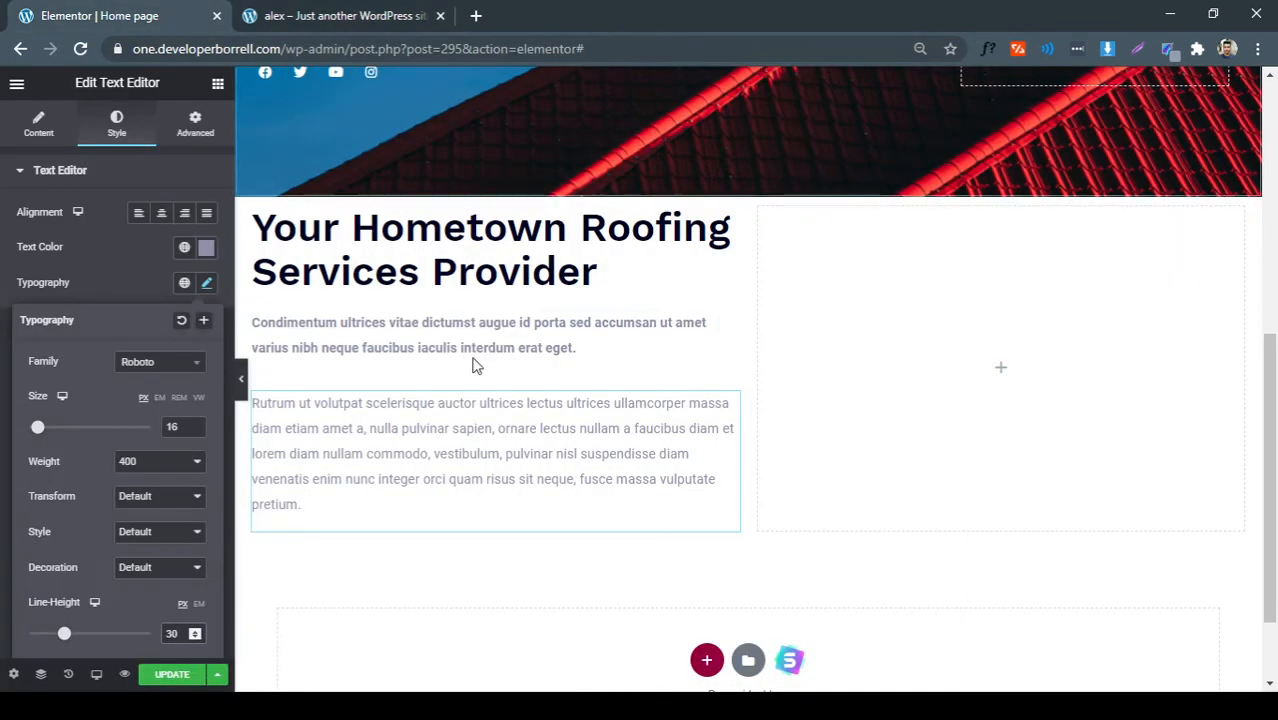
left_click(217, 83)
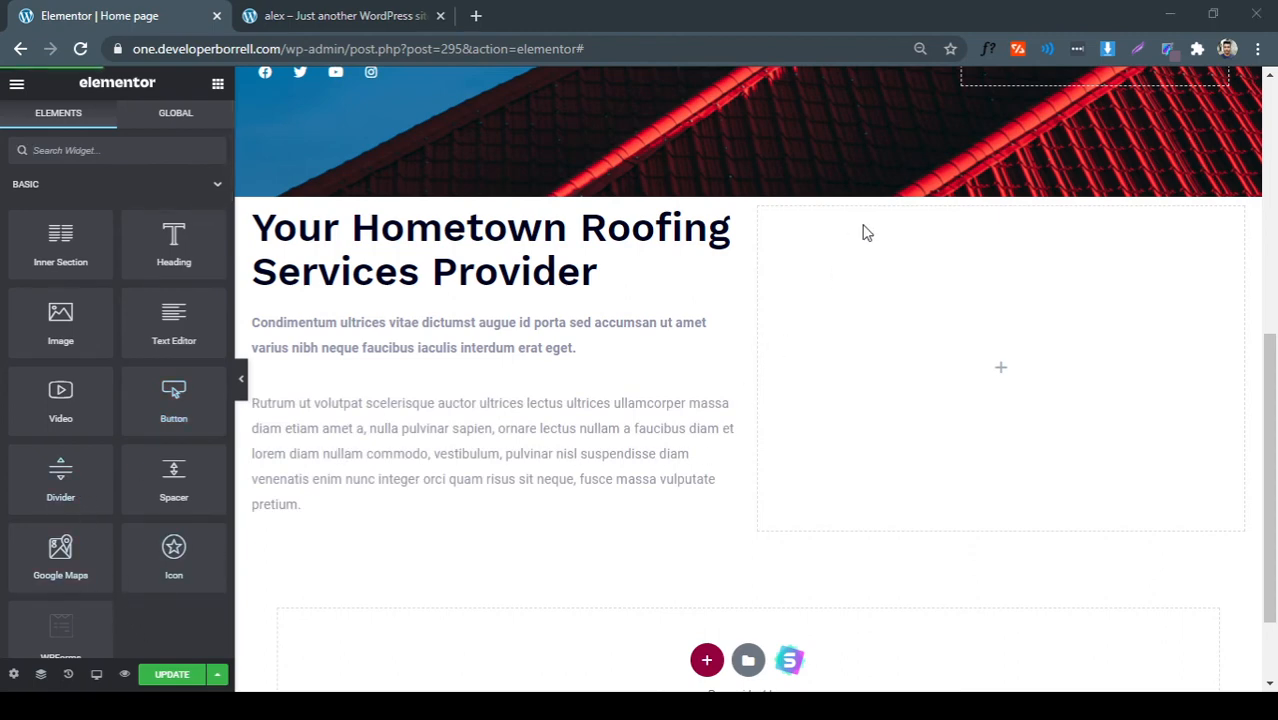
left_click_drag(48, 473, 300, 512)
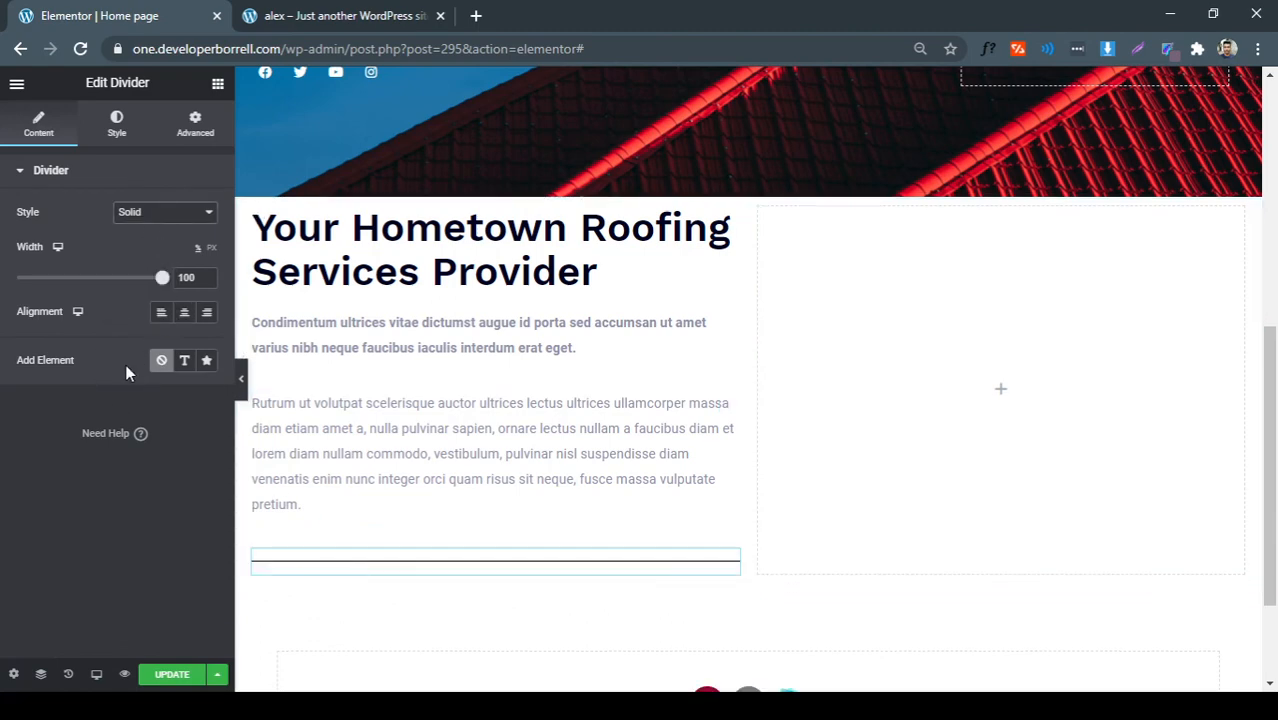
left_click(184, 316)
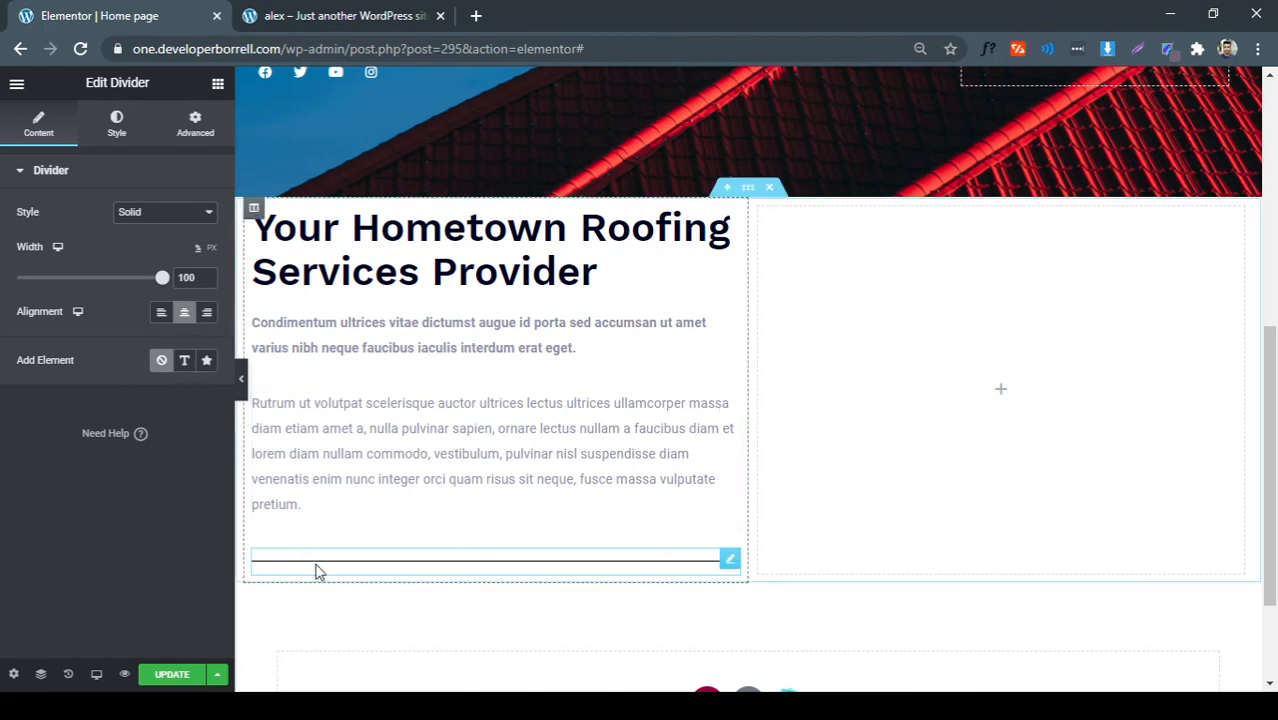
Inspect the area at the divider line on the live reference page with WhatFont and copy its color code
left_click(295, 10)
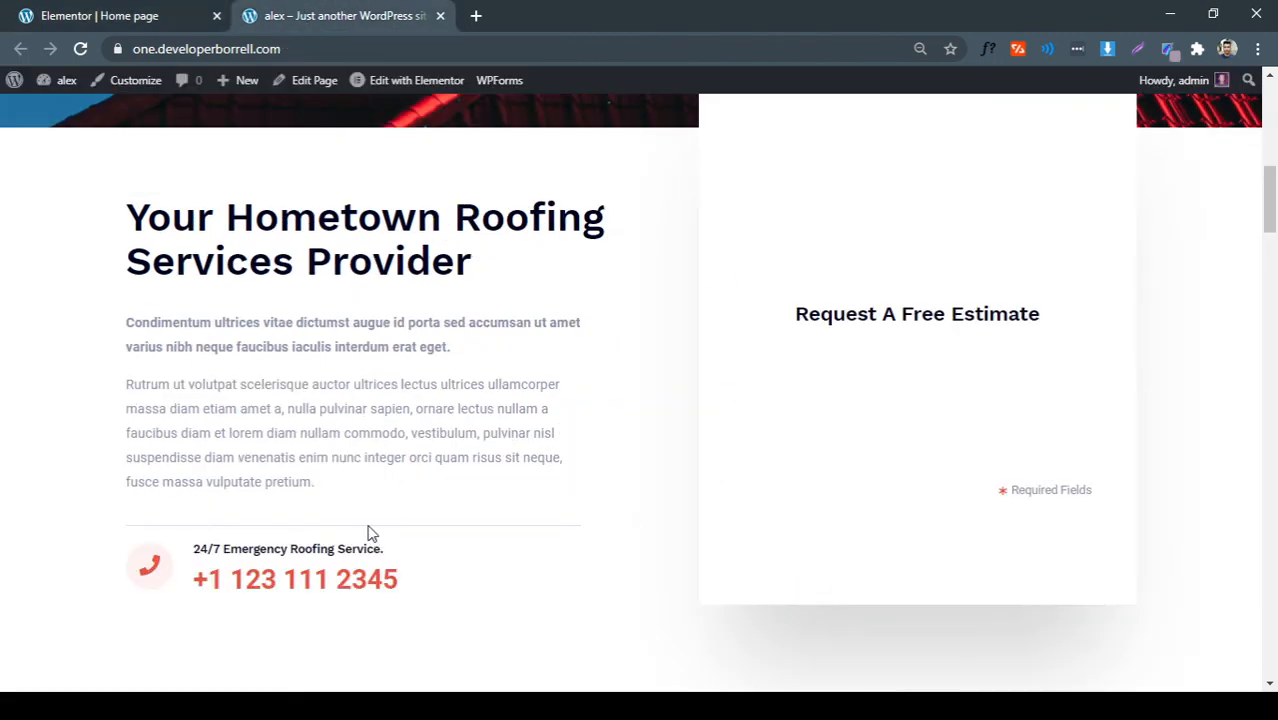
left_click(990, 50)
left_click(527, 531)
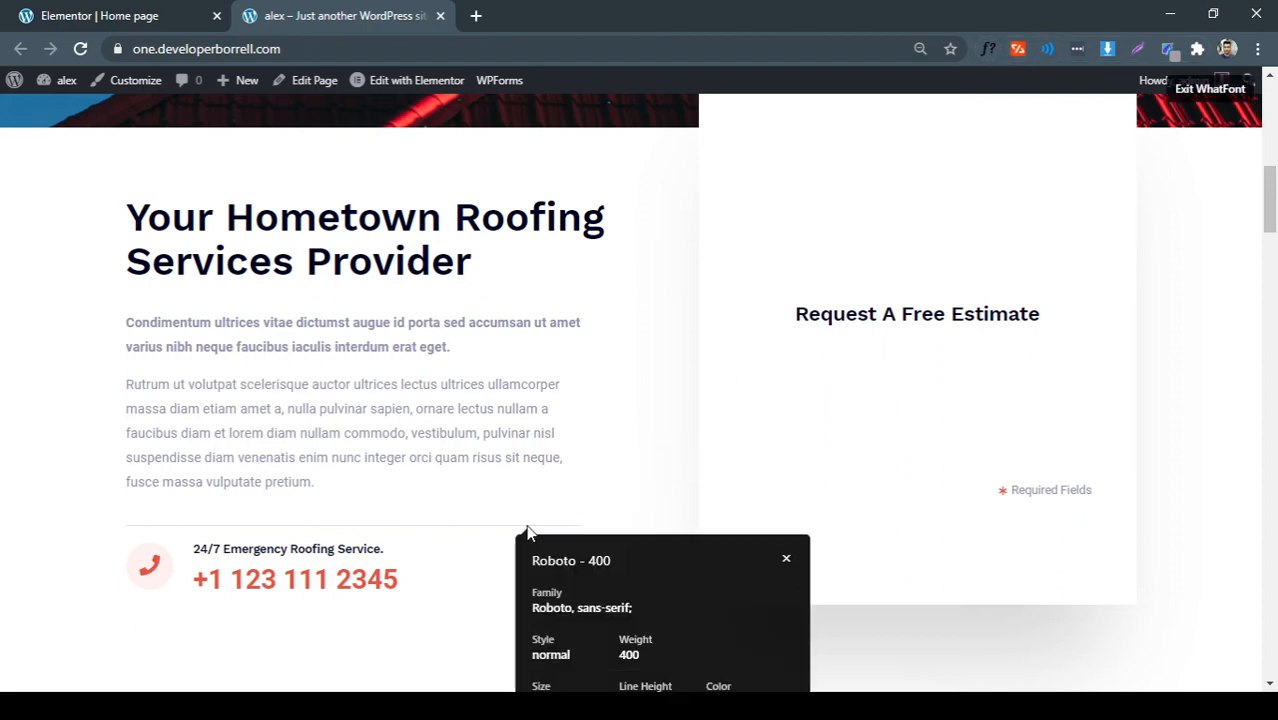
scroll(527, 531, "down", 3)
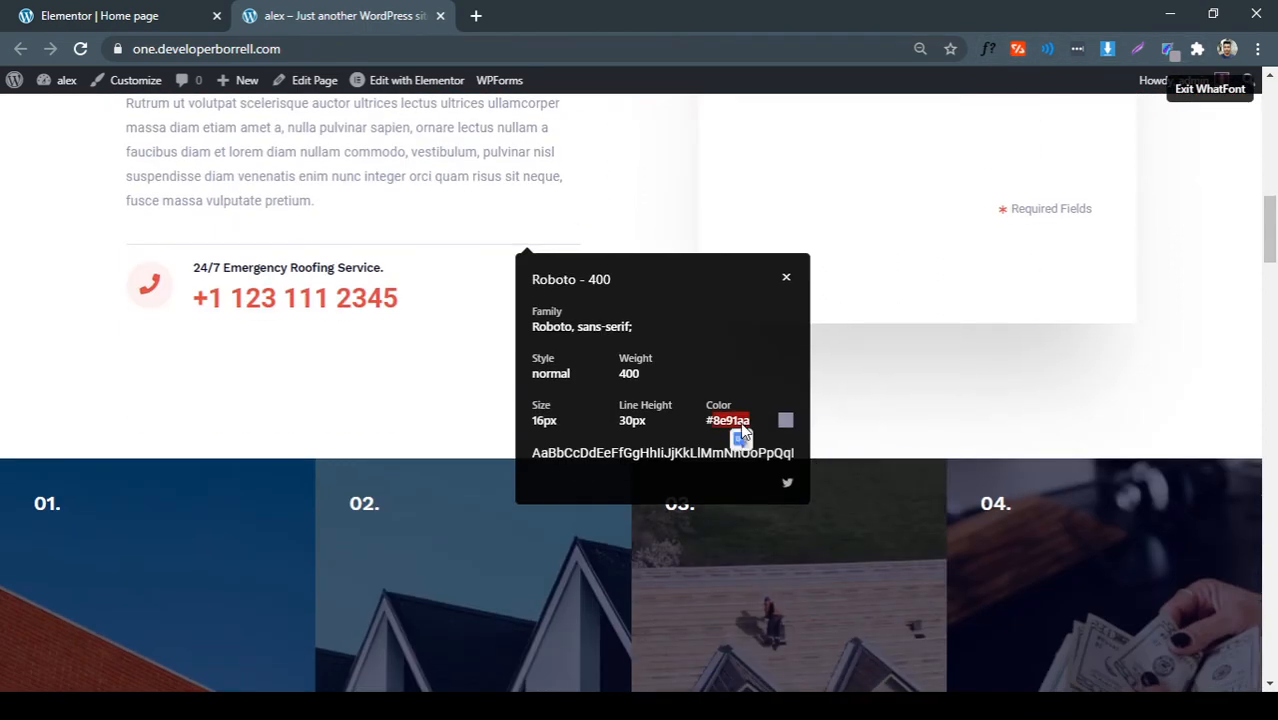
key("ctrl+c")
triple_click(735, 421)
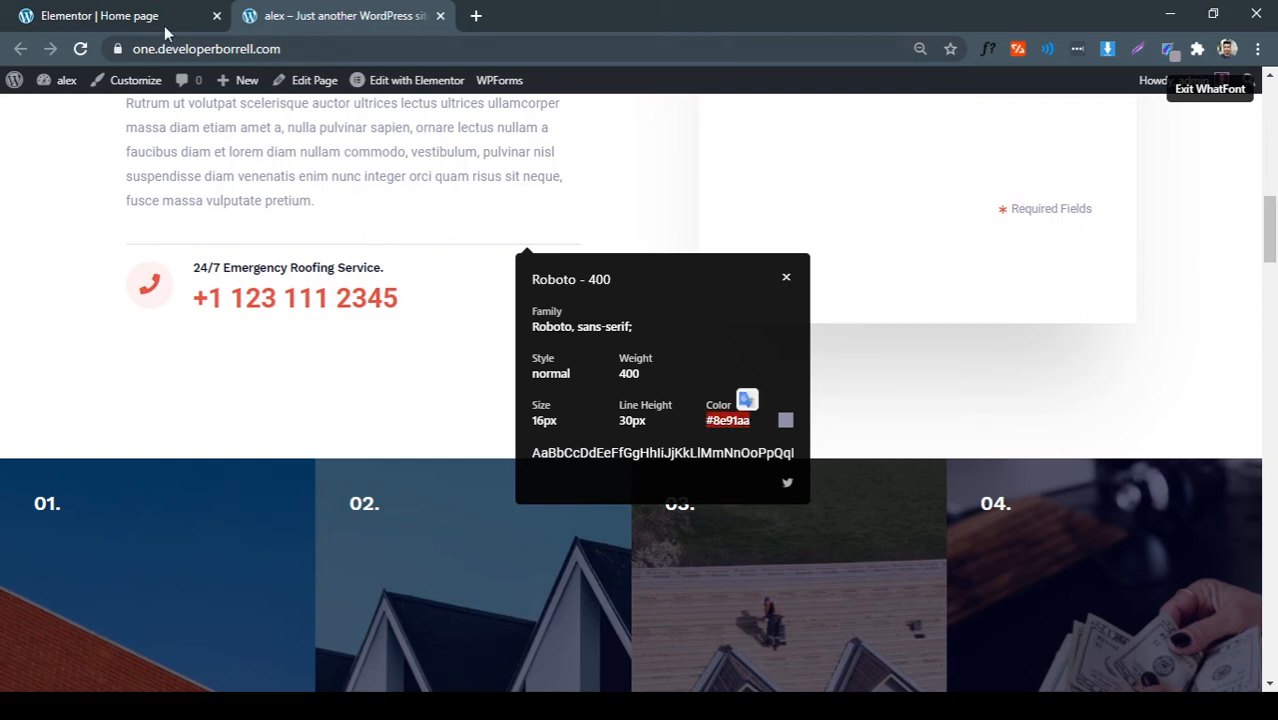
Set the divider's color to #8e91aa and its gap to 2 in Elementor
left_click(150, 18)
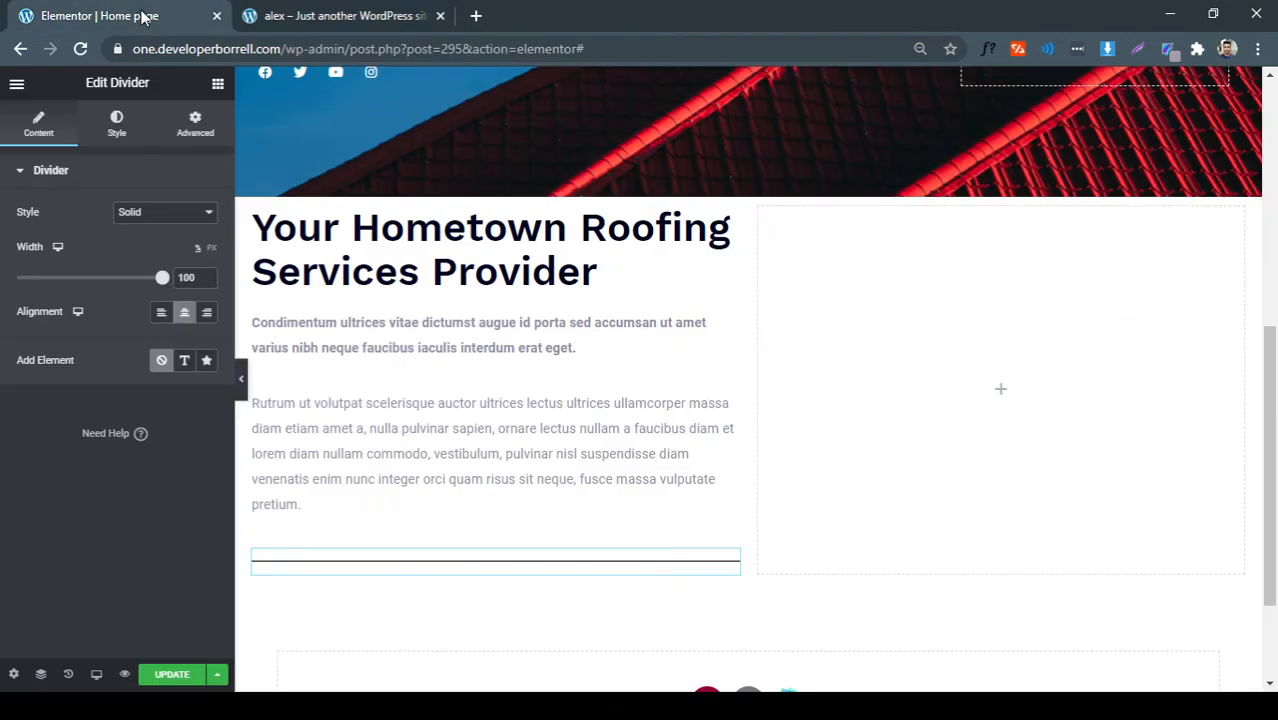
left_click(117, 124)
left_click(206, 214)
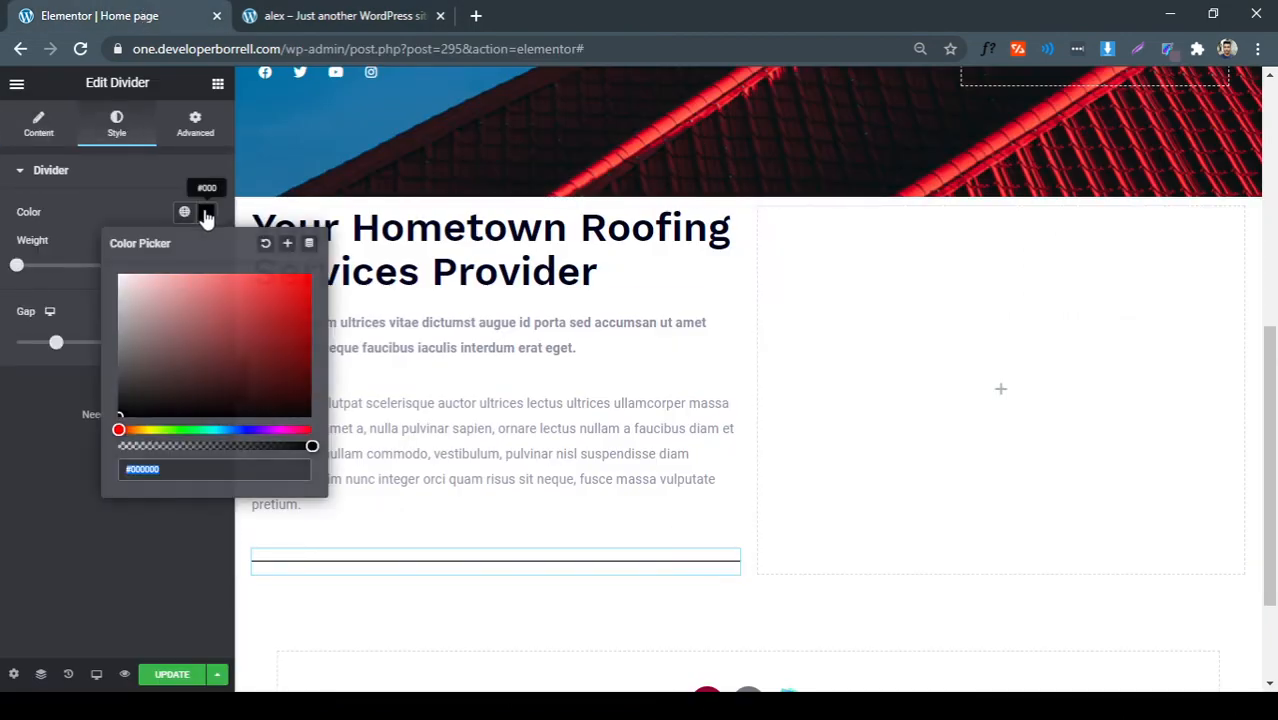
key("ctrl+v")
left_click(134, 211)
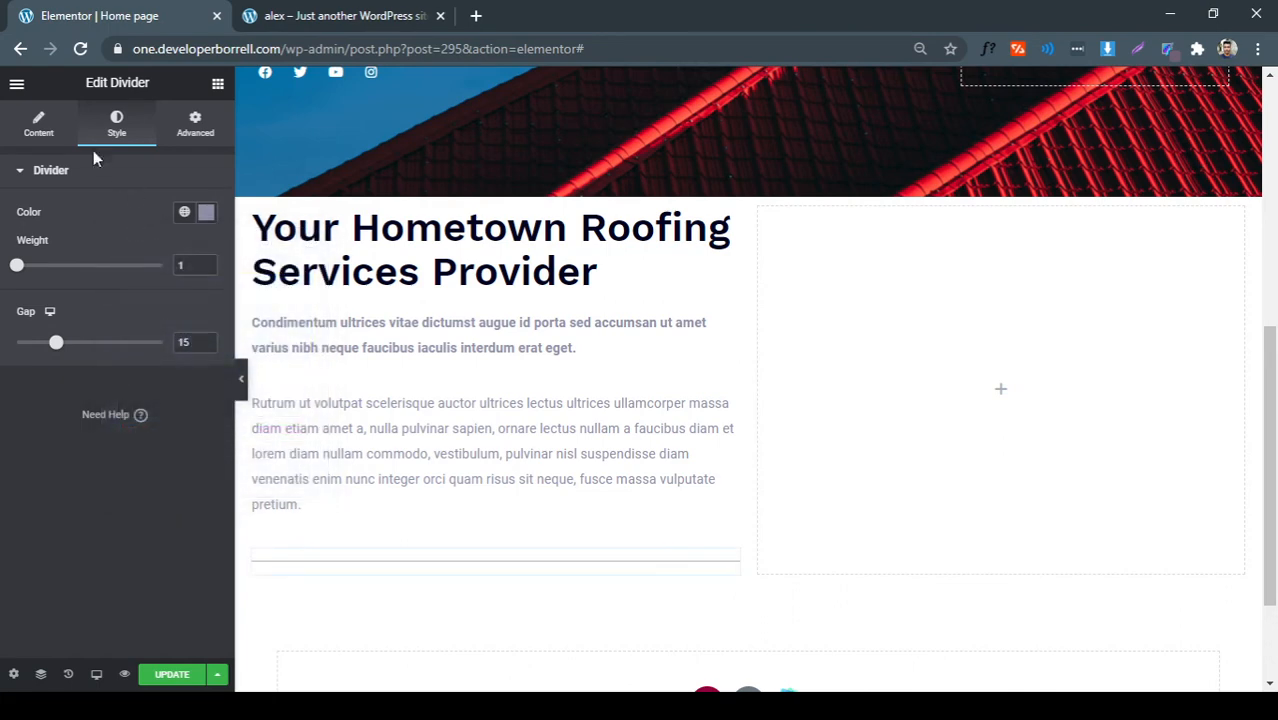
left_click_drag(58, 349, 4, 348)
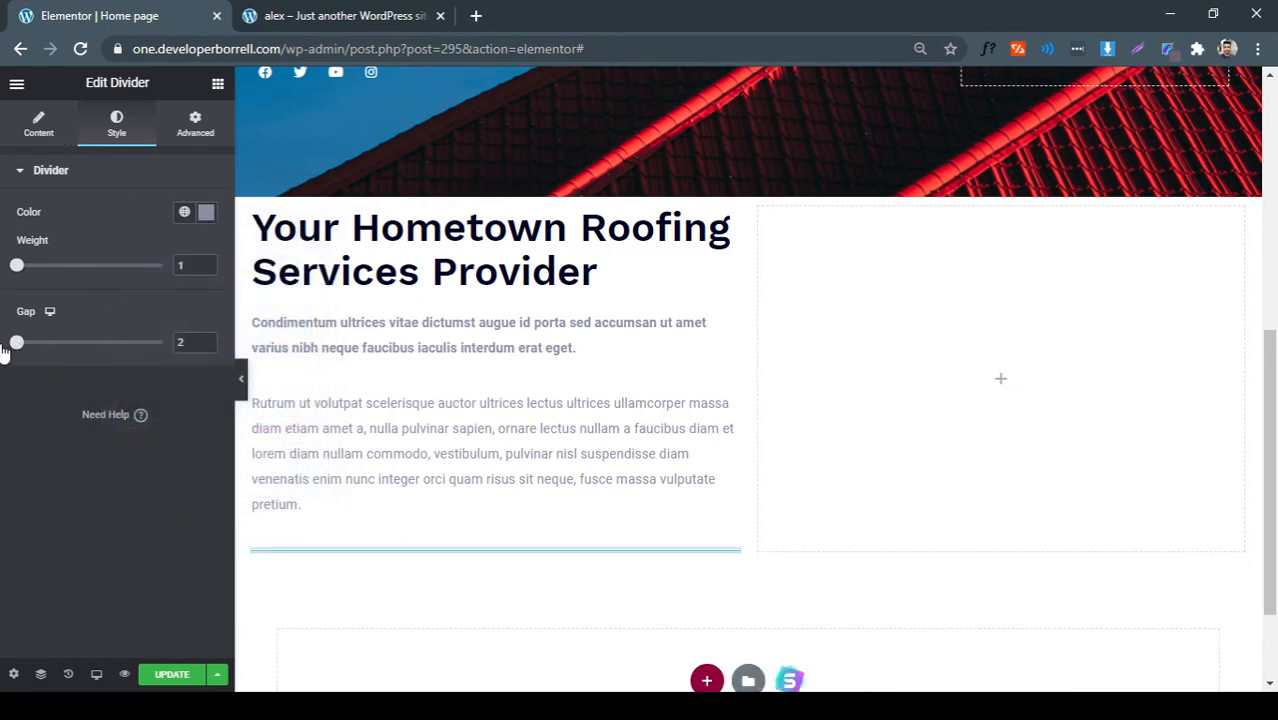
Close the WhatFont details on the live reference page and compare its divider area with the Elementor draft
left_click(340, 15)
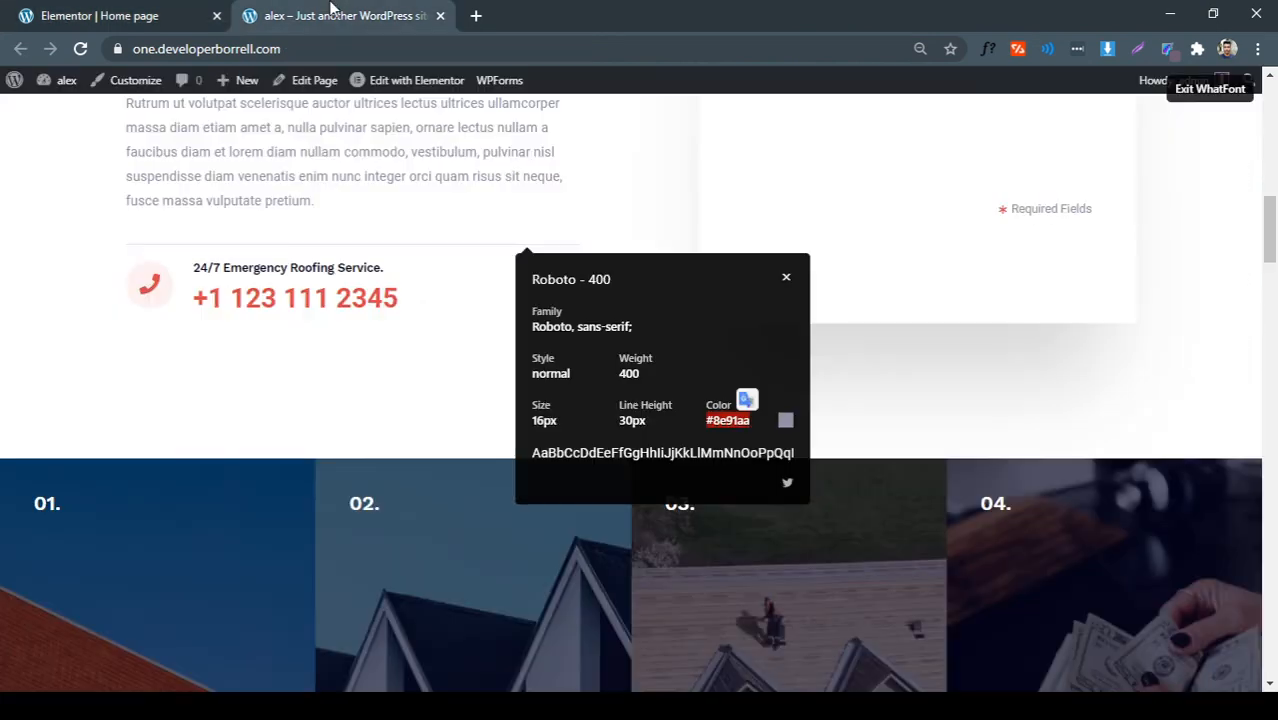
left_click(786, 277)
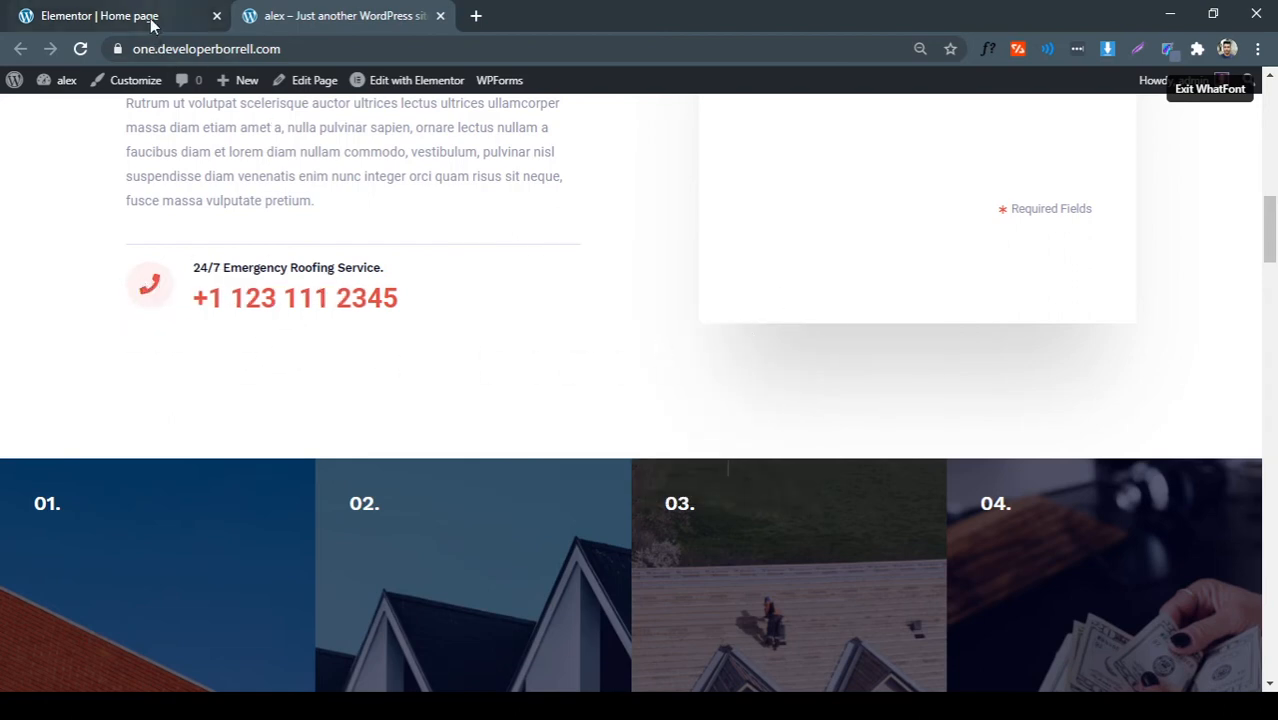
scroll(334, 371, "up", 1)
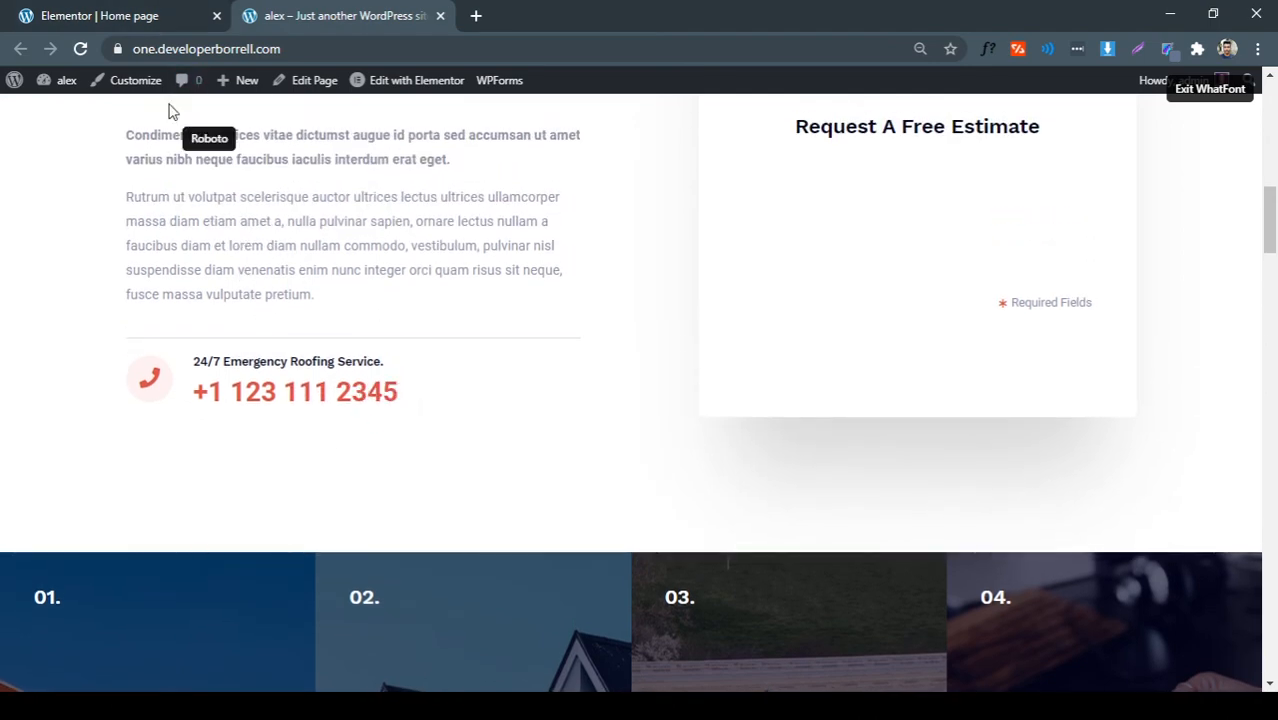
left_click(158, 17)
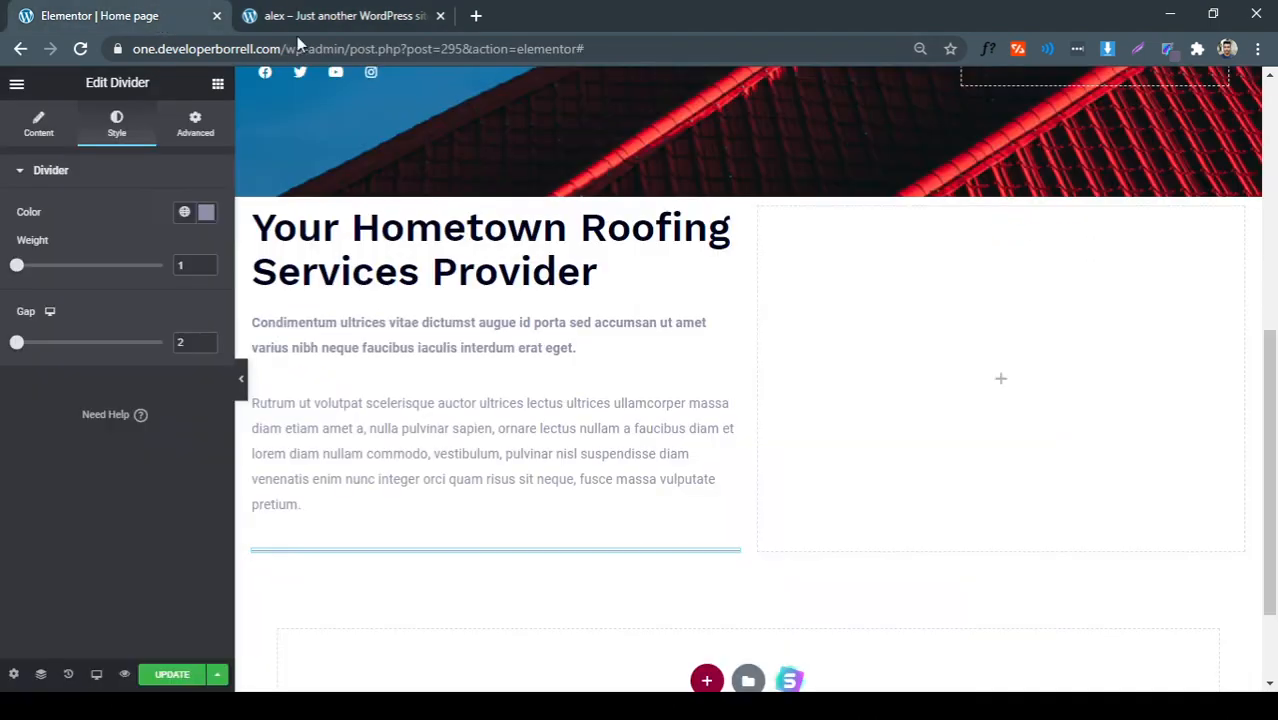
left_click(300, 20)
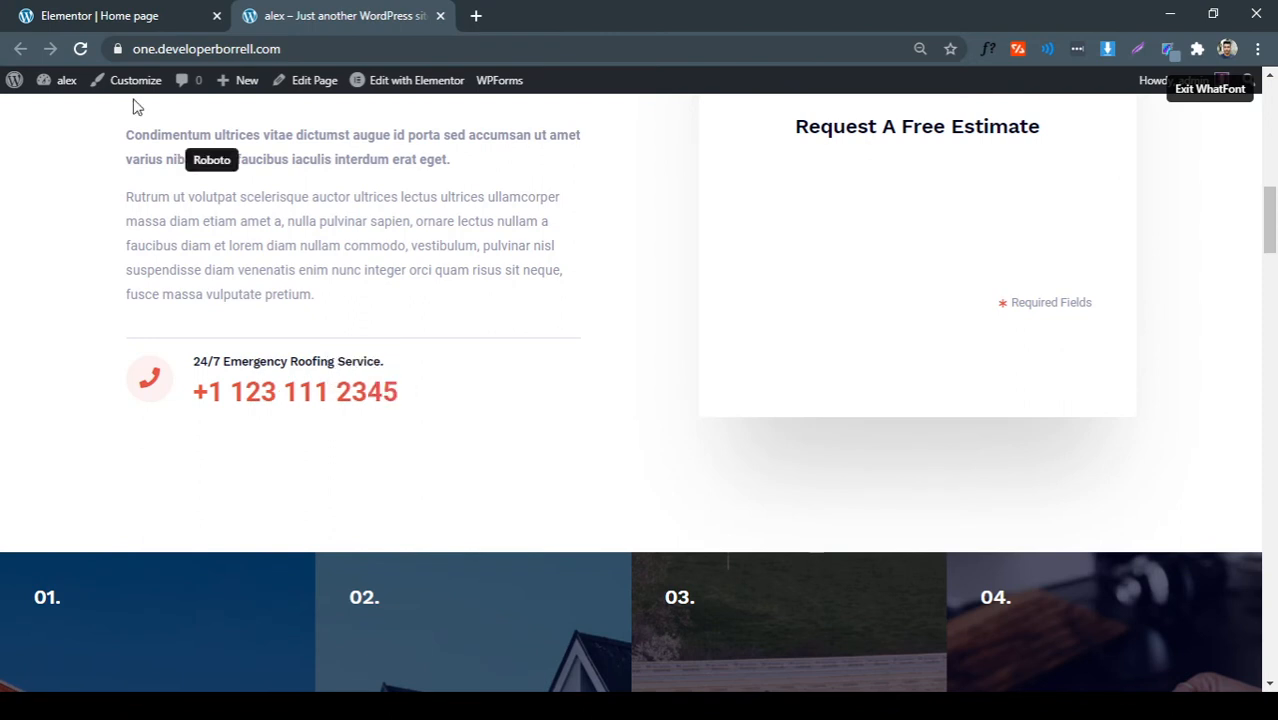
left_click(100, 16)
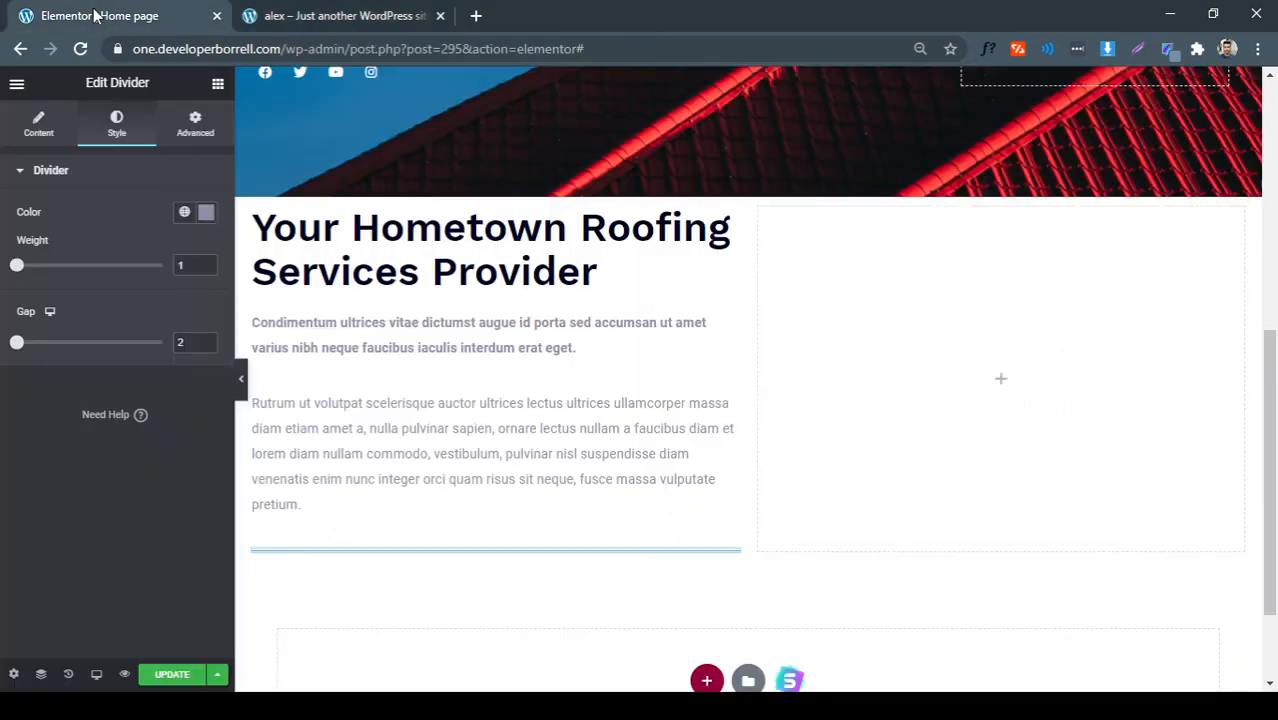
Add an Icon Box widget below the divider in the left column
left_click(217, 83)
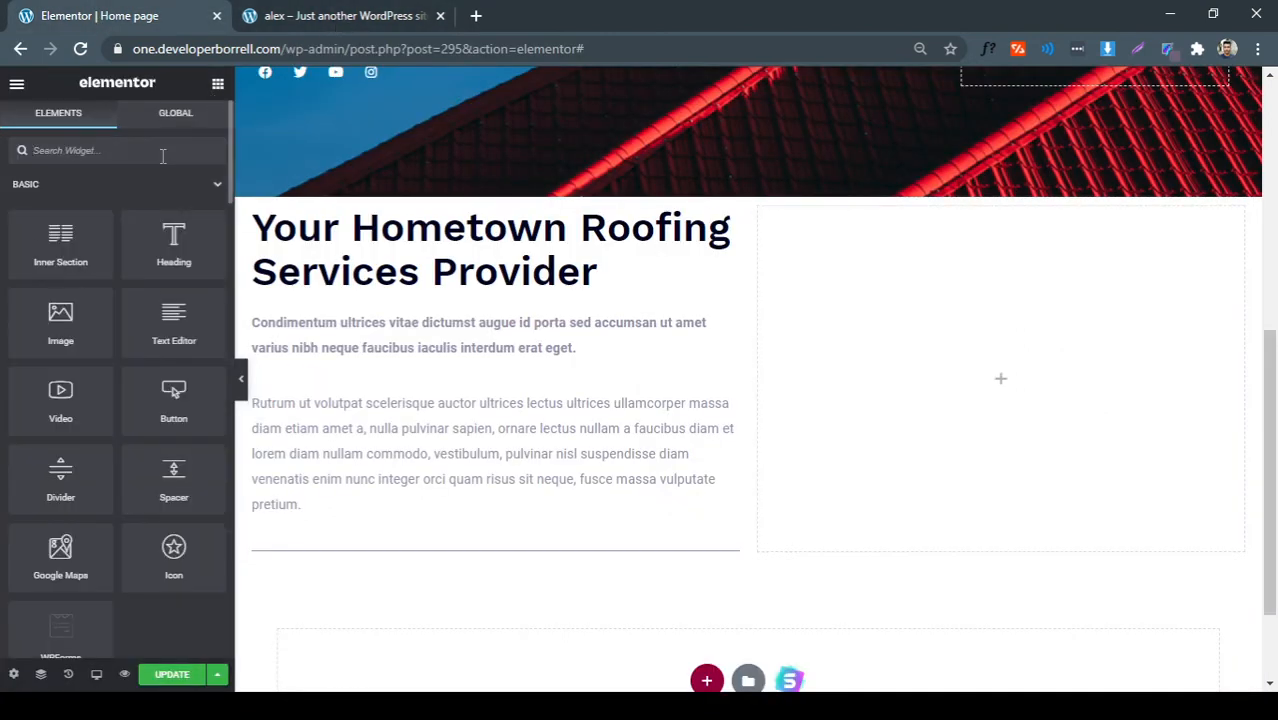
type("icon")
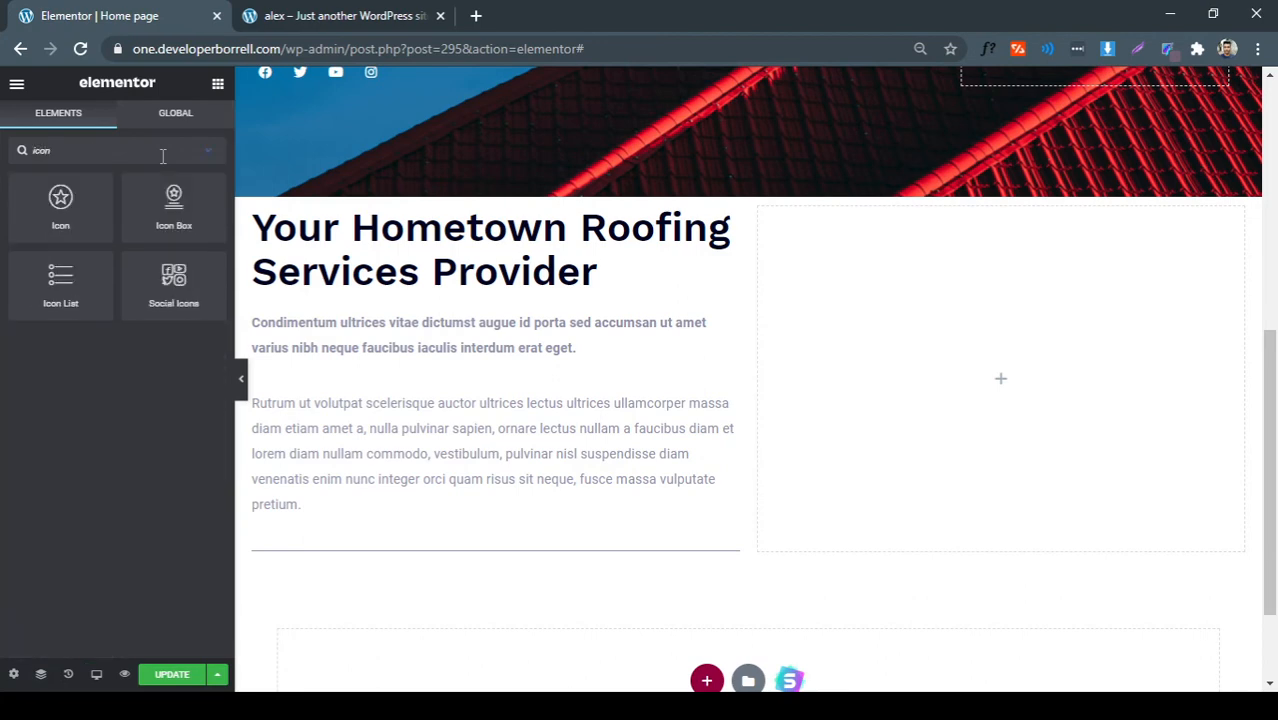
left_click_drag(172, 197, 321, 565)
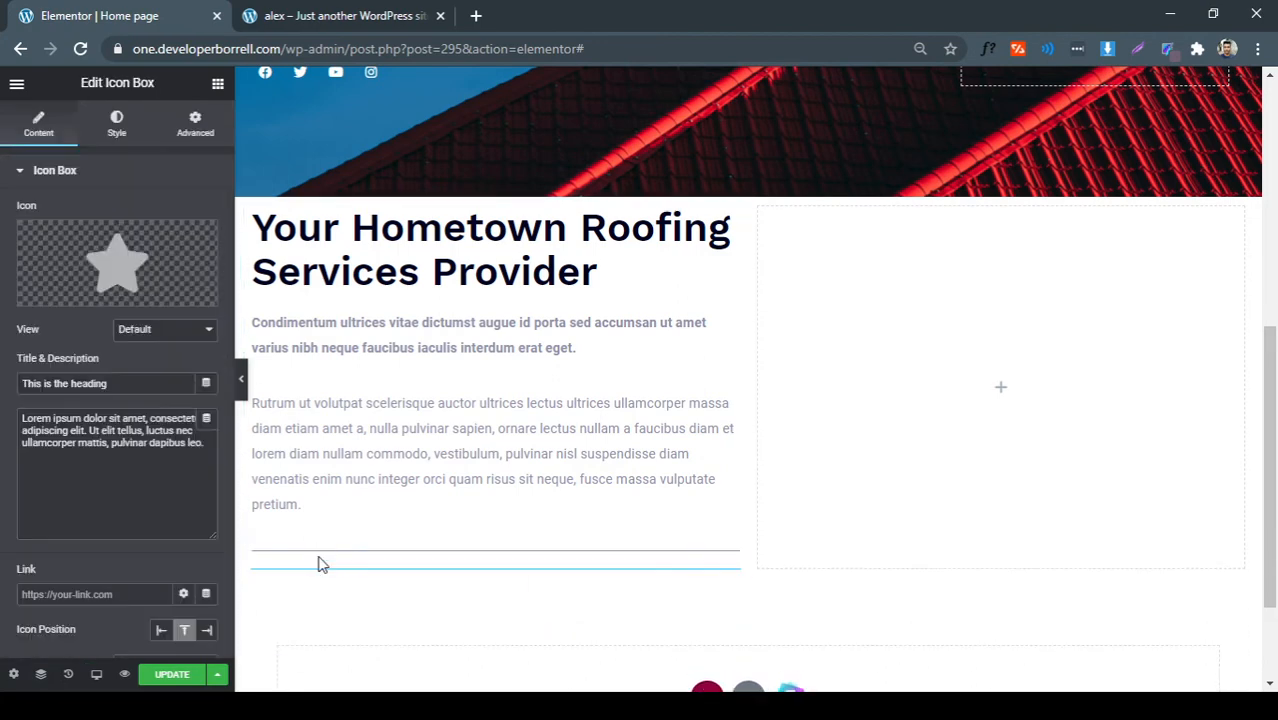
scroll(401, 345, "down", 2)
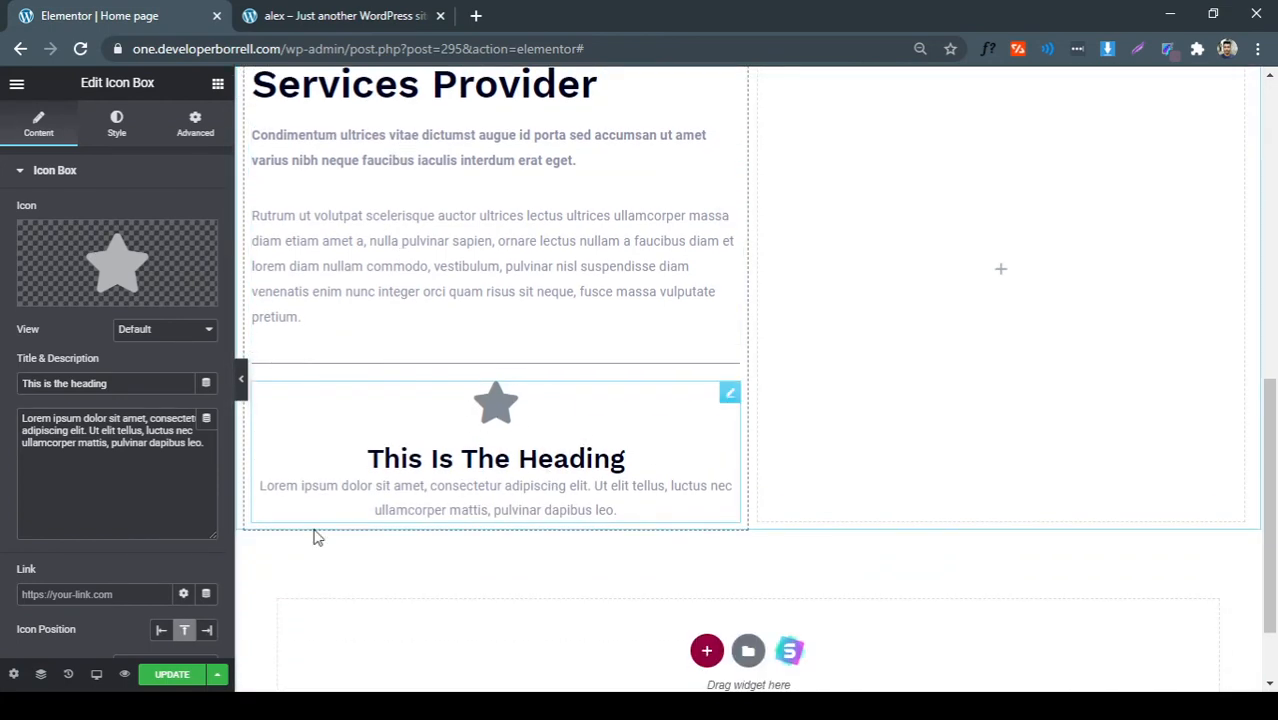
Check the icon on the live reference page and change the icon box's icon to the library's Phone icon
left_click(330, 16)
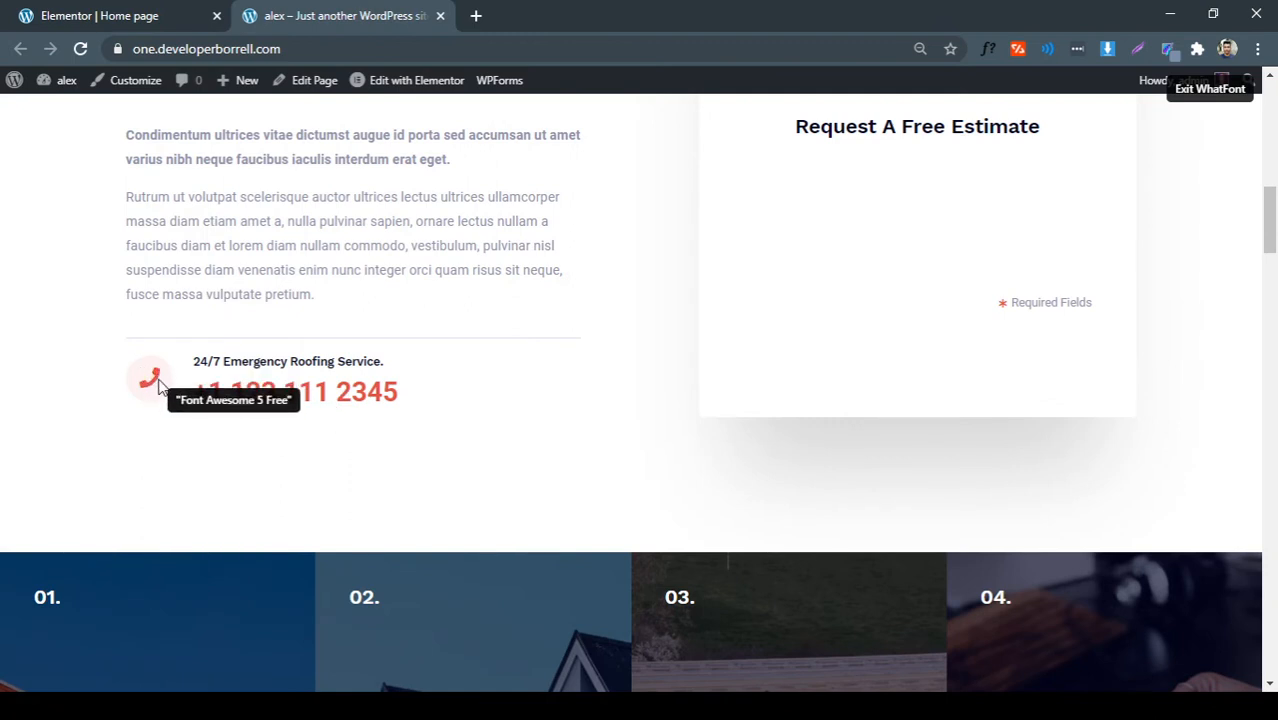
left_click(155, 14)
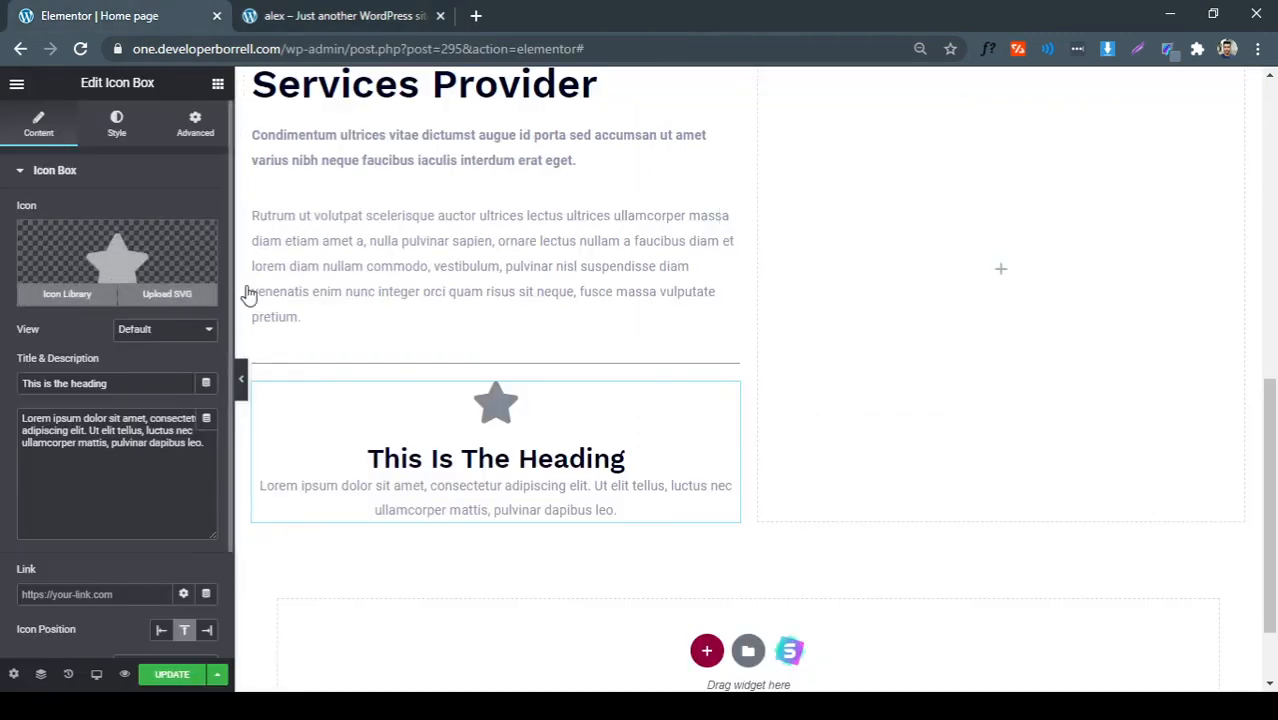
left_click(63, 291)
type("phone")
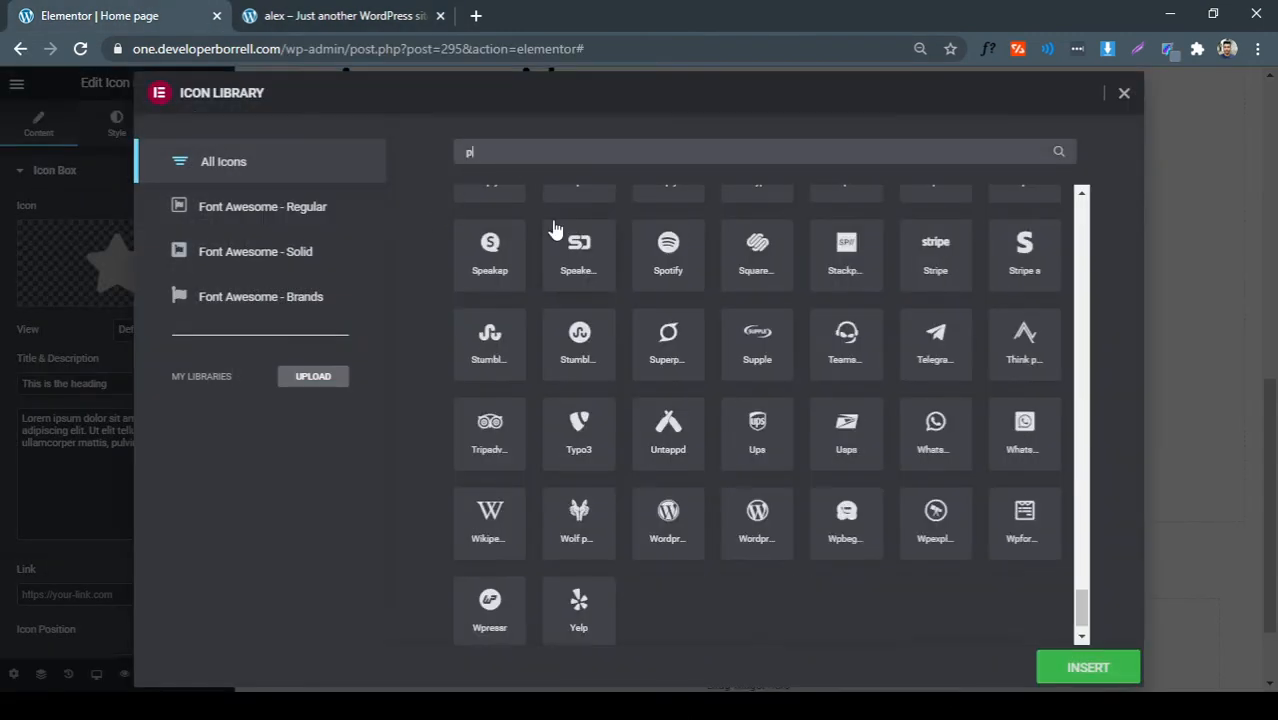
left_click(465, 344)
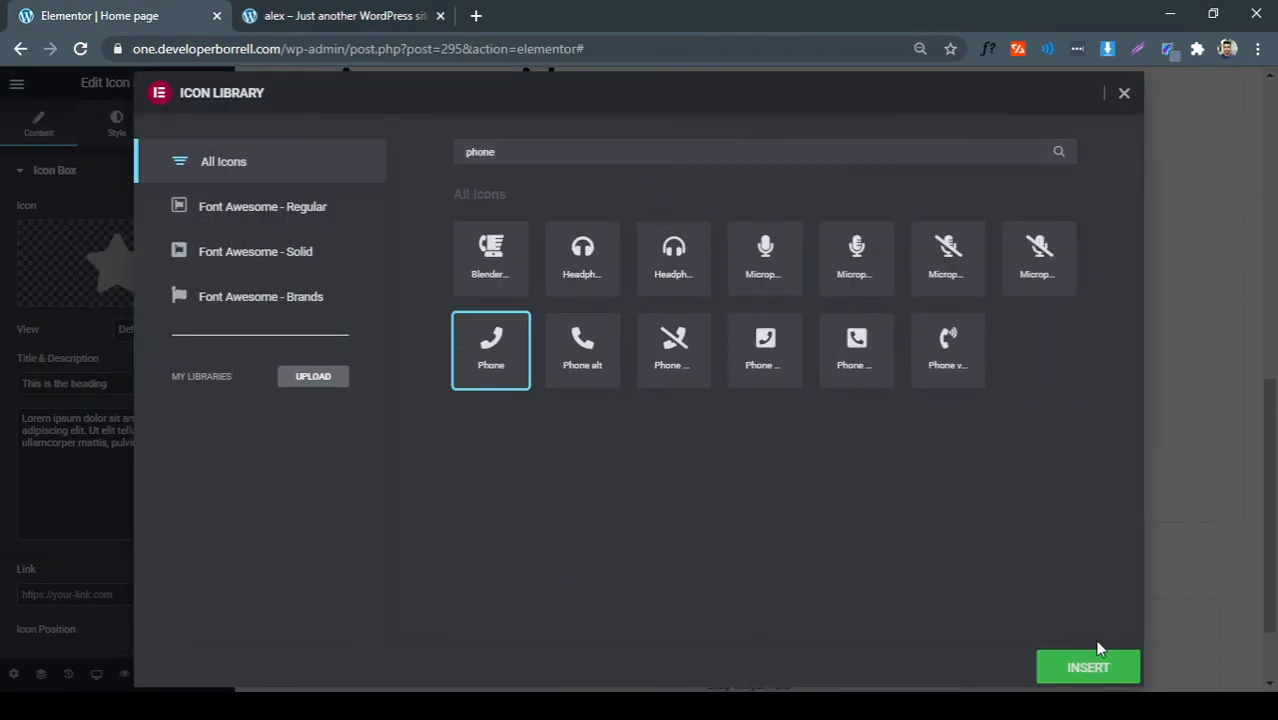
left_click(1090, 666)
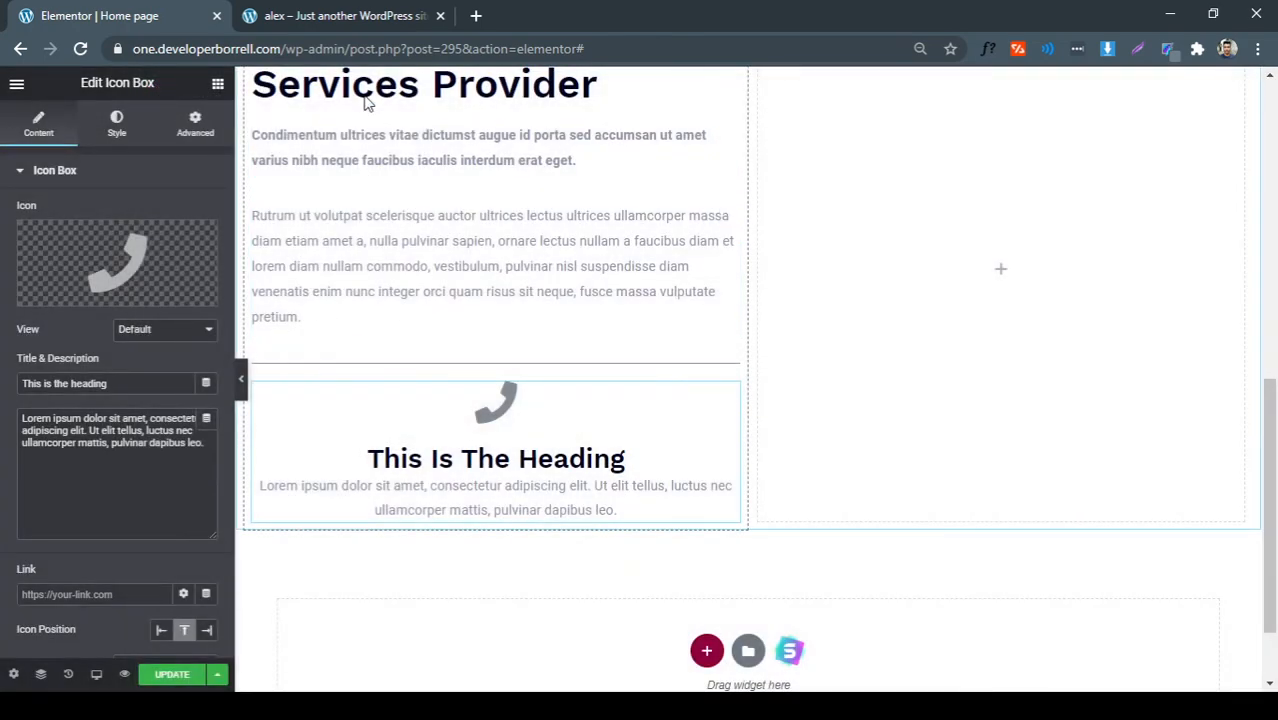
Copy the service title from the live reference page and set the icon box's title to "24/7 Emergency Roofing Service."
left_click(348, 16)
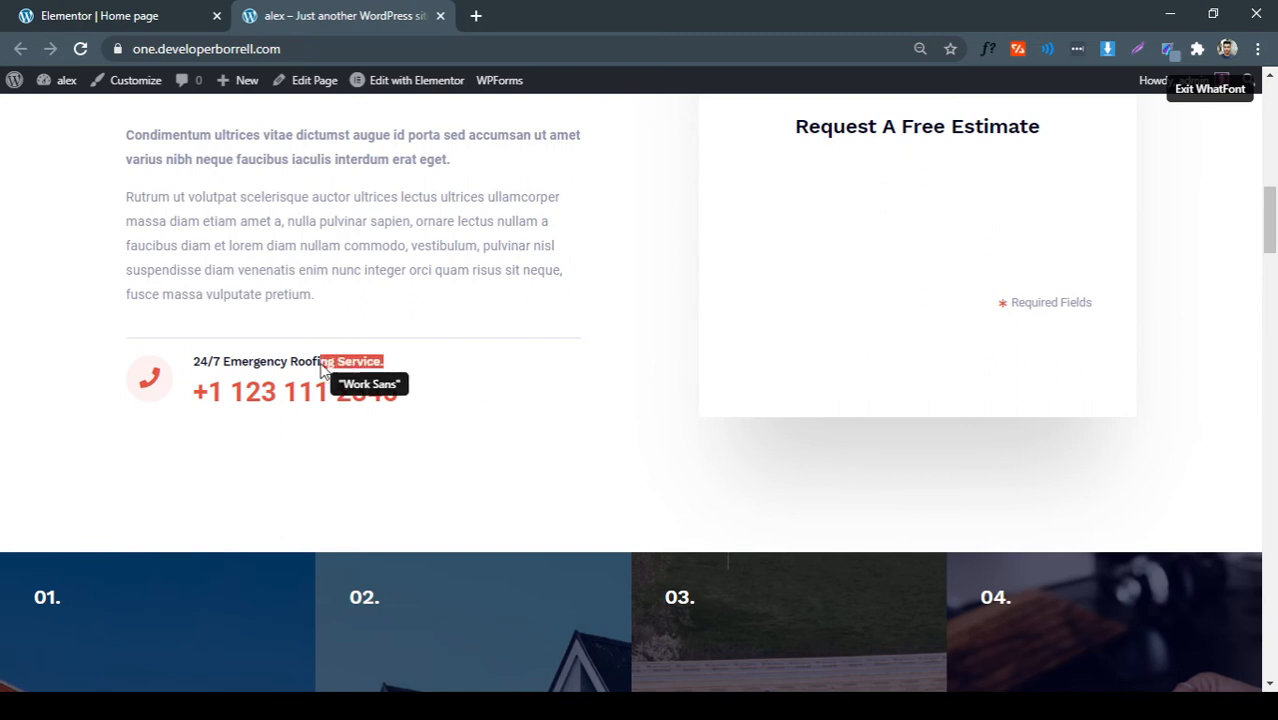
left_click(195, 362)
left_click(150, 16)
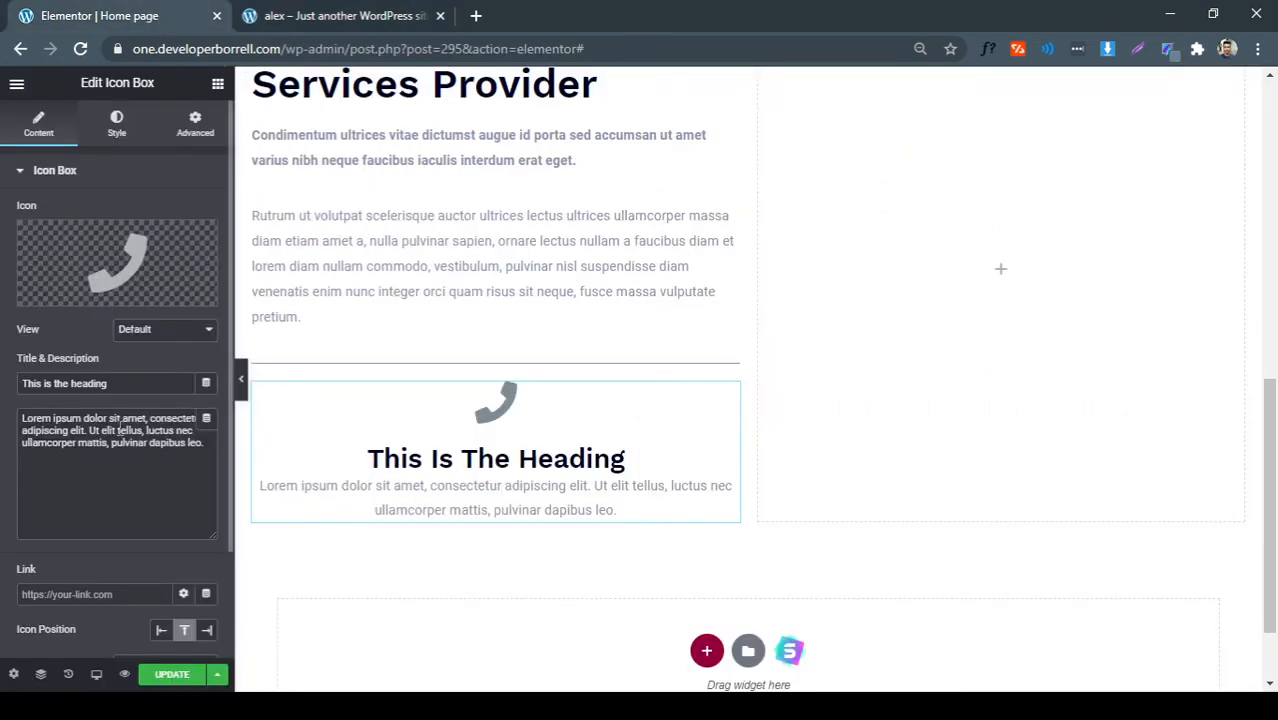
left_click(125, 387)
left_click_drag(125, 387, 5, 398)
type("24/7 Emergency Roofing Service.")
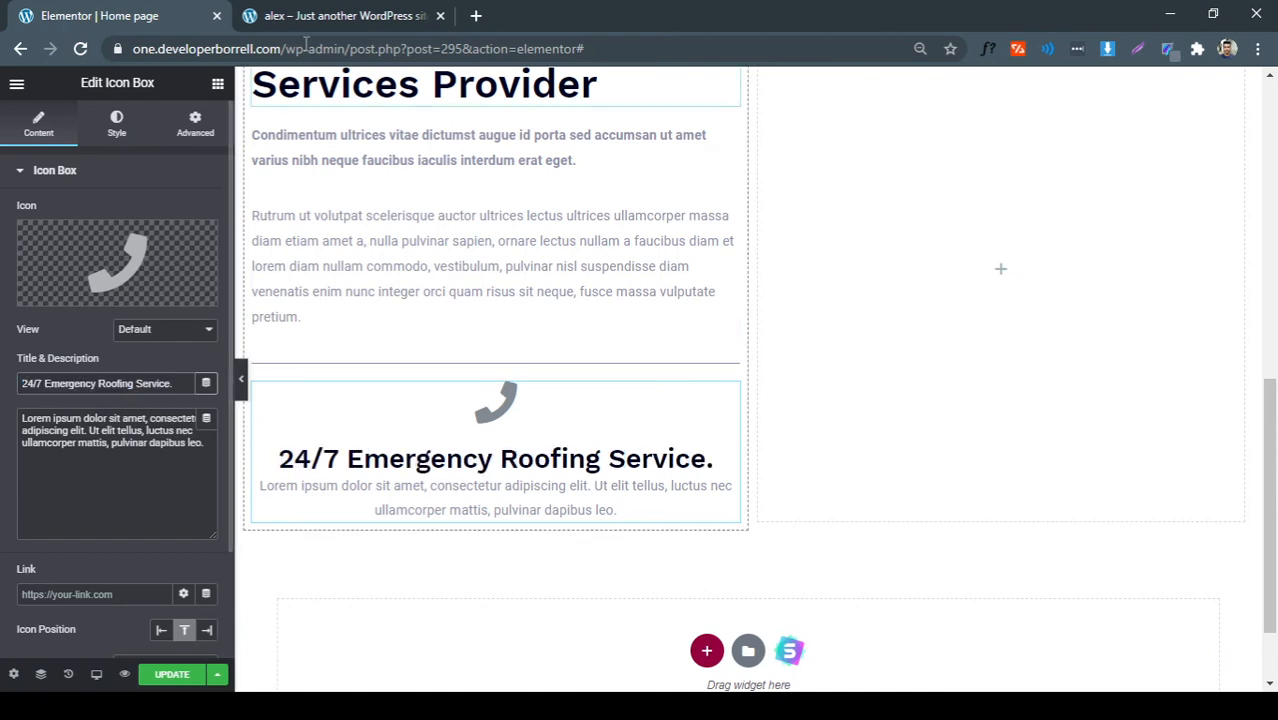
Copy the phone number from the live reference page and replace the icon box's description text with it
left_click(330, 16)
left_click(453, 391)
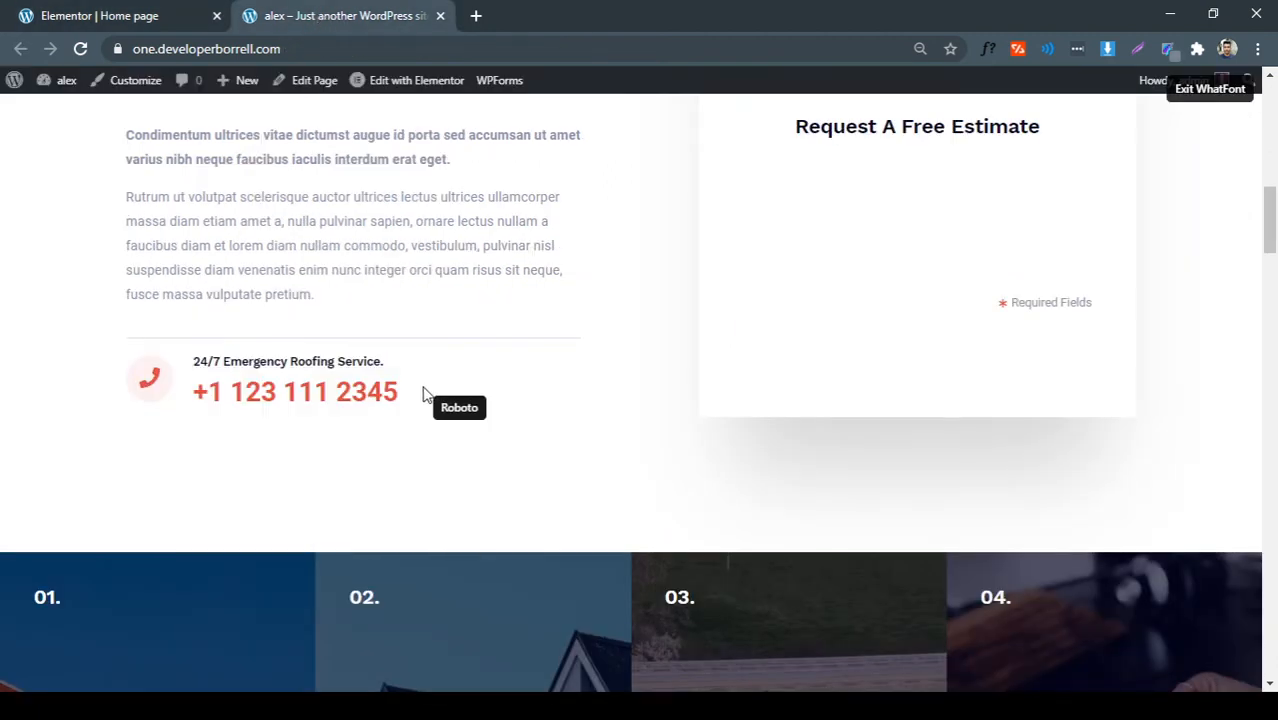
left_click(201, 403)
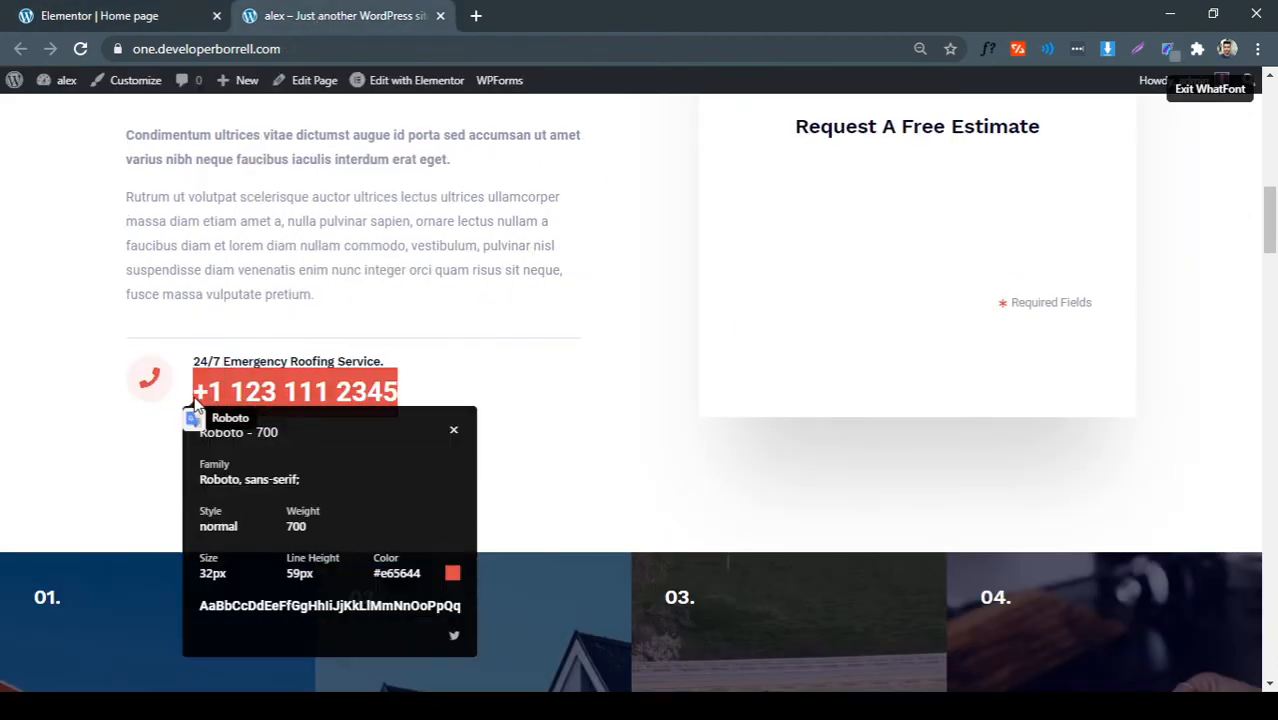
left_click(195, 16)
left_click(187, 465)
key("ctrl+a")
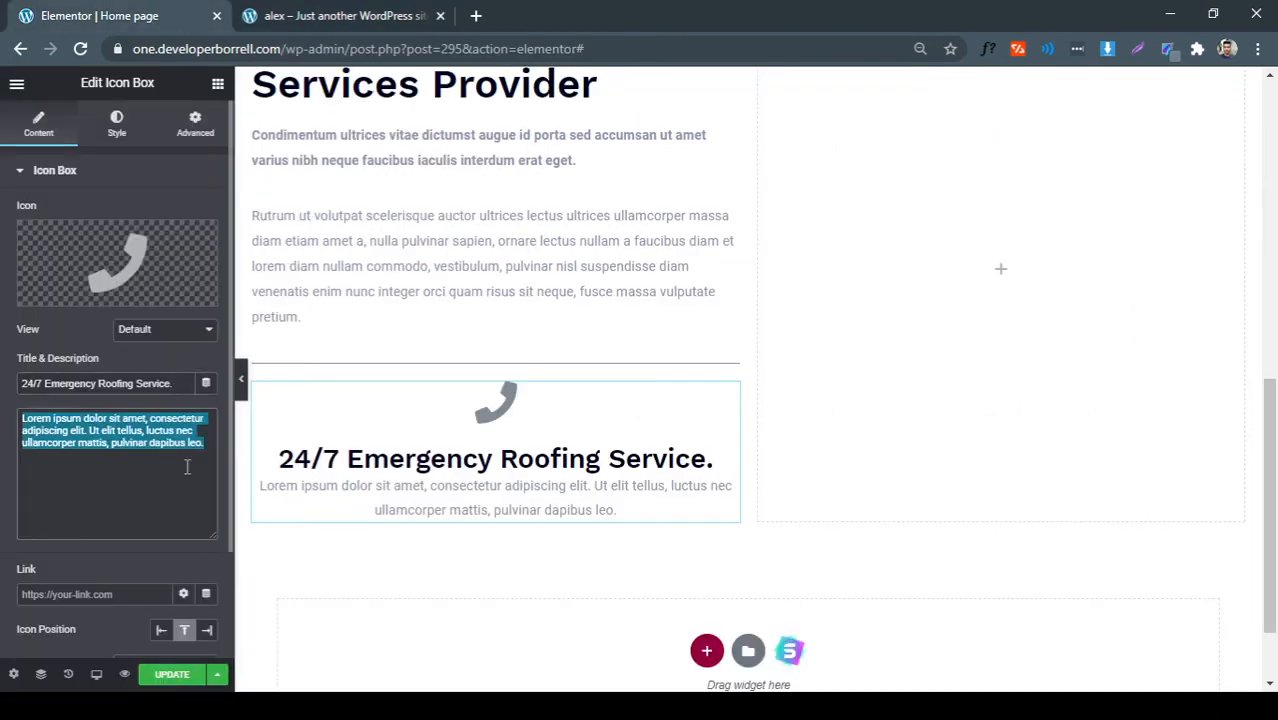
key("ctrl+v")
Inspect the phone number on the live reference page with WhatFont and copy its color code
left_click(357, 12)
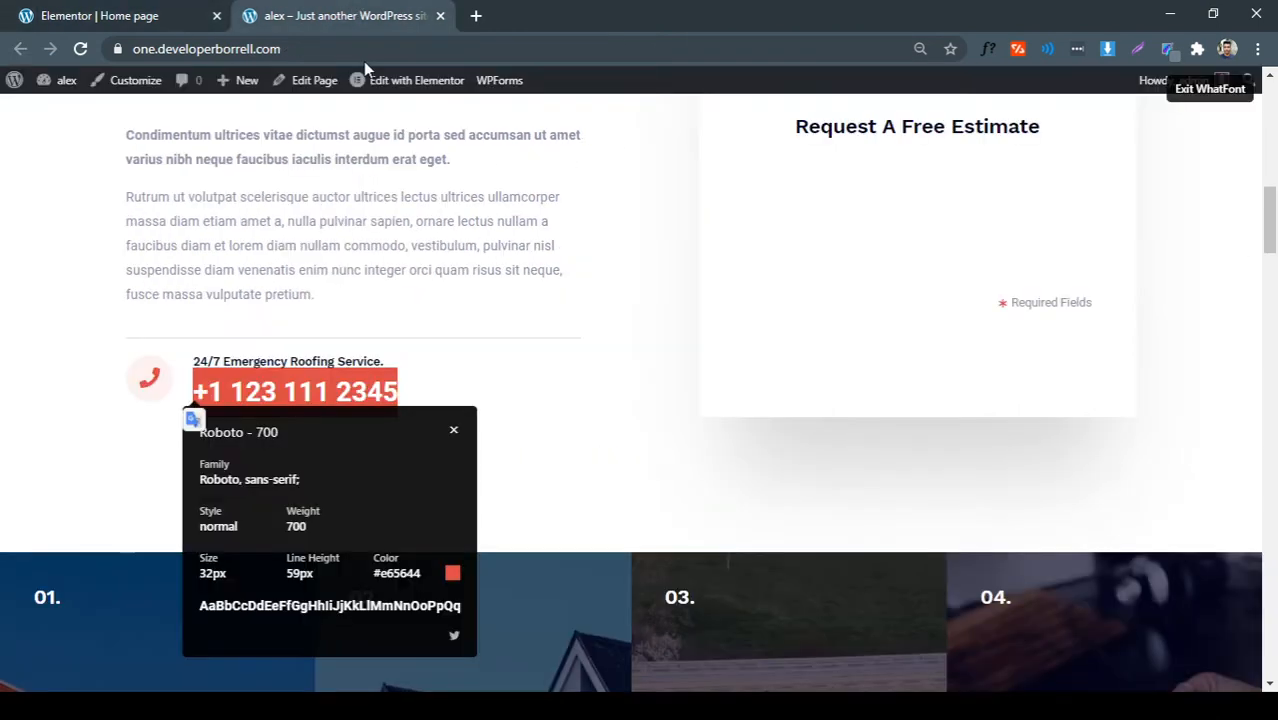
double_click(411, 576)
left_click(378, 577)
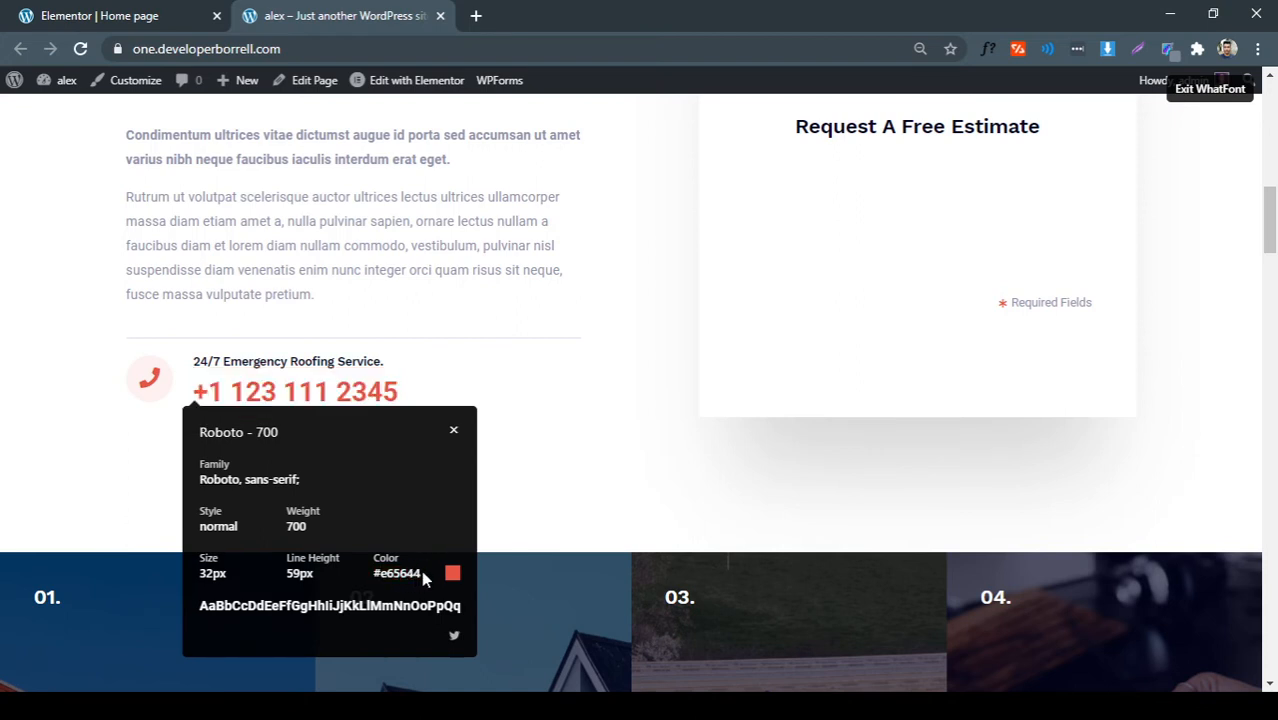
double_click(421, 572)
key("ctrl+c")
left_click(453, 430)
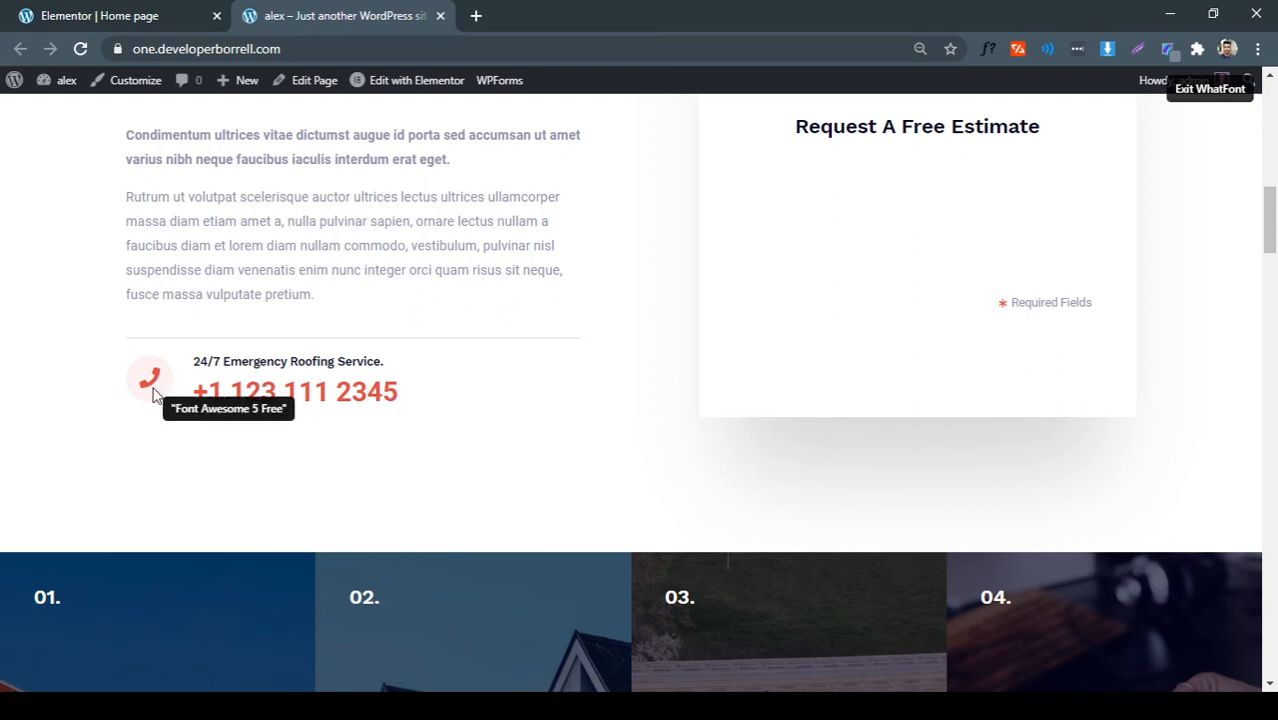
left_click(306, 393)
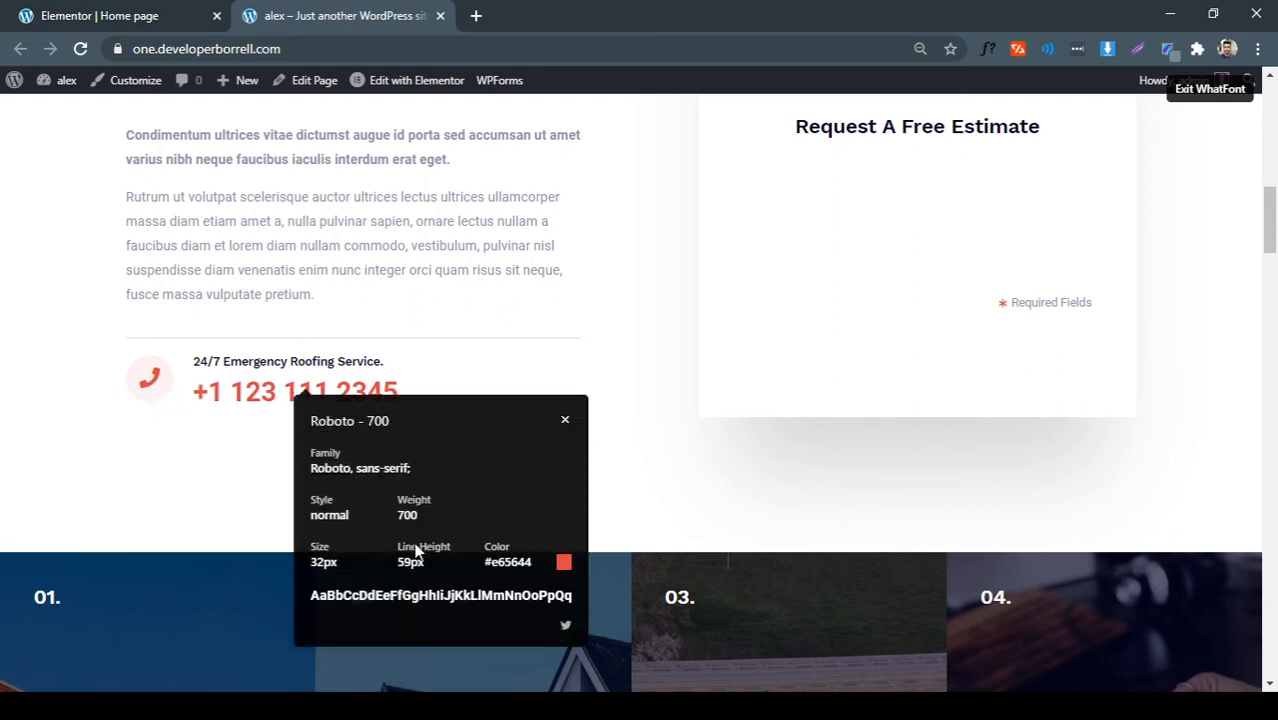
left_click_drag(533, 568, 482, 558)
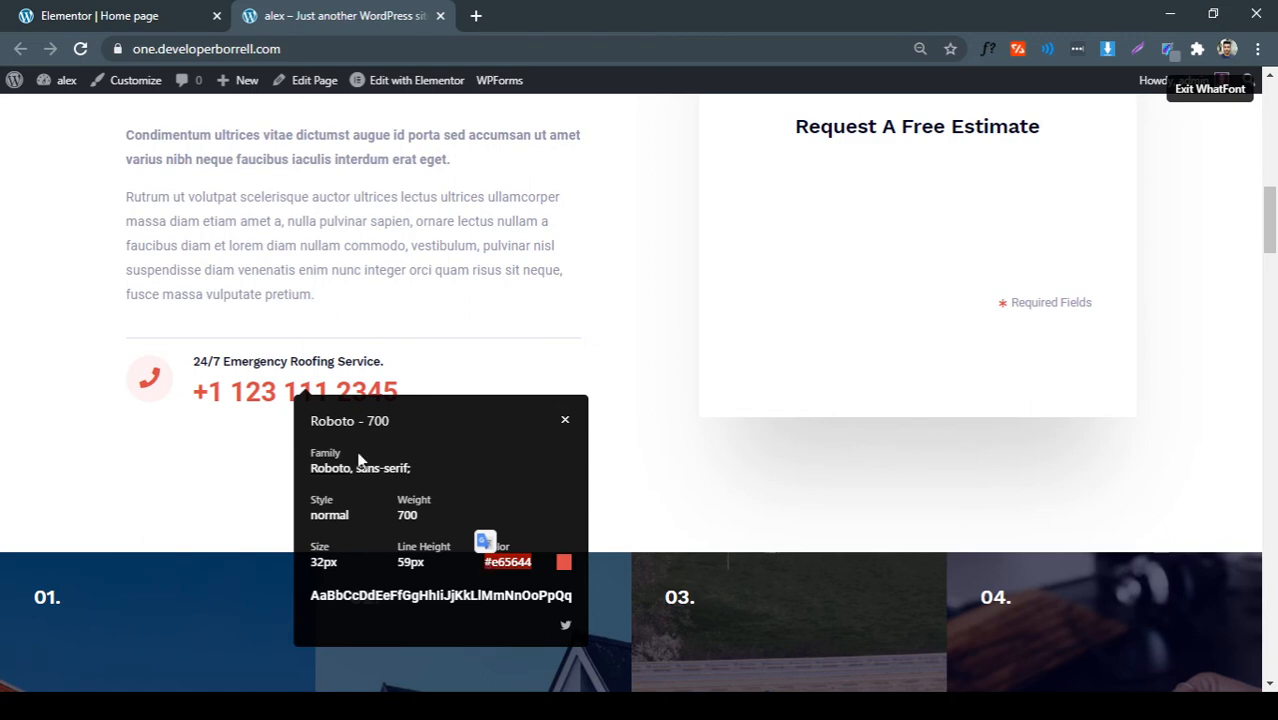
Set the icon box's primary icon color to #e65644 in Elementor
left_click(112, 16)
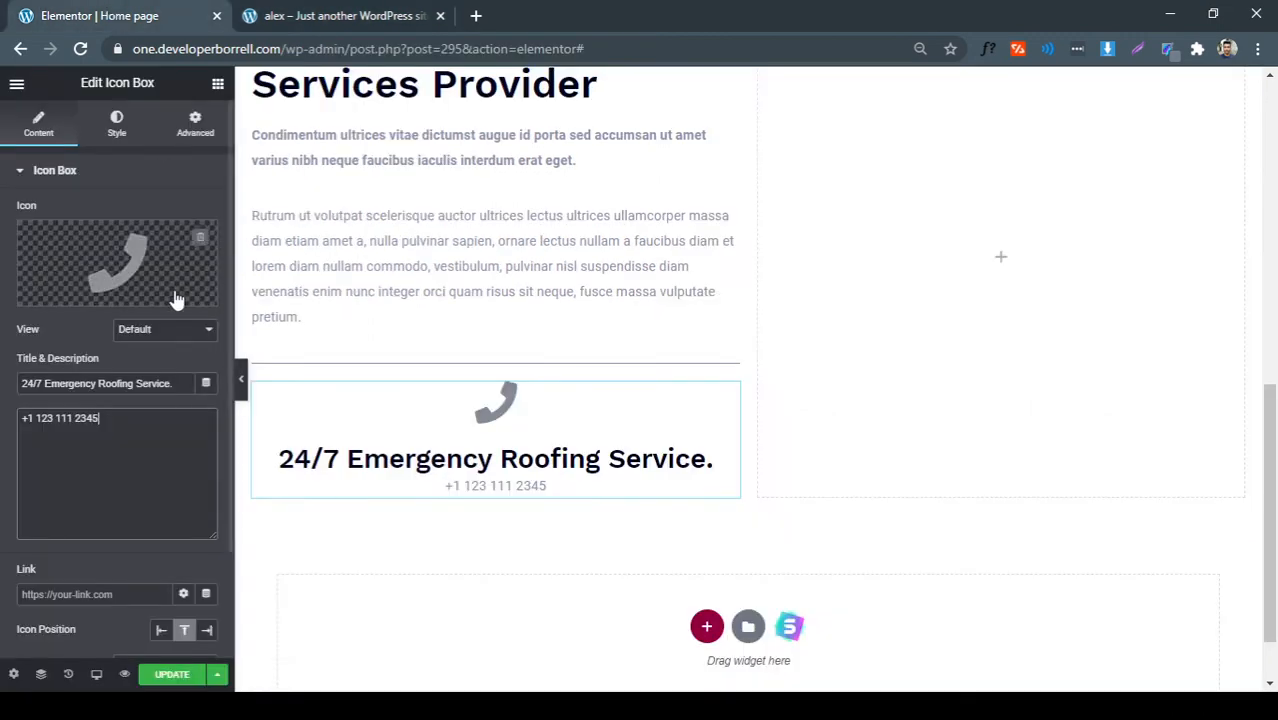
scroll(160, 354, "down", 2)
scroll(140, 280, "up", 2)
left_click(117, 125)
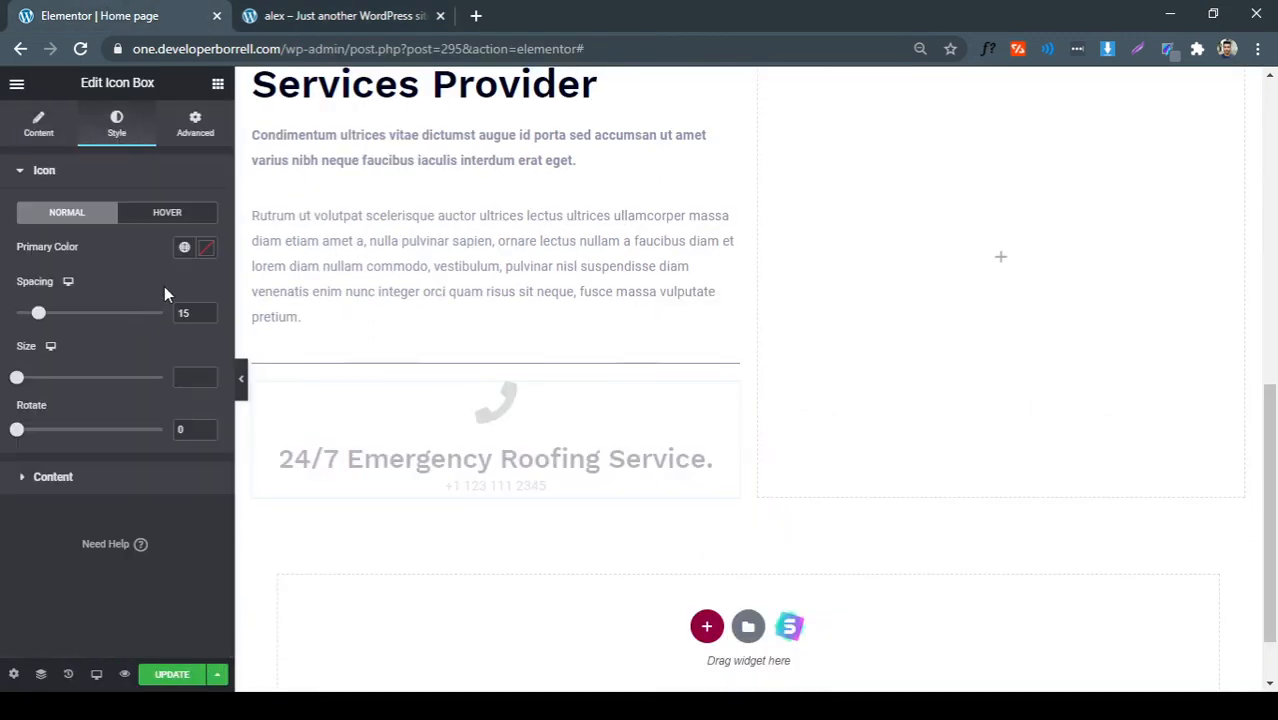
left_click(206, 249)
key("ctrl+v")
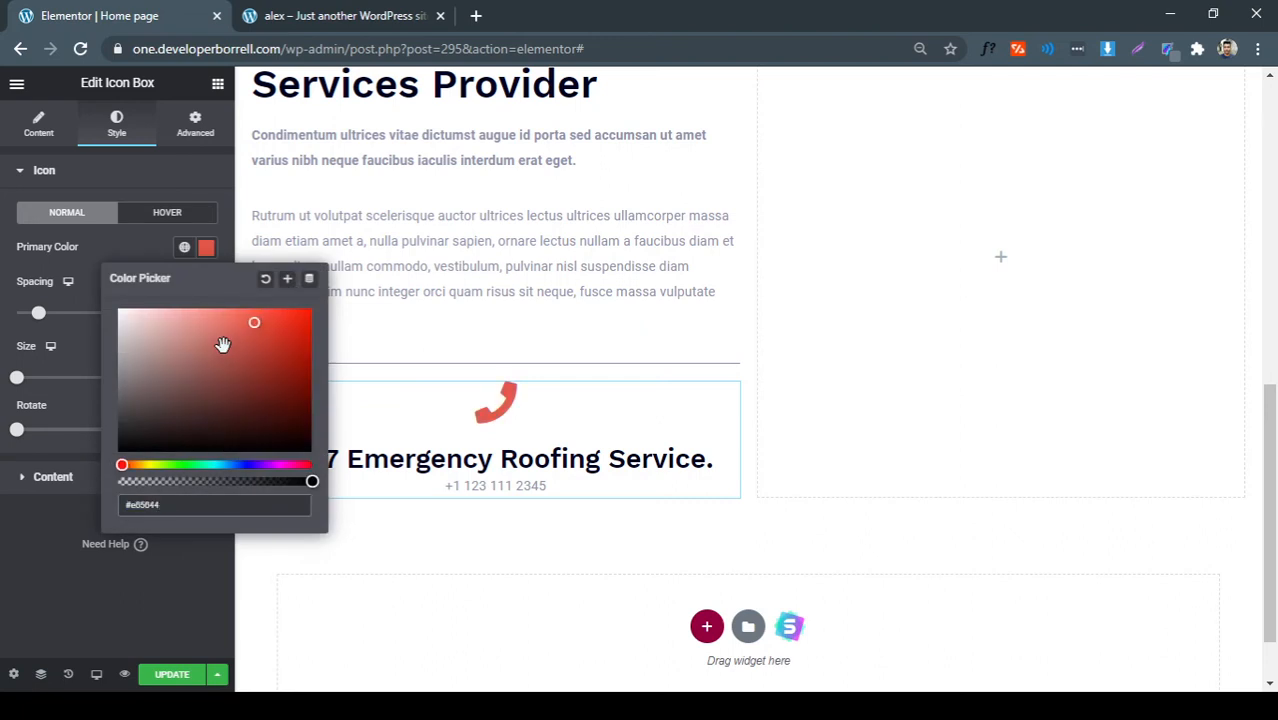
left_click(149, 246)
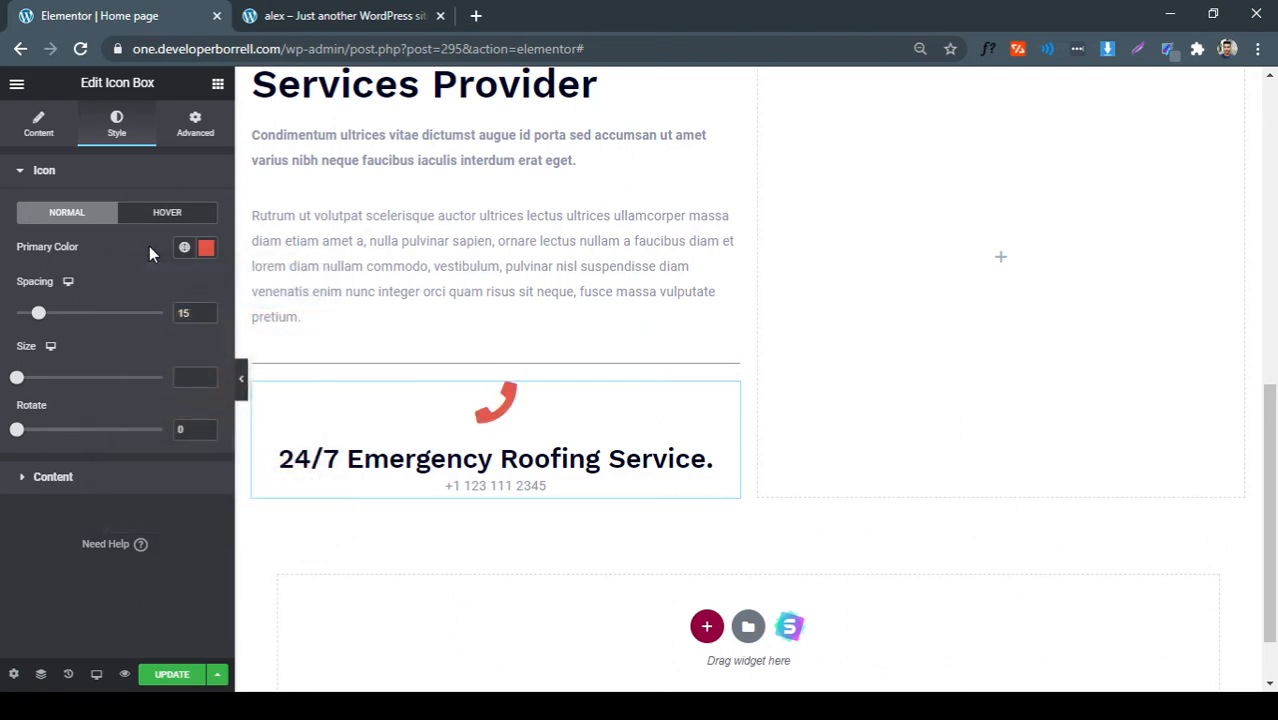
Recheck the phone number's styling on the live reference page and set the icon box's description color to #e65644
left_click(310, 15)
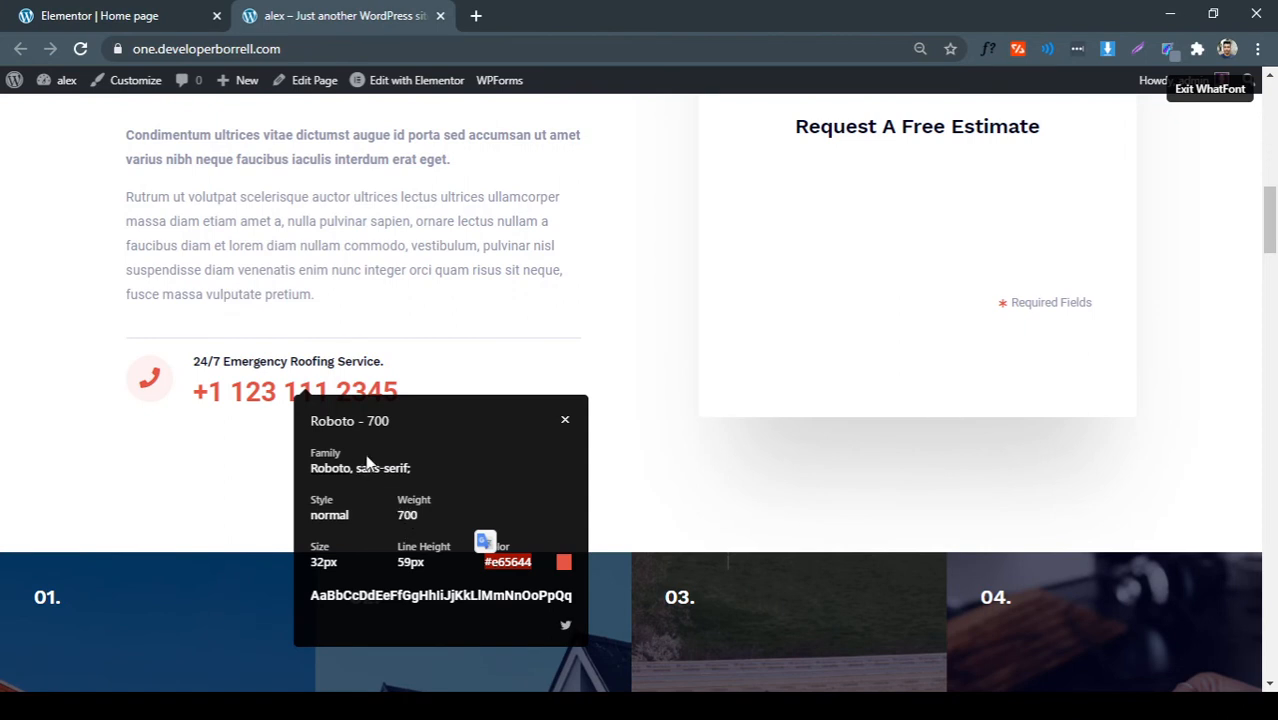
left_click(156, 23)
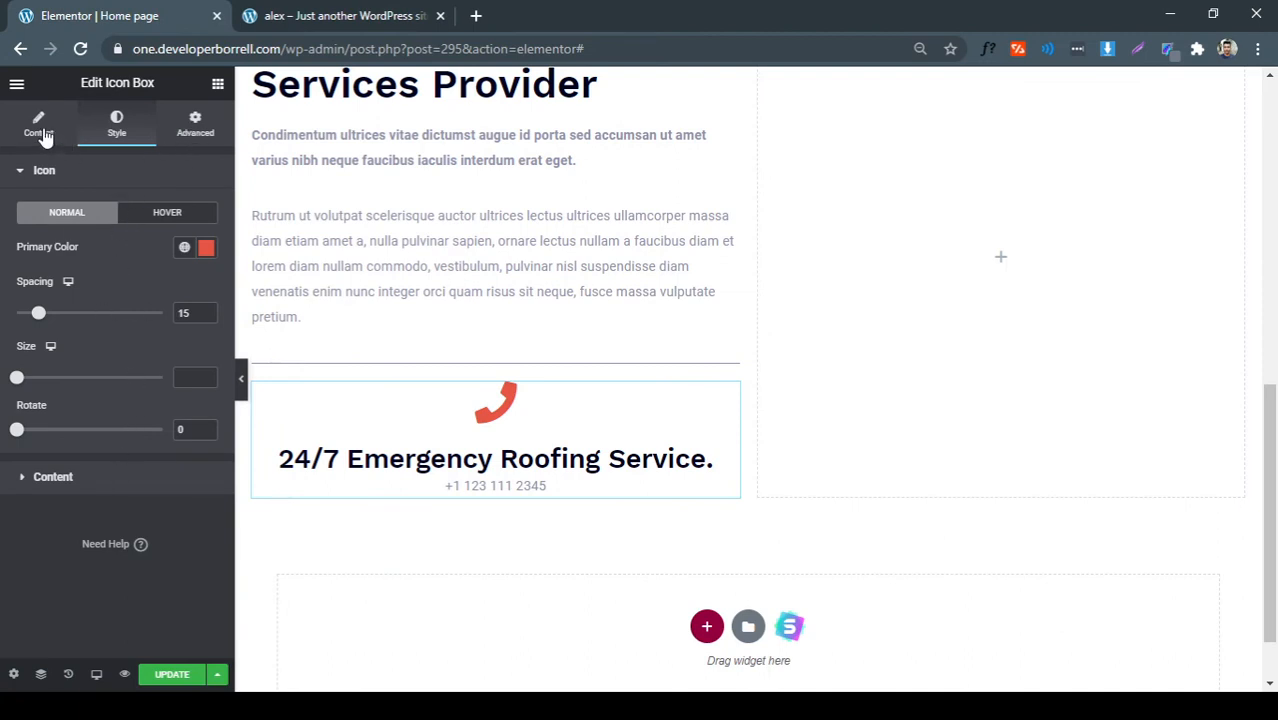
left_click(86, 488)
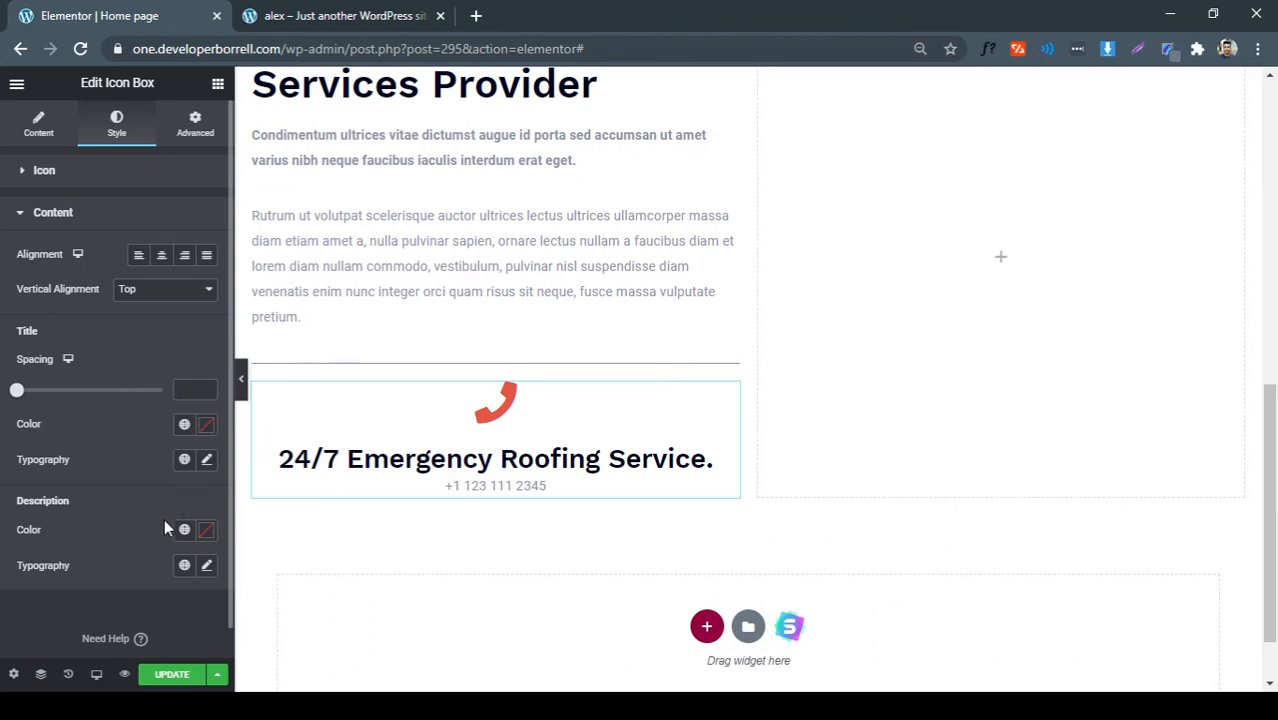
left_click(206, 531)
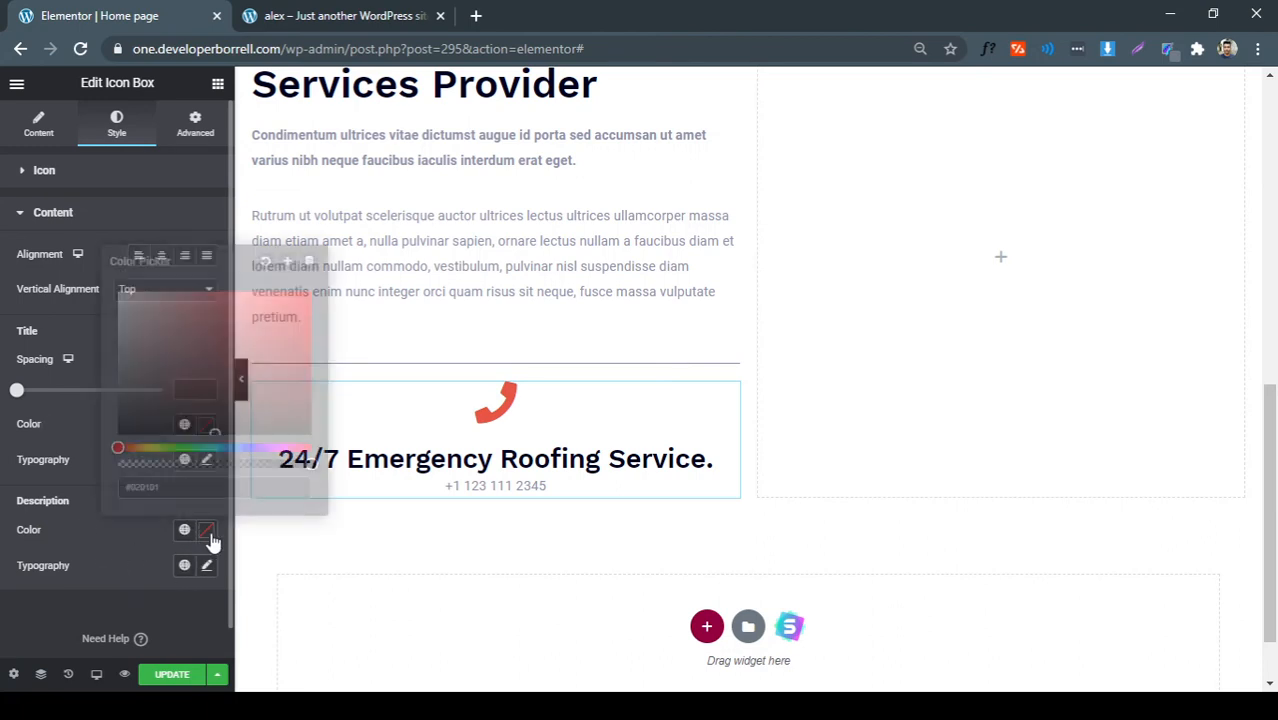
type("#e65844")
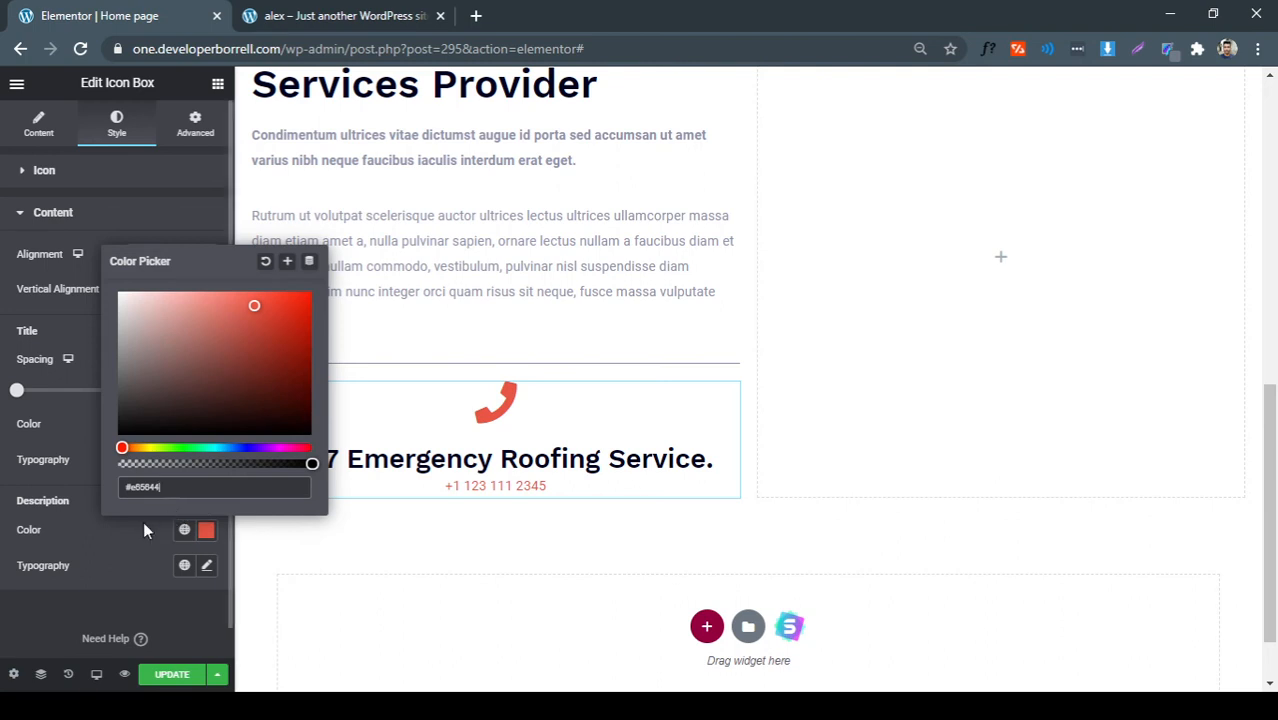
Set the font family of the icon box's description to Roboto
left_click(206, 565)
left_click(206, 565)
scroll(127, 504, "down", 2)
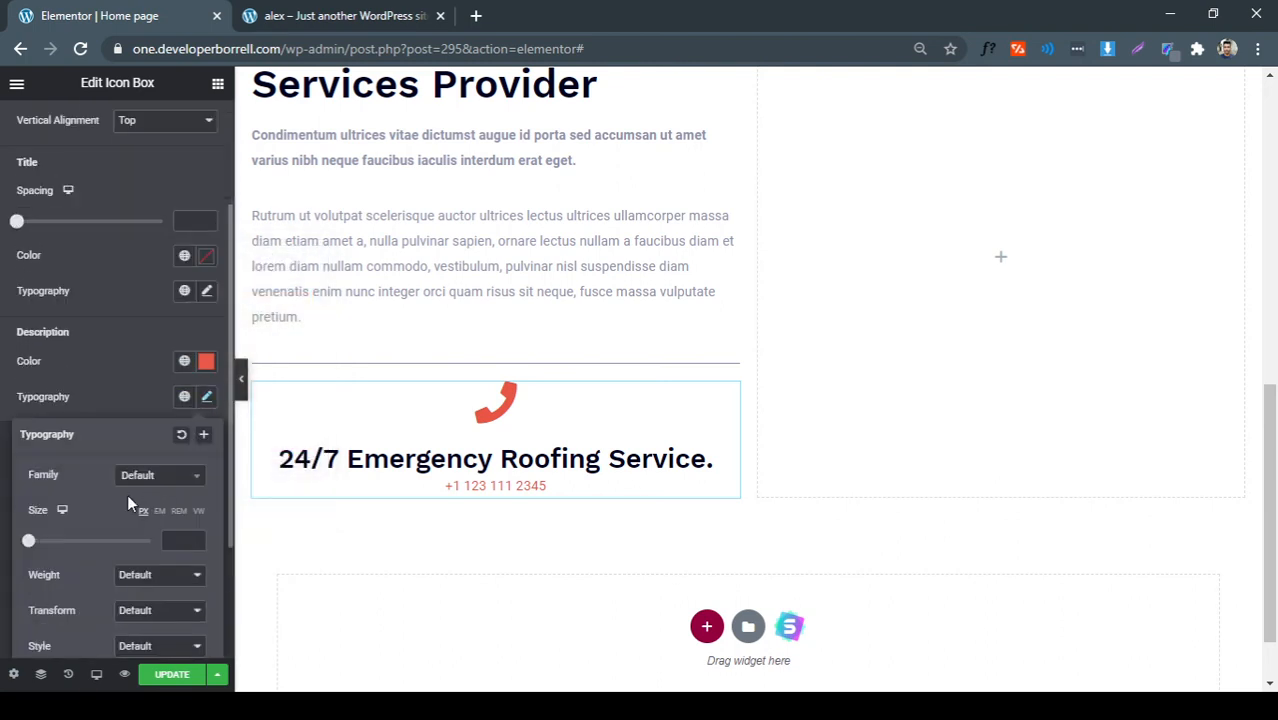
left_click(165, 476)
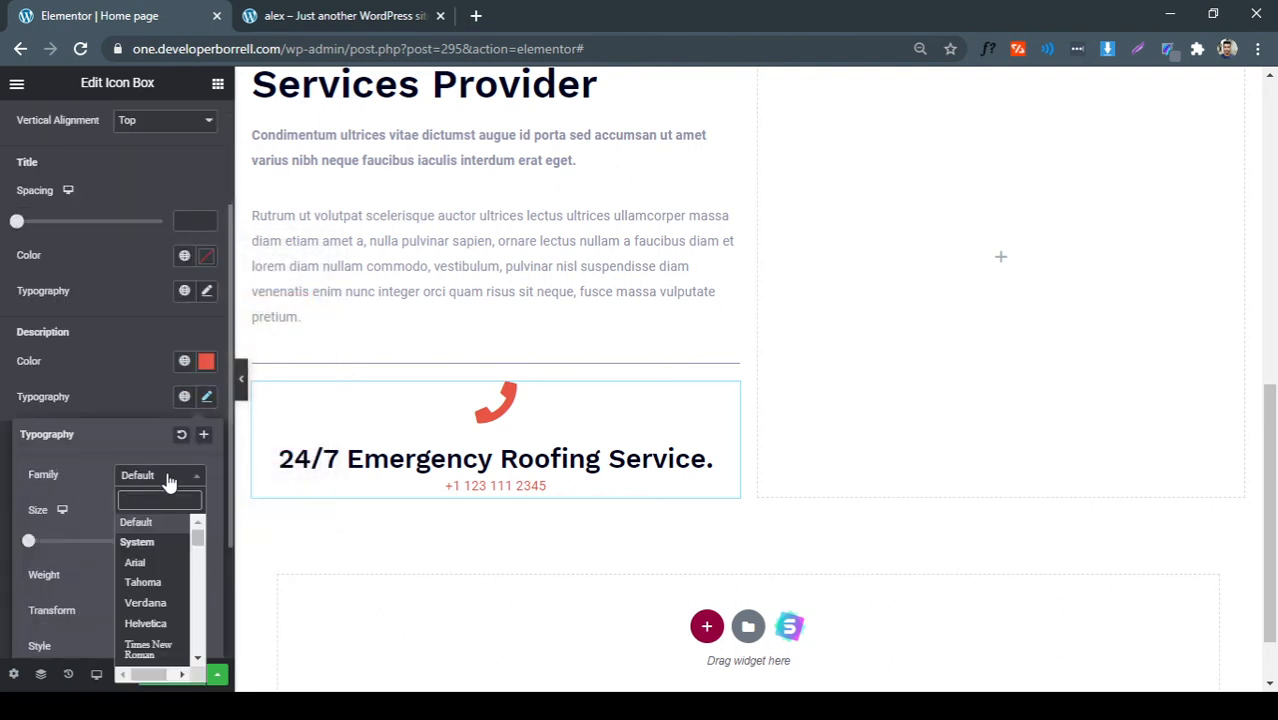
type("robo")
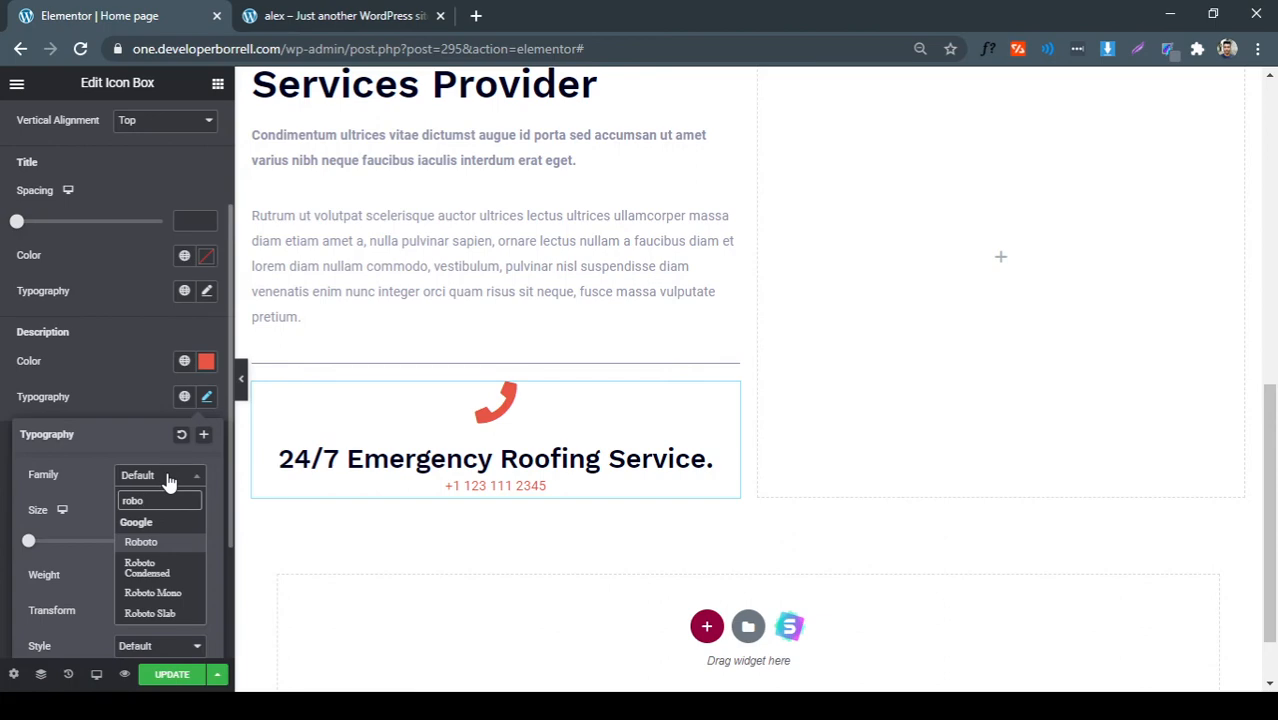
left_click(168, 541)
scroll(137, 372, "down", 2)
Check the phone number's styling on the live reference page and set the description to size 32 px, weight 700 and line height 59 px
left_click(312, 15)
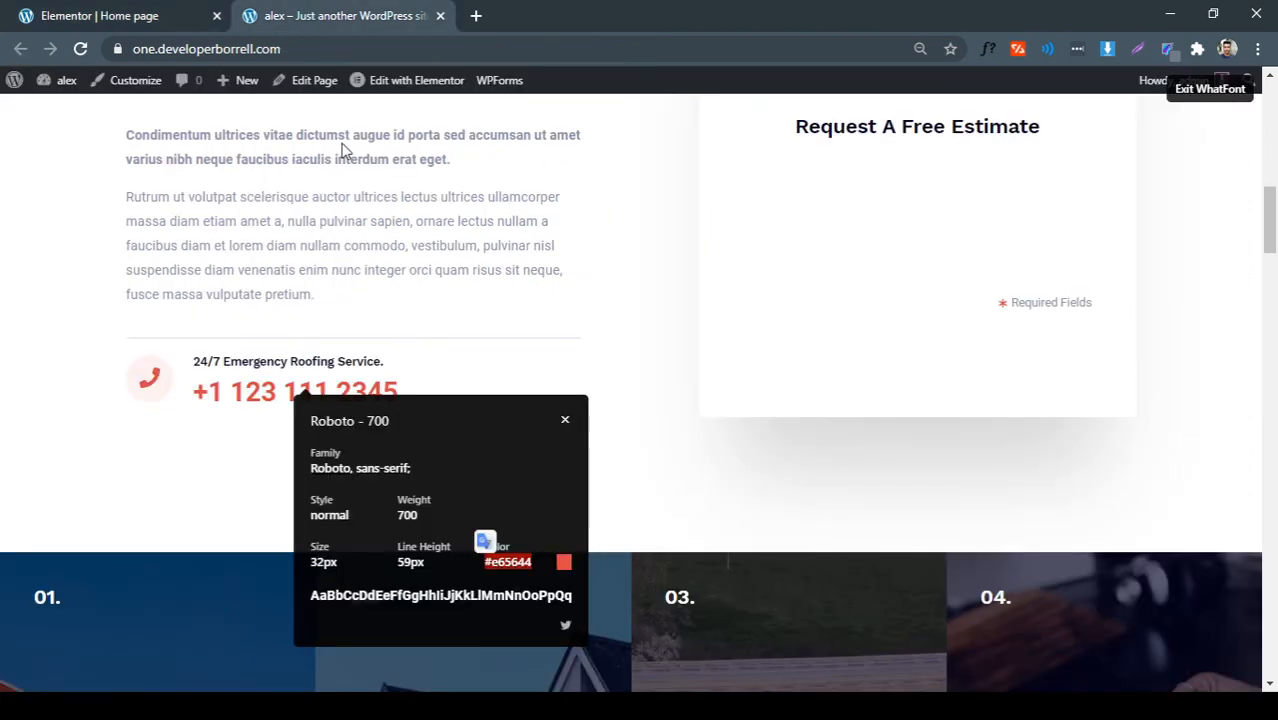
left_click(140, 15)
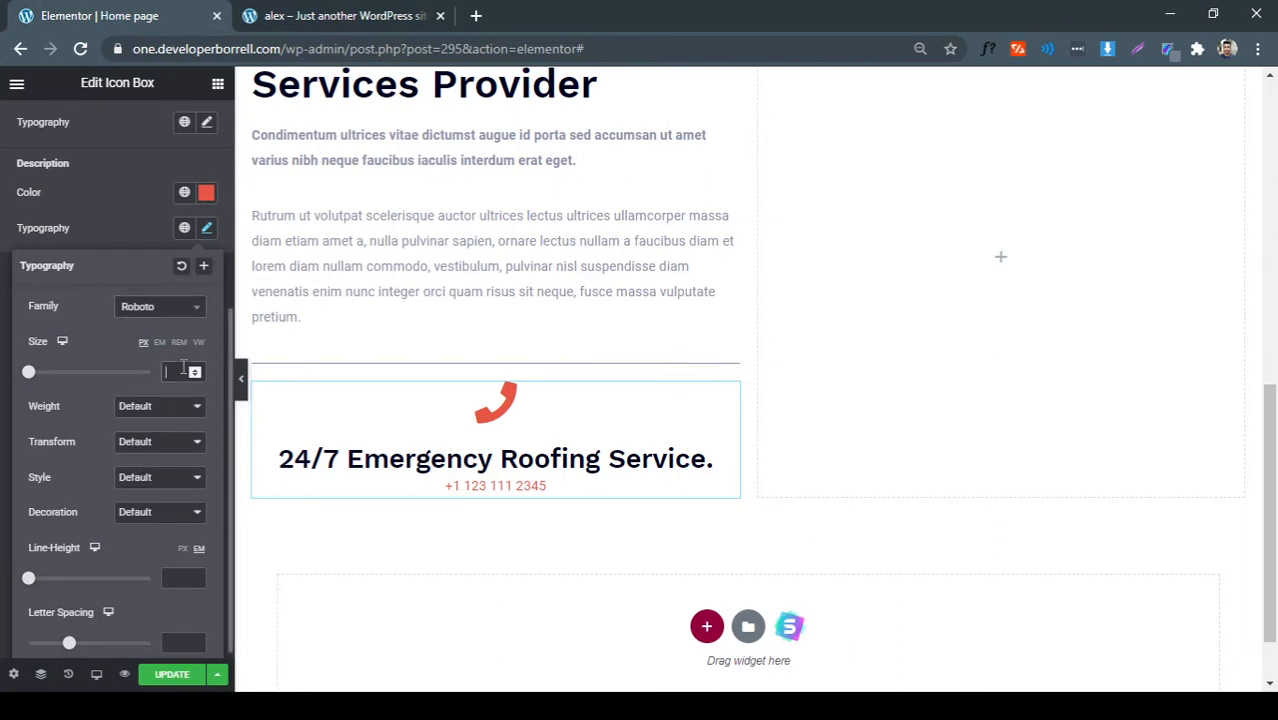
type("32")
left_click(166, 407)
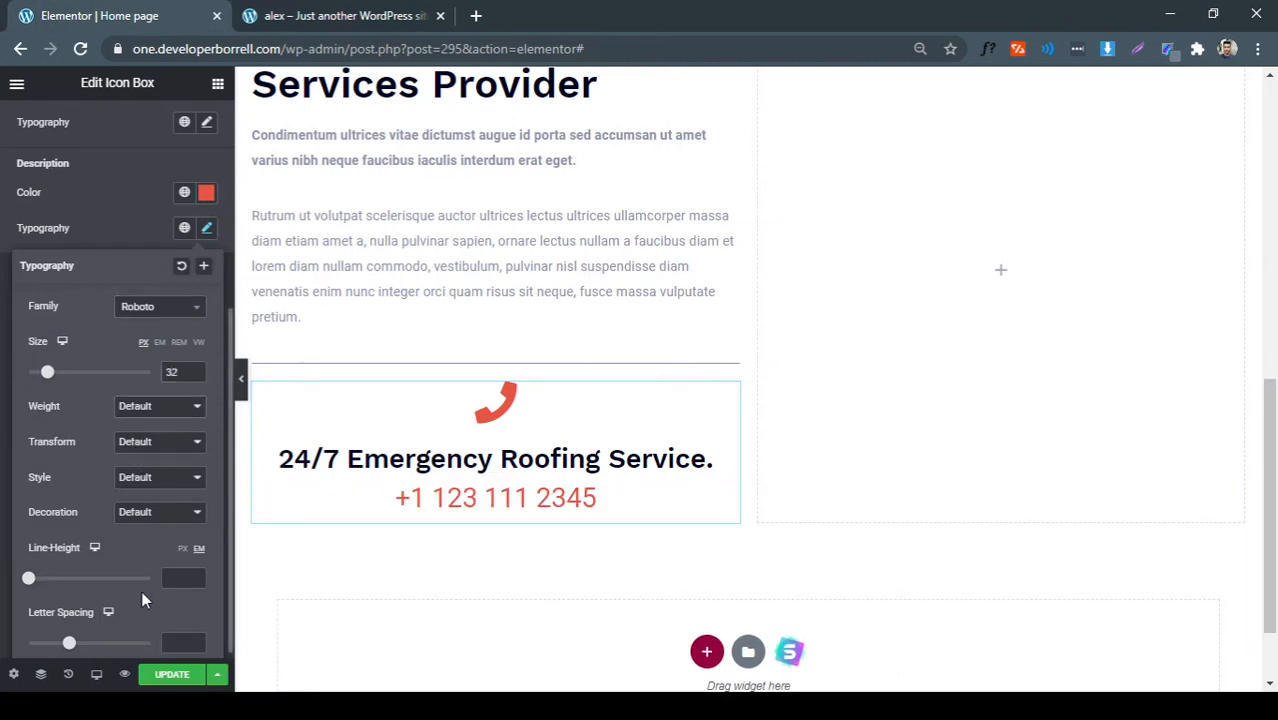
left_click(142, 512)
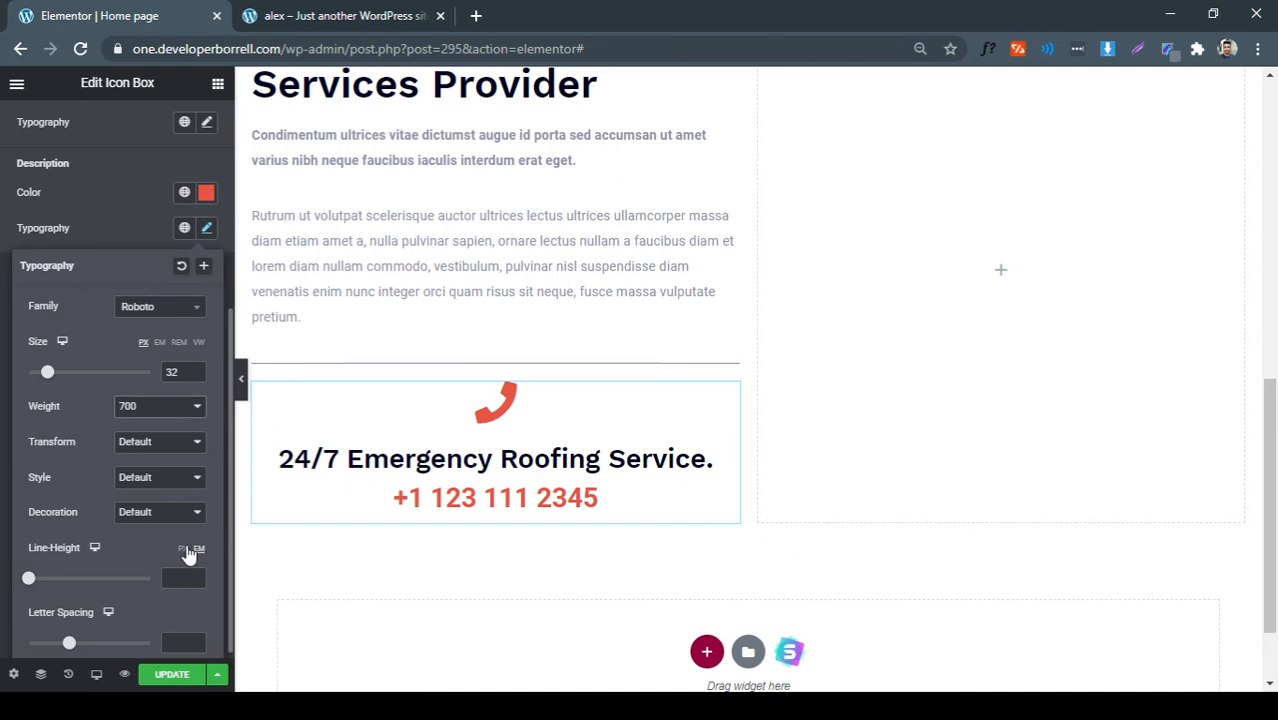
left_click(174, 581)
type("58")
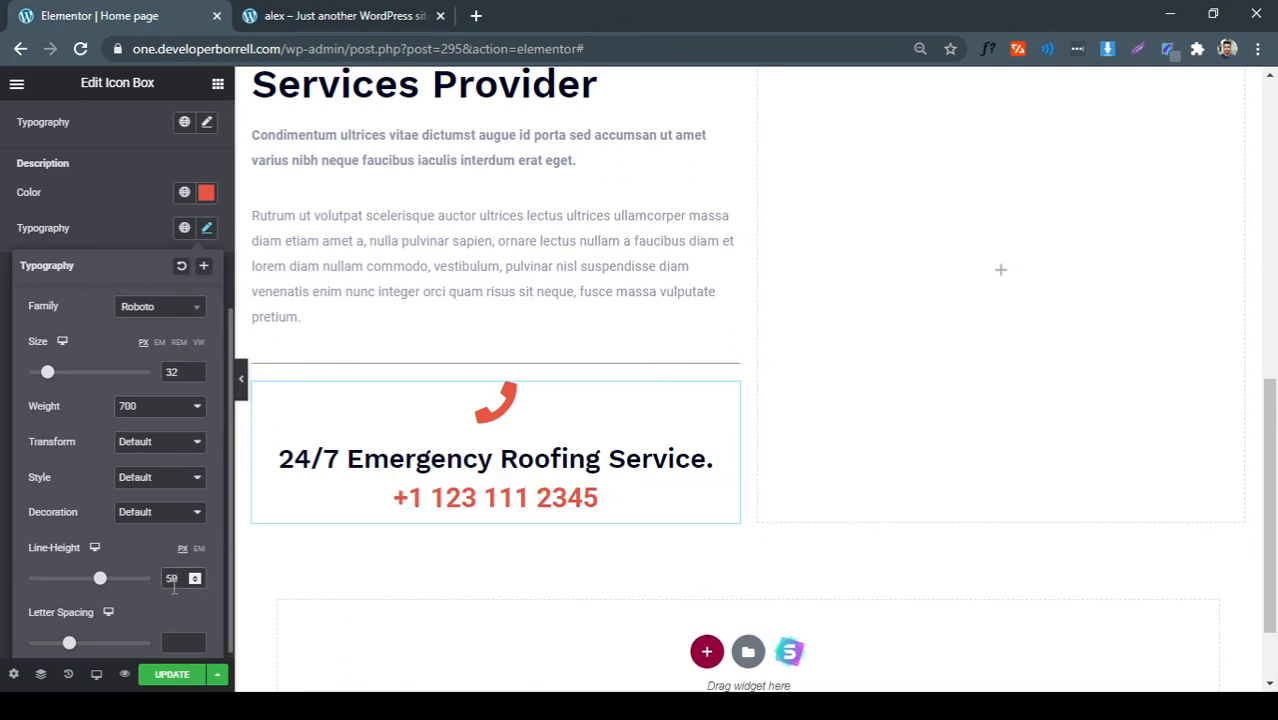
left_click(141, 226)
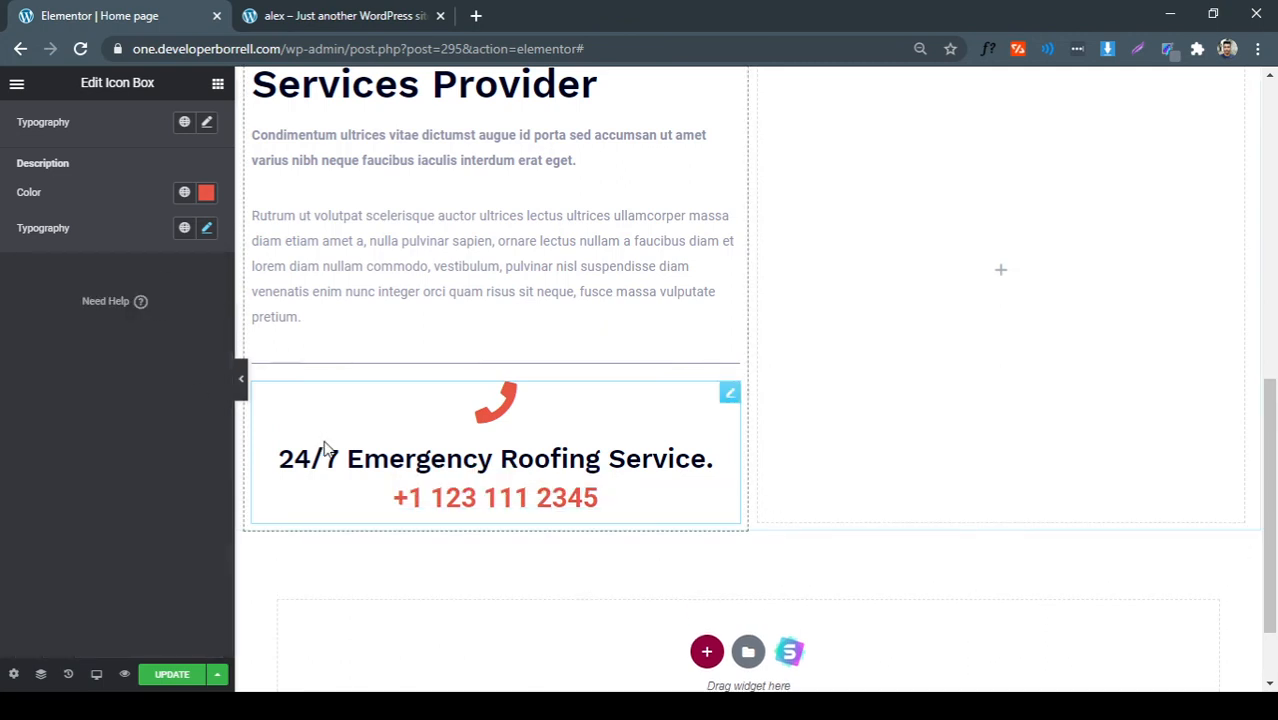
Inspect the "24/7 Emergency Roofing Service." title on the live reference page with WhatFont and copy its color code
left_click(355, 14)
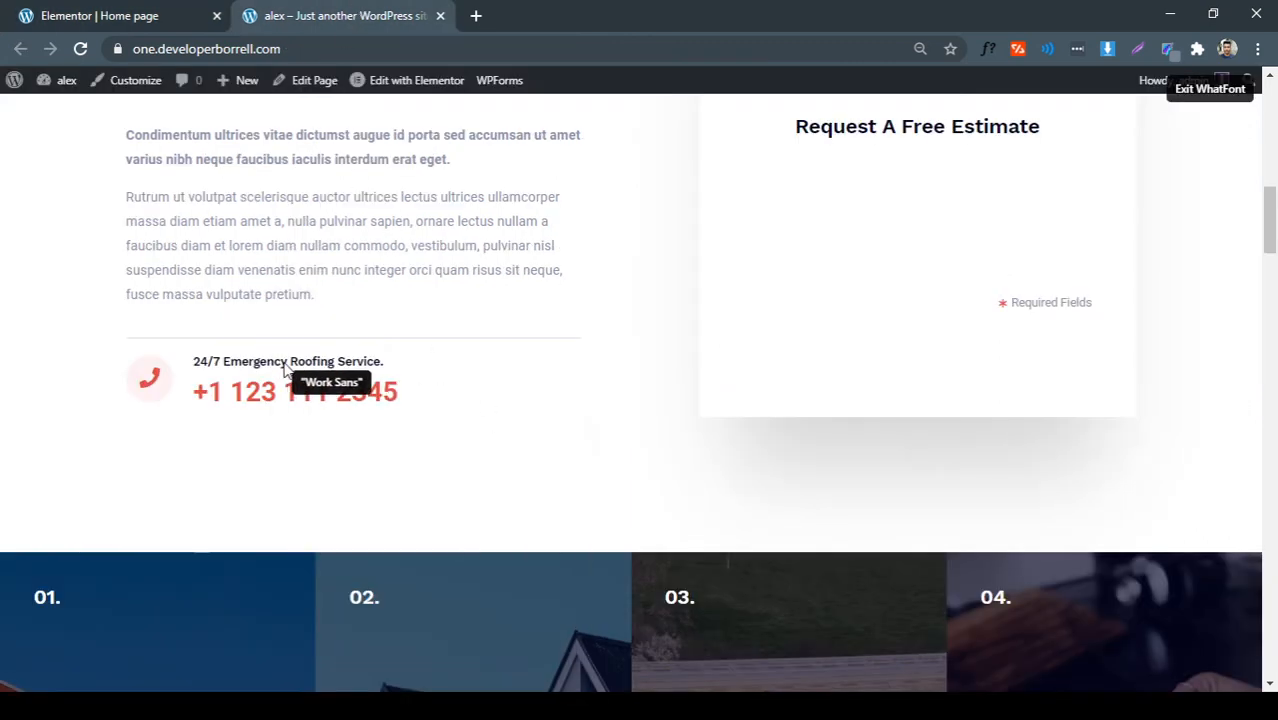
left_click(328, 368)
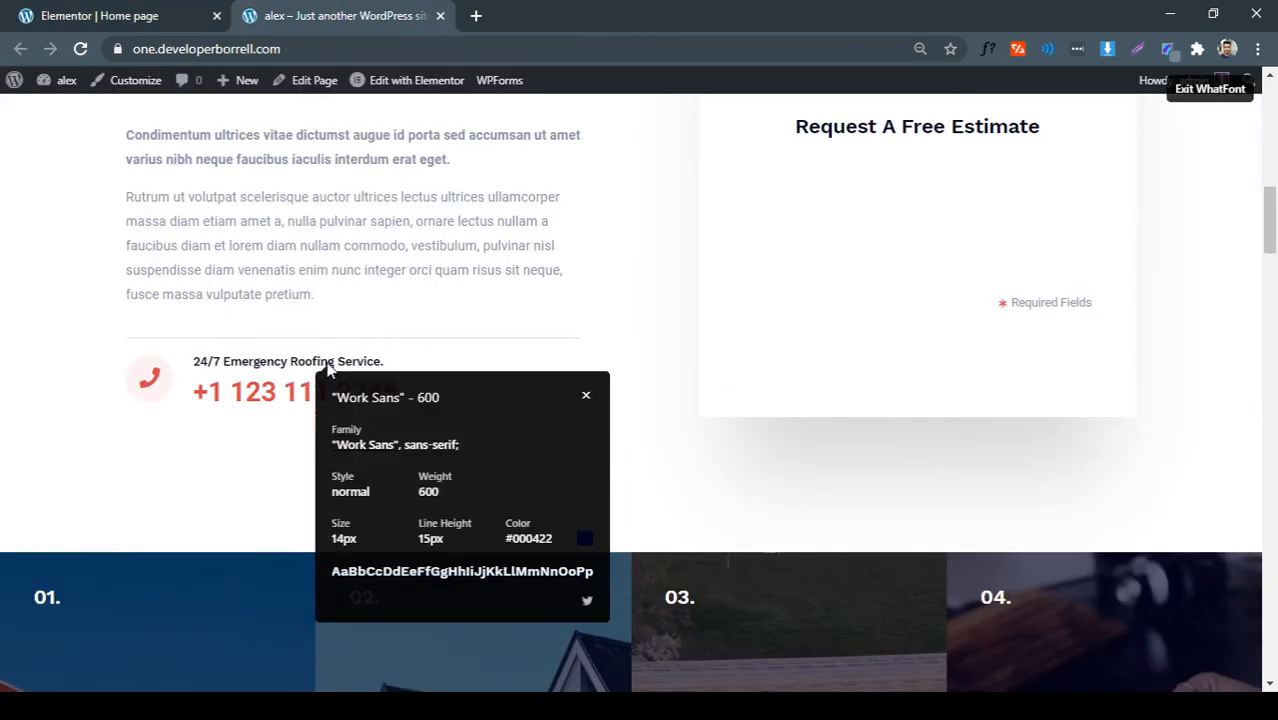
left_click_drag(529, 545, 547, 546)
key("ctrl+c")
Set the icon box's title color to #000422 in Elementor
left_click(147, 22)
scroll(134, 292, "up", 3)
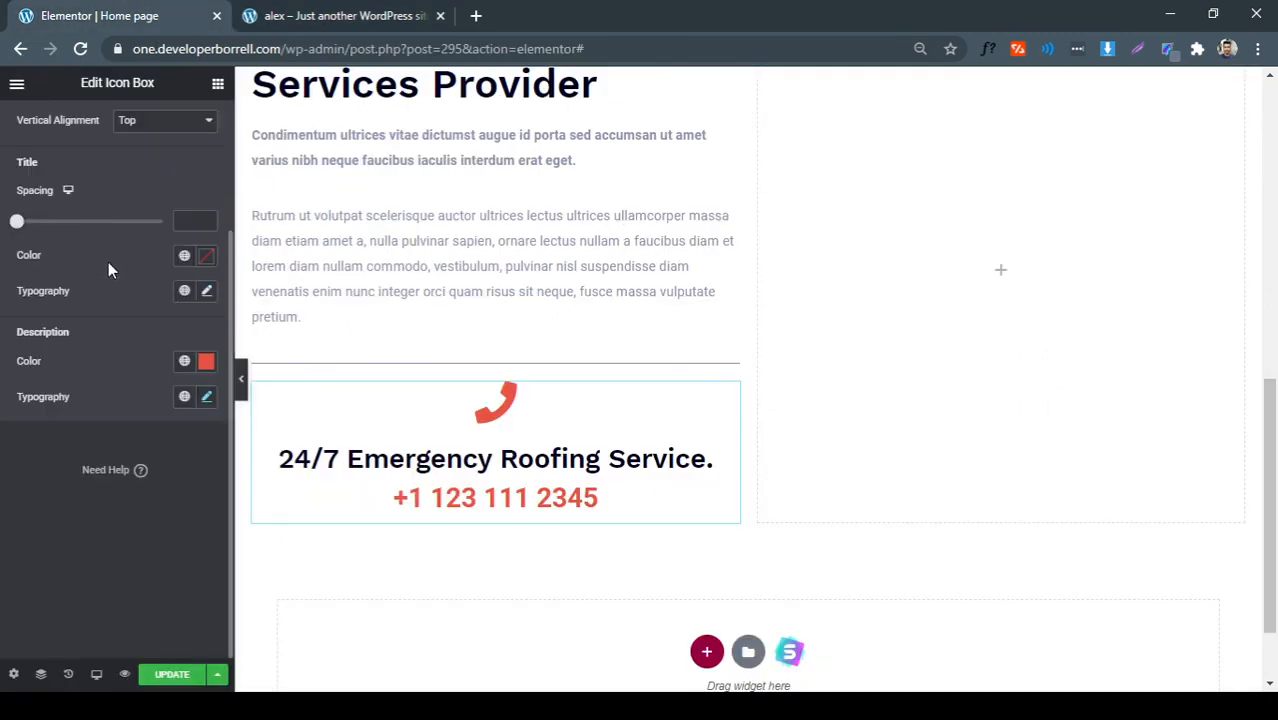
left_click(207, 259)
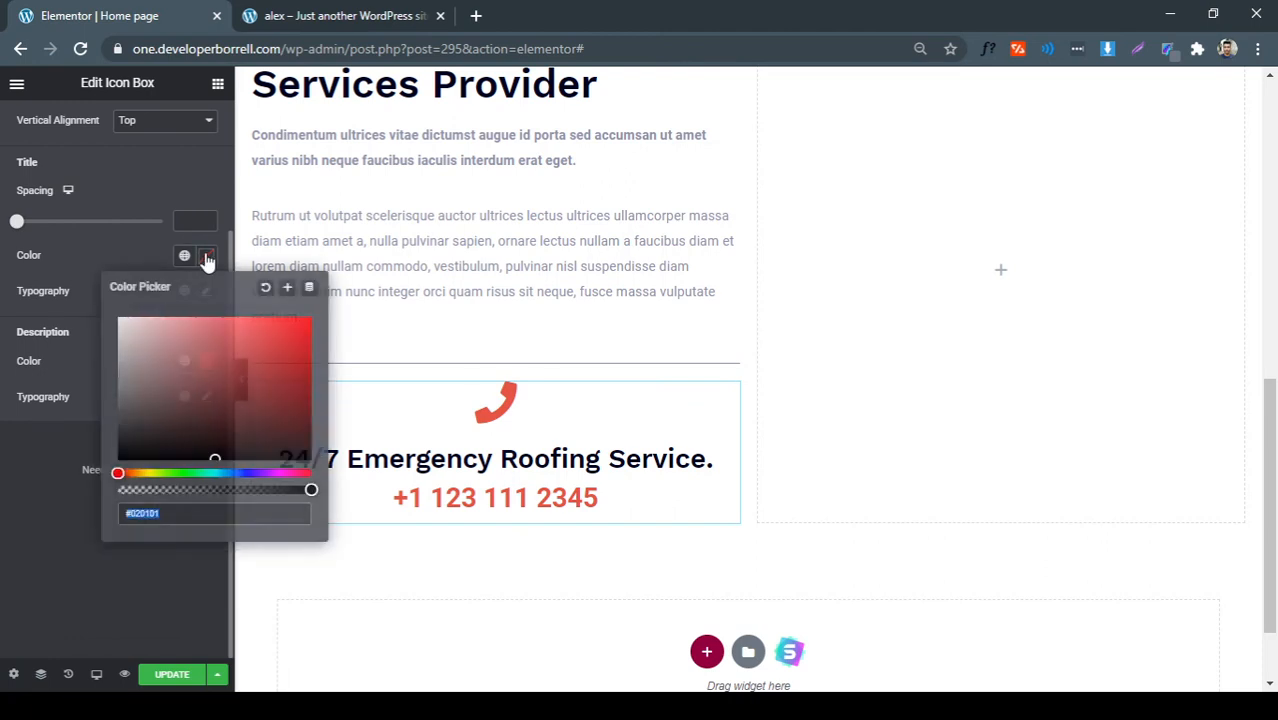
key("ctrl+v")
left_click(198, 313)
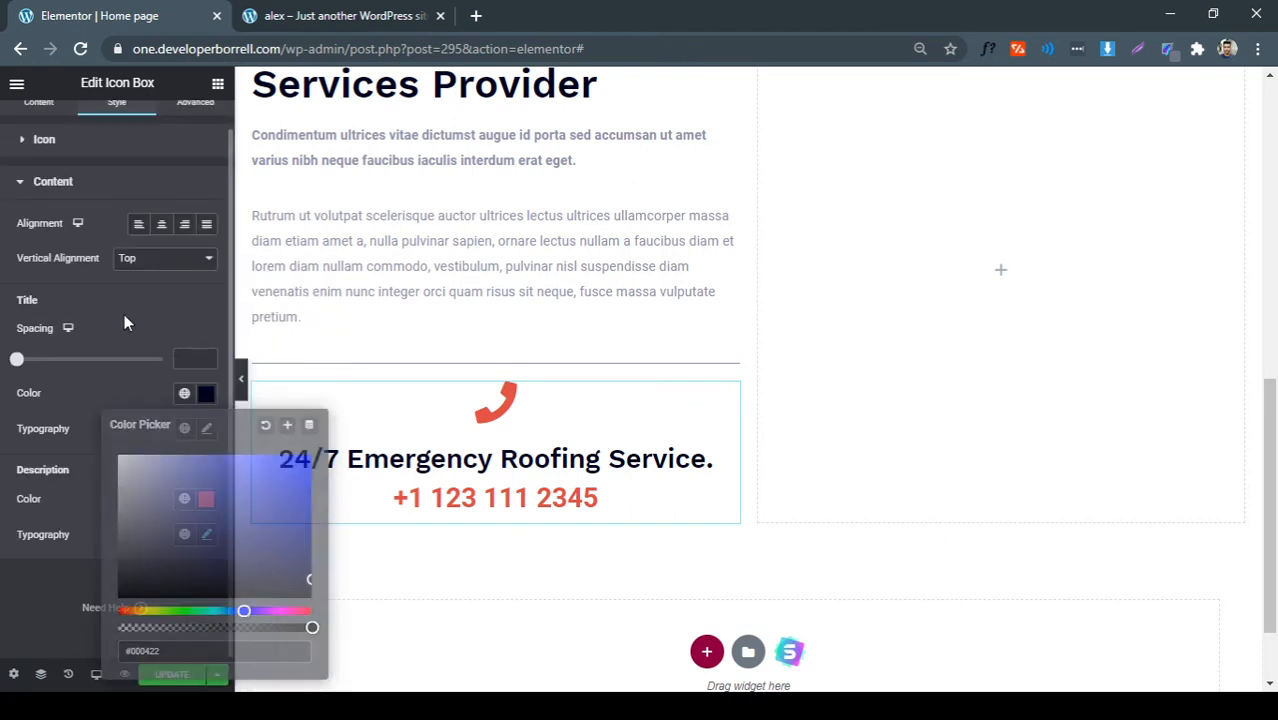
Set the font family of the icon box's title to Work Sans
left_click(206, 430)
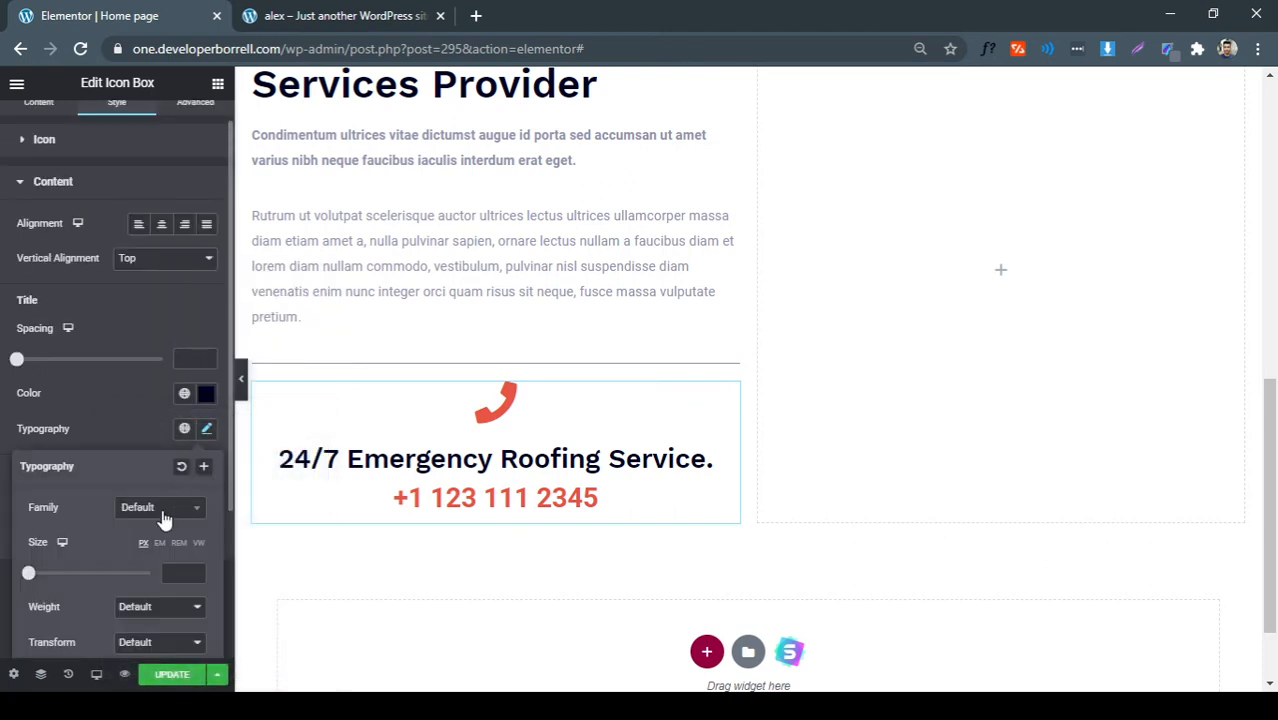
left_click(160, 508)
type("work sa")
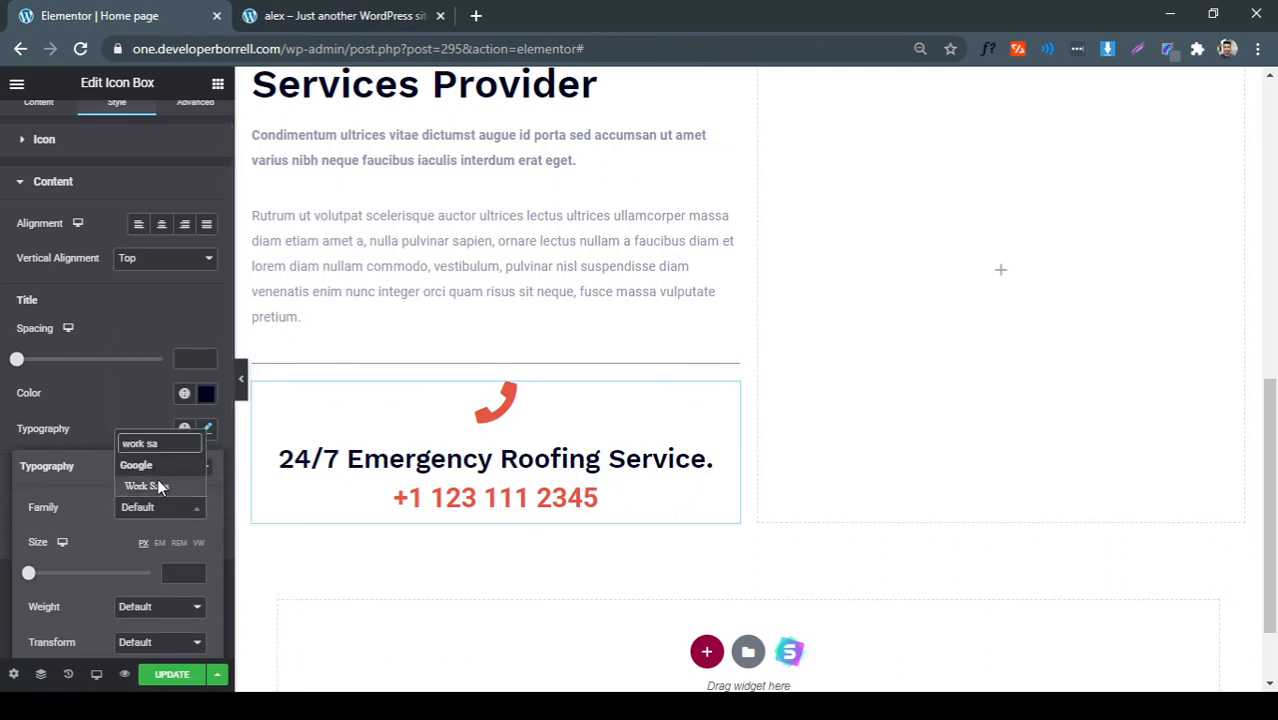
left_click(155, 485)
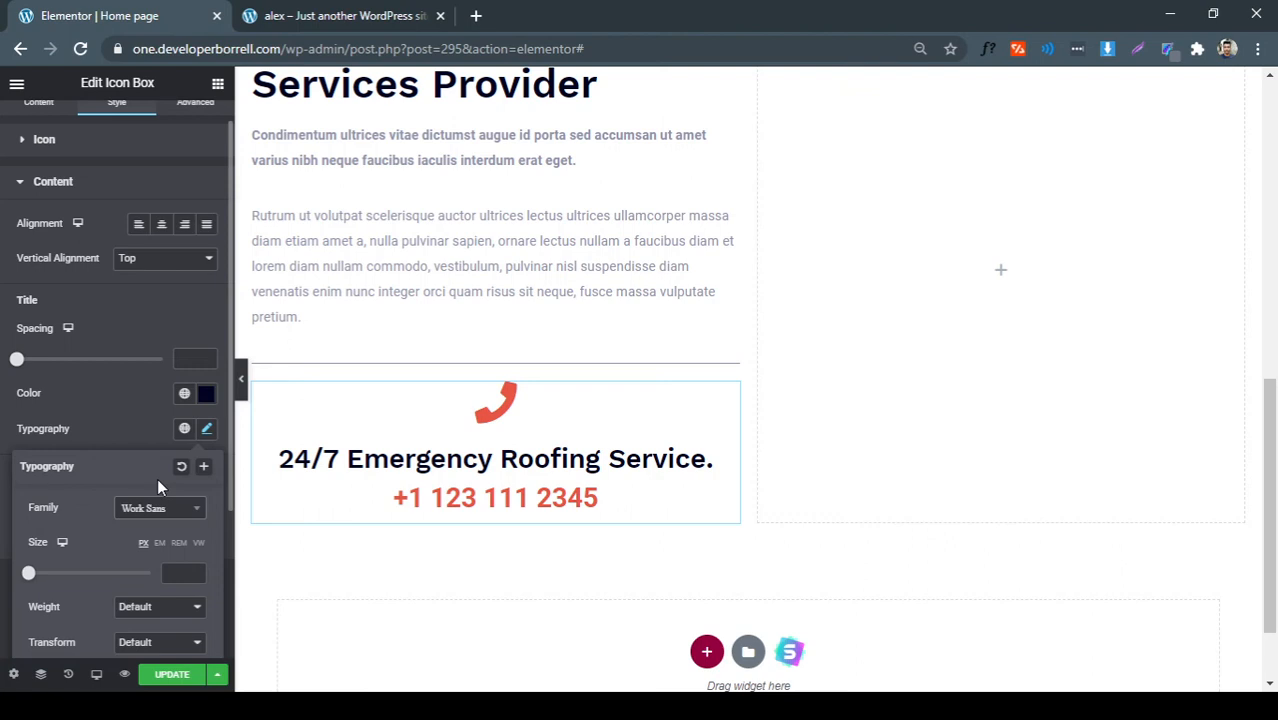
left_click(135, 418)
left_click(207, 429)
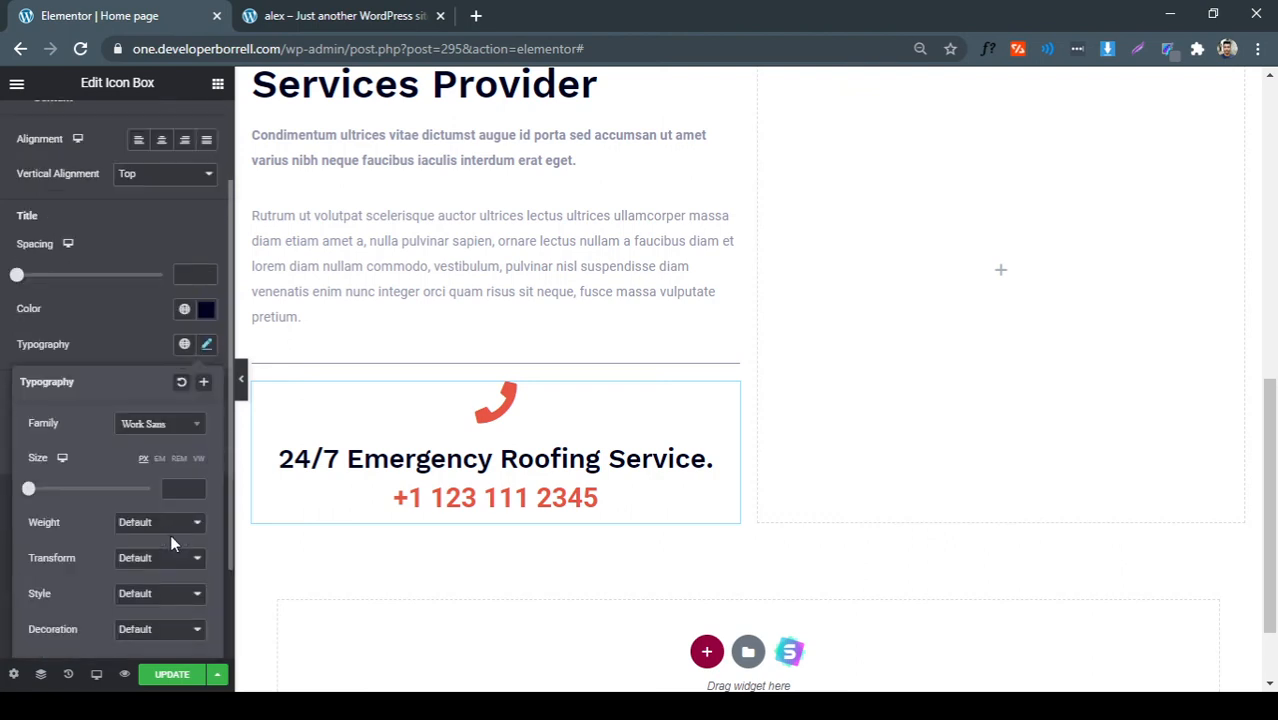
Recheck the title on the live reference page and set the icon box's title to size 14 px, weight 600 and line height 15 px
left_click(340, 15)
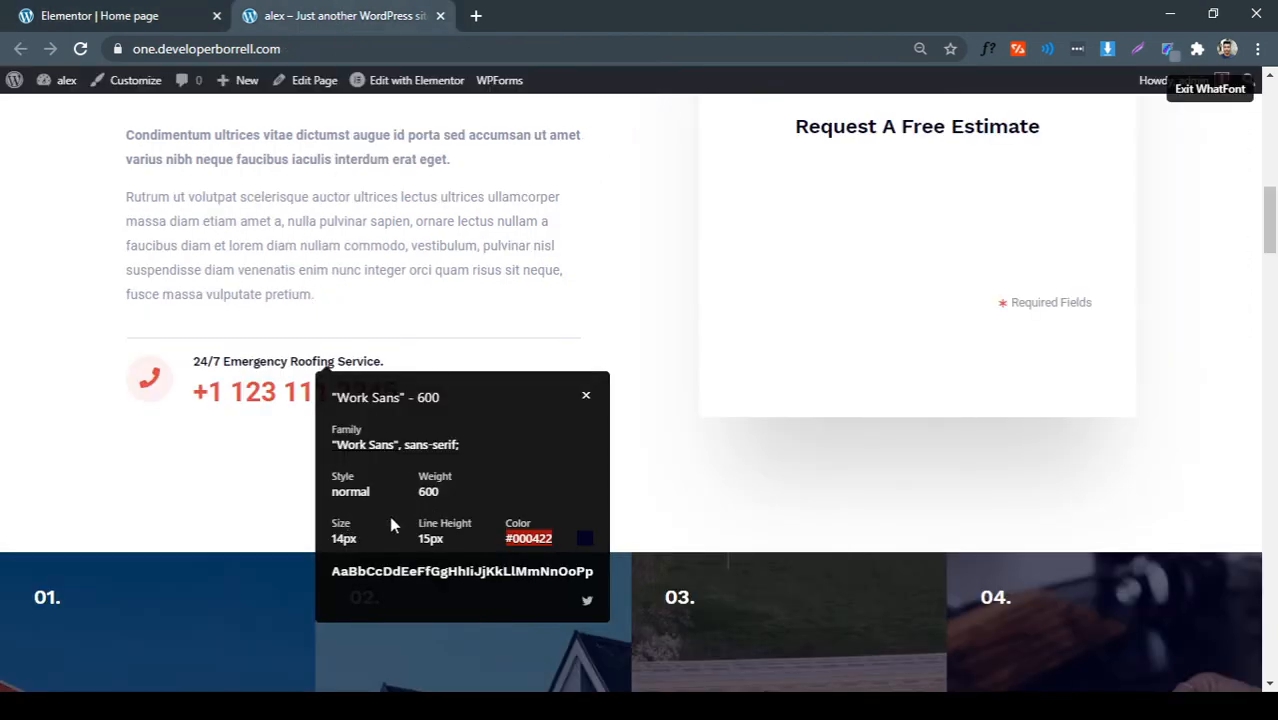
left_click(168, 13)
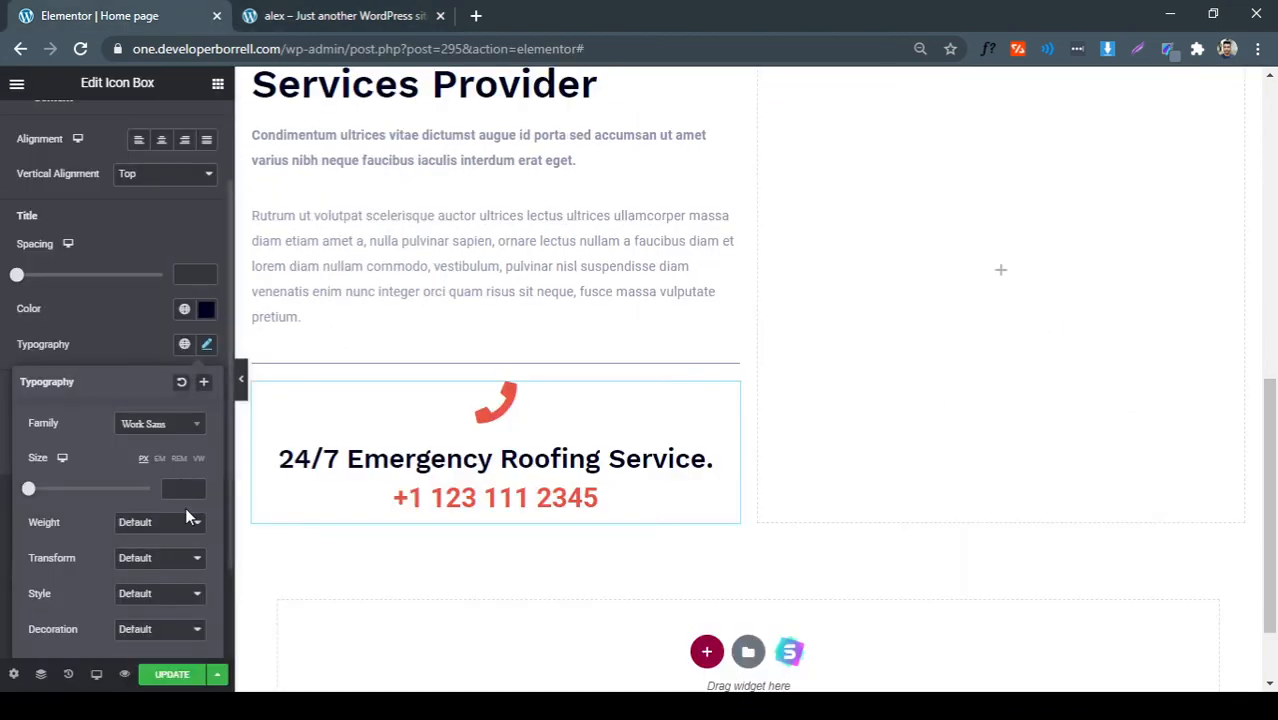
left_click(185, 488)
type("14")
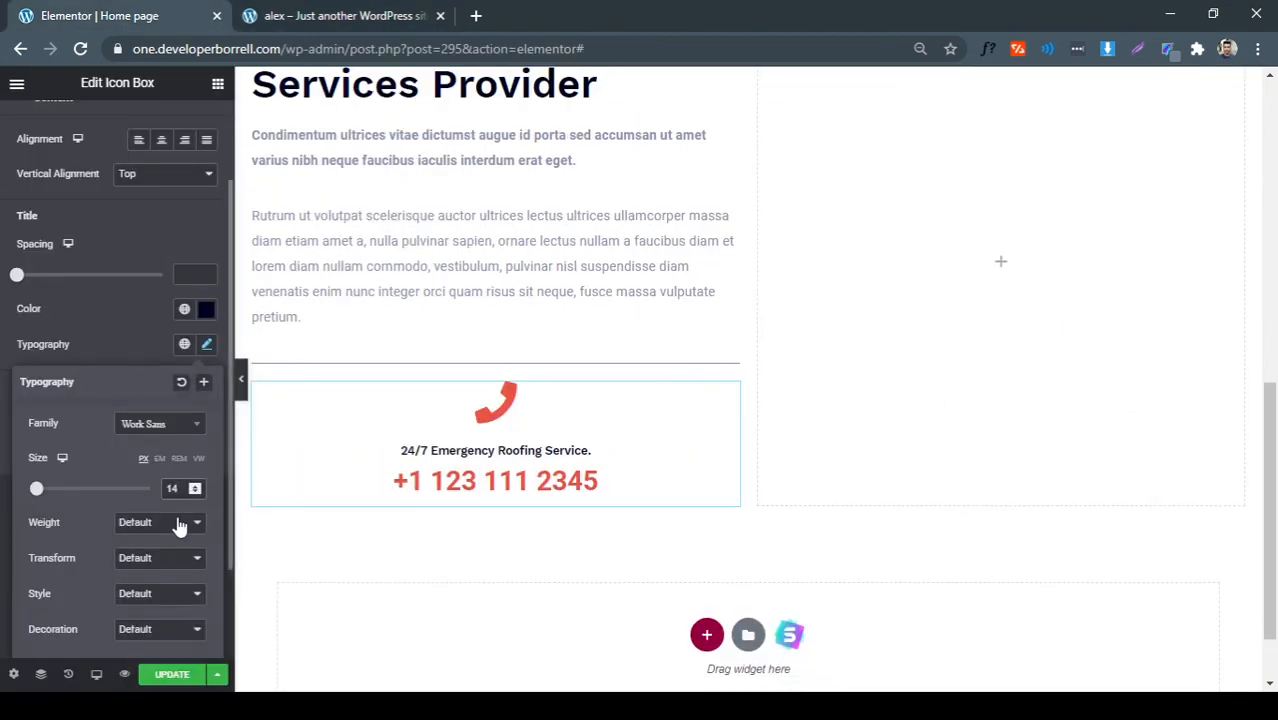
left_click(119, 427)
scroll(124, 528, "down", 1)
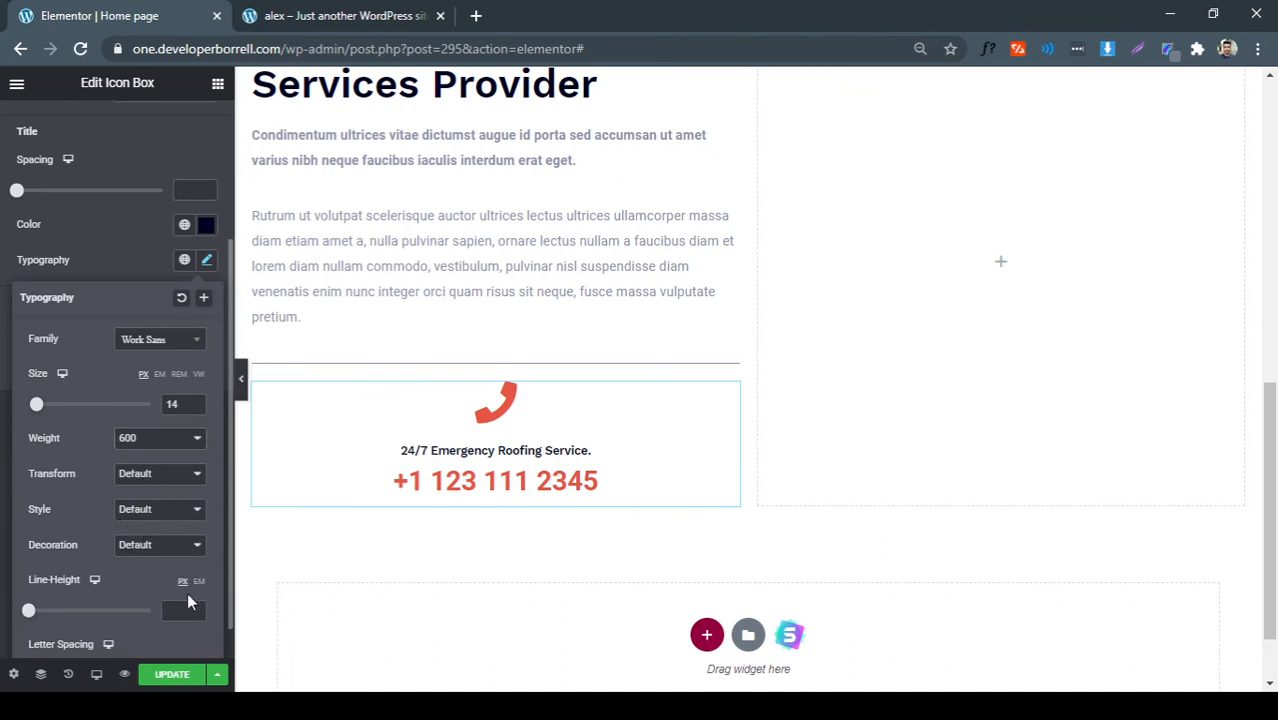
left_click(177, 609)
type("5")
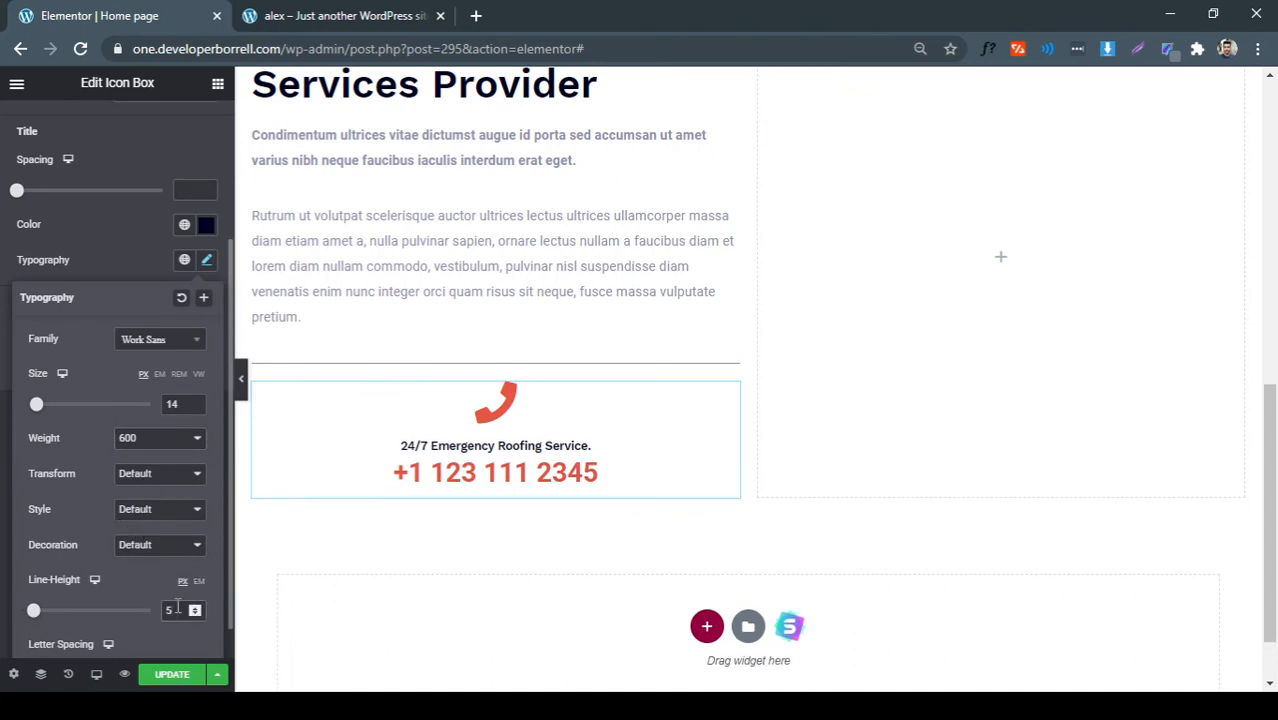
type("5")
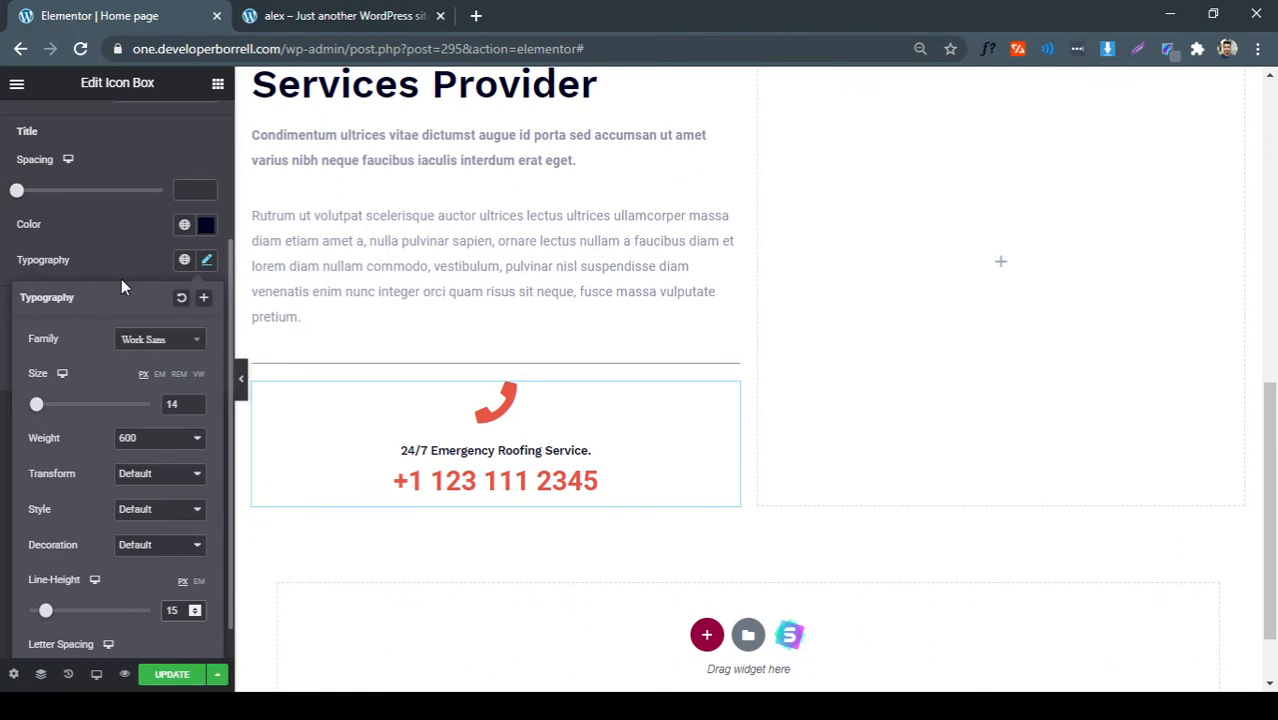
left_click(121, 280)
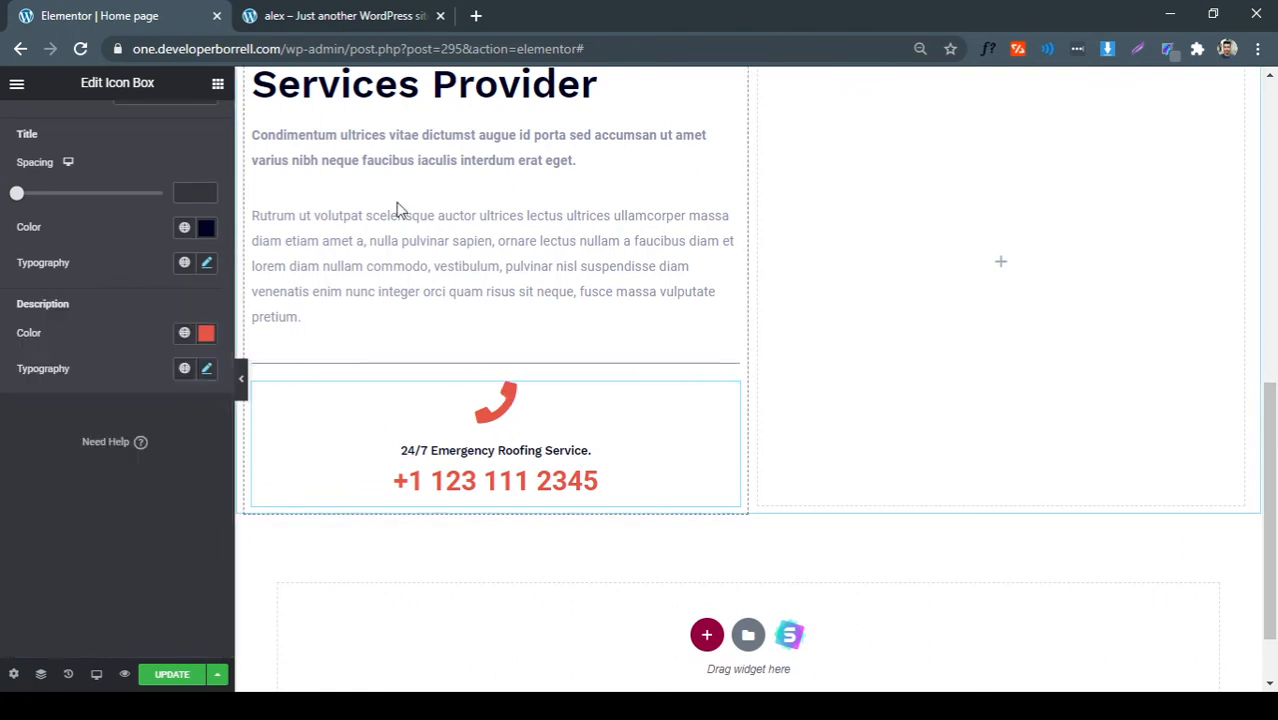
Close the title's WhatFont details on the live reference page and return to the Elementor page
key("ctrl+Tab")
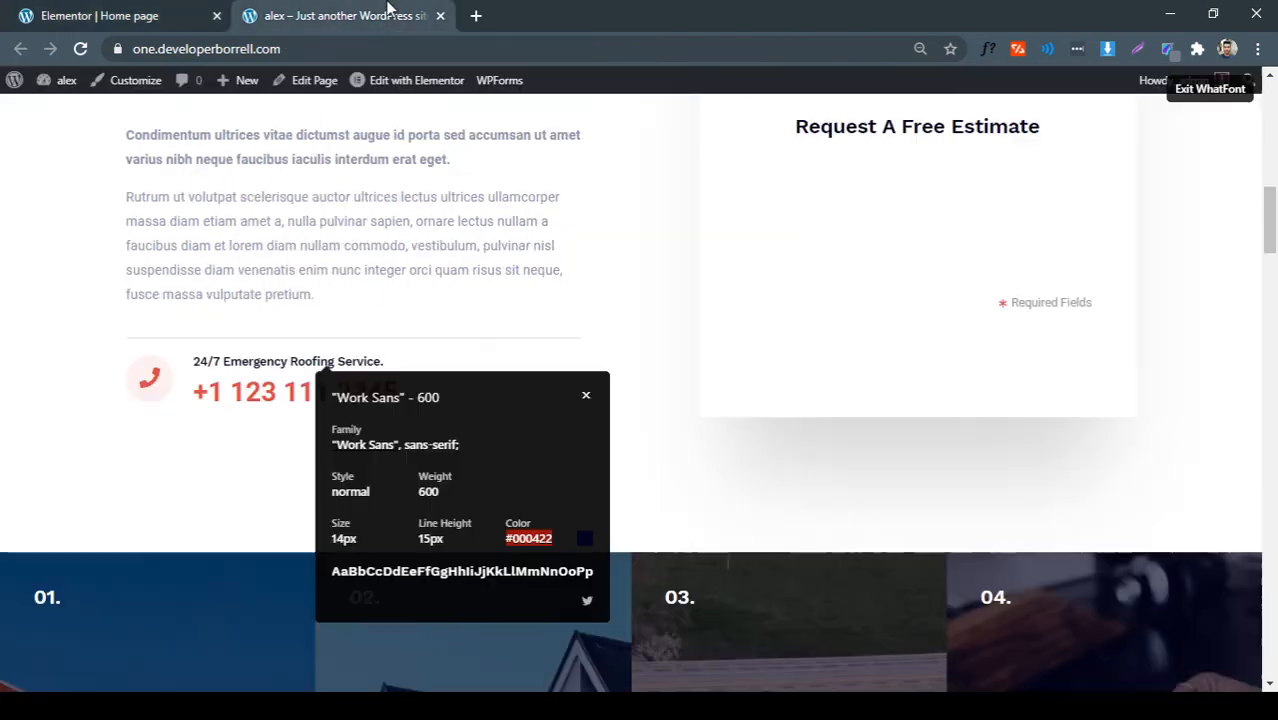
left_click(587, 400)
left_click(195, 21)
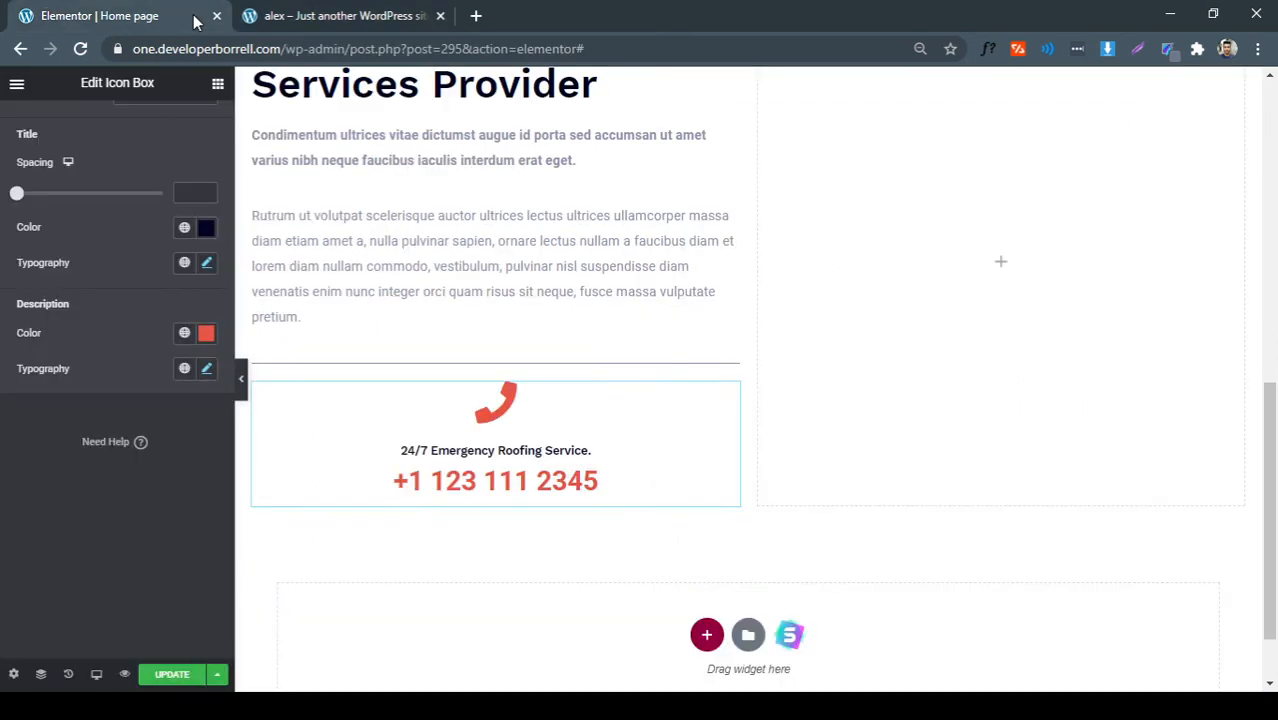
Set the icon box's icon position to Left so the phone icon sits beside the title and number
scroll(67, 264, "up", 3)
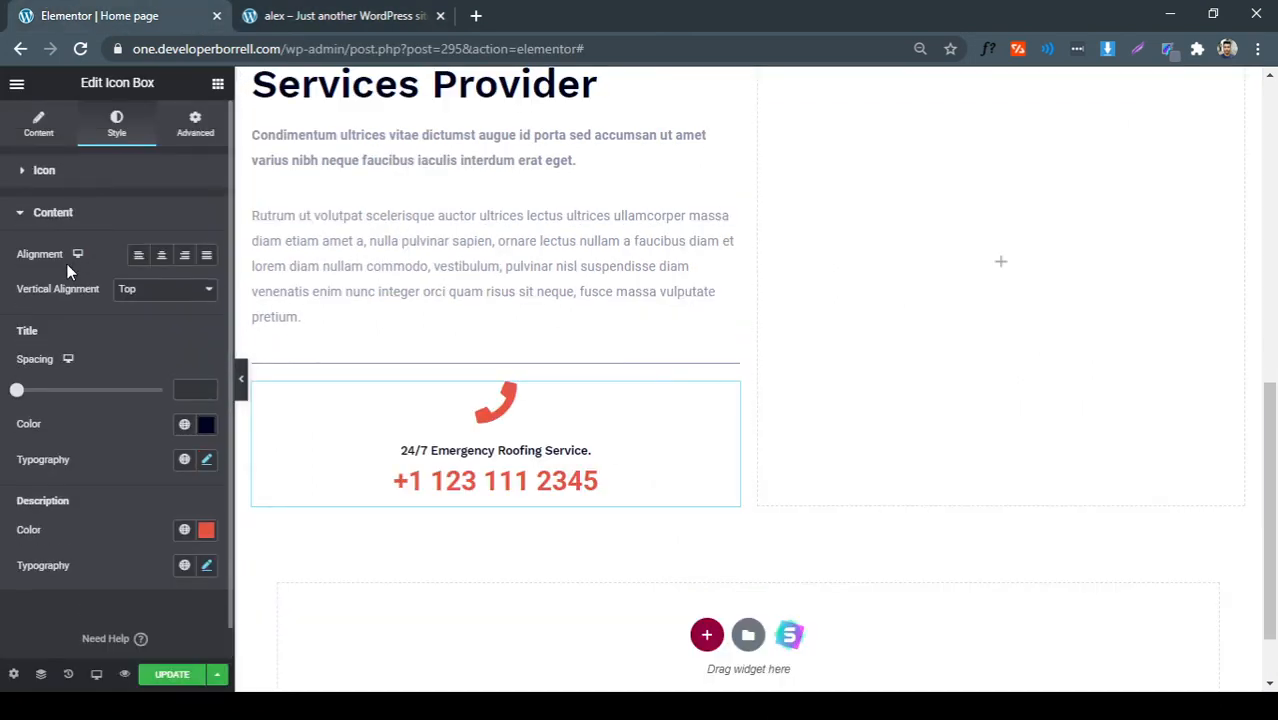
left_click(55, 214)
left_click(39, 124)
scroll(120, 400, "down", 1)
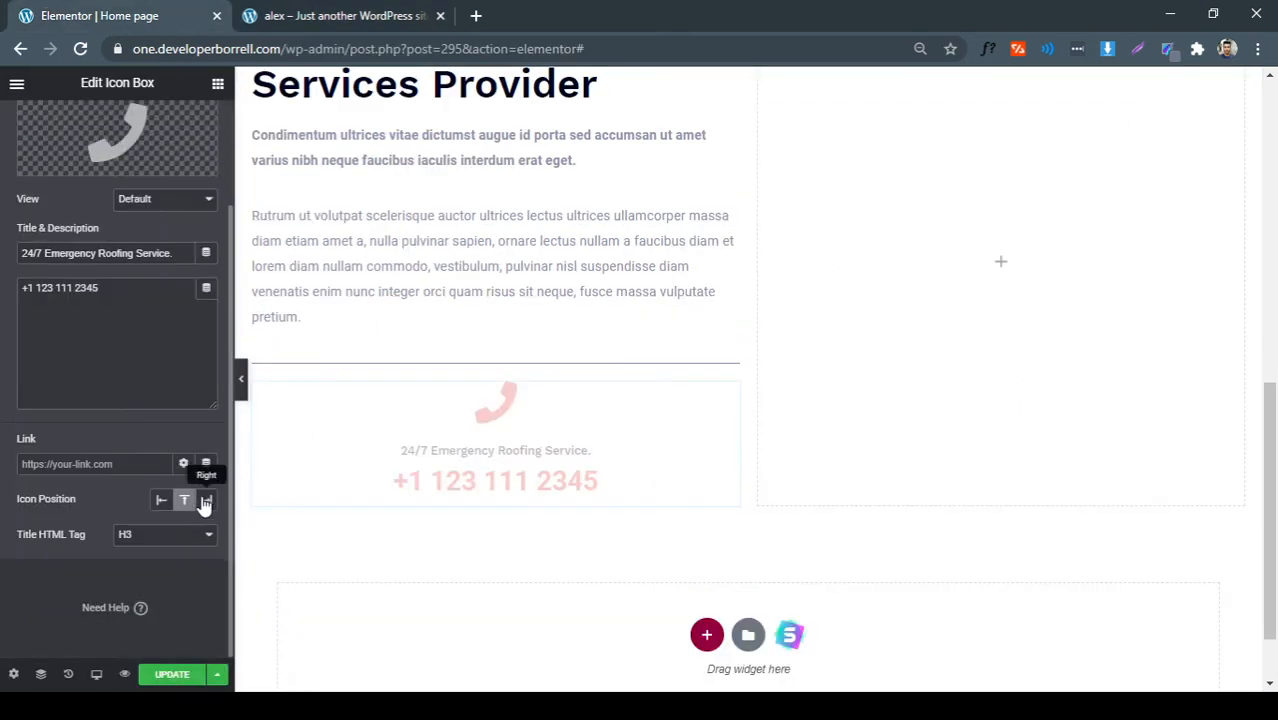
left_click(205, 501)
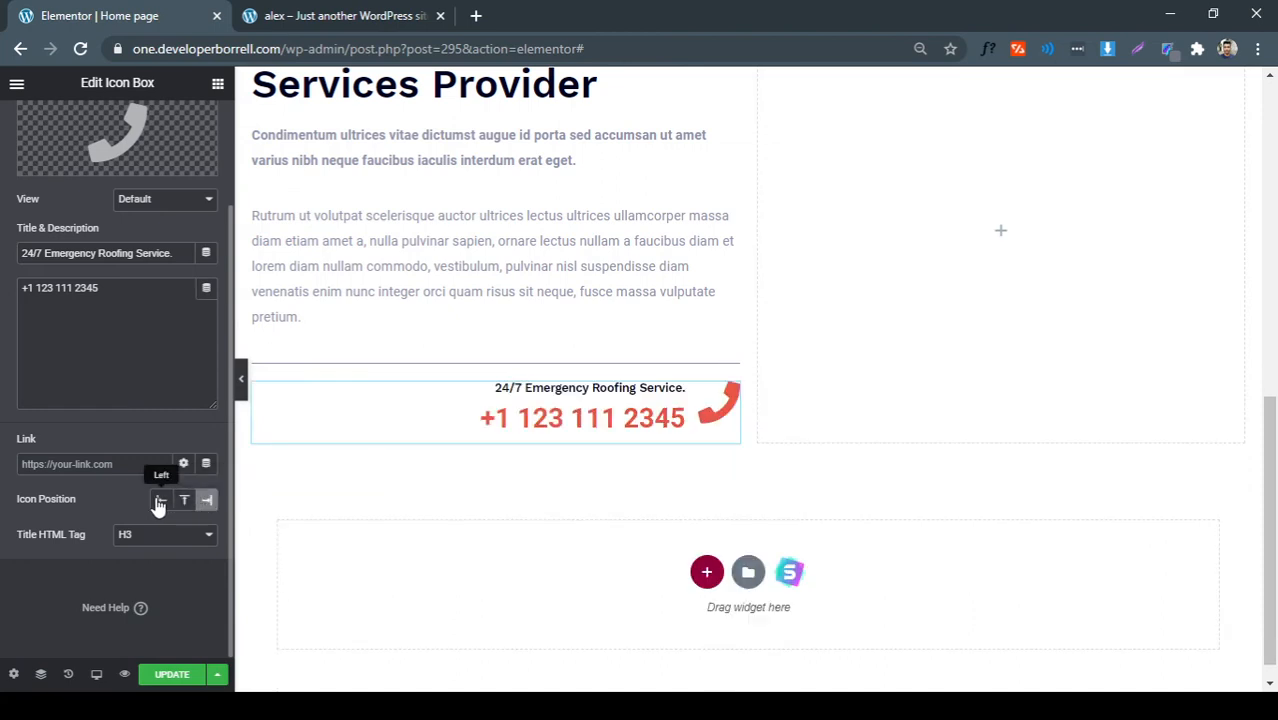
left_click(160, 501)
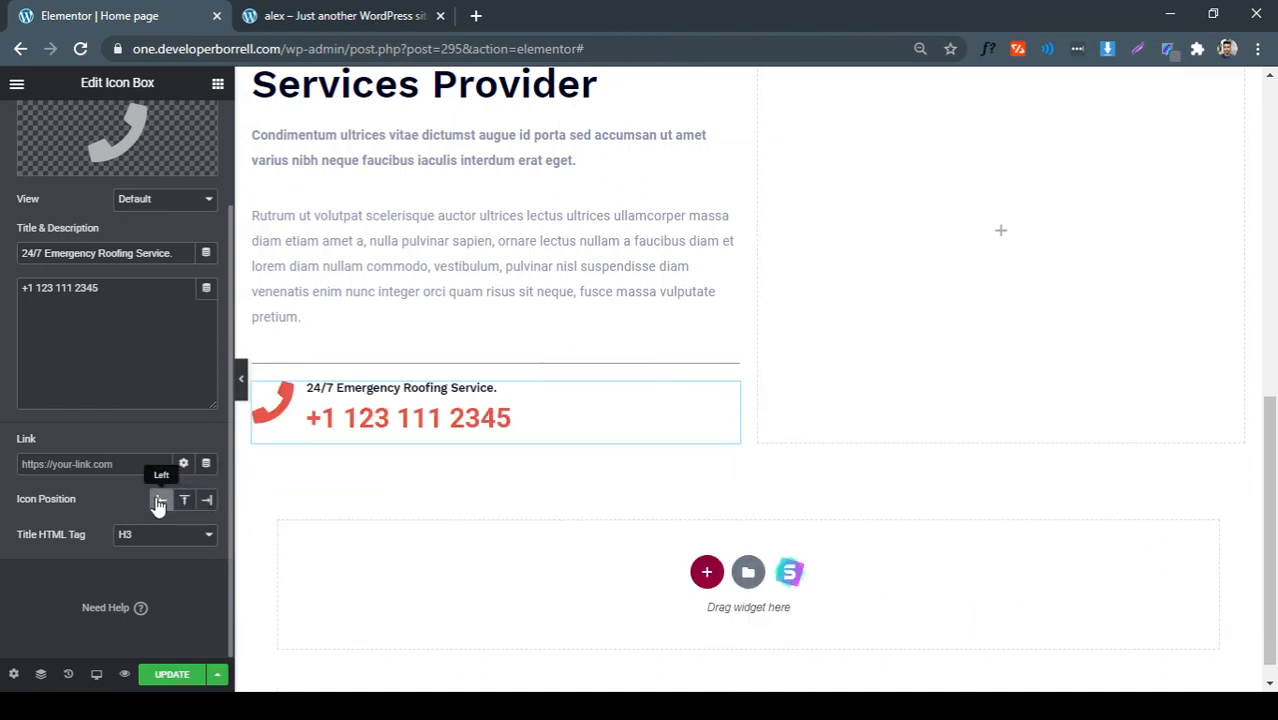
Preview the section without the editing panel and compare it with the live reference page
left_click(241, 378)
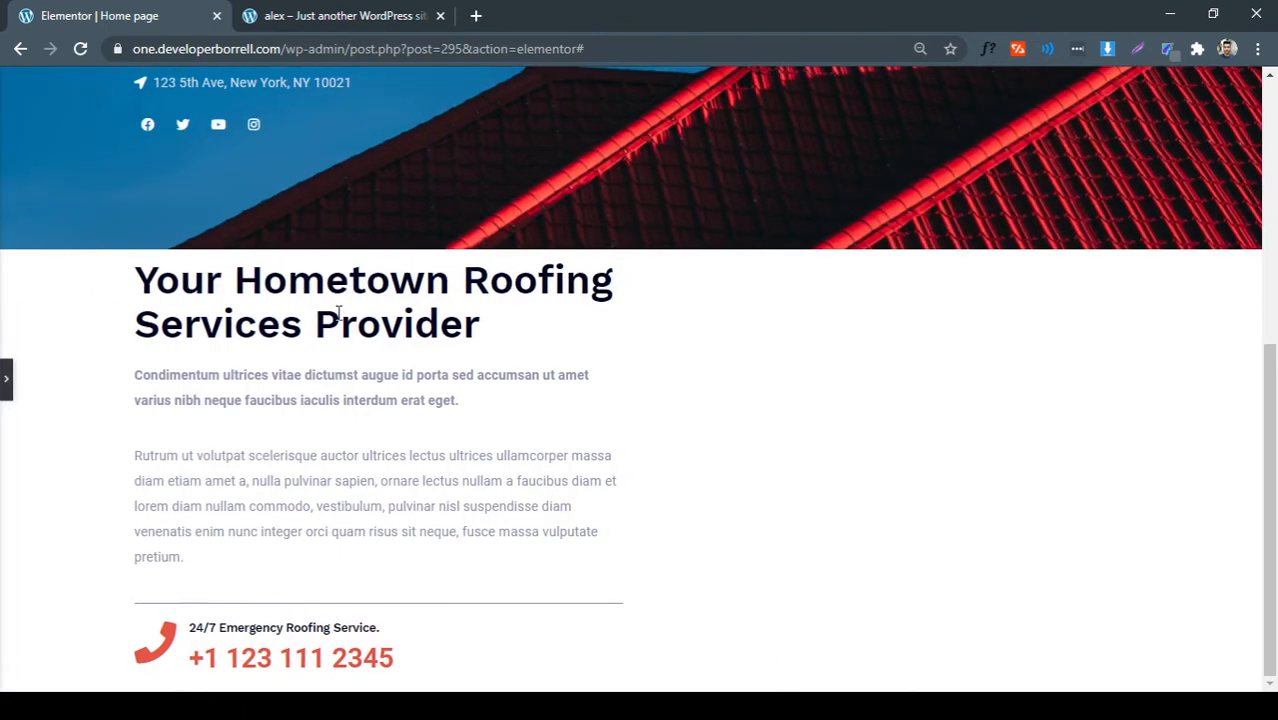
left_click(320, 12)
left_click(112, 15)
left_click(6, 379)
Lower the opacity of the divider above the icon box, giving it the color #8E91AAC2
left_click(477, 366)
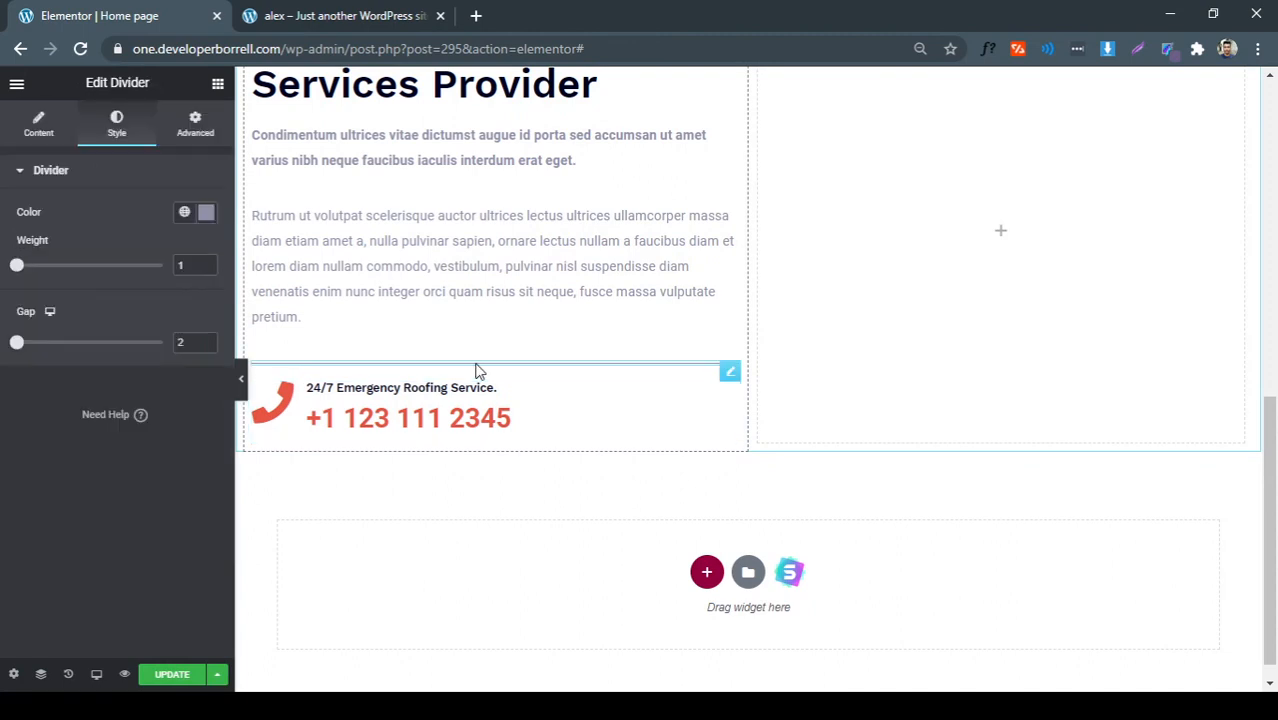
left_click(205, 212)
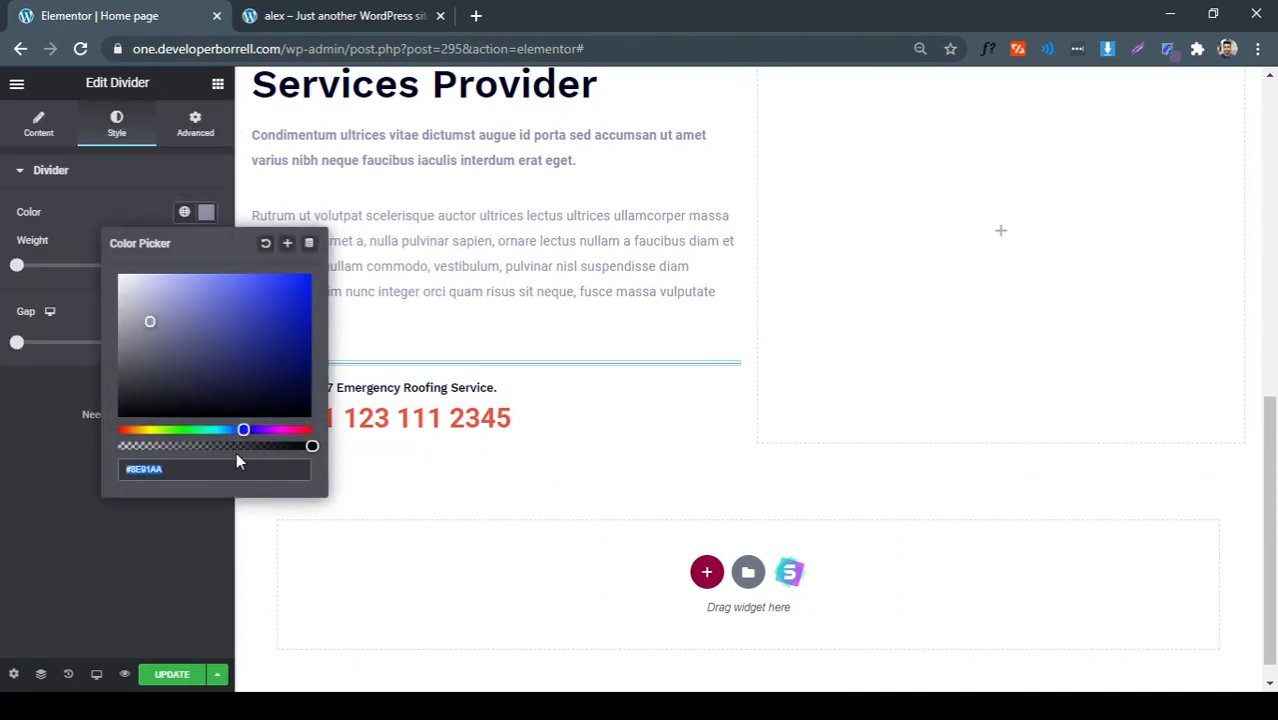
left_click(238, 445)
left_click_drag(246, 444, 264, 446)
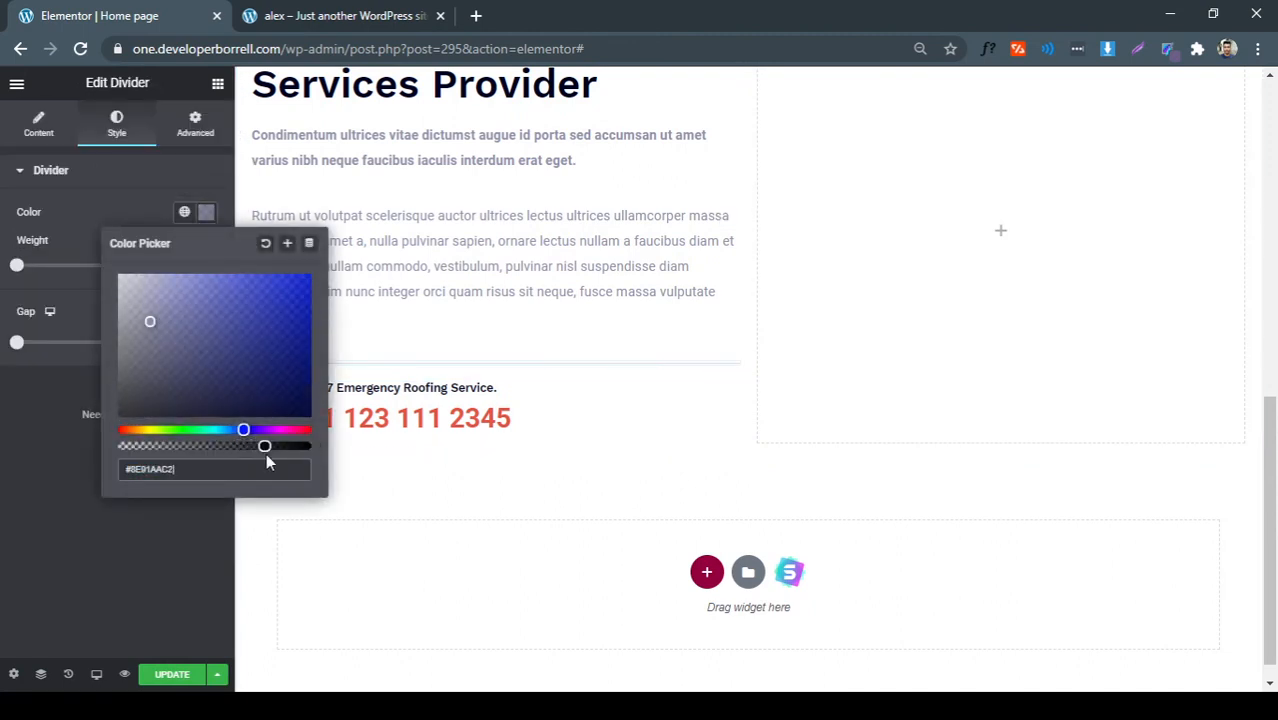
Close the divider's color picker, hide the editing panel, and compare the divider and phone icon box with the live reference page
left_click(145, 212)
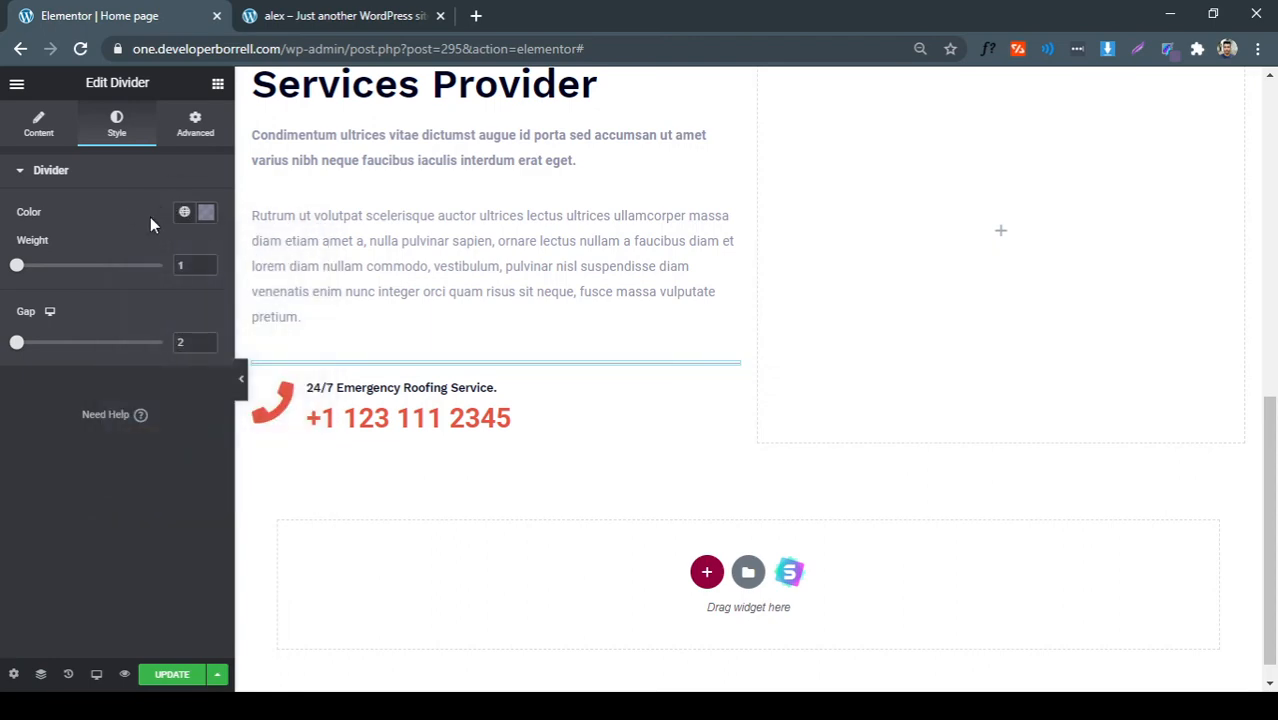
left_click(245, 390)
left_click(292, 15)
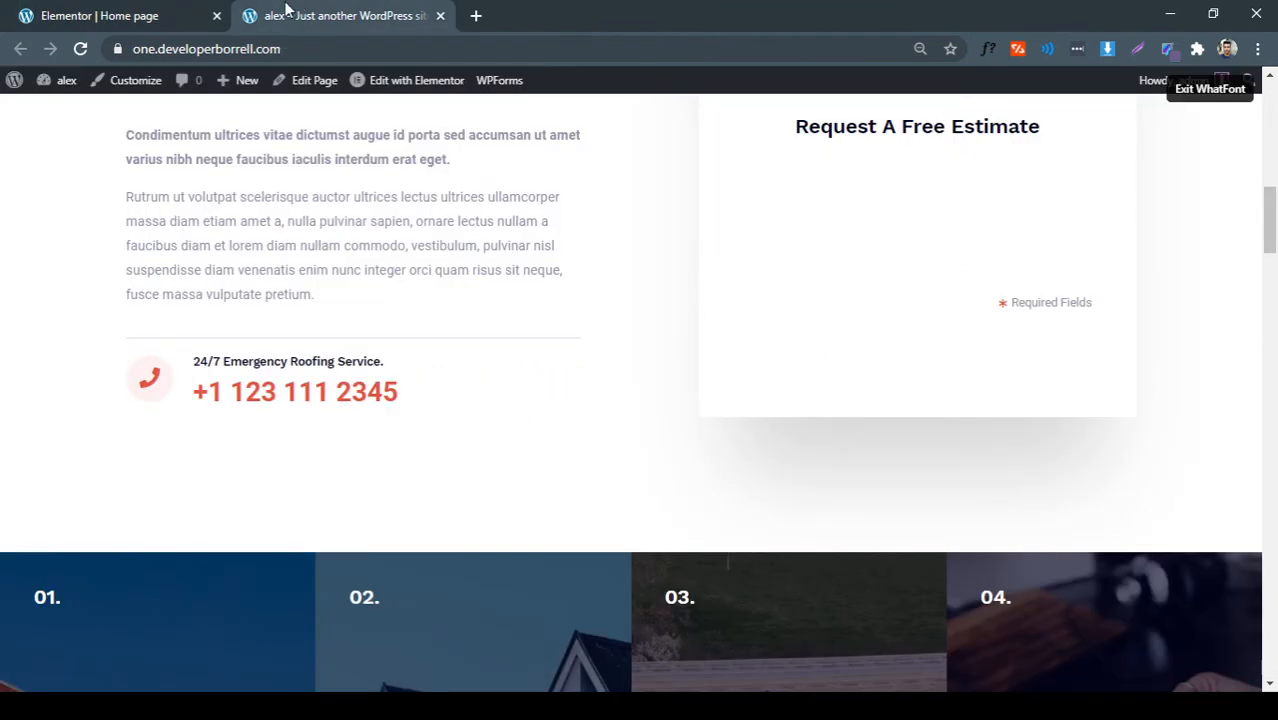
left_click(148, 12)
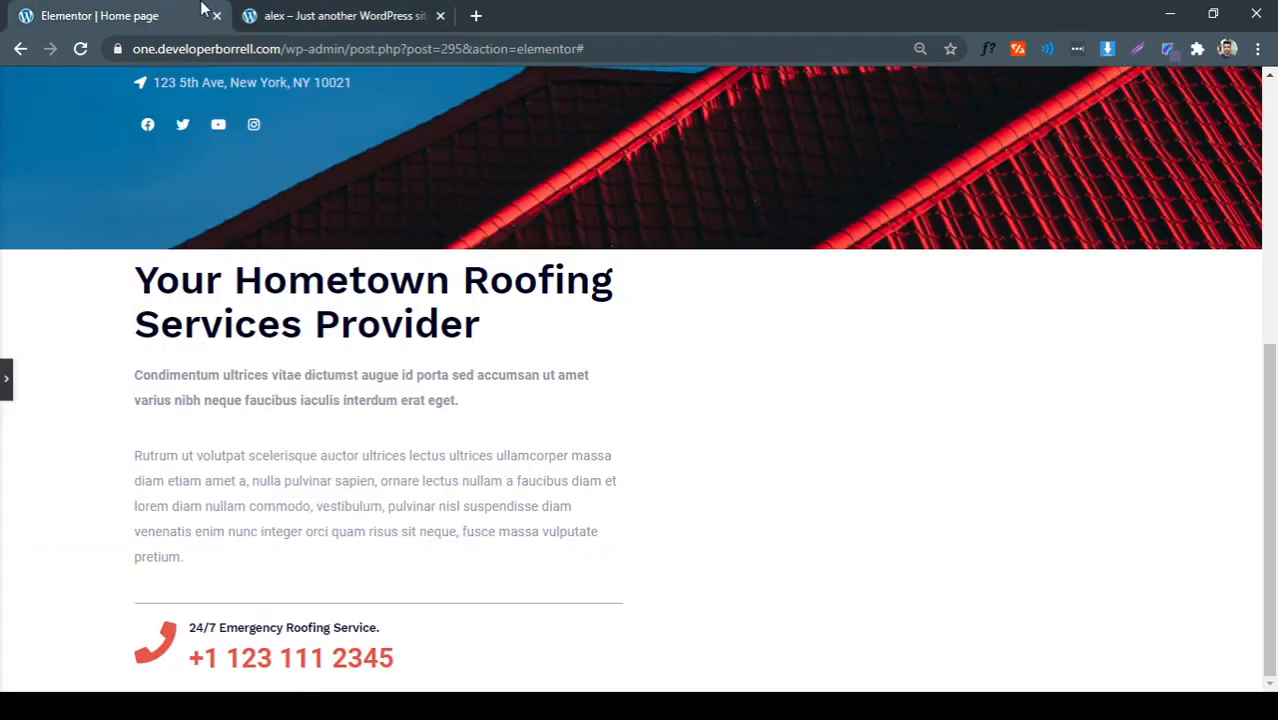
left_click(295, 12)
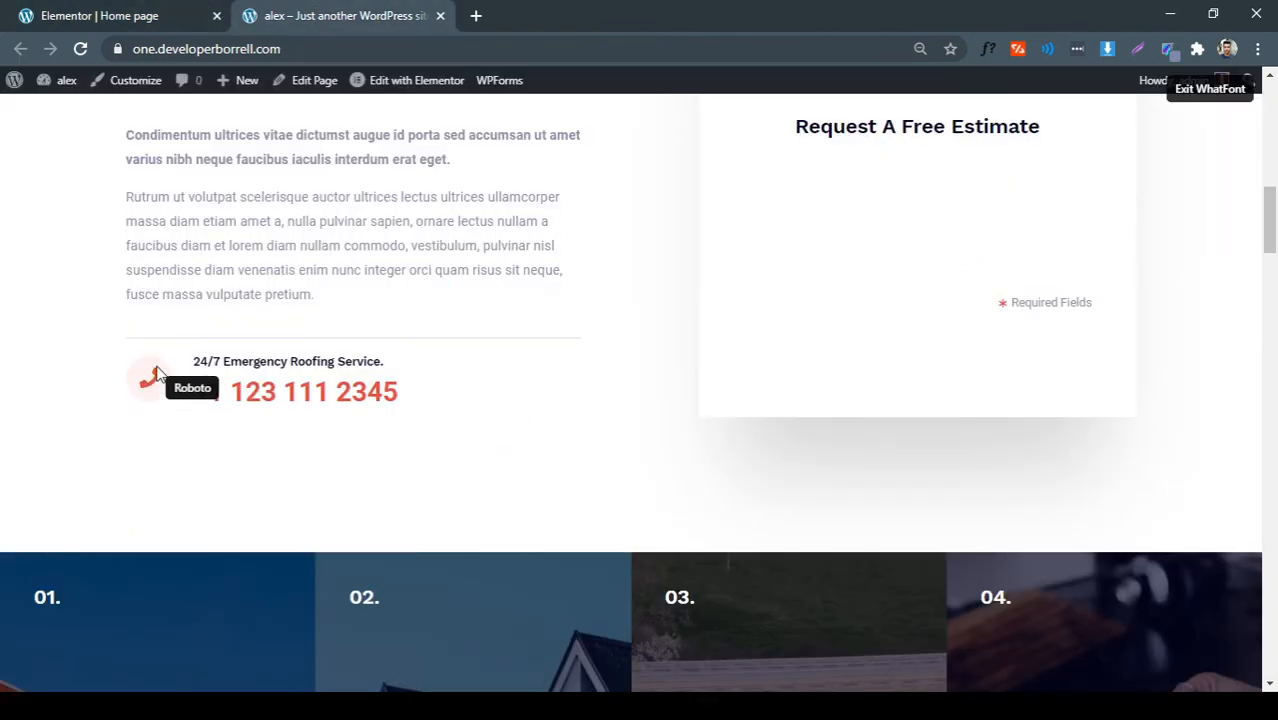
left_click(142, 18)
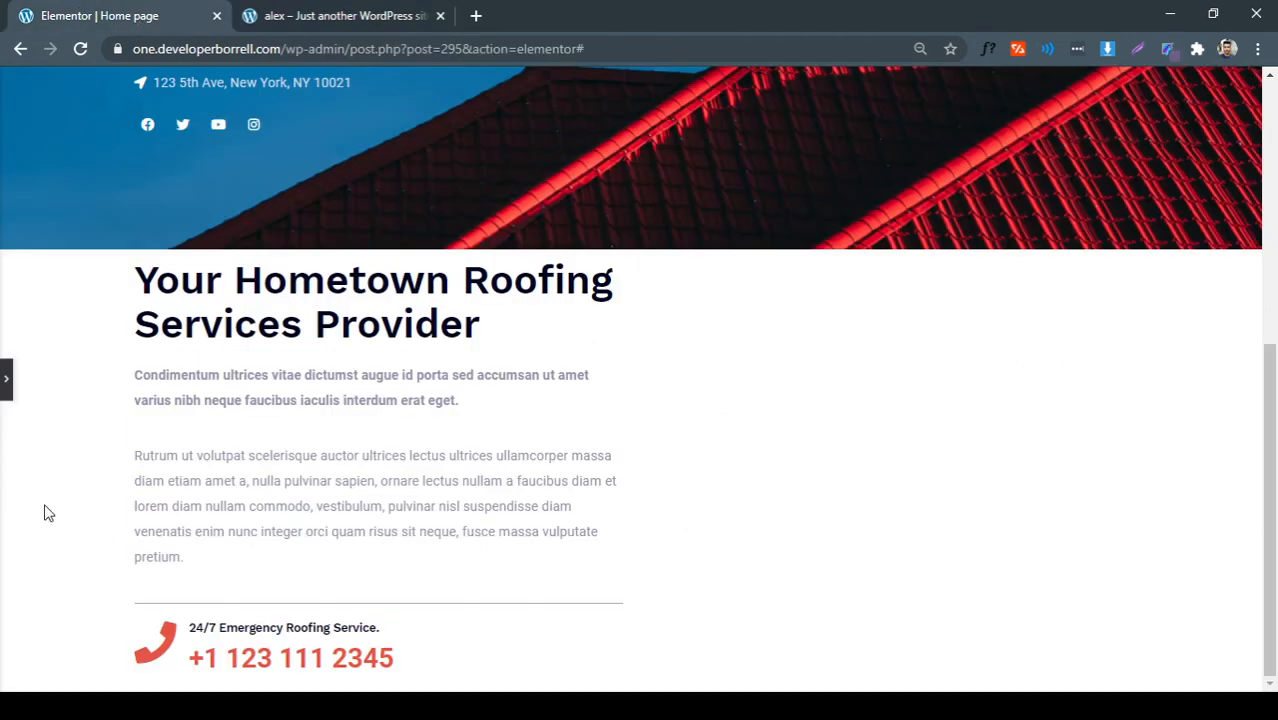
Bring back the editing panel and set the phone icon box's icon size to 40
left_click(5, 379)
left_click(281, 411)
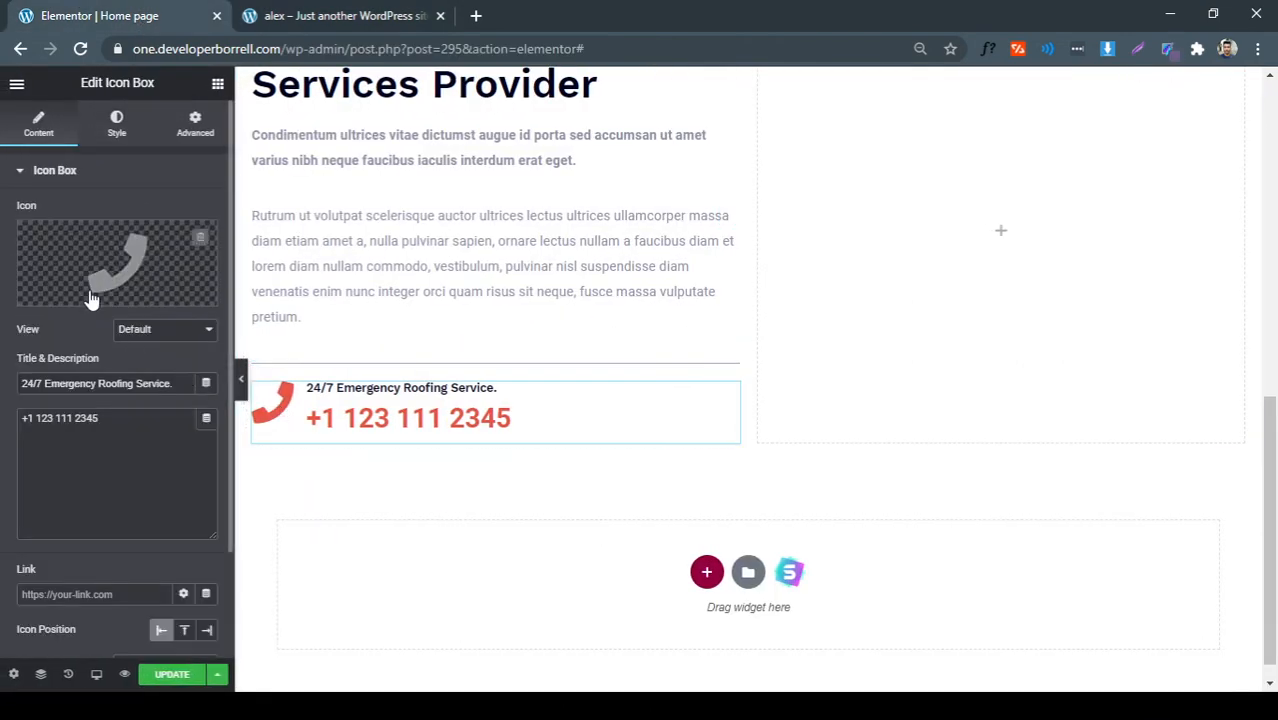
scroll(125, 420, "down", 1)
scroll(125, 440, "up", 1)
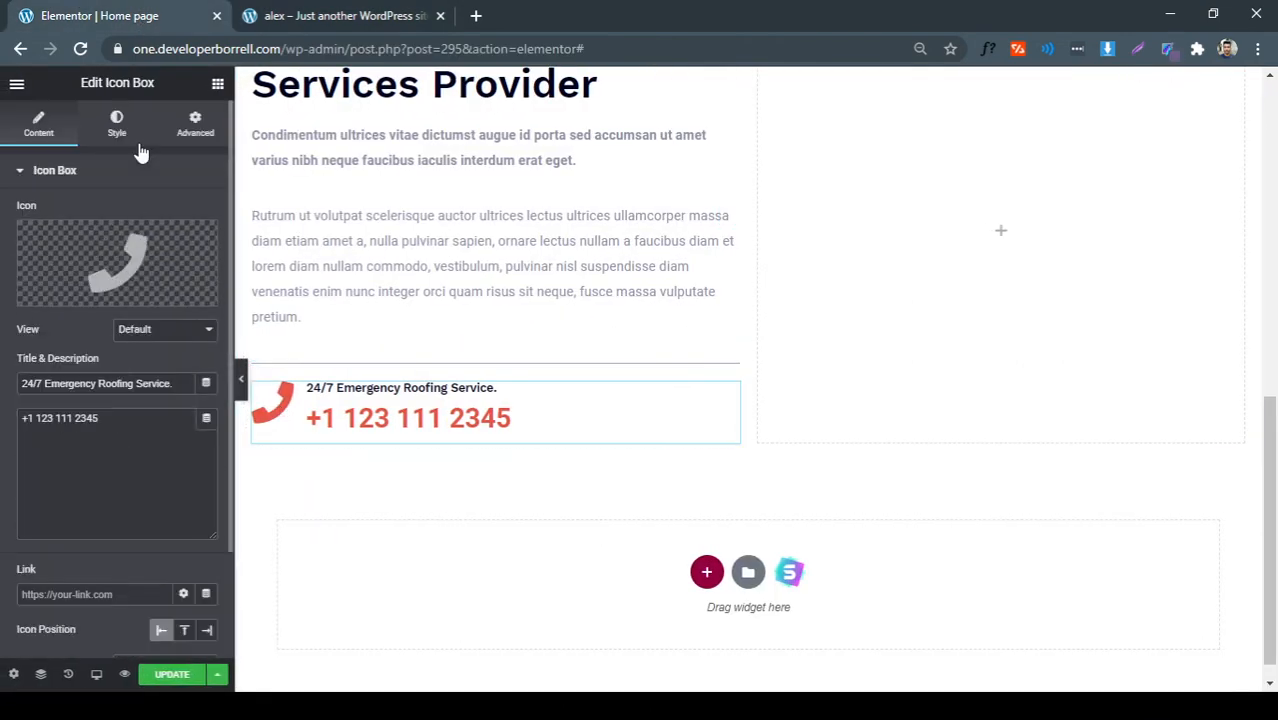
left_click(134, 124)
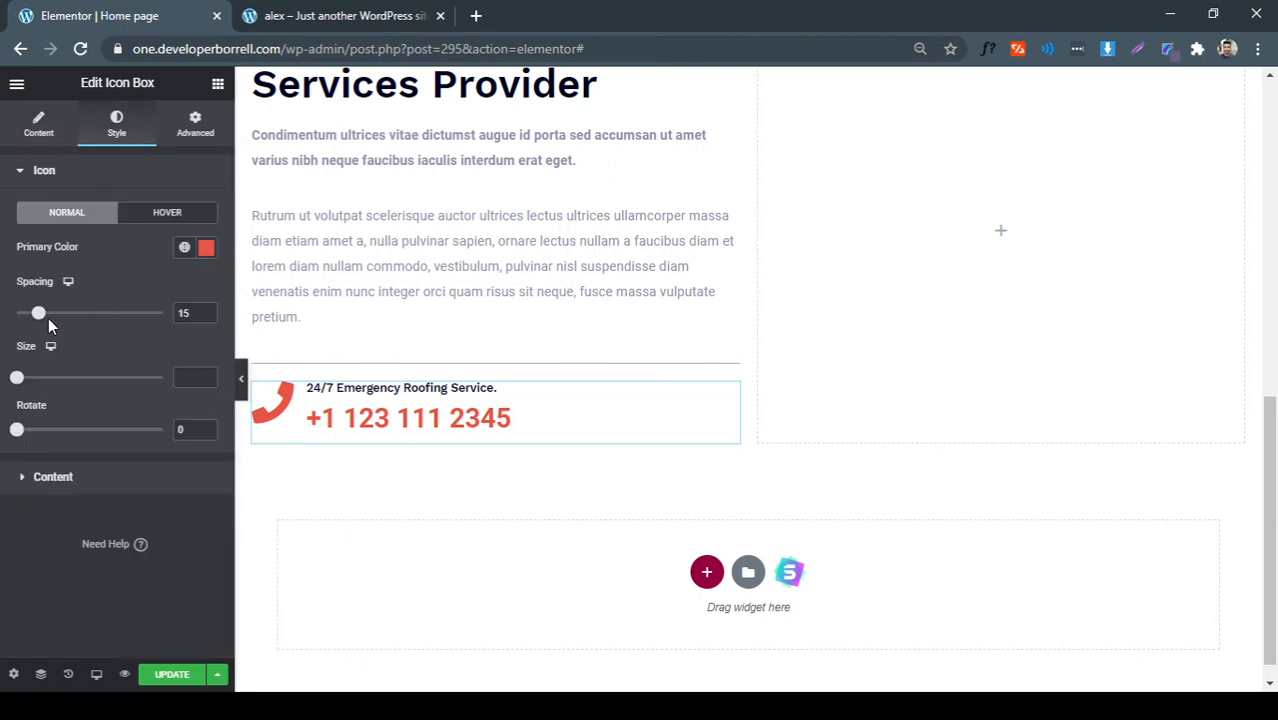
left_click_drag(18, 380, 34, 379)
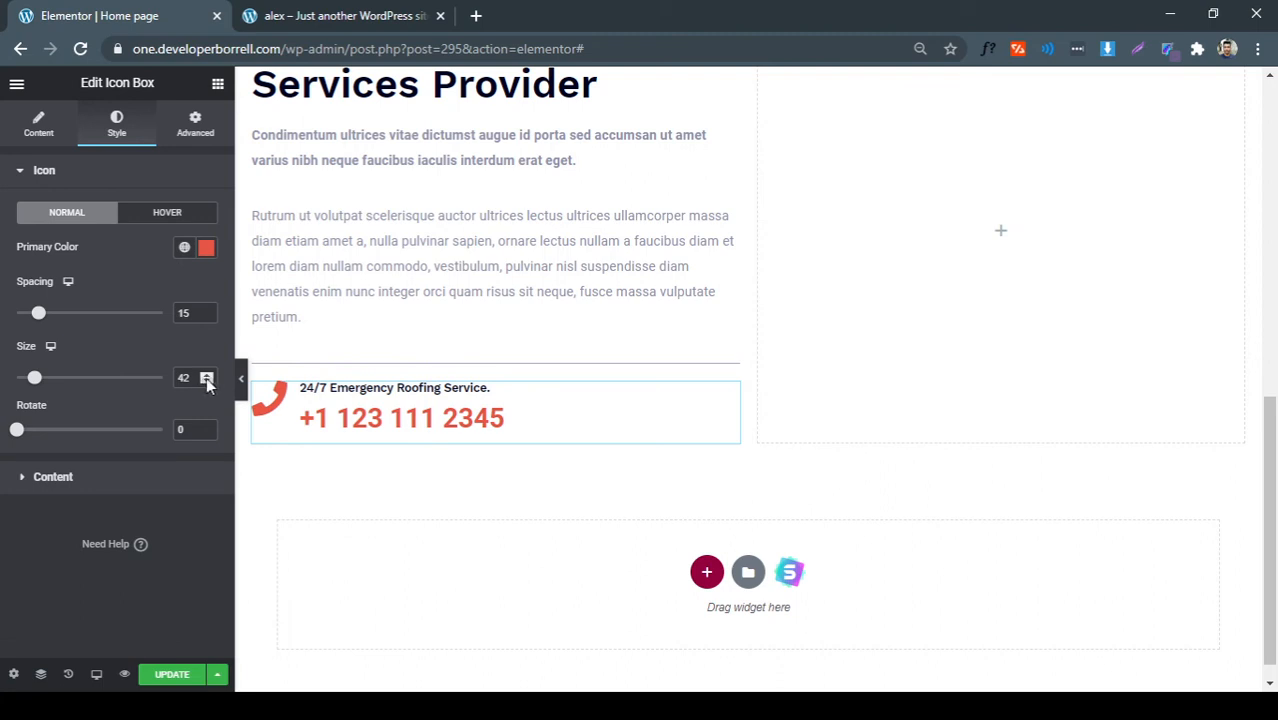
left_click(208, 381)
left_click(208, 381)
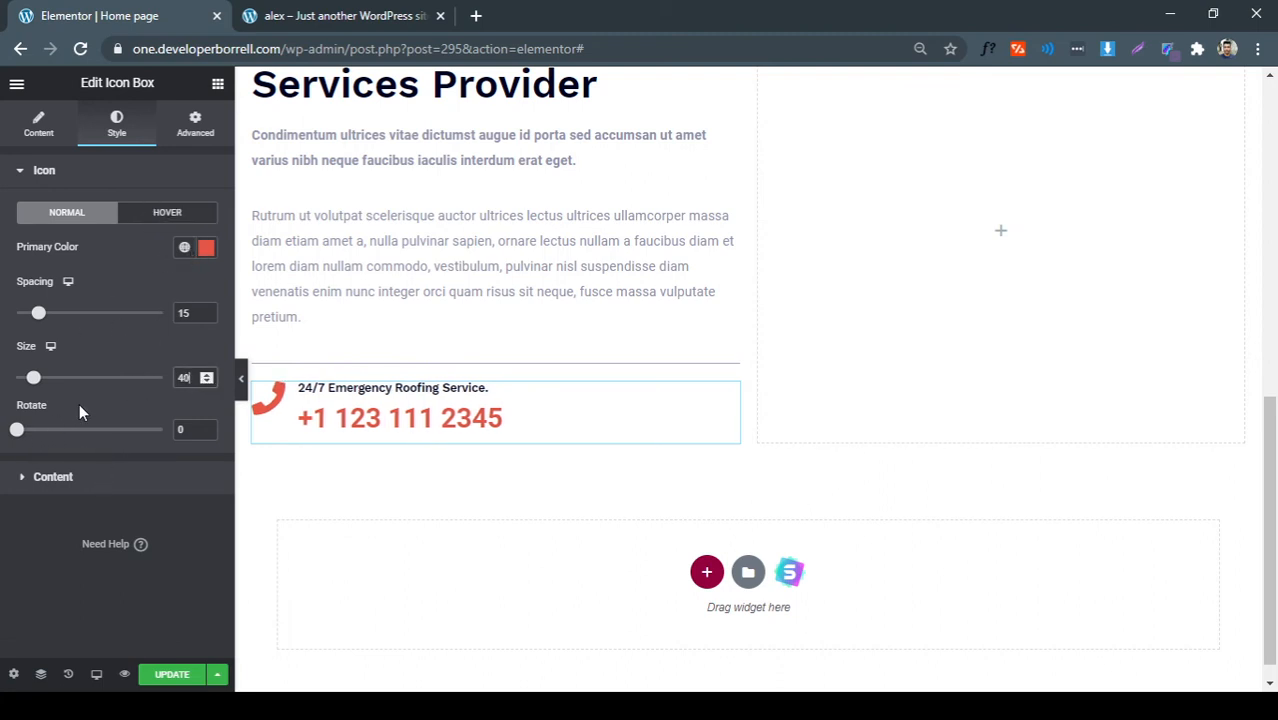
Compare the resized phone icon and its spacing with the icon box on the live reference page
left_click(330, 15)
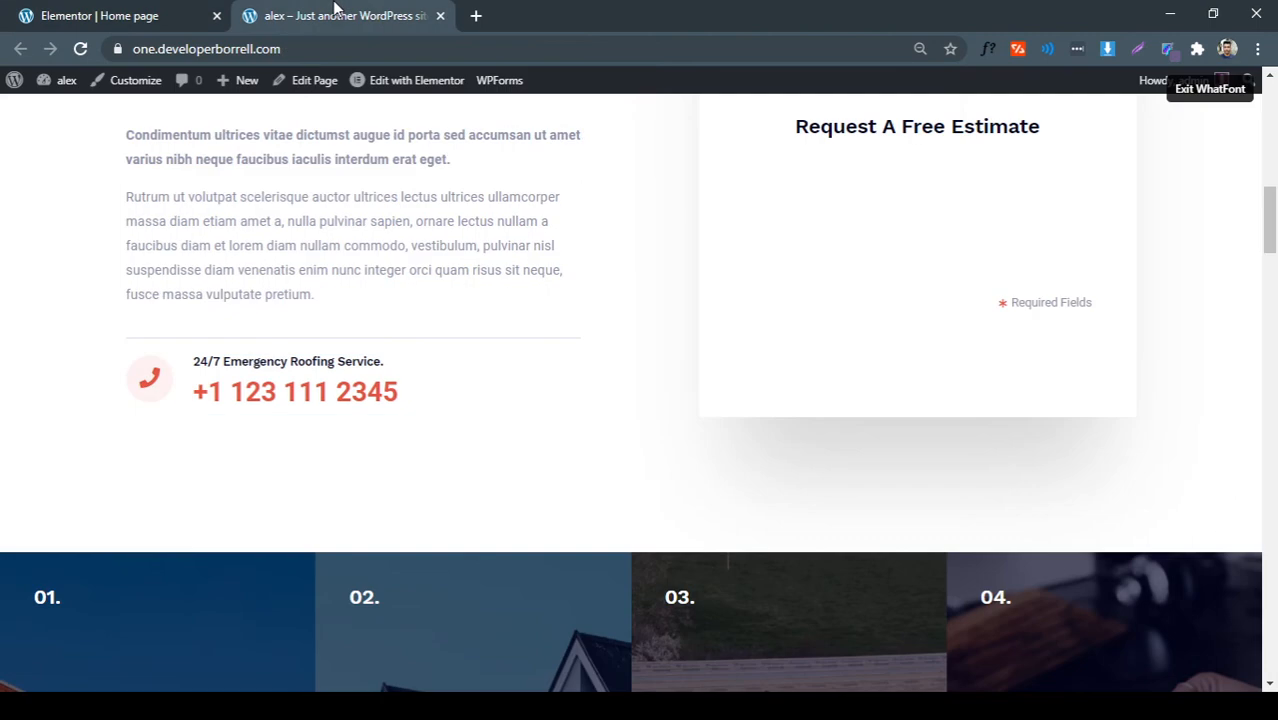
left_click(139, 18)
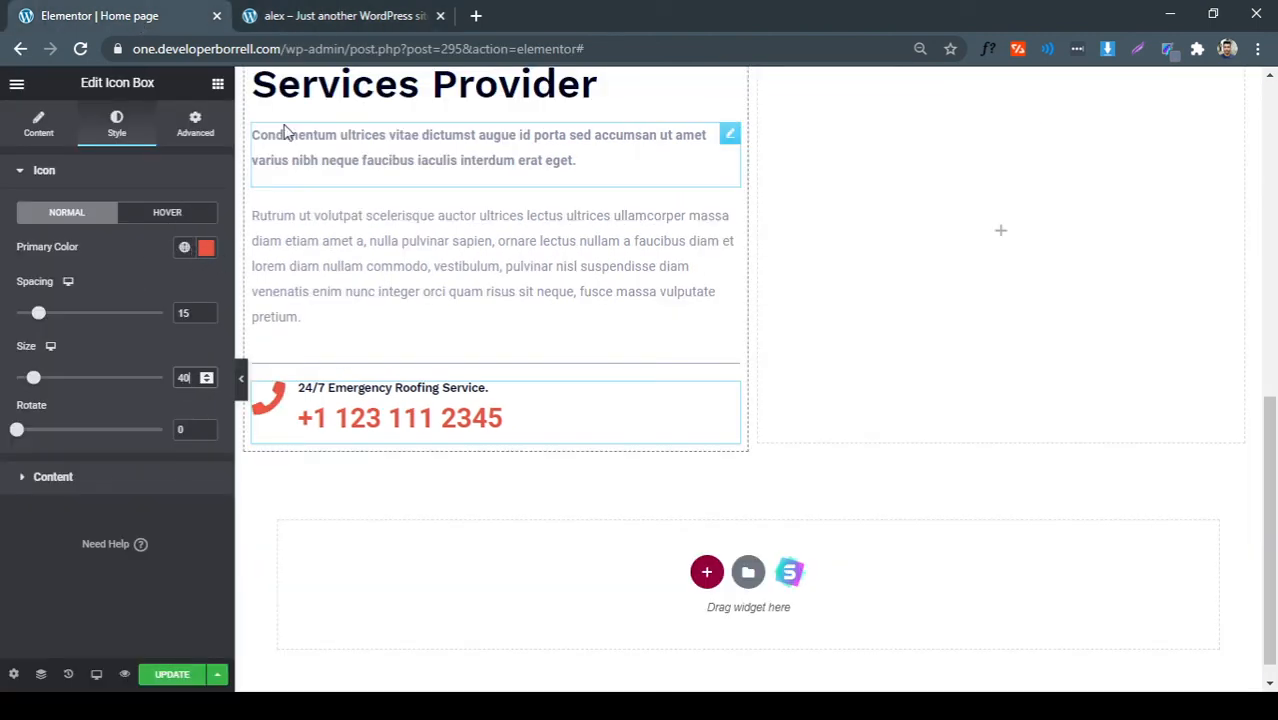
left_click(330, 15)
left_click(141, 10)
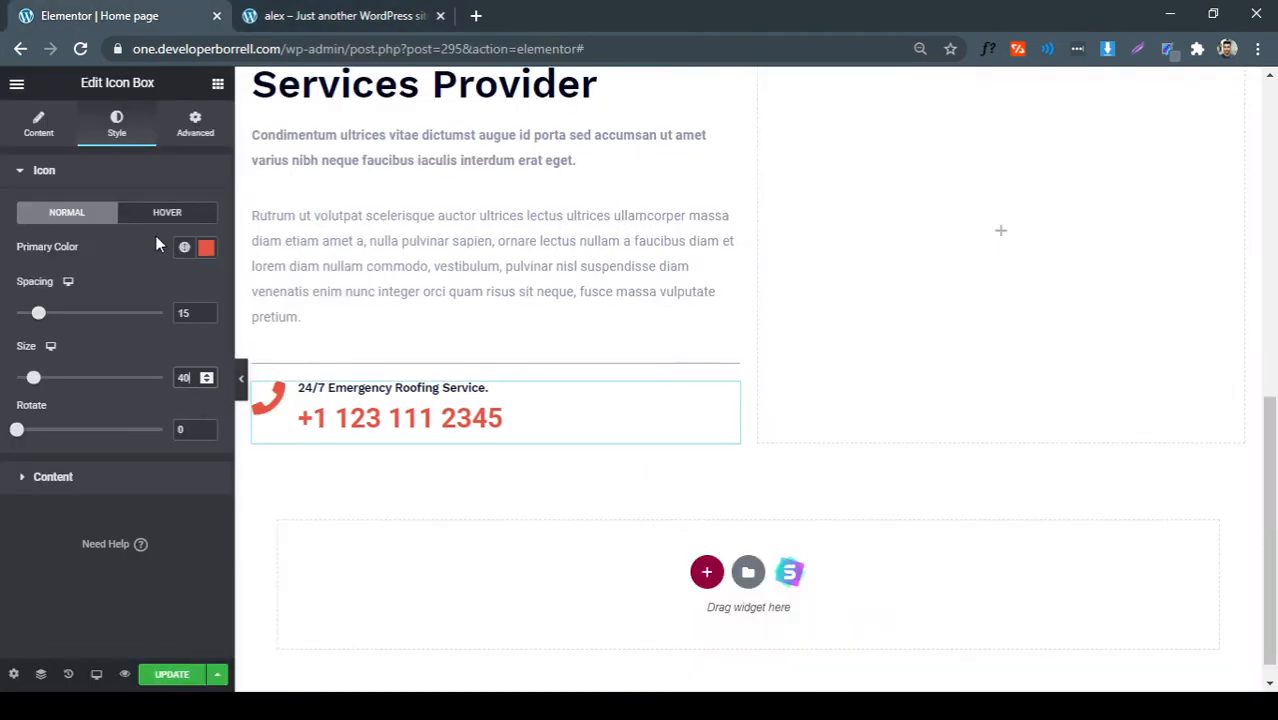
left_click(279, 10)
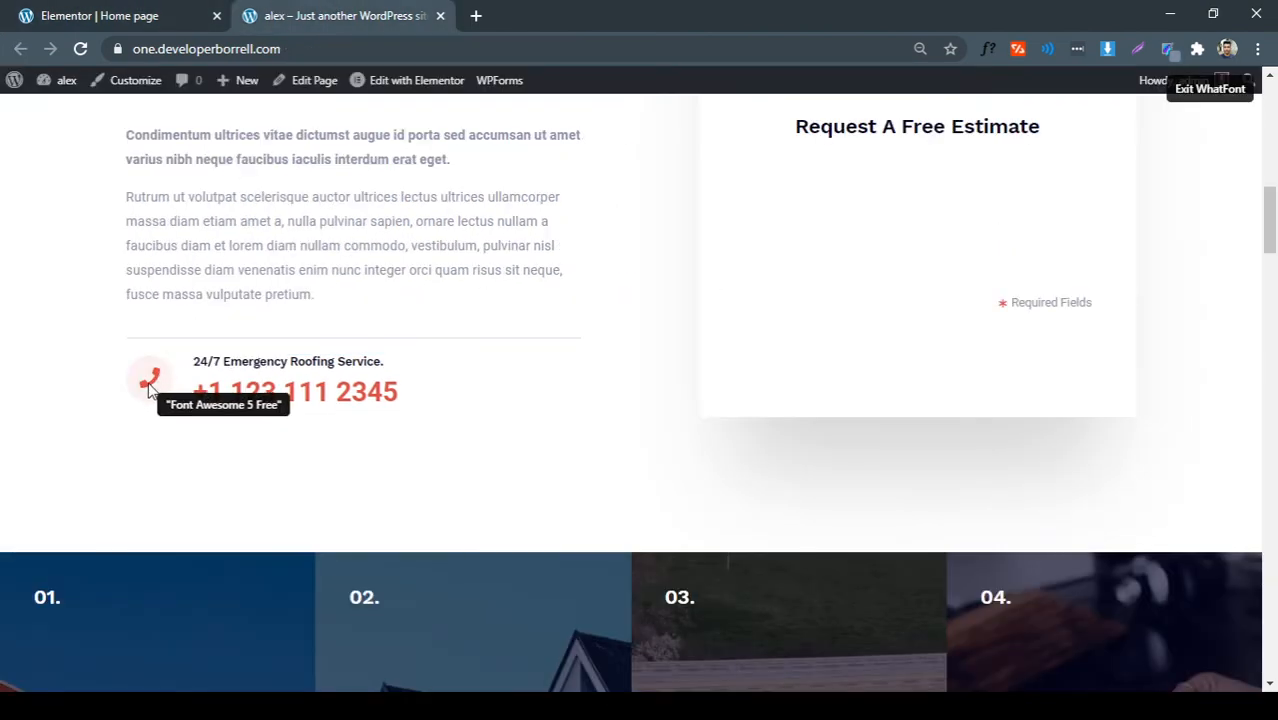
left_click(200, 16)
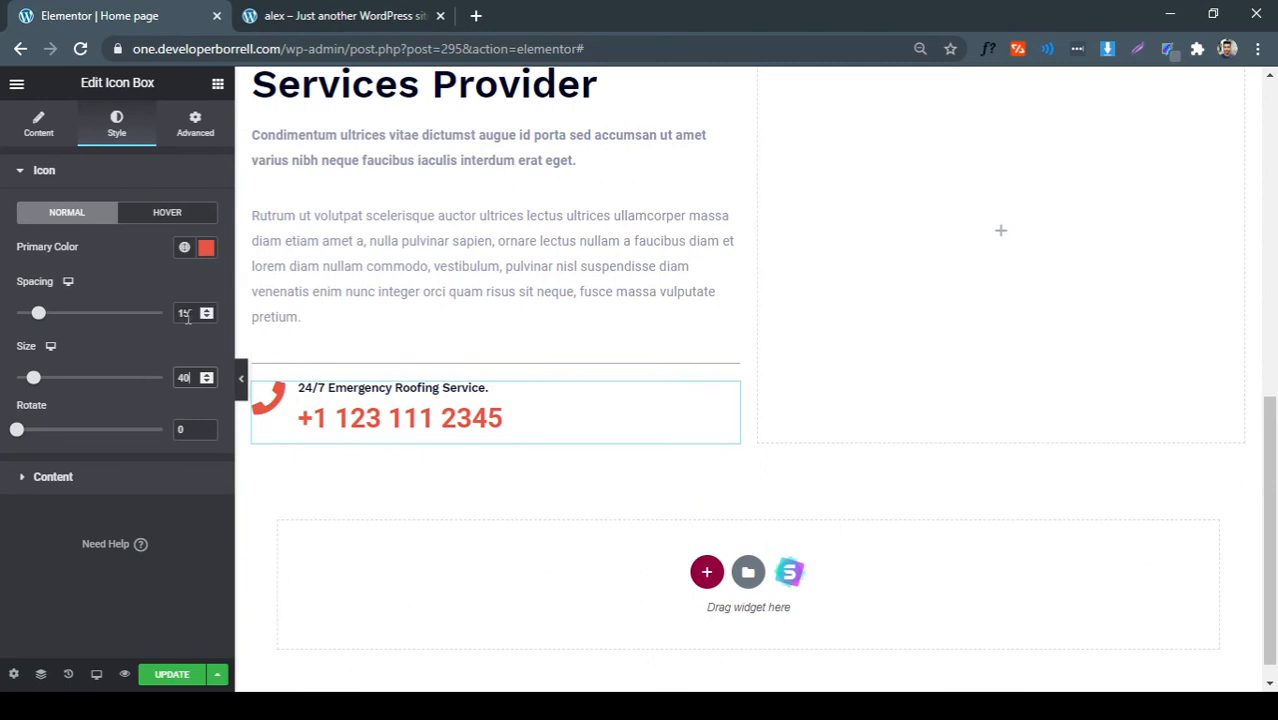
Reduce the phone icon's size to 36
type("32")
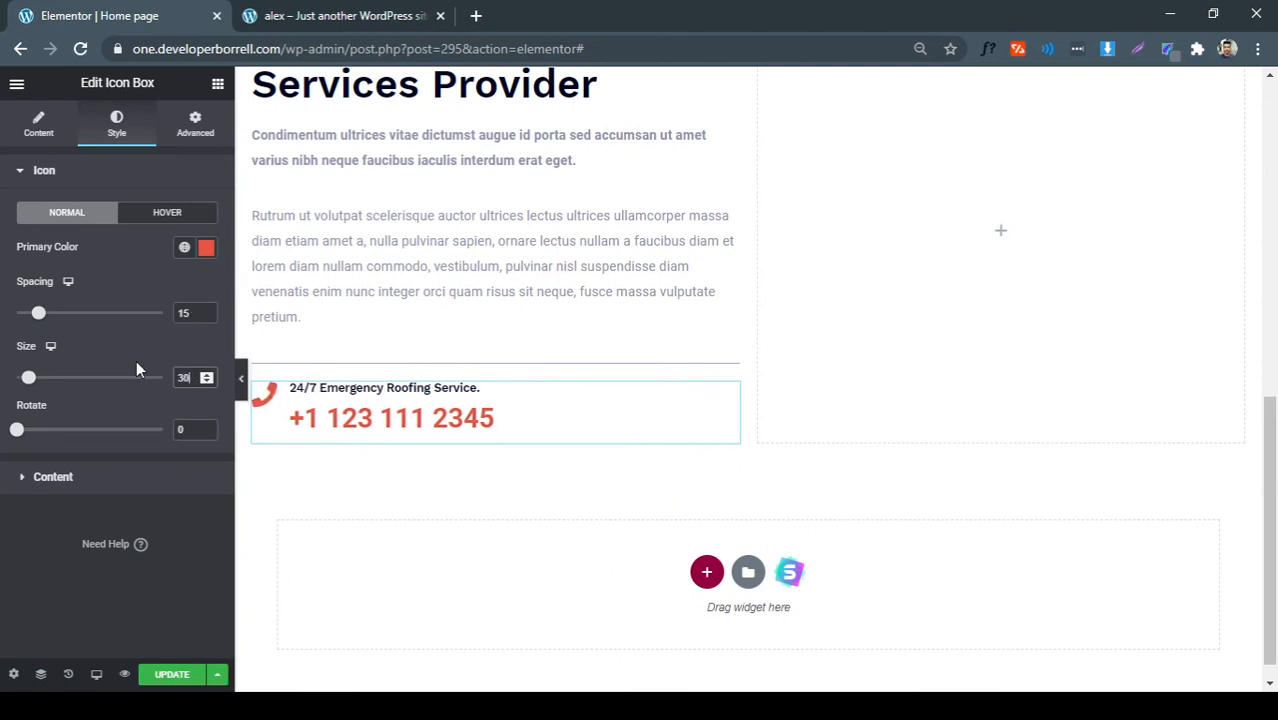
key("Up")
key("Up")
key("Up")
key("Up")
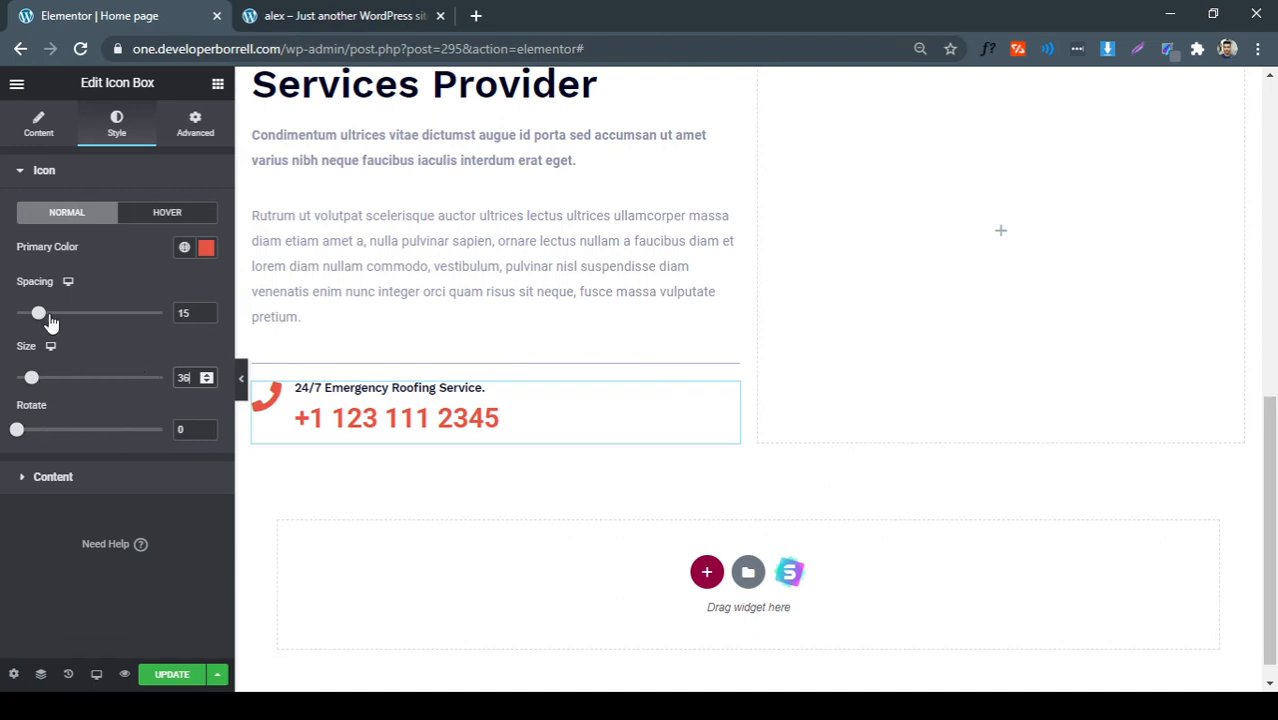
Set the phone icon's spacing from the text to 30 and its size to 40
left_click_drag(39, 313, 66, 316)
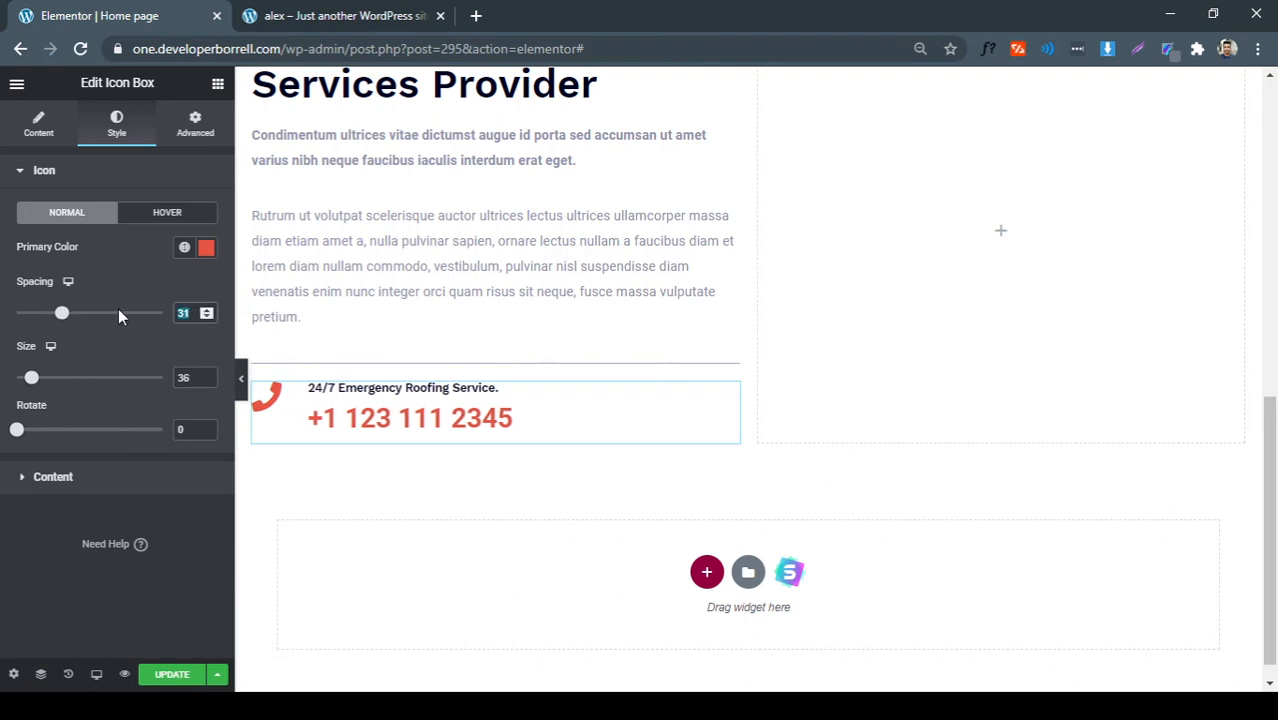
key("Down")
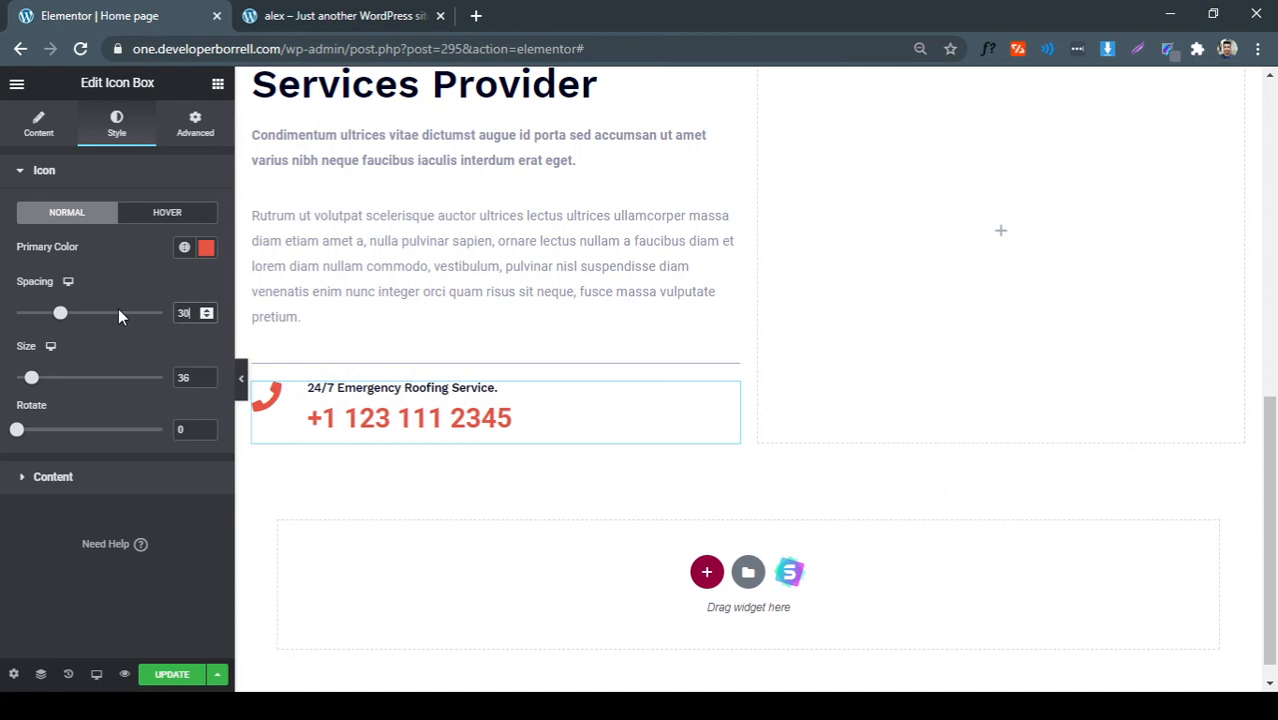
left_click(209, 374)
left_click(209, 374)
left_click(209, 374)
left_click(209, 374)
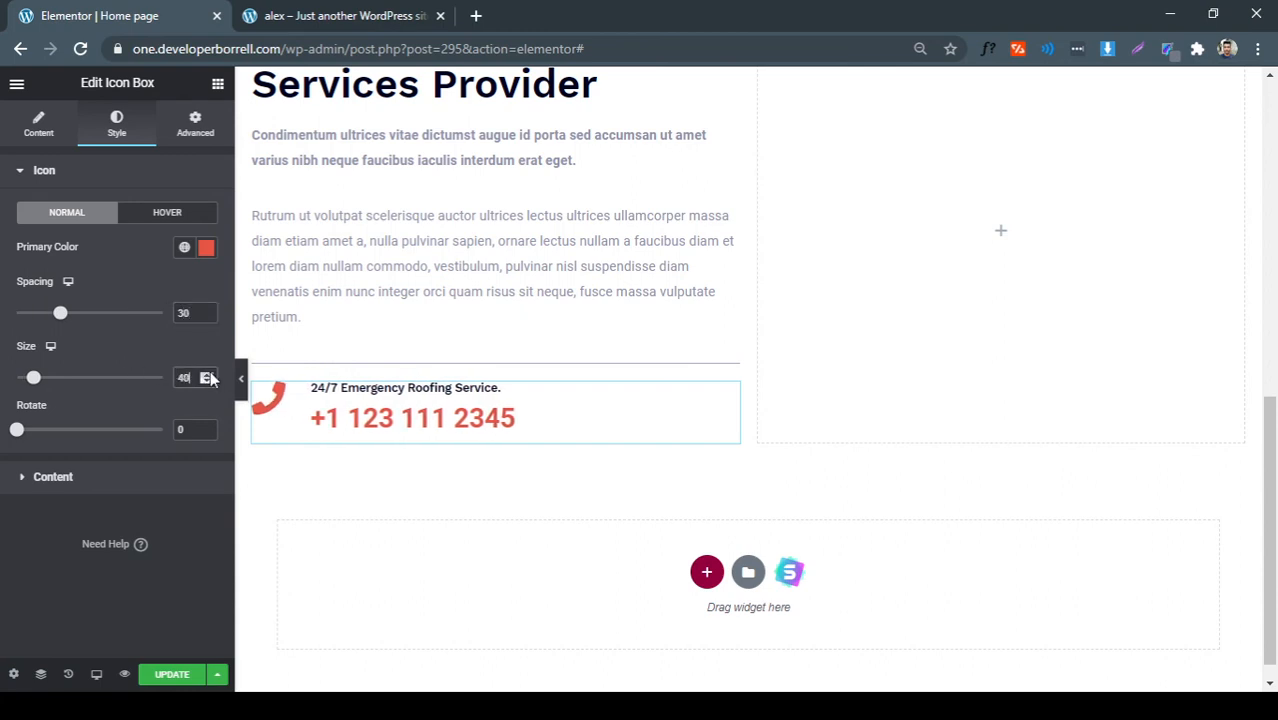
left_click(160, 213)
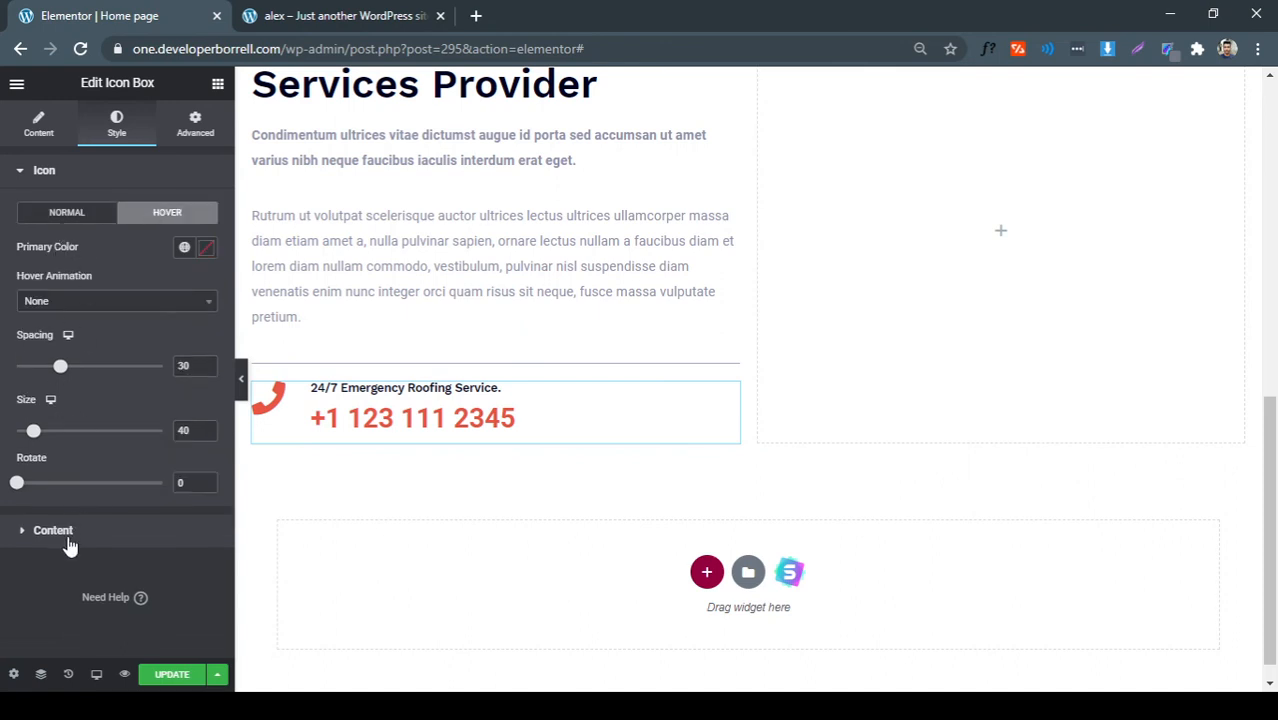
left_click(62, 213)
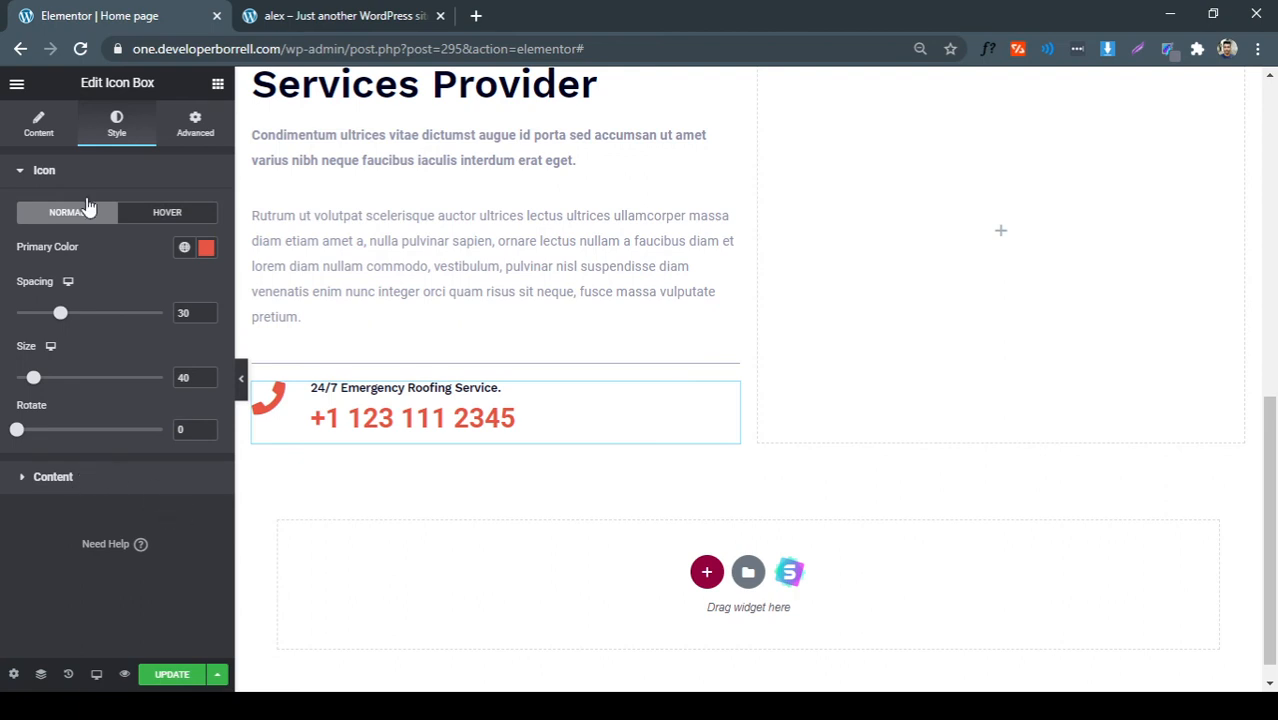
left_click(26, 134)
scroll(120, 494, "down", 1)
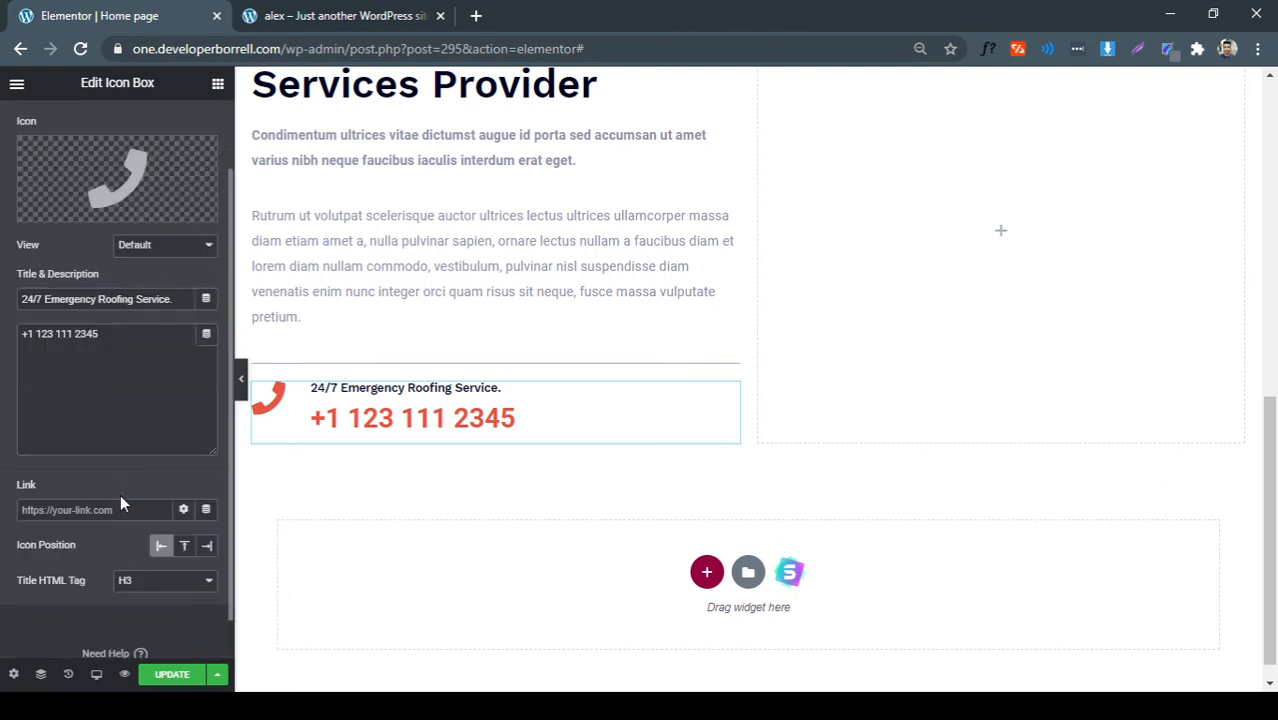
Try a light pink classic background (#F3D9D9) on the emergency phone icon box, and clear the colour again
scroll(134, 570, "up", 1)
left_click(116, 126)
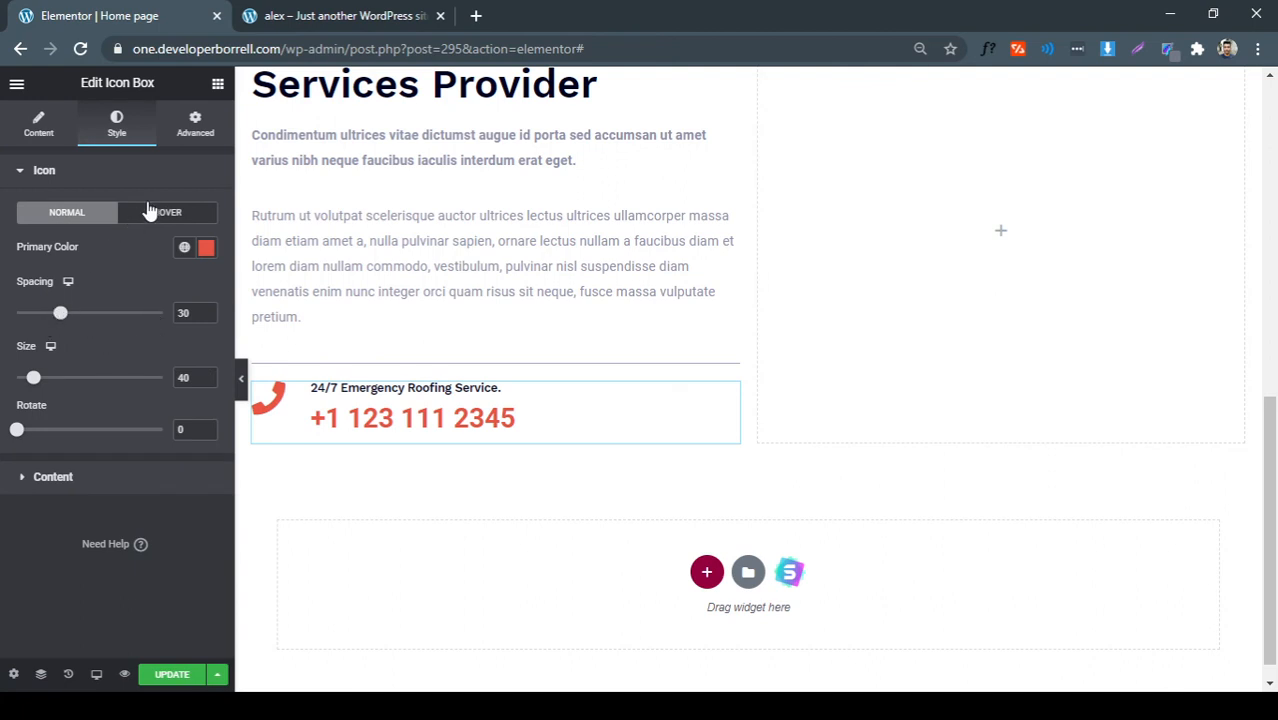
left_click(197, 122)
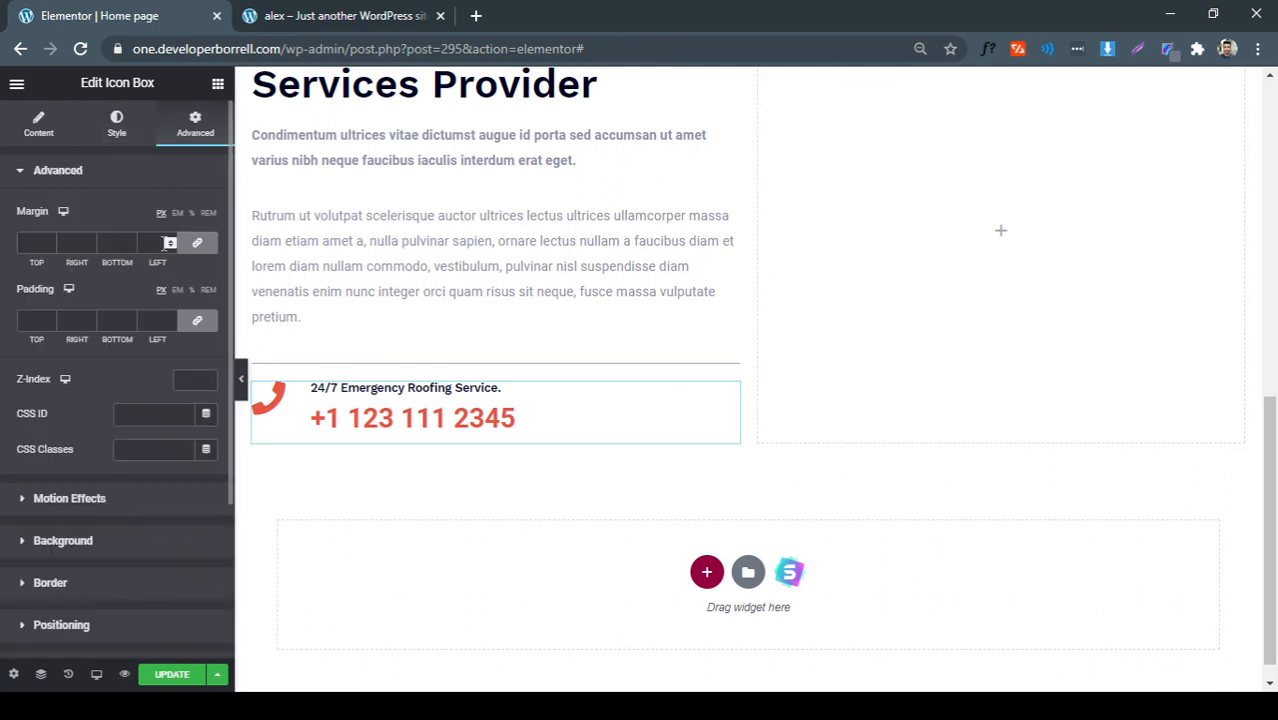
scroll(98, 585, "down", 1)
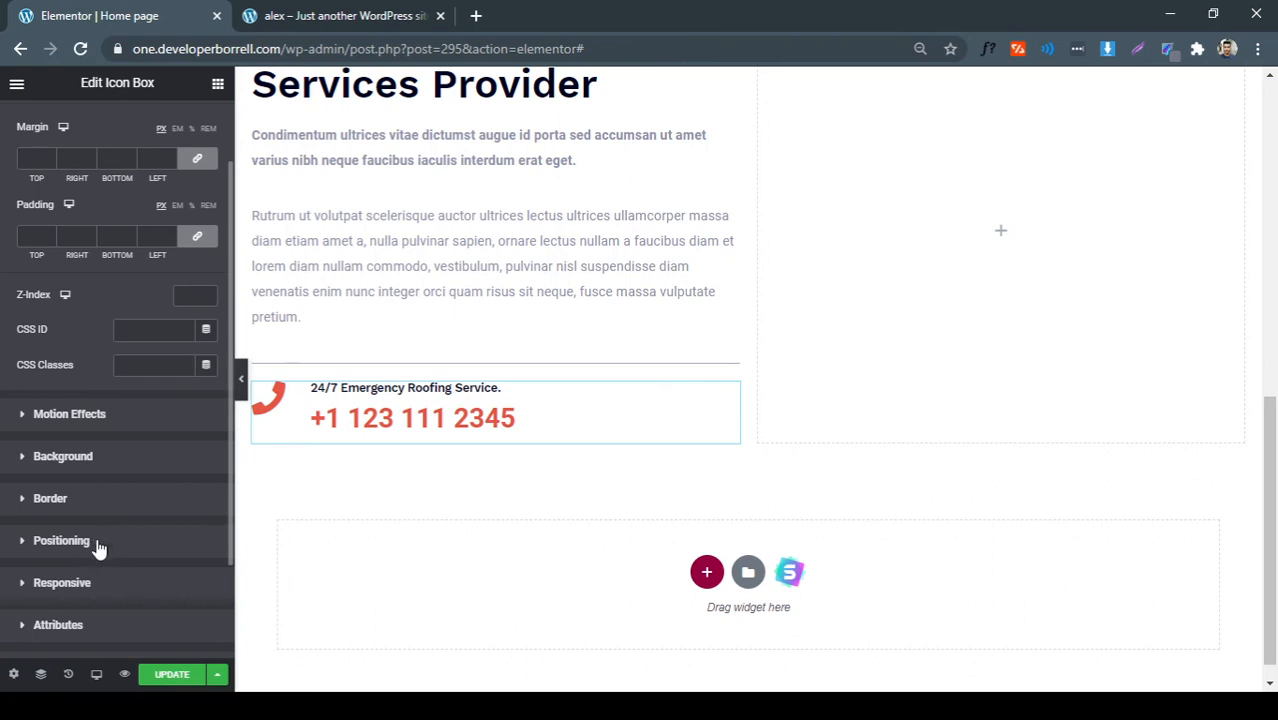
left_click(140, 457)
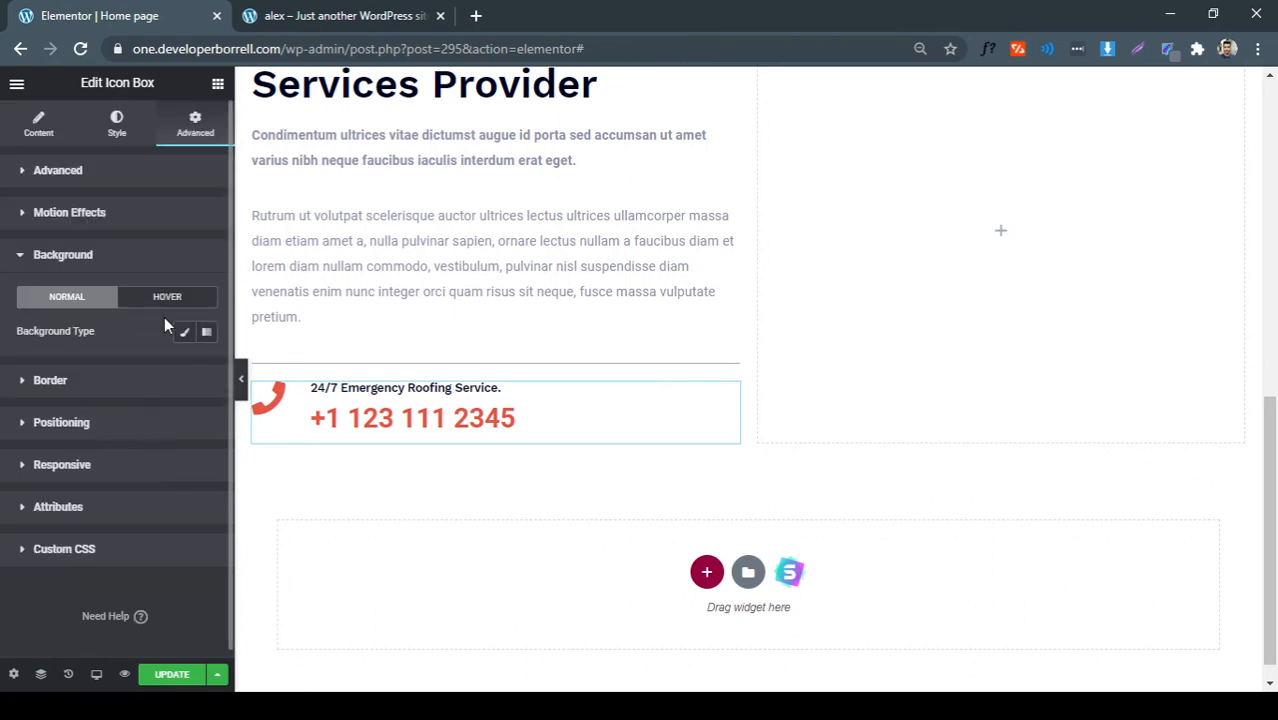
left_click(184, 331)
left_click(205, 367)
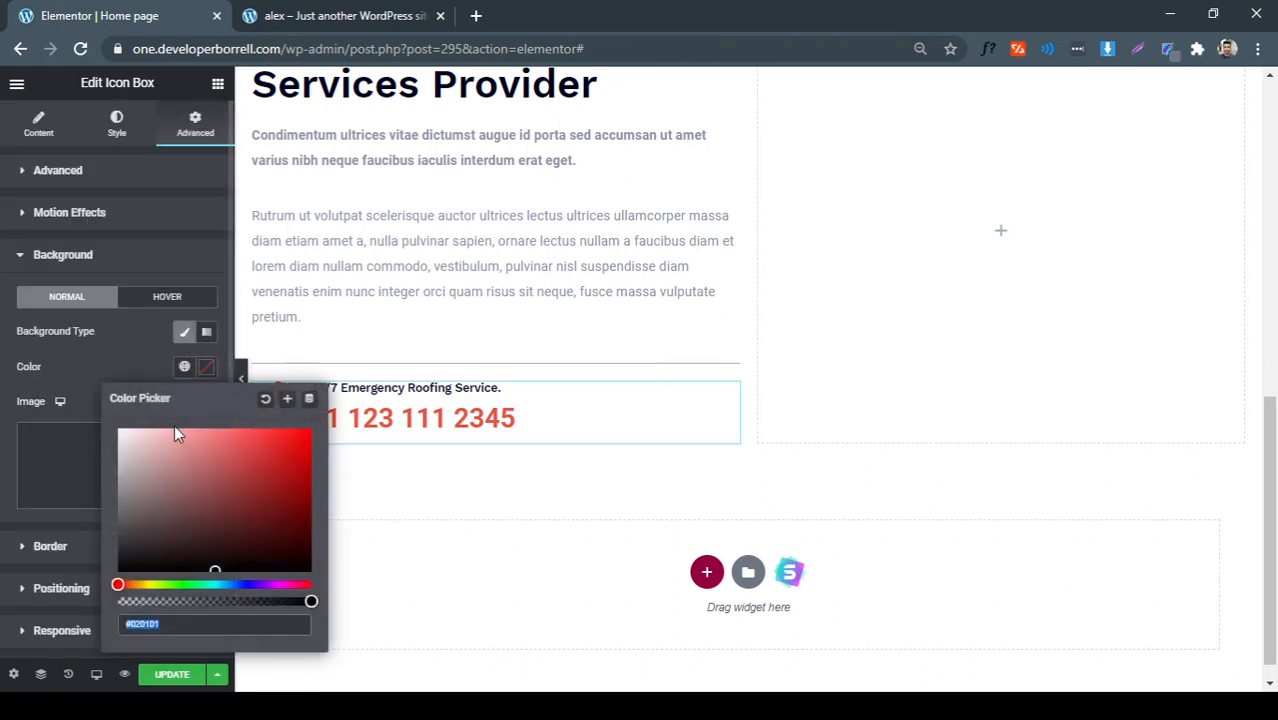
left_click(139, 437)
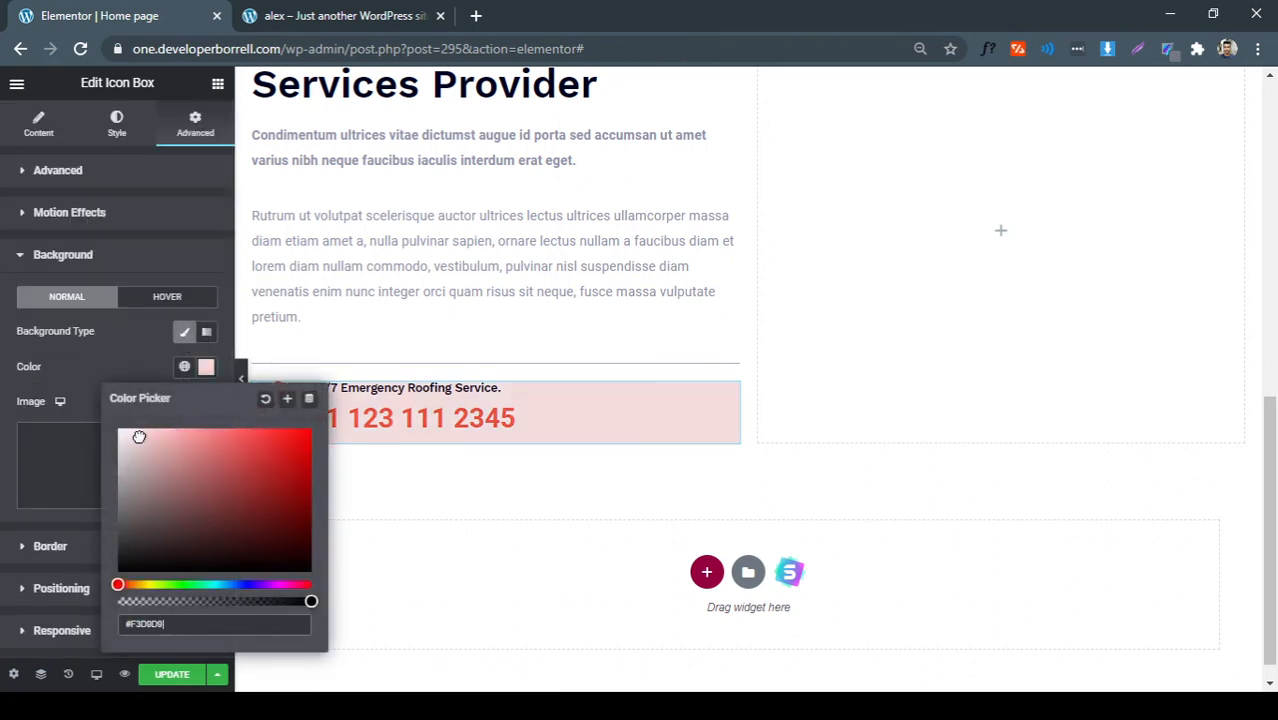
left_click(265, 400)
left_click(123, 340)
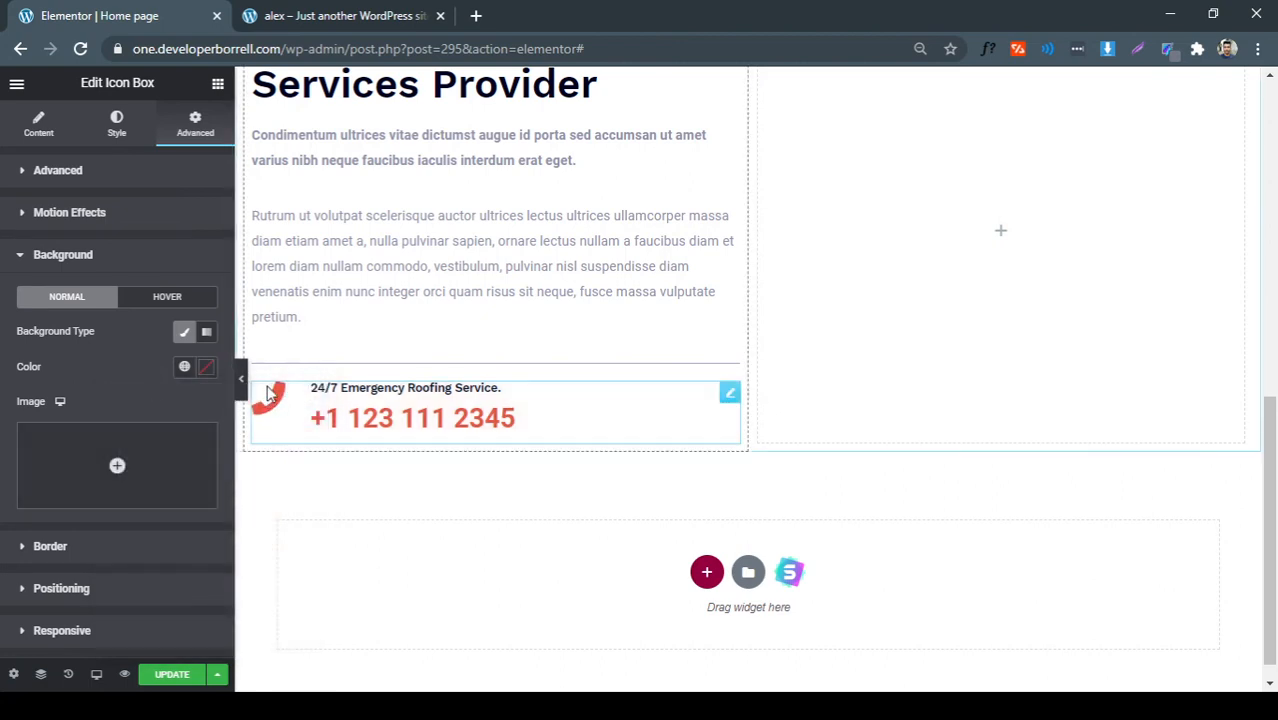
Examine the phone icon box and the estimate card on the live reference page for comparison with the draft
key("ctrl+Tab")
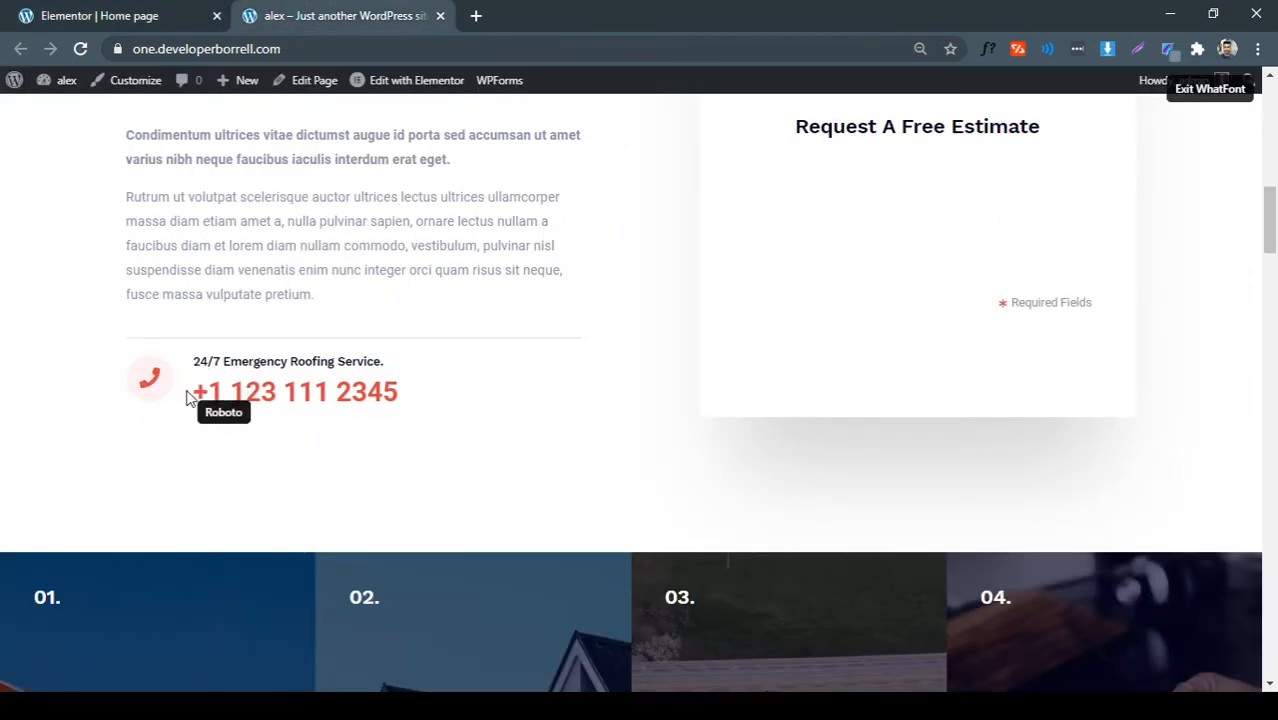
scroll(288, 445, "up", 3)
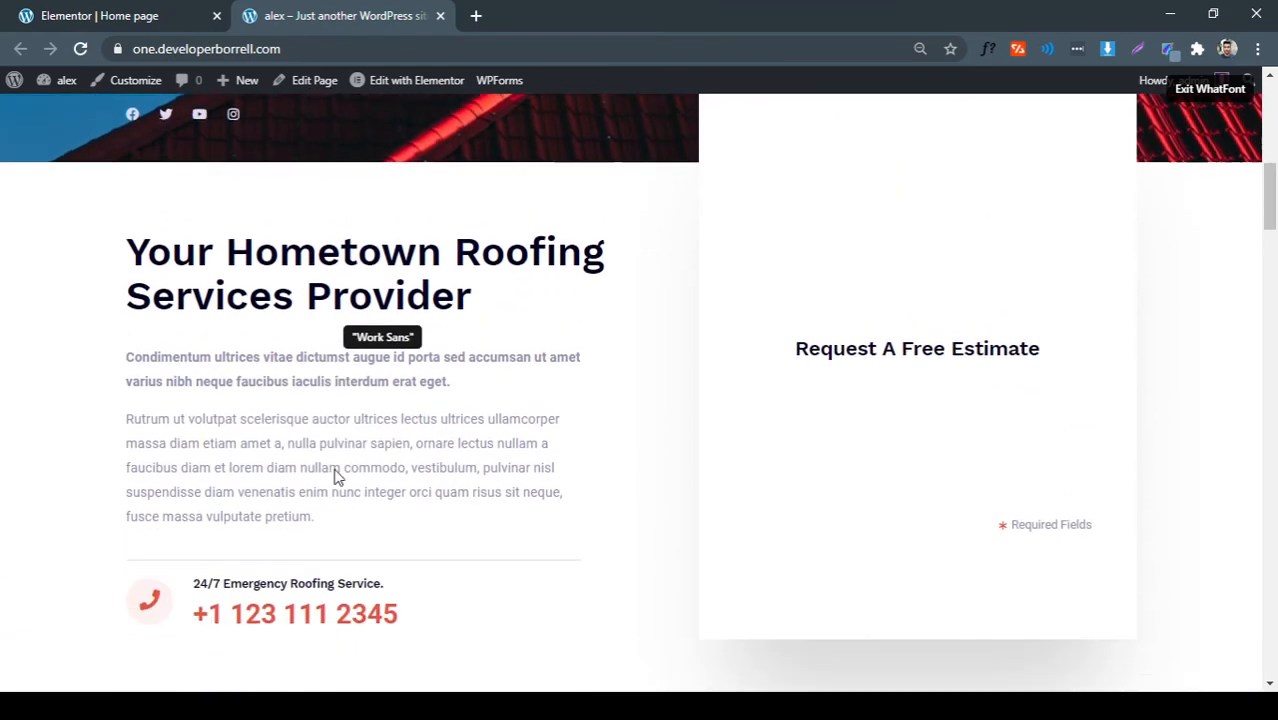
scroll(336, 476, "up", 2)
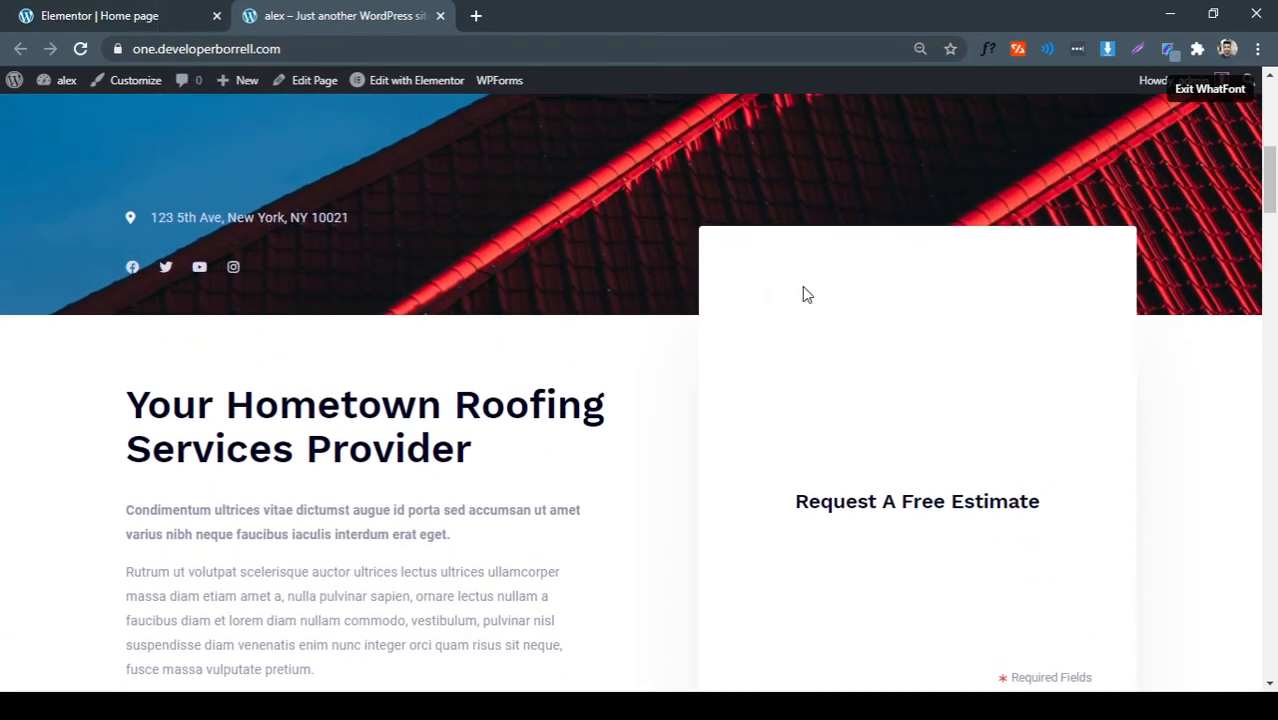
scroll(806, 294, "down", 1)
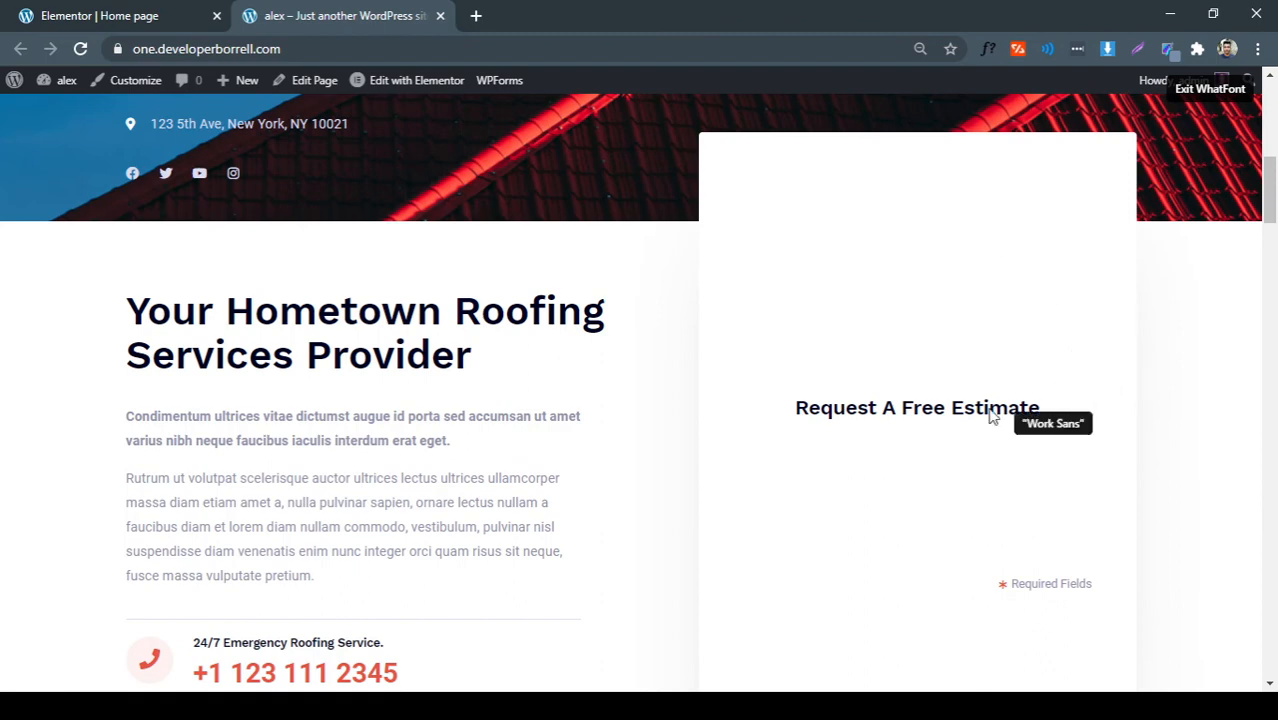
left_click(181, 16)
scroll(748, 400, "up", 3)
left_click(358, 12)
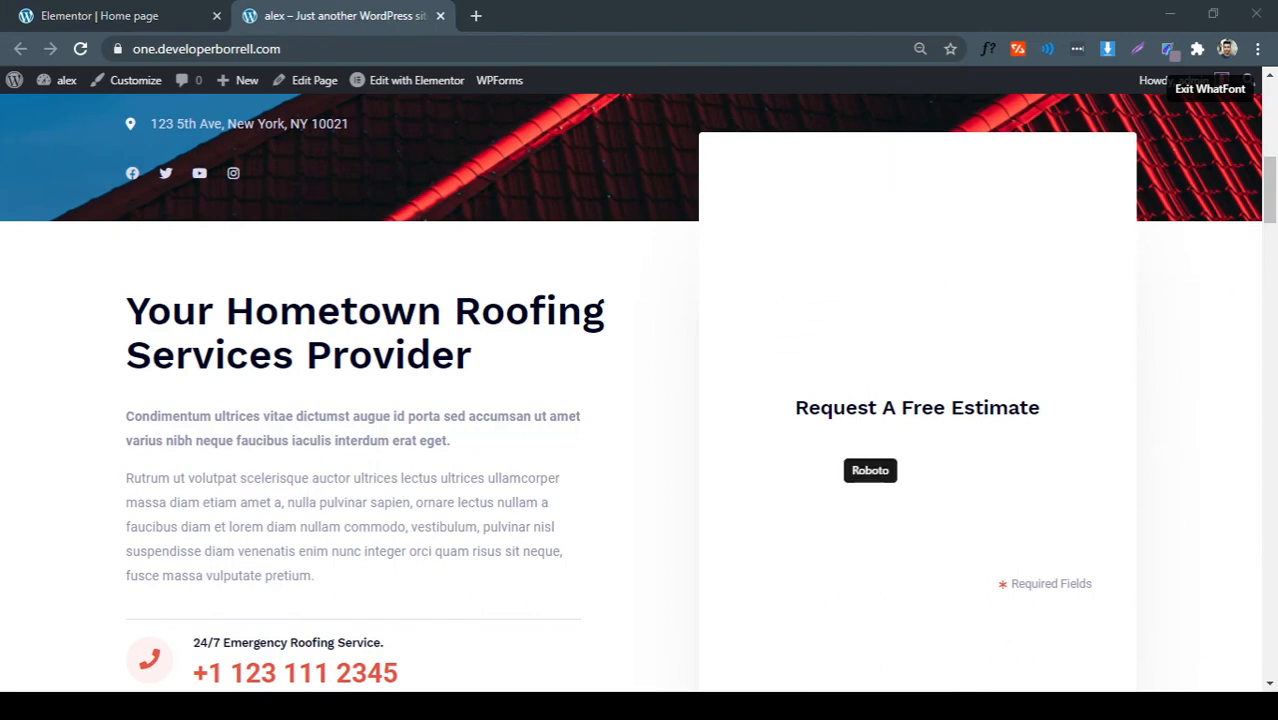
Inspect the font details of the "Request A Free Estimate" heading on the live page, and return to the page editor
left_click_drag(1044, 414, 791, 417)
left_click(791, 417)
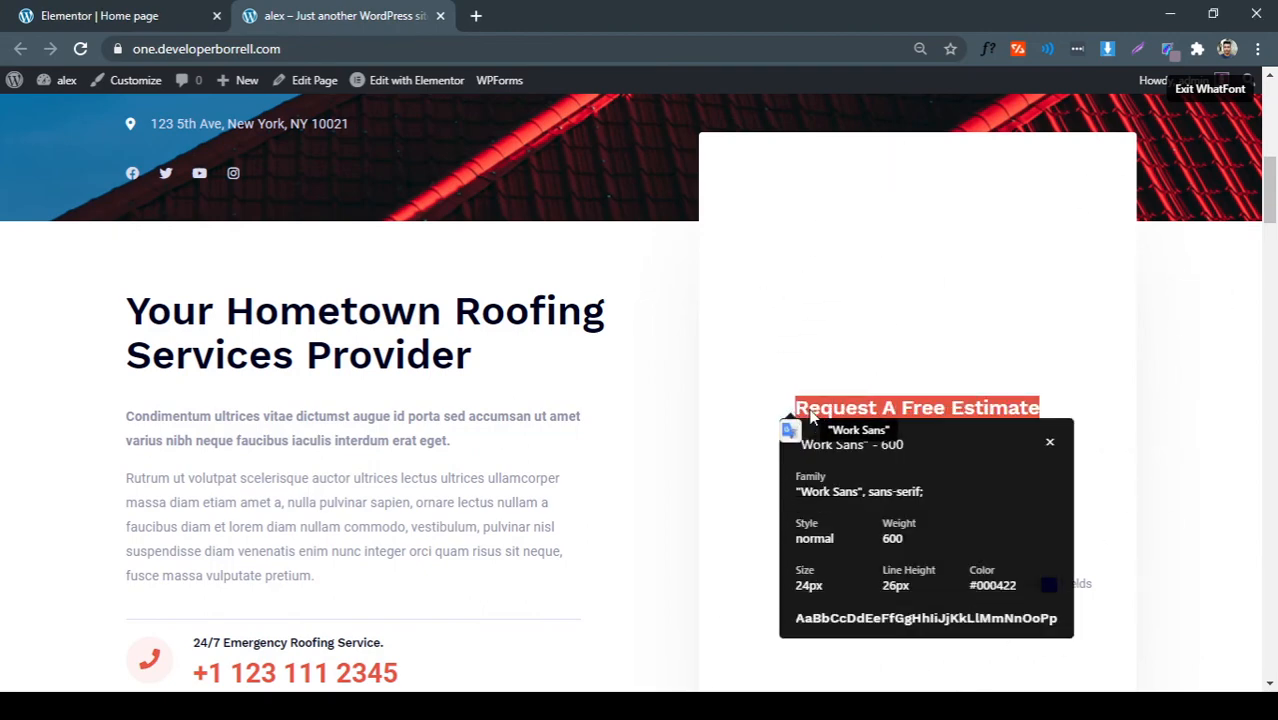
left_click(140, 15)
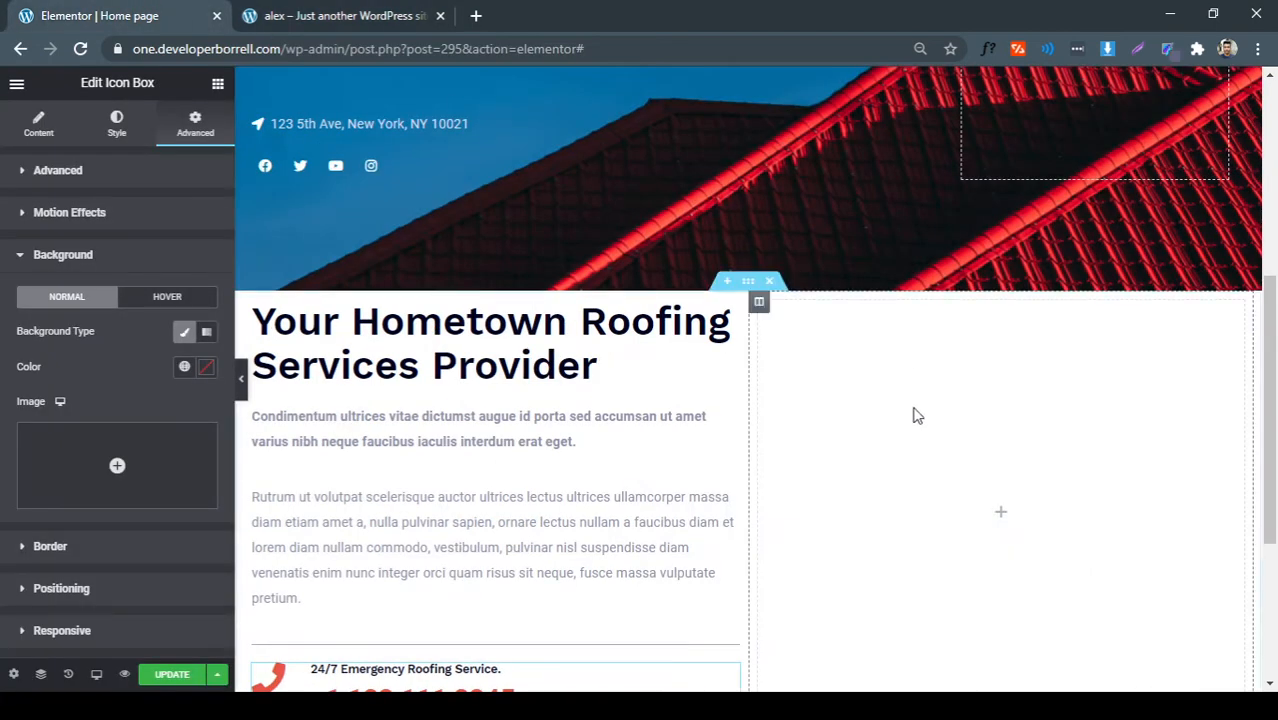
scroll(895, 392, "down", 1)
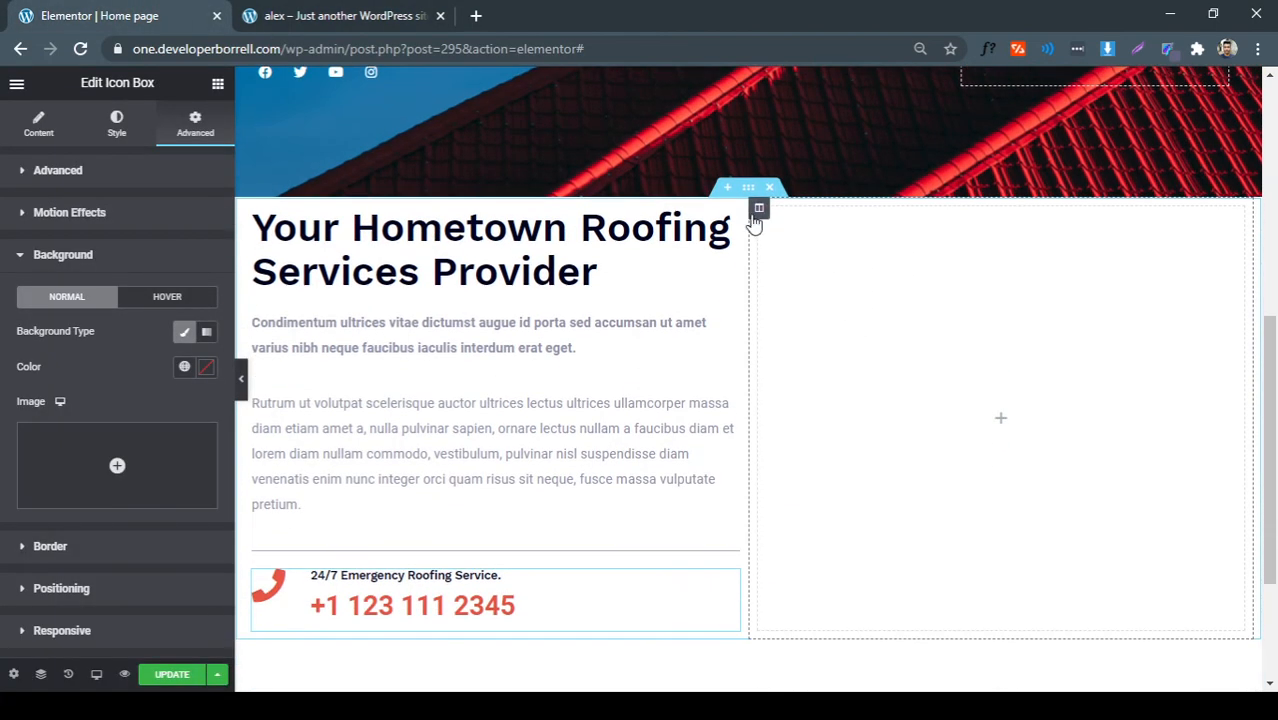
left_click(217, 83)
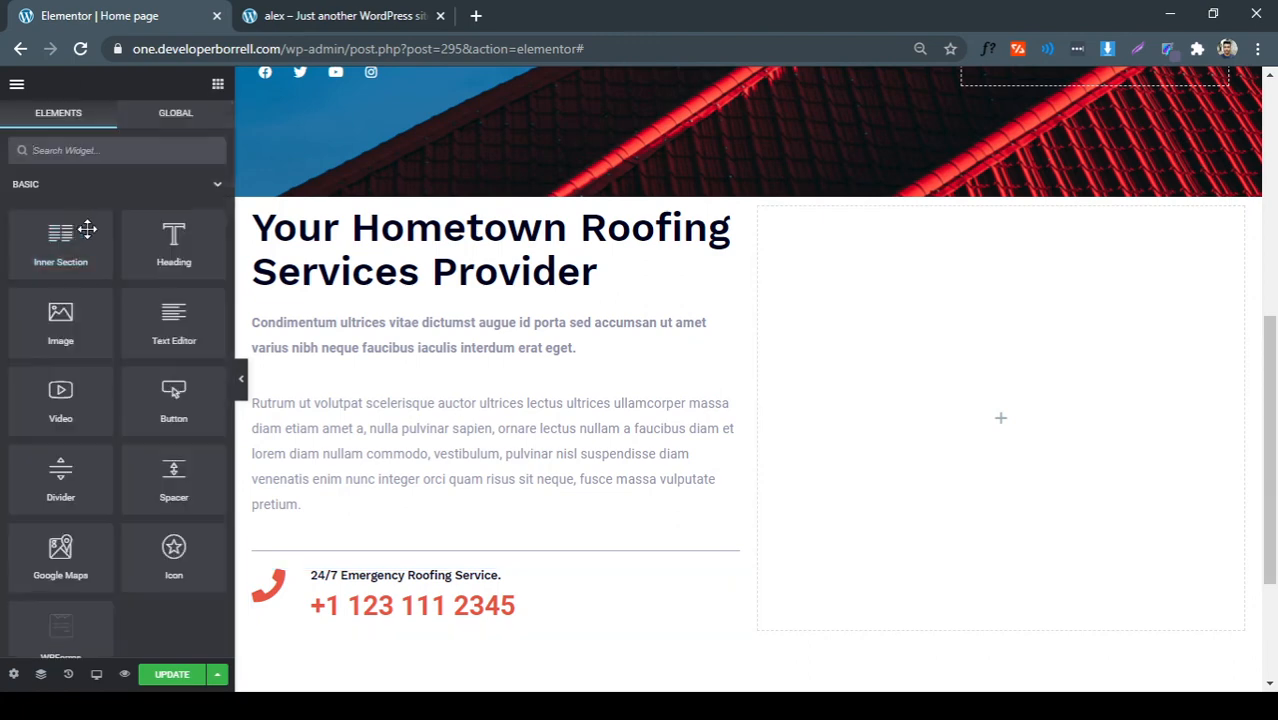
left_click(335, 15)
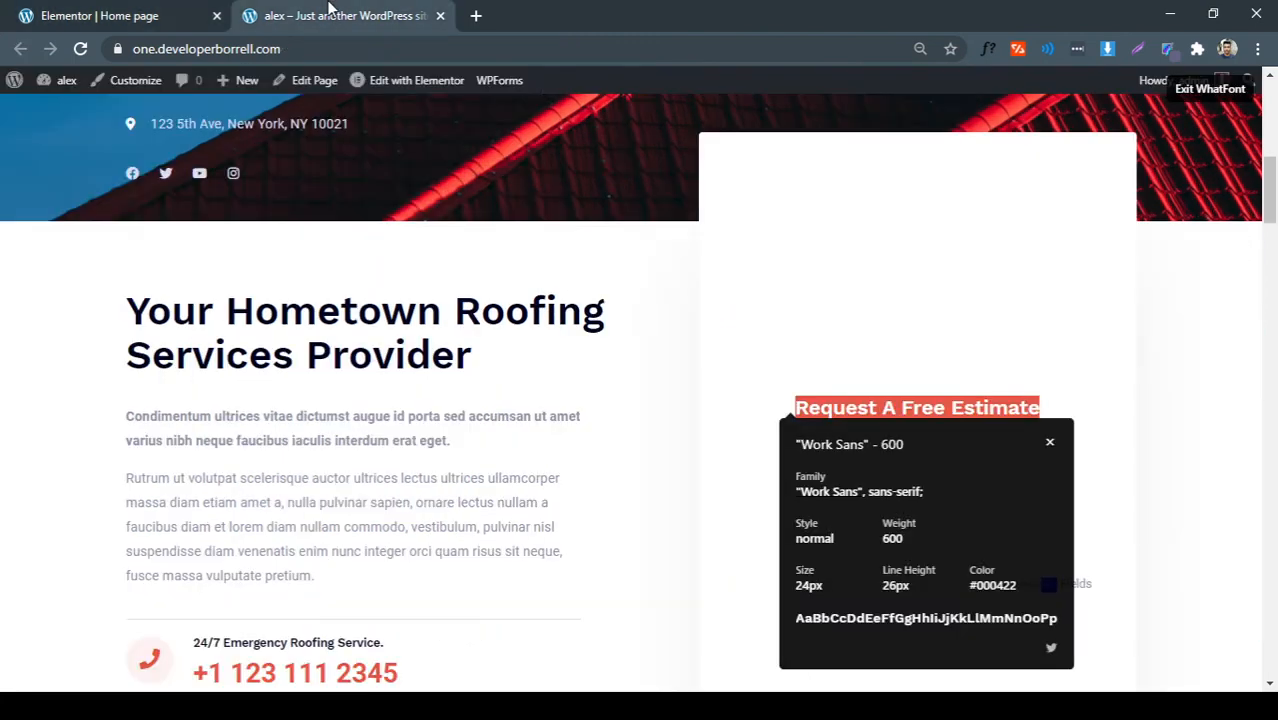
left_click(1050, 445)
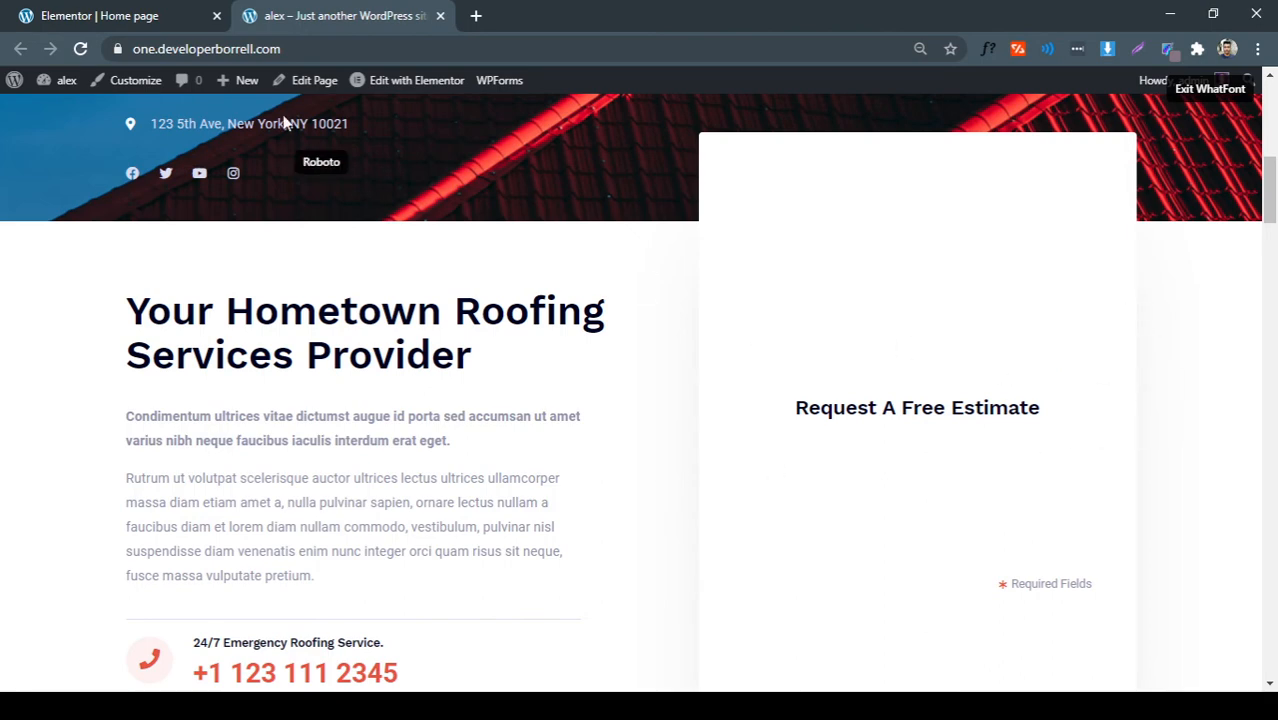
left_click(163, 16)
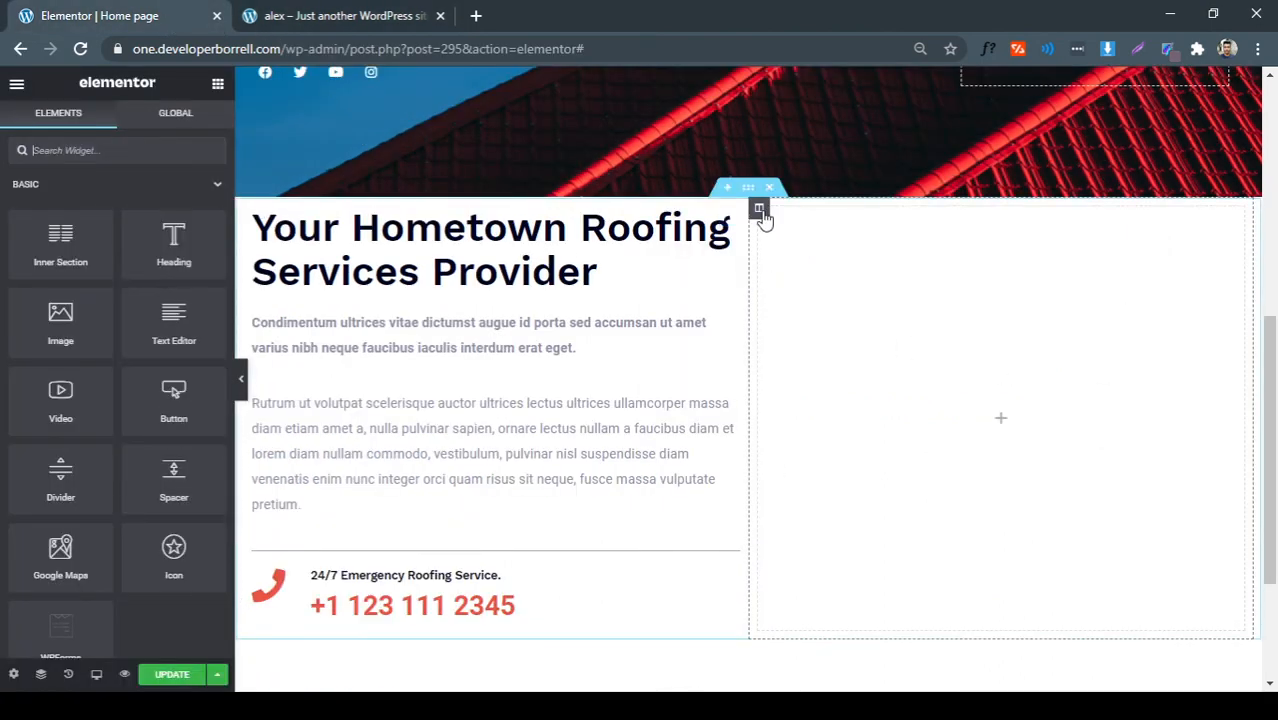
Try the default box shadow on the empty column beside the services text, and preview the page without the editing panel
right_click(759, 212)
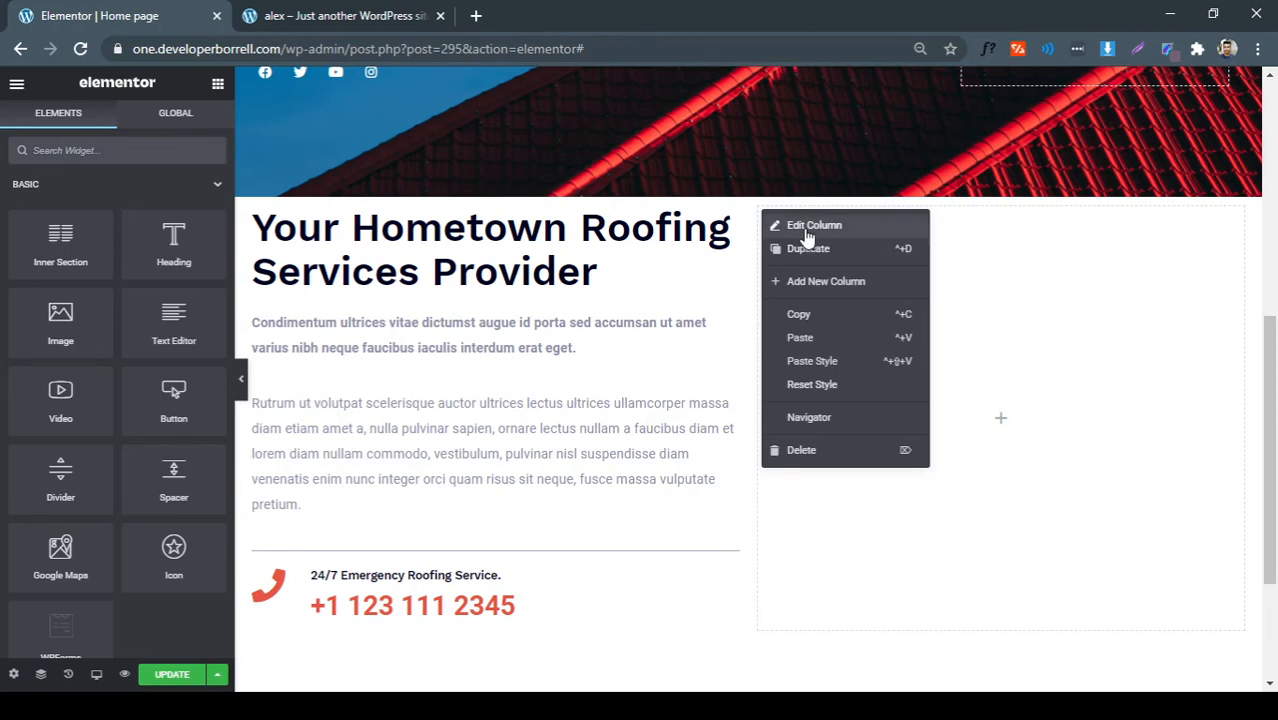
left_click(787, 221)
left_click(116, 125)
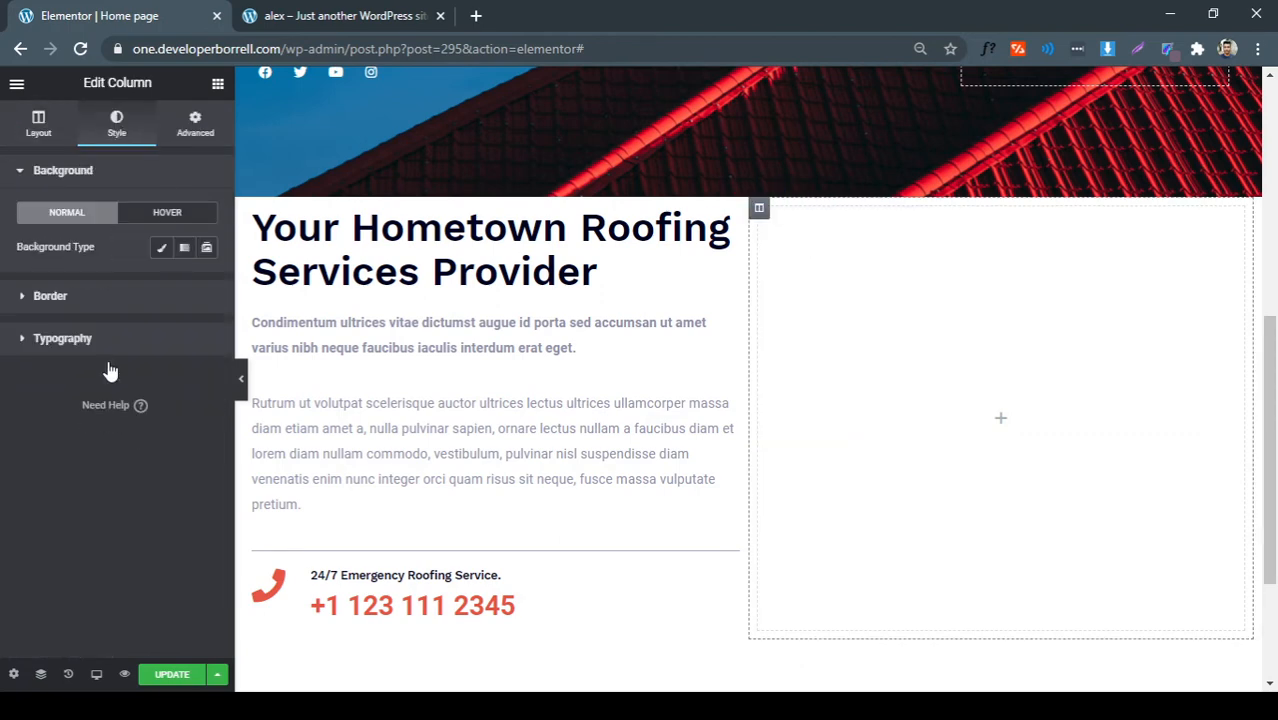
left_click(105, 300)
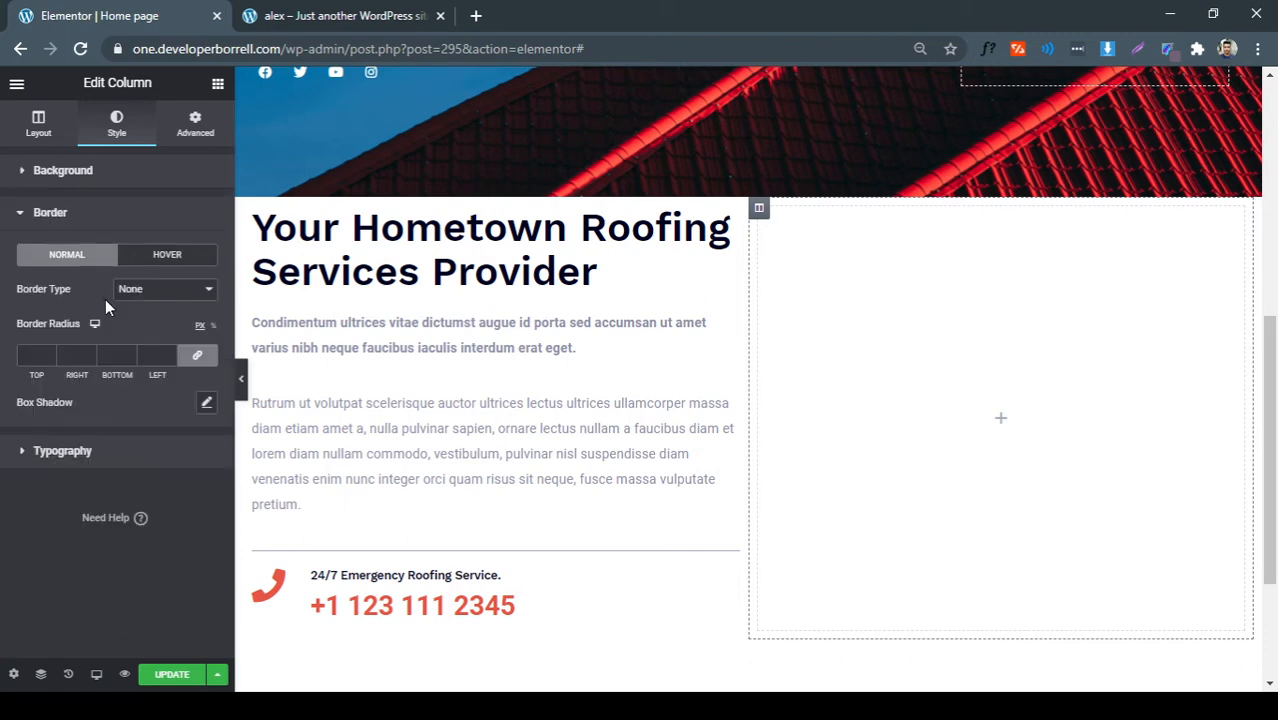
left_click(206, 403)
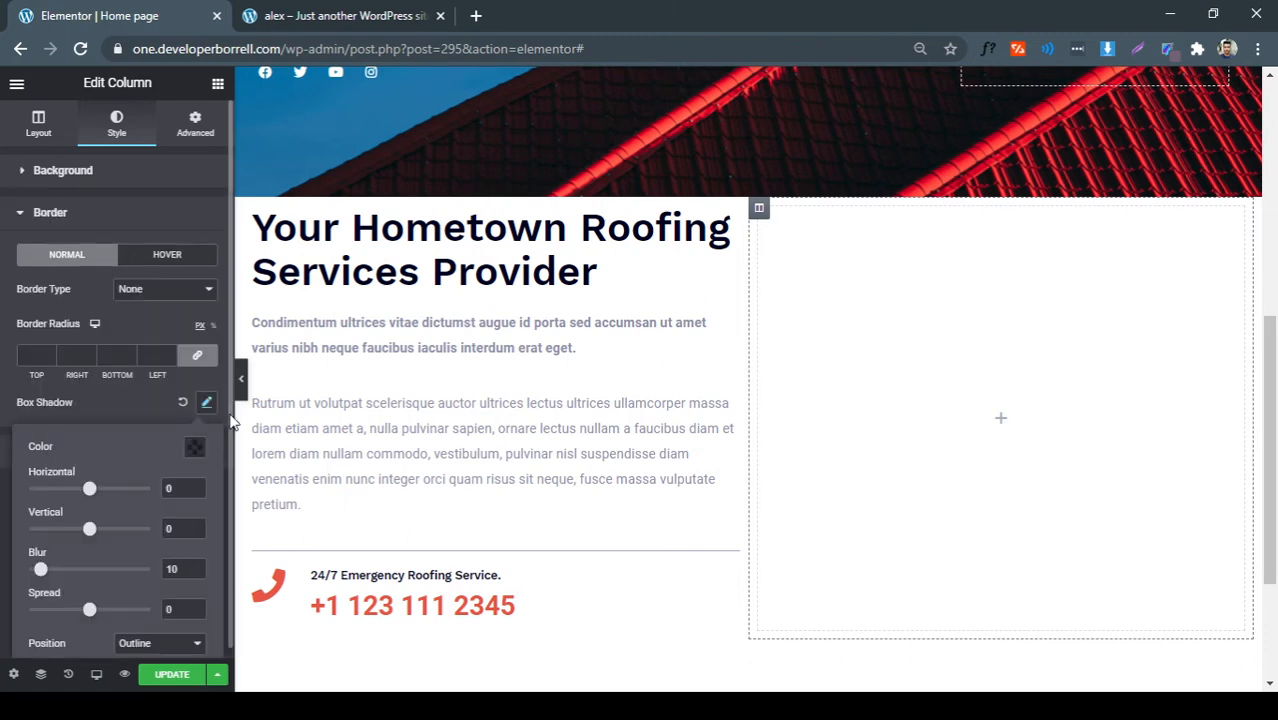
left_click(241, 378)
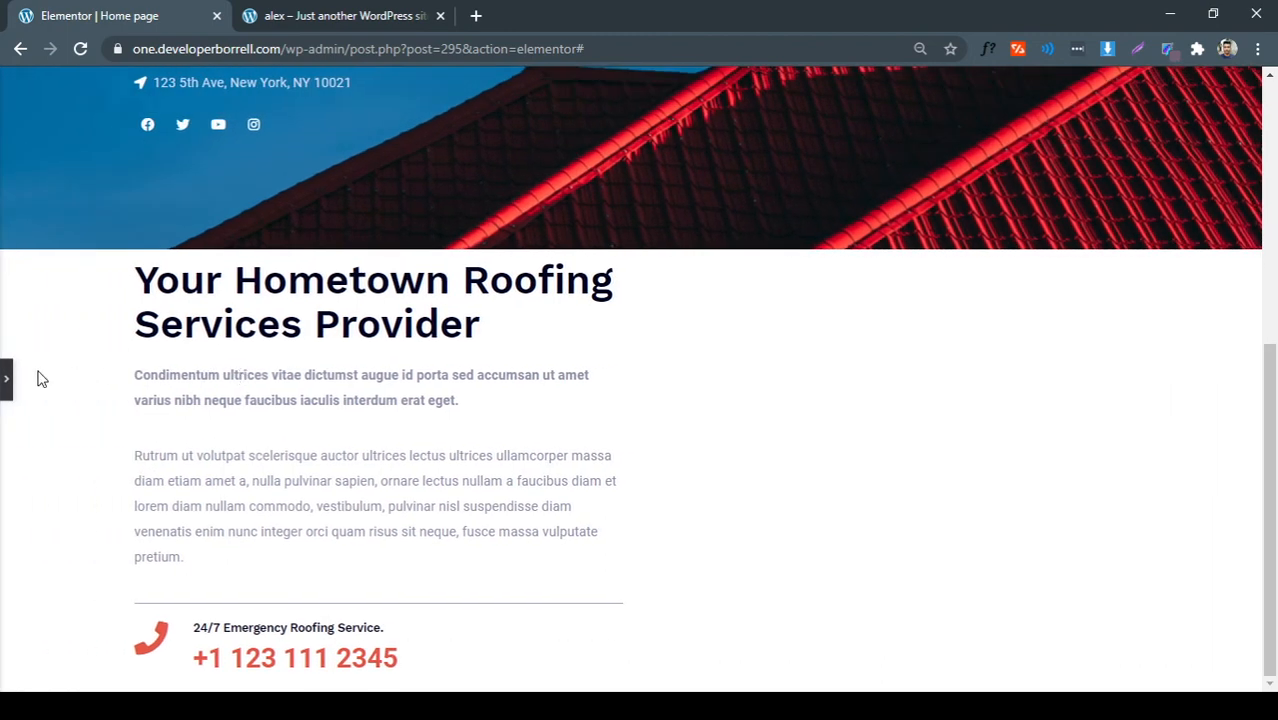
left_click(7, 378)
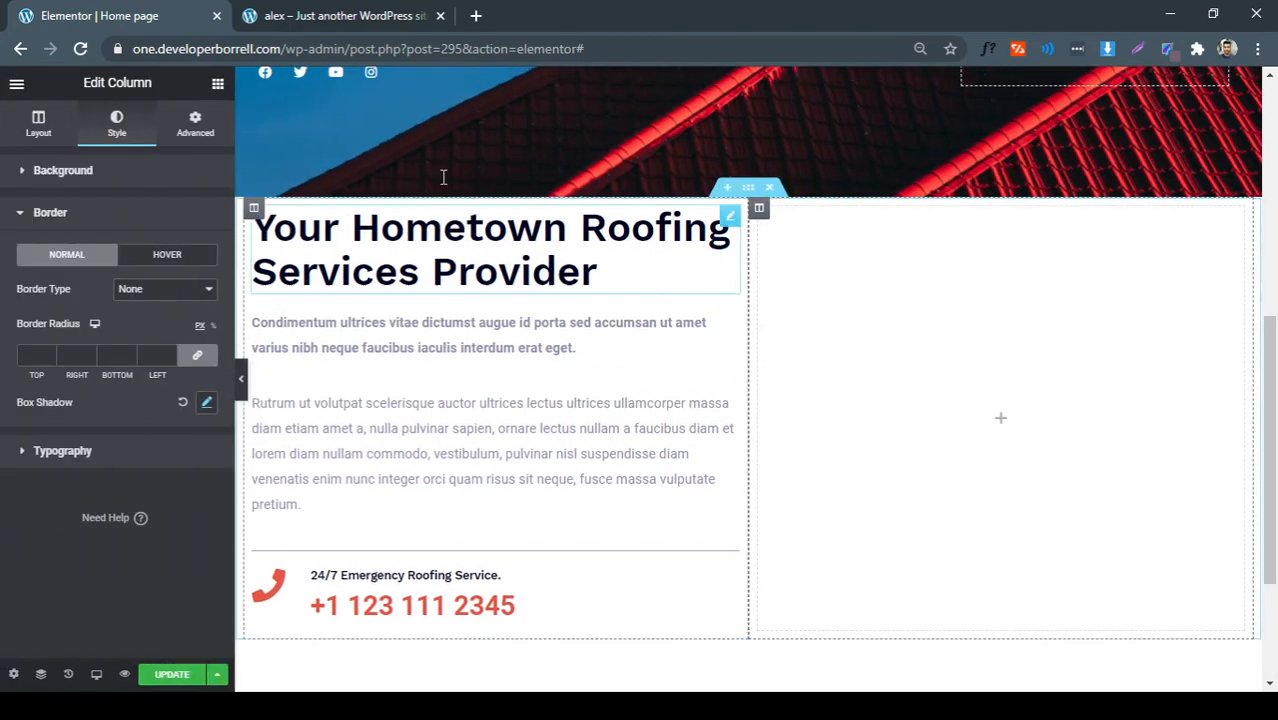
Examine the shadow and layout of the estimate card on the live page, and return to the editor
left_click(322, 14)
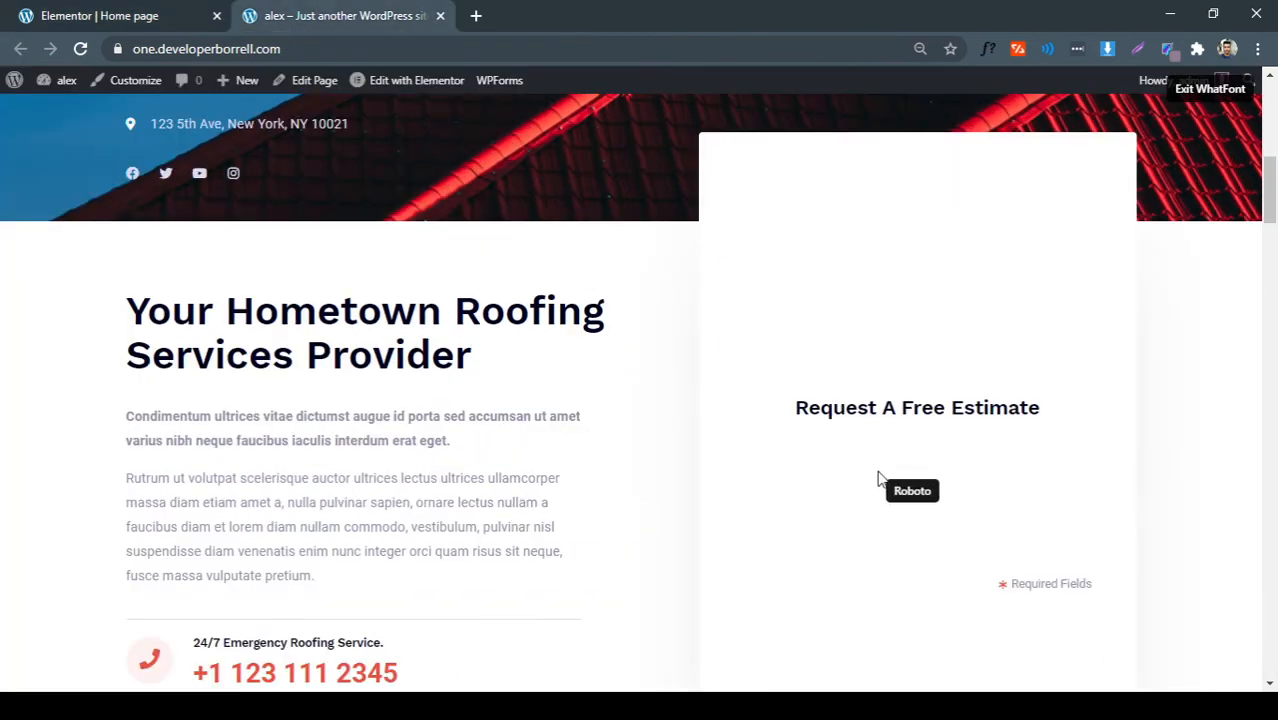
scroll(884, 451, "down", 2)
scroll(609, 394, "up", 1)
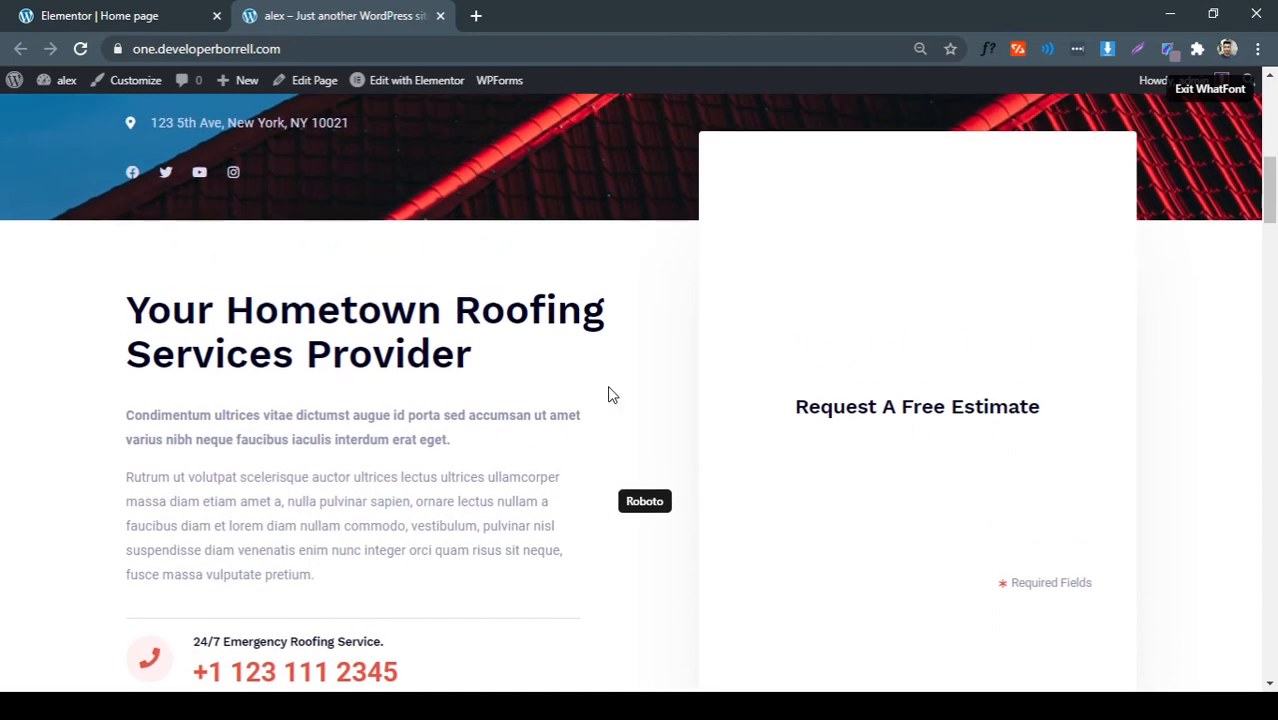
left_click(190, 14)
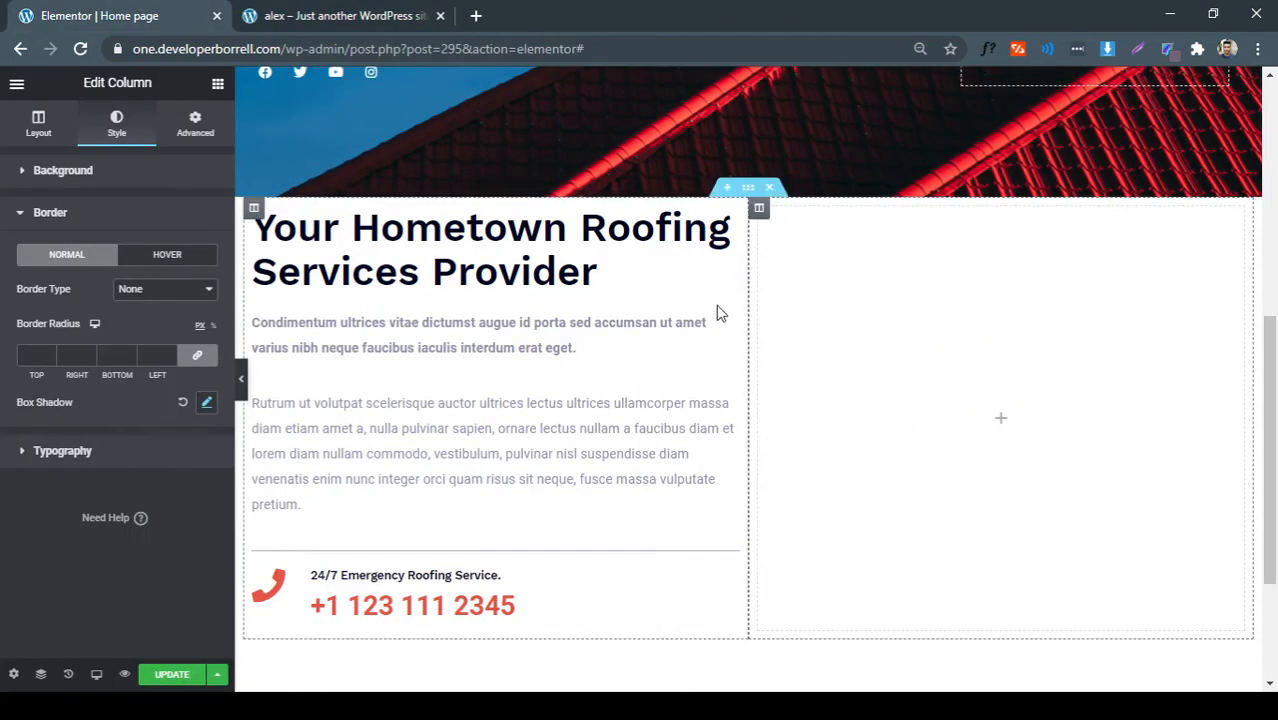
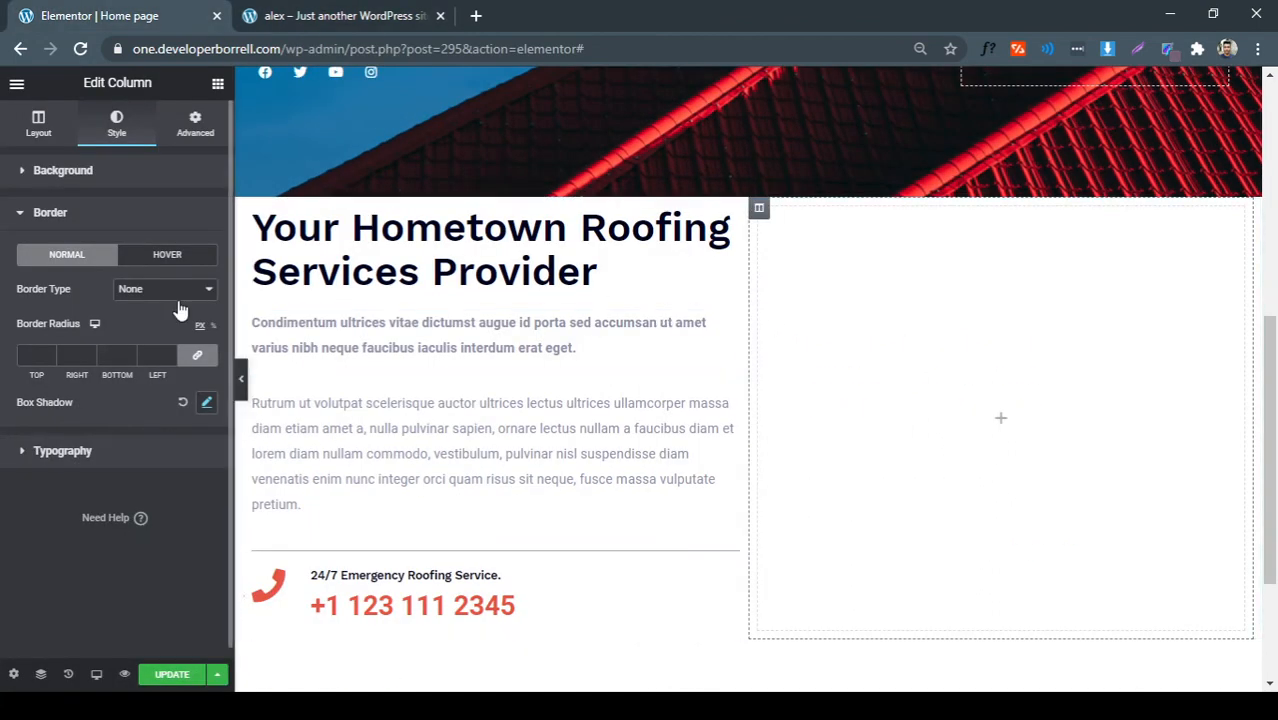
Review the advanced and border settings of the empty column beside the services text
right_click(764, 215)
left_click(779, 228)
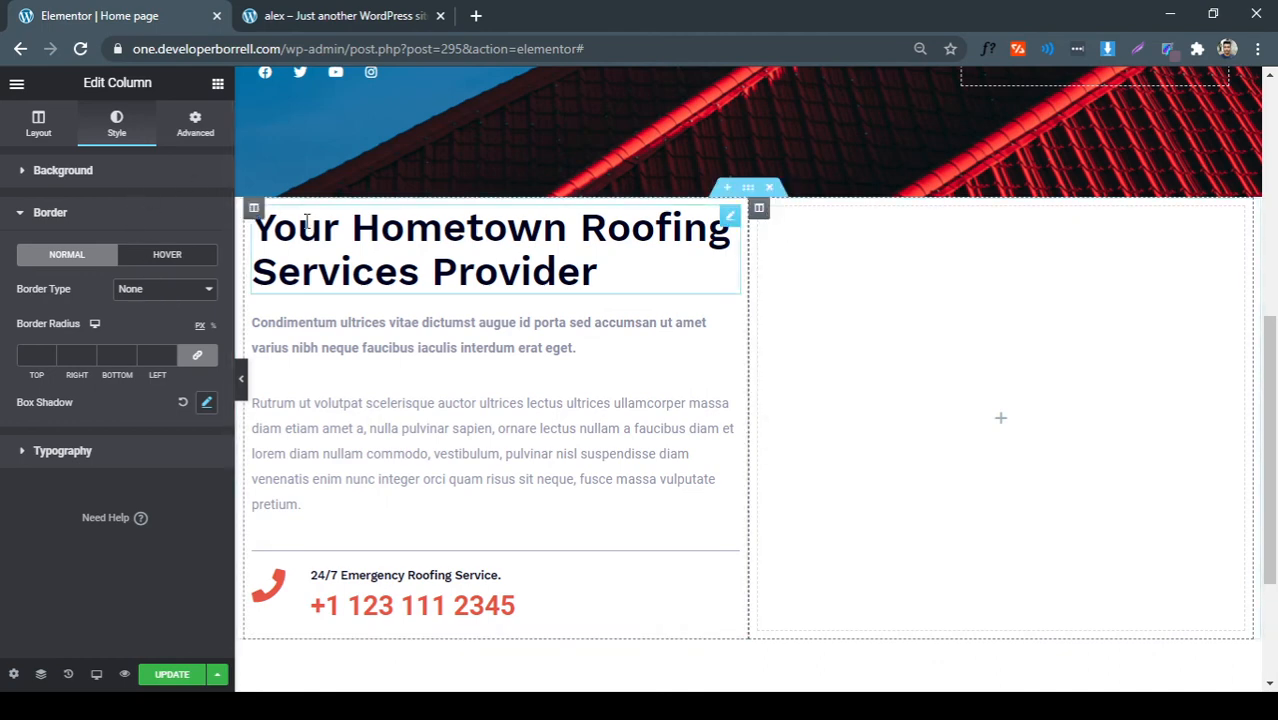
left_click(190, 138)
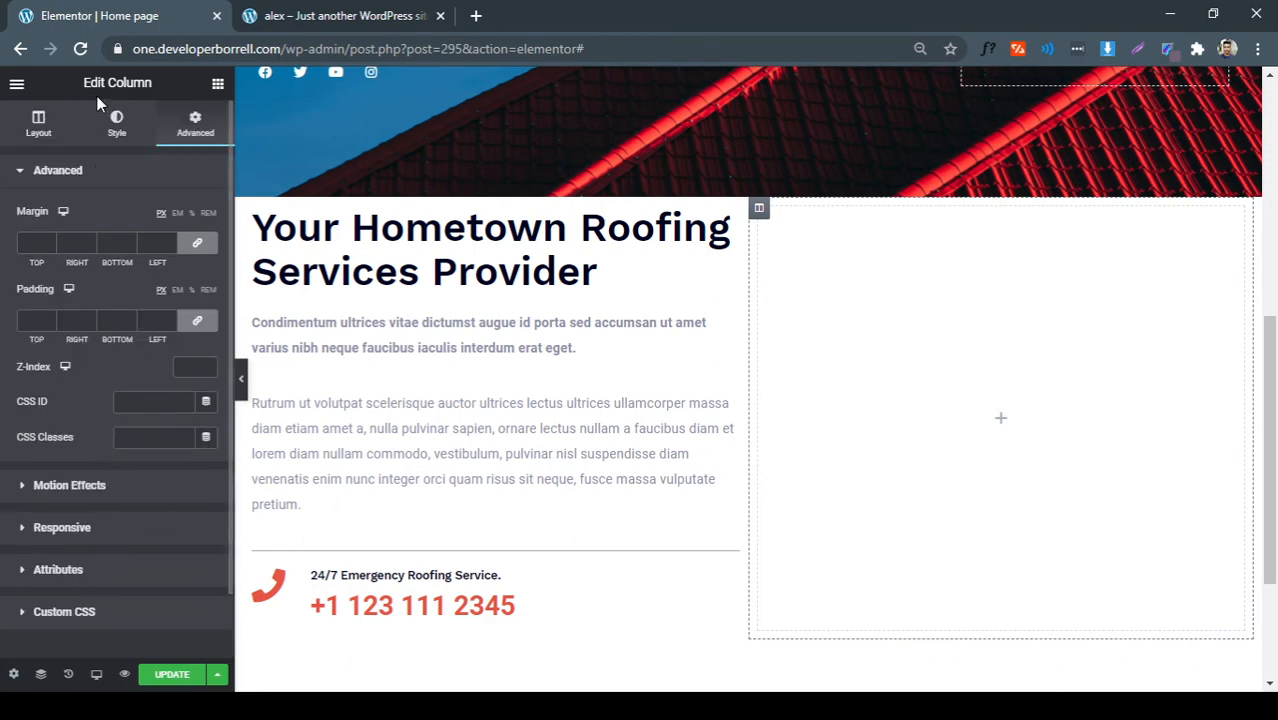
left_click(116, 124)
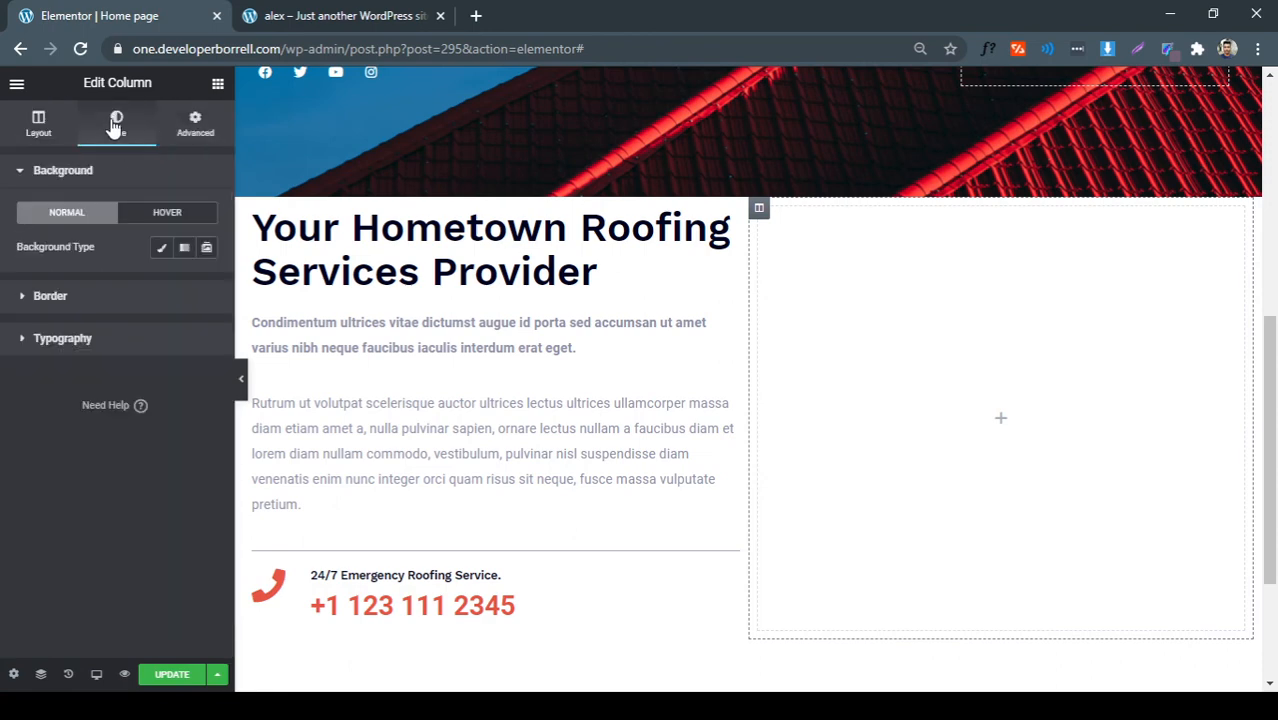
left_click(120, 300)
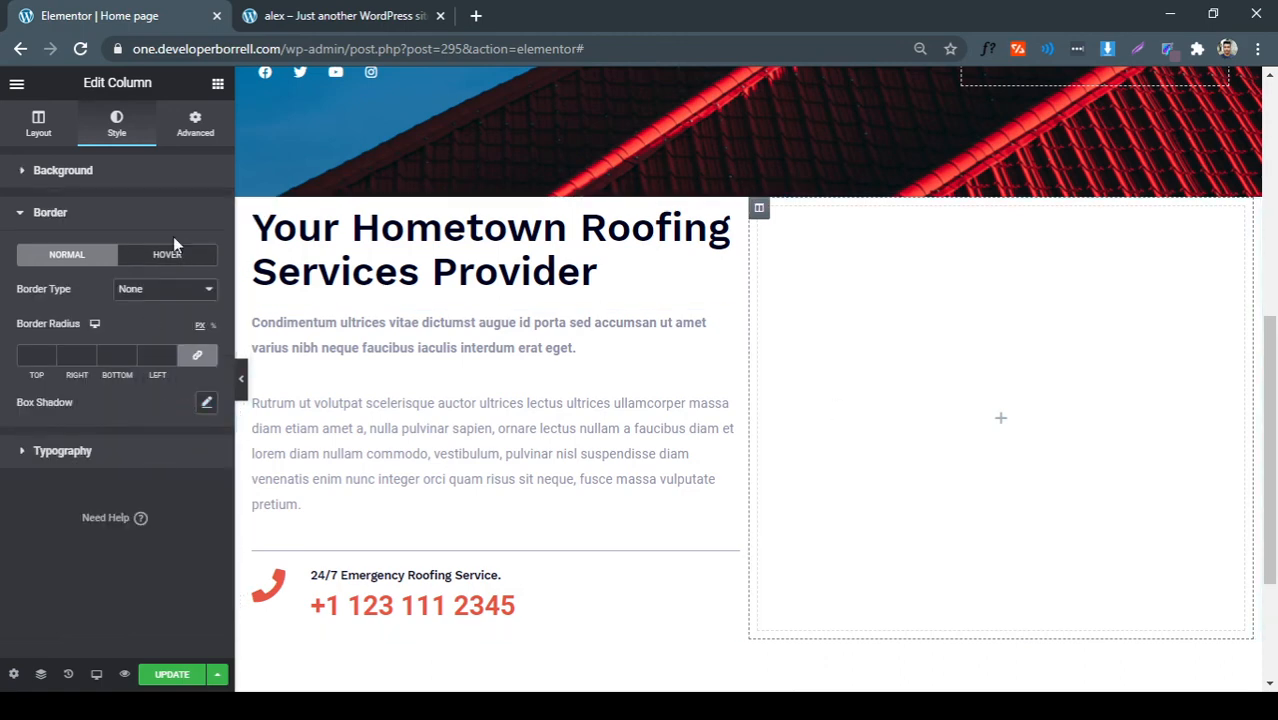
Add a Heading widget to the empty column and set its title to "Request A Free Estimate"
left_click(217, 83)
left_click_drag(174, 240, 976, 445)
triple_click(175, 274)
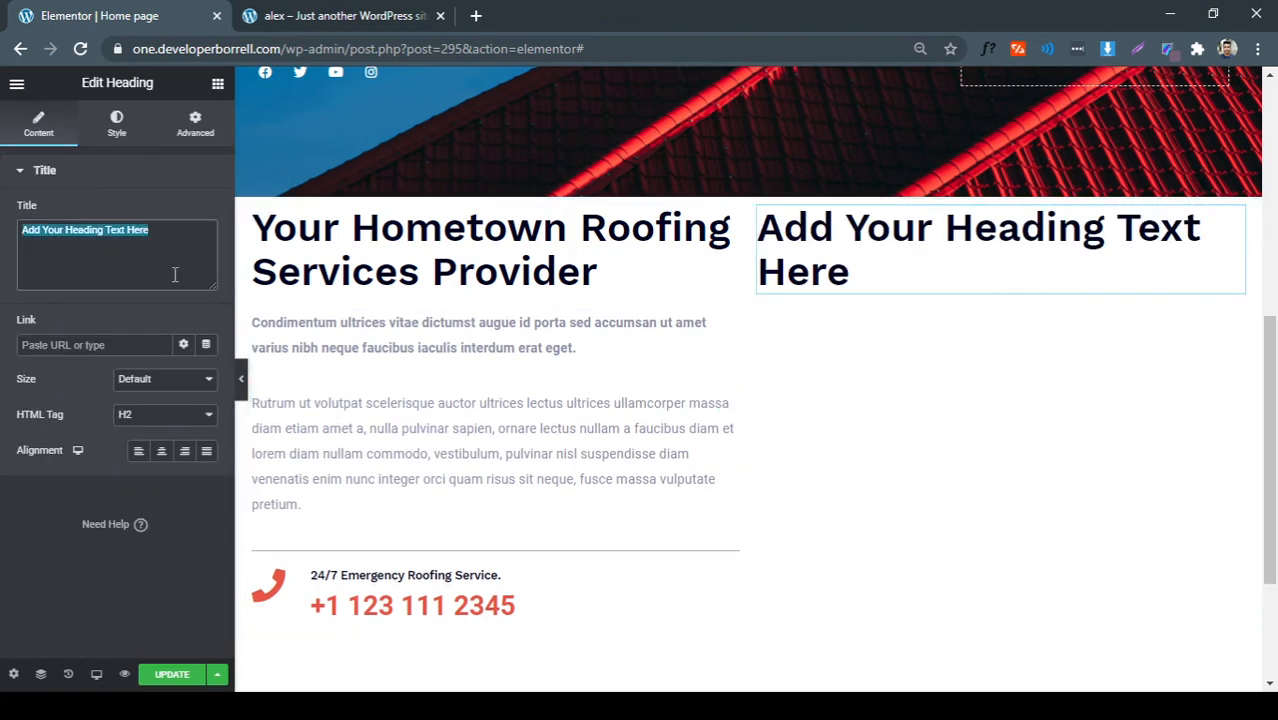
type("Request A Free Estimate")
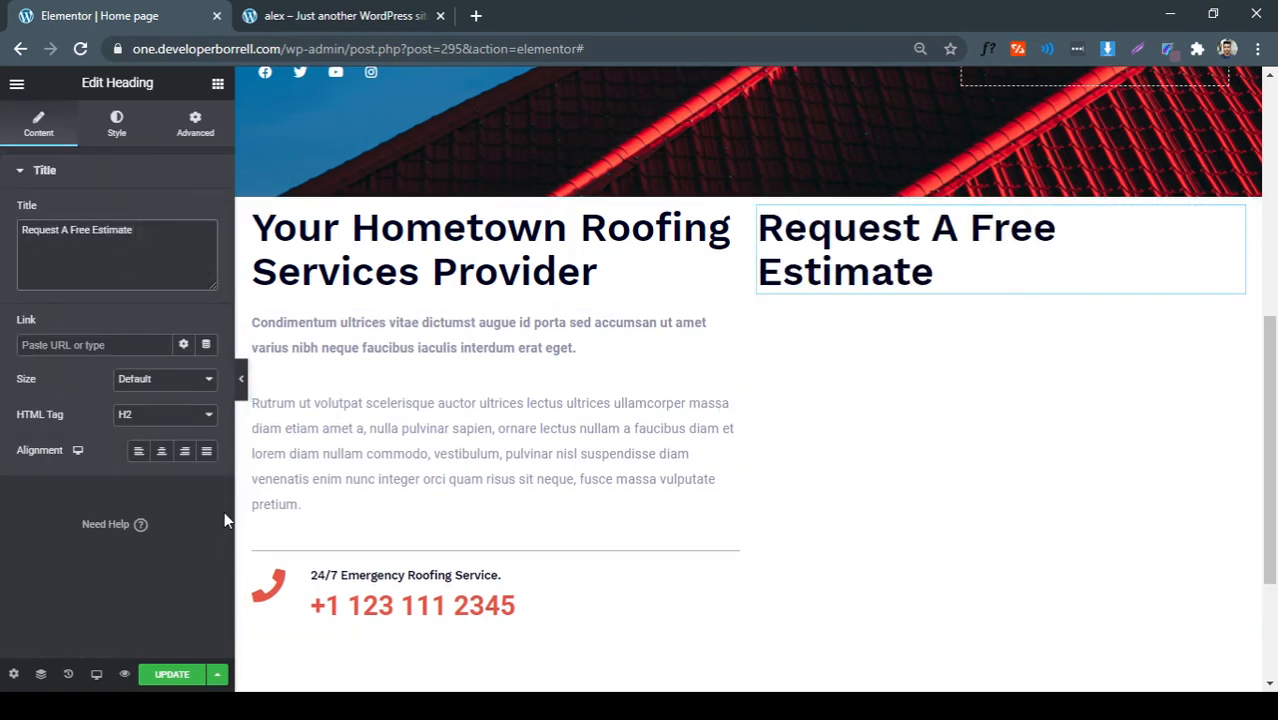
Centre the "Request A Free Estimate" heading, and copy the matching heading's text colour #000422 from the live page
left_click(161, 451)
left_click(320, 16)
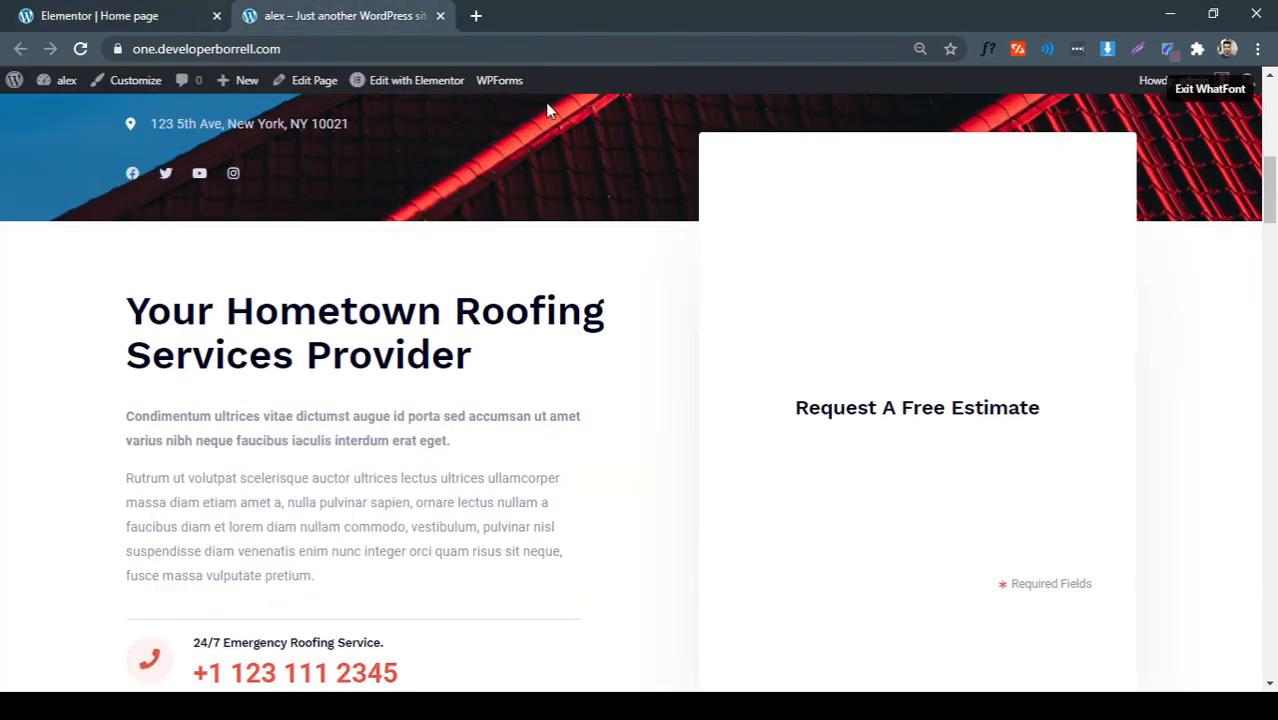
left_click(845, 410)
scroll(1040, 458, "down", 1)
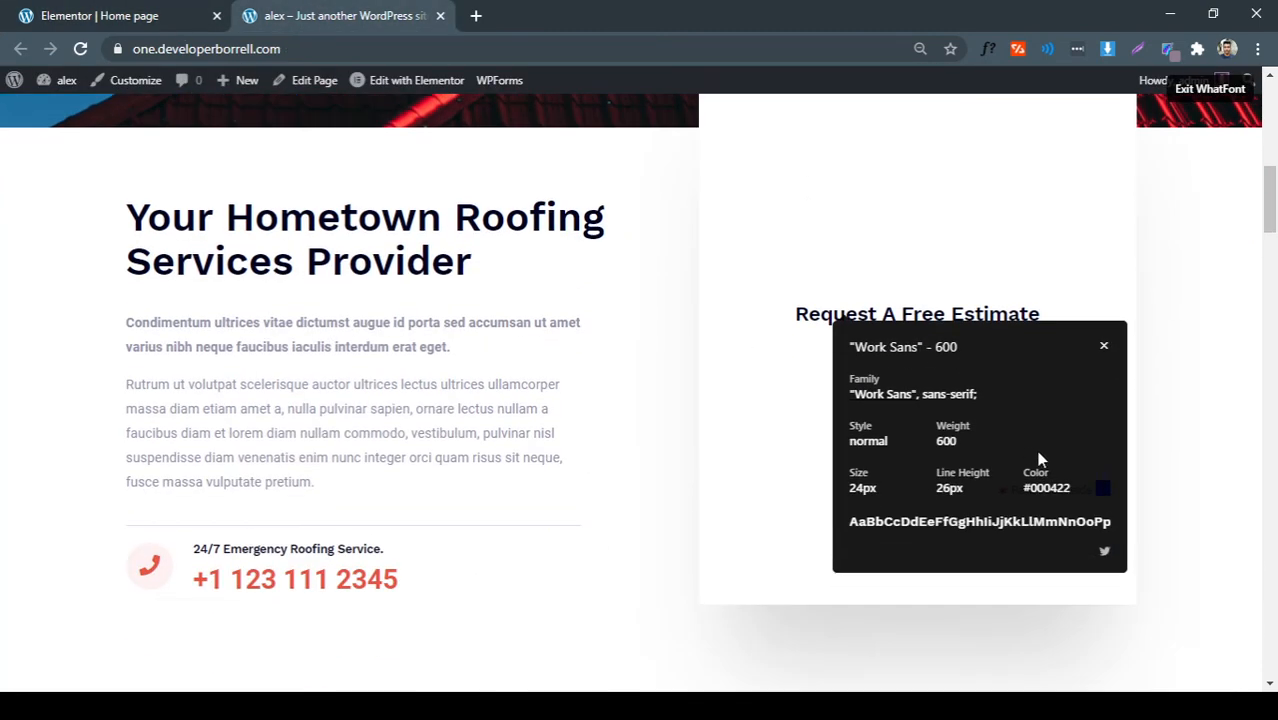
left_click_drag(1041, 487, 1068, 503)
triple_click(1067, 488)
left_click_drag(1024, 488, 1066, 492)
triple_click(1068, 489)
key("ctrl+c")
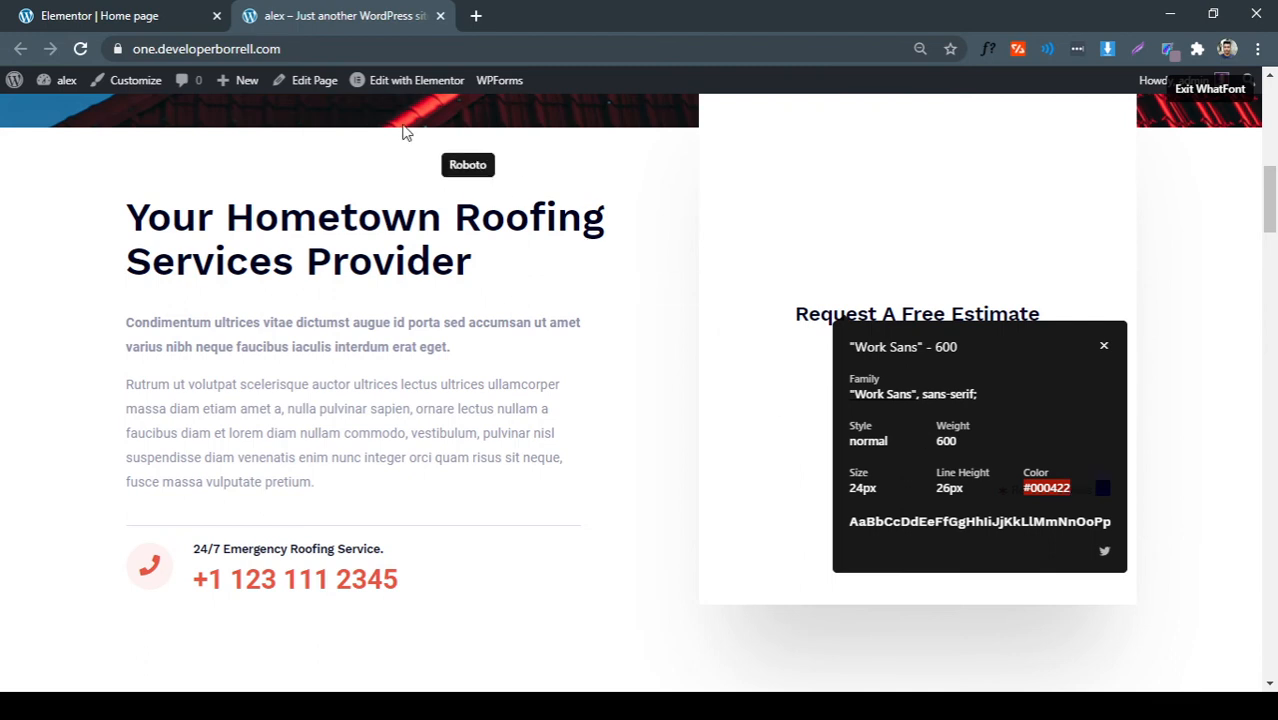
Set the "Request A Free Estimate" heading's text colour to the copied #000422 in the editor
left_click(188, 12)
left_click(116, 130)
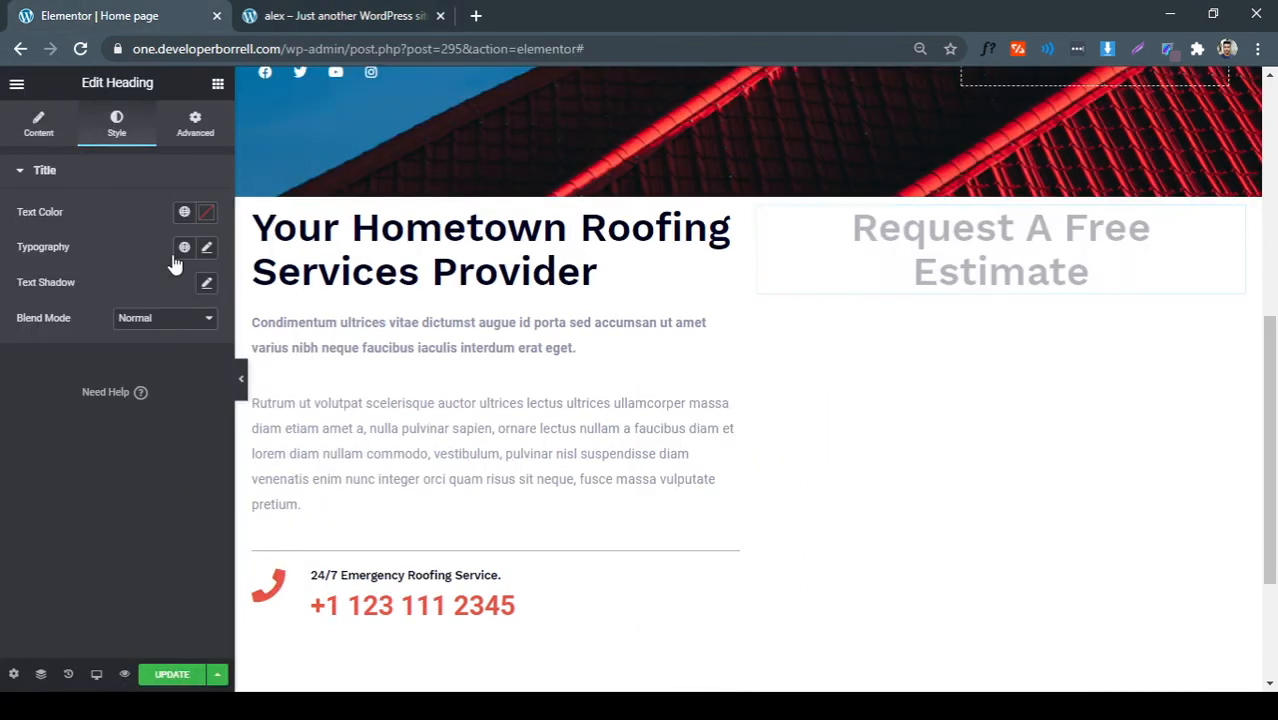
left_click(205, 213)
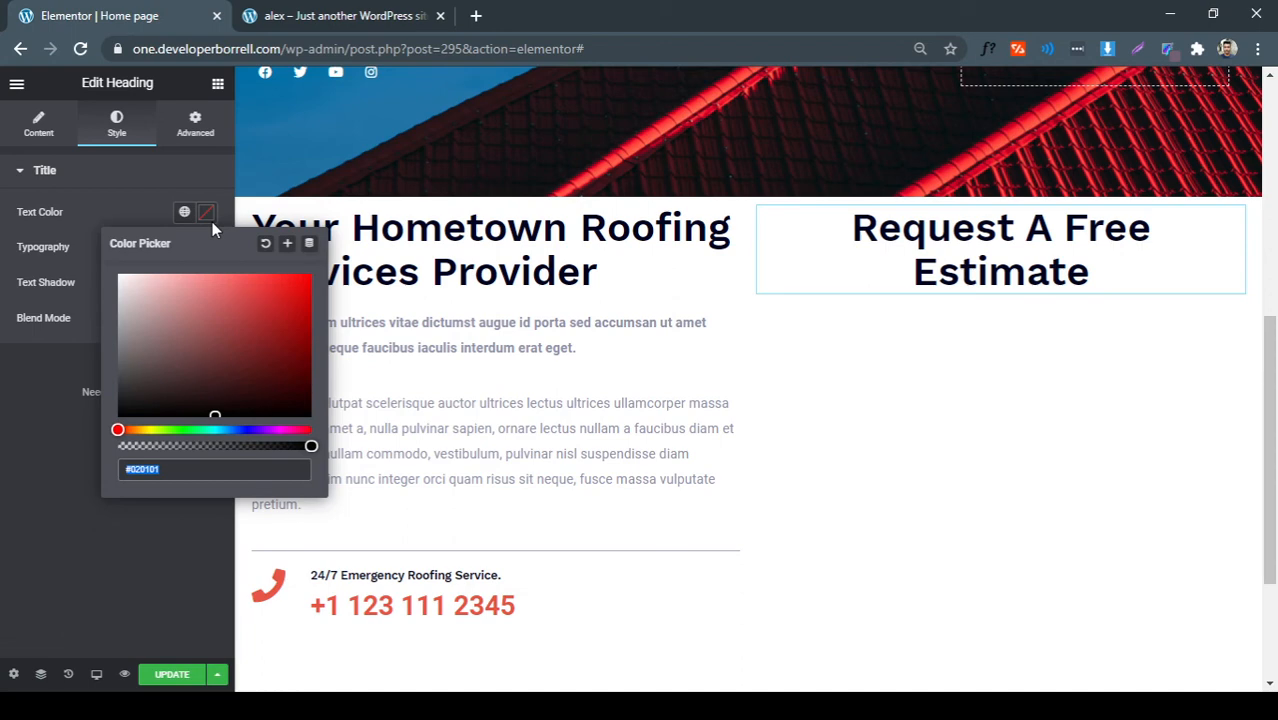
key("ctrl+v")
left_click(146, 211)
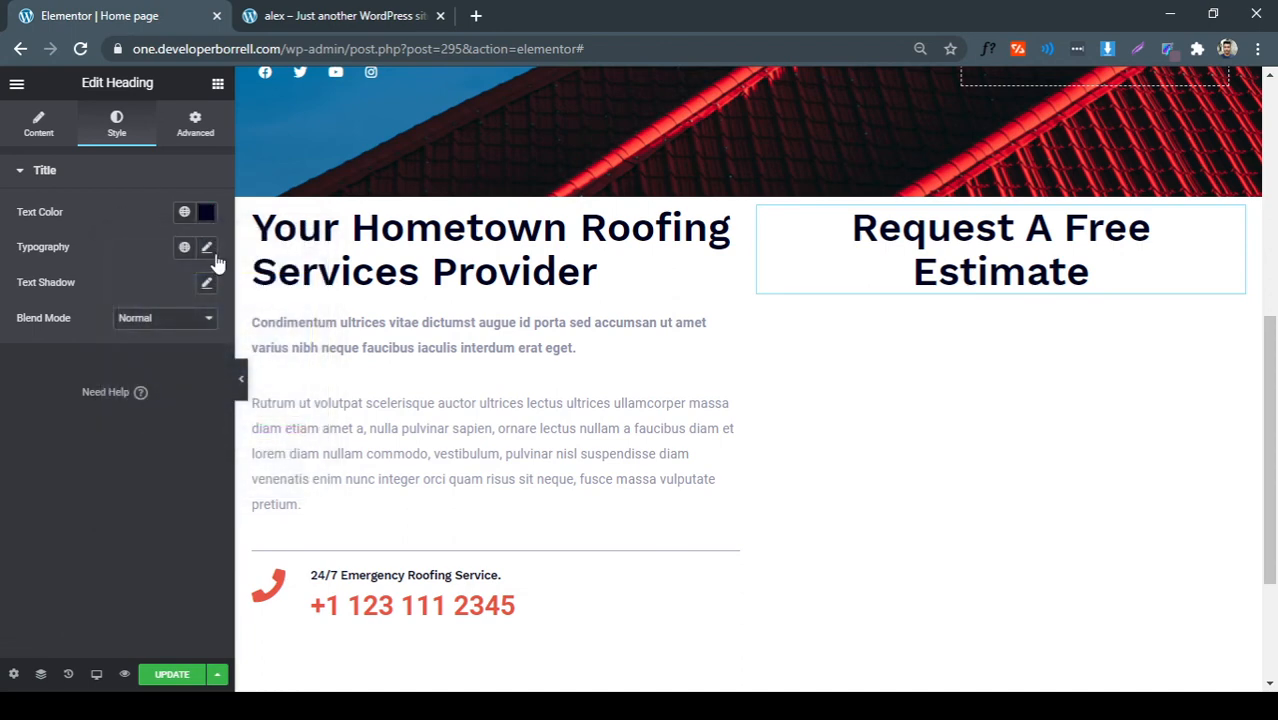
Set the heading's typography to Work Sans, size 24 px, weight 600 and line height 26 px
left_click(207, 248)
left_click(170, 330)
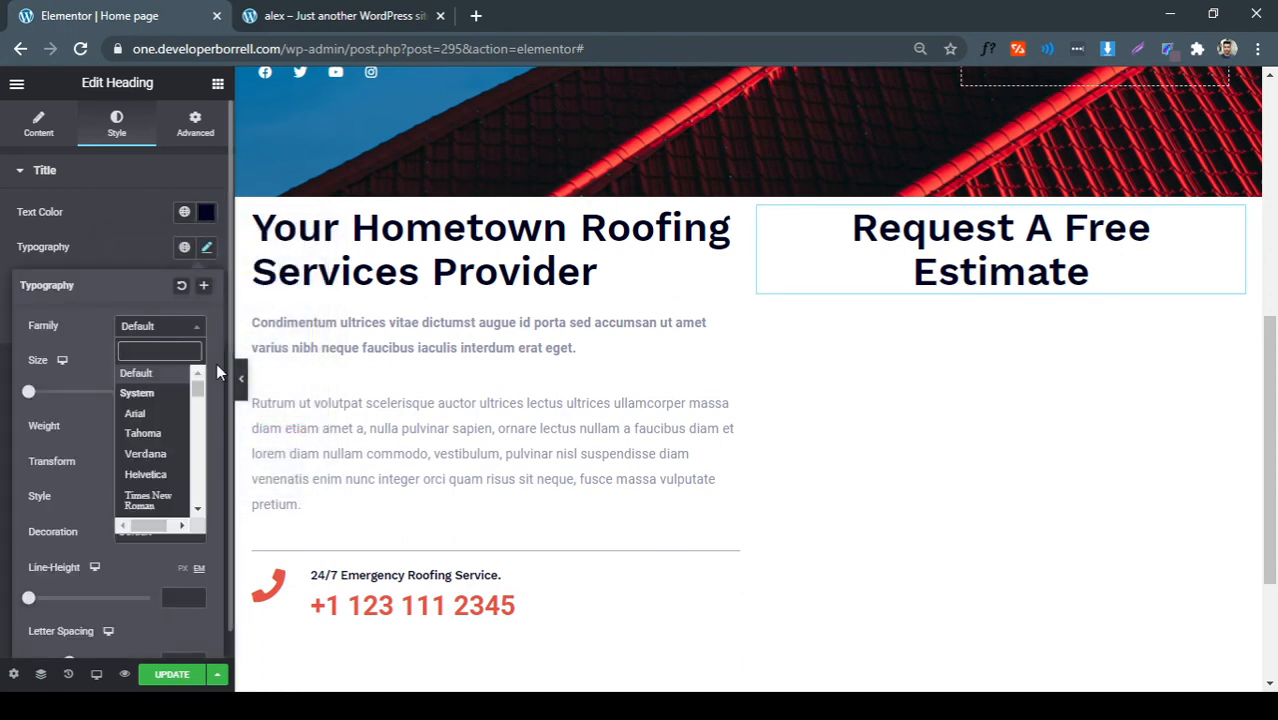
type("work")
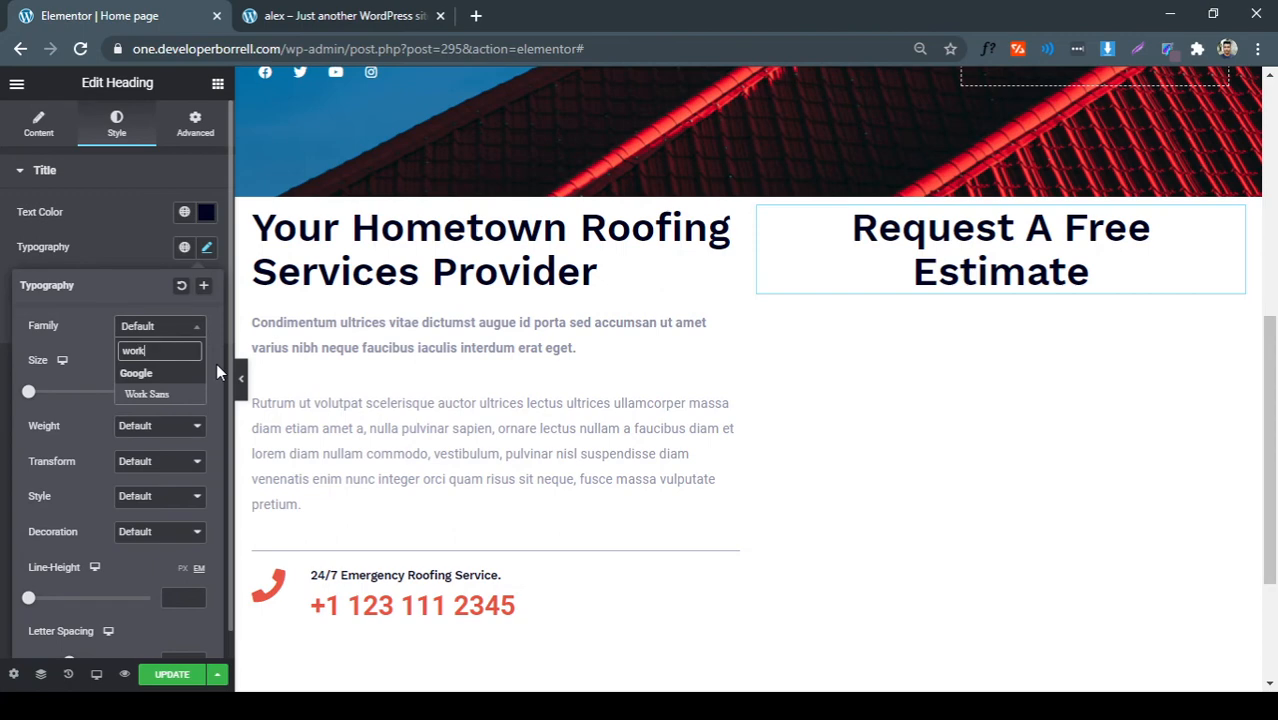
left_click(173, 393)
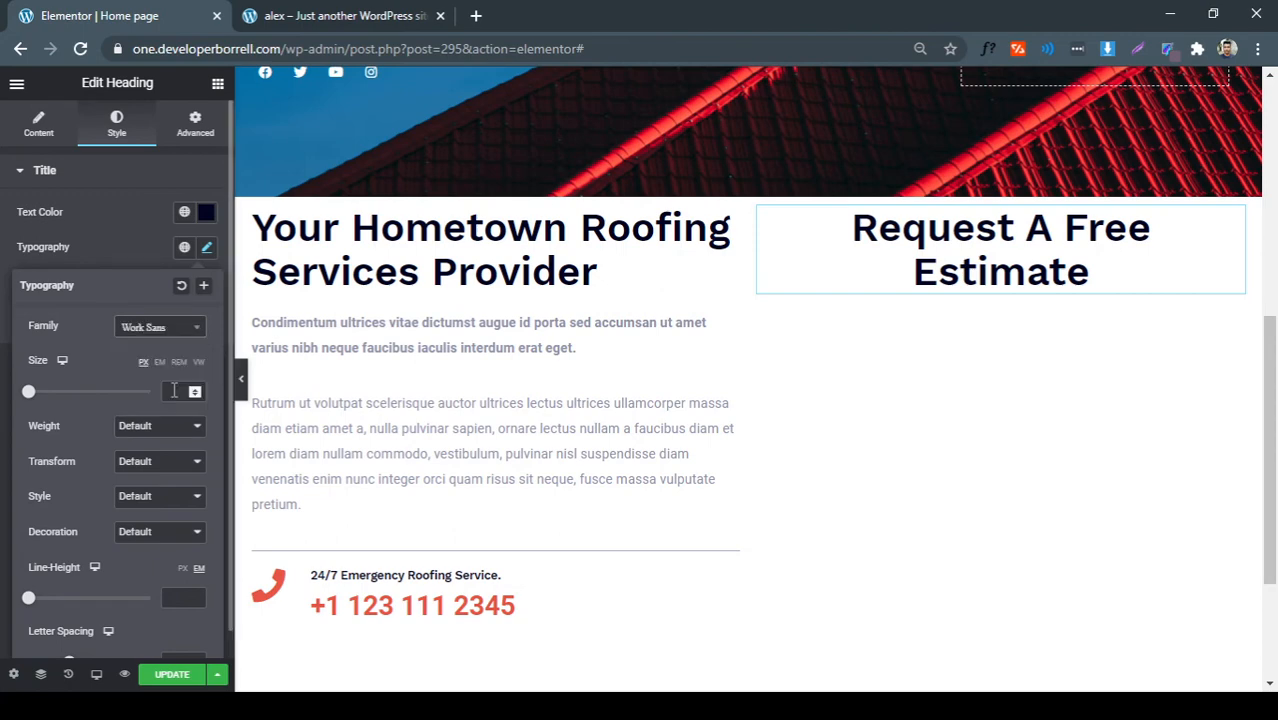
left_click(283, 12)
left_click(122, 10)
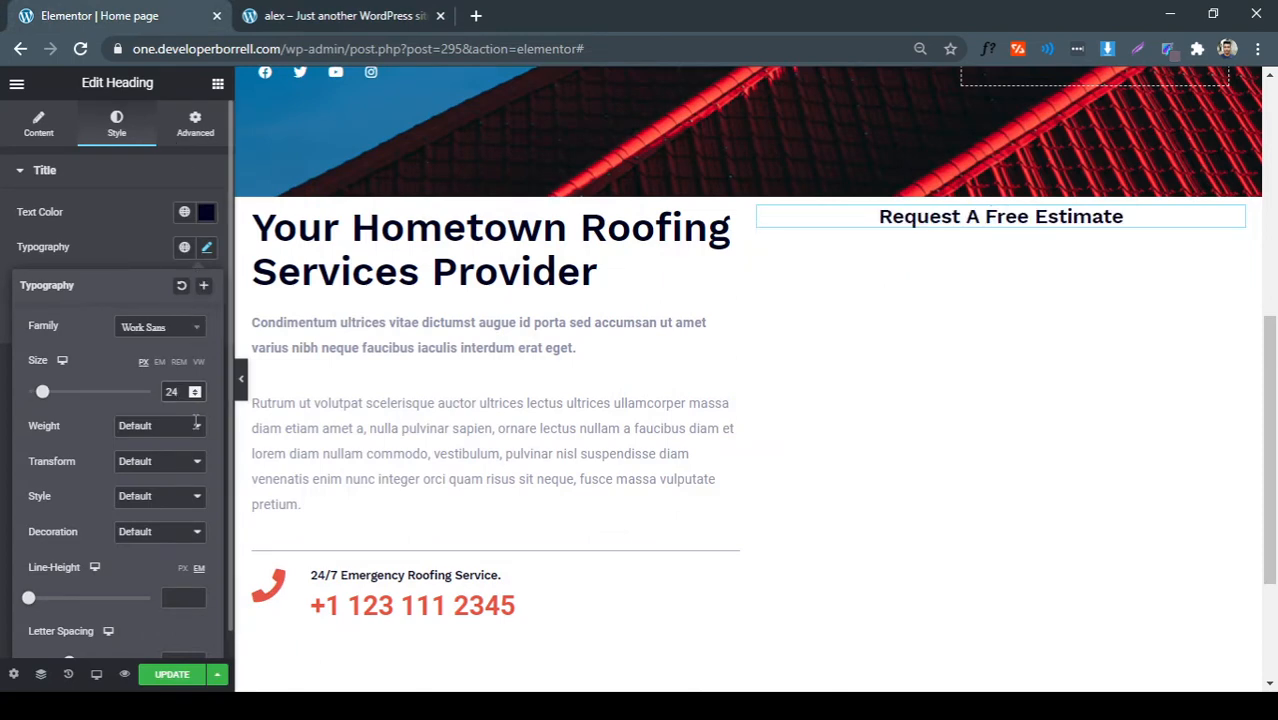
left_click(160, 510)
left_click(172, 601)
type("26")
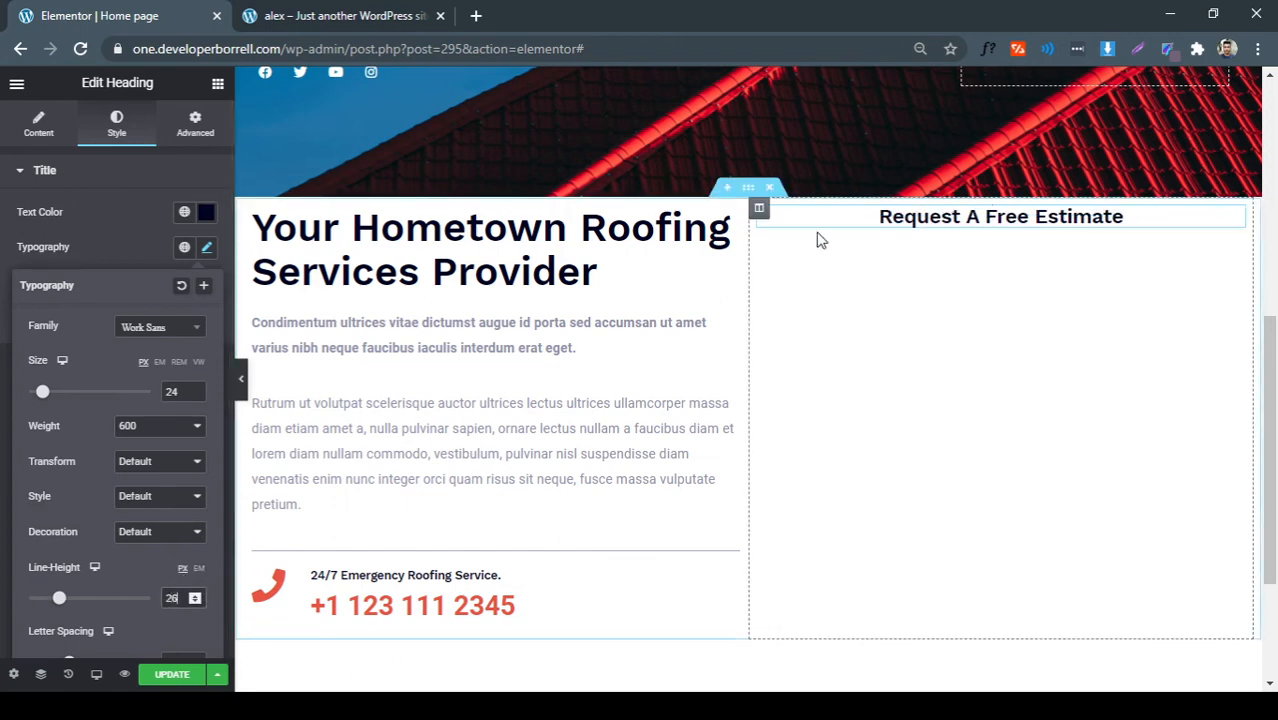
Close the font details on the live page, examine the estimate card around its heading, and return to the editor
left_click(412, 14)
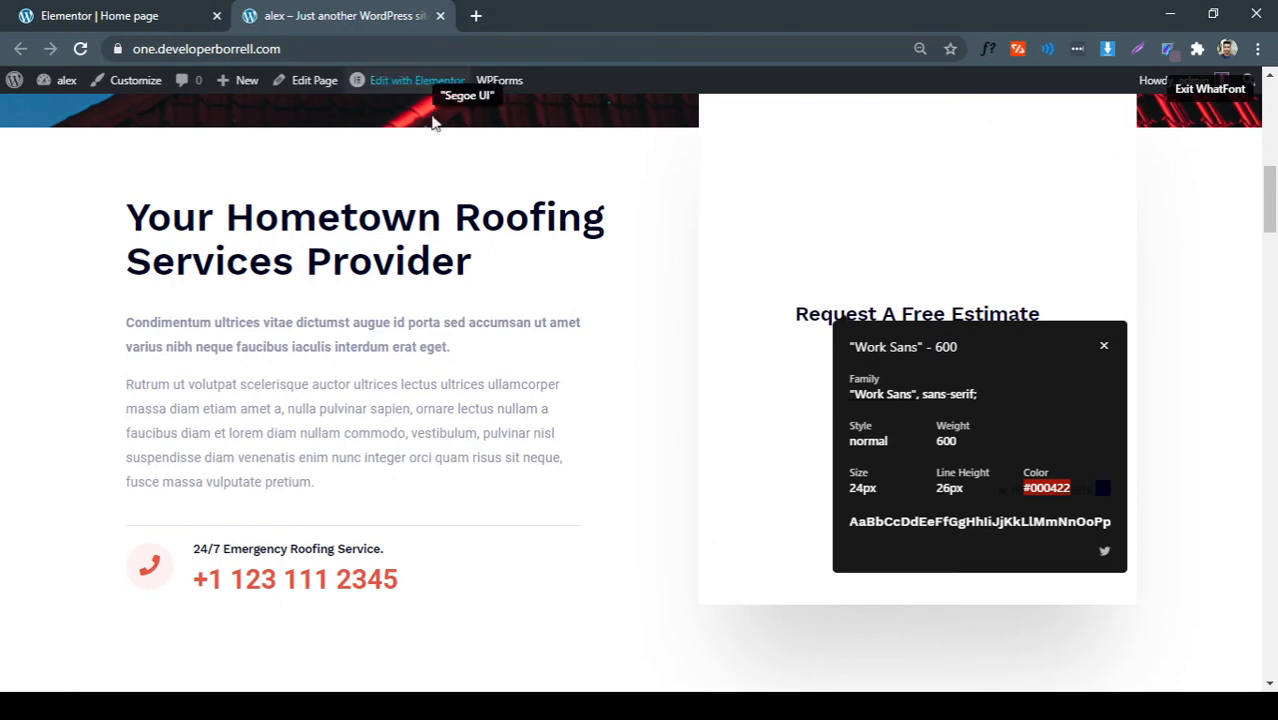
left_click(1102, 345)
scroll(1093, 375, "up", 1)
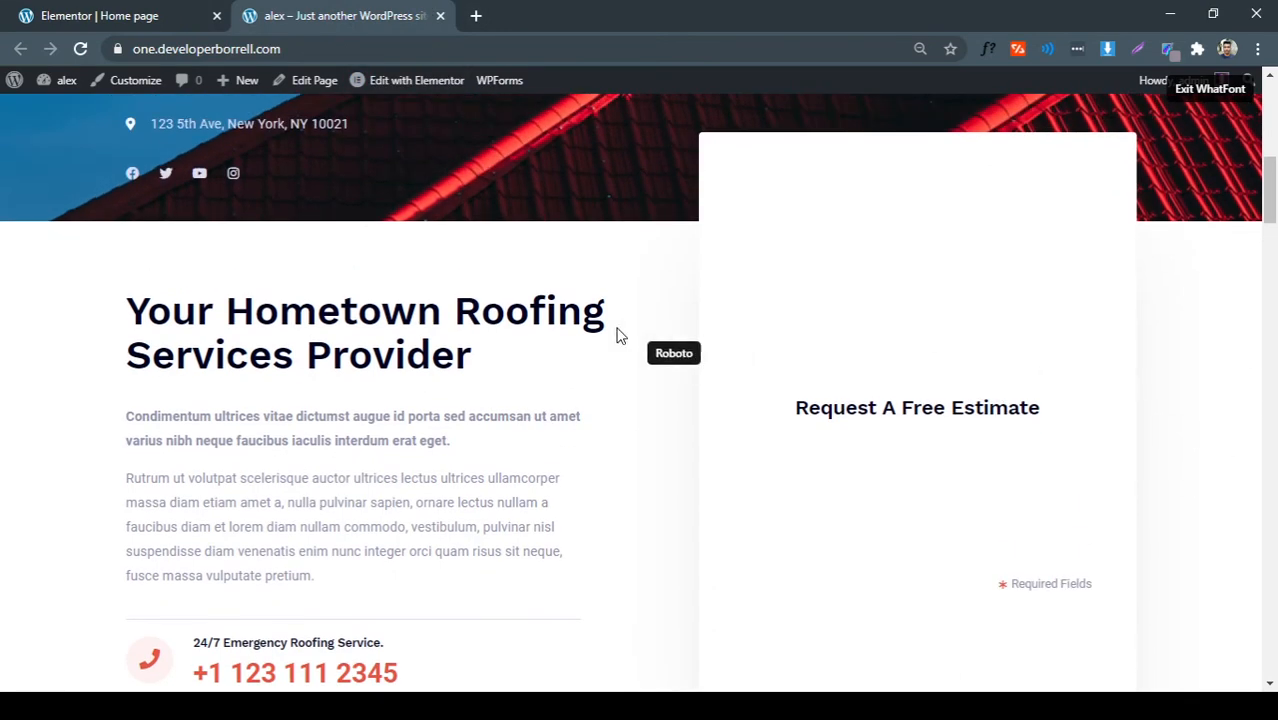
left_click(183, 23)
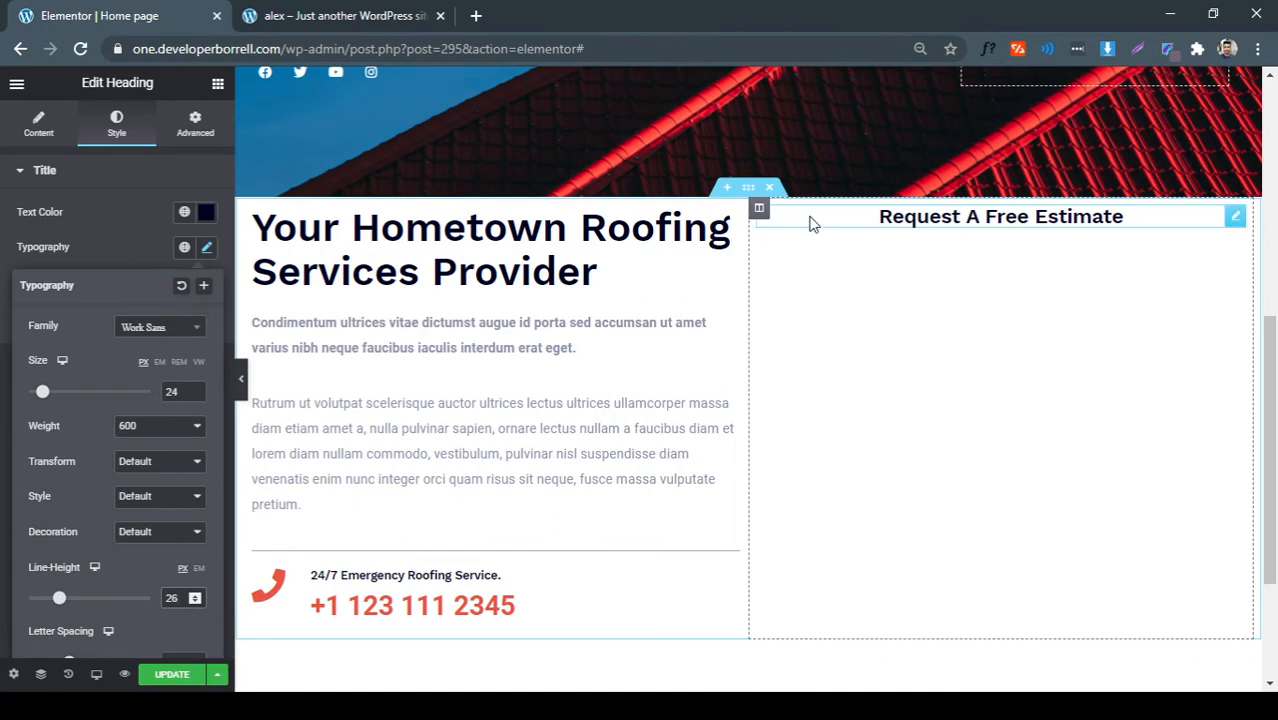
Open the settings of the column holding the estimate heading, and check the card's edges on the live page
right_click(760, 217)
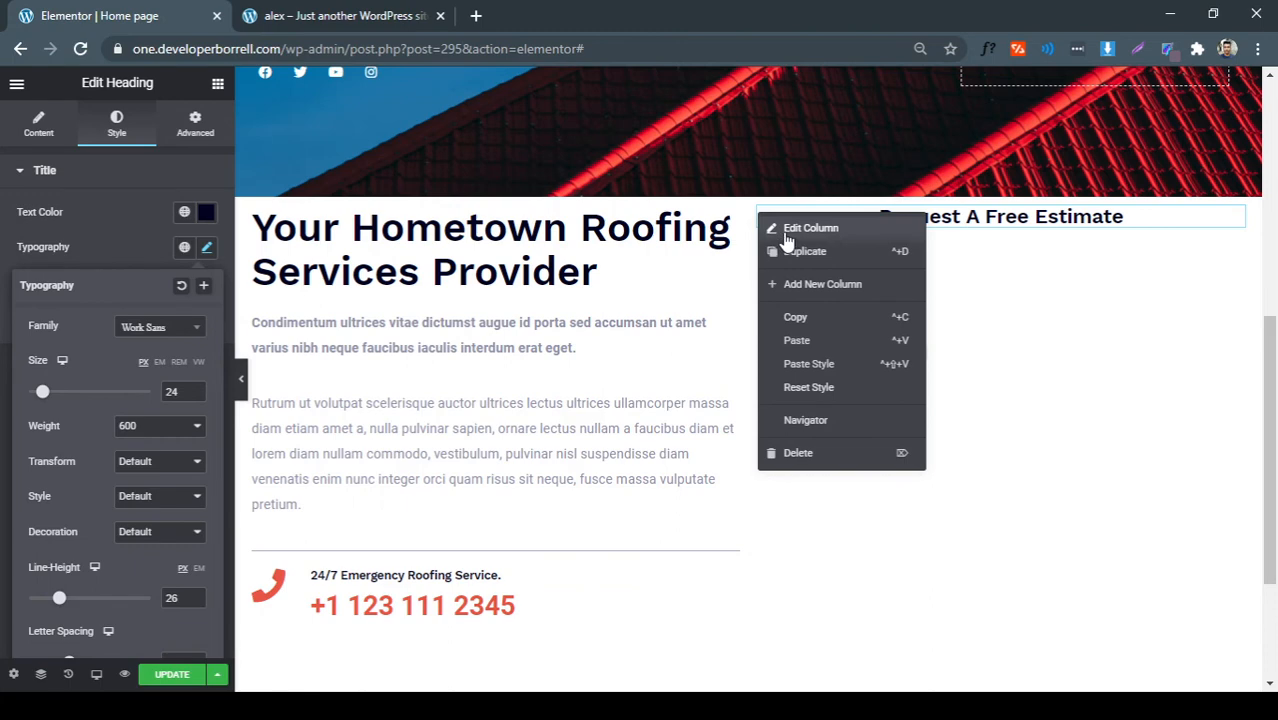
left_click(786, 228)
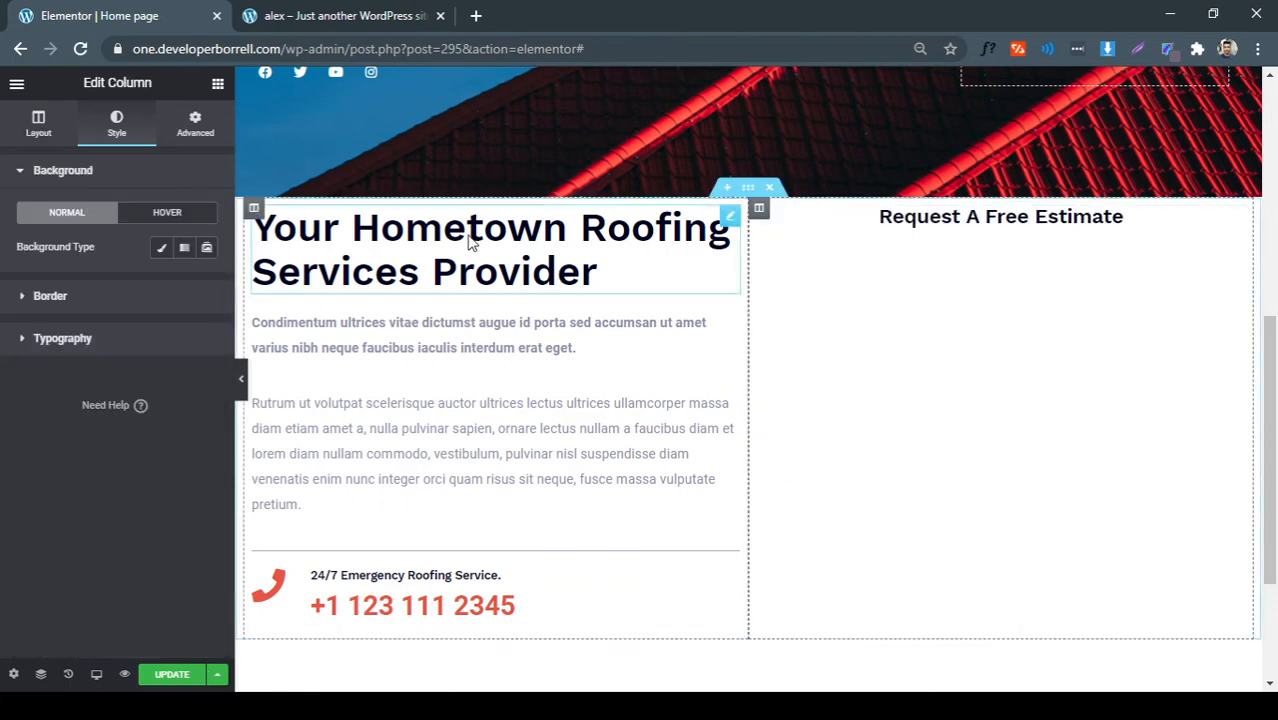
left_click(340, 15)
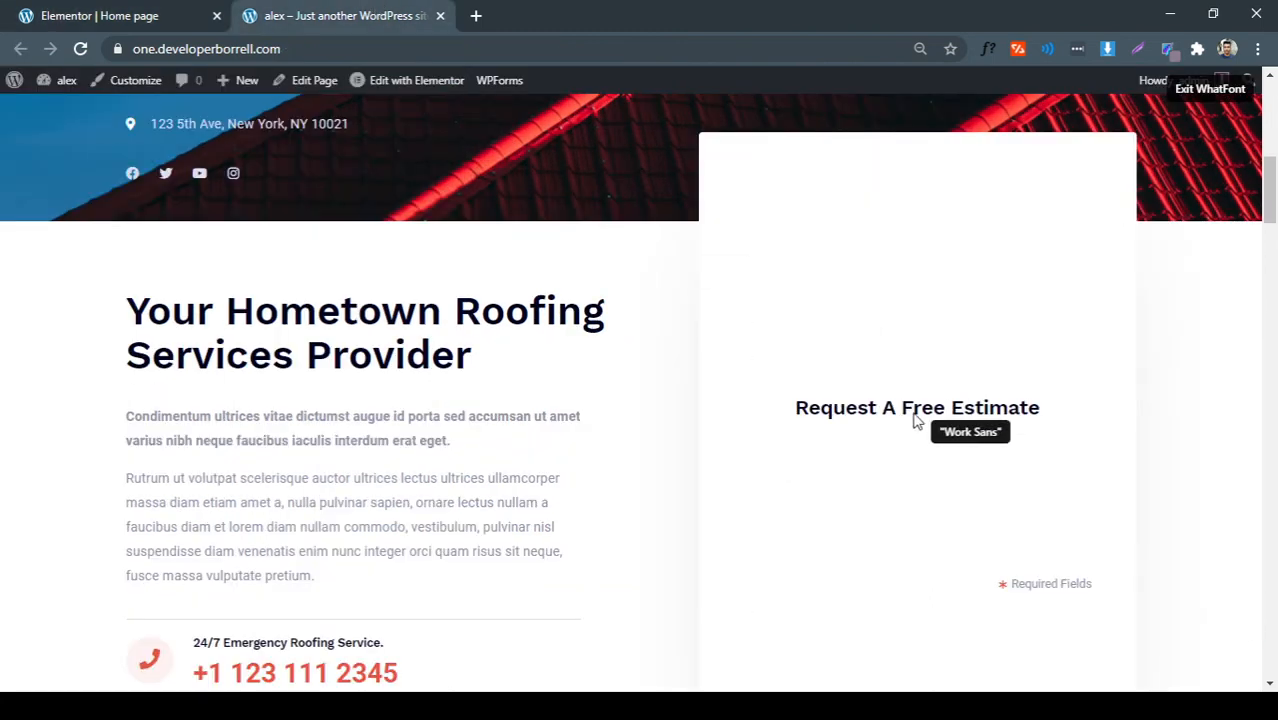
scroll(920, 497, "down", 1)
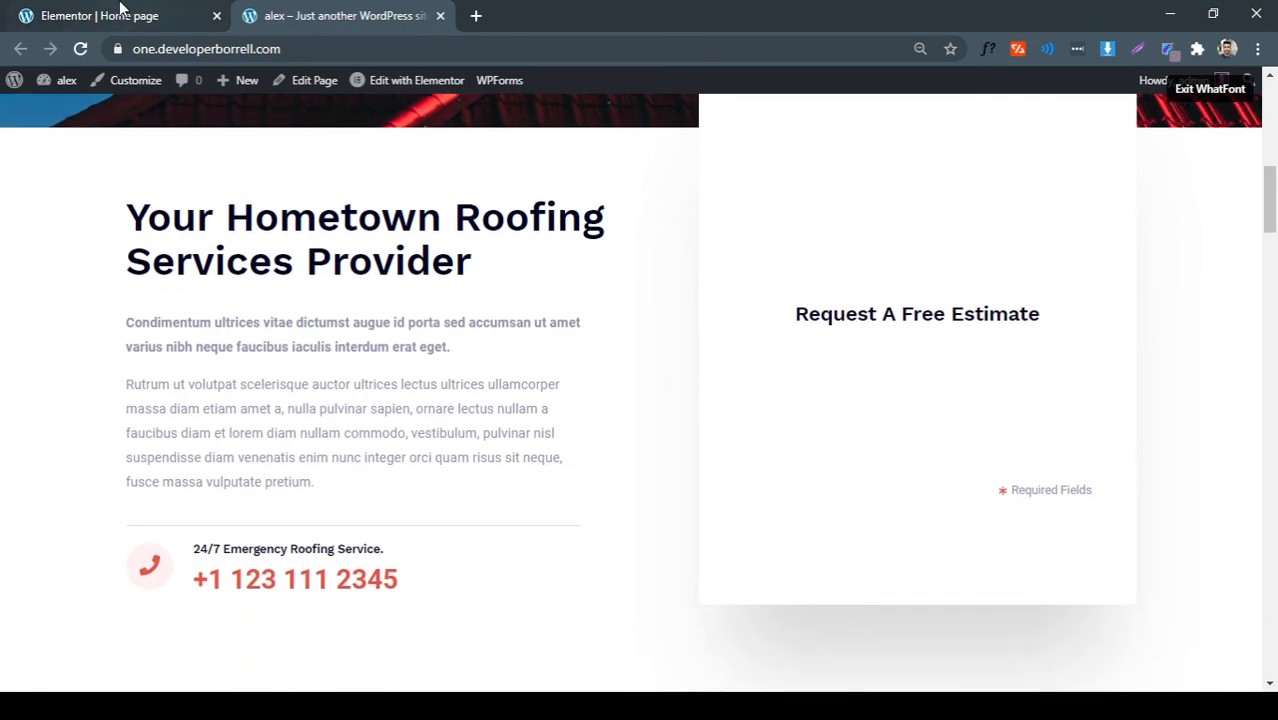
left_click(125, 15)
Give the estimate column a solid black border 1 px wide on all sides, and preview it without the editing panel
left_click(115, 303)
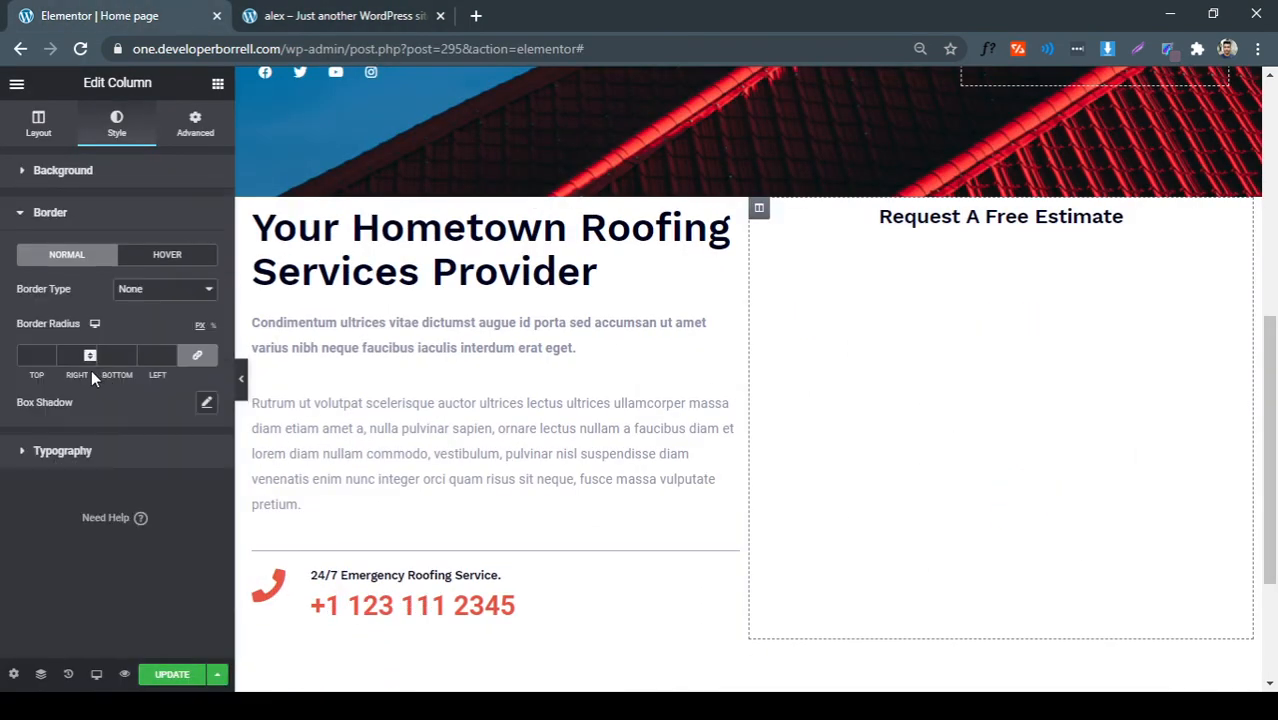
left_click(139, 318)
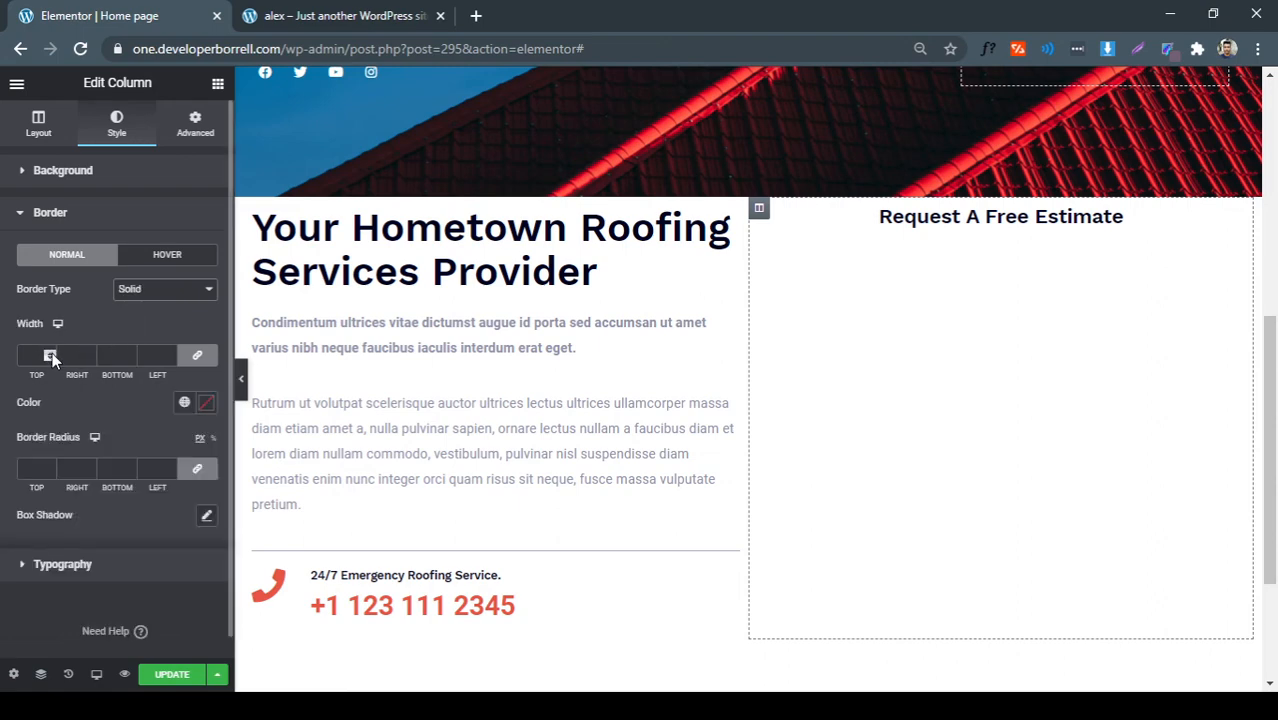
left_click(206, 403)
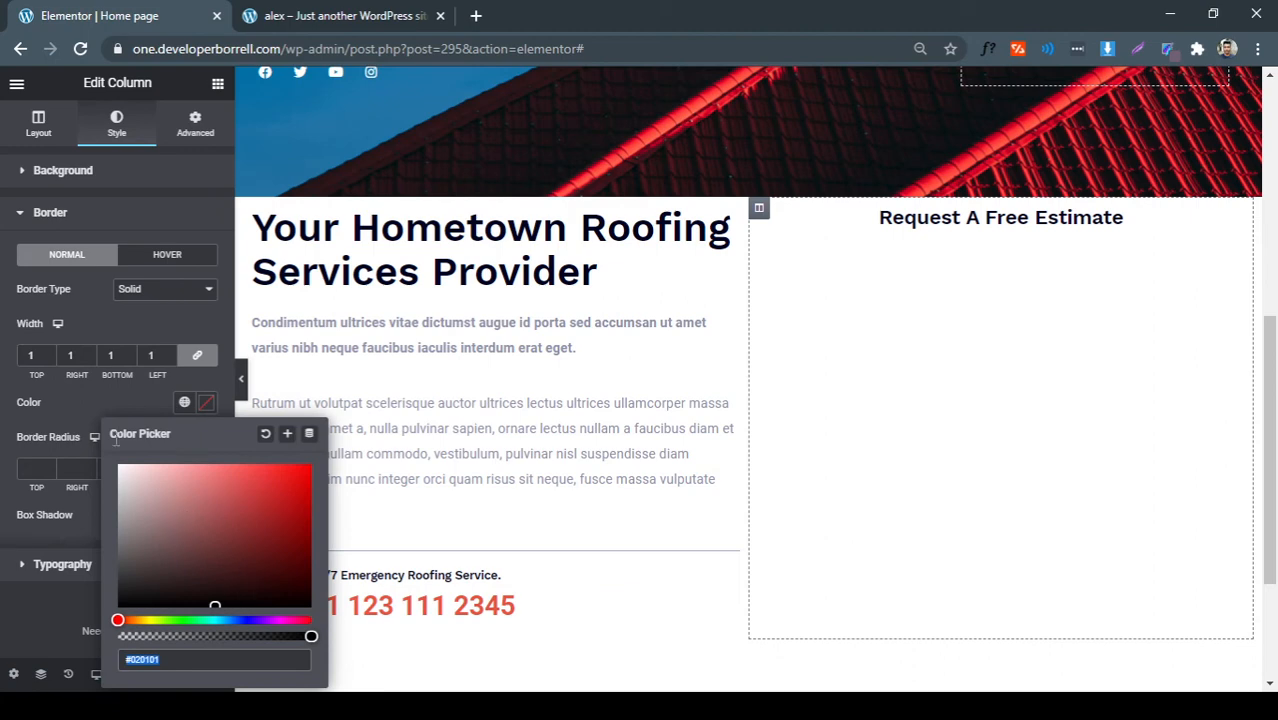
left_click(110, 402)
left_click(206, 403)
left_click(148, 400)
left_click(245, 390)
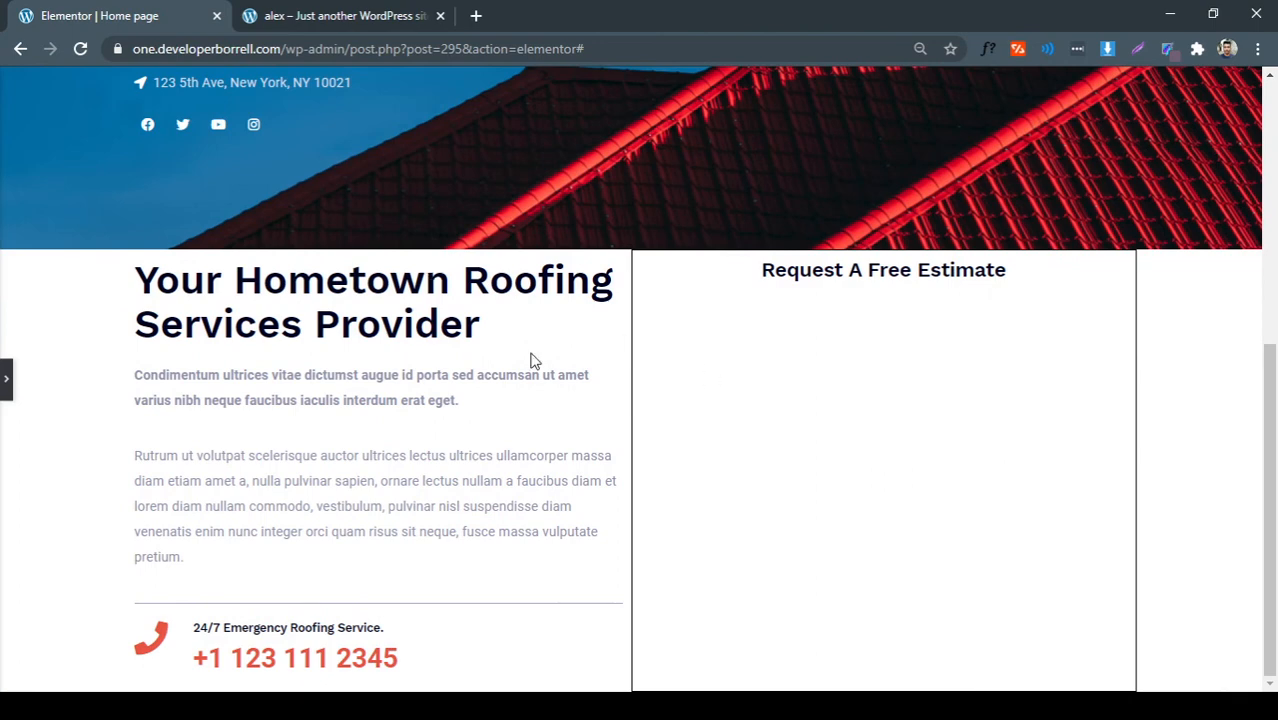
left_click(6, 380)
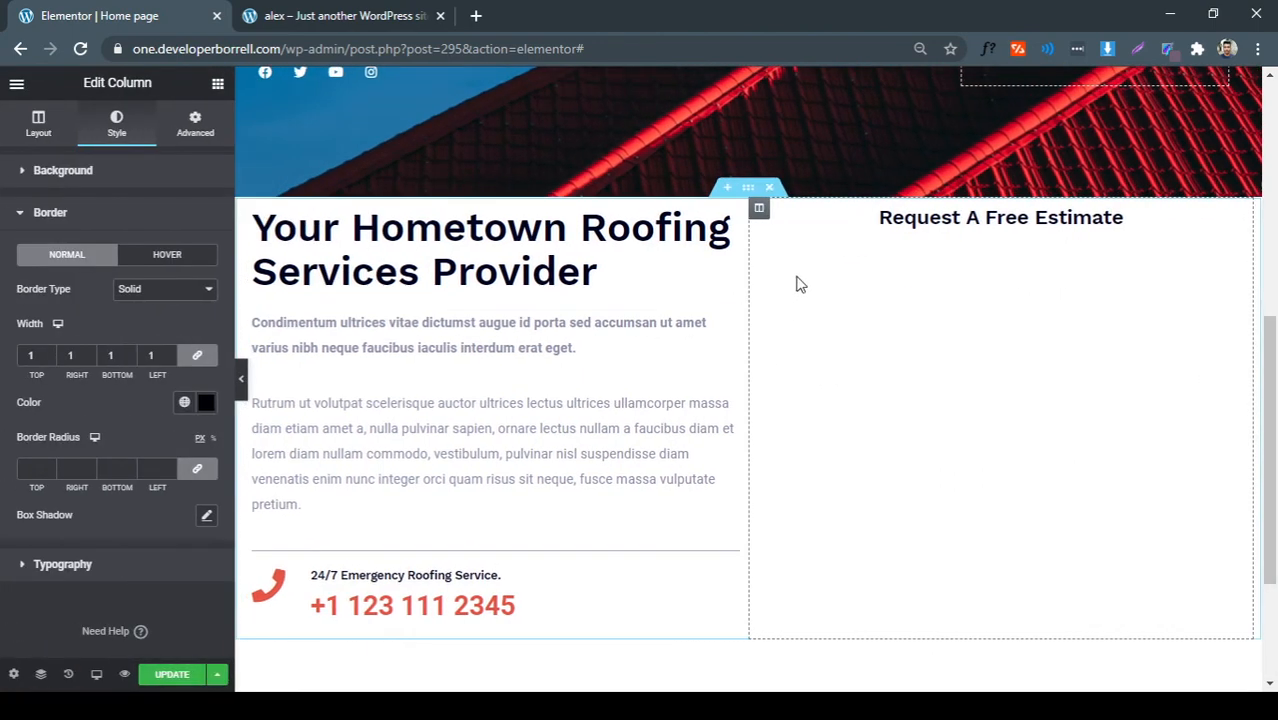
Open the services section's settings, and examine the spacing below the estimate card on the live page
left_click(746, 190)
right_click(746, 190)
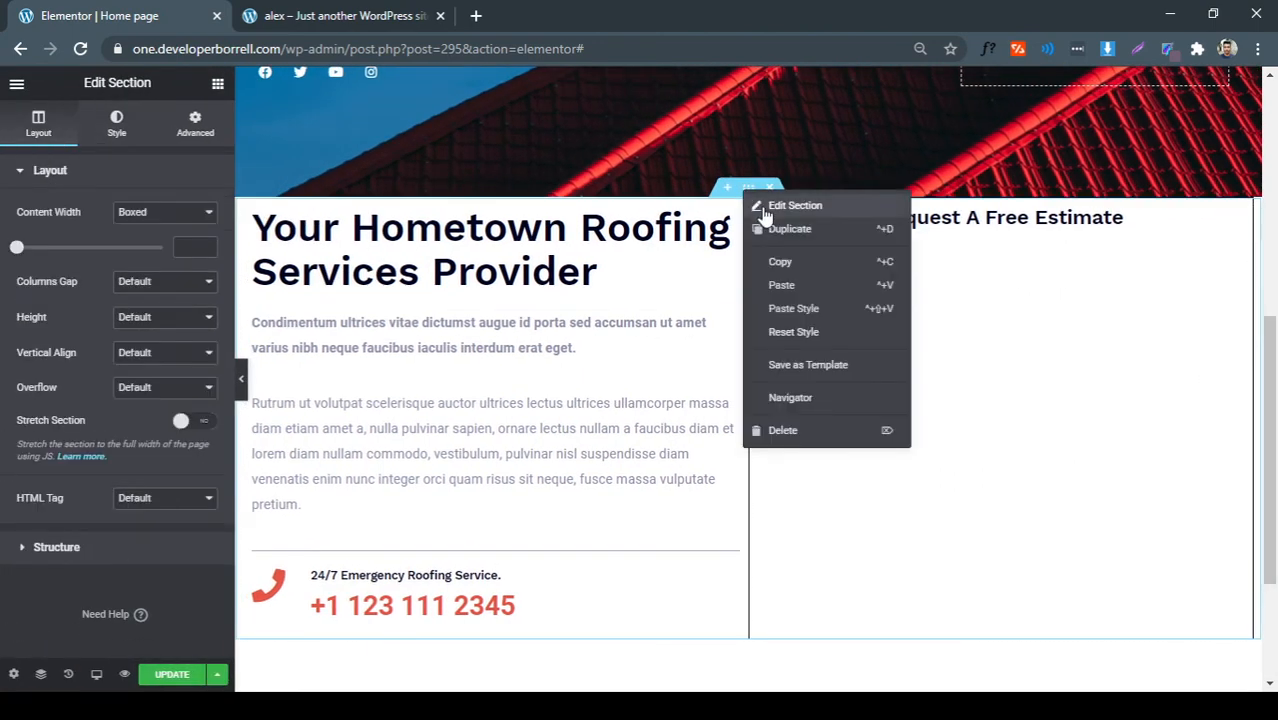
left_click(762, 210)
left_click(360, 15)
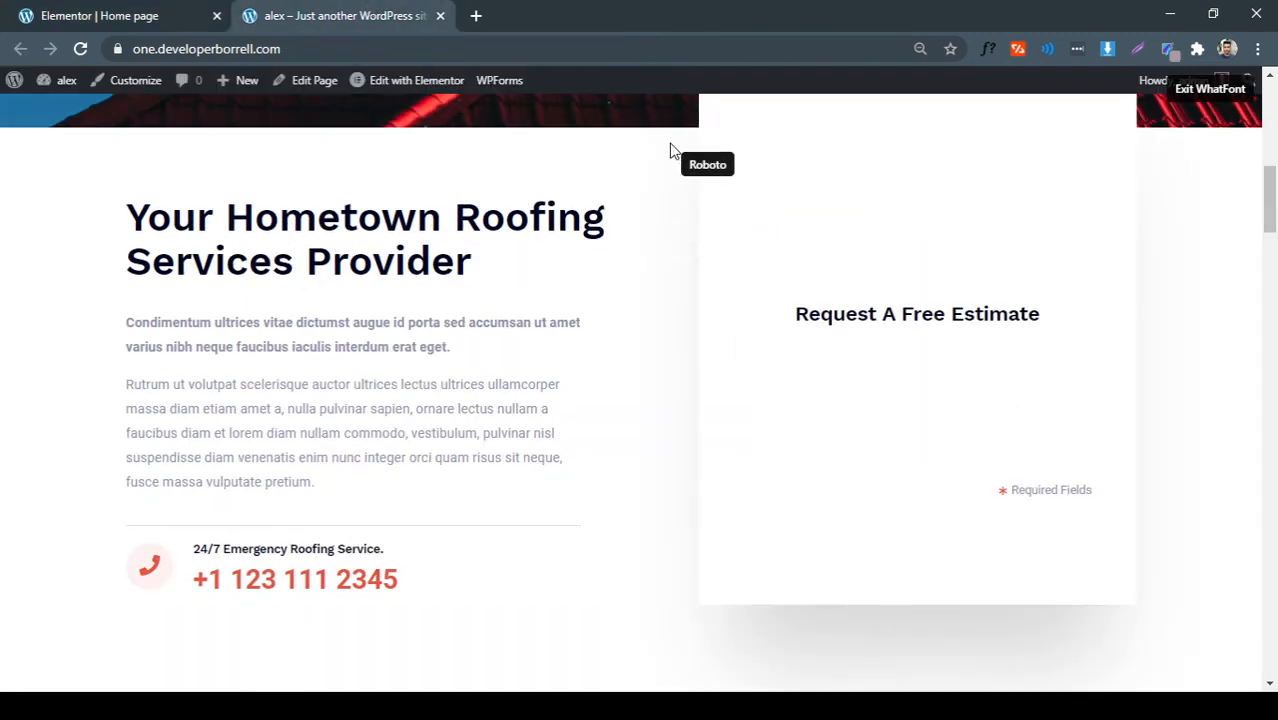
scroll(630, 440, "down", 4)
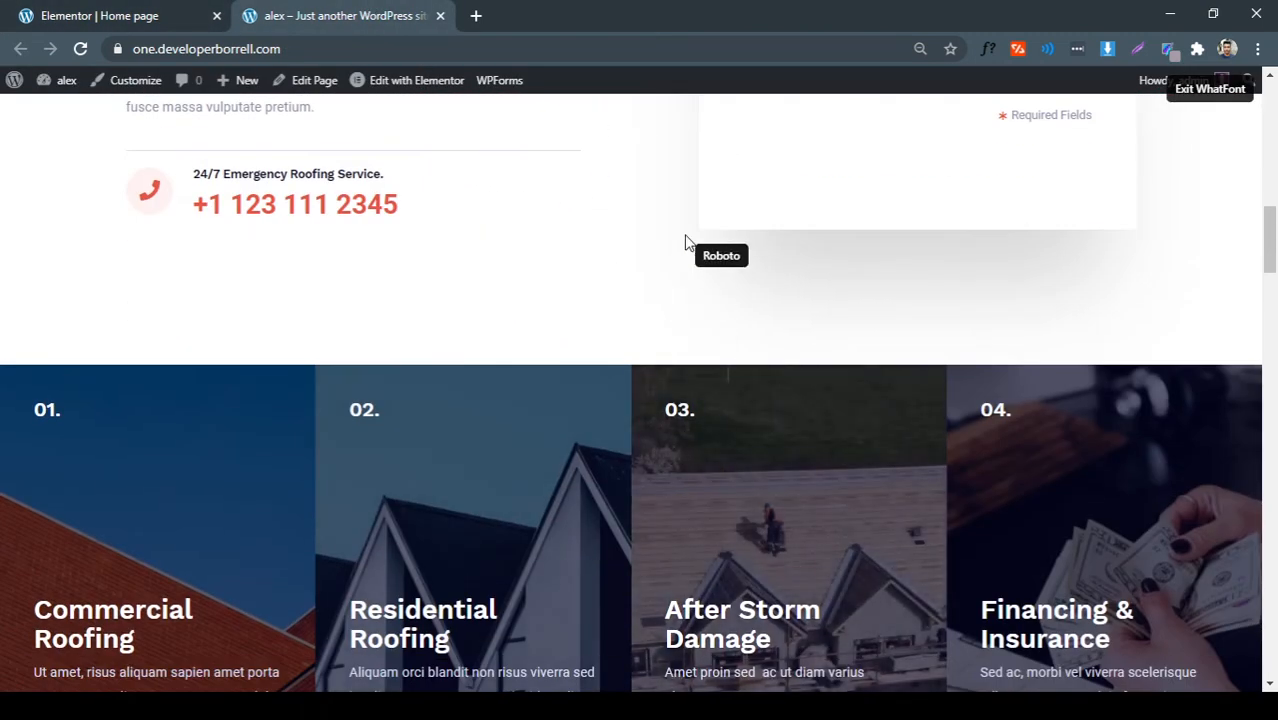
left_click(203, 16)
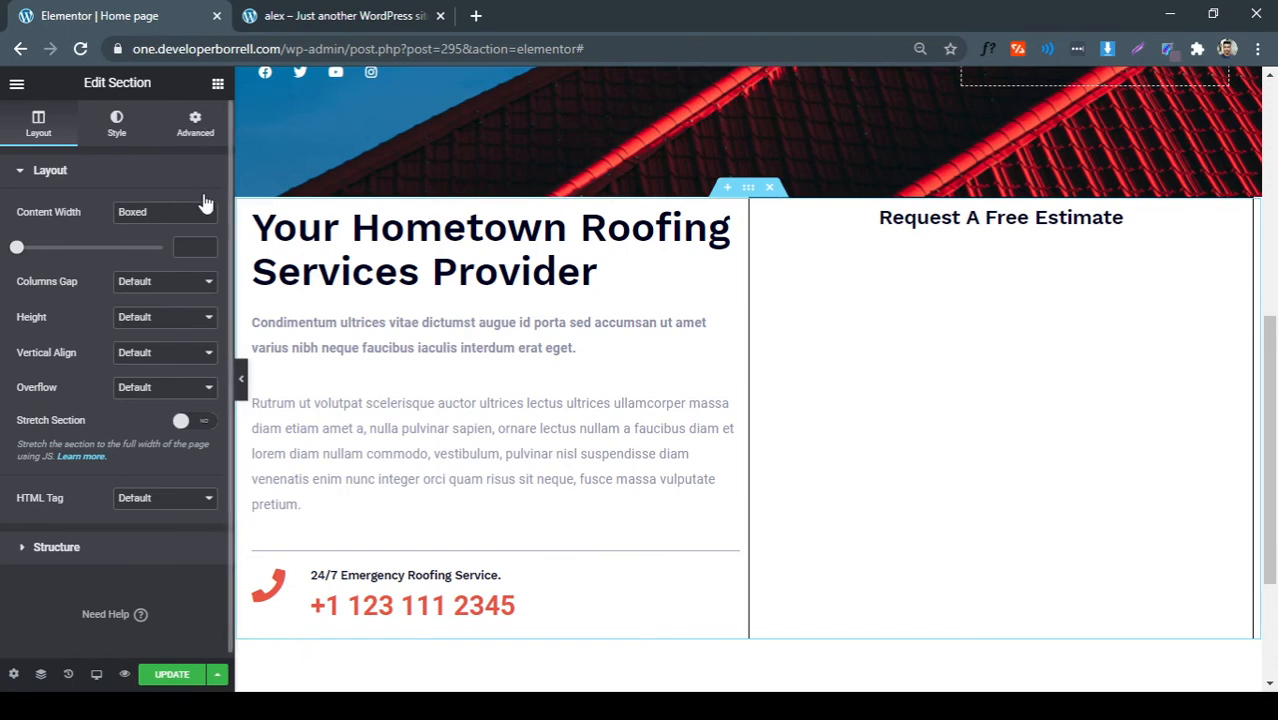
Try bottom margins of 100 px and 150 px on the services section, previewing the first without the editing panel
left_click(195, 123)
left_click(197, 243)
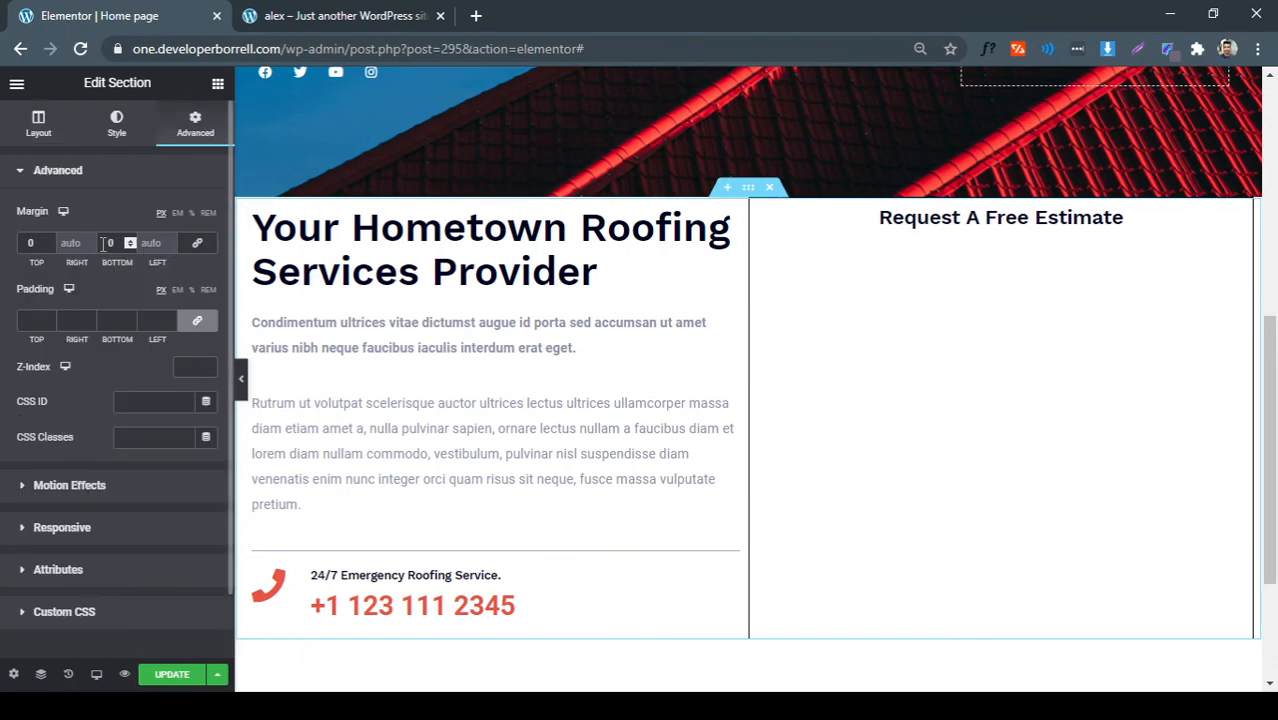
type("00")
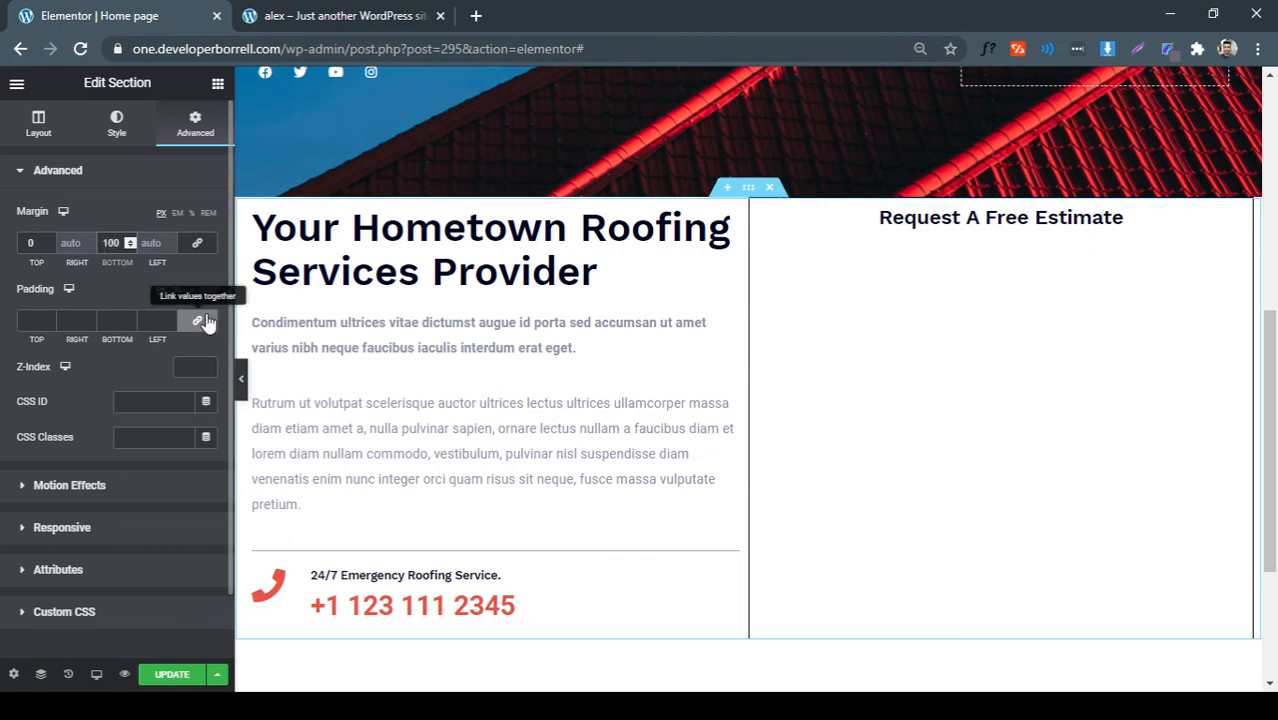
key("alt+Tab")
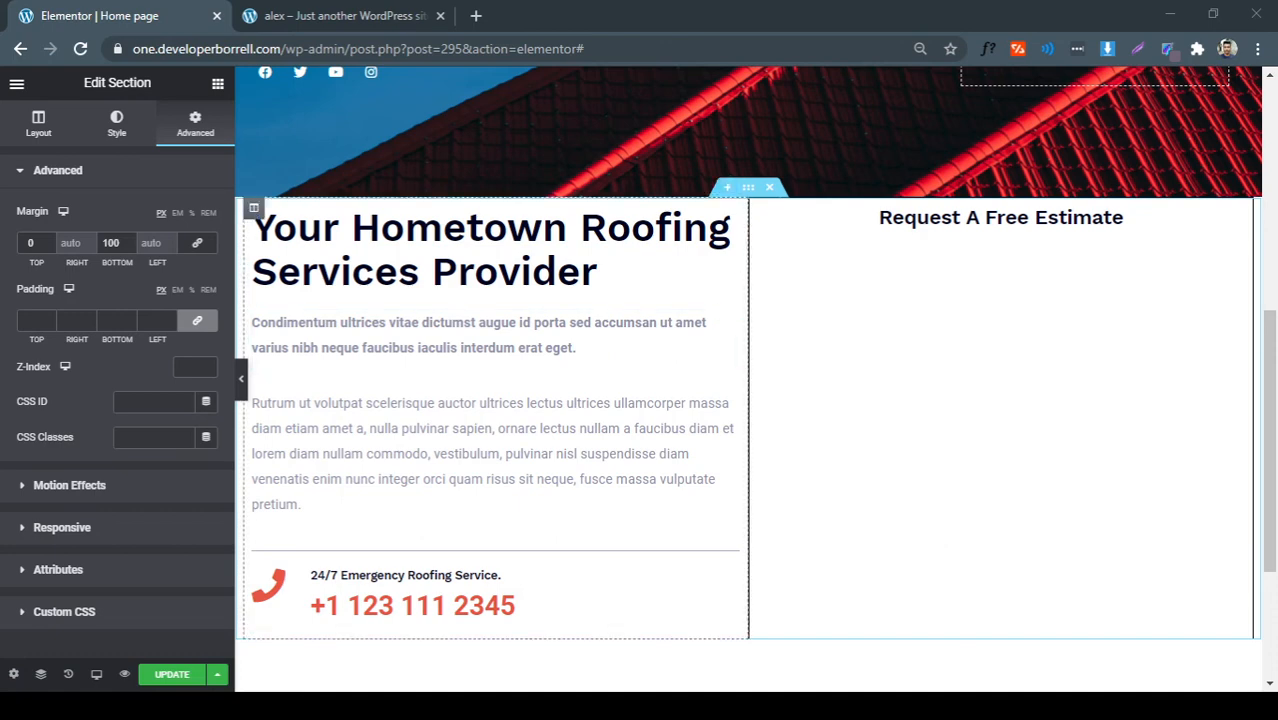
left_click(241, 378)
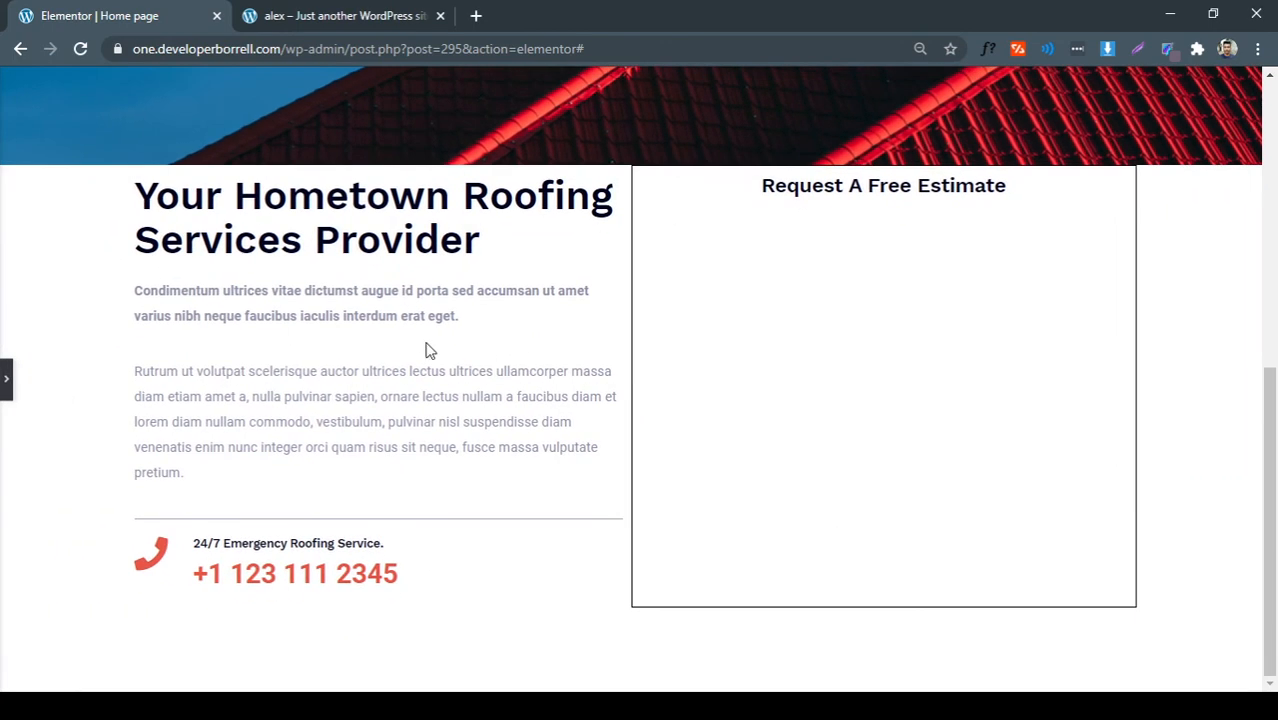
left_click(6, 382)
left_click_drag(119, 243, 82, 241)
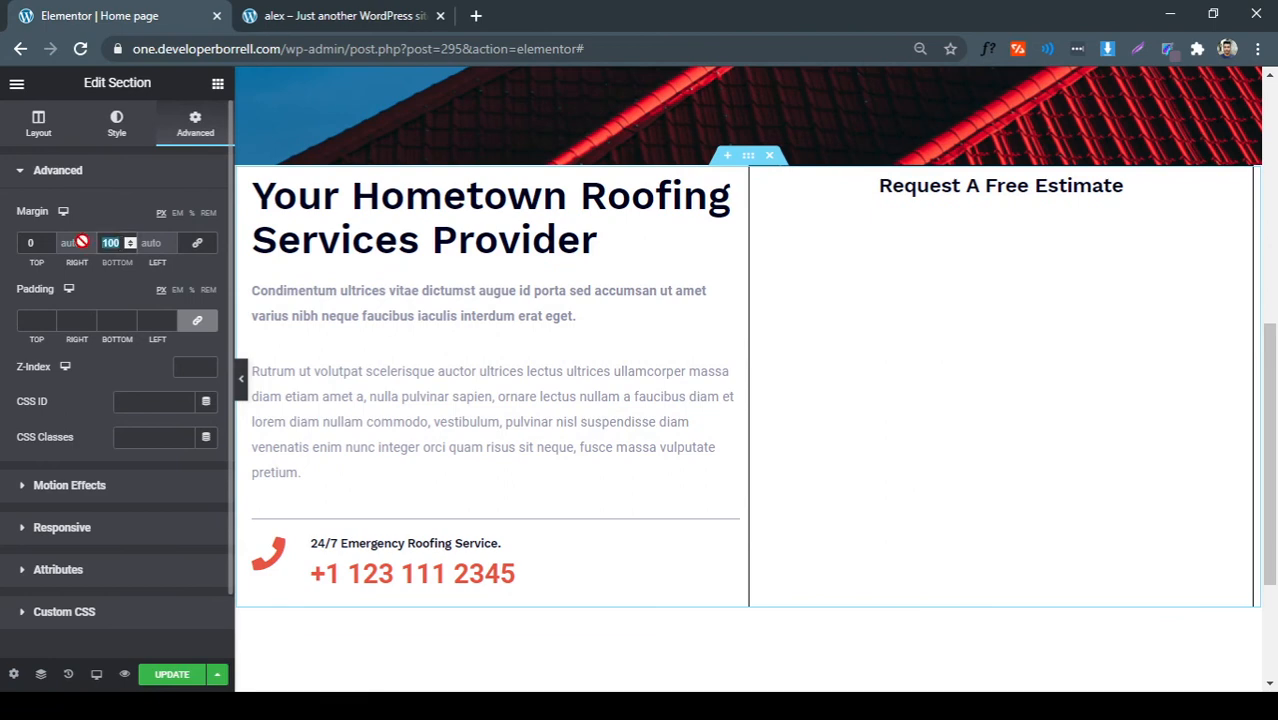
type("150")
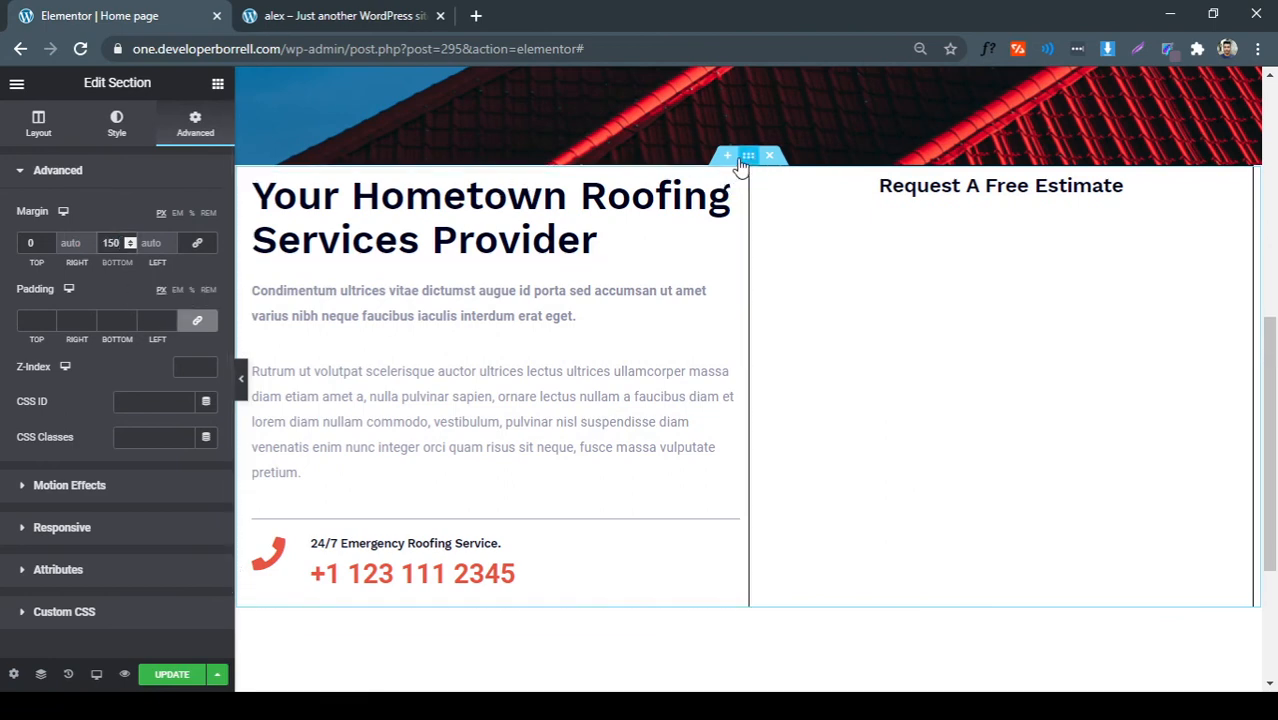
Unlink the services section's padding values and reset its bottom margin to 0 px
left_click(199, 323)
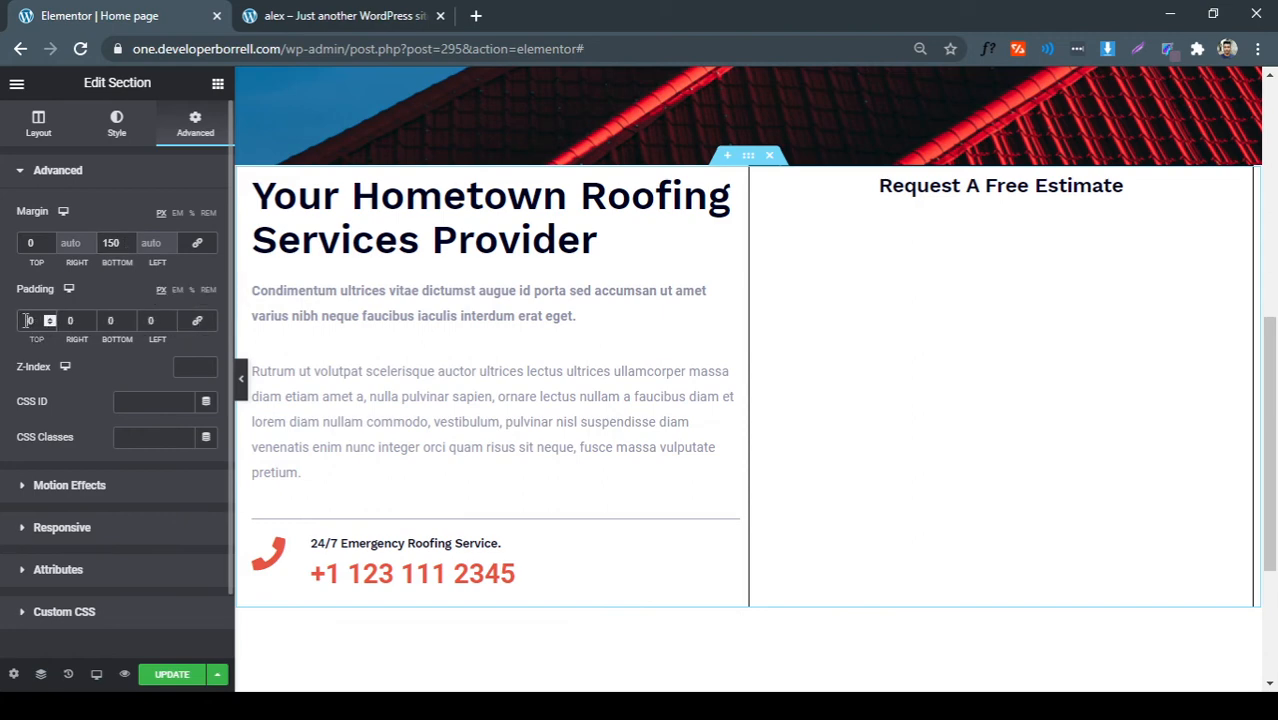
left_click_drag(124, 229, 51, 228)
type("0")
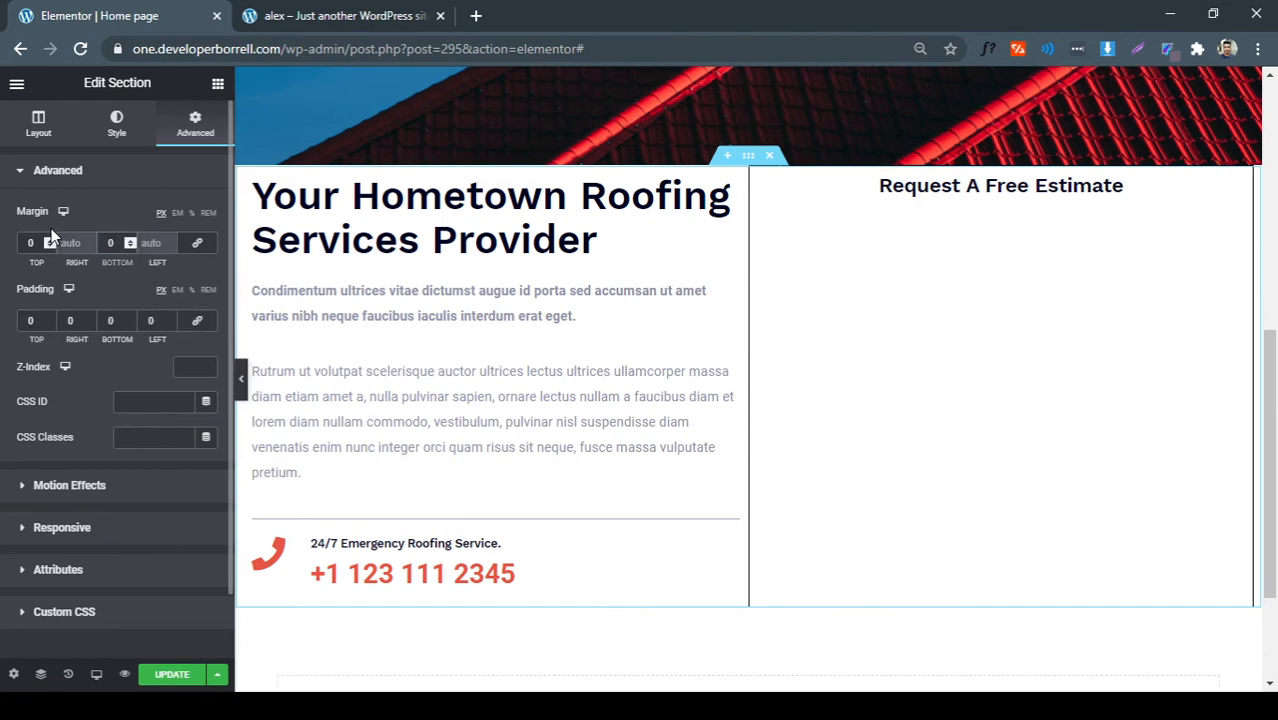
Set the services section's top and bottom padding to 100 px each
left_click(22, 322)
type("50")
key("BackSpace")
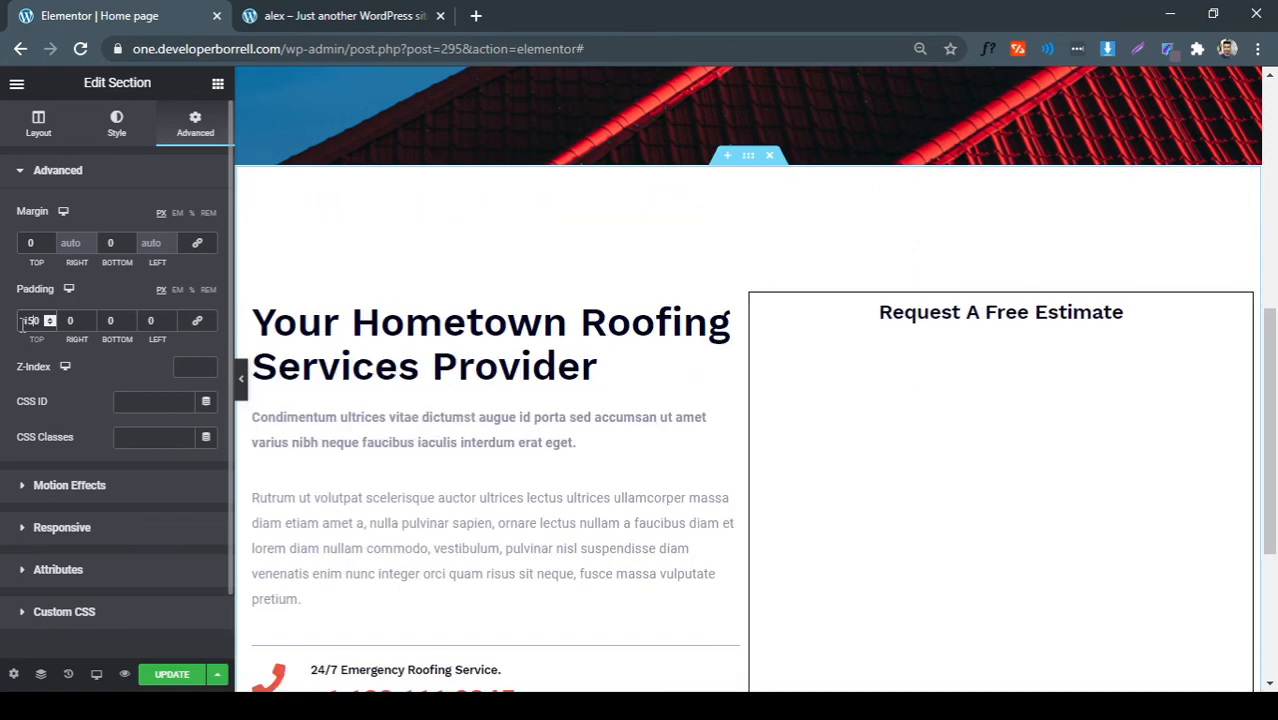
key("BackSpace")
type("0")
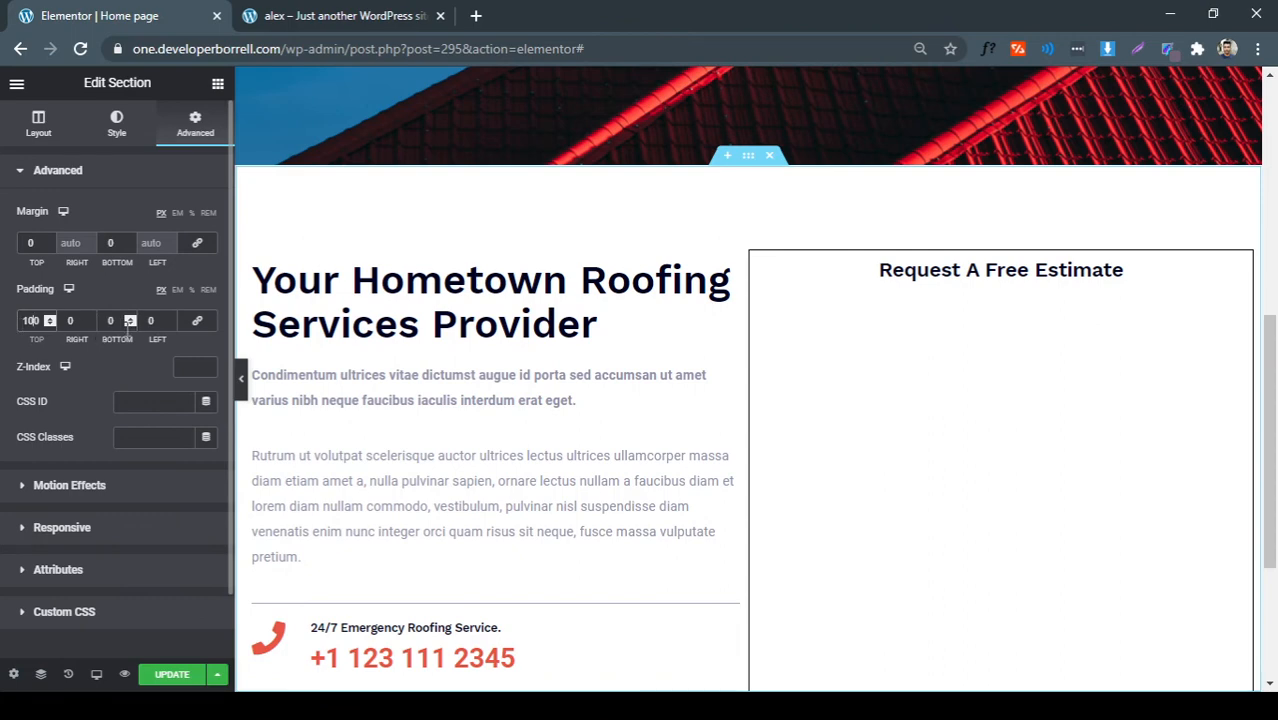
left_click(106, 318)
type("1000")
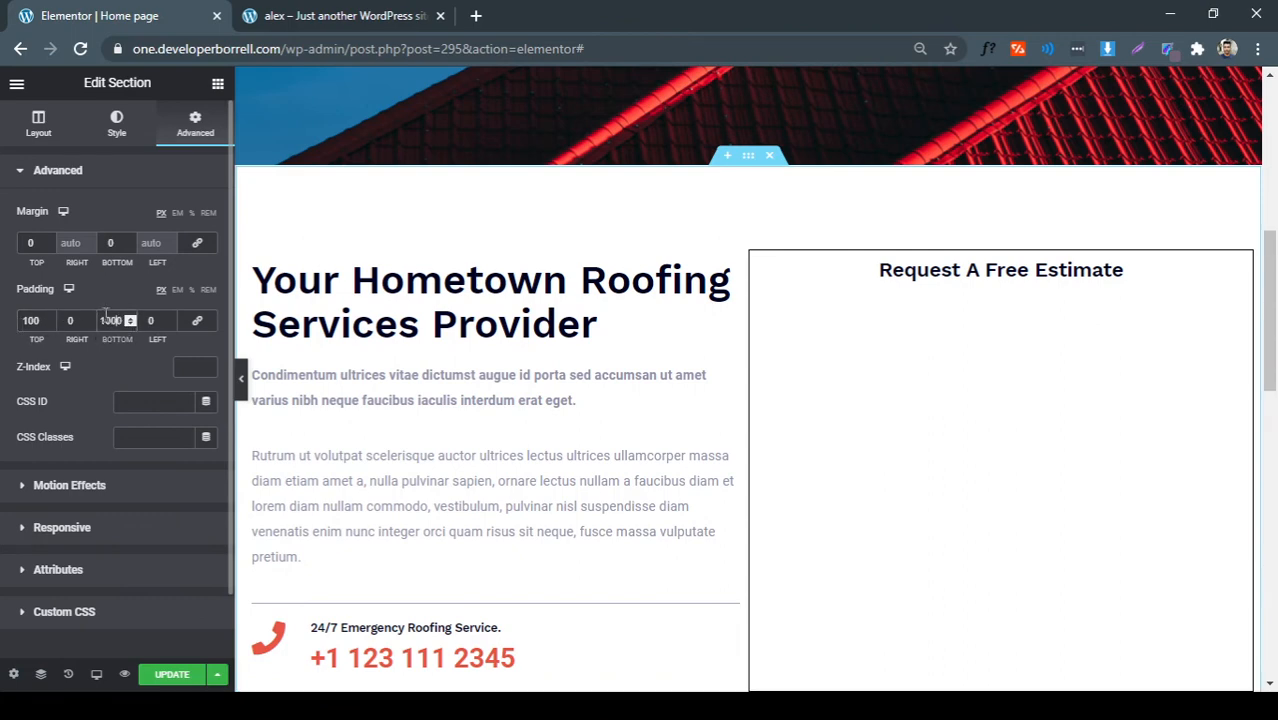
key("BackSpace")
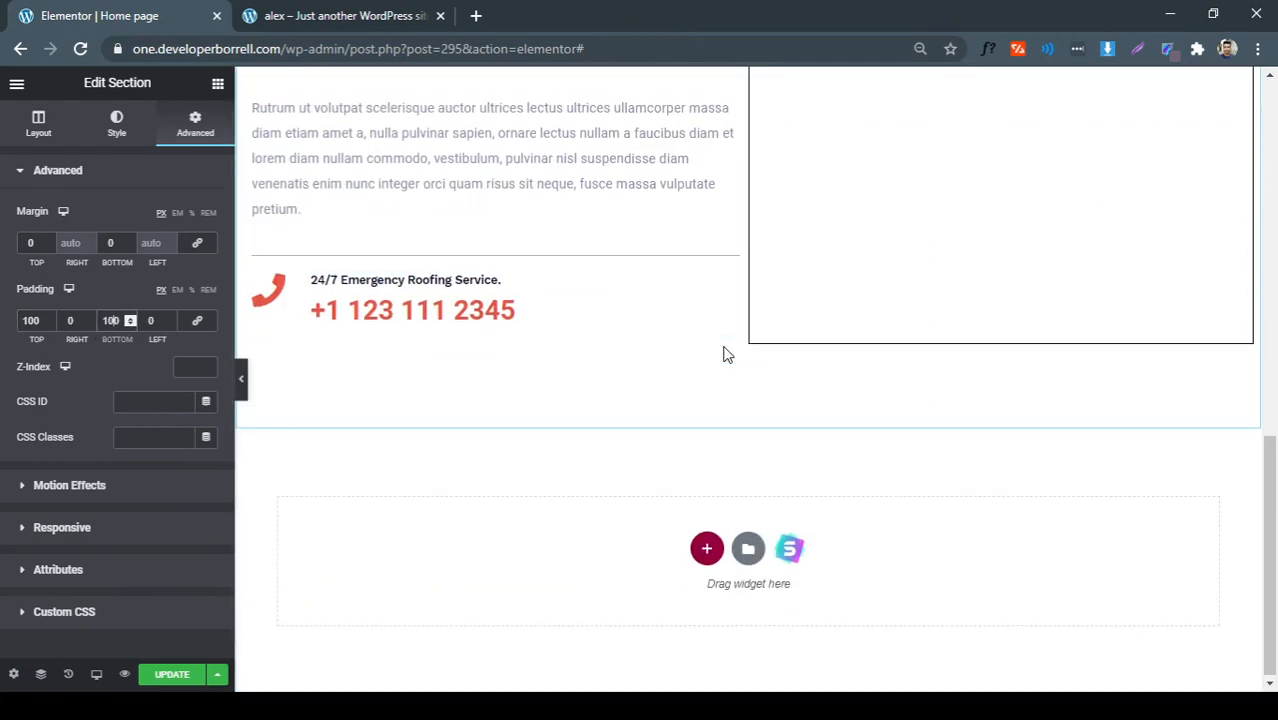
Add a box shadow with the default settings to the "Request A Free Estimate" column
scroll(727, 355, "up", 3)
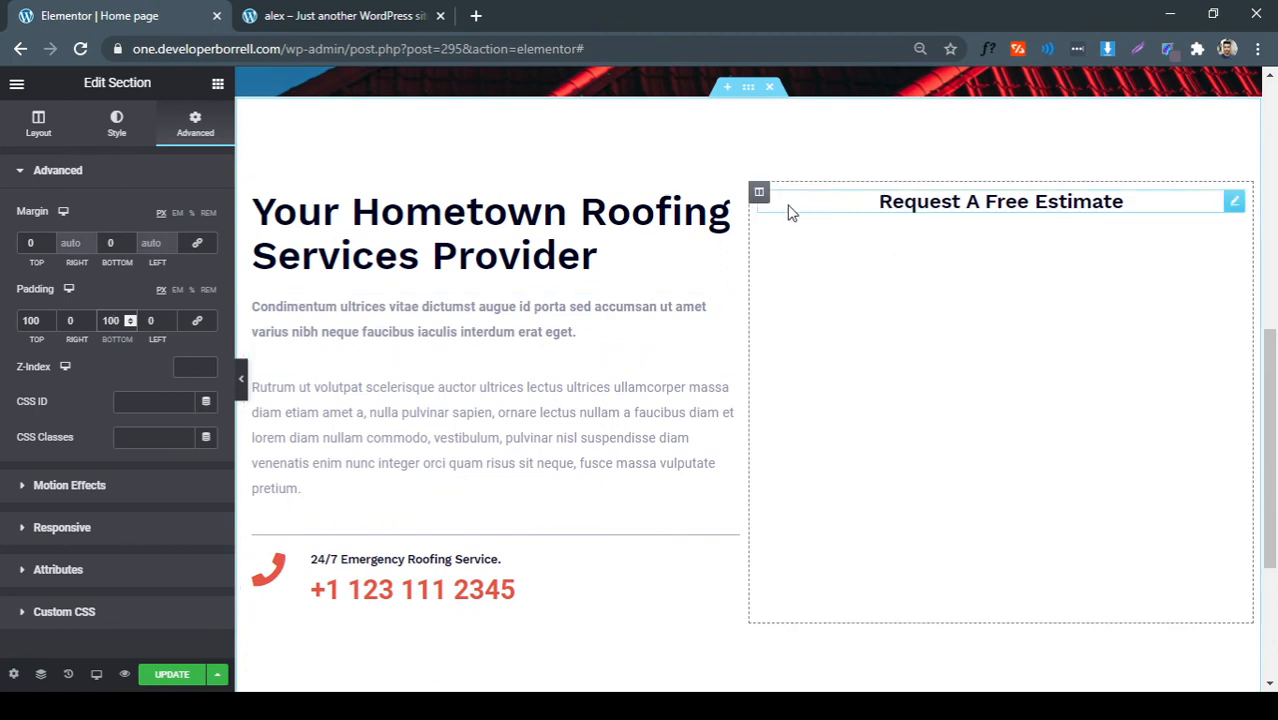
right_click(759, 191)
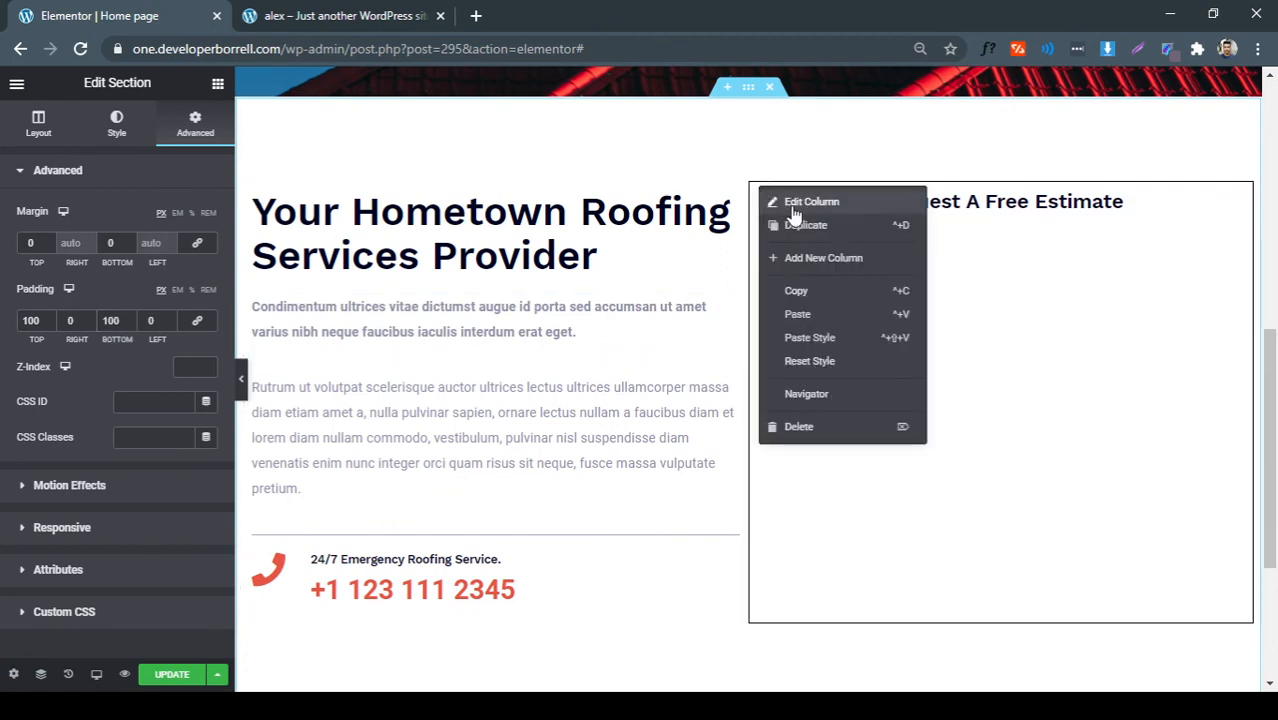
left_click(795, 203)
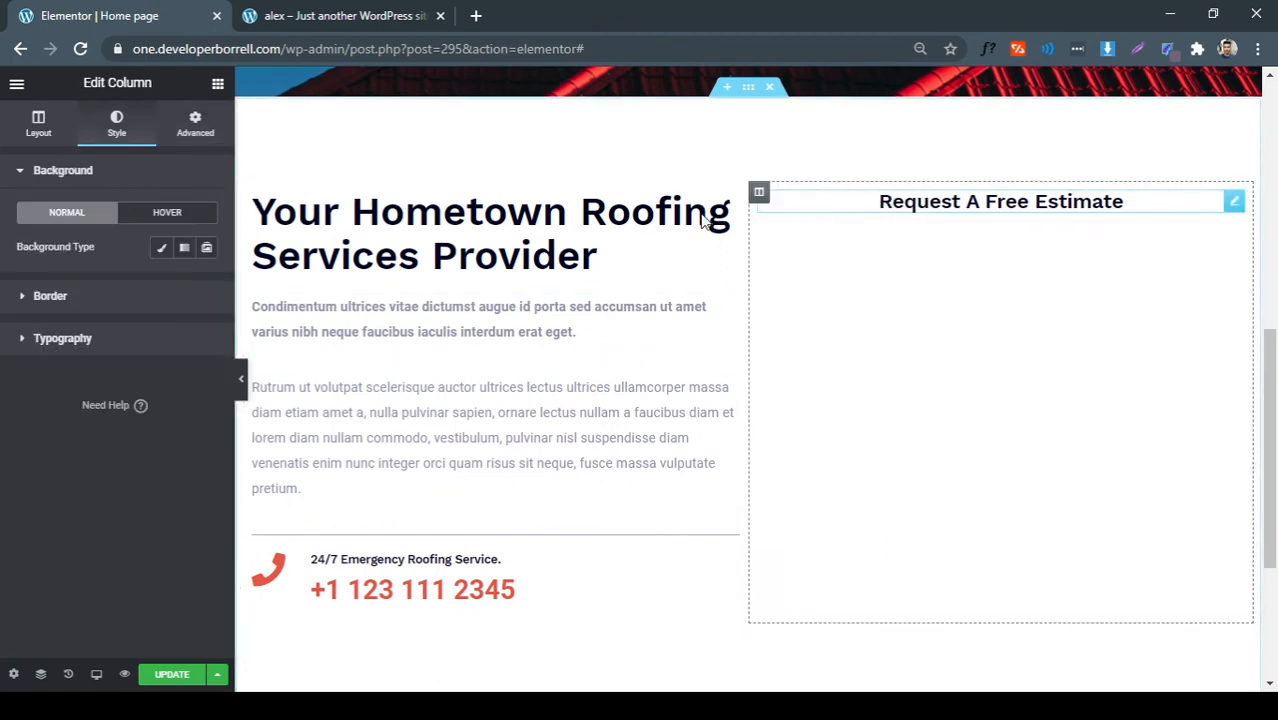
left_click(105, 295)
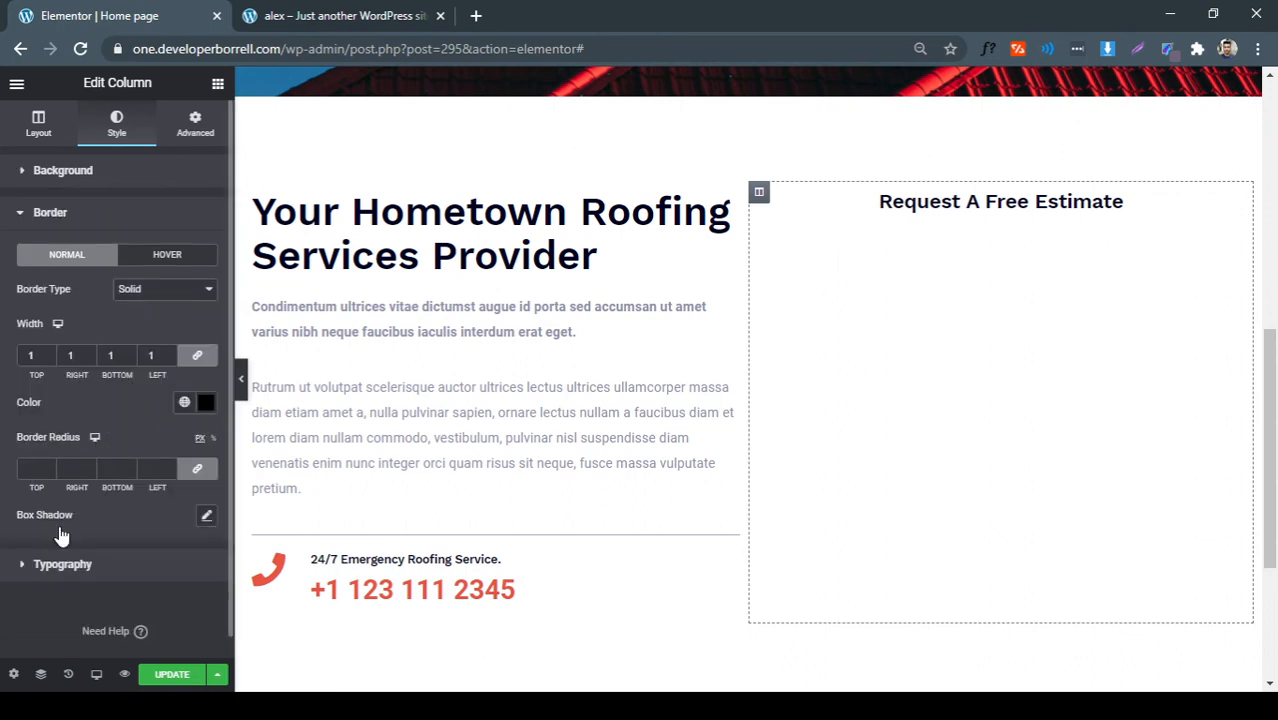
left_click(207, 520)
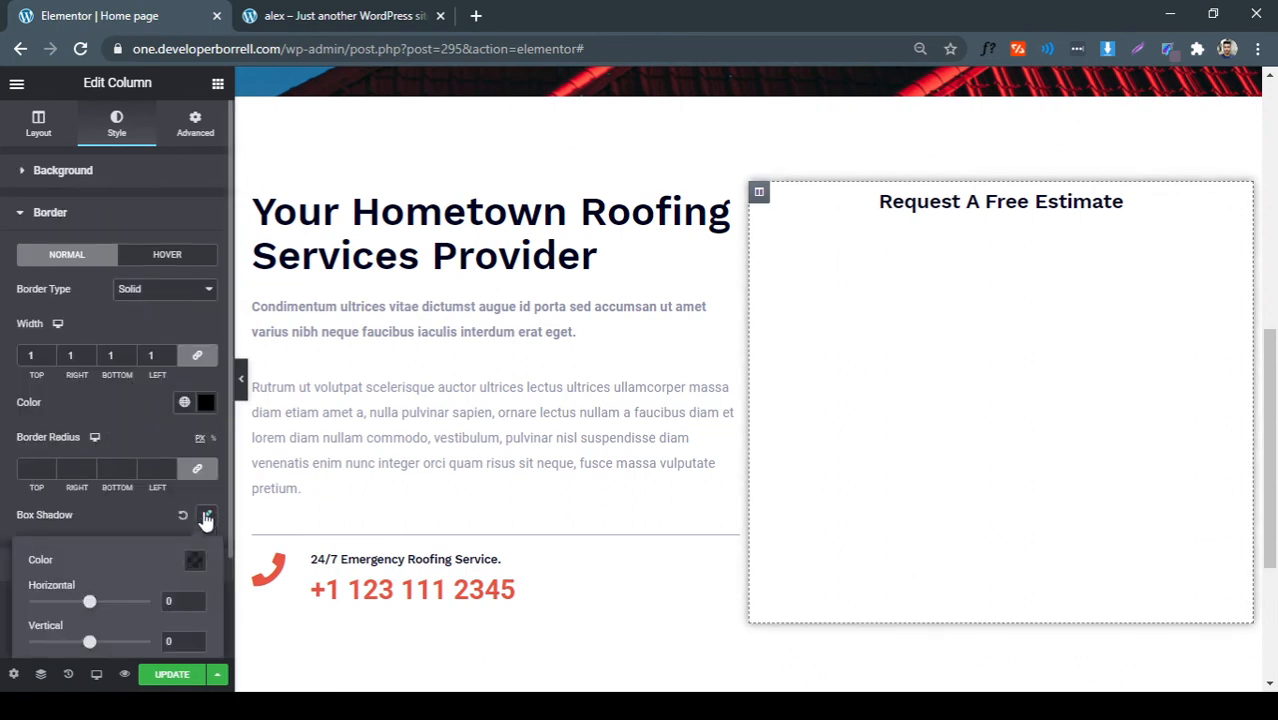
left_click(152, 508)
Give the estimate column a 6 px border radius and a 0 px border width on all sides, previewing each without the editing panel
left_click(48, 466)
left_click(48, 466)
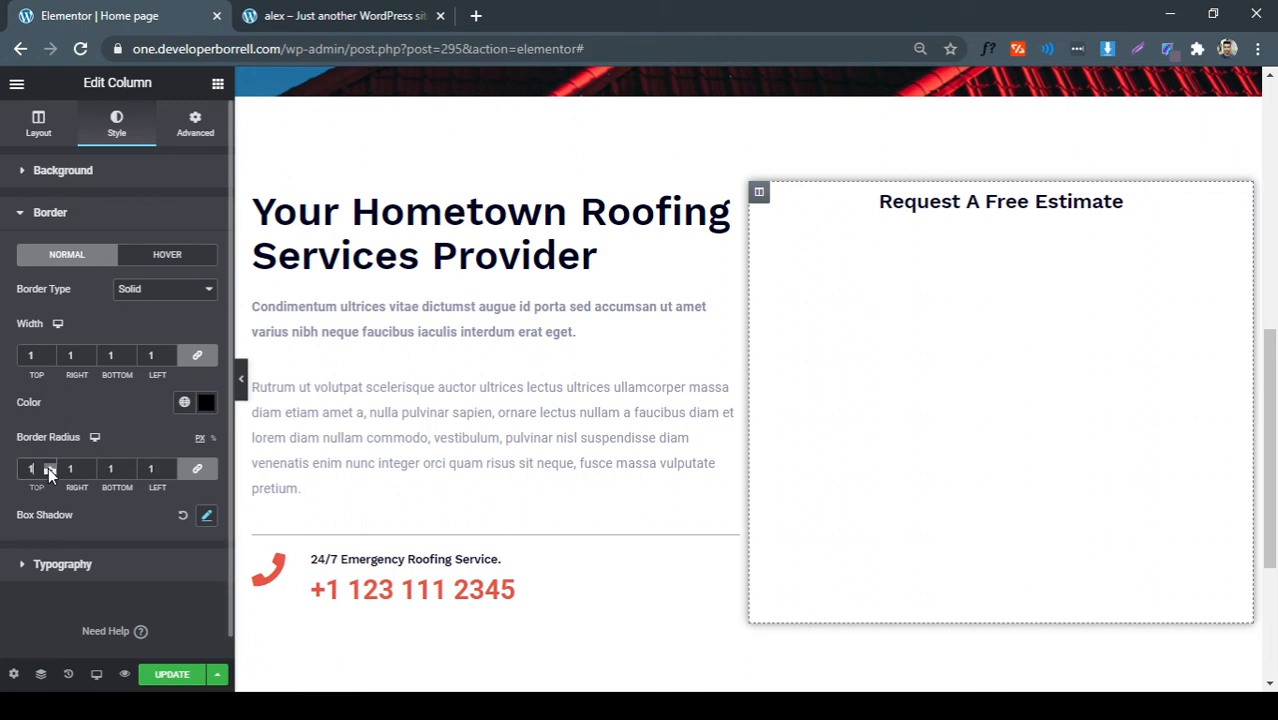
left_click(48, 466)
left_click(48, 466)
left_click(48, 466)
left_click(241, 379)
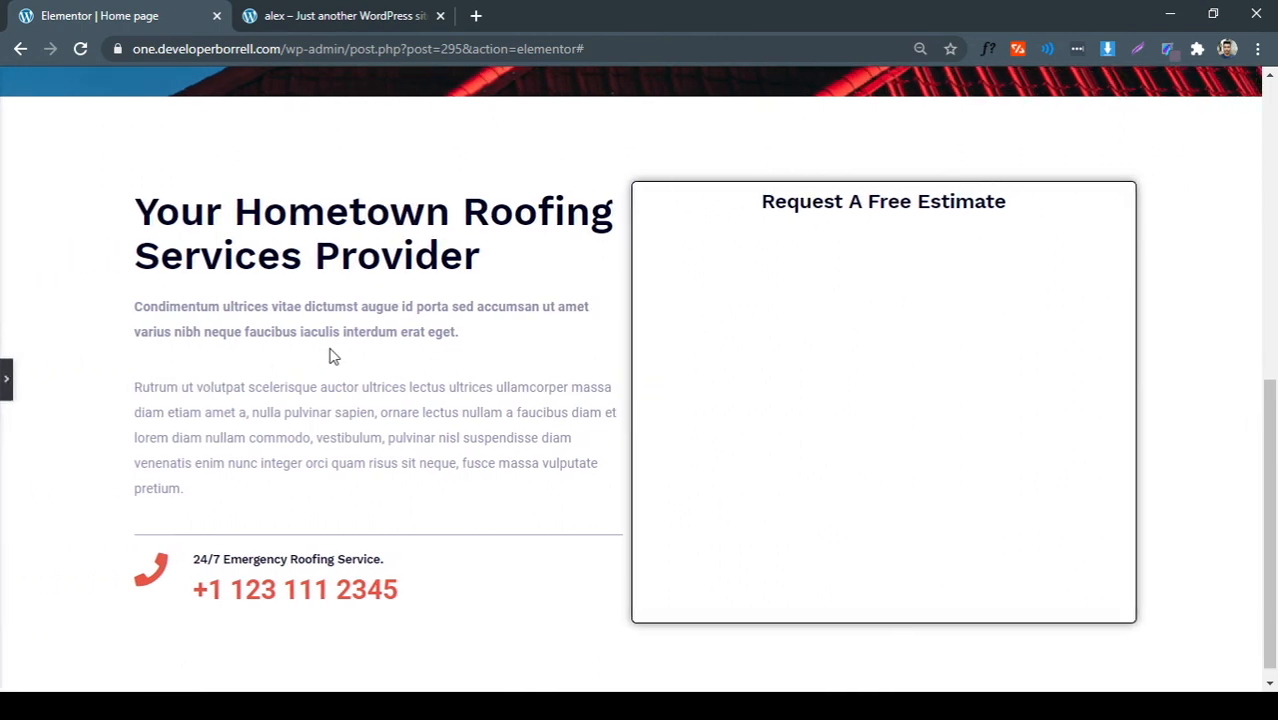
left_click(6, 379)
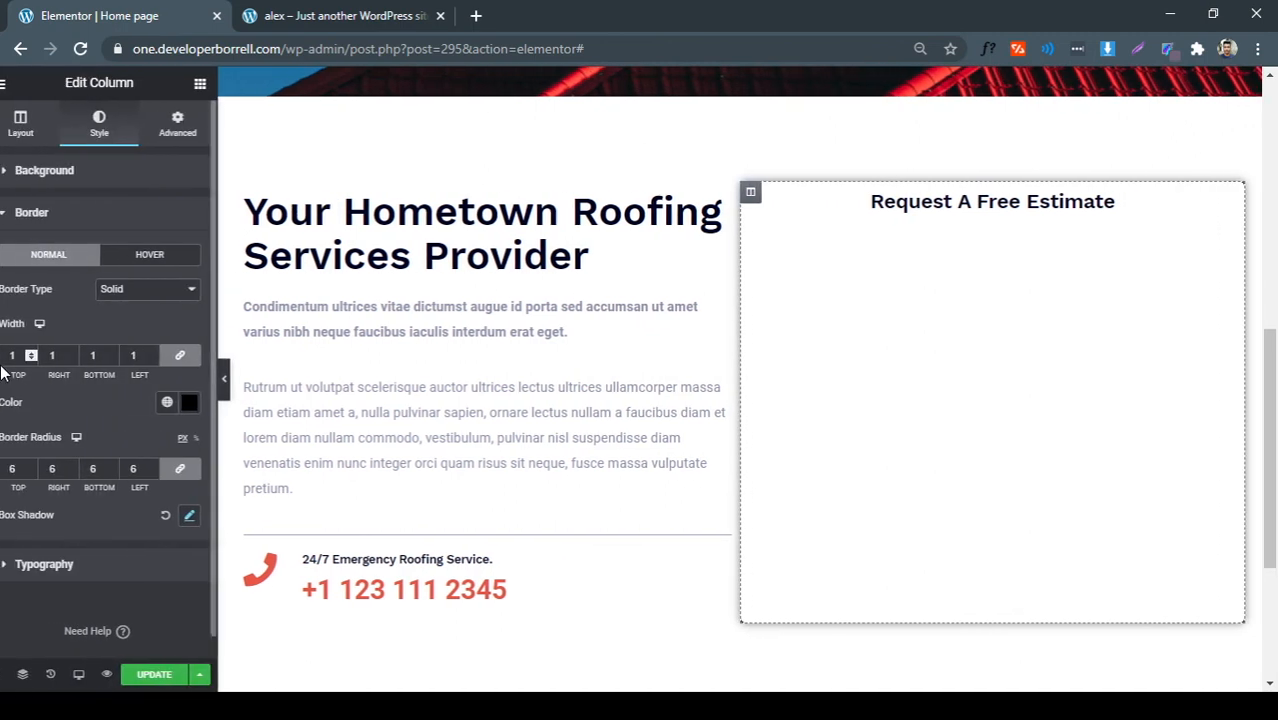
left_click(90, 357)
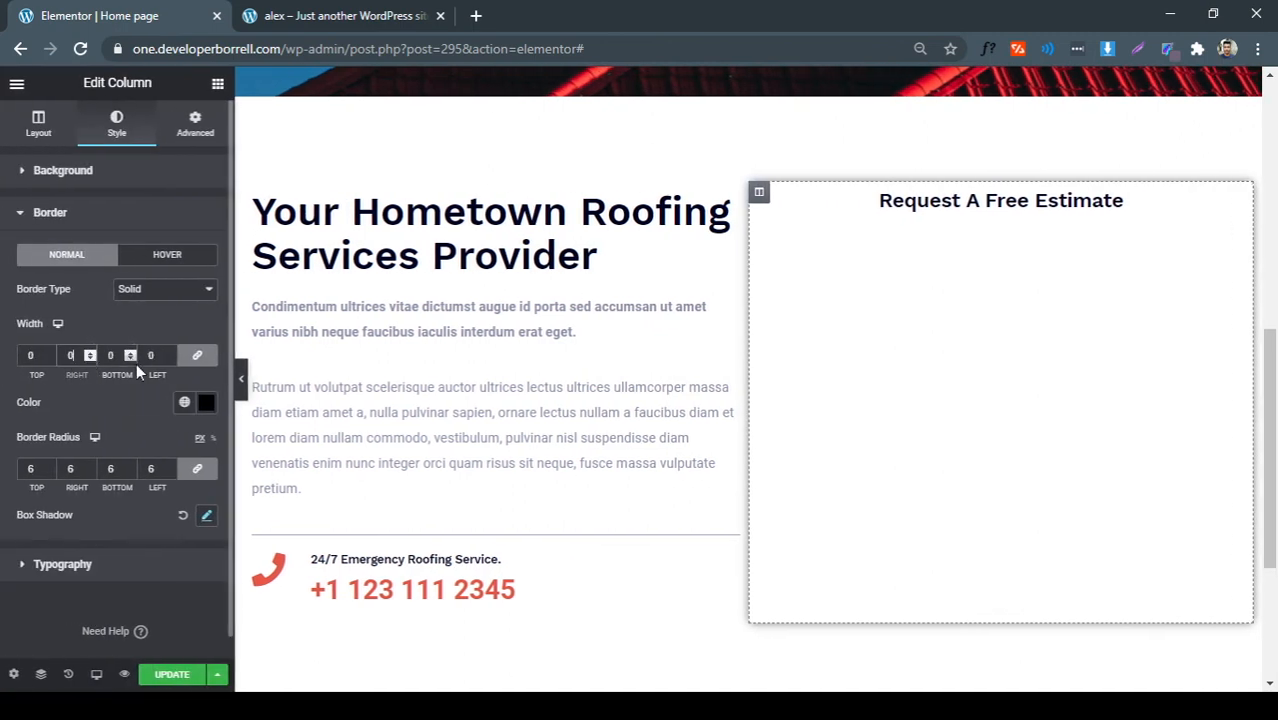
left_click(241, 380)
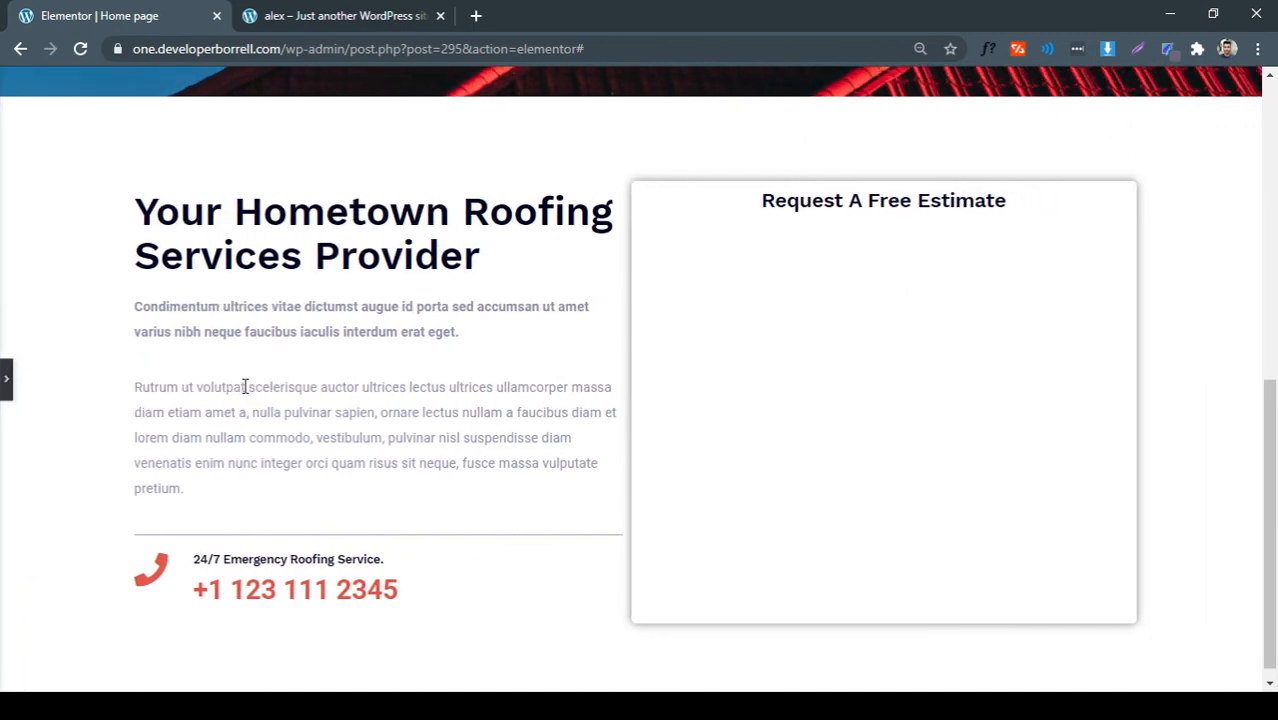
Examine the estimate card's shadow and its overlap with the hero image on the live page, comparing it with the rebuilt card
left_click(320, 17)
scroll(465, 243, "up", 5)
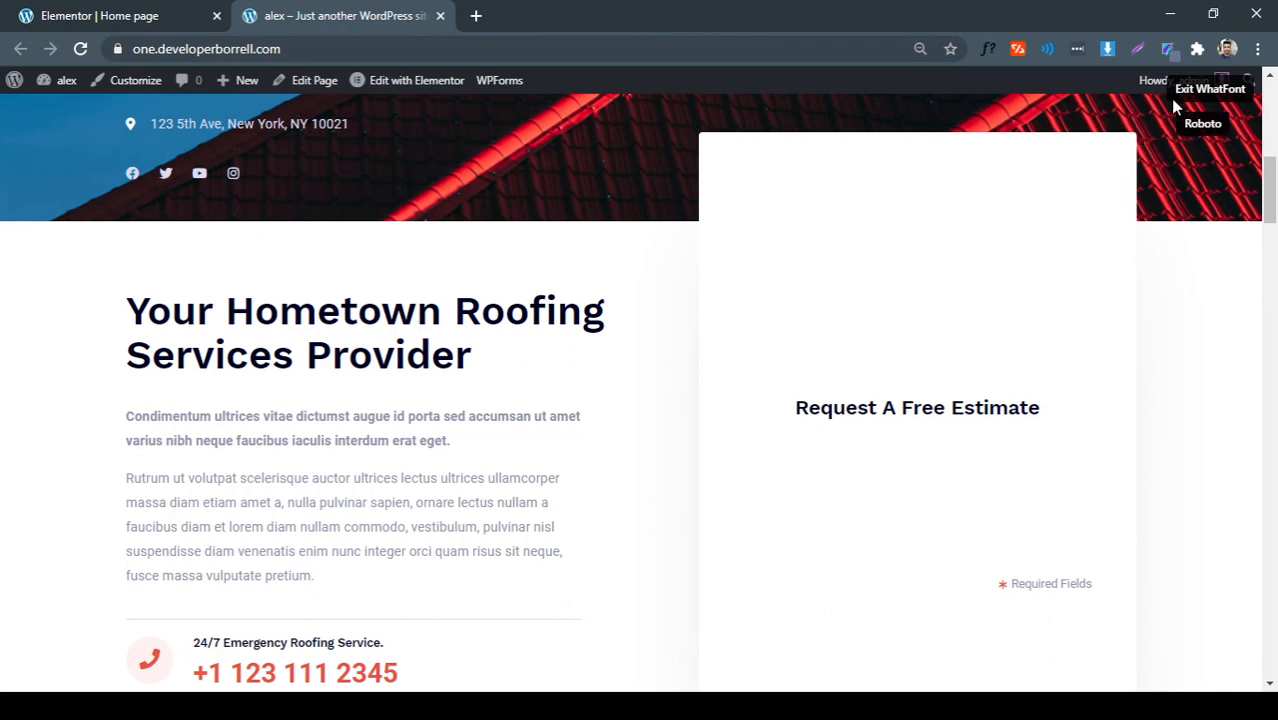
left_click(1197, 90)
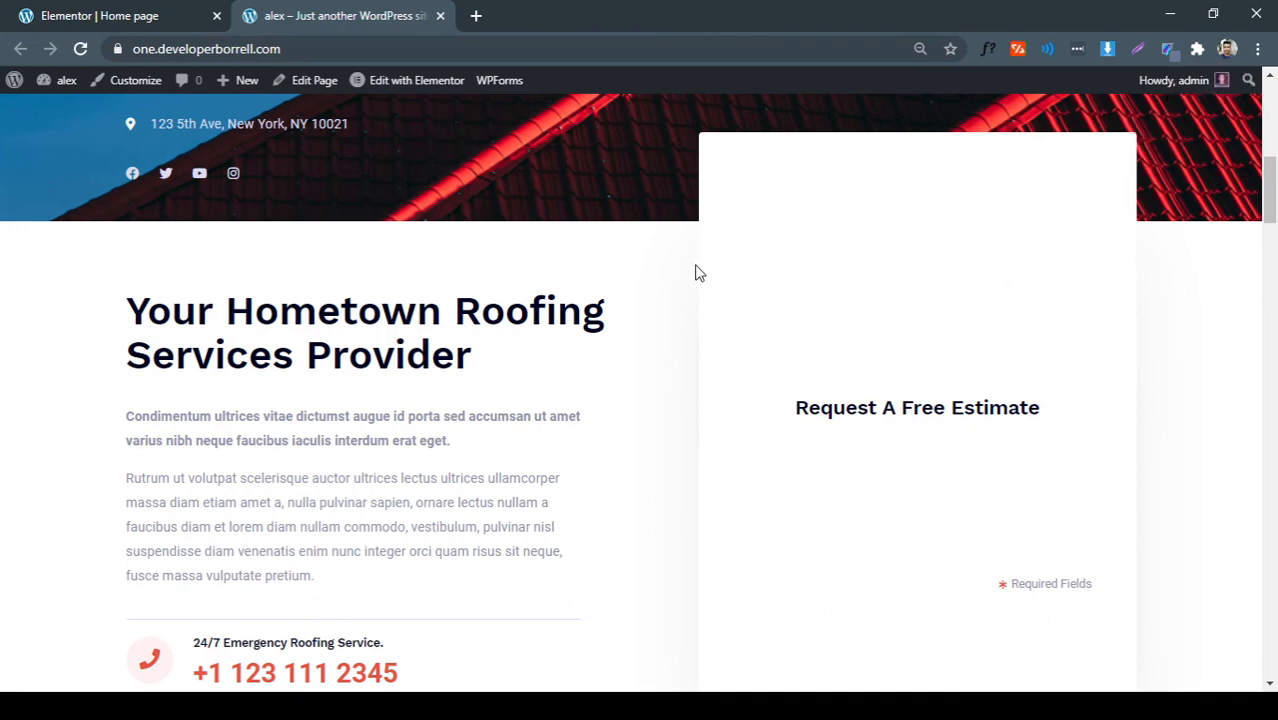
left_click(774, 431)
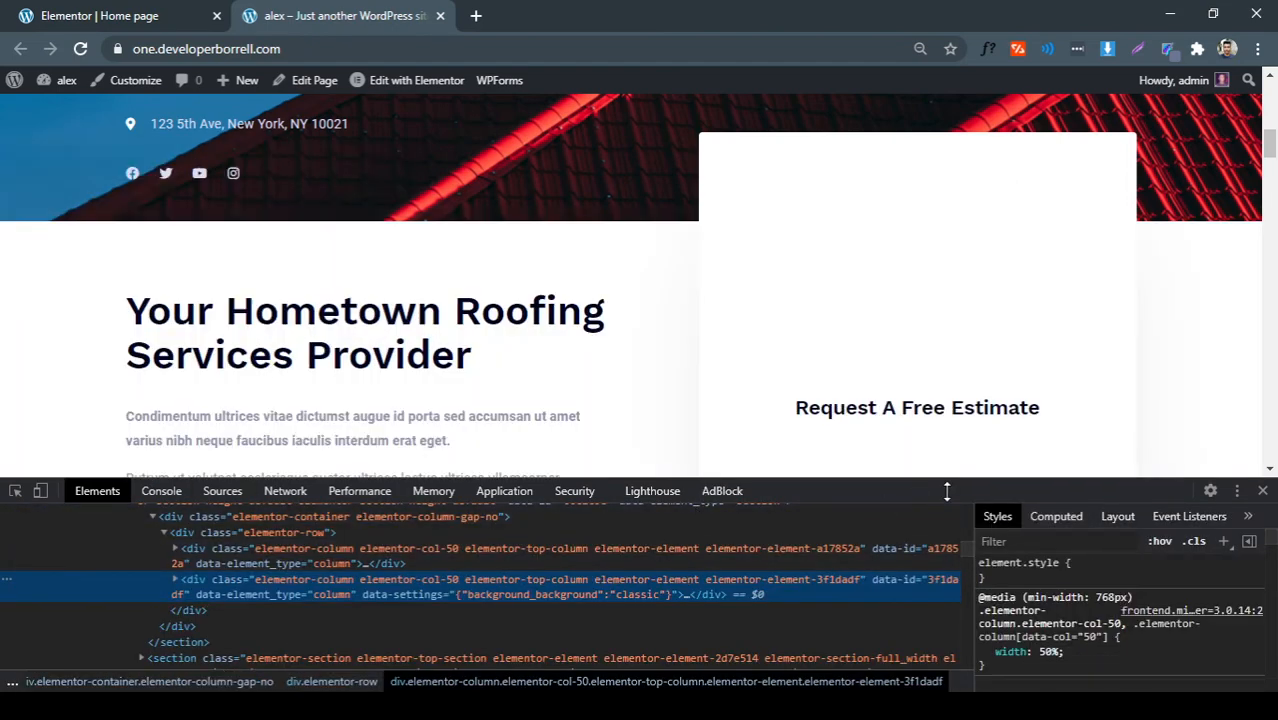
left_click(1262, 491)
scroll(460, 250, "down", 1)
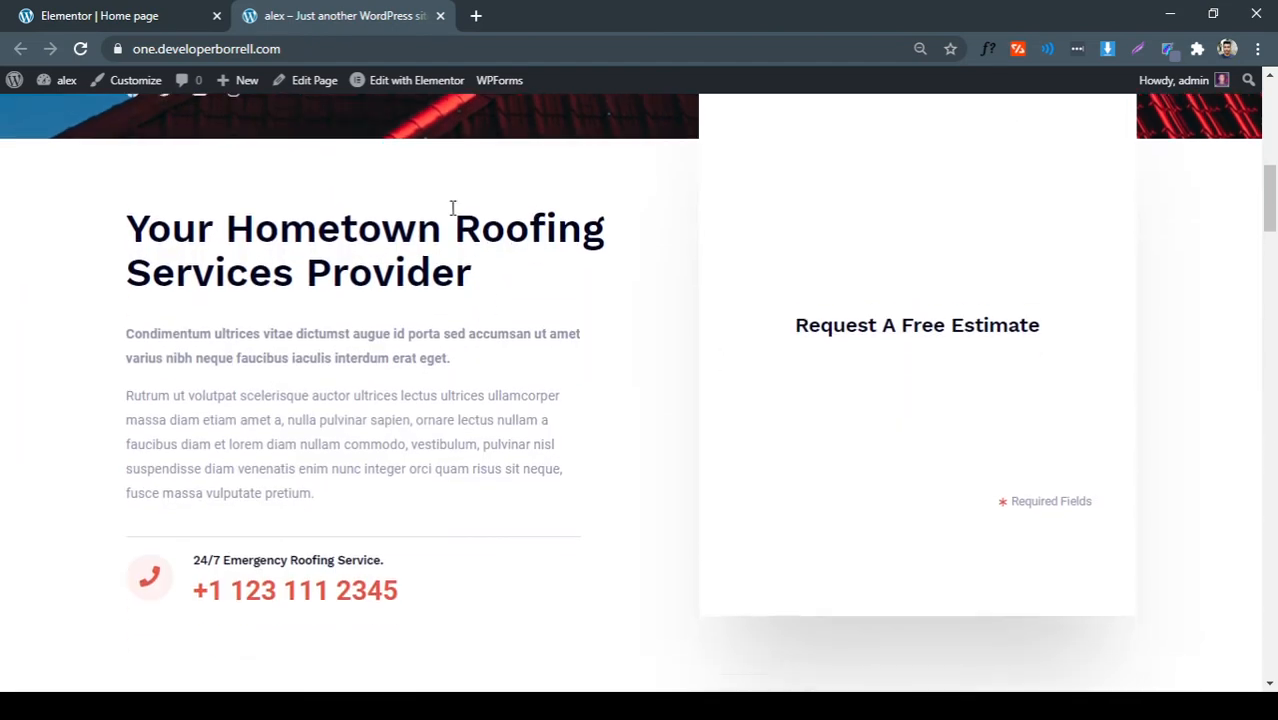
scroll(580, 285, "up", 1)
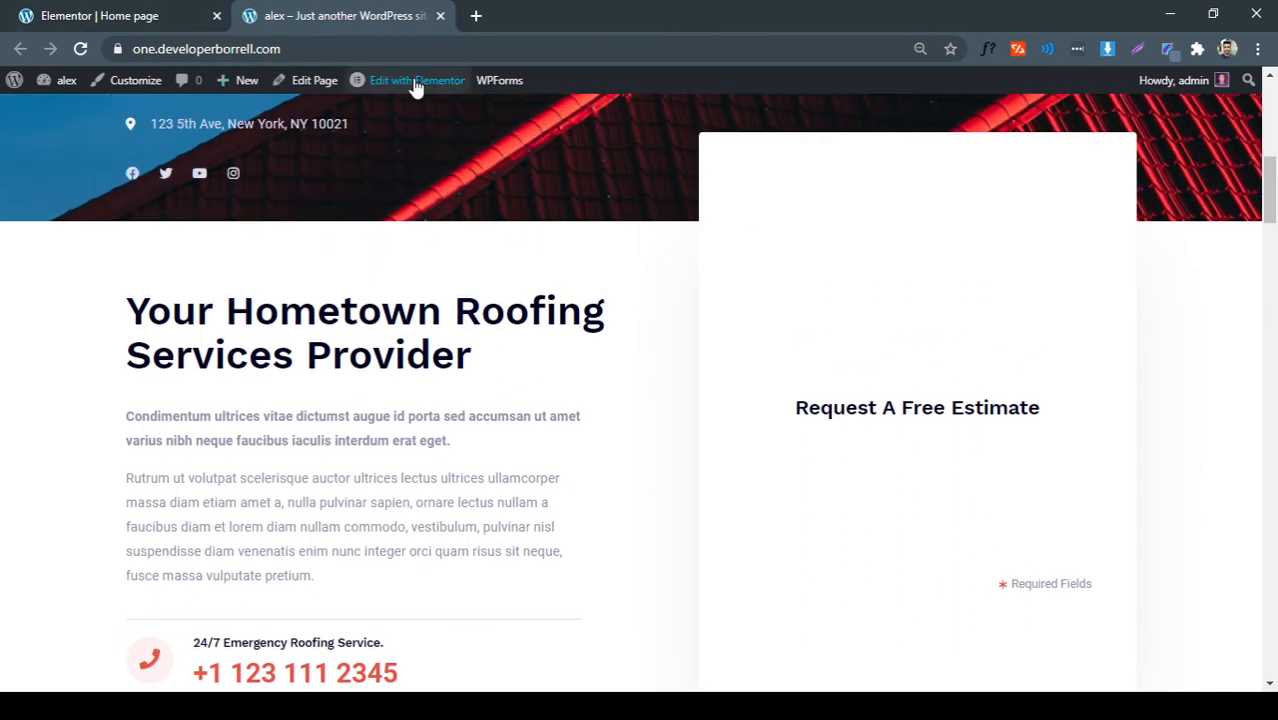
left_click(182, 20)
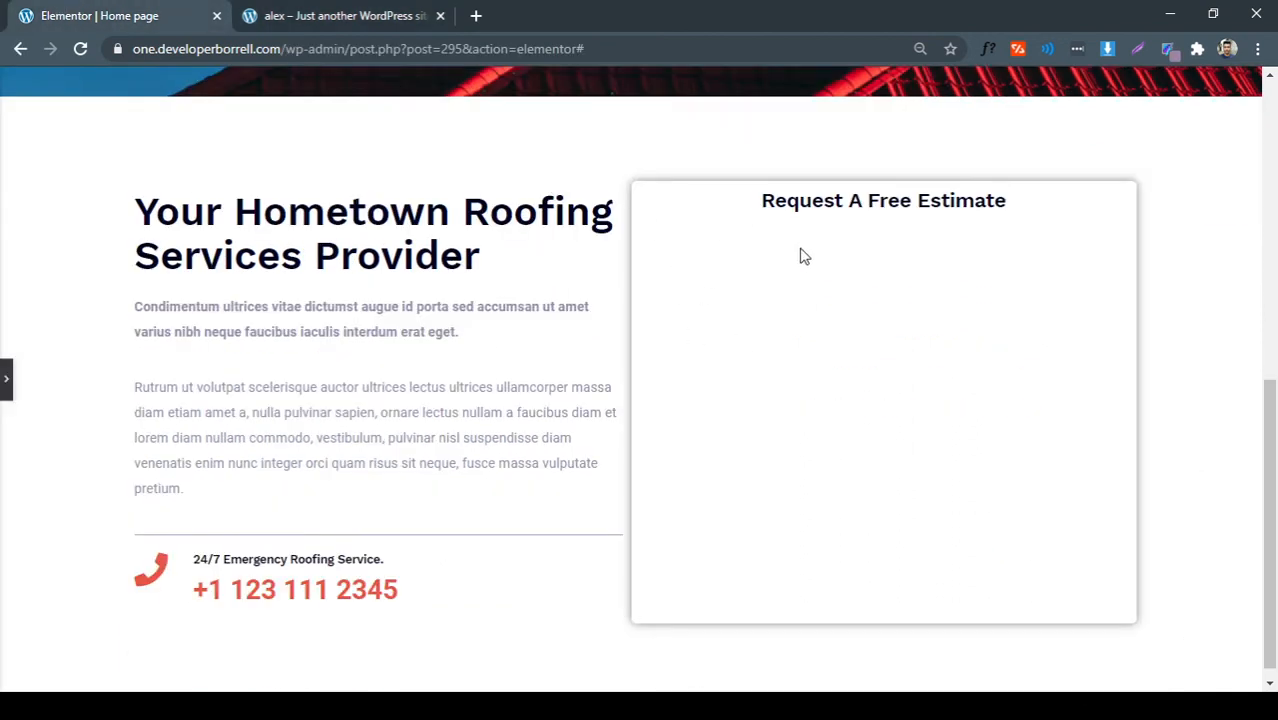
left_click(390, 18)
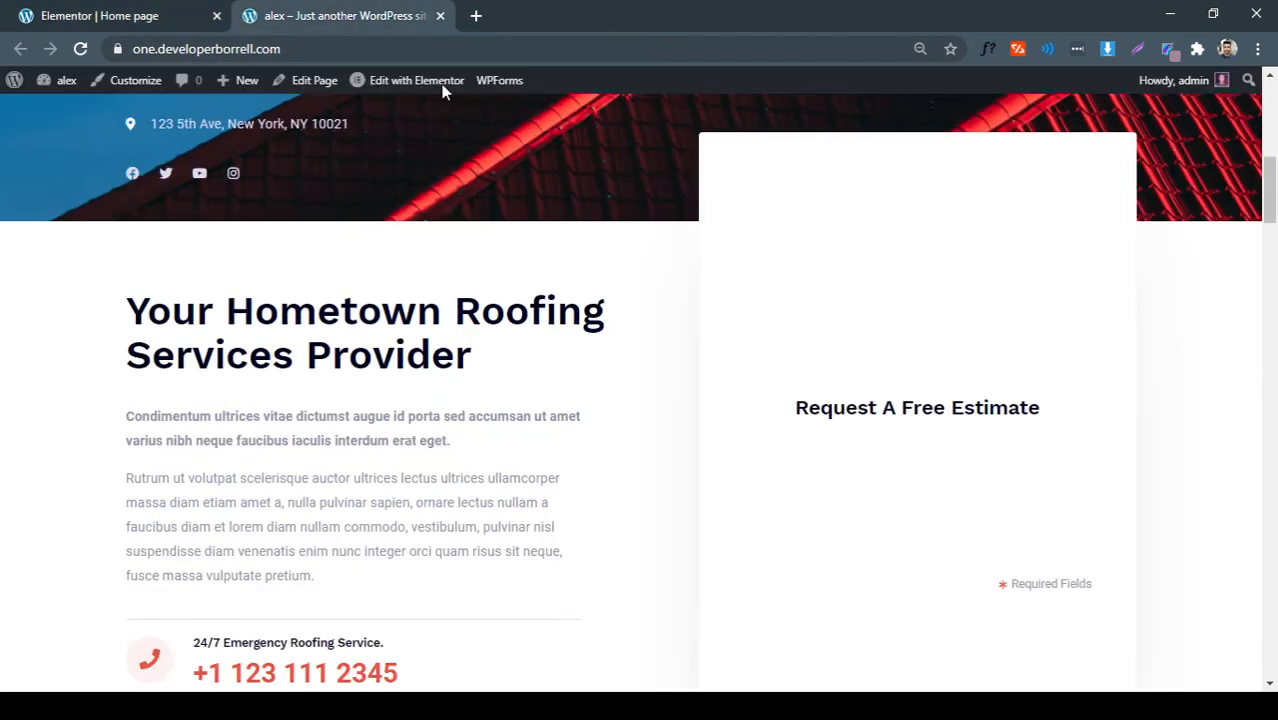
scroll(799, 308, "up", 2)
scroll(773, 314, "down", 1)
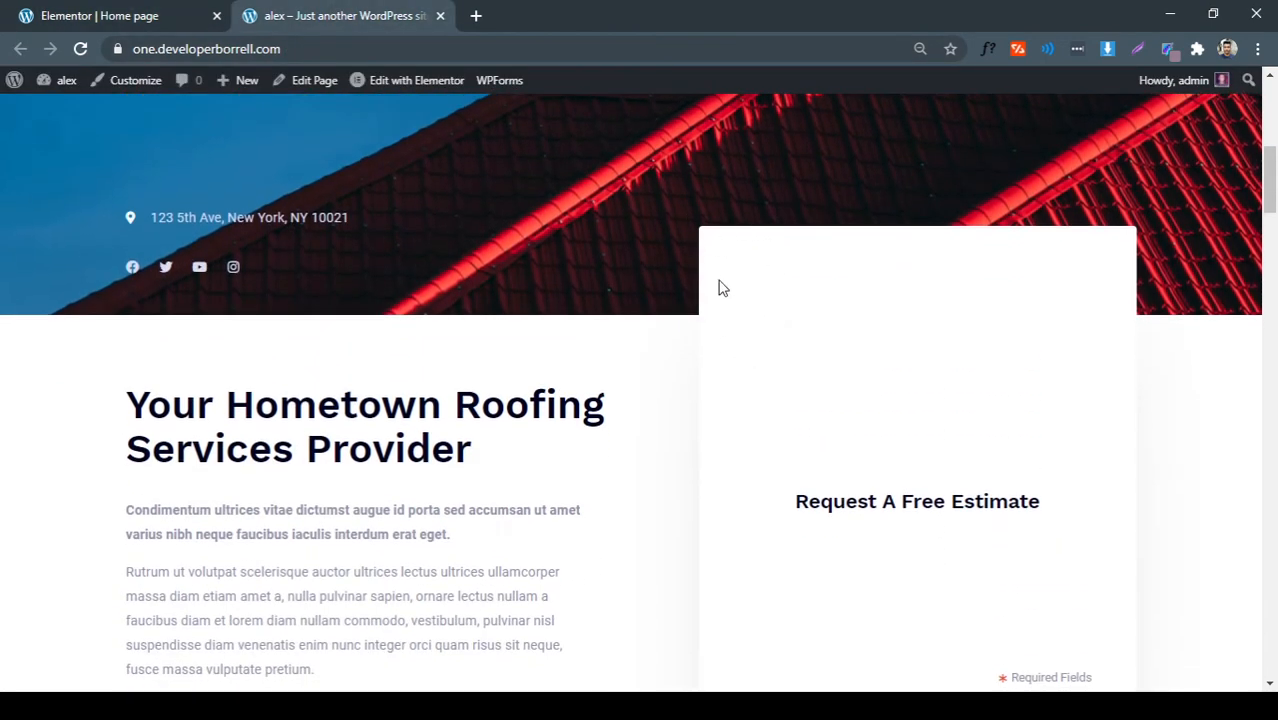
Return to the page editor, open the estimate column's spacing settings, and unlink its margin values
left_click(100, 14)
left_click(4, 372)
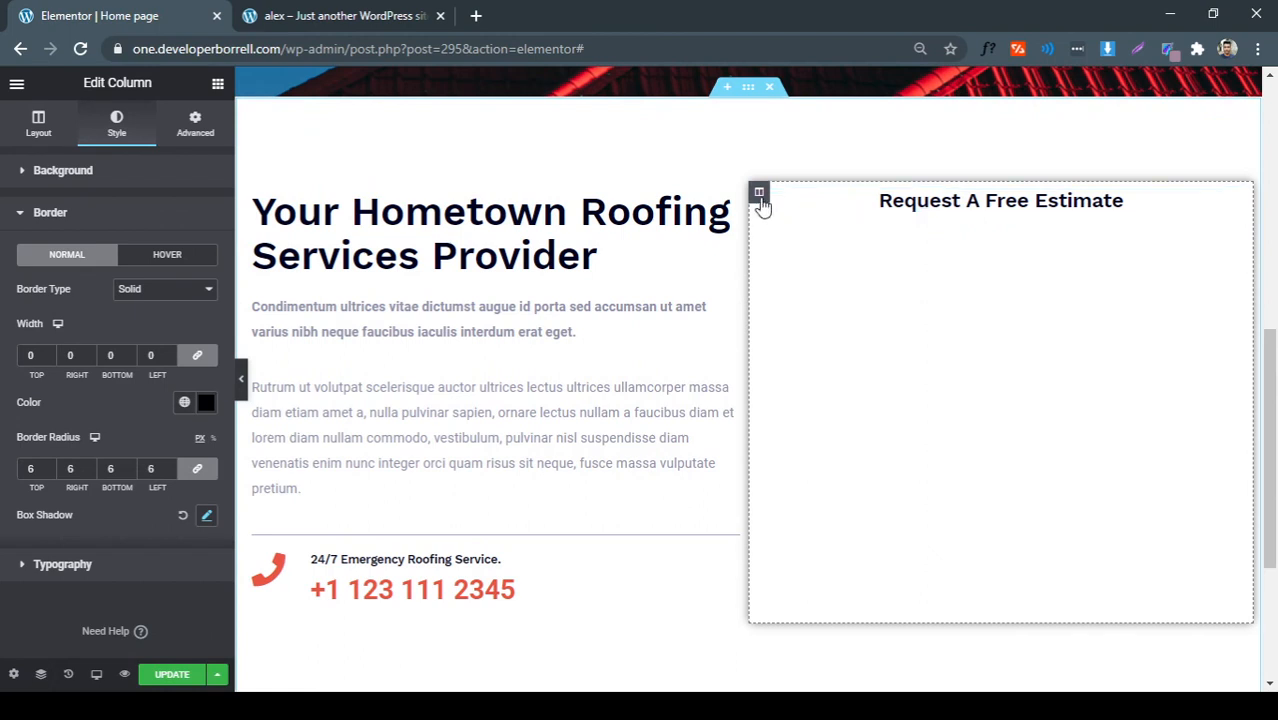
right_click(762, 204)
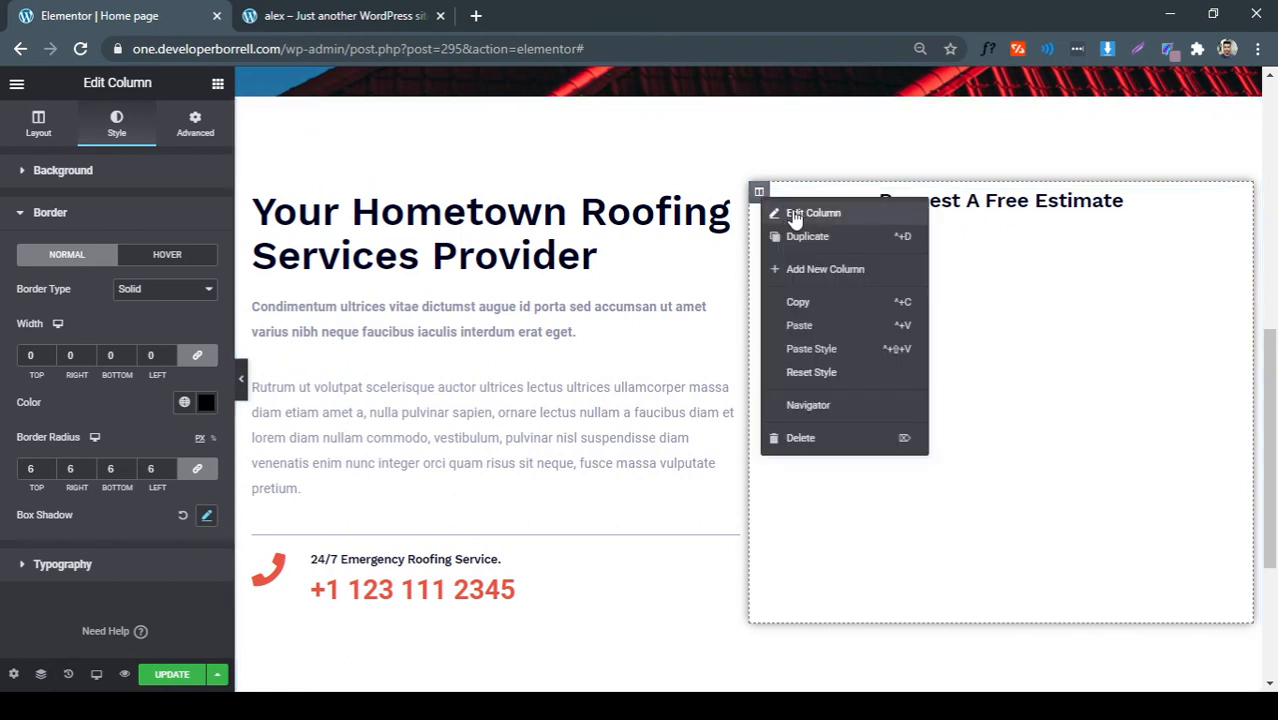
left_click(795, 215)
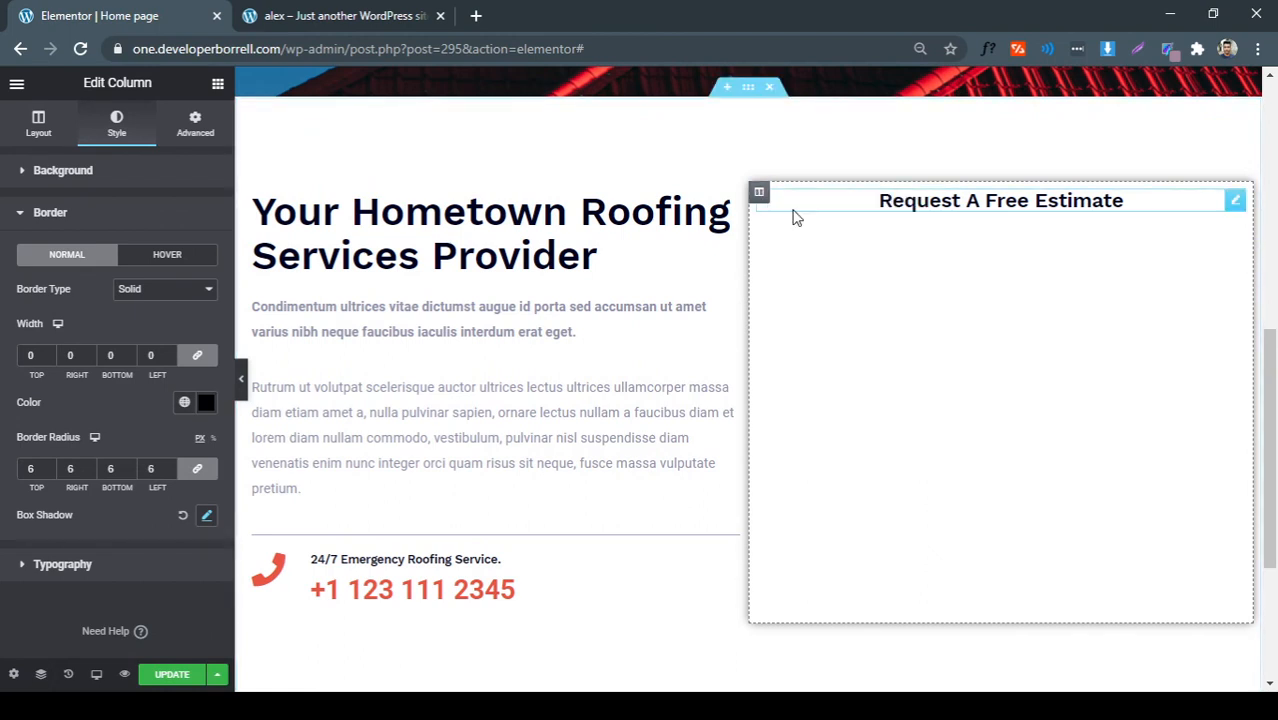
left_click(203, 143)
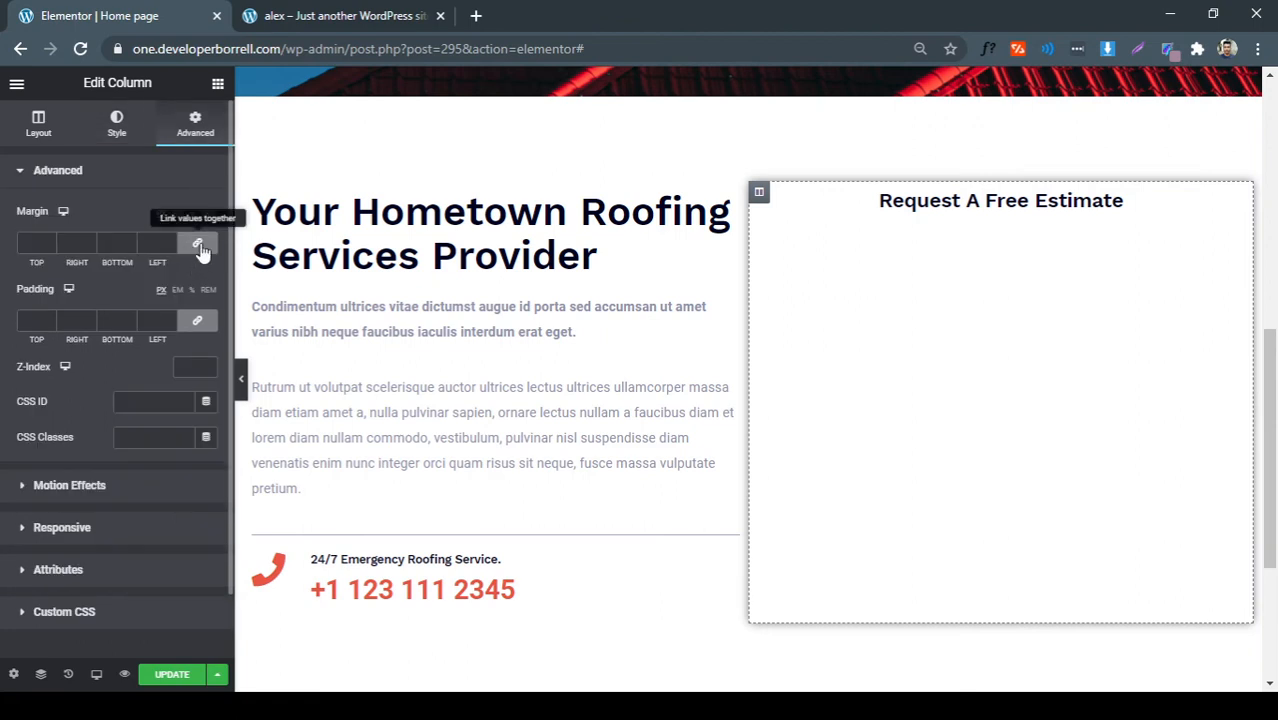
left_click(199, 247)
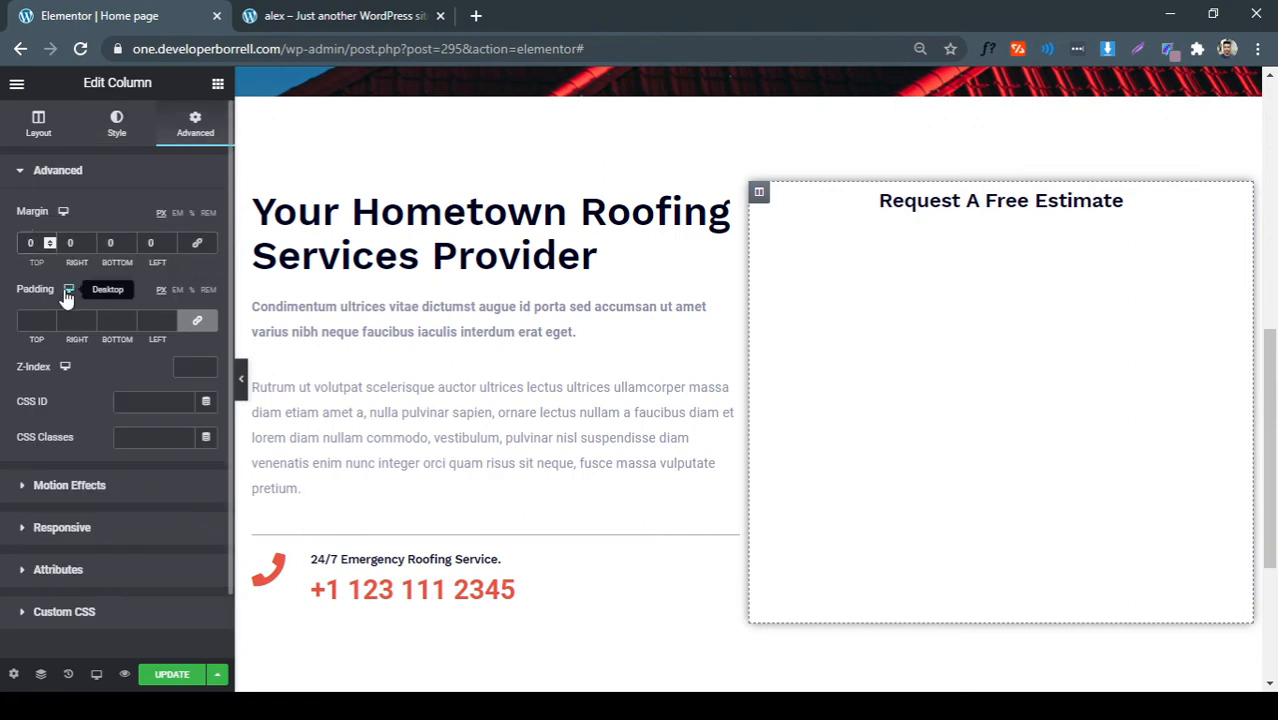
Try top margins of -500 px and -100 px on the estimate column
type("-500")
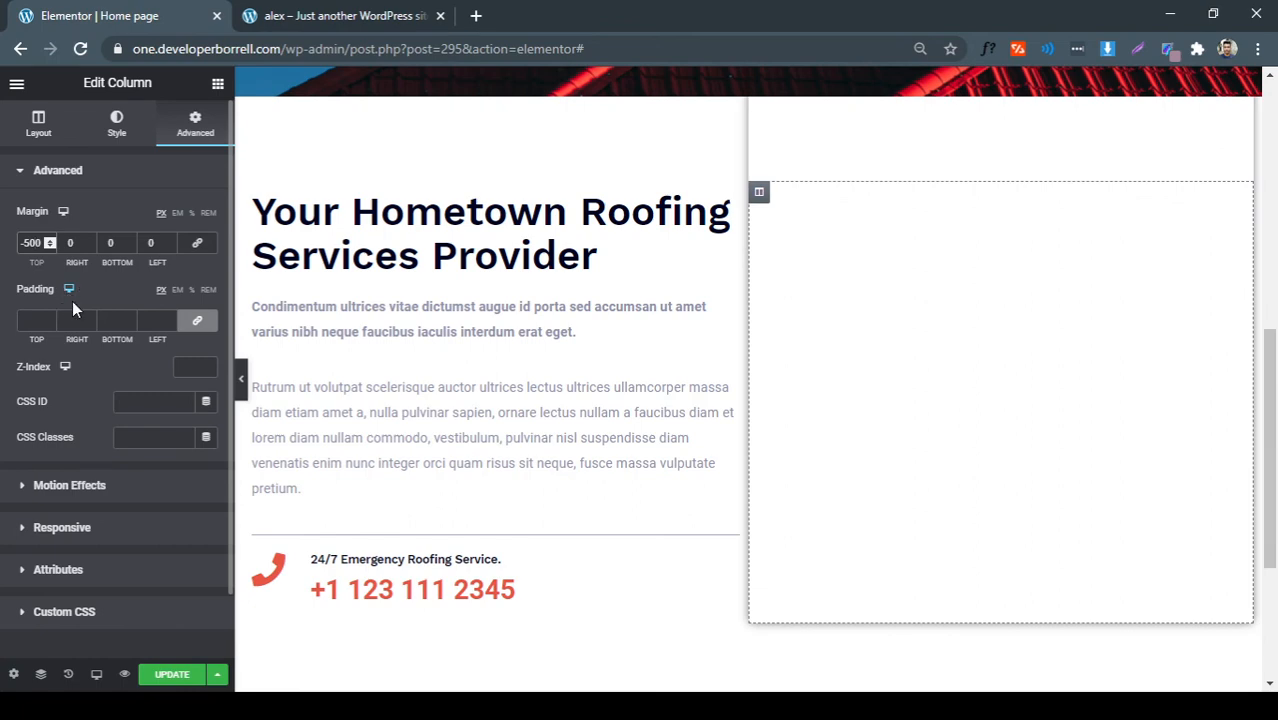
scroll(599, 362, "up", 3)
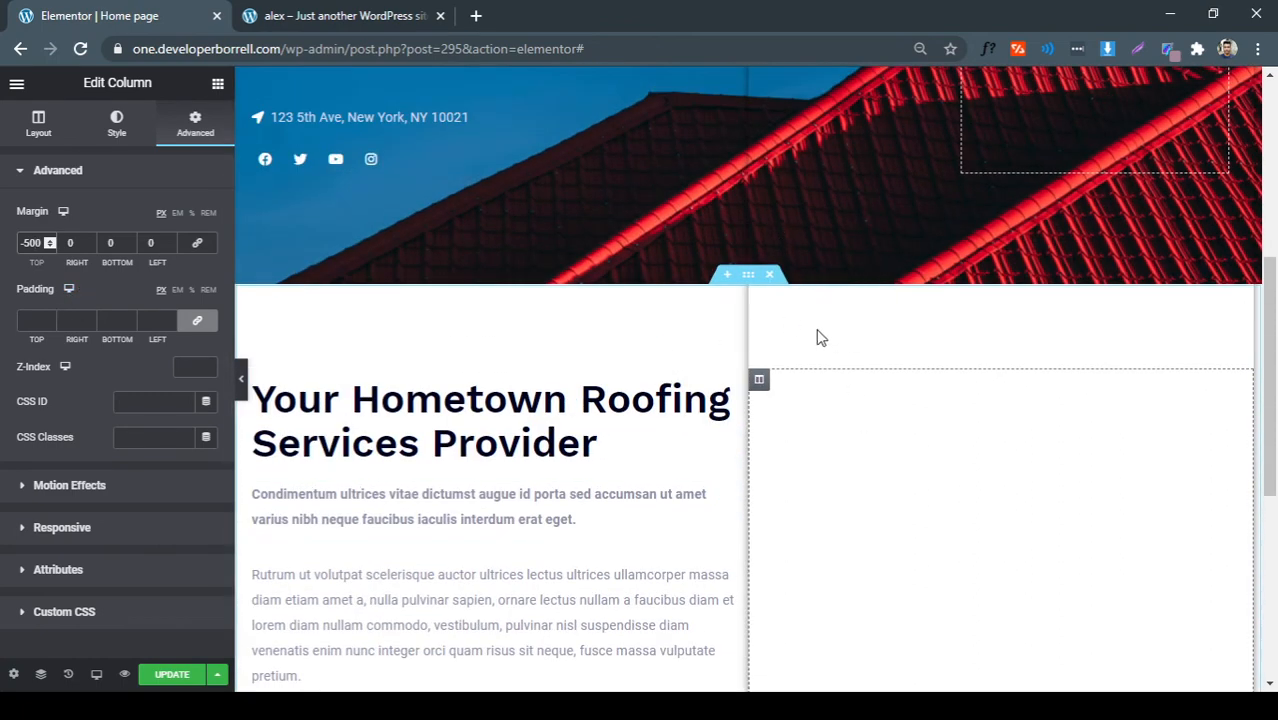
key("BackSpace")
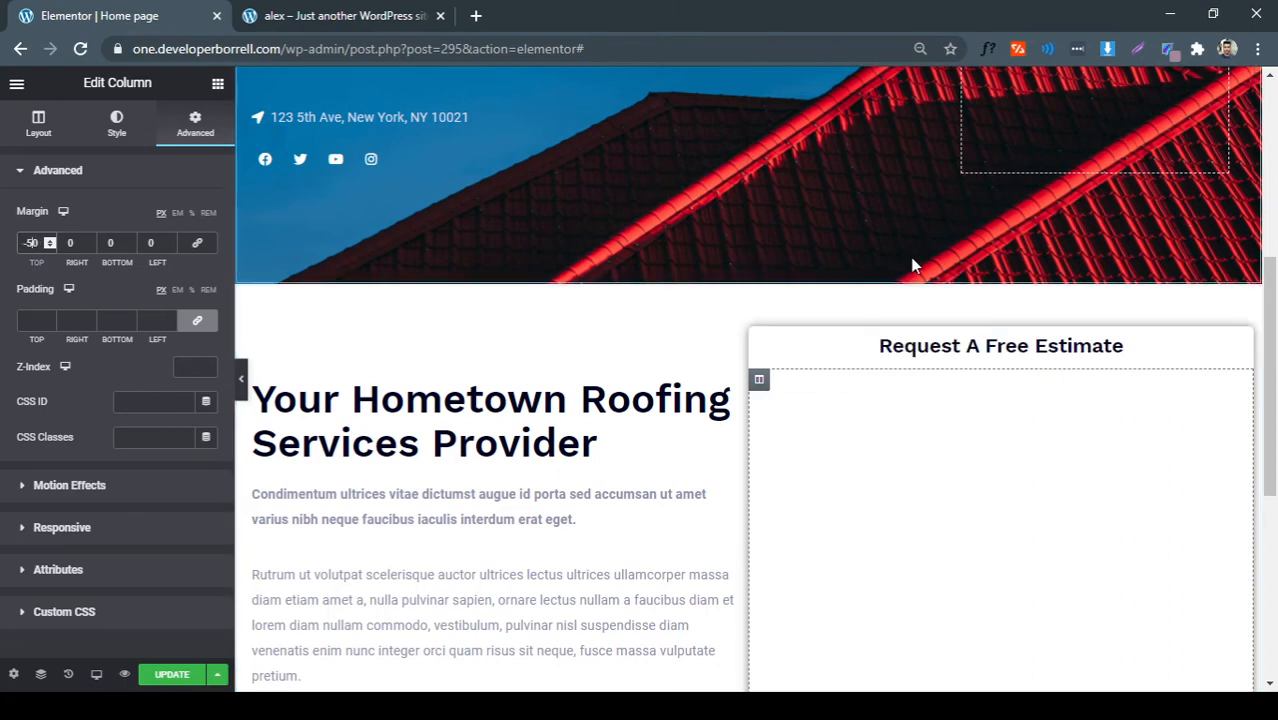
key("BackSpace")
key("BackSpace")
type("10")
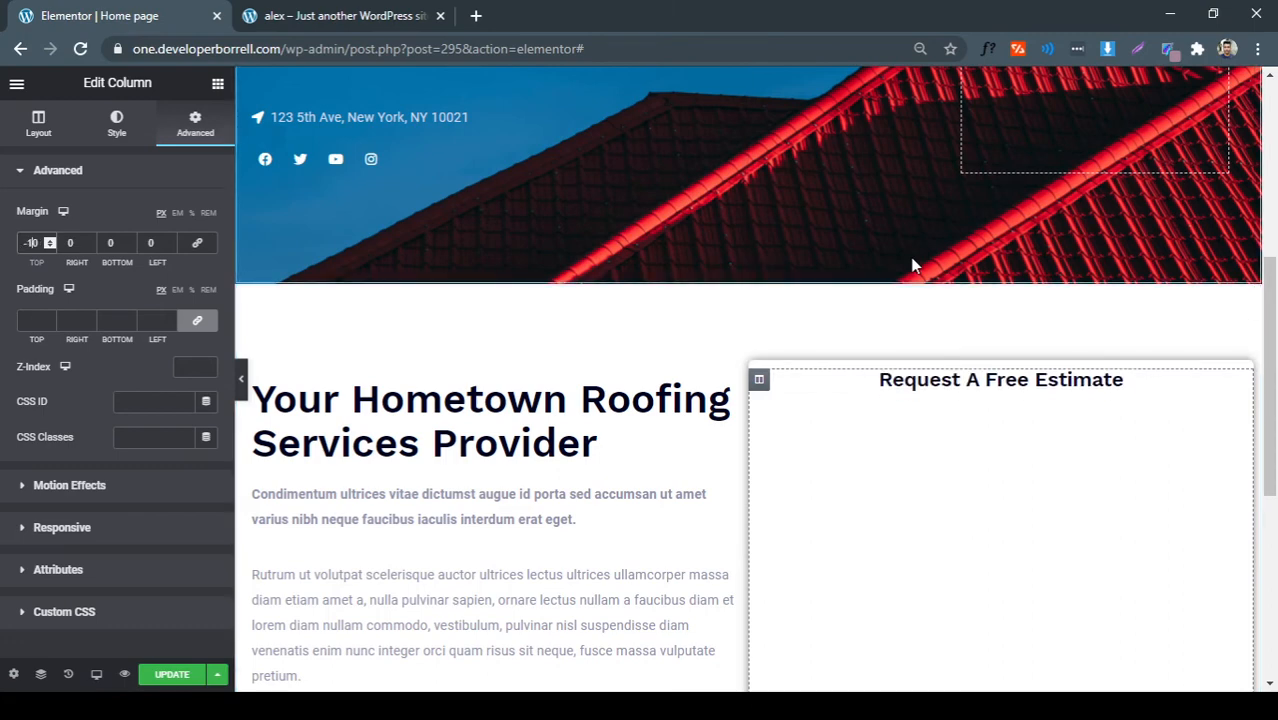
type("0")
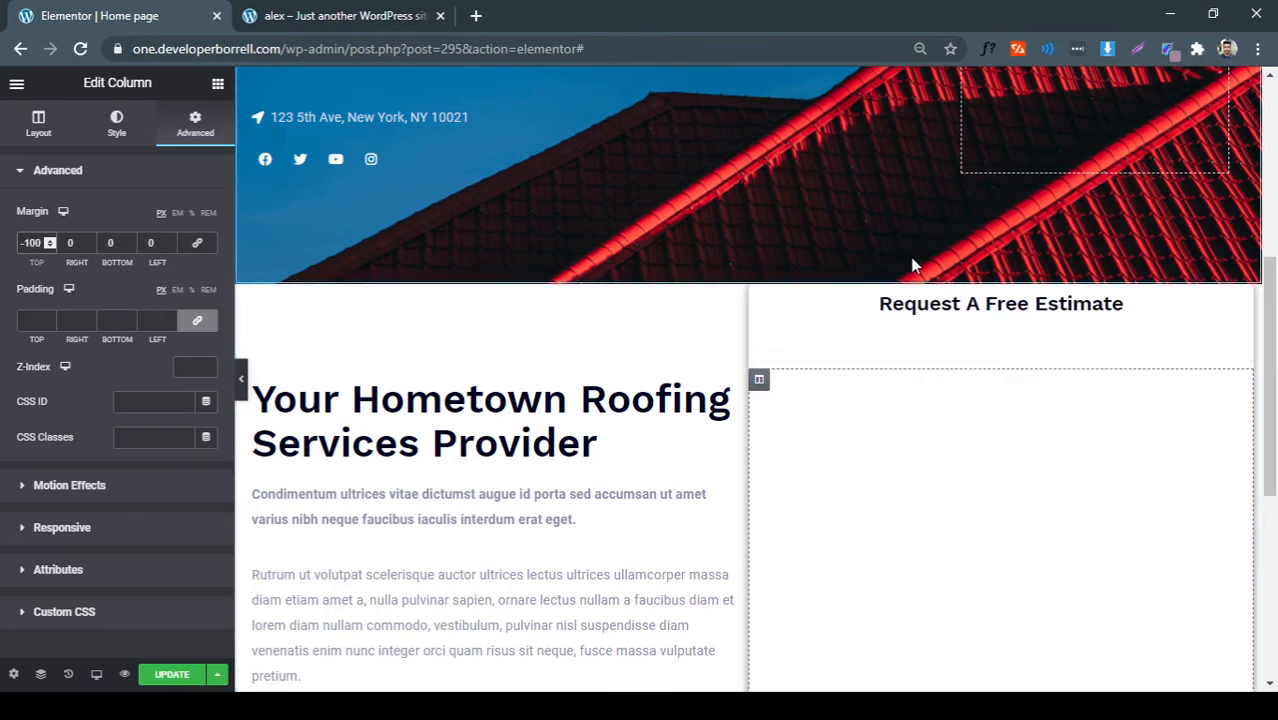
Set the estimate column's top margin to -200 px
key("BackSpace")
key("BackSpace")
key("BackSpace")
type("200")
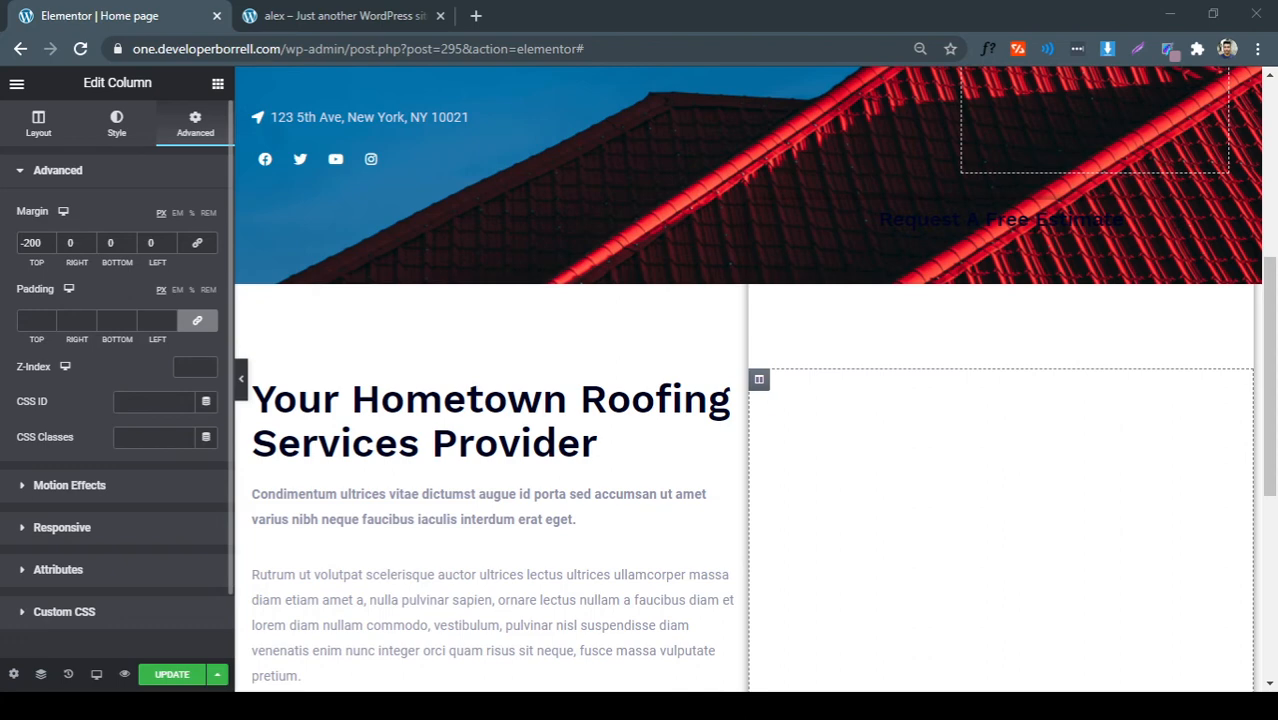
Try a z-index of 1 on the services section, then clear the value
right_click(752, 277)
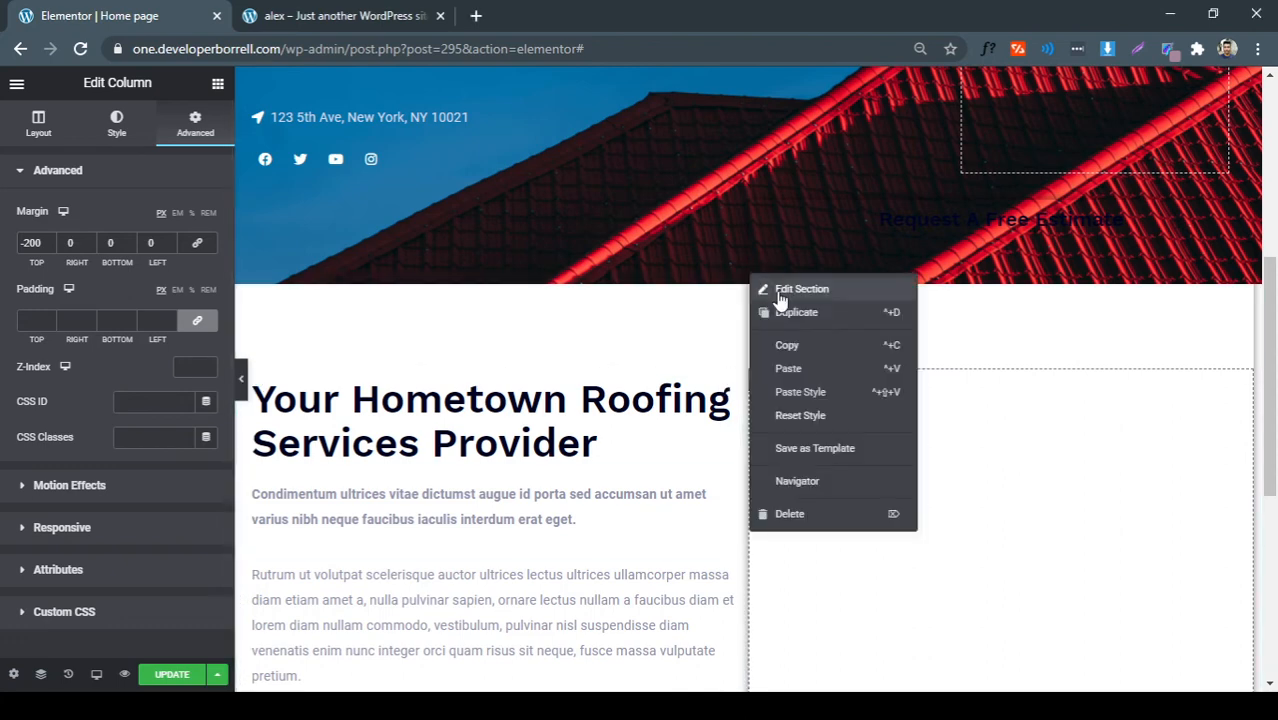
left_click(781, 292)
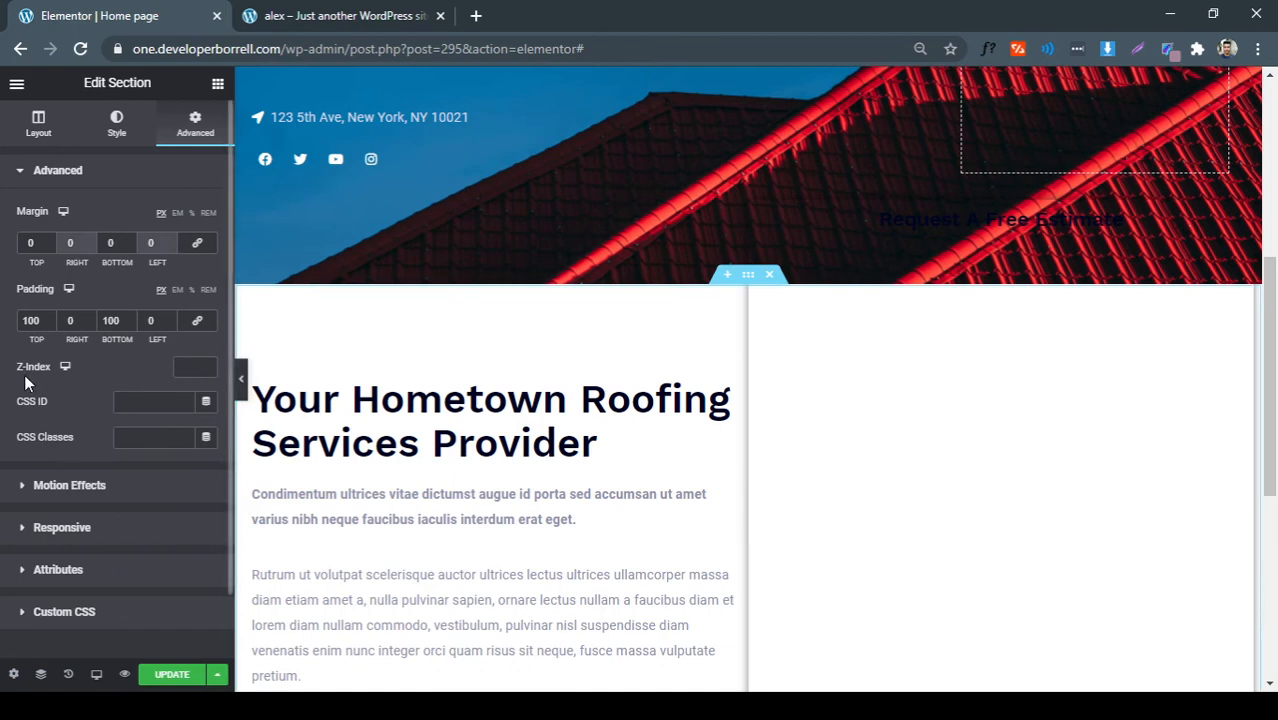
left_click(192, 367)
type("1")
key("Up")
key("BackSpace")
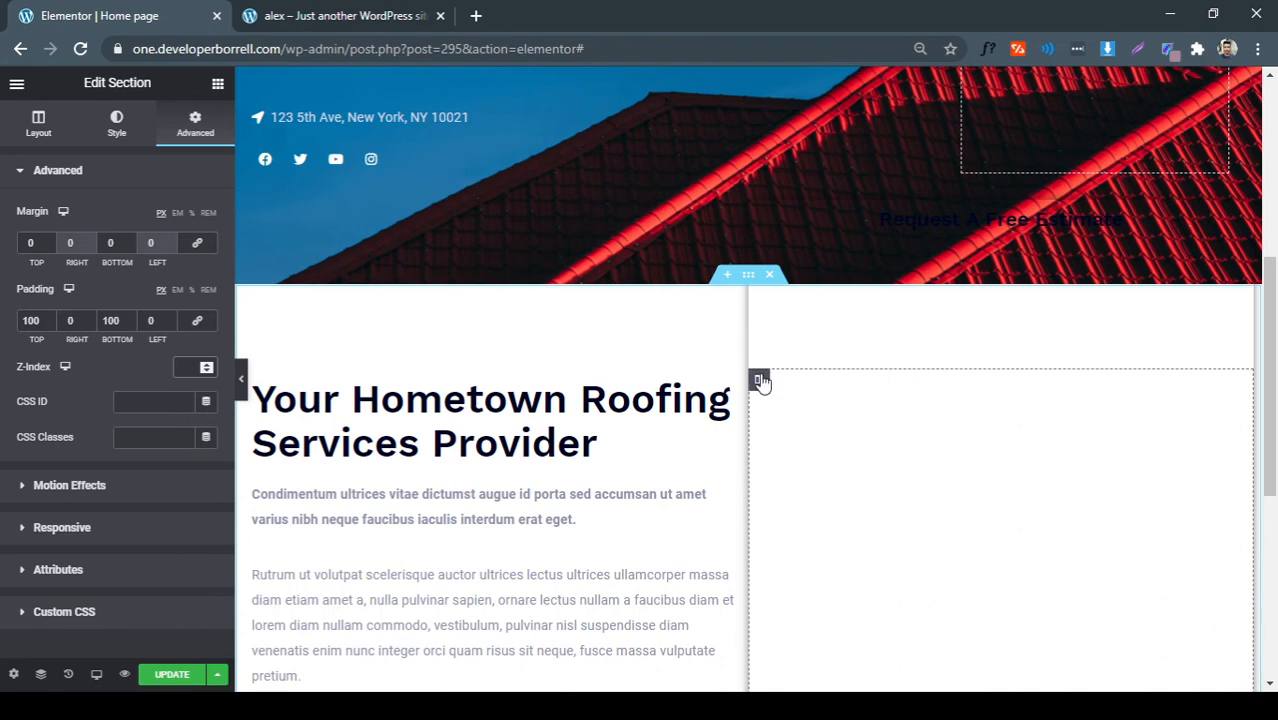
Try a z-index of 2 on the estimate column
right_click(760, 381)
left_click(778, 391)
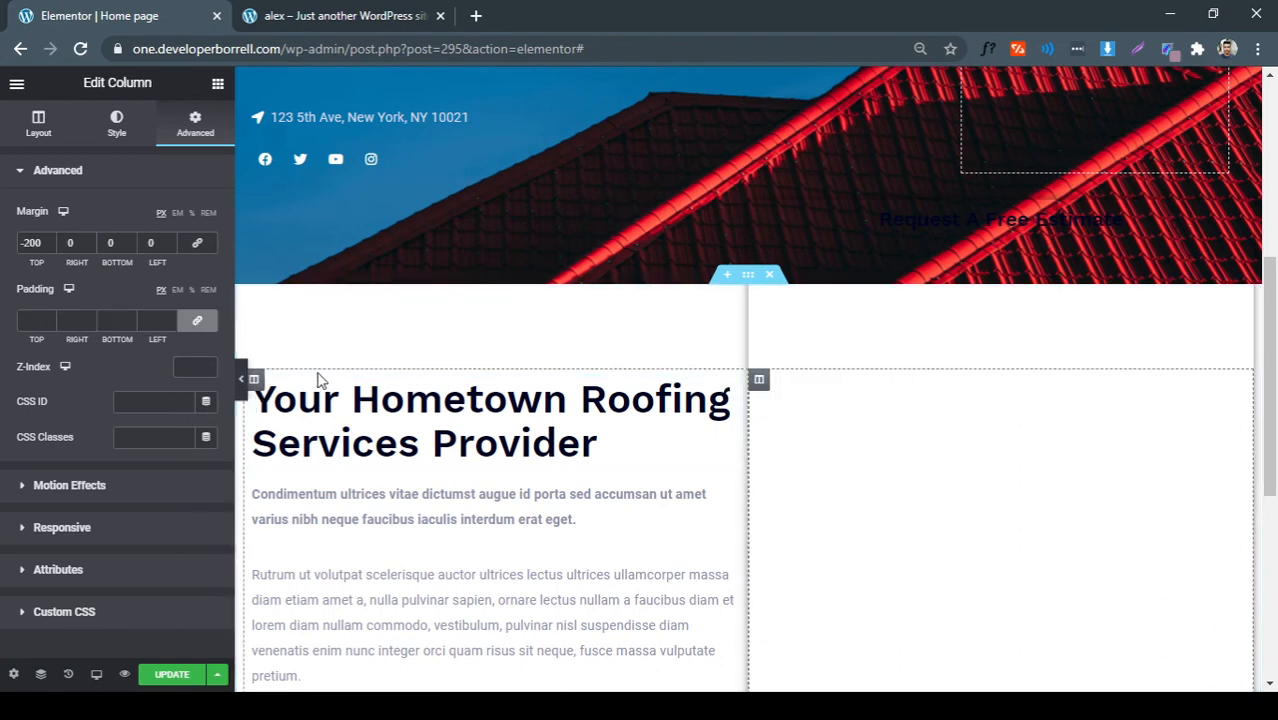
left_click(178, 366)
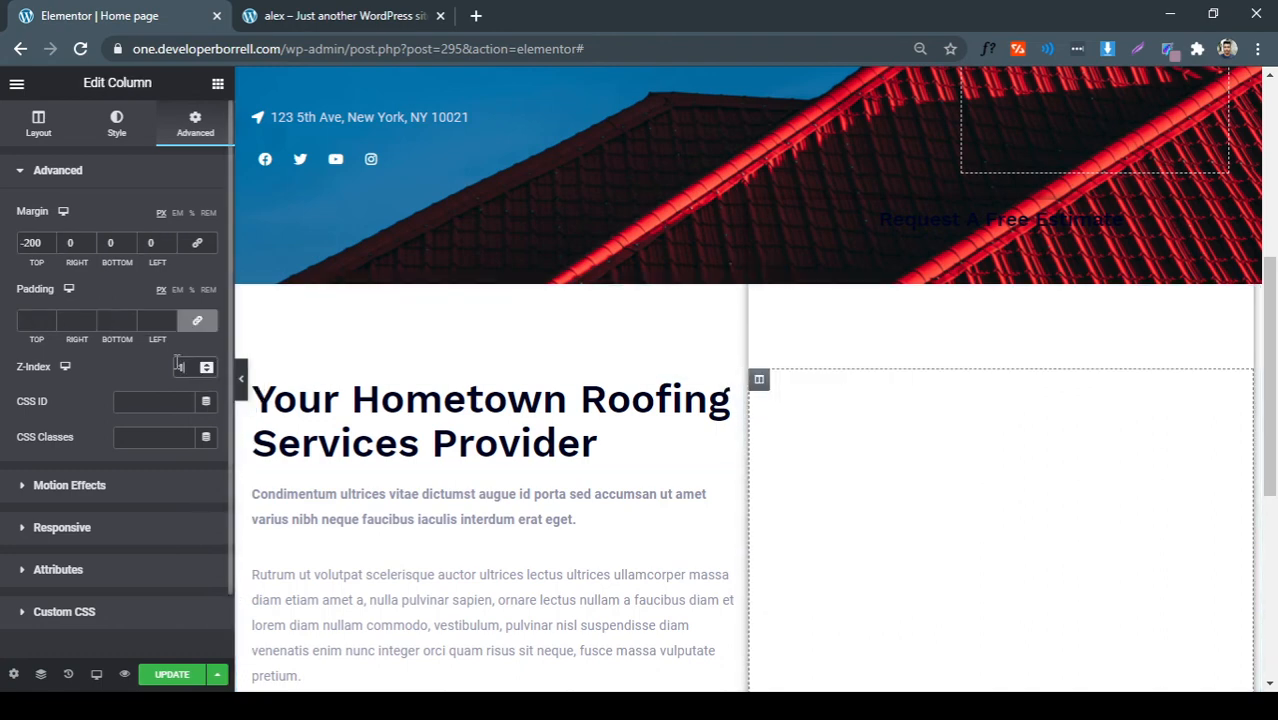
type("2")
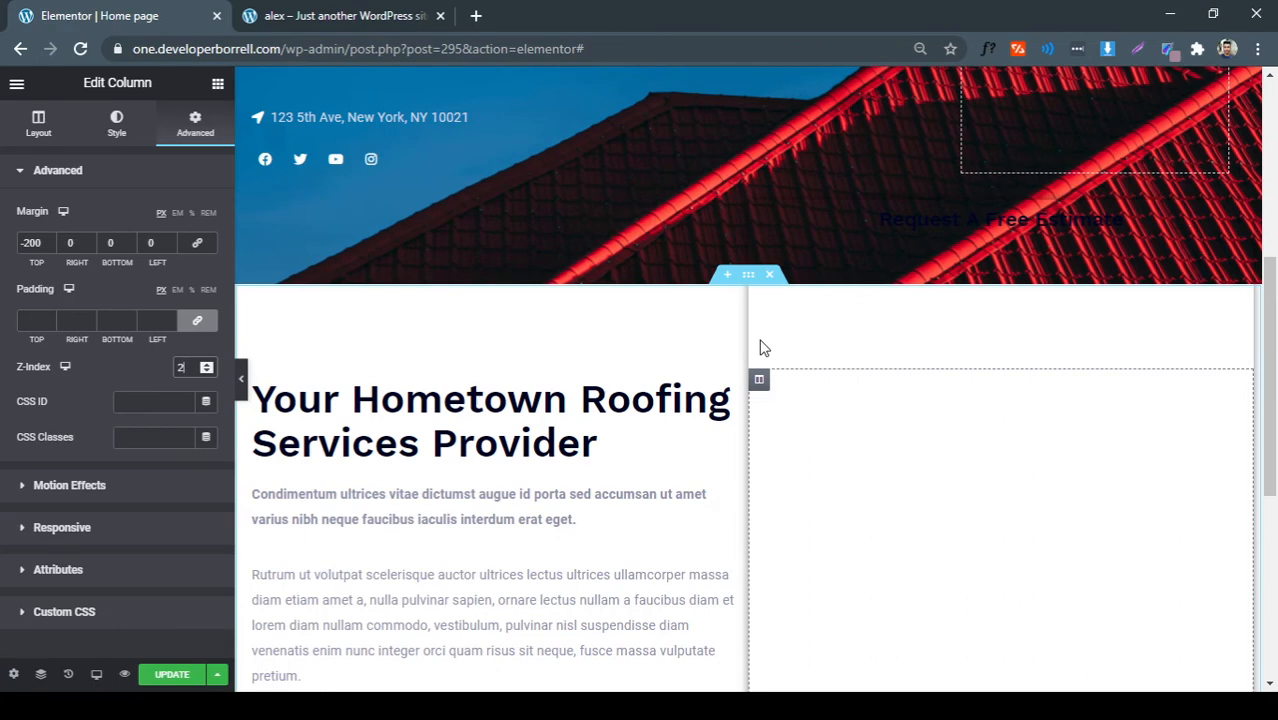
Set the z-index of the services section to 2
right_click(762, 287)
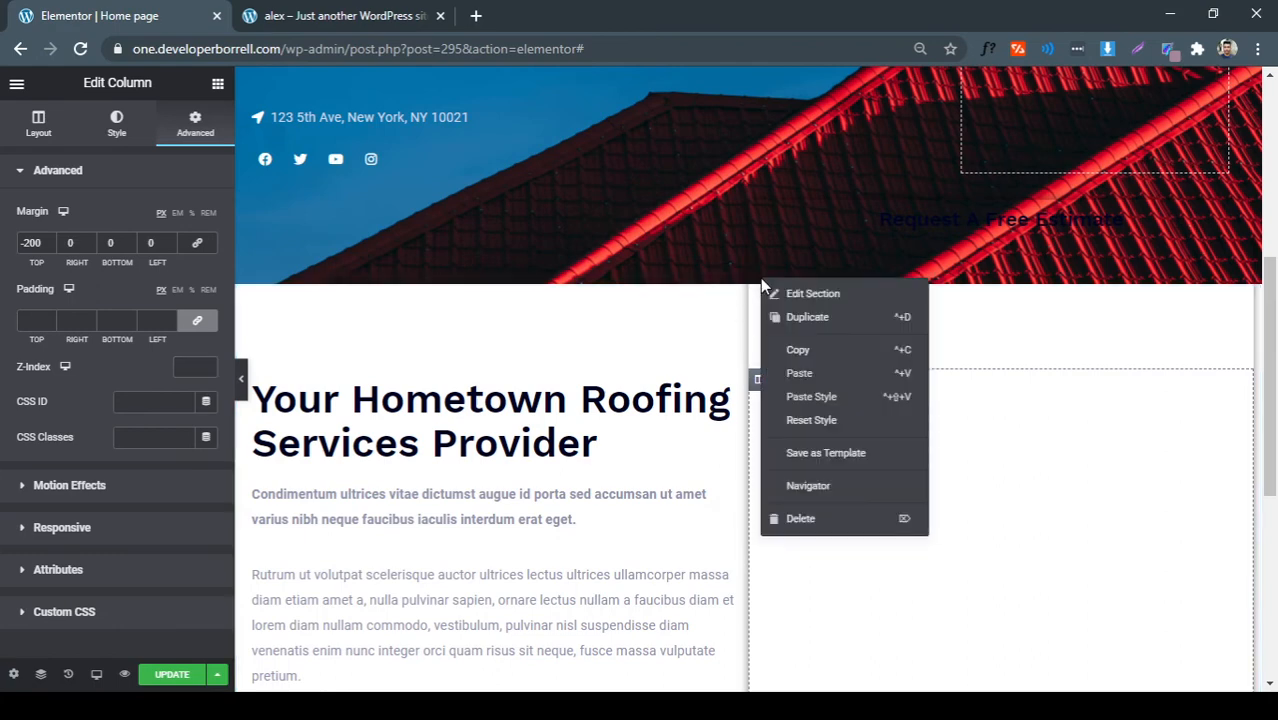
right_click(756, 282)
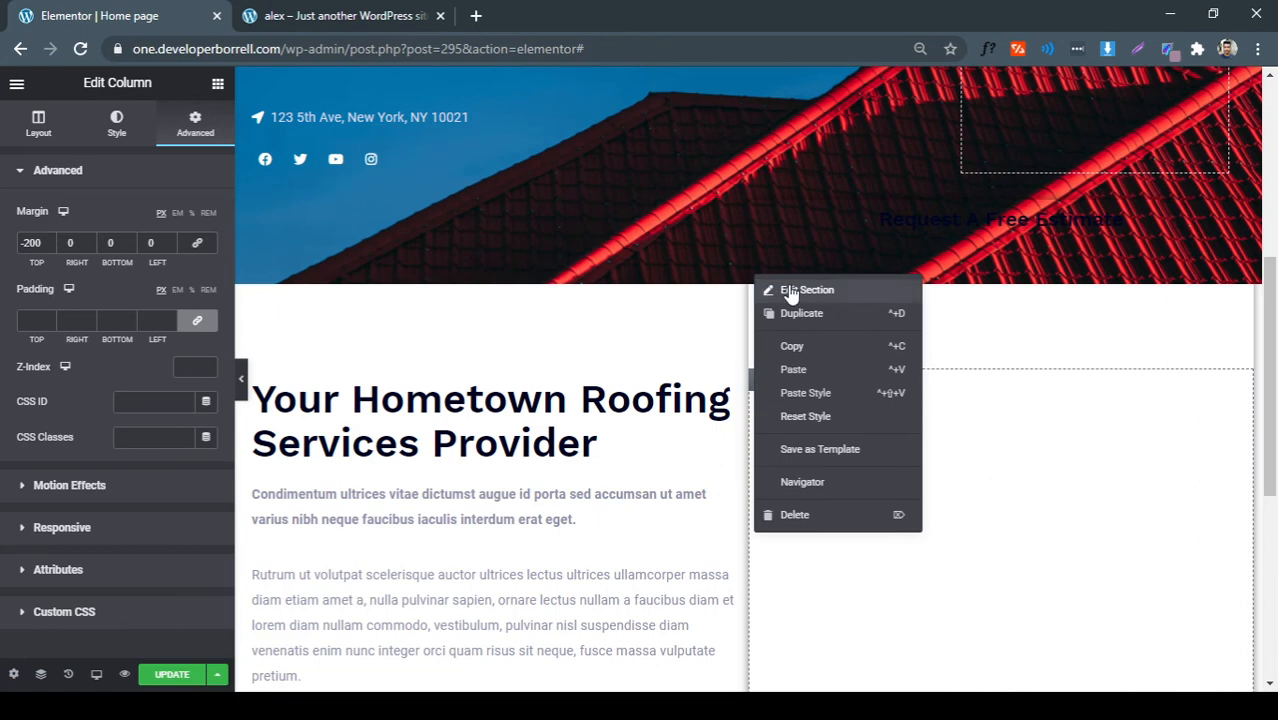
left_click(790, 292)
left_click(195, 367)
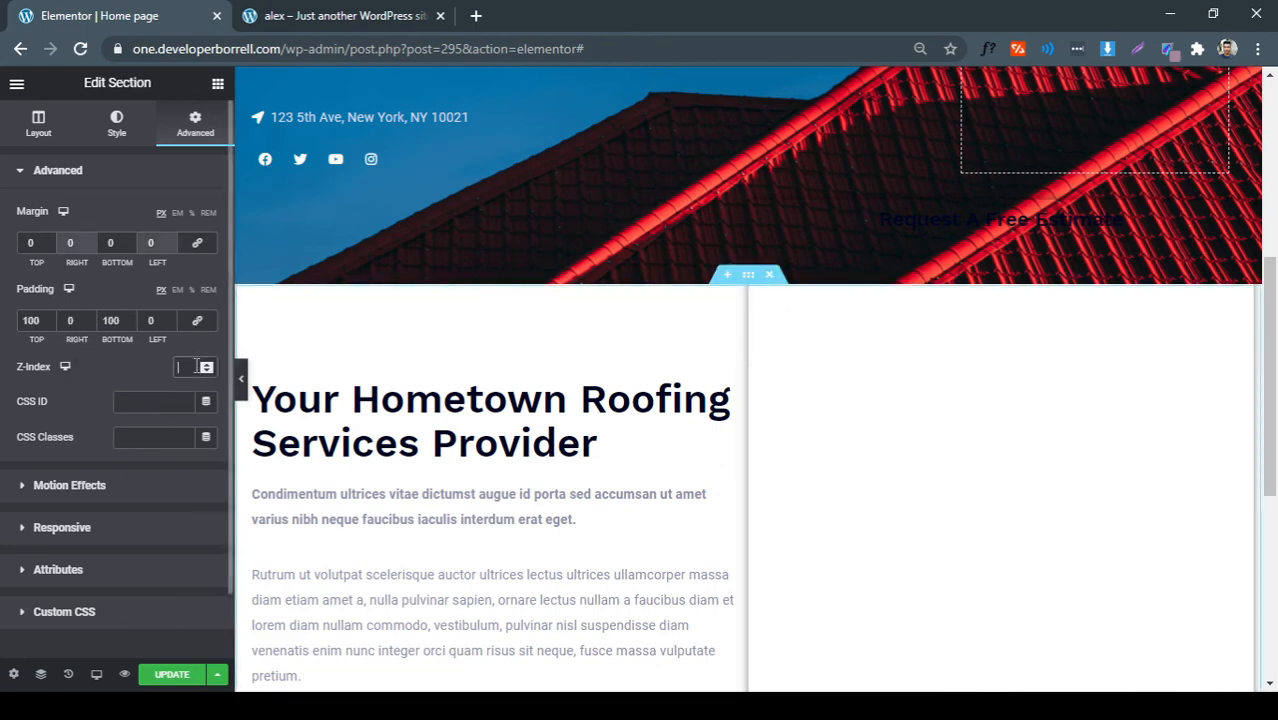
type("2")
Set the z-index of the hero section to 1
scroll(722, 400, "up", 5)
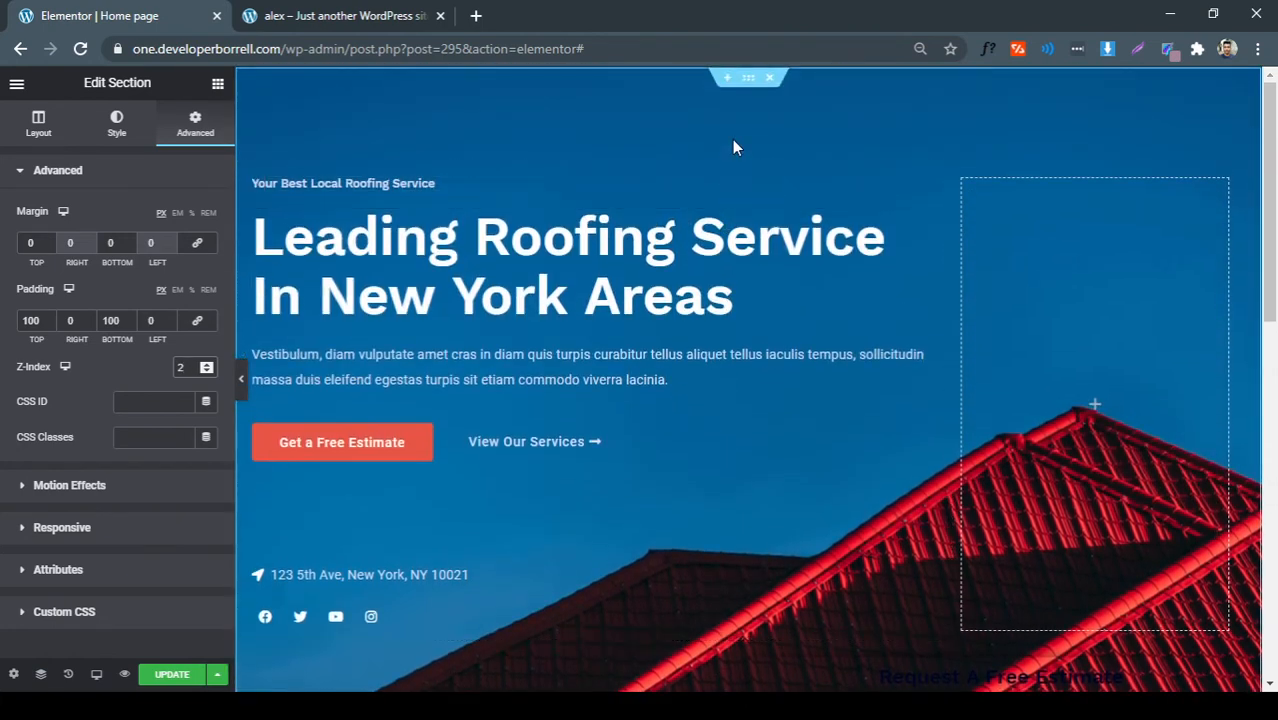
right_click(746, 80)
left_click(772, 98)
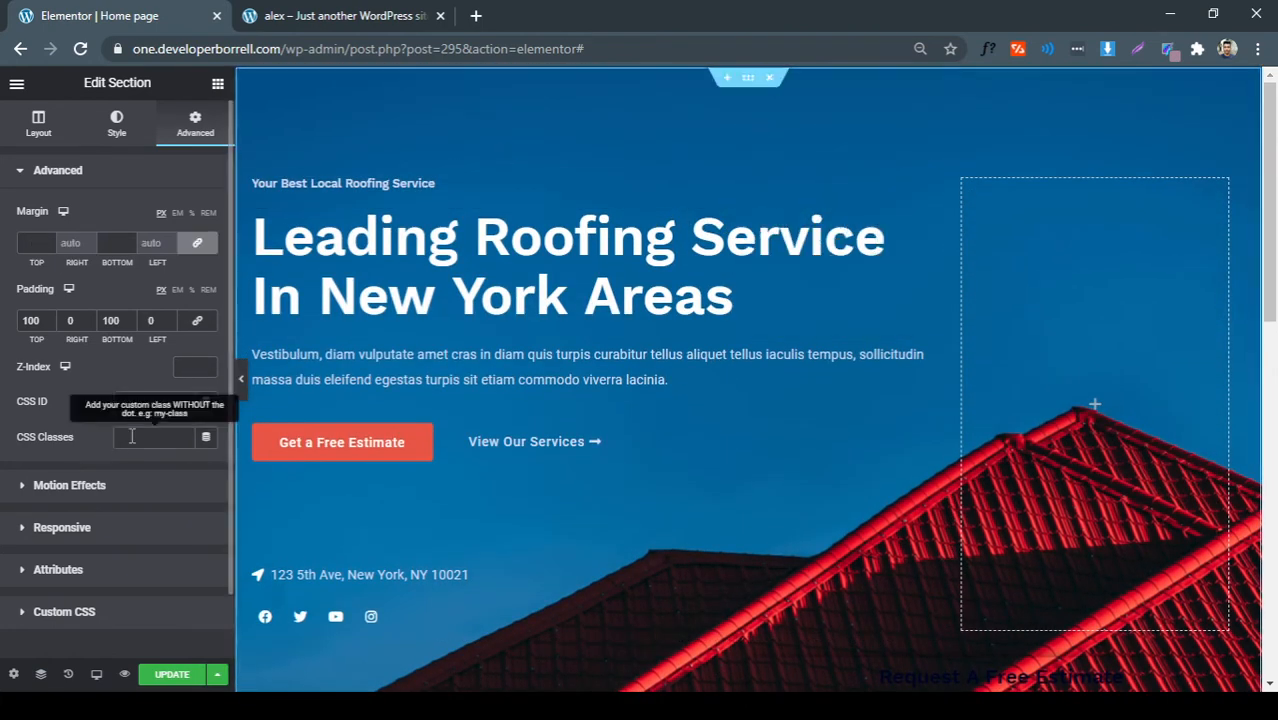
left_click(206, 363)
scroll(761, 421, "down", 1)
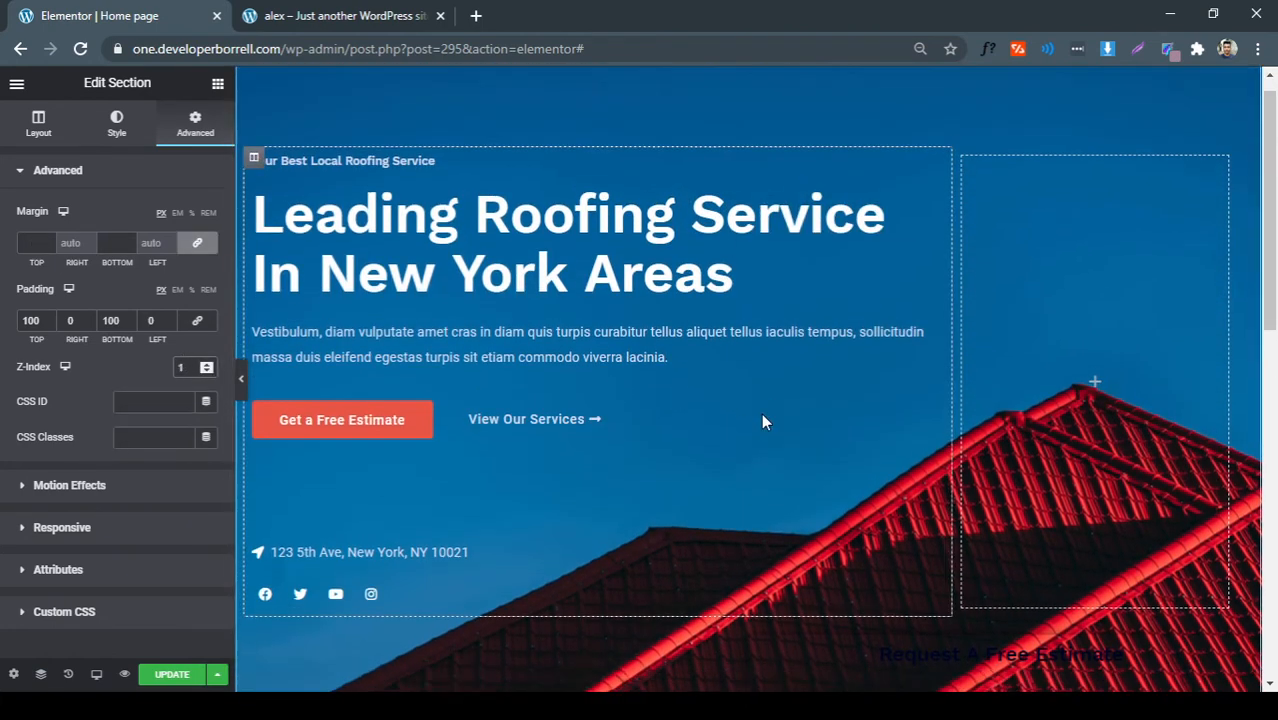
Try a z-index of 3 on the services section, then return it to 2
scroll(761, 421, "down", 3)
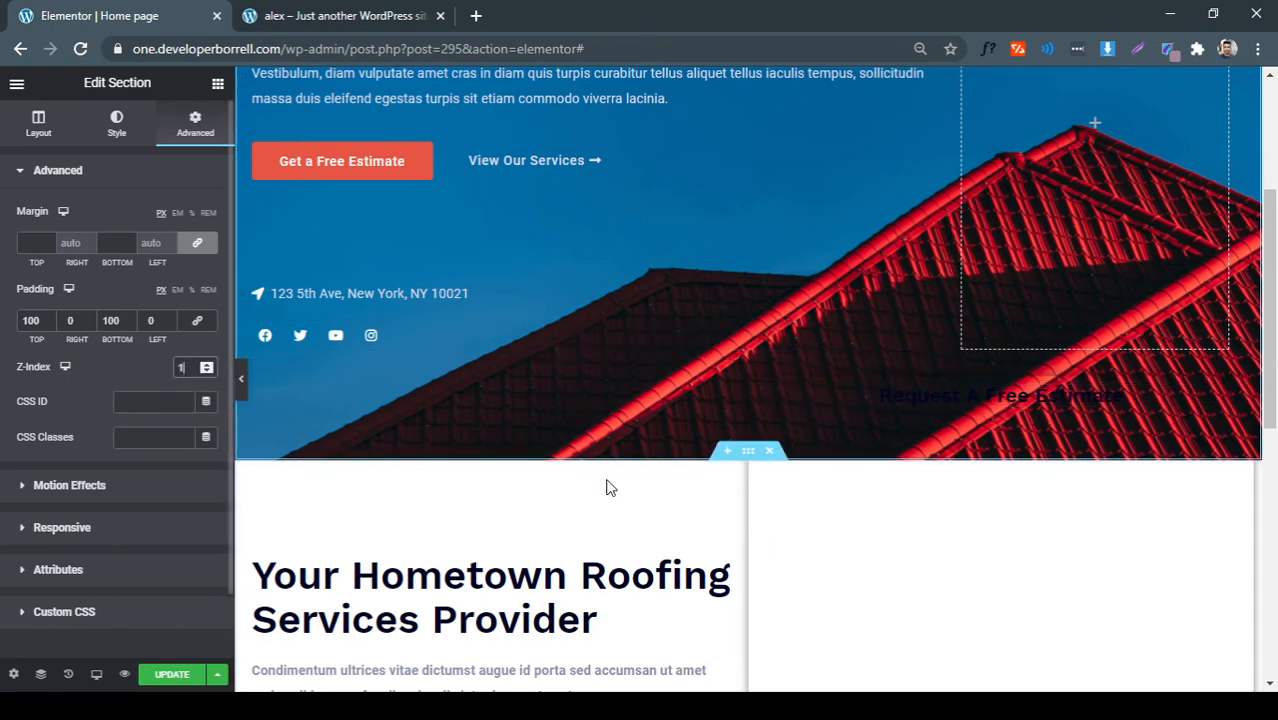
right_click(753, 466)
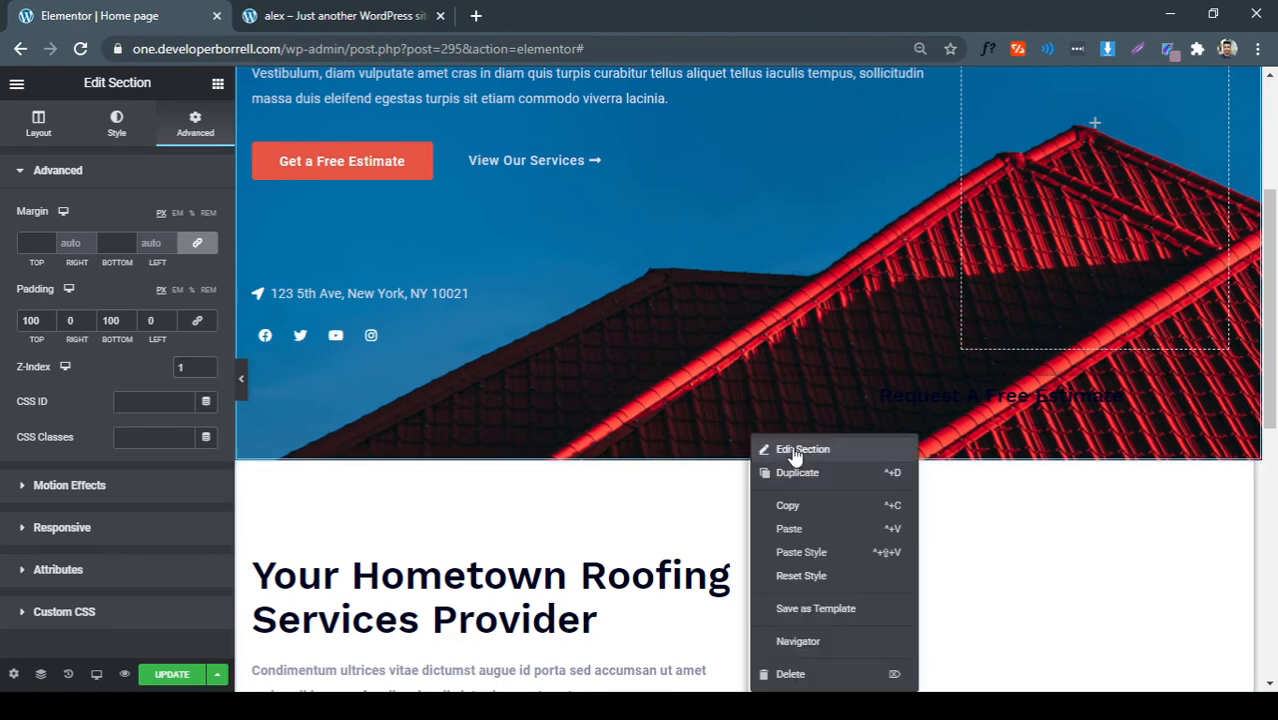
left_click(765, 449)
left_click(205, 363)
left_click(201, 363)
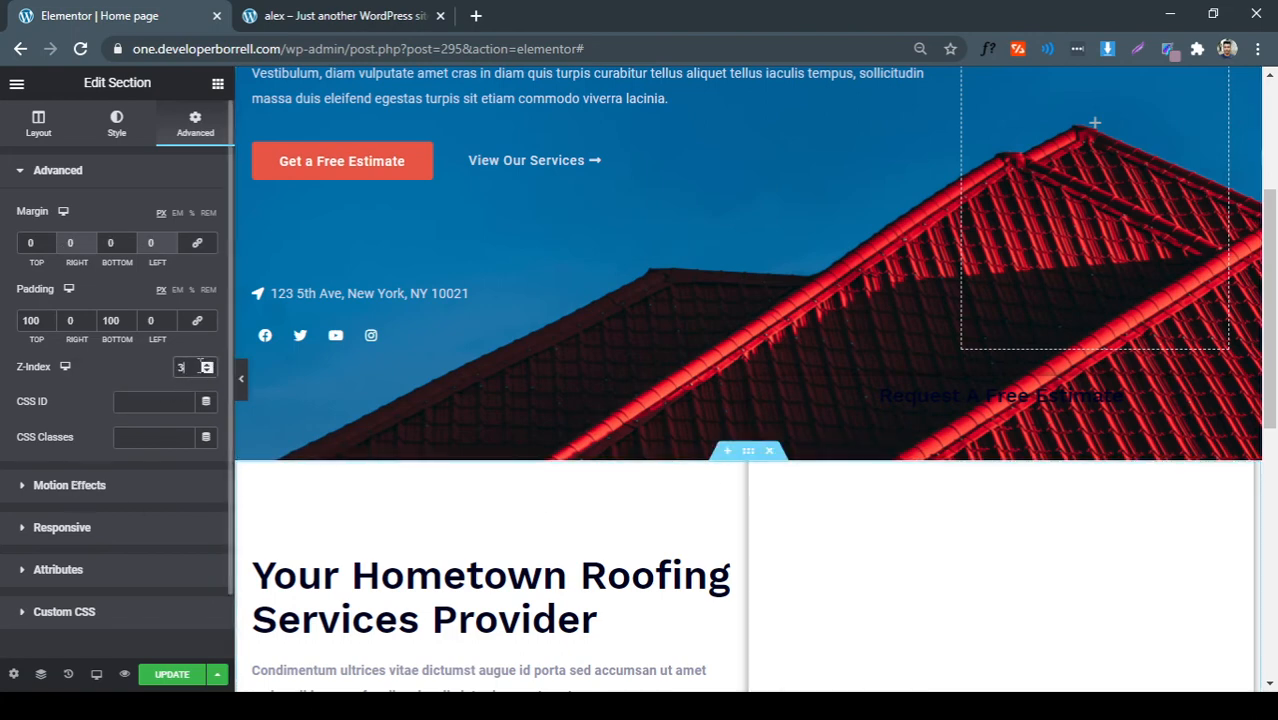
left_click(205, 371)
left_click(205, 371)
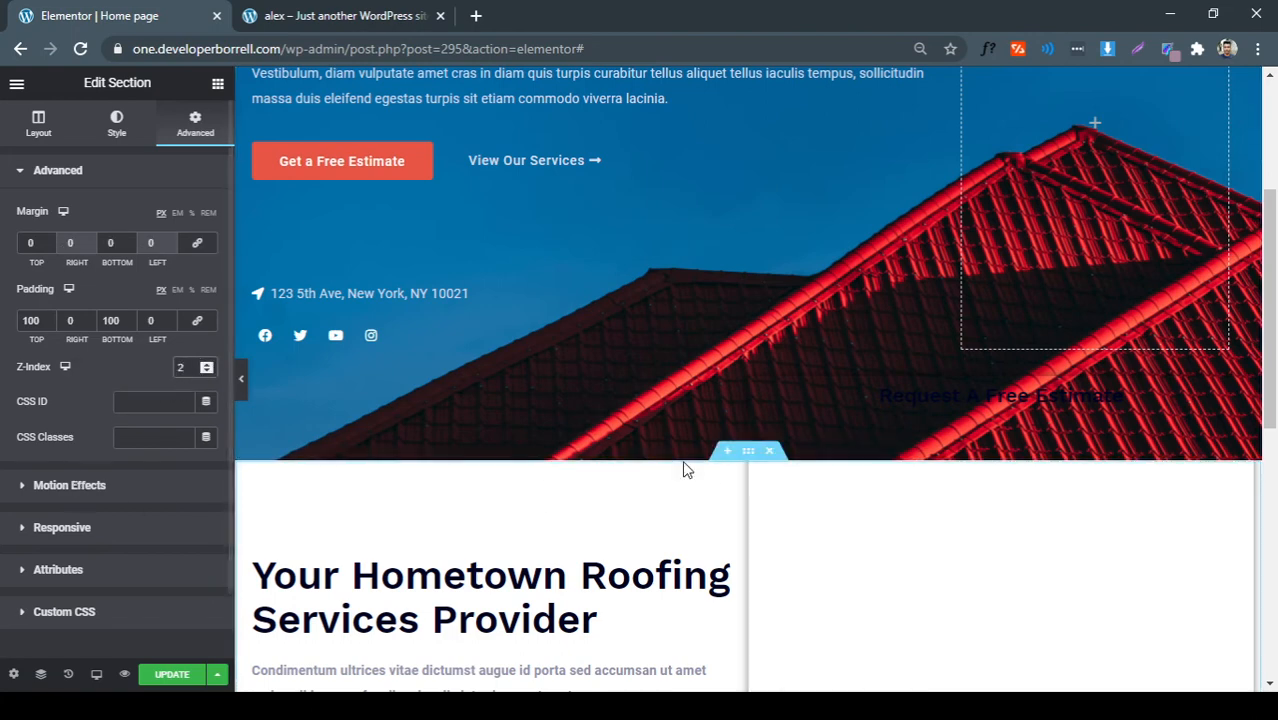
Try z-index values of 10 and 4 on the estimate column
scroll(762, 515, "down", 1)
right_click(761, 463)
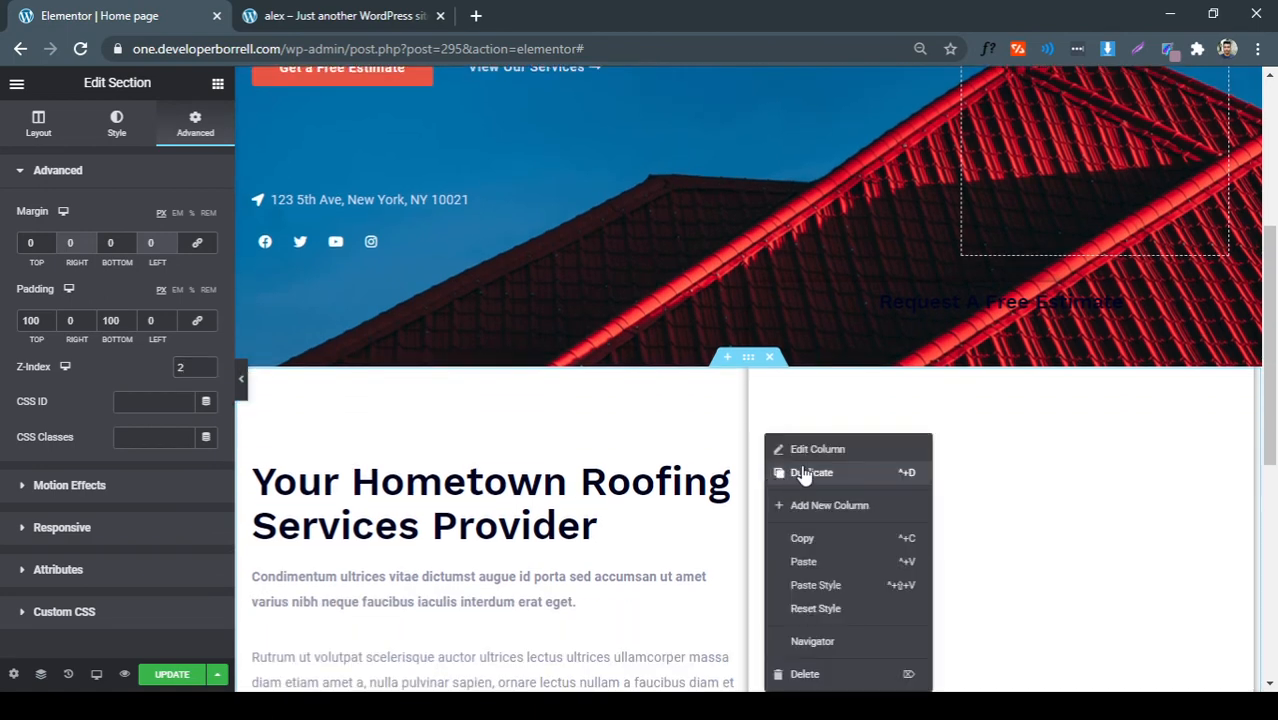
left_click(808, 450)
left_click(195, 367)
key("Up")
key("Up")
key("Up")
key("Up")
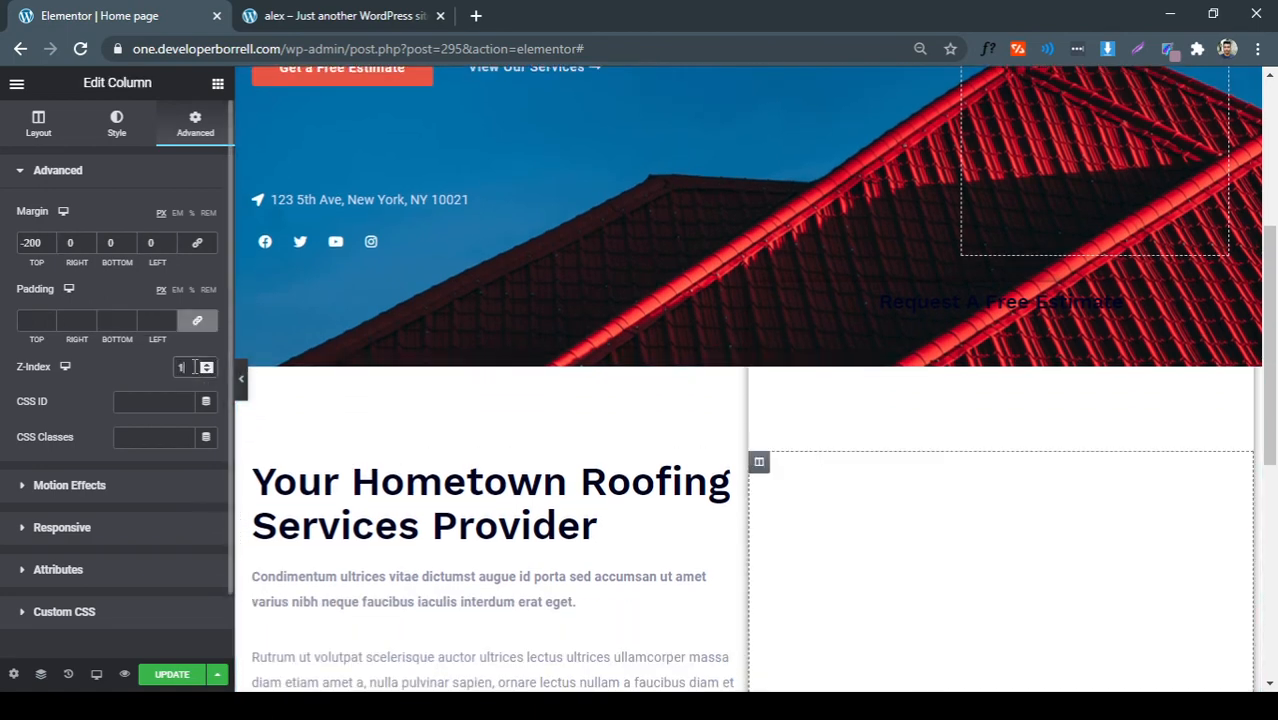
key("Up")
key("Up")
key("Up")
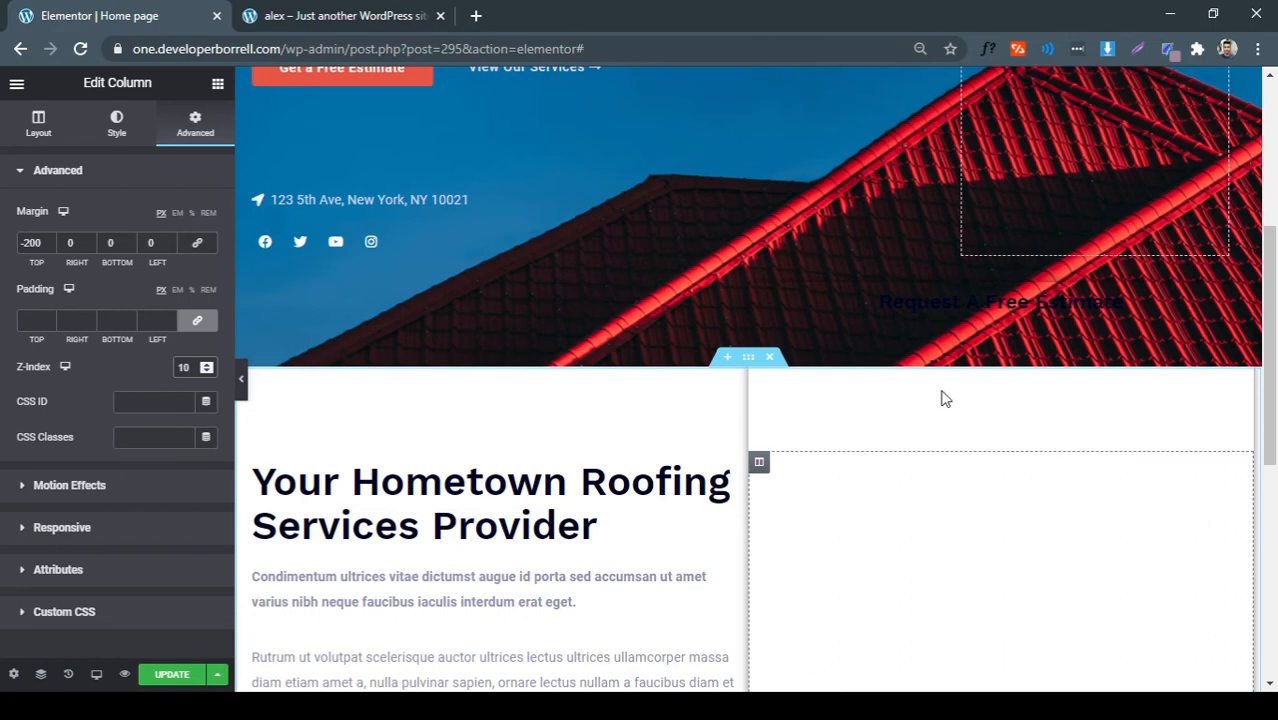
key("BackSpace")
key("BackSpace")
type("3")
Give the estimate column a classic background in white, #FFFFFF
right_click(759, 462)
left_click(800, 453)
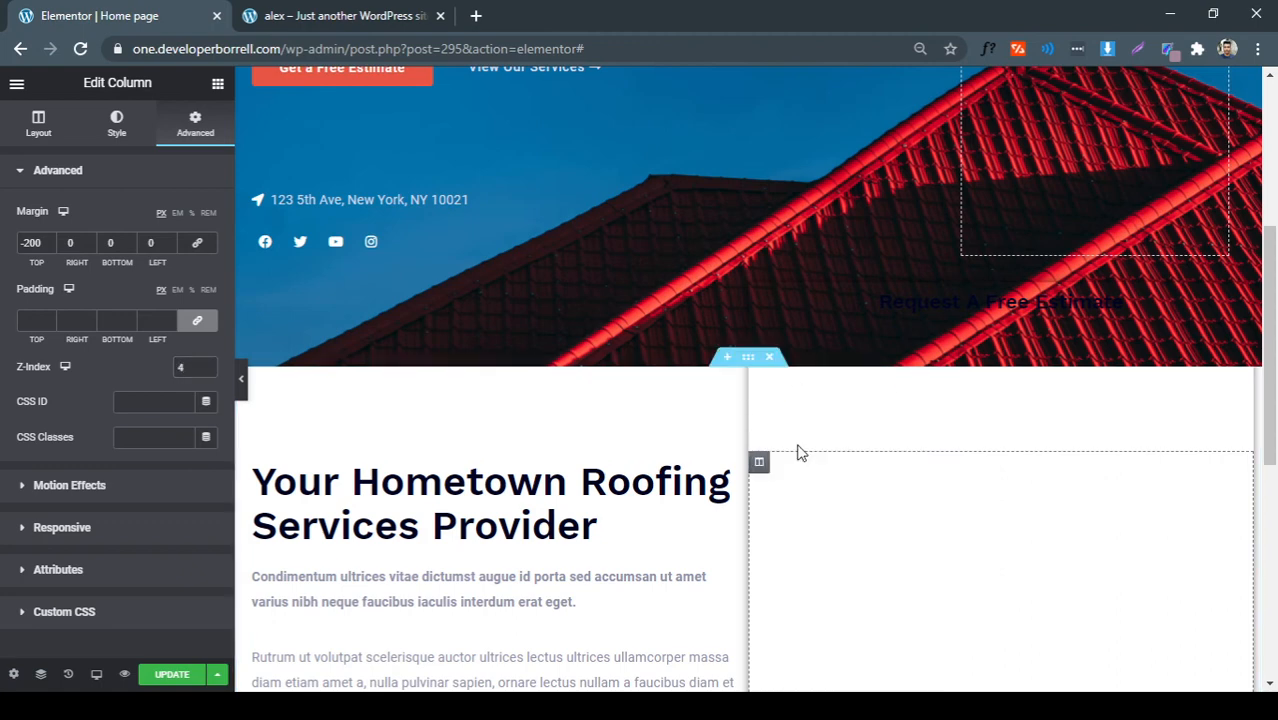
left_click(117, 124)
left_click(155, 252)
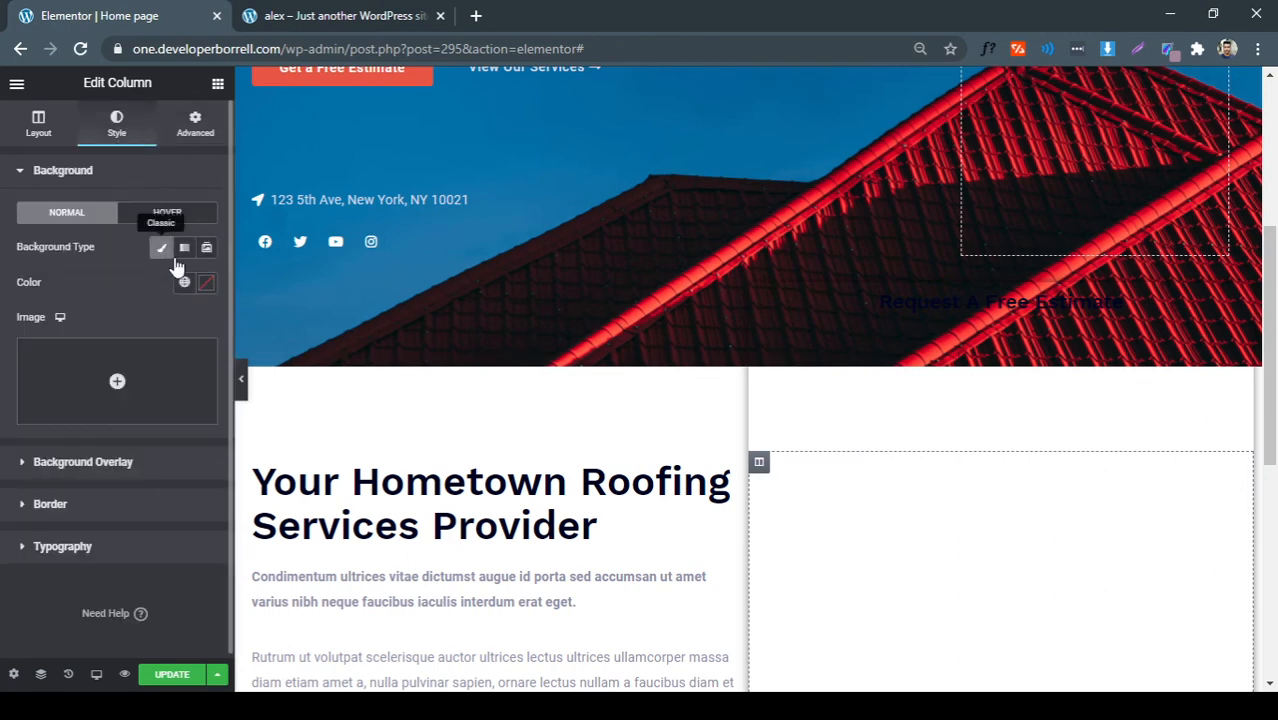
left_click(206, 283)
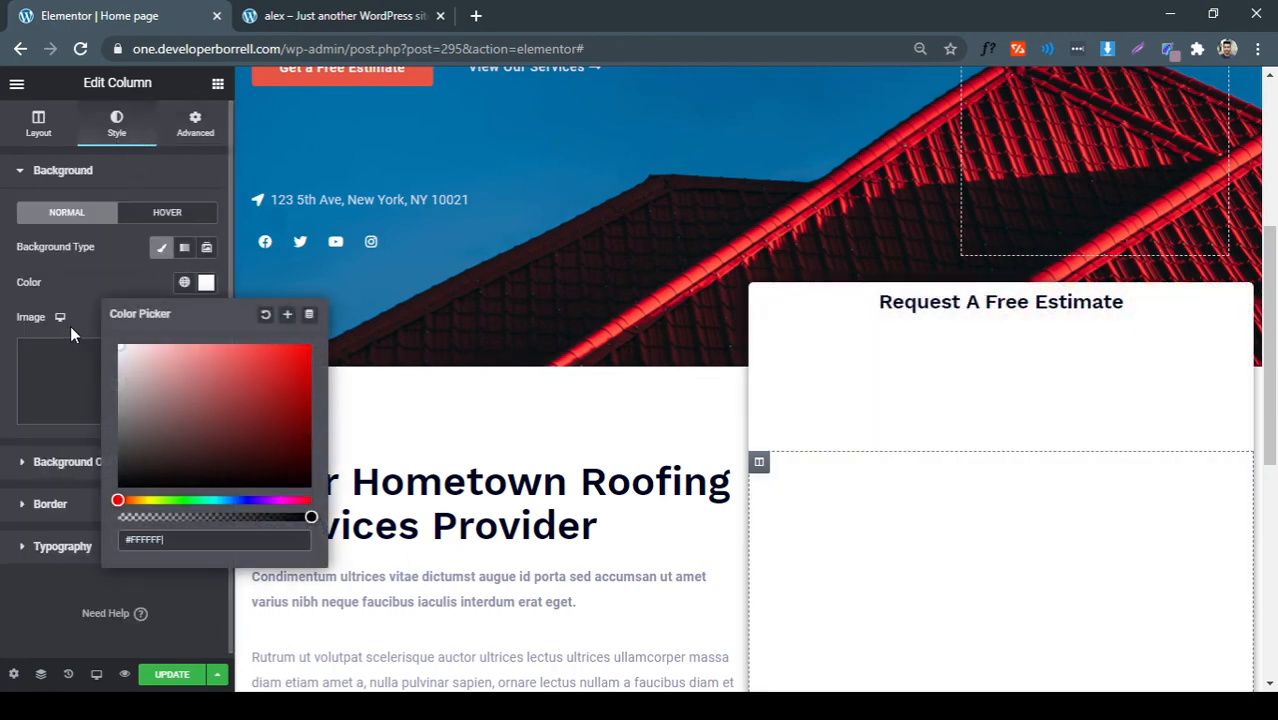
left_click(127, 274)
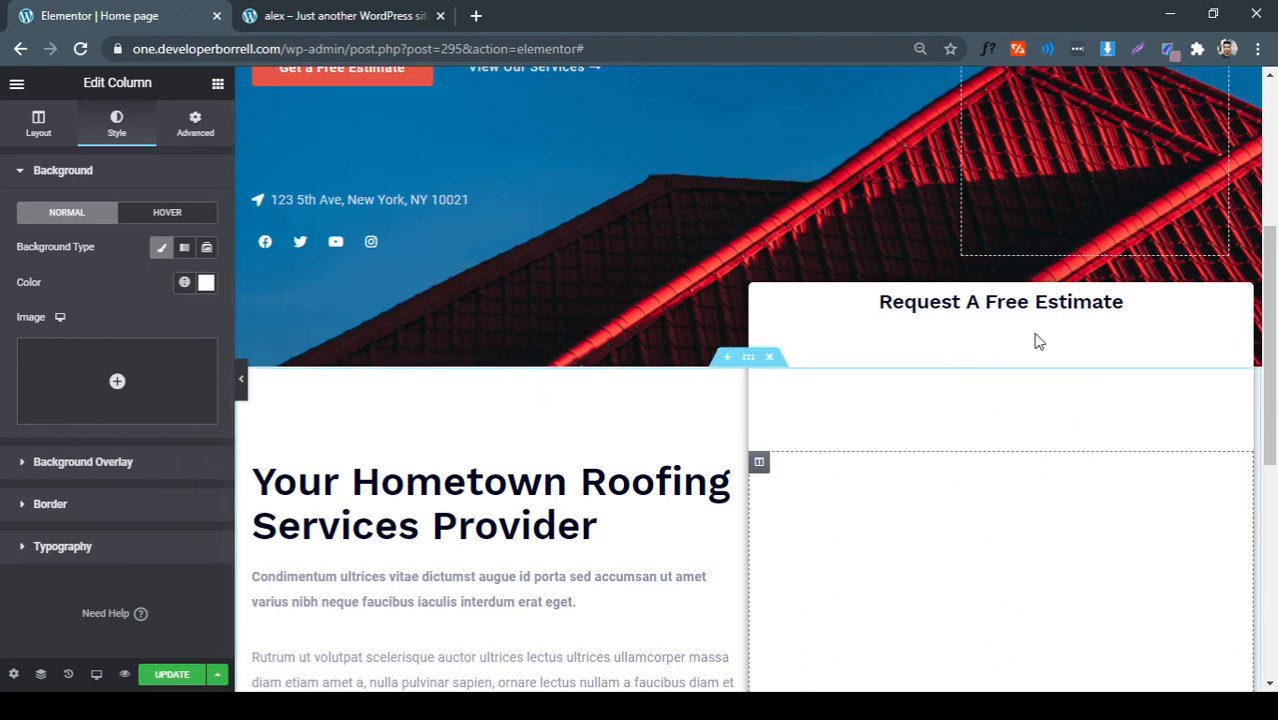
Review the estimate card's overlap and the z-index settings of the hero and services sections
scroll(640, 385, "down", 1)
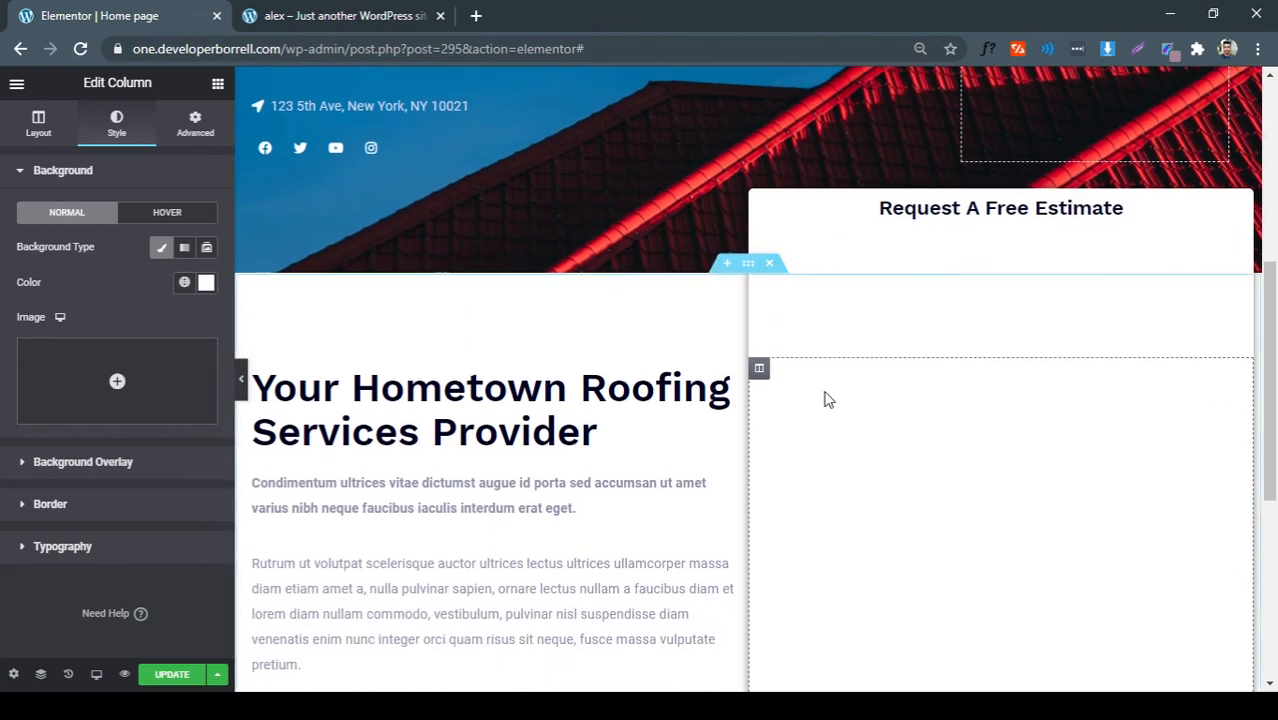
scroll(645, 380, "up", 1)
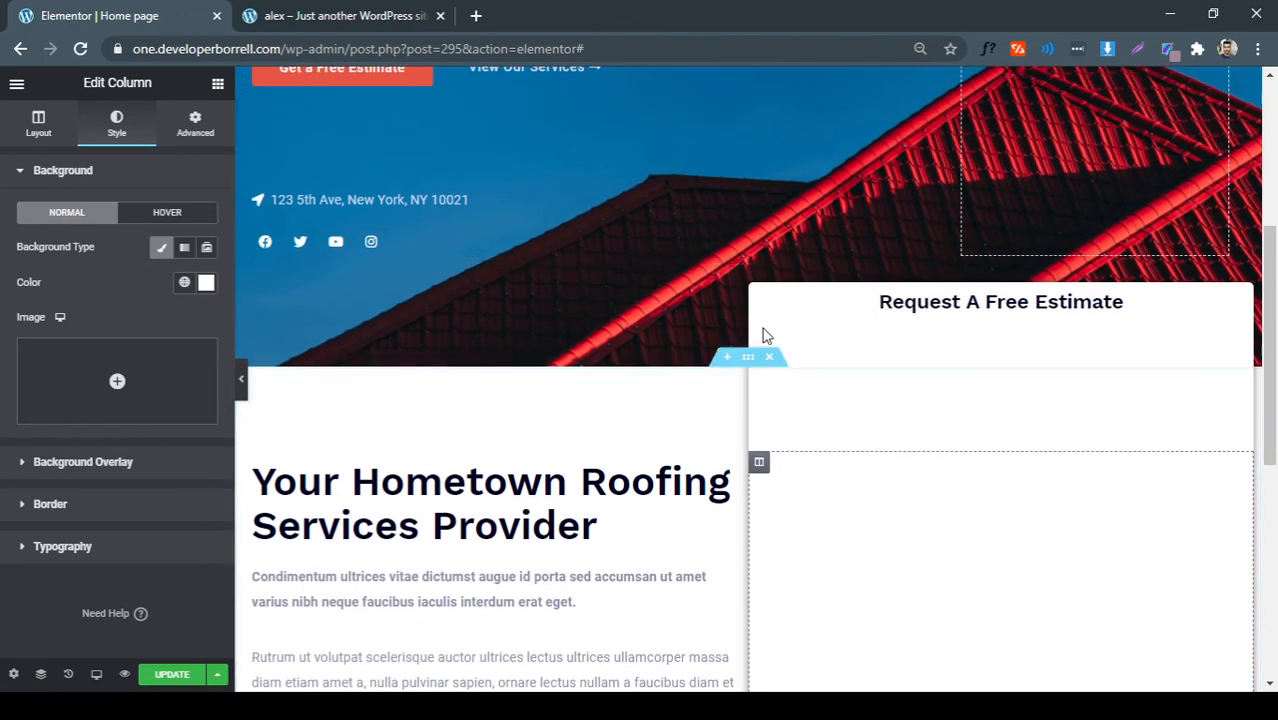
scroll(685, 215, "up", 4)
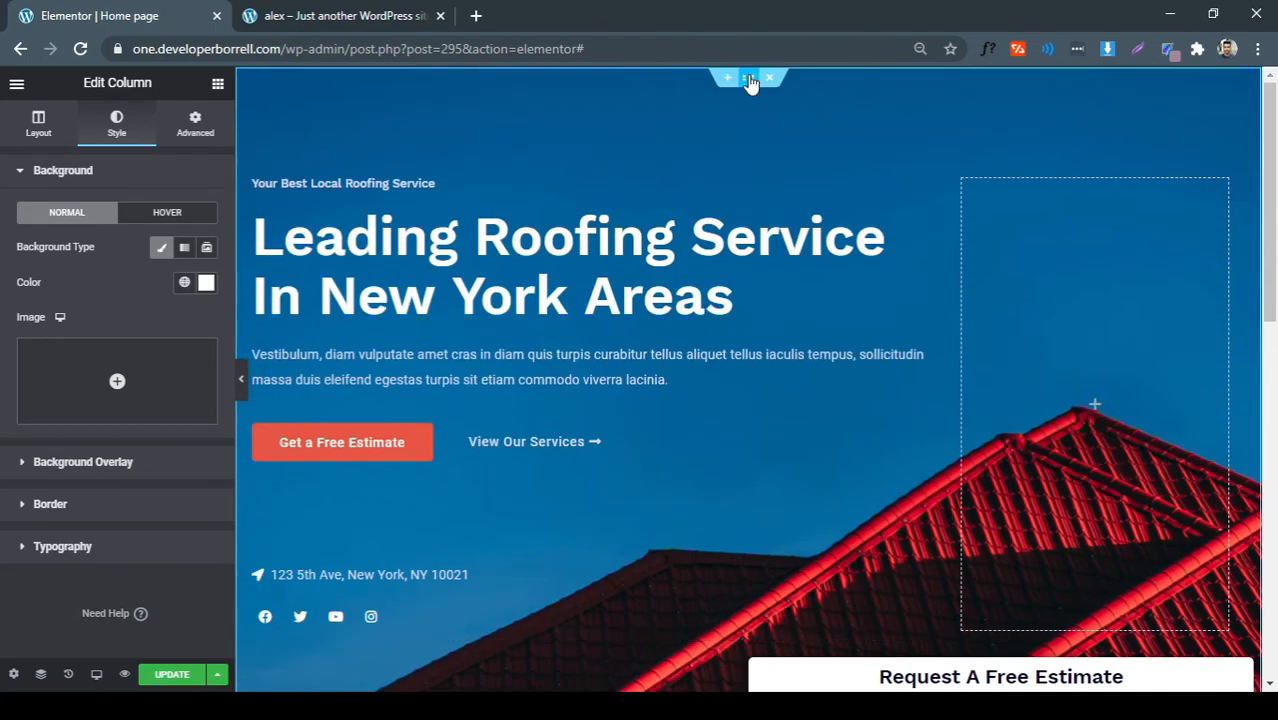
left_click(750, 80)
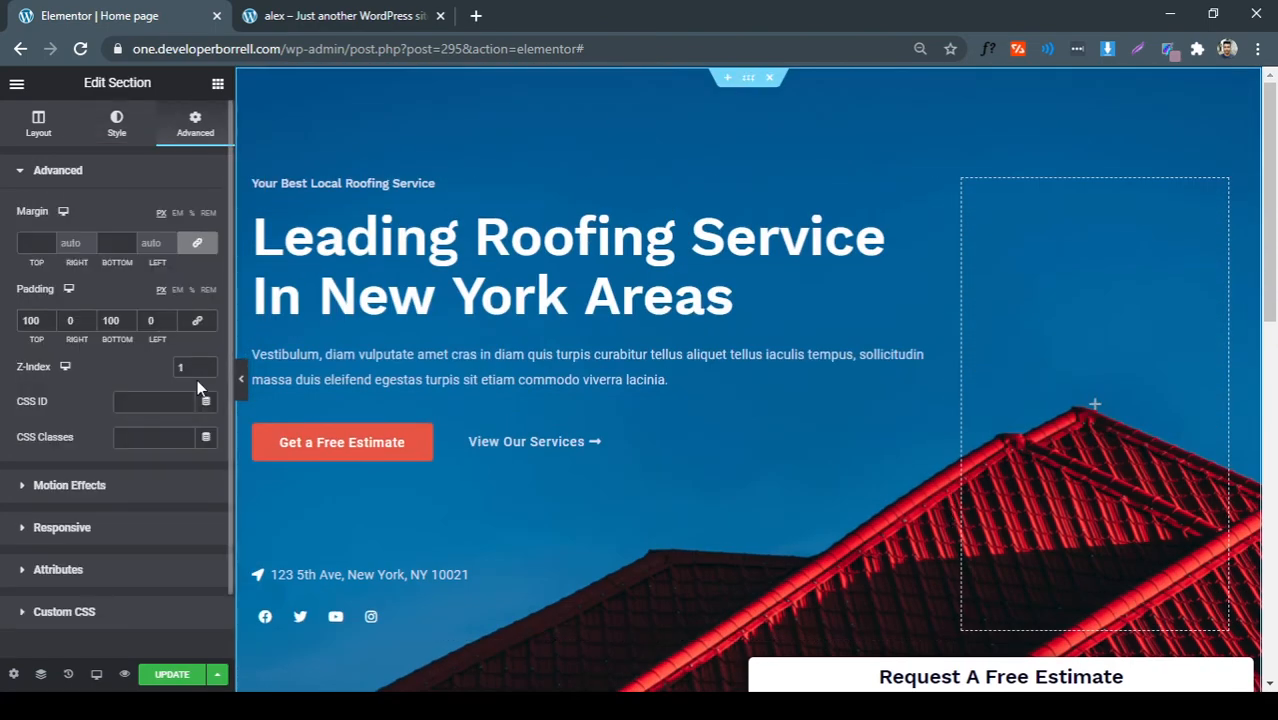
scroll(702, 412, "down", 4)
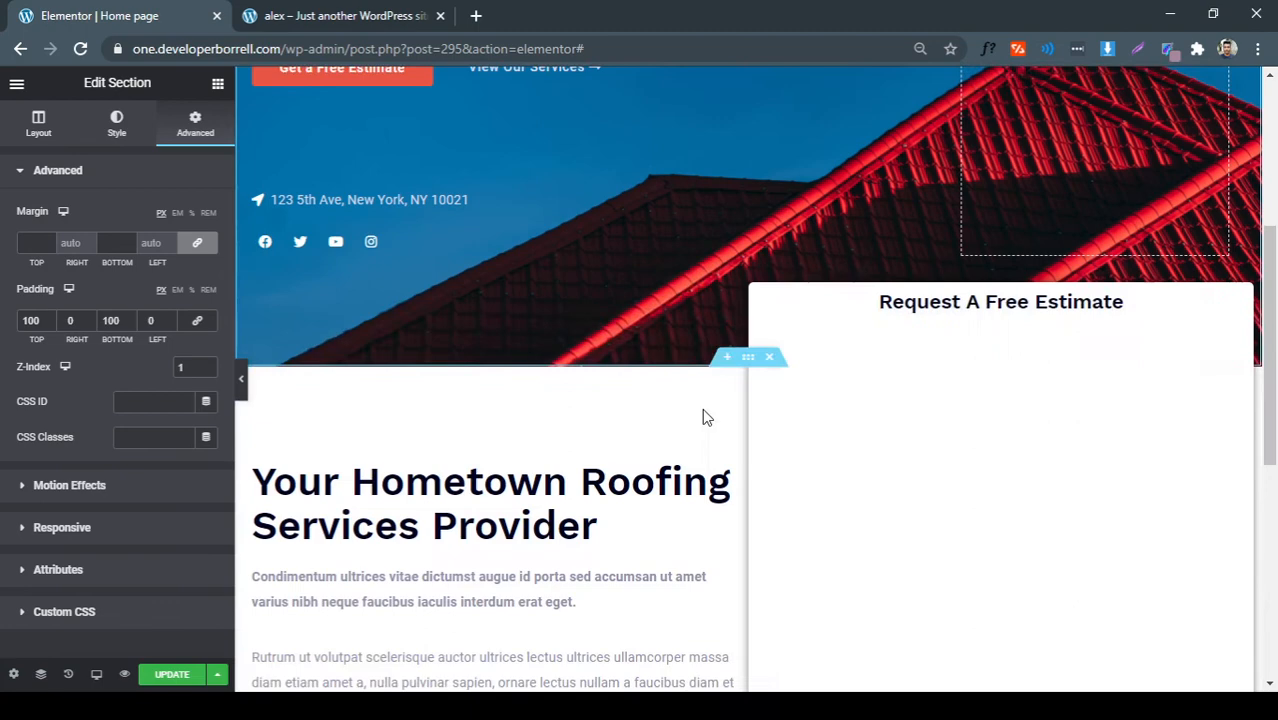
left_click(748, 359)
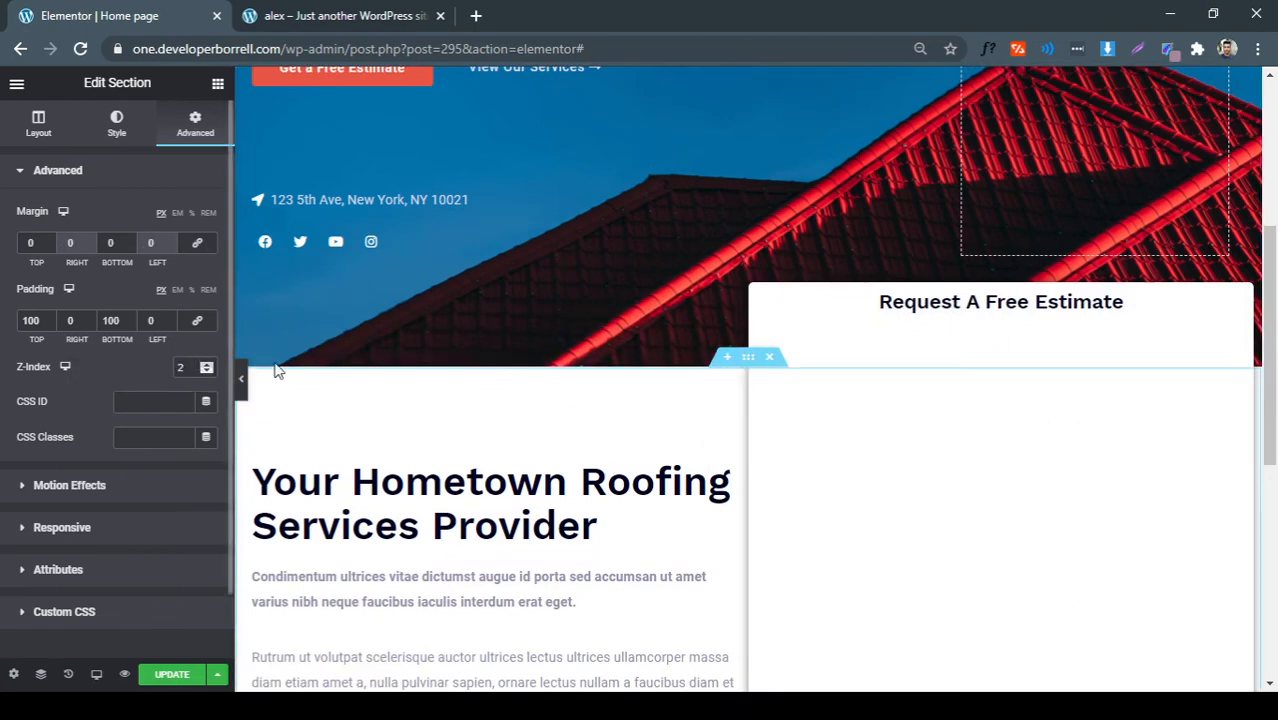
Clear the z-index value of the estimate column
left_click(759, 464)
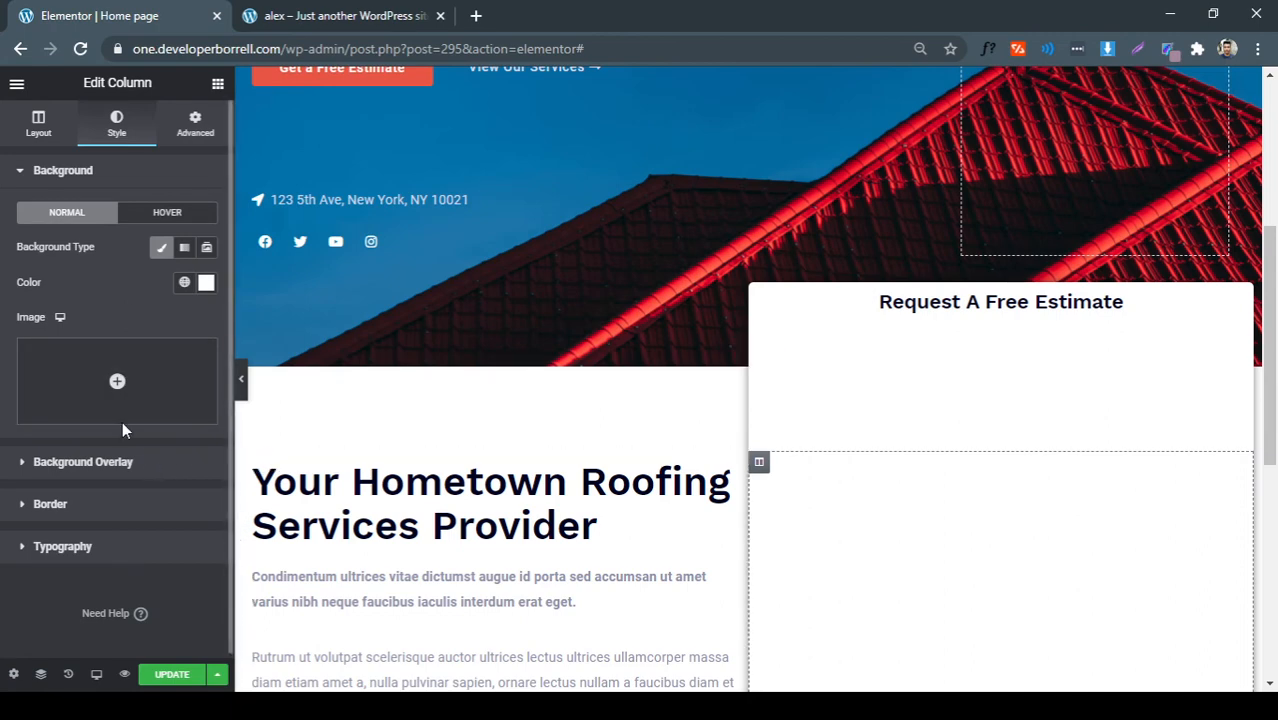
left_click(207, 136)
key("BackSpace")
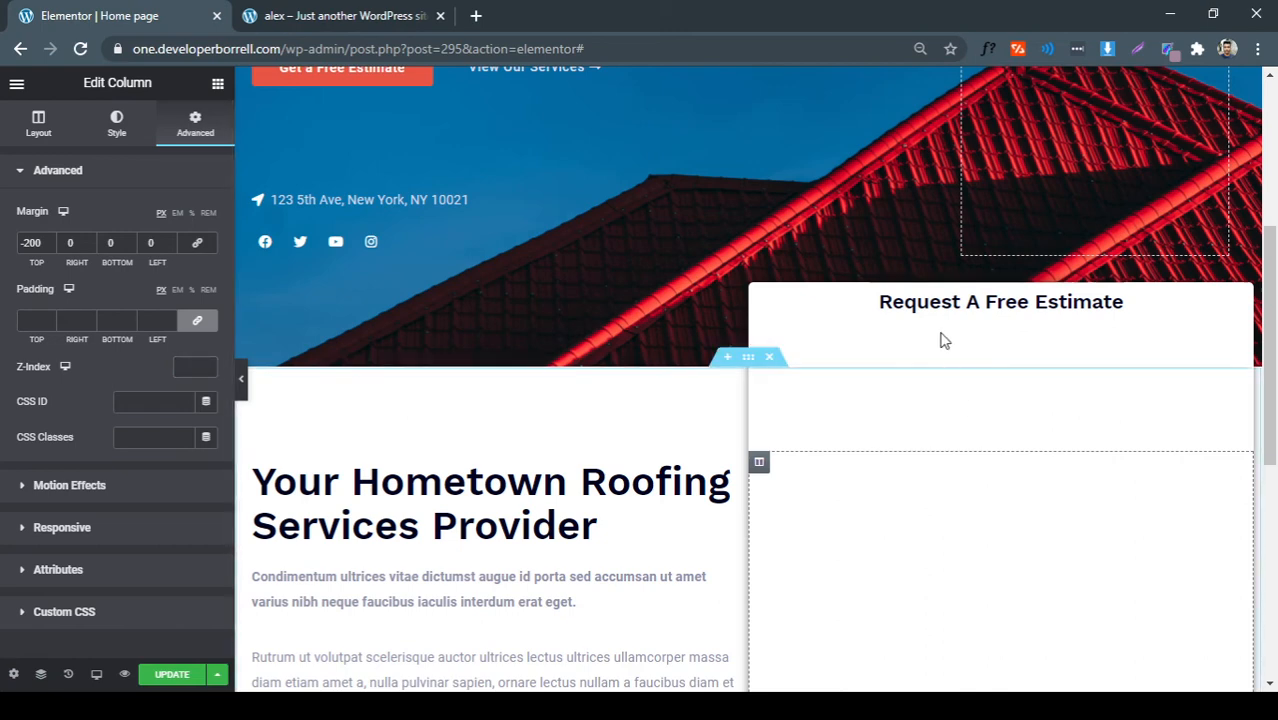
Hide the editing panel and compare the rebuilt services section and estimate card with the live page, returning to the editor
left_click(240, 382)
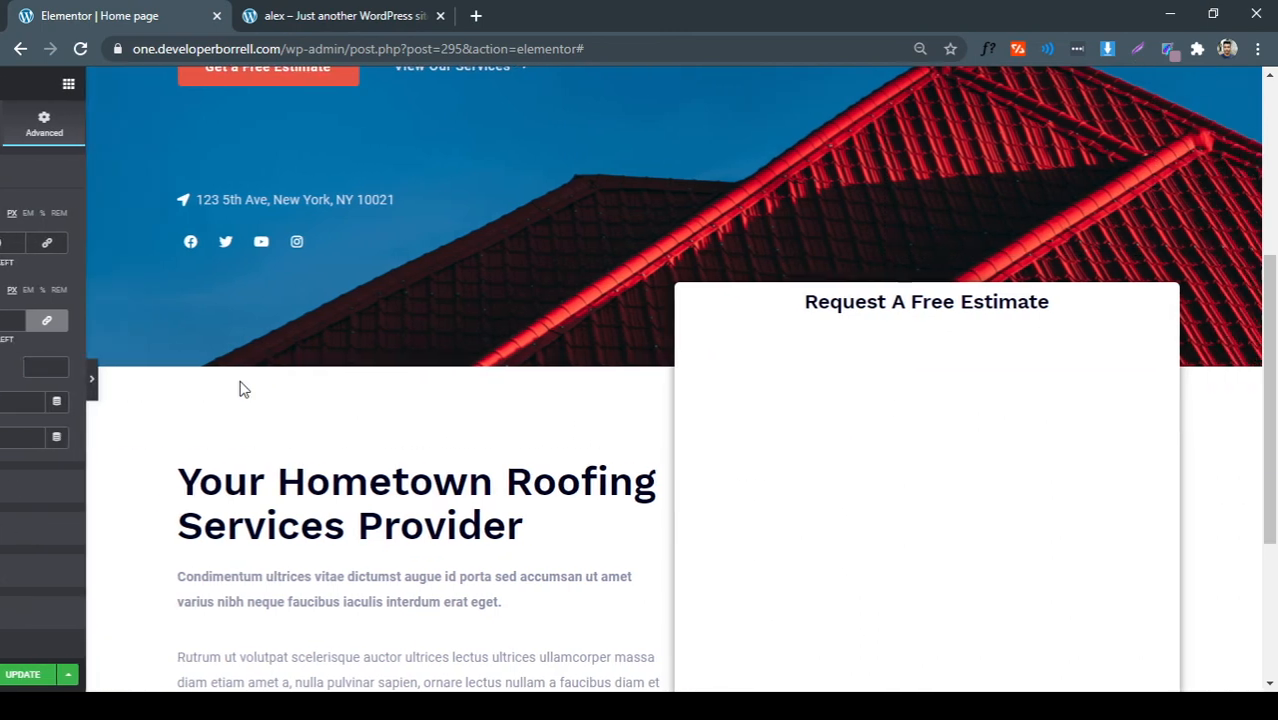
scroll(650, 320, "down", 2)
scroll(610, 335, "down", 1)
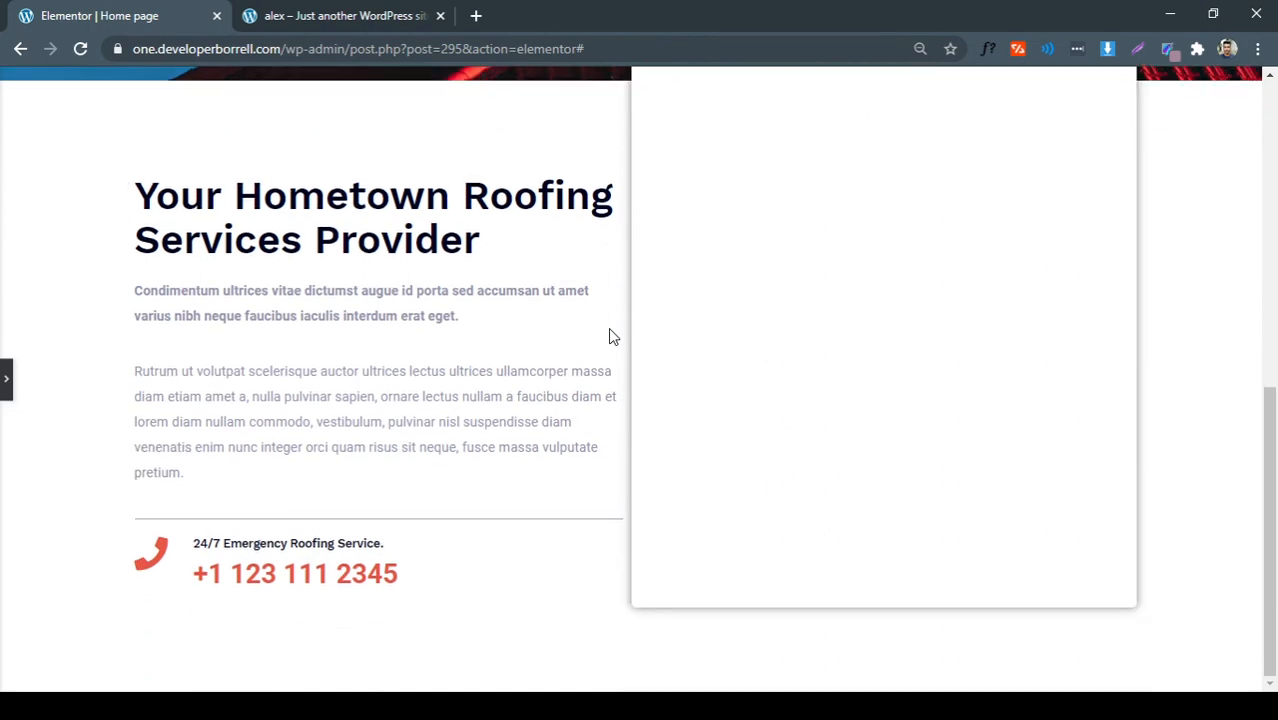
scroll(610, 335, "up", 2)
left_click(381, 10)
scroll(500, 380, "down", 2)
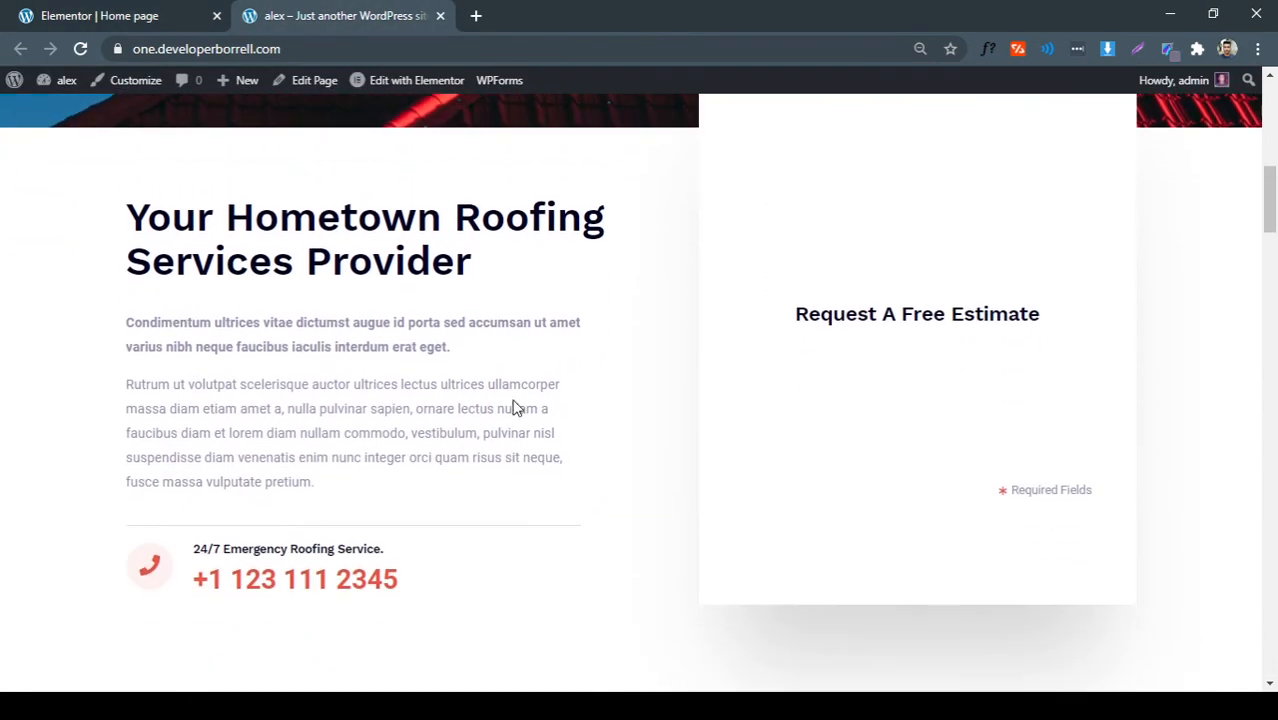
scroll(605, 417, "up", 1)
left_click(100, 18)
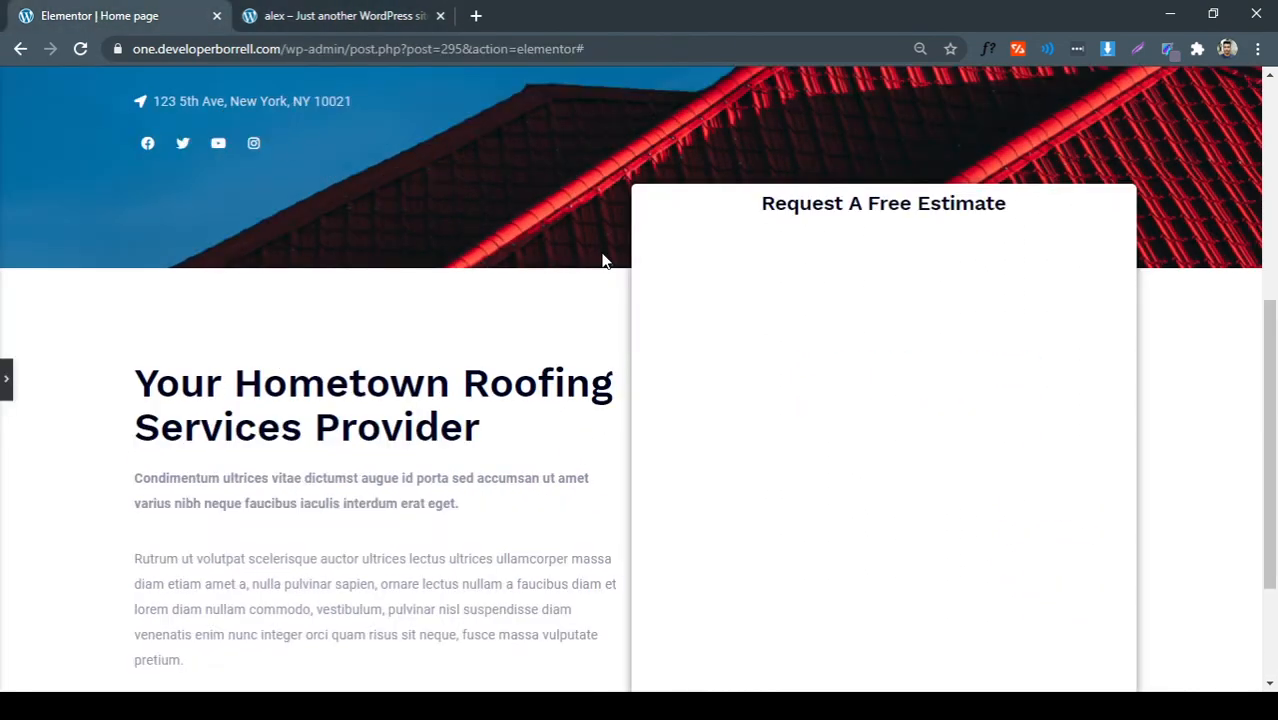
Set the estimate column's padding to 50 px on all sides and preview the card without the editing panel
scroll(603, 260, "down", 1)
left_click(5, 378)
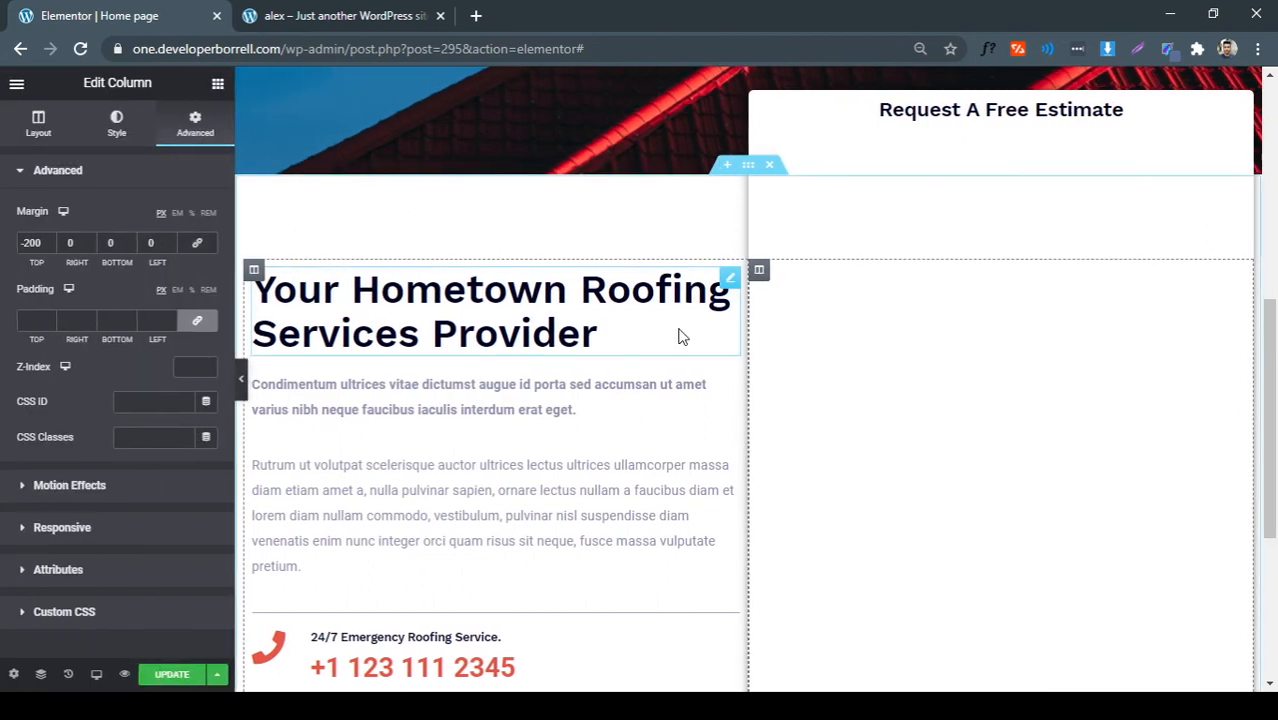
right_click(760, 279)
left_click(787, 288)
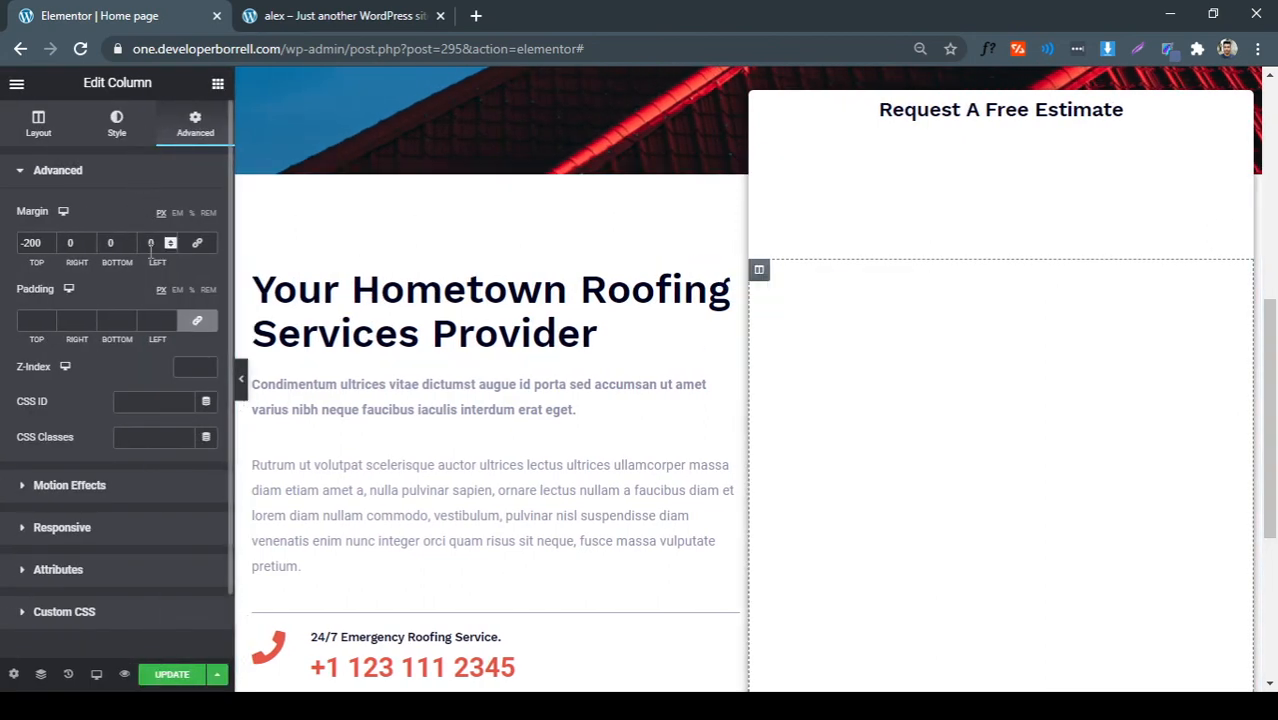
left_click(194, 328)
left_click(194, 328)
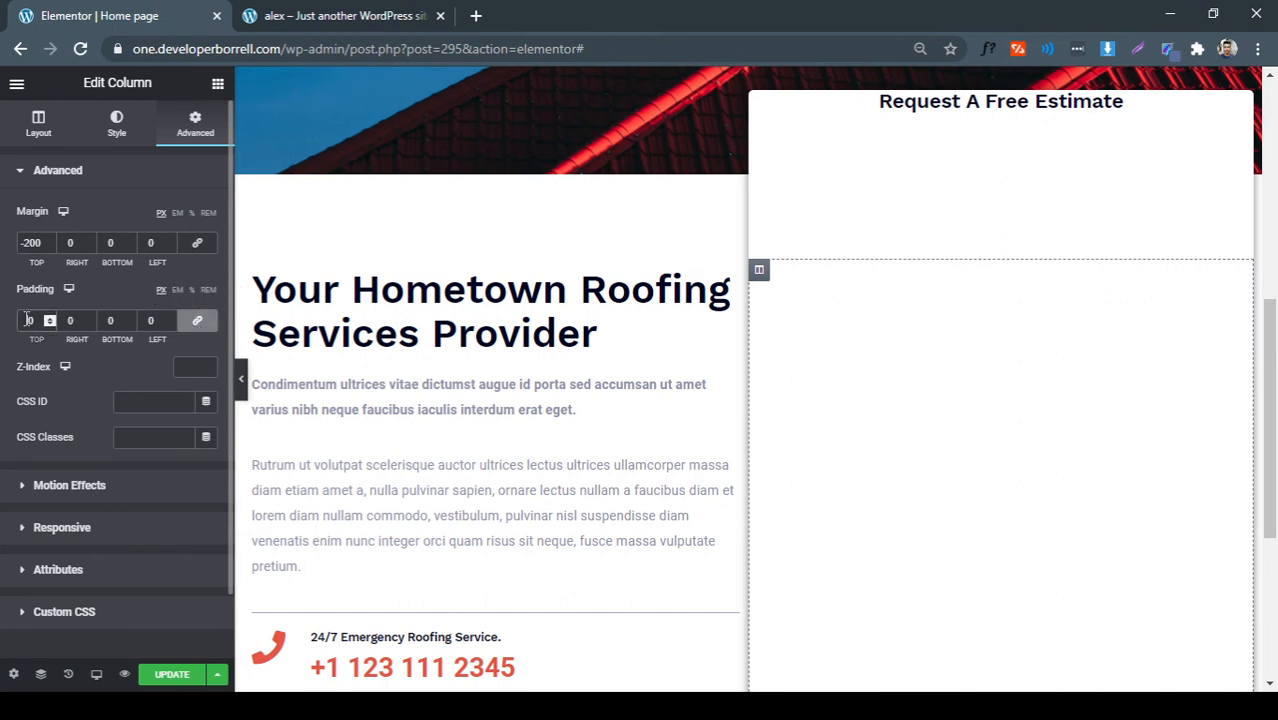
type("5")
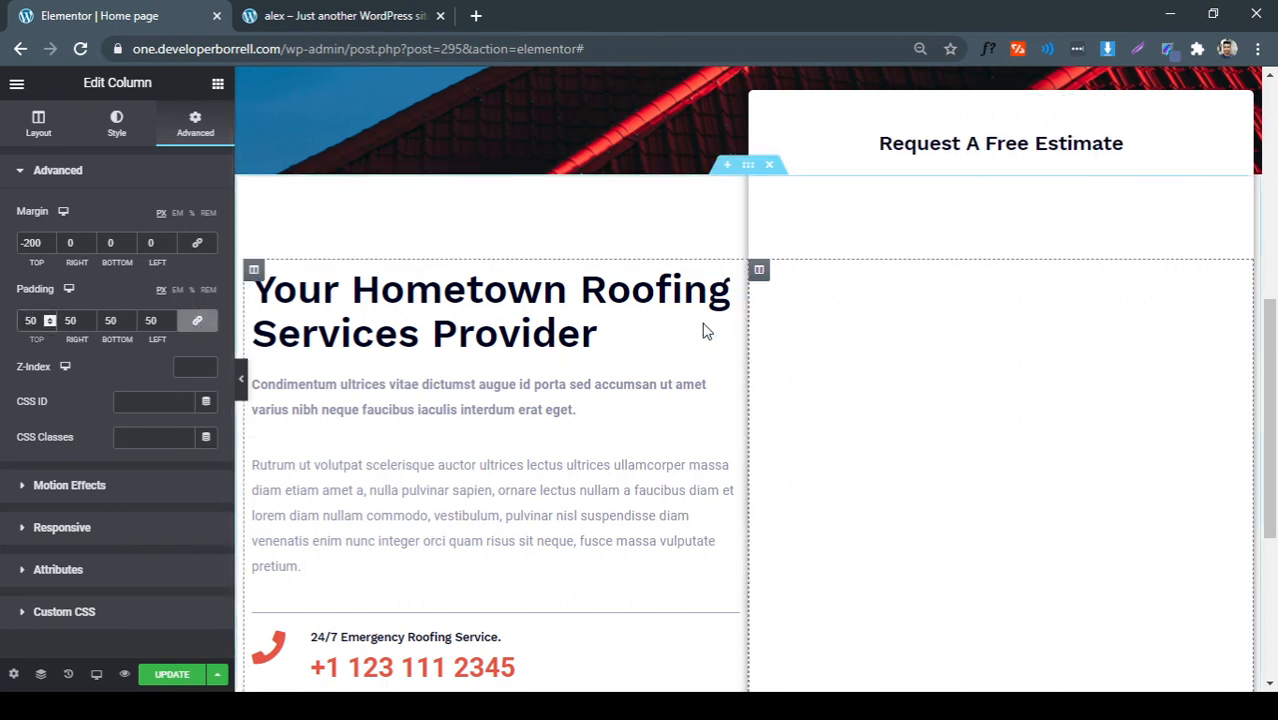
left_click(241, 382)
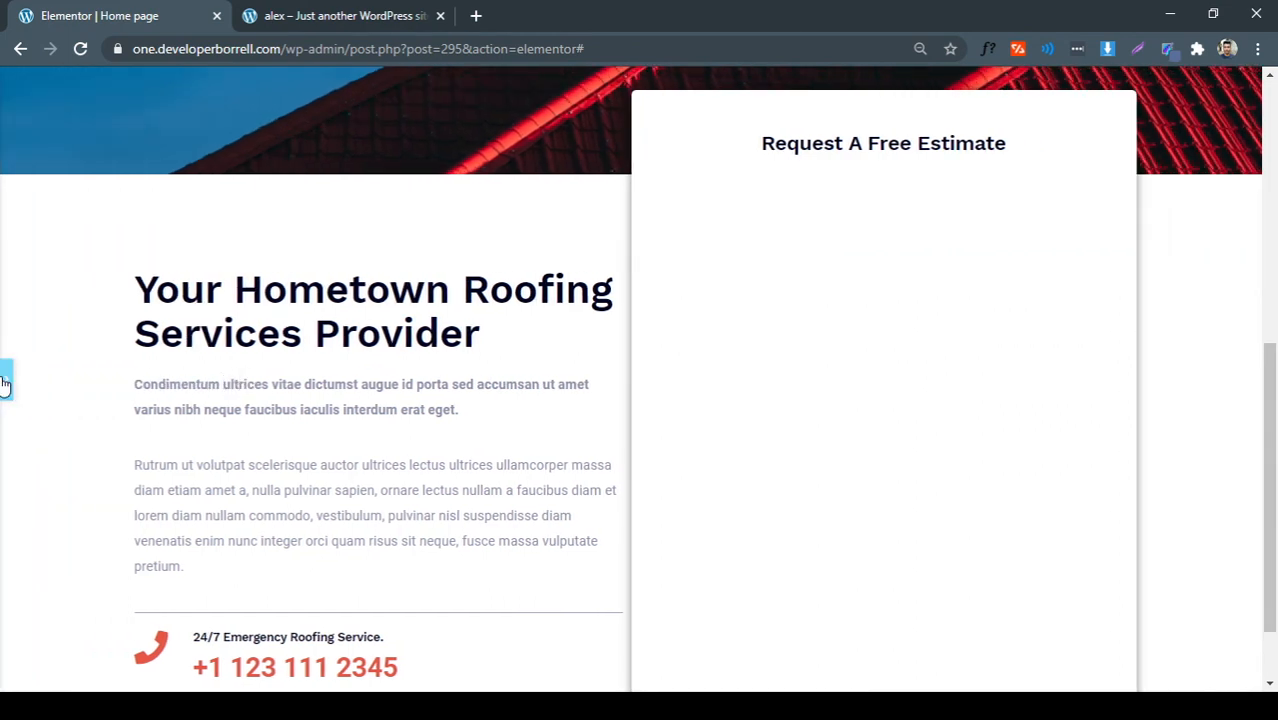
left_click(6, 380)
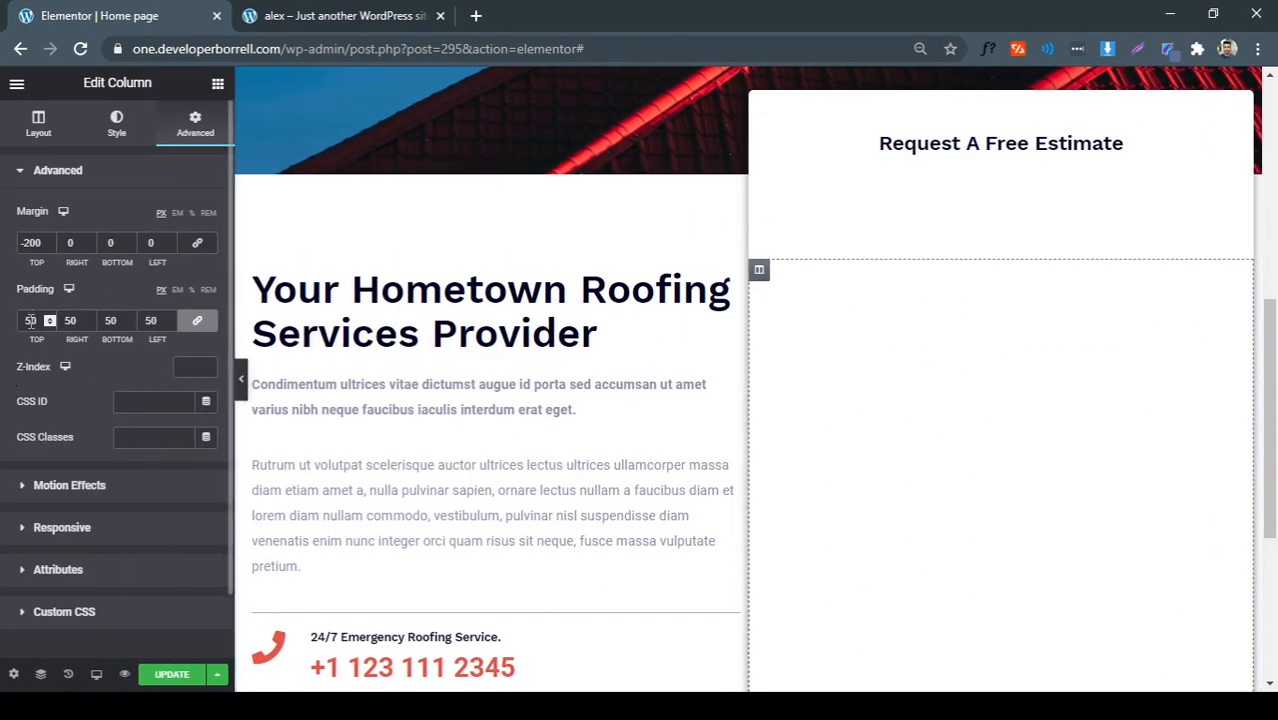
Unlink the estimate column's padding values and apply 50 px to the top only, with 0 on the other sides
key("BackSpace")
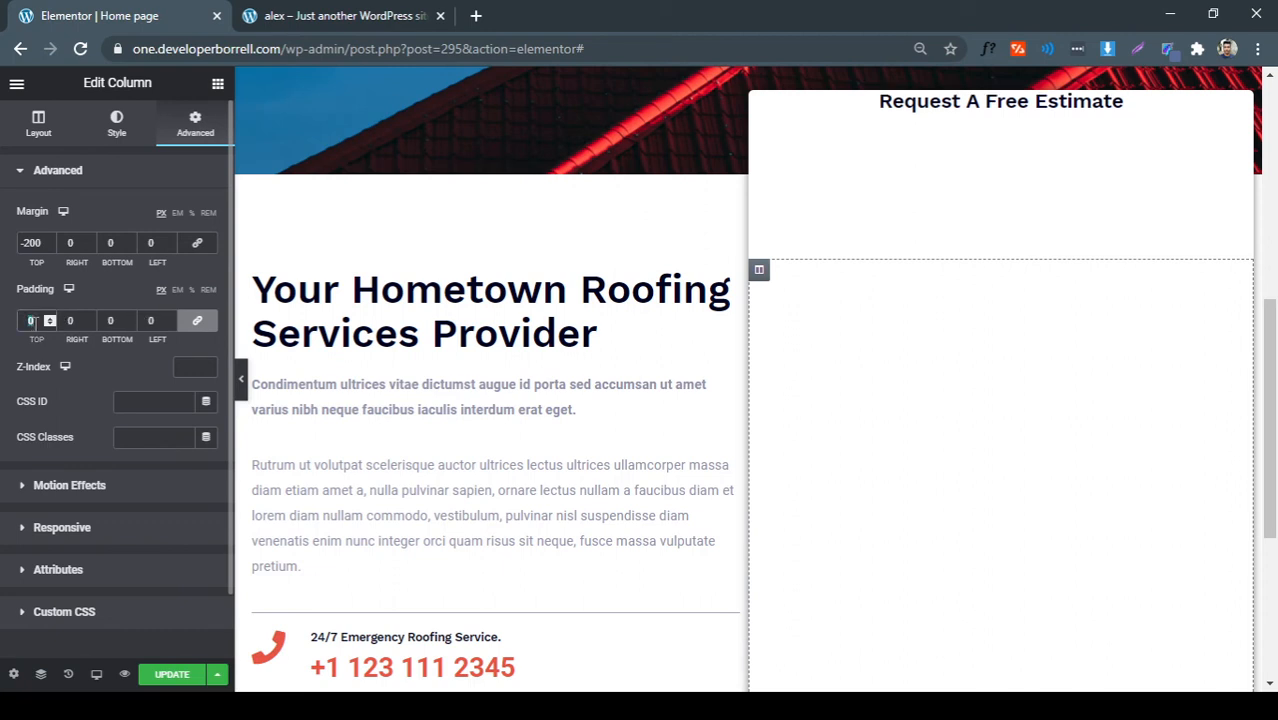
left_click(197, 320)
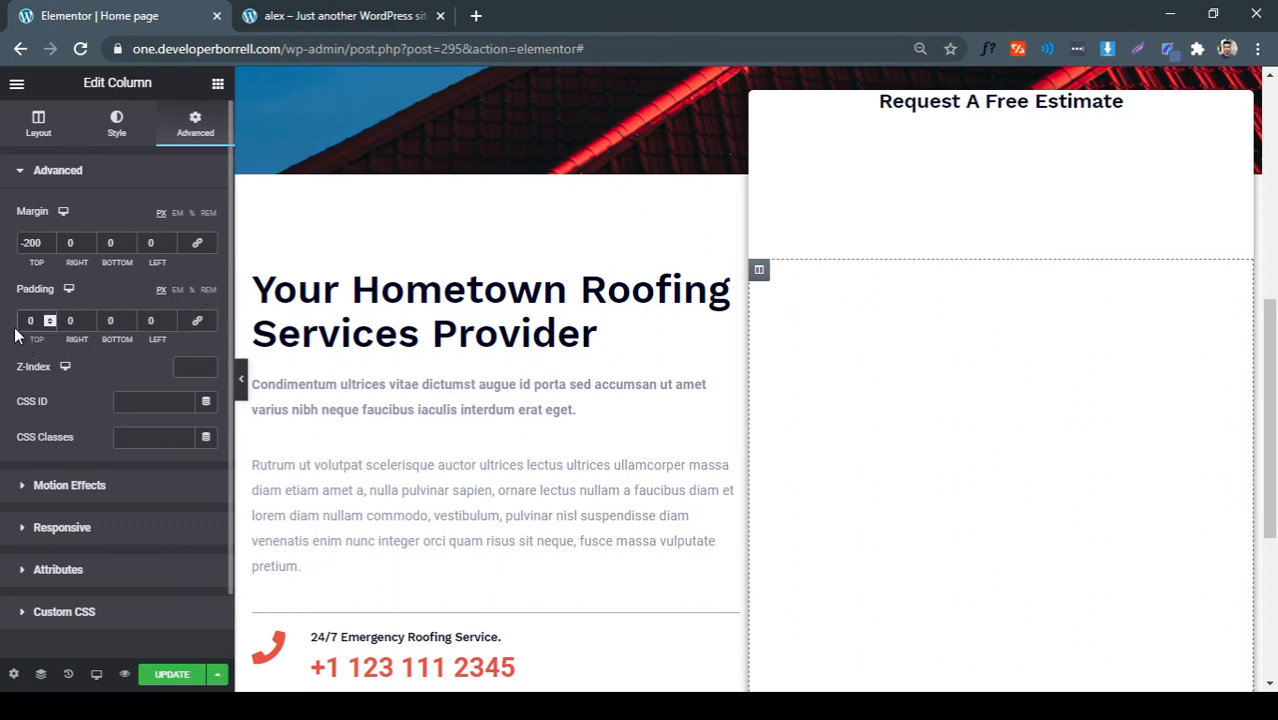
type("3")
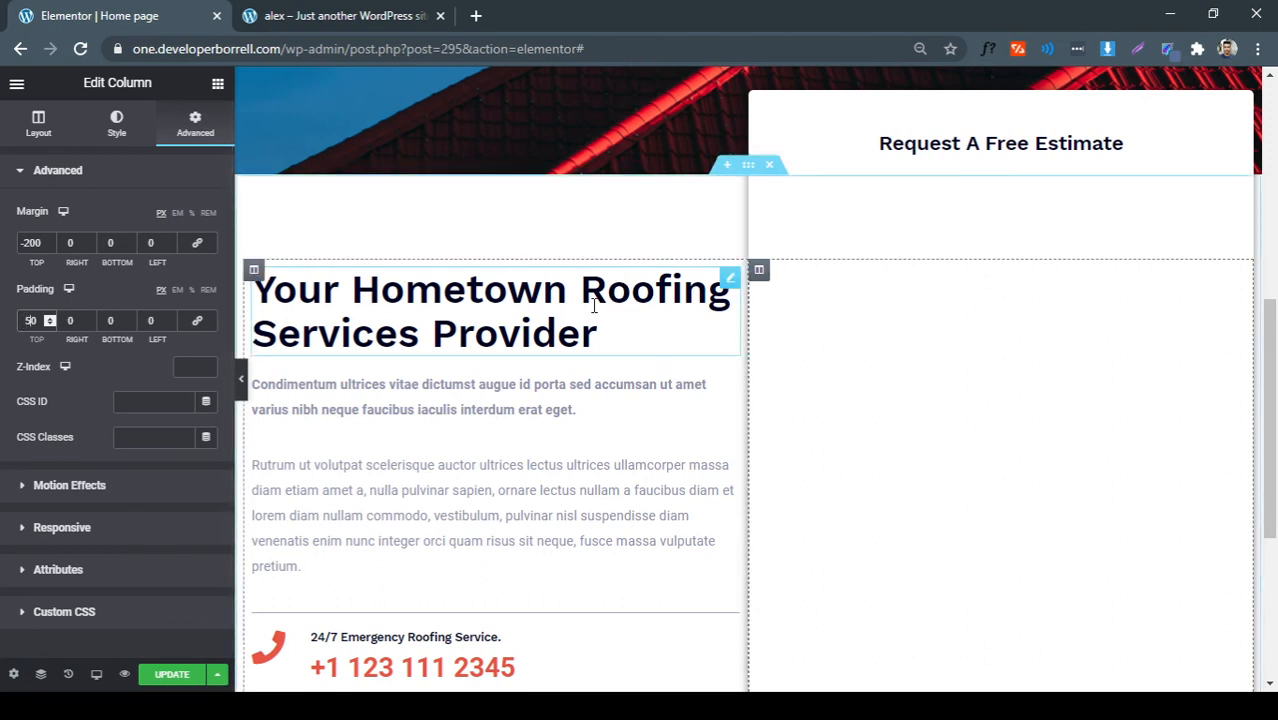
Unlink the services text column's margins, try right margins of 50 and 20 px, and preview the spacing
right_click(253, 272)
left_click(284, 289)
left_click(195, 128)
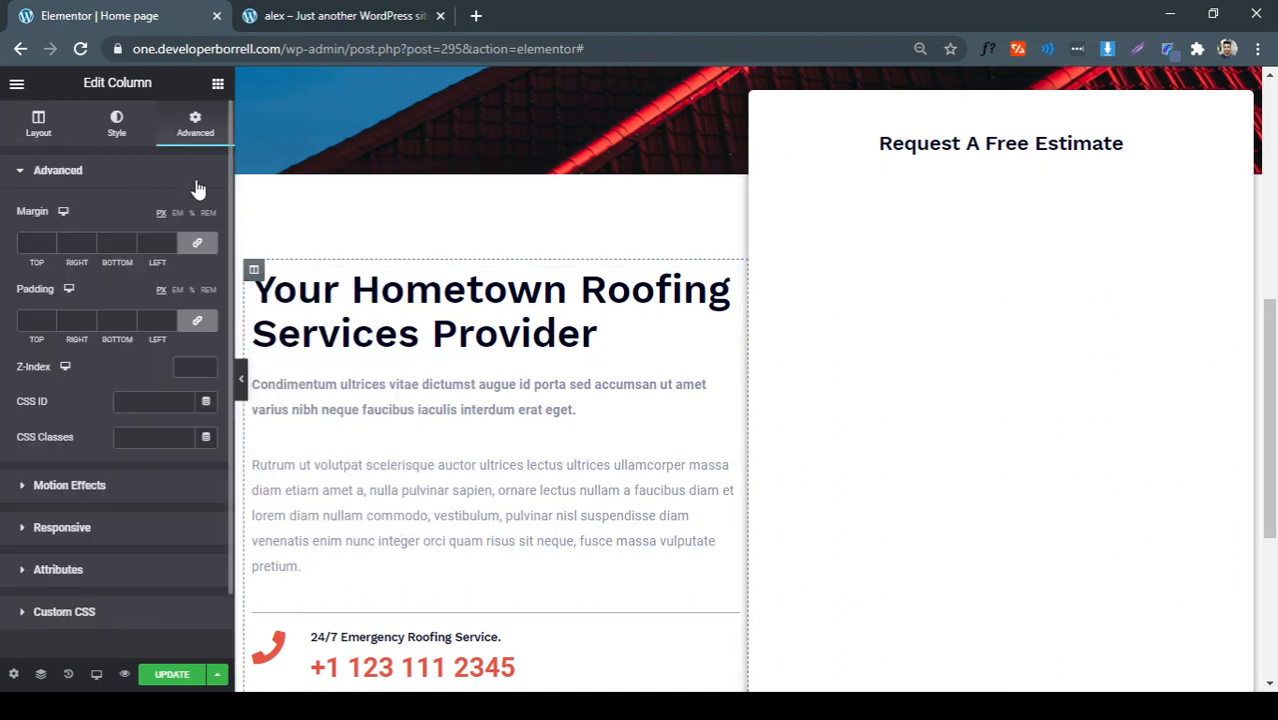
left_click(199, 244)
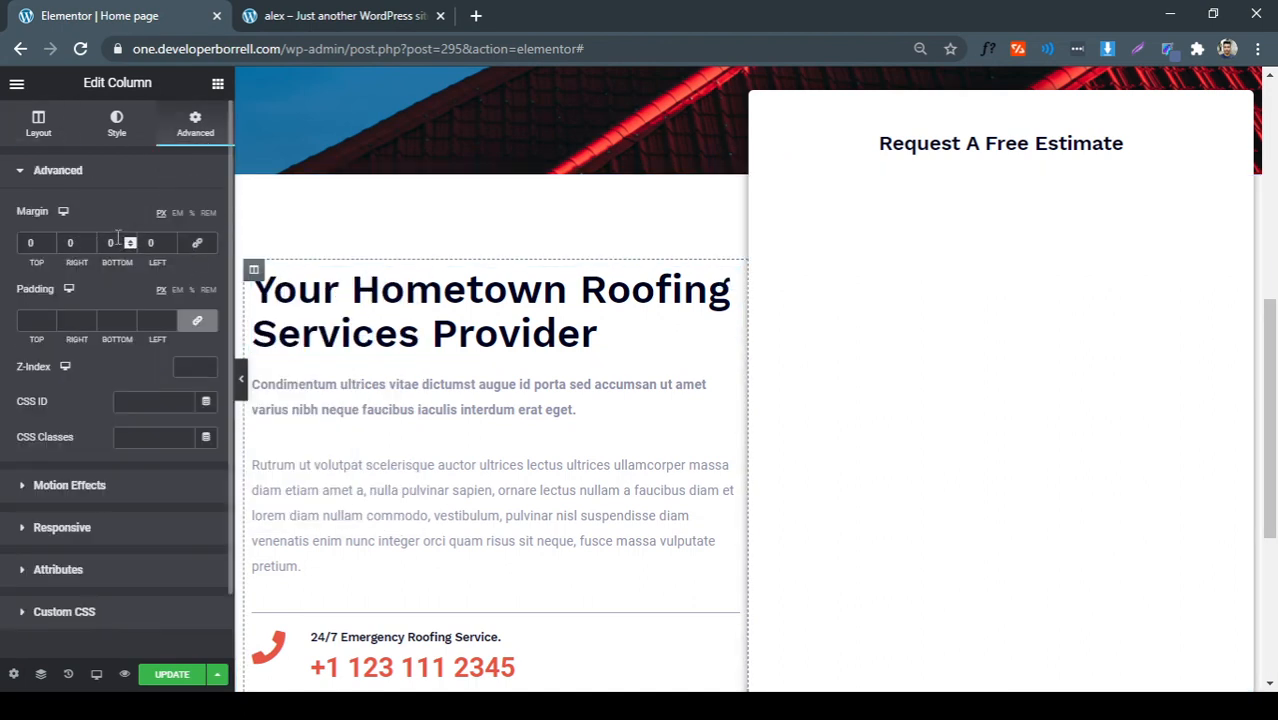
type("50")
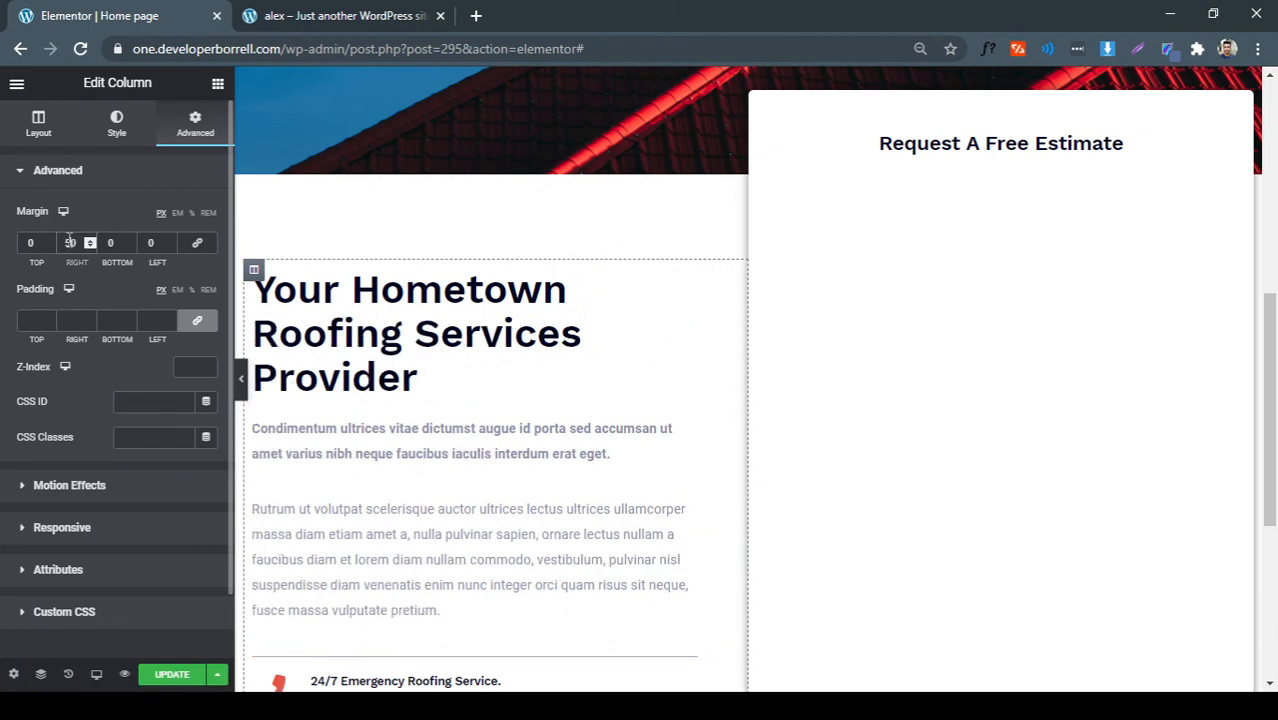
key("BackSpace")
key("BackSpace")
type("20")
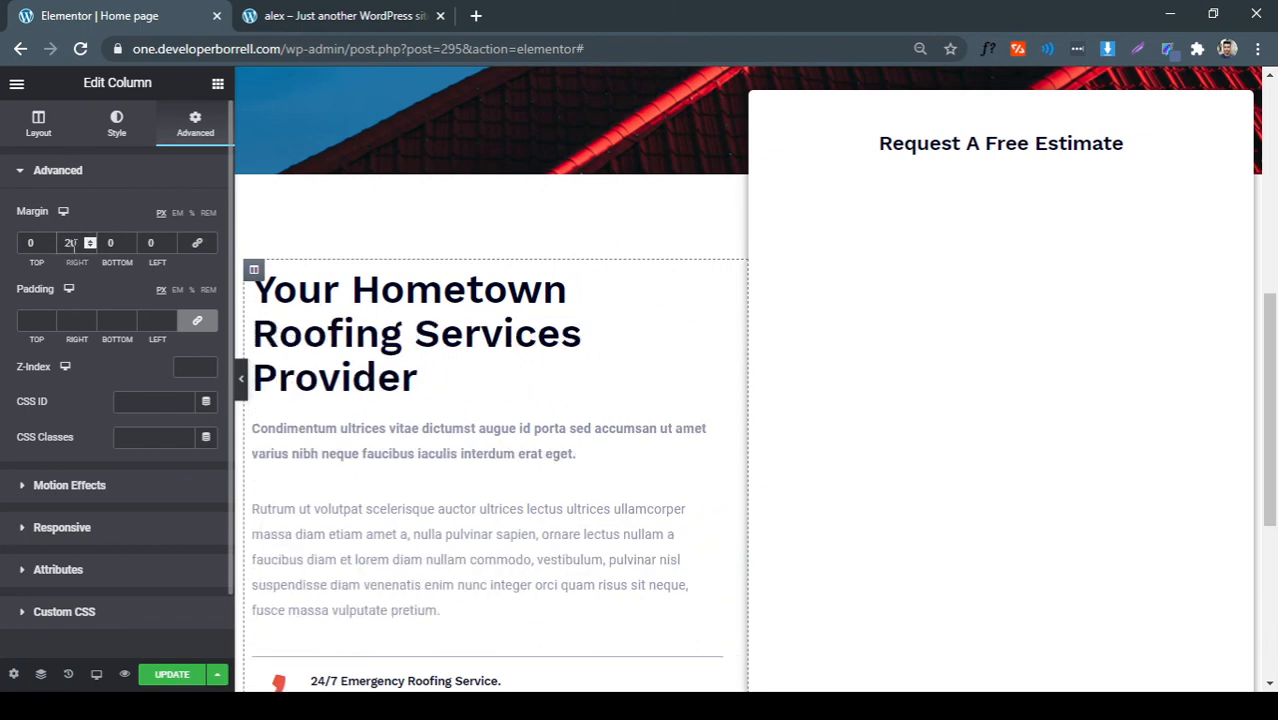
left_click(240, 378)
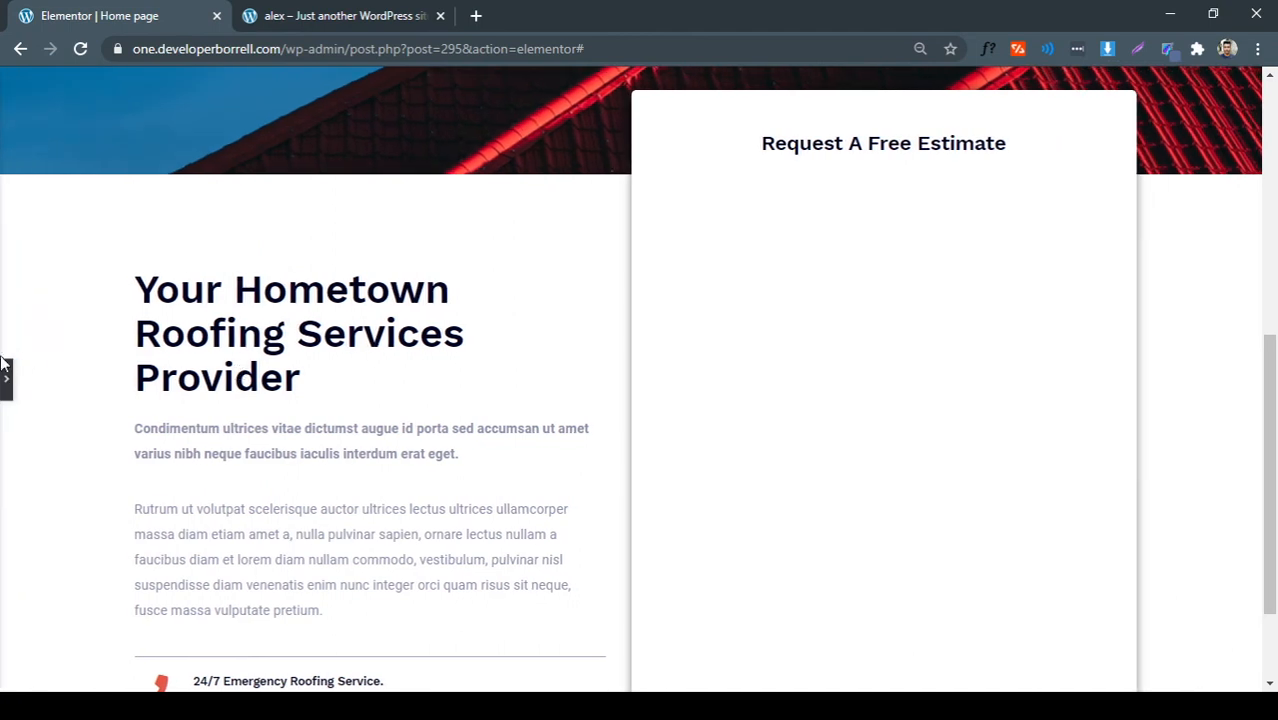
left_click(4, 368)
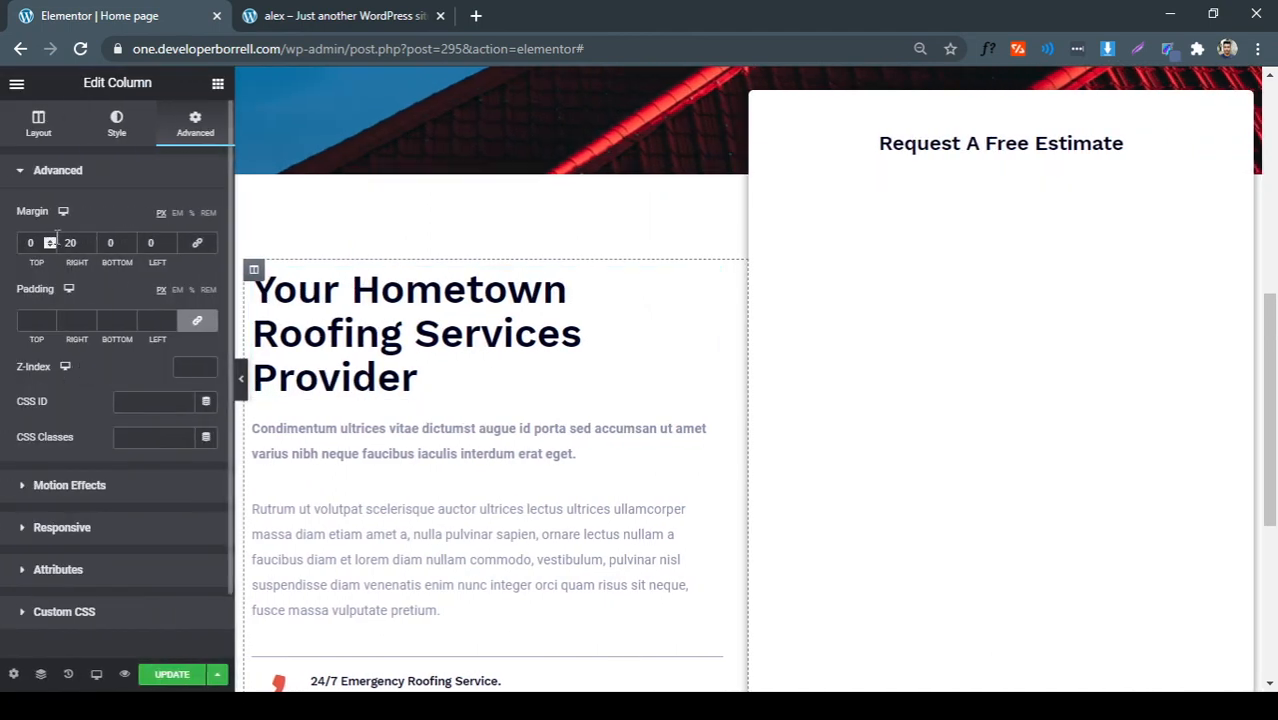
Try a 10 px right margin on the services text column and preview the gap beside the card
left_click_drag(71, 242, 38, 234)
type("1")
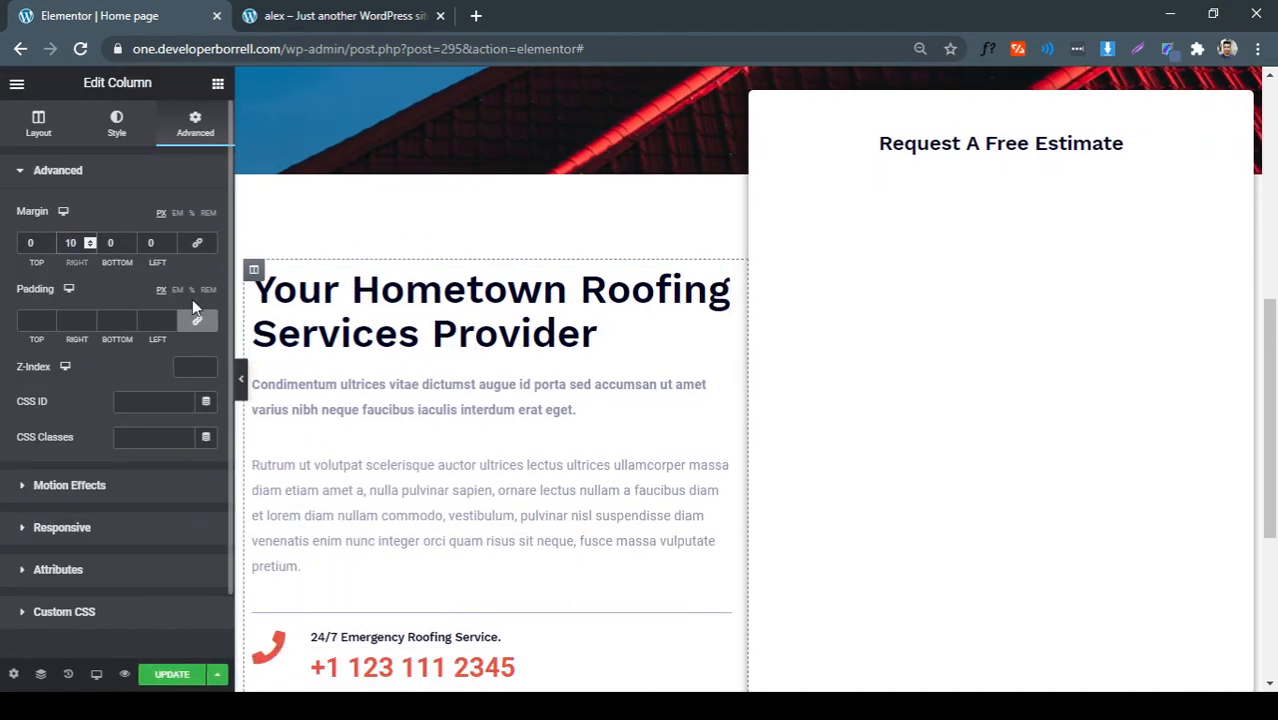
left_click(241, 378)
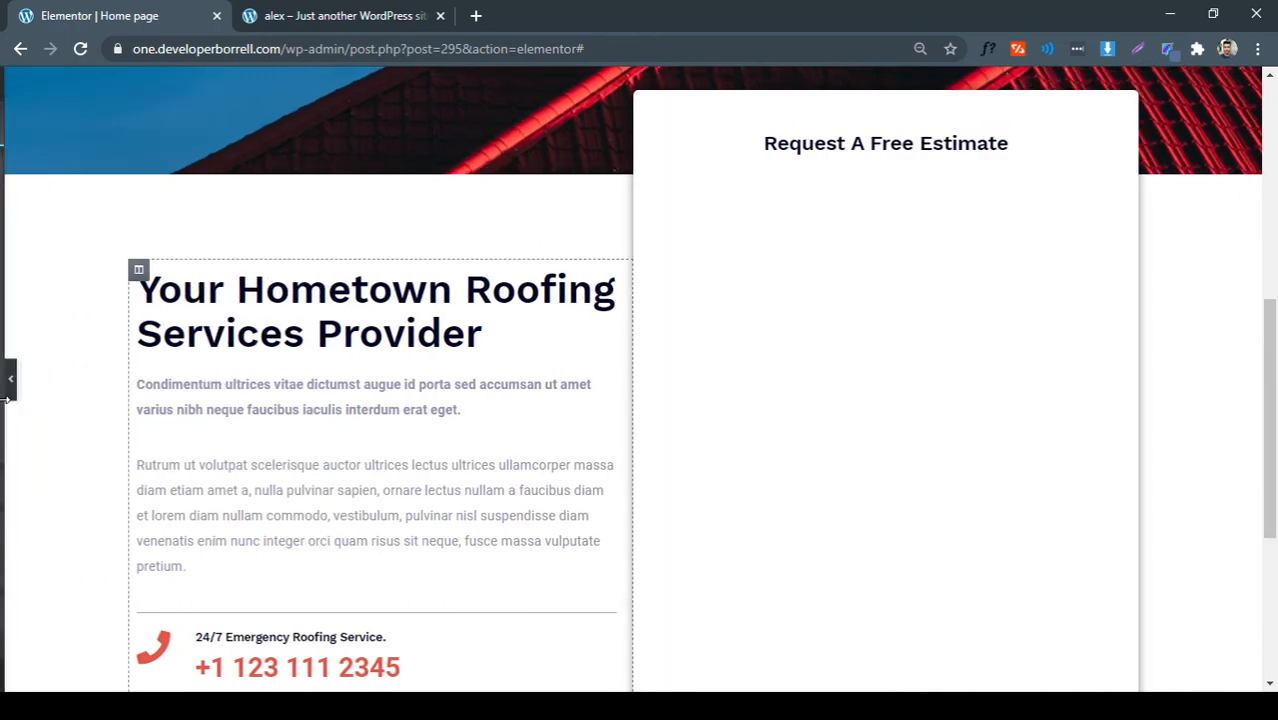
left_click(9, 379)
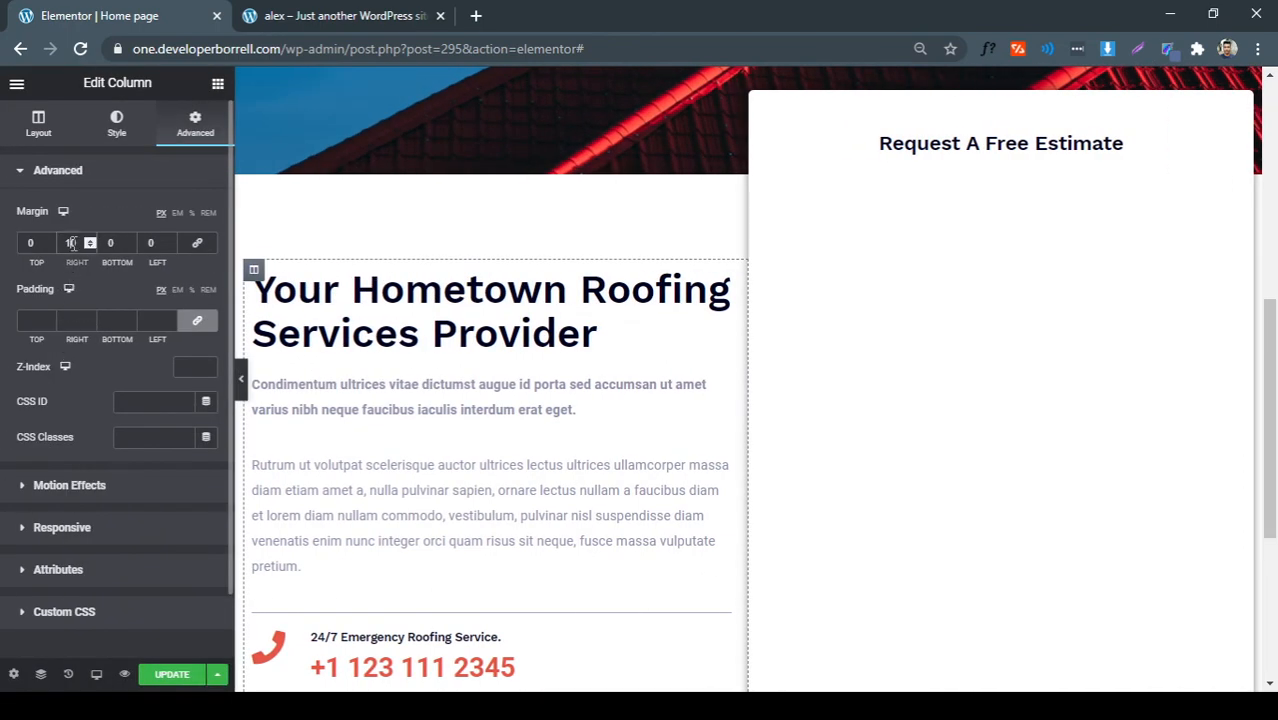
Compare a 15 px right margin on the services text column with the live page, and reset that margin to 0
key("BackSpace")
type("5")
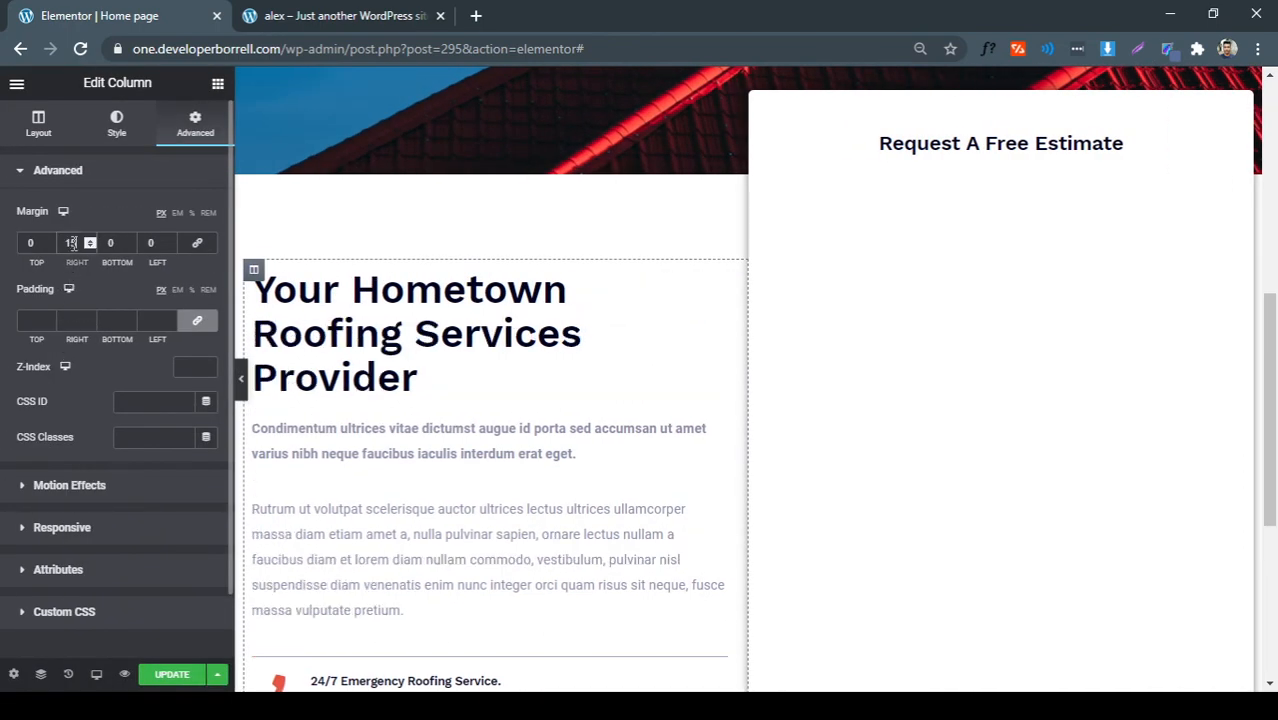
left_click(241, 379)
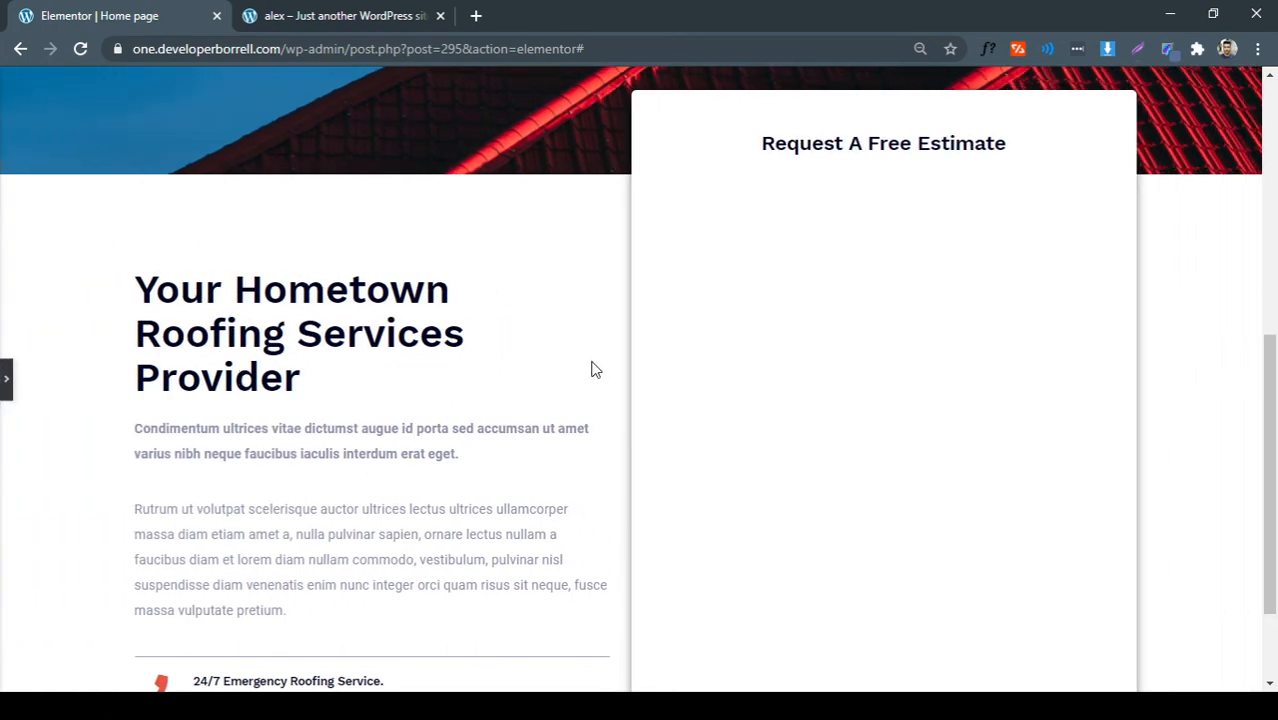
left_click(372, 12)
left_click(150, 12)
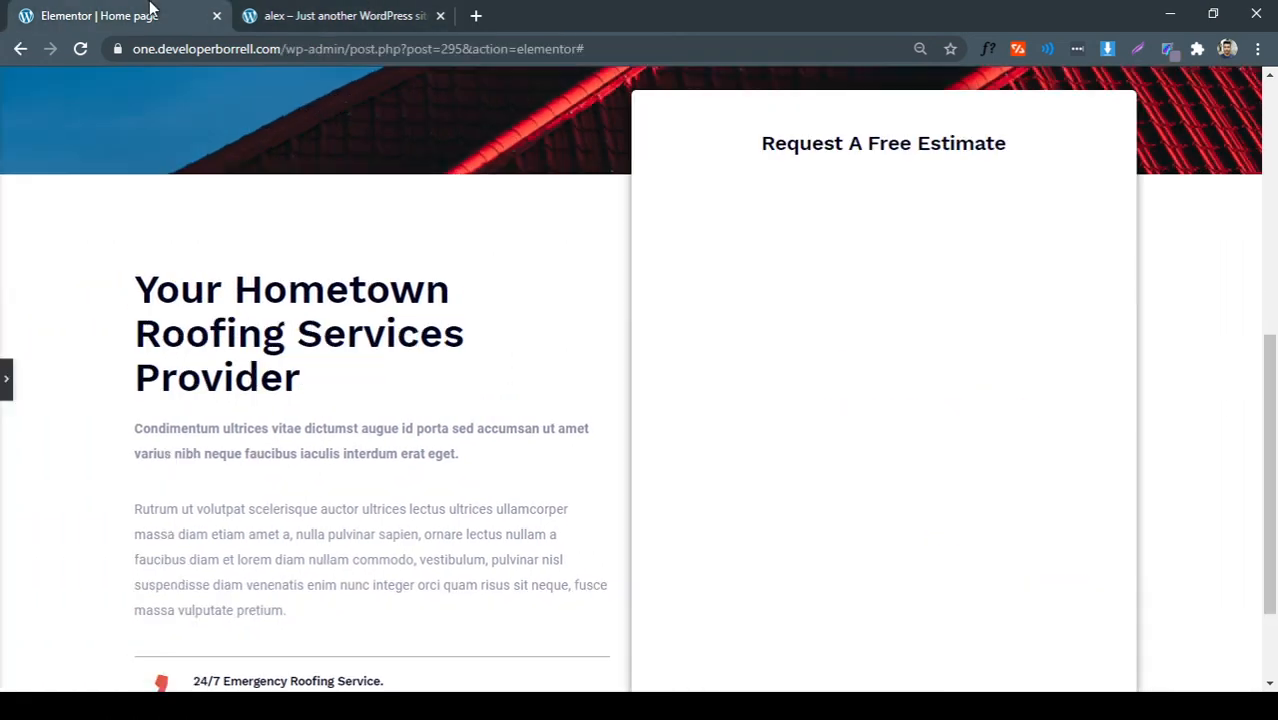
left_click(368, 12)
left_click(160, 12)
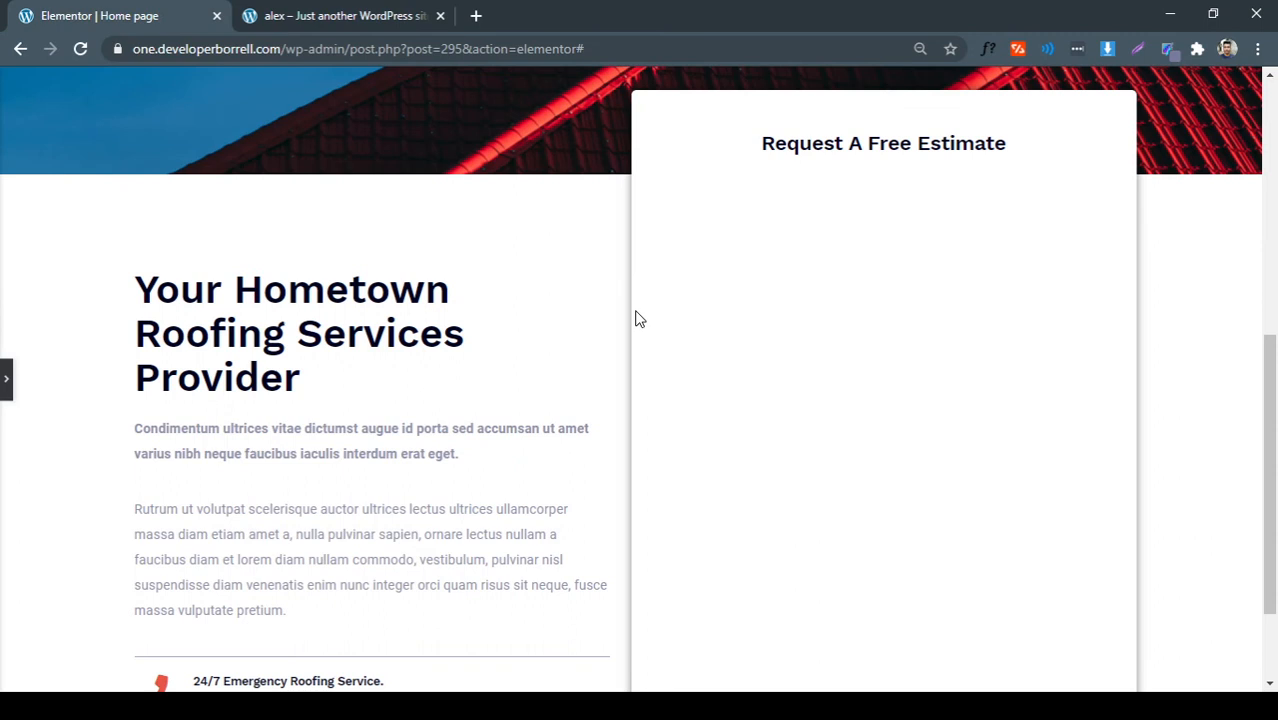
left_click(6, 378)
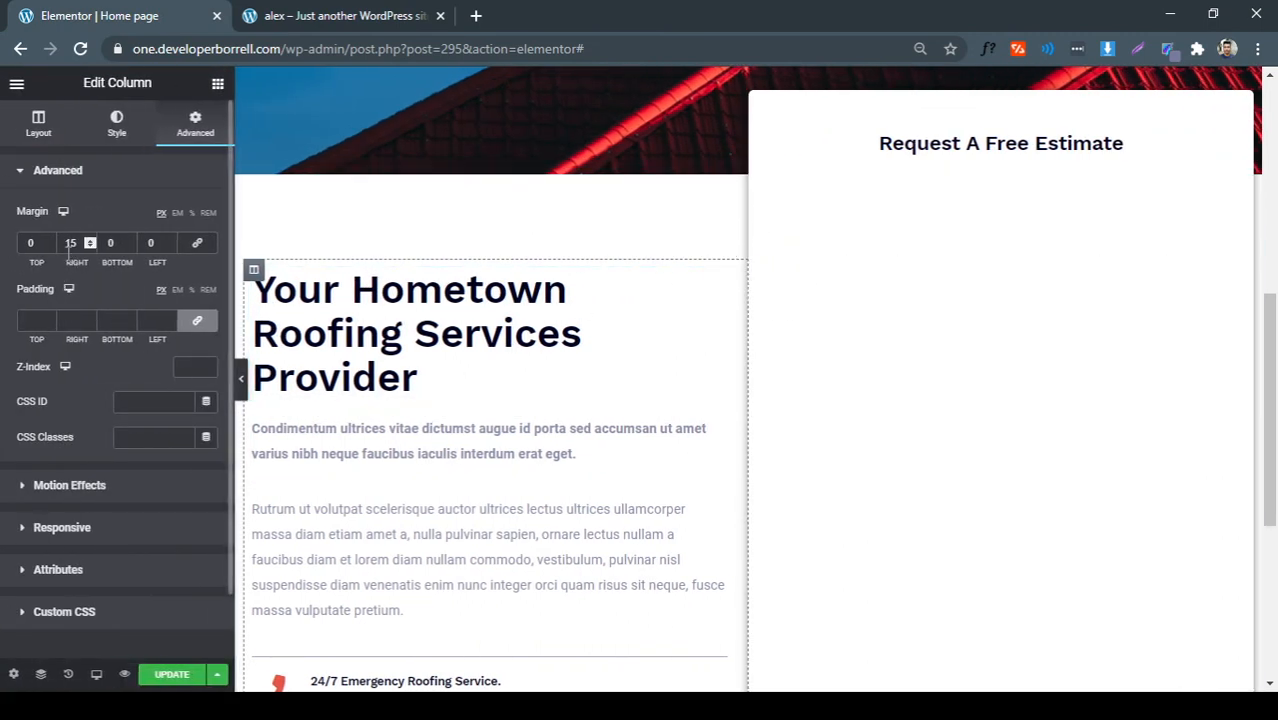
key("BackSpace")
key("BackSpace")
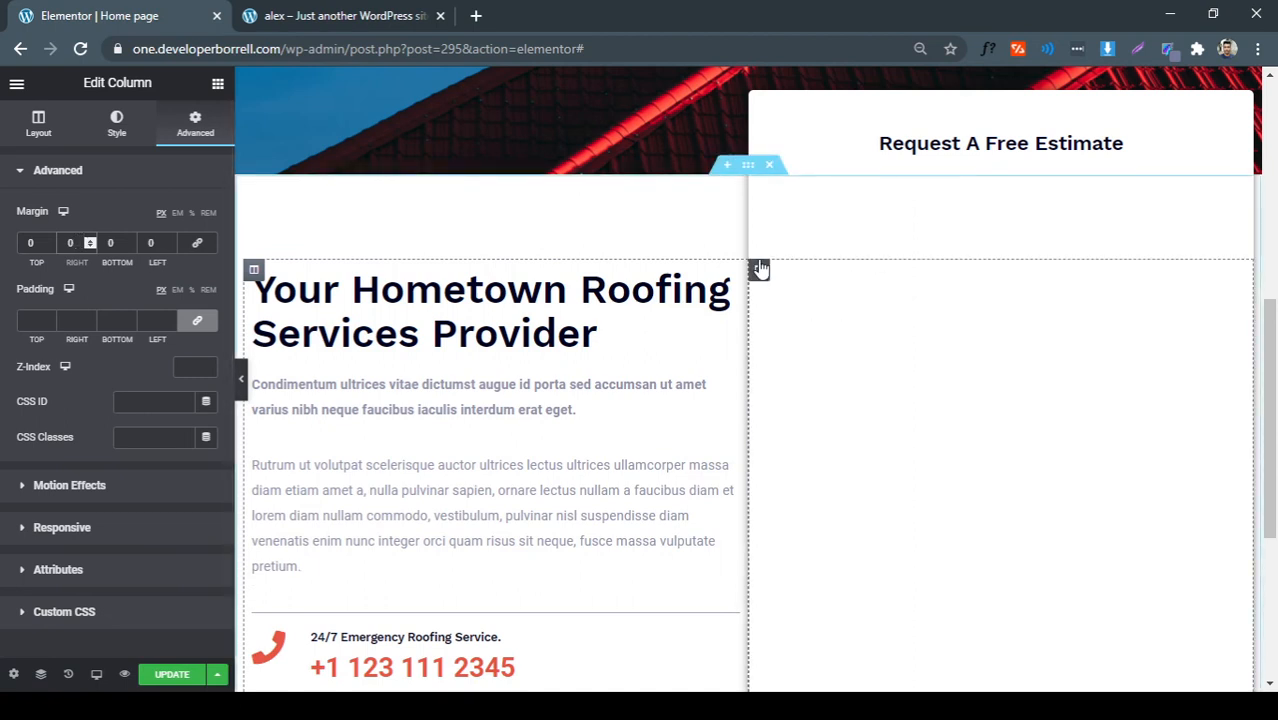
Set the estimate column's left and right margins to 50 px each
right_click(760, 270)
left_click(790, 288)
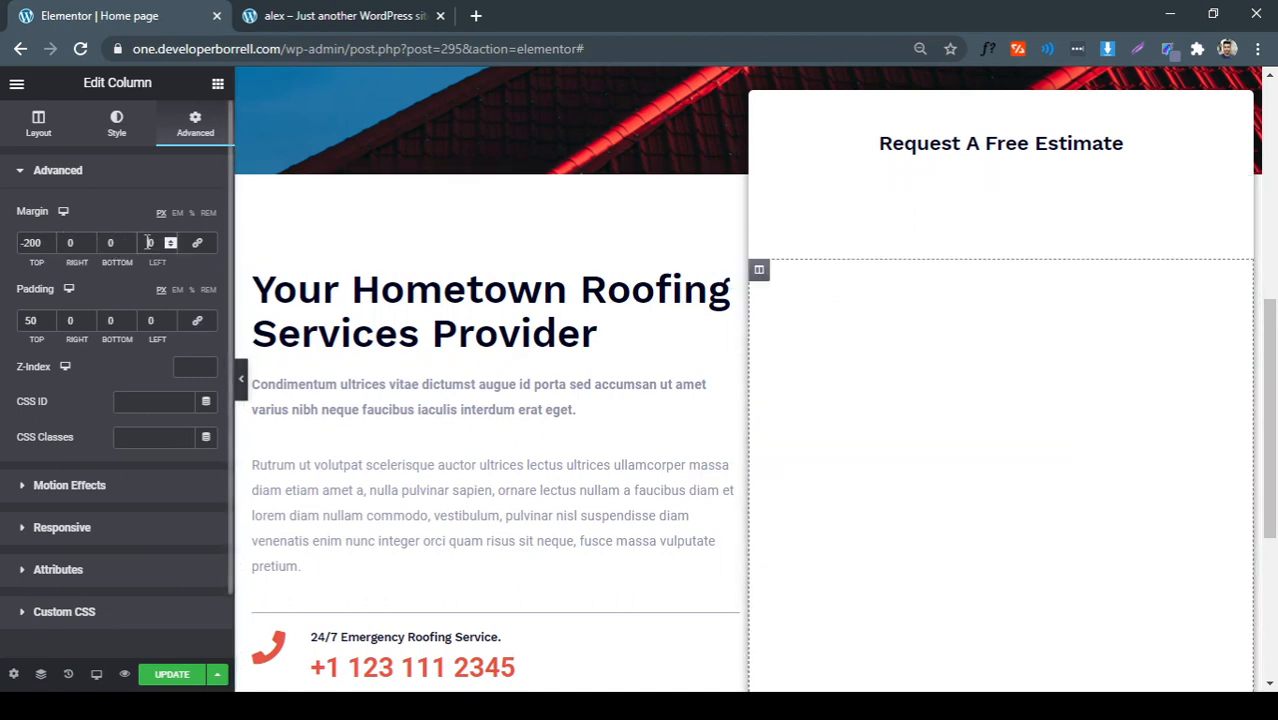
type("5")
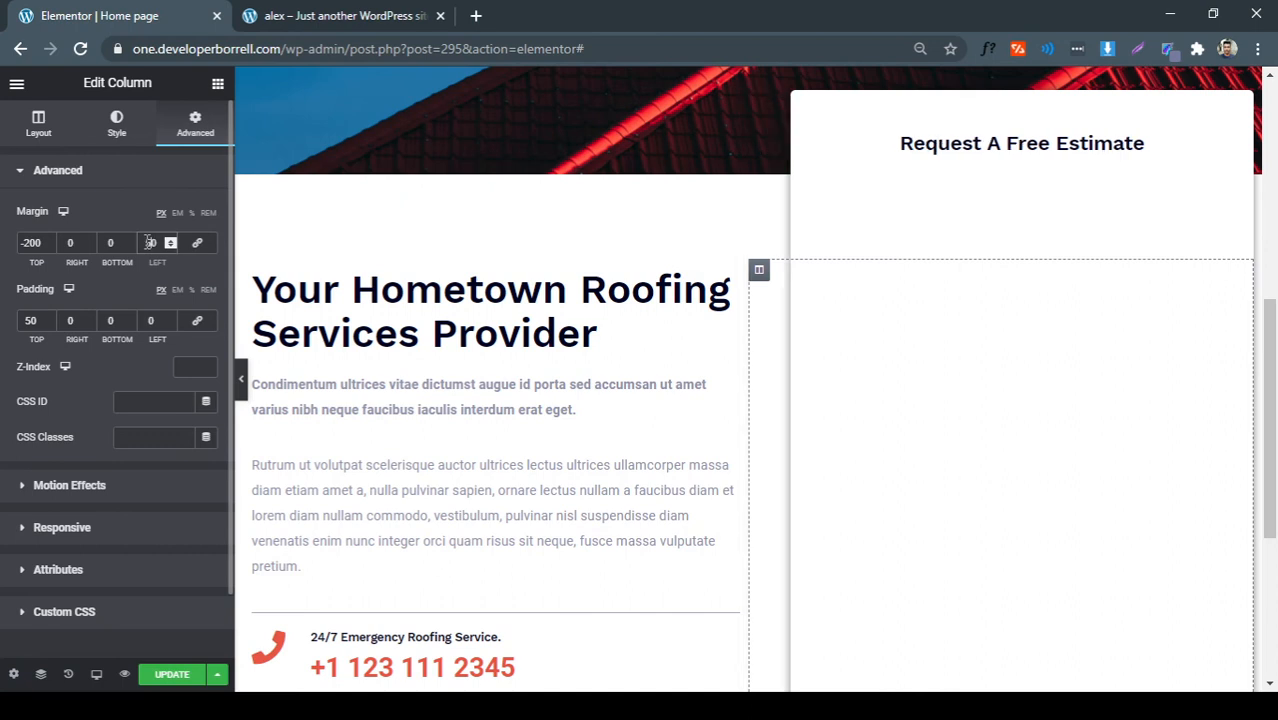
left_click(61, 242)
type("5")
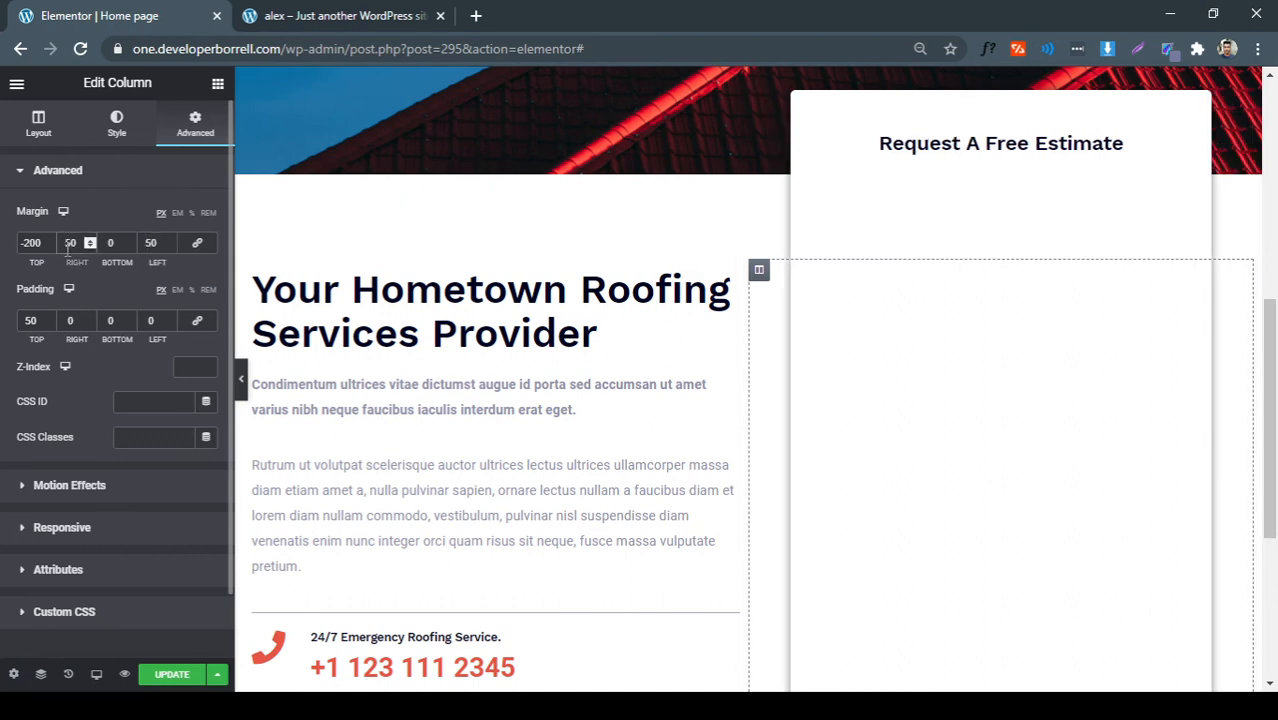
Preview the narrowed estimate card beside the services text with the editing panel hidden, and bring the panel back
left_click(241, 378)
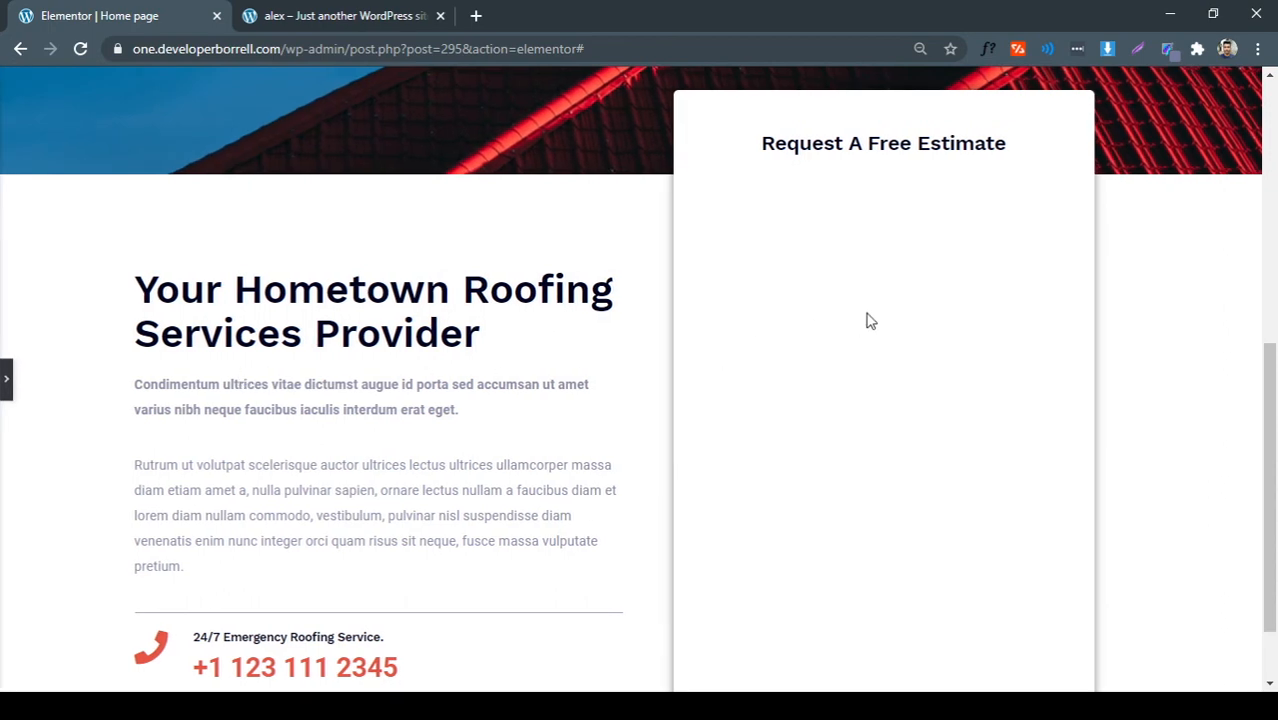
scroll(870, 322, "down", 1)
scroll(870, 325, "up", 2)
left_click(6, 382)
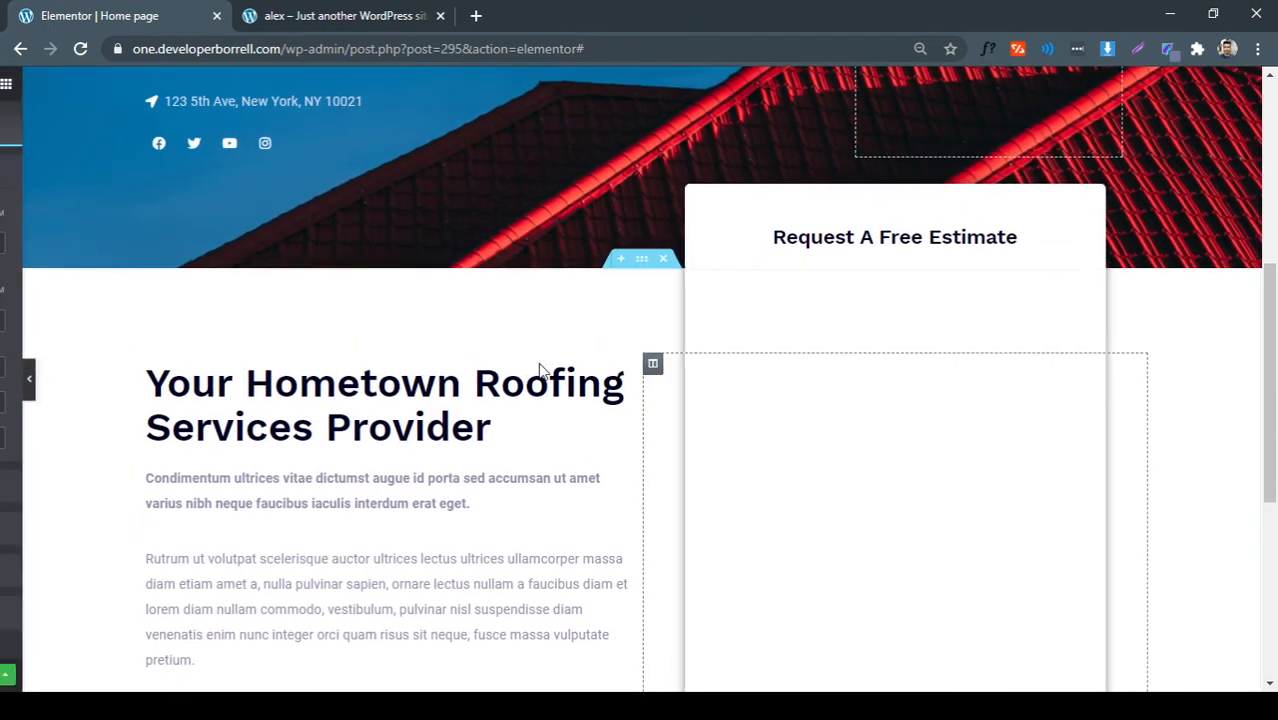
scroll(880, 343, "down", 3)
scroll(862, 455, "up", 1)
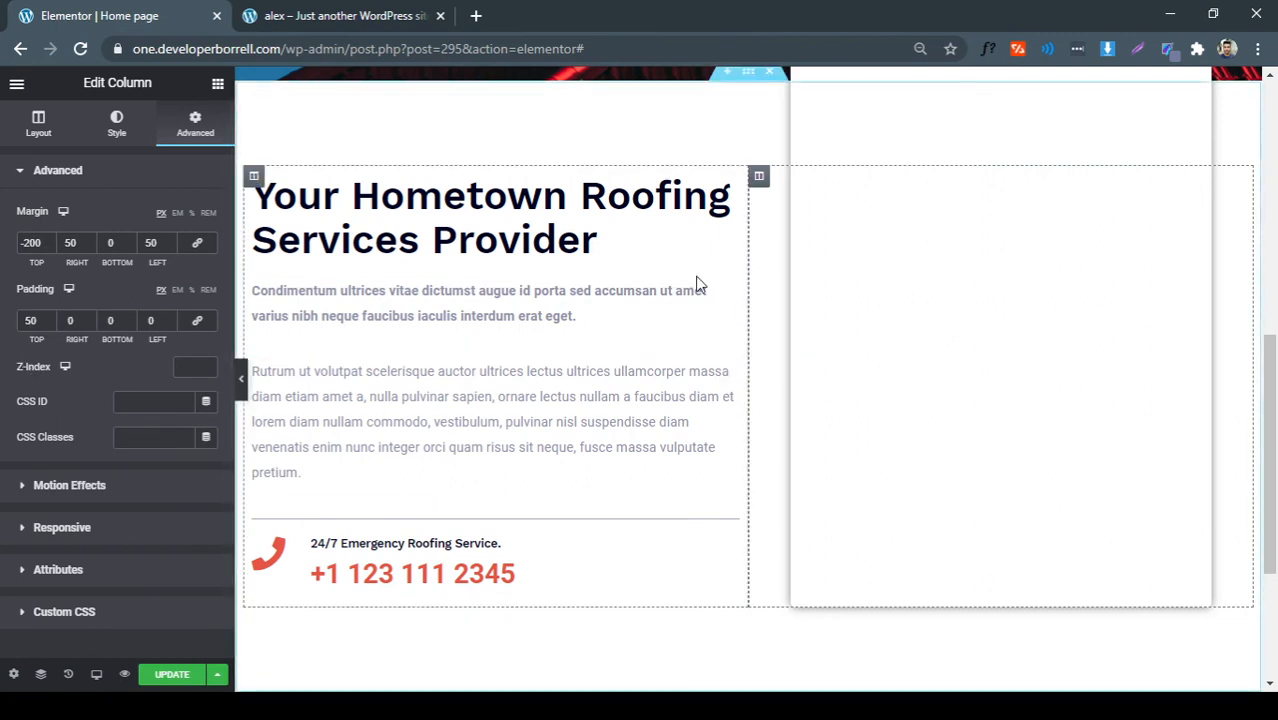
left_click(240, 378)
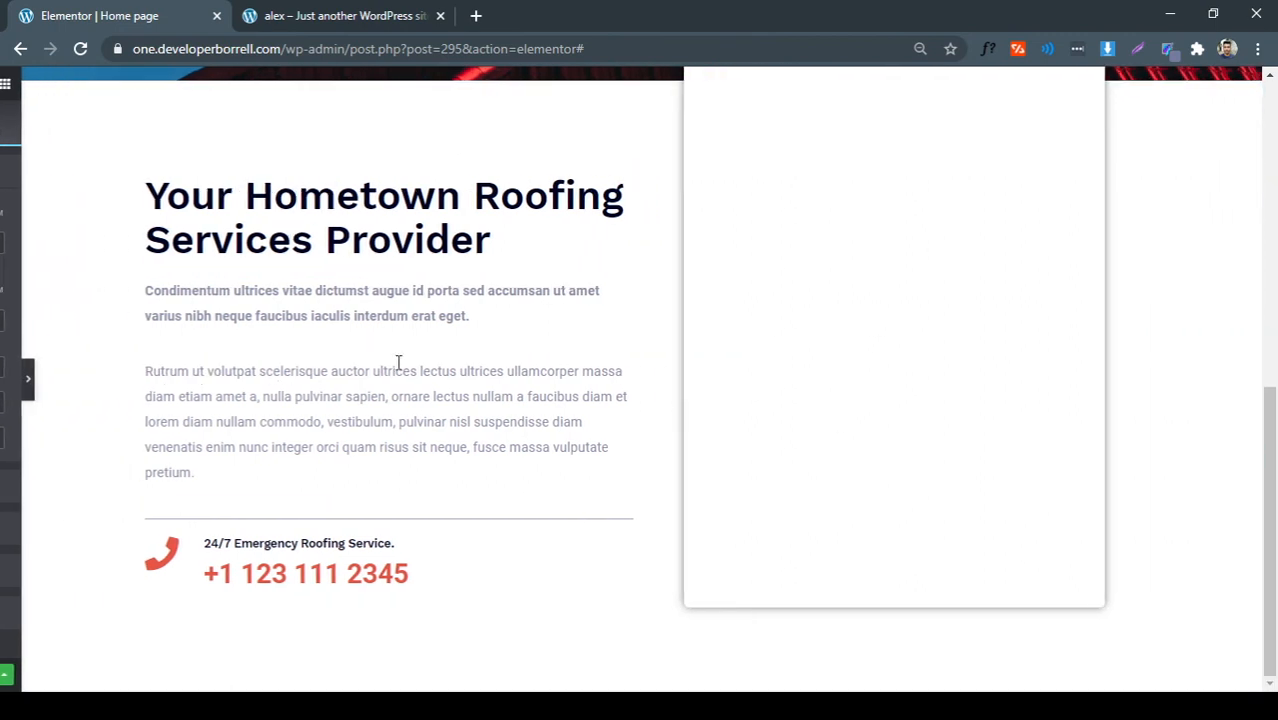
left_click(6, 380)
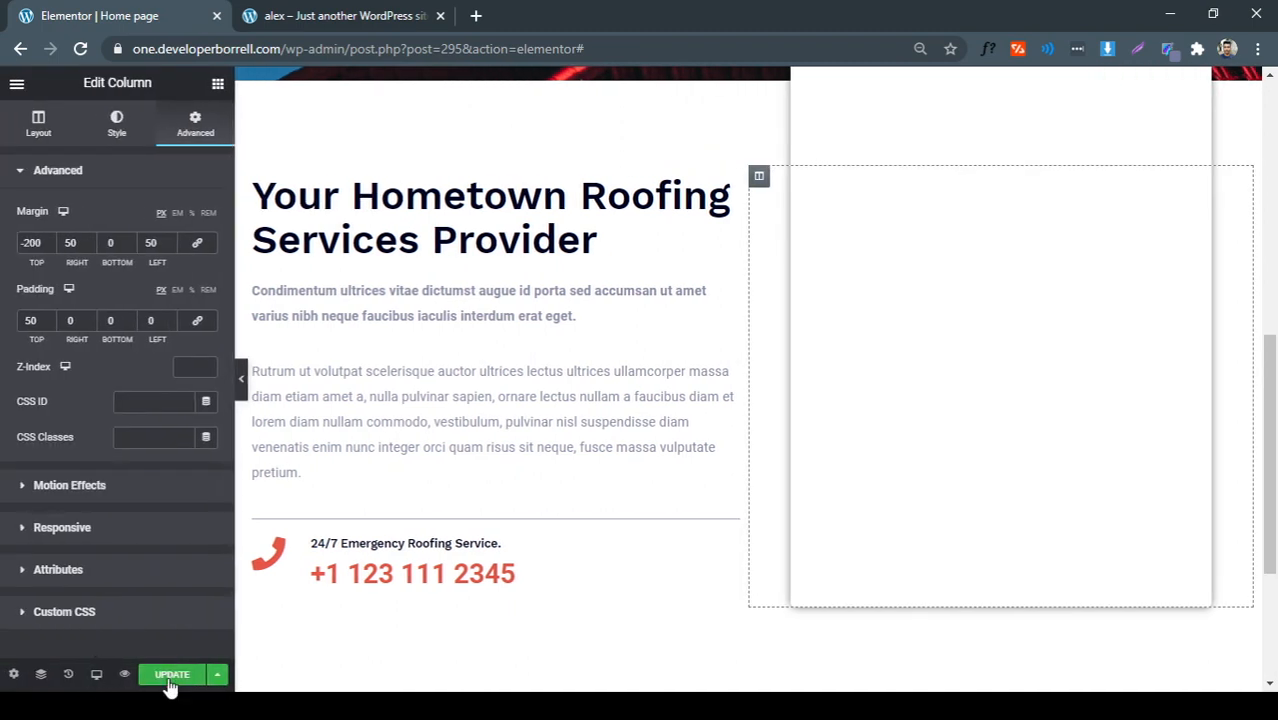
Update the page and review the estimate card's overlap with the hero image in the full-width preview
left_click(171, 677)
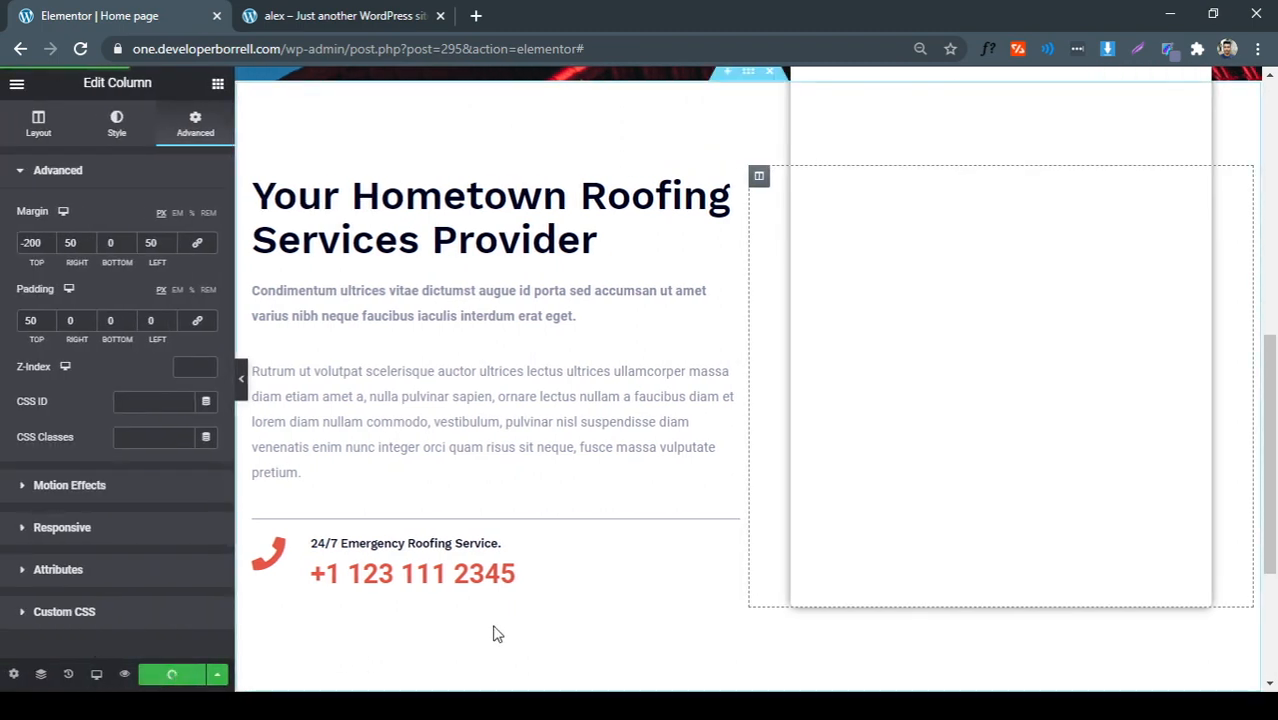
left_click(244, 381)
scroll(933, 302, "up", 3)
scroll(933, 302, "down", 1)
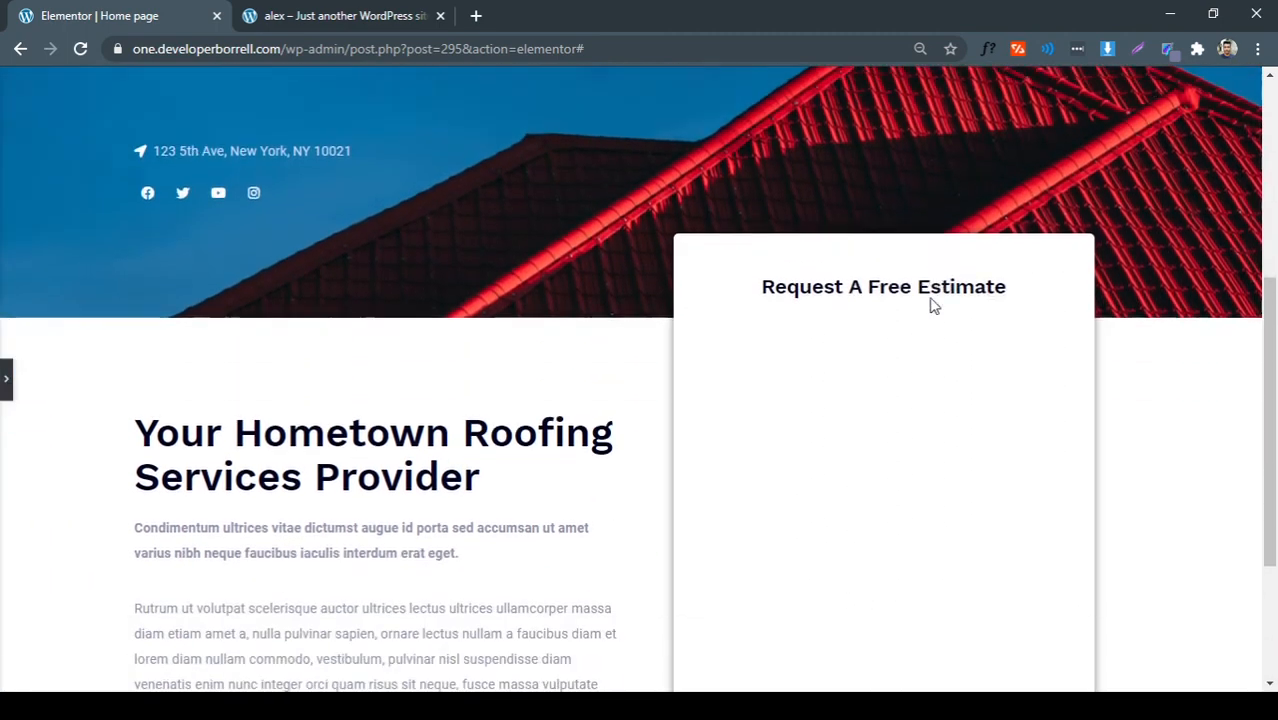
scroll(933, 305, "down", 1)
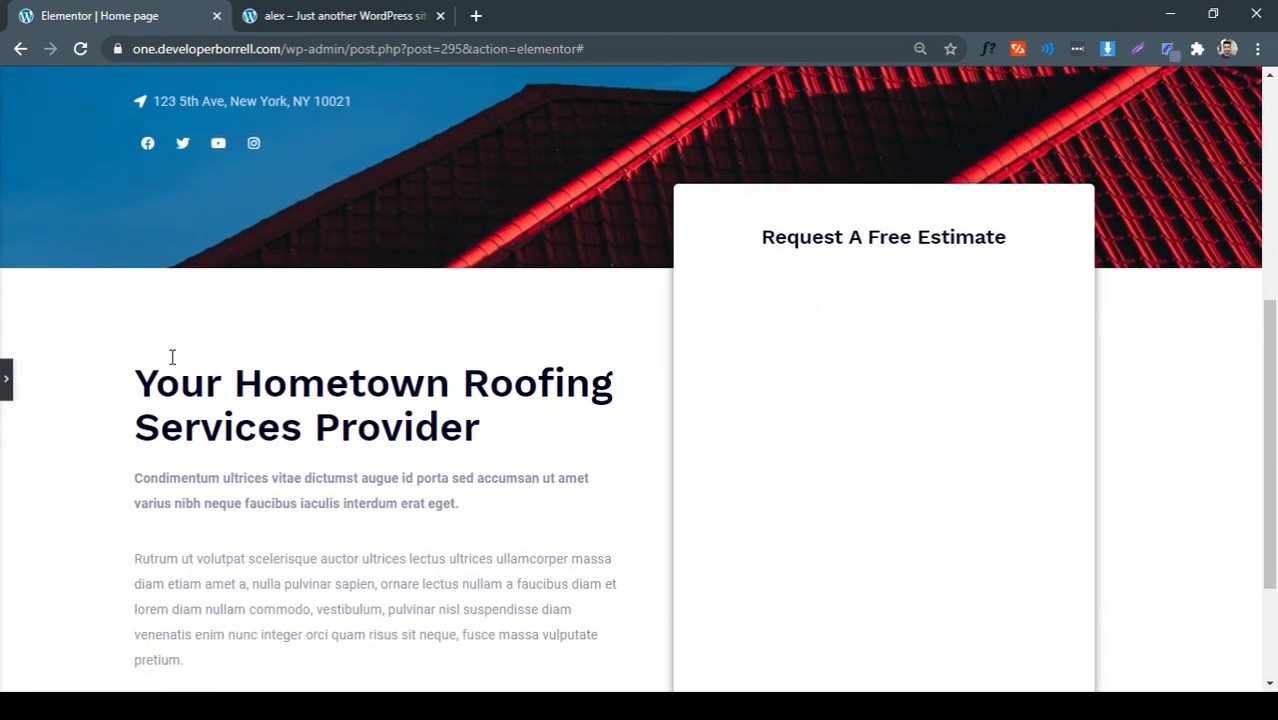
Compare the estimate card's layout and contents with the live page, and return to the Elementor editor
left_click(322, 15)
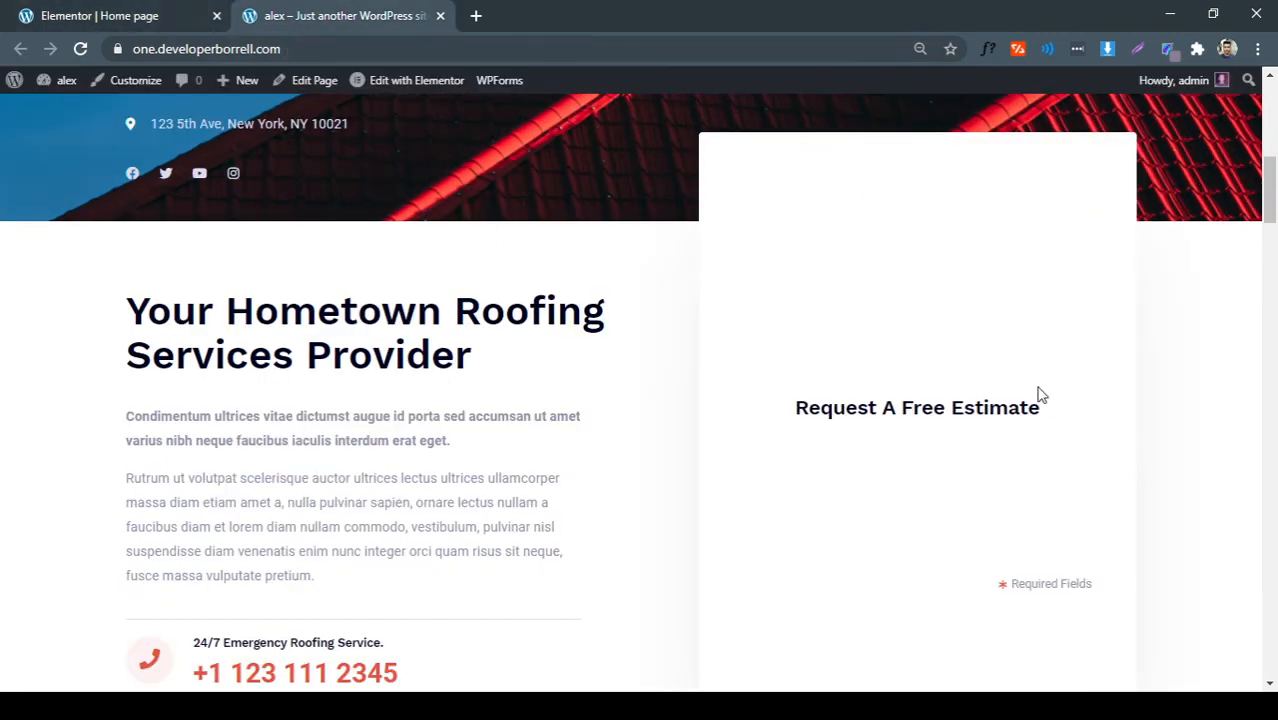
scroll(1000, 380, "down", 2)
scroll(919, 448, "up", 2)
scroll(842, 448, "down", 2)
scroll(407, 213, "up", 1)
left_click(108, 14)
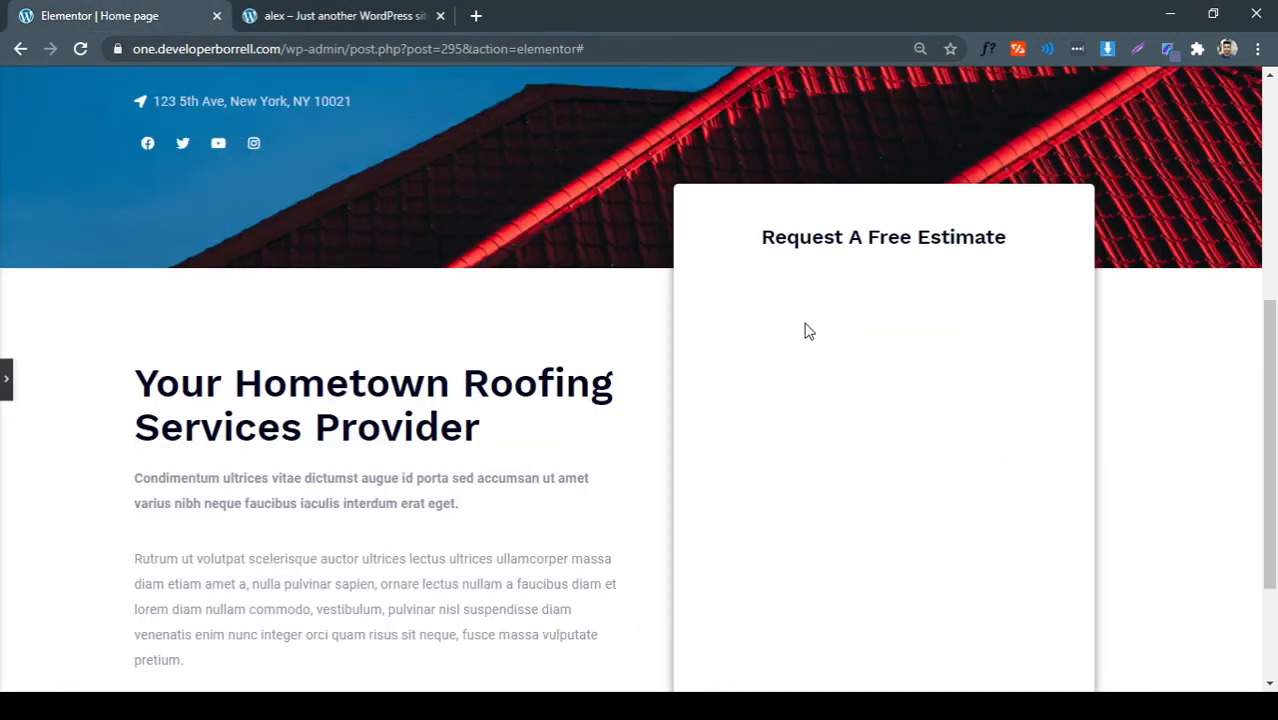
Bring back the editing panel with the widget list and check the live page's estimate card again
left_click(6, 378)
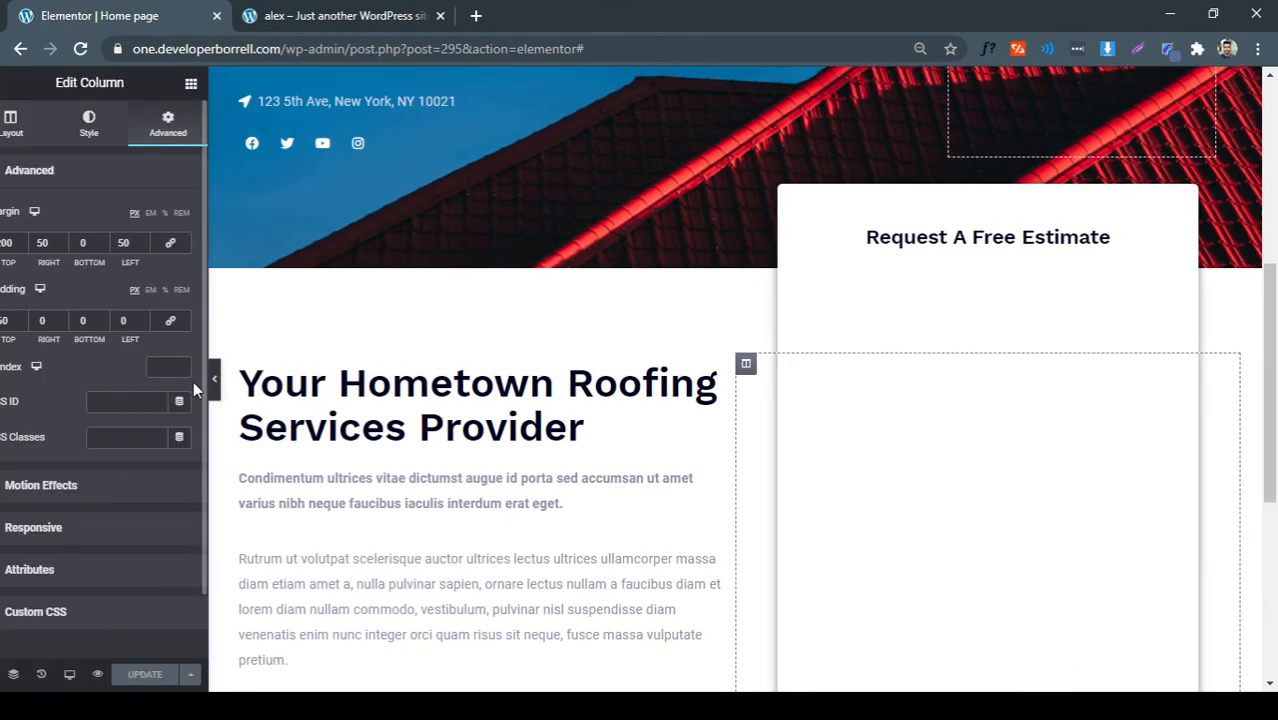
left_click(217, 83)
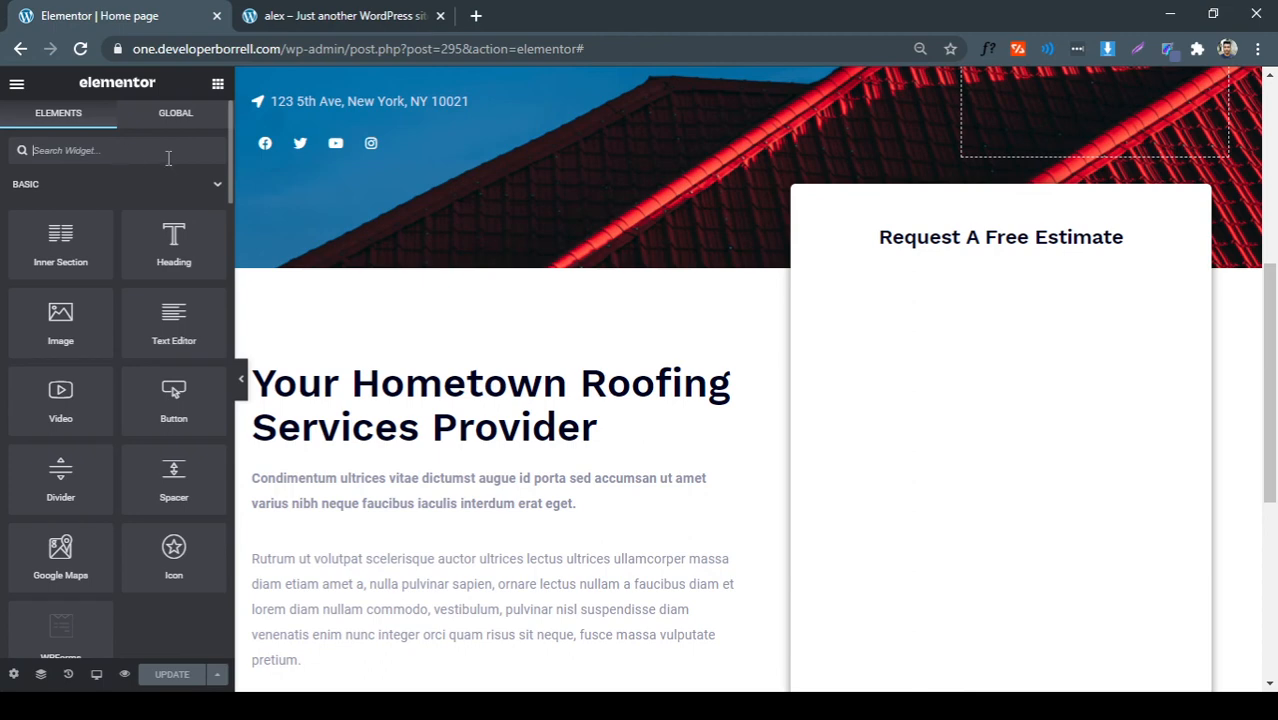
left_click(372, 9)
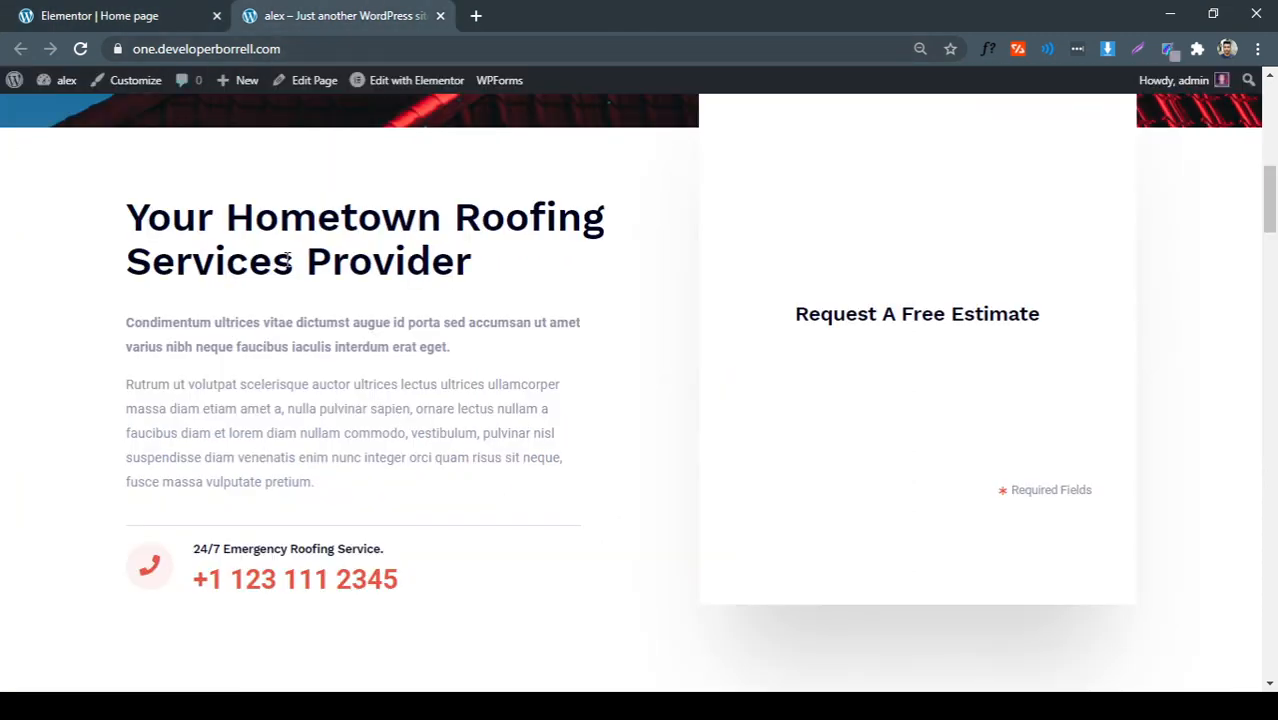
scroll(422, 85, "up", 2)
left_click(188, 12)
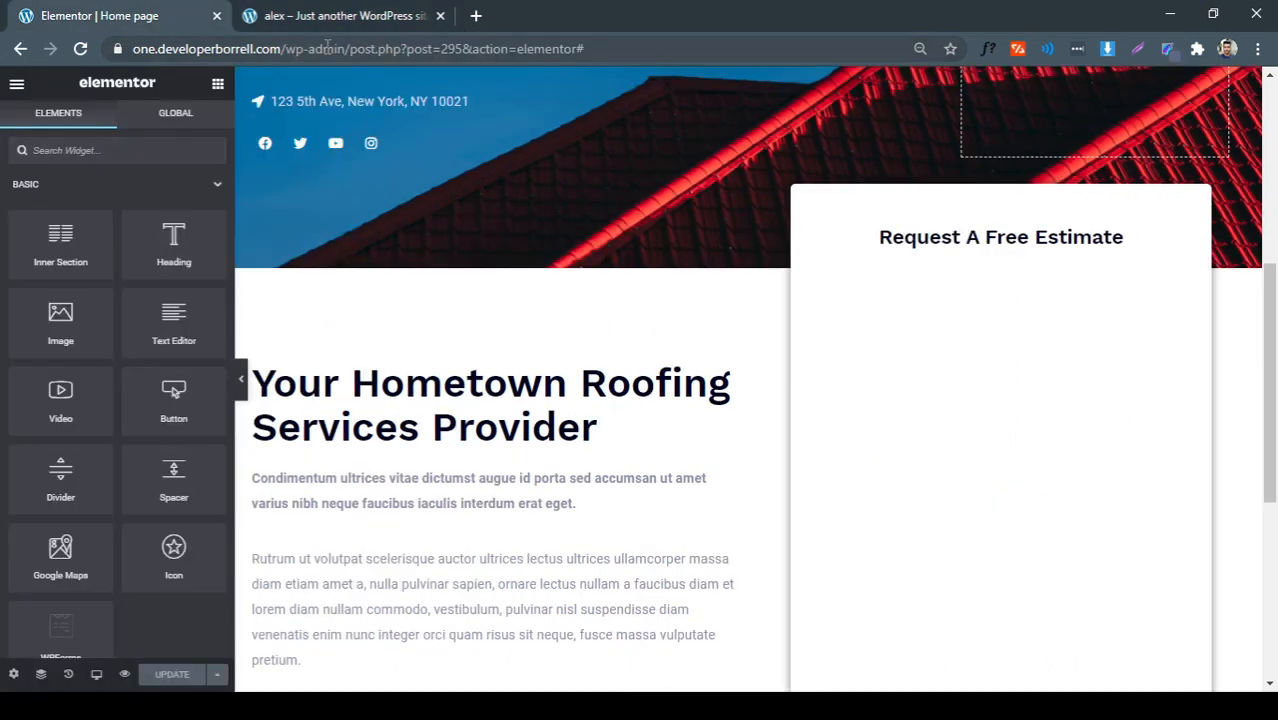
Open the site's wp-admin dashboard in a new browser tab using the copied address, and show the WPForms forms overview
left_click_drag(347, 50, 3, 55)
key("ctrl+c")
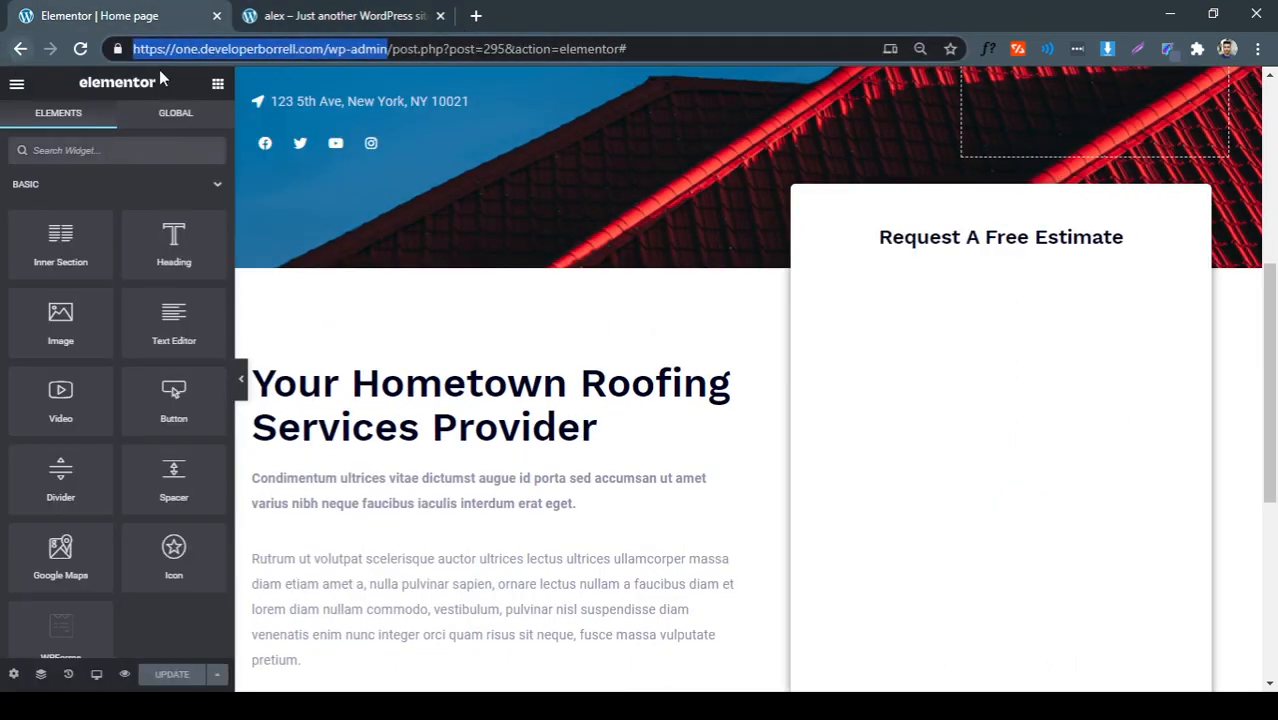
left_click(476, 16)
key("ctrl+v")
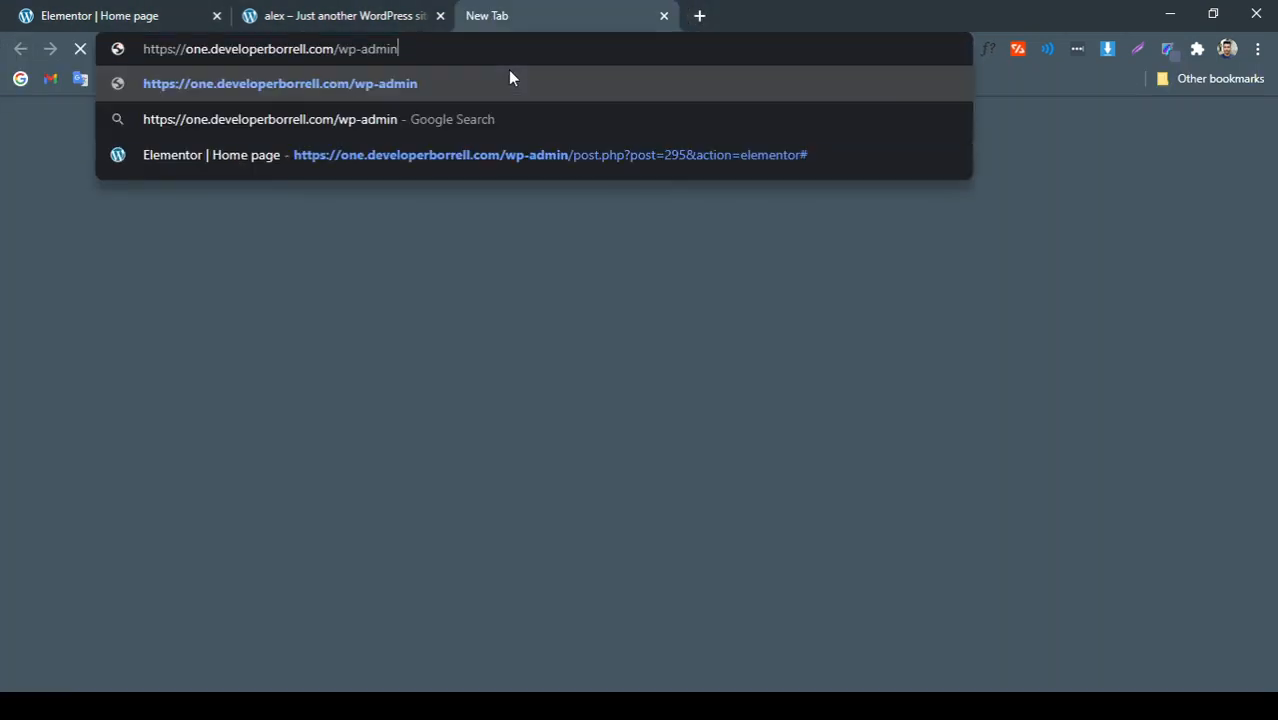
key("Return")
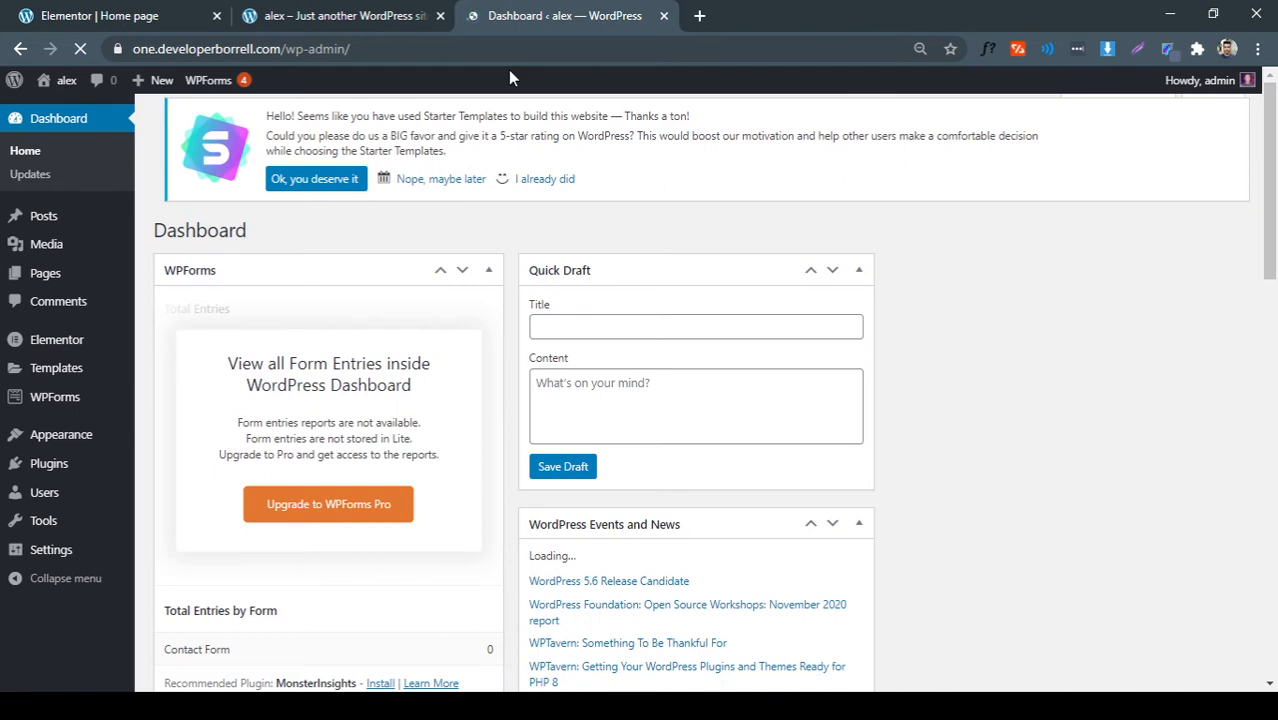
left_click(40, 400)
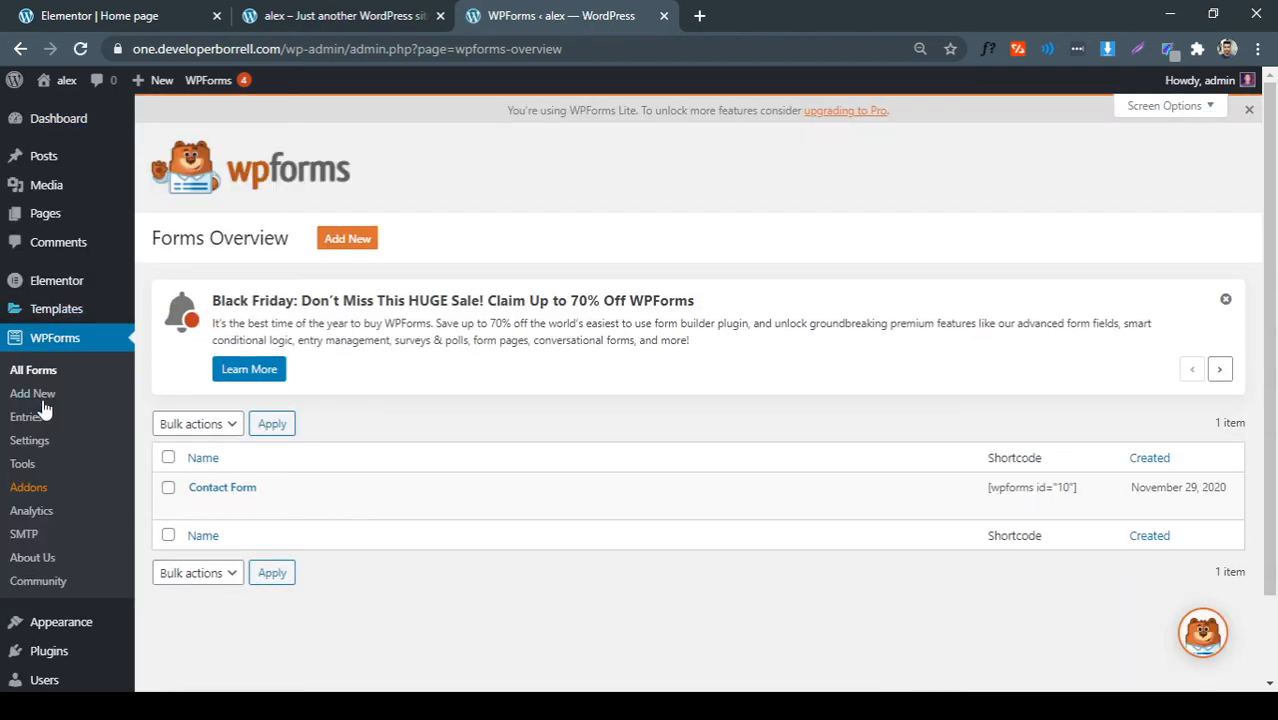
Review the installed plugins and search the plugin directory for "wpforms" to check the plugin's status
scroll(50, 480, "down", 1)
left_click(49, 552)
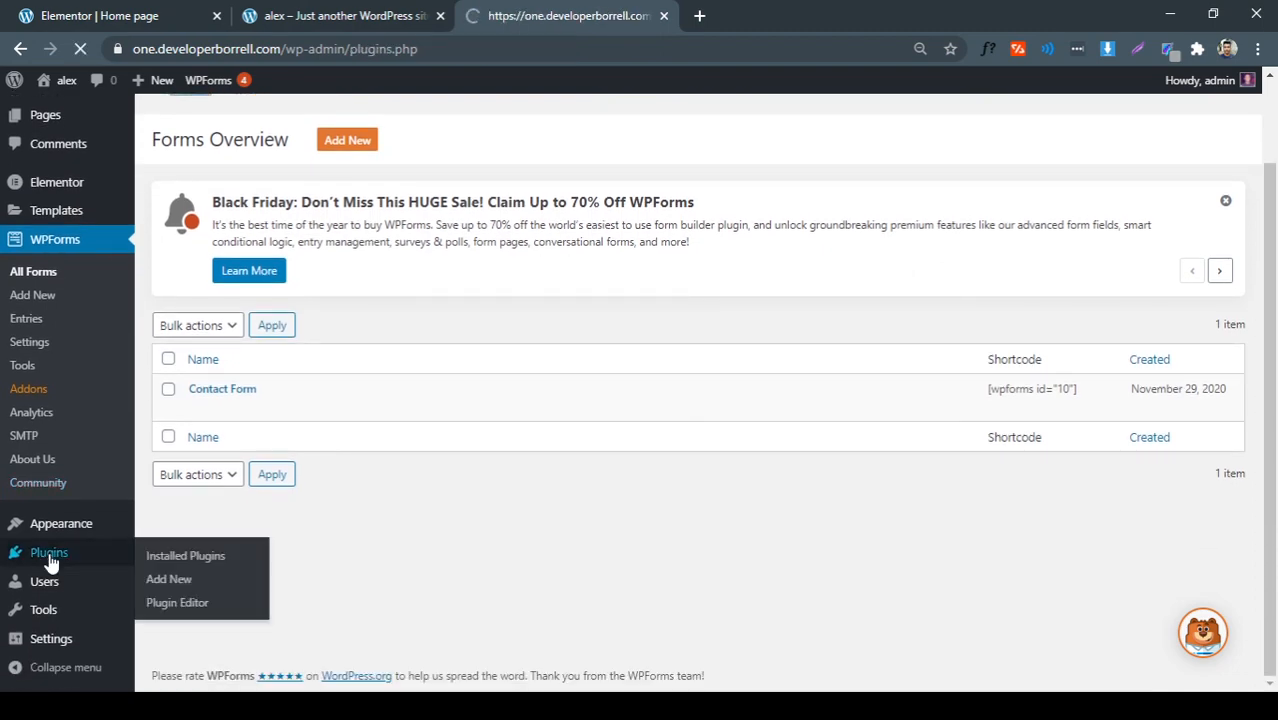
scroll(305, 443, "down", 2)
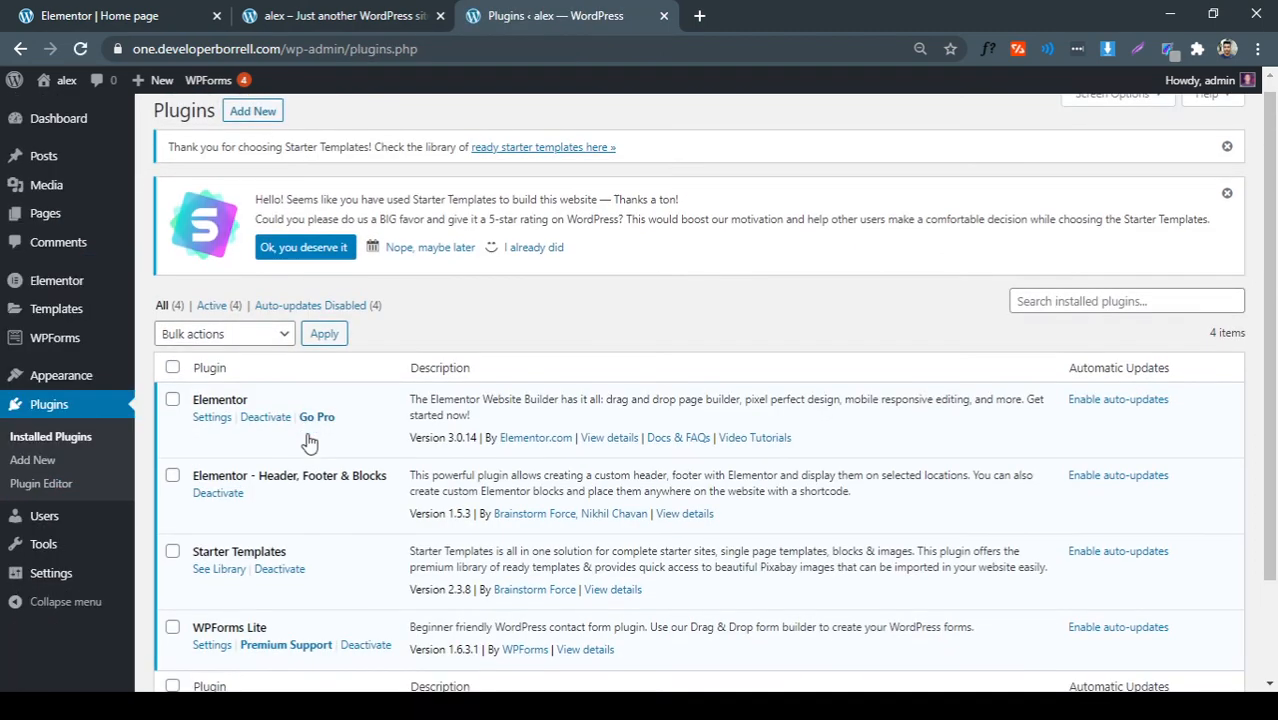
scroll(300, 506, "up", 2)
left_click(253, 125)
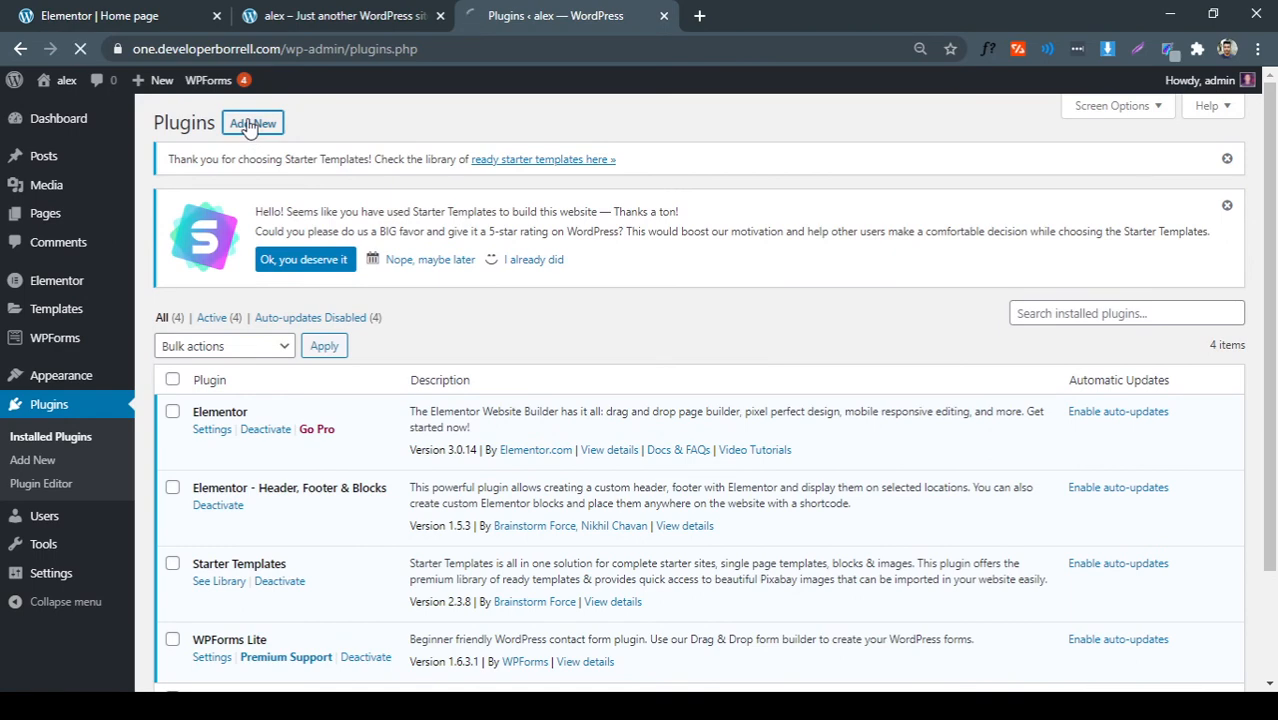
scroll(362, 432, "down", 2)
scroll(400, 500, "up", 2)
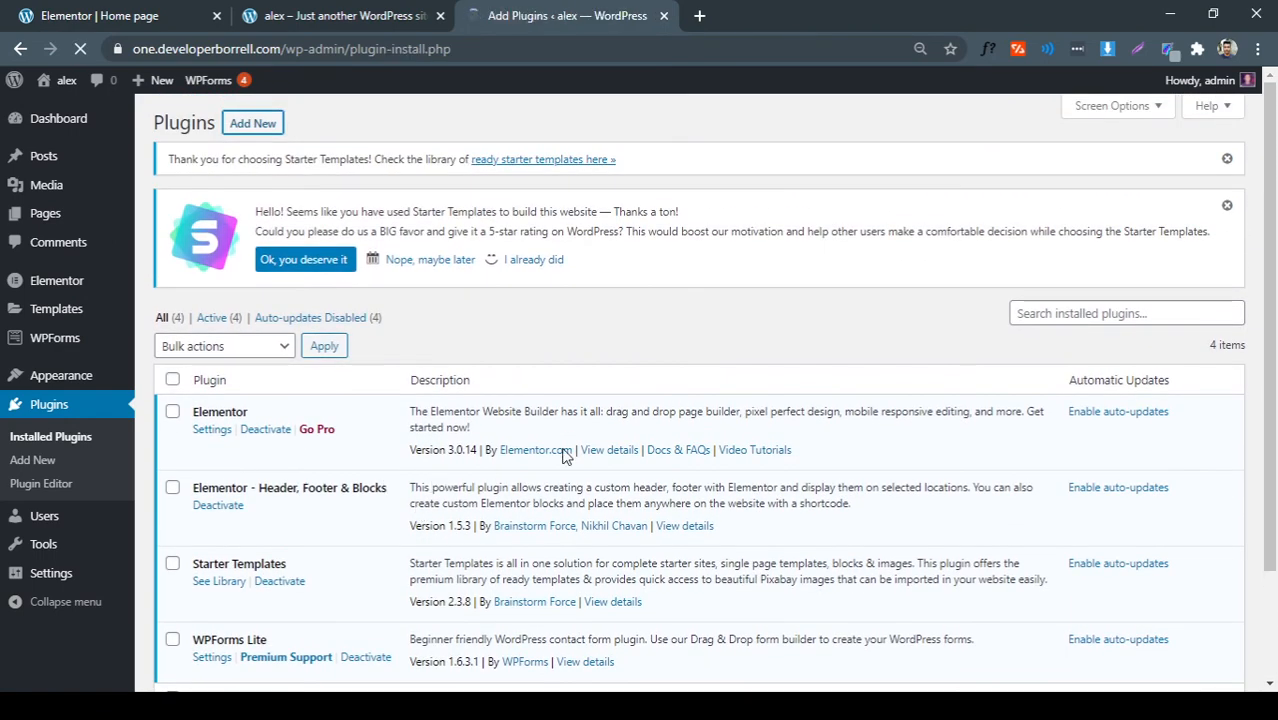
left_click(1101, 275)
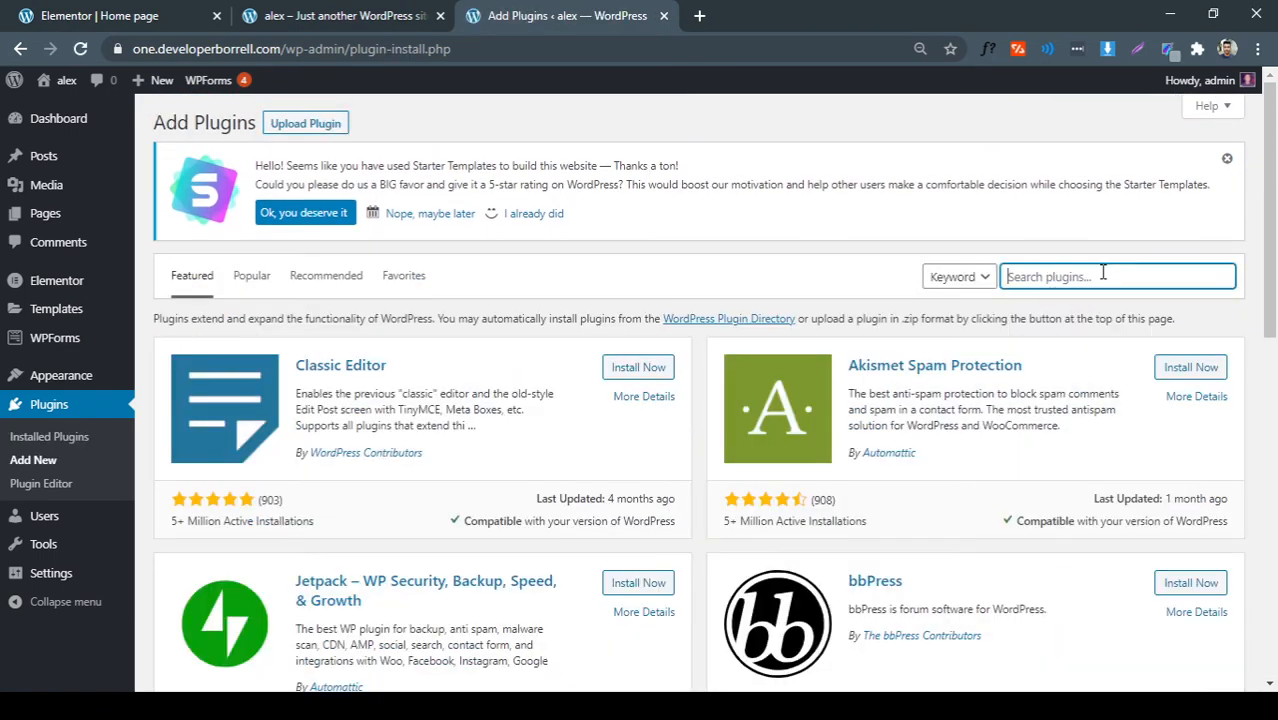
type("wpforms")
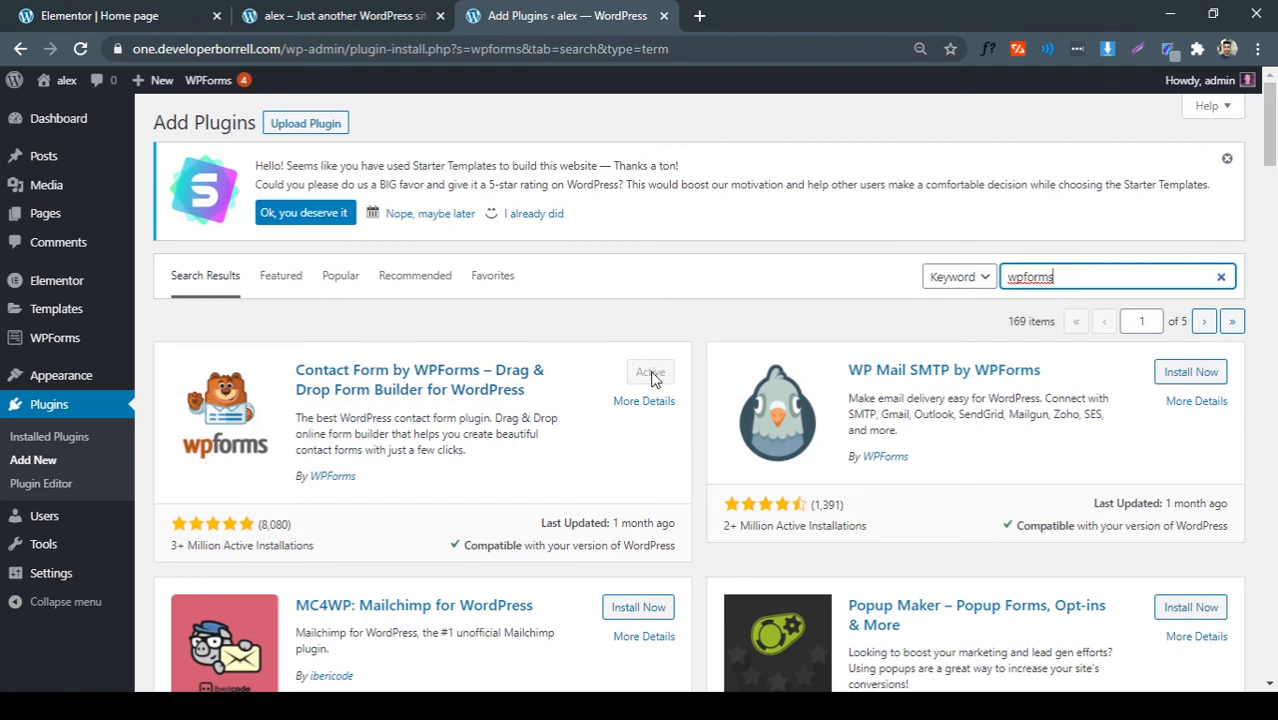
Return to the WPForms forms overview and open the Contact Form for editing
mouse_move(38, 356)
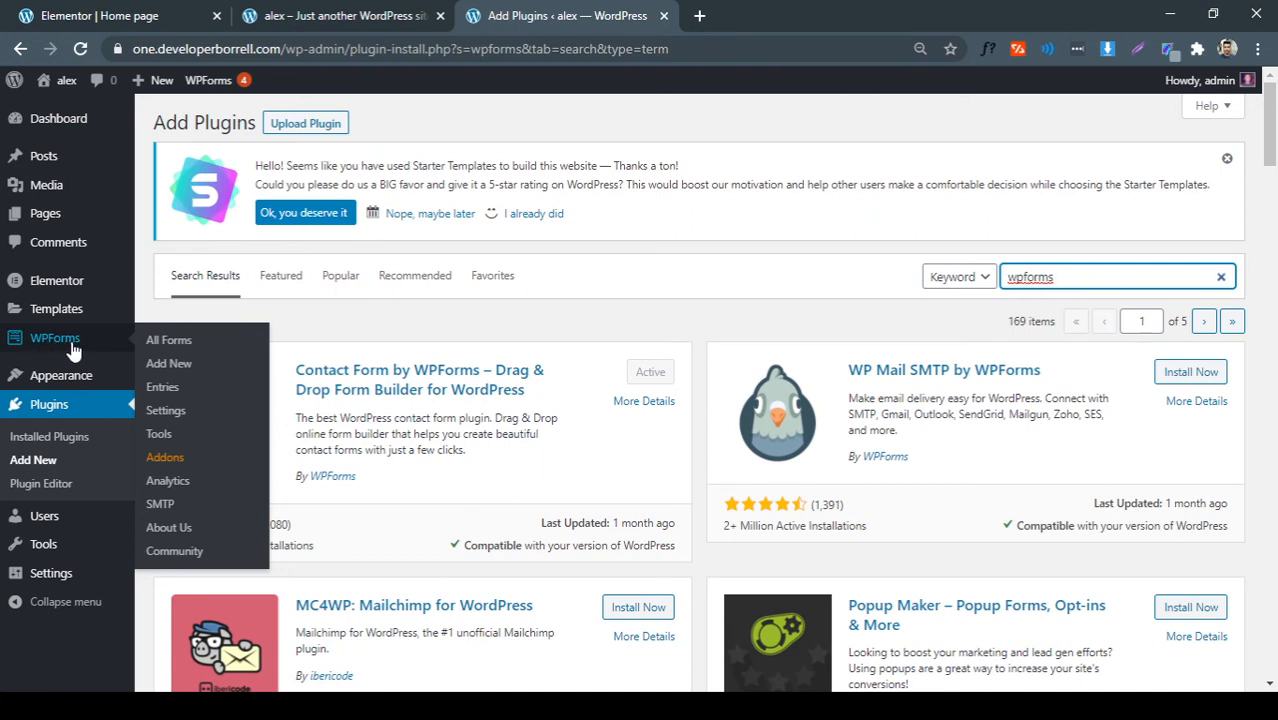
left_click(50, 346)
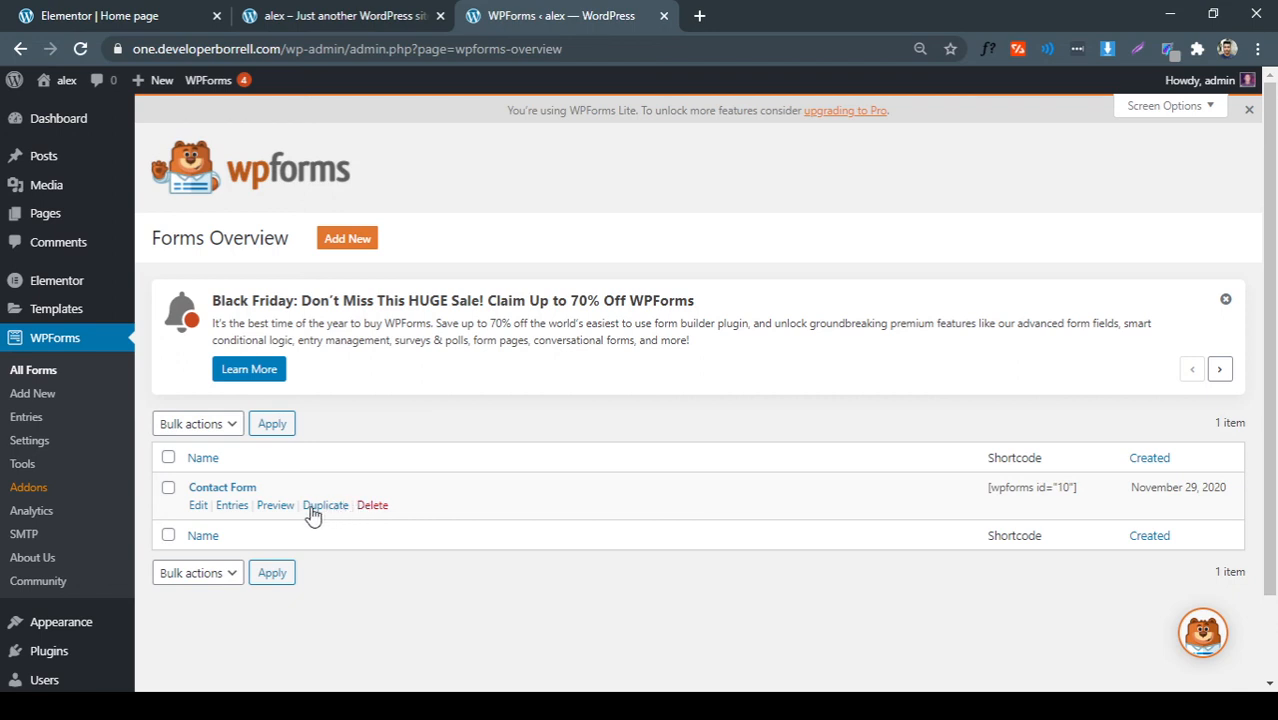
left_click(198, 506)
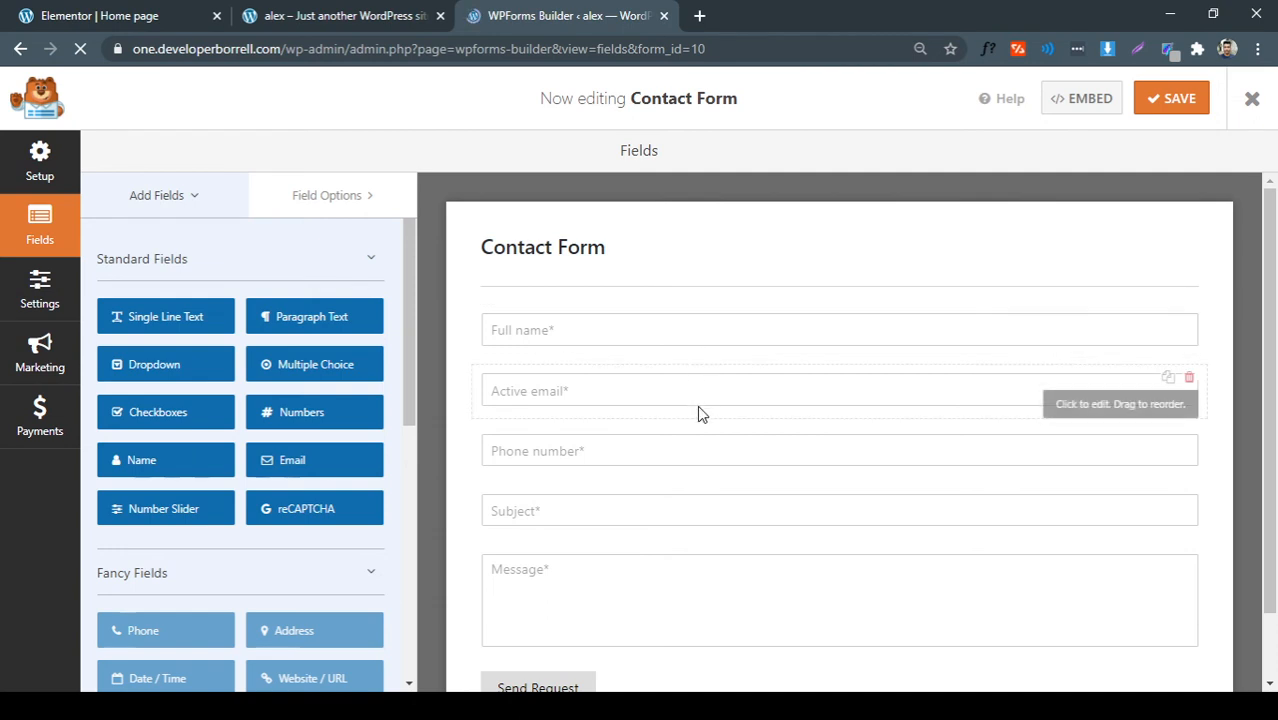
Examine the Contact Form's fields and send button along with the standard and fancy field types available
scroll(700, 500, "down", 1)
scroll(562, 465, "up", 1)
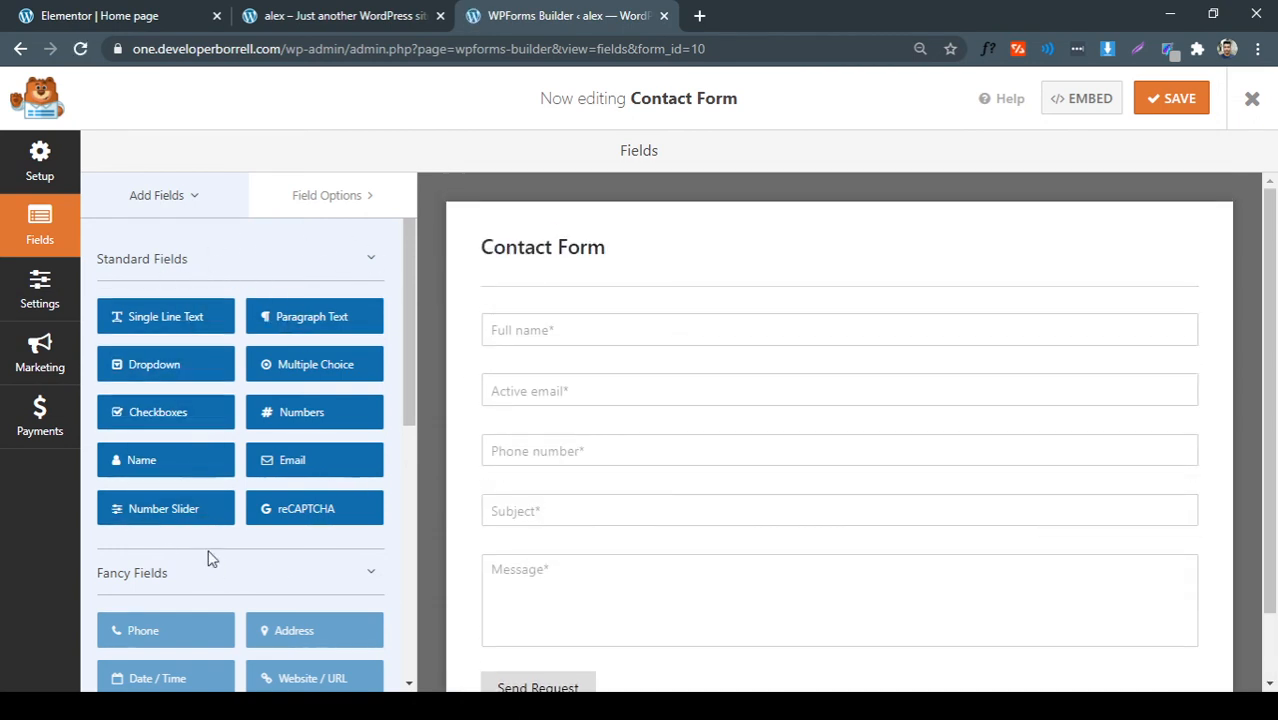
scroll(320, 403, "down", 3)
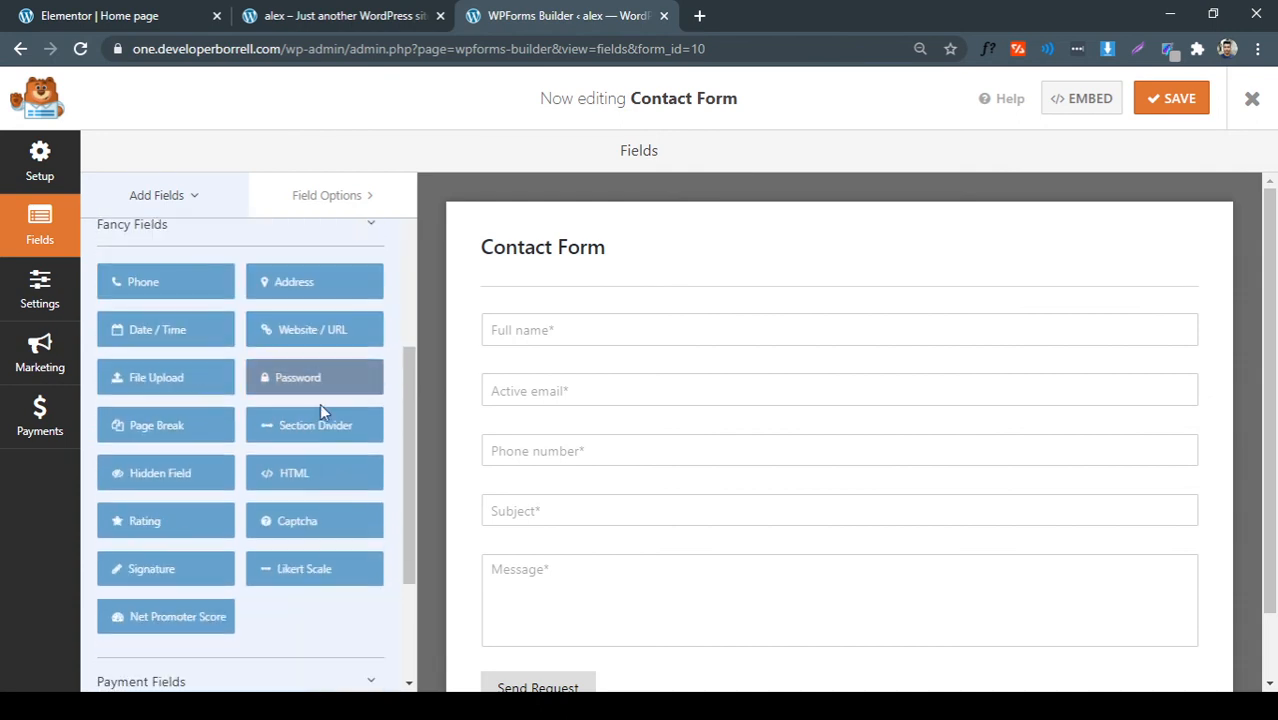
scroll(347, 469, "up", 2)
scroll(347, 469, "up", 1)
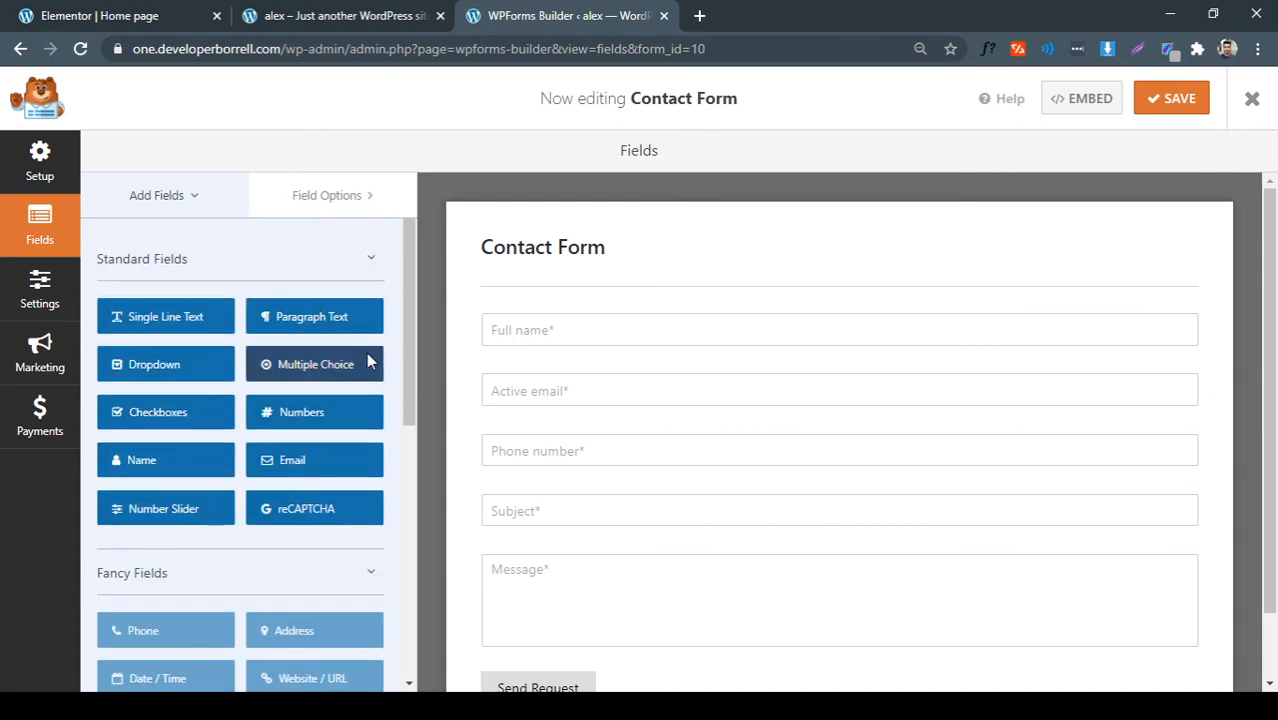
scroll(765, 479, "down", 1)
scroll(765, 471, "up", 1)
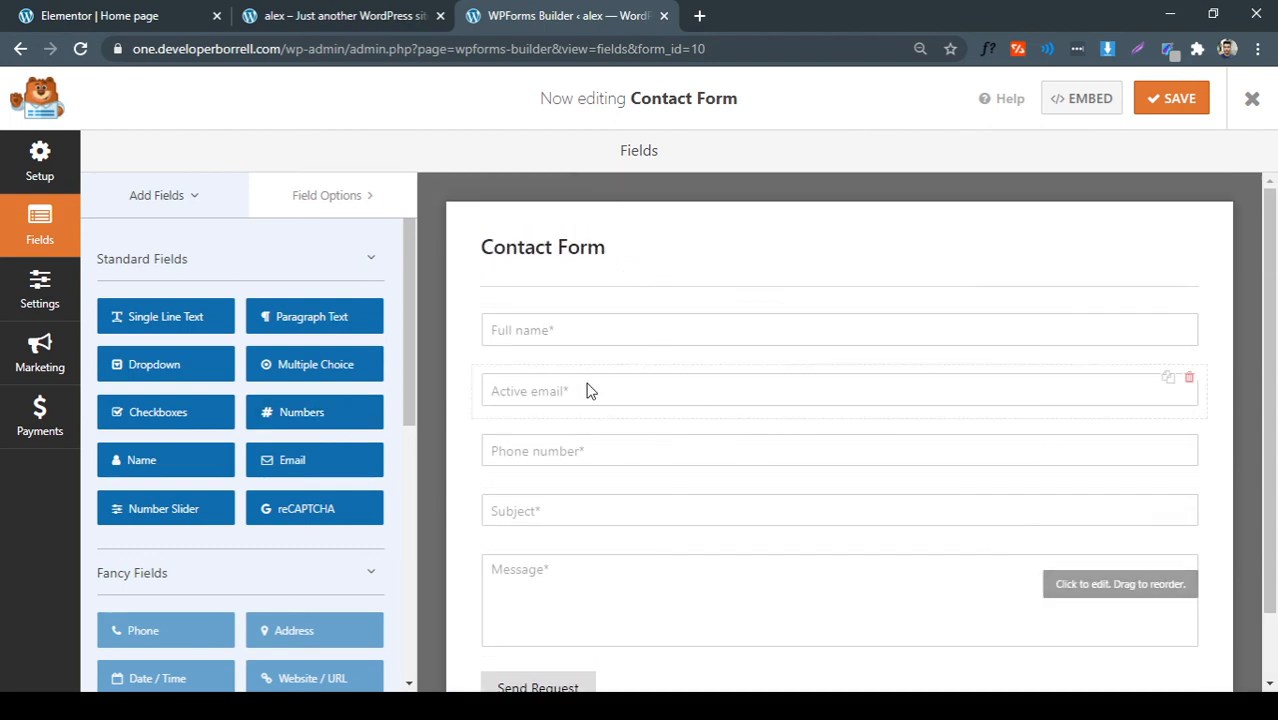
scroll(676, 479, "down", 1)
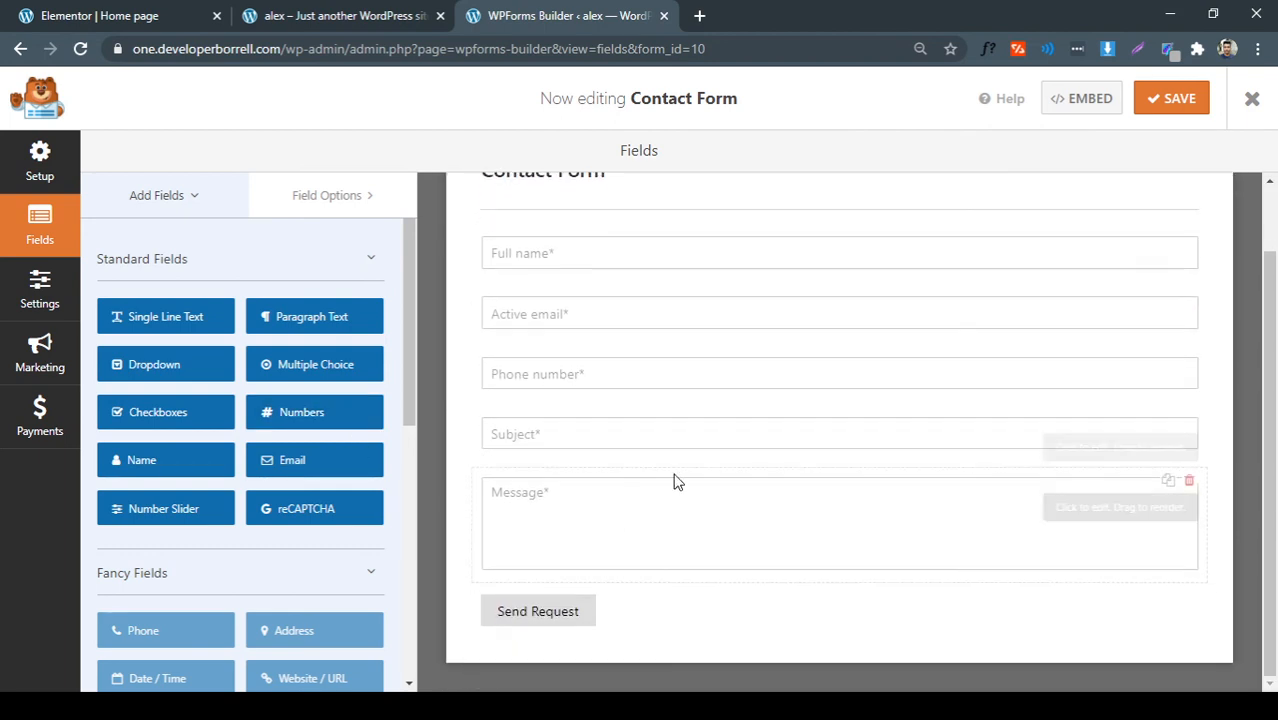
Close the form builder and return to the widget search in the Elementor editor
left_click(1252, 100)
left_click(94, 15)
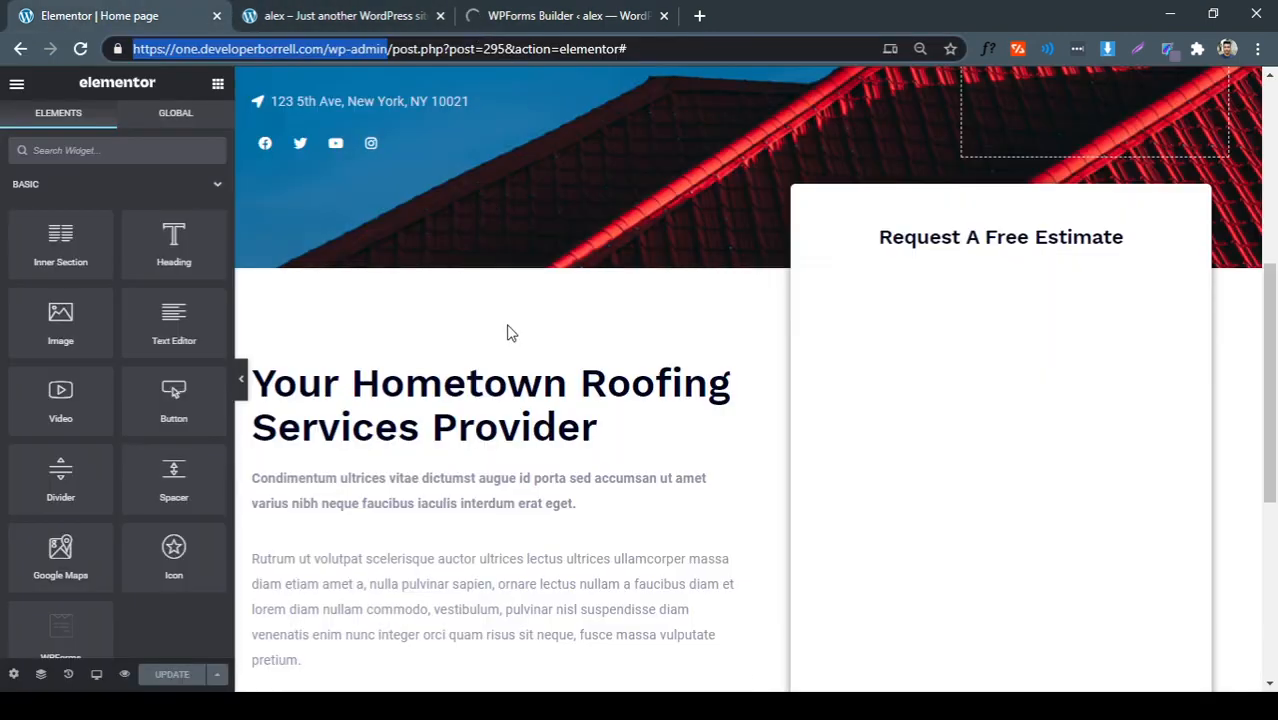
left_click(128, 148)
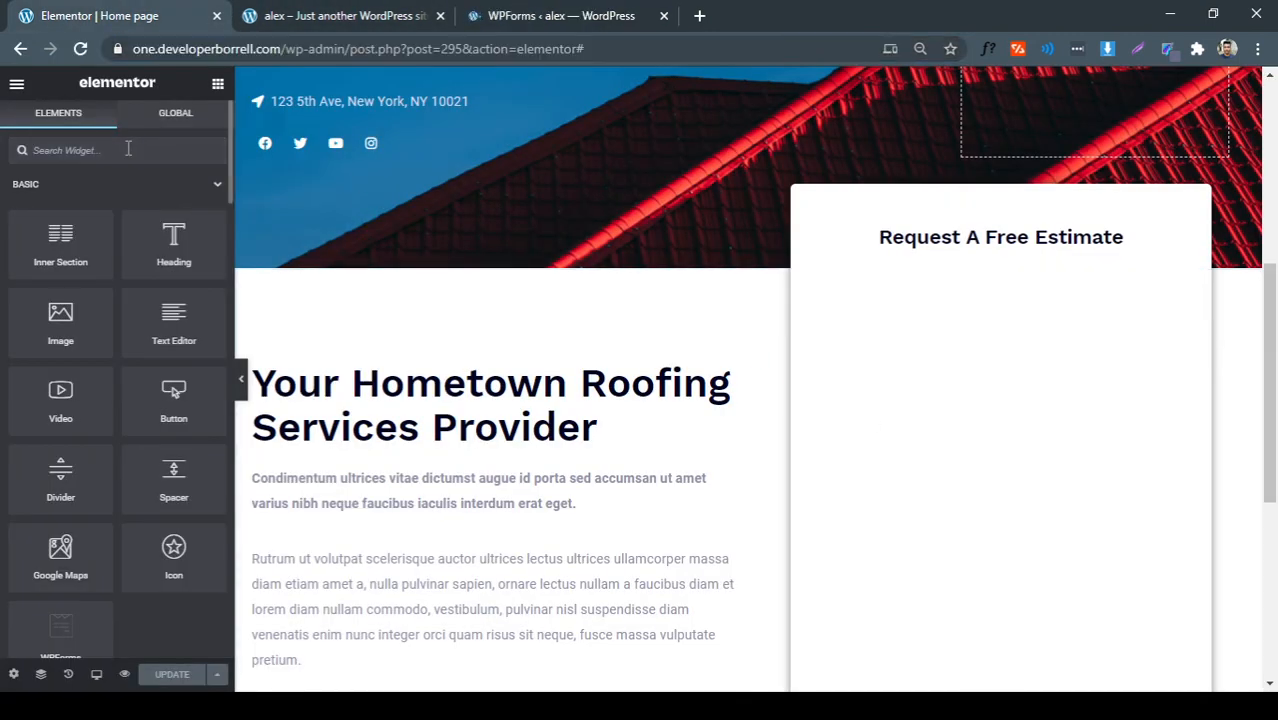
type("con")
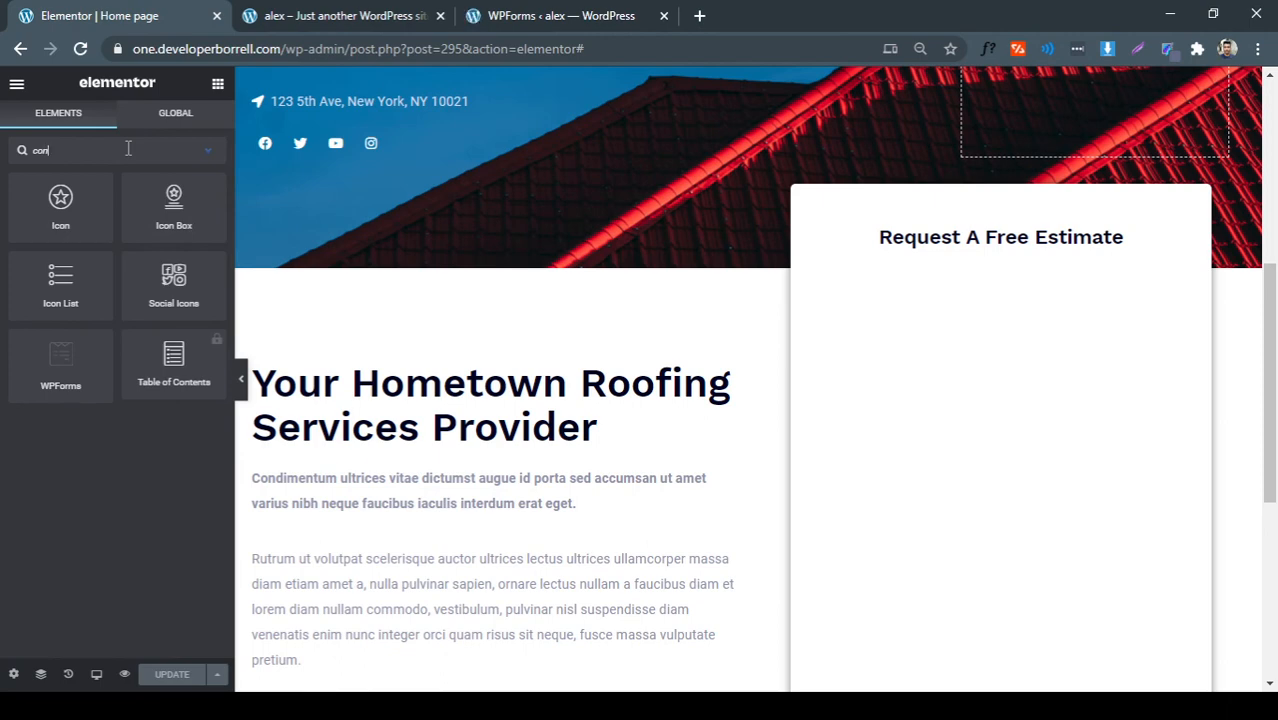
key("BackSpace")
key("BackSpace")
key("BackSpace")
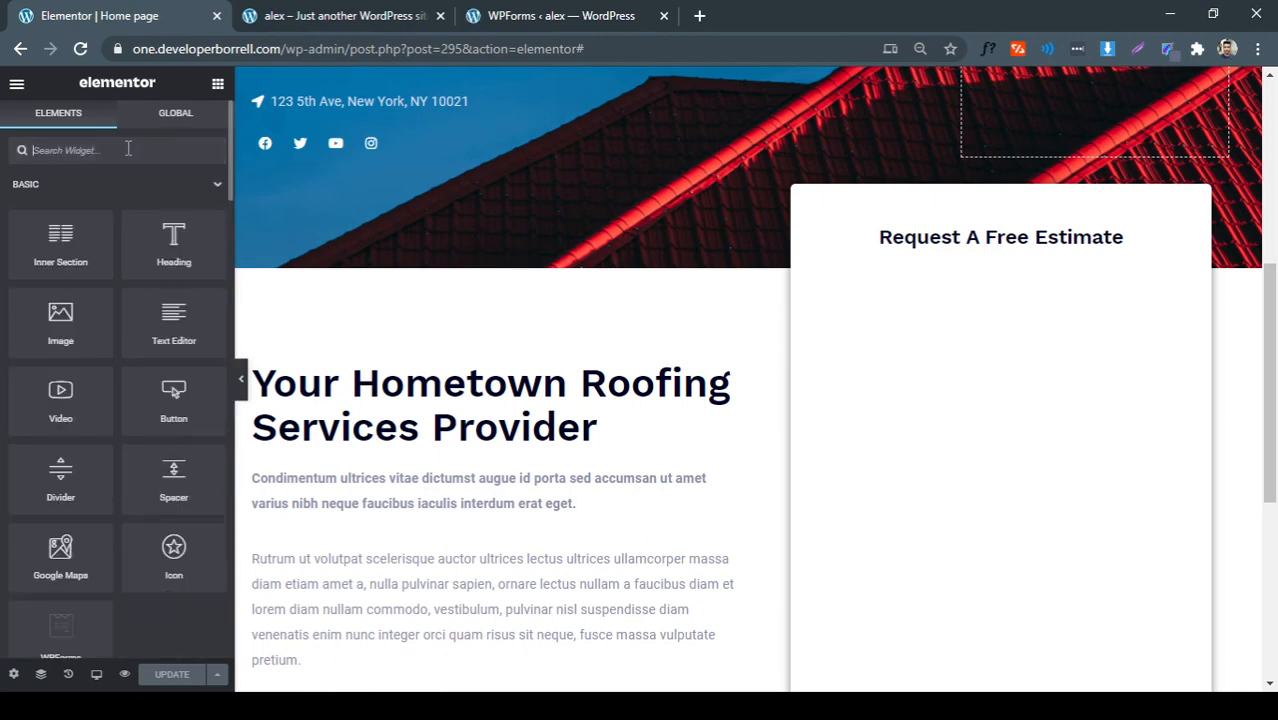
Find the WPForms widget with "wpf", place it below the "Request A Free Estimate" heading and choose Contact Form as its form
type("wpf")
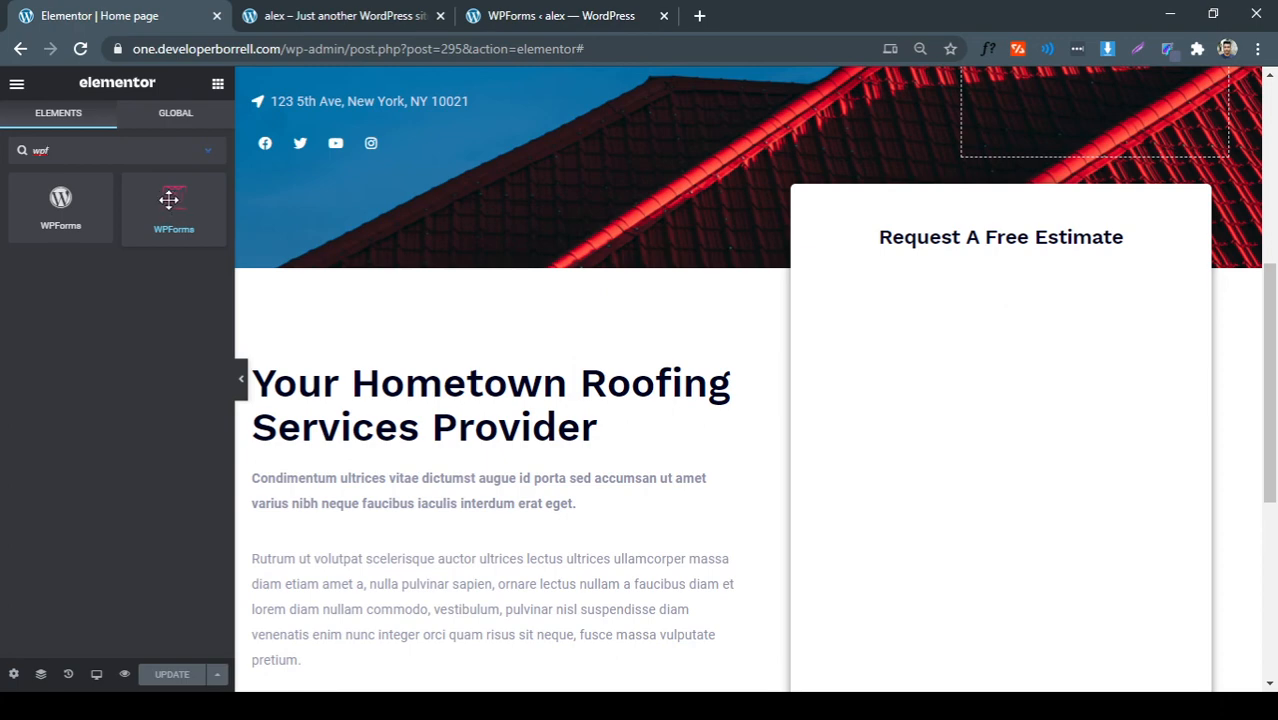
left_click_drag(168, 200, 961, 251)
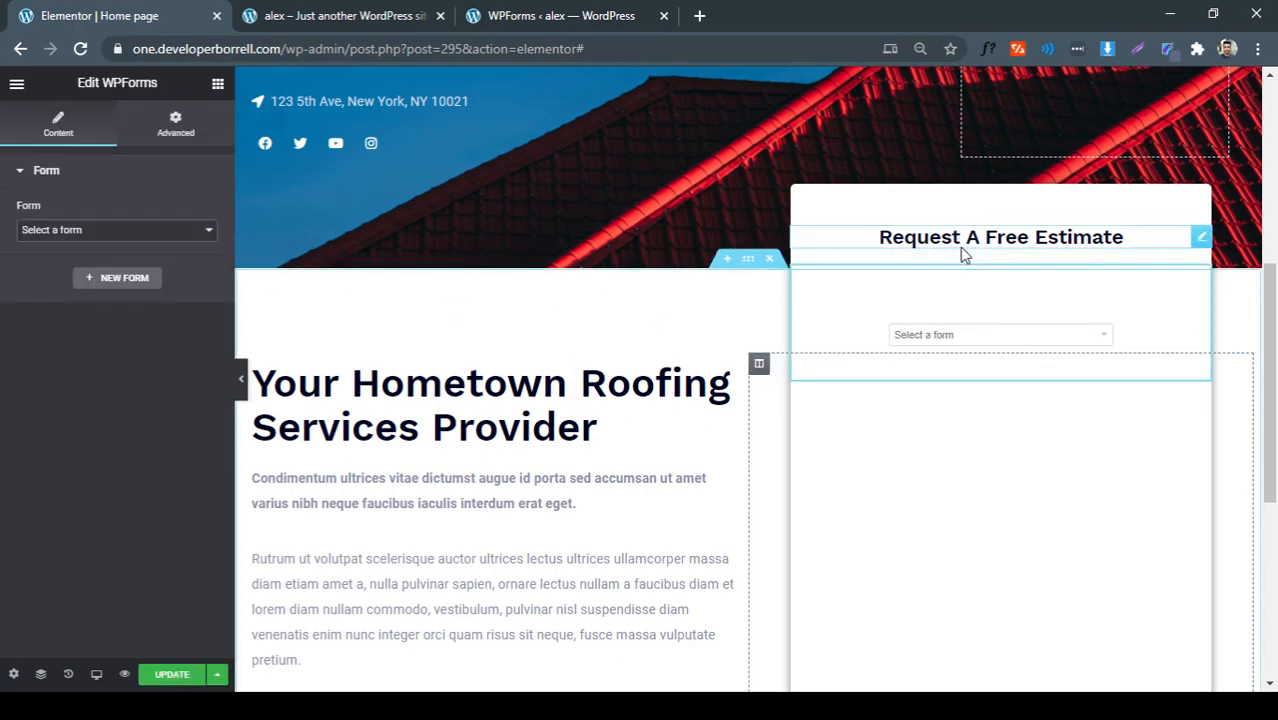
left_click(76, 264)
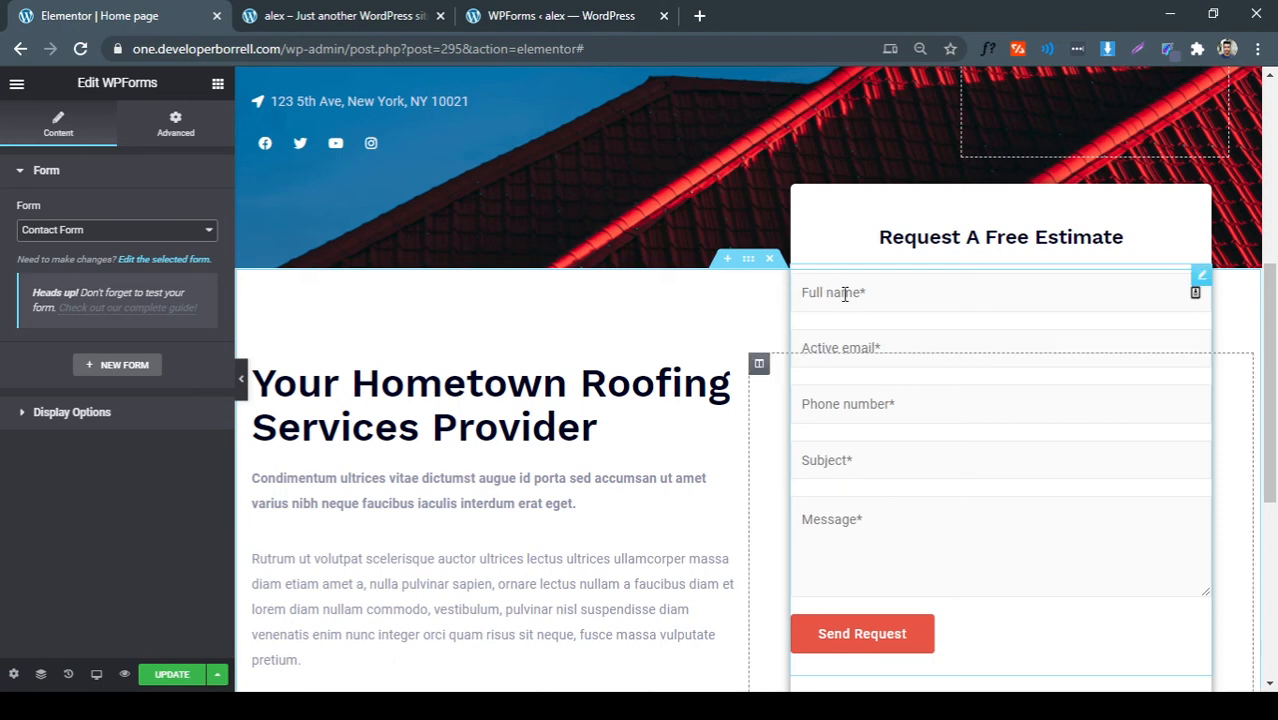
Unlink the WPForms widget's padding values and set its left and right padding to 50 px each
left_click(177, 130)
left_click(197, 320)
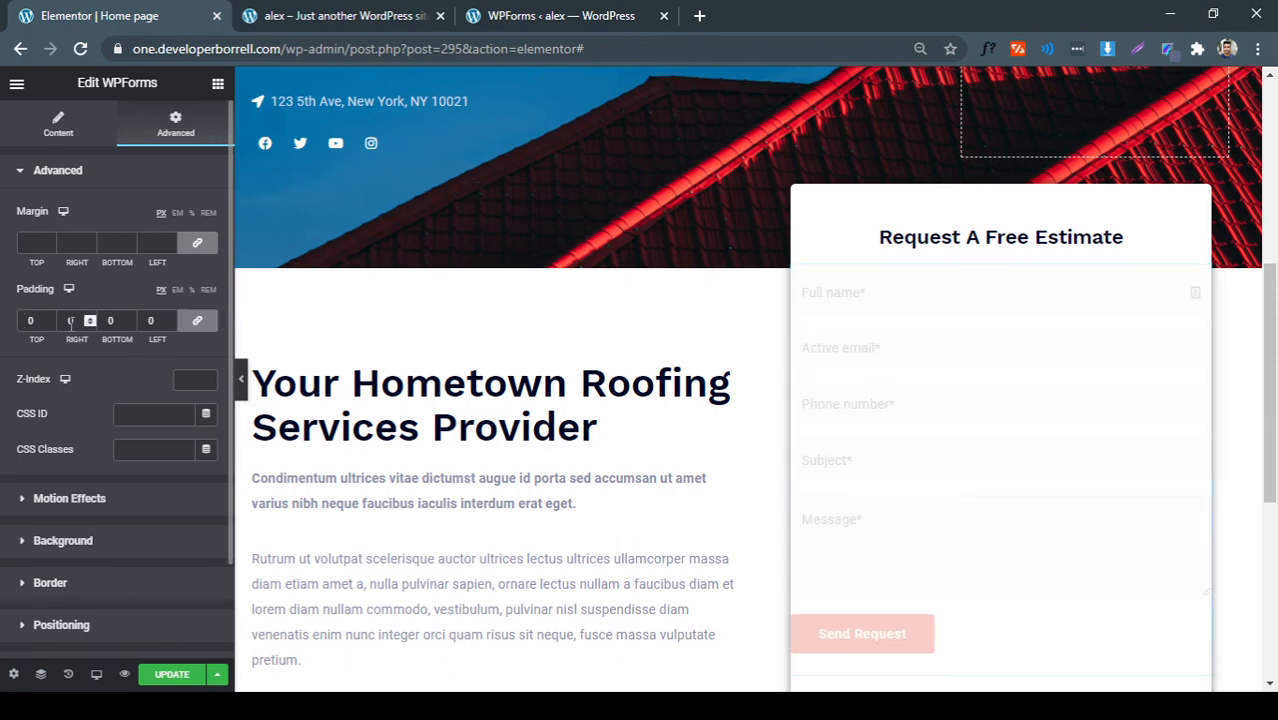
left_click(130, 316)
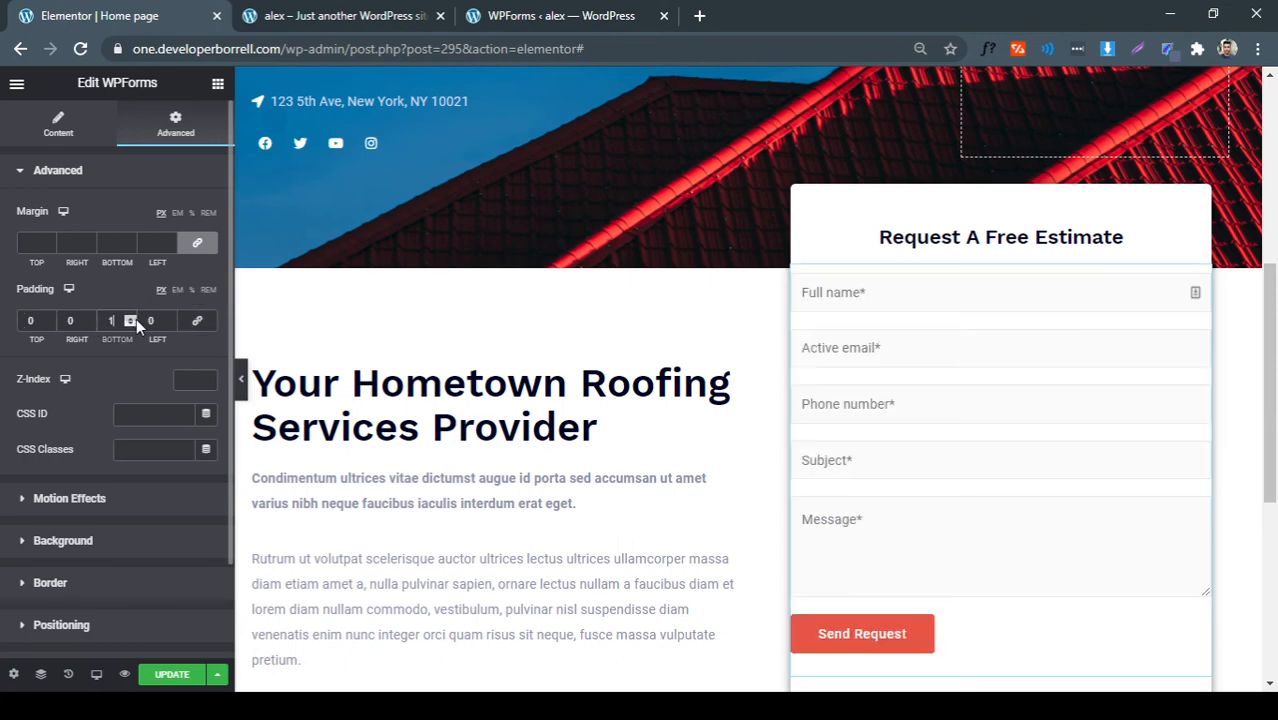
type("5")
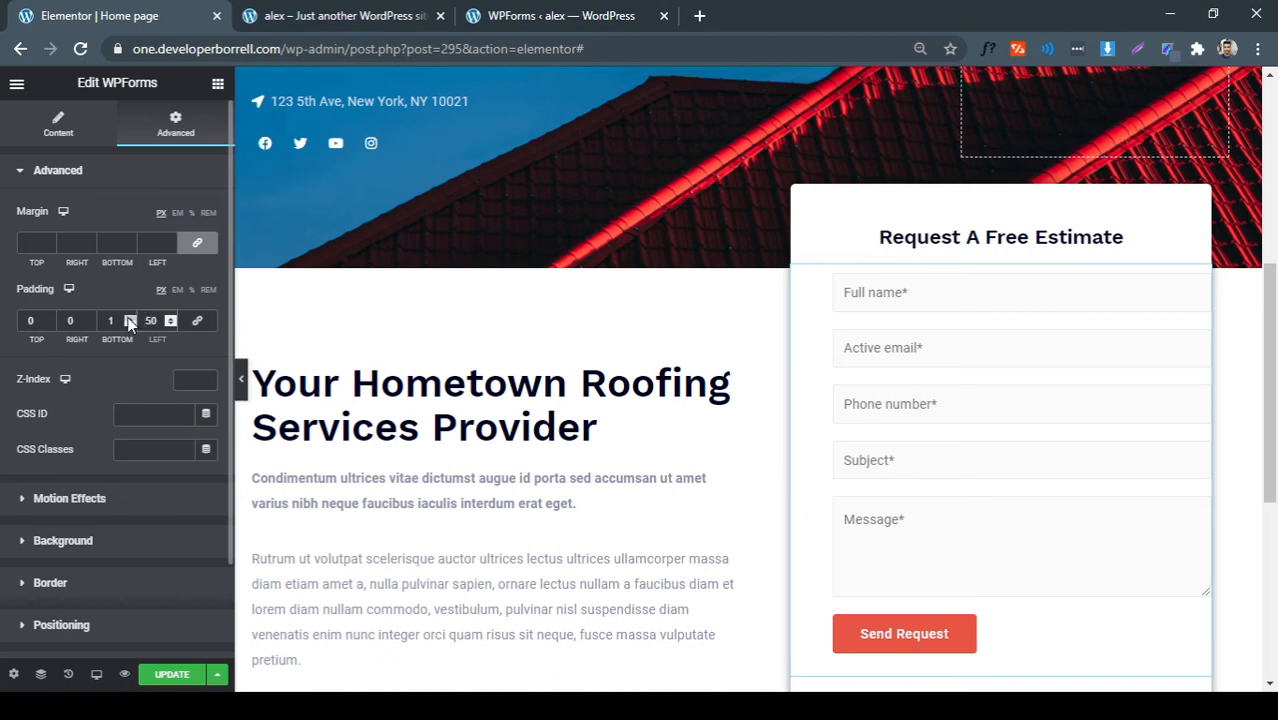
left_click(66, 319)
type("5")
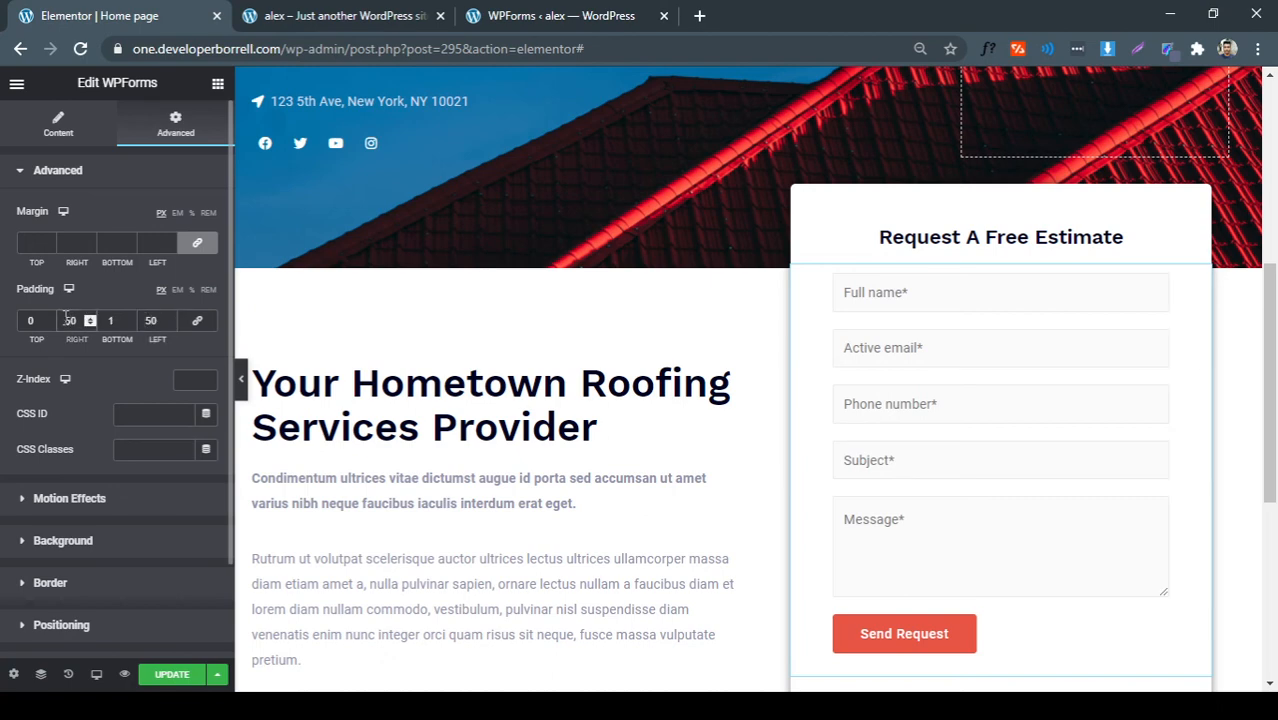
Set the WPForms widget's bottom padding to 0 px and preview the card's spacing with the editing panel hidden
left_click_drag(117, 321, 36, 312)
type("0")
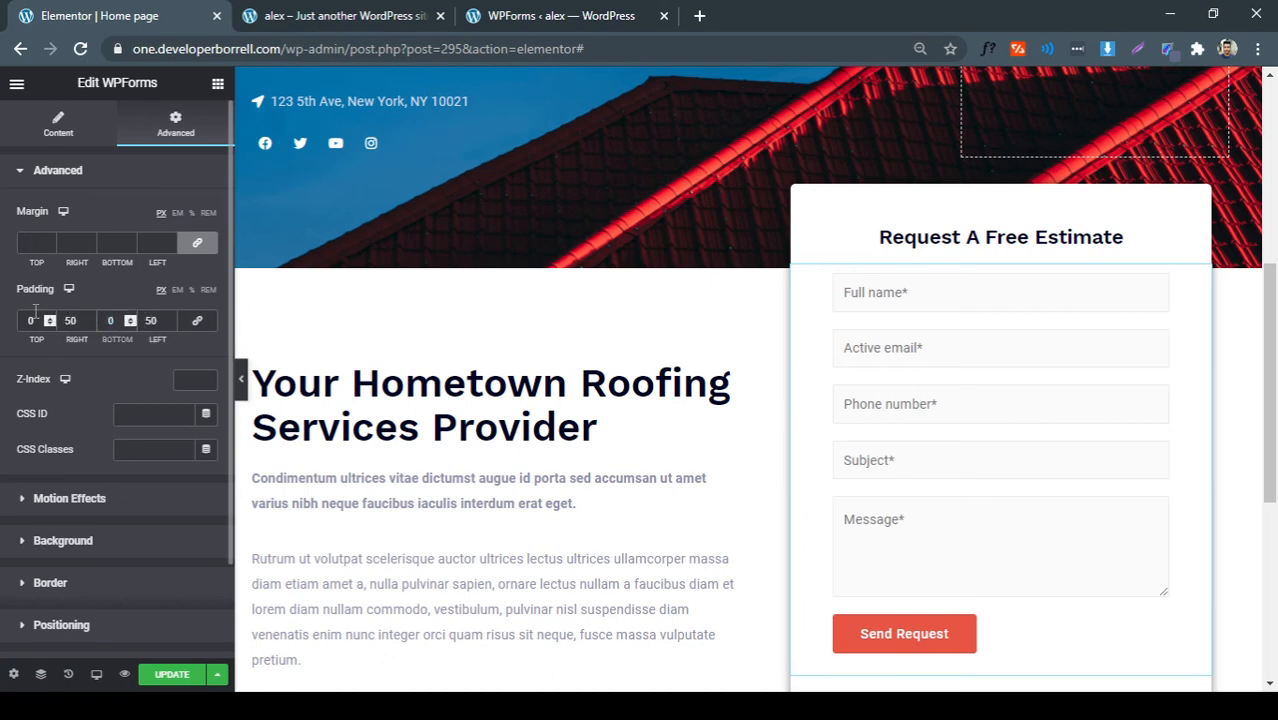
left_click(241, 378)
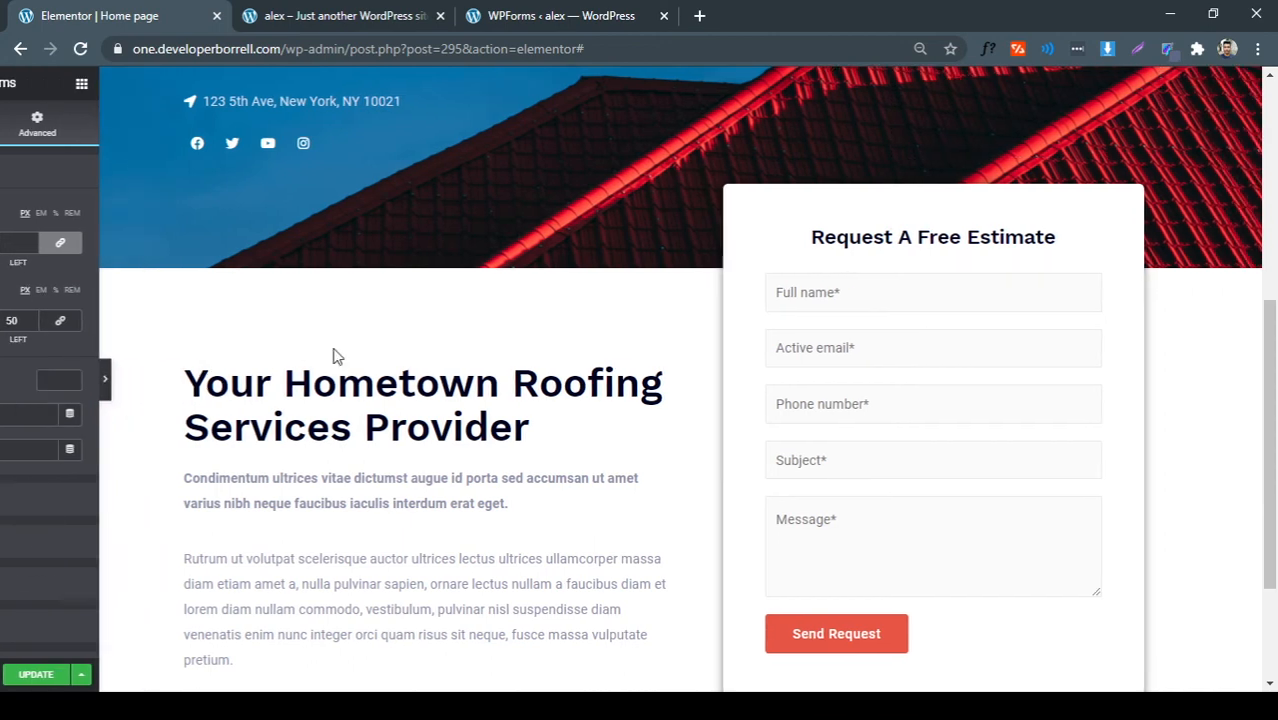
scroll(516, 314, "down", 2)
scroll(516, 314, "up", 2)
scroll(516, 314, "down", 2)
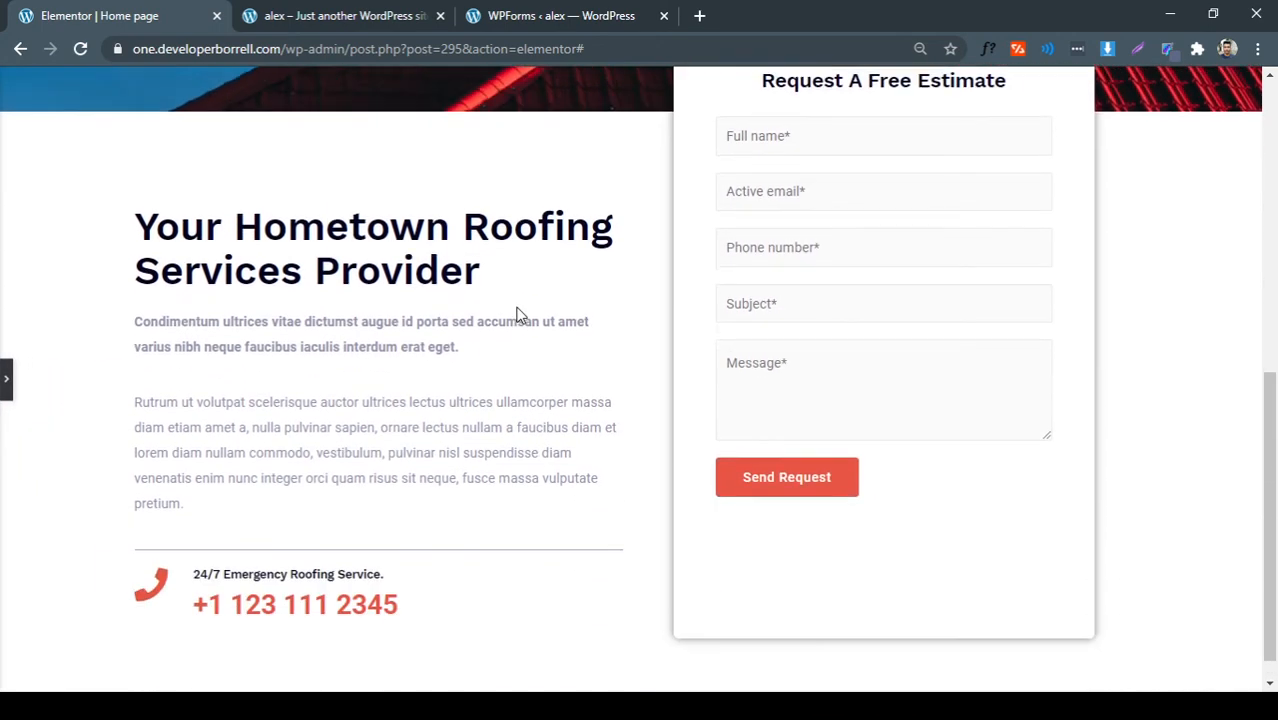
scroll(518, 312, "up", 1)
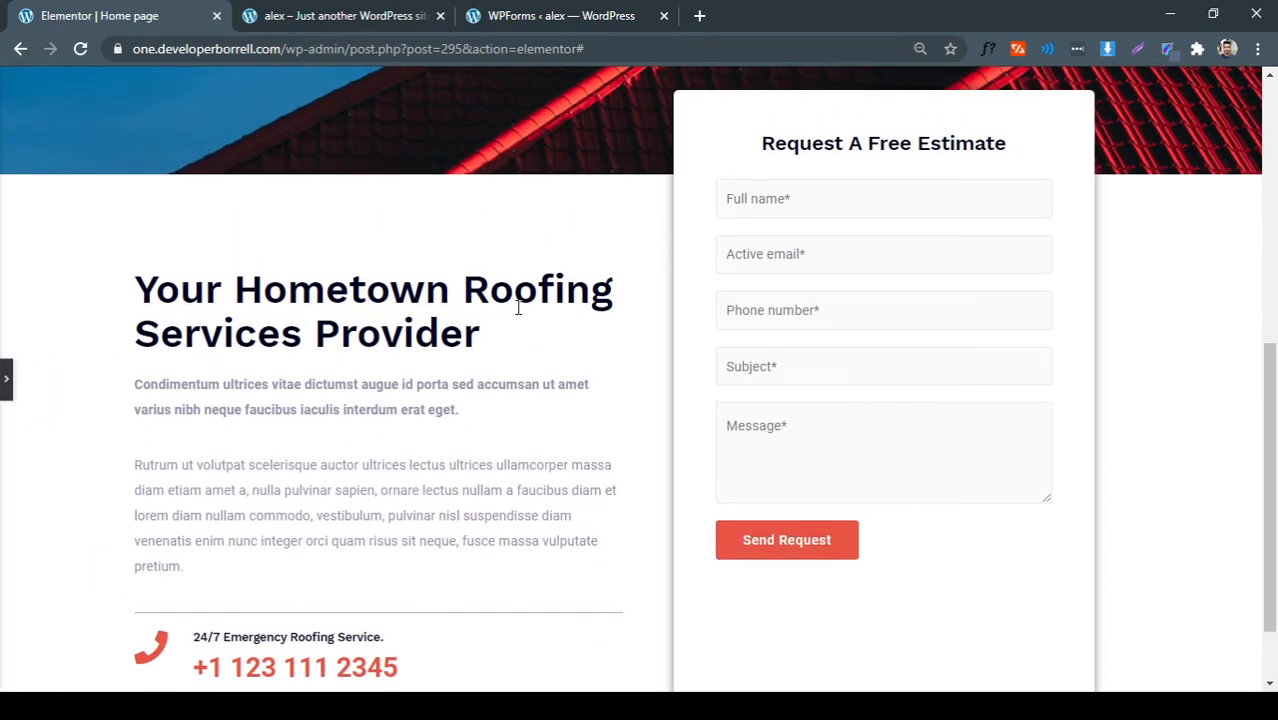
scroll(775, 500, "down", 1)
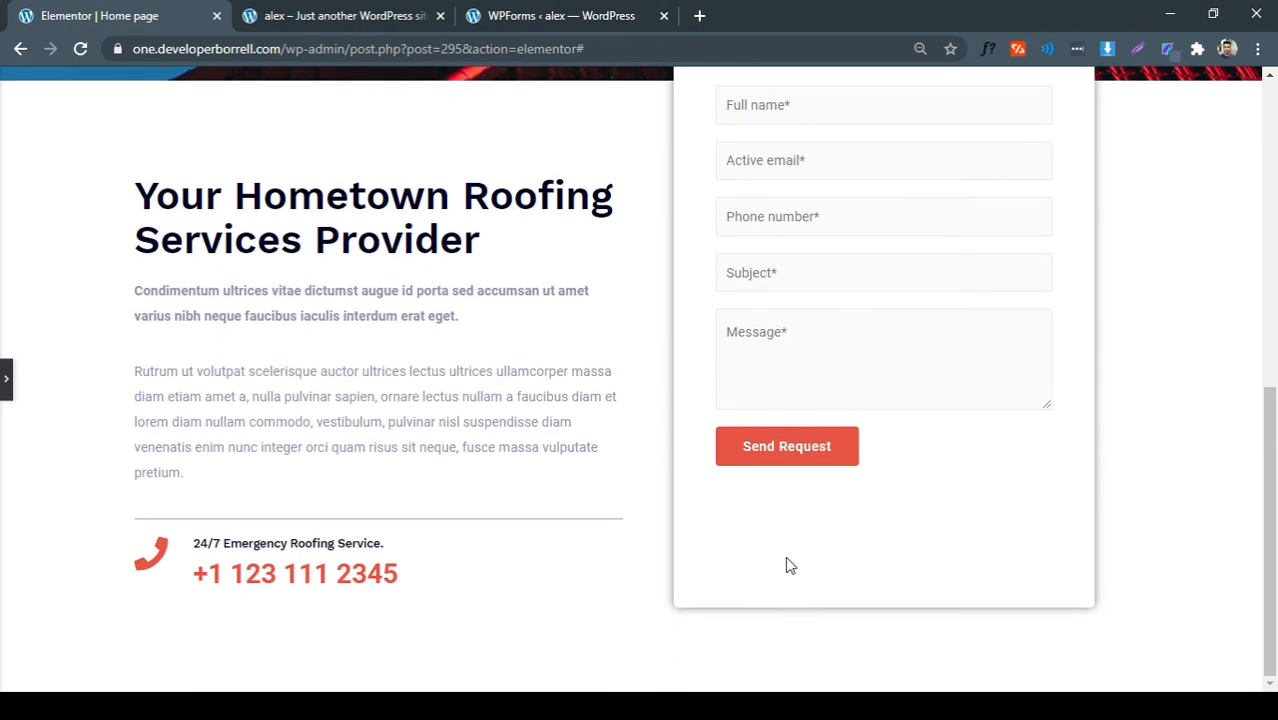
left_click(6, 390)
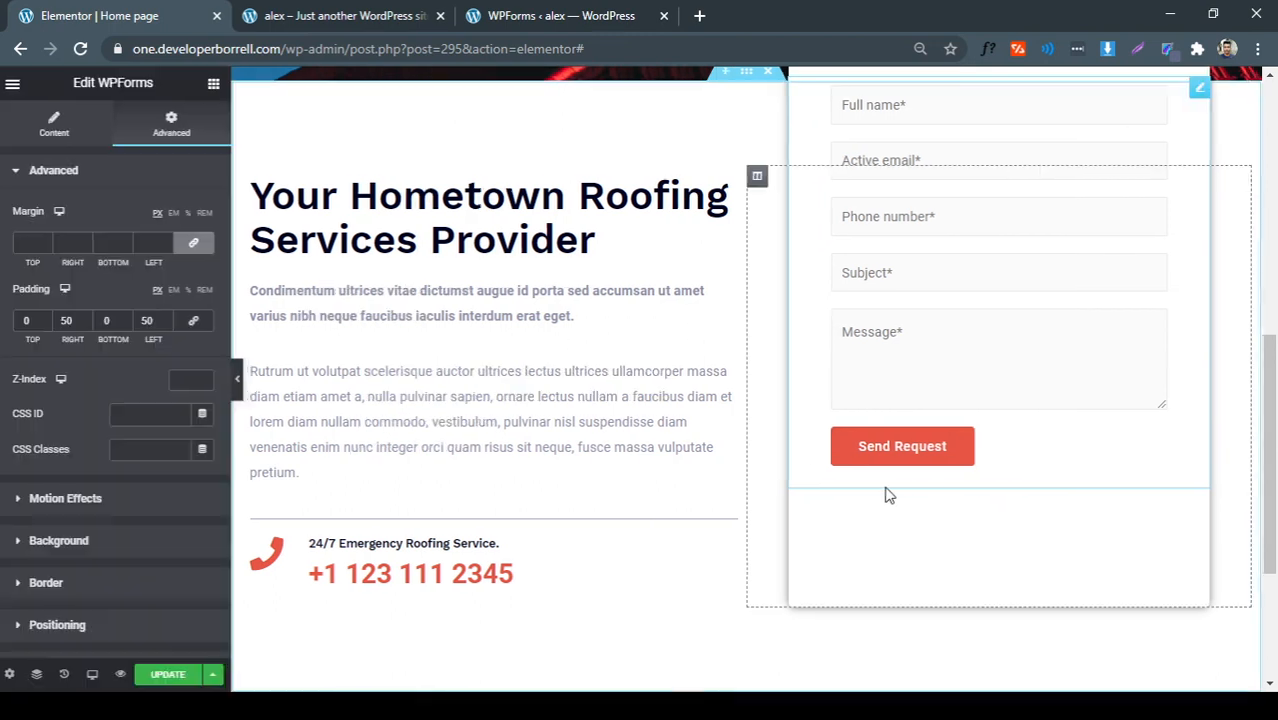
scroll(922, 471, "up", 1)
scroll(897, 402, "down", 1)
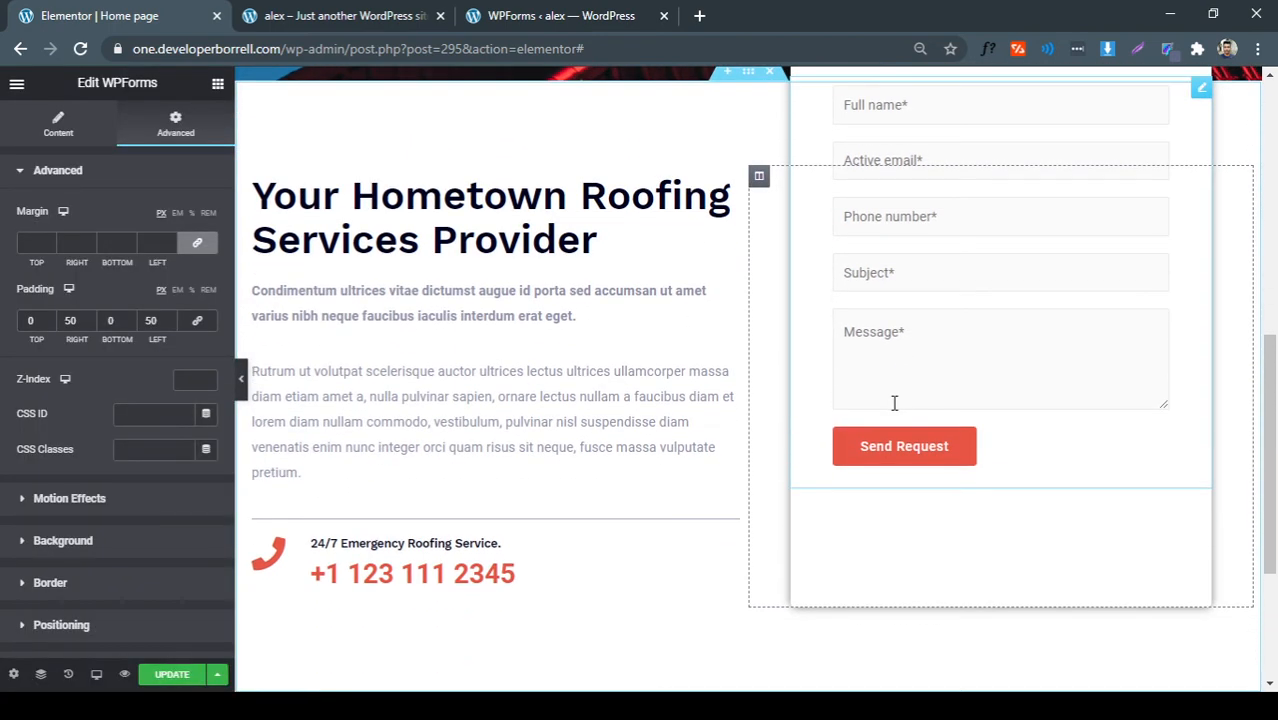
Set the bottom margin of the estimate card's column to 50 px
right_click(759, 177)
left_click(790, 195)
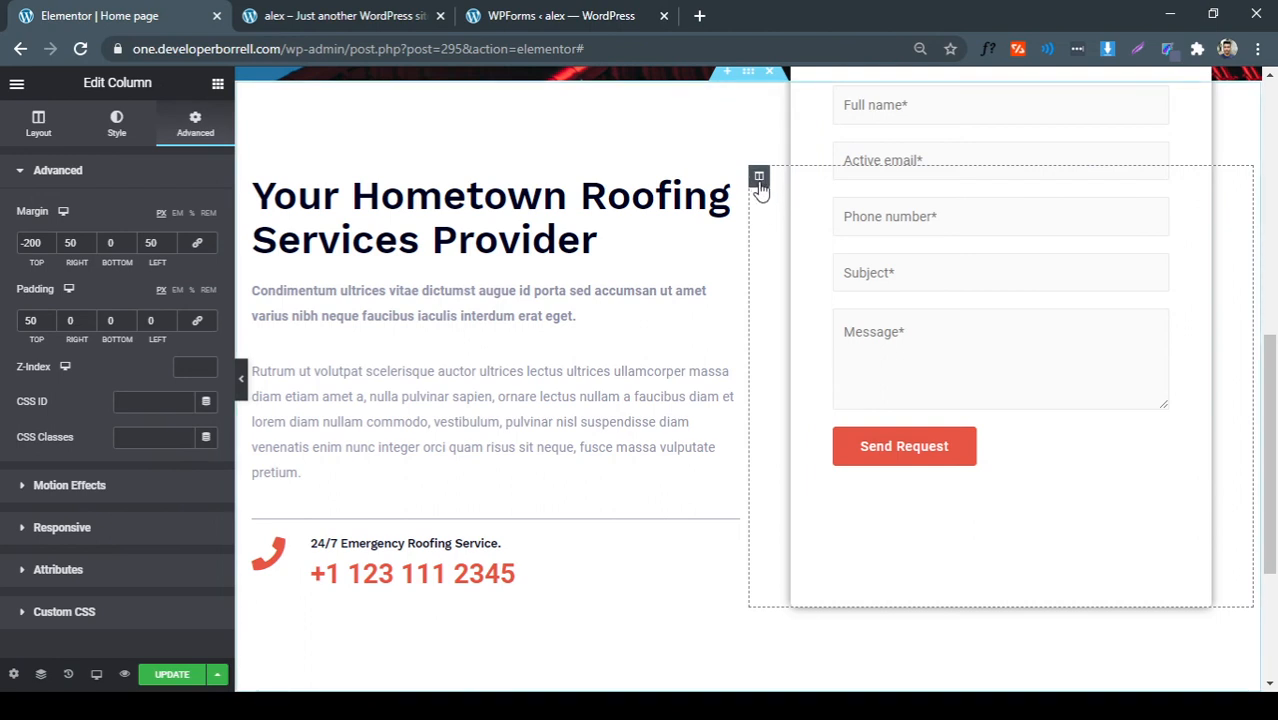
scroll(763, 187, "up", 1)
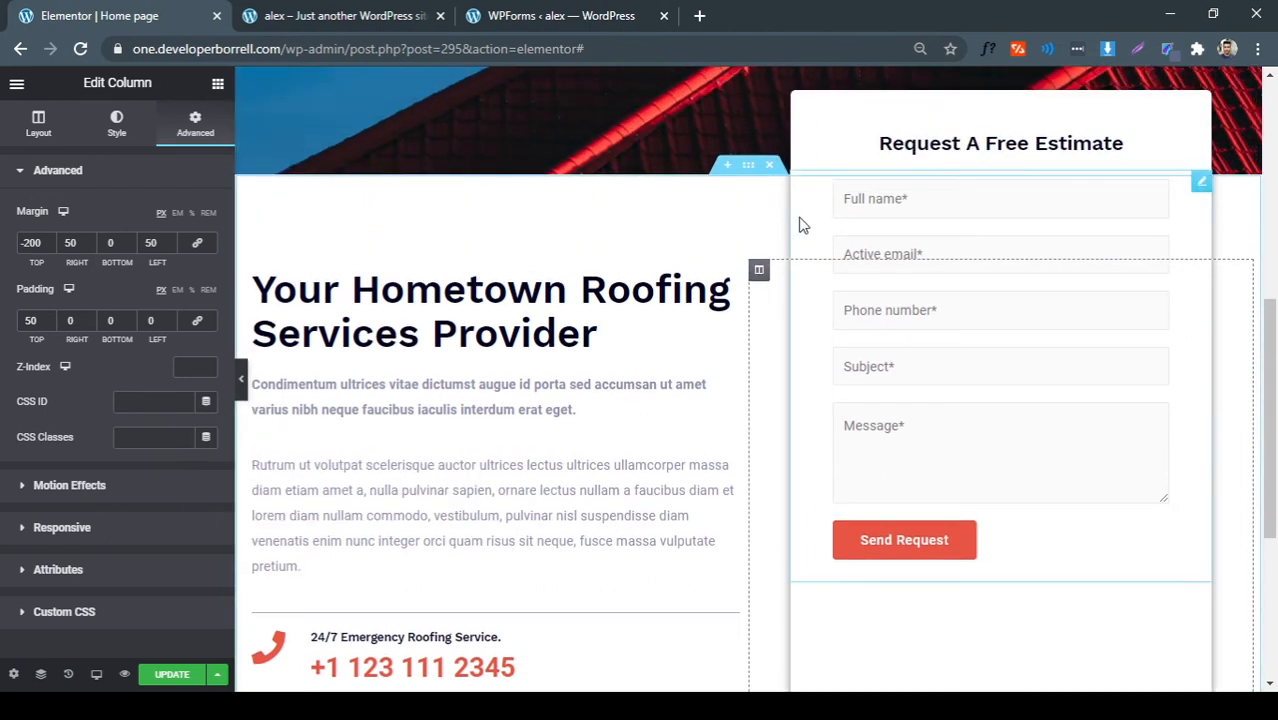
right_click(760, 272)
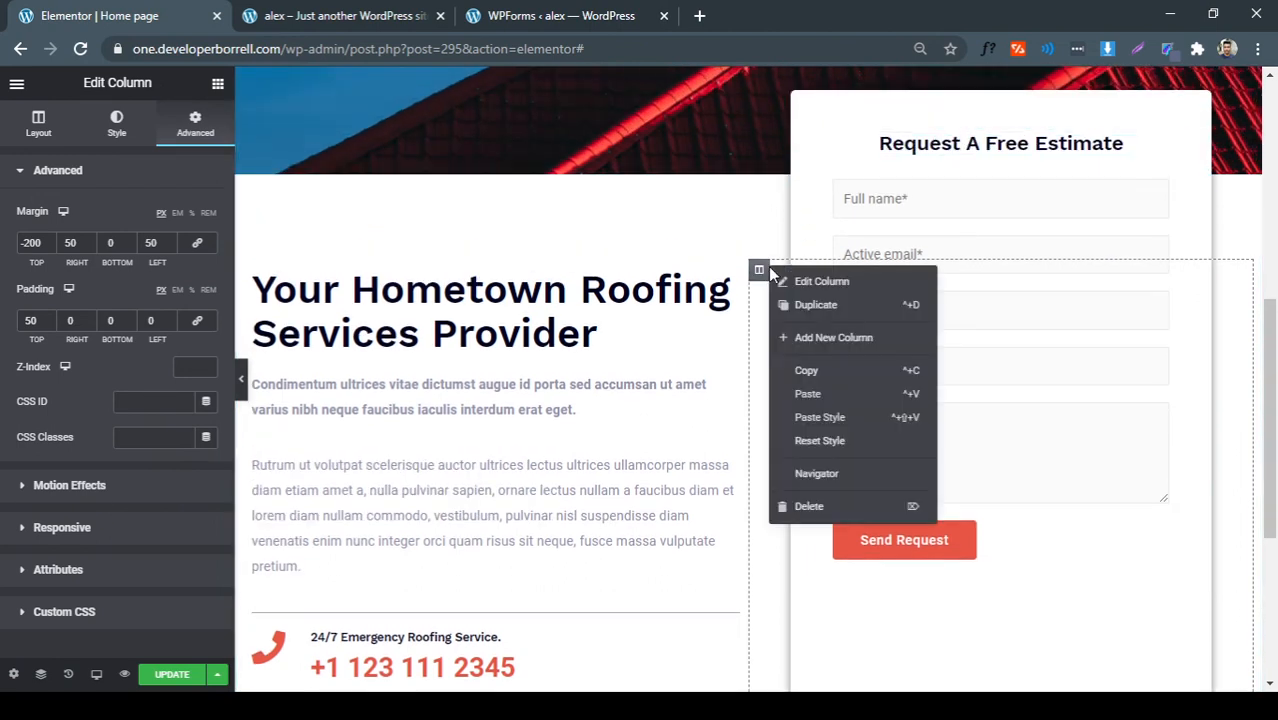
left_click(809, 295)
scroll(805, 292, "down", 1)
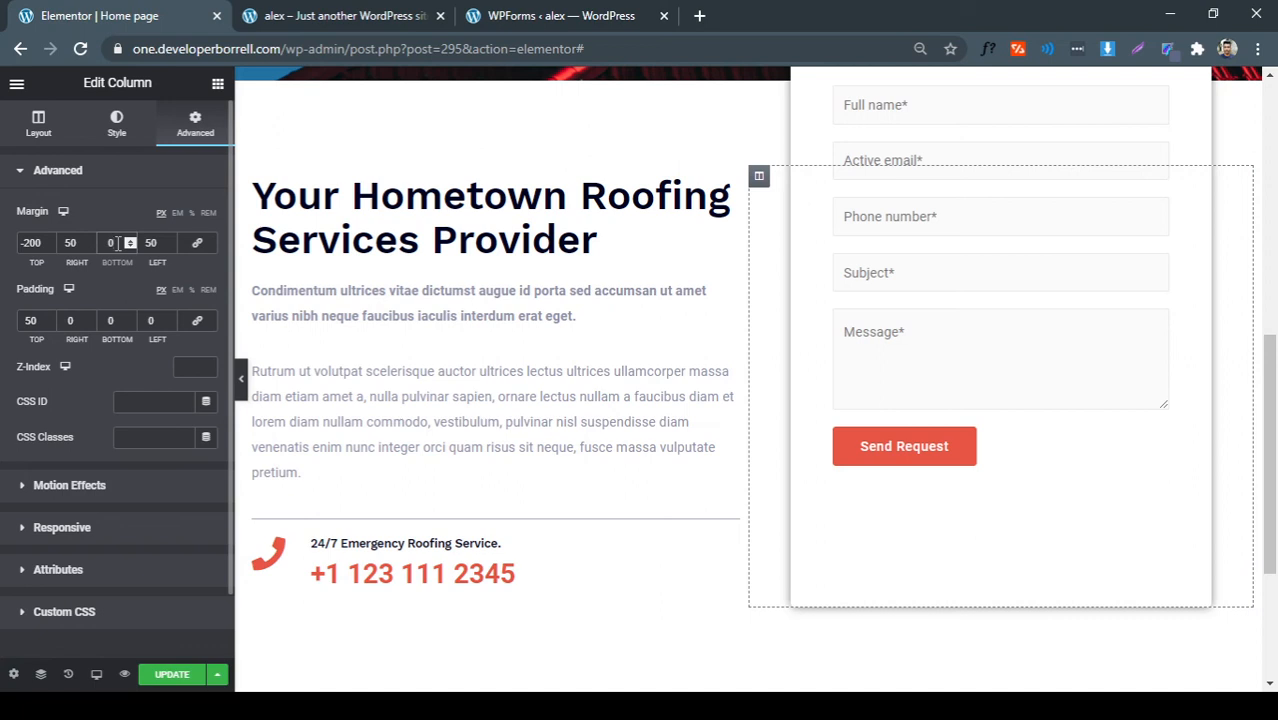
key("Down")
key("Down")
key("Down")
key("Up")
key("Up")
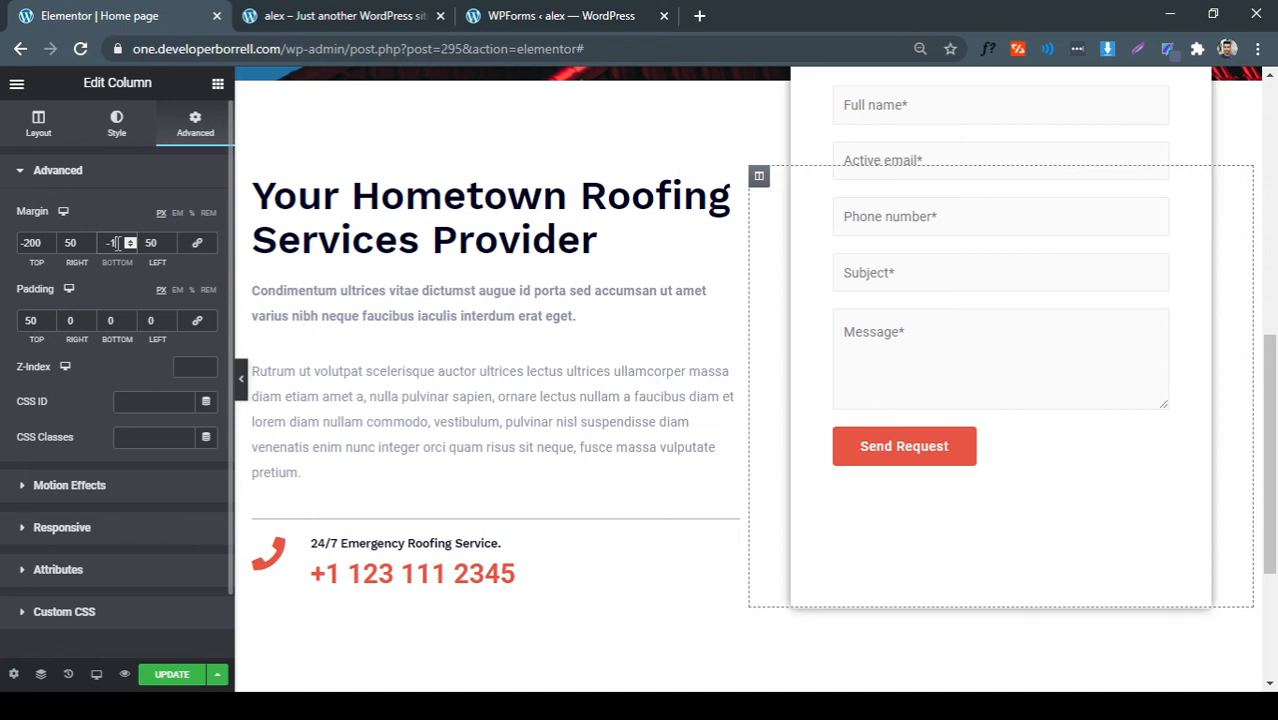
key("Up")
key("Up")
key("Up")
key("Up")
key("Up")
key("Up")
key("Up")
key("Up")
key("Up")
key("Up")
key("Up")
key("Up")
key("Up")
key("Up")
key("Up")
key("Up")
key("Up")
key("Up")
key("Up")
key("Up")
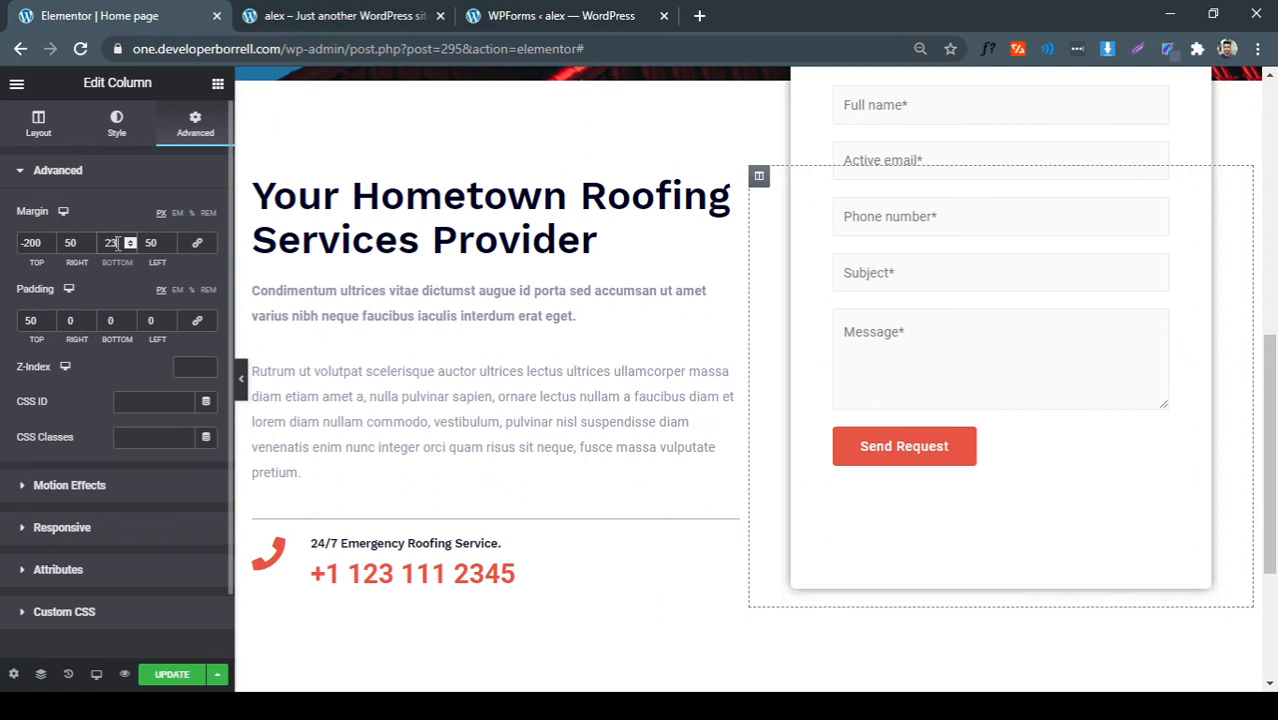
key("Up")
key("Up")
key("Up")
key("Up")
key("Up")
key("Up")
key("Up")
key("Up")
key("Up")
key("Up")
key("Up")
key("Up")
key("Up")
key("Up")
key("Up")
key("Up")
key("Up")
key("Up")
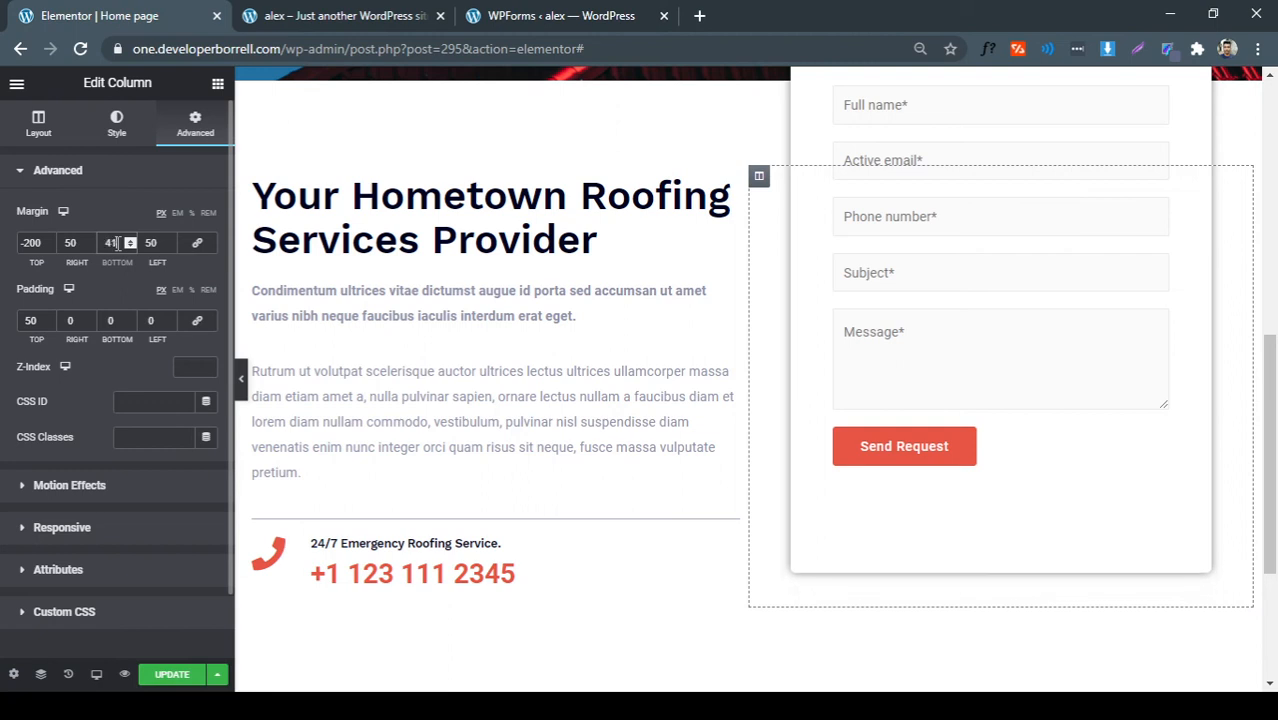
key("Up")
key("Up")
key("Up")
key("Up")
key("Up")
key("Up")
key("Up")
key("Up")
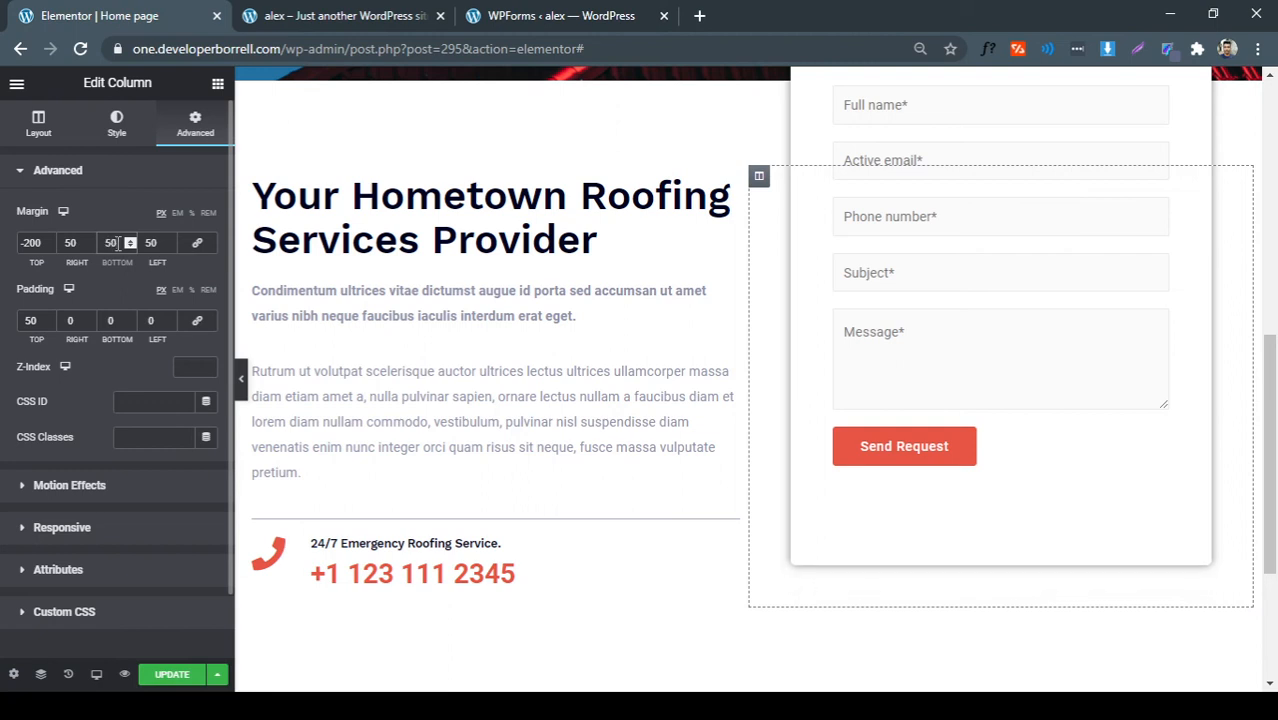
Set the top margin of the estimate card's column to -180 px
left_click(27, 243)
key("Down")
key("Down")
key("Down")
scroll(354, 214, "up", 2)
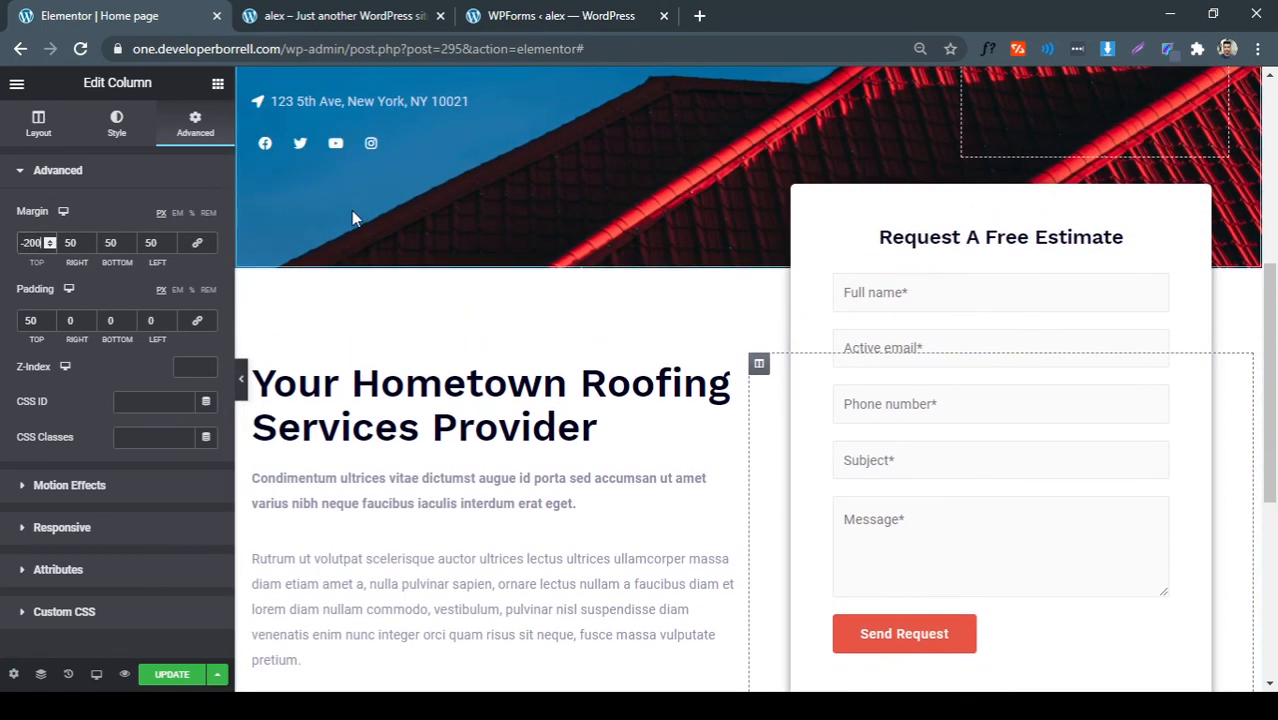
key("Up")
key("Up")
key("Up")
key("Up")
key("Up")
key("Up")
key("Up")
key("Up")
key("Up")
key("Up")
key("Up")
key("Up")
key("Up")
key("Up")
key("Up")
key("Up")
key("Up")
key("Up")
key("Up")
key("Up")
key("Up")
key("Up")
key("Up")
key("Down")
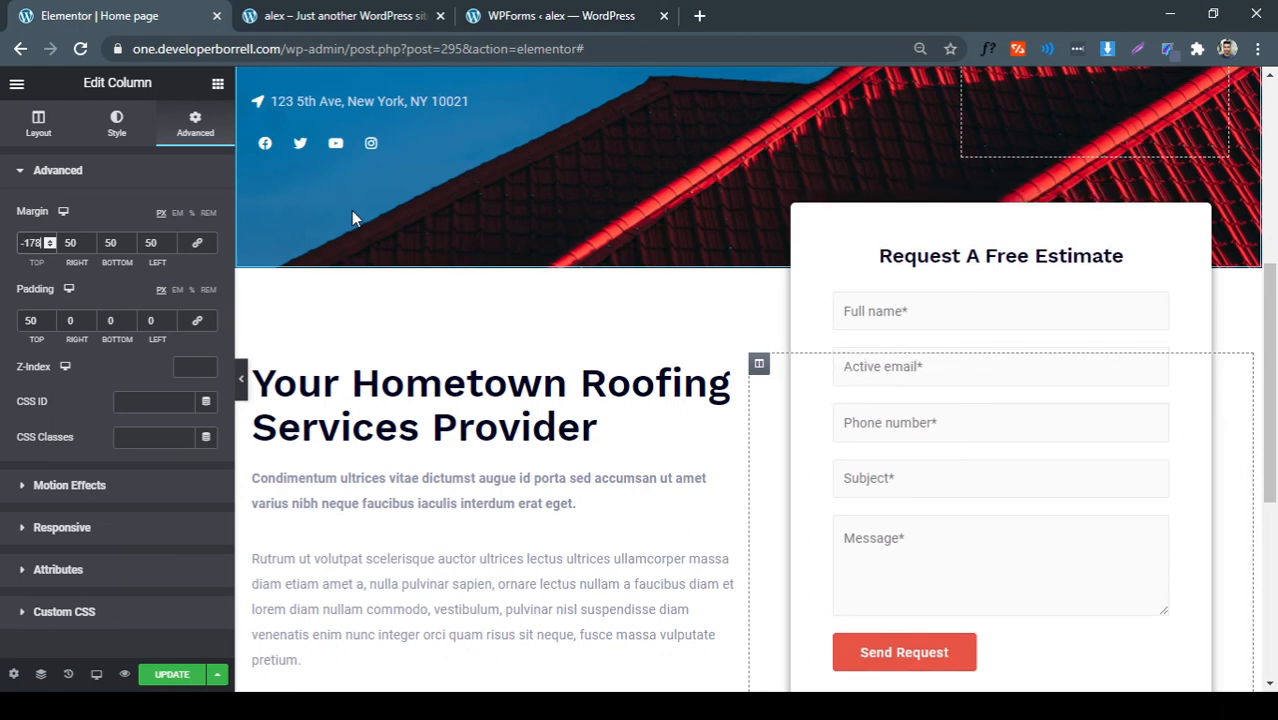
scroll(700, 245, "down", 2)
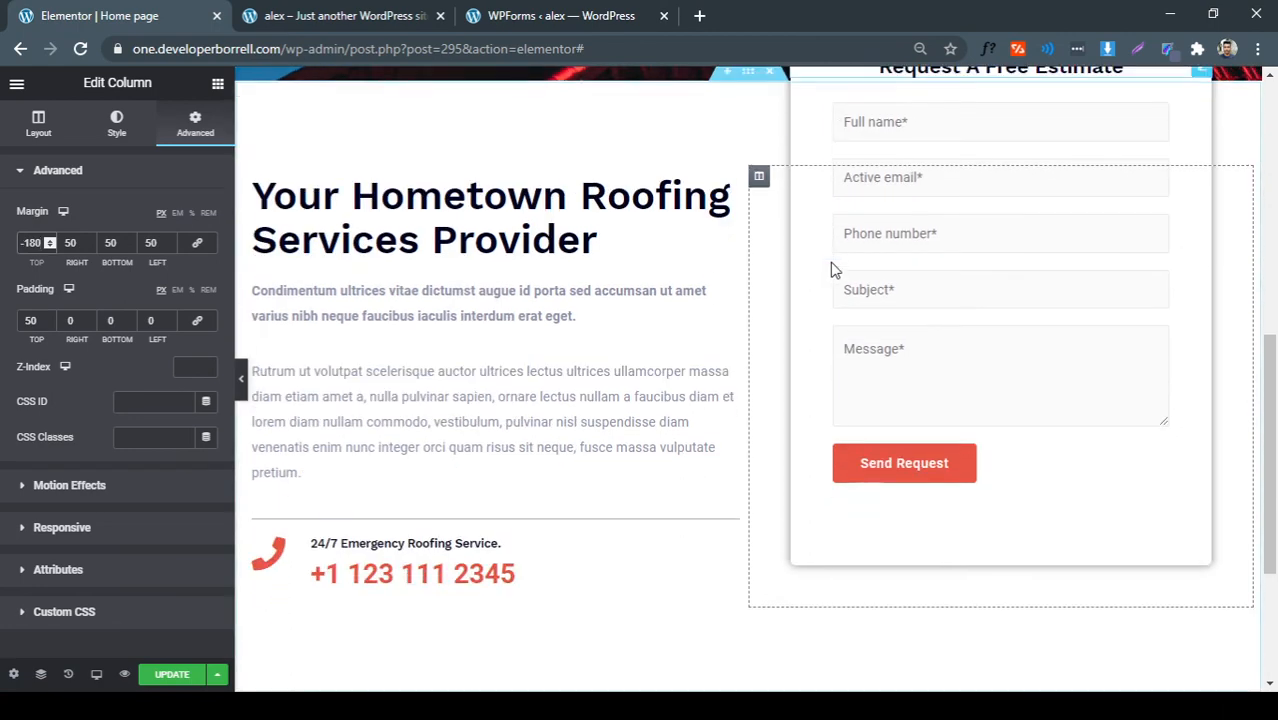
Preview the rebuilt services section without the editing panel and compare its estimate card's spacing and overlap with the live page
left_click(241, 378)
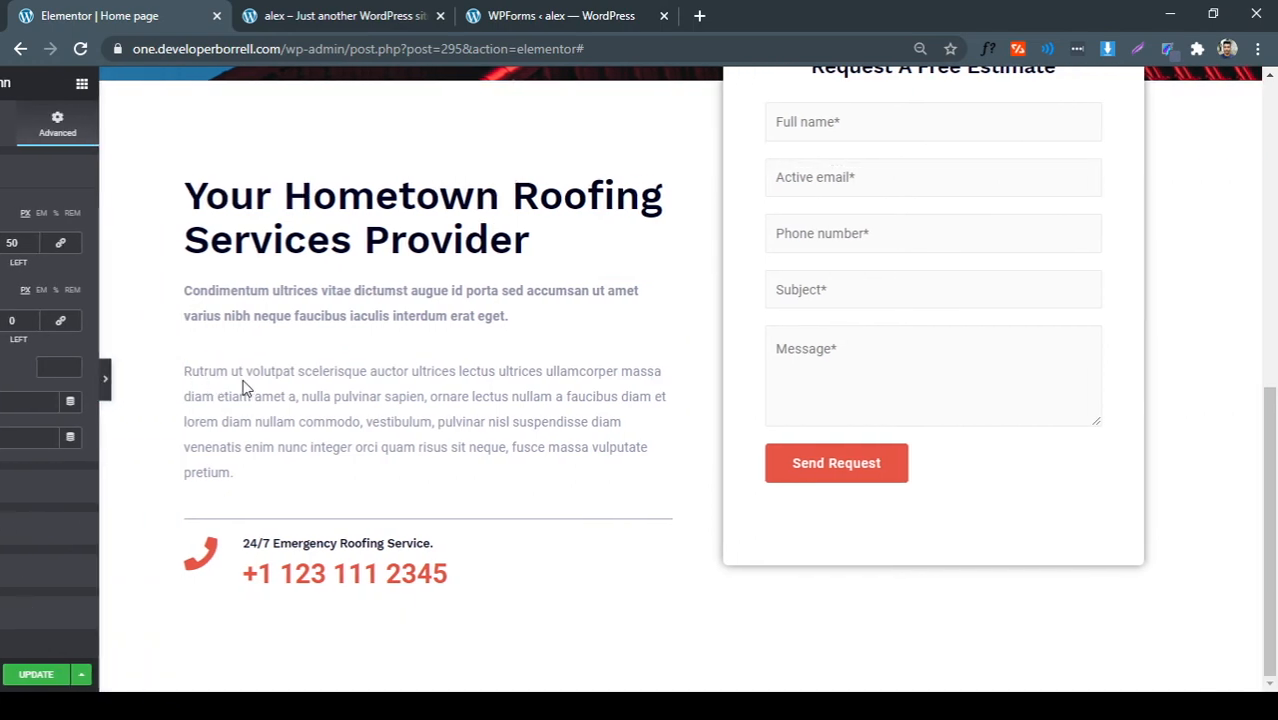
left_click(378, 14)
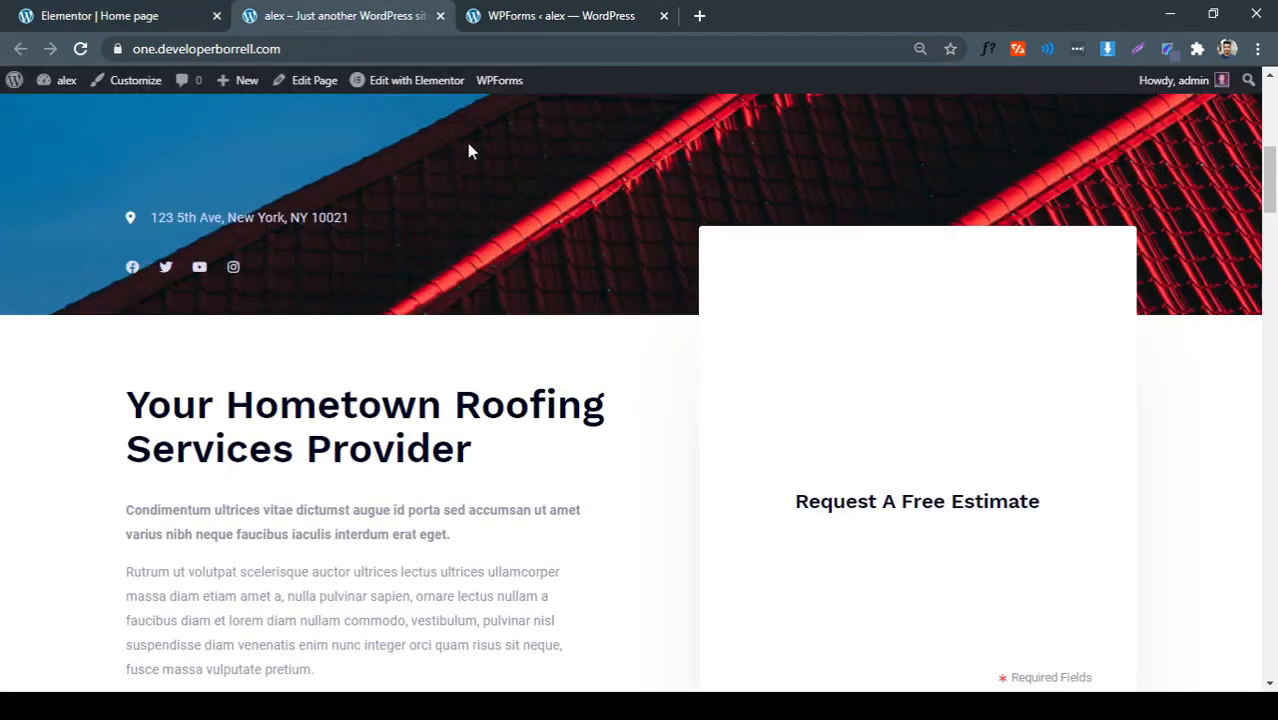
scroll(467, 148, "down", 3)
scroll(368, 175, "up", 1)
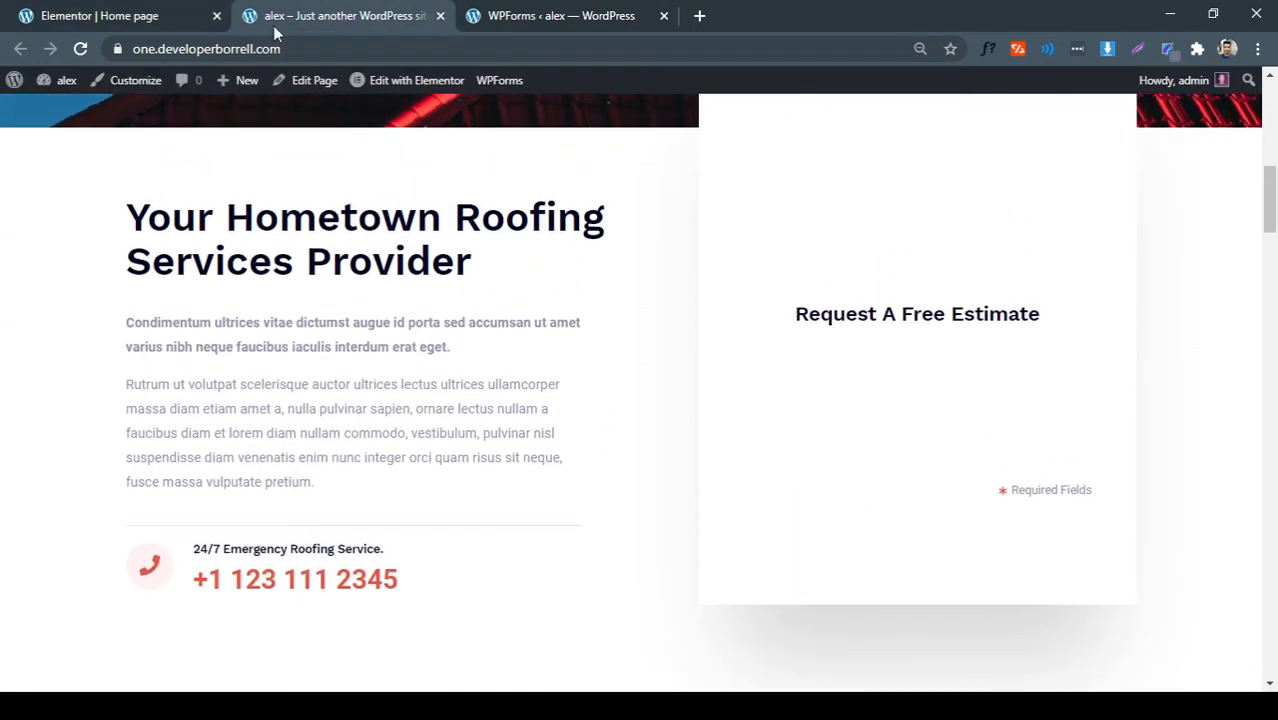
left_click(195, 16)
scroll(348, 200, "up", 2)
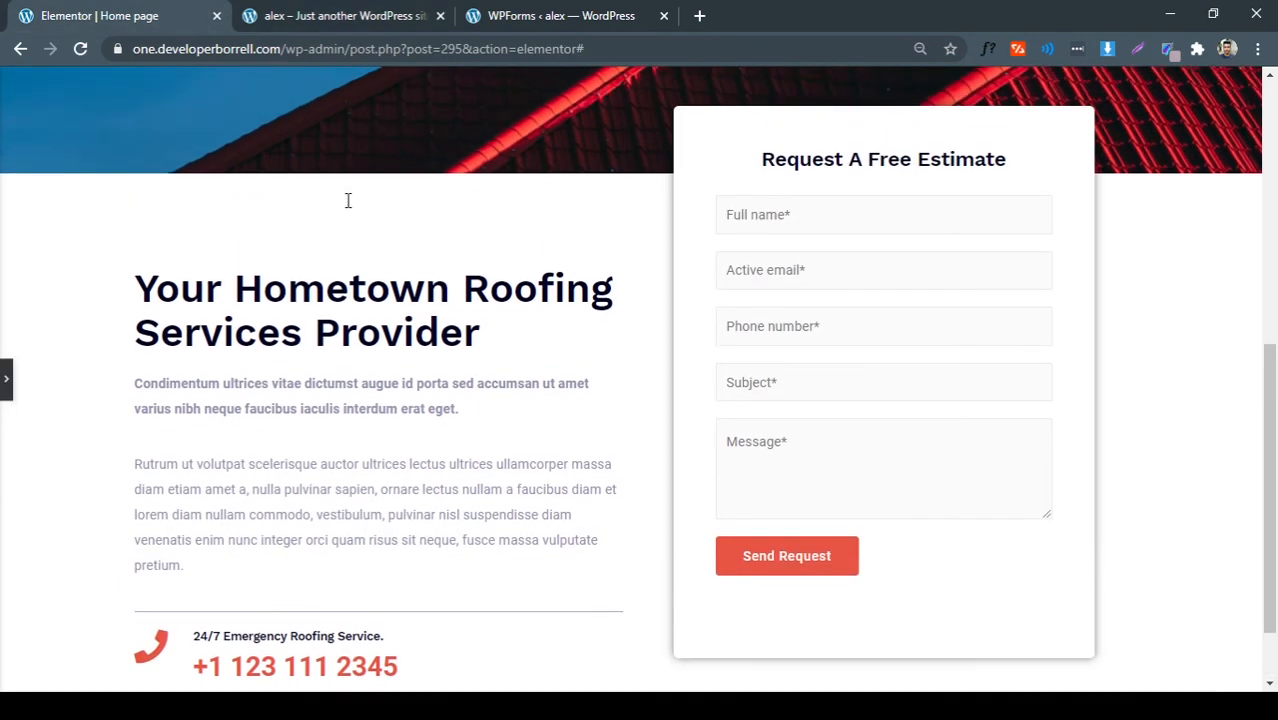
scroll(362, 208, "down", 2)
left_click(322, 12)
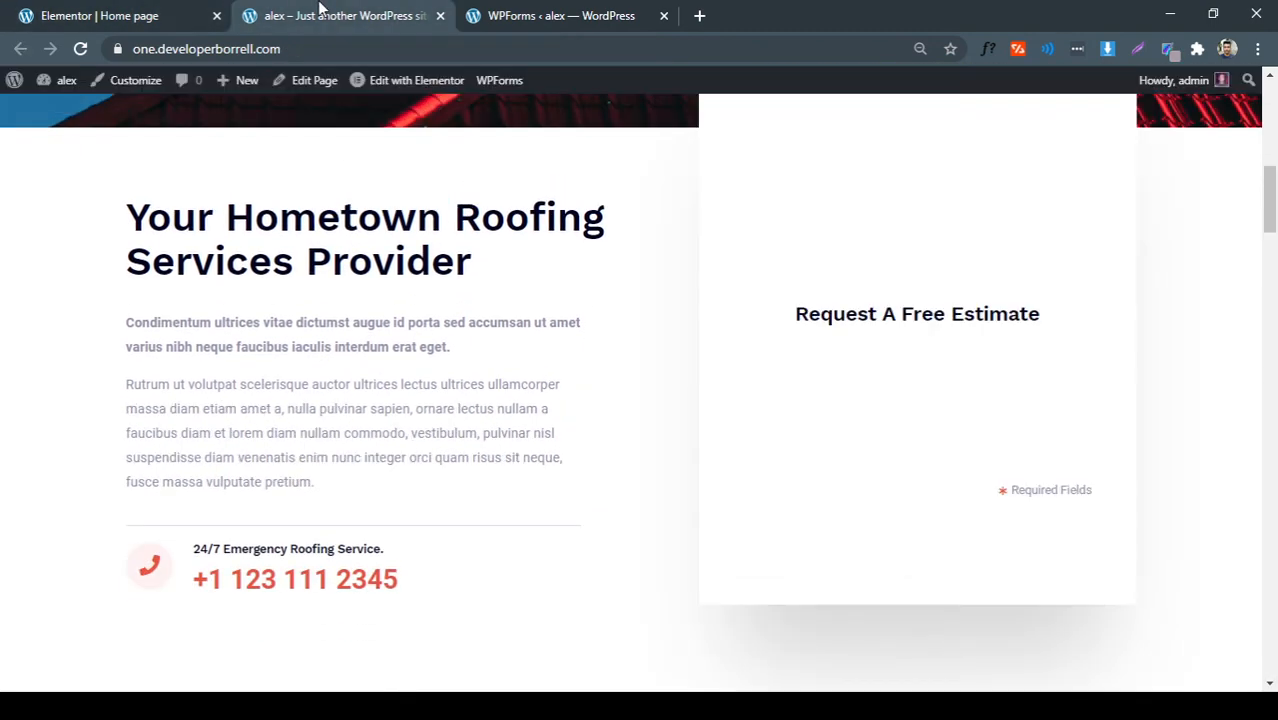
scroll(353, 231, "up", 1)
scroll(353, 231, "down", 1)
left_click(150, 16)
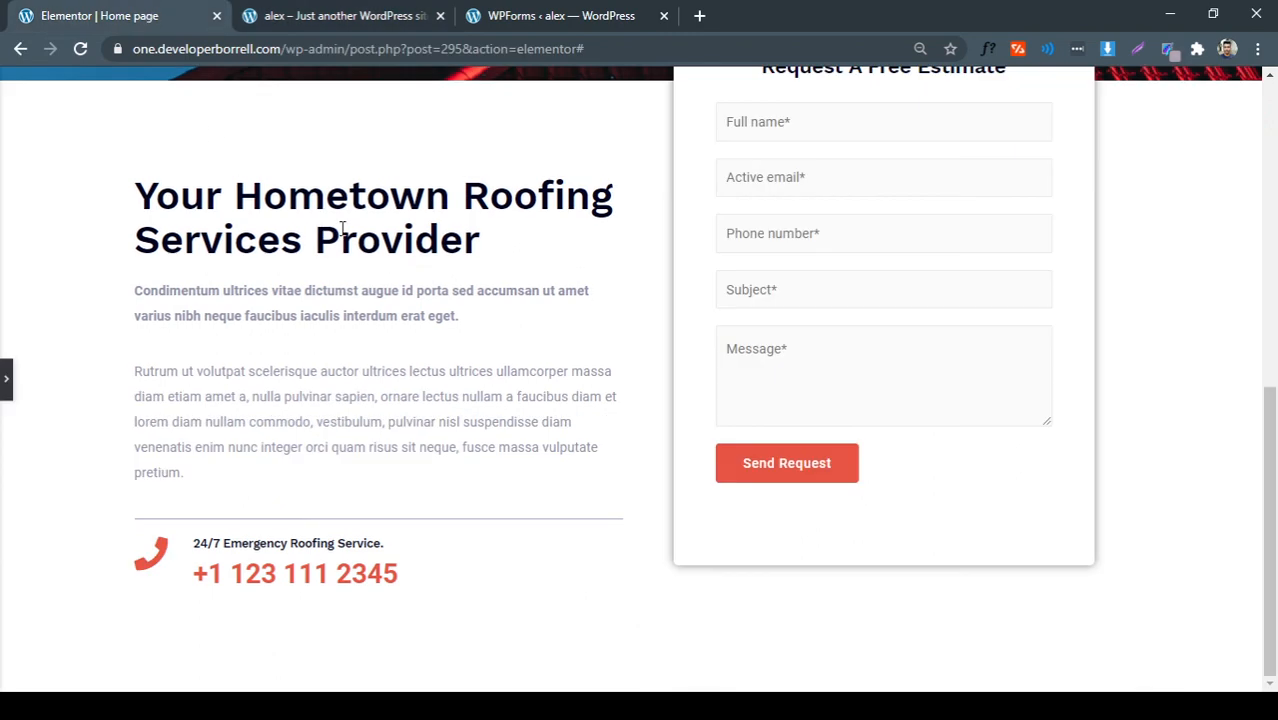
scroll(375, 252, "up", 1)
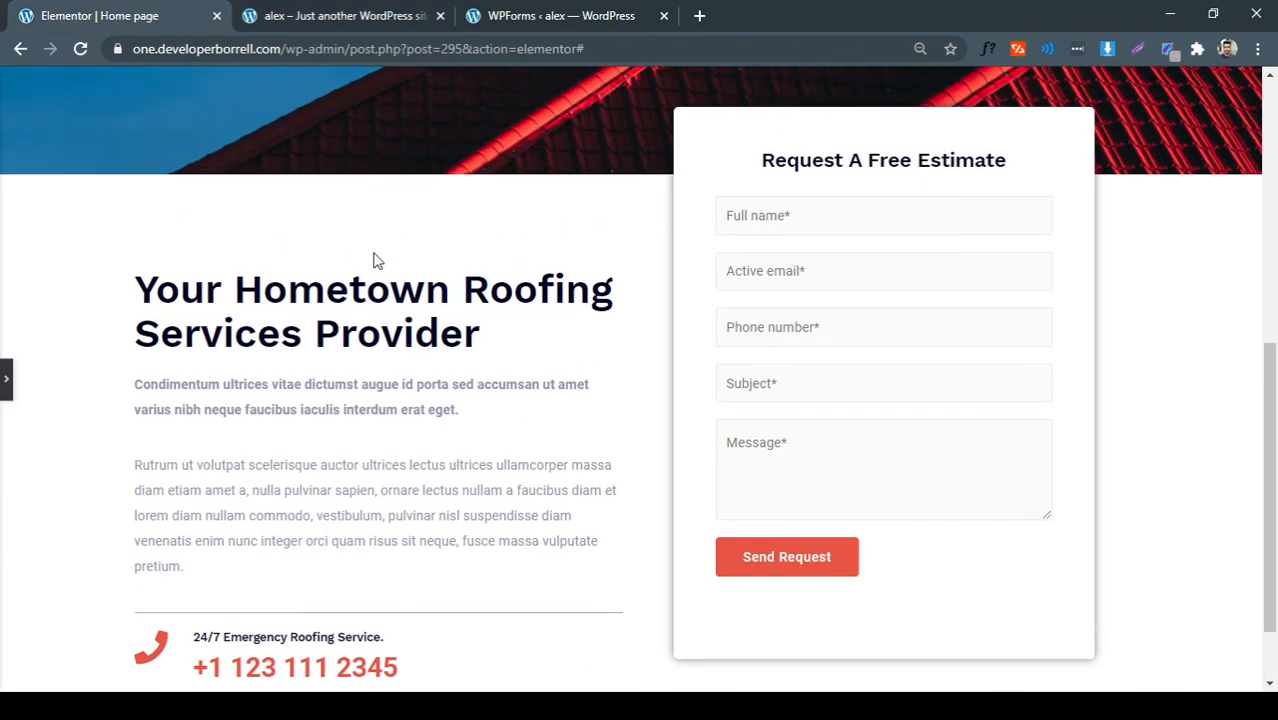
scroll(376, 258, "down", 1)
scroll(470, 285, "up", 1)
scroll(485, 310, "down", 1)
scroll(492, 318, "up", 2)
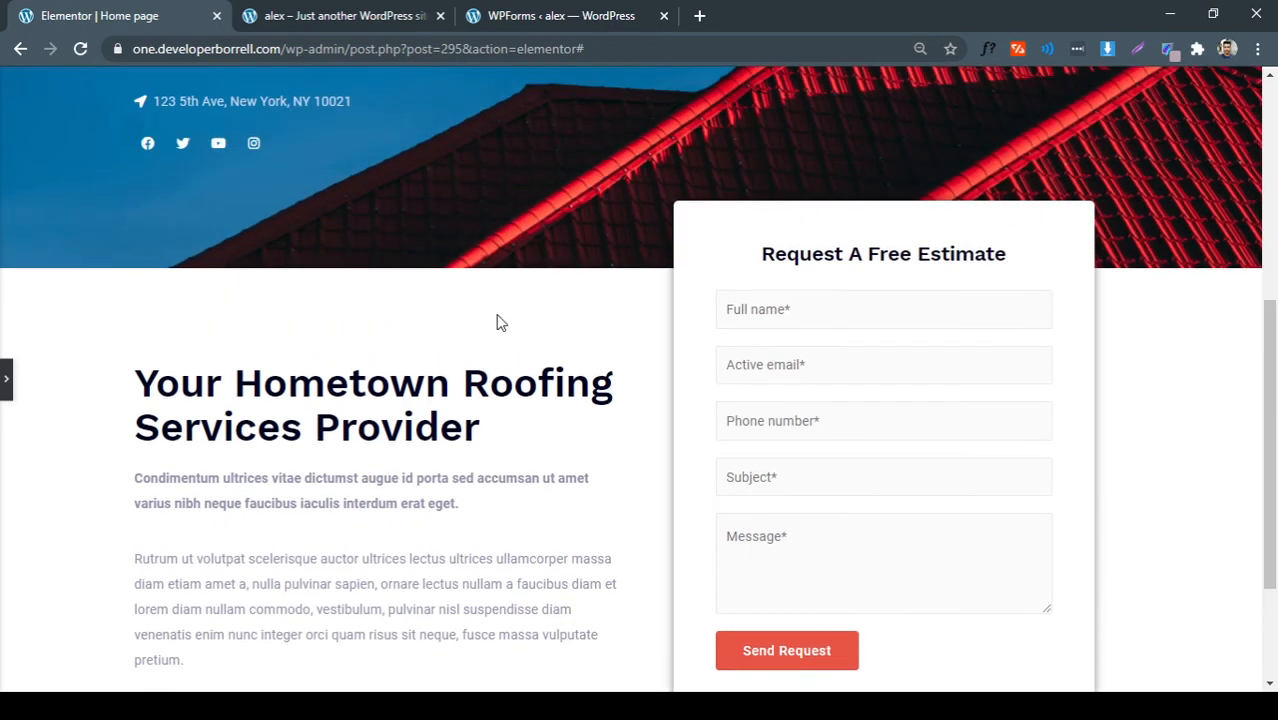
scroll(500, 321, "down", 1)
scroll(485, 310, "down", 1)
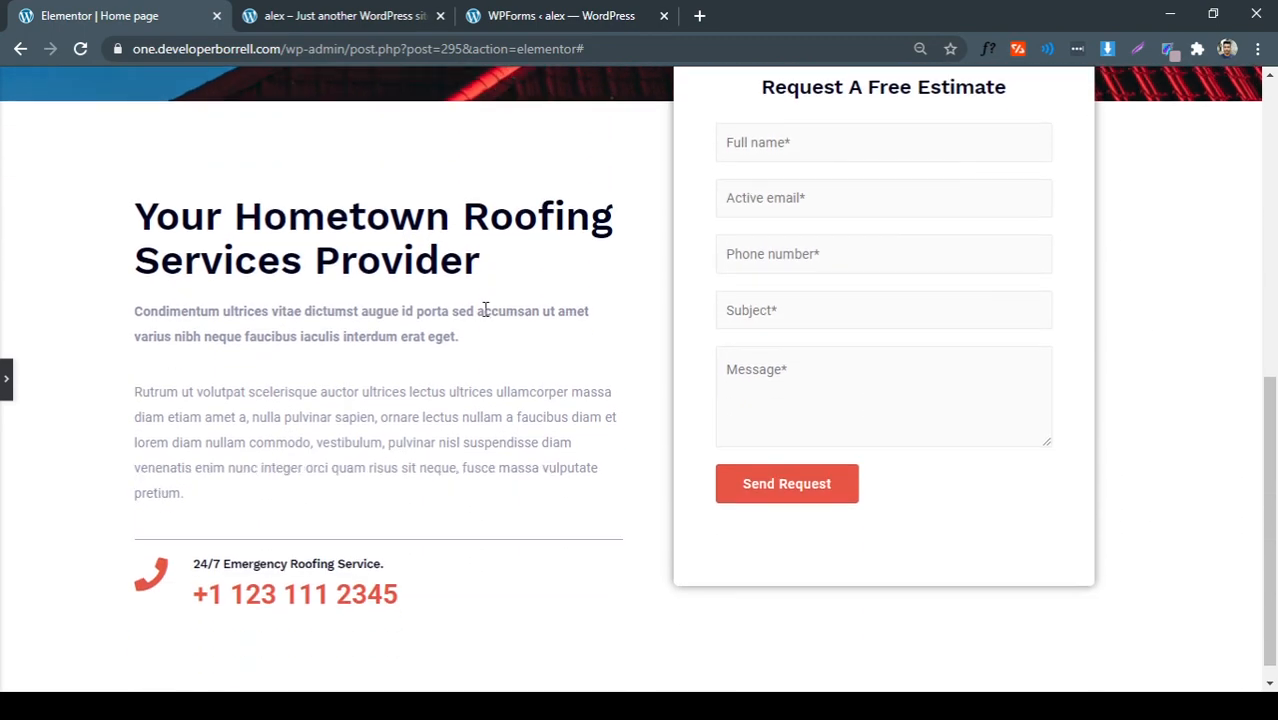
scroll(517, 280, "up", 1)
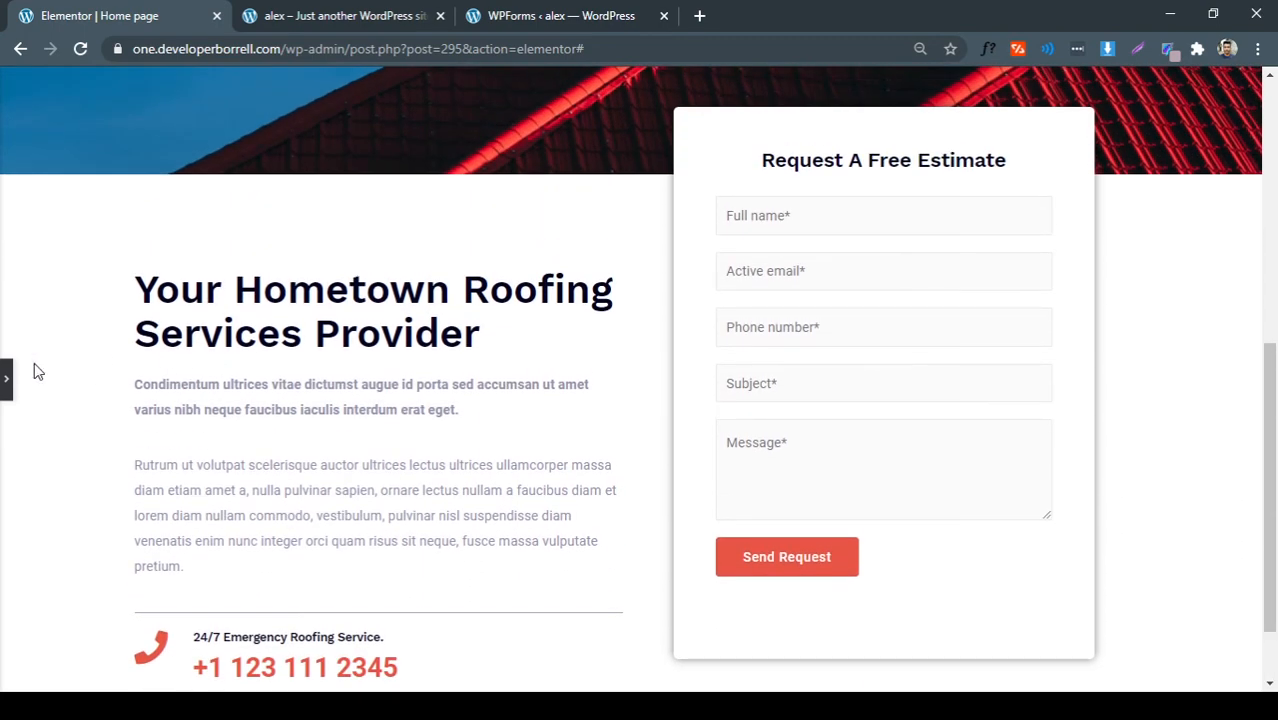
left_click(296, 16)
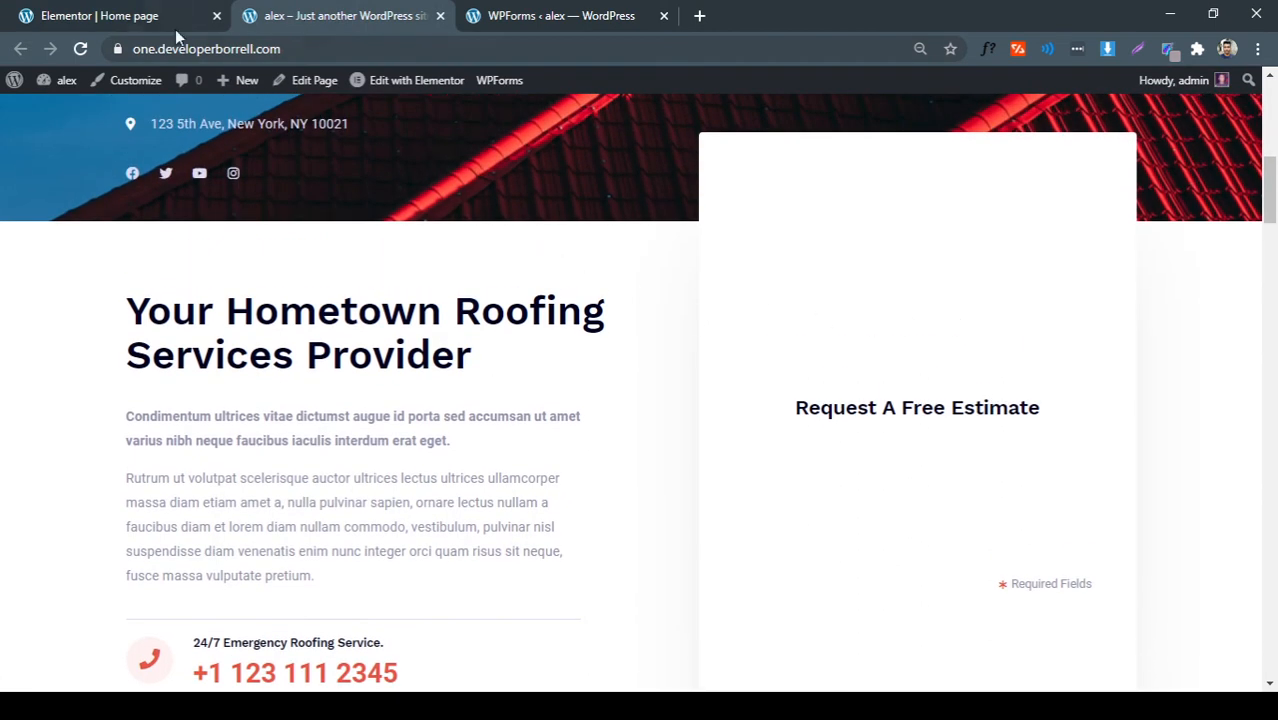
left_click(143, 20)
Restore the editing panel, view the column's layout settings and open the WPForms widget's content settings
left_click(6, 379)
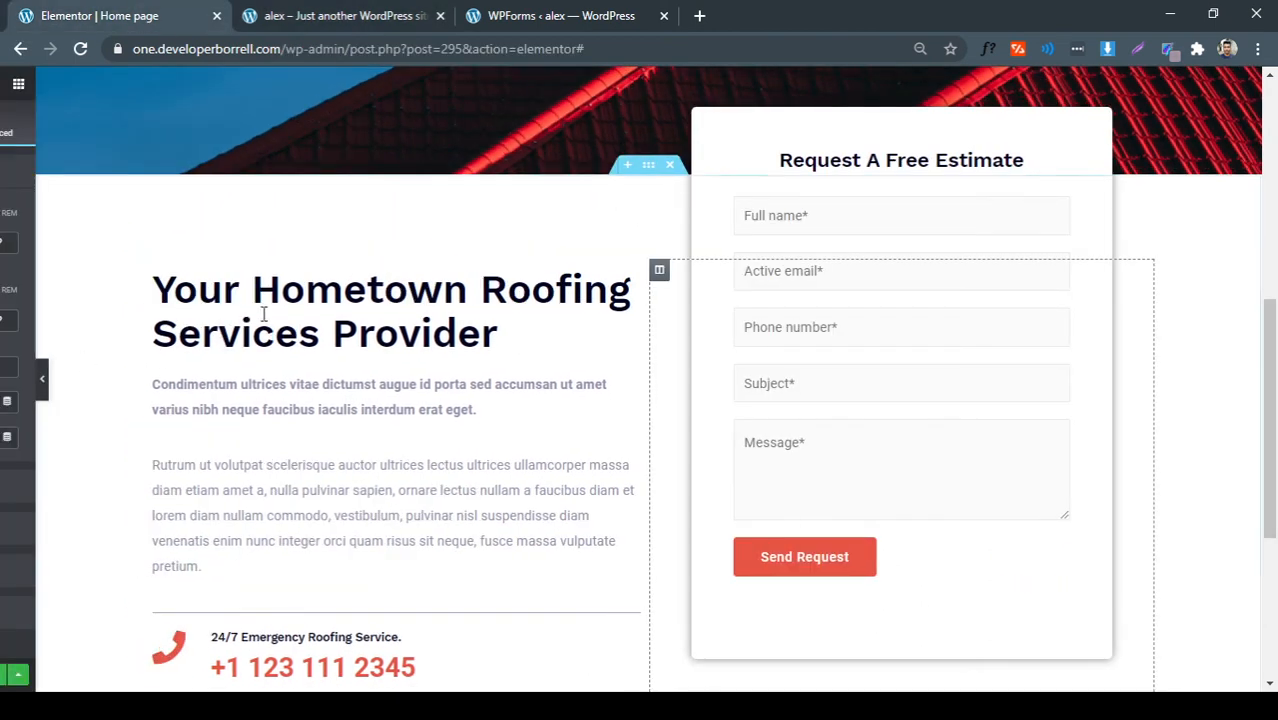
left_click(36, 128)
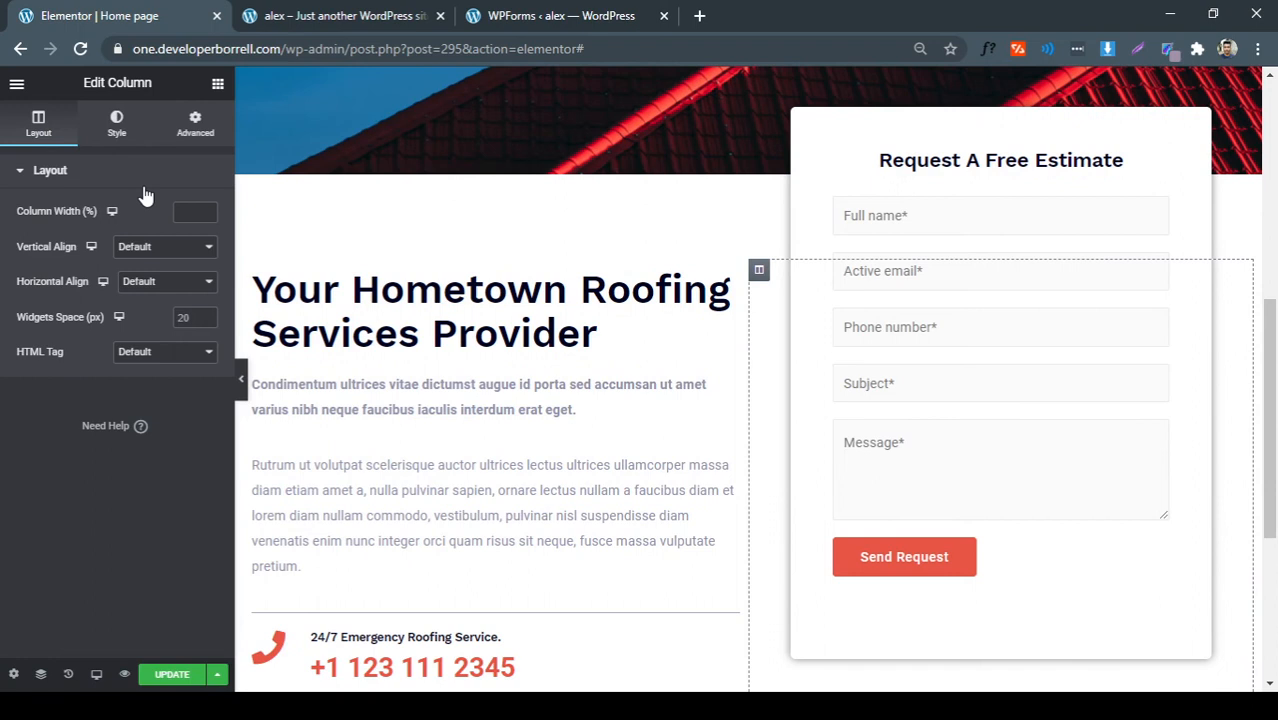
left_click(947, 215)
left_click(55, 138)
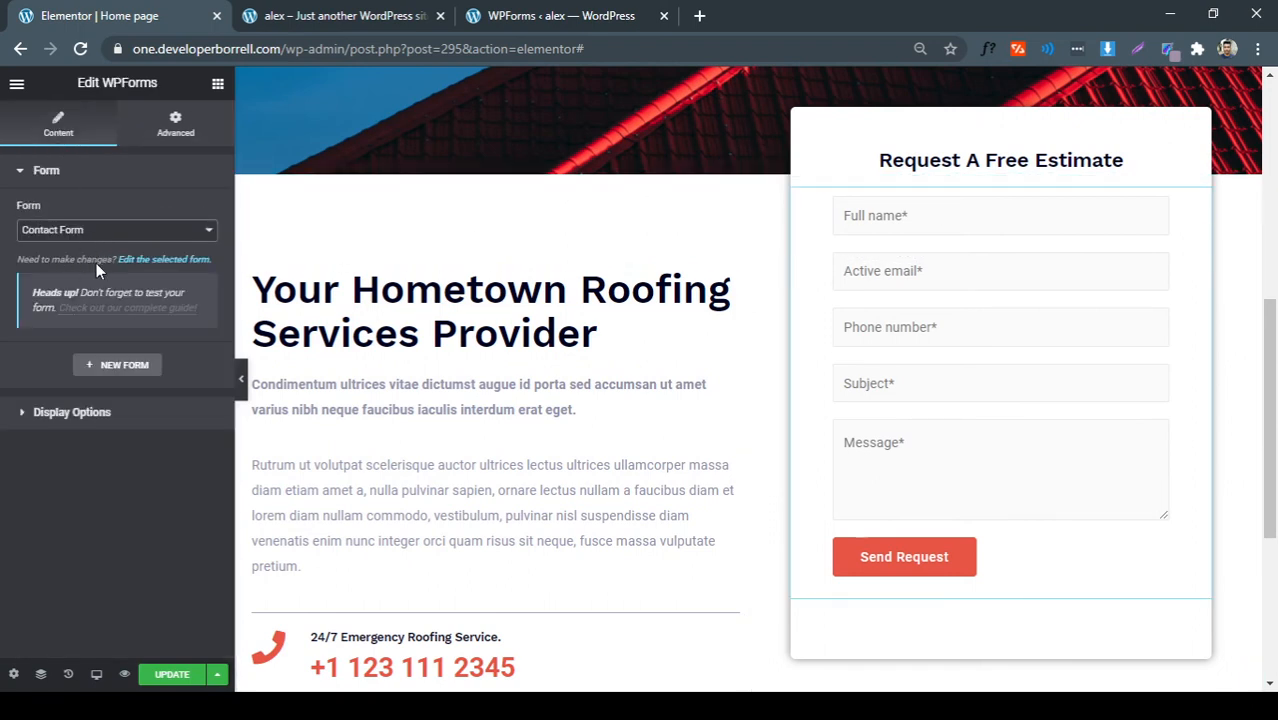
Check the form's send button in the editor and locate the Contact Form entry in the WPForms forms overview
left_click(518, 16)
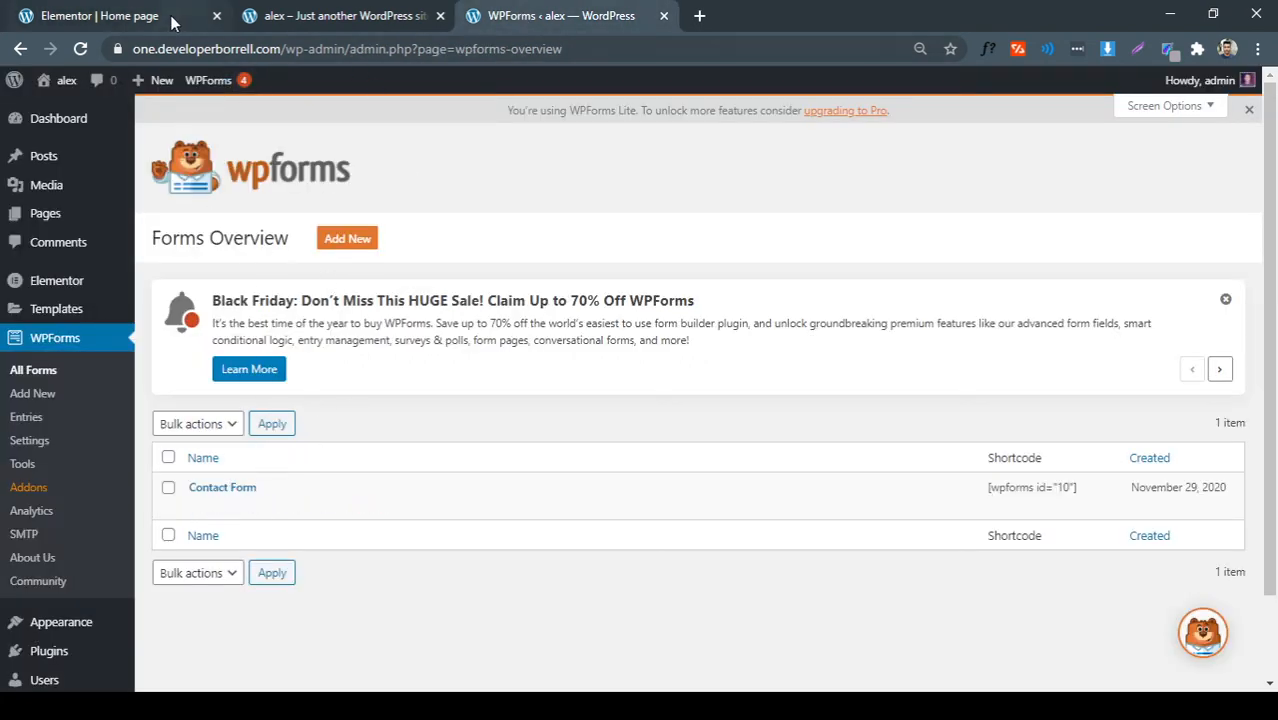
left_click(120, 16)
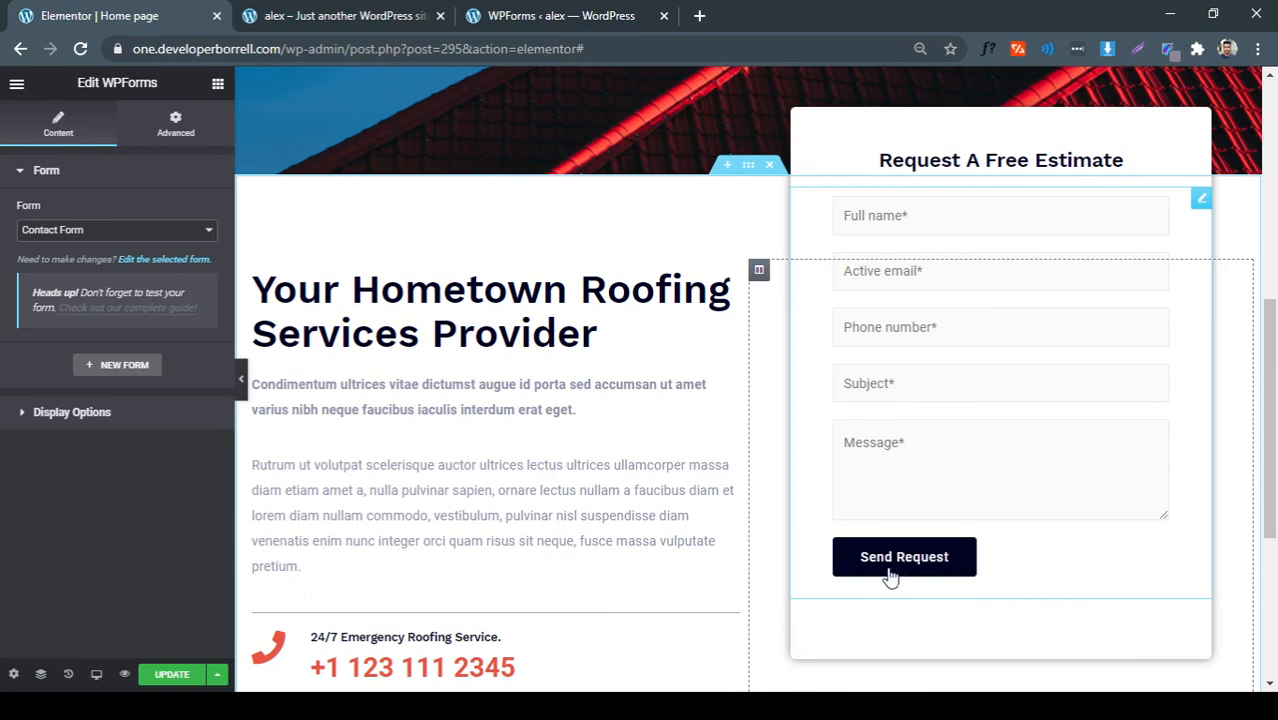
left_click(505, 12)
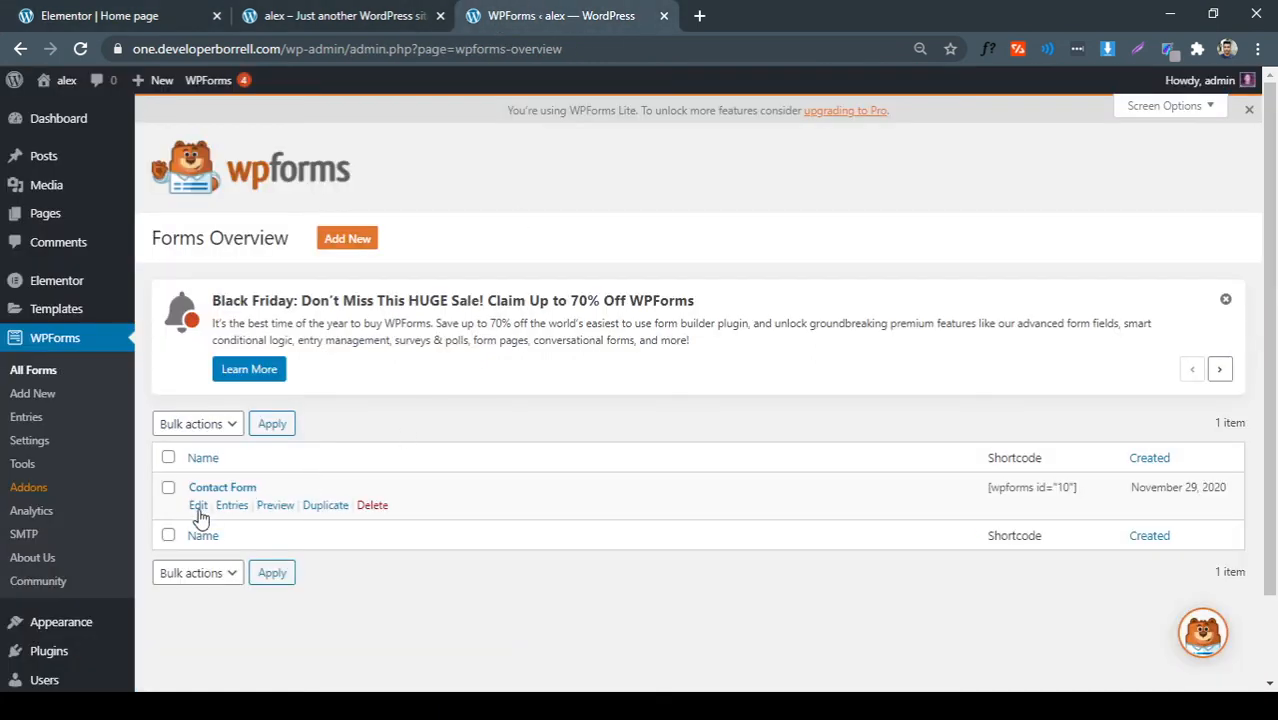
Close the WPForms overview and compare the end of the rebuilt services section with the live page's area down to its service cards
left_click(663, 16)
scroll(597, 281, "down", 4)
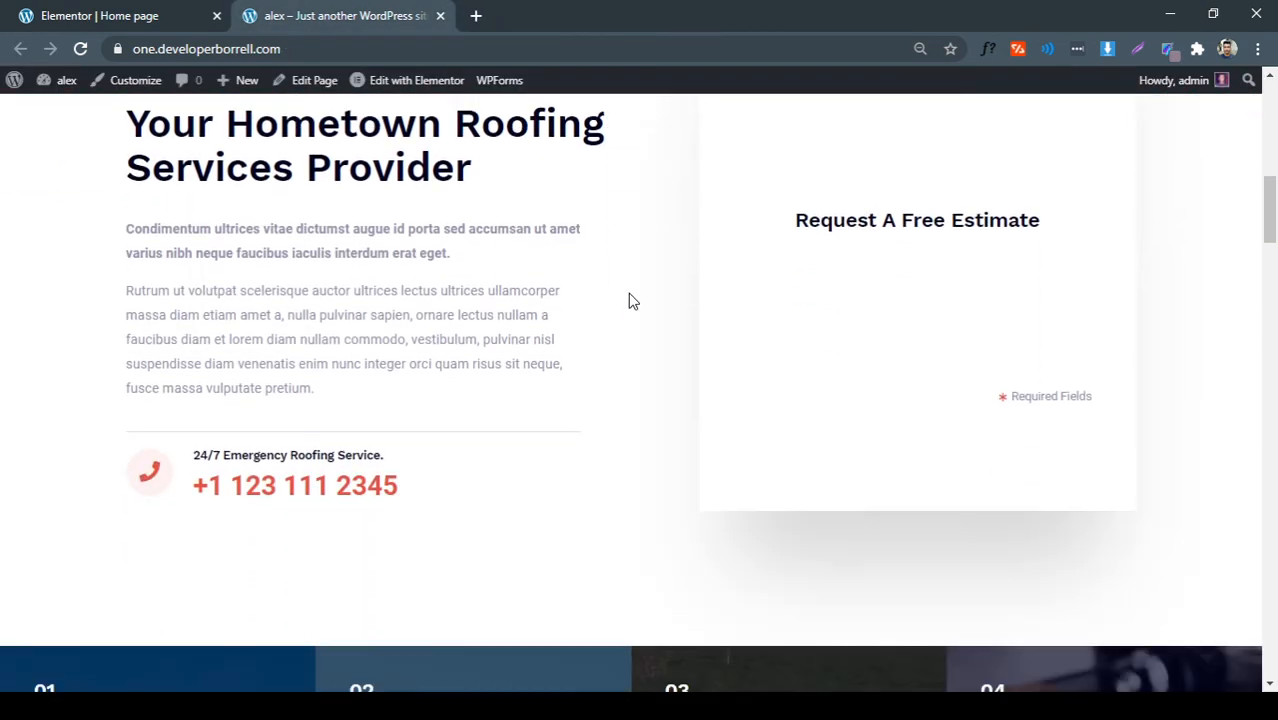
left_click(140, 16)
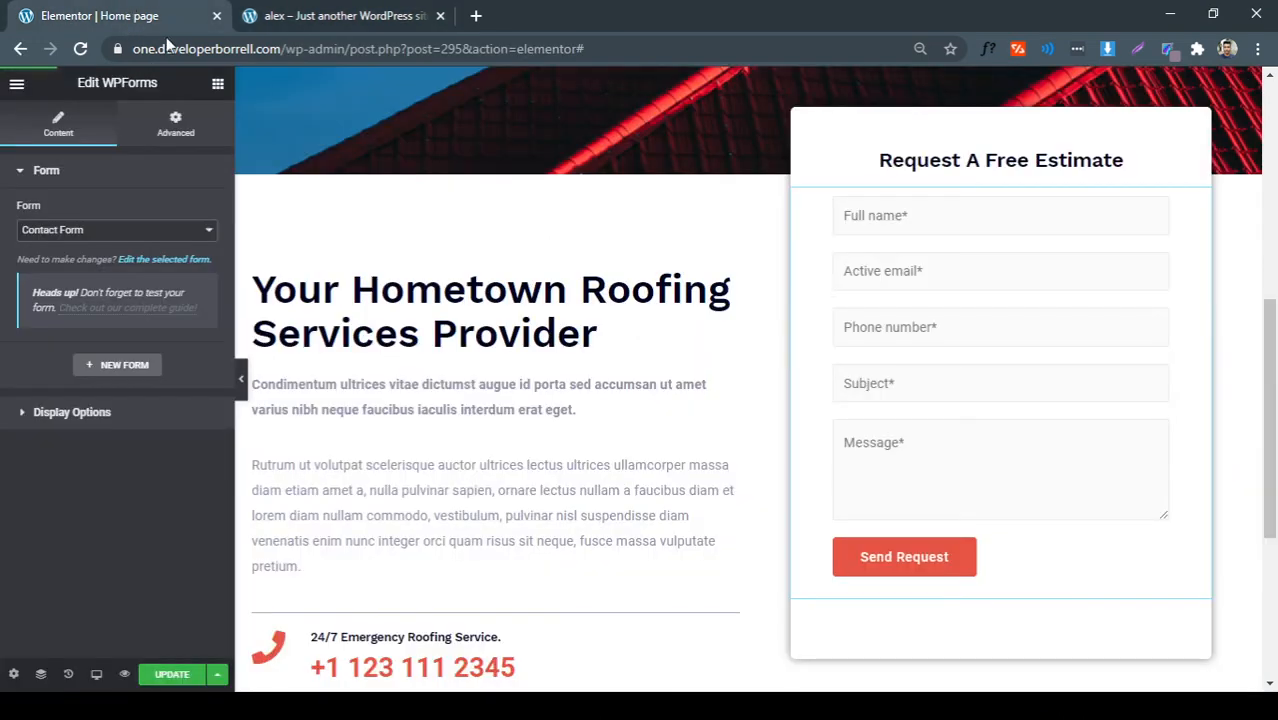
scroll(770, 300, "down", 5)
left_click(381, 8)
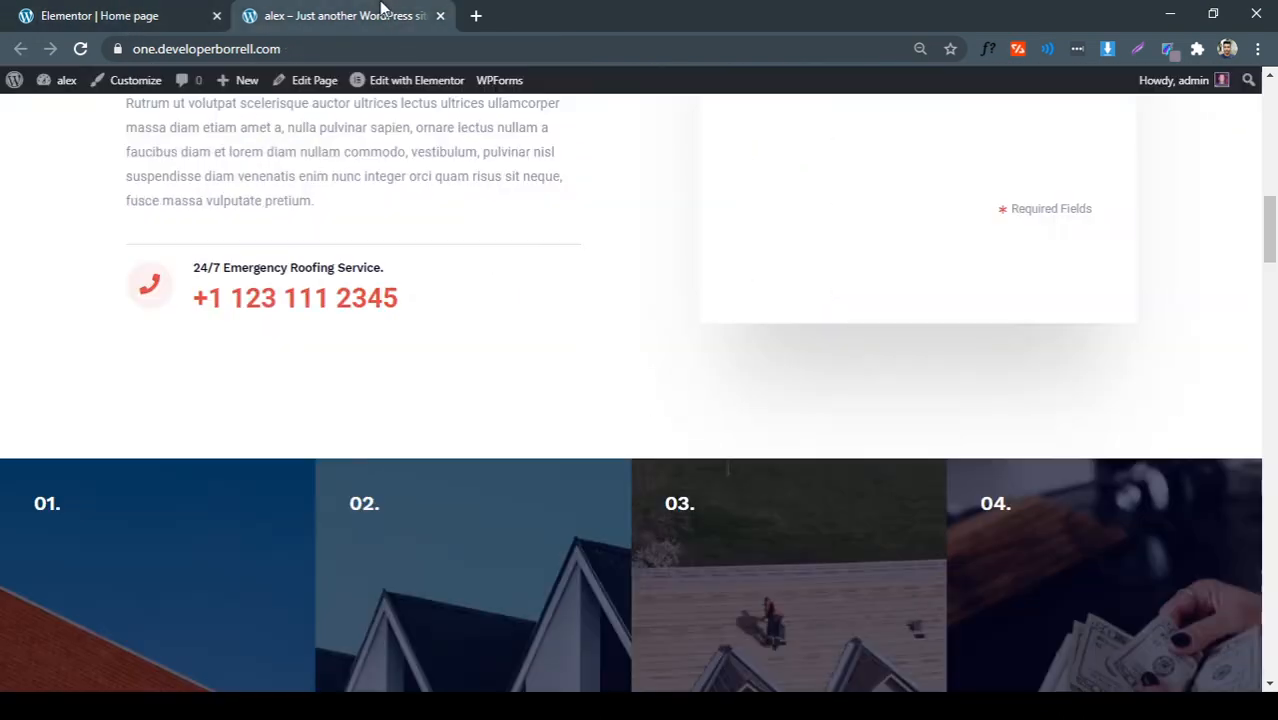
left_click(120, 16)
left_click(340, 16)
scroll(484, 338, "down", 3)
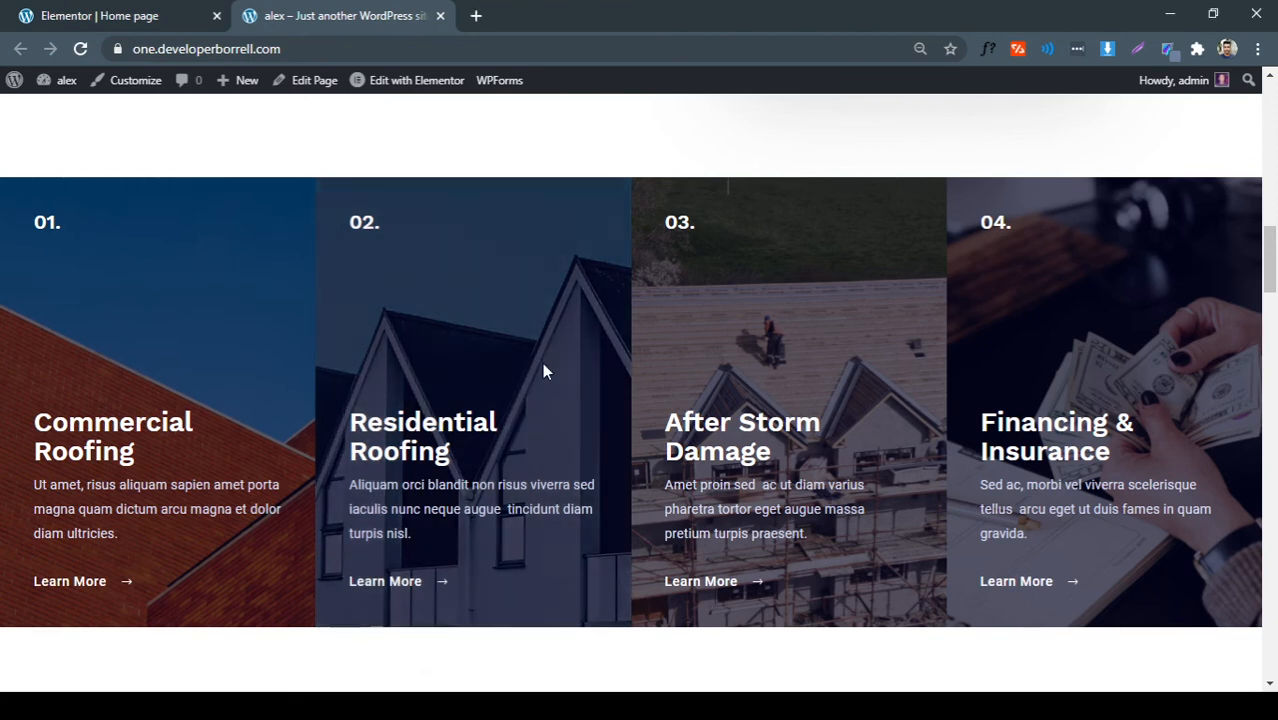
Review the live page from its hero down to the four numbered roofing service cards
scroll(548, 355, "up", 1)
scroll(553, 346, "down", 1)
scroll(179, 366, "up", 1)
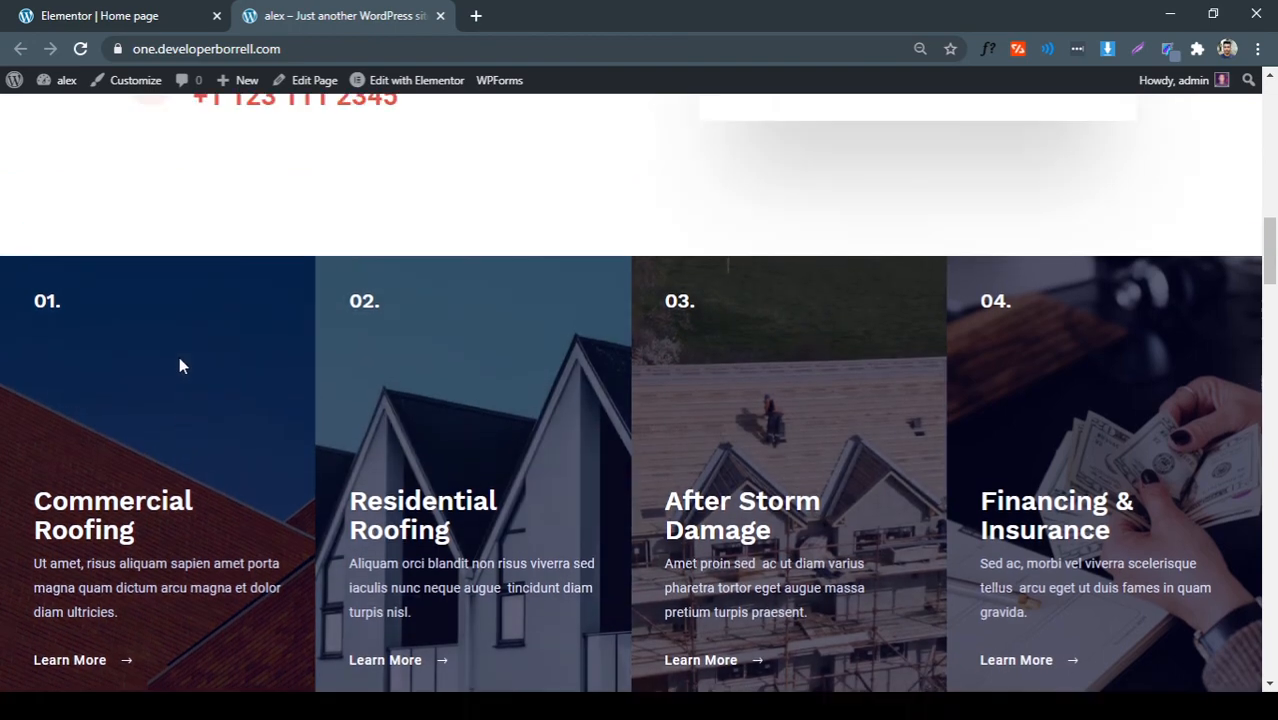
scroll(294, 391, "up", 5)
scroll(296, 386, "up", 8)
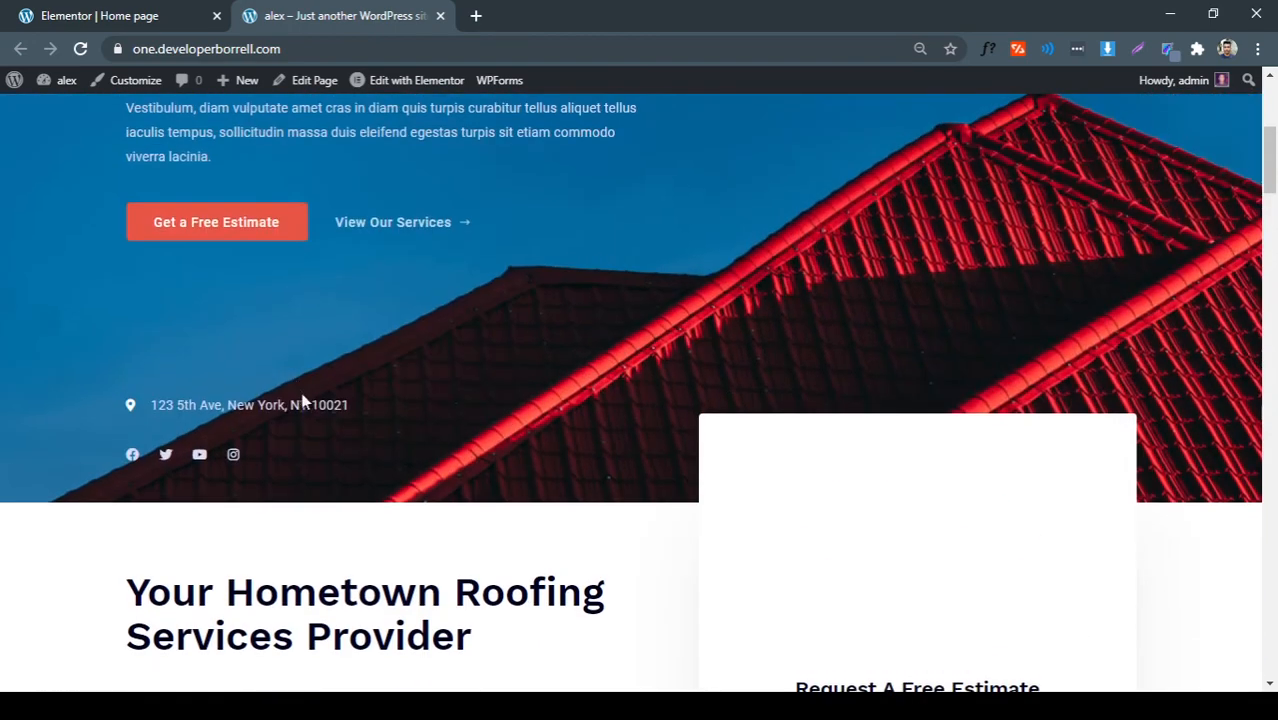
scroll(307, 403, "up", 1)
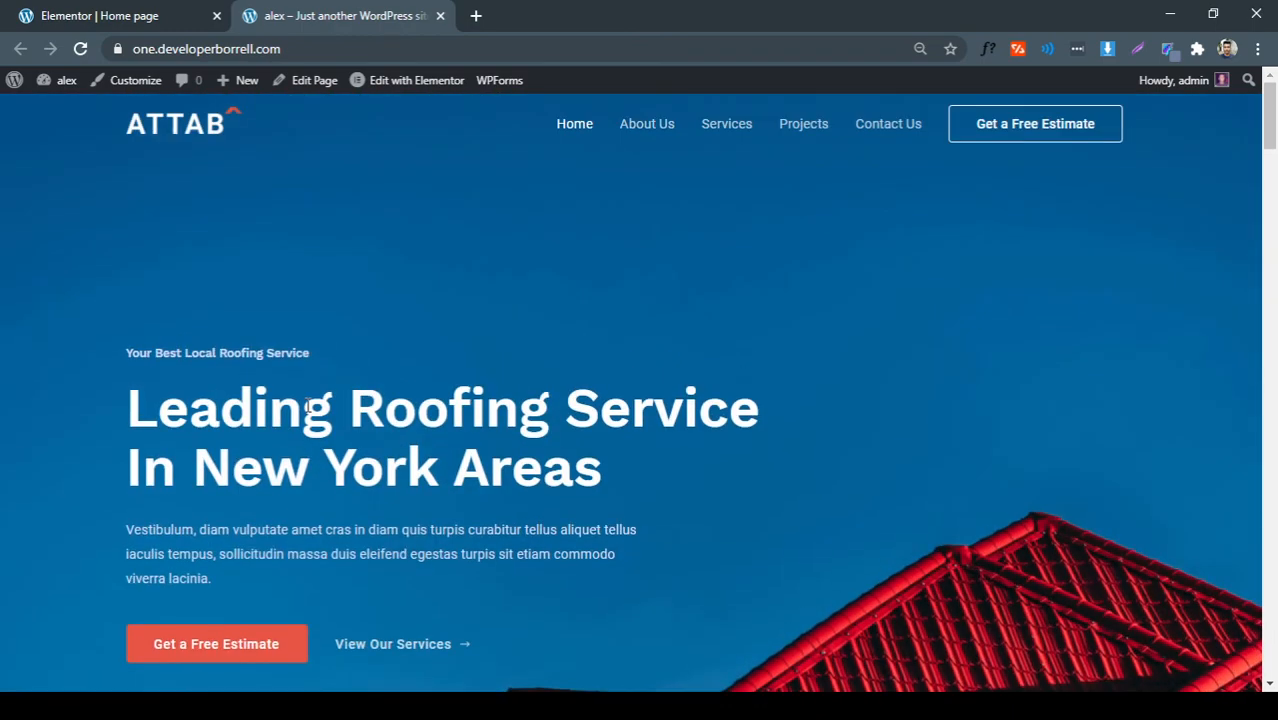
scroll(308, 403, "down", 3)
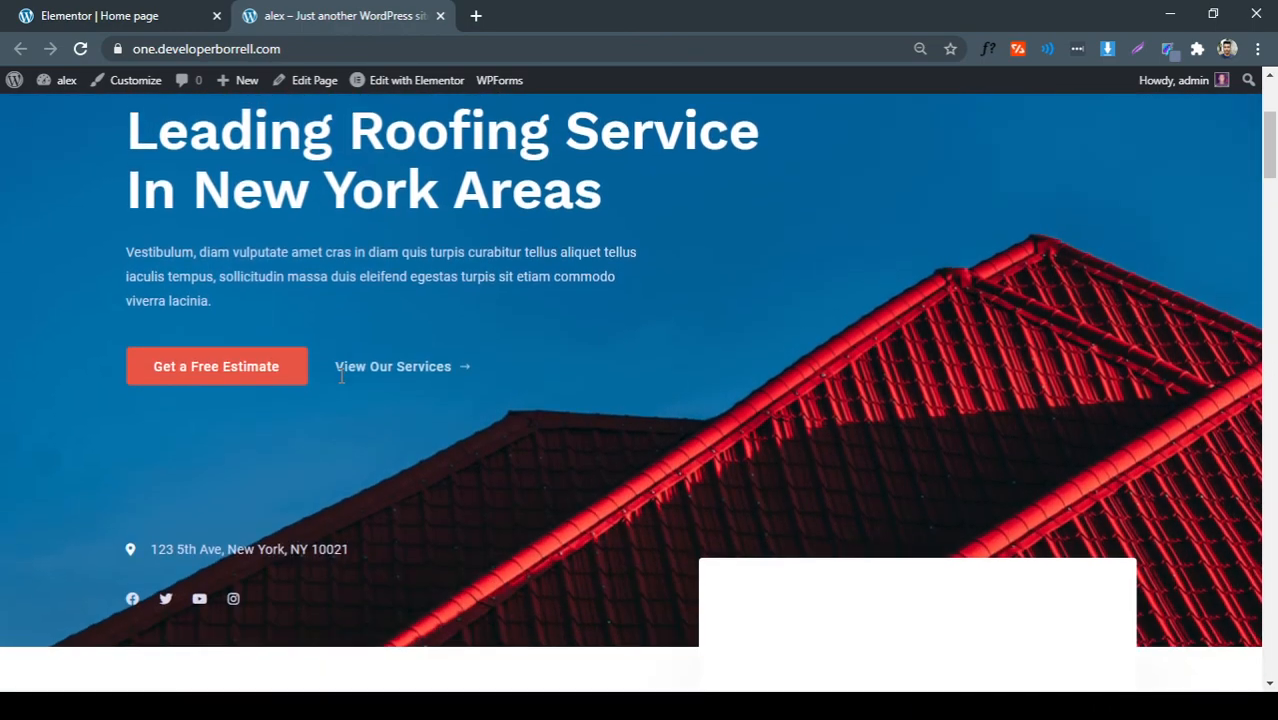
scroll(339, 374, "up", 3)
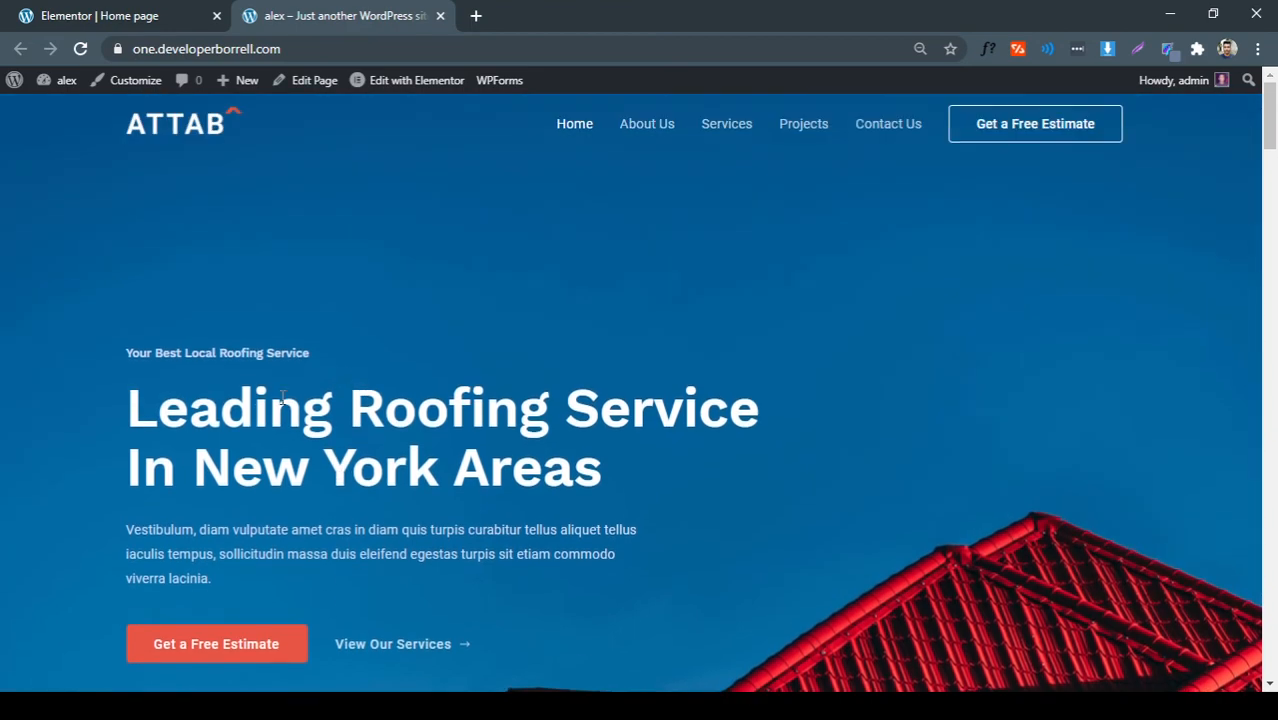
scroll(365, 372, "down", 12)
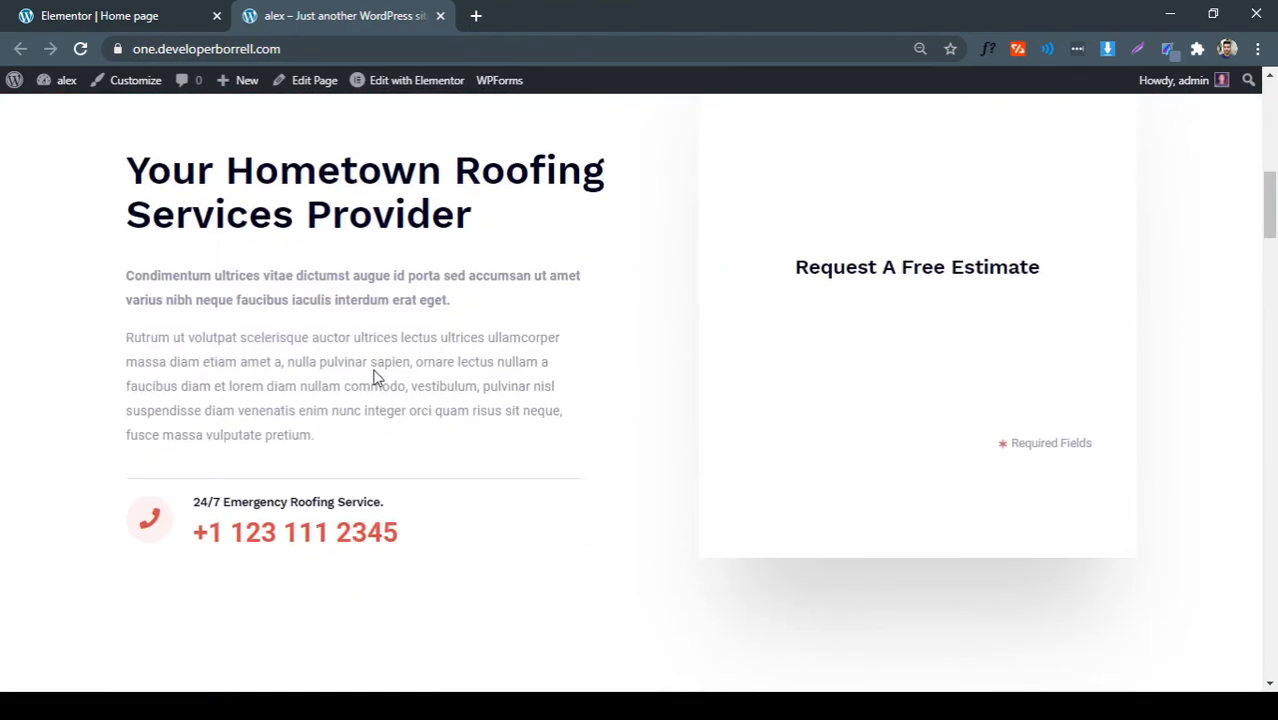
scroll(422, 356, "down", 3)
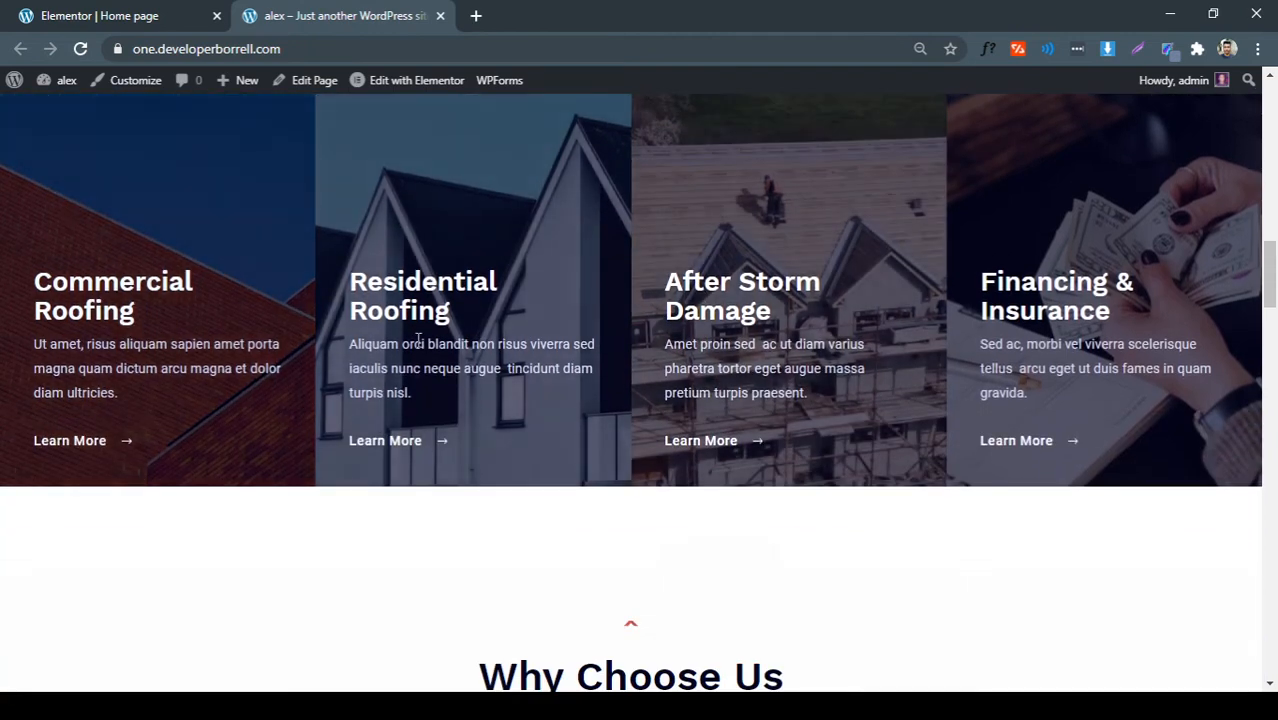
scroll(421, 342, "up", 1)
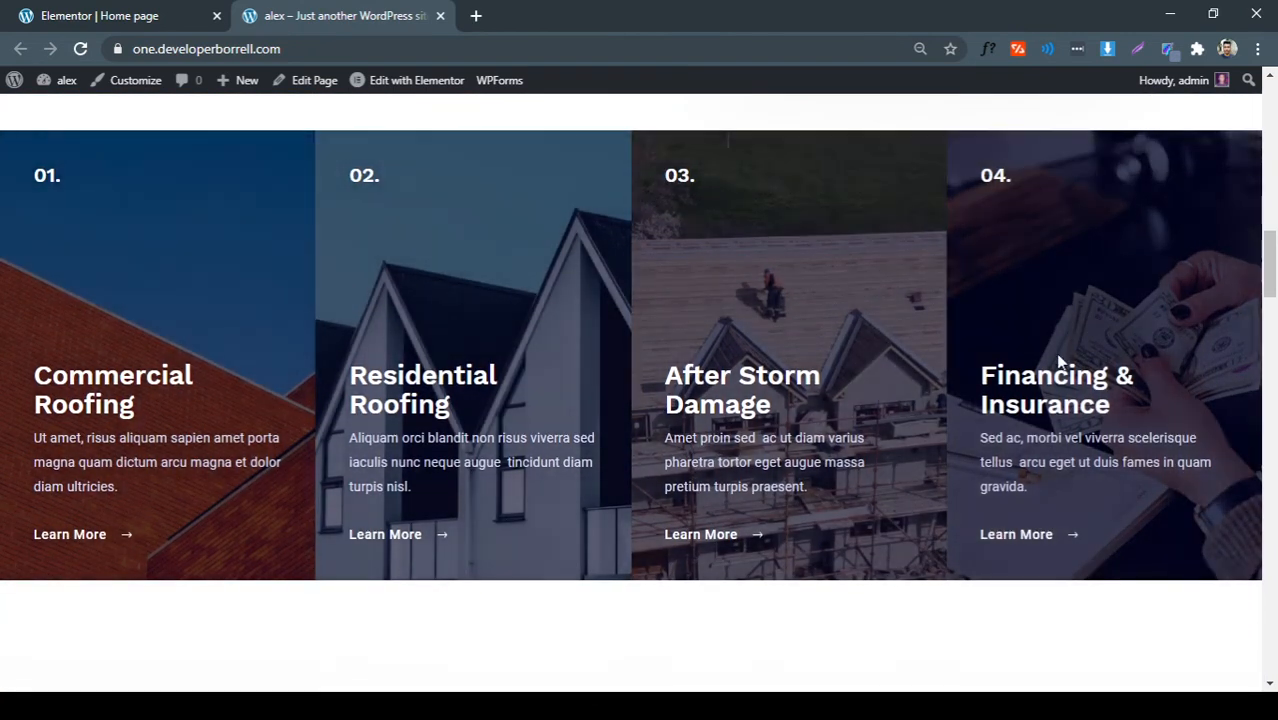
Open the column structure choices for a new section below the rebuilt services section
left_click(176, 18)
scroll(685, 290, "down", 1)
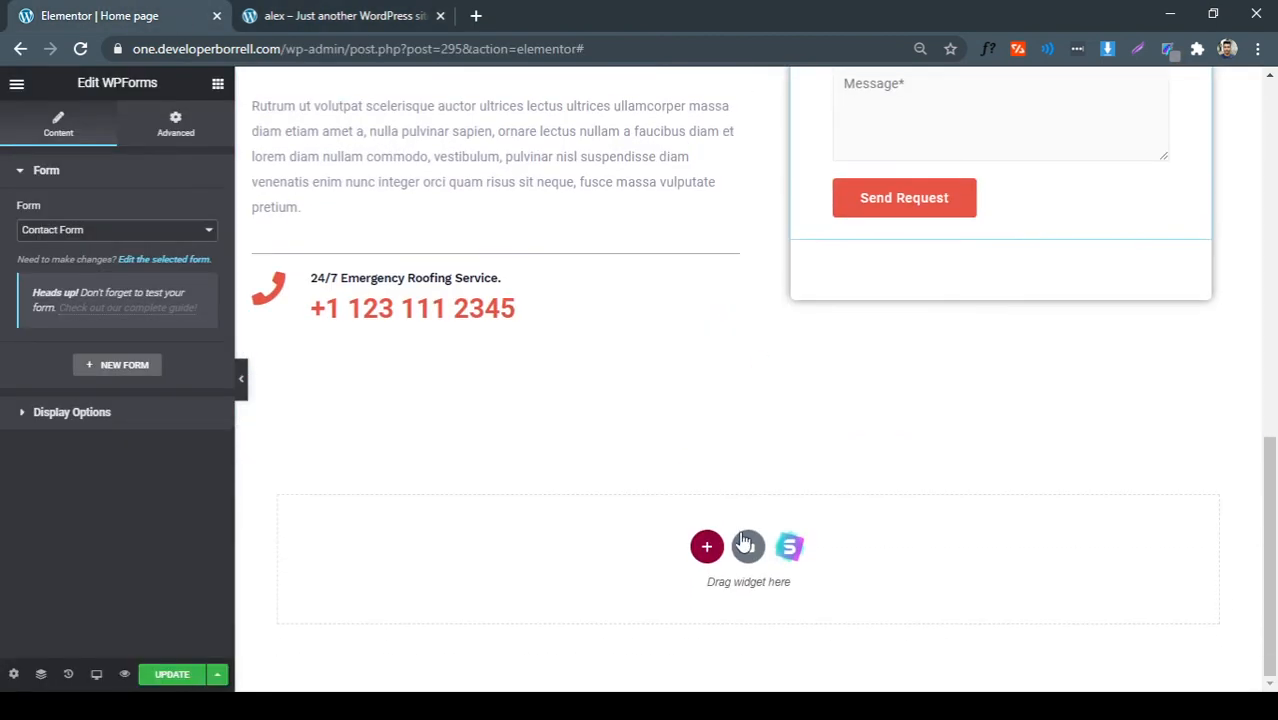
left_click(705, 543)
scroll(781, 505, "down", 1)
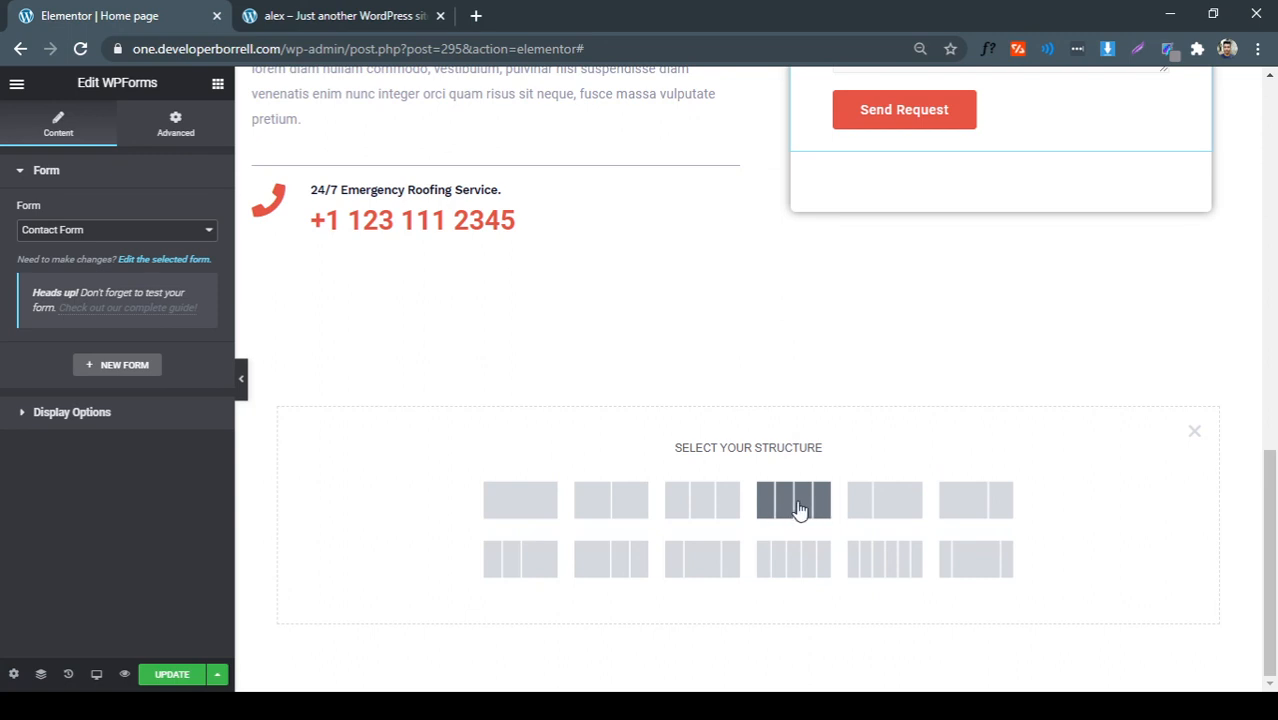
Examine the number, heading, description and link that make up the live page's Commercial Roofing card
left_click(385, 18)
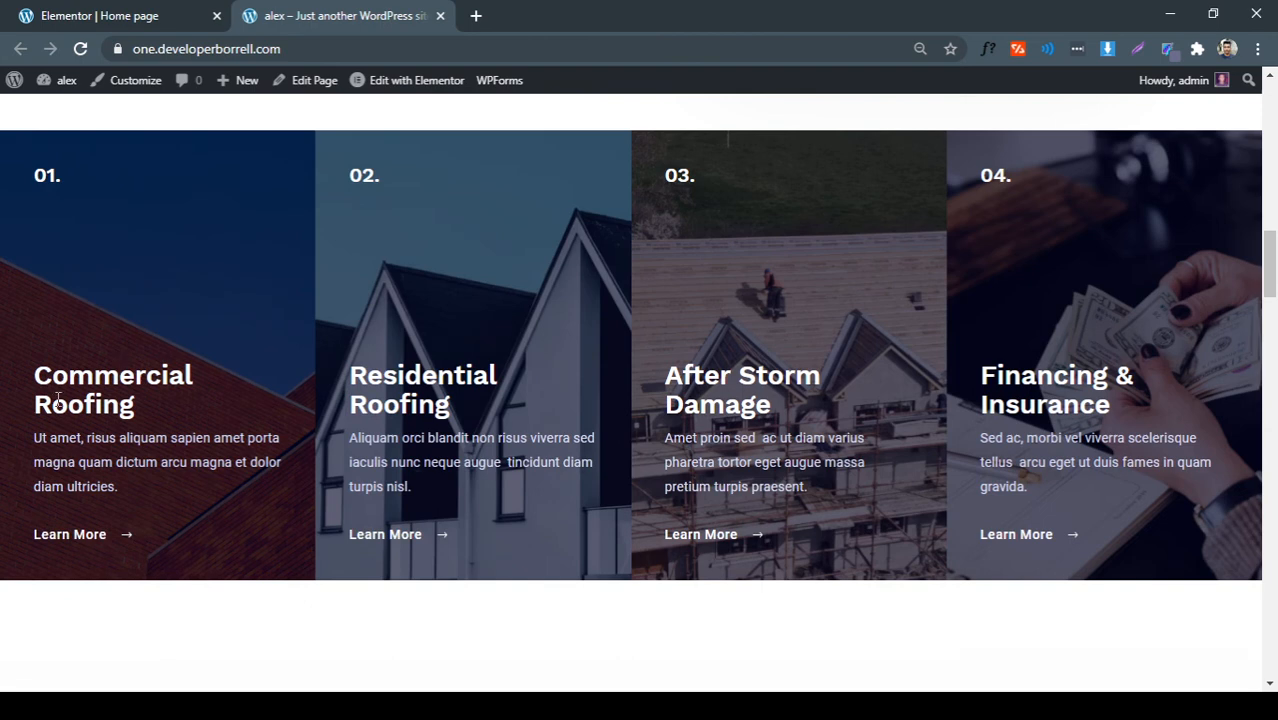
left_click_drag(33, 372, 144, 537)
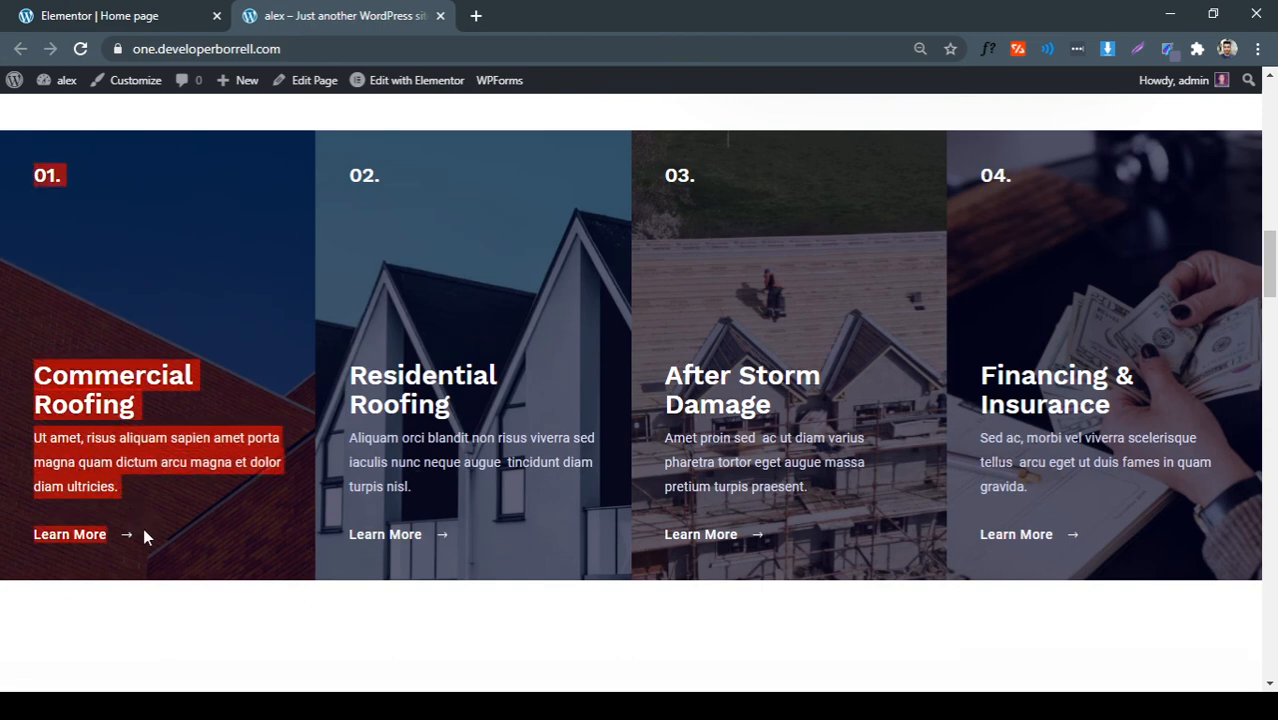
left_click(100, 403)
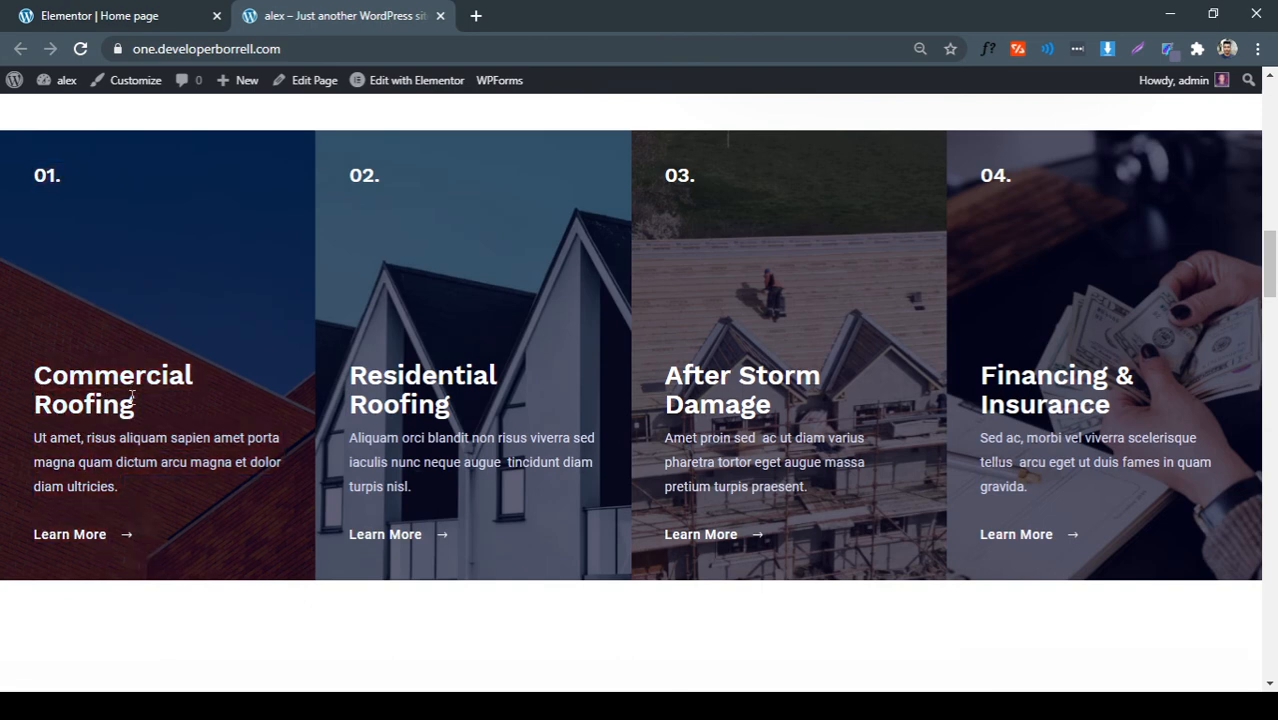
triple_click(132, 400)
left_click_drag(109, 486, 57, 447)
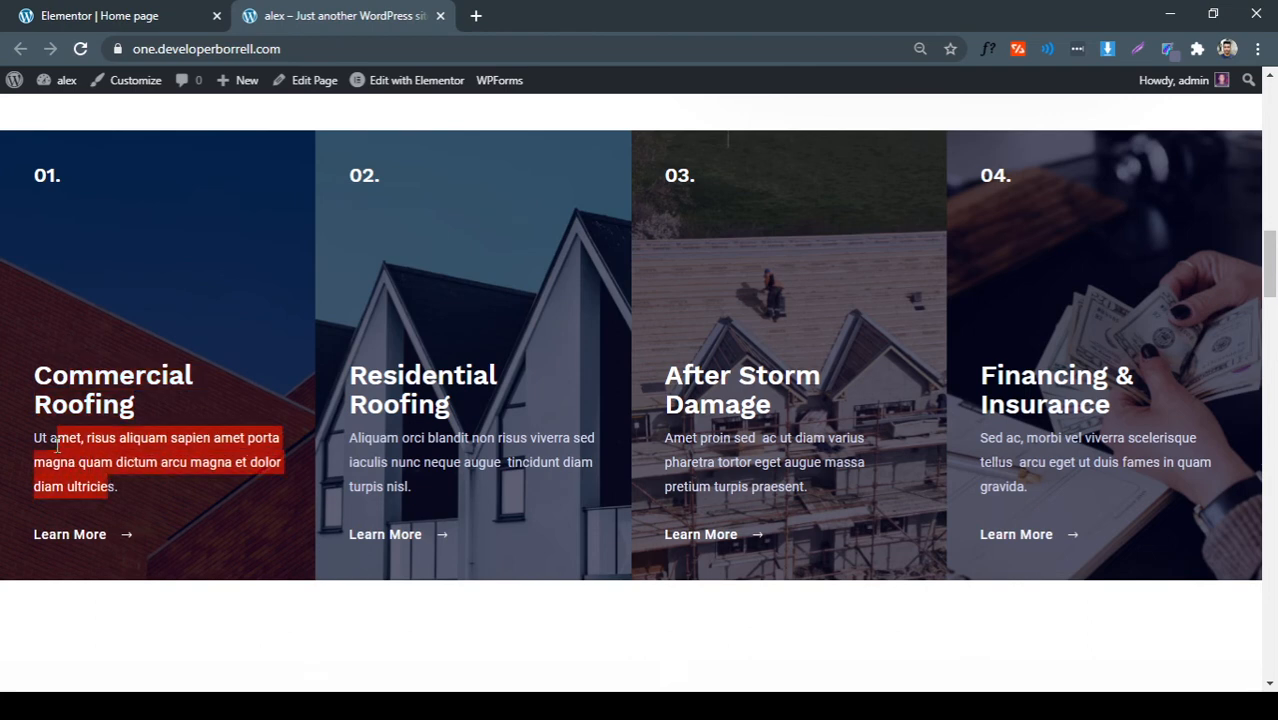
Show the editor's widget list, then check the live page's Learn More link and the services section above the cards
left_click(131, 12)
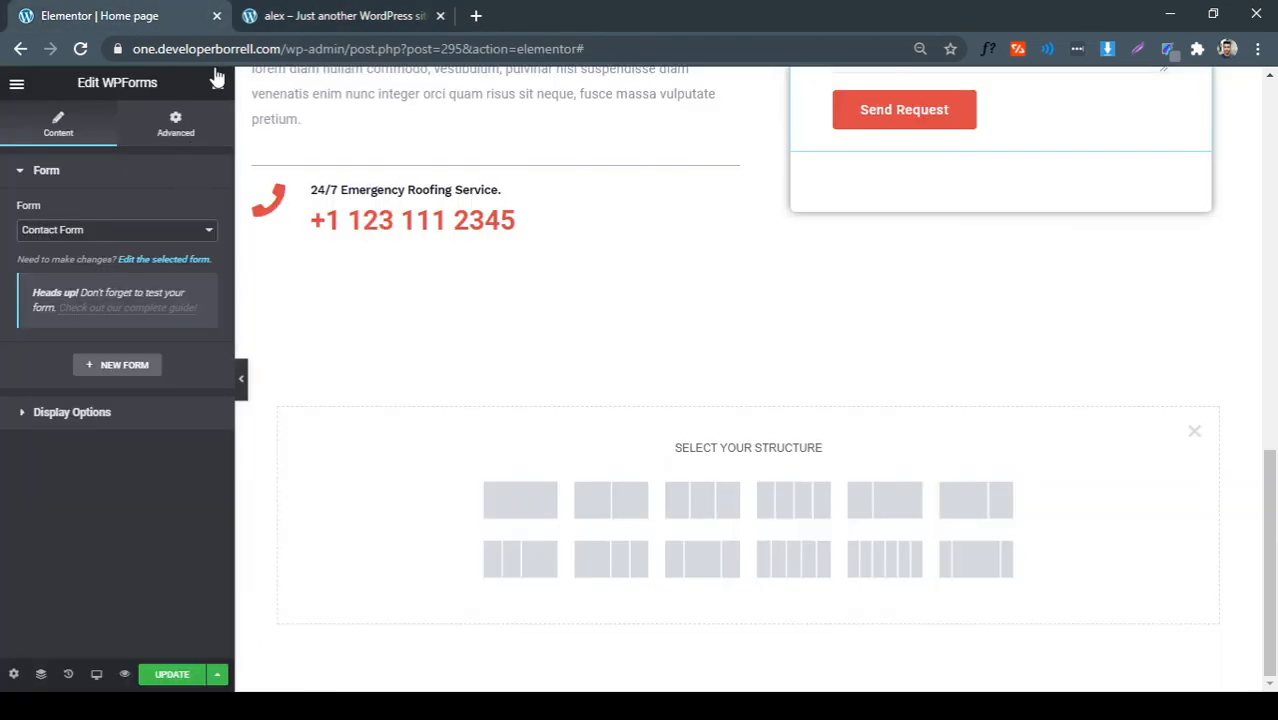
left_click(217, 86)
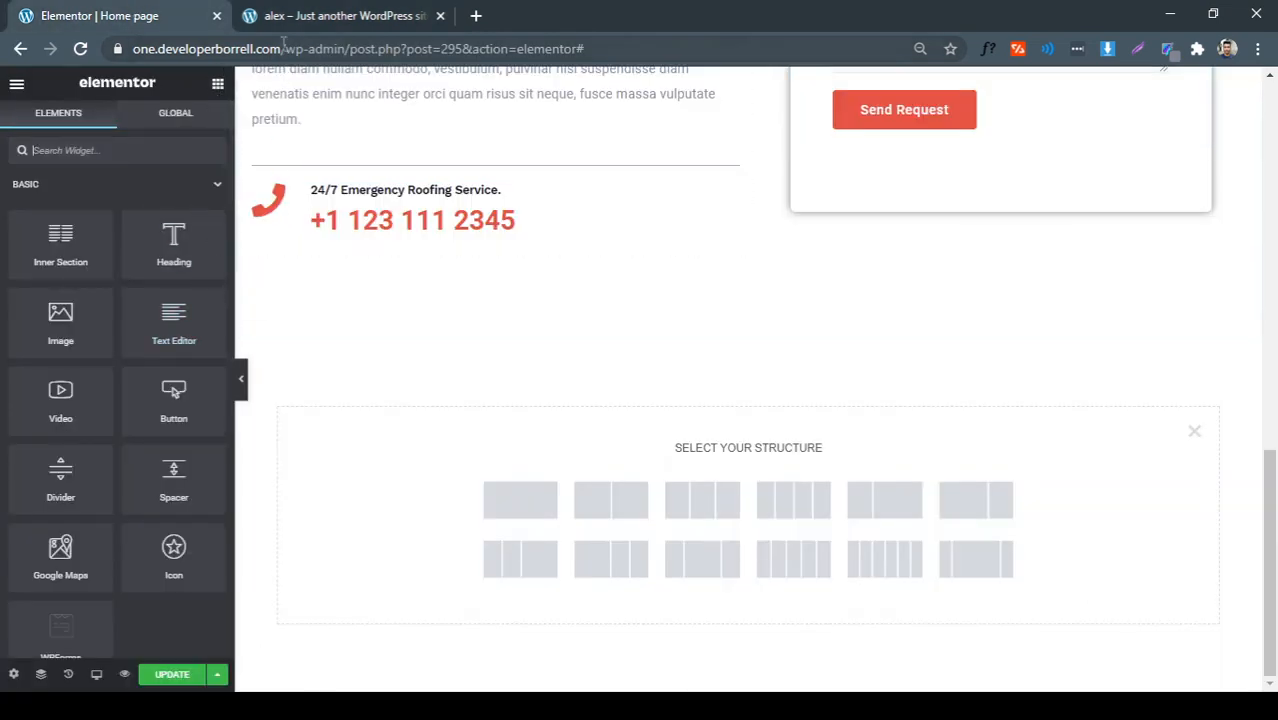
left_click(330, 15)
left_click(137, 491)
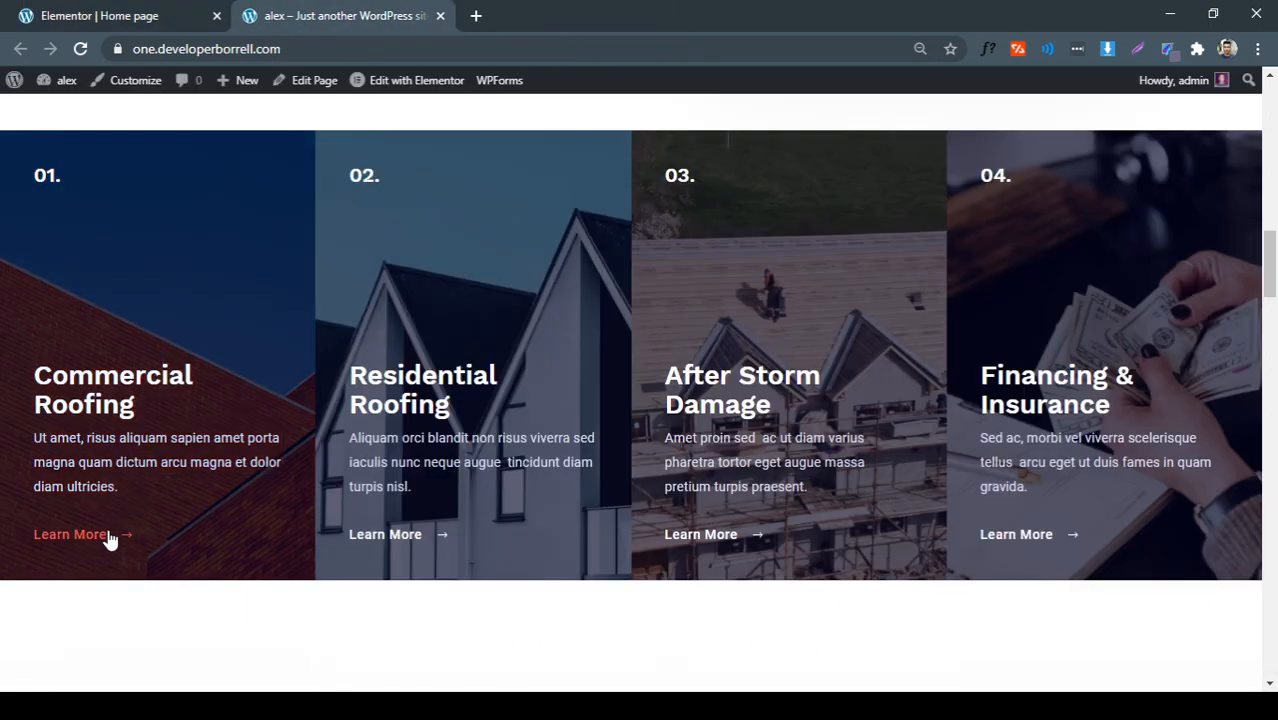
scroll(685, 502, "up", 2)
scroll(294, 425, "up", 3)
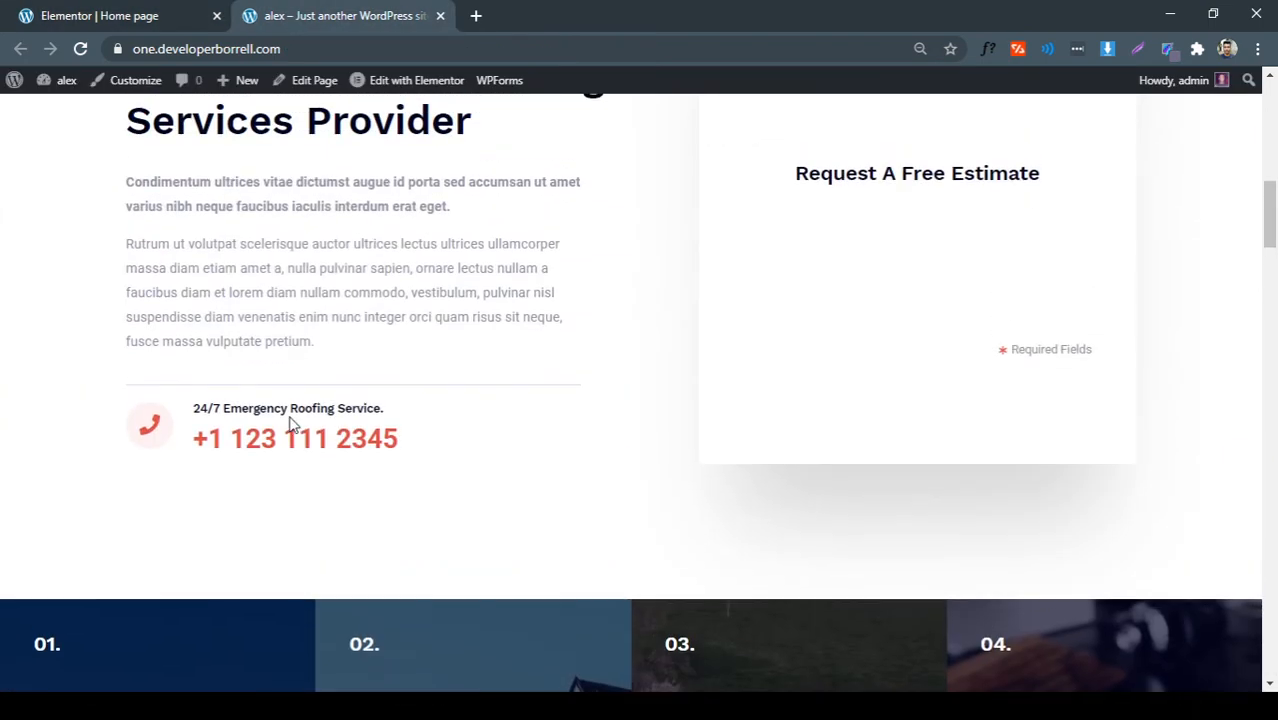
scroll(282, 380, "up", 2)
Review the rebuilt hero and services section with its overlapping estimate card in the editor
left_click(177, 18)
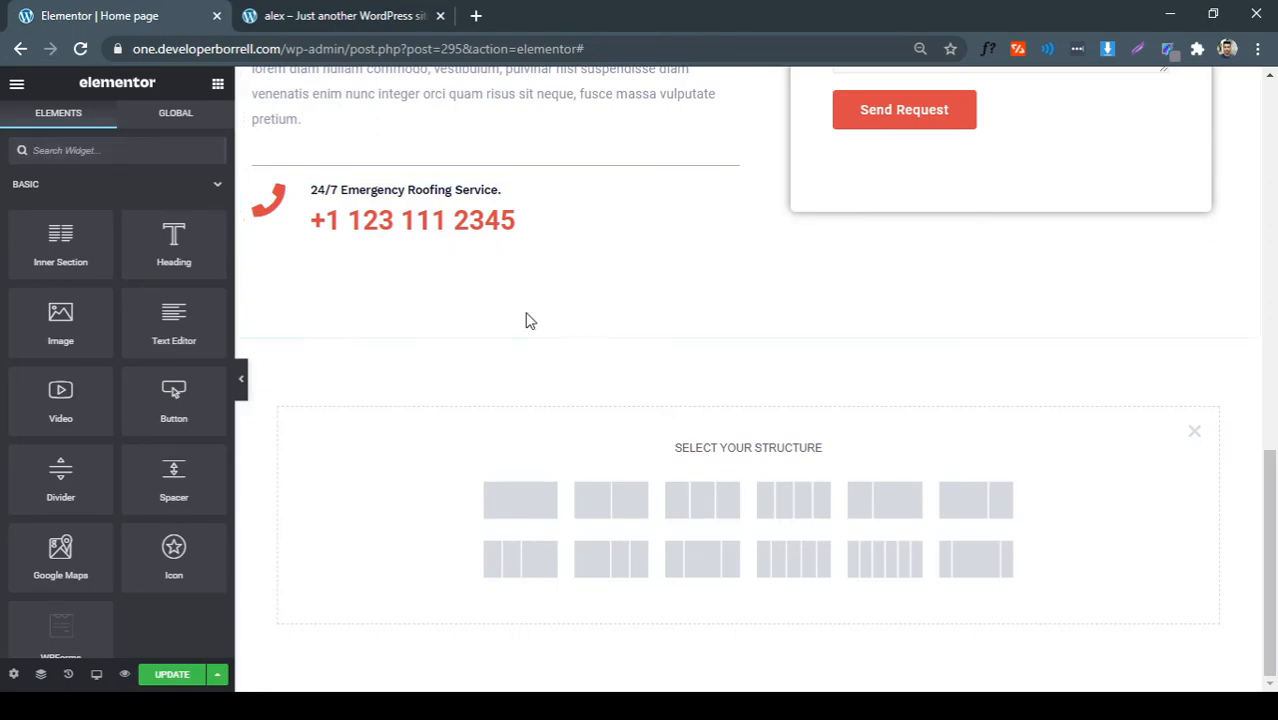
scroll(528, 320, "up", 5)
scroll(677, 370, "up", 5)
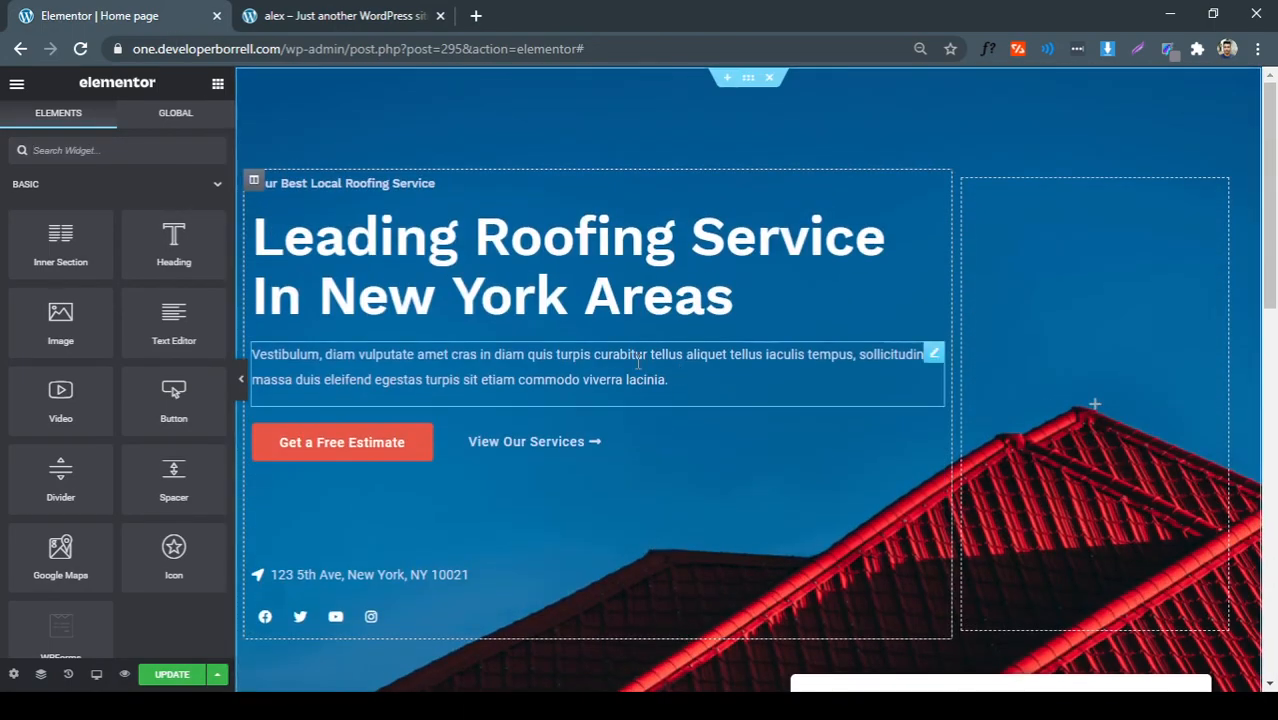
scroll(594, 372, "down", 3)
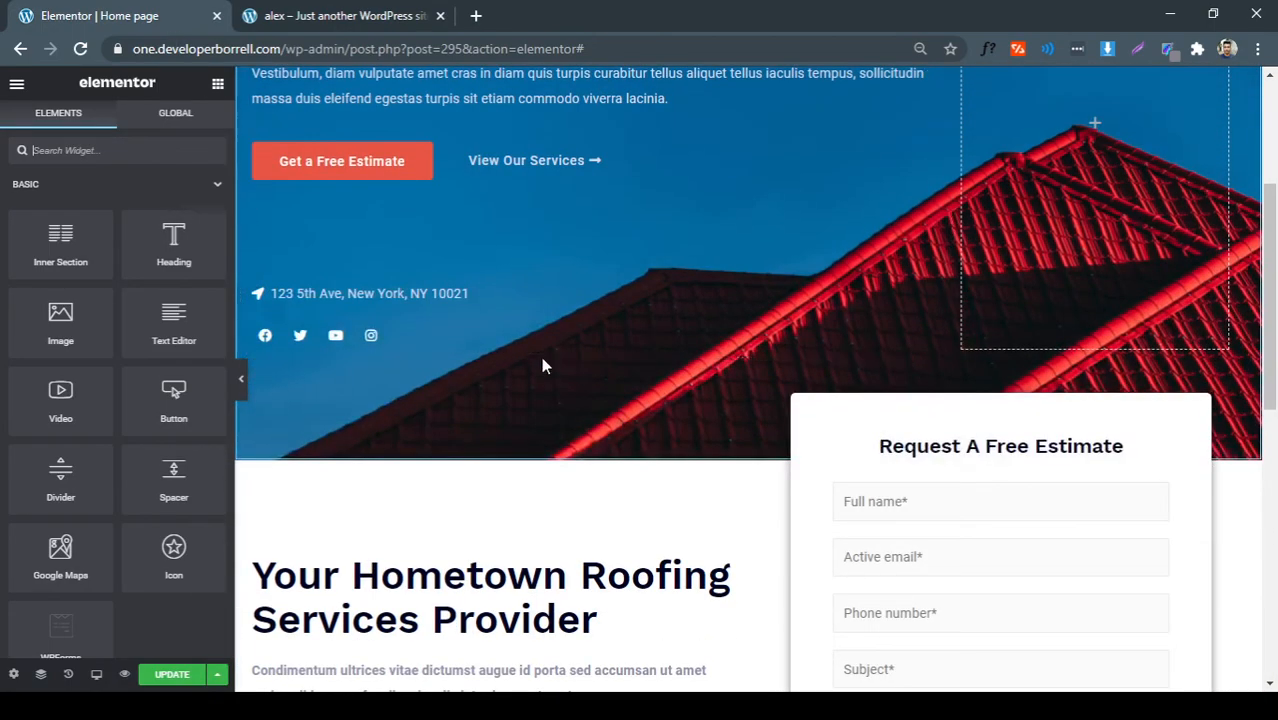
scroll(510, 305, "down", 2)
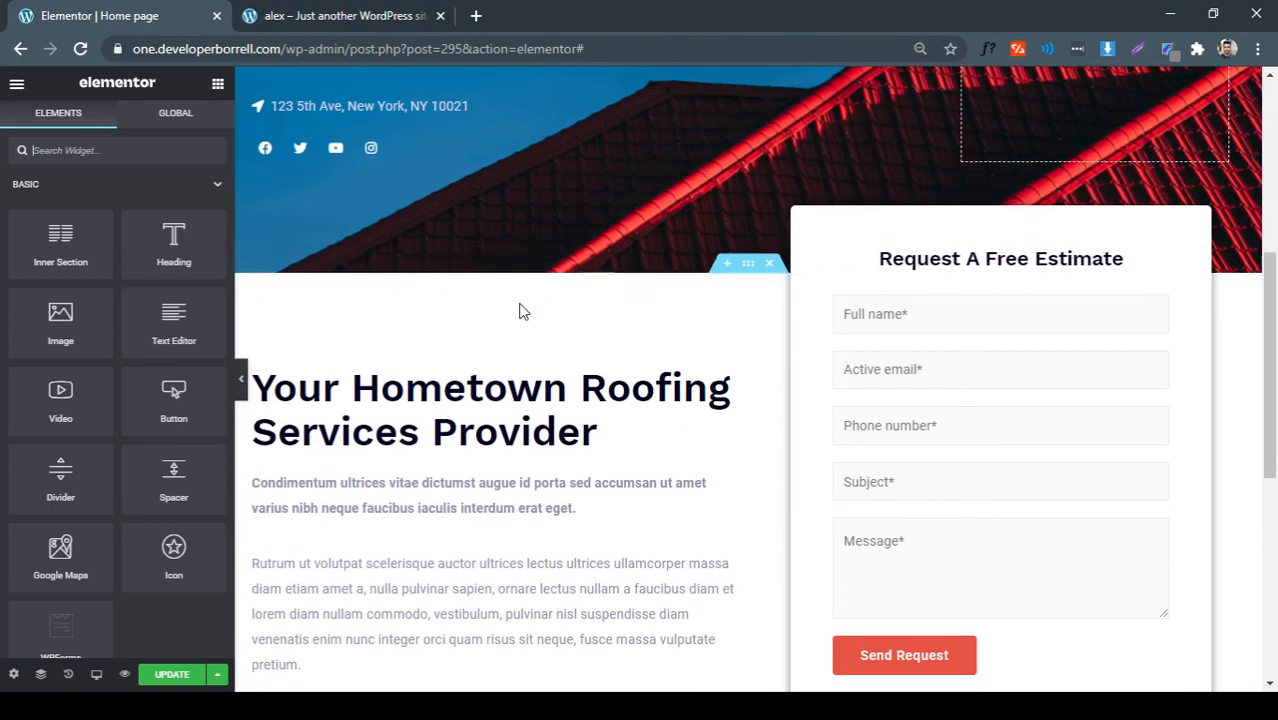
scroll(533, 312, "up", 2)
scroll(789, 293, "up", 1)
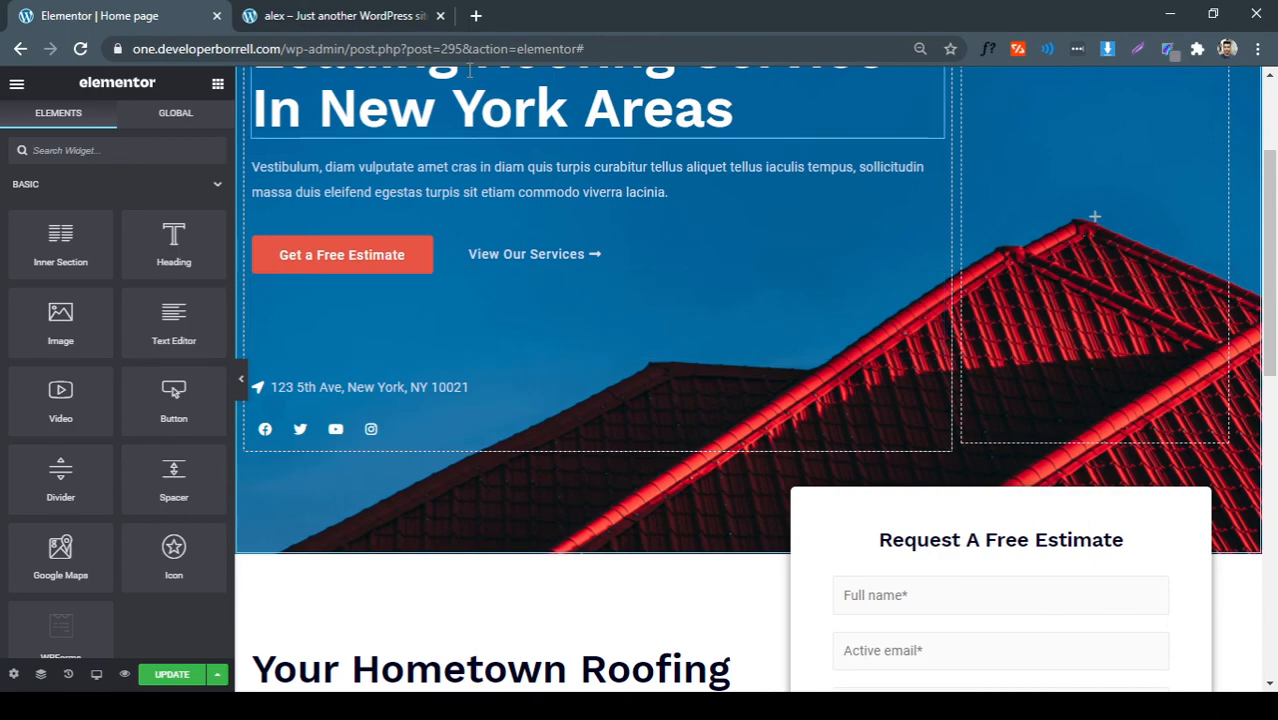
Look over the live page's hero, services section and service cards as the reference for the rebuilt page
left_click(340, 15)
scroll(440, 290, "down", 5)
scroll(453, 311, "up", 5)
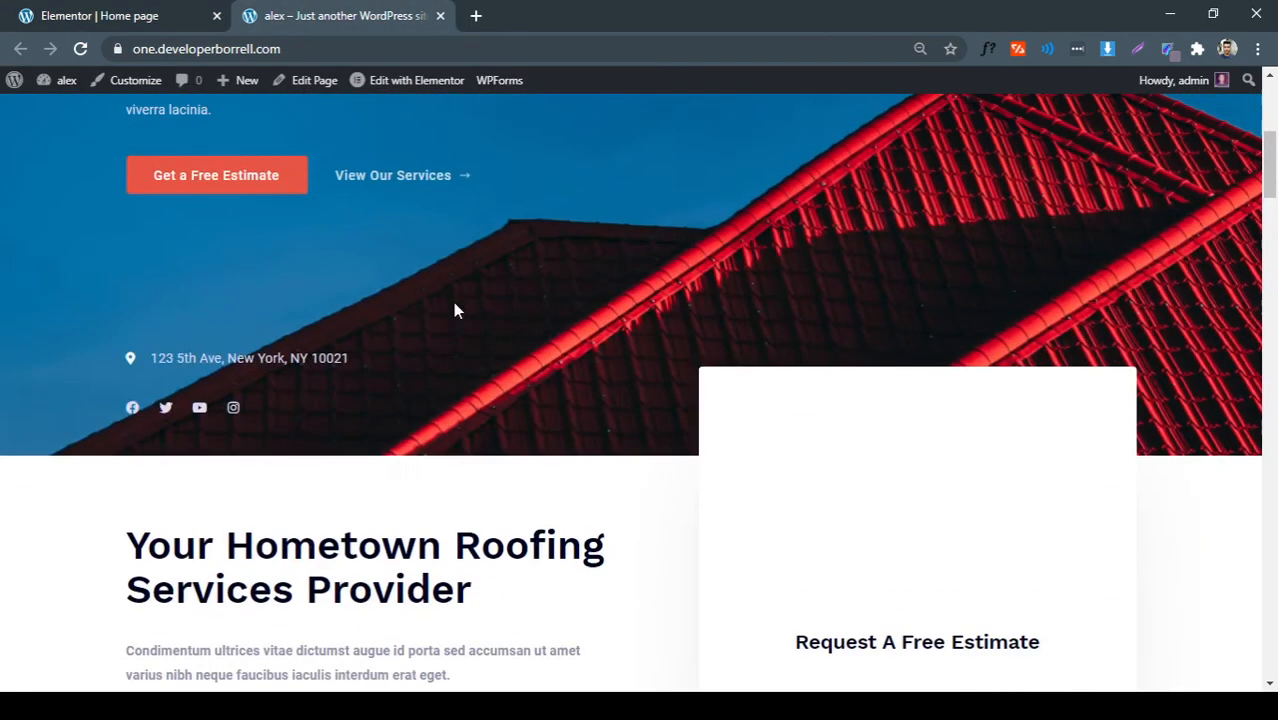
scroll(455, 311, "down", 2)
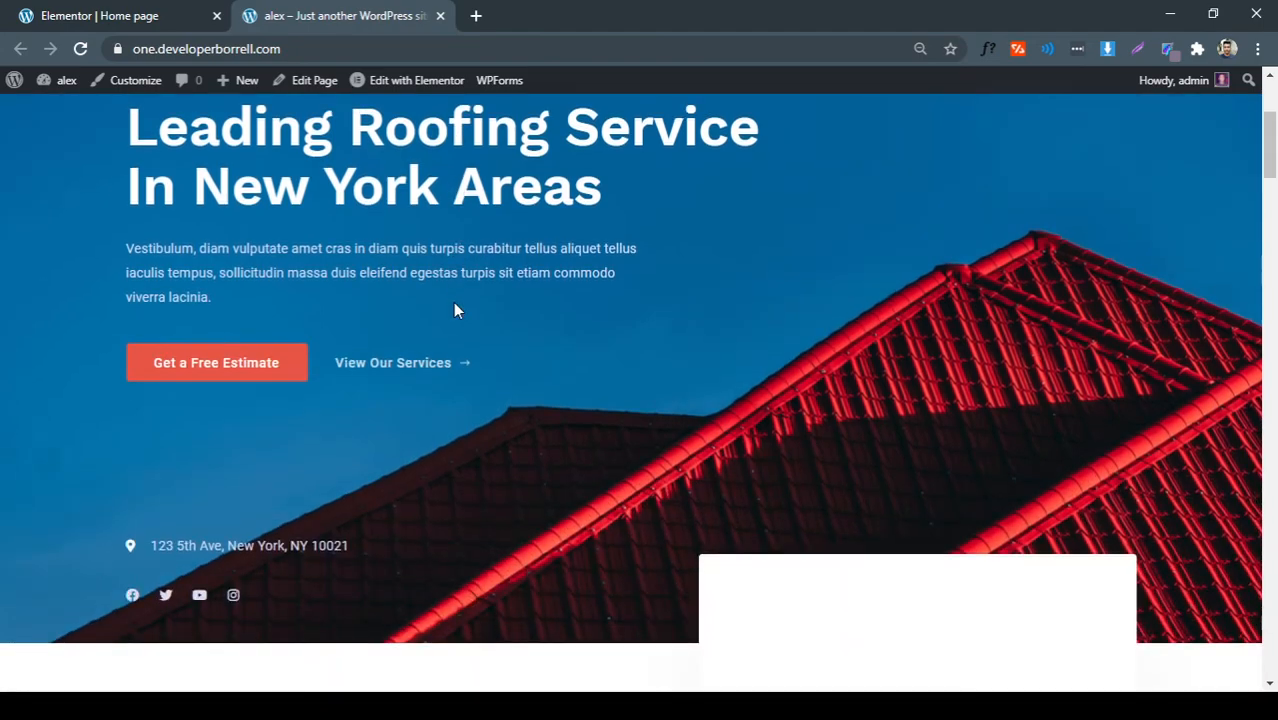
scroll(455, 311, "down", 12)
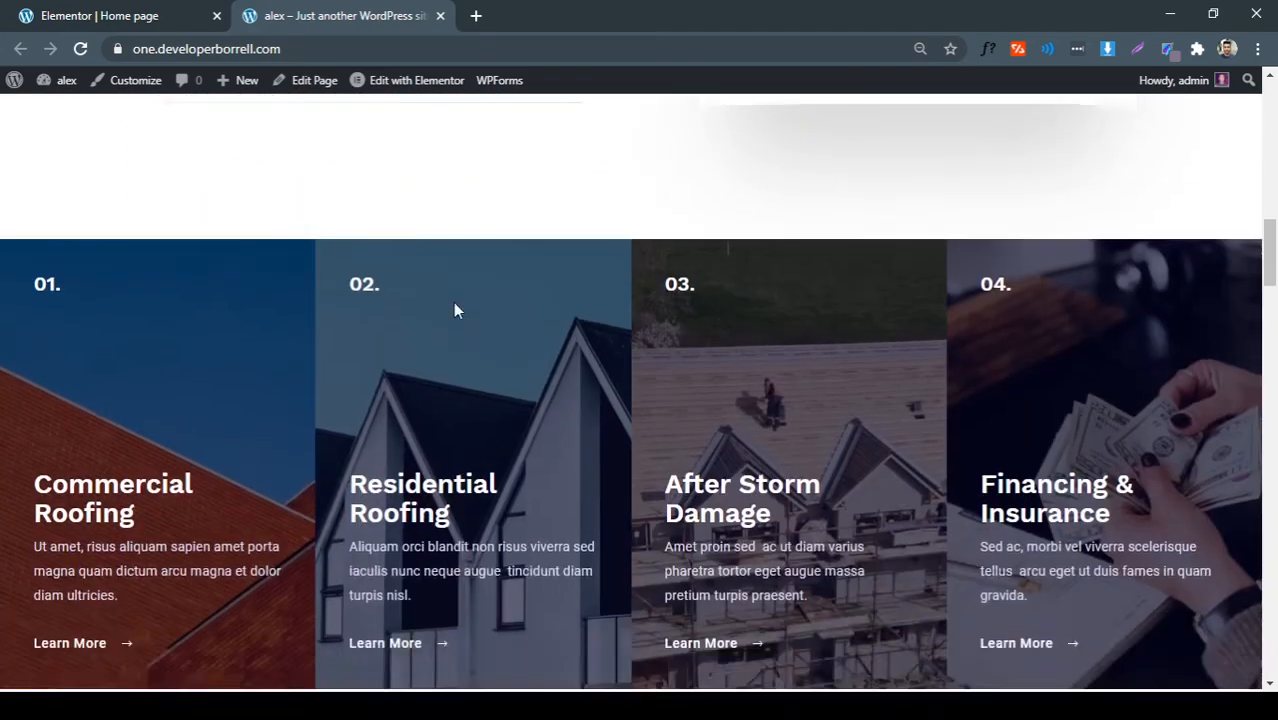
scroll(455, 308, "up", 12)
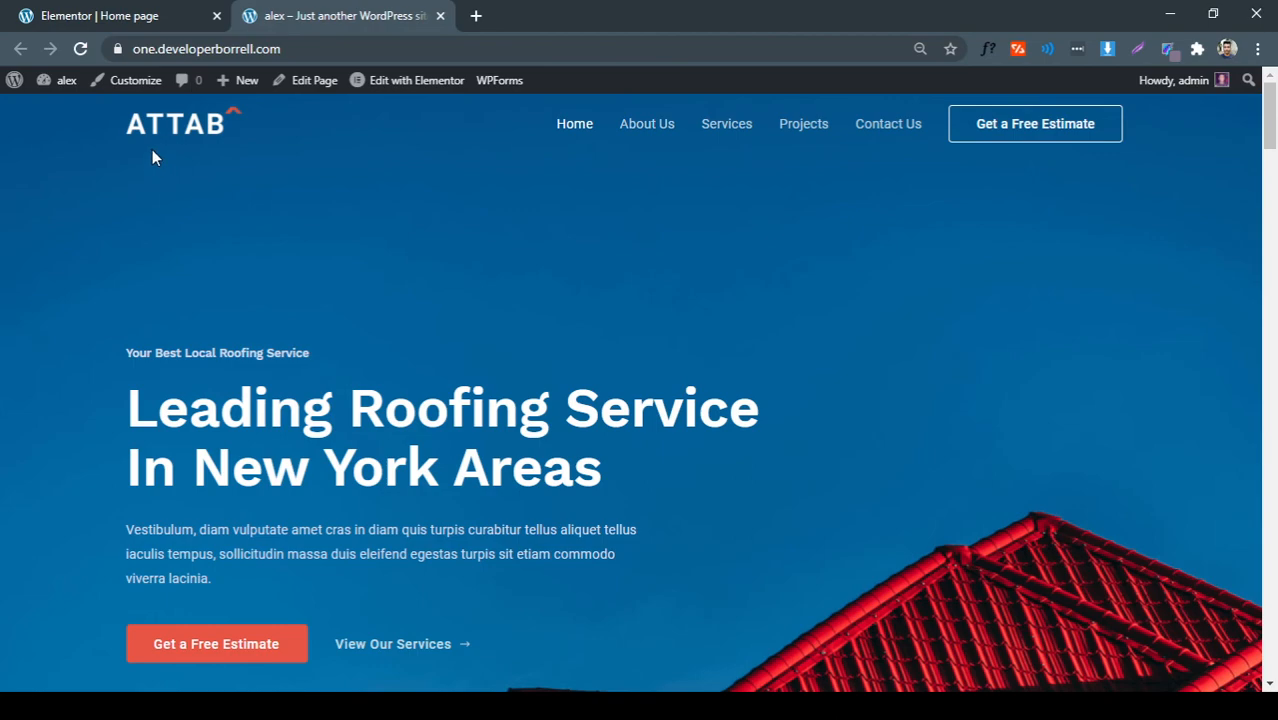
Examine the live page's hero layout and its Leading Roofing Service In New York Areas heading
scroll(152, 149, "down", 4)
scroll(578, 316, "up", 3)
scroll(582, 310, "down", 4)
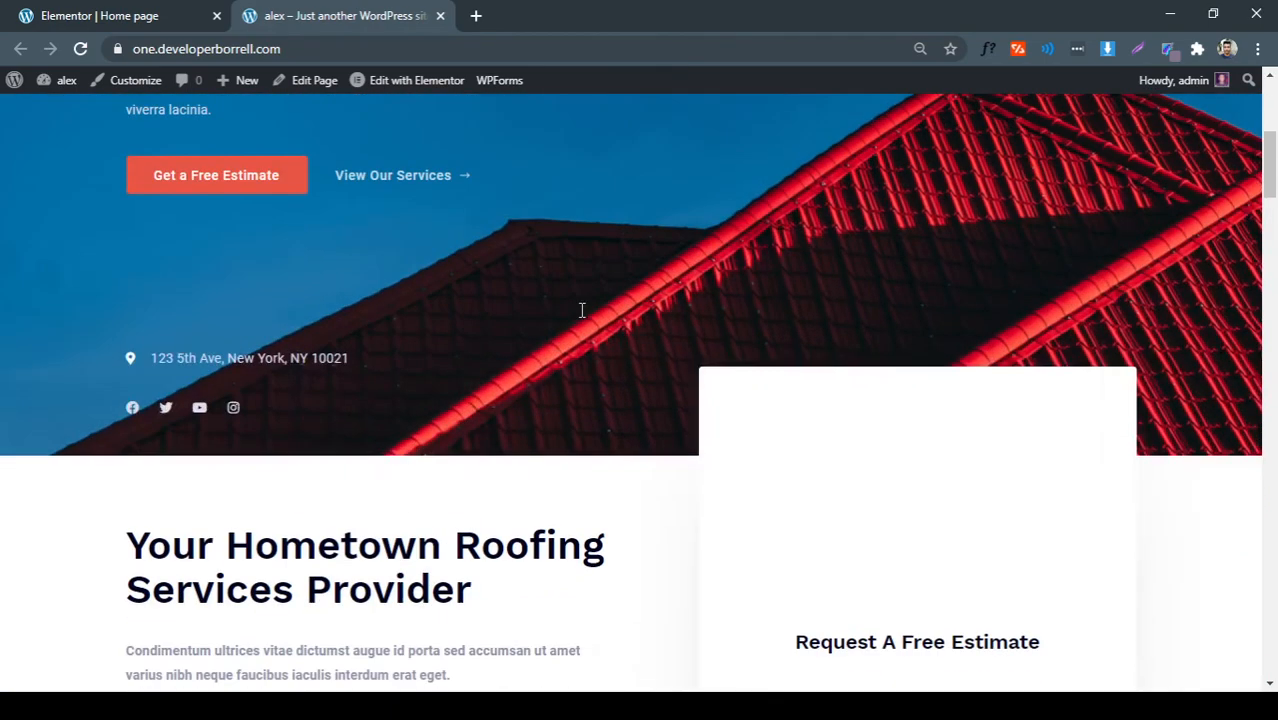
scroll(582, 318, "up", 3)
left_click_drag(137, 210, 195, 282)
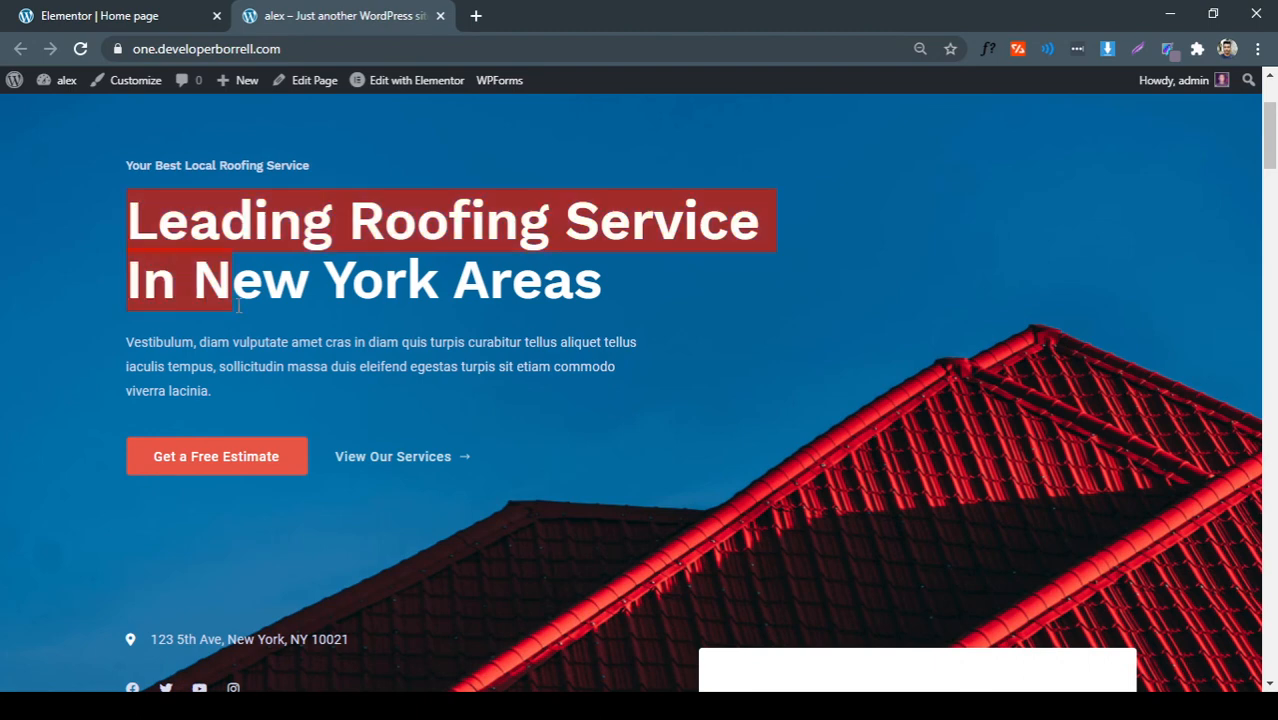
left_click(461, 337)
scroll(583, 383, "up", 2)
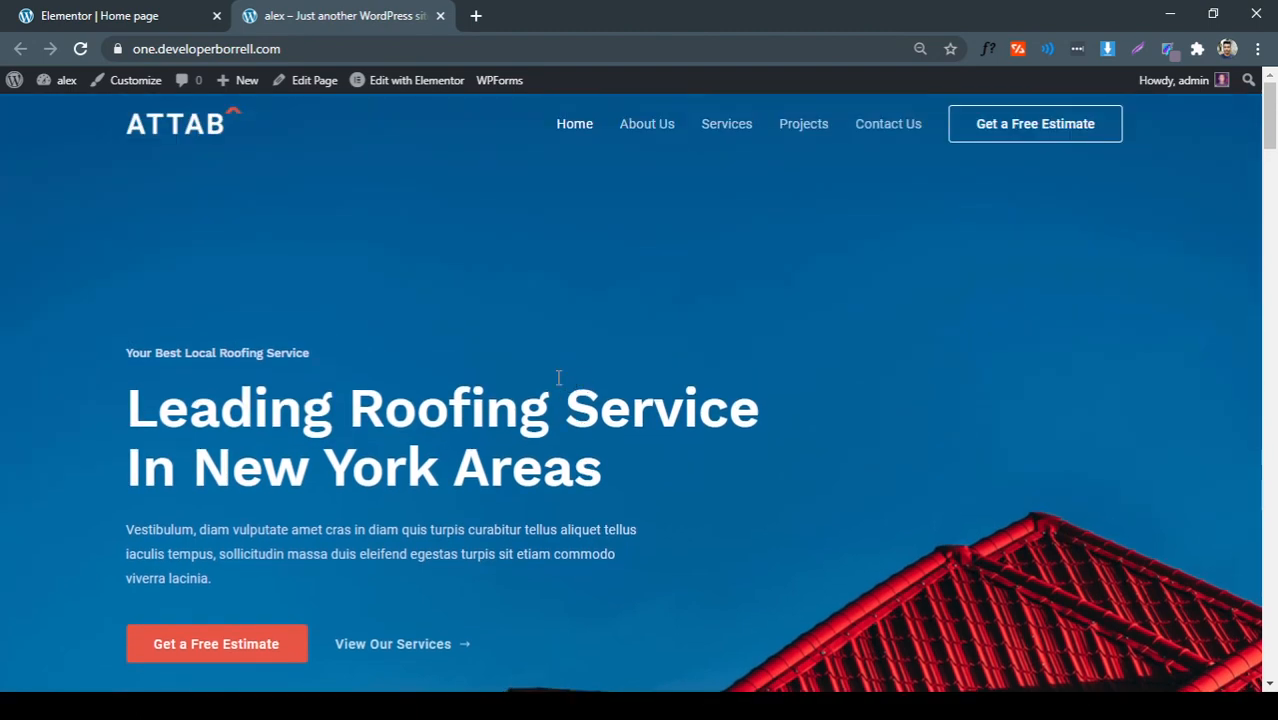
scroll(619, 397, "down", 1)
left_click_drag(628, 396, 146, 311)
left_click(323, 345)
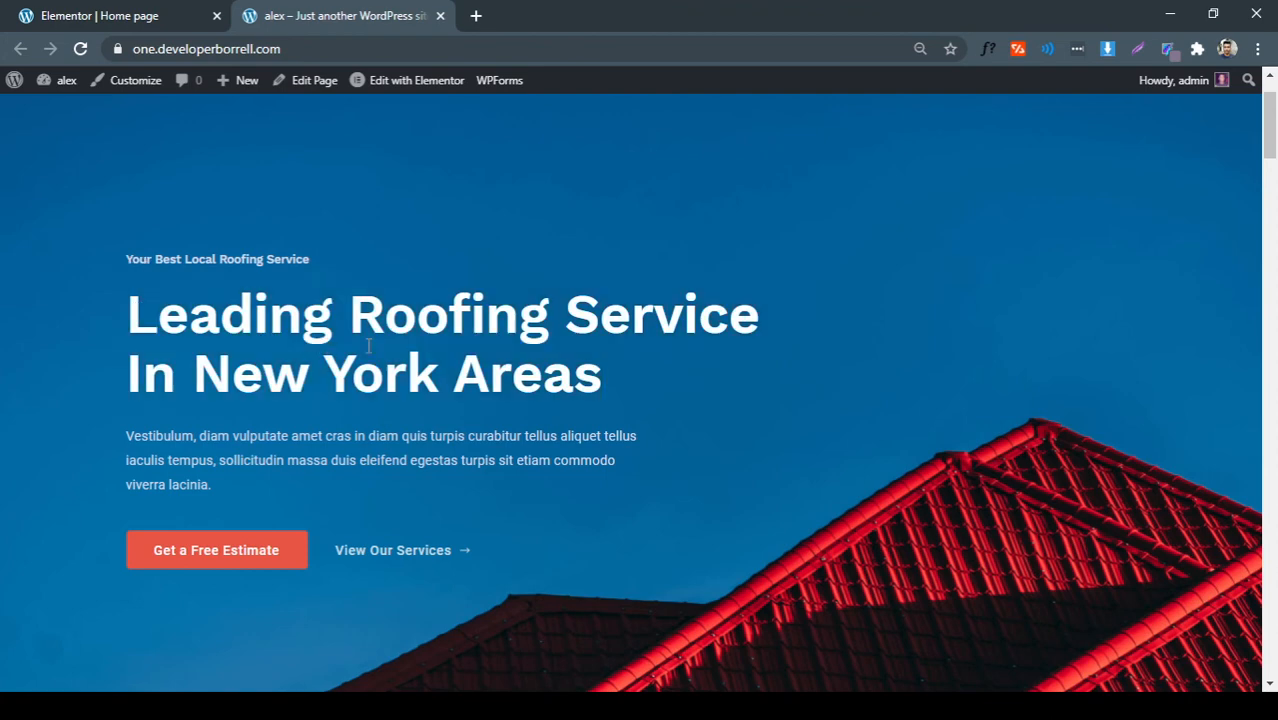
Compare the live page's hero with the rebuilt one and open the rebuilt main heading's content settings in the editor
scroll(623, 348, "up", 1)
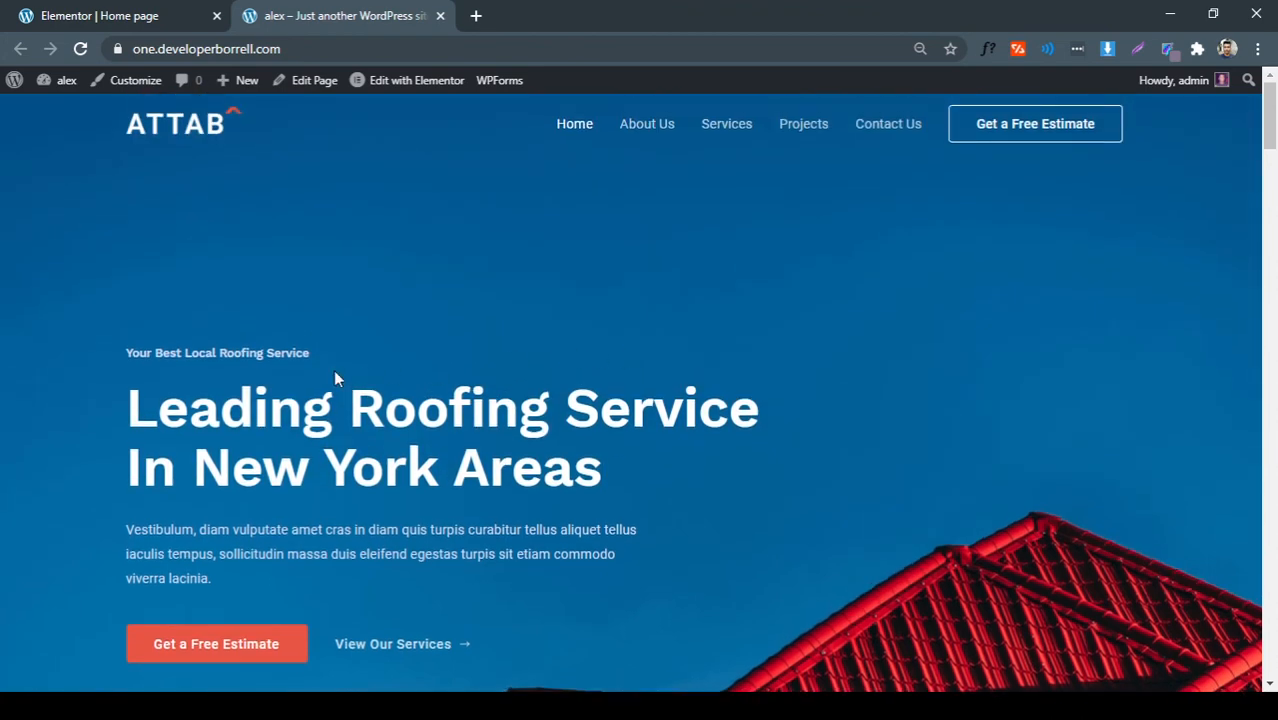
scroll(335, 377, "down", 5)
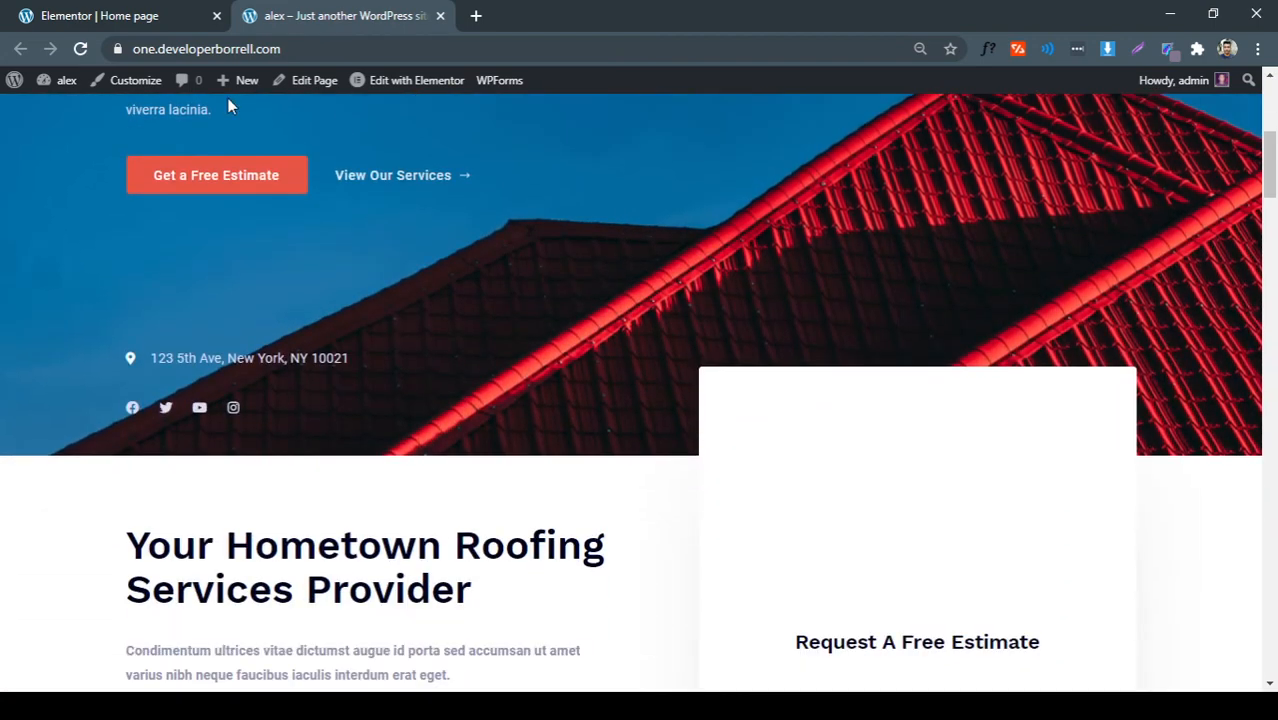
left_click(175, 16)
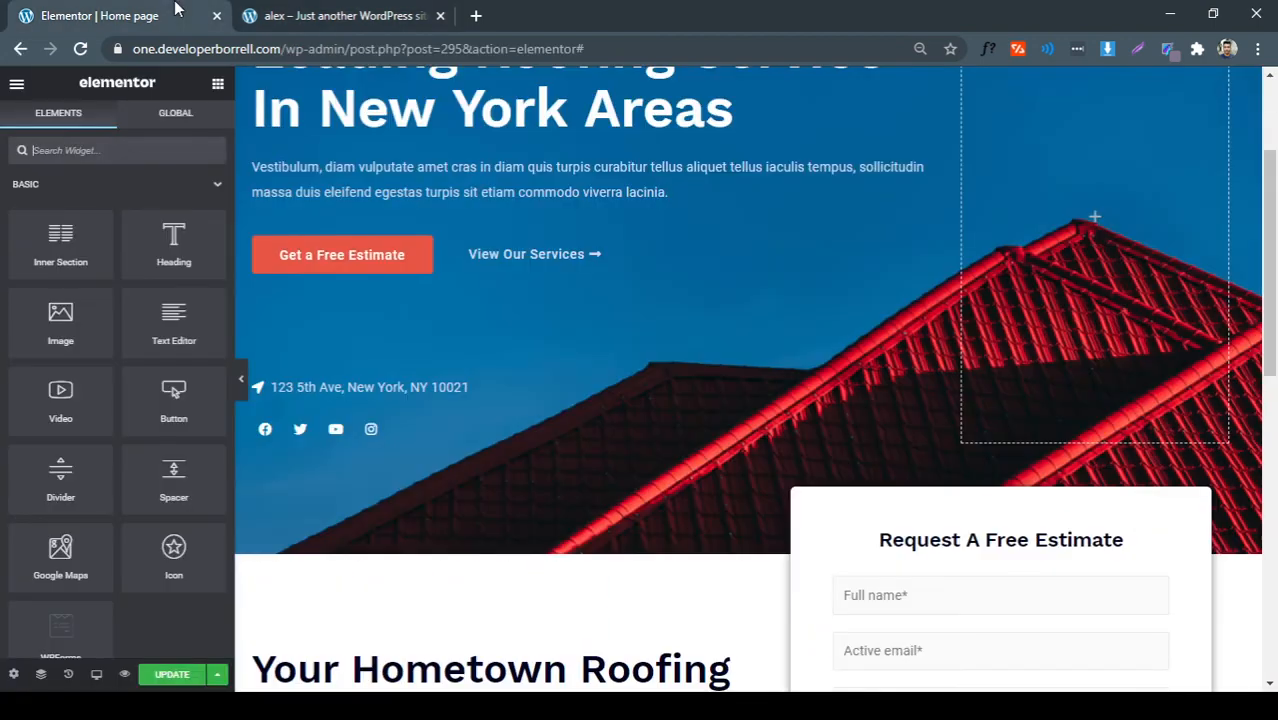
scroll(442, 176, "up", 1)
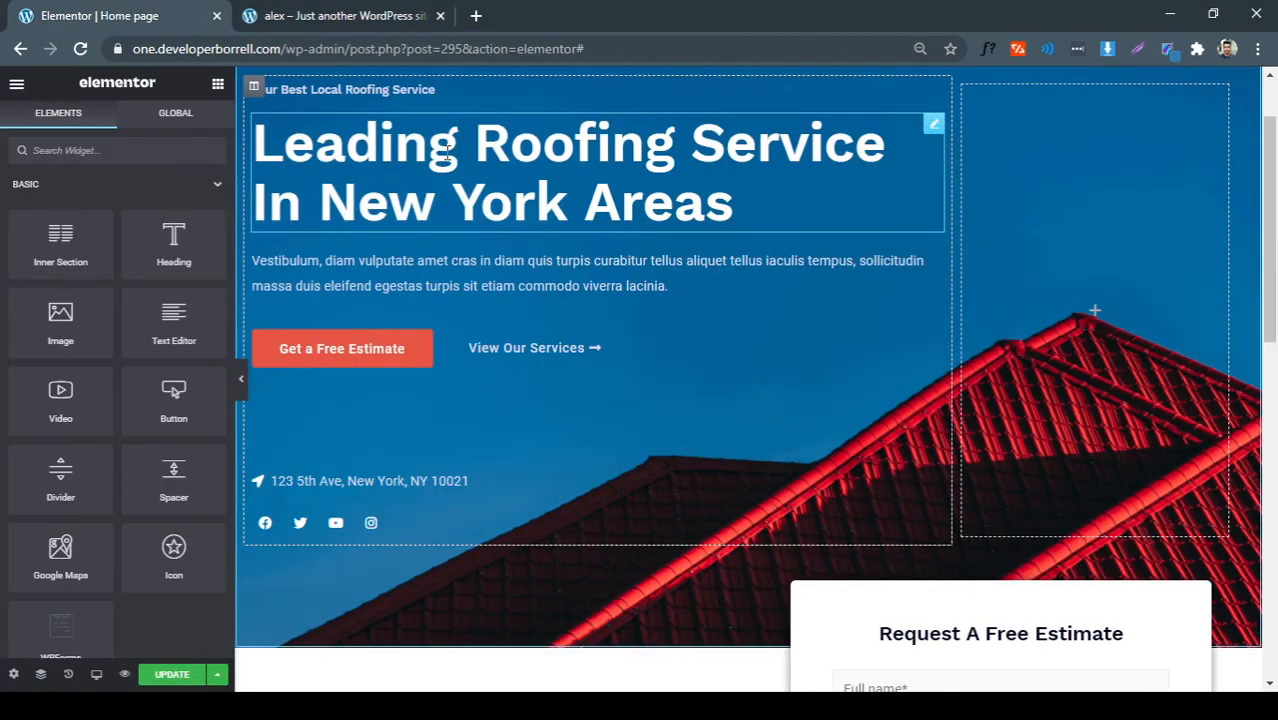
left_click(447, 150)
left_click(39, 124)
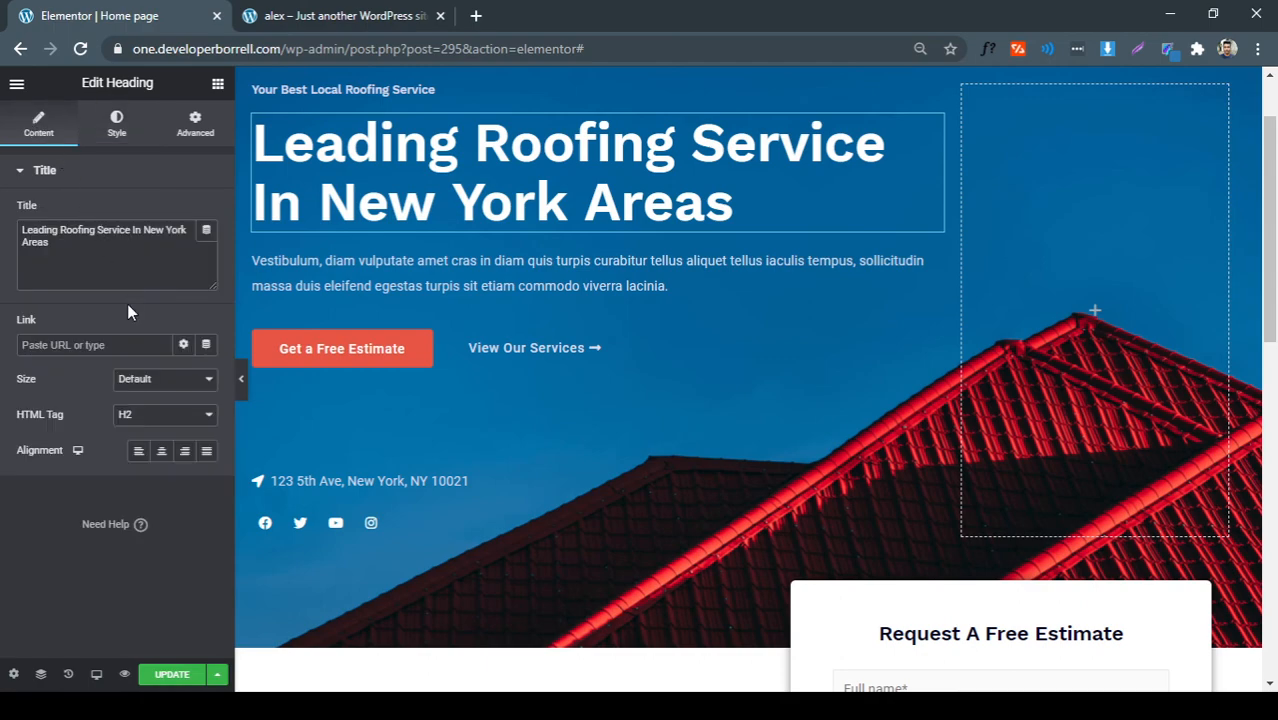
left_click(98, 244)
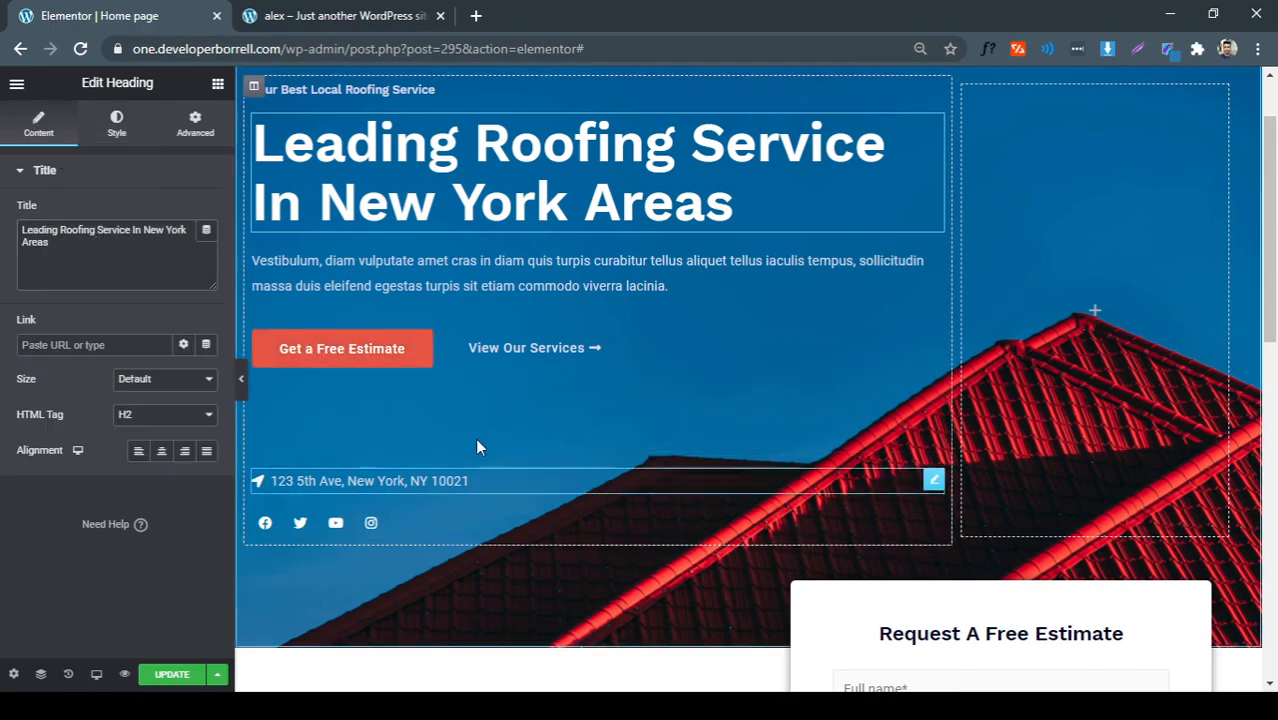
Review the rebuilt services section and Request A Free Estimate form in the editor, returning to the hero
scroll(476, 444, "down", 6)
scroll(485, 465, "down", 3)
scroll(465, 513, "up", 4)
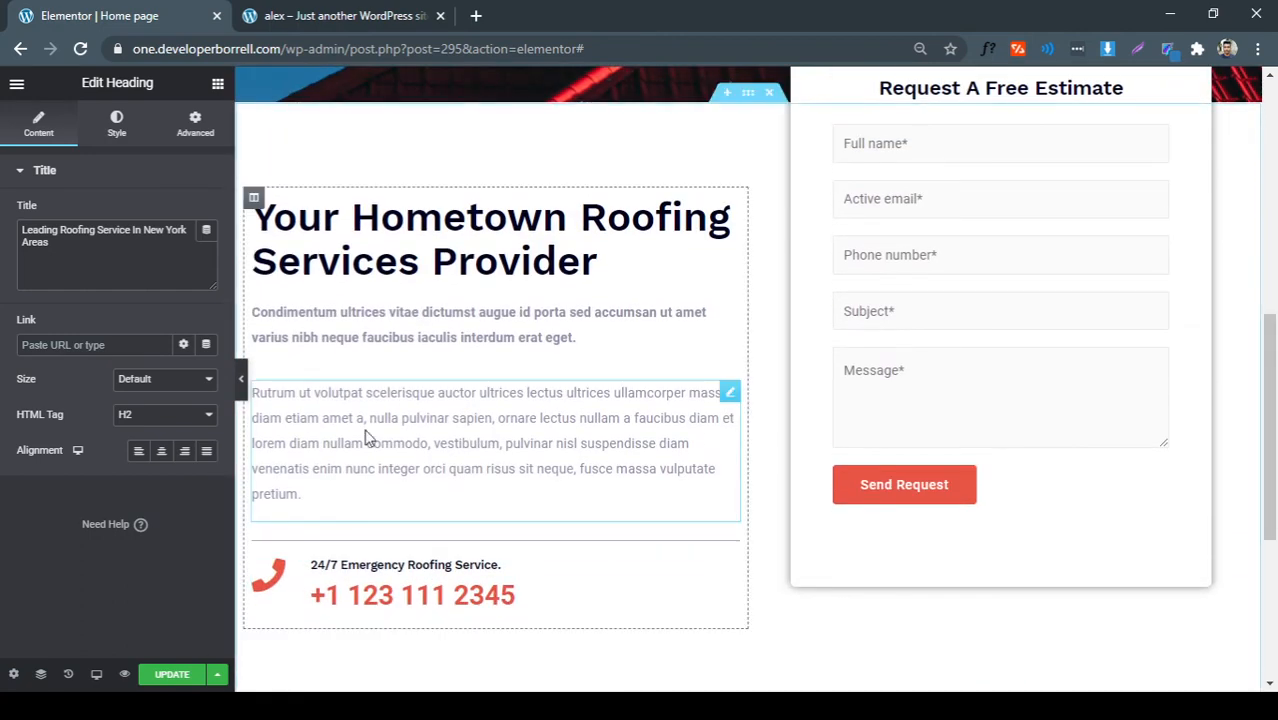
scroll(414, 534, "up", 5)
scroll(413, 537, "up", 2)
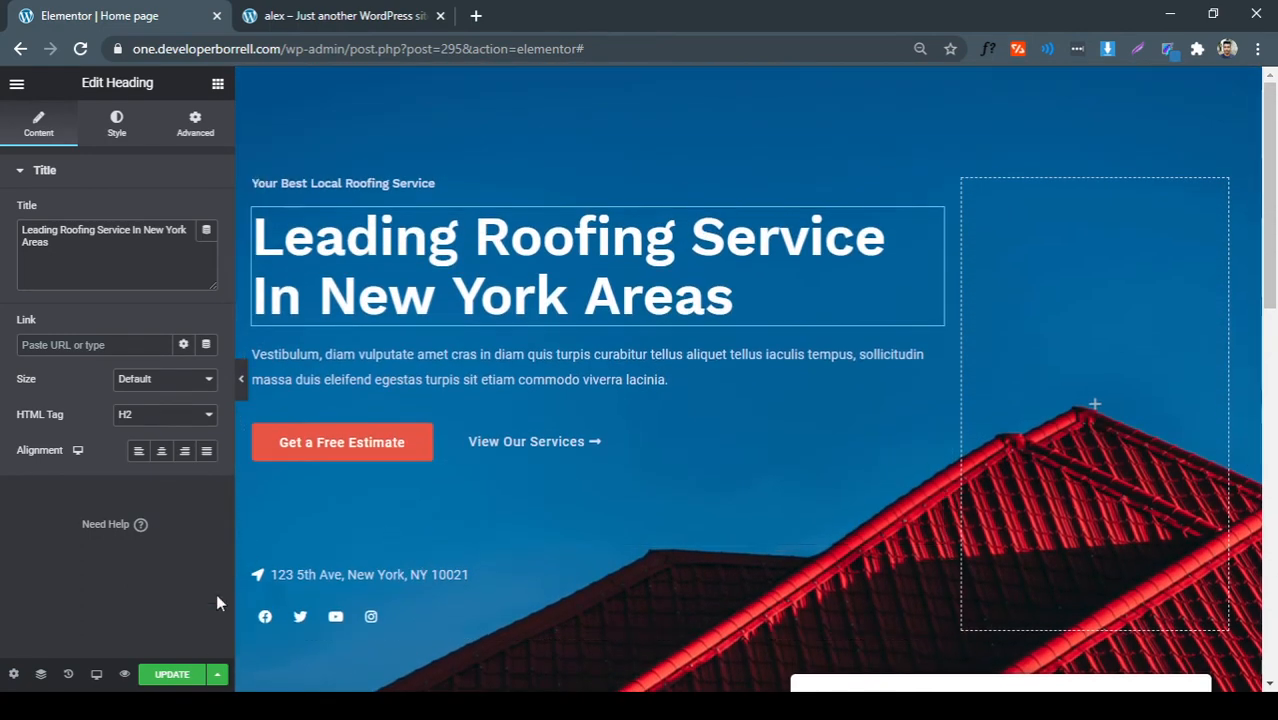
Save the page update, close the old live page and open the site's front page, one.developerborrell.com, in place of the editor
left_click(172, 675)
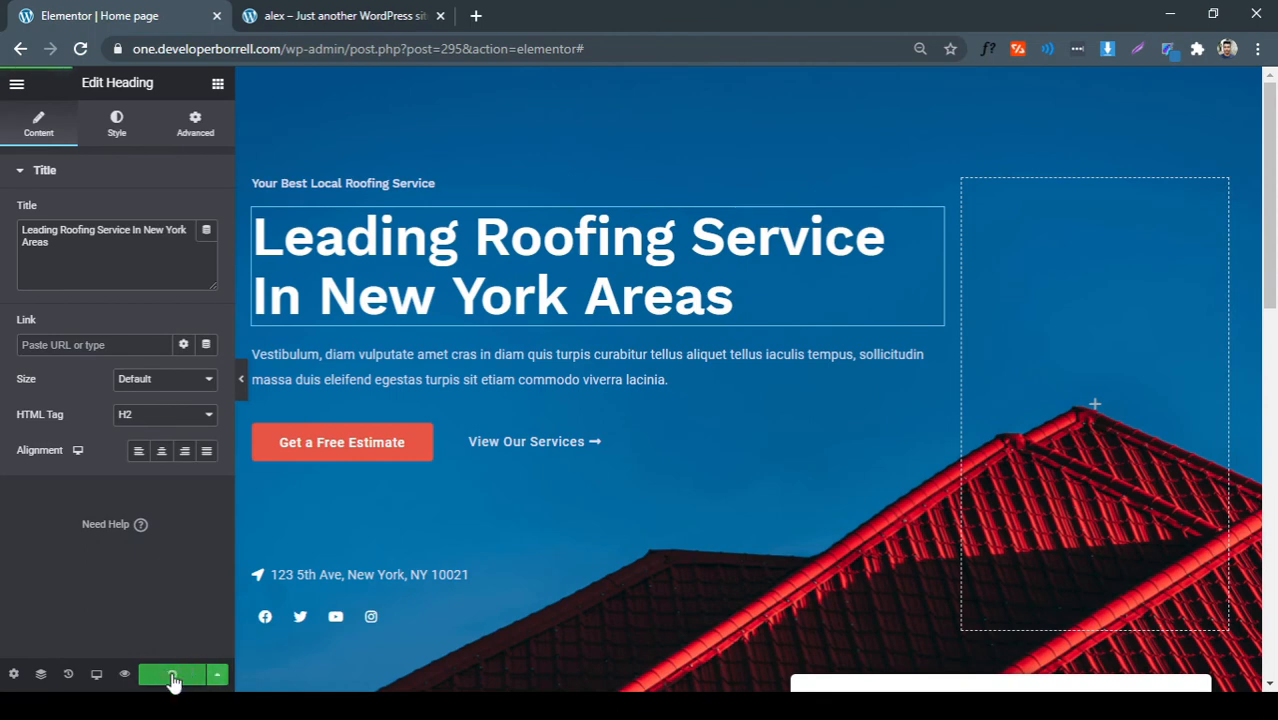
left_click(439, 17)
left_click_drag(285, 48, 584, 48)
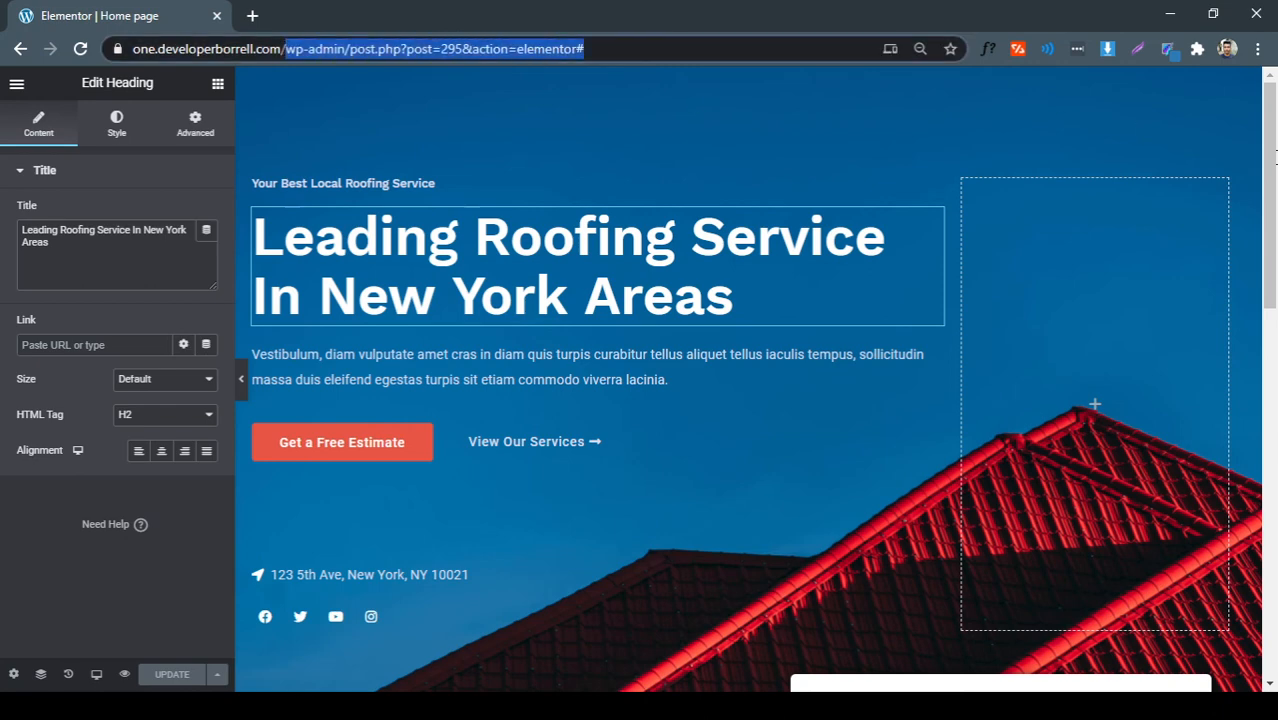
key("BackSpace")
key("Return")
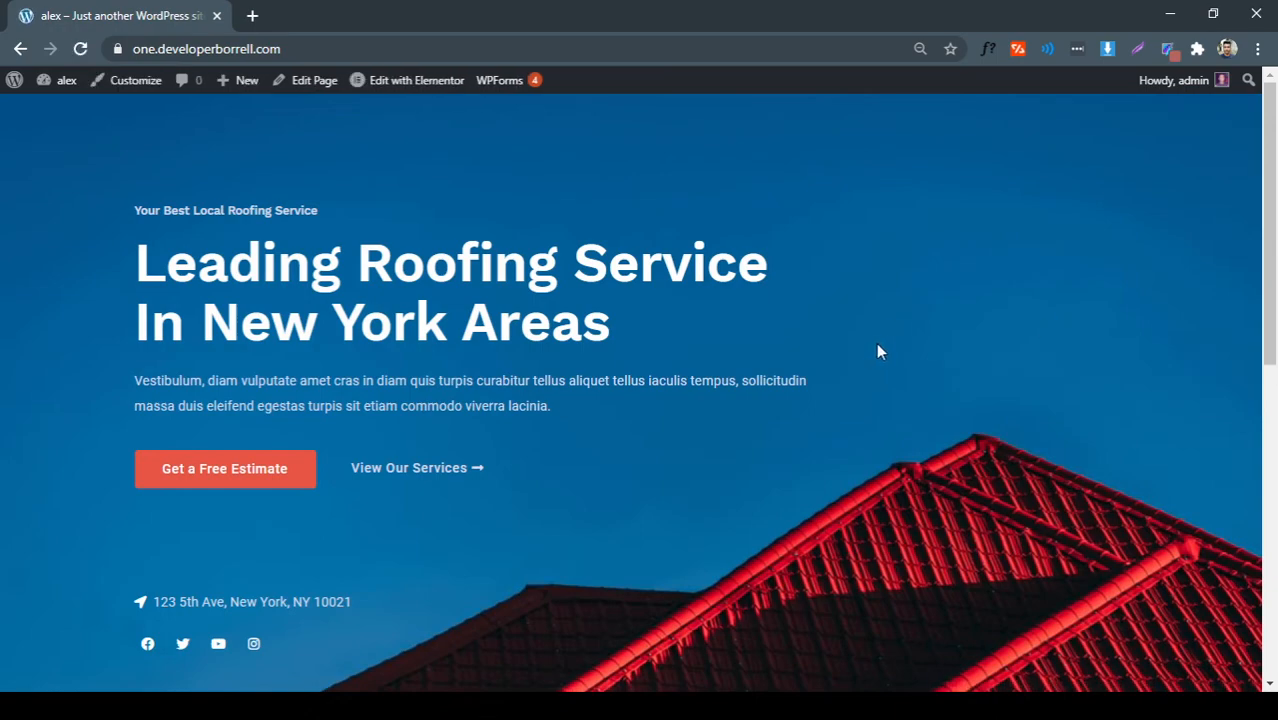
Check the published hero, services section and estimate form on the front page, reloading the page once in between
scroll(617, 305, "down", 7)
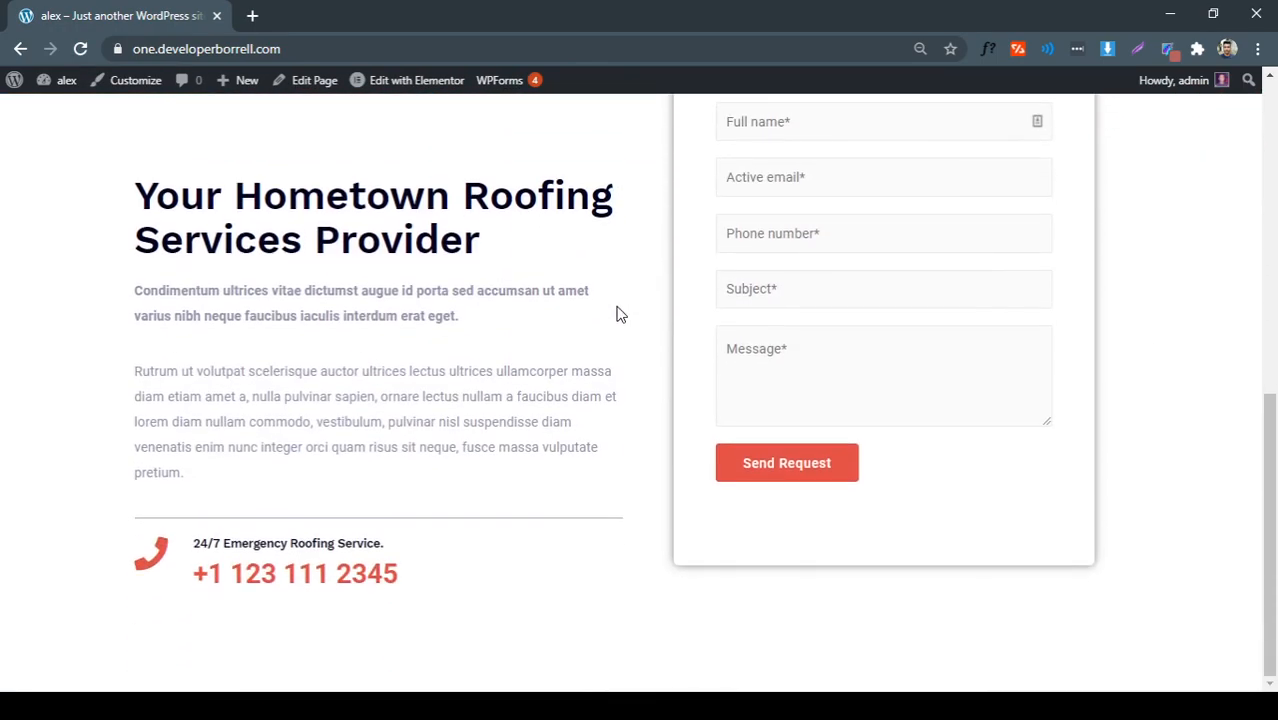
scroll(600, 314, "up", 6)
scroll(586, 324, "up", 2)
left_click(391, 47)
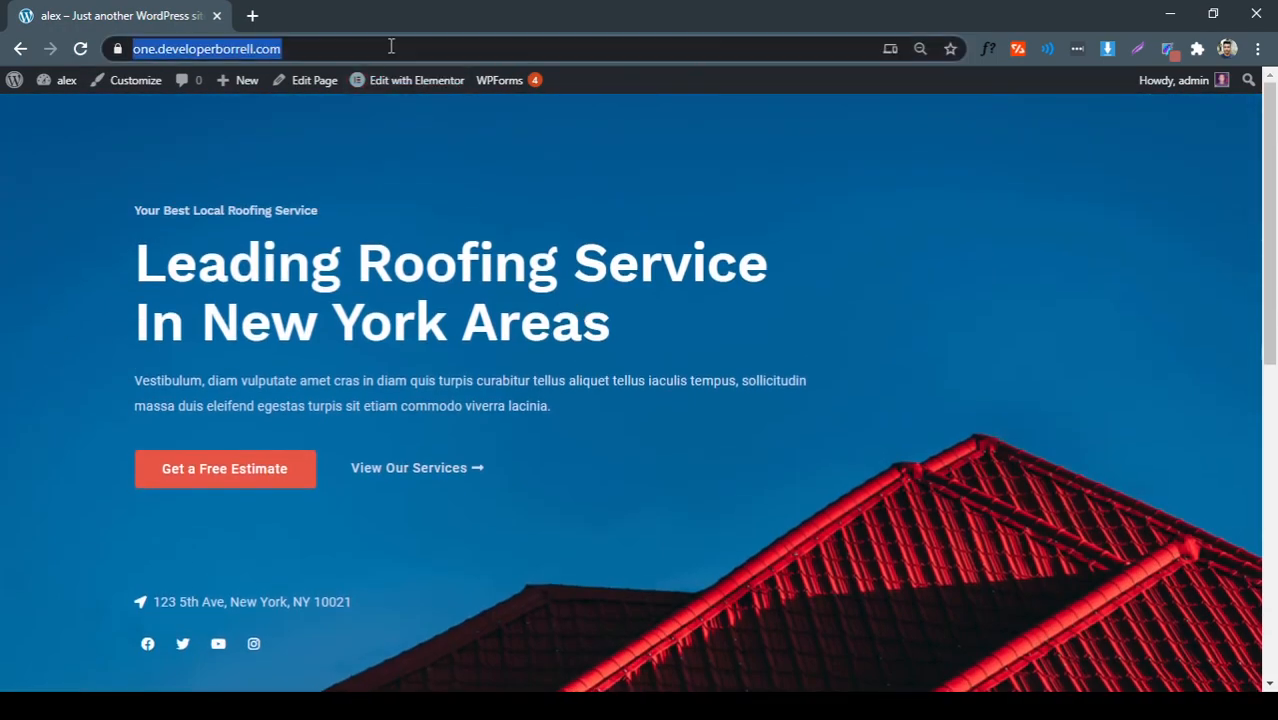
key("Return")
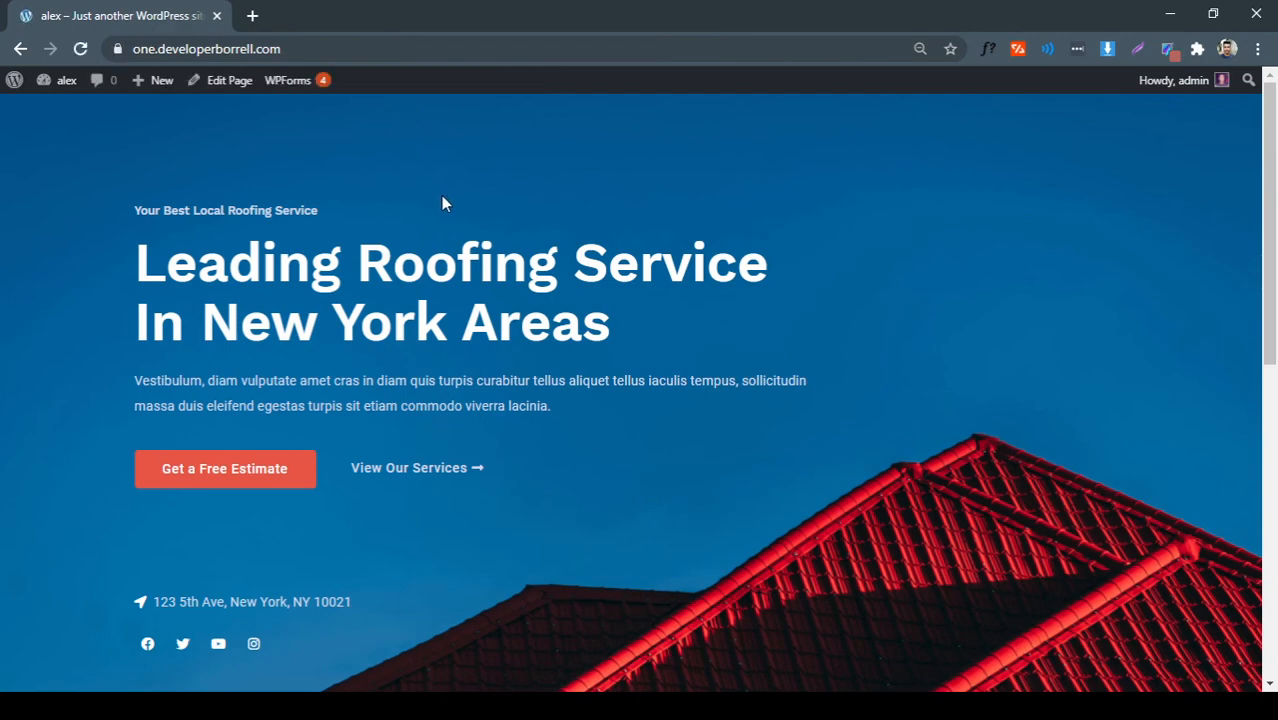
scroll(521, 260, "down", 8)
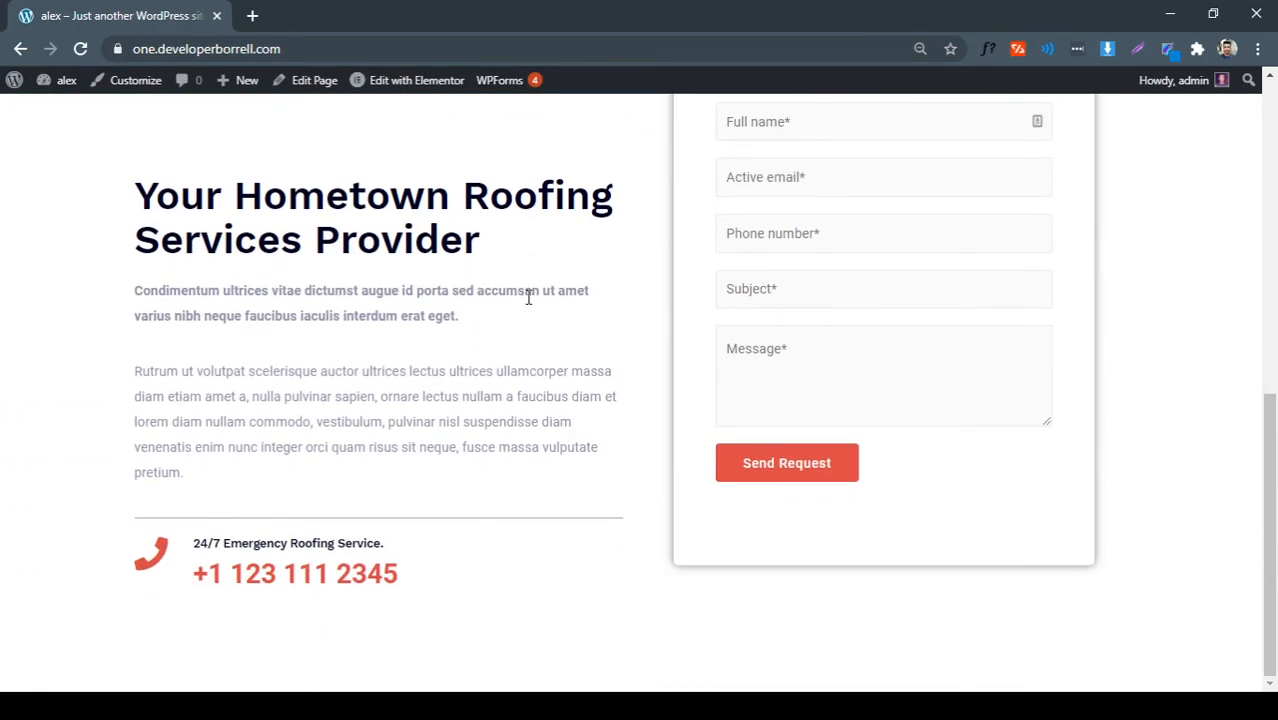
scroll(528, 294, "up", 8)
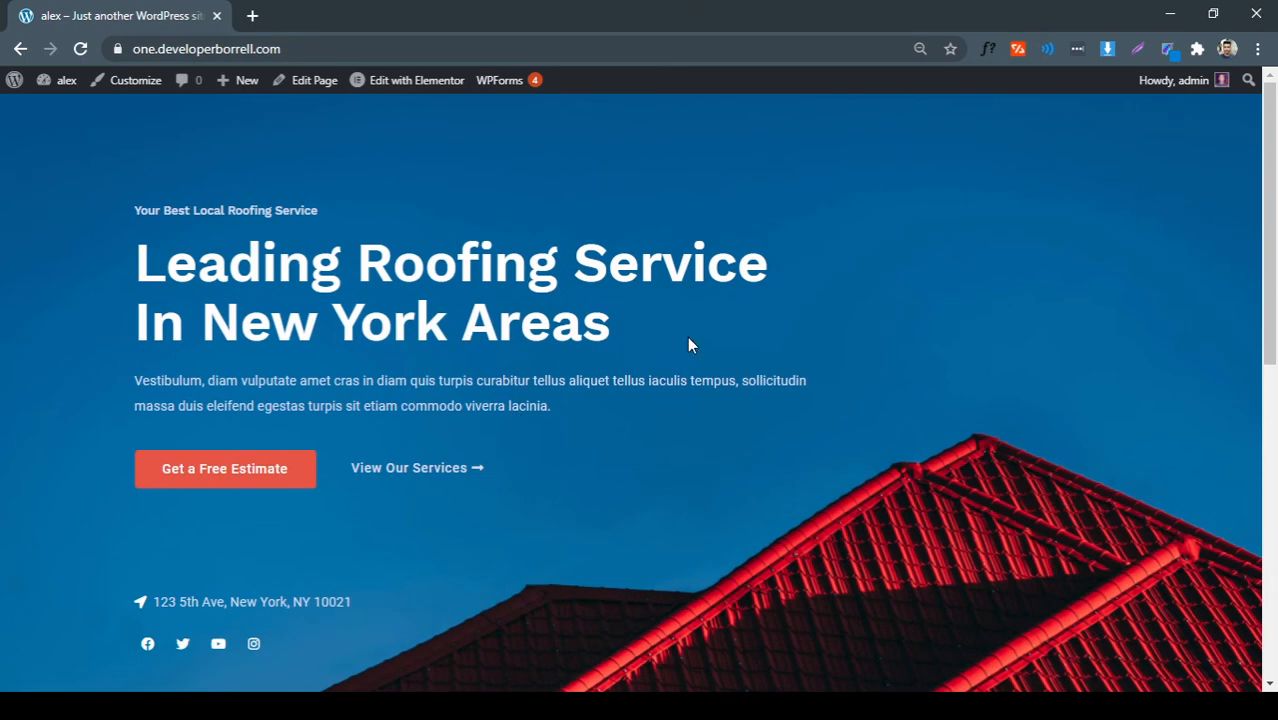
Open the browser's developer tools with the mobile device preview on and dock them to the right
key("F12")
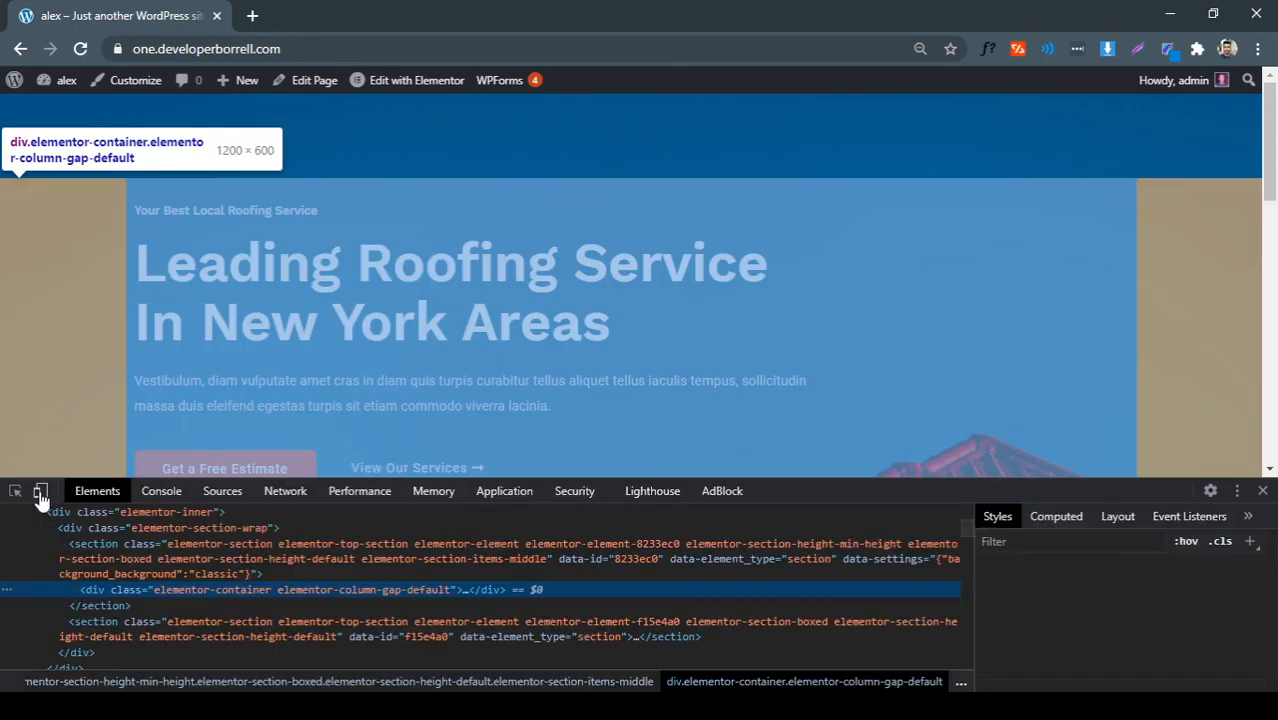
left_click(40, 492)
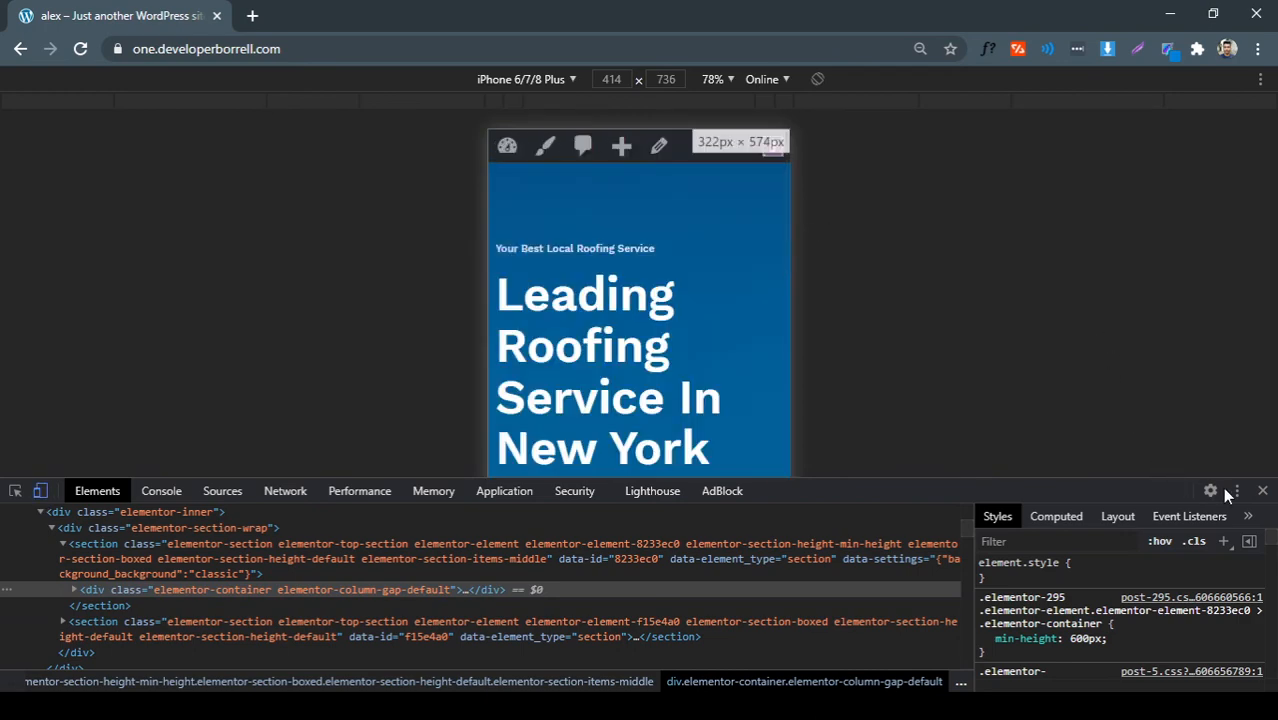
left_click(1236, 491)
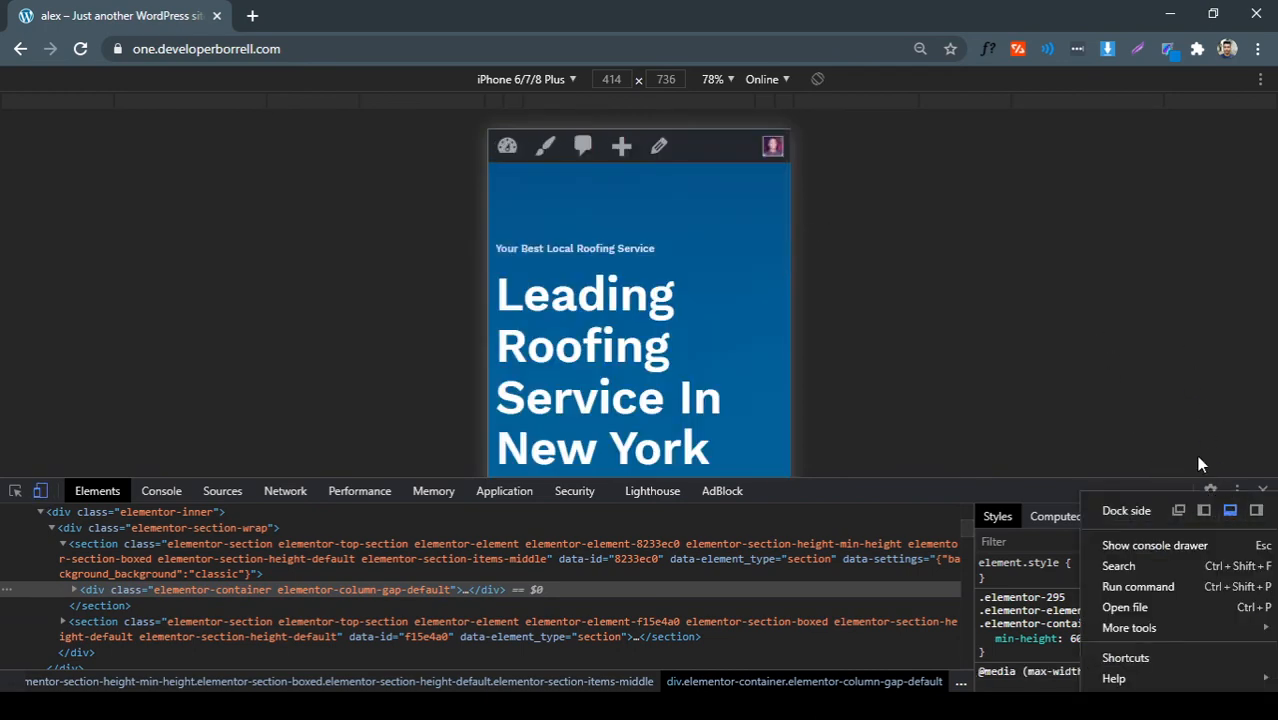
left_click(1256, 511)
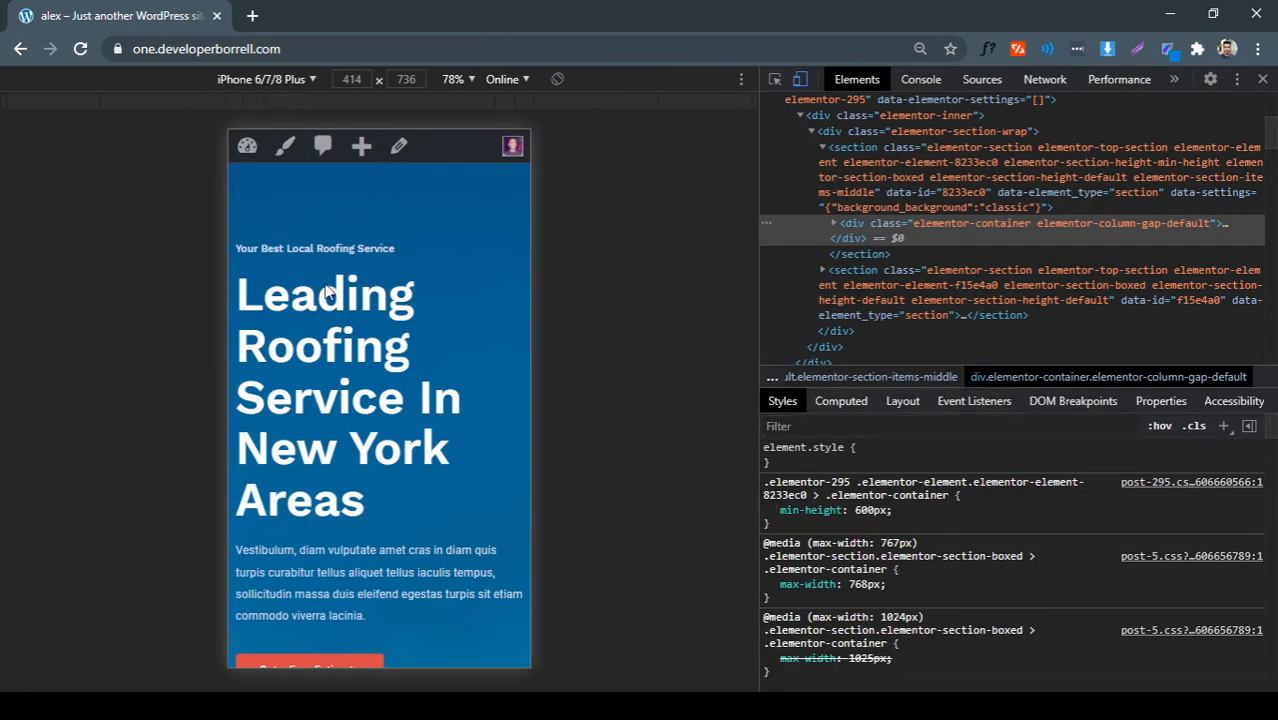
Reload the mobile preview and examine how the hero, services text and estimate form lay out on a phone screen
left_click(80, 48)
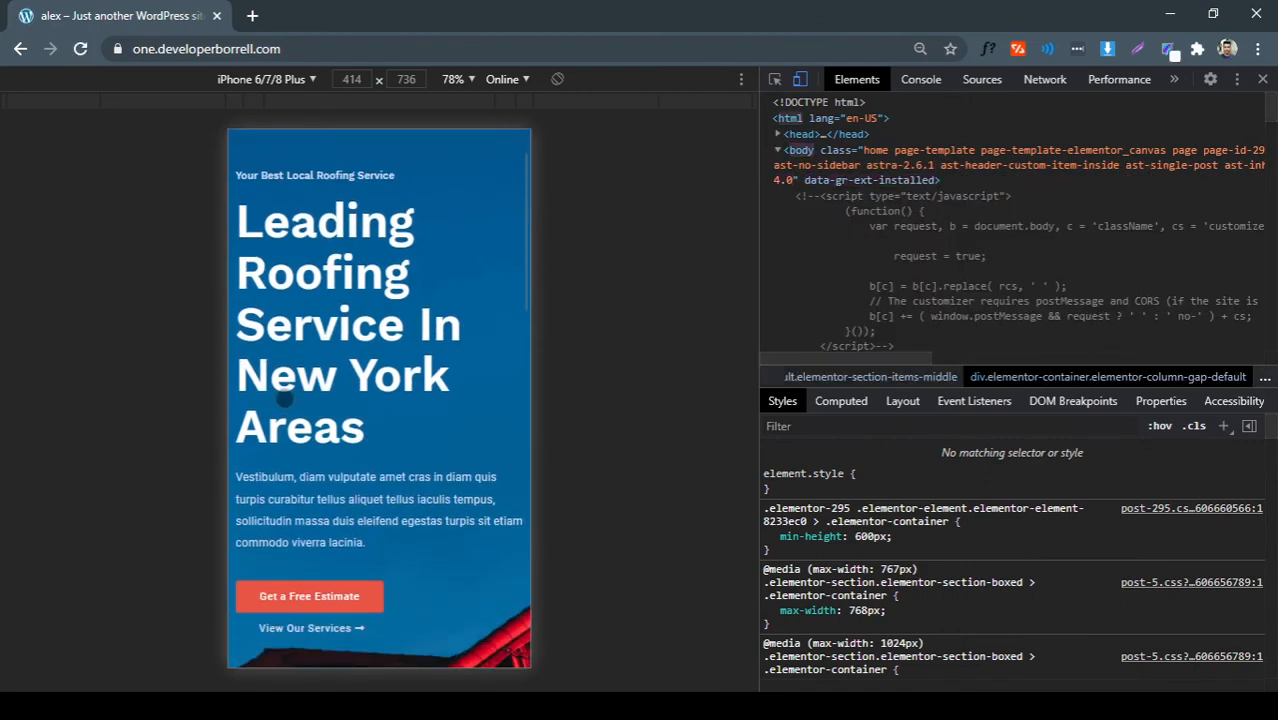
scroll(353, 326, "down", 3)
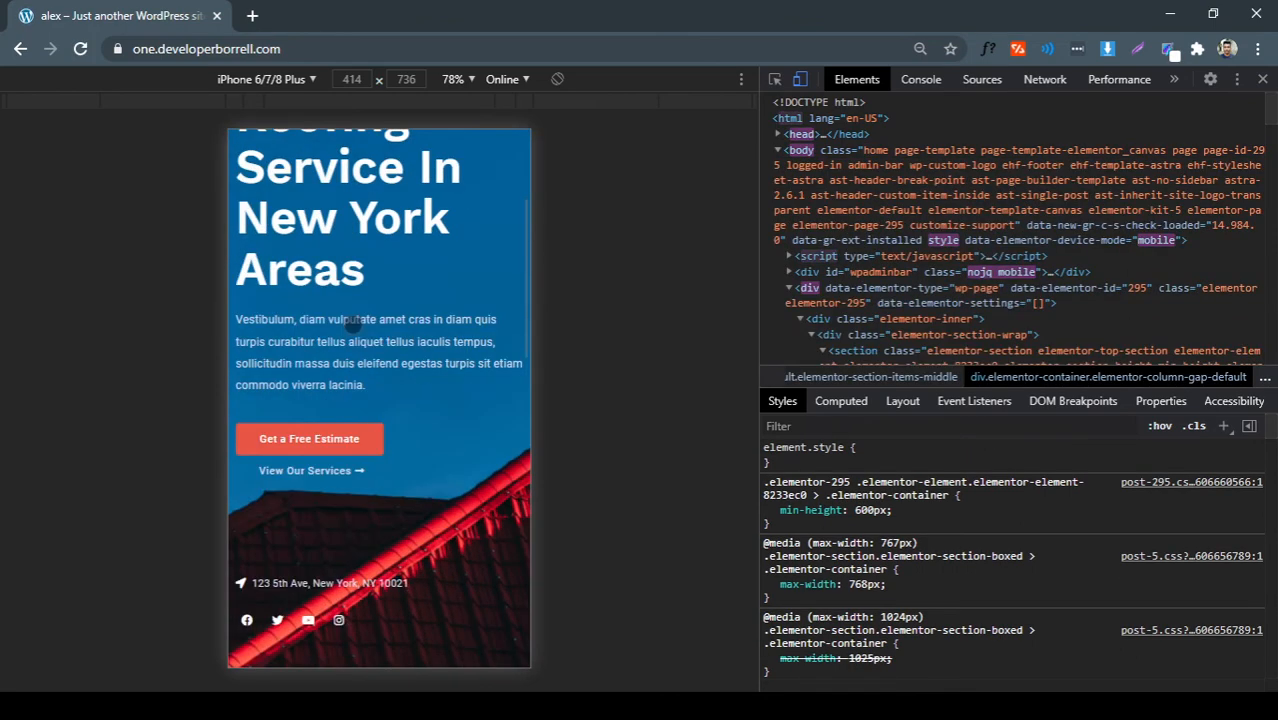
scroll(353, 326, "down", 2)
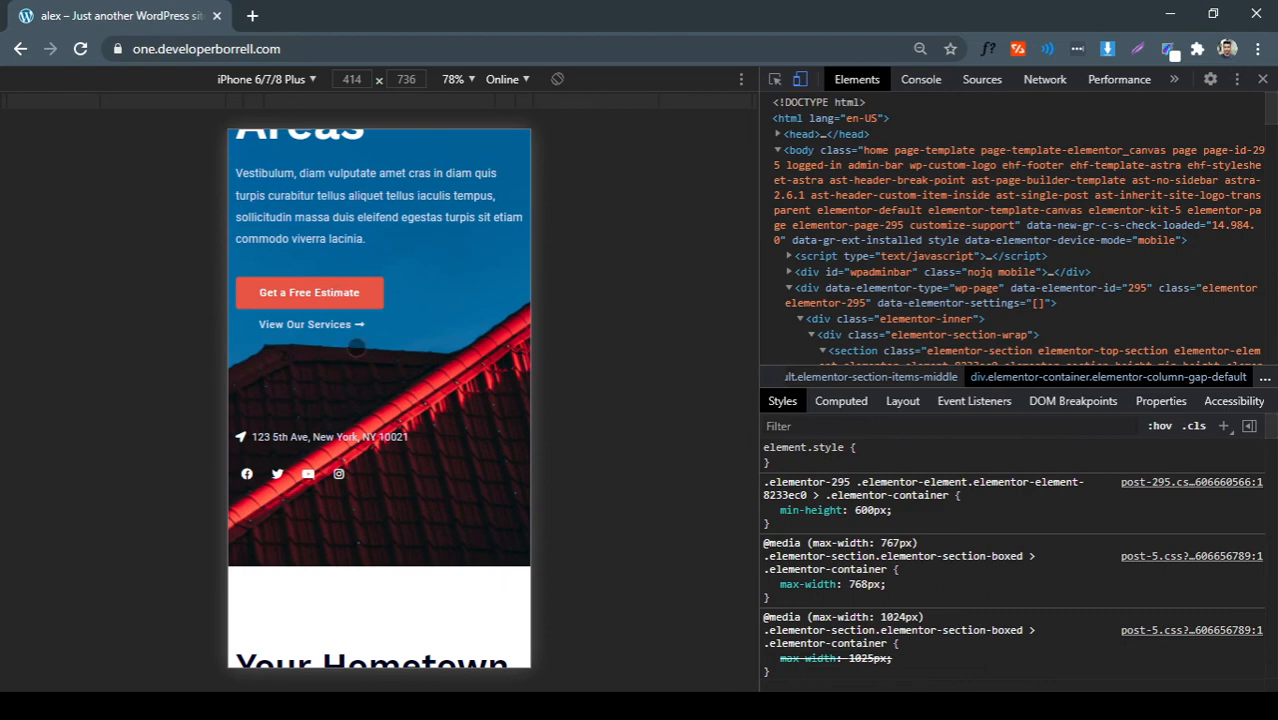
scroll(356, 346, "down", 8)
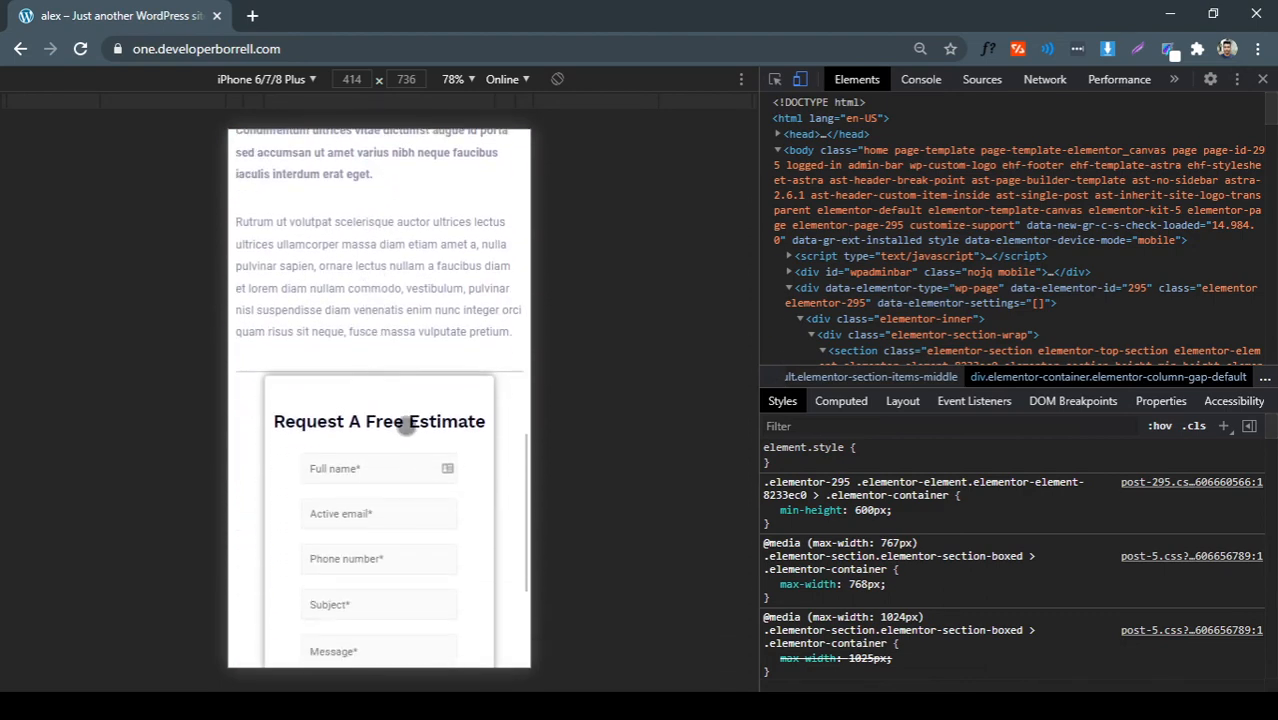
scroll(406, 424, "down", 2)
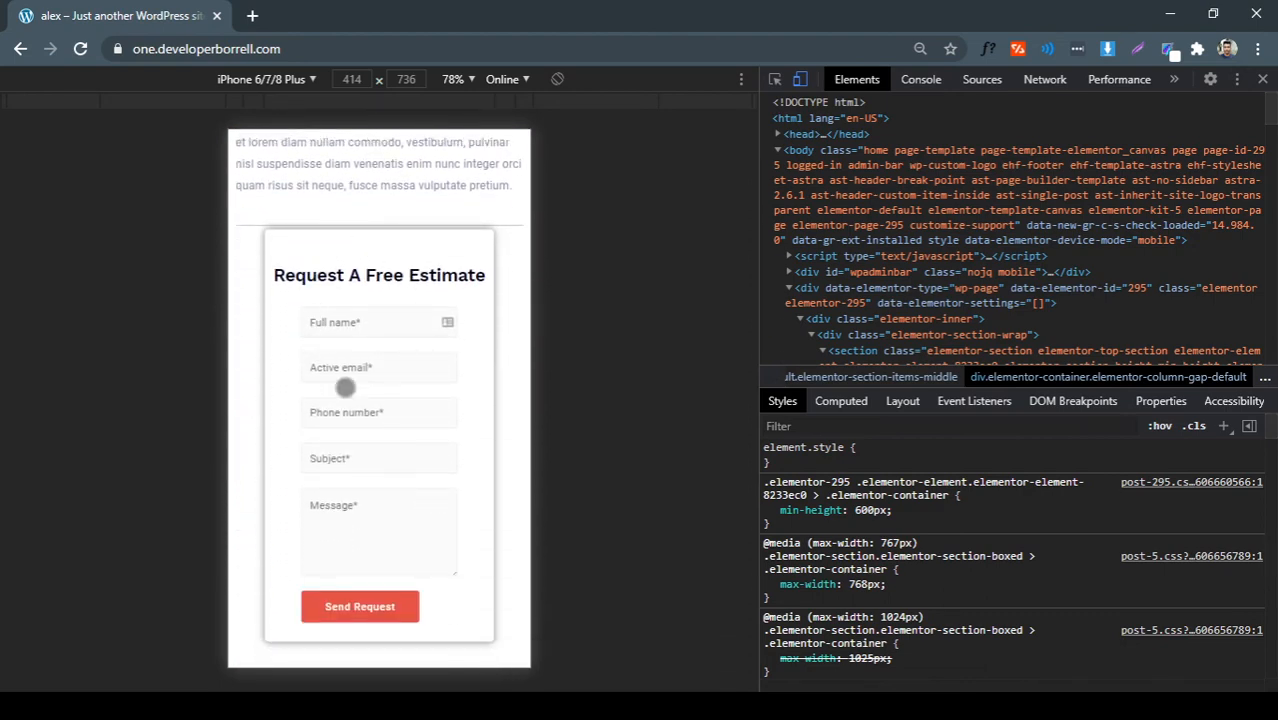
scroll(391, 428, "down", 1)
scroll(391, 428, "up", 10)
scroll(400, 418, "up", 3)
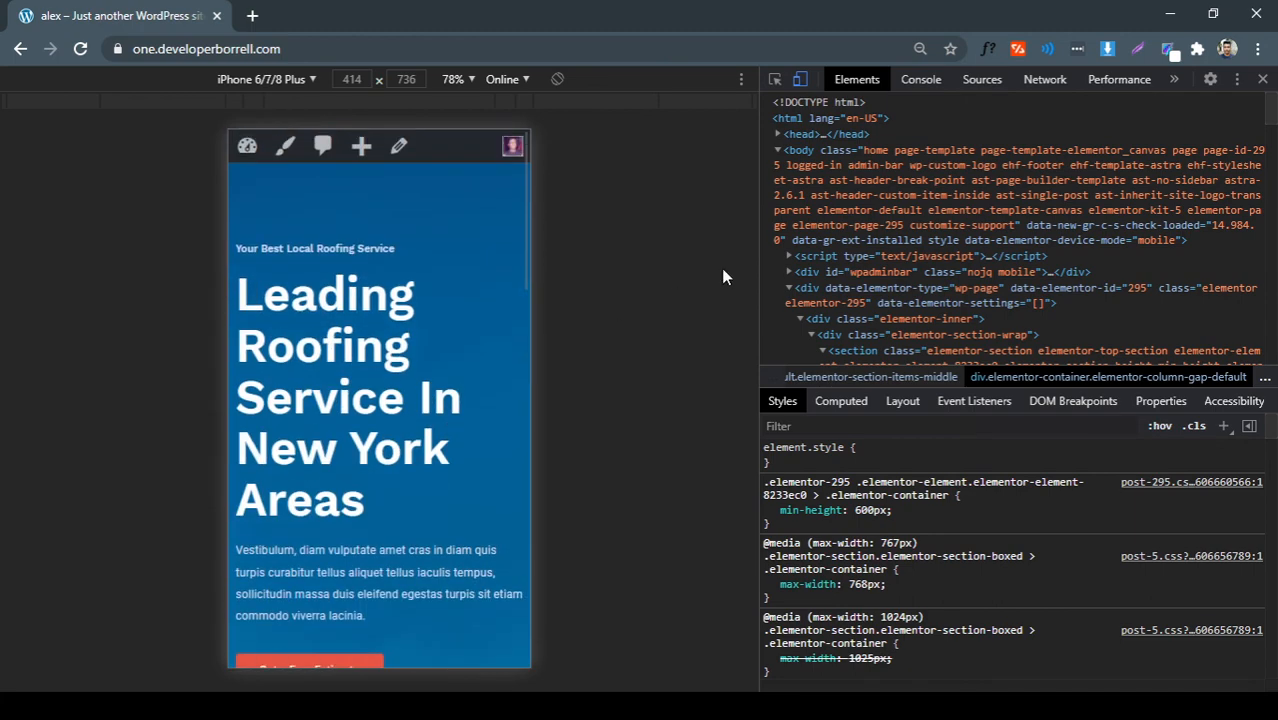
Close the developer tools and review the published page's hero and services section at desktop width
left_click(1262, 79)
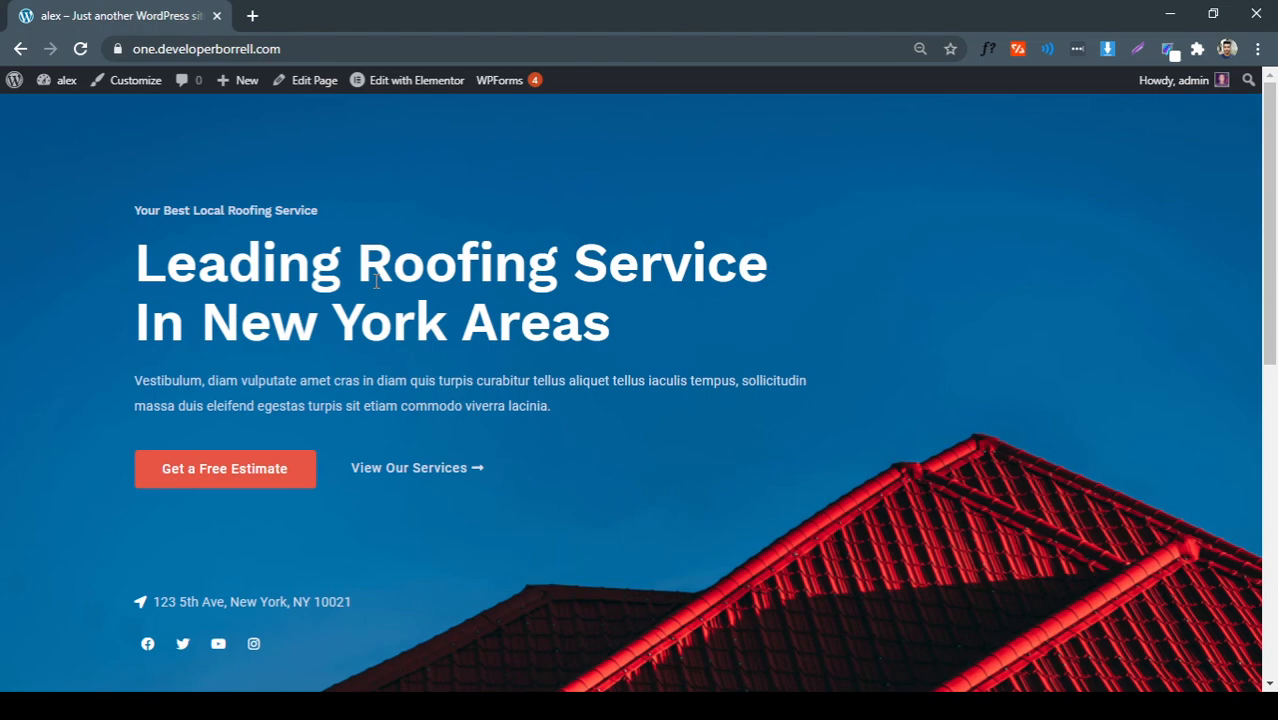
scroll(376, 282, "down", 7)
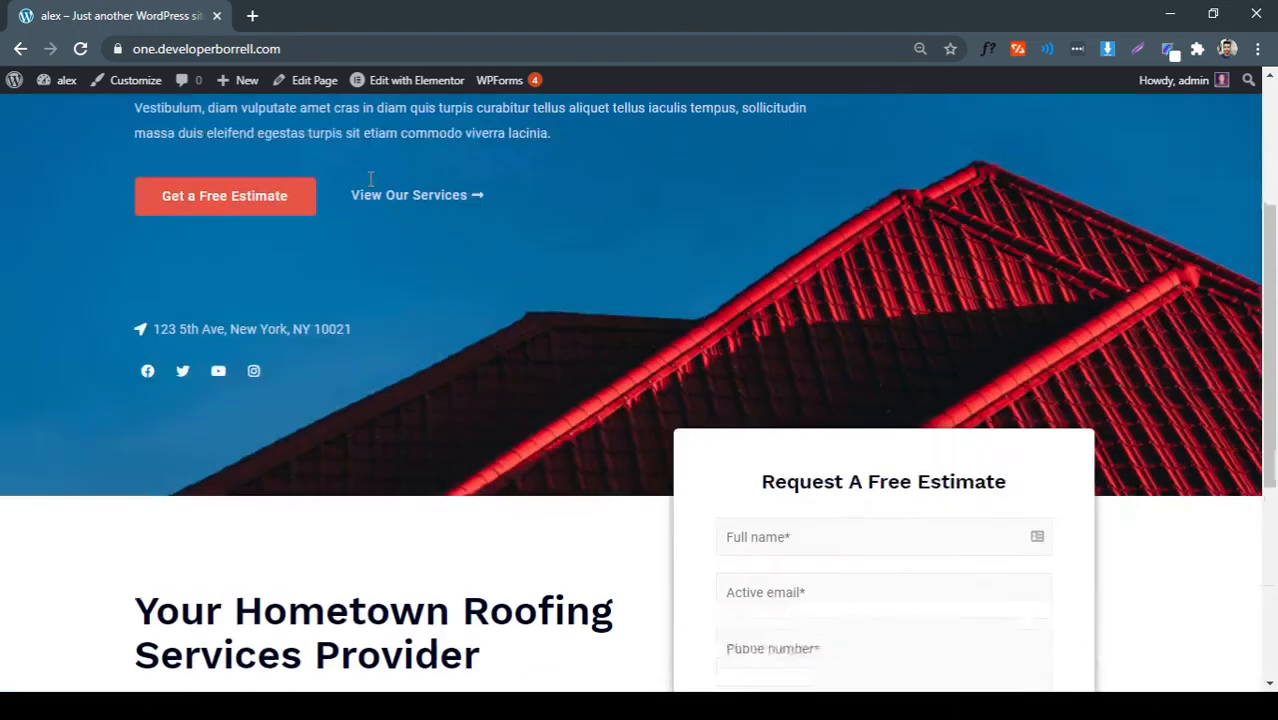
scroll(427, 360, "up", 5)
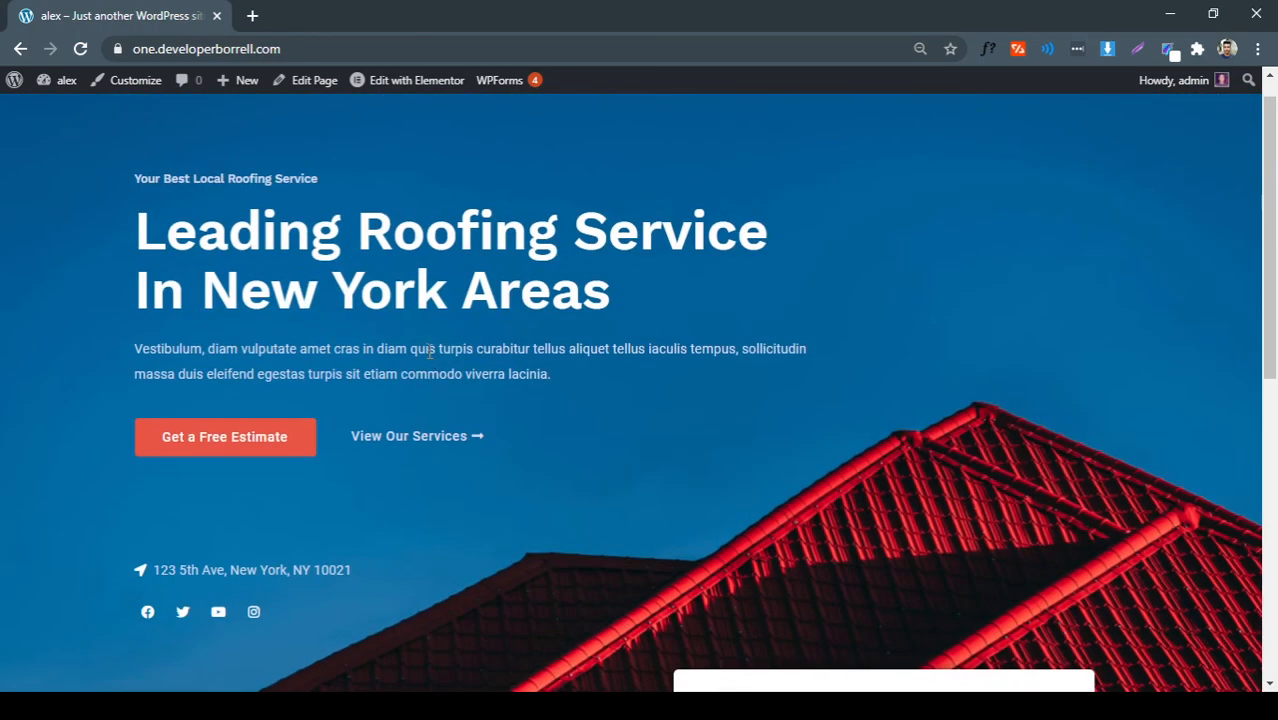
scroll(429, 351, "down", 5)
scroll(429, 351, "up", 7)
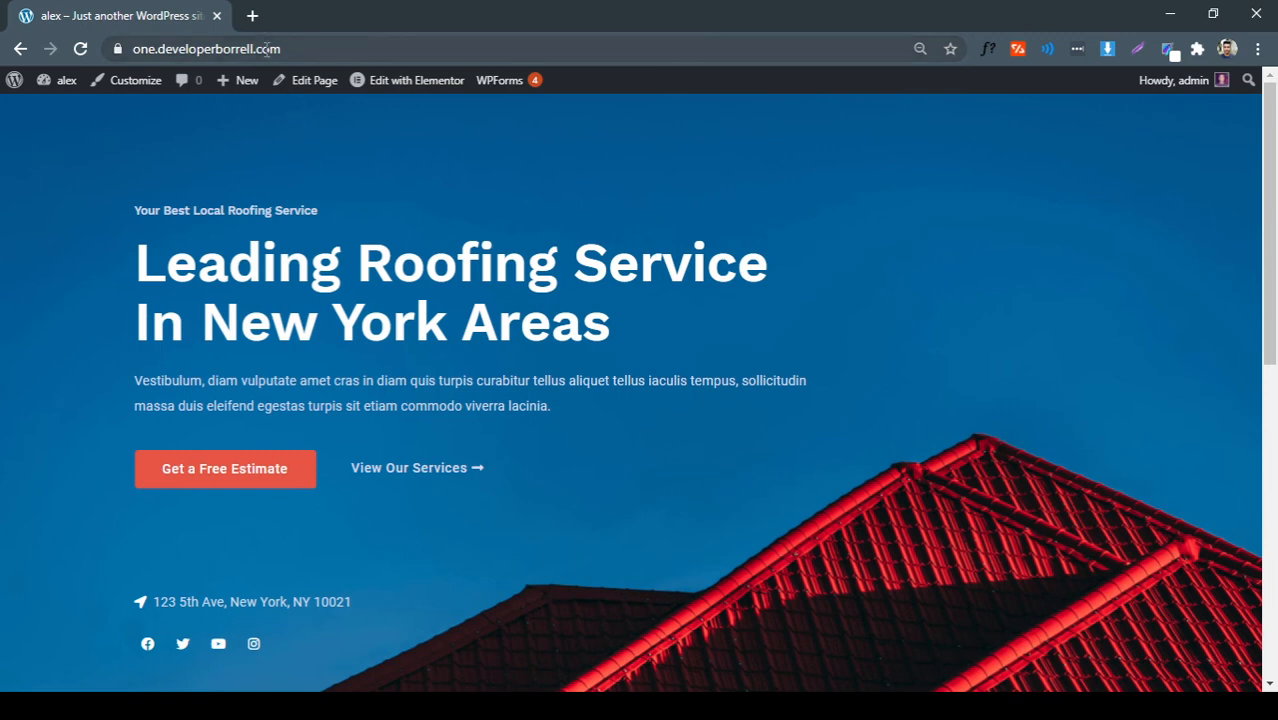
Search Google for "awesome screenshot" in a new tab and open the Awesome Screenshot & Screen Recorder extension's web store page
left_click(252, 15)
left_click(20, 78)
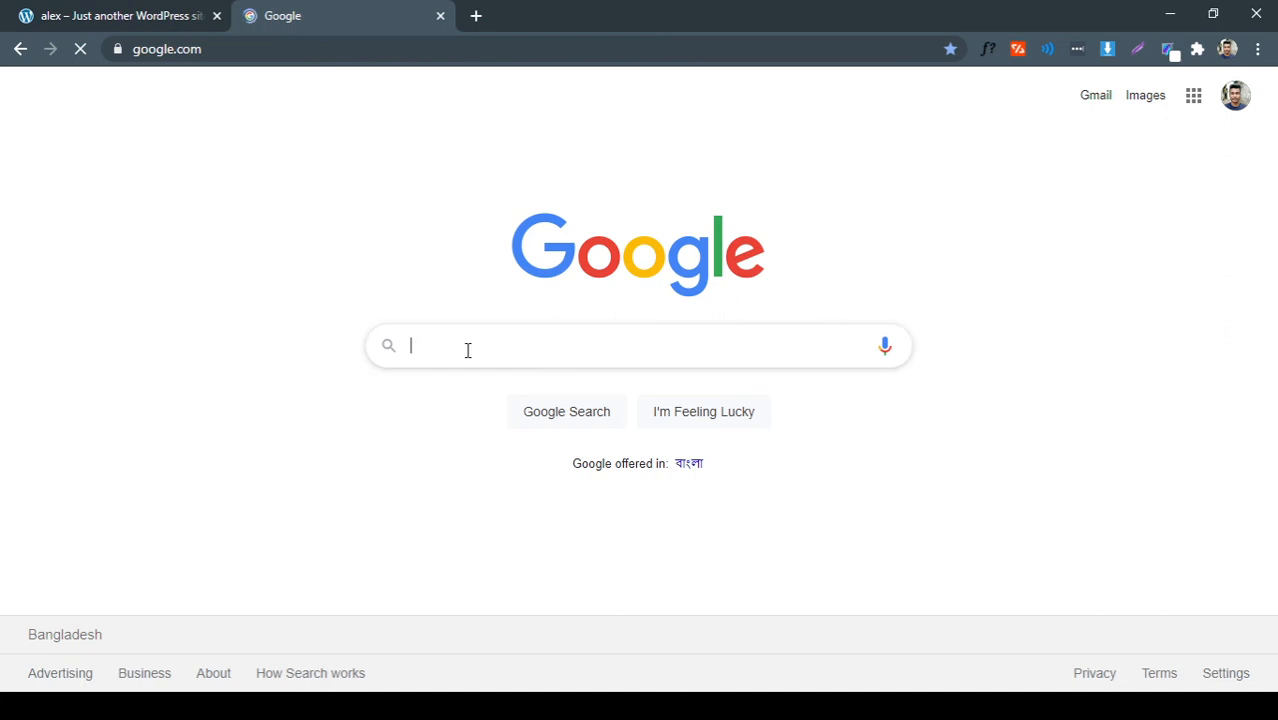
left_click(467, 350)
type("awesome")
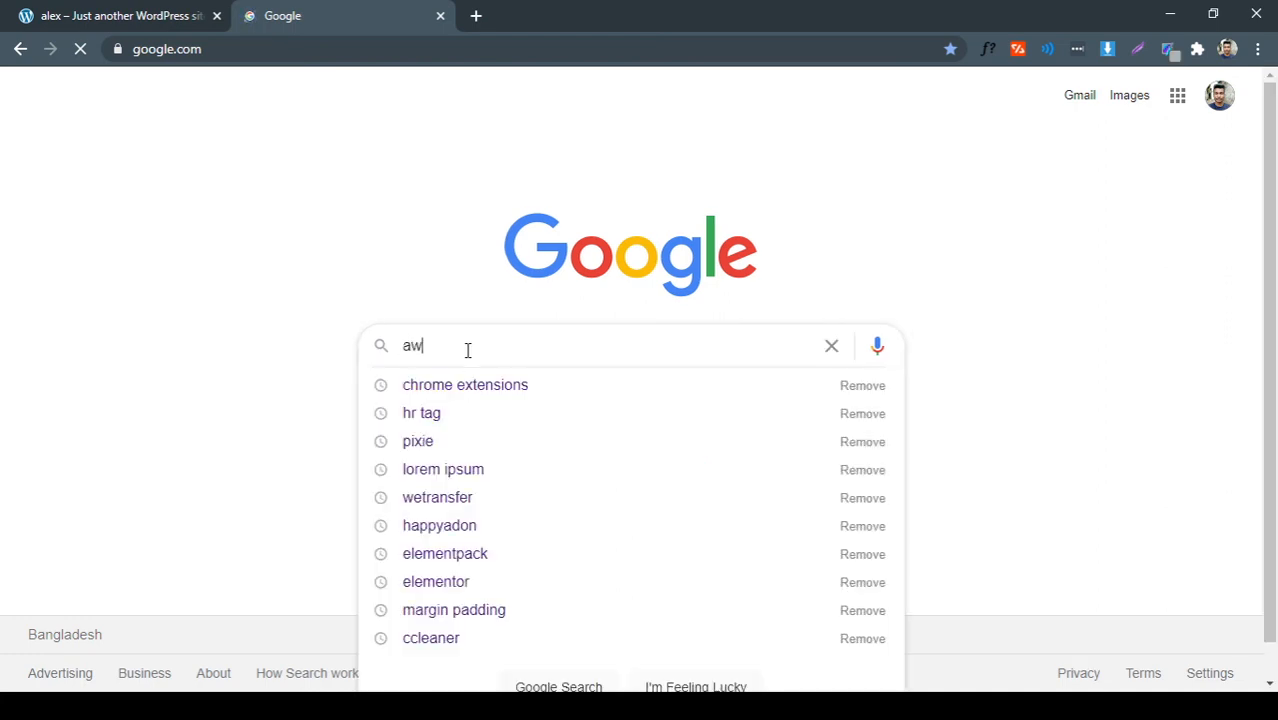
key("Down")
key("Down")
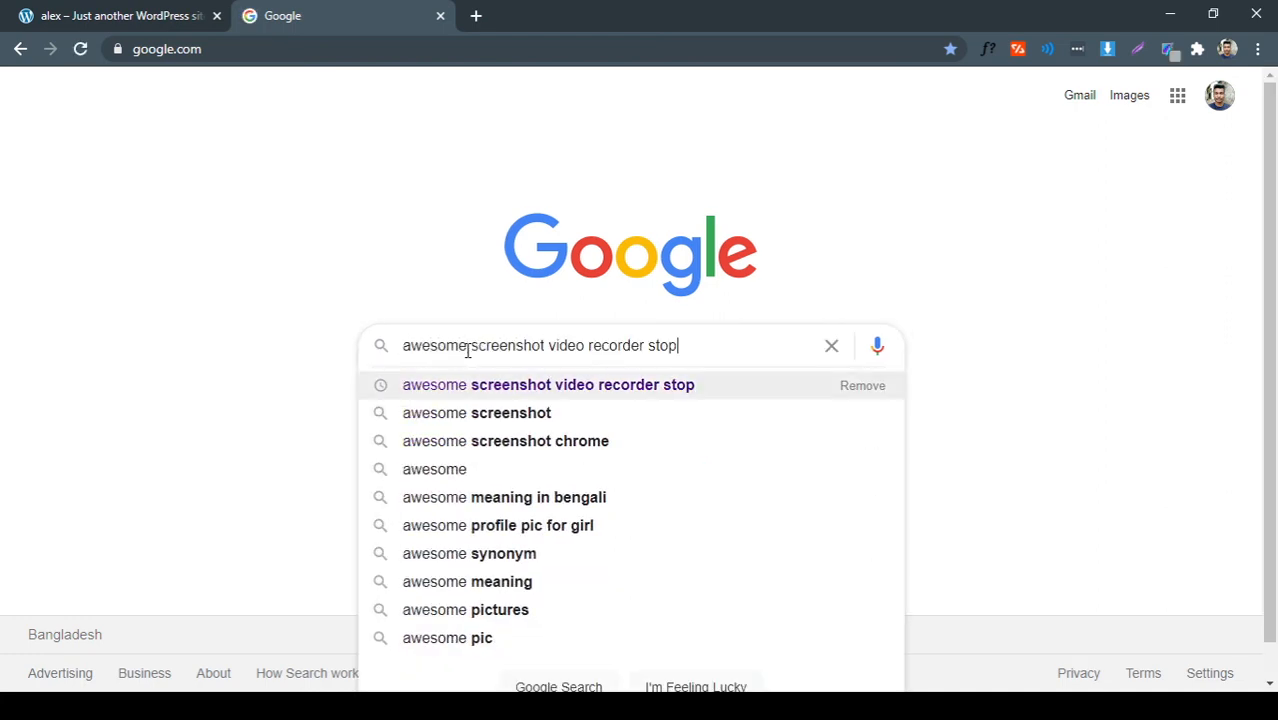
key("Return")
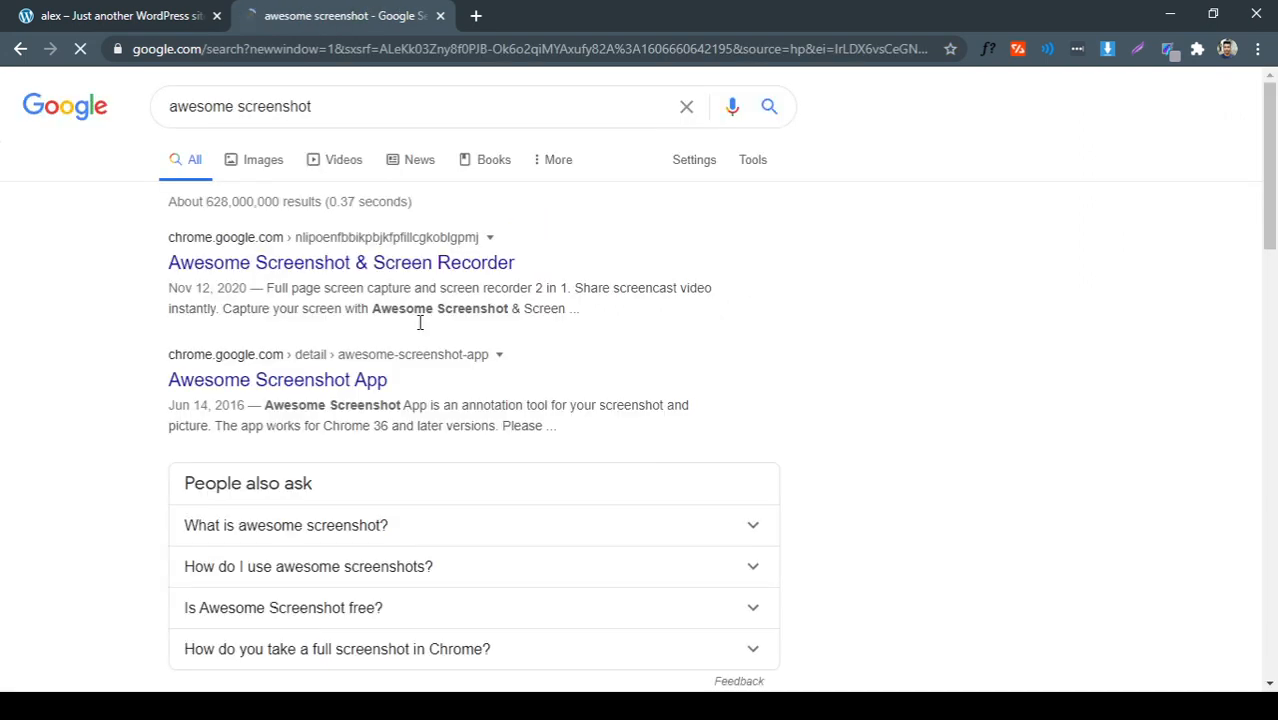
left_click(331, 263)
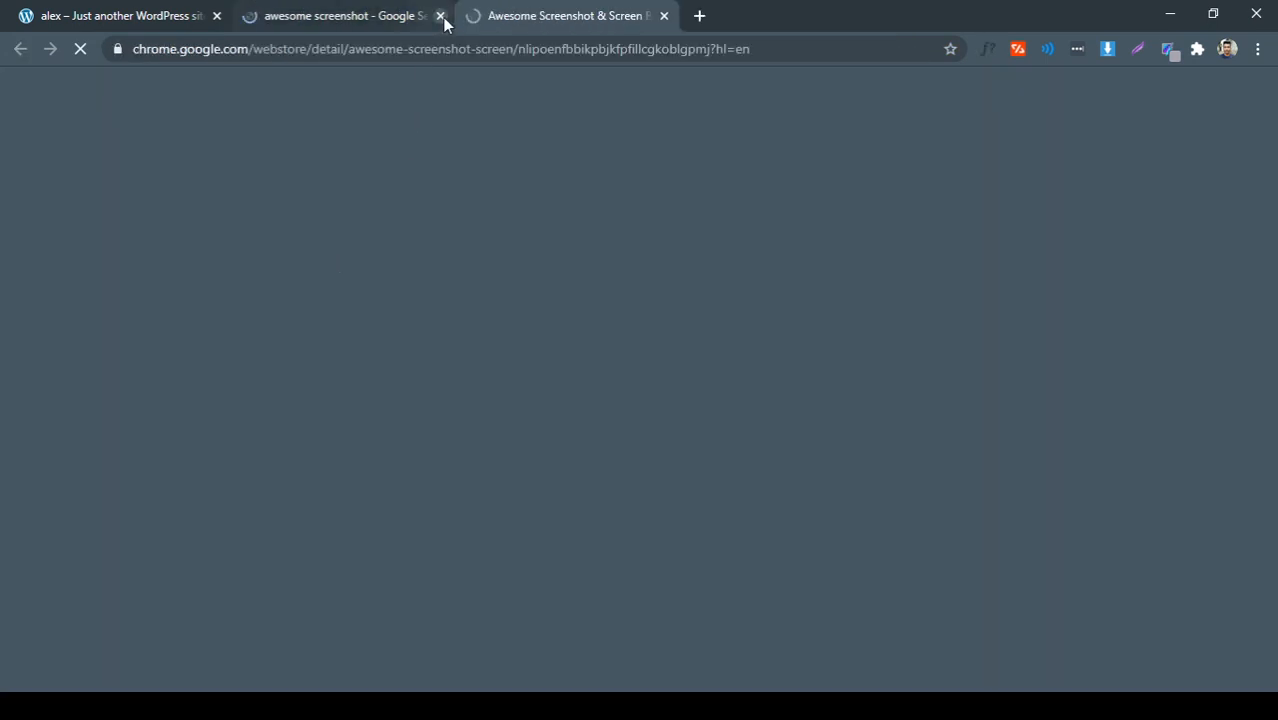
Close the search results page and add the Awesome Screenshot & Screen Recorder extension to the browser
left_click(440, 15)
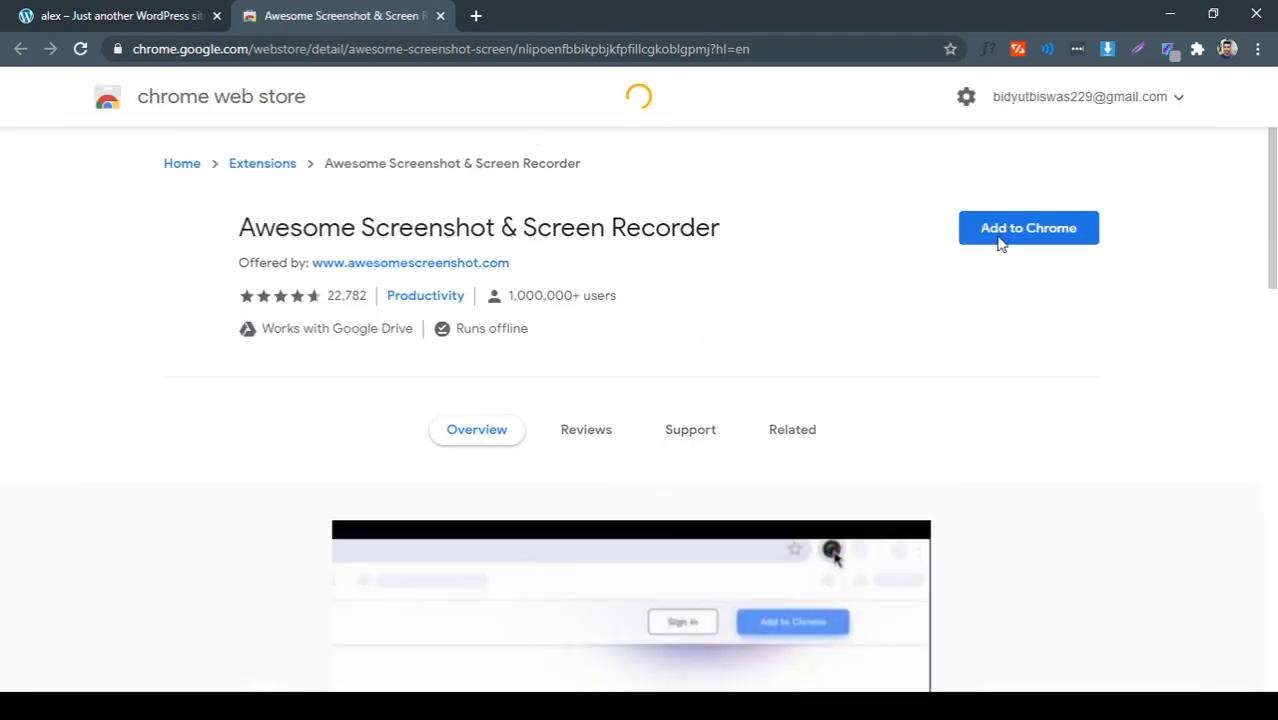
left_click(988, 240)
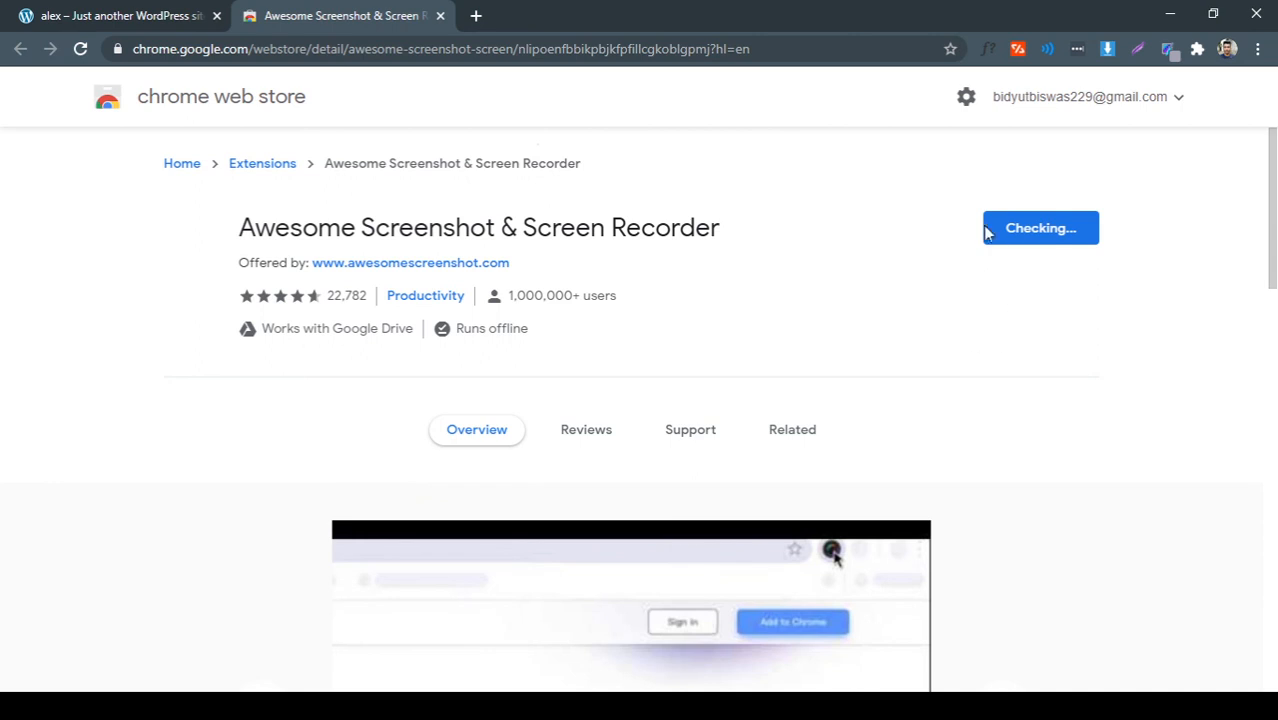
Examine the extension's store page while it installs, including its preview images, overview text, file size and update date
scroll(933, 277, "down", 2)
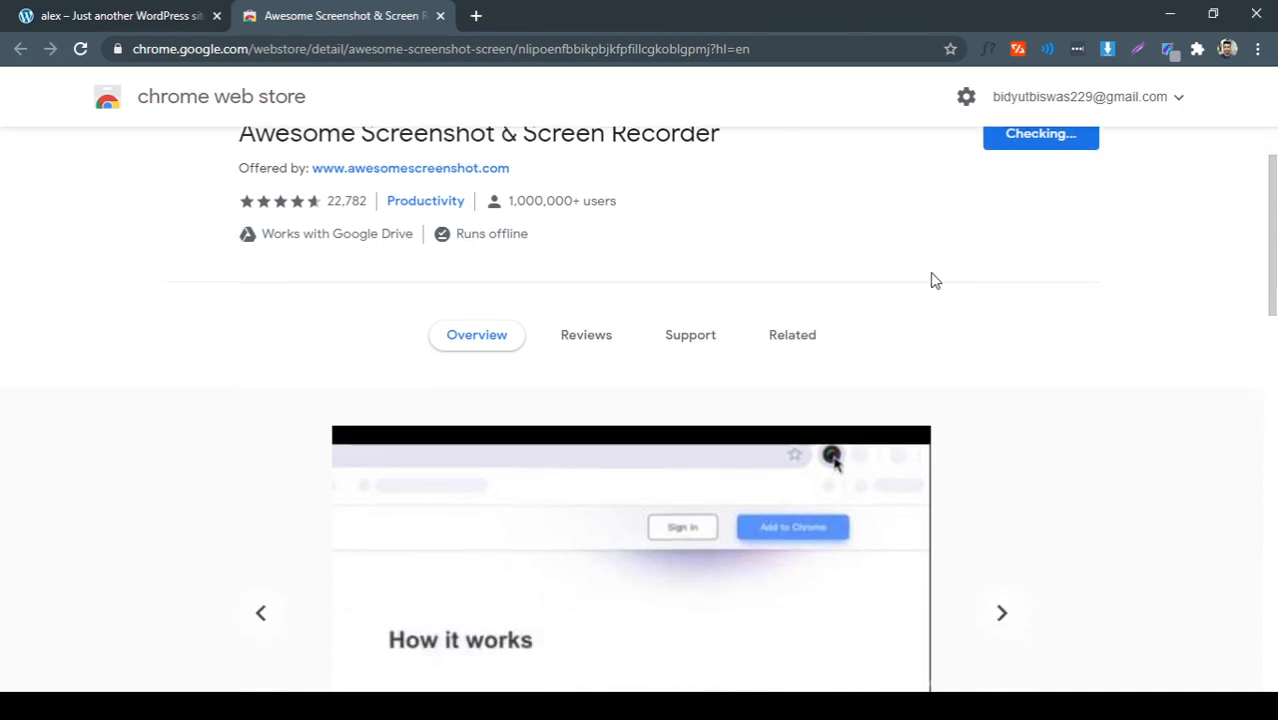
scroll(921, 300, "up", 1)
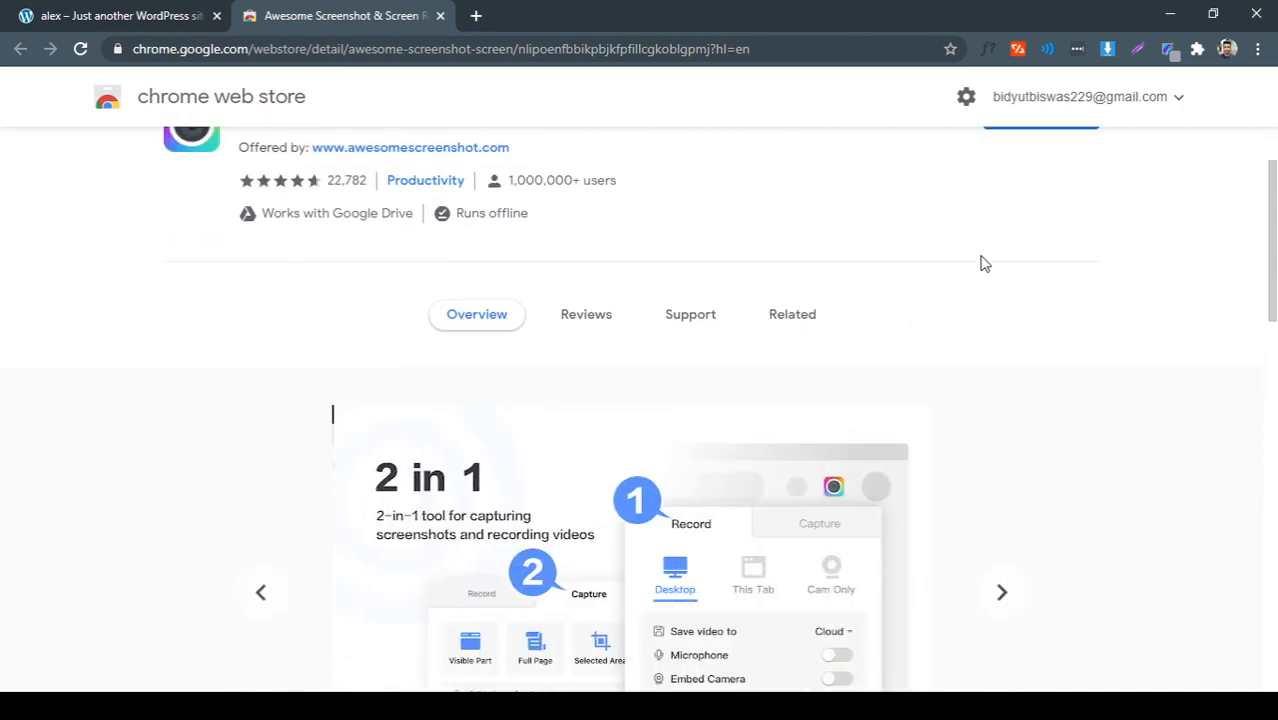
scroll(593, 285, "up", 1)
scroll(889, 307, "down", 3)
scroll(887, 345, "up", 3)
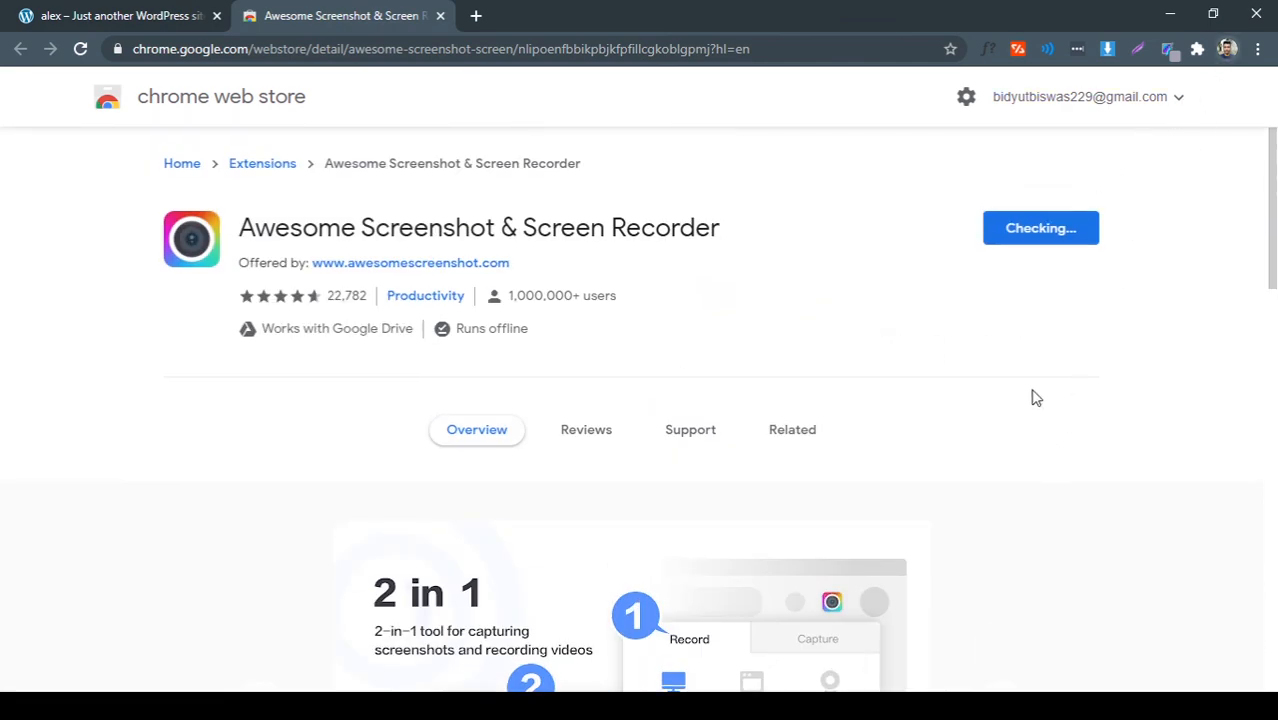
scroll(713, 343, "down", 4)
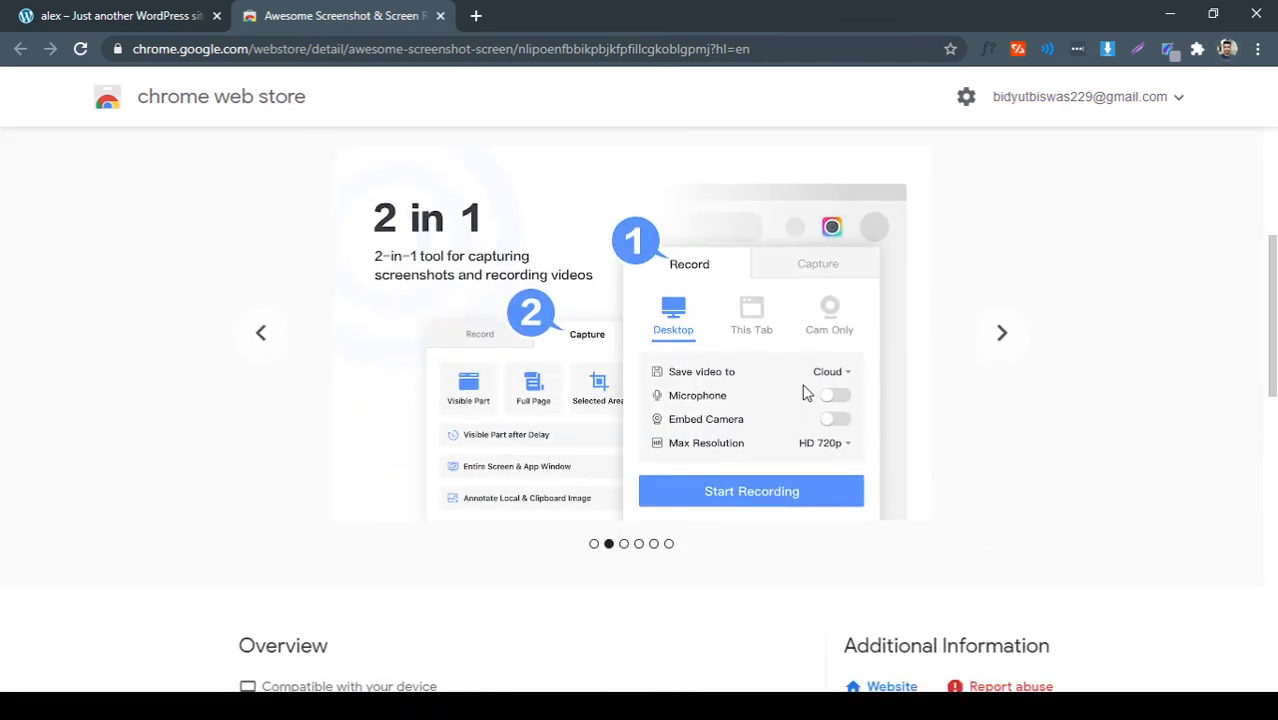
scroll(807, 391, "down", 4)
scroll(676, 396, "up", 5)
scroll(676, 396, "up", 2)
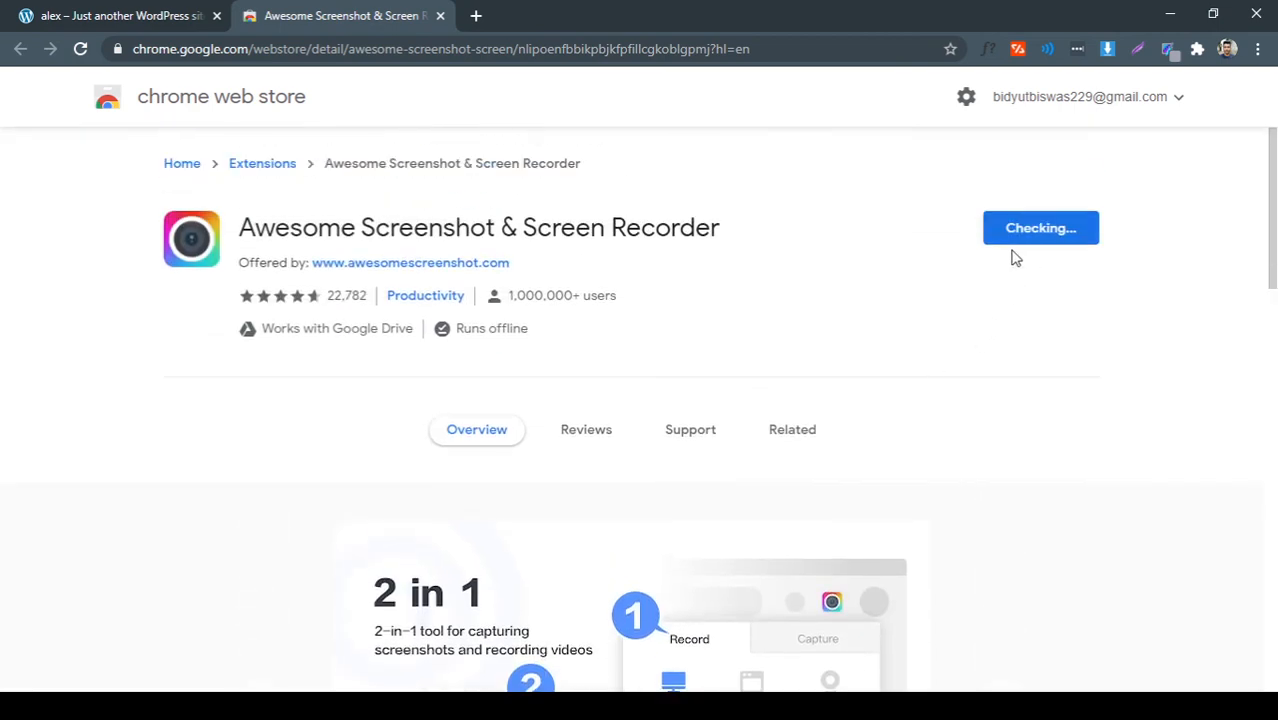
scroll(741, 347, "down", 8)
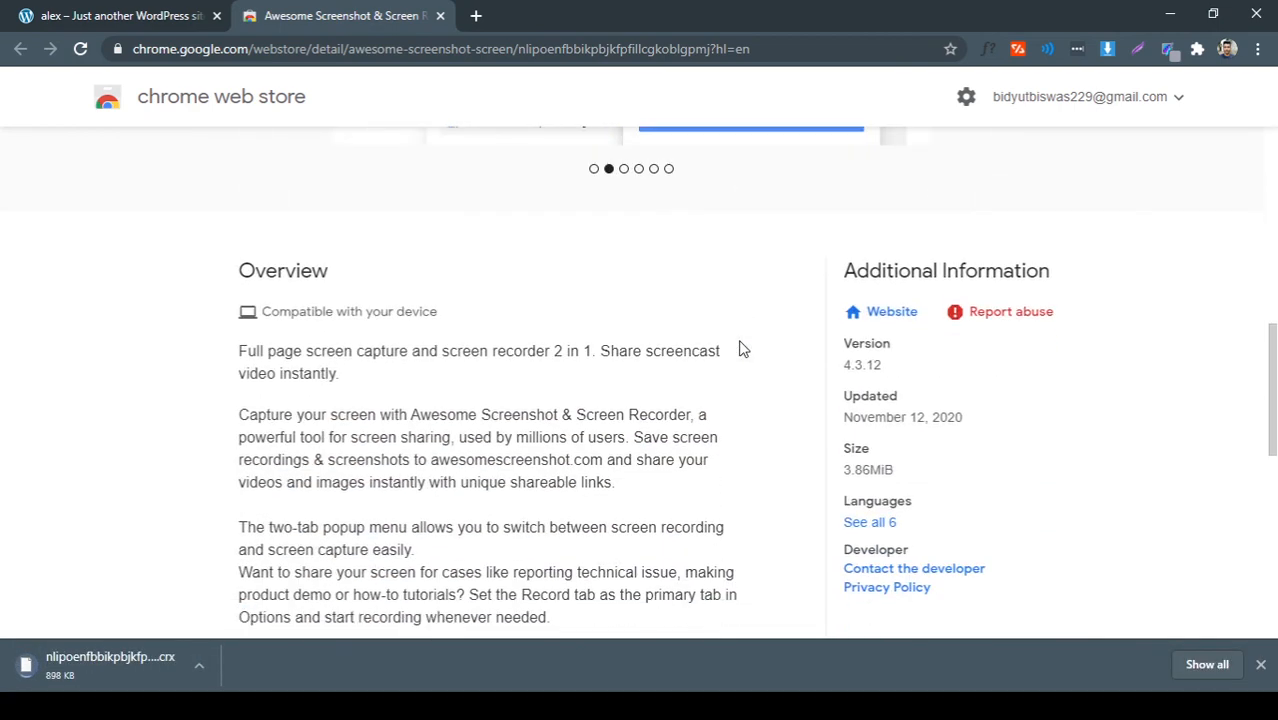
left_click_drag(901, 480, 845, 474)
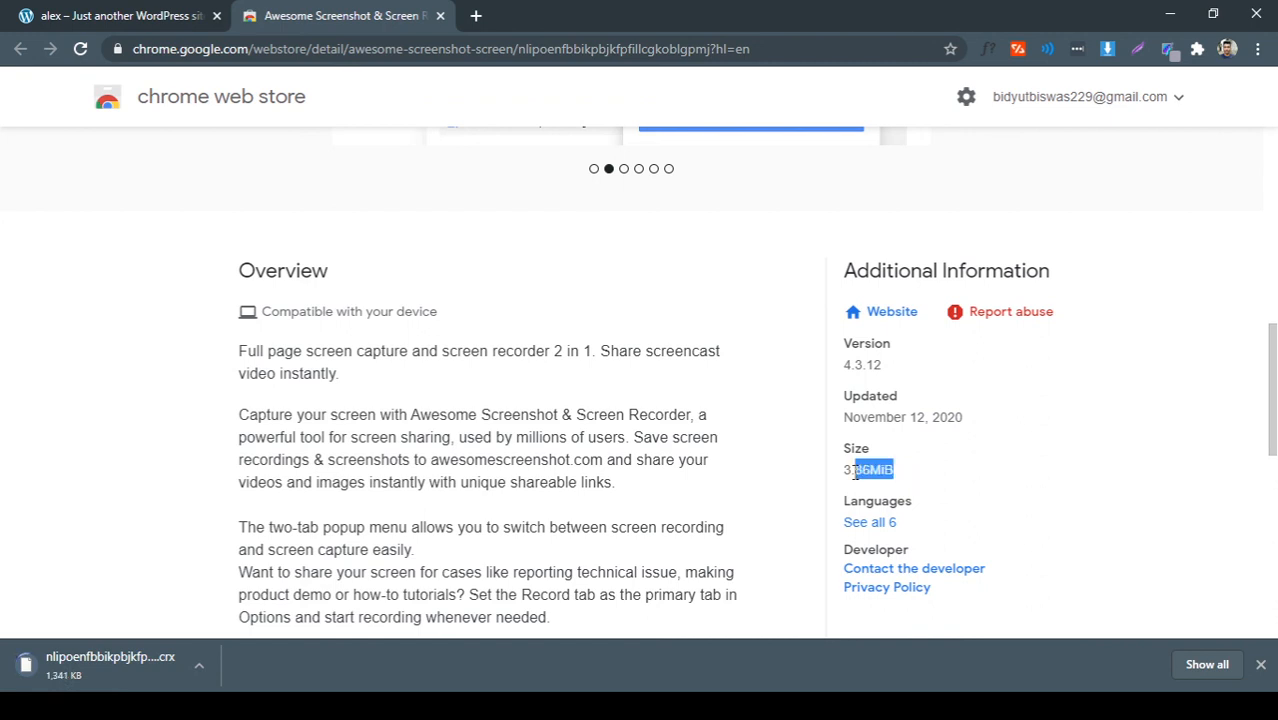
left_click(943, 477)
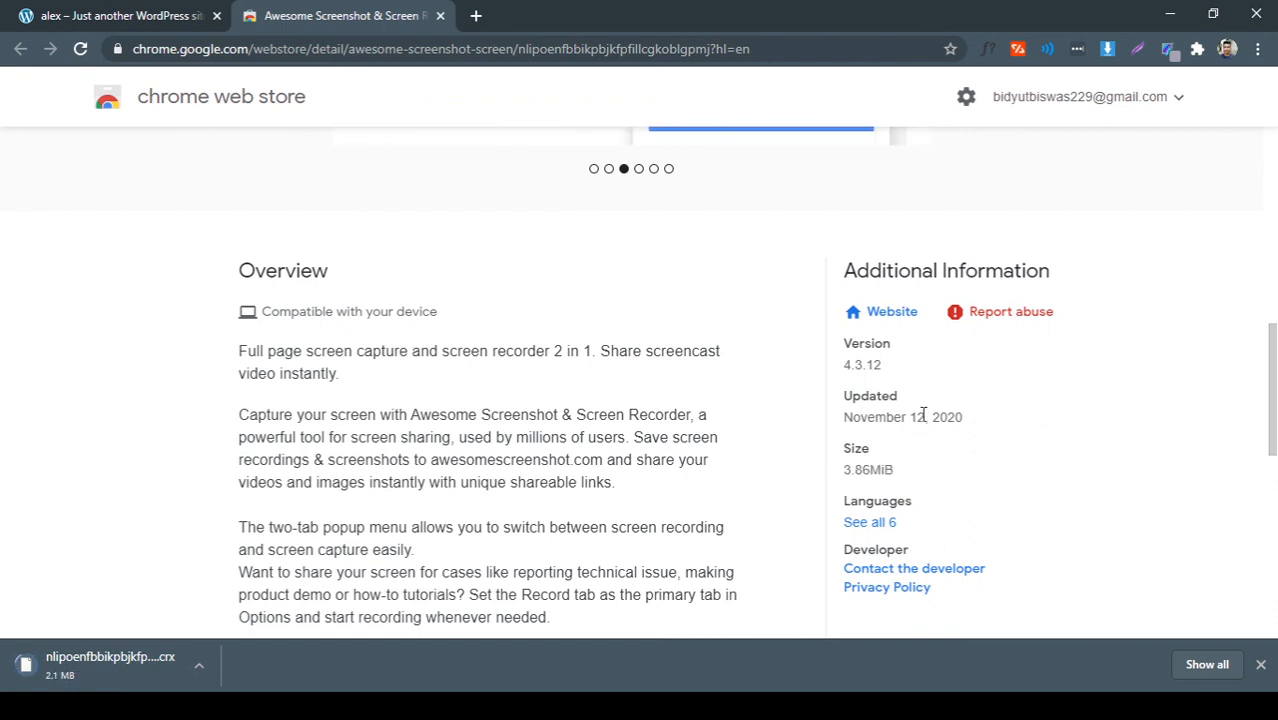
left_click_drag(925, 417, 846, 413)
left_click(866, 426)
scroll(662, 450, "up", 3)
scroll(697, 446, "up", 2)
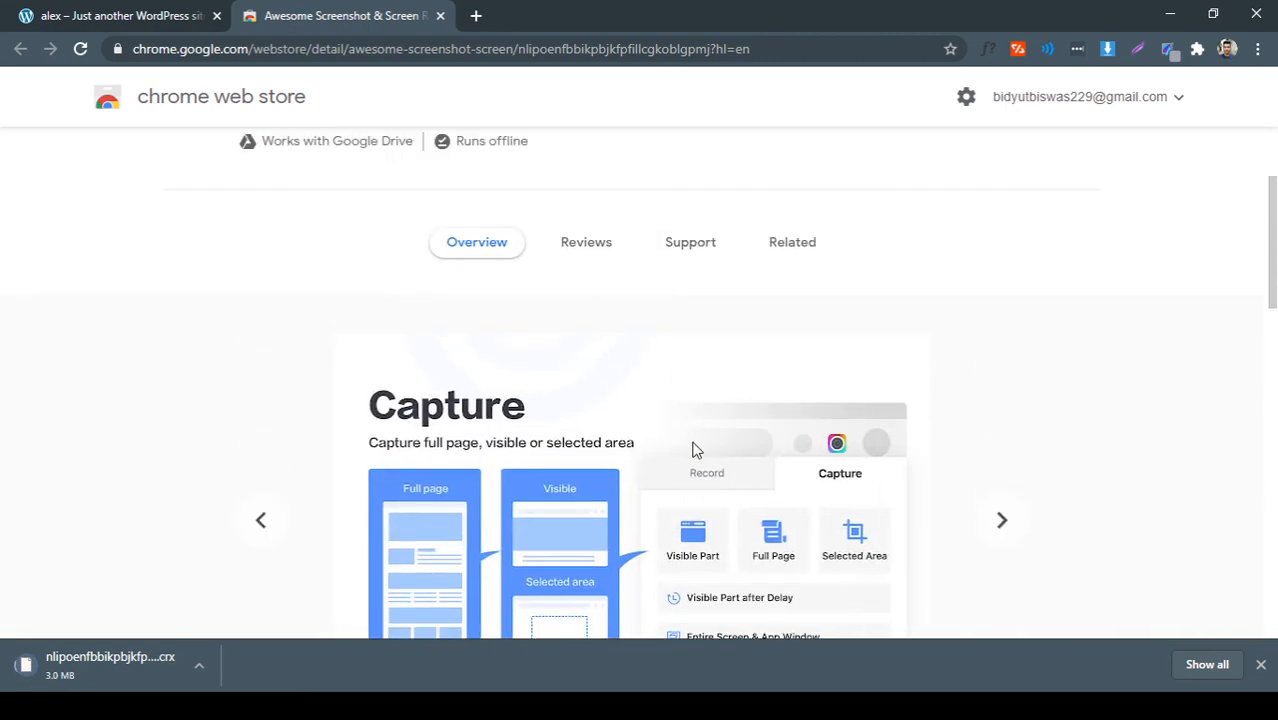
scroll(591, 373, "down", 2)
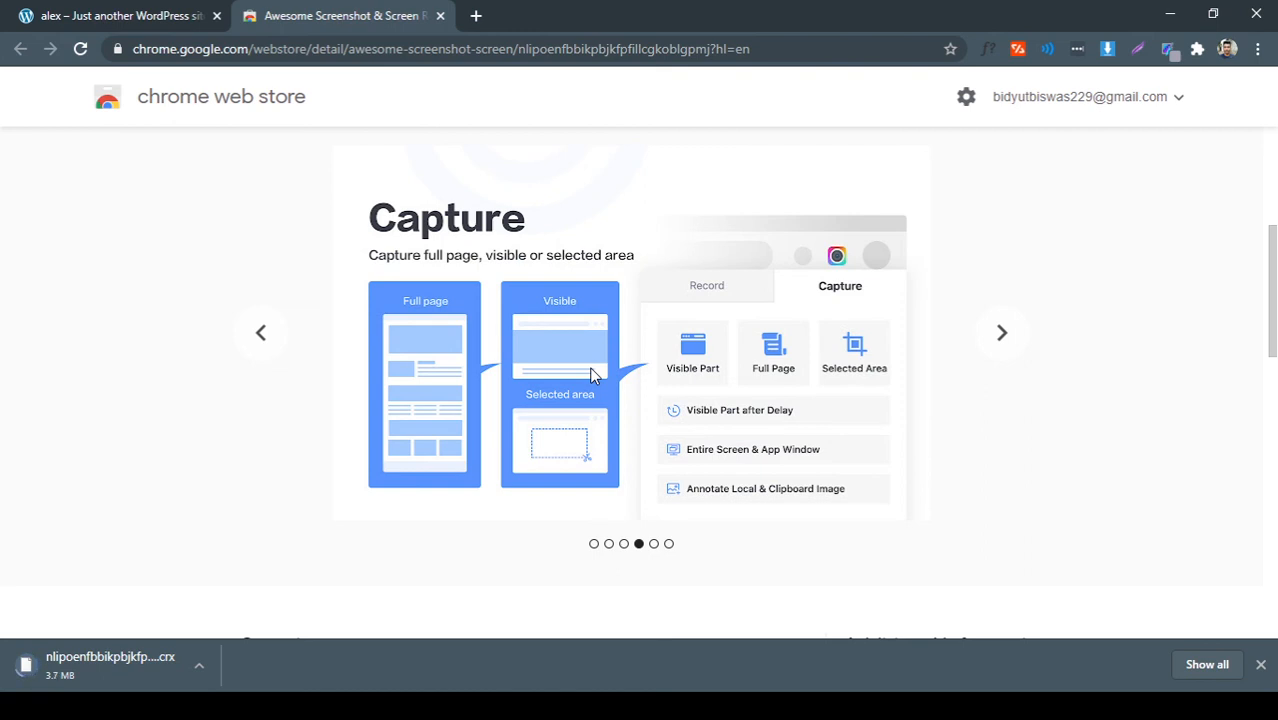
scroll(591, 374, "up", 2)
scroll(593, 377, "down", 2)
scroll(608, 372, "up", 3)
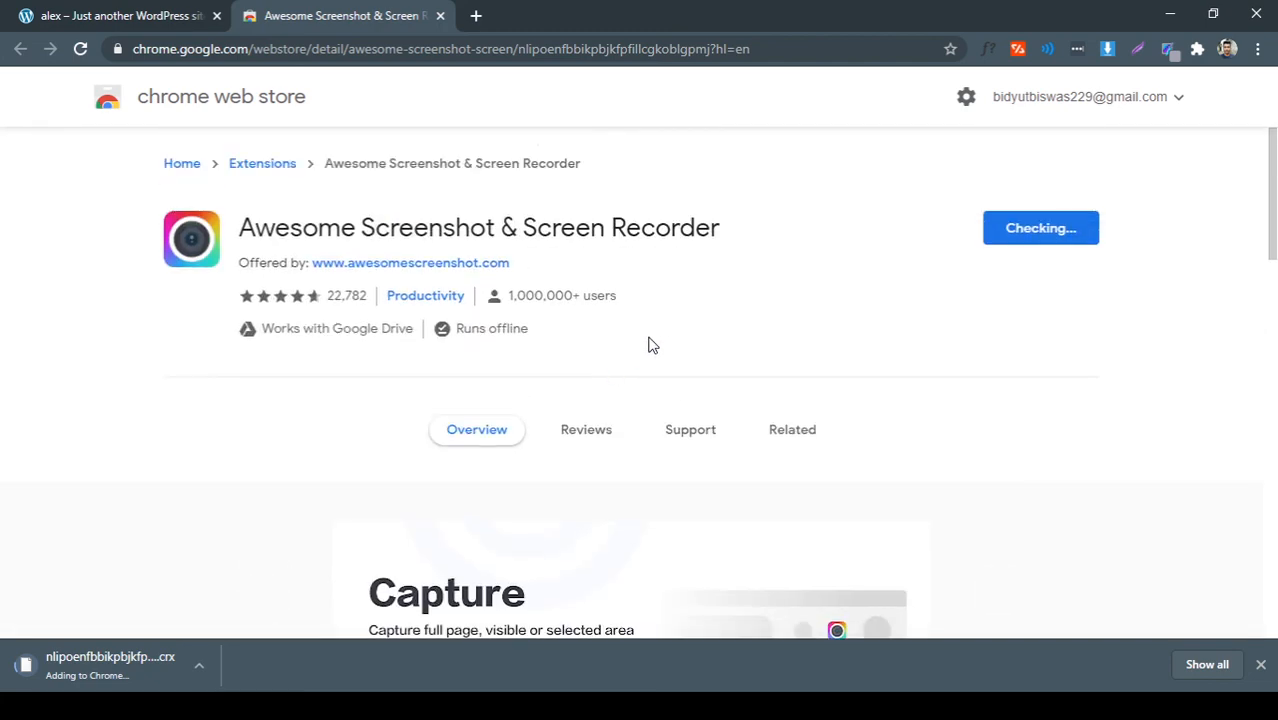
scroll(648, 345, "down", 10)
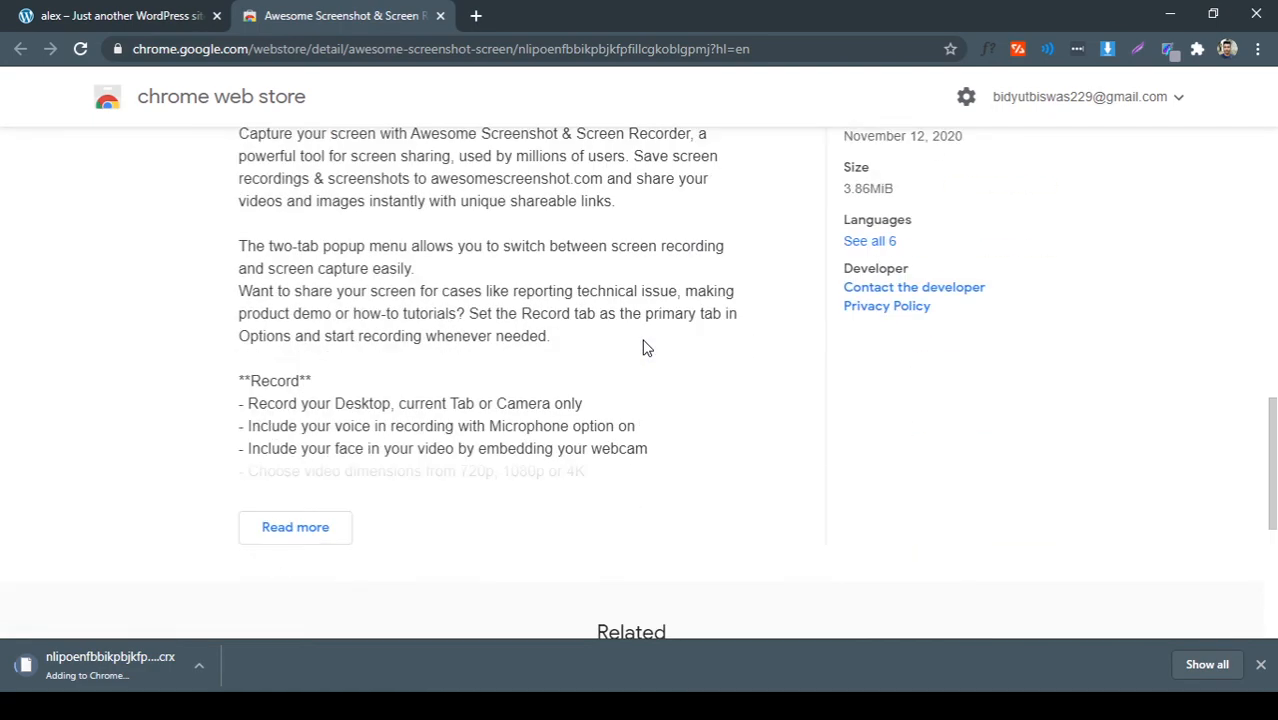
scroll(645, 345, "up", 8)
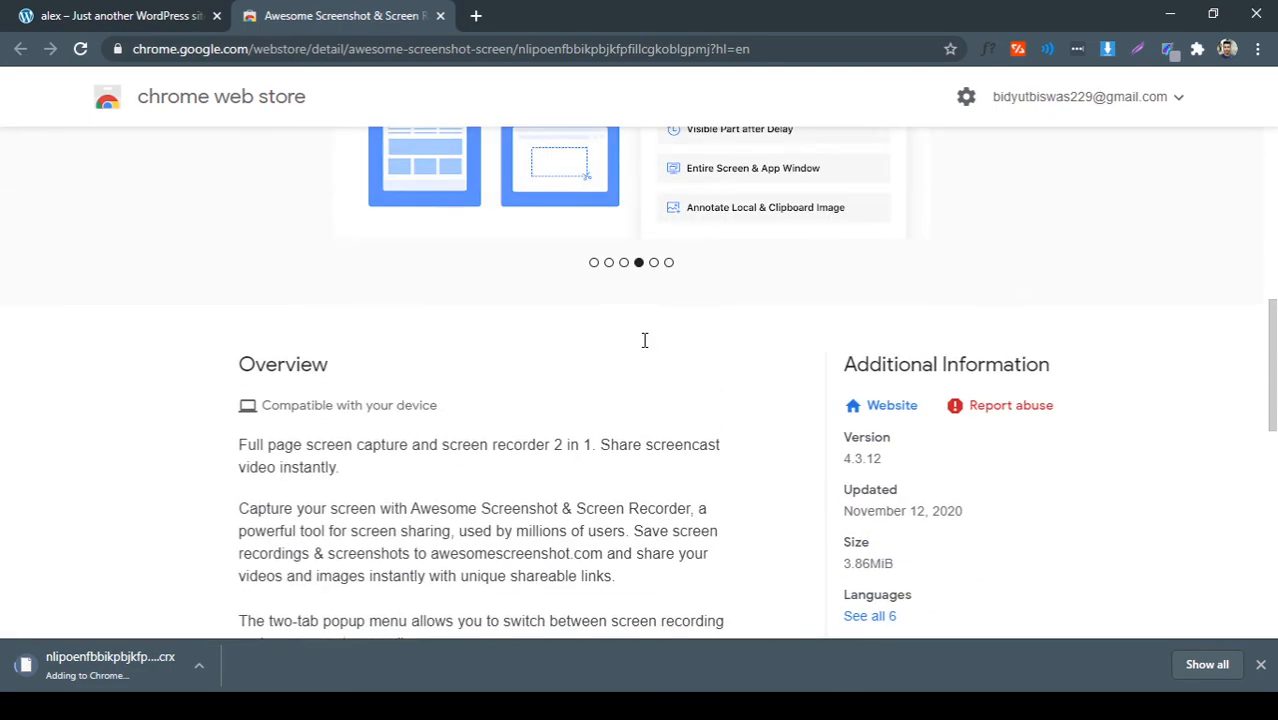
scroll(645, 340, "up", 4)
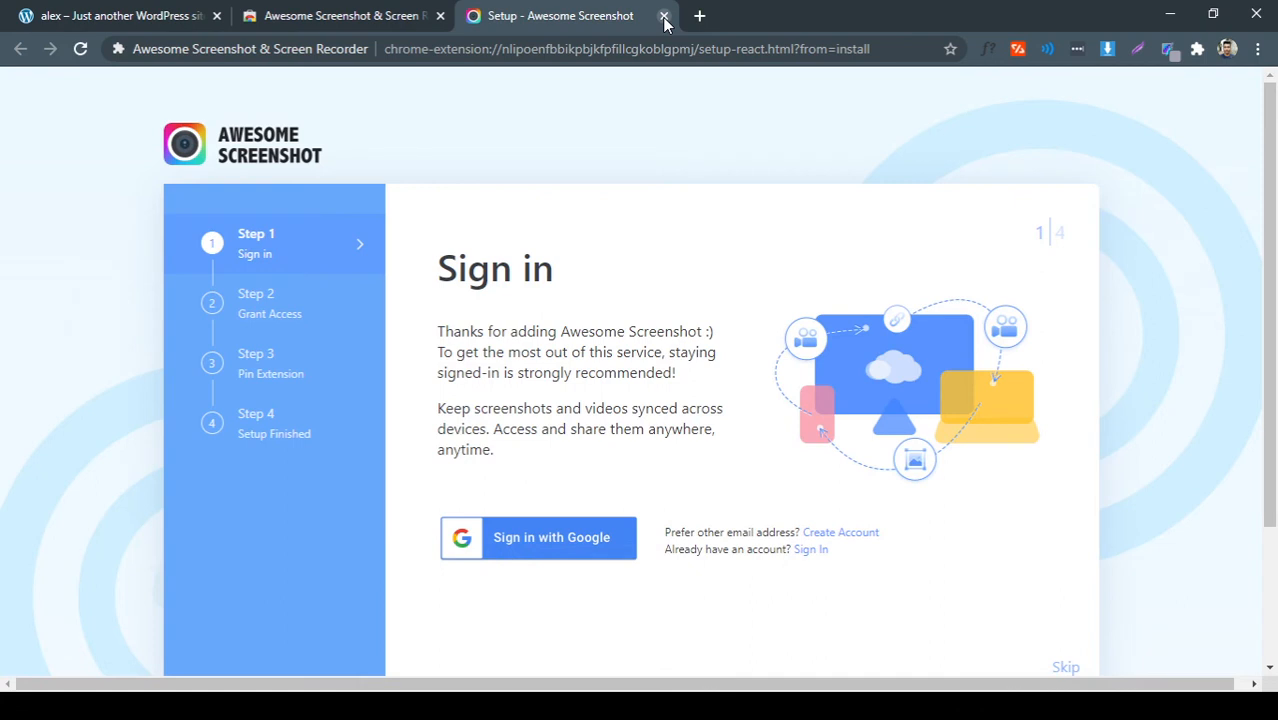
Close the extension's setup page, capture the full roofing home page with Awesome Screenshot and check the capture in the annotation editor
left_click(663, 17)
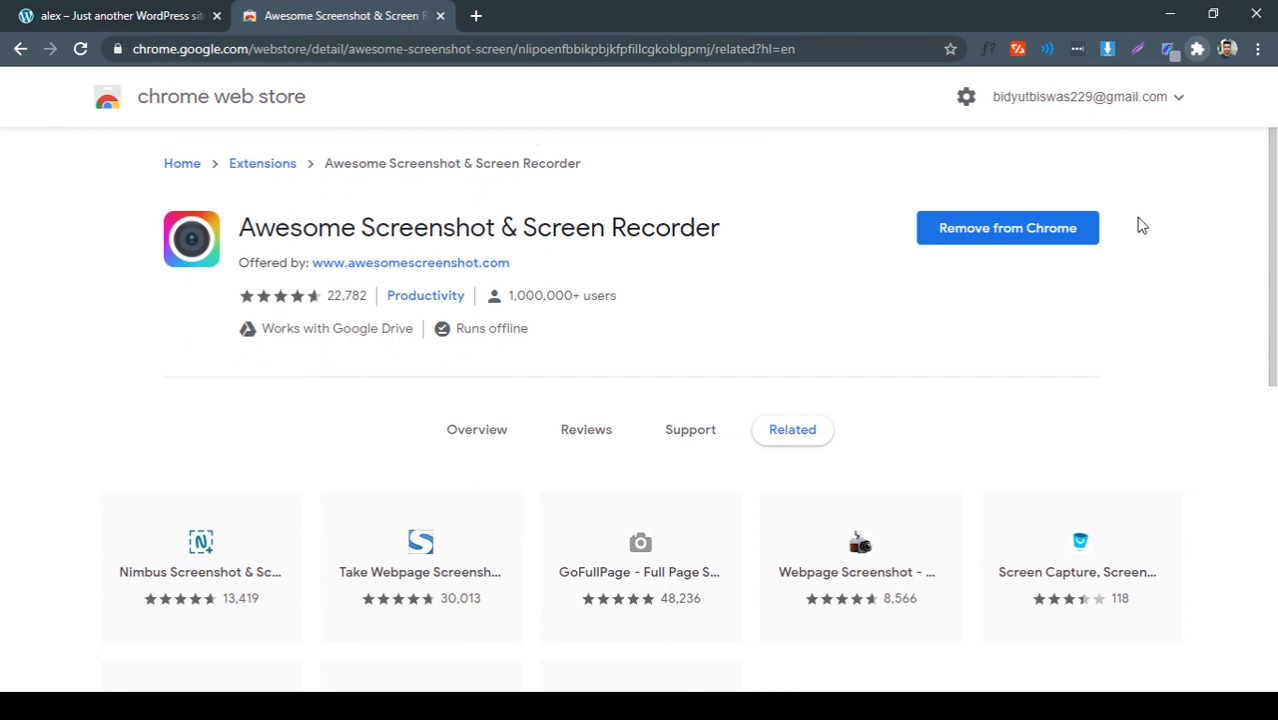
left_click(117, 20)
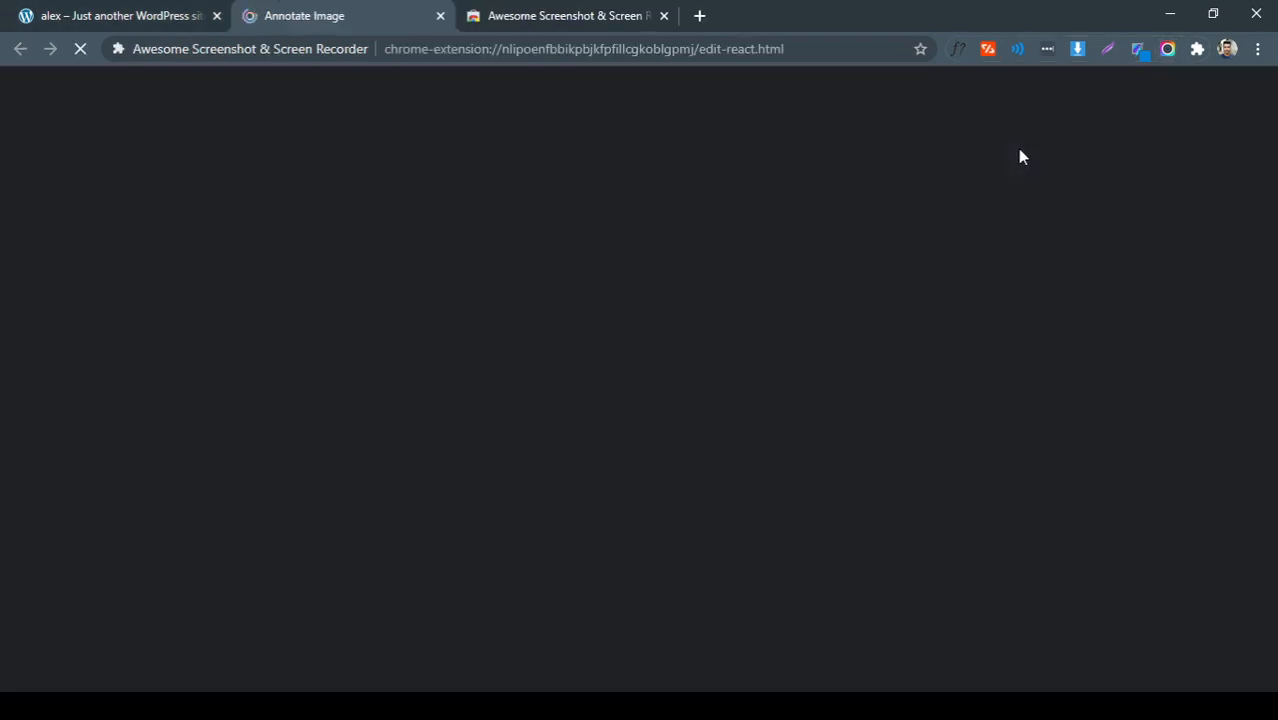
scroll(645, 223, "down", 10)
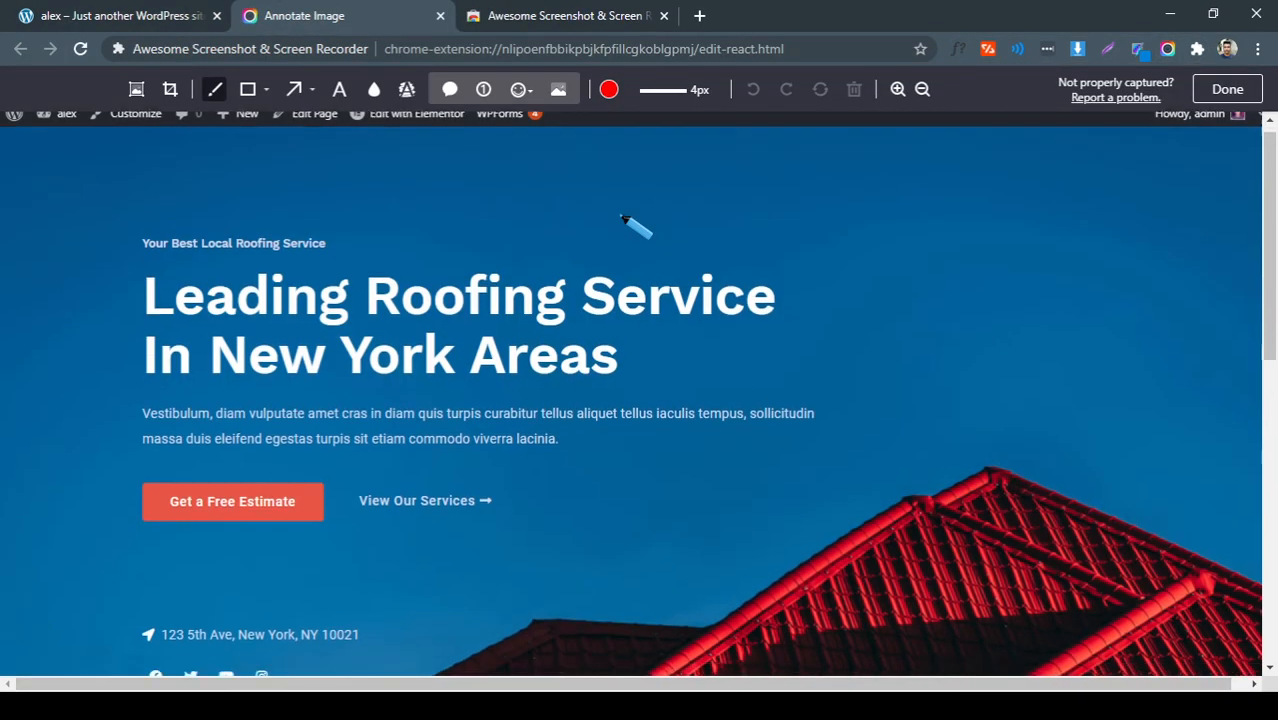
scroll(860, 370, "up", 10)
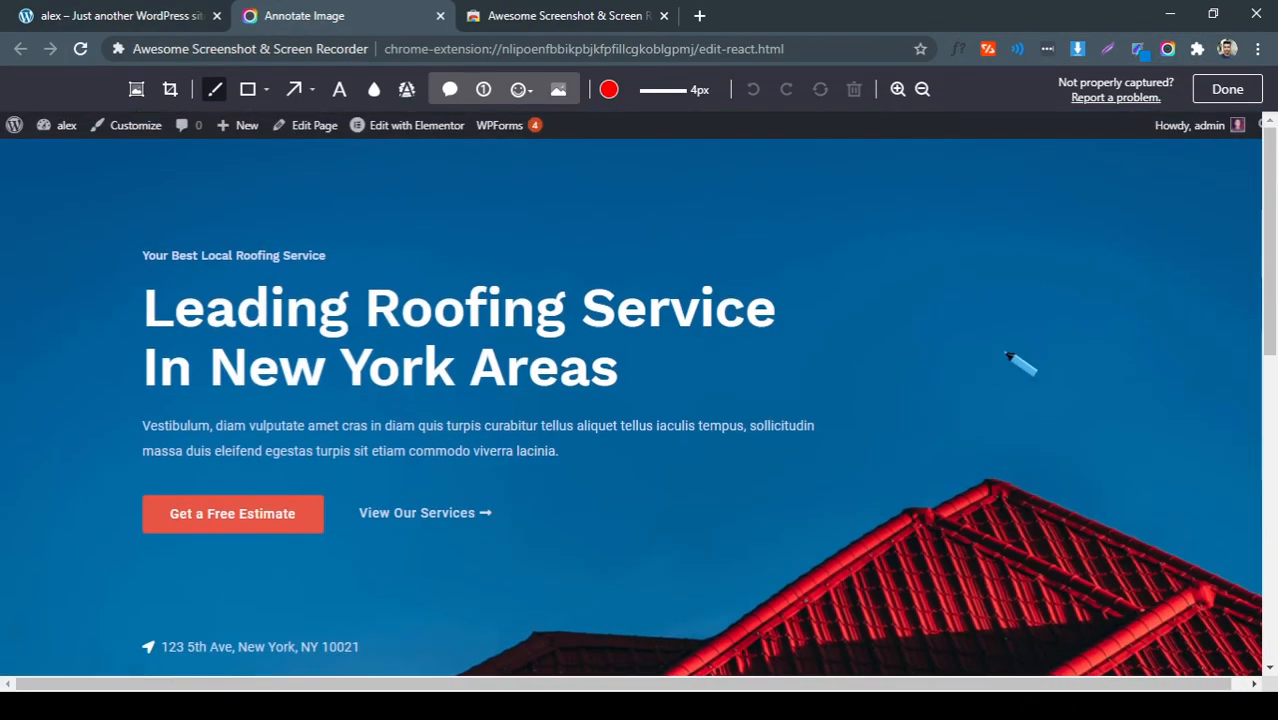
Finish annotating without adding any marks and copy the captured image to the clipboard
left_click(1213, 94)
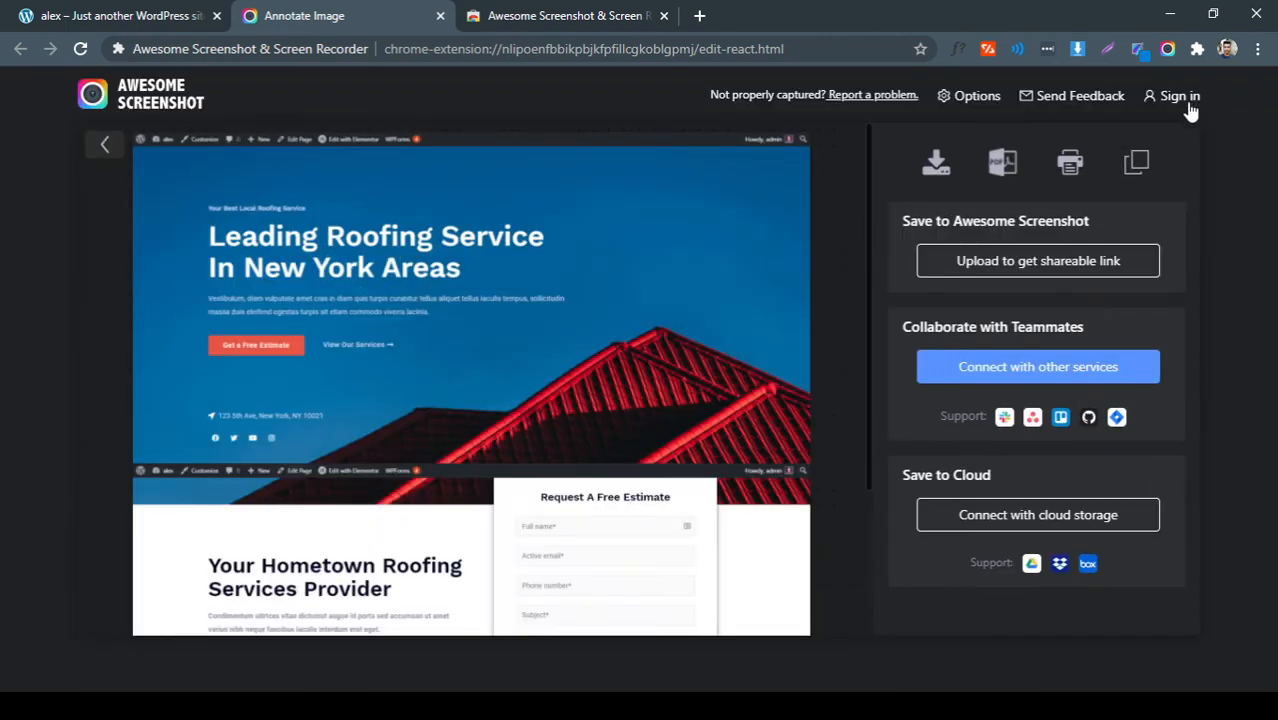
left_click(1145, 170)
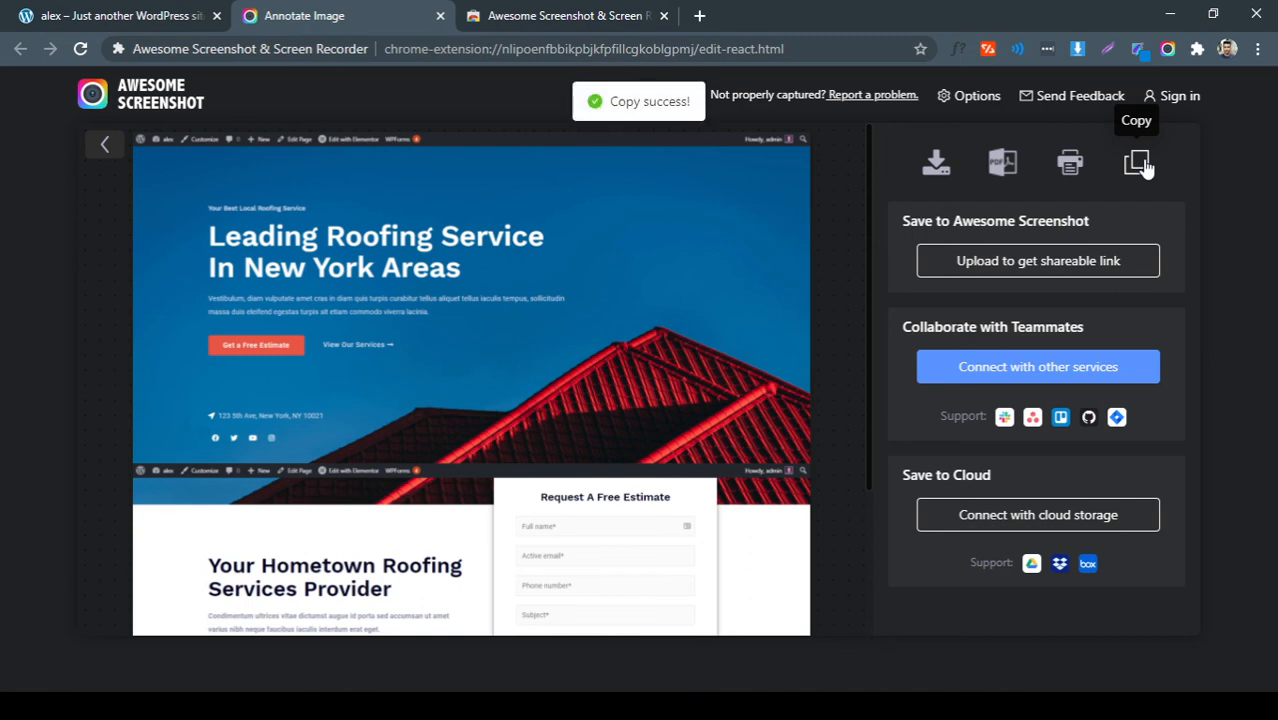
left_click(628, 52)
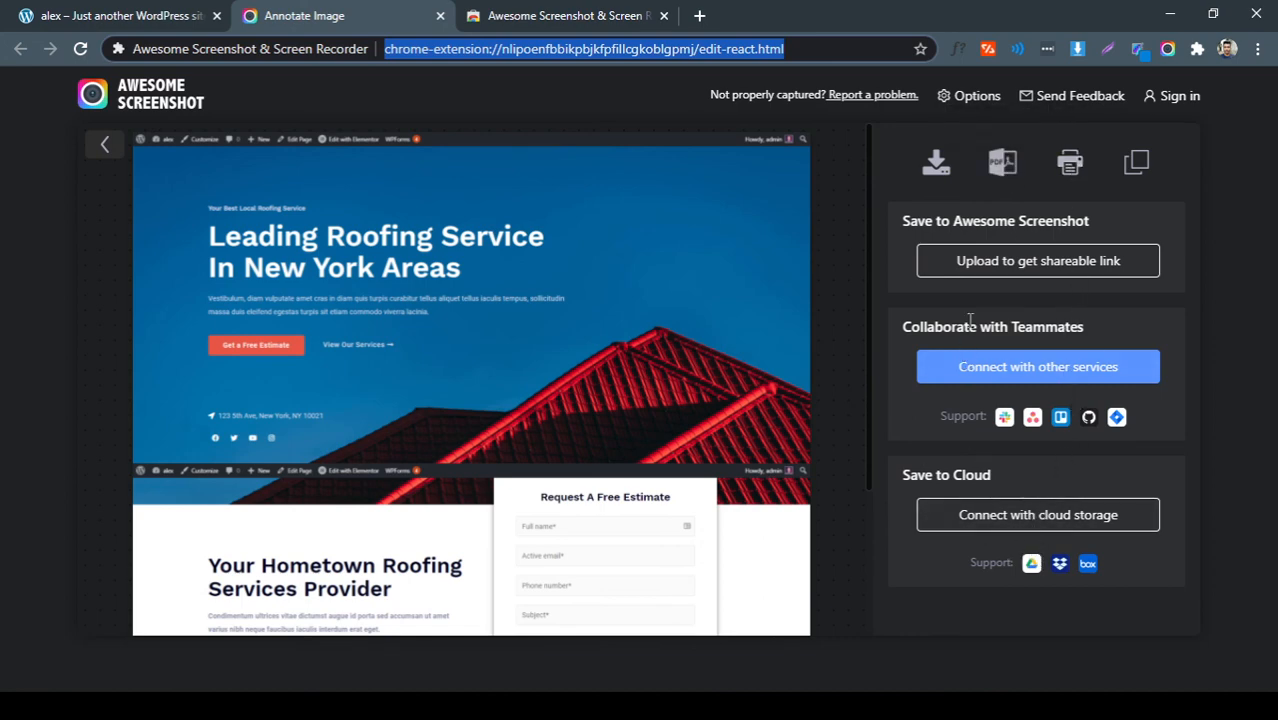
Start uploading the capture for a shareable link, sign in to the Awesome Screenshot account and return to the captured image
left_click(1040, 262)
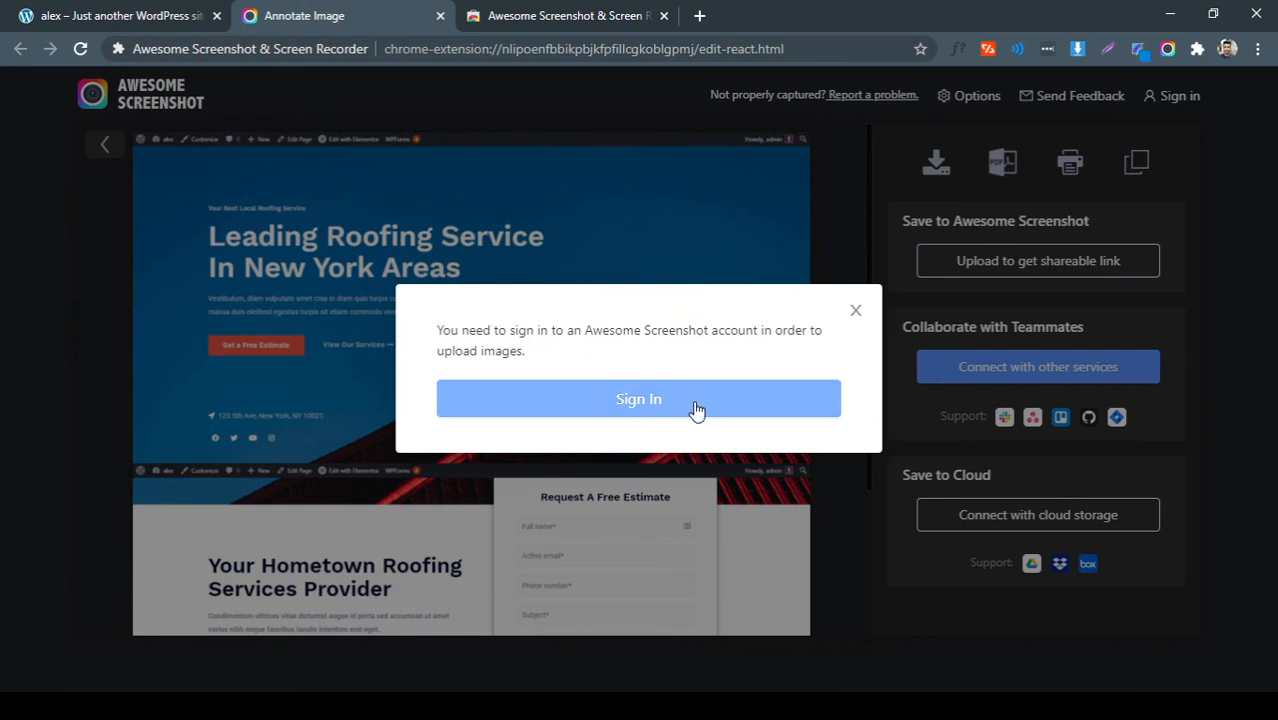
left_click(657, 405)
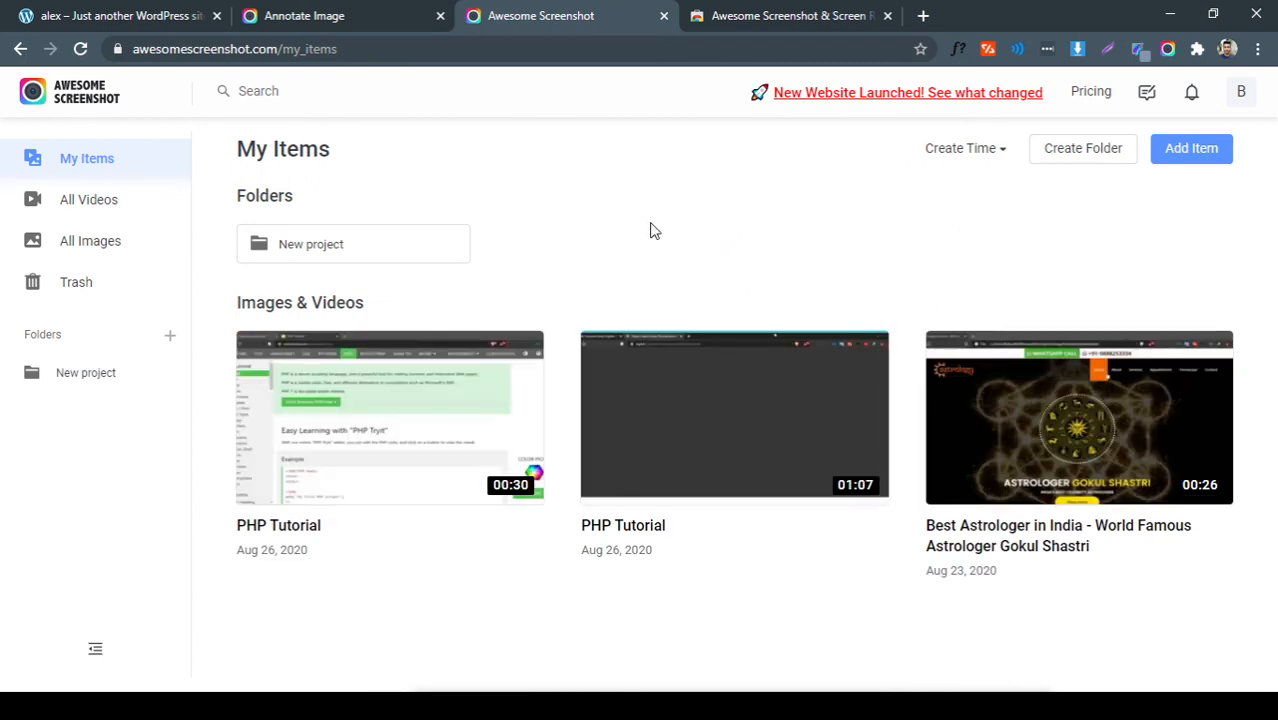
left_click(378, 17)
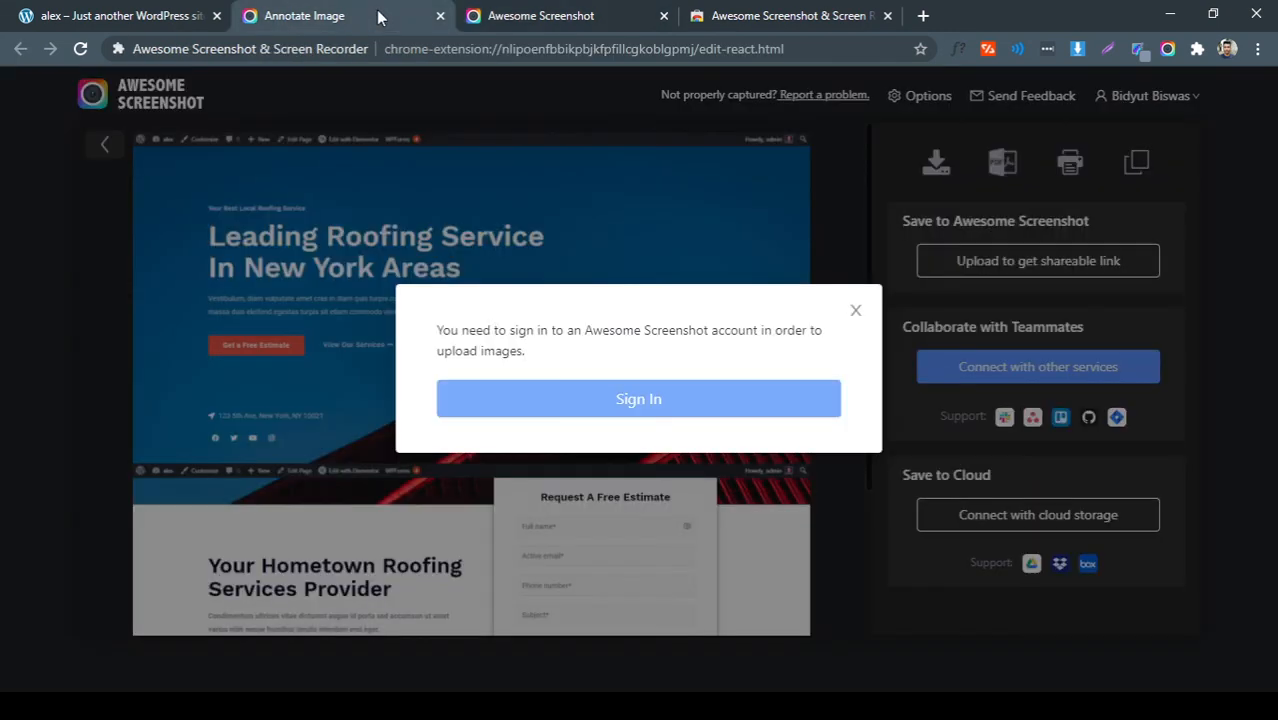
Upload the capture as "alex – Just another WordPress site" to the My Items folder and copy its shareable link
left_click(1045, 260)
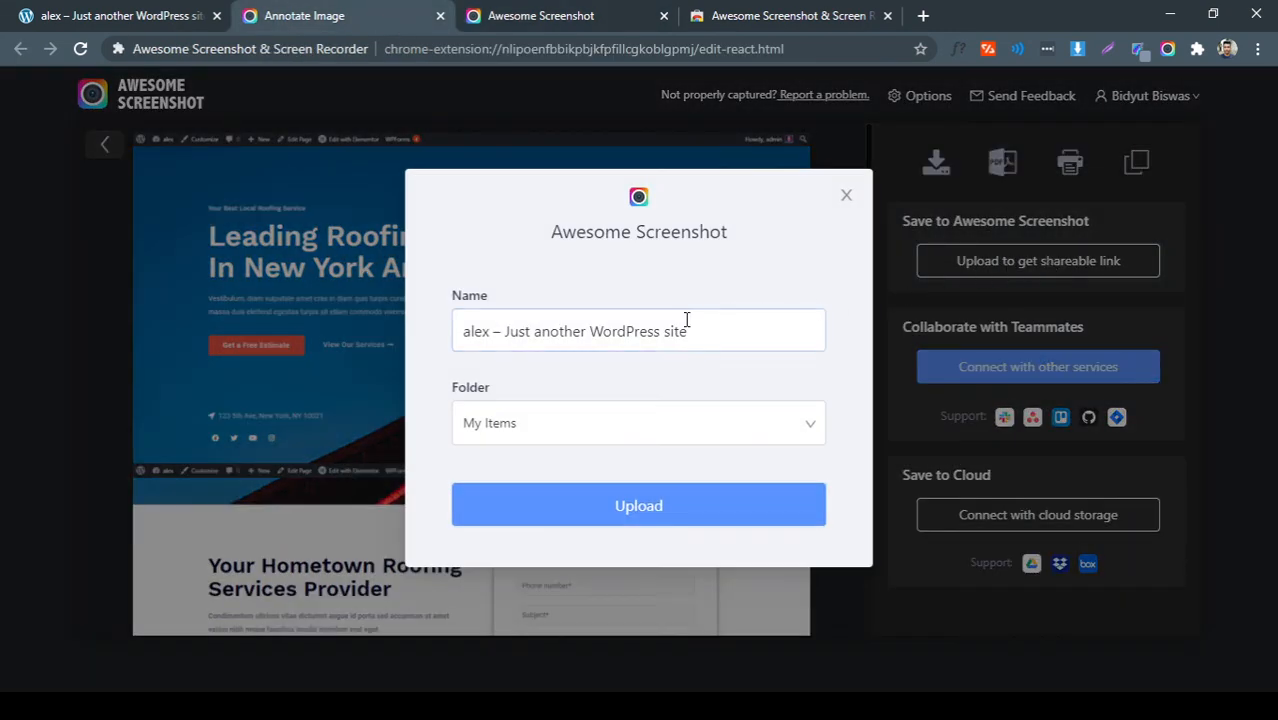
left_click(496, 331)
left_click_drag(737, 328, 455, 328)
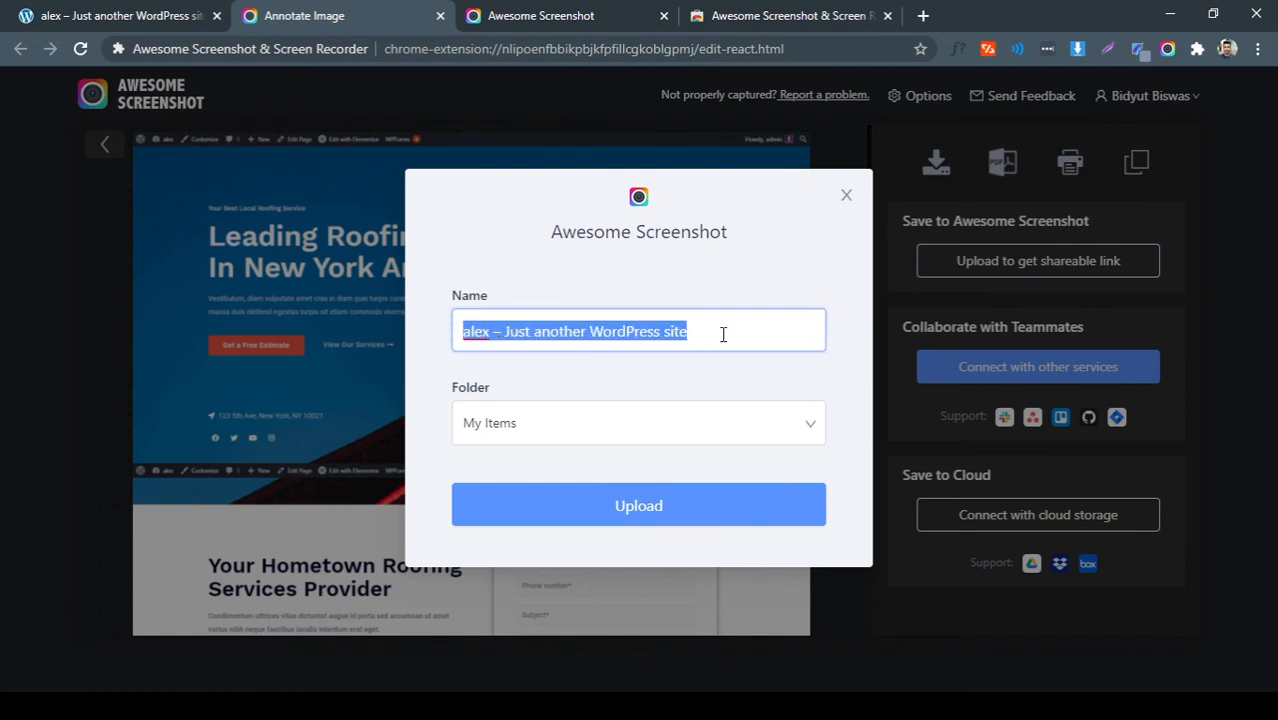
left_click_drag(723, 334, 467, 337)
left_click(670, 329)
left_click_drag(727, 322, 407, 332)
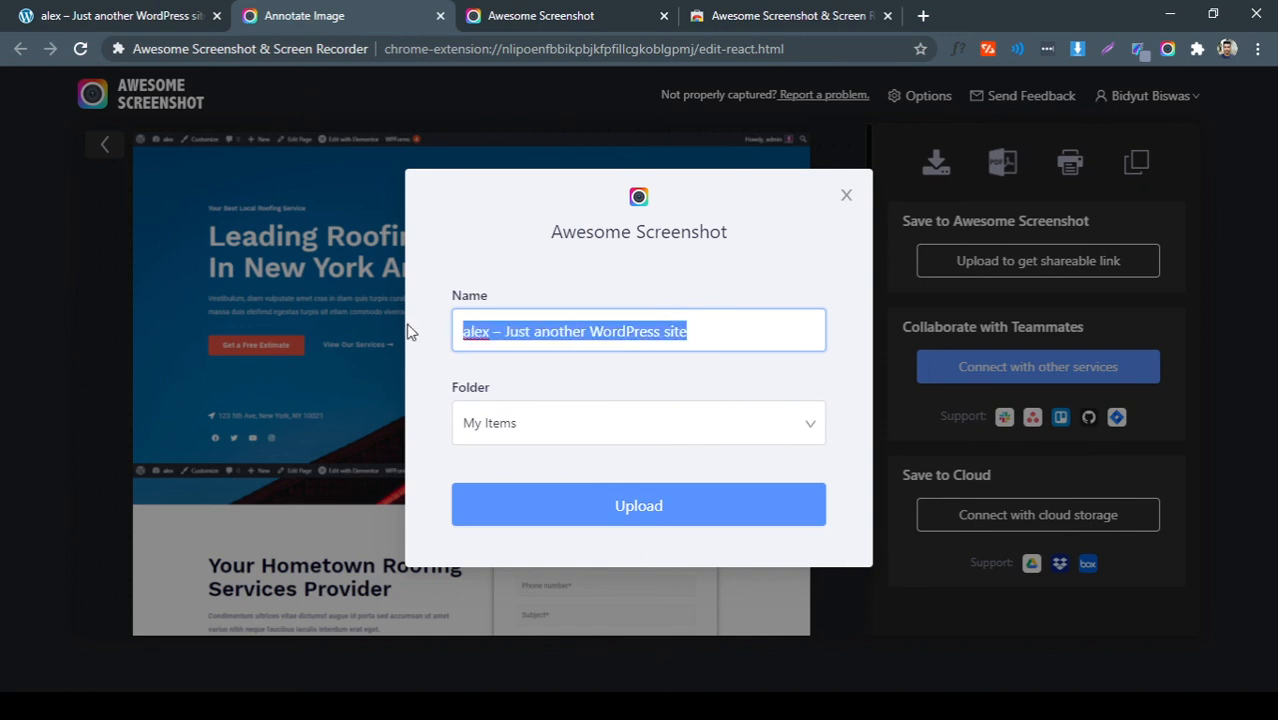
left_click(544, 340)
left_click_drag(727, 320, 440, 329)
left_click(531, 419)
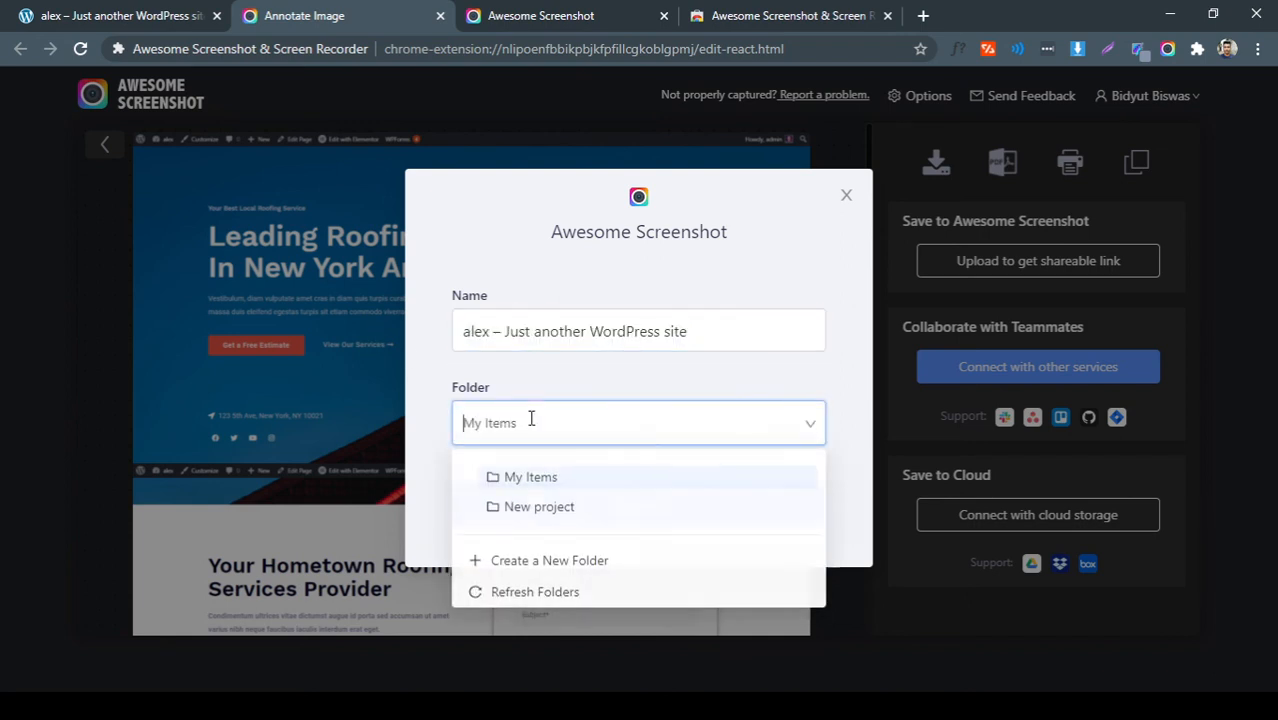
left_click(531, 419)
left_click(652, 506)
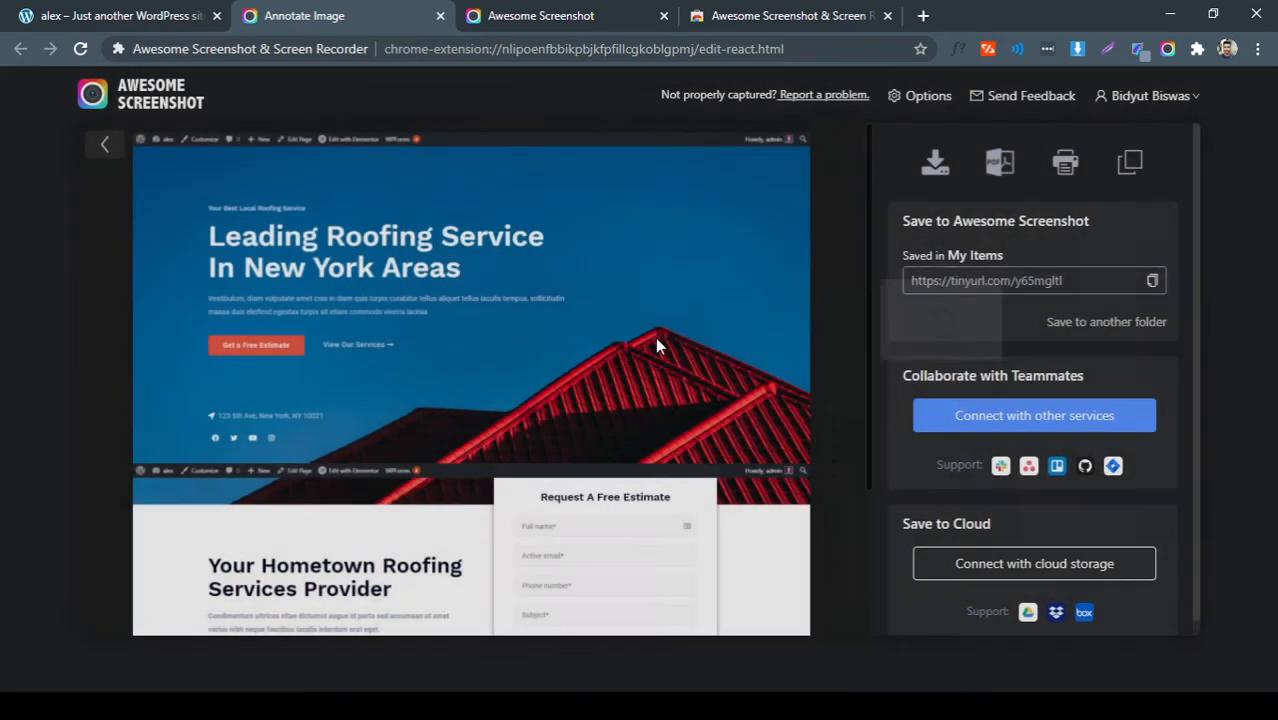
left_click(1153, 283)
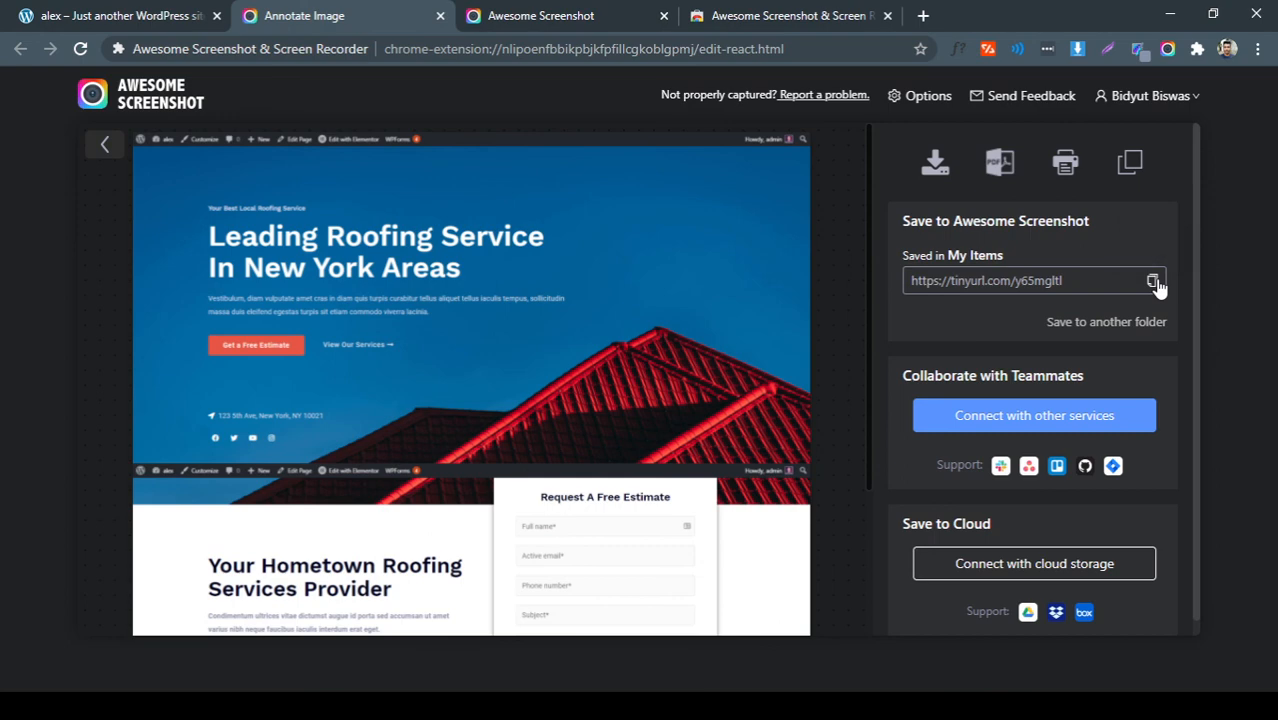
left_click(1154, 282)
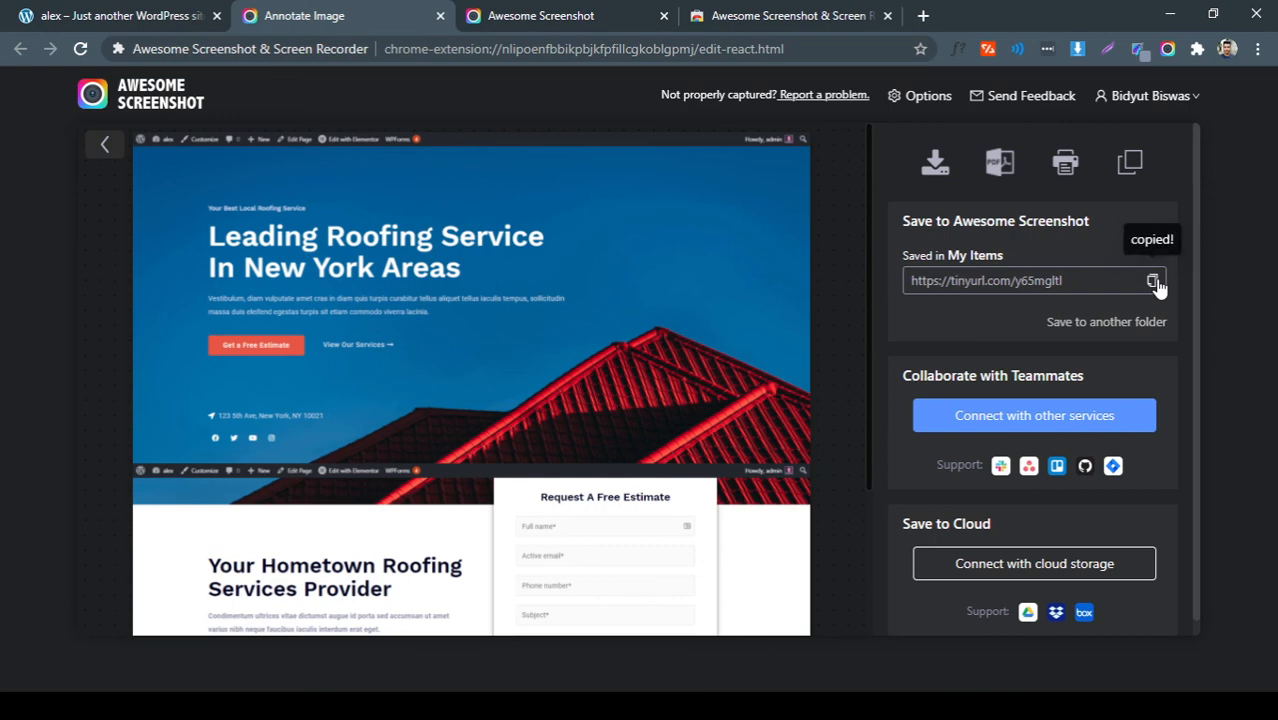
Open Google Drive's shared-with-me page in a new tab
left_click(922, 15)
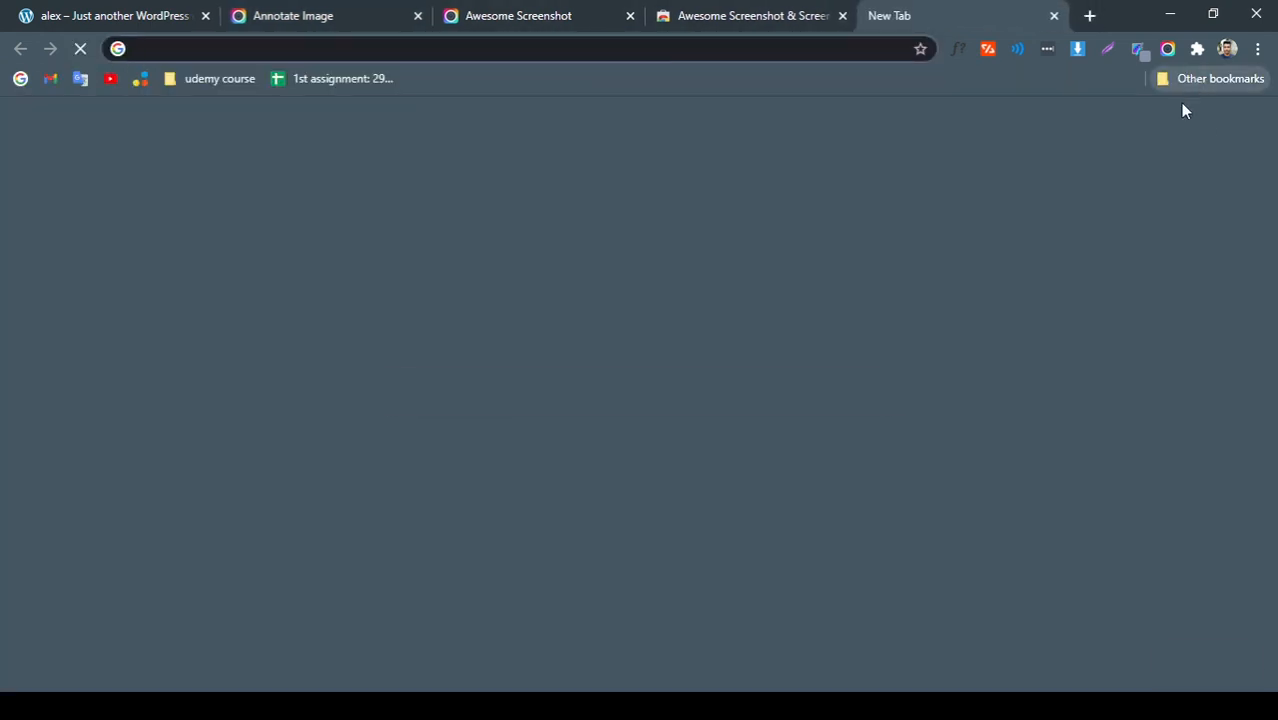
key("ctrl+v")
key("Return")
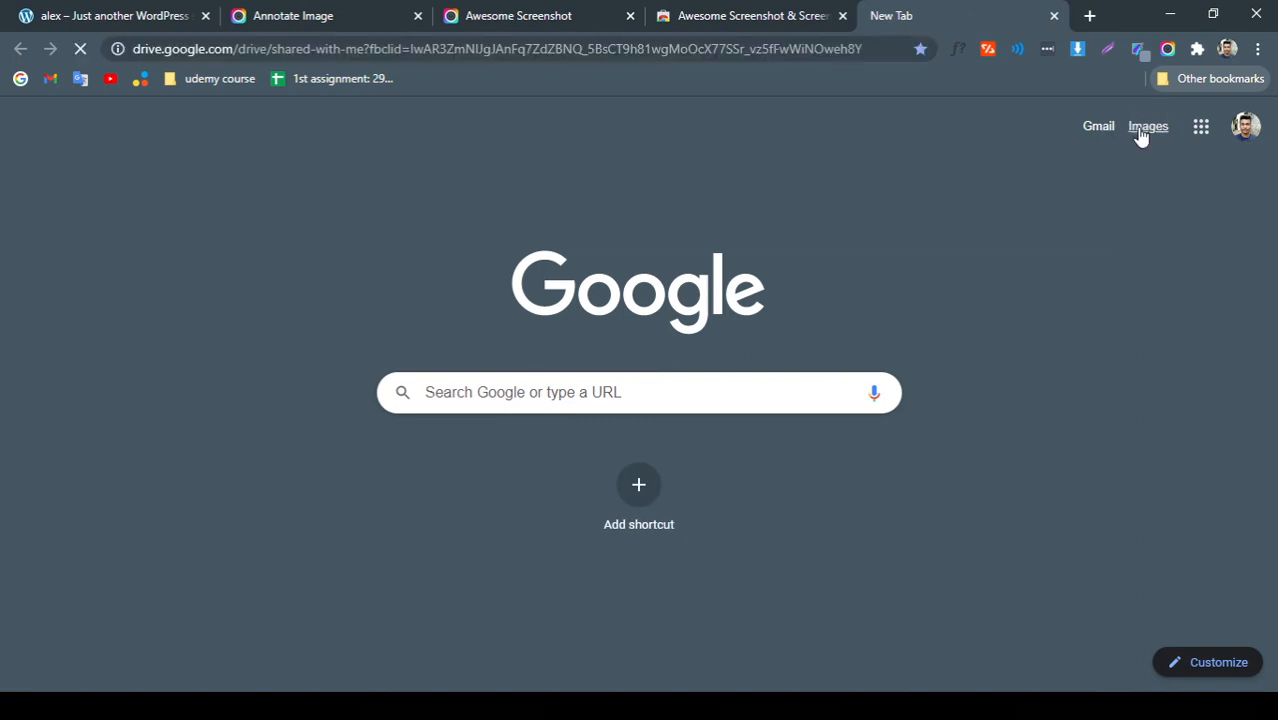
Open the bookmarked 1st assignment spreadsheet in a new tab and close the Google Drive and extension store tabs
left_click(1089, 15)
left_click(297, 80)
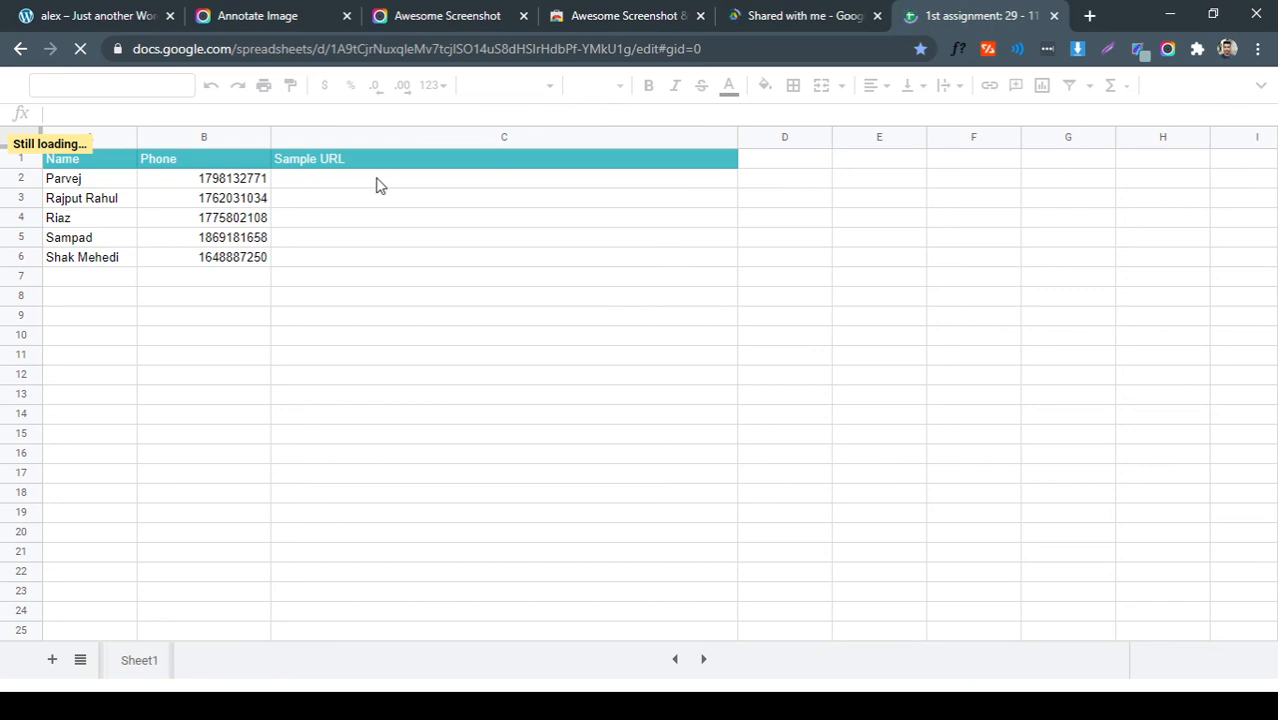
left_click(878, 24)
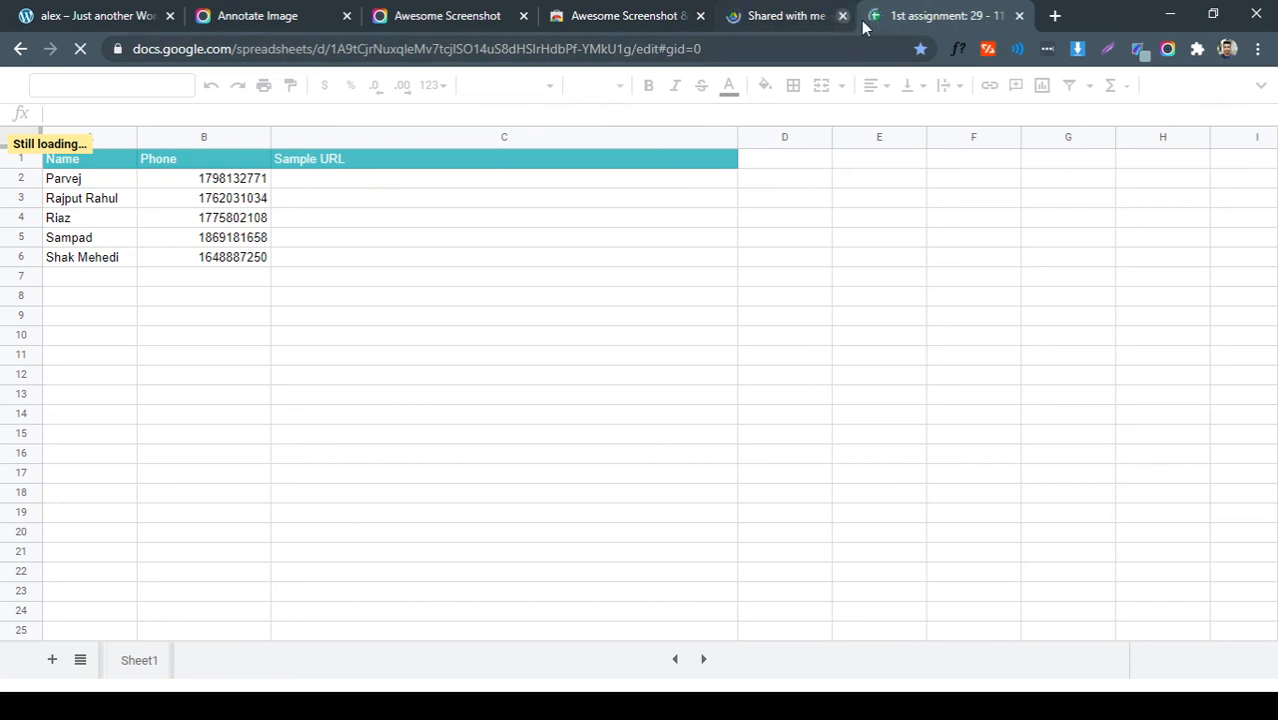
left_click(701, 17)
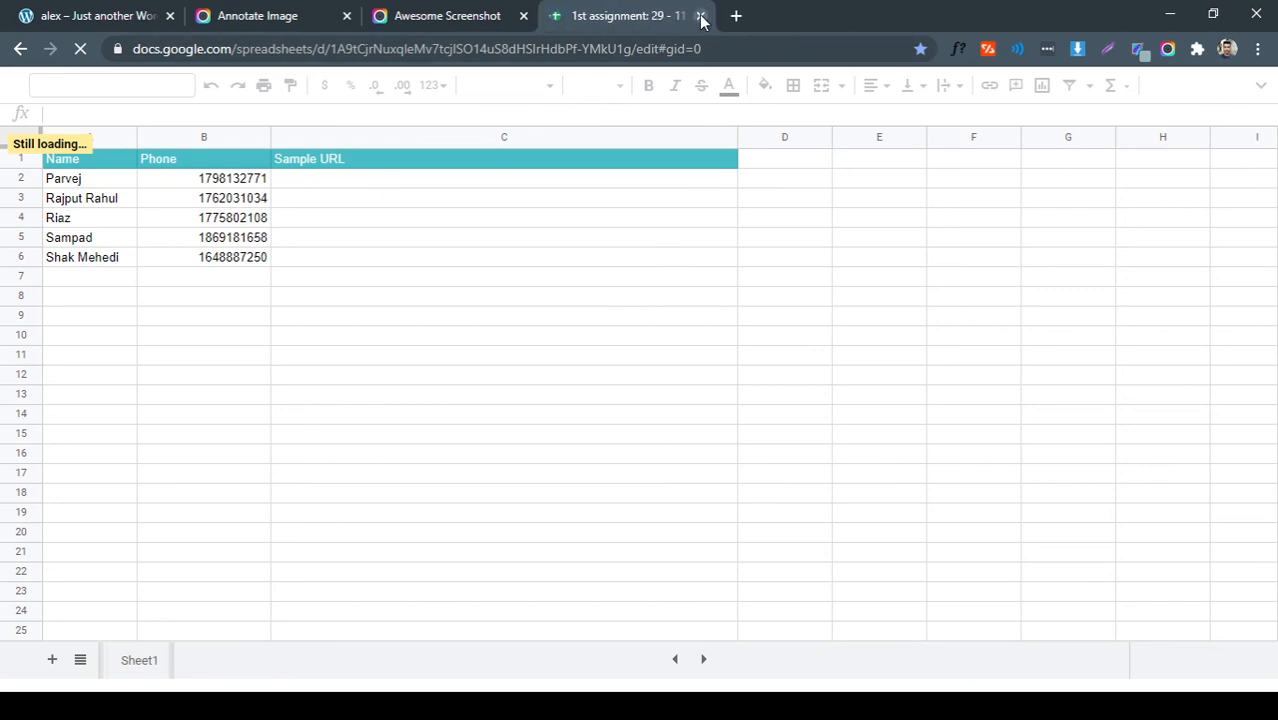
Paste the copied screenshot link into the first Sample URL cell, C2, and clear the cell again
left_click(314, 186)
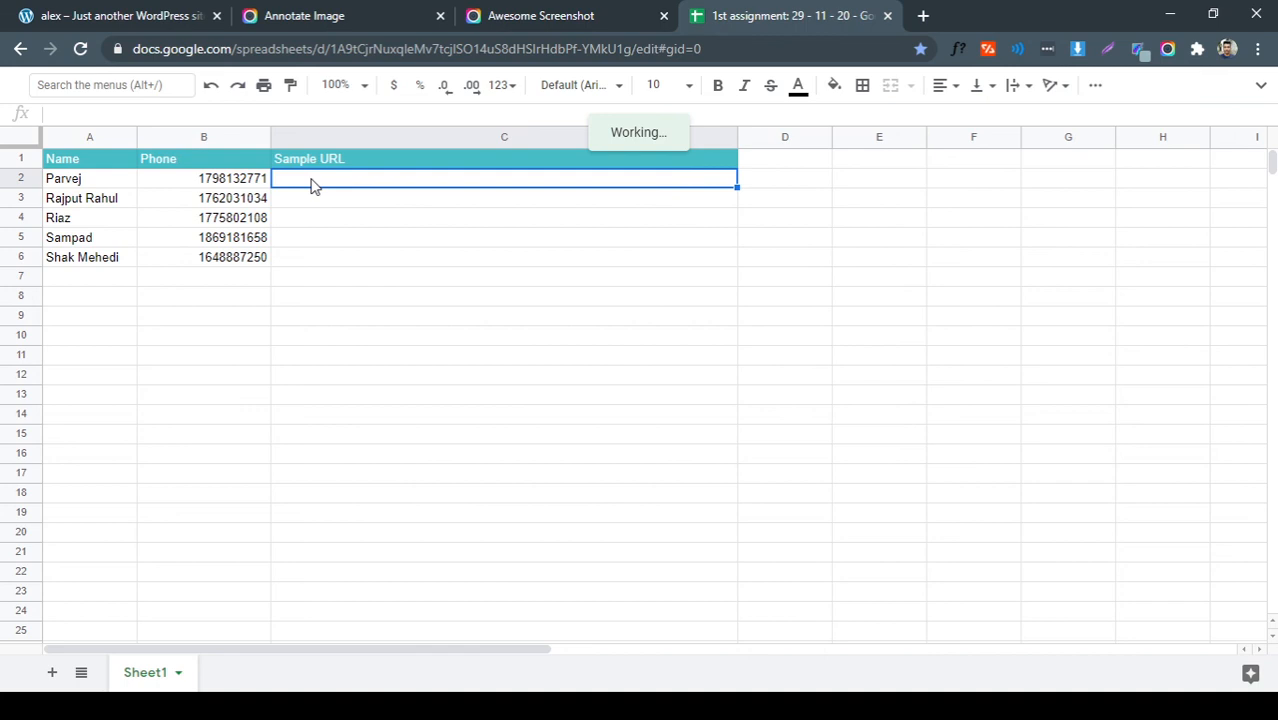
double_click(312, 179)
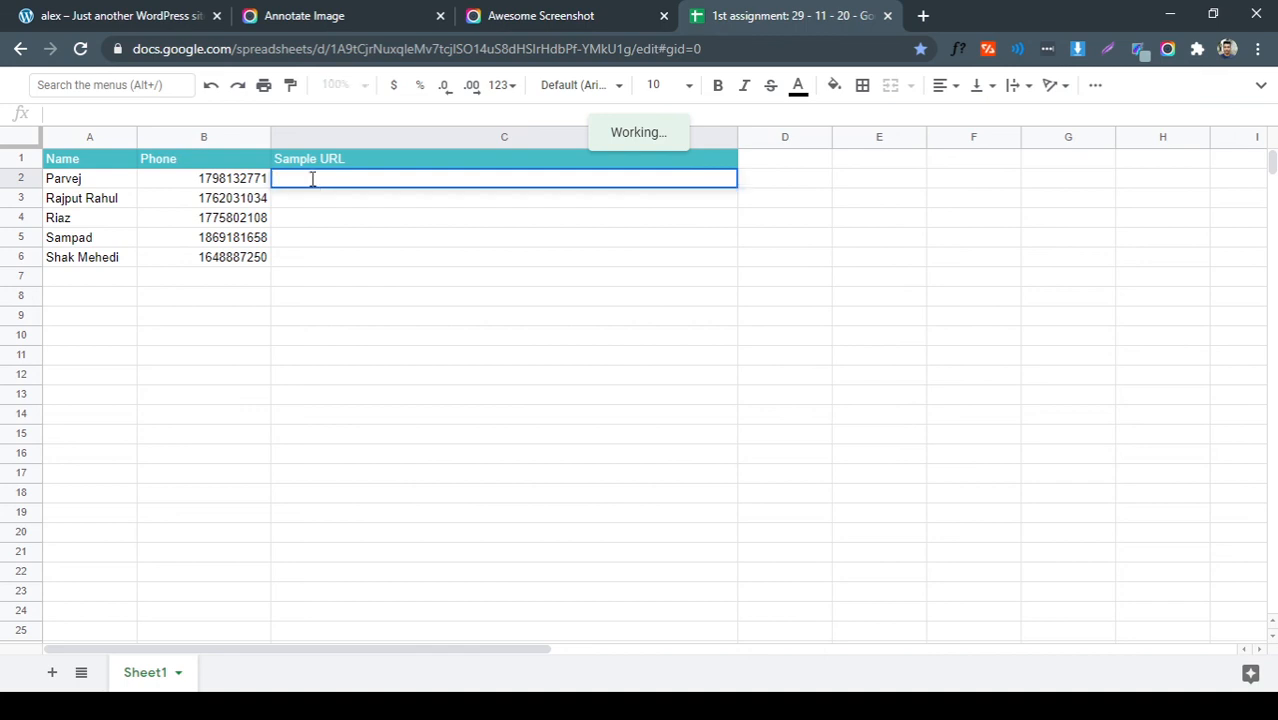
key("ctrl+v")
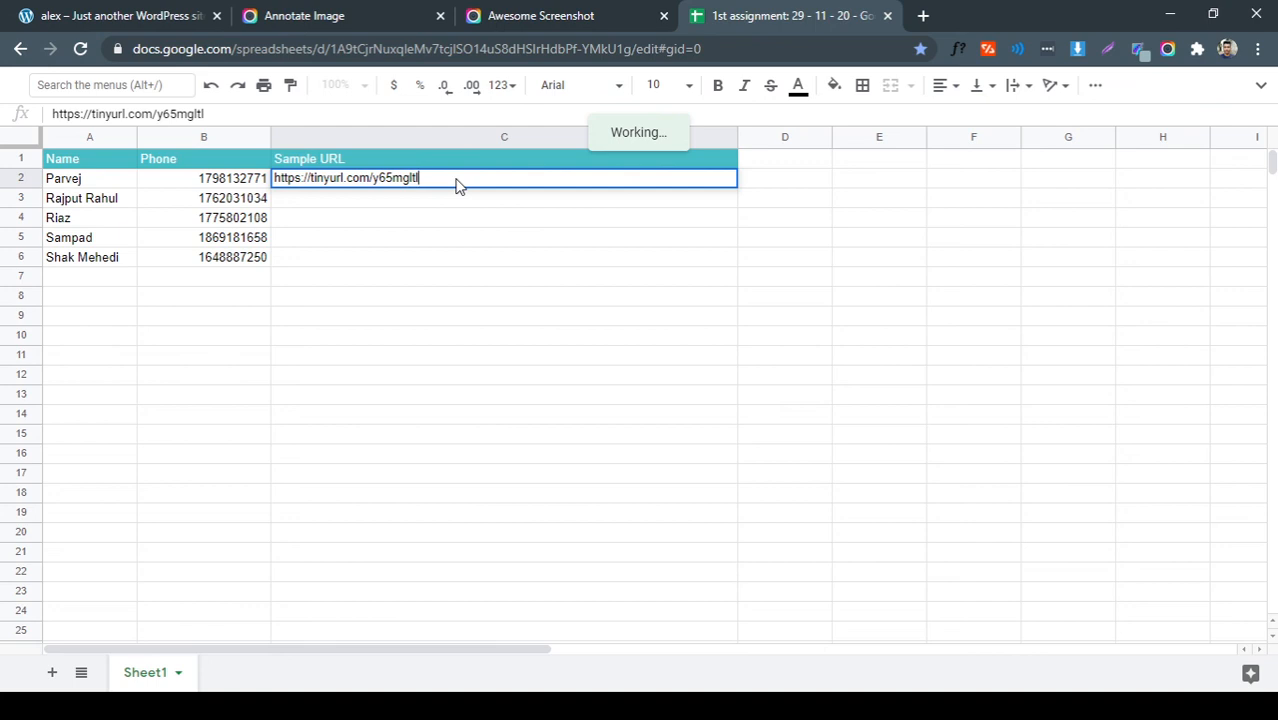
key("ctrl+a")
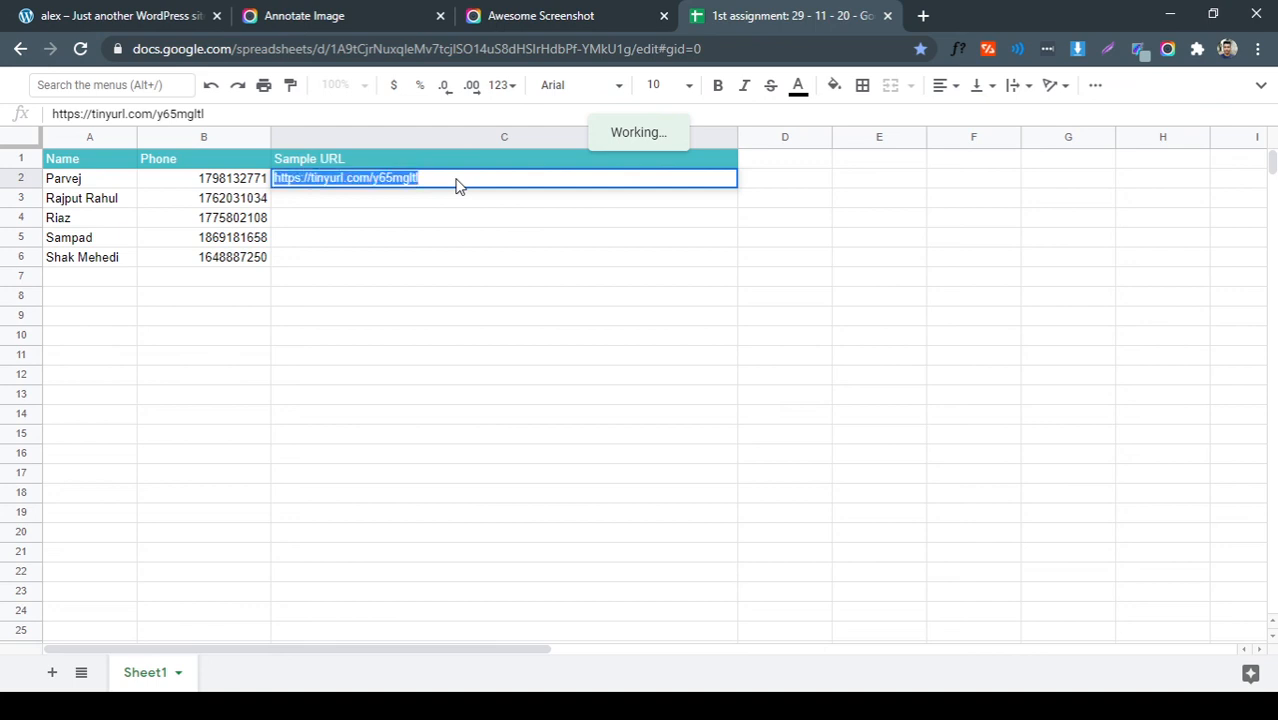
key("BackSpace")
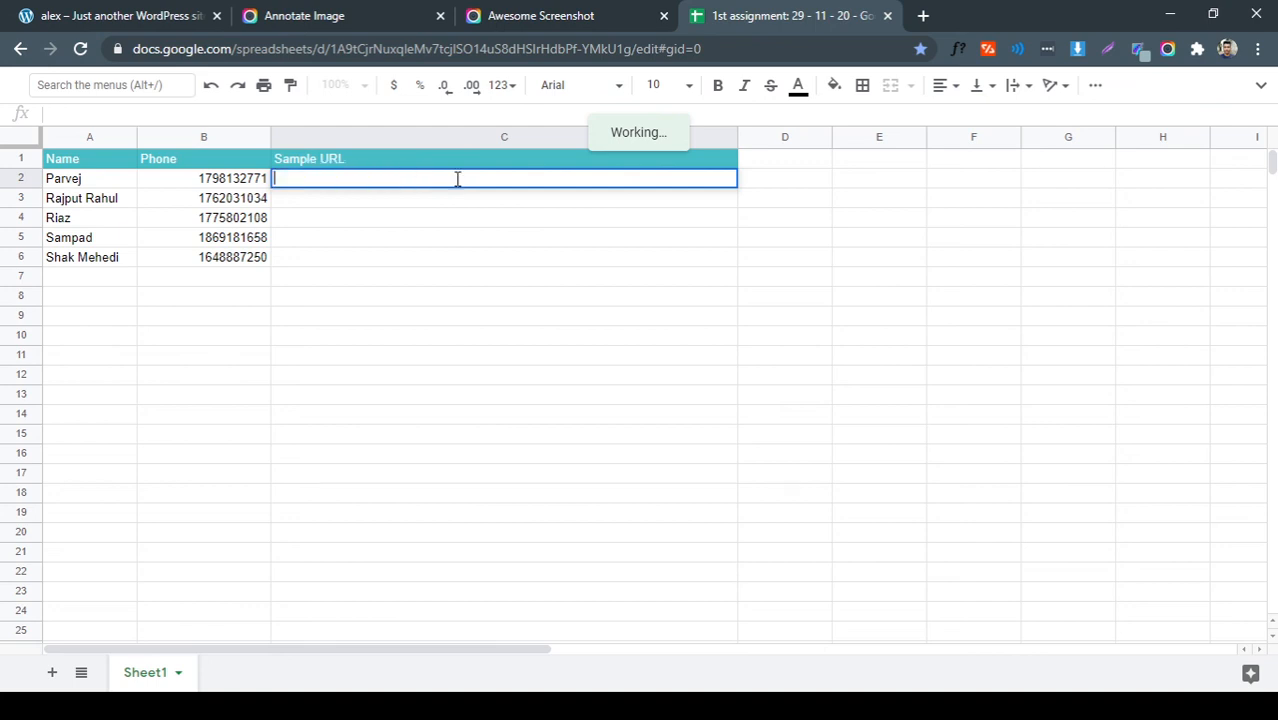
left_click(399, 476)
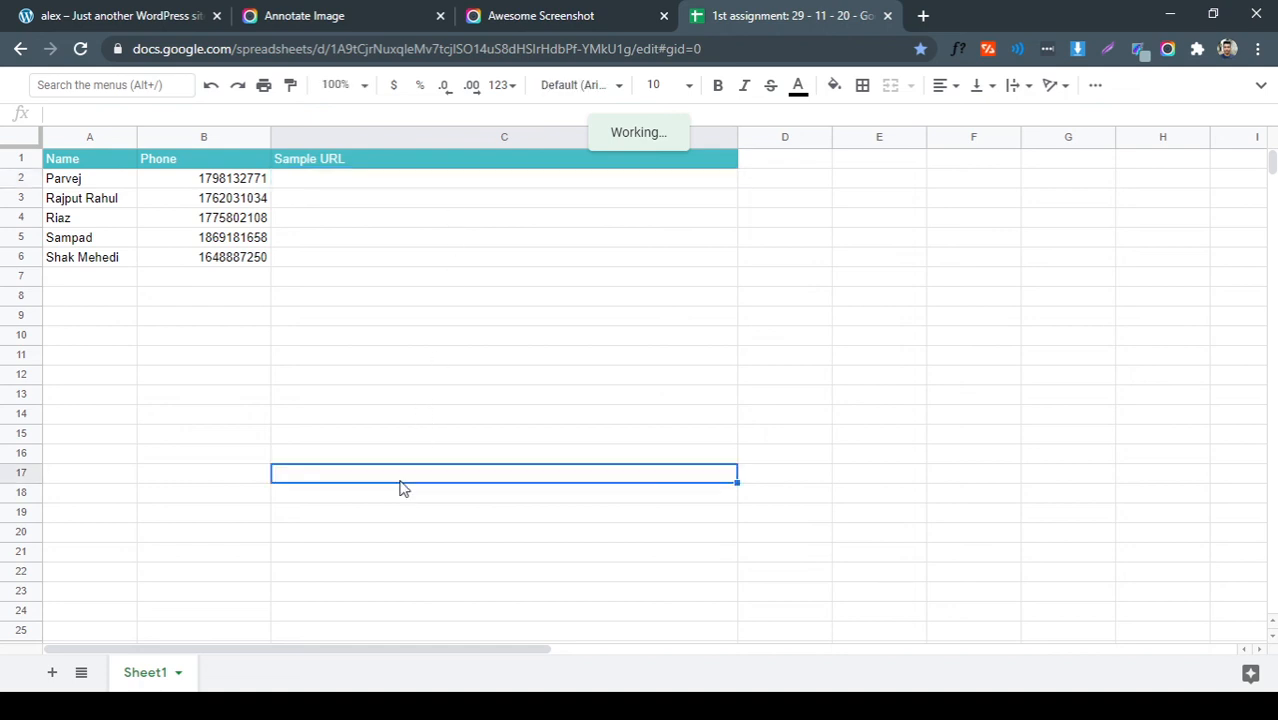
Close the spreadsheet, Awesome Screenshot and image annotation tabs to return to the roofing home page
left_click(887, 16)
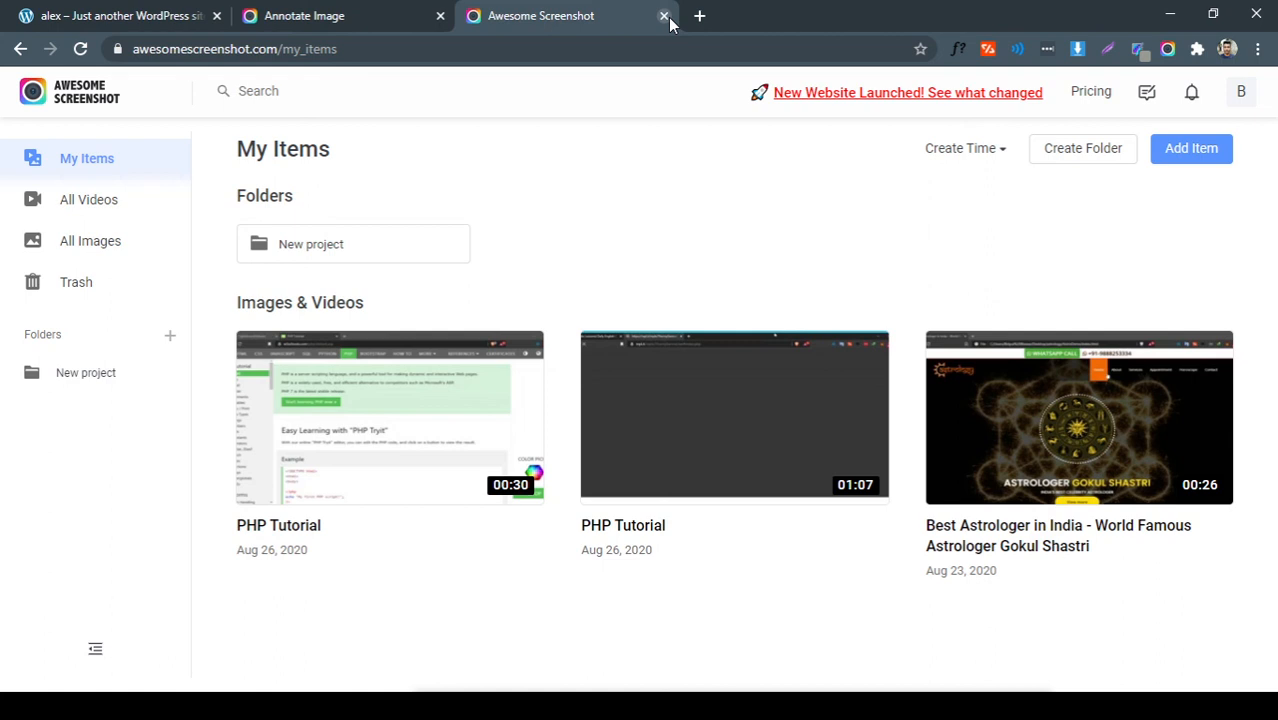
left_click(316, 57)
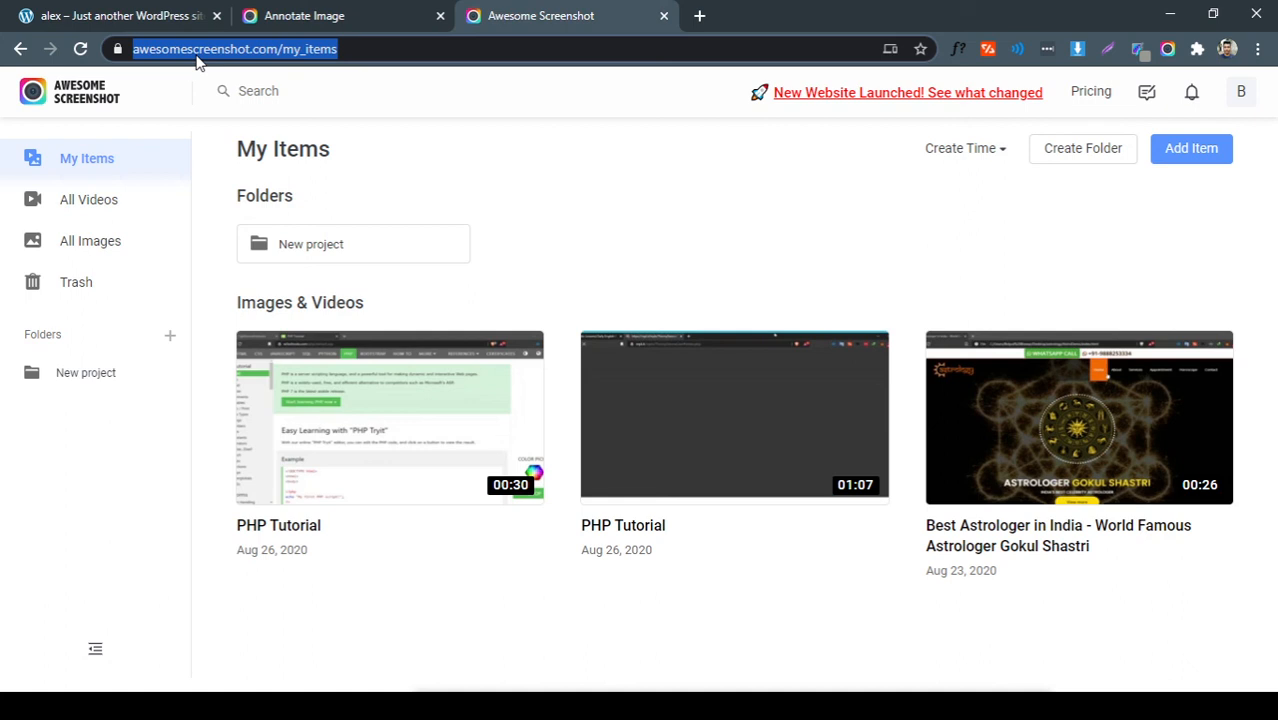
left_click(453, 136)
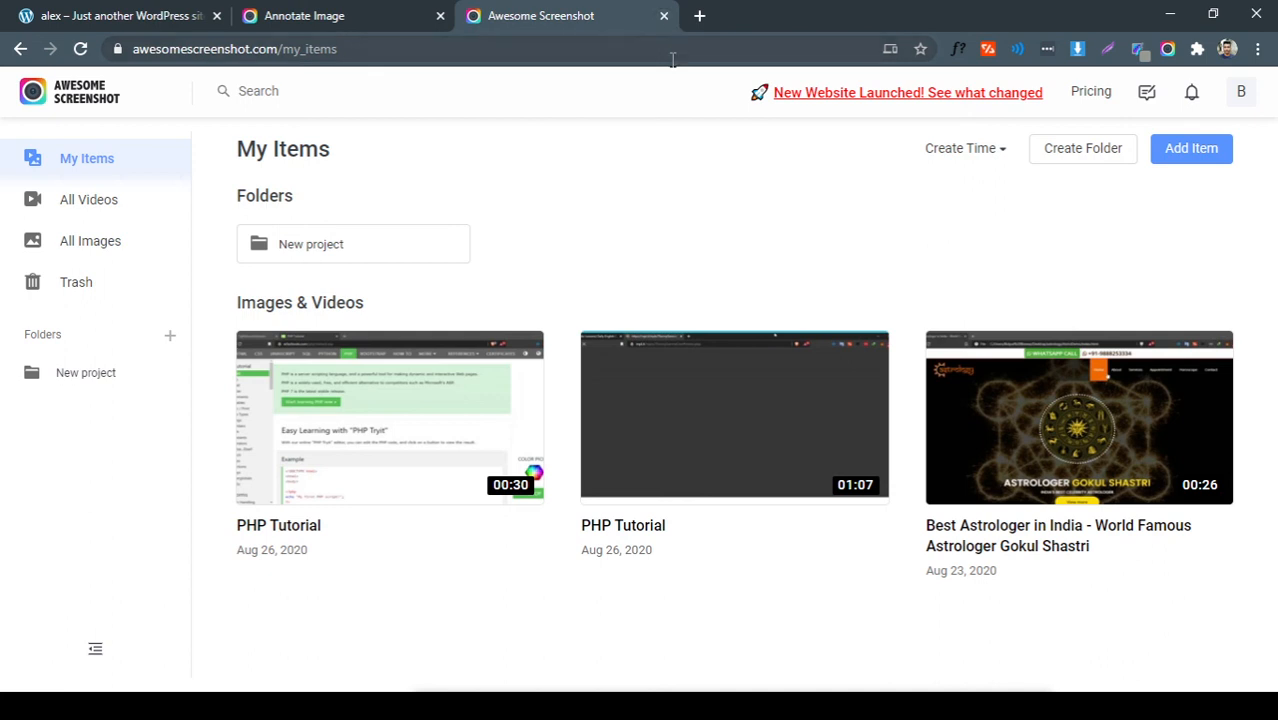
left_click(641, 42)
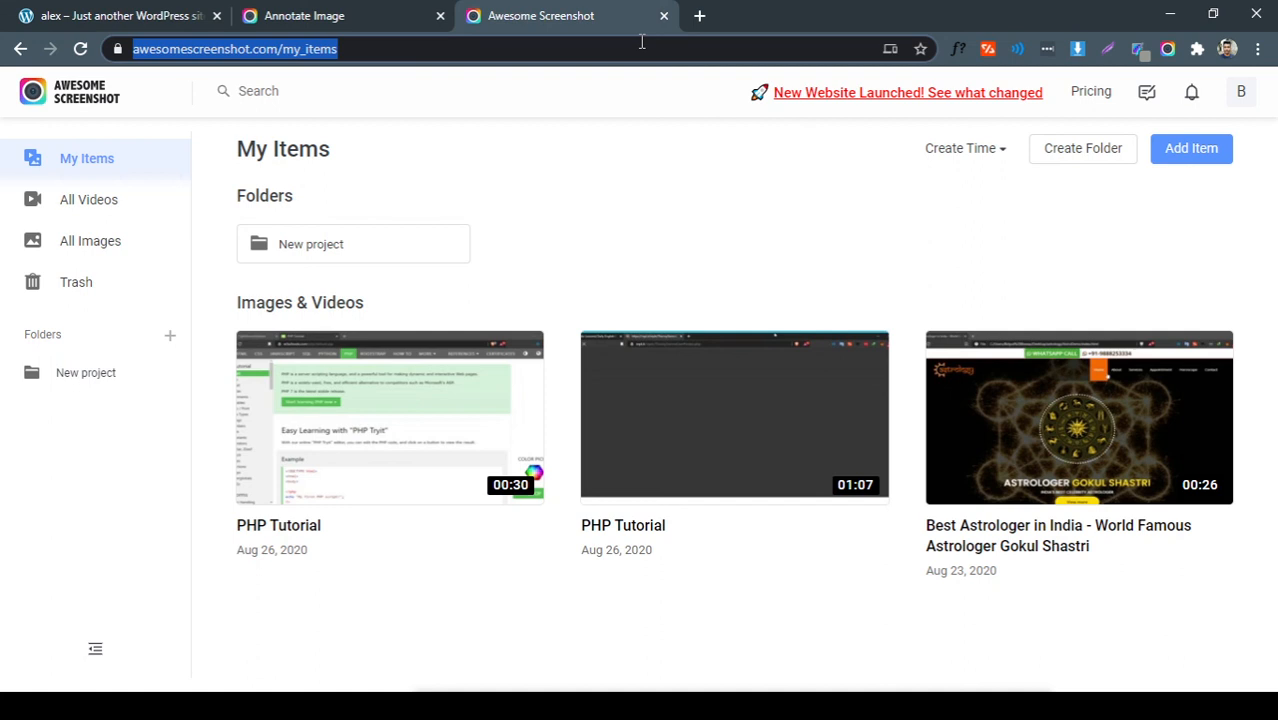
left_click(548, 121)
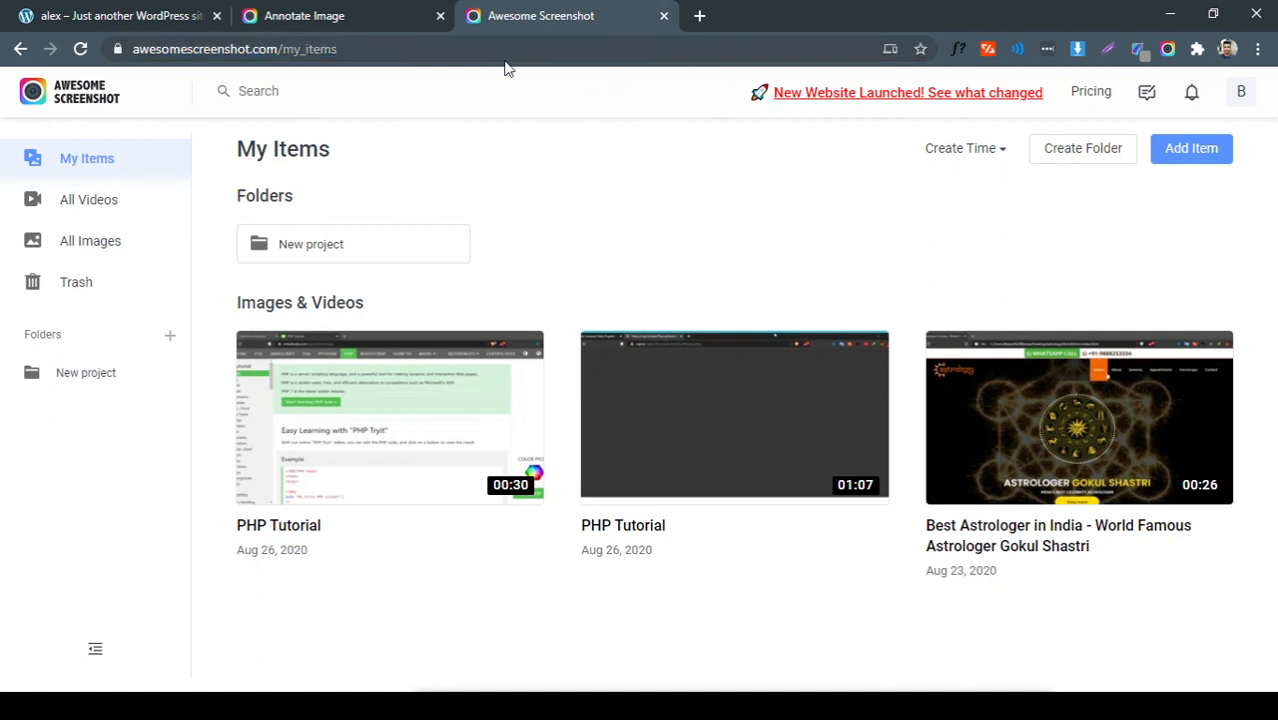
left_click(663, 17)
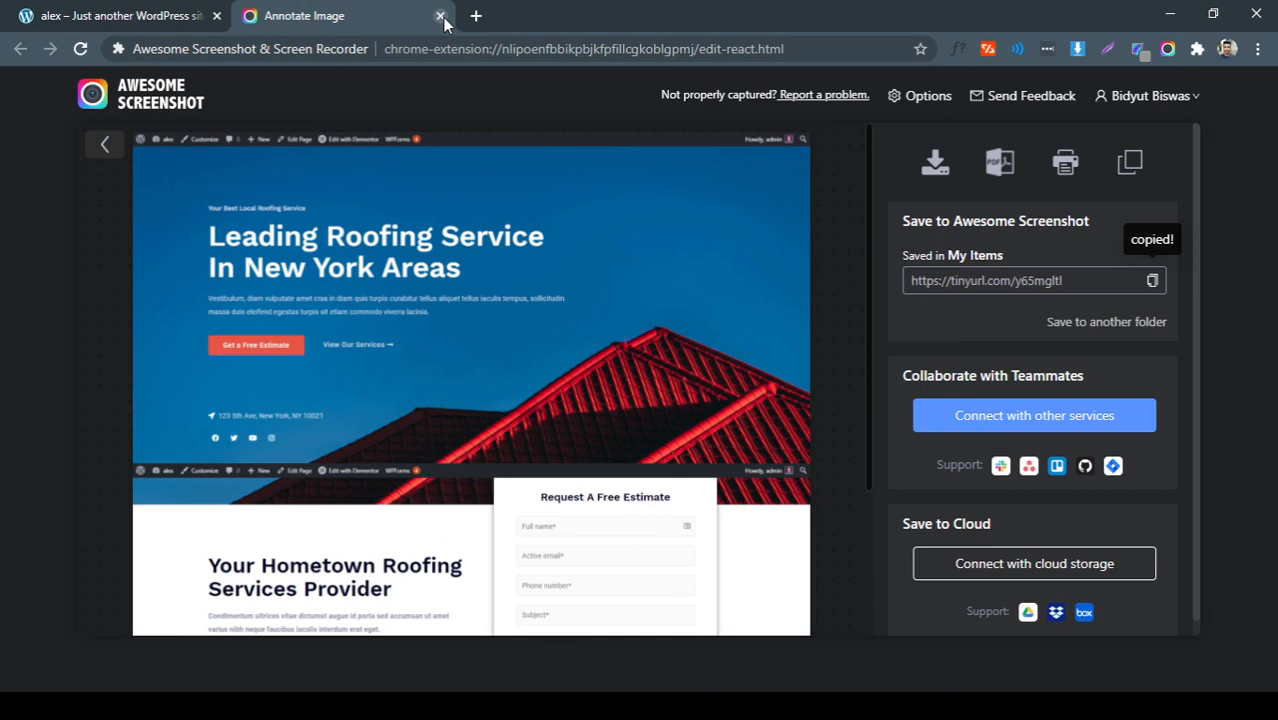
scroll(434, 135, "down", 2)
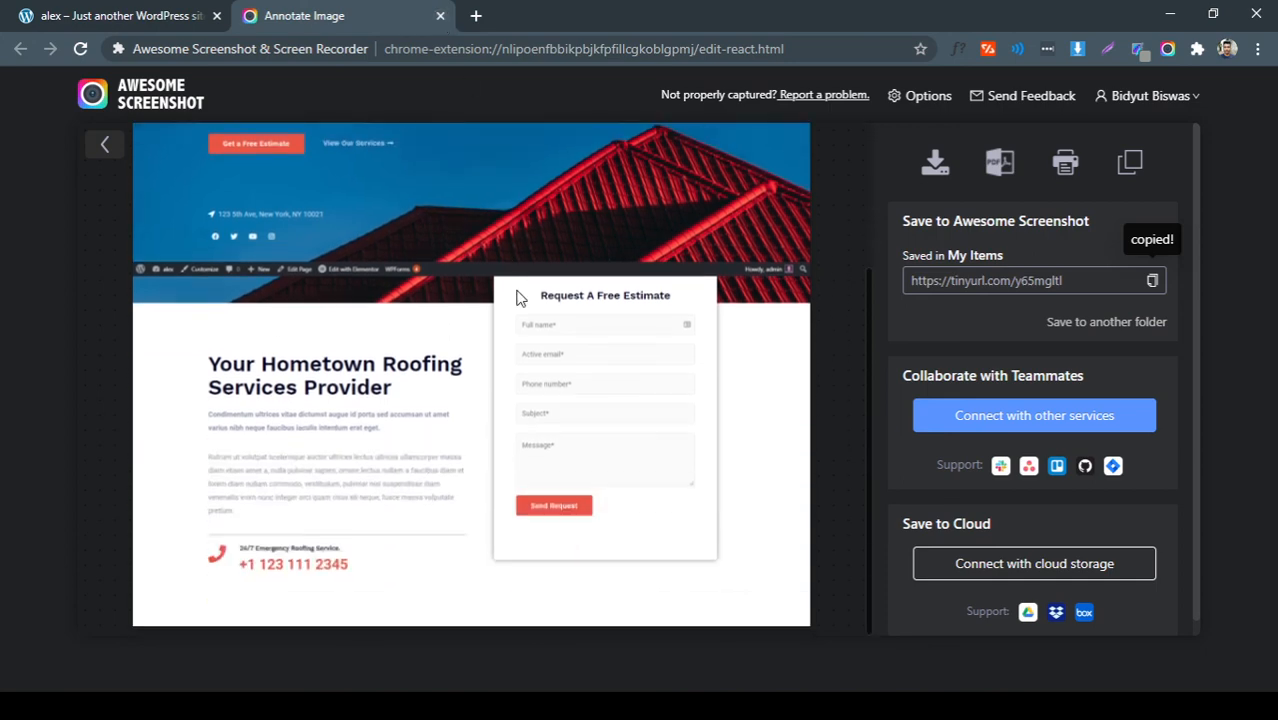
left_click(440, 16)
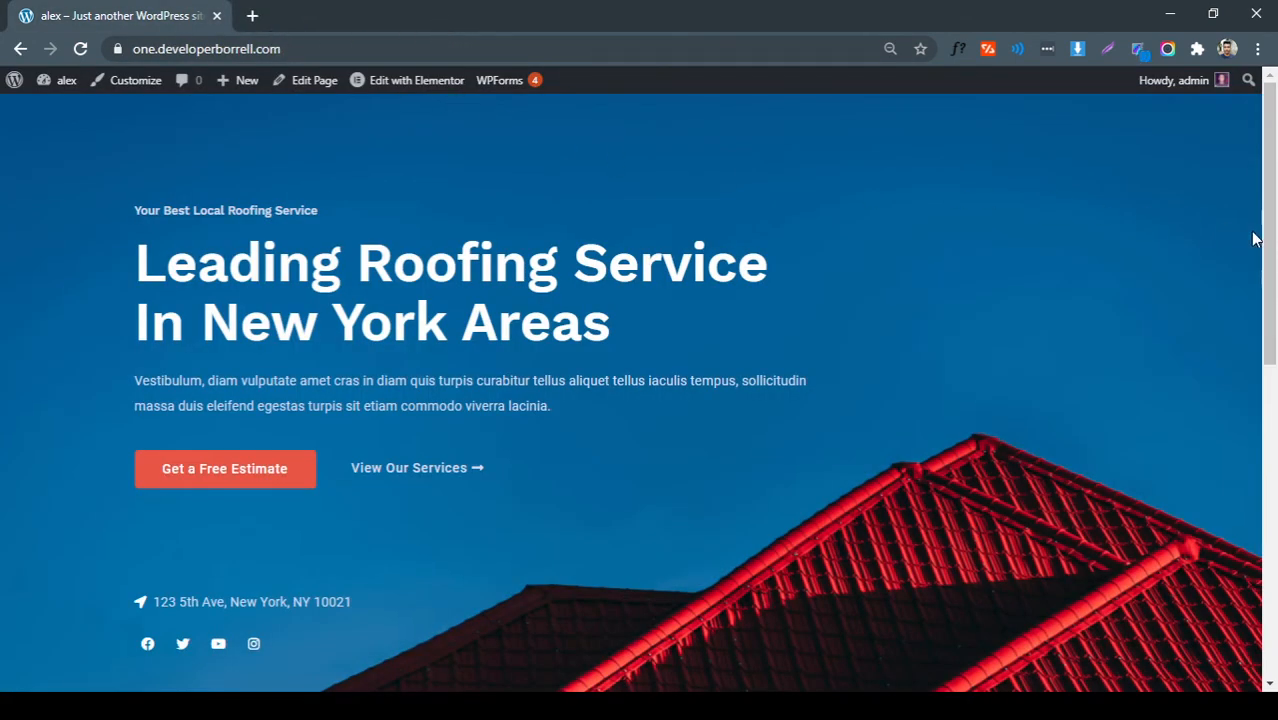
mouse_move(1222, 80)
left_click_drag(611, 338, 142, 256)
left_click(296, 306)
left_click(664, 706)
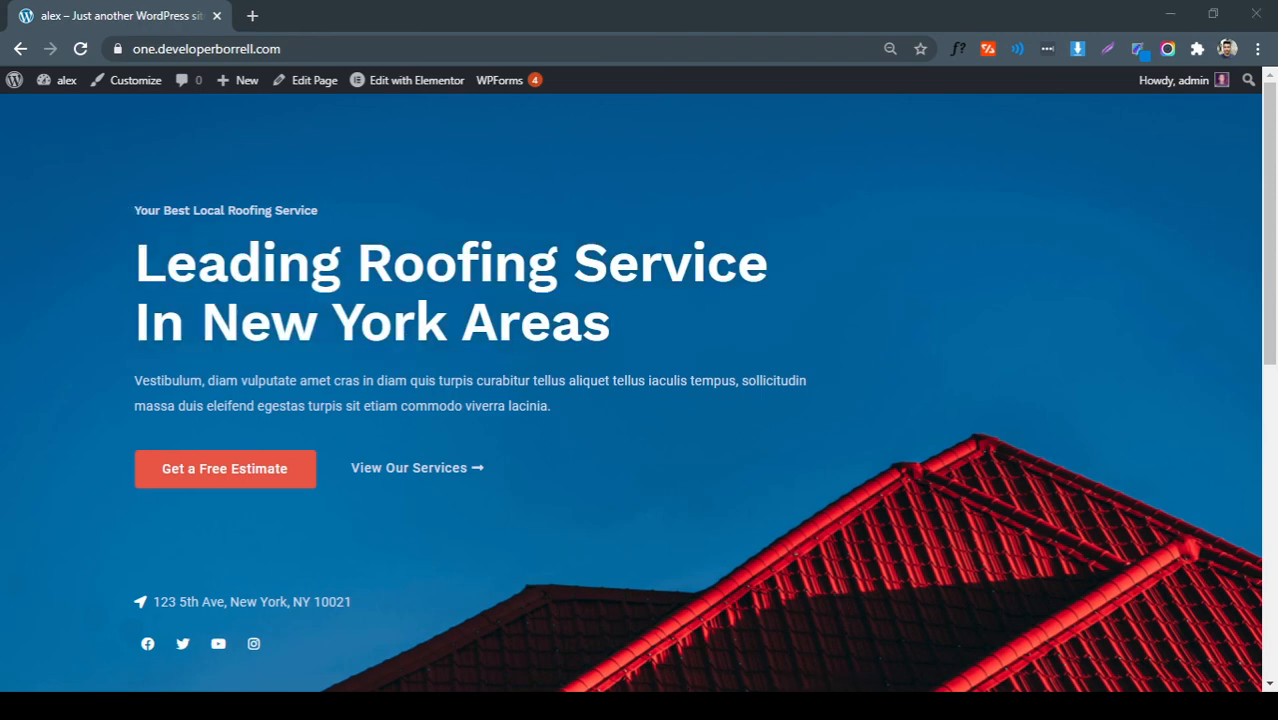